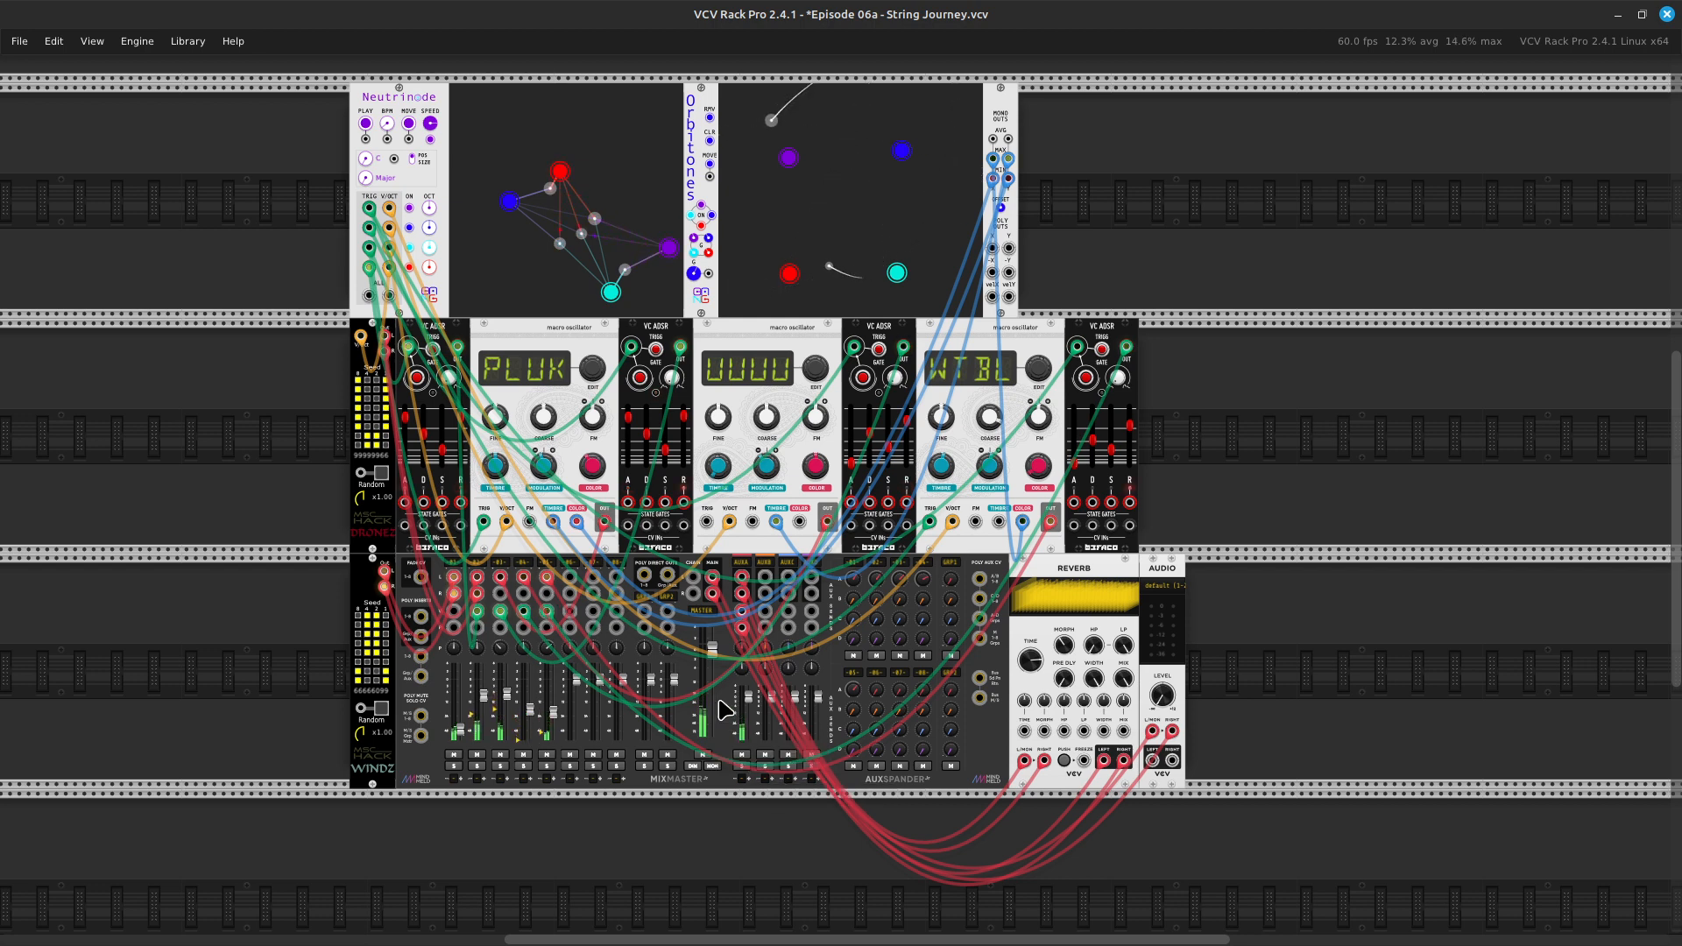
Search the module library for "rev" and return to the rack without adding a module
click(724, 709)
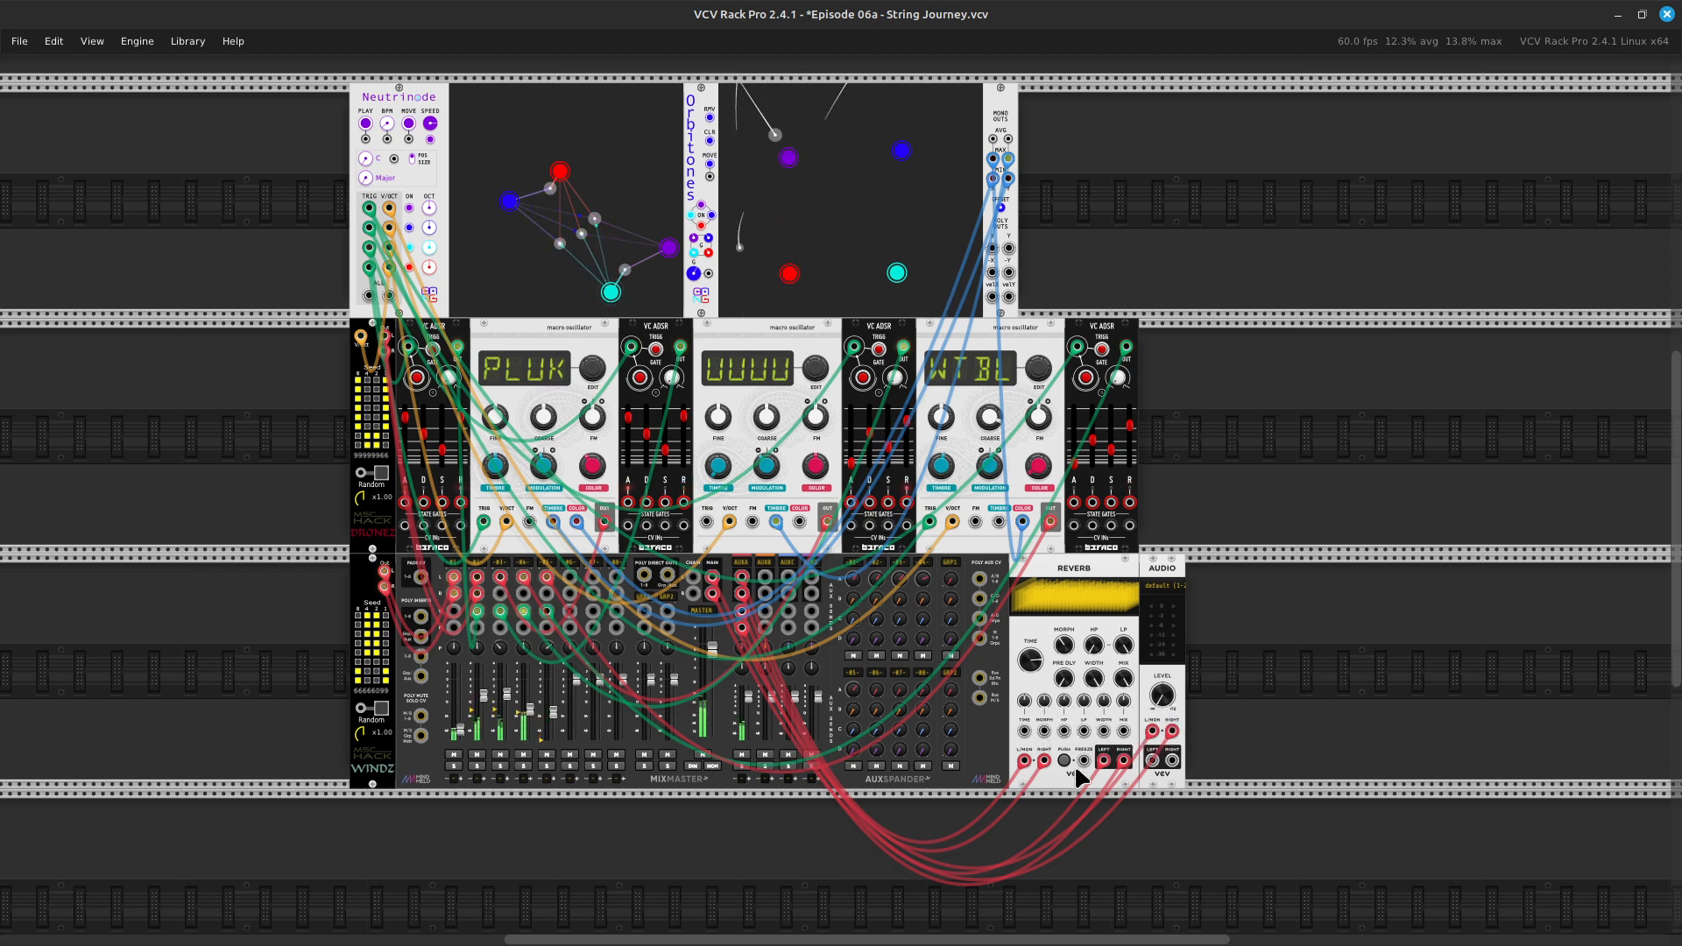
right_click(1279, 859)
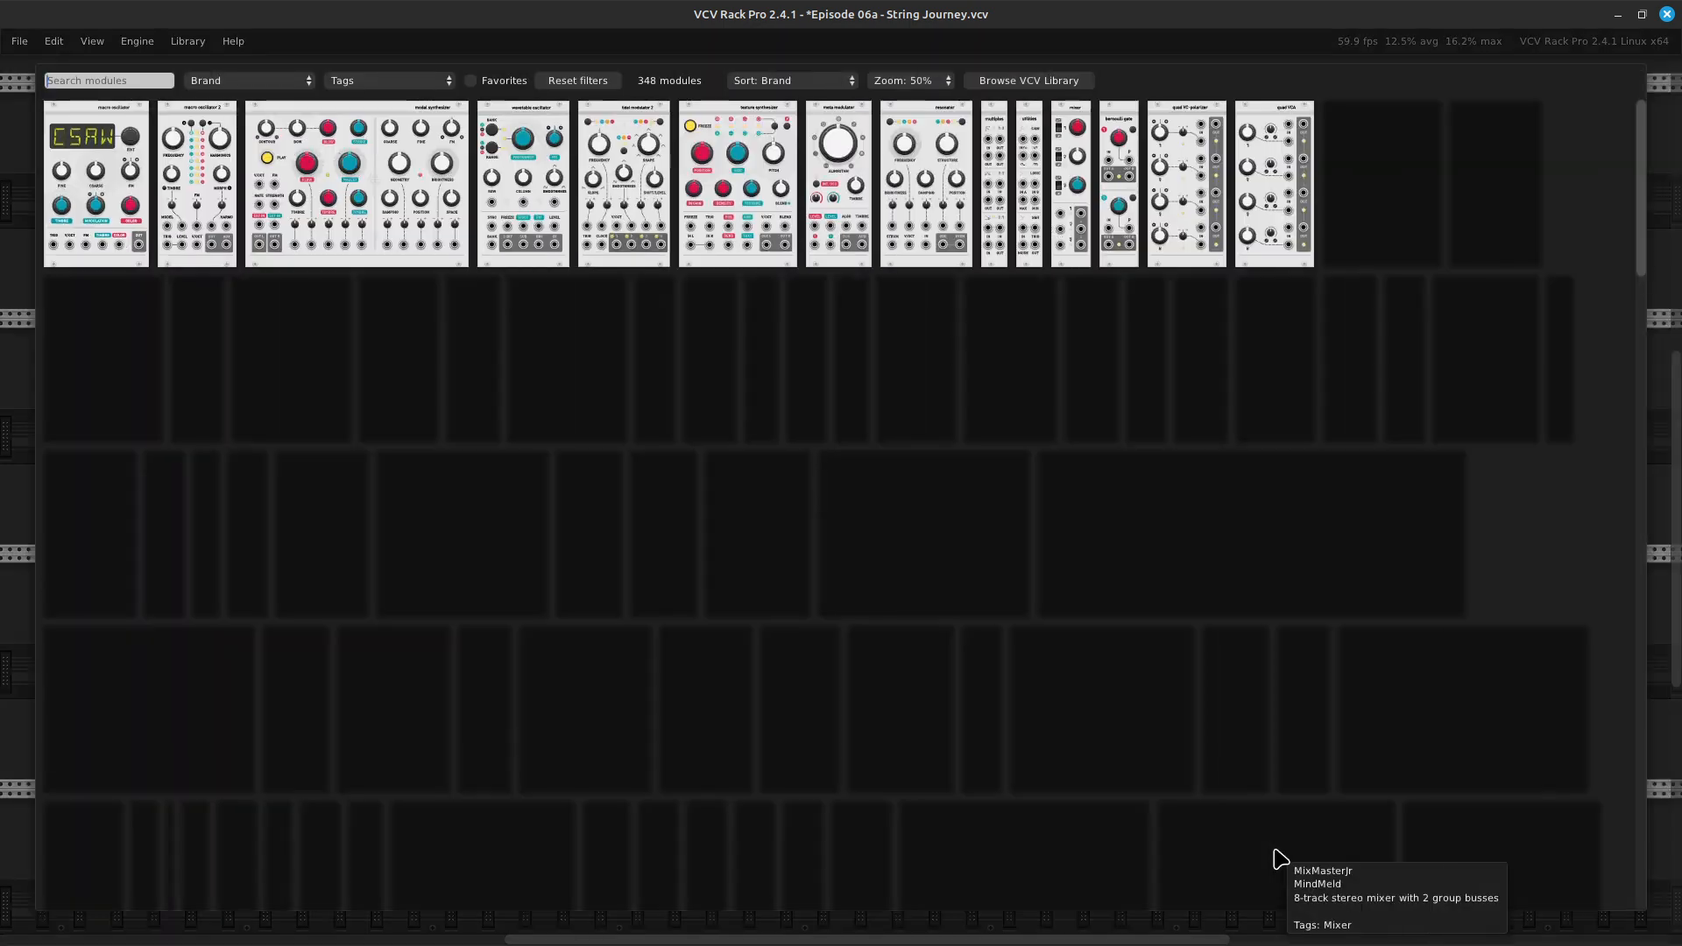
text(rev)
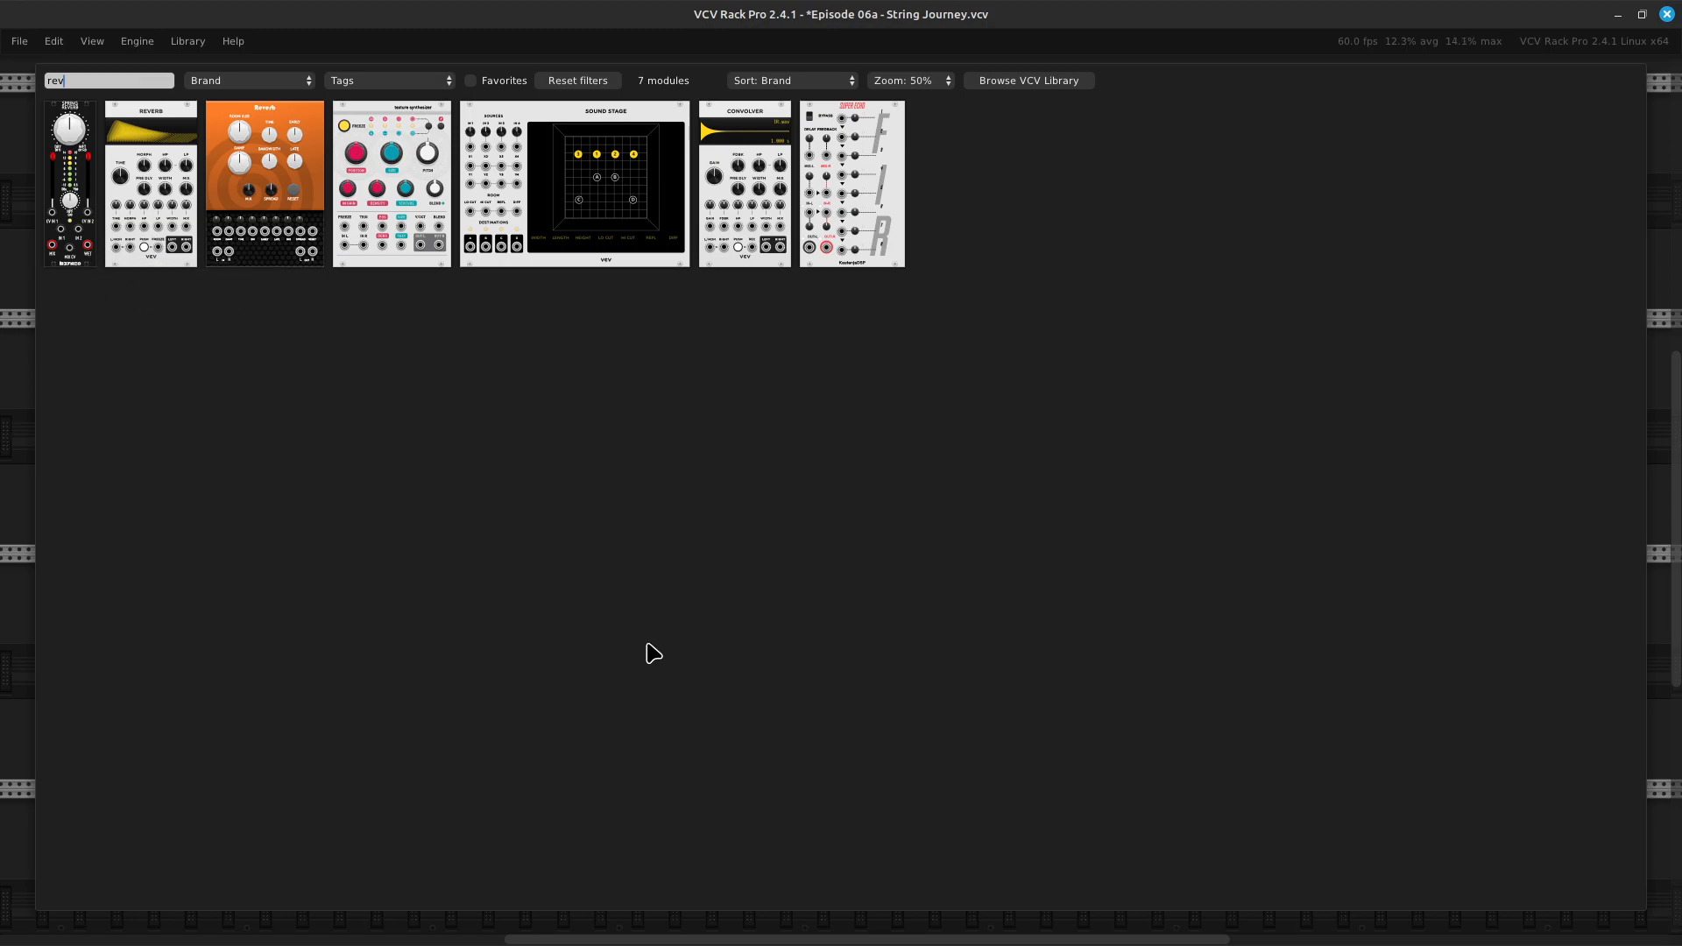
key(Escape)
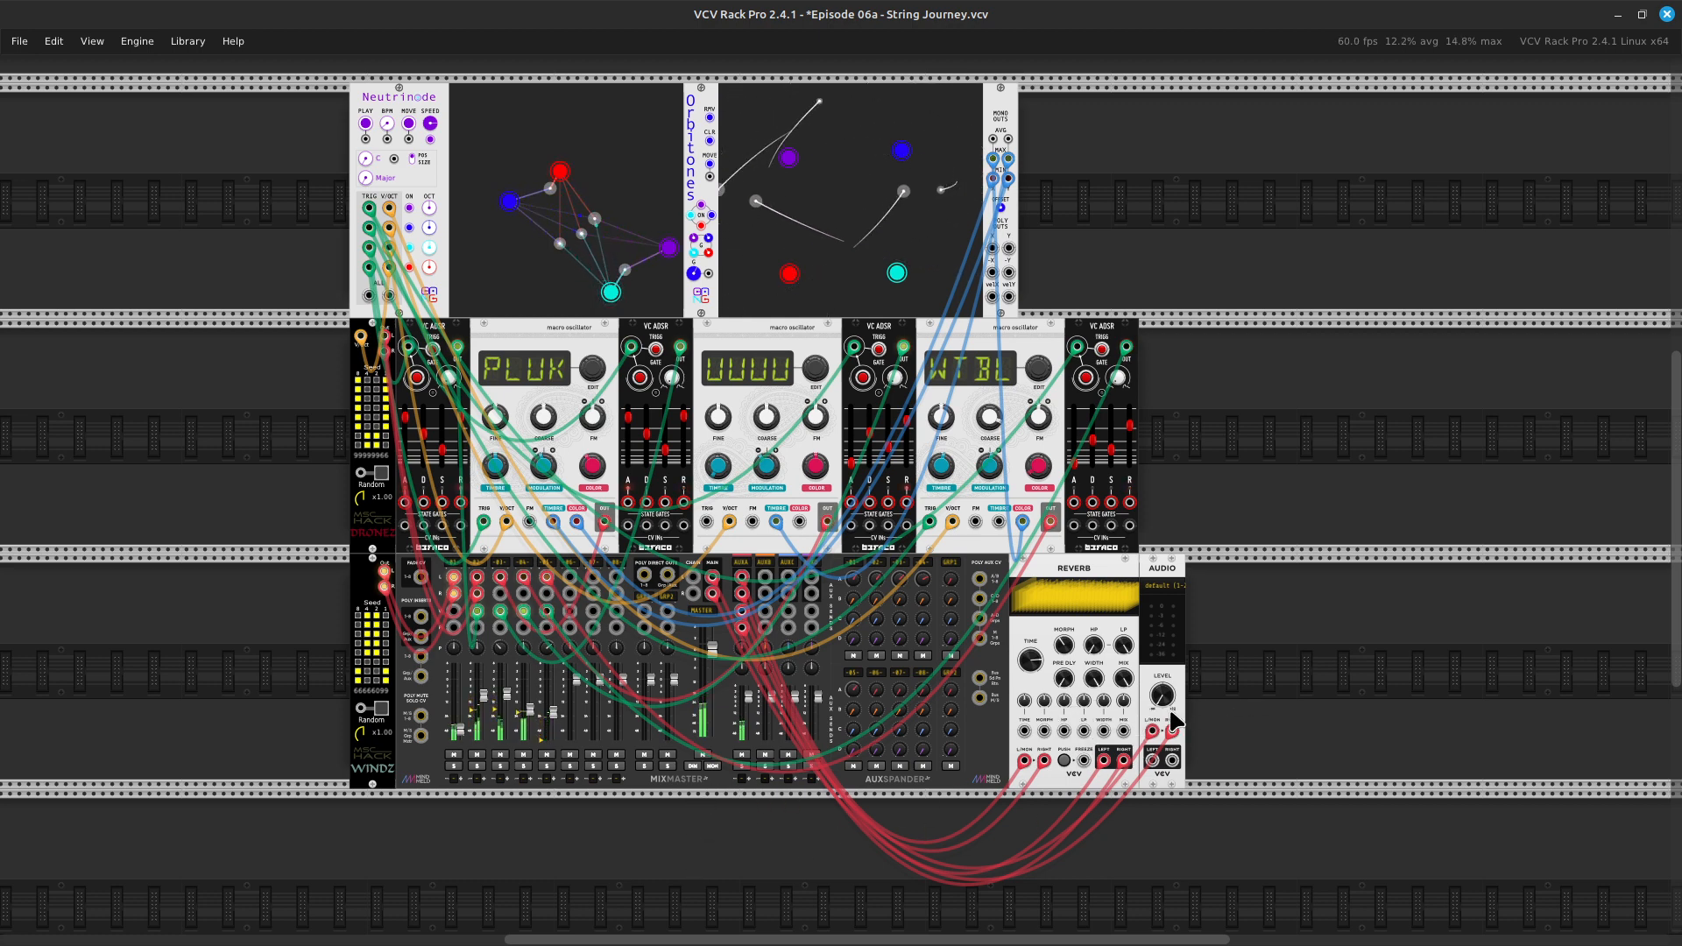
Turn the Audio module's output level up to about 1.6 dB and back down to -inf dB
mouse_move(1161, 701)
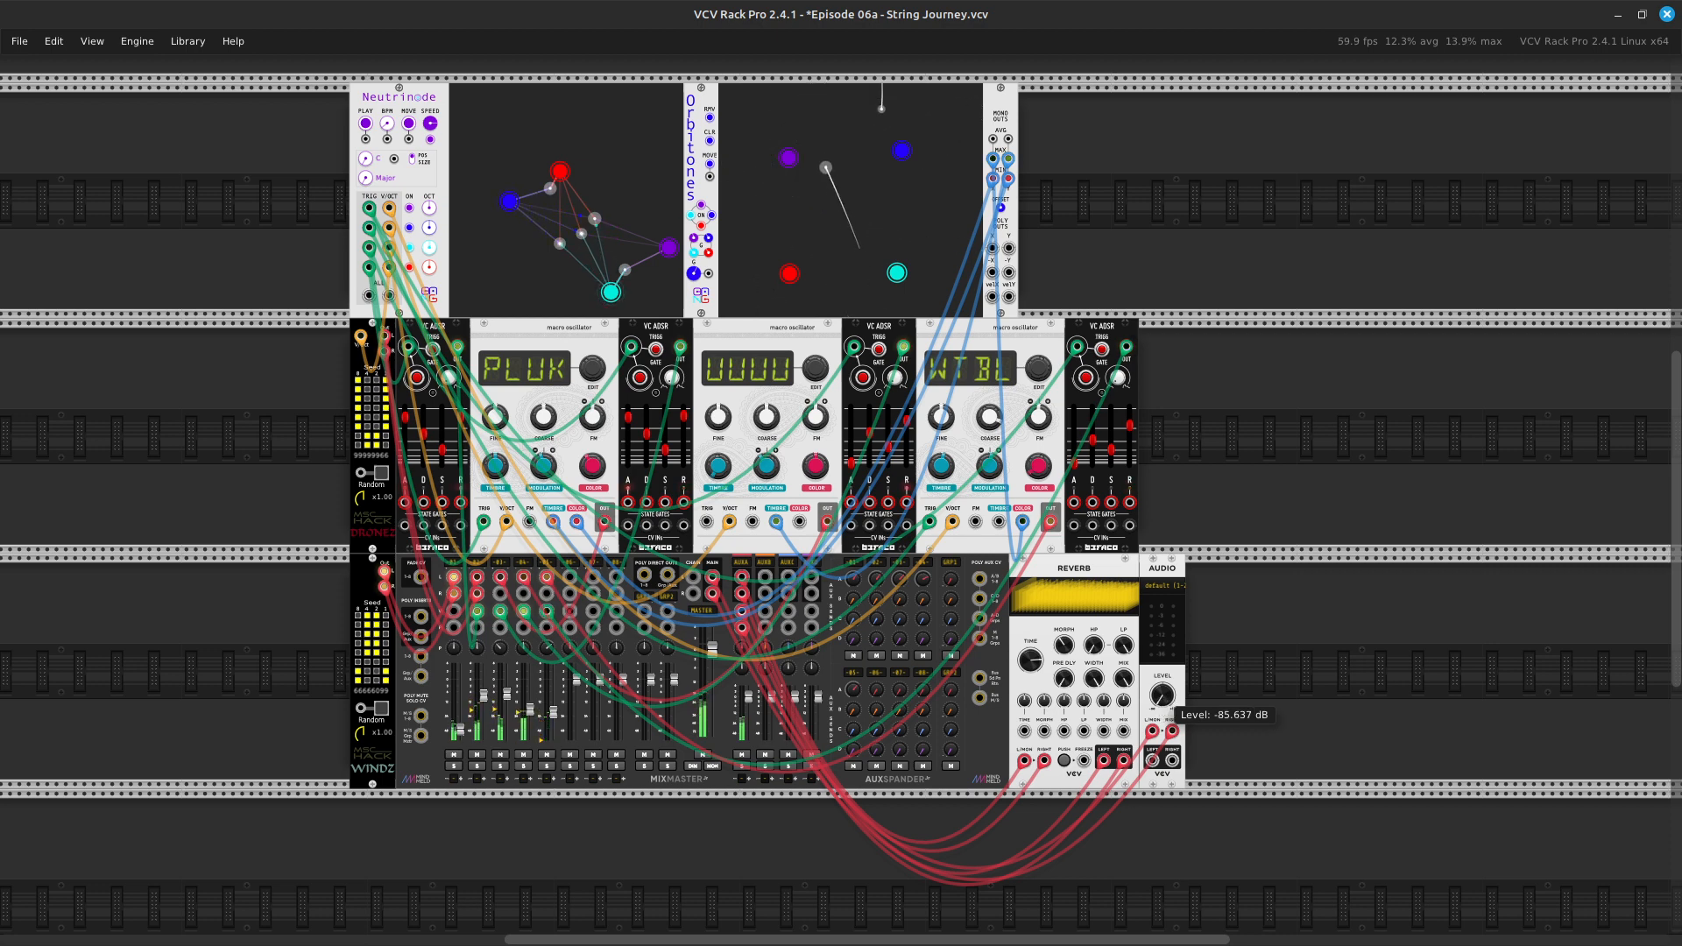
mouse_move(1162, 697)
mouse_down()
mouse_move(1162, 668)
mouse_move(1158, 710)
mouse_up()
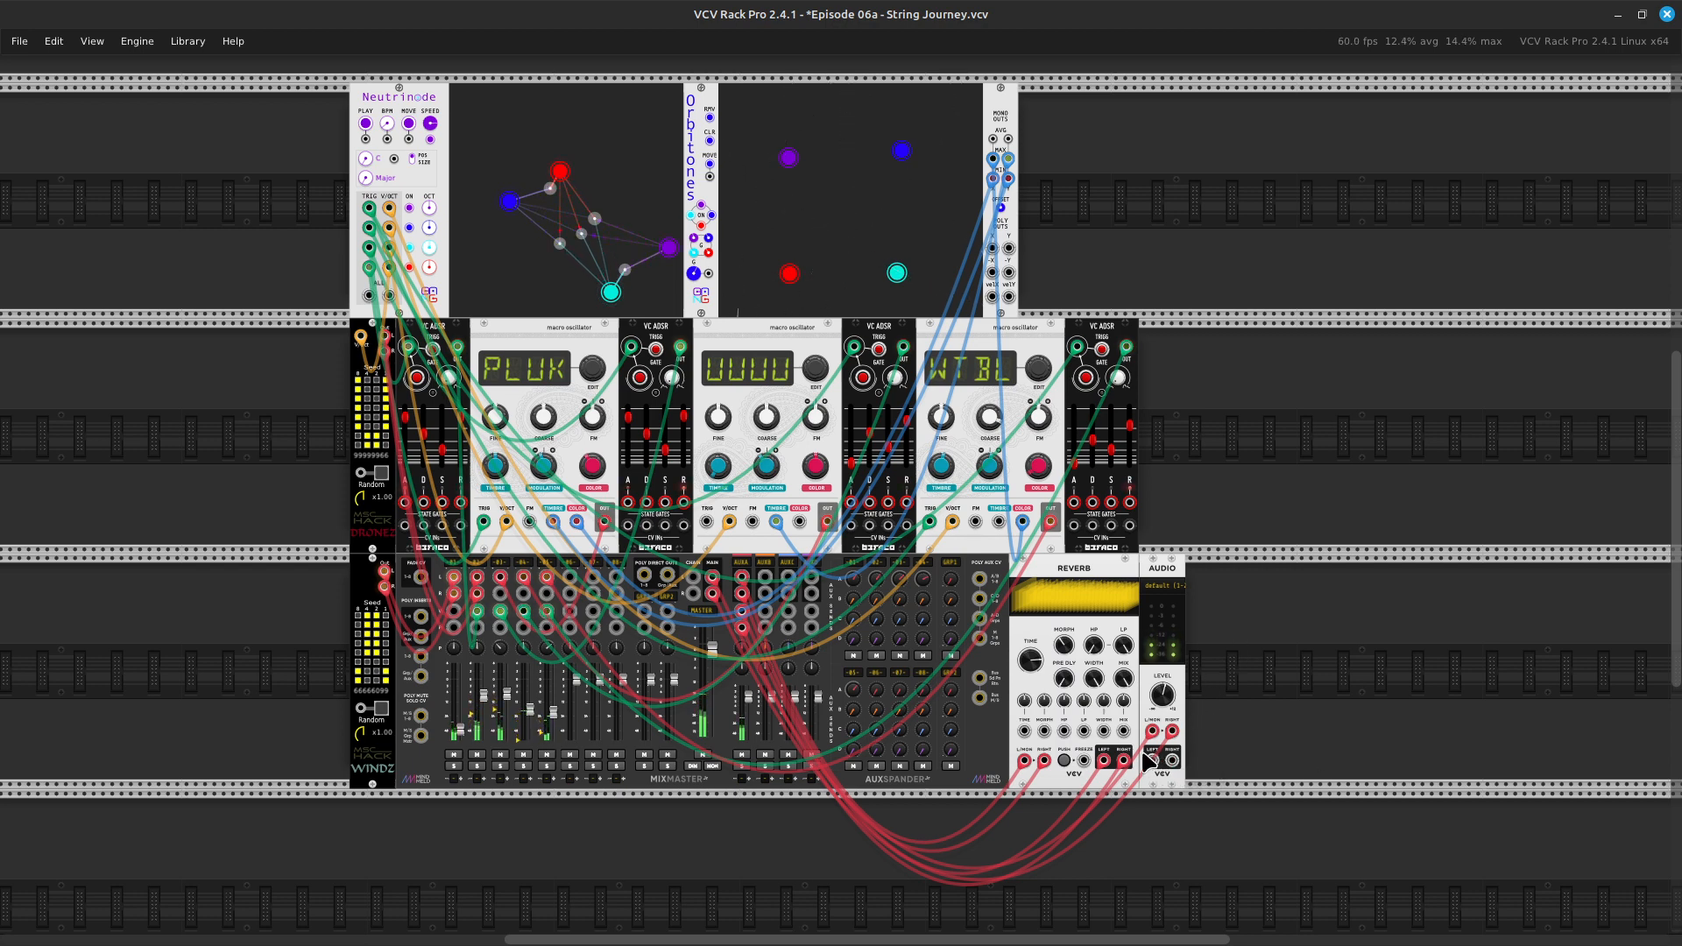
mouse_move(1163, 688)
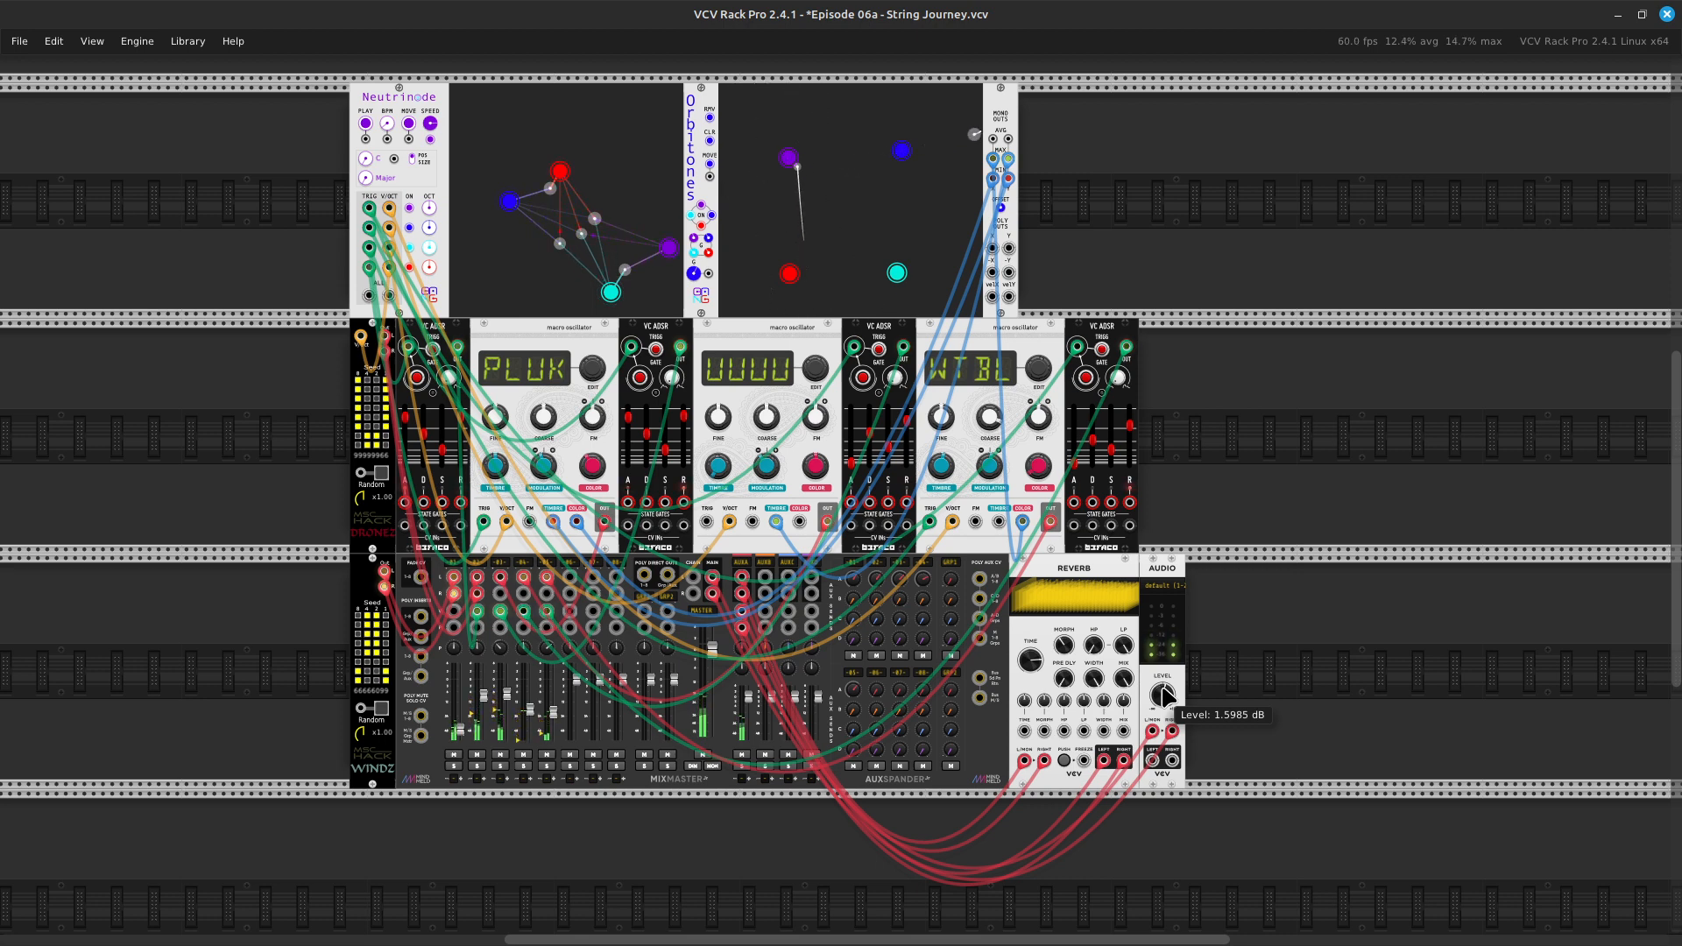
drag(1163, 695, 1163, 761)
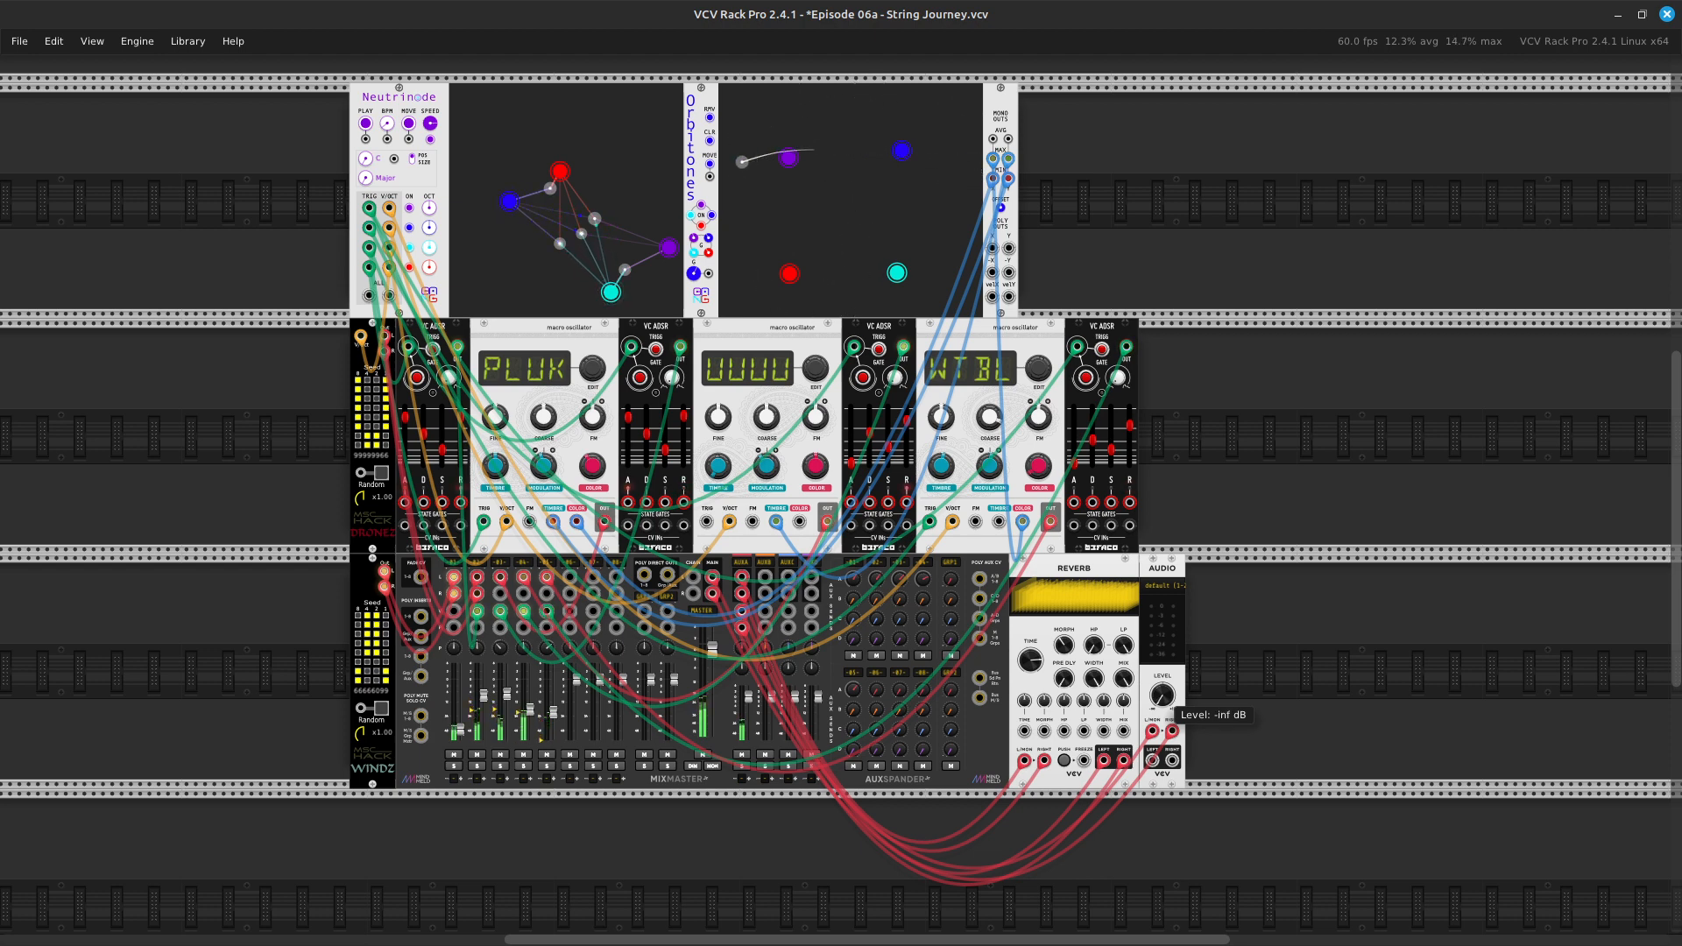
Save the current patch and open Episode 06b.vcv
key(ctrl+s)
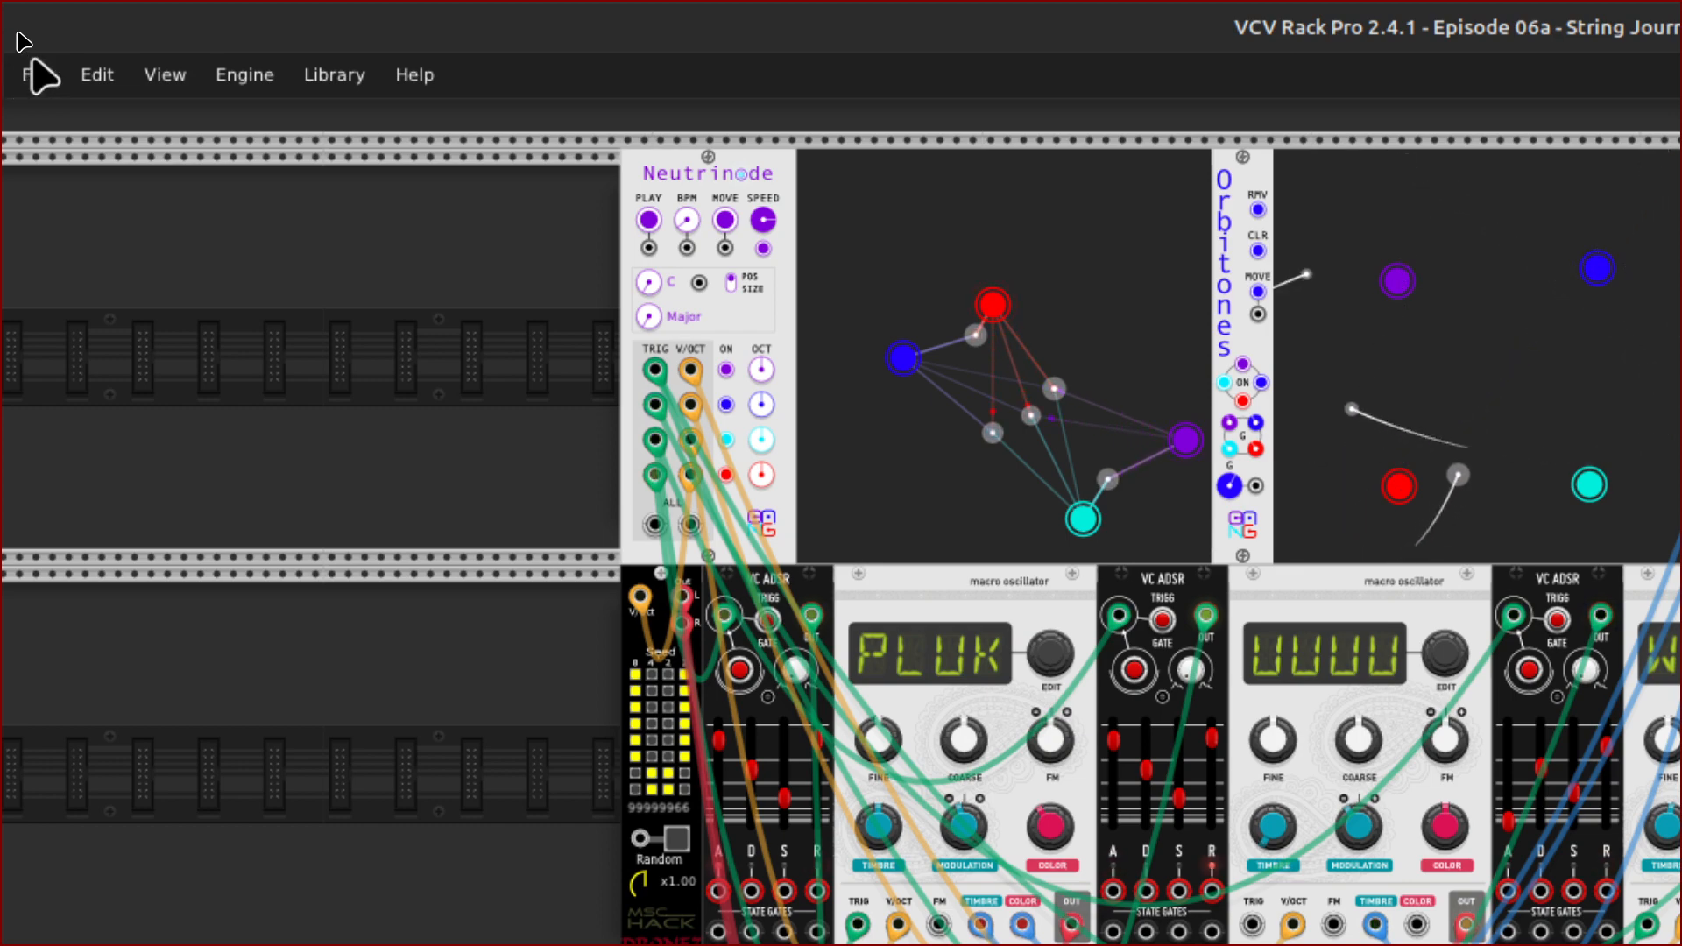
click(36, 72)
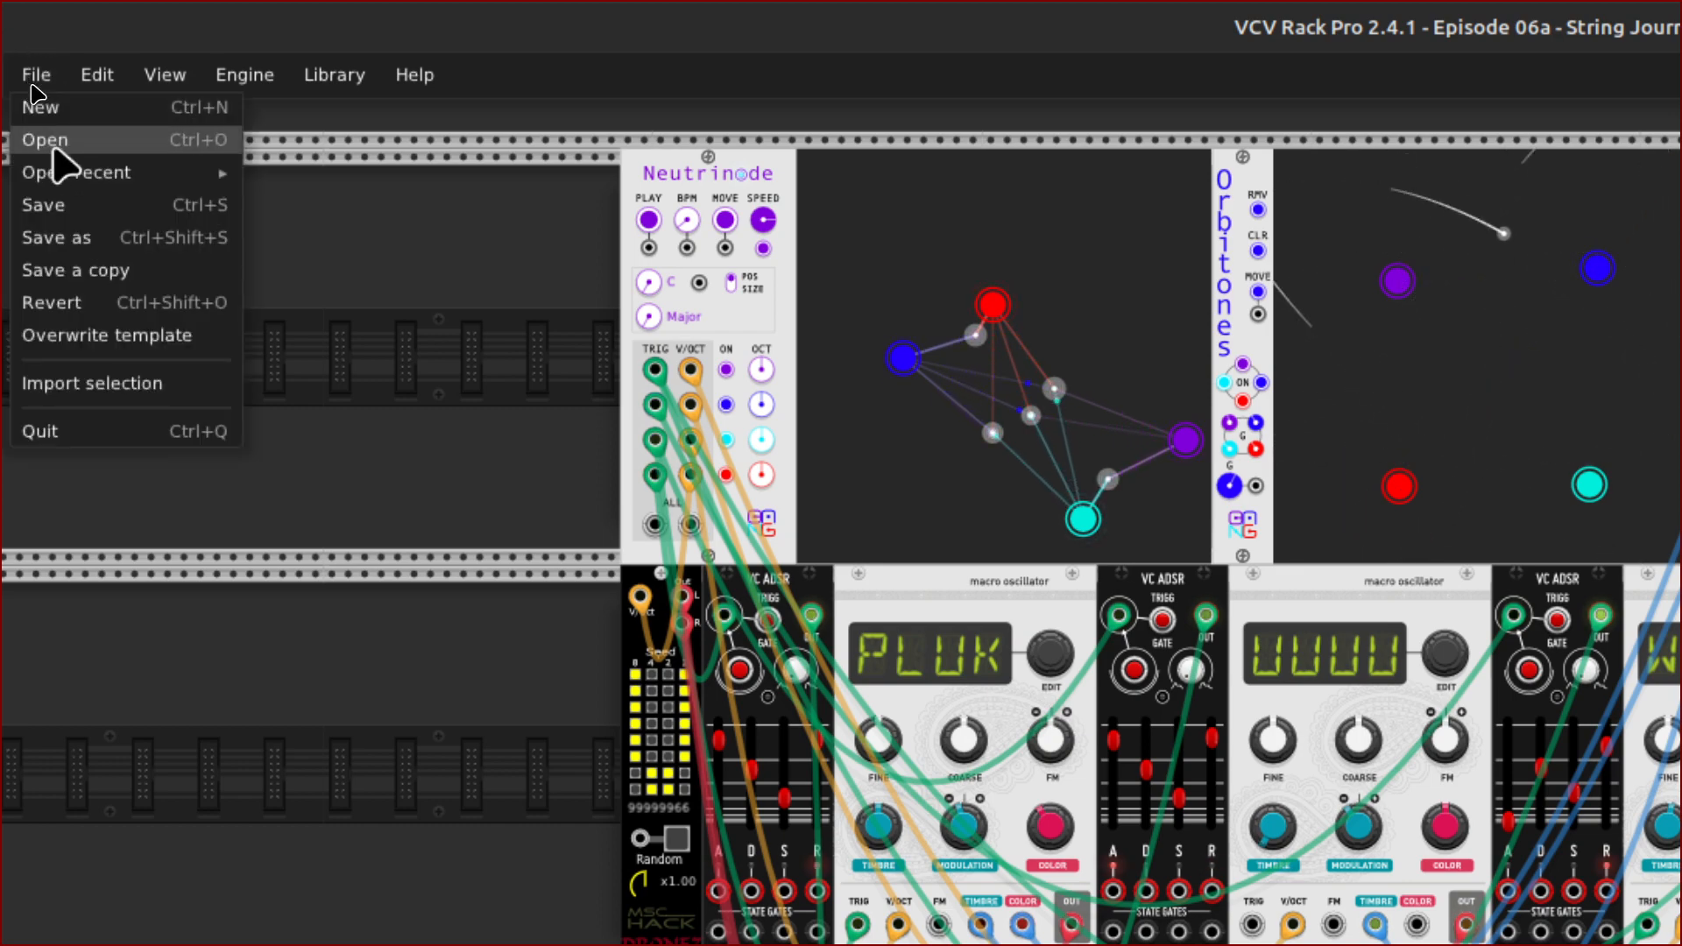
click(55, 142)
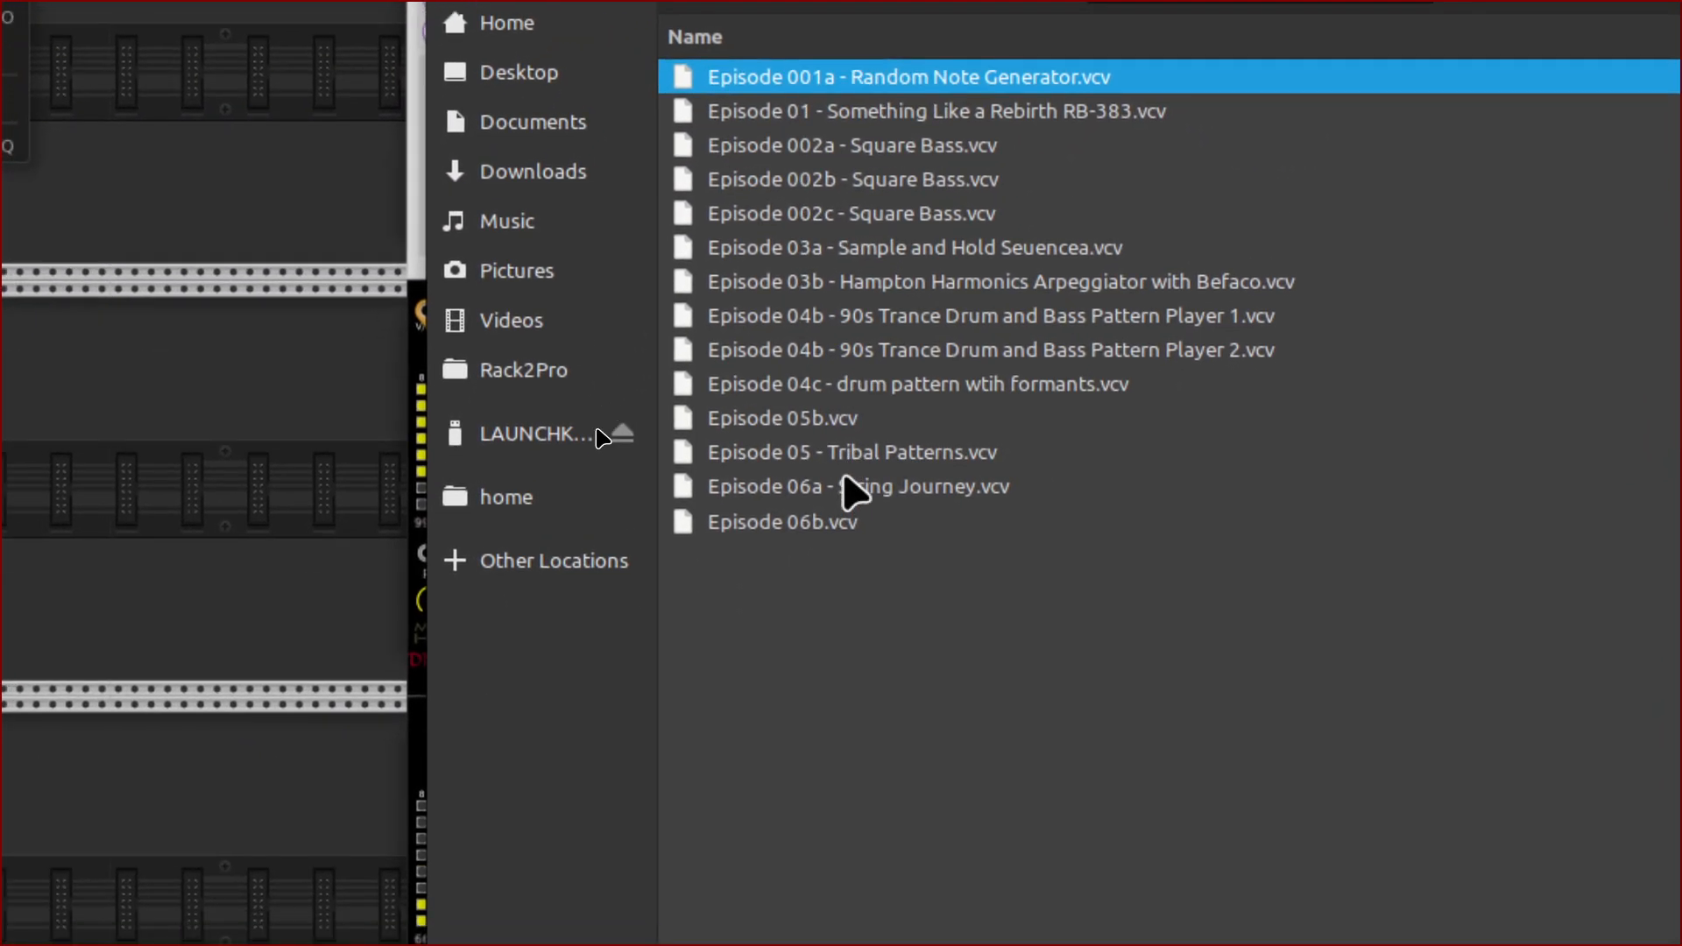
double_click(843, 476)
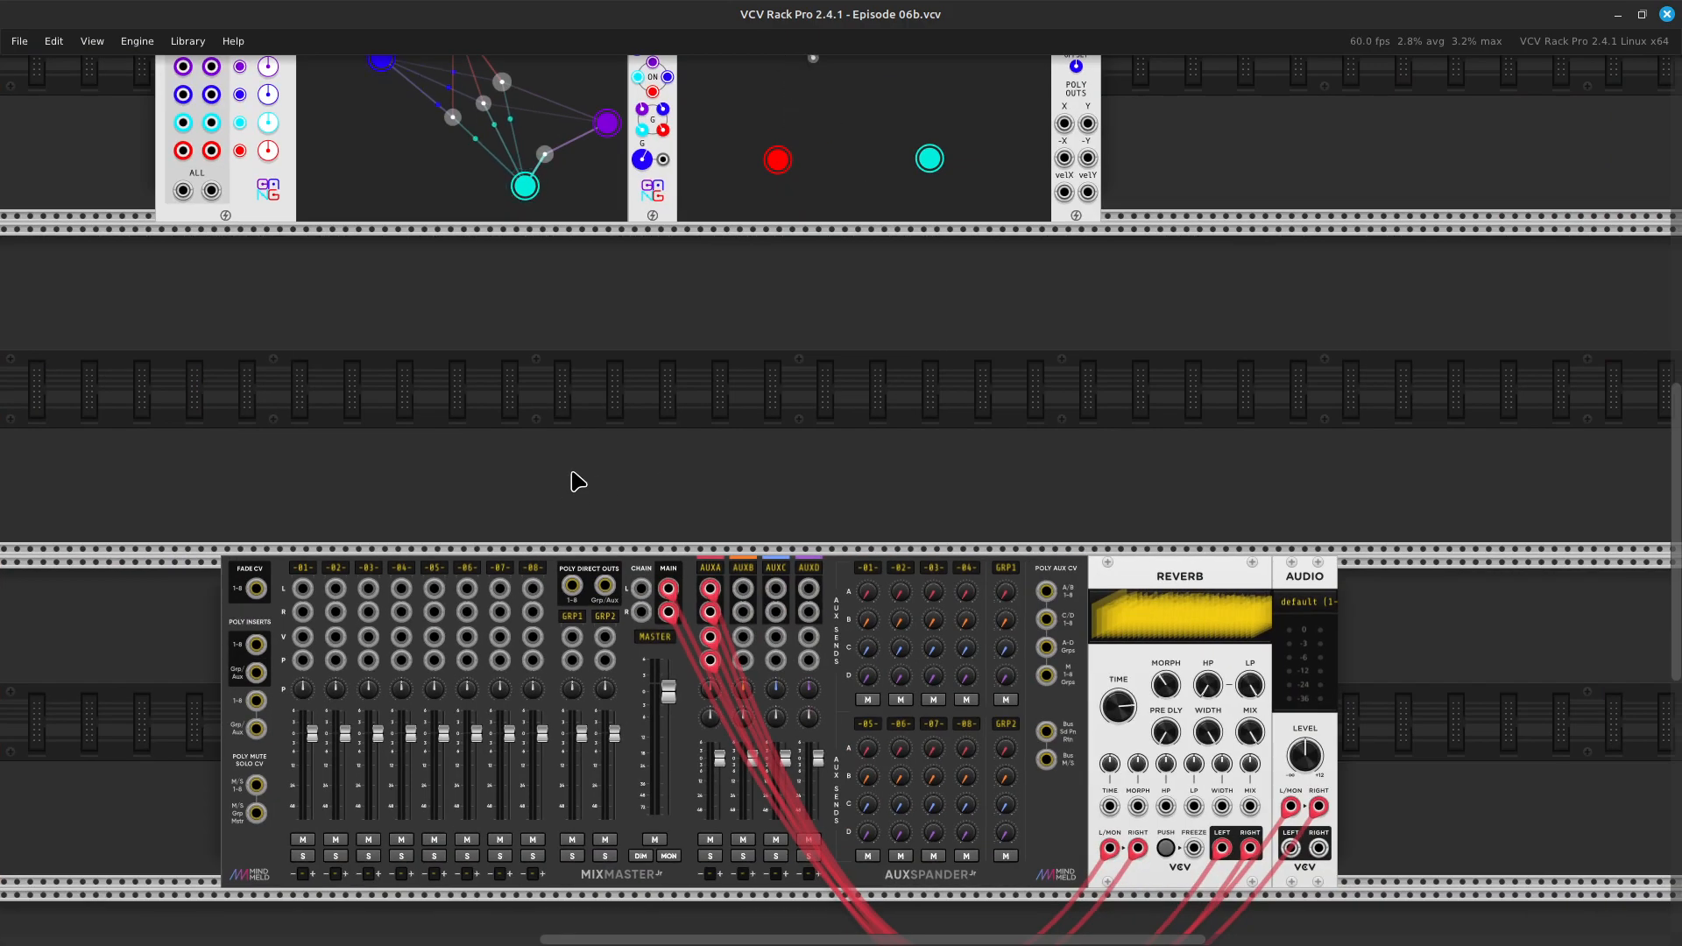
Examine the overall rack layout, from the Neutrinode and Orbitones modules down to the mixer, Reverb and Audio row
scroll(579, 482, up, 1)
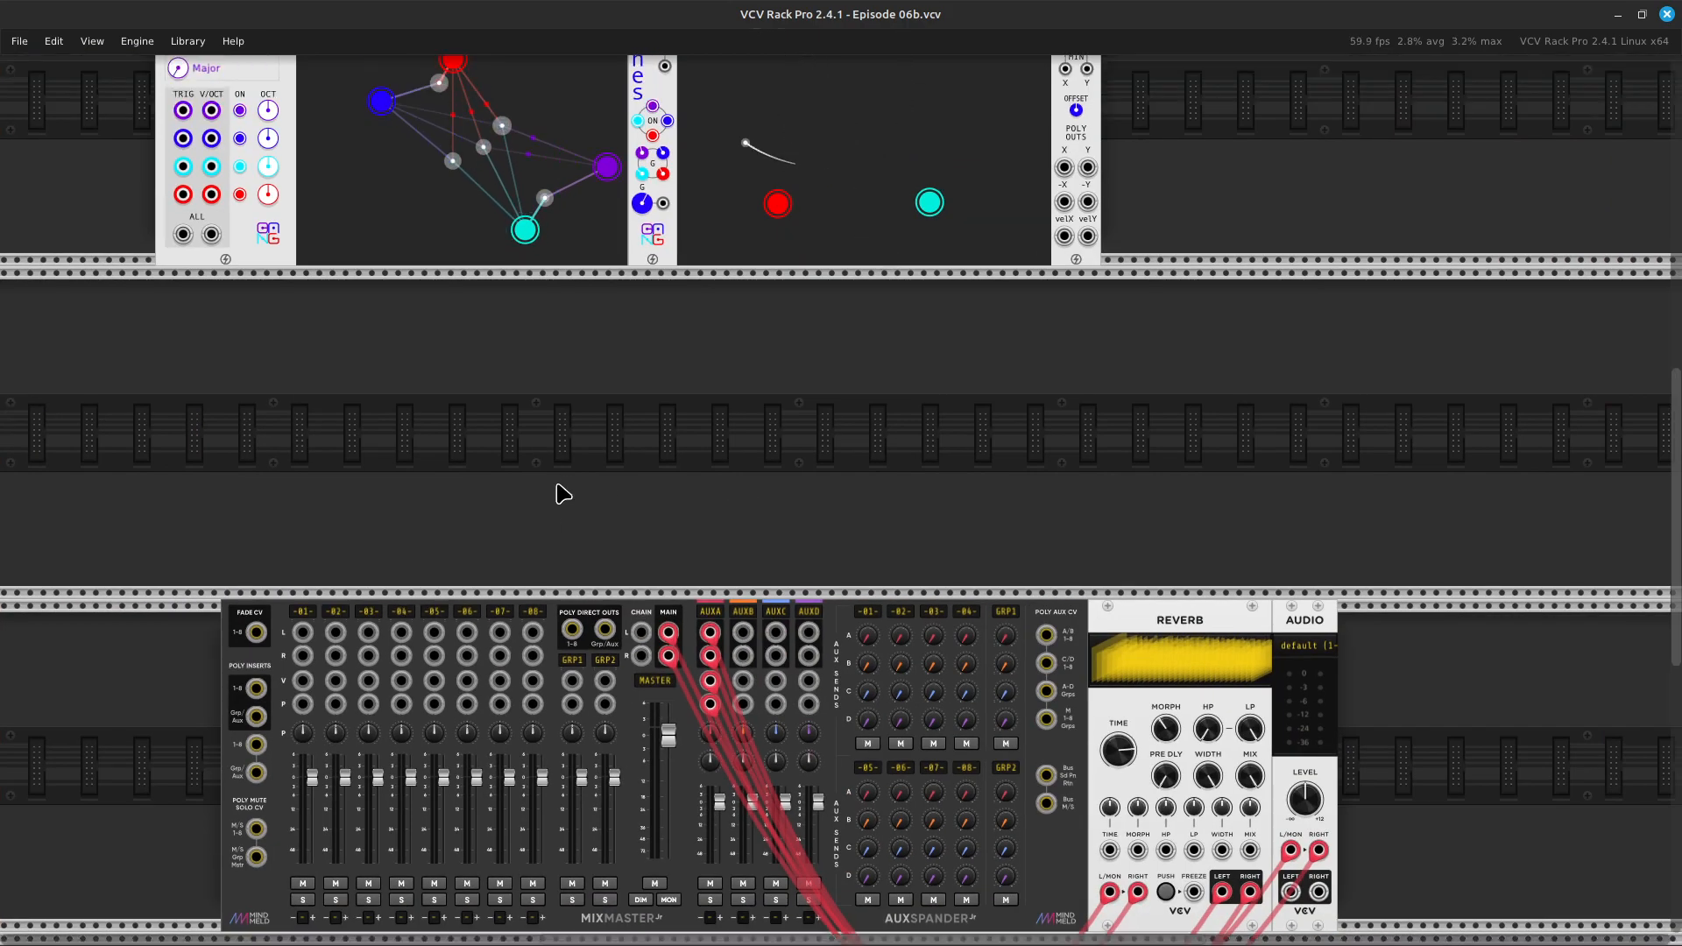
key(ctrl+minus)
key(Up)
key(Up)
key(Left)
key(Down)
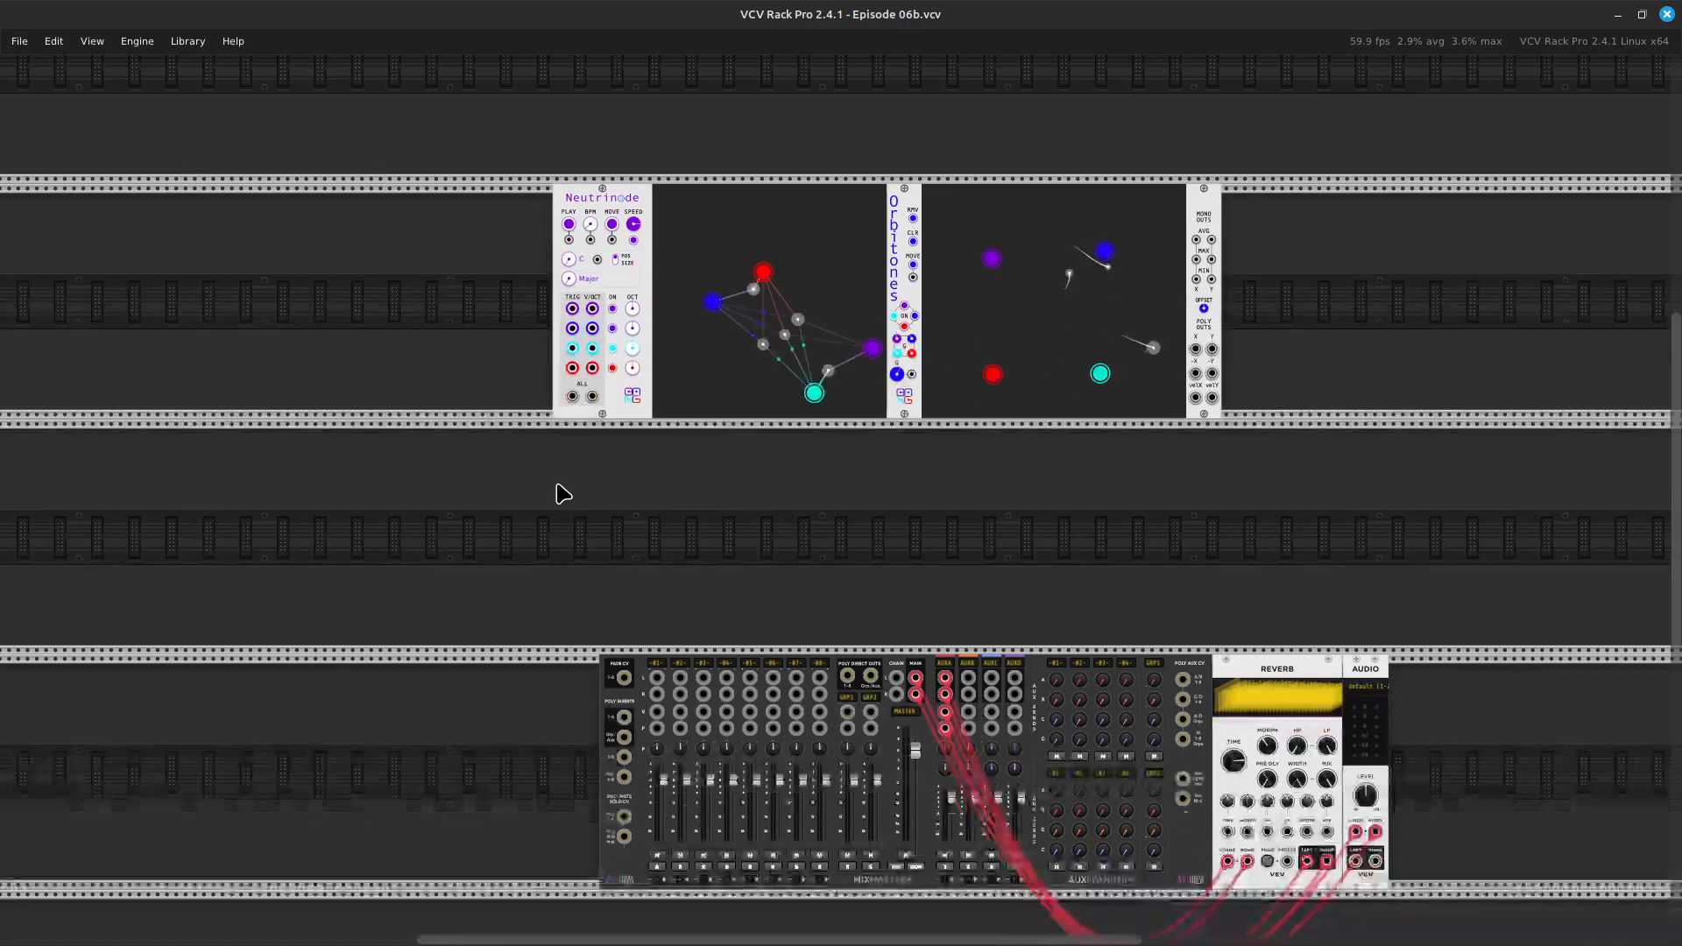
key(Down)
key(Up)
key(Right)
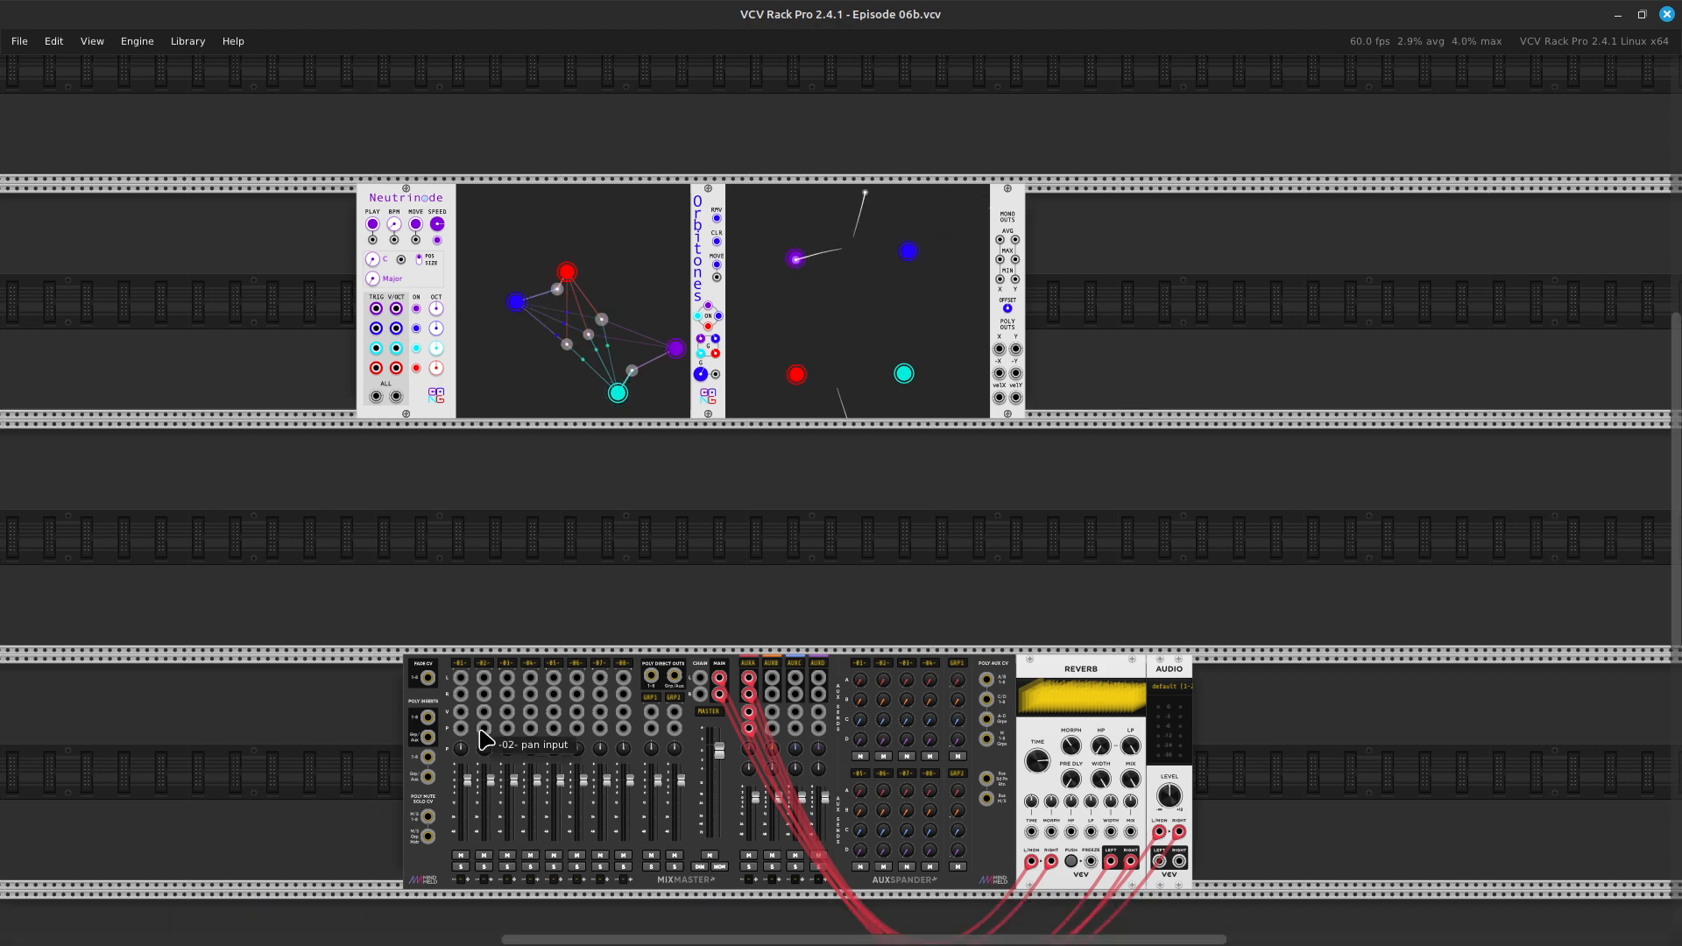
Examine the MixMaster Jr channels, main output and aux connections, along with the AuxSpander Jr sends and the Reverb module
key(ctrl+equal)
key(ctrl+equal)
key(ctrl+equal)
key(ctrl+equal)
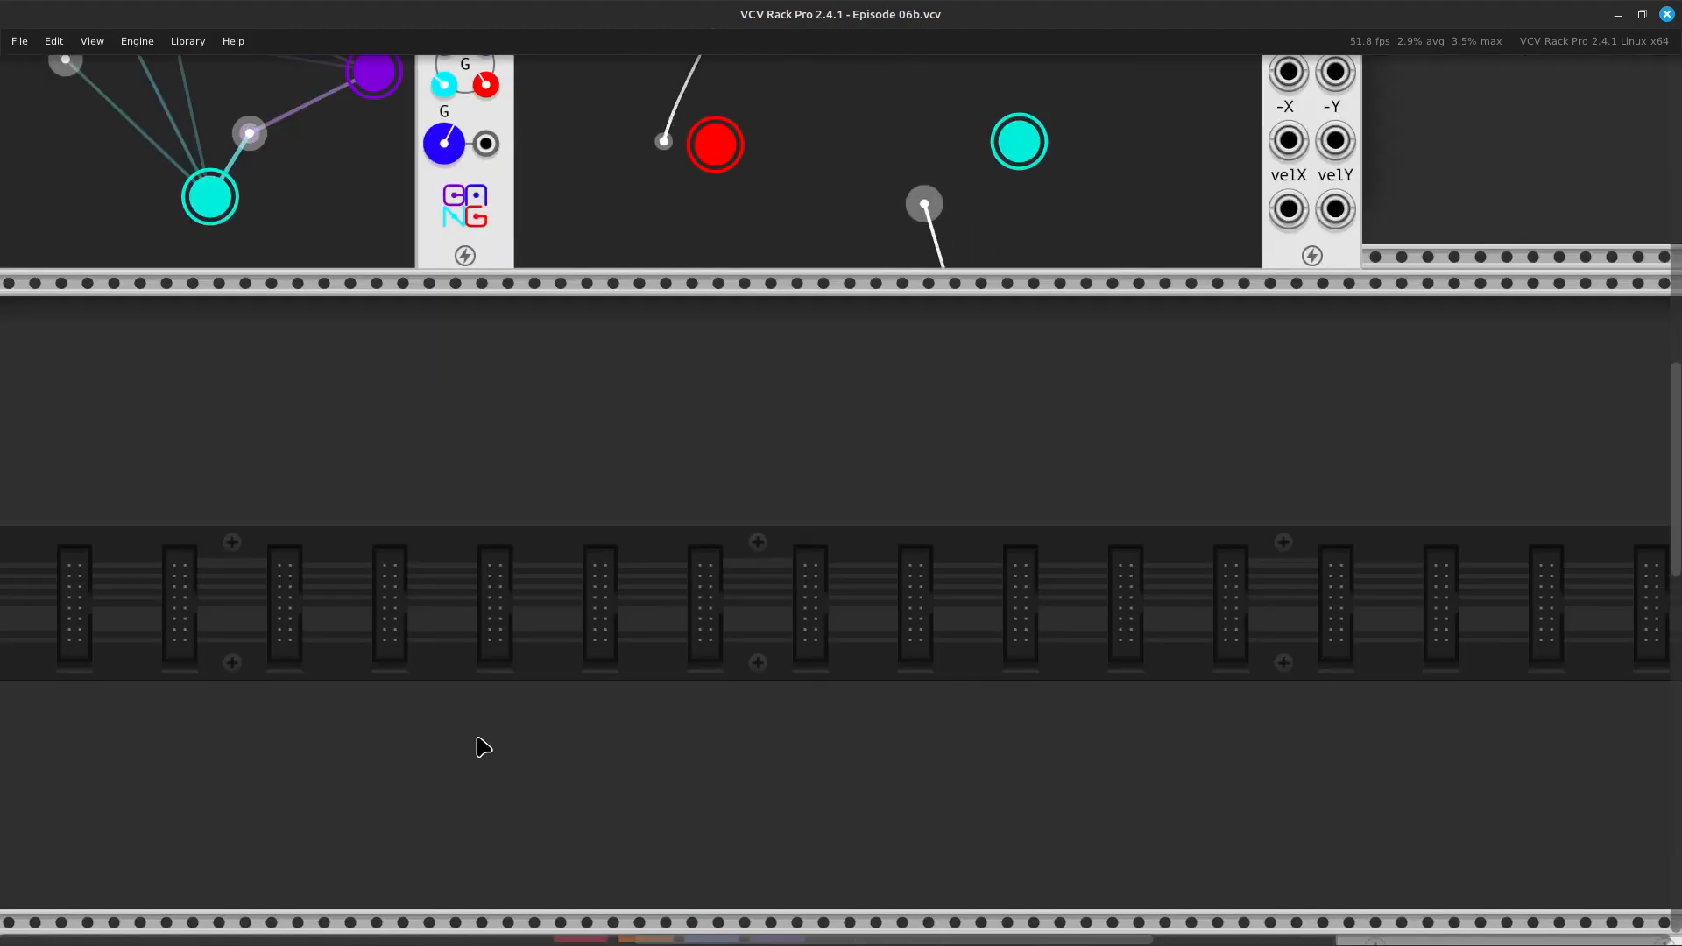
scroll(478, 745, down, 14)
scroll(482, 745, left, 10)
scroll(482, 745, down, 3)
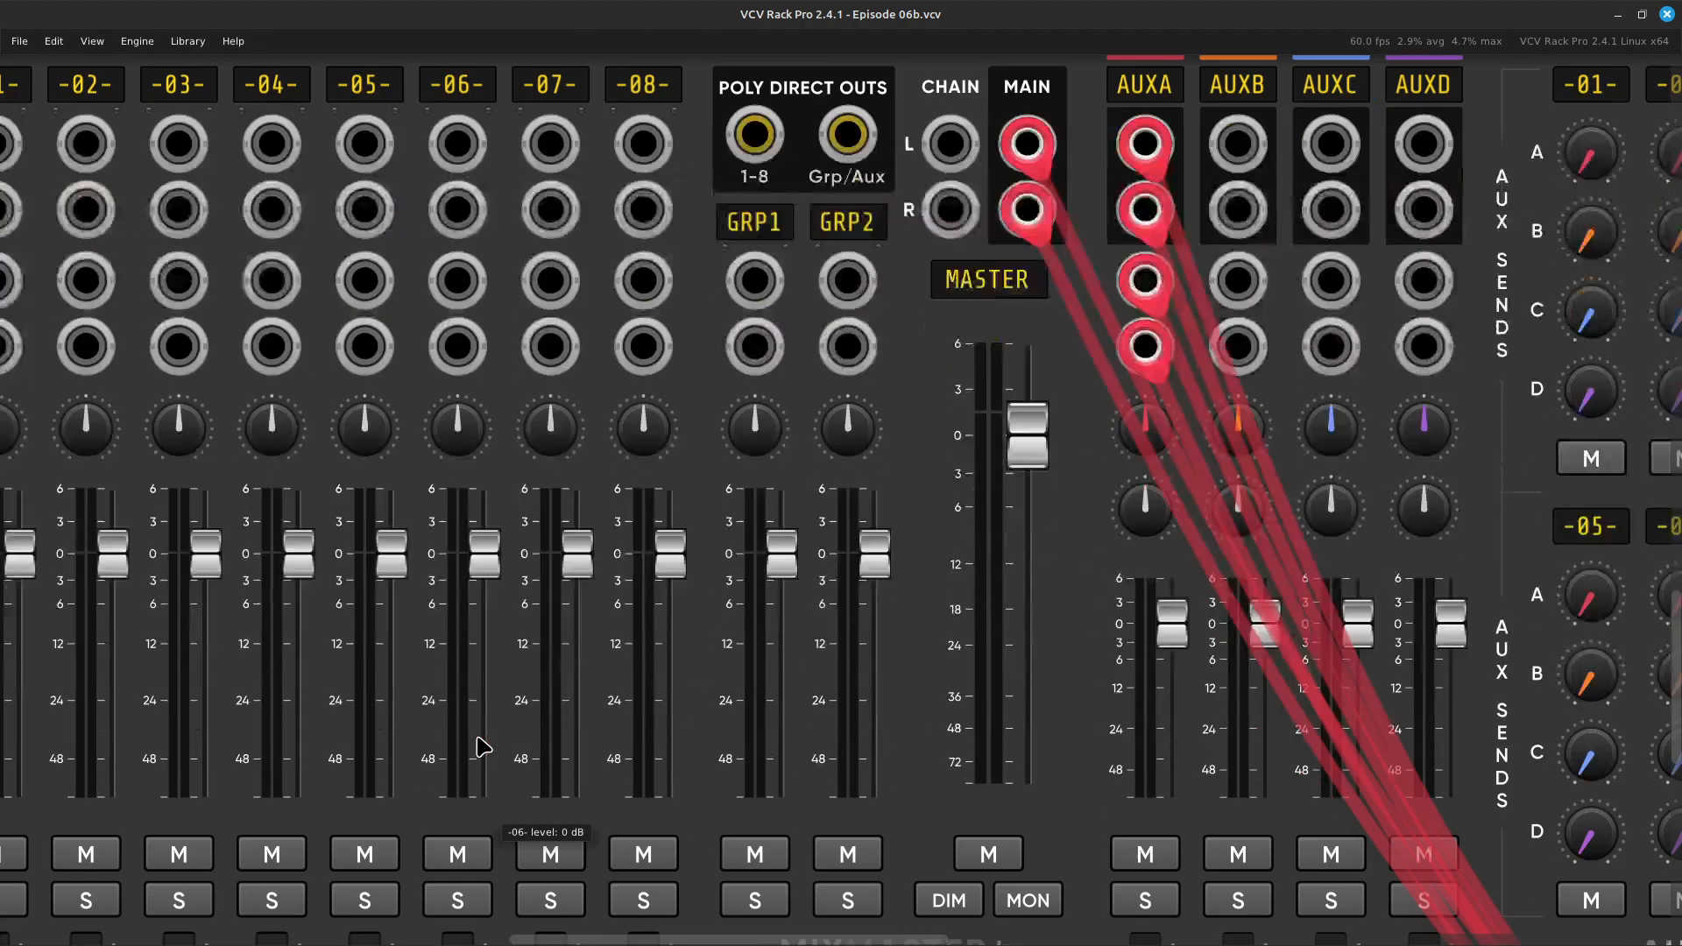
scroll(482, 747, down, 2)
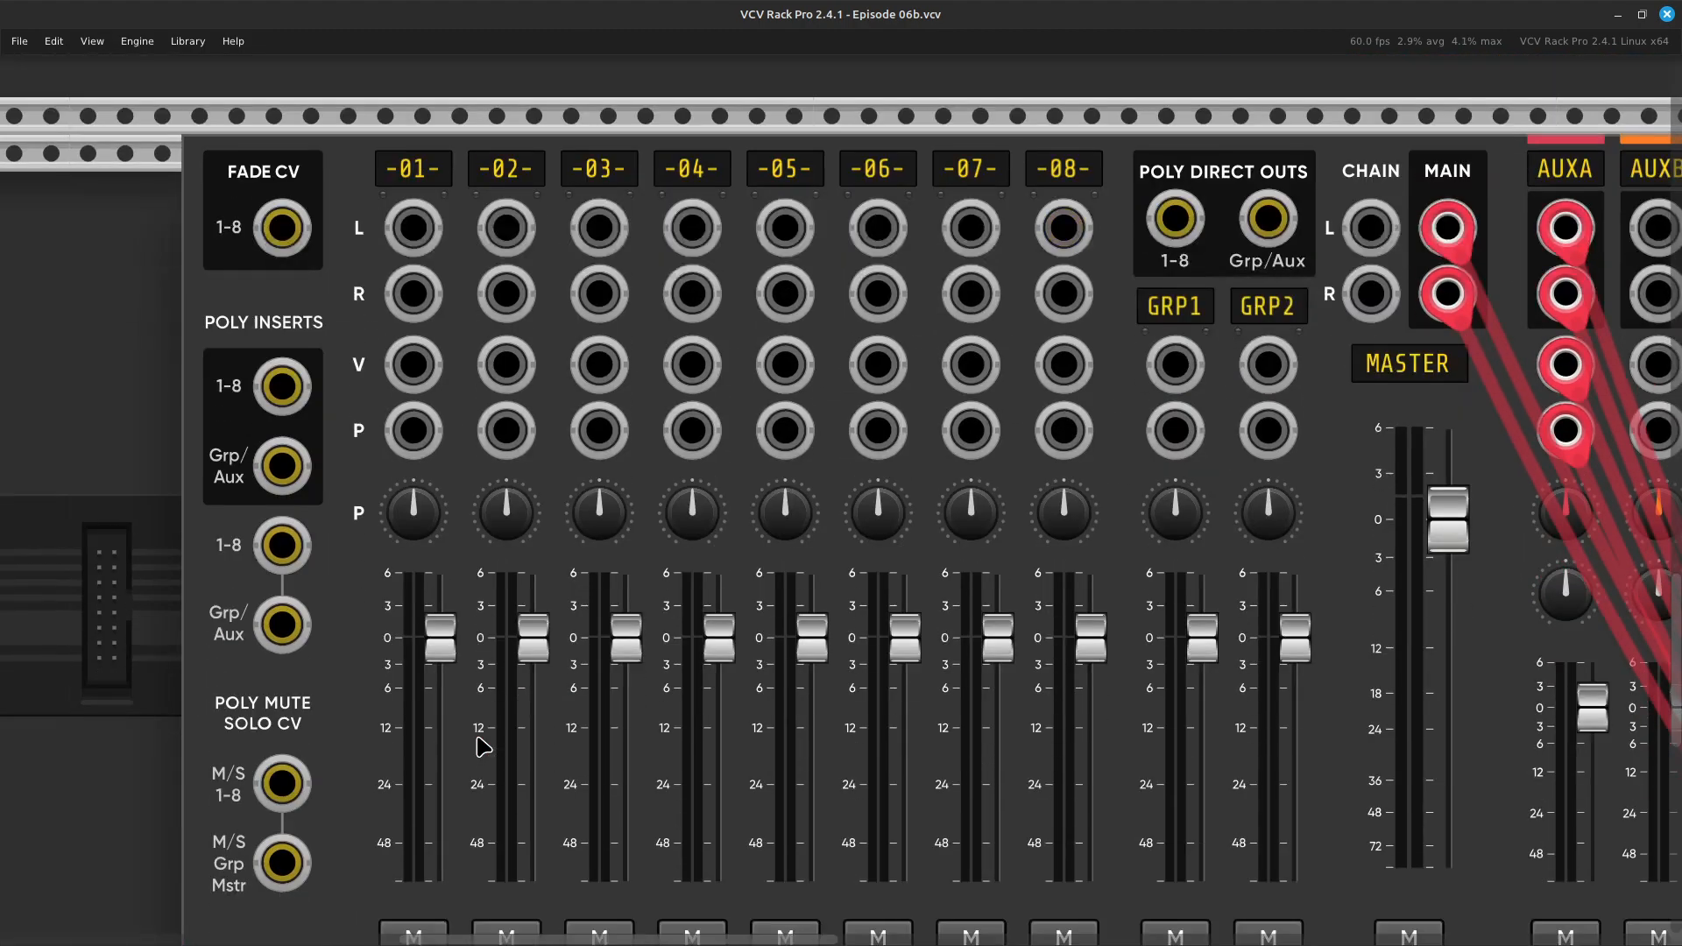
scroll(483, 746, down, 3)
scroll(483, 746, down, 2)
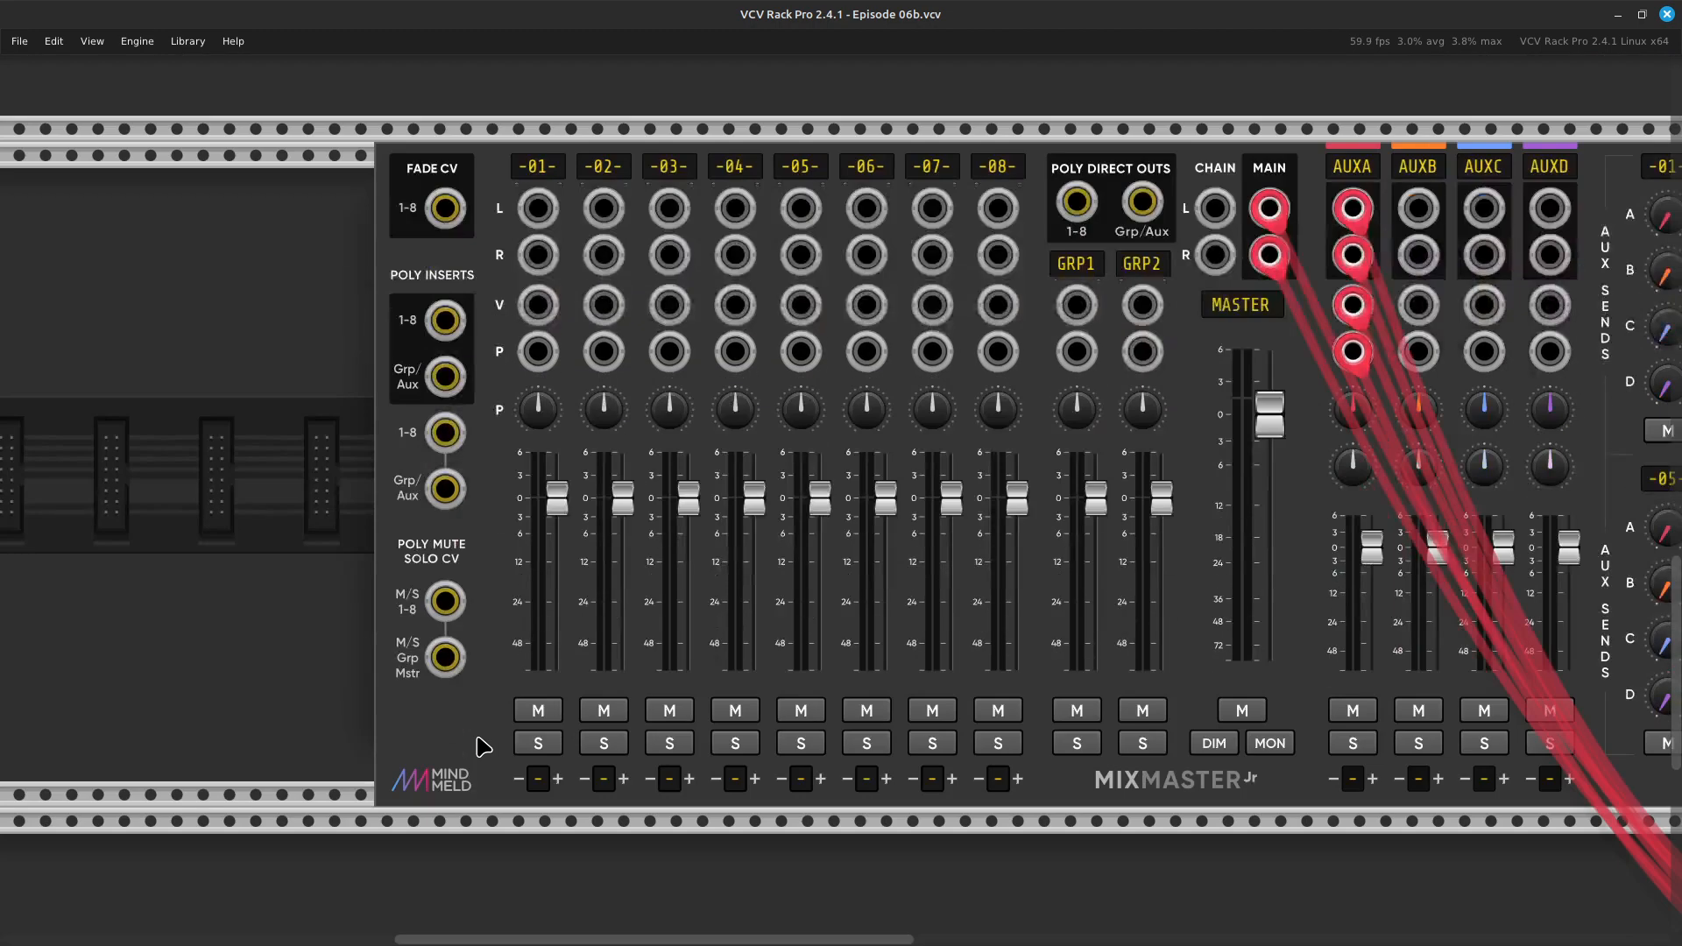
scroll(482, 746, right, 4)
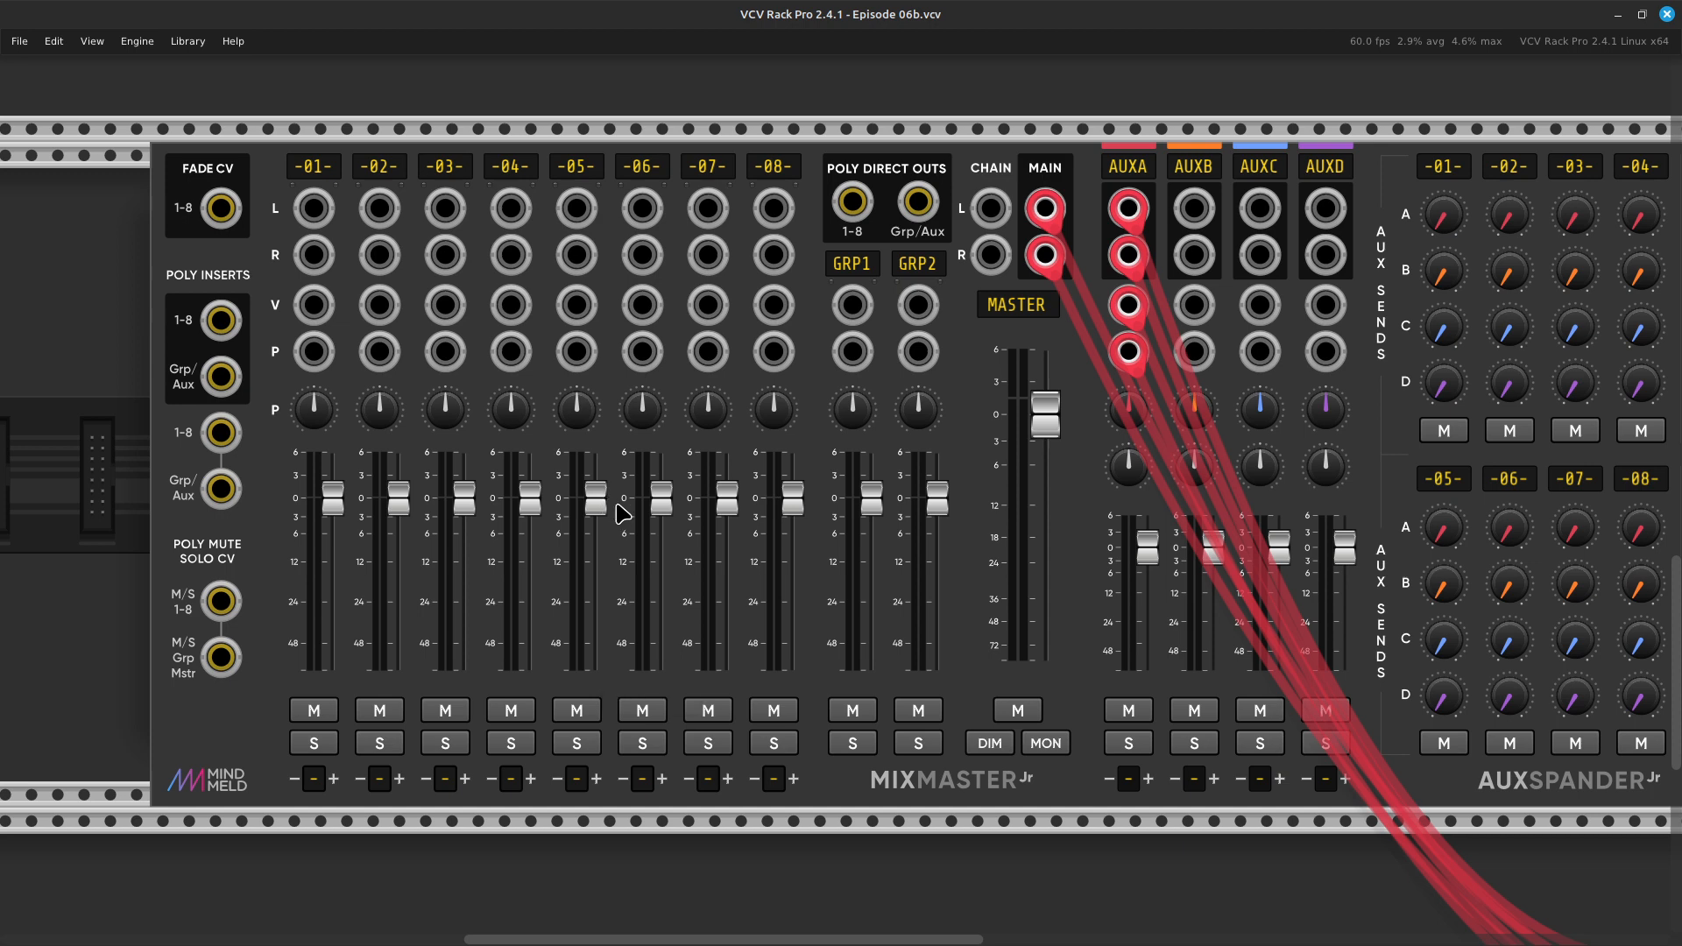
scroll(618, 521, right, 5)
scroll(618, 534, right, 3)
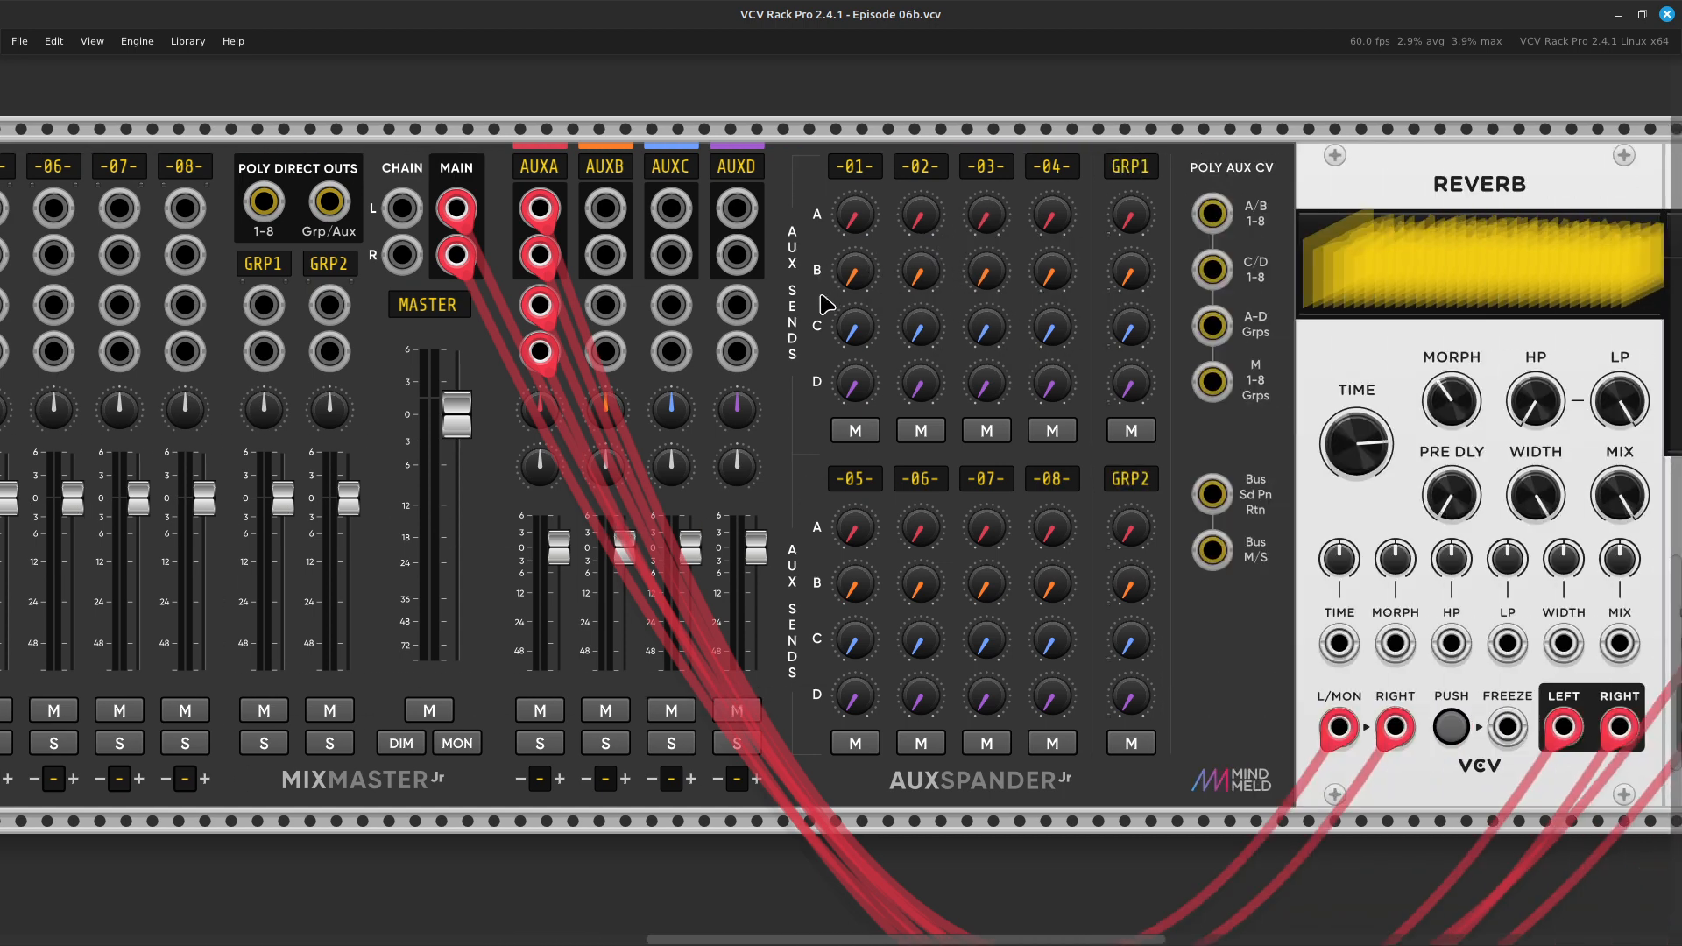
scroll(983, 340, left, 14)
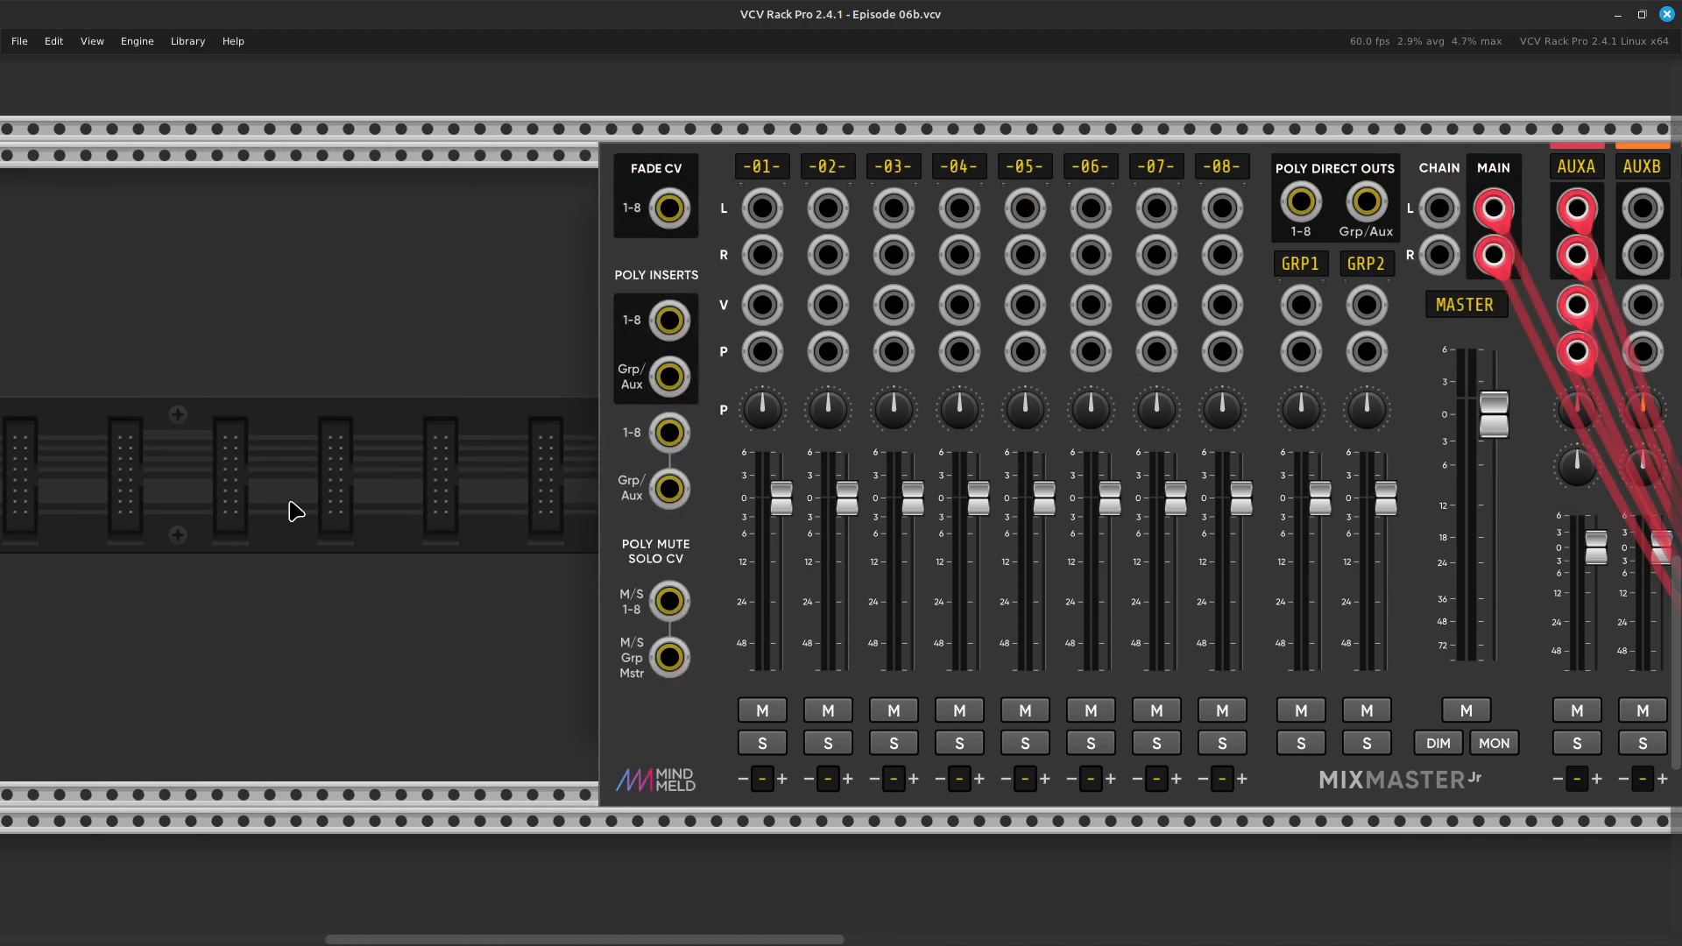
Clear the module library search, browse the complete collection down to the mscHack mixers, and close it without adding anything
right_click(297, 513)
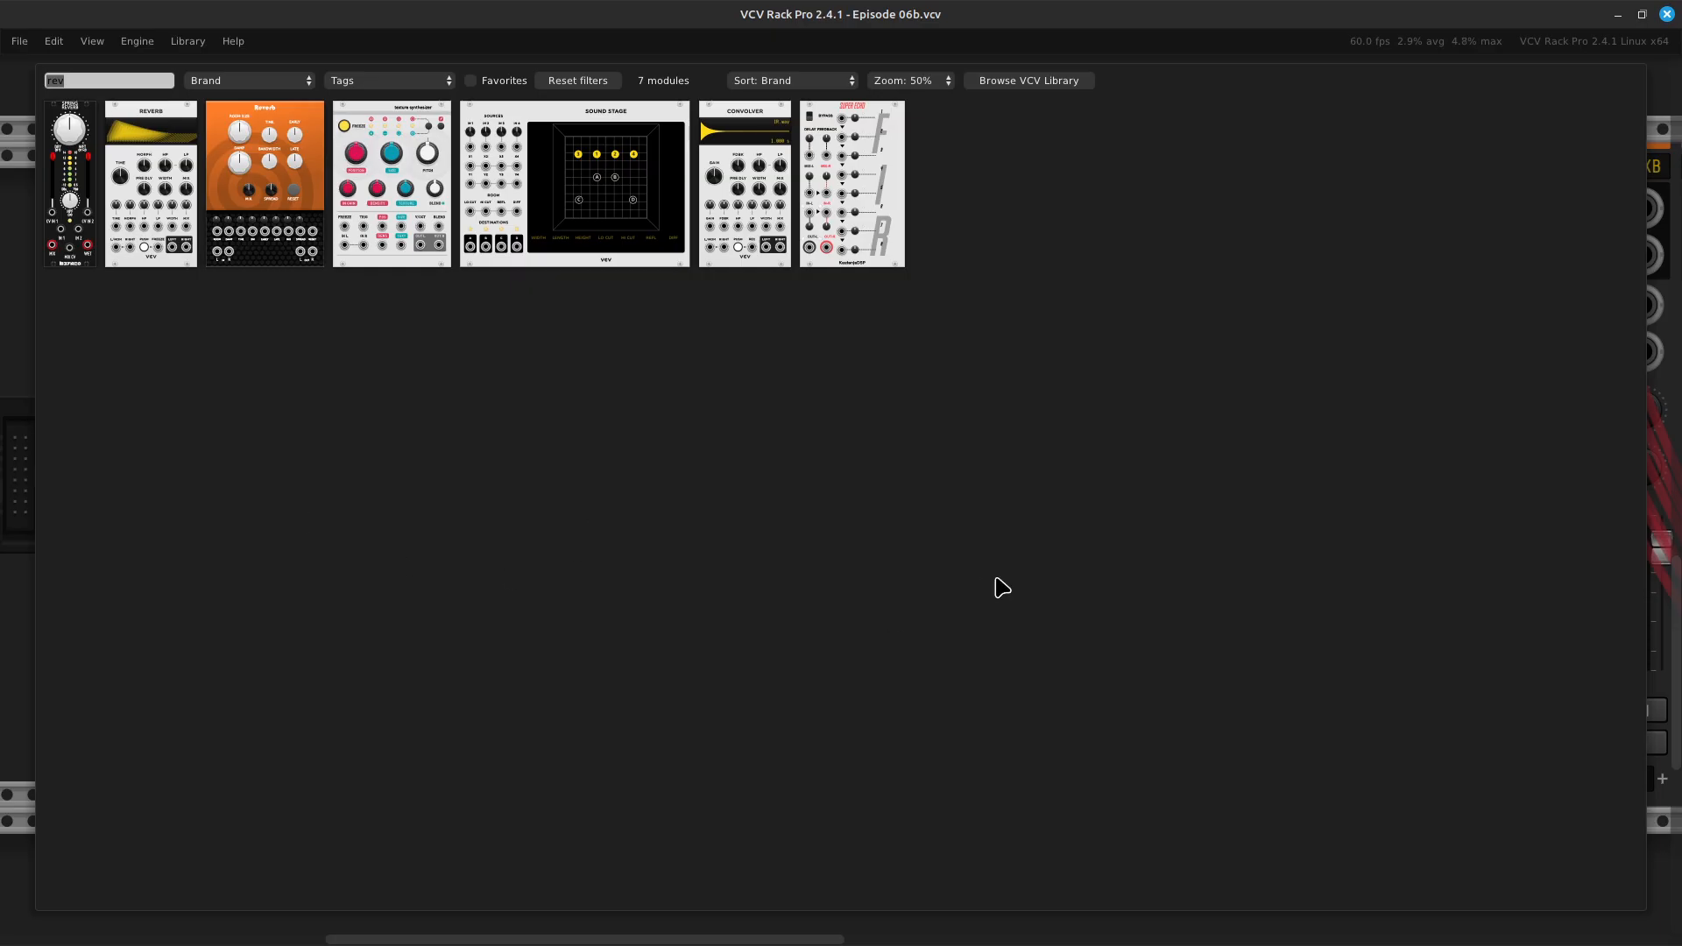
key(BackSpace)
scroll(1002, 587, down, 7)
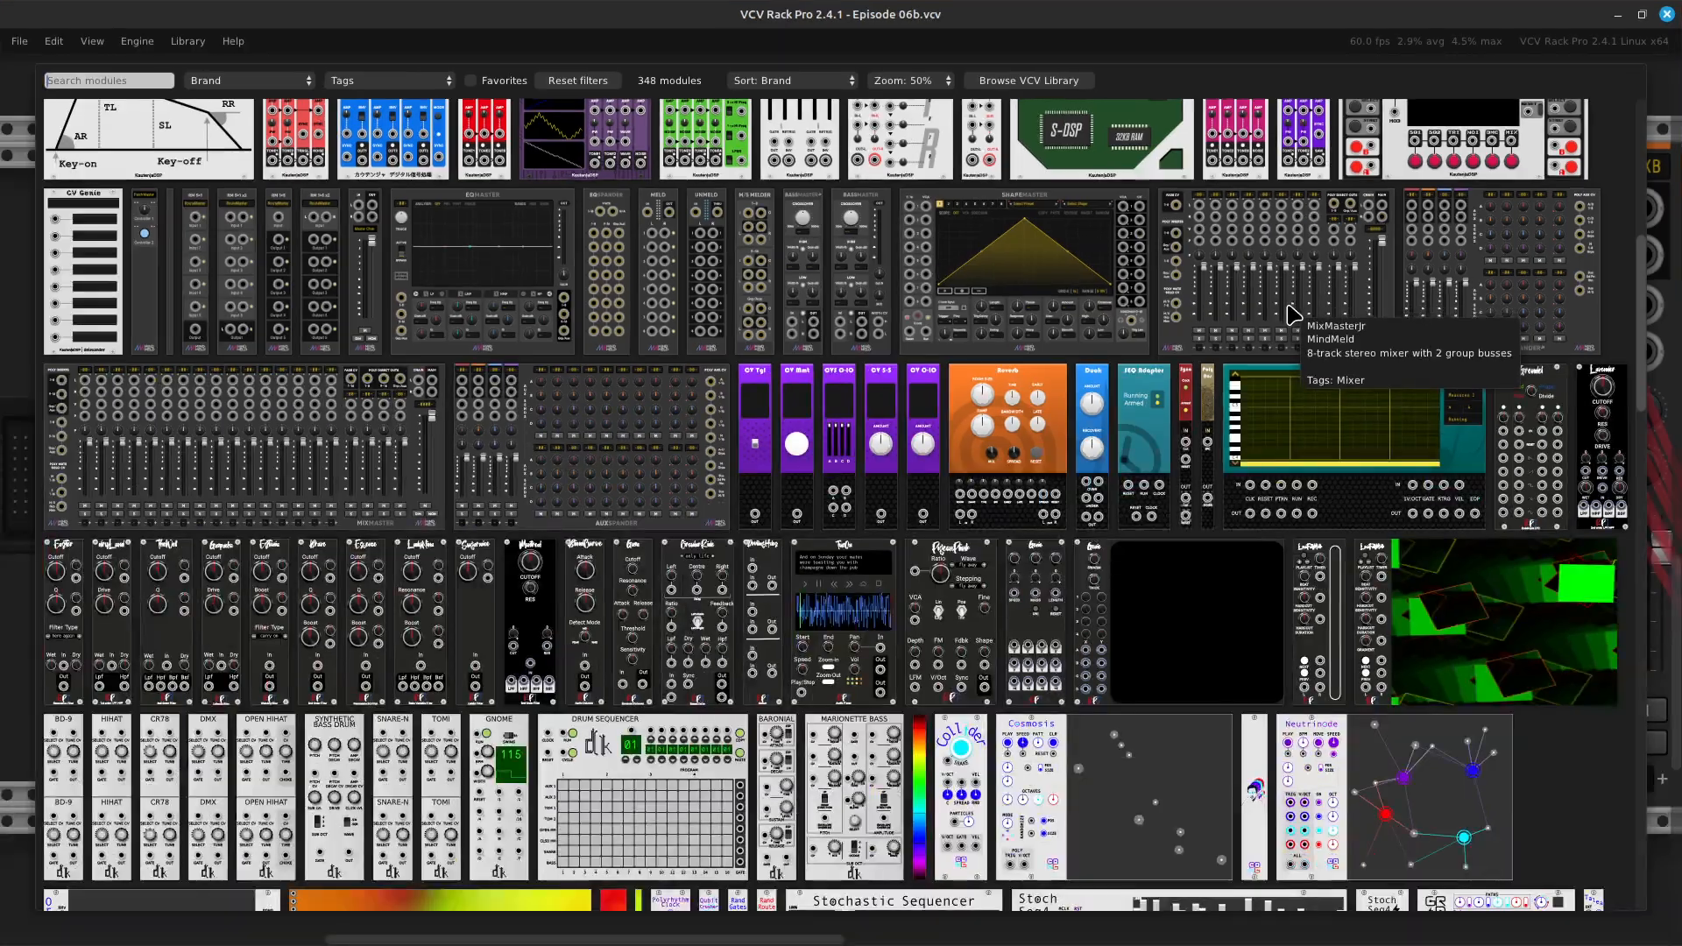
scroll(1295, 322, down, 20)
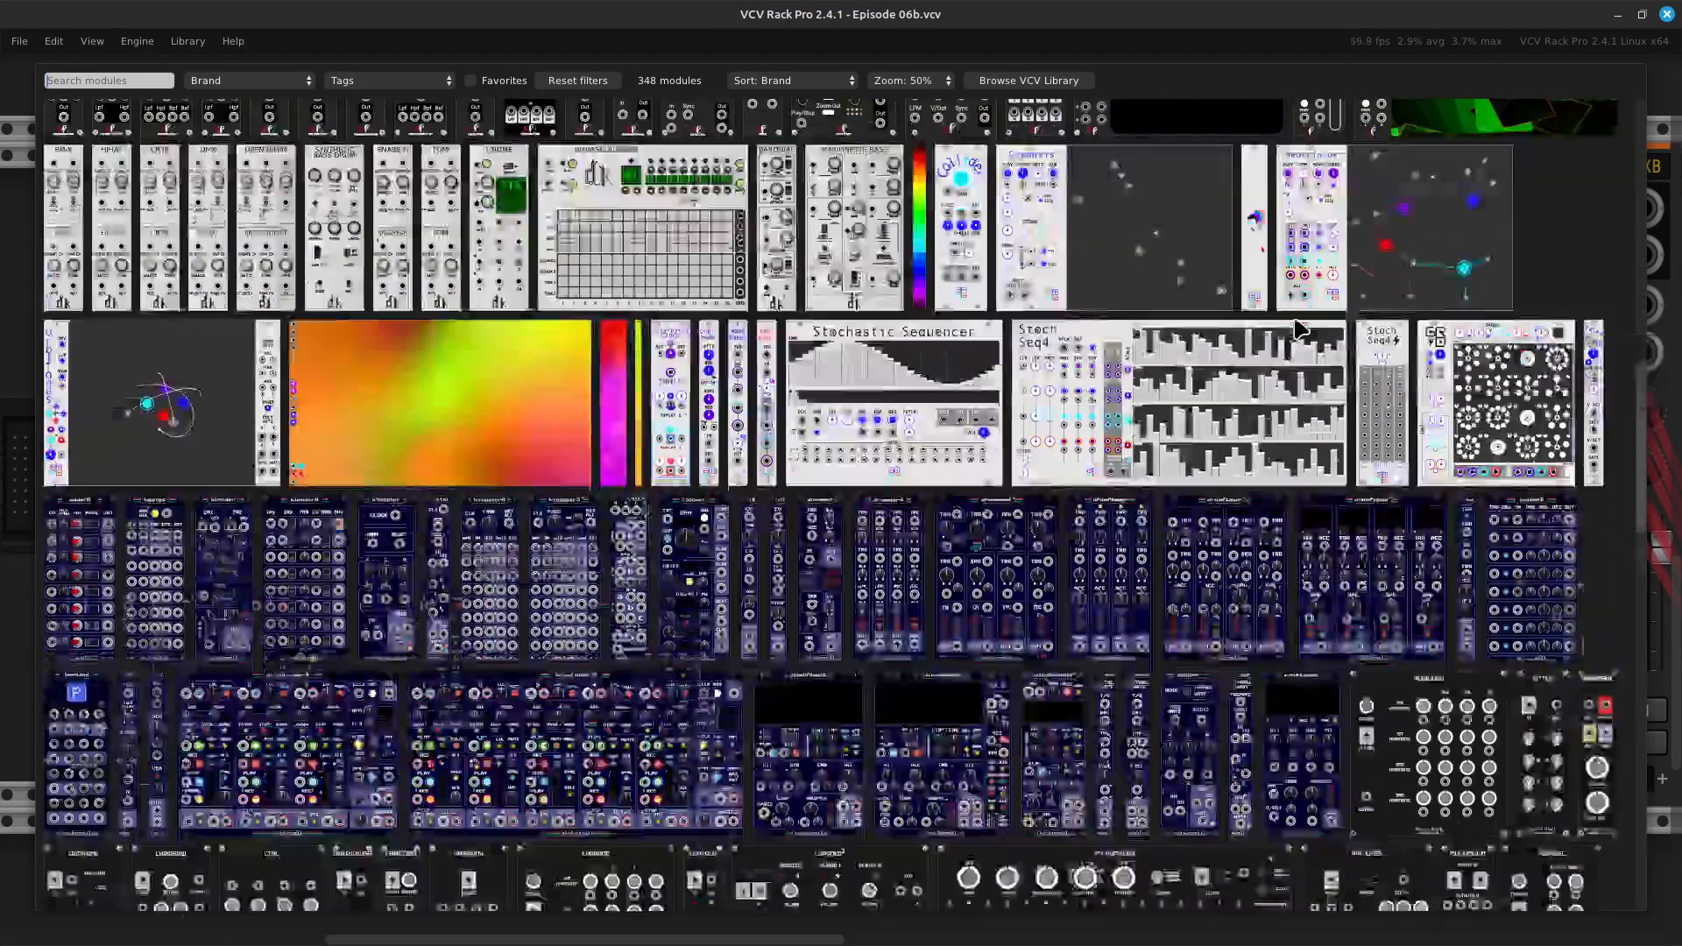
scroll(1305, 325, down, 10)
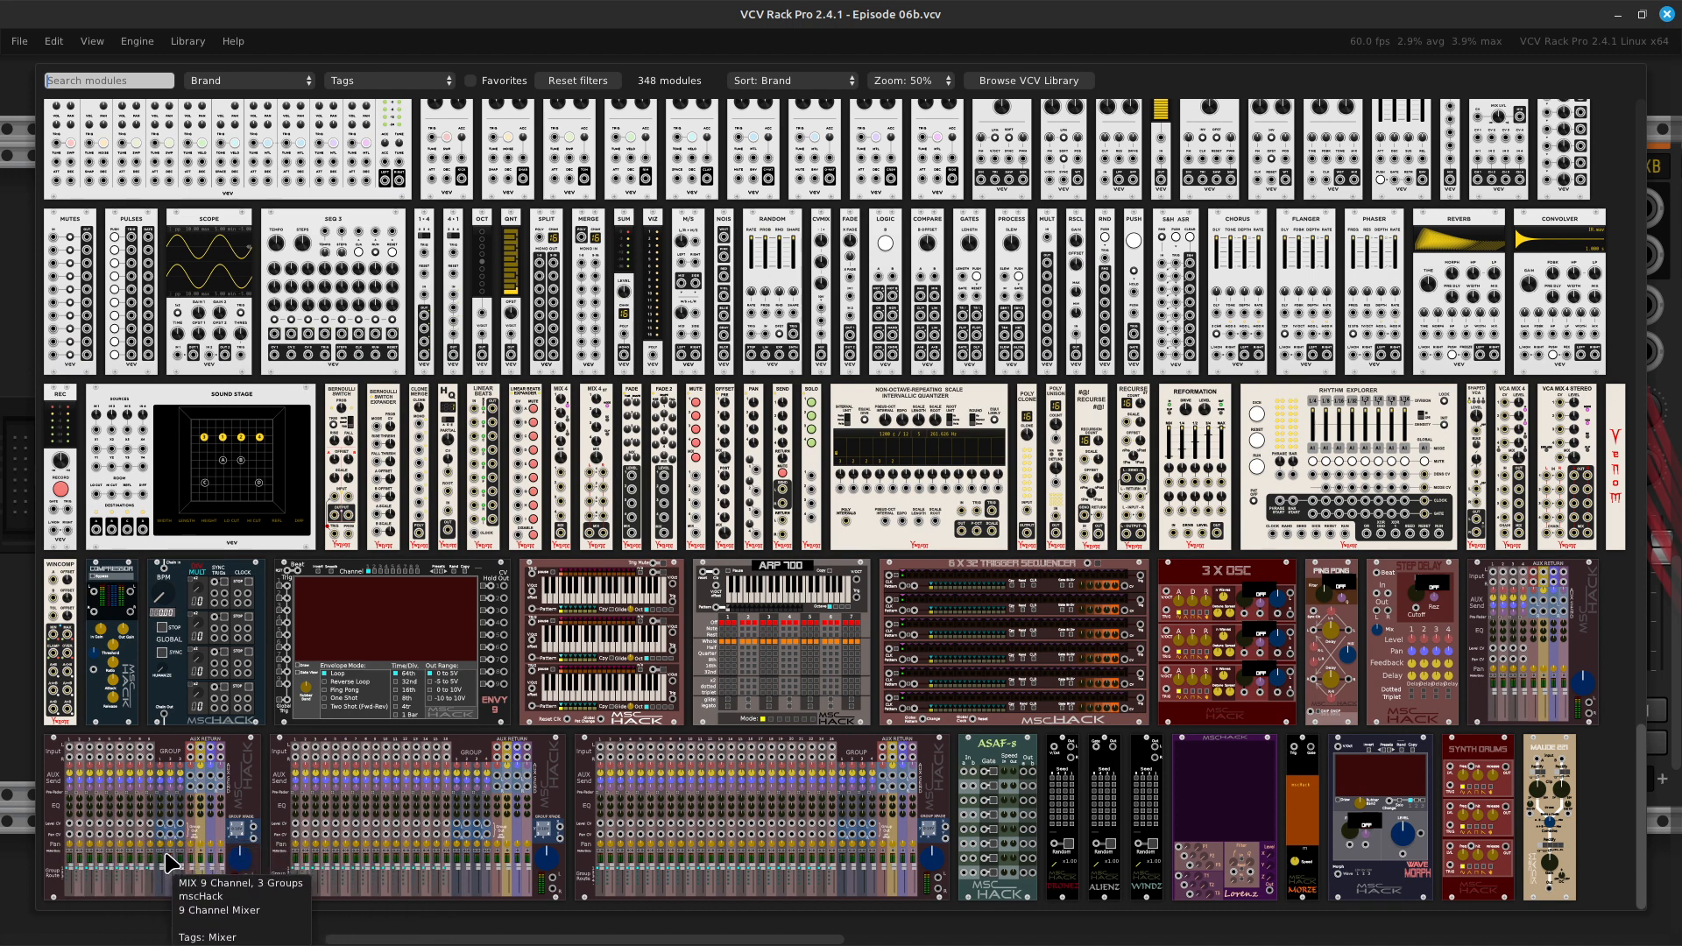
key(Escape)
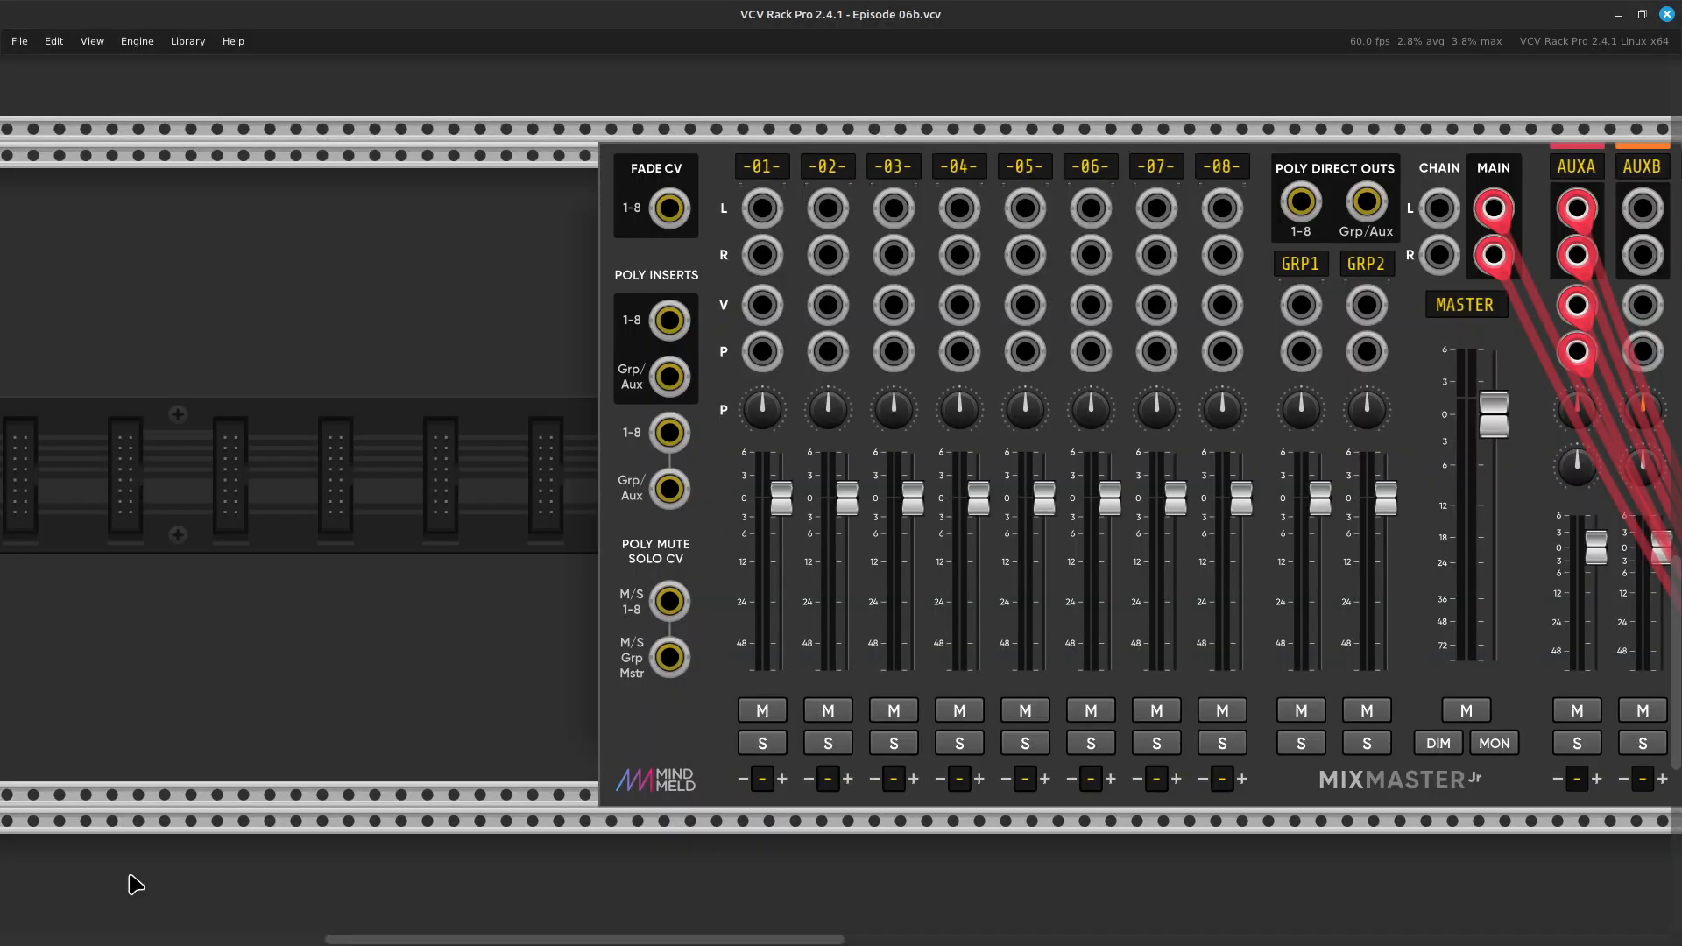
Compare the AuxSpander Jr send knobs with the MixMaster Jr channel inputs, pan knobs and level faders
scroll(173, 889, right, 5)
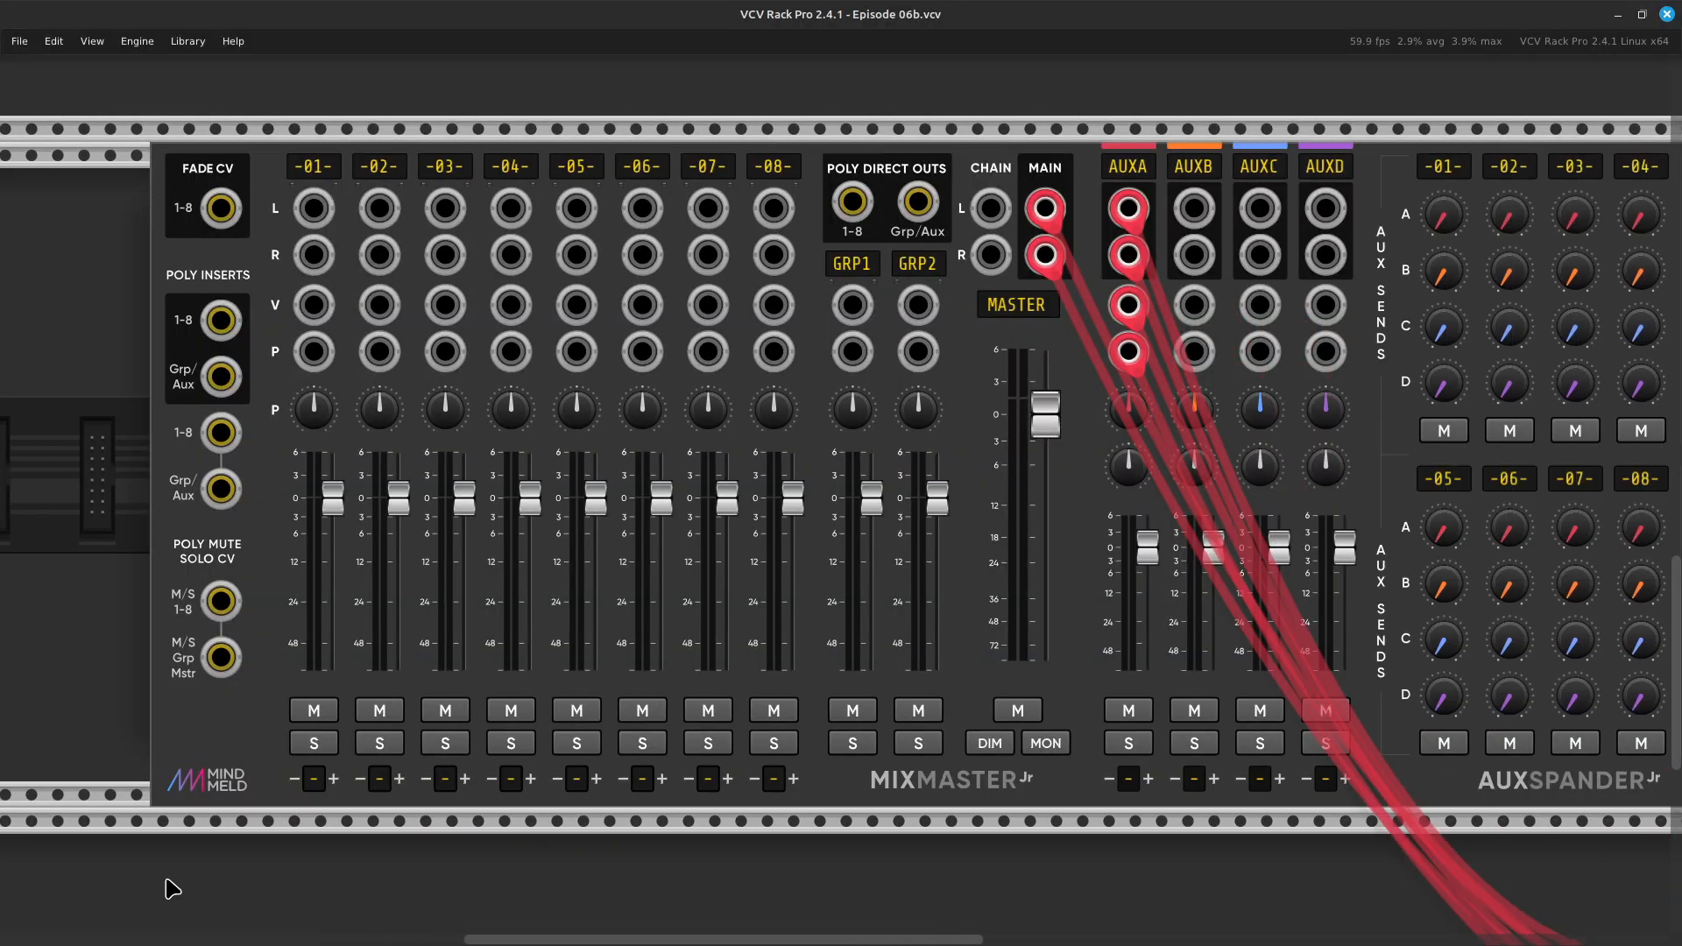
scroll(184, 893, right, 5)
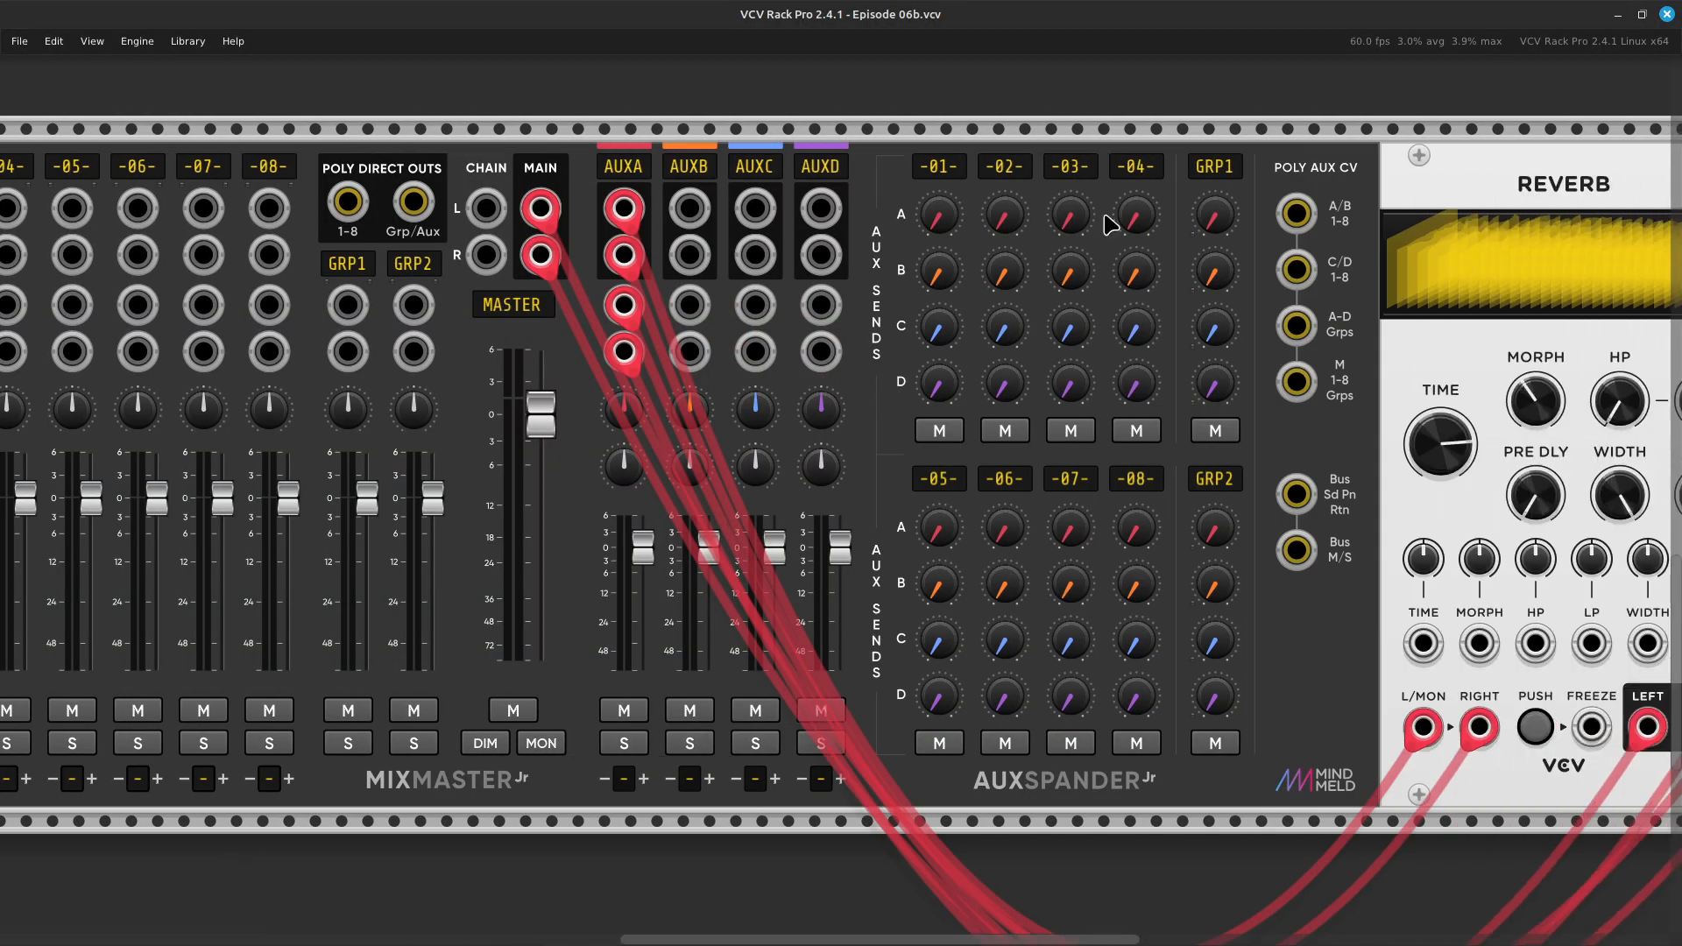
scroll(673, 592, left, 5)
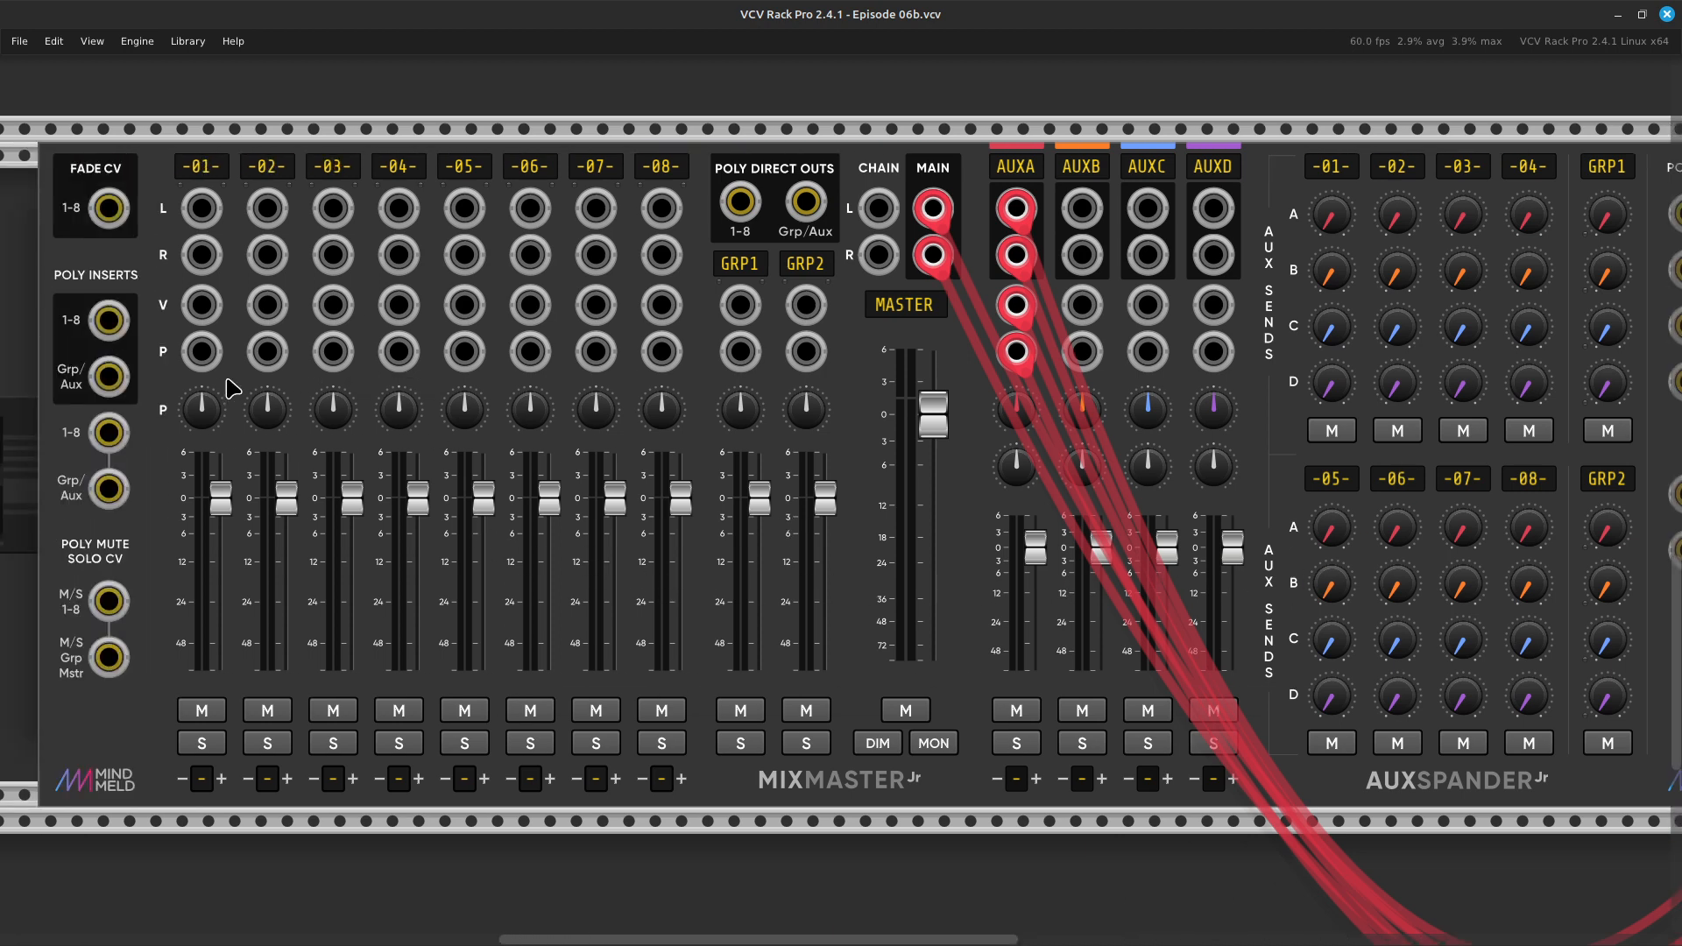
scroll(232, 388, left, 3)
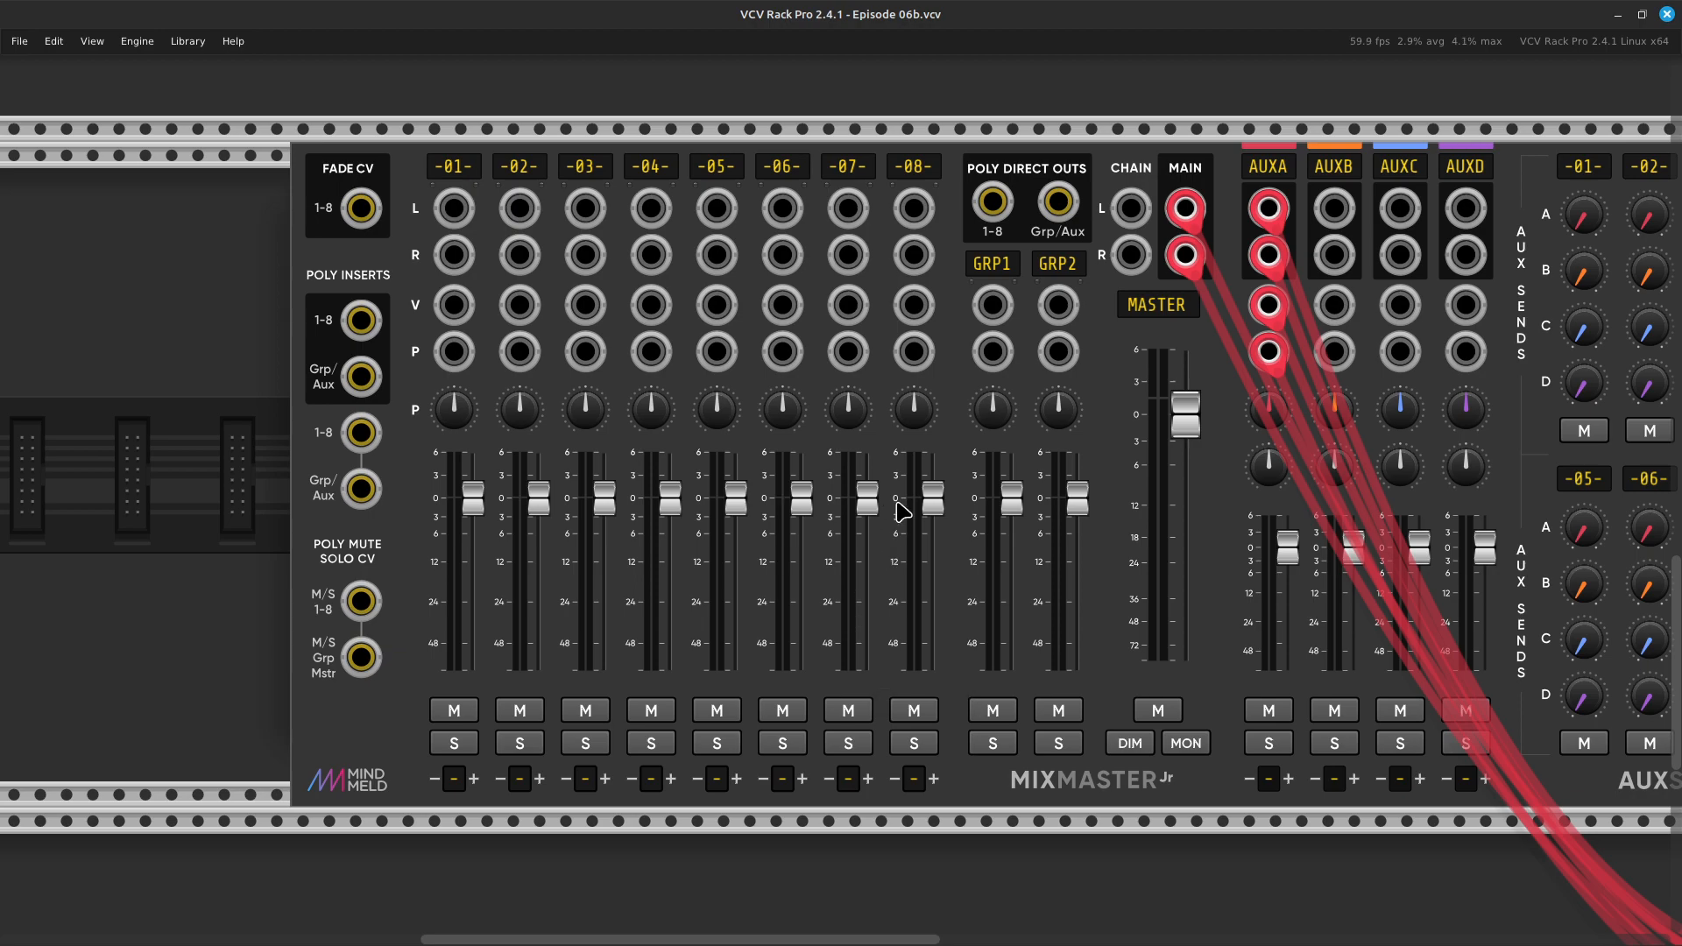
scroll(902, 511, down, 5)
scroll(860, 534, up, 5)
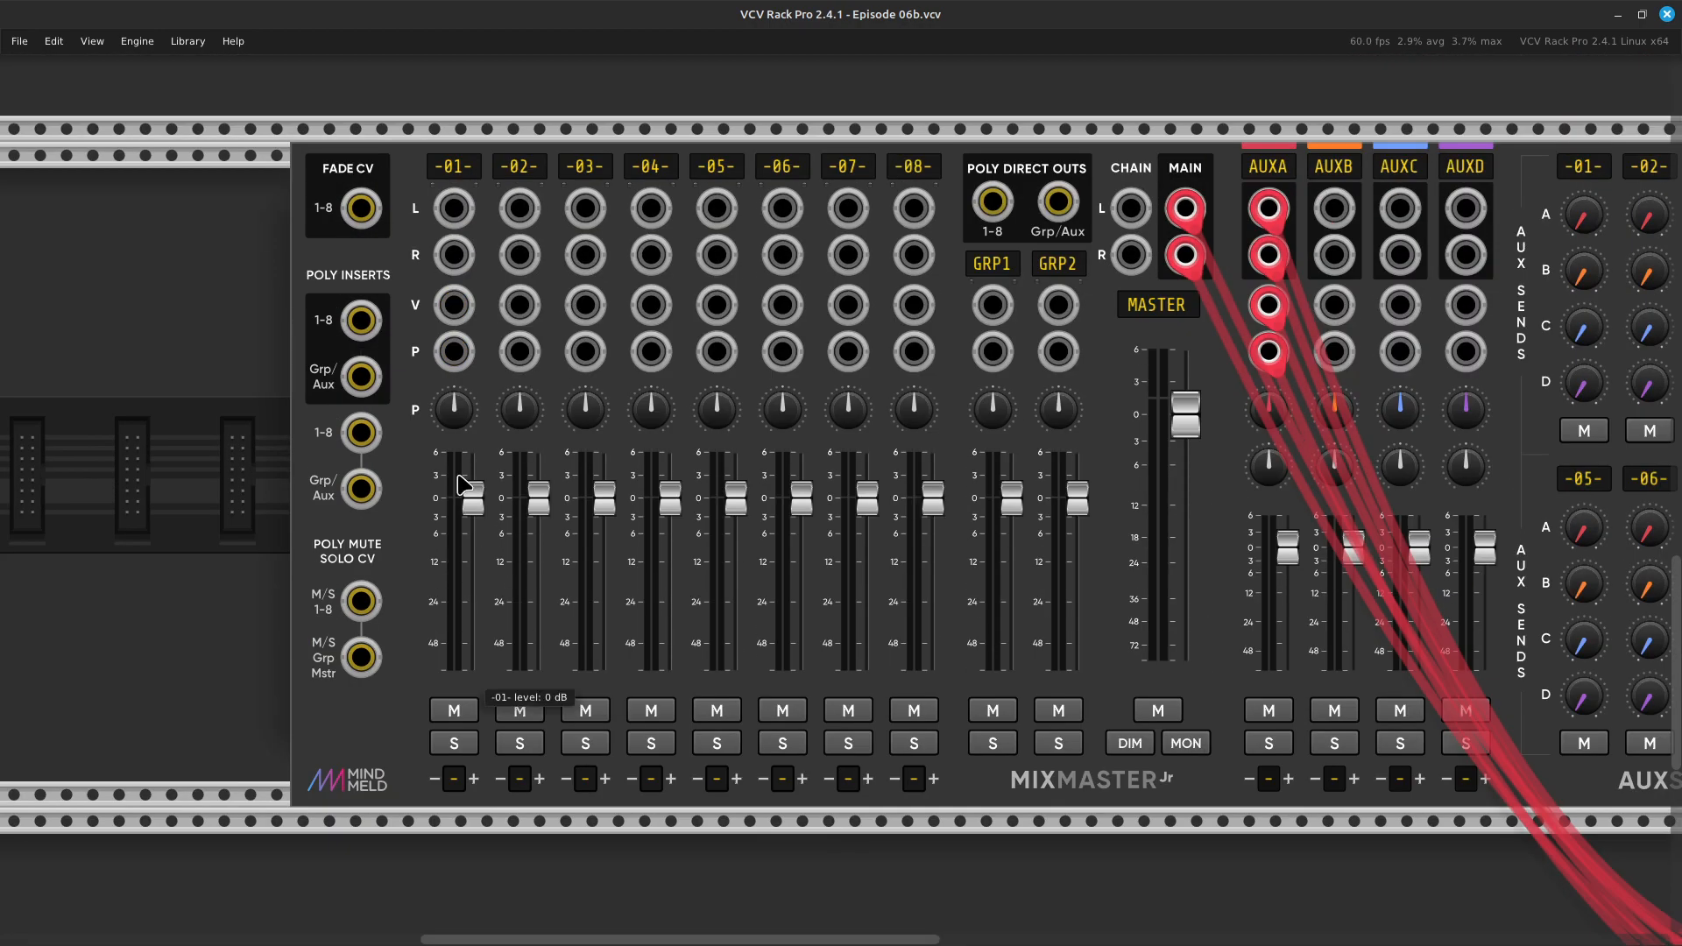
scroll(456, 486, up, 1)
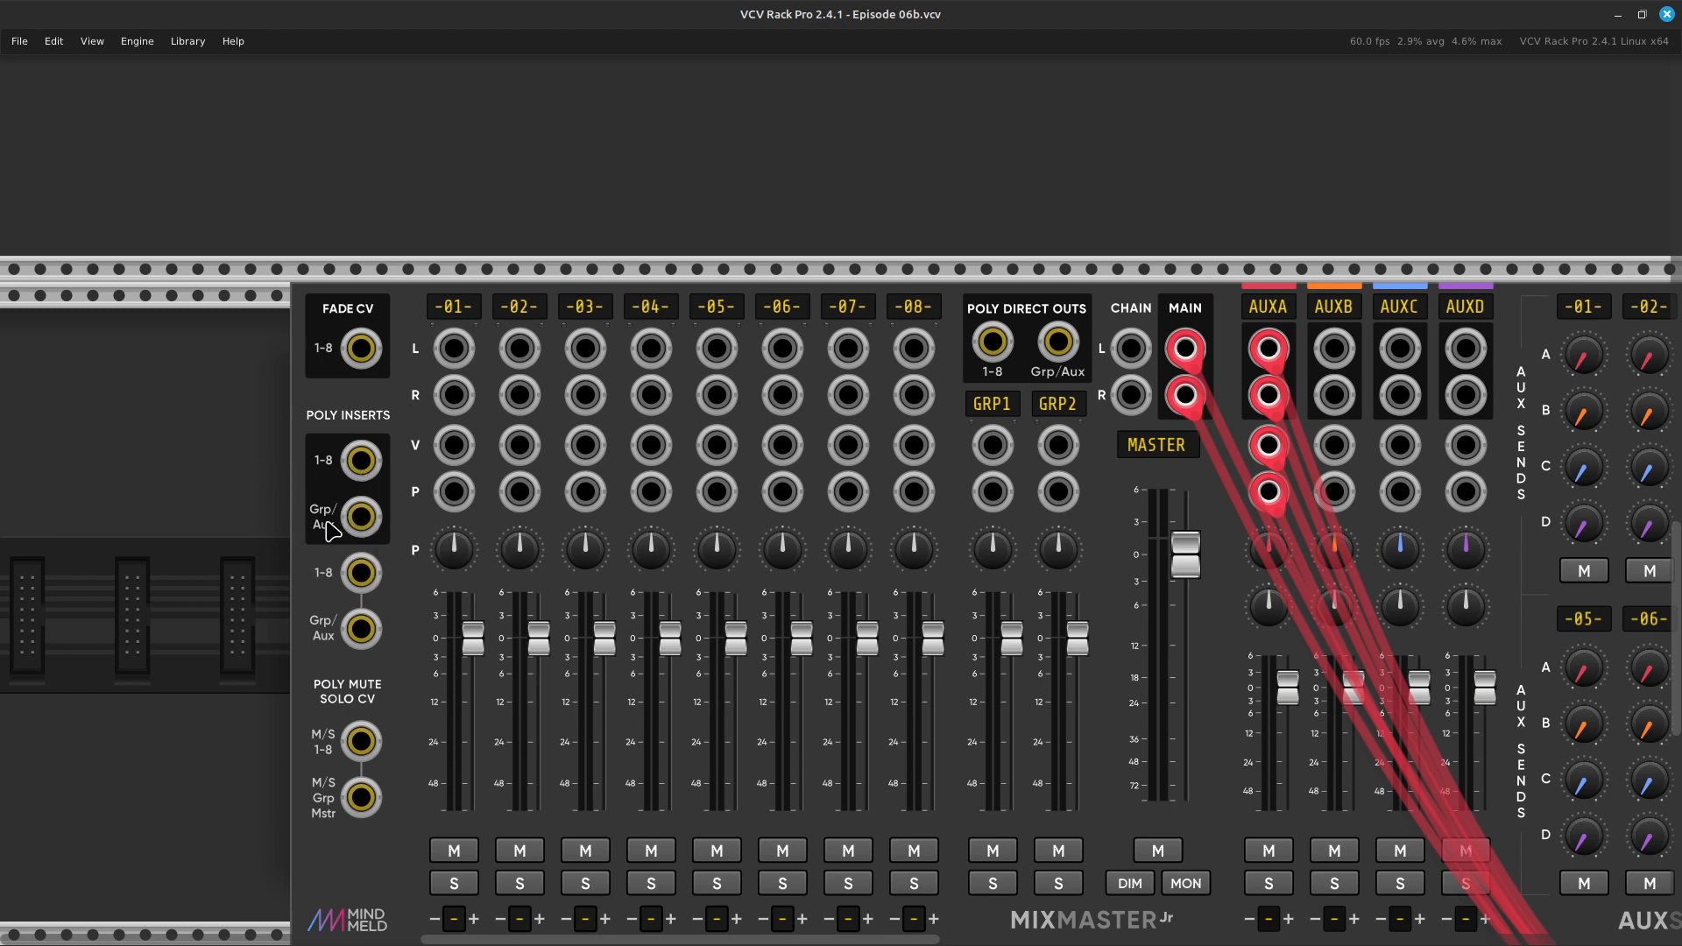
Browse the full module library past the mscHack, Squinky Labs and MindMeld modules, closing it without adding any
scroll(342, 521, down, 3)
scroll(397, 843, down, 1)
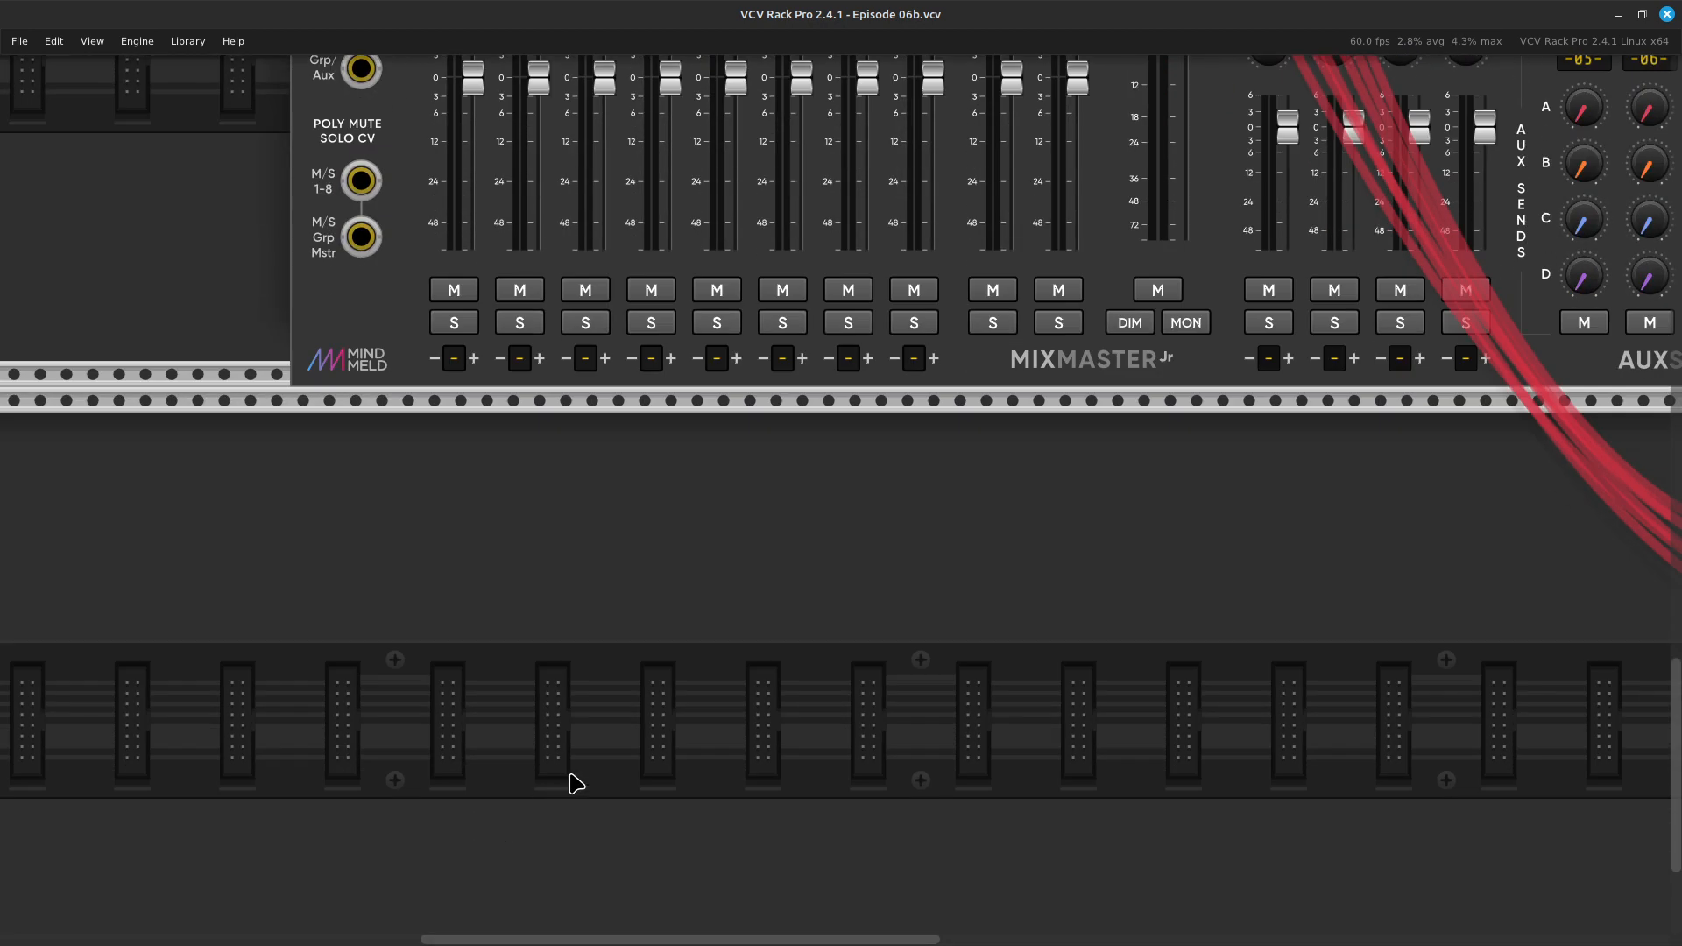
right_click(570, 780)
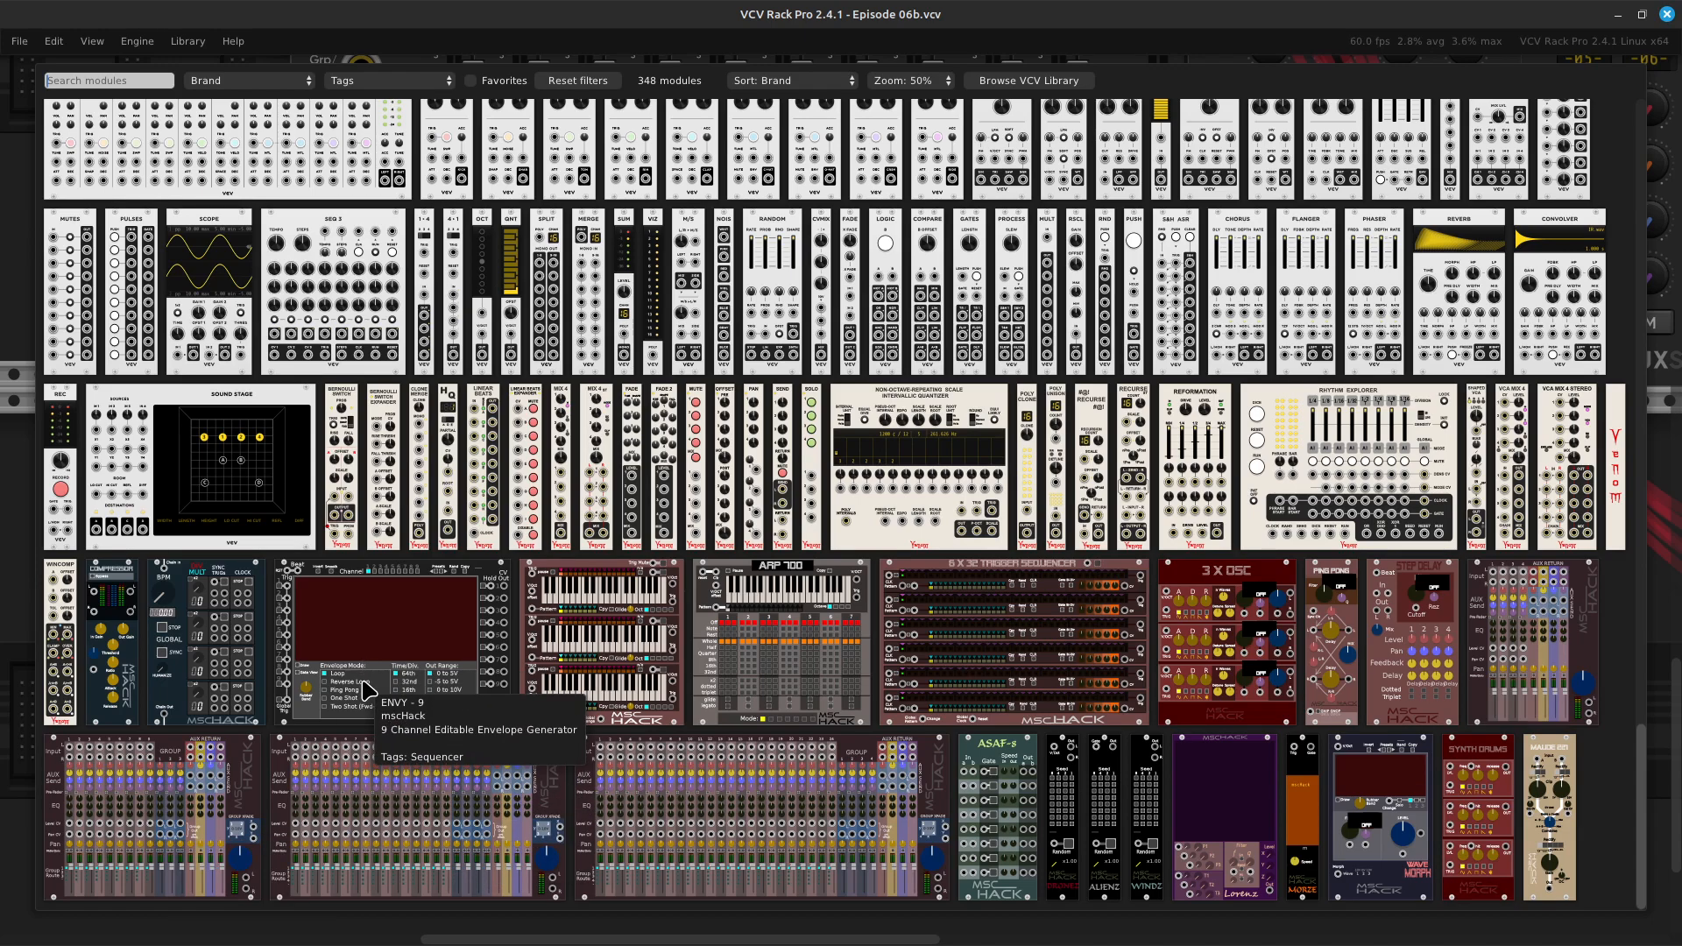
scroll(762, 589, down, 10)
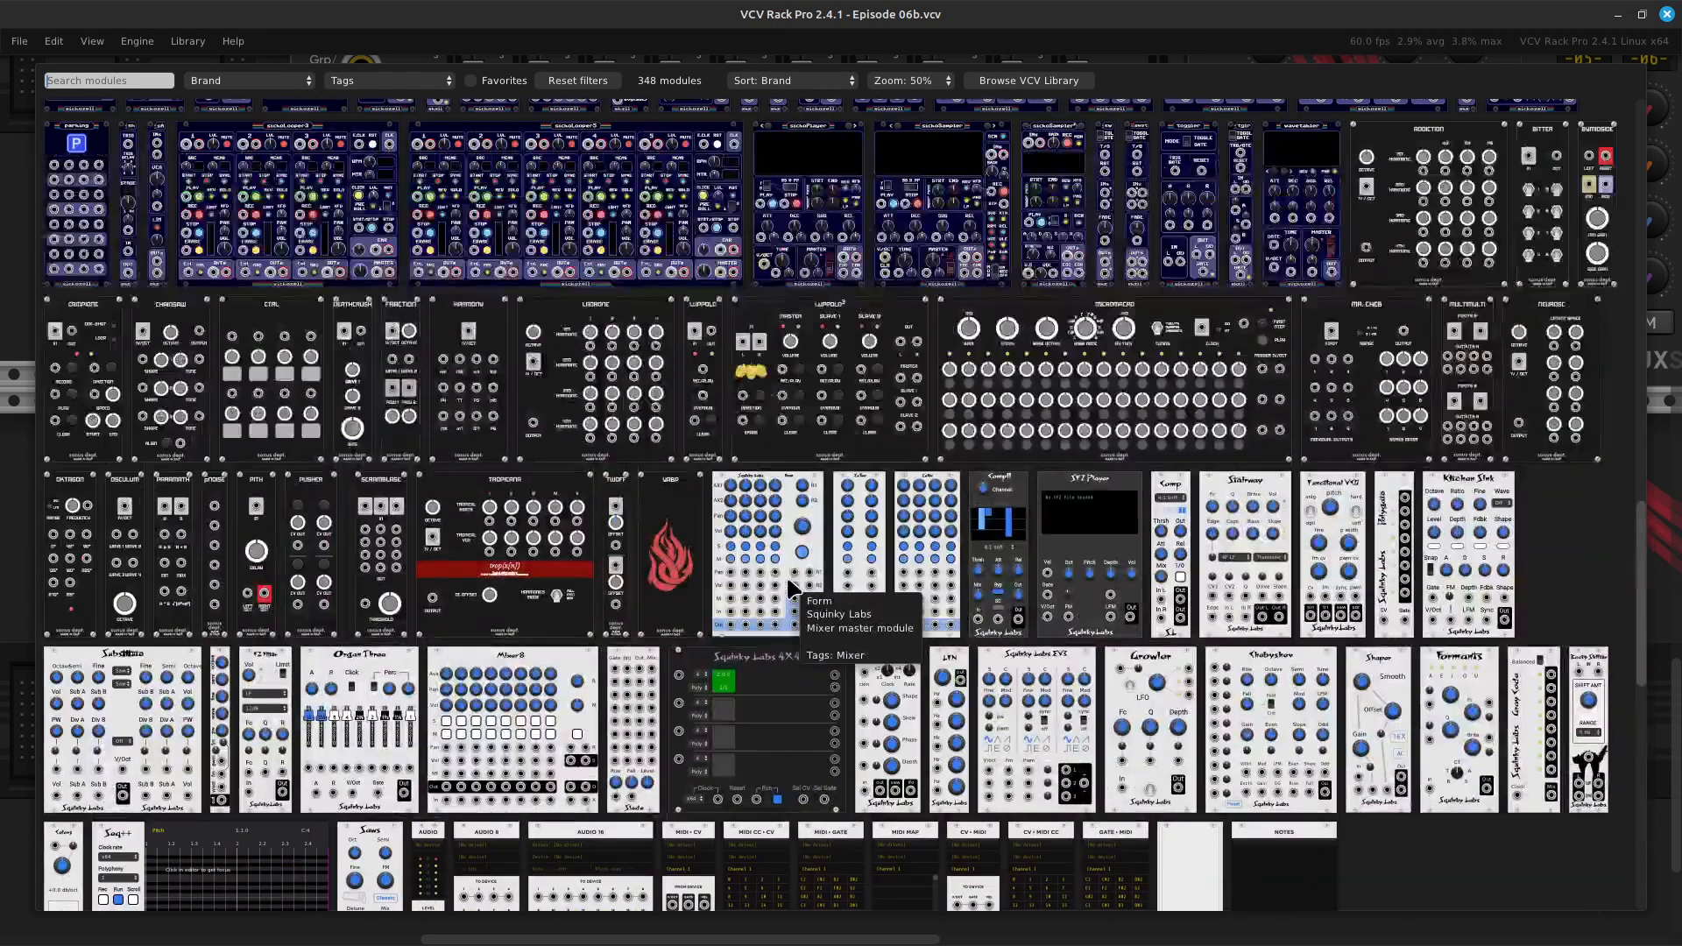
scroll(793, 589, up, 10)
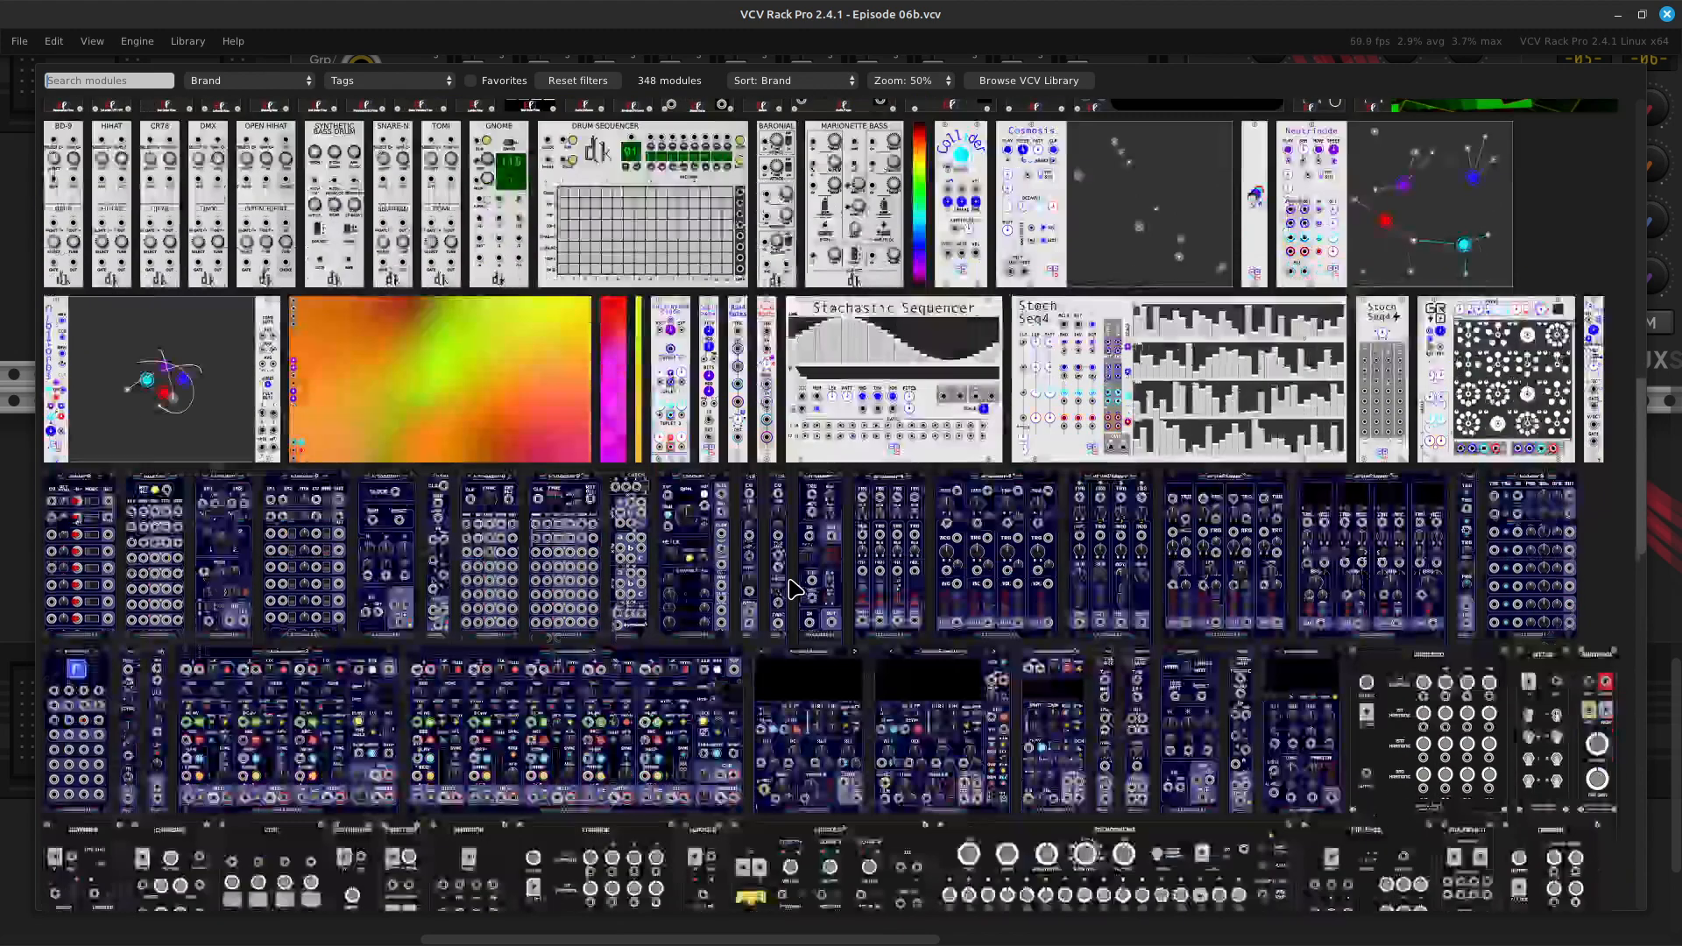
scroll(796, 589, up, 3)
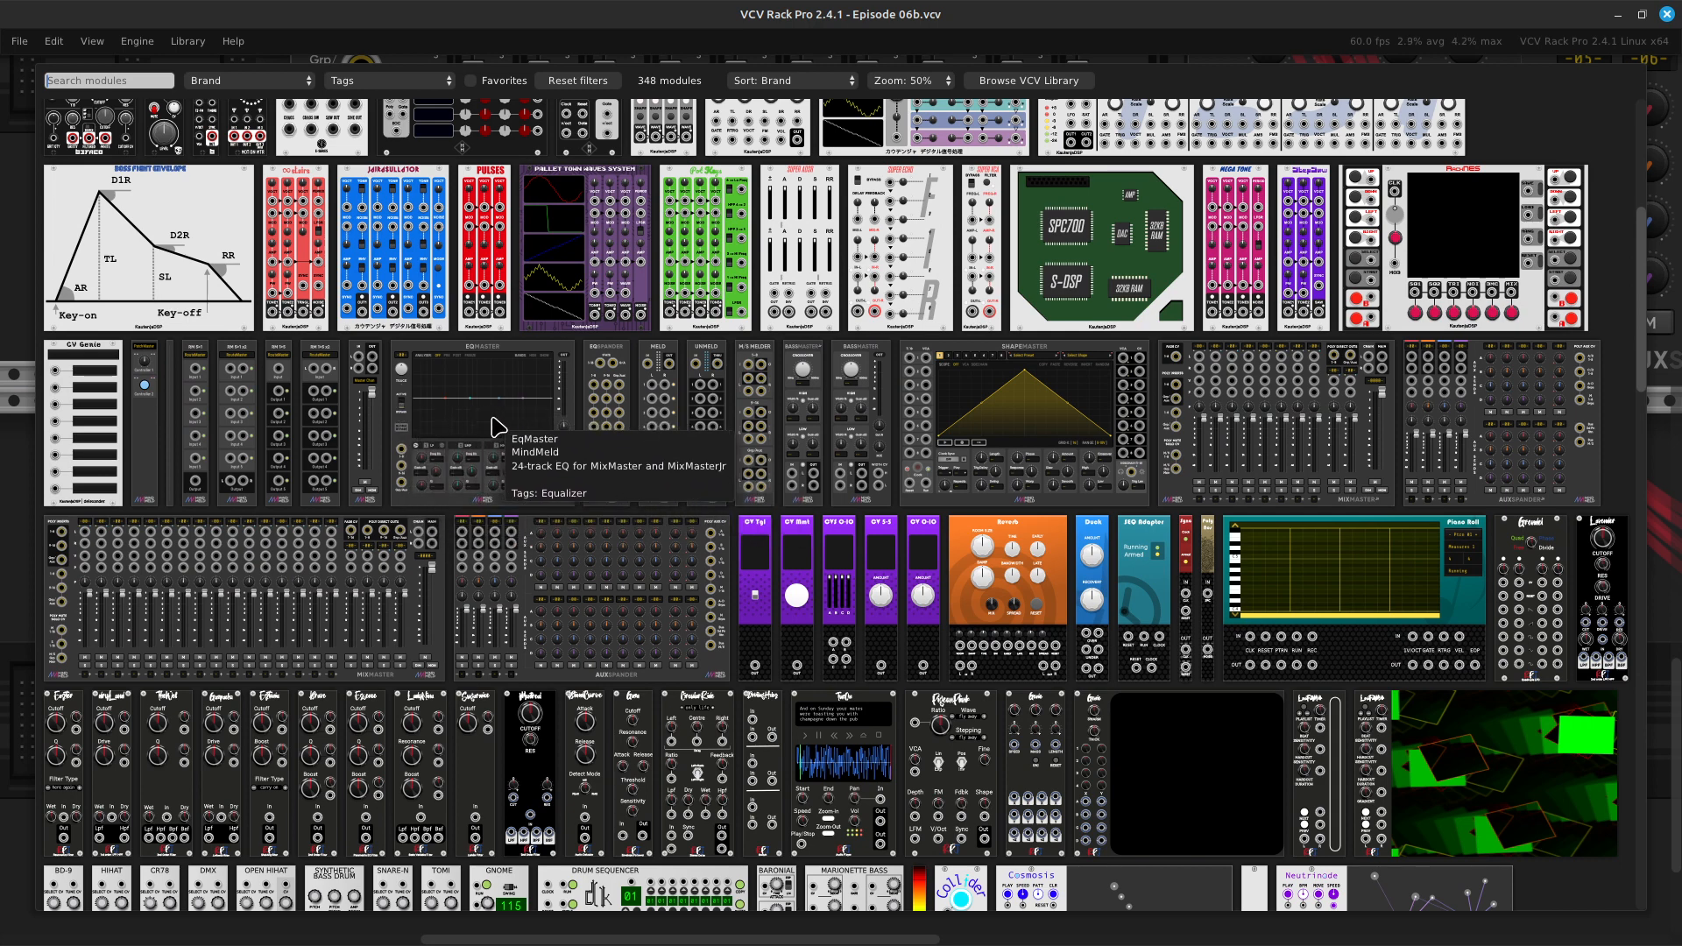
key(Escape)
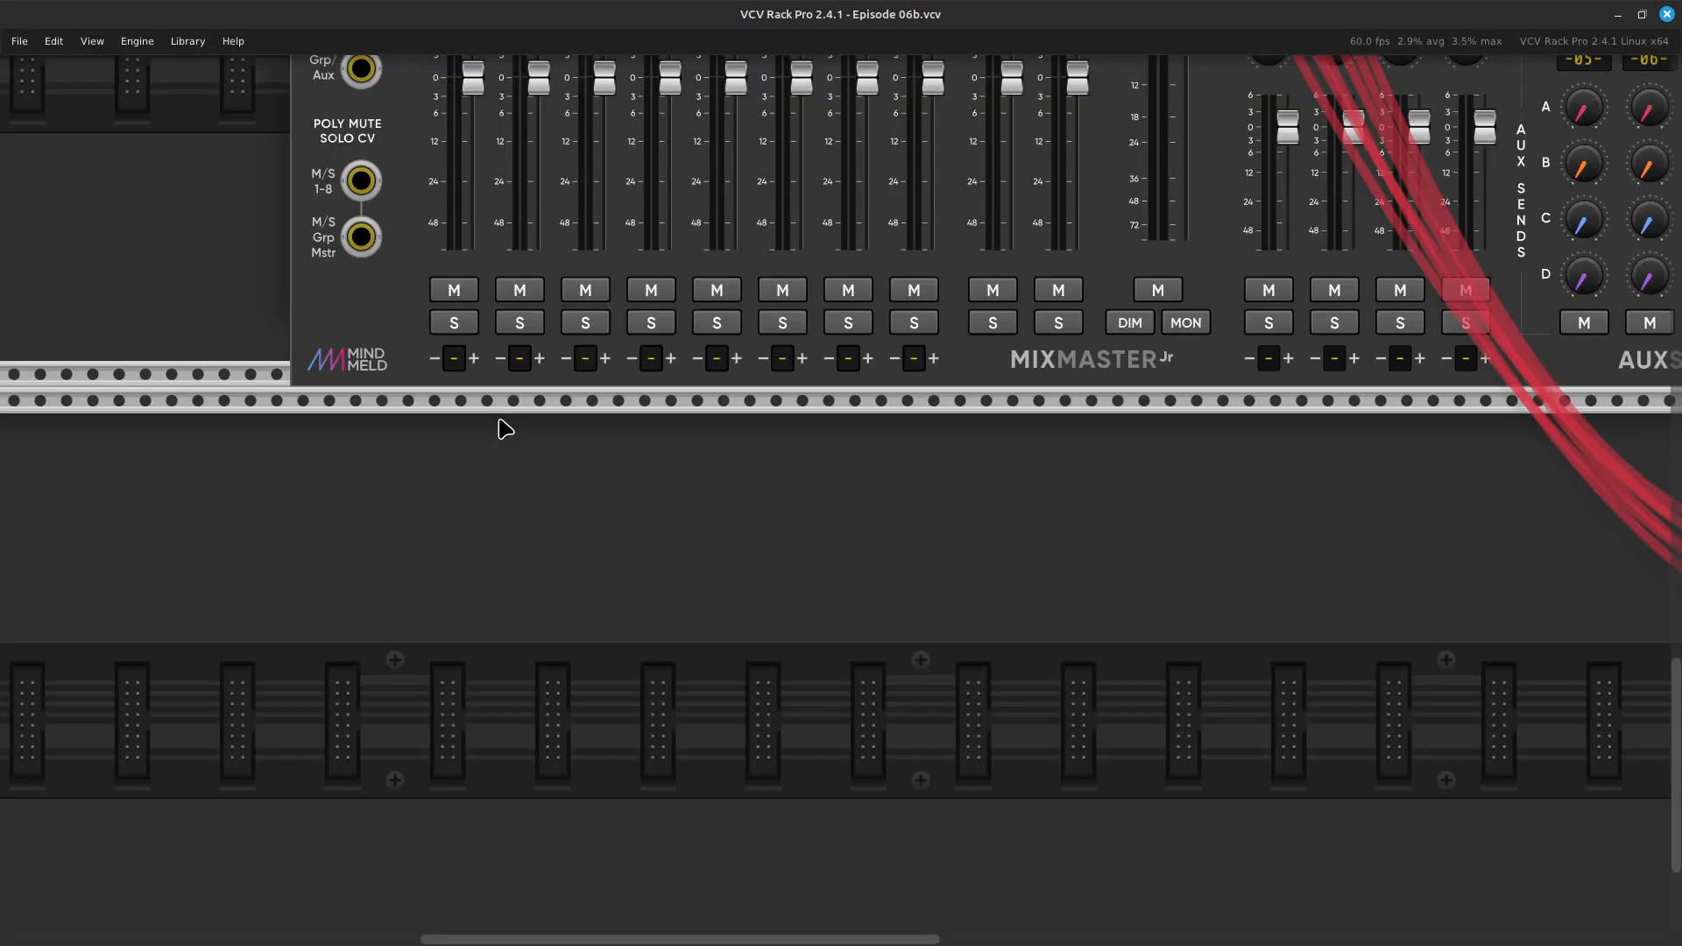
Examine the MixMaster Jr channel strips, then the Neutrinode and Orbitones modules in the row above
scroll(498, 438, up, 10)
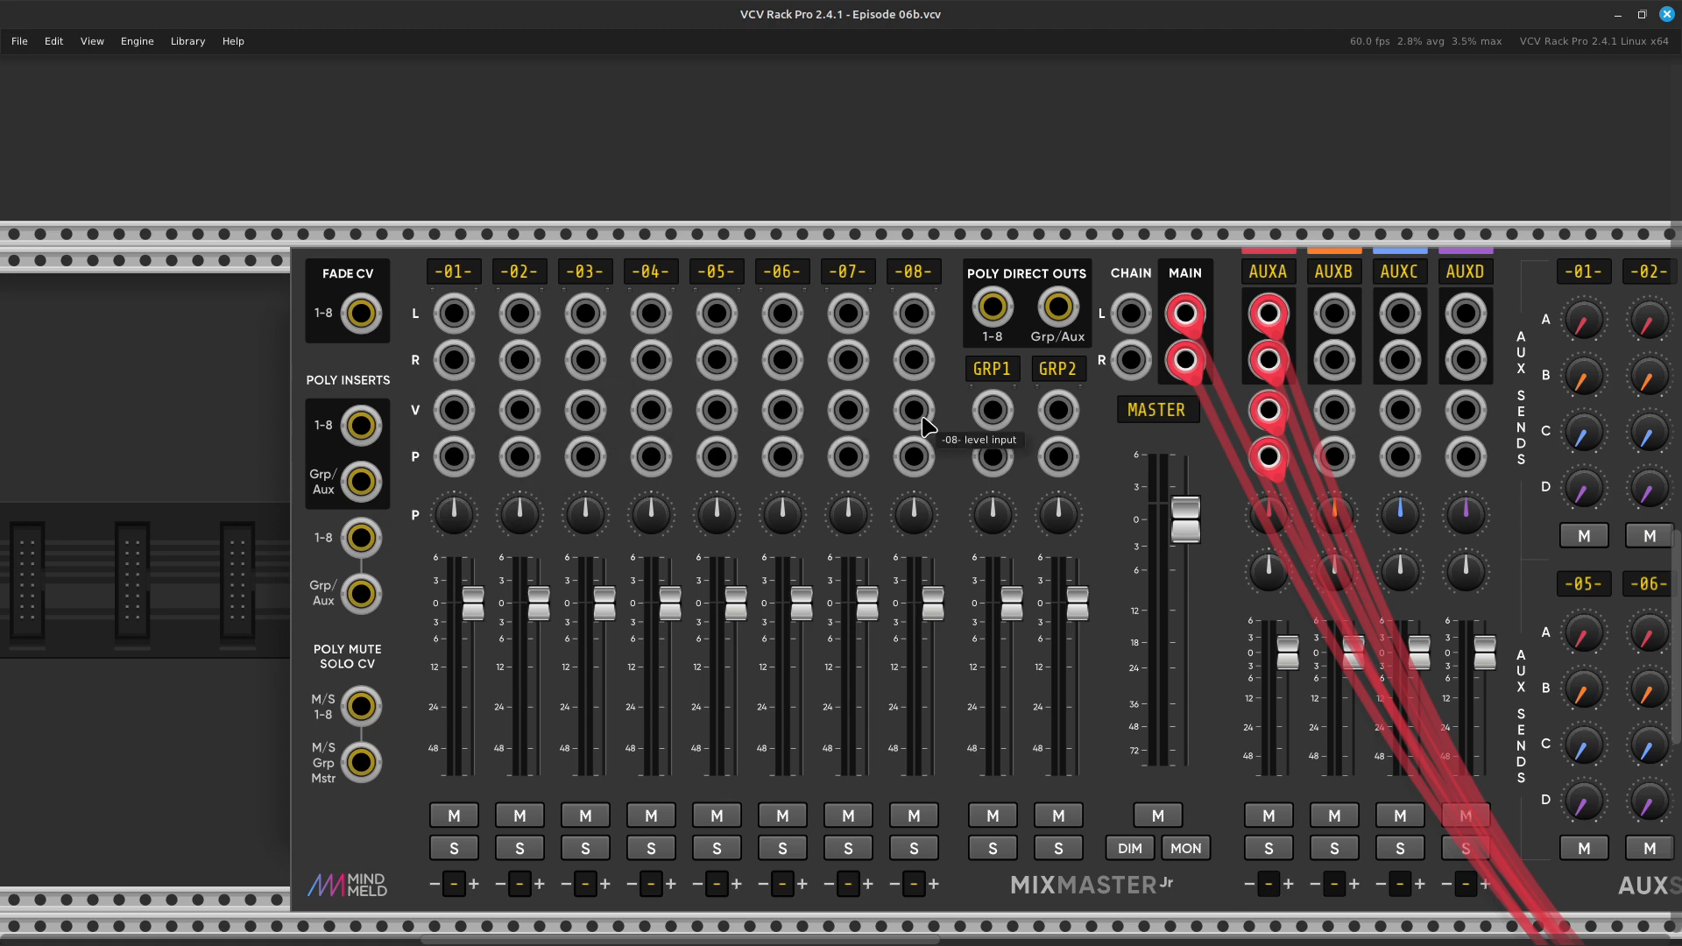
scroll(871, 473, down, 6)
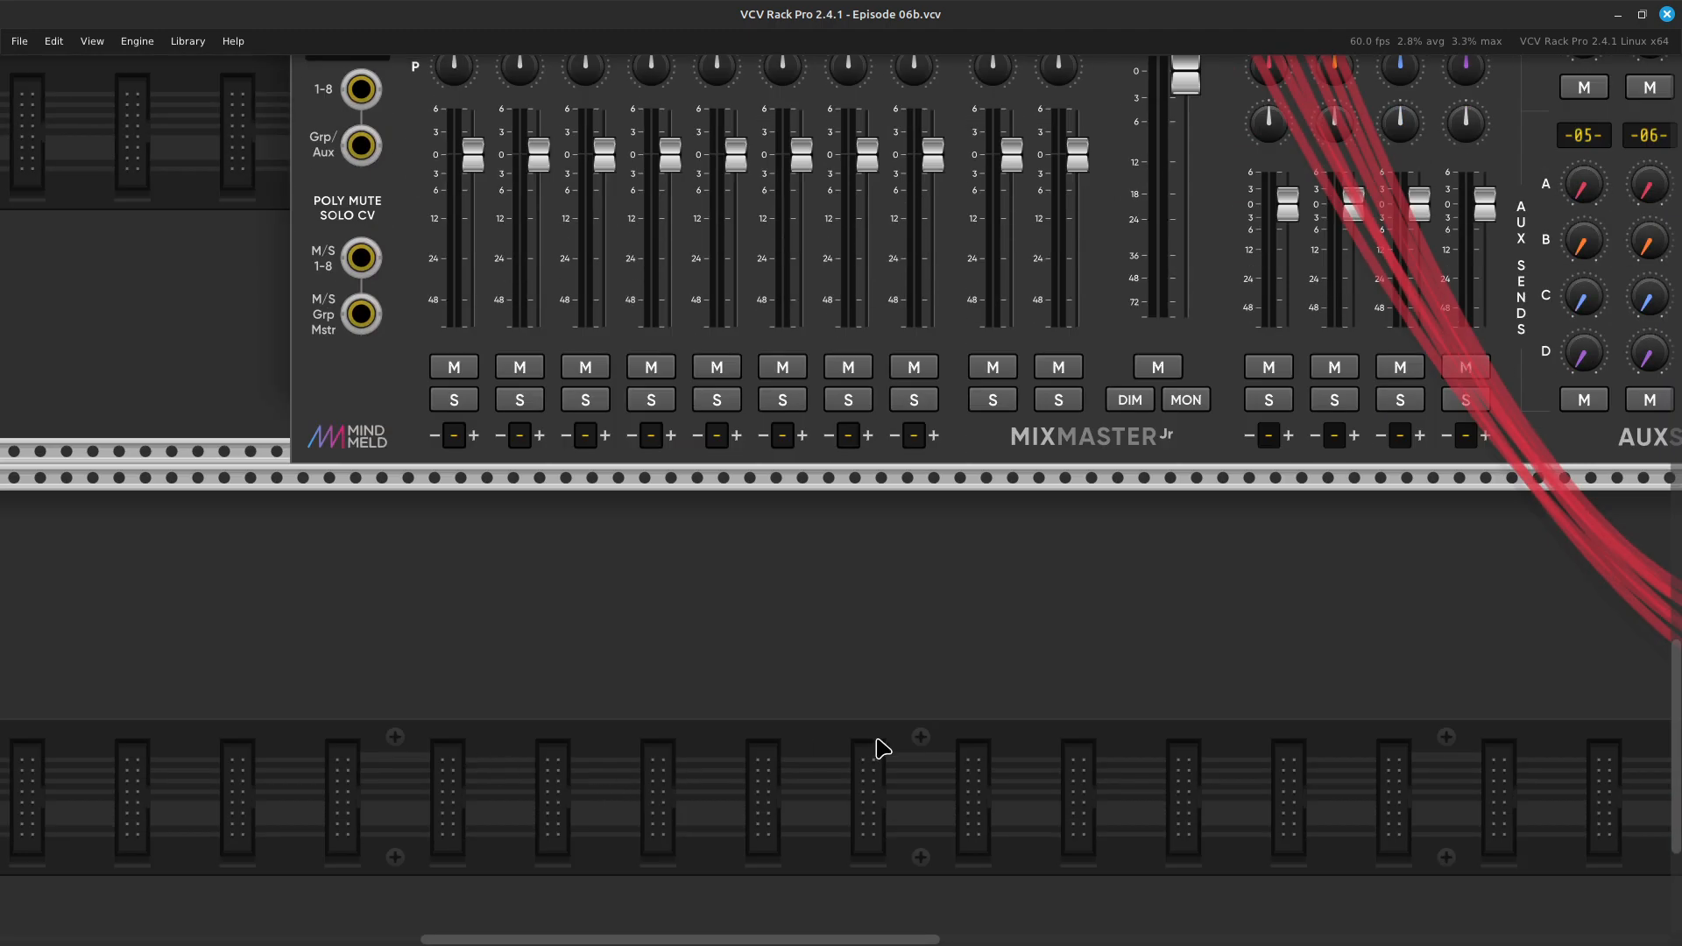
scroll(882, 748, up, 3)
scroll(745, 754, up, 3)
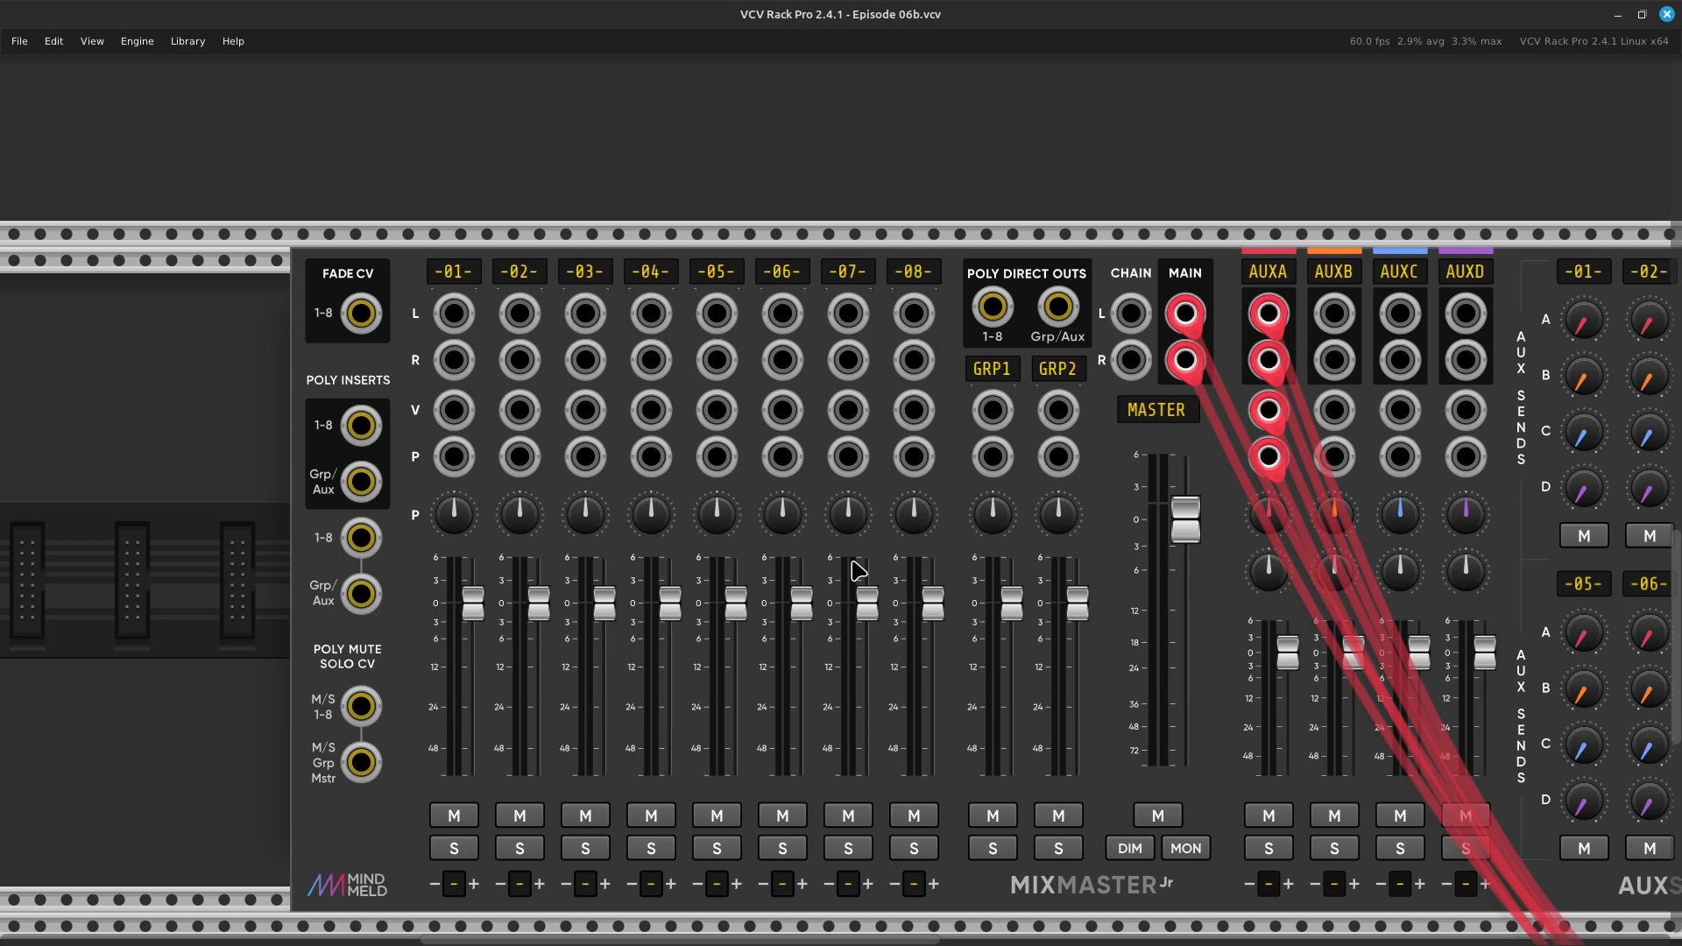
scroll(857, 571, down, 5)
scroll(857, 571, up, 5)
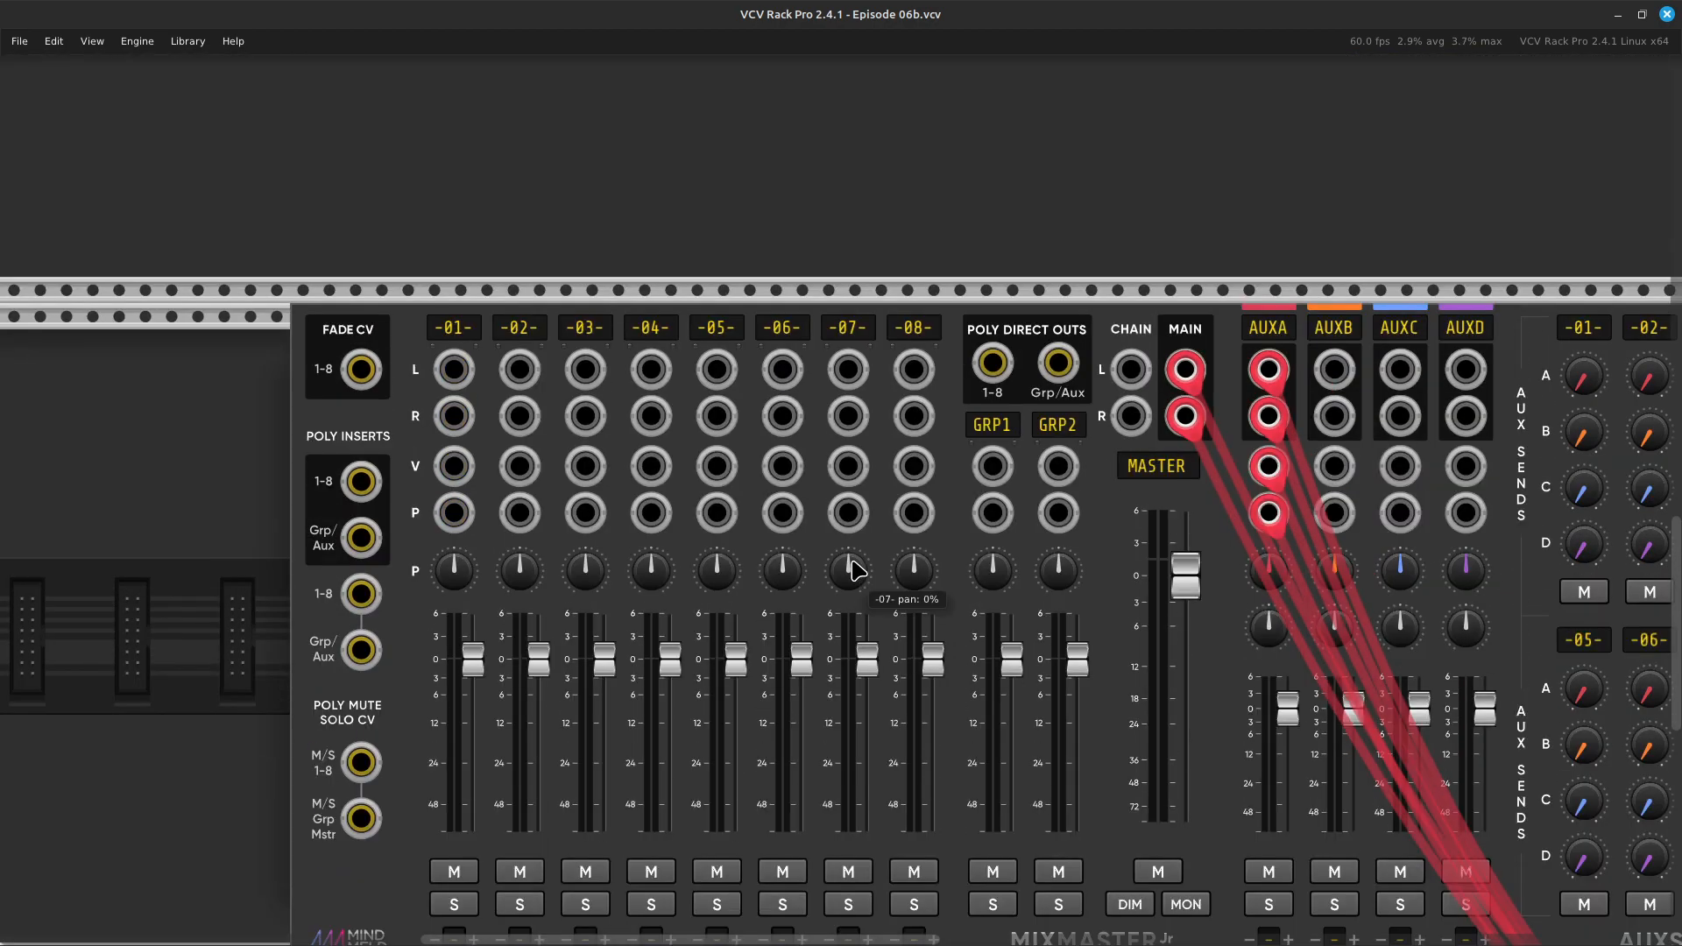
scroll(885, 557, up, 12)
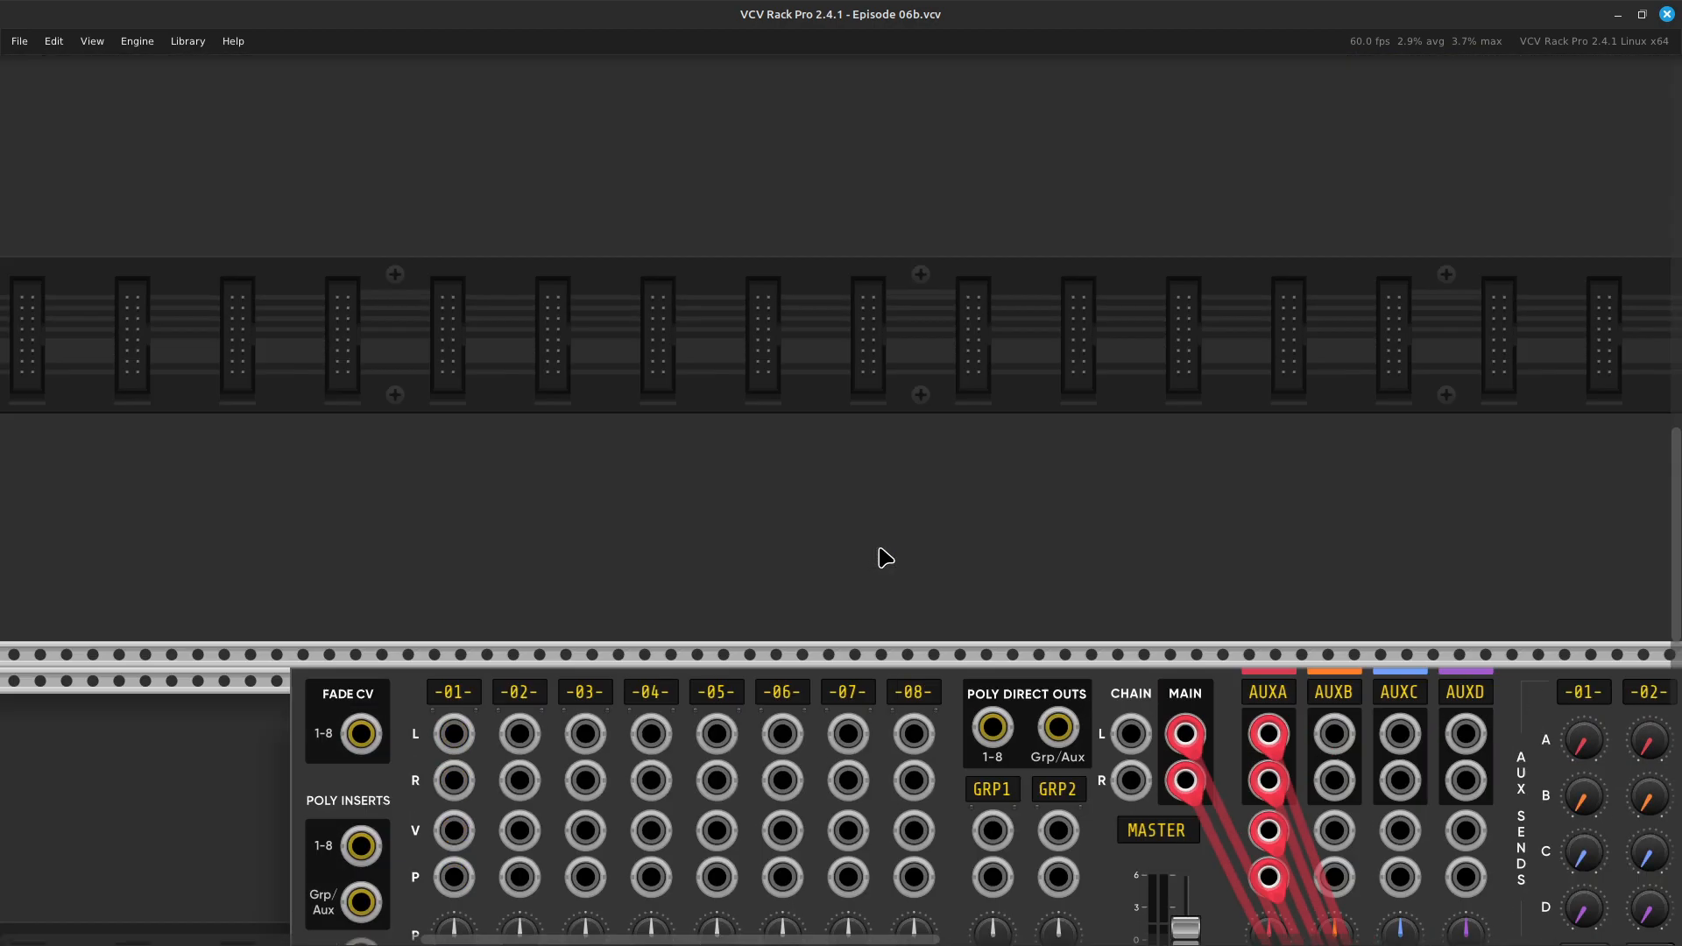
scroll(885, 558, up, 5)
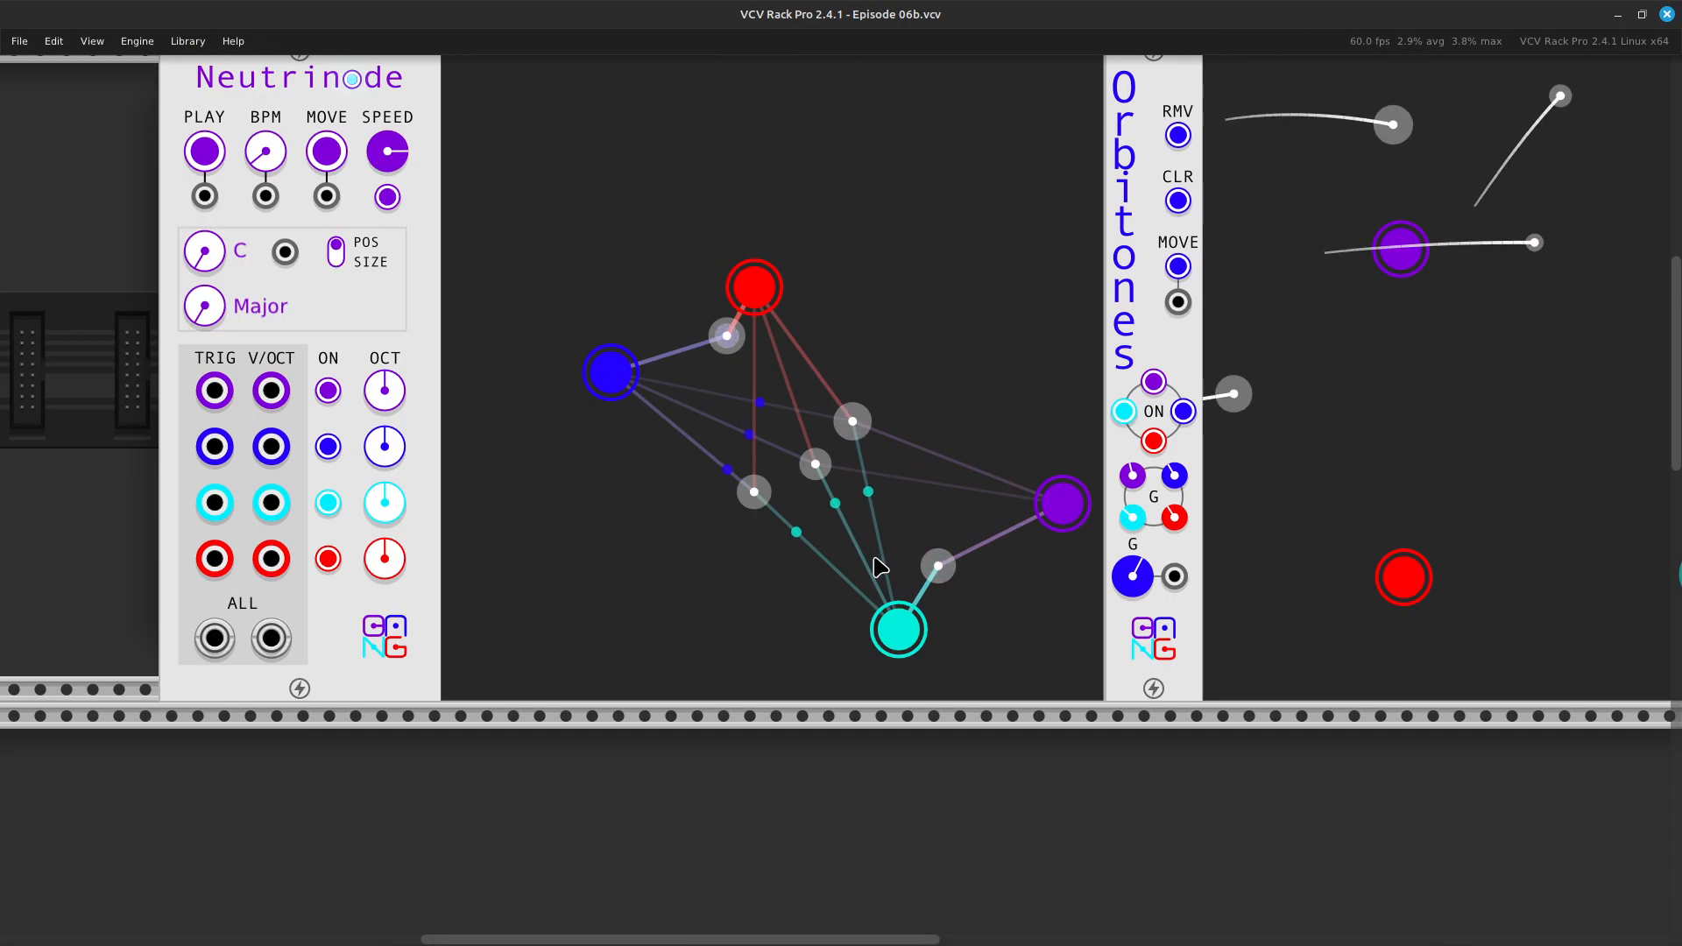
scroll(885, 561, left, 4)
scroll(885, 563, left, 1)
scroll(885, 564, up, 2)
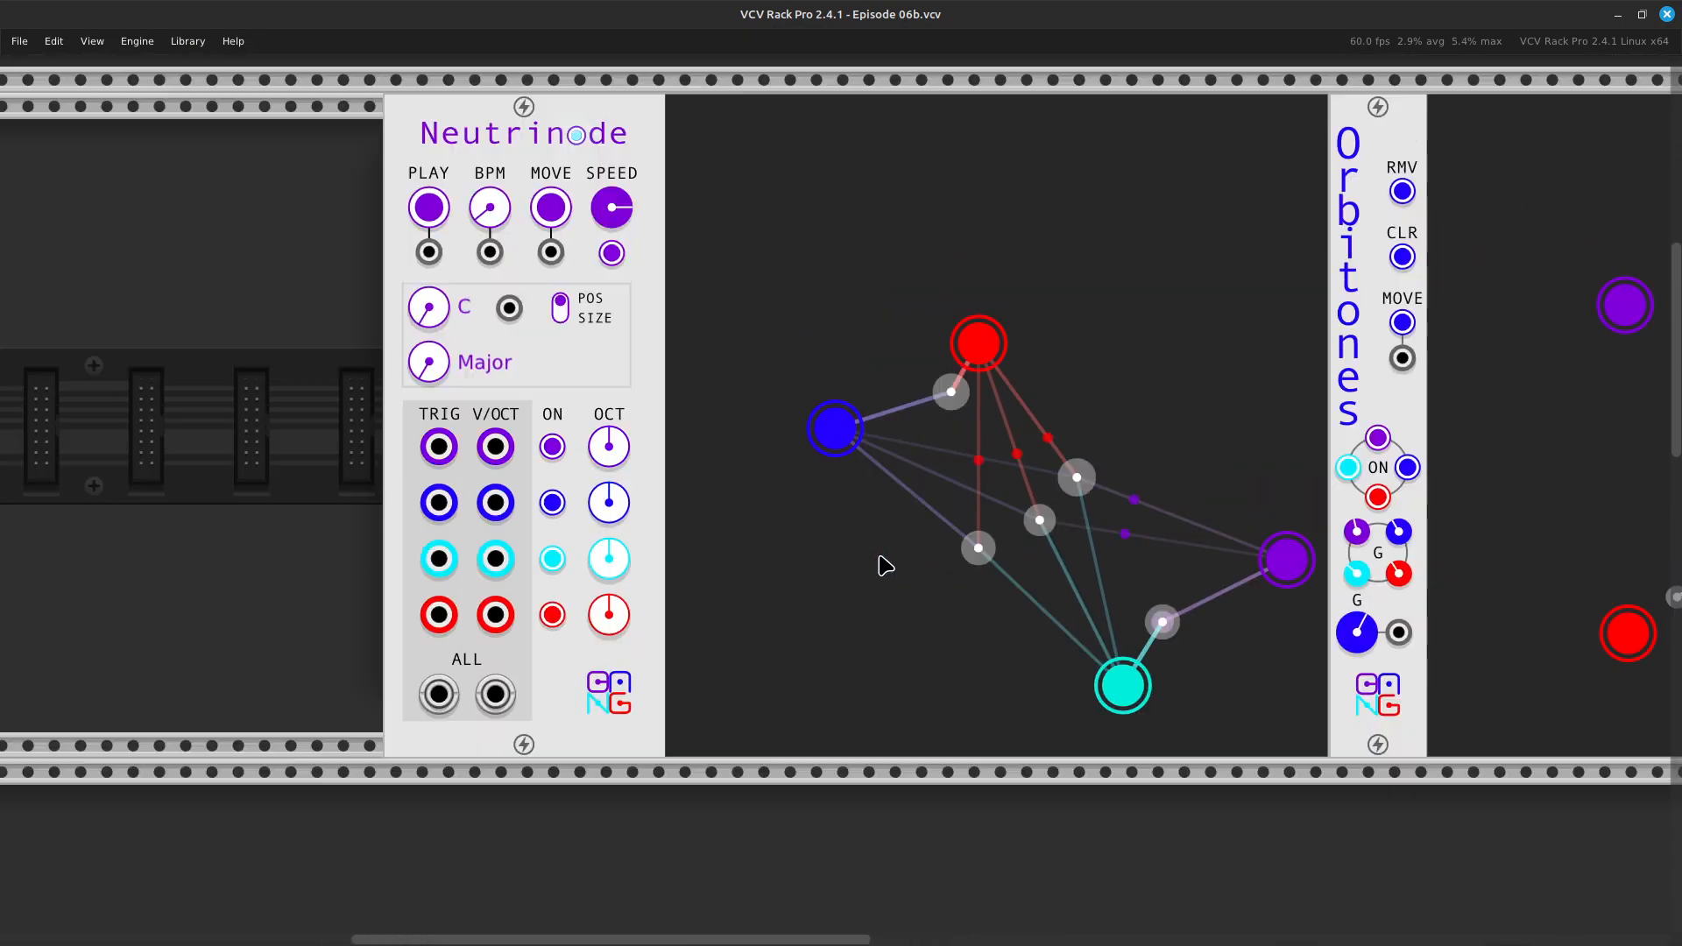
Search the module library for "wind" and add the mscHack Windz module directly beside the MixMaster Jr's Fade CV side
scroll(886, 563, down, 11)
scroll(885, 563, down, 10)
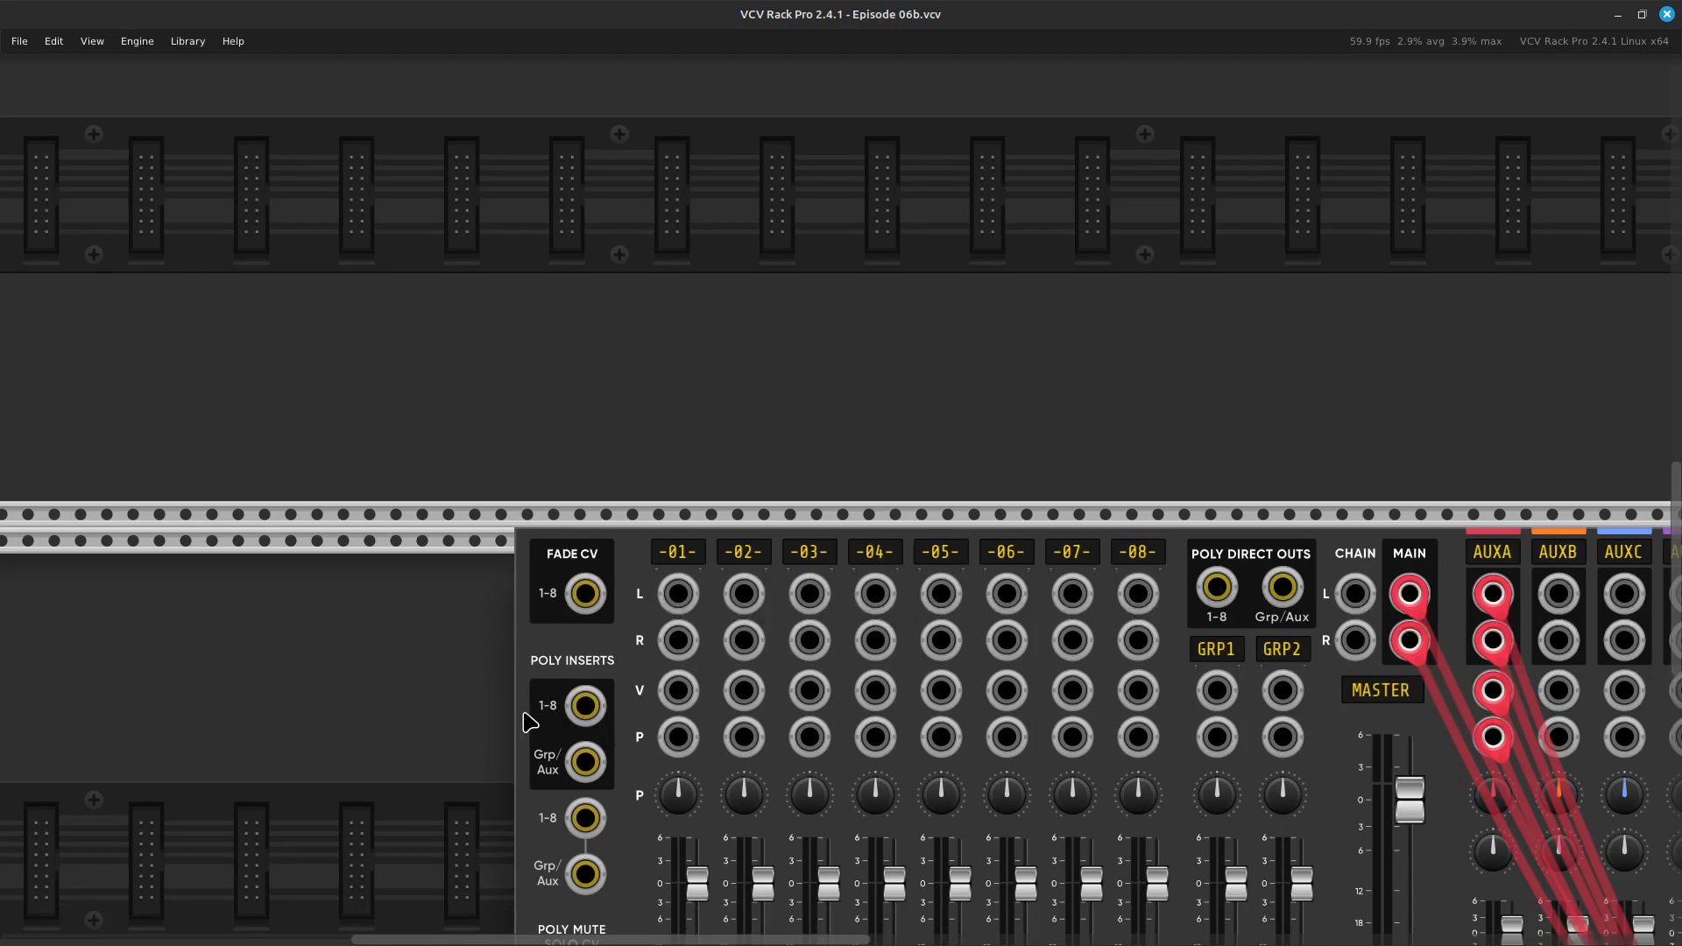
scroll(517, 719, down, 8)
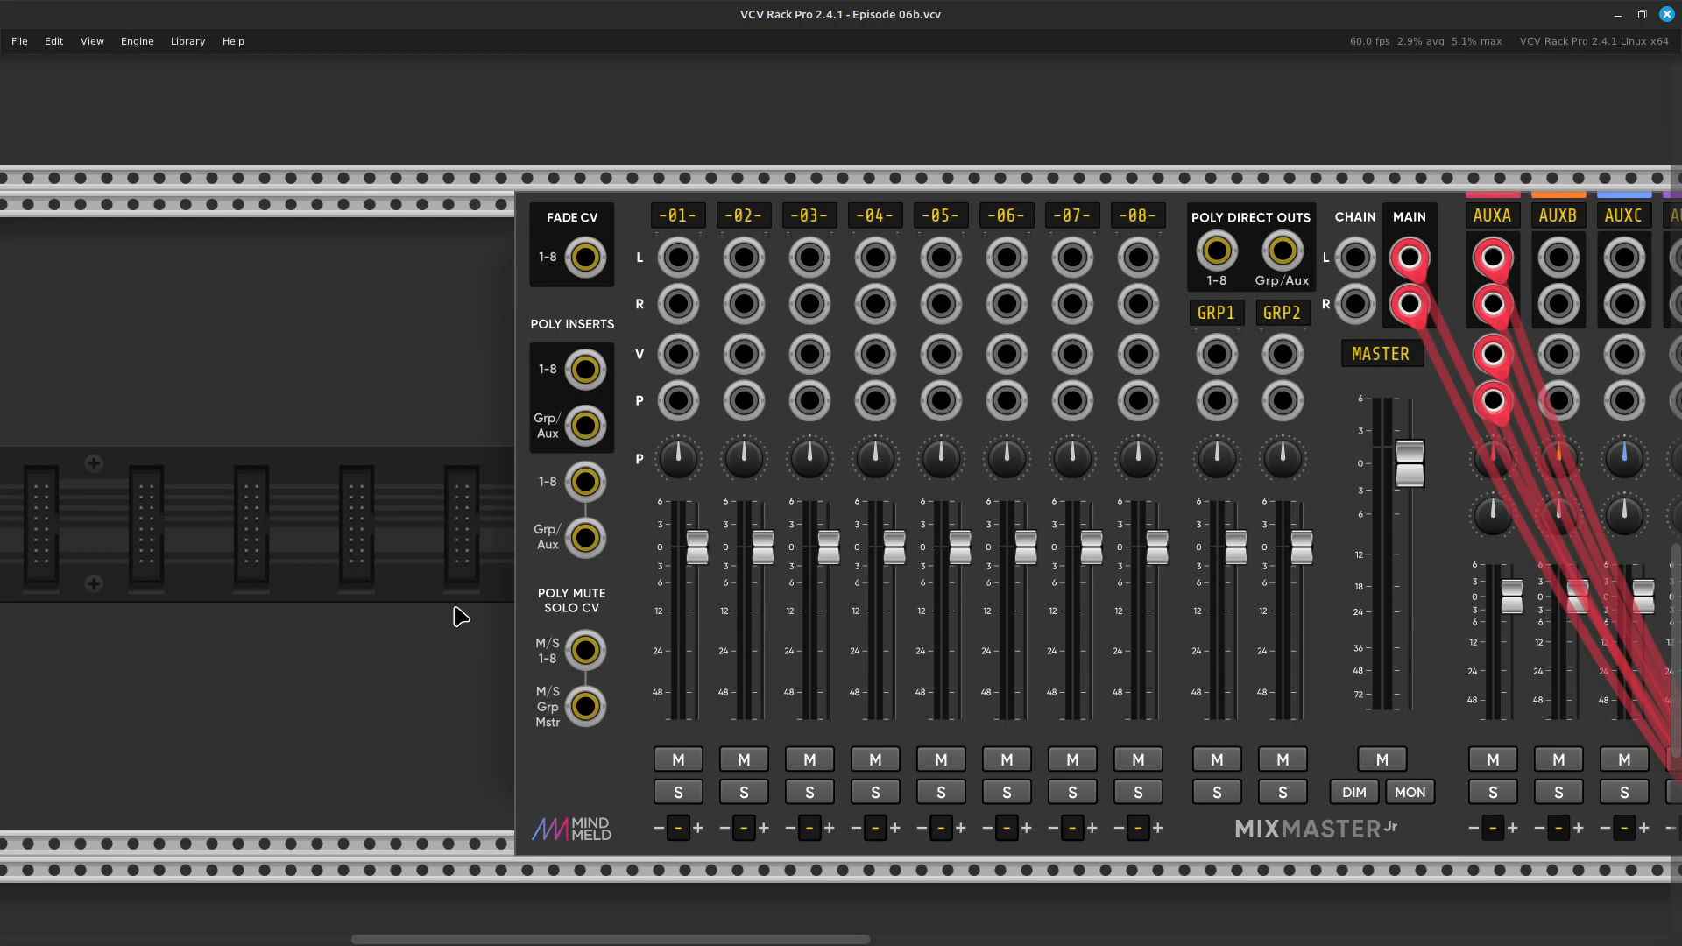
right_click(461, 617)
scroll(903, 666, up, 10)
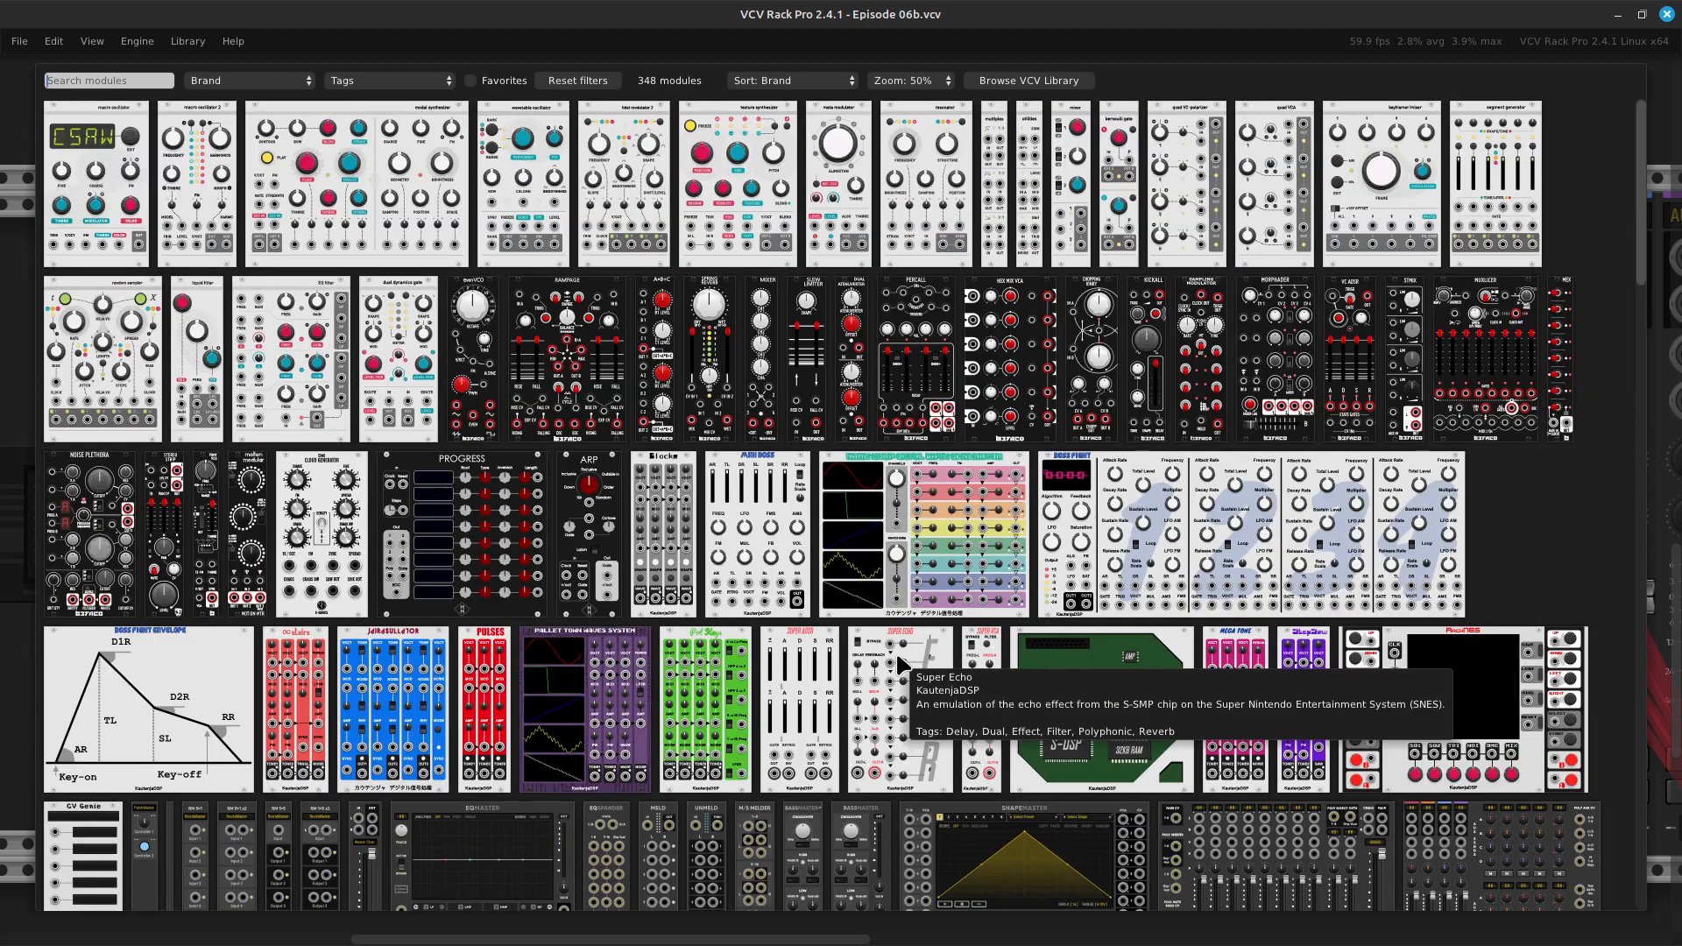
text(wind)
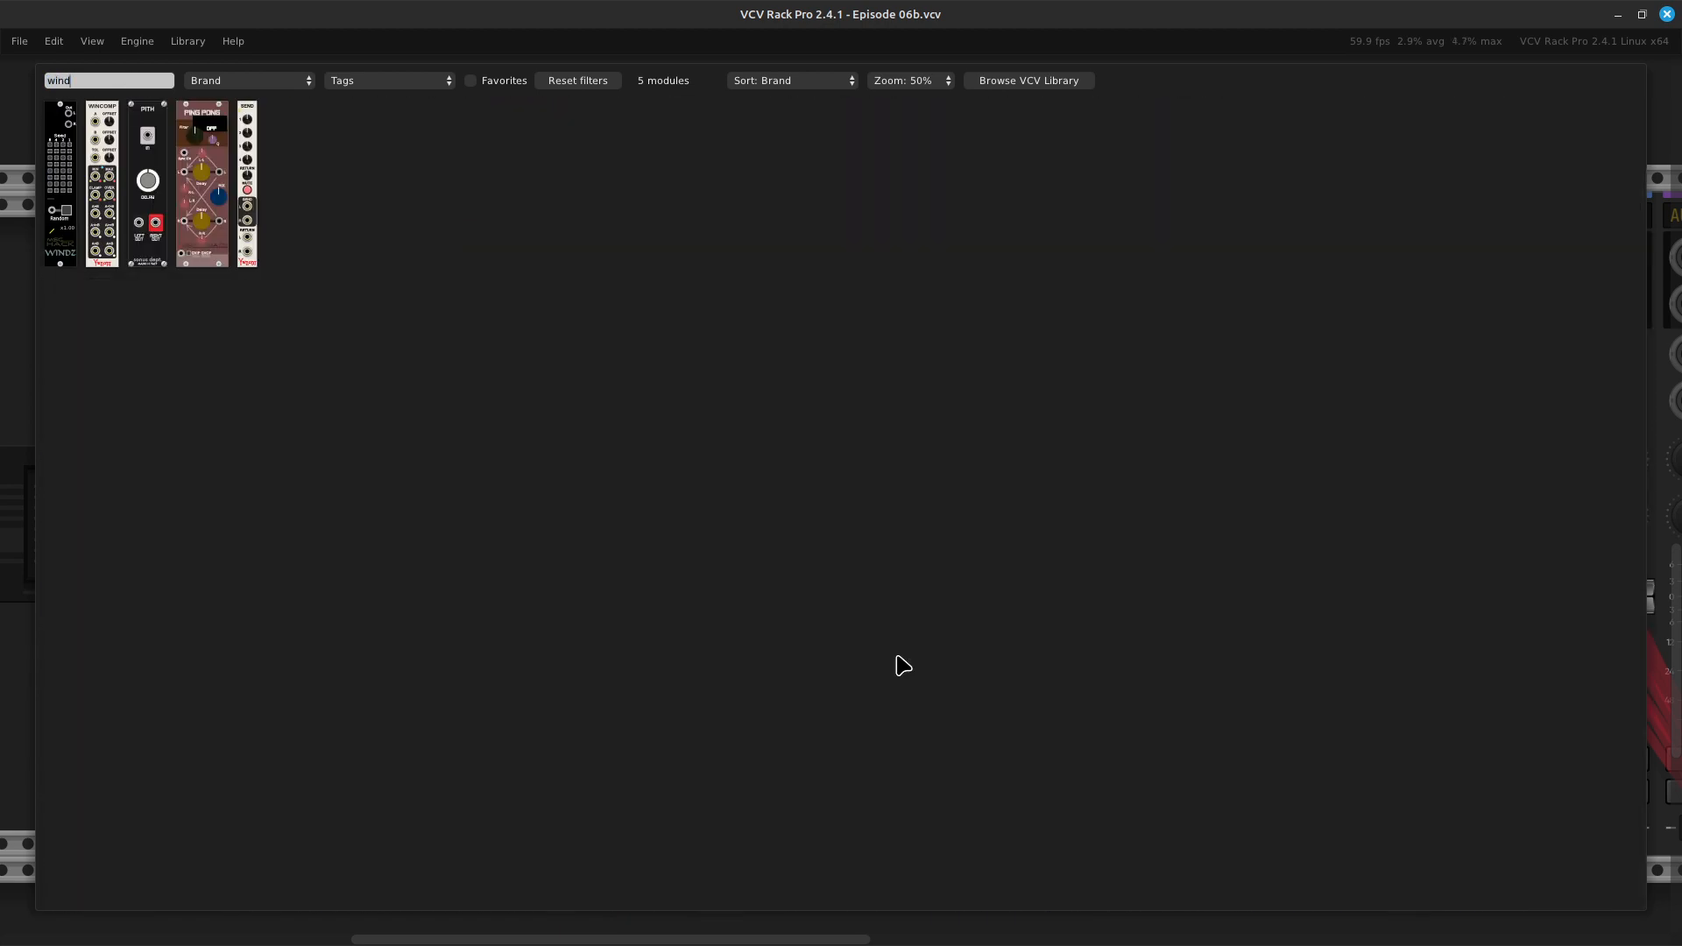
click(62, 220)
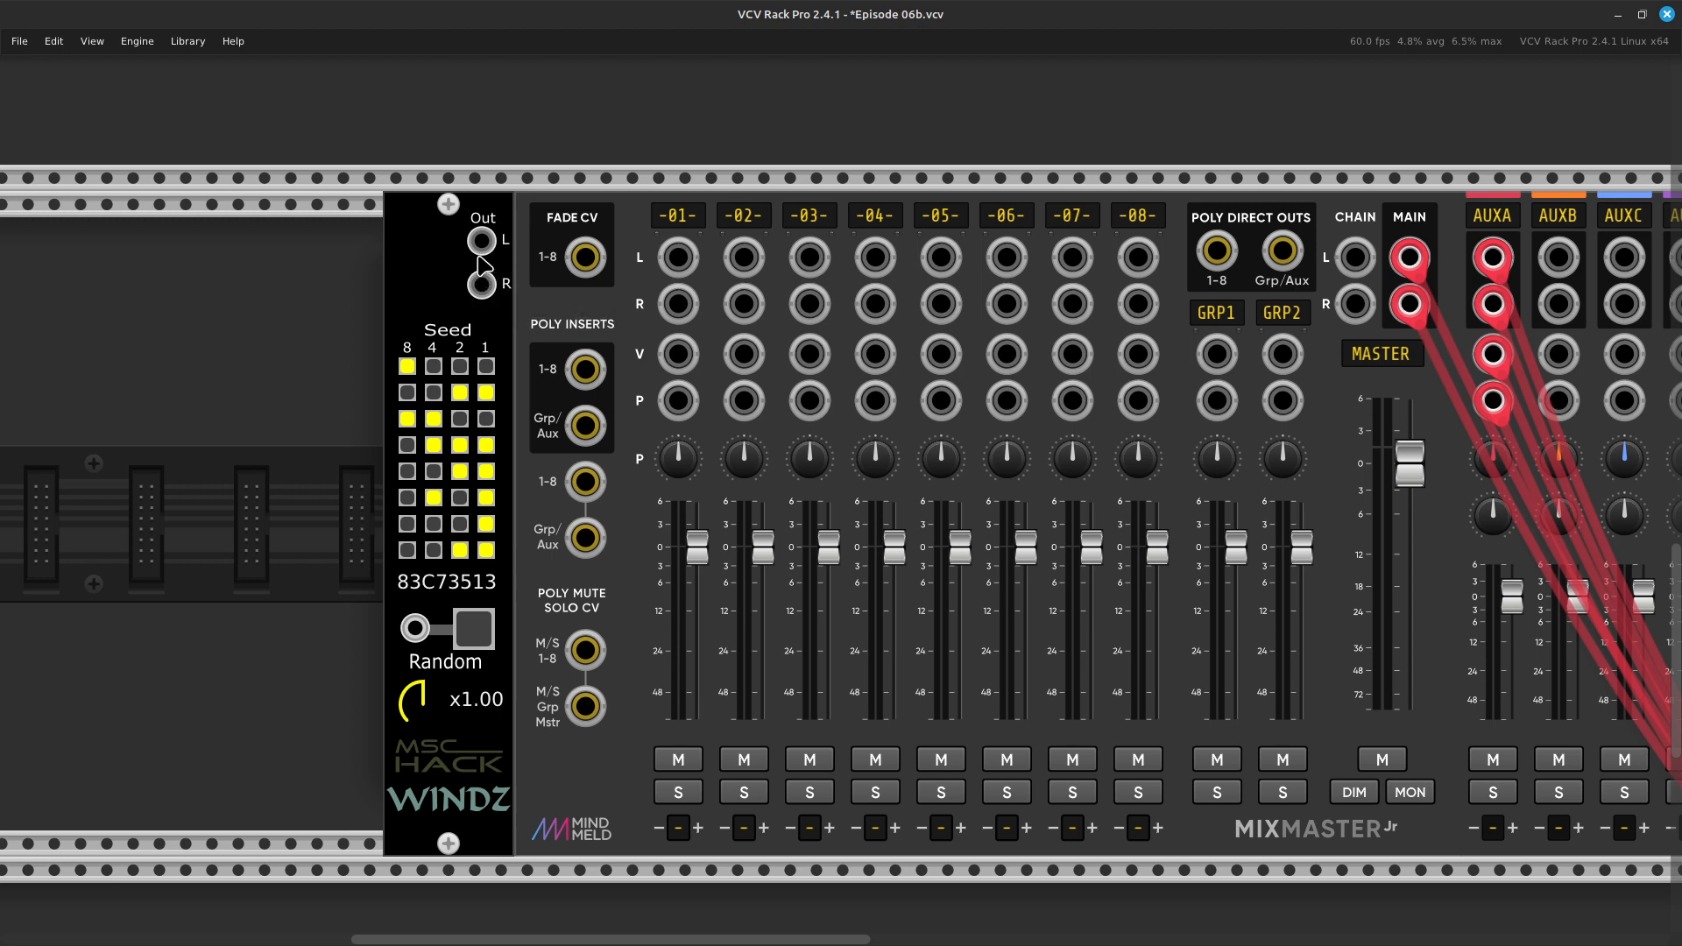
right_click(483, 264)
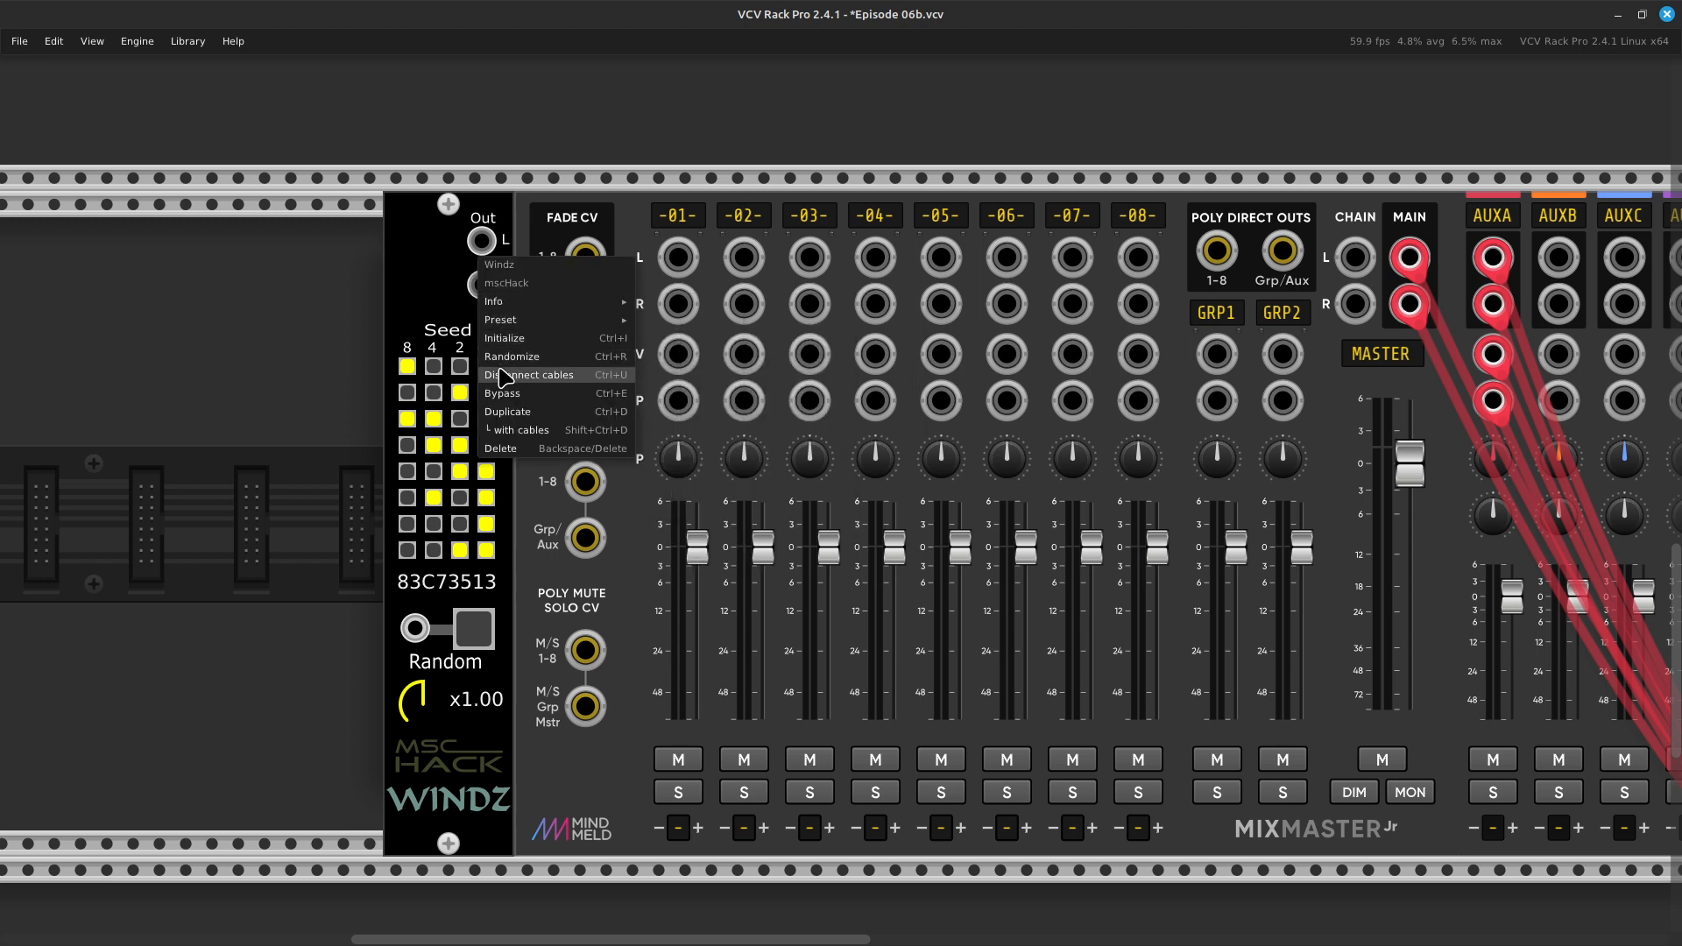
click(409, 225)
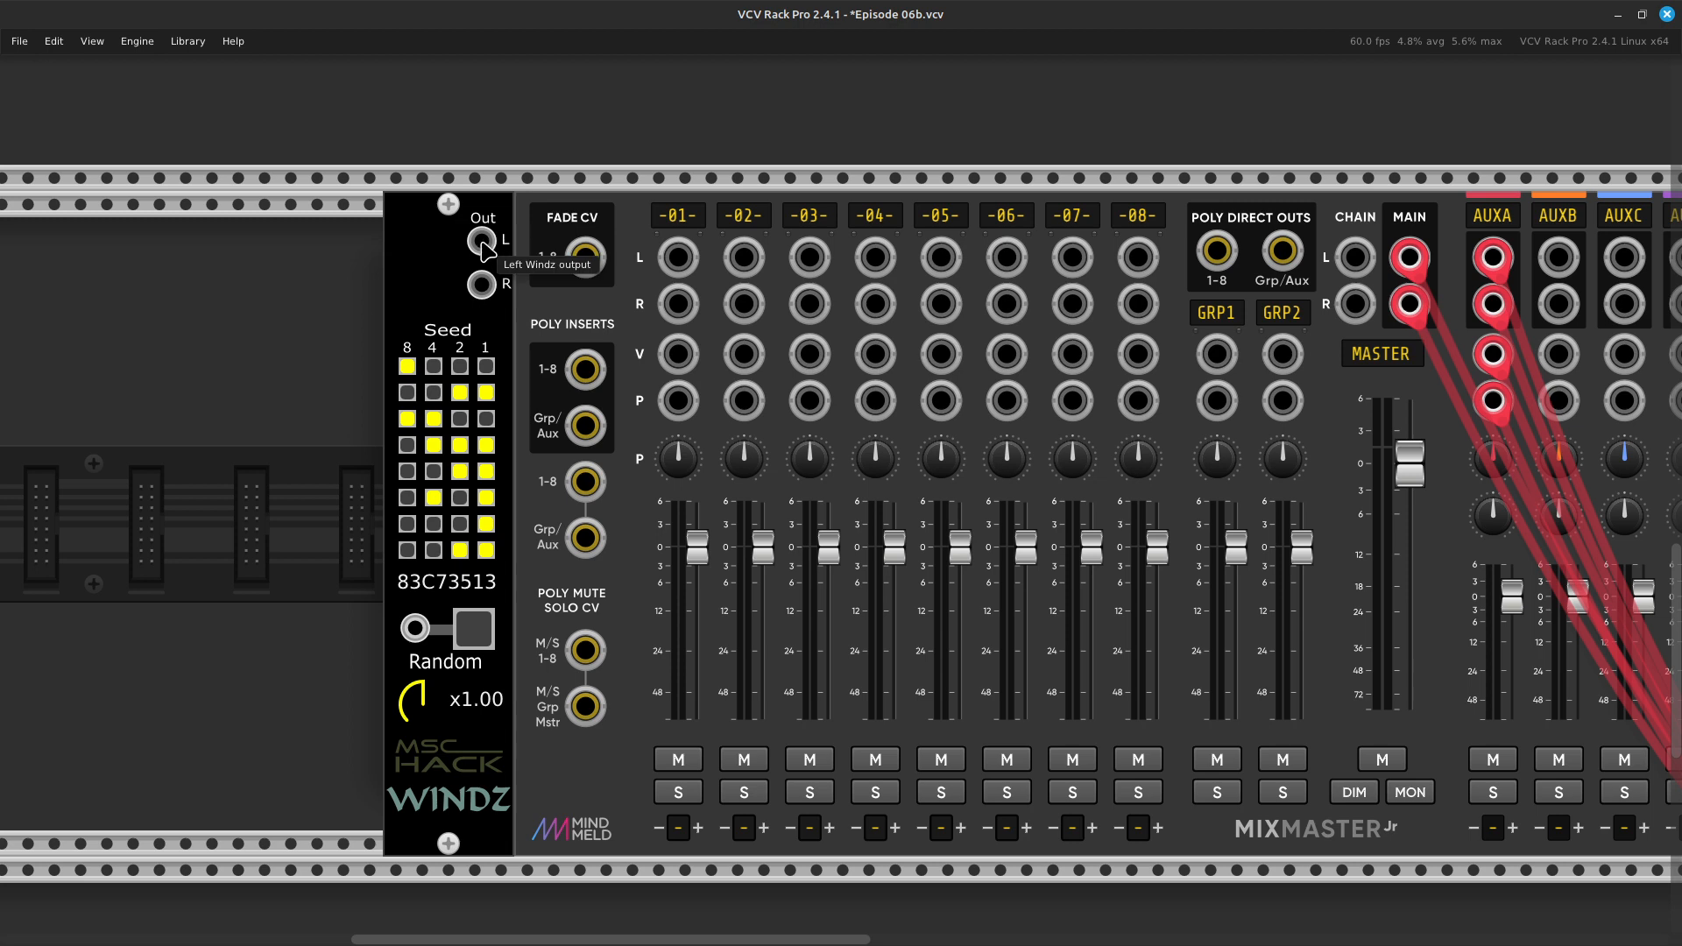
right_click(482, 242)
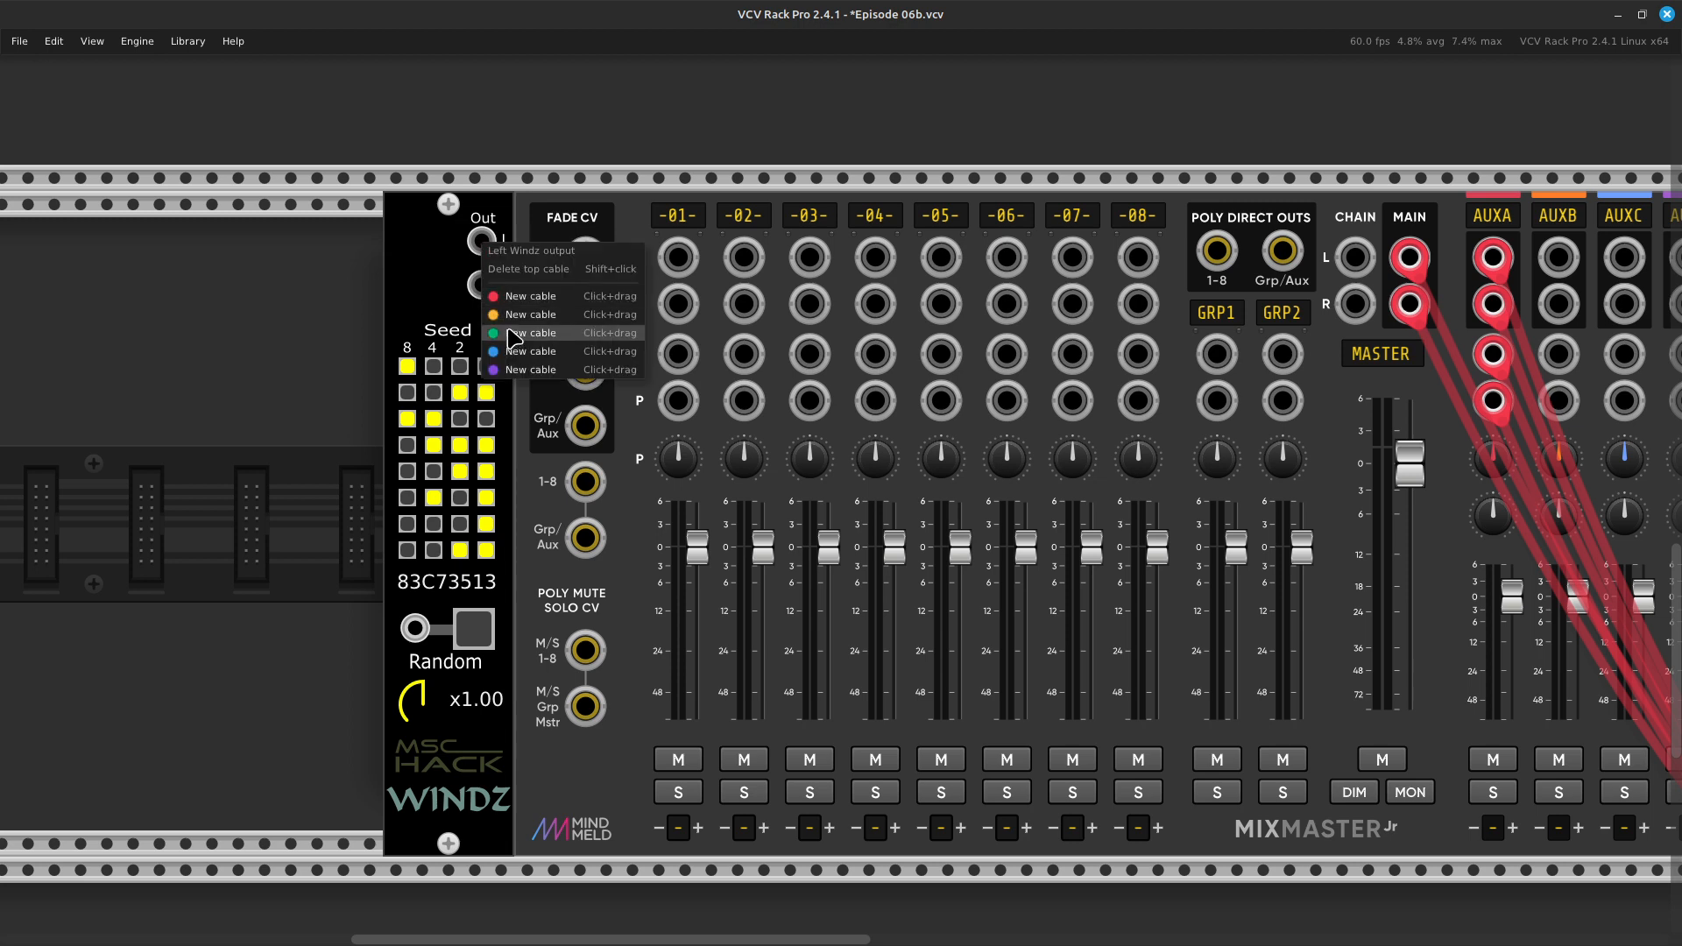
drag(518, 296, 344, 650)
Lower the MixMaster Jr channel 1 level to -inf dB and patch the left Windz output to channel 1's left input in red
drag(697, 550, 697, 720)
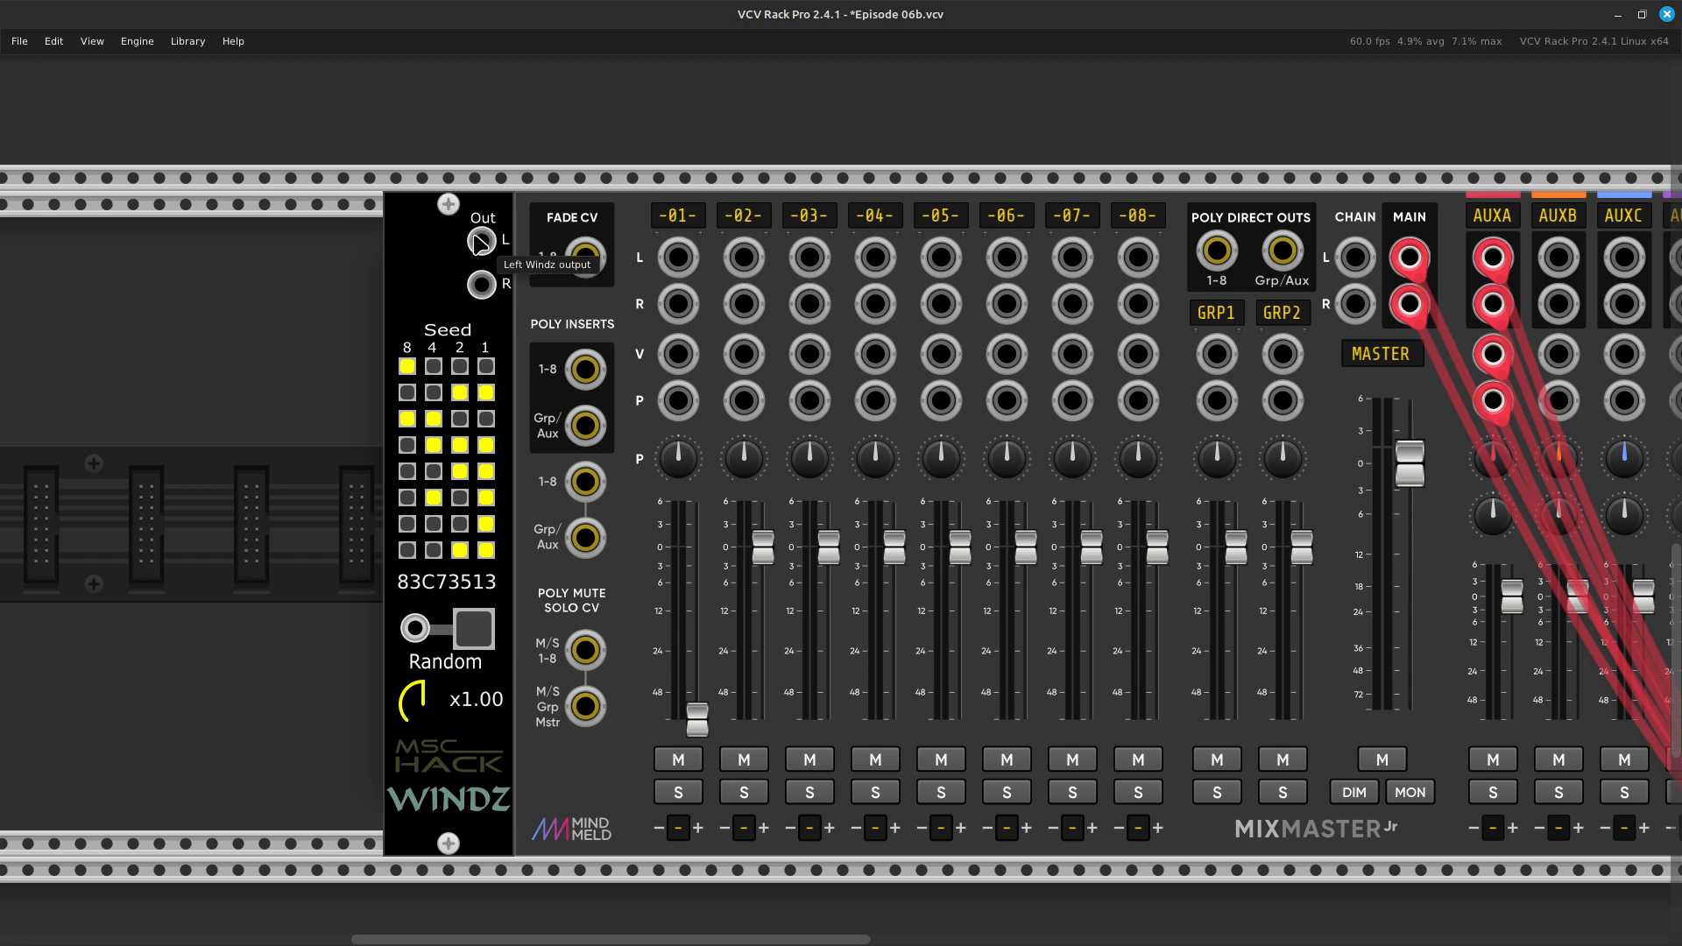
right_click(480, 243)
click(504, 289)
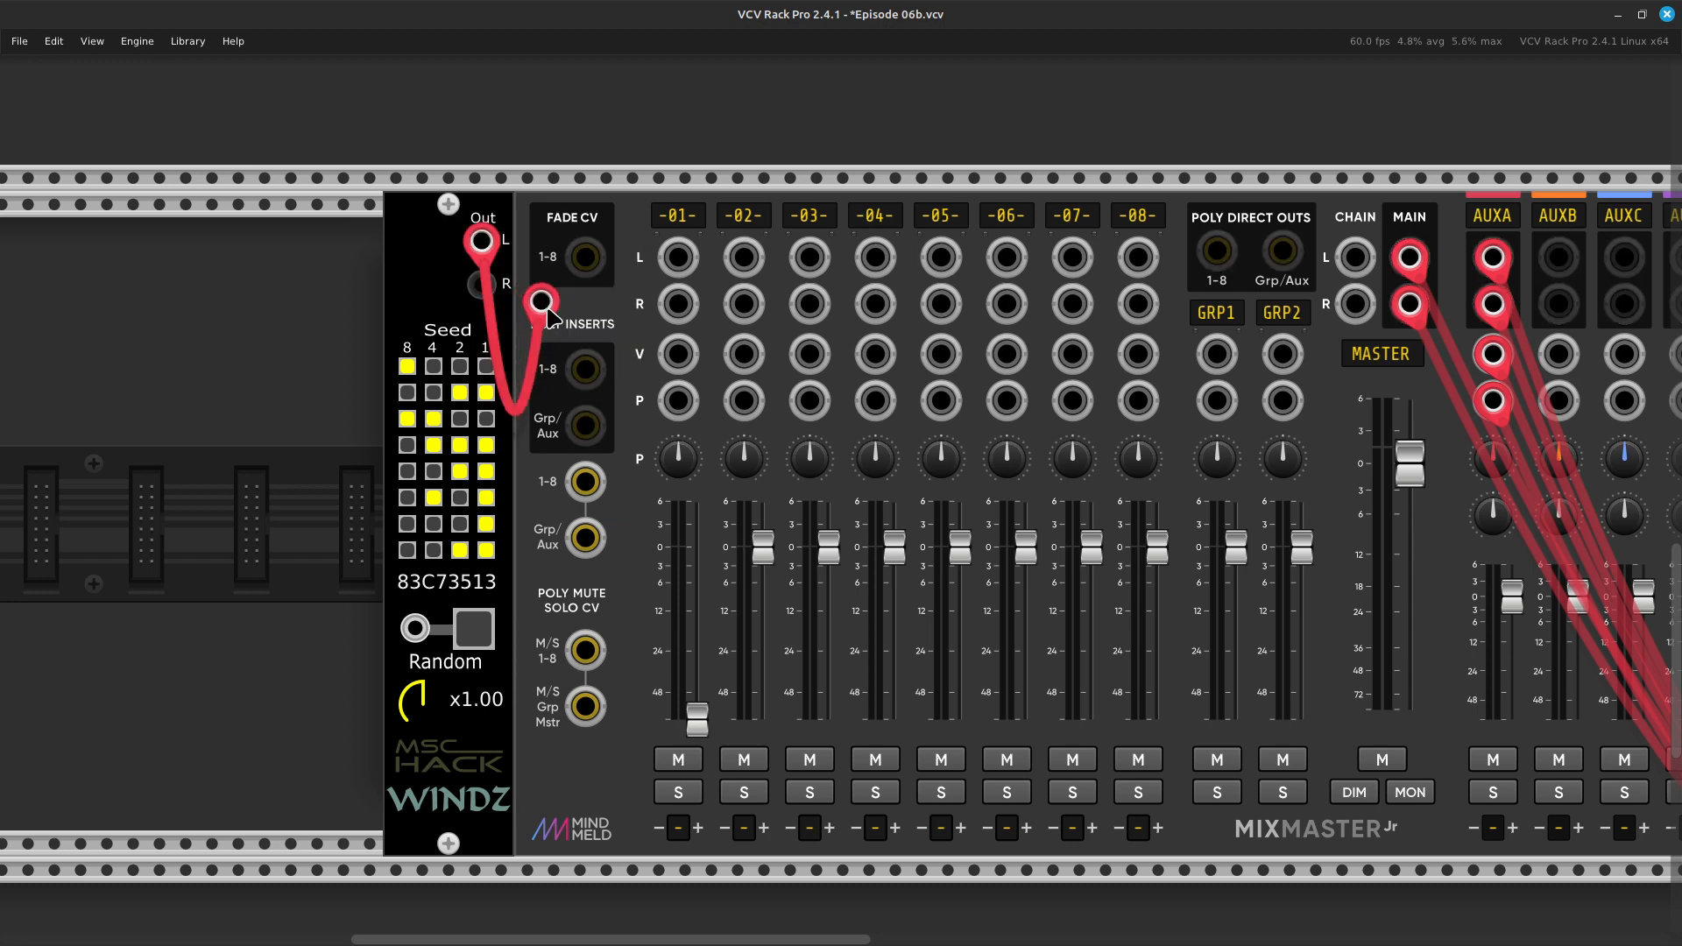
click(679, 257)
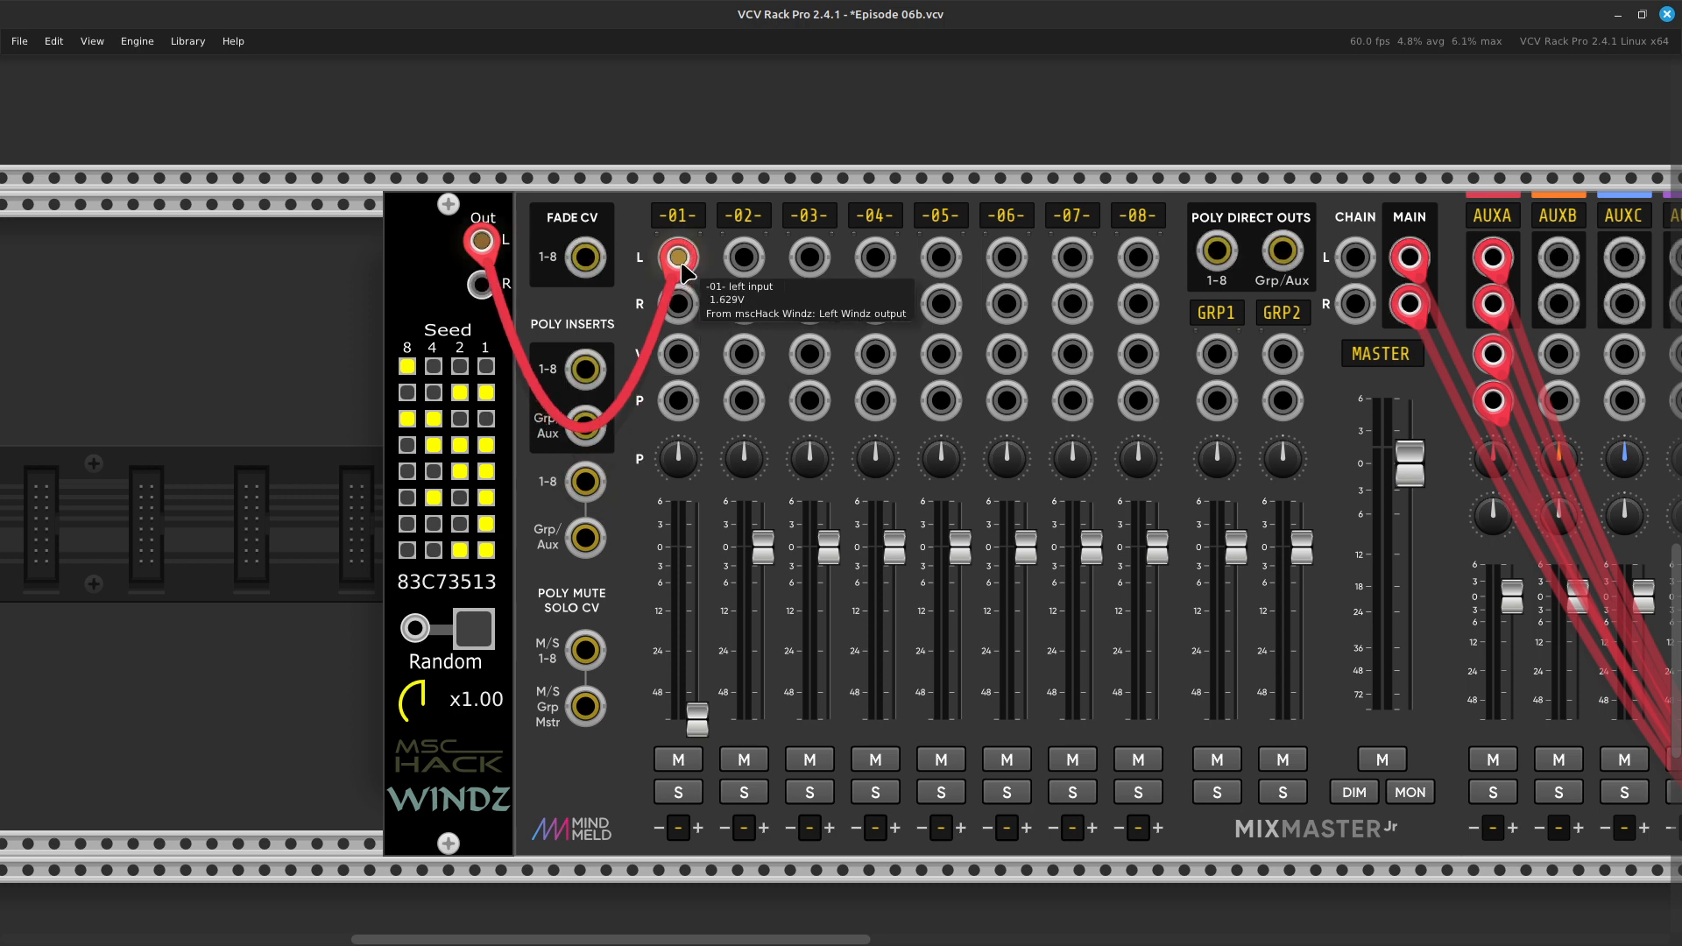
Patch the right Windz output to channel 1's right input with a red cable and raise the channel fader to about the 48 mark
right_click(480, 290)
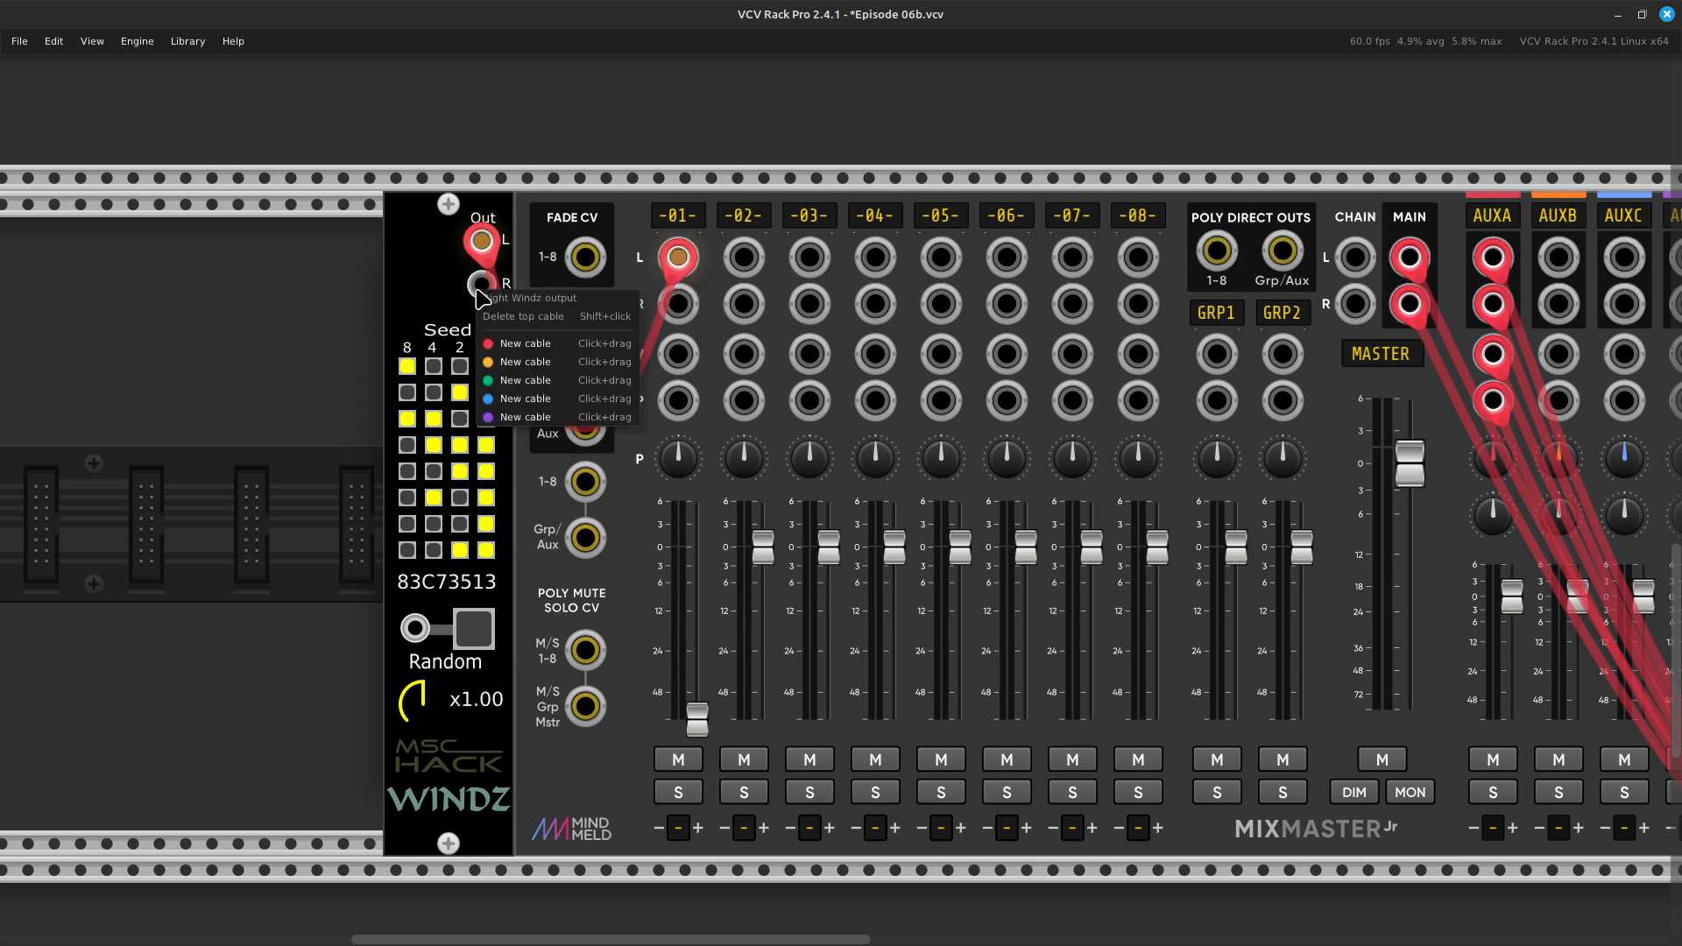
click(541, 343)
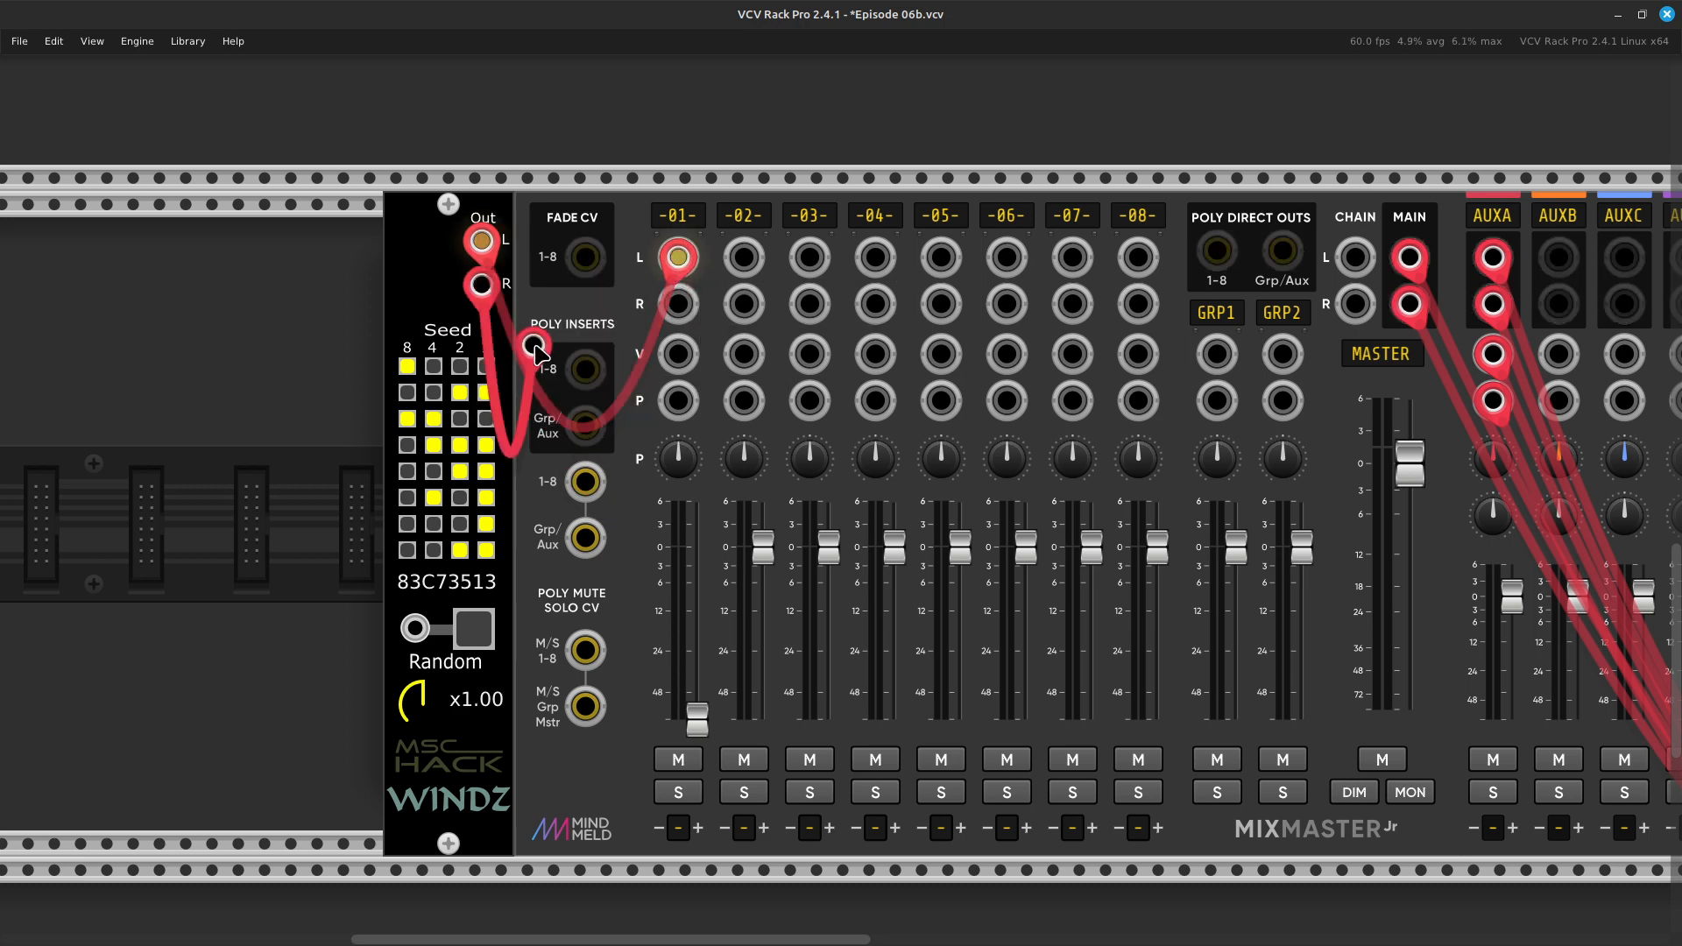
click(744, 354)
drag(744, 354, 686, 301)
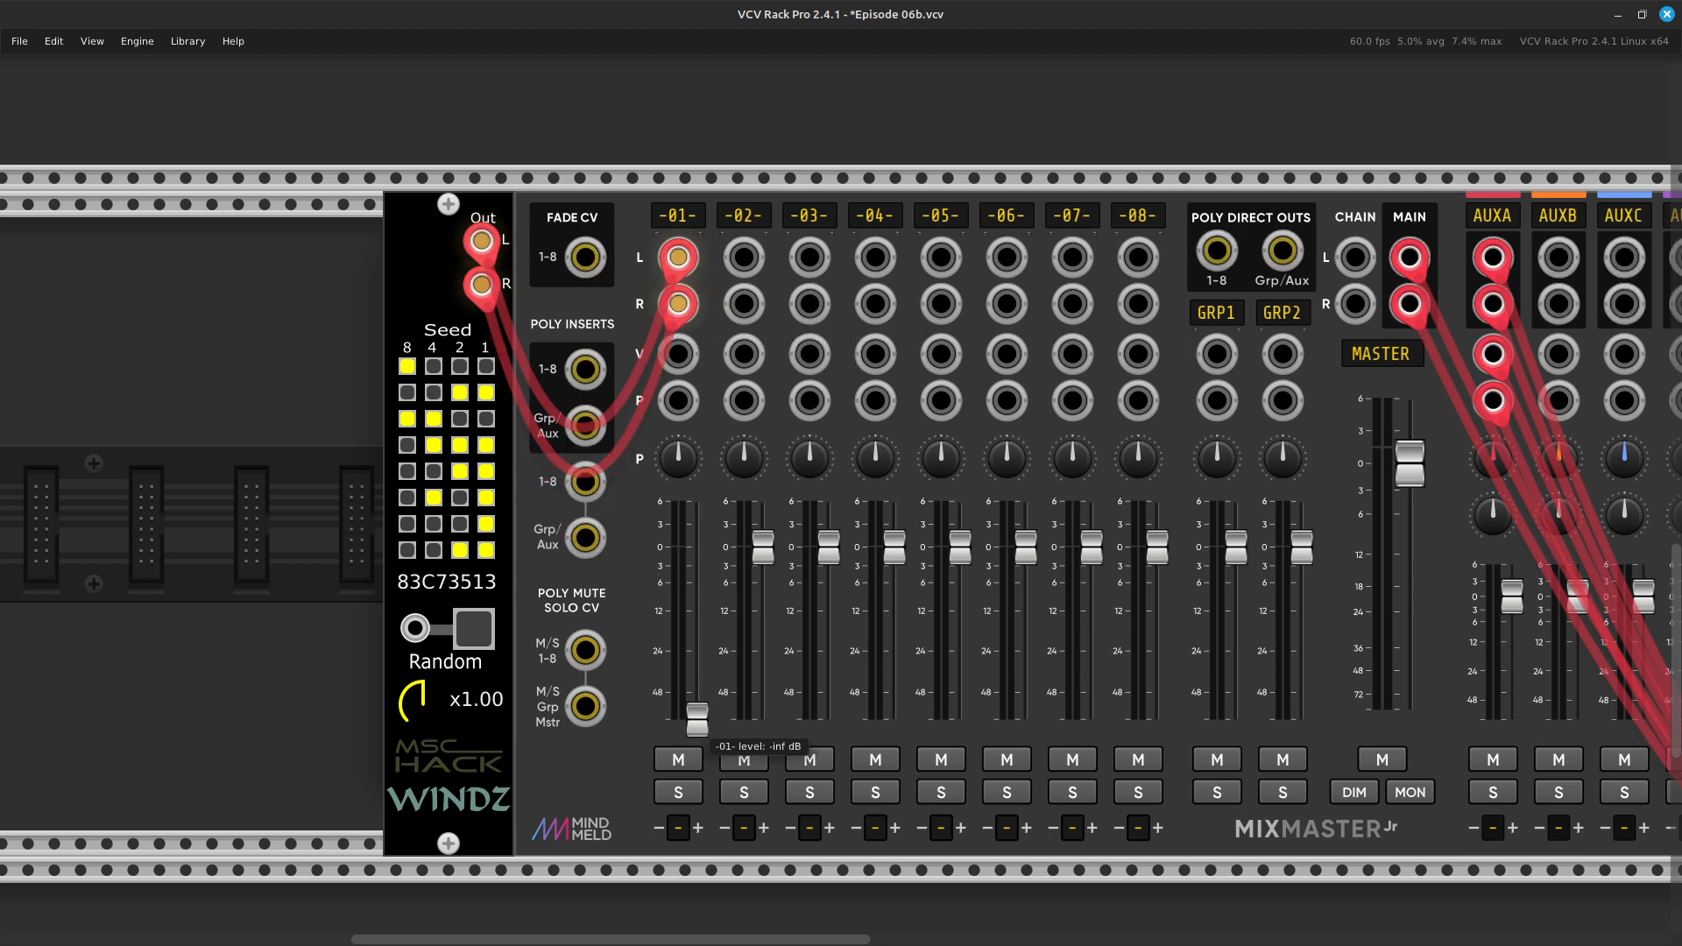
drag(697, 719, 697, 688)
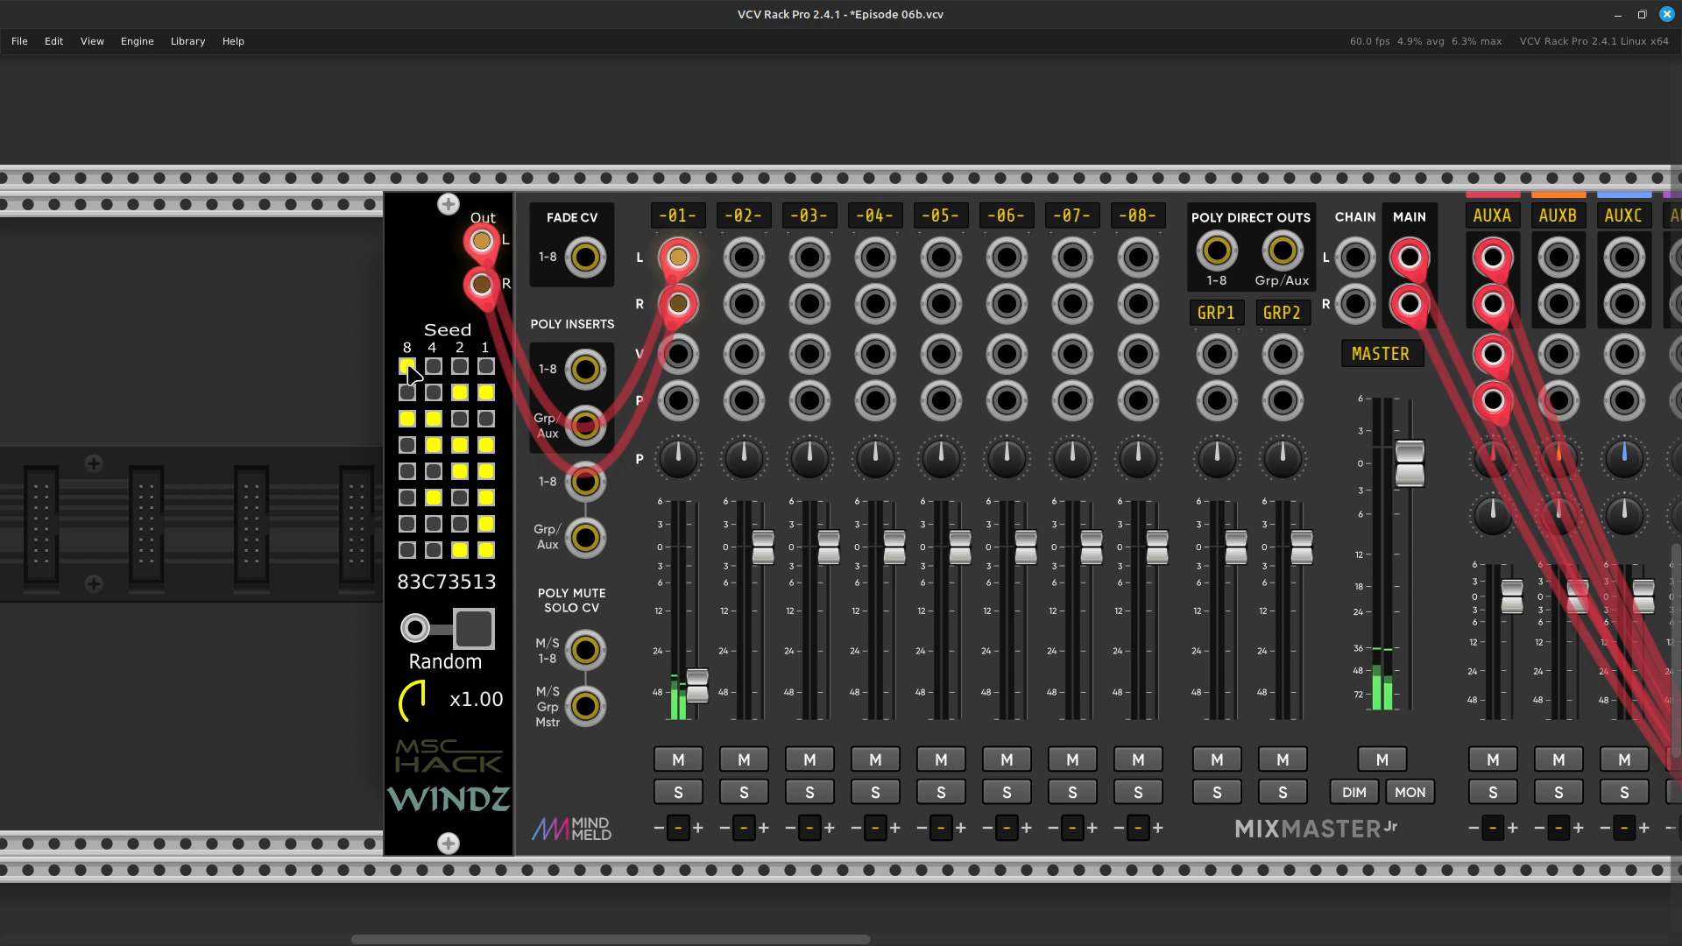
Toggle individual seed bits on the Windz module to vary the wind sound, setting the seed to 8BCFB557
click(408, 421)
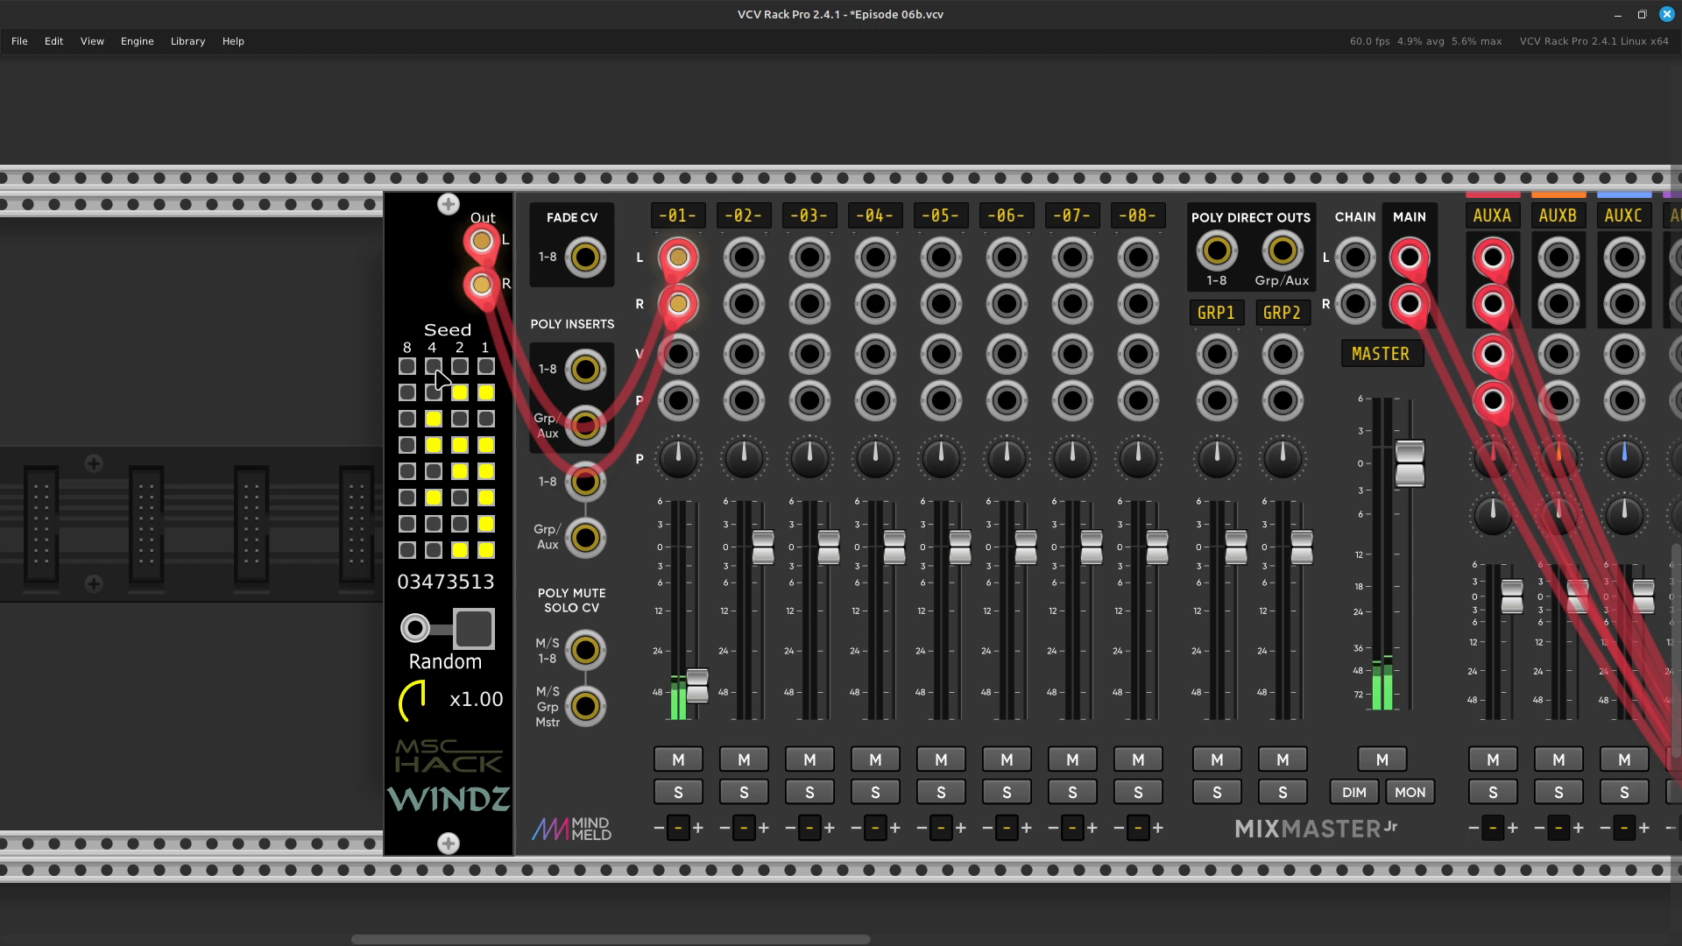
click(434, 369)
click(434, 370)
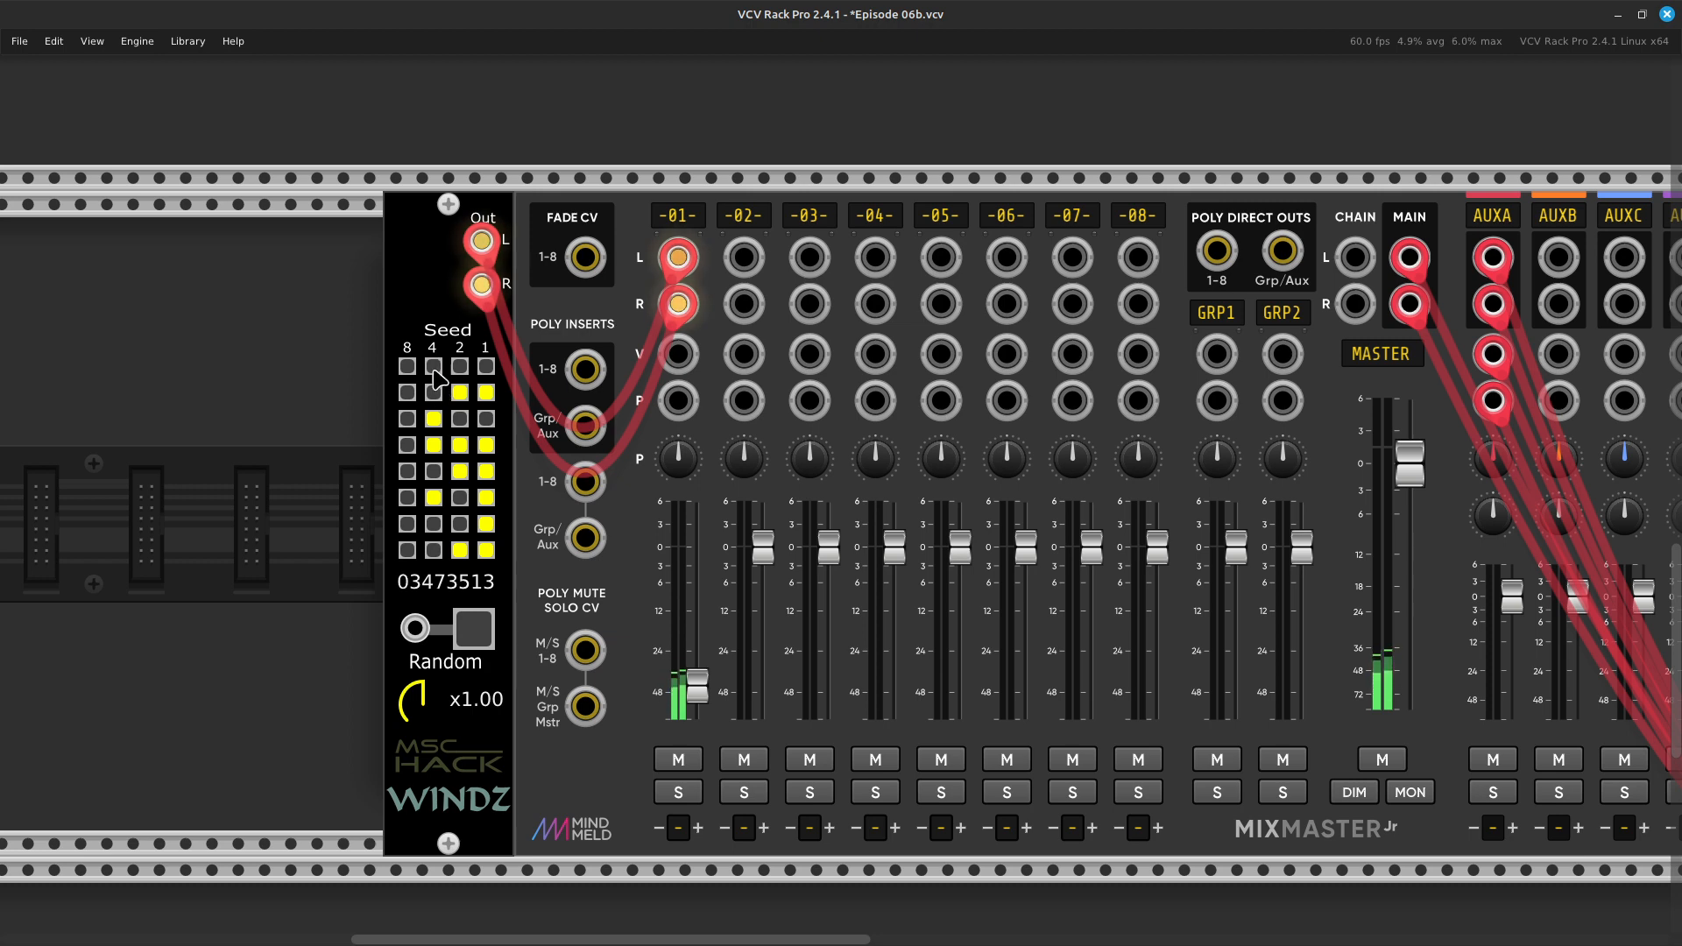
click(408, 393)
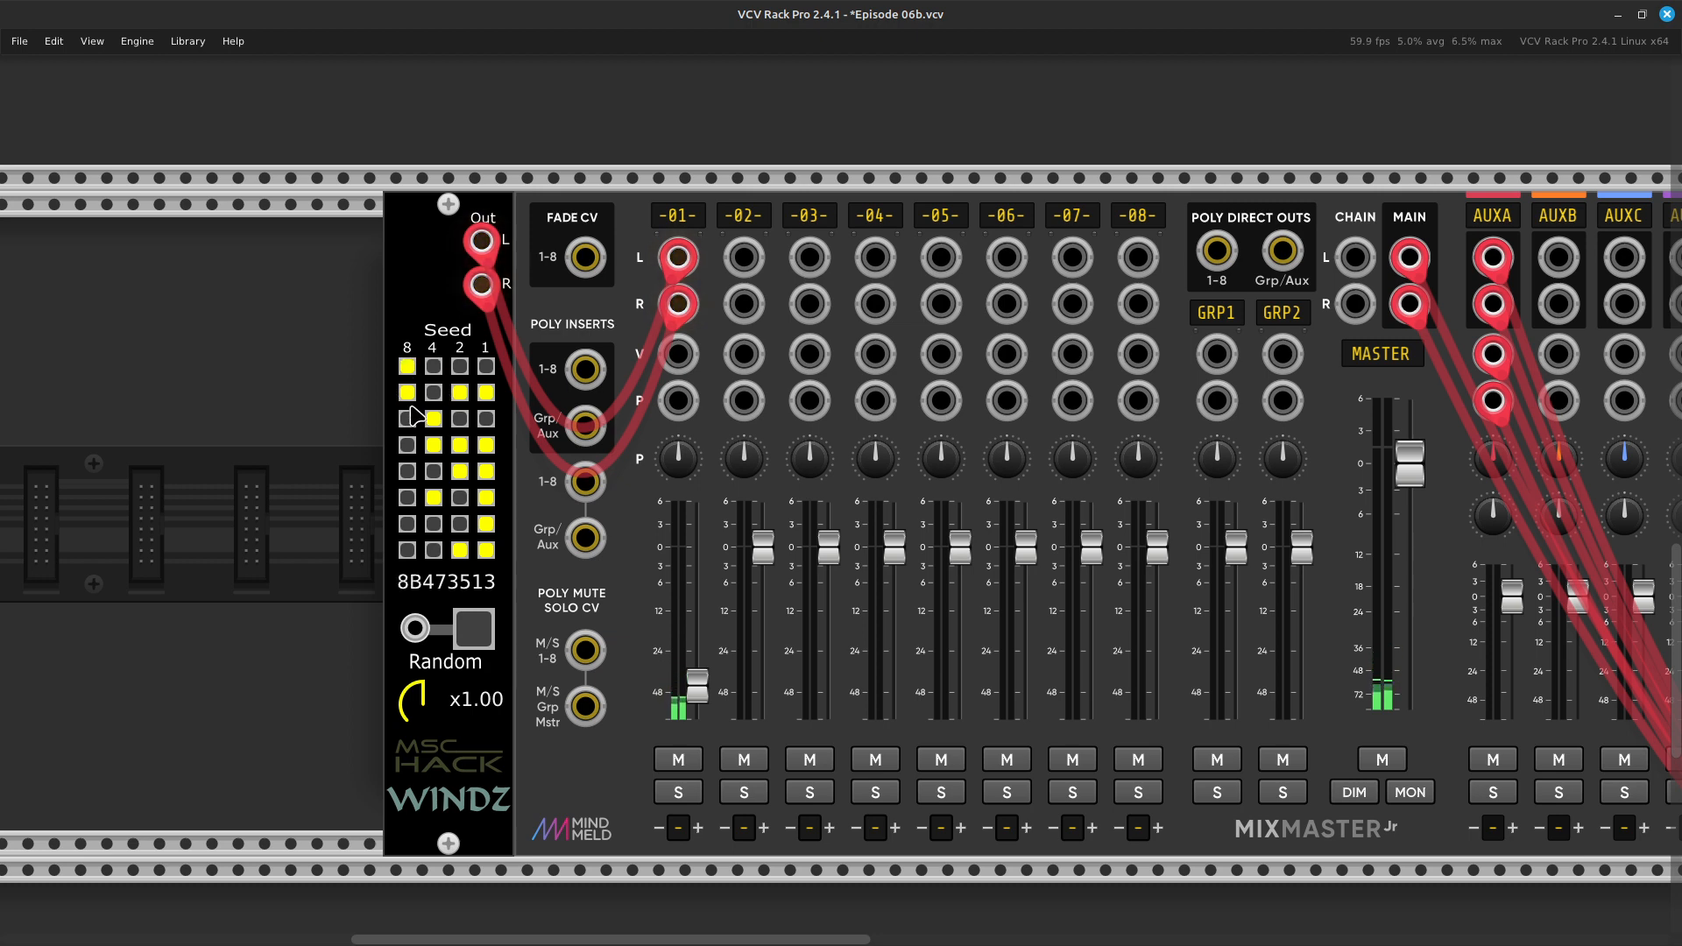
click(410, 421)
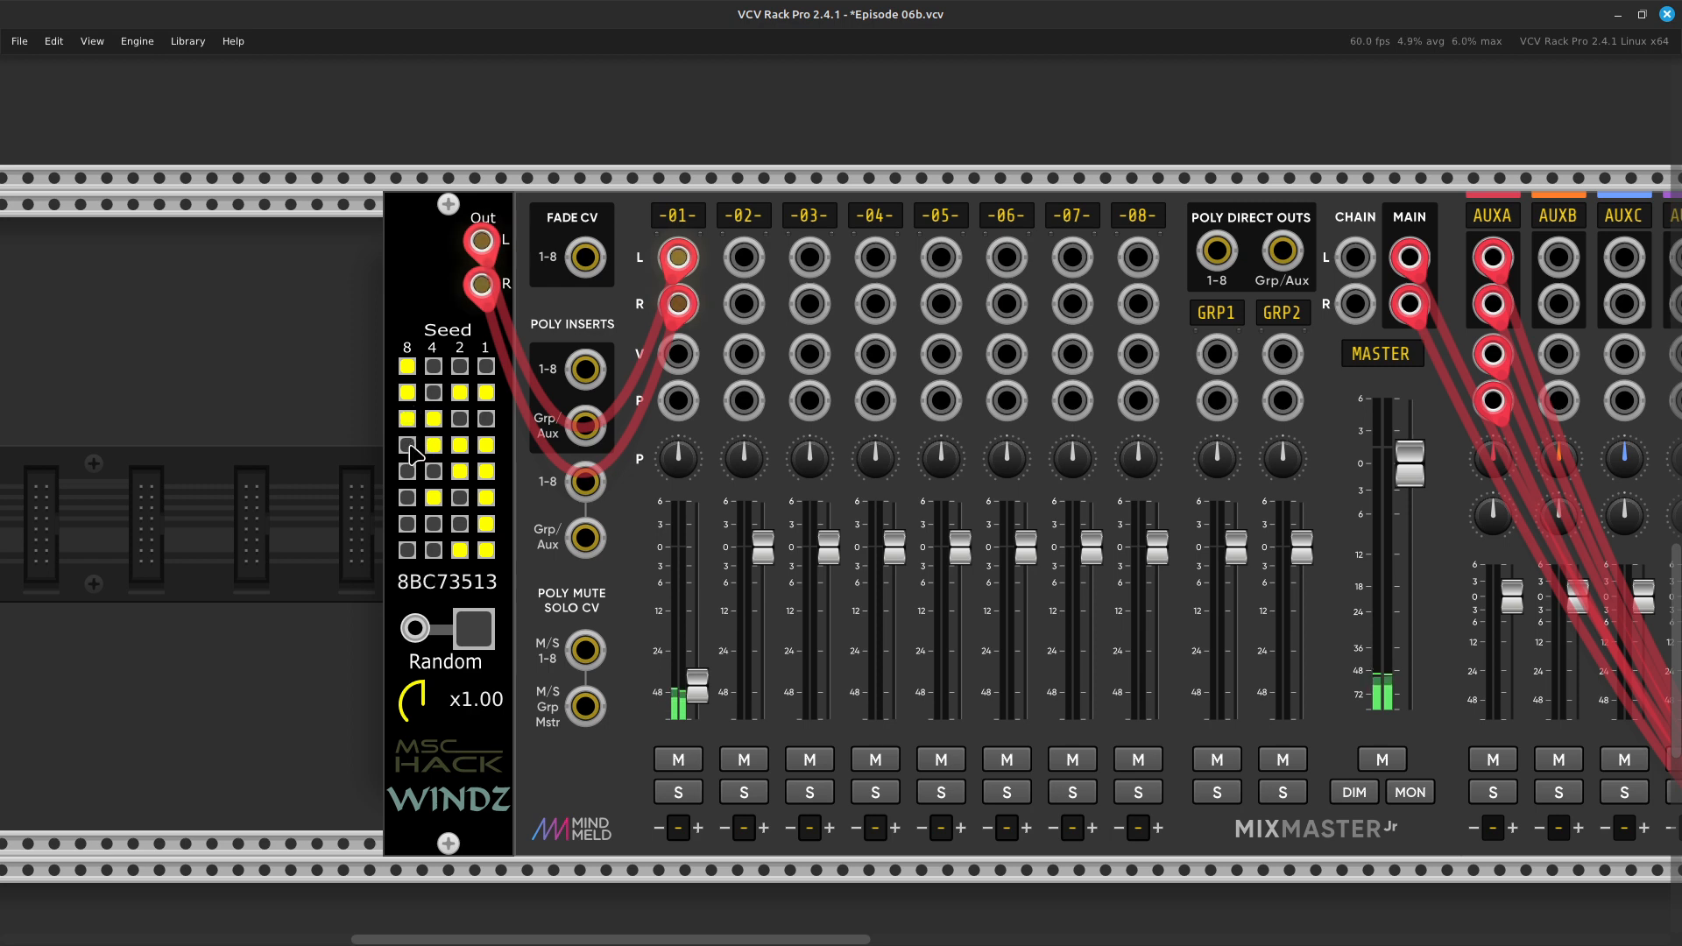
click(407, 444)
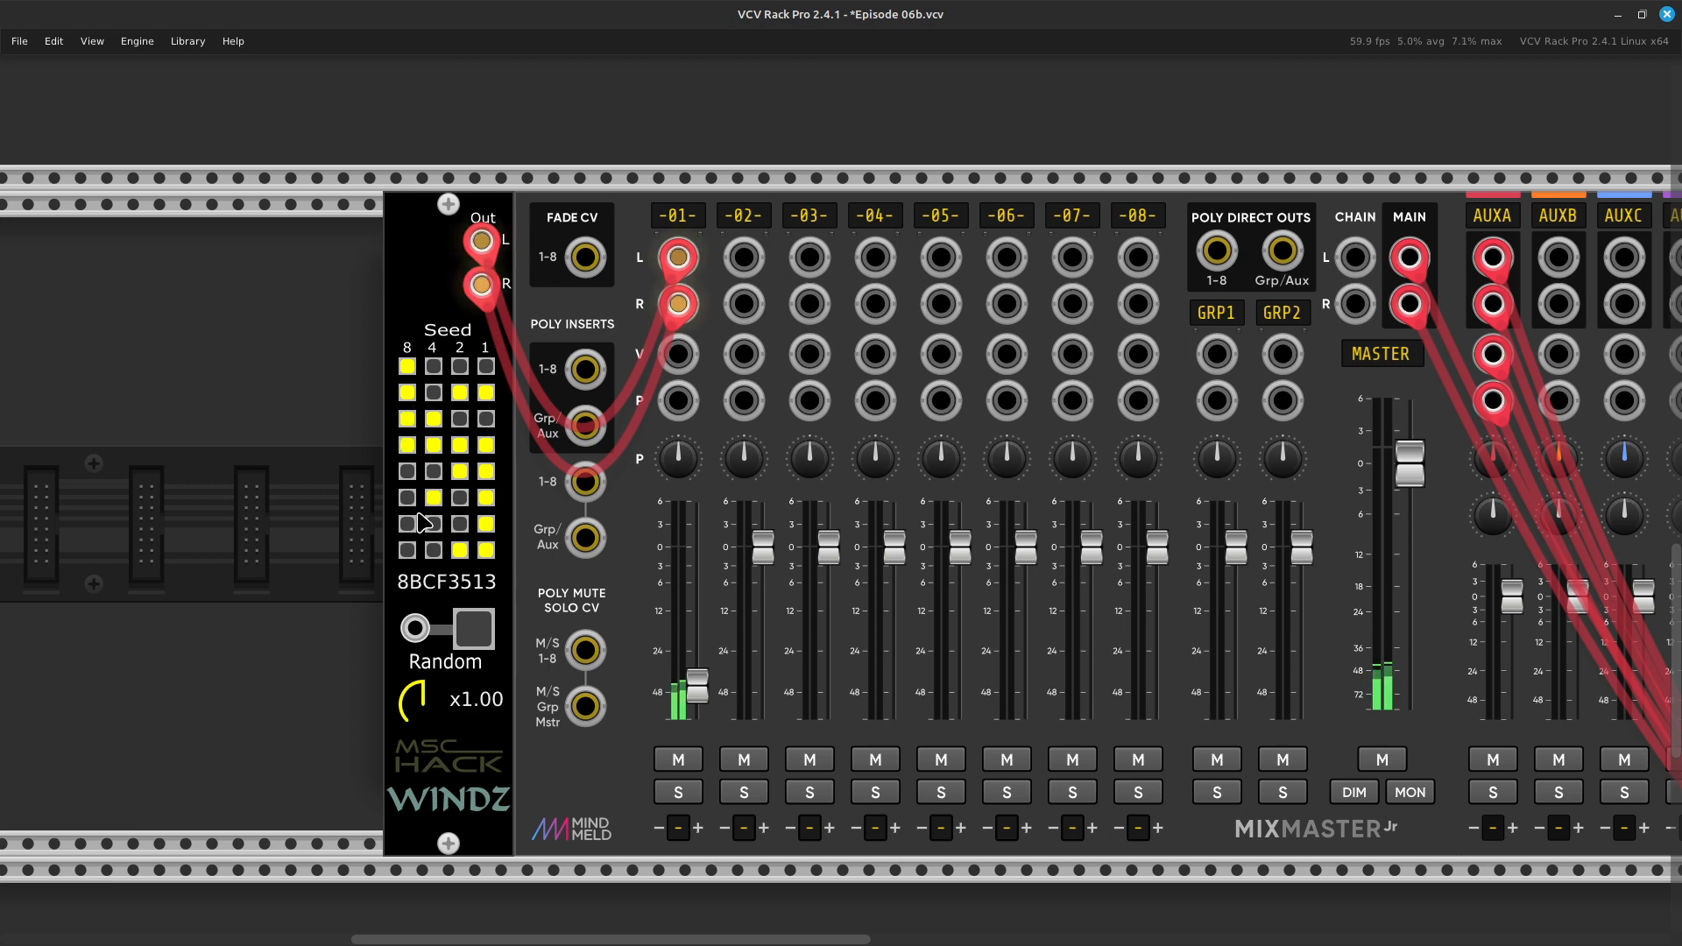
click(408, 472)
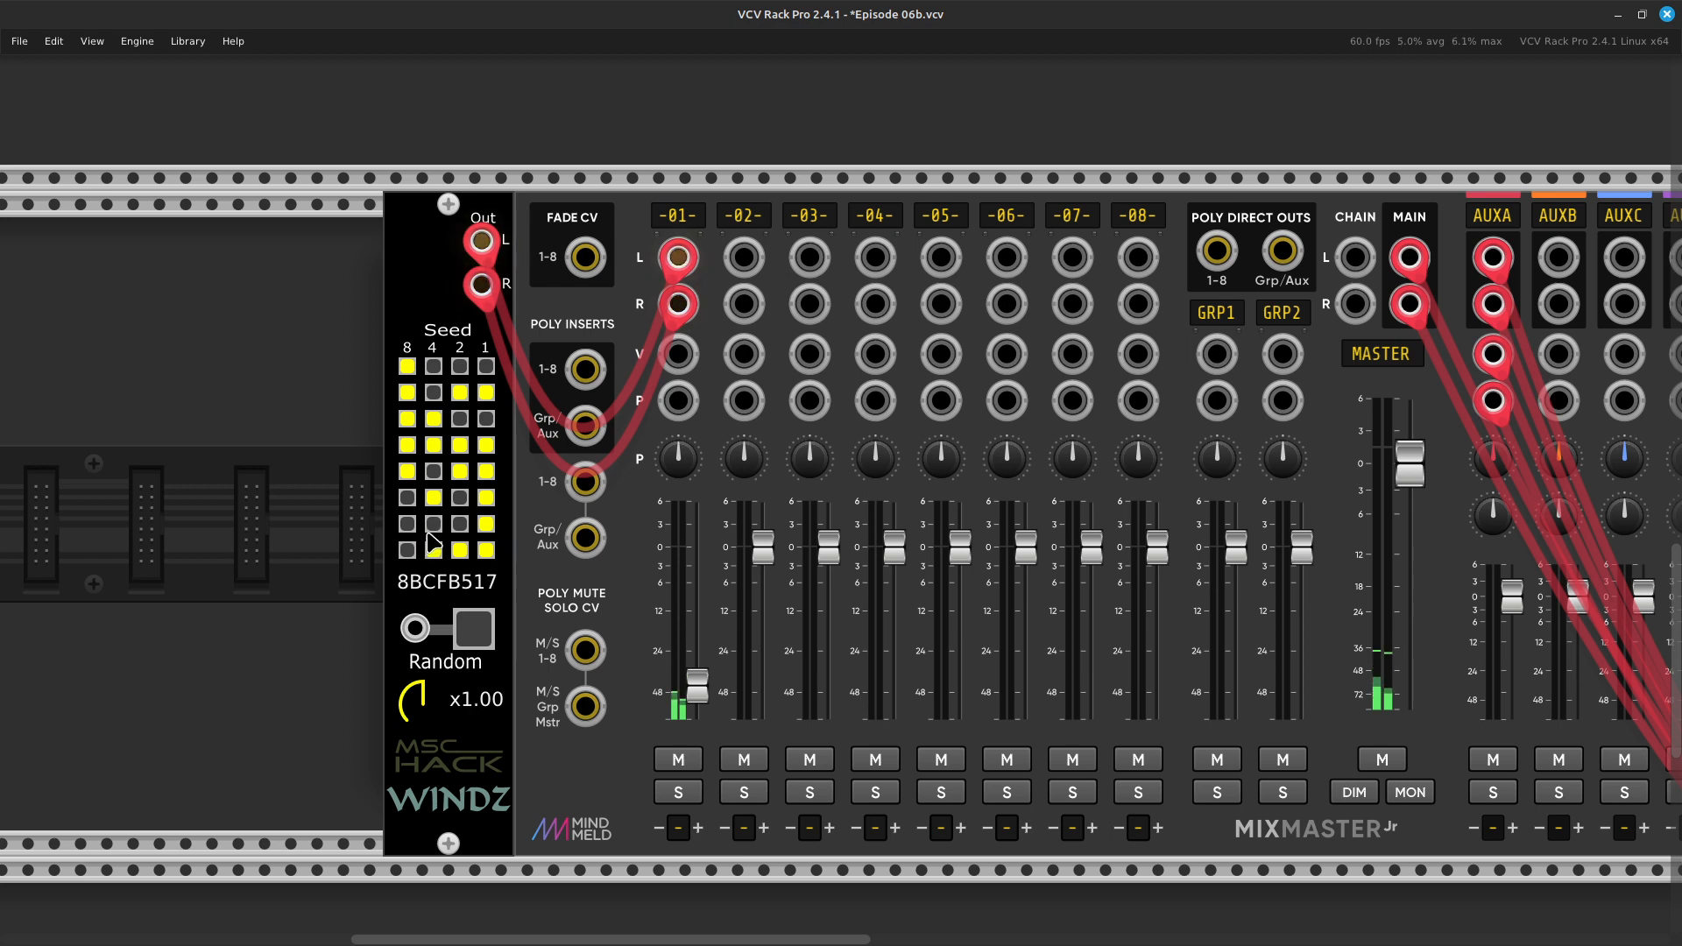
click(432, 523)
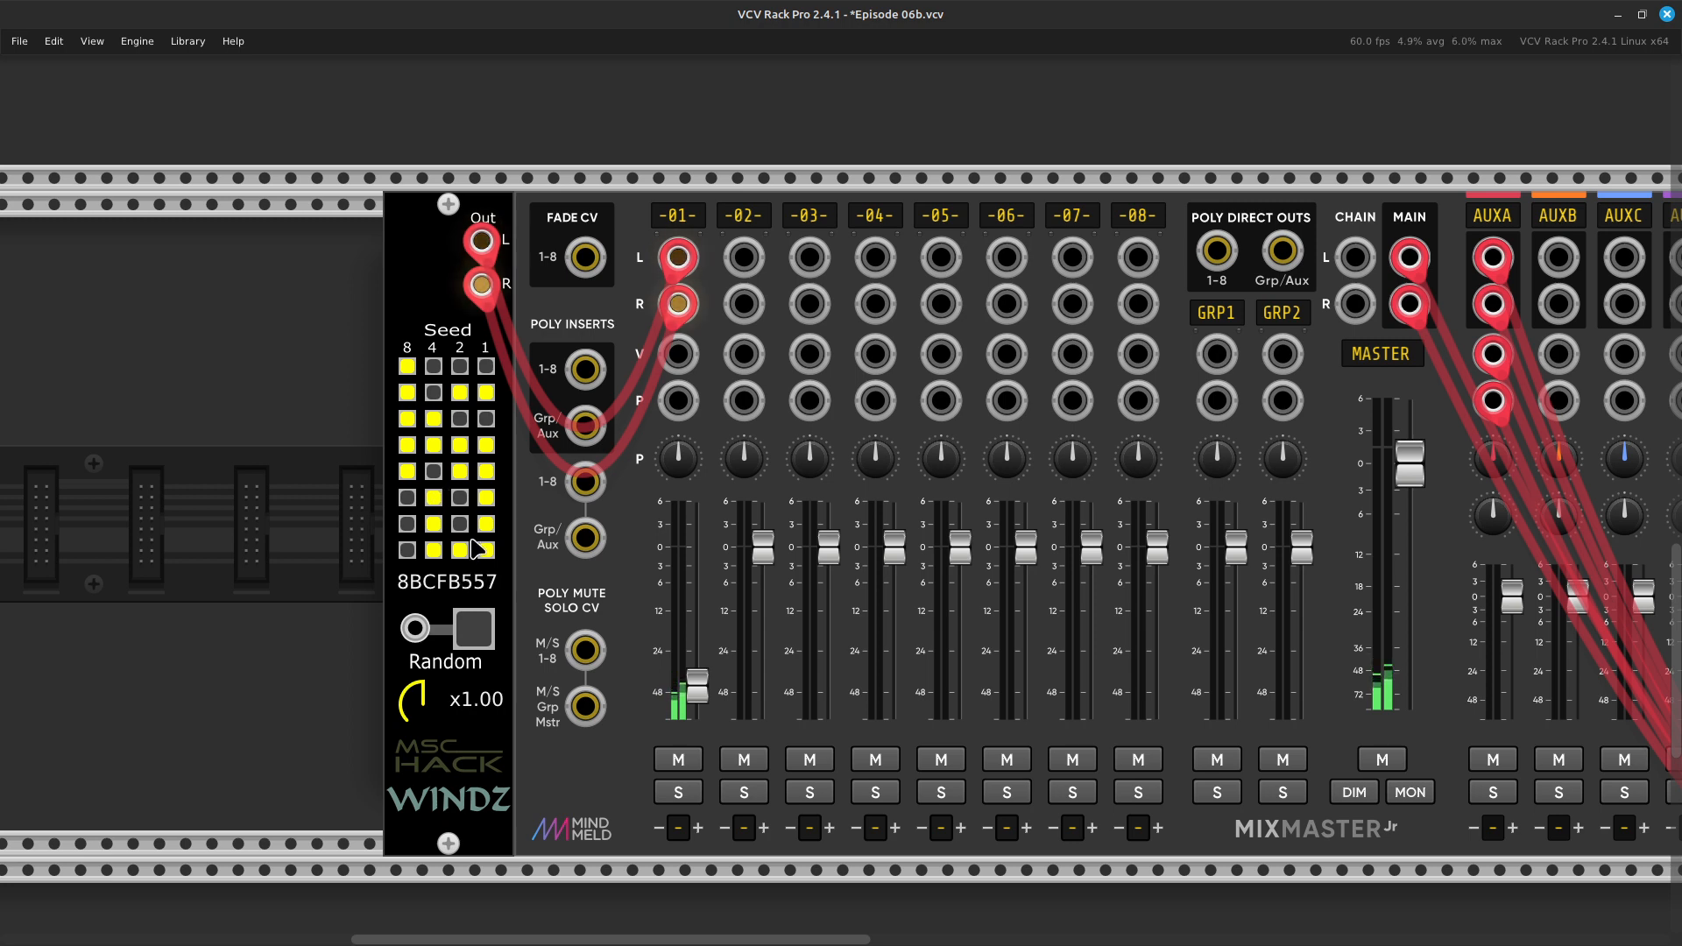
Toggle individual seed bits across the rows of the Windz module to set its seed to 9B999F66
click(461, 524)
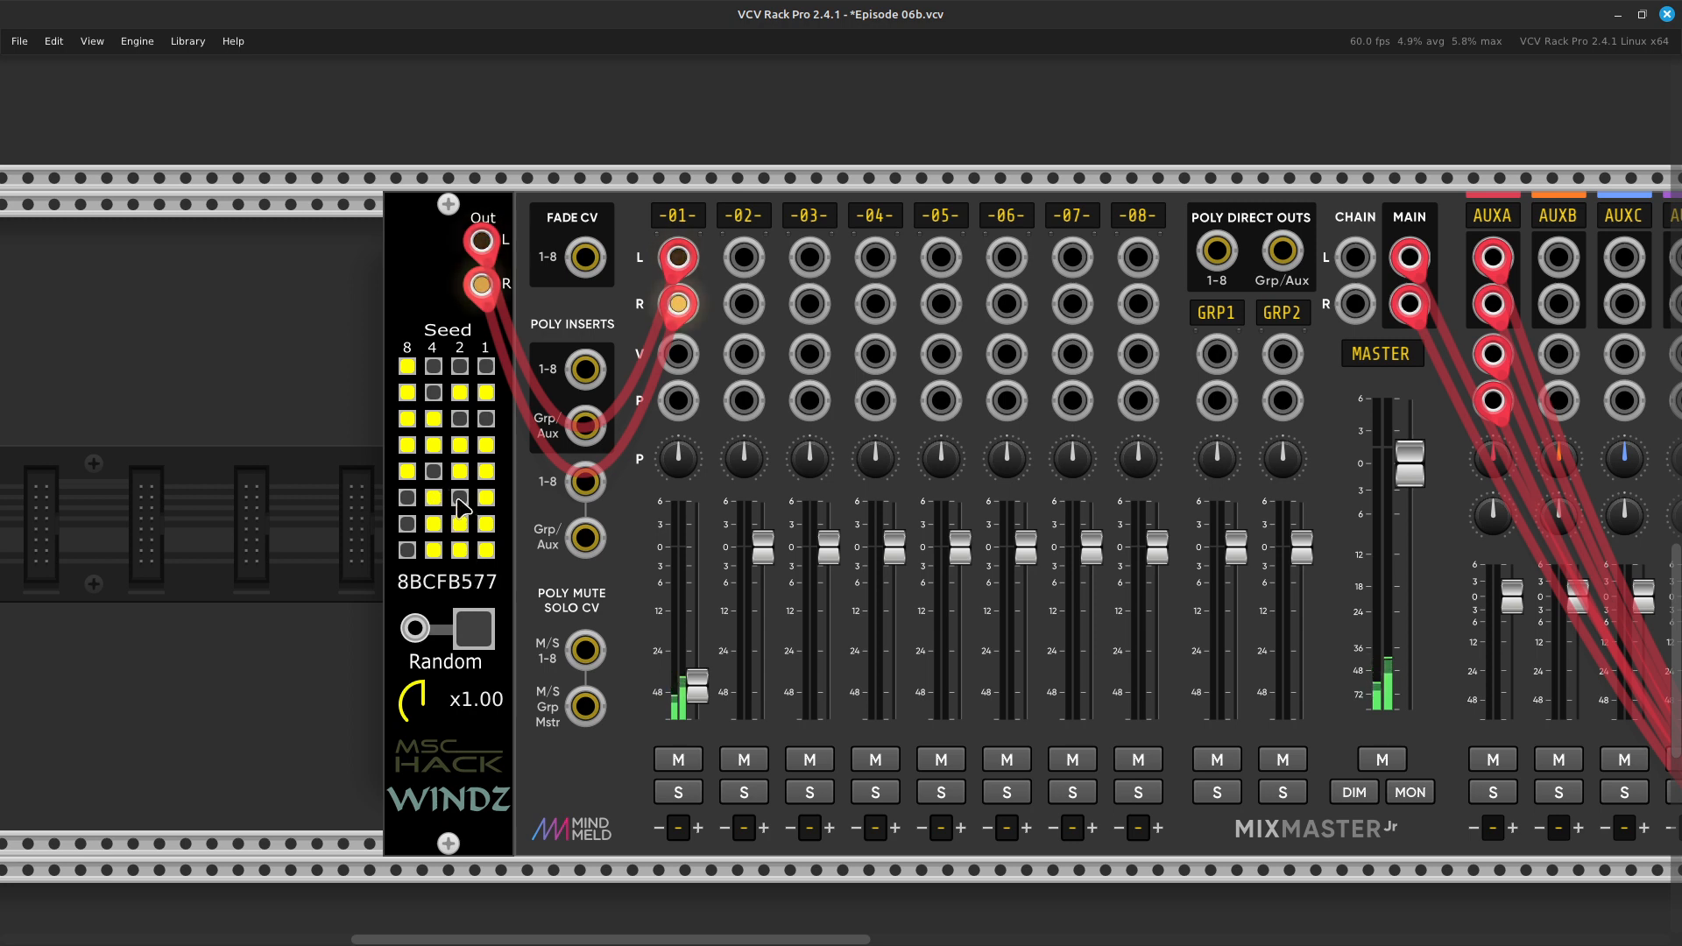
click(459, 499)
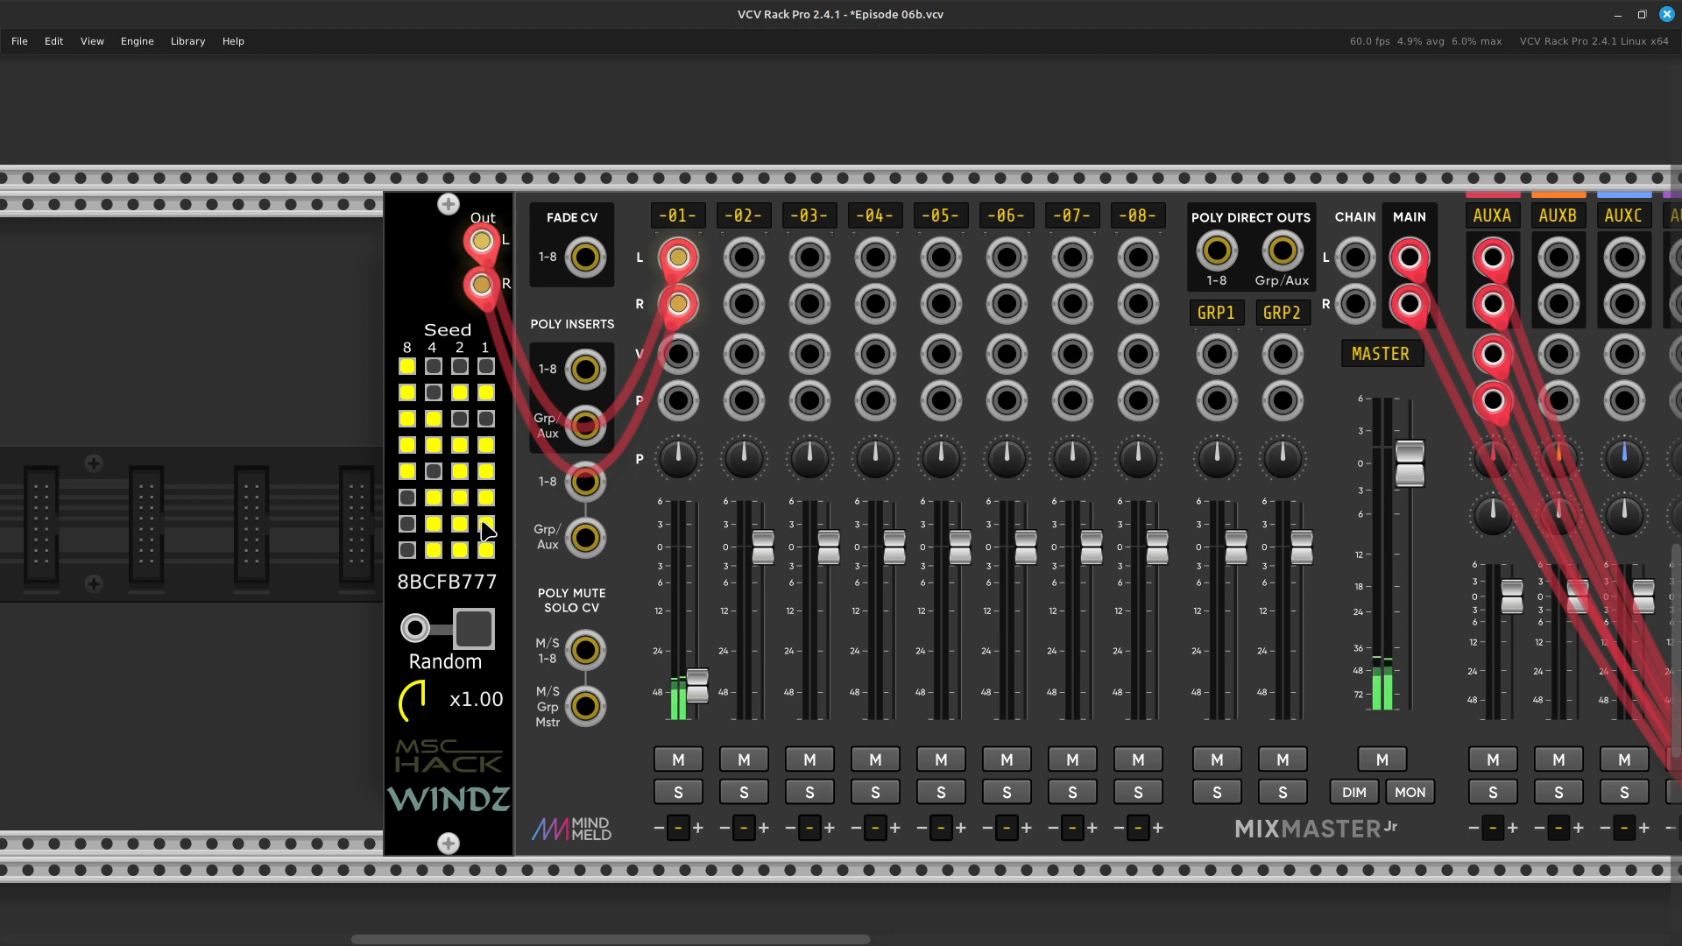
click(486, 525)
click(487, 550)
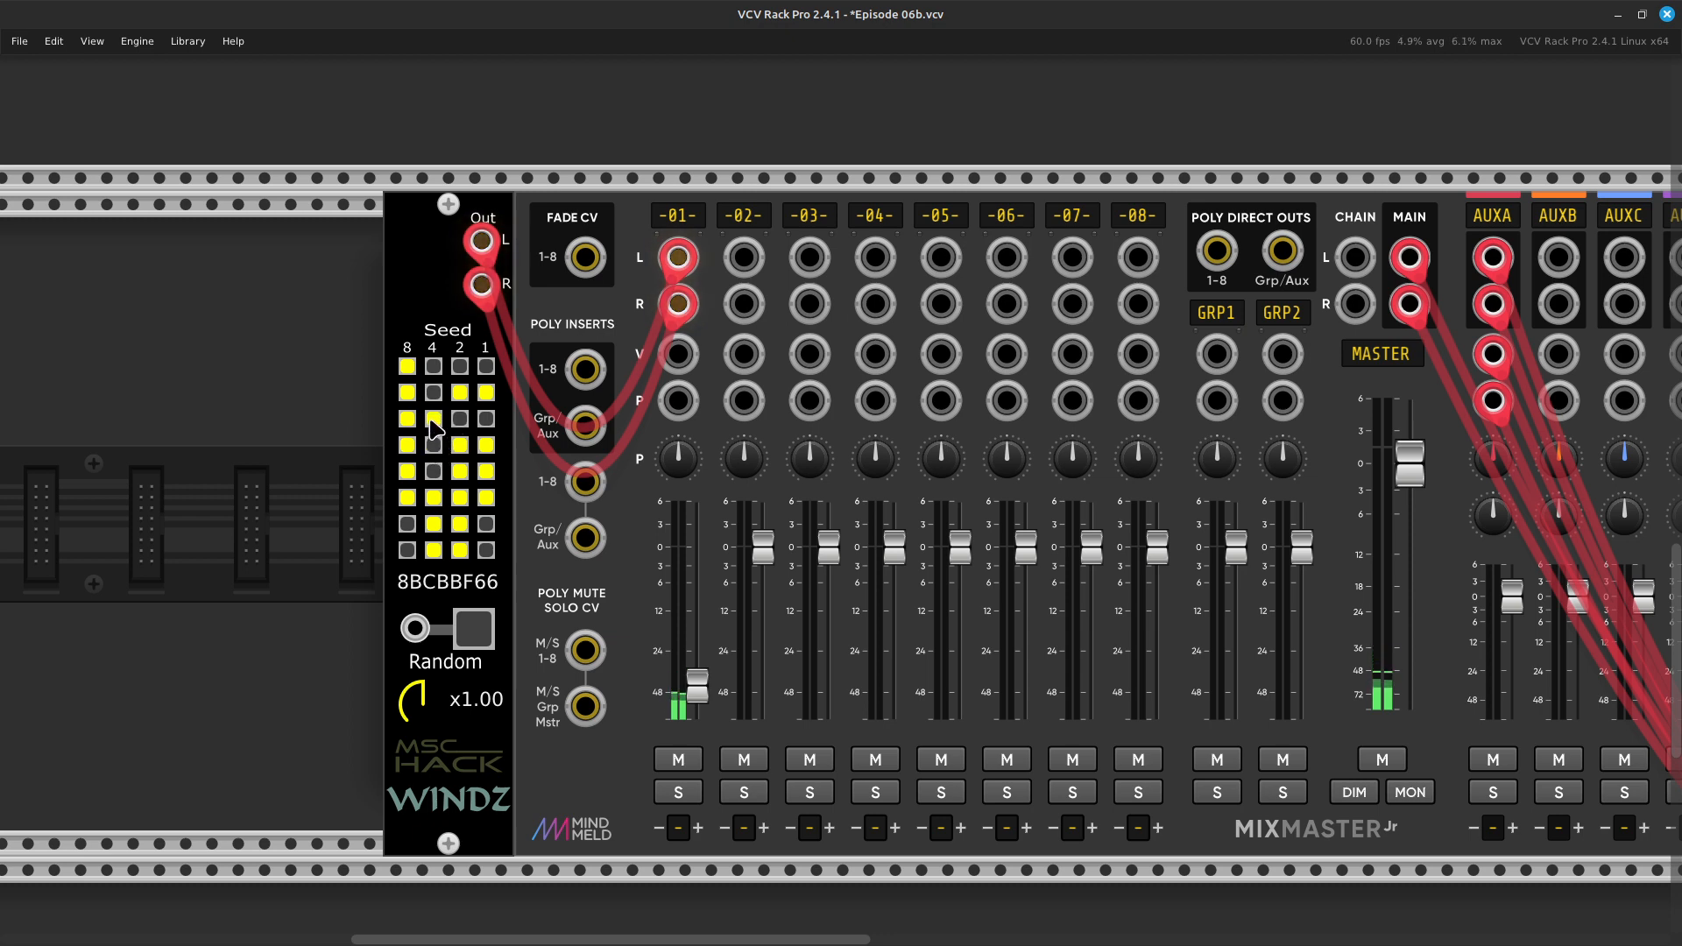
click(436, 421)
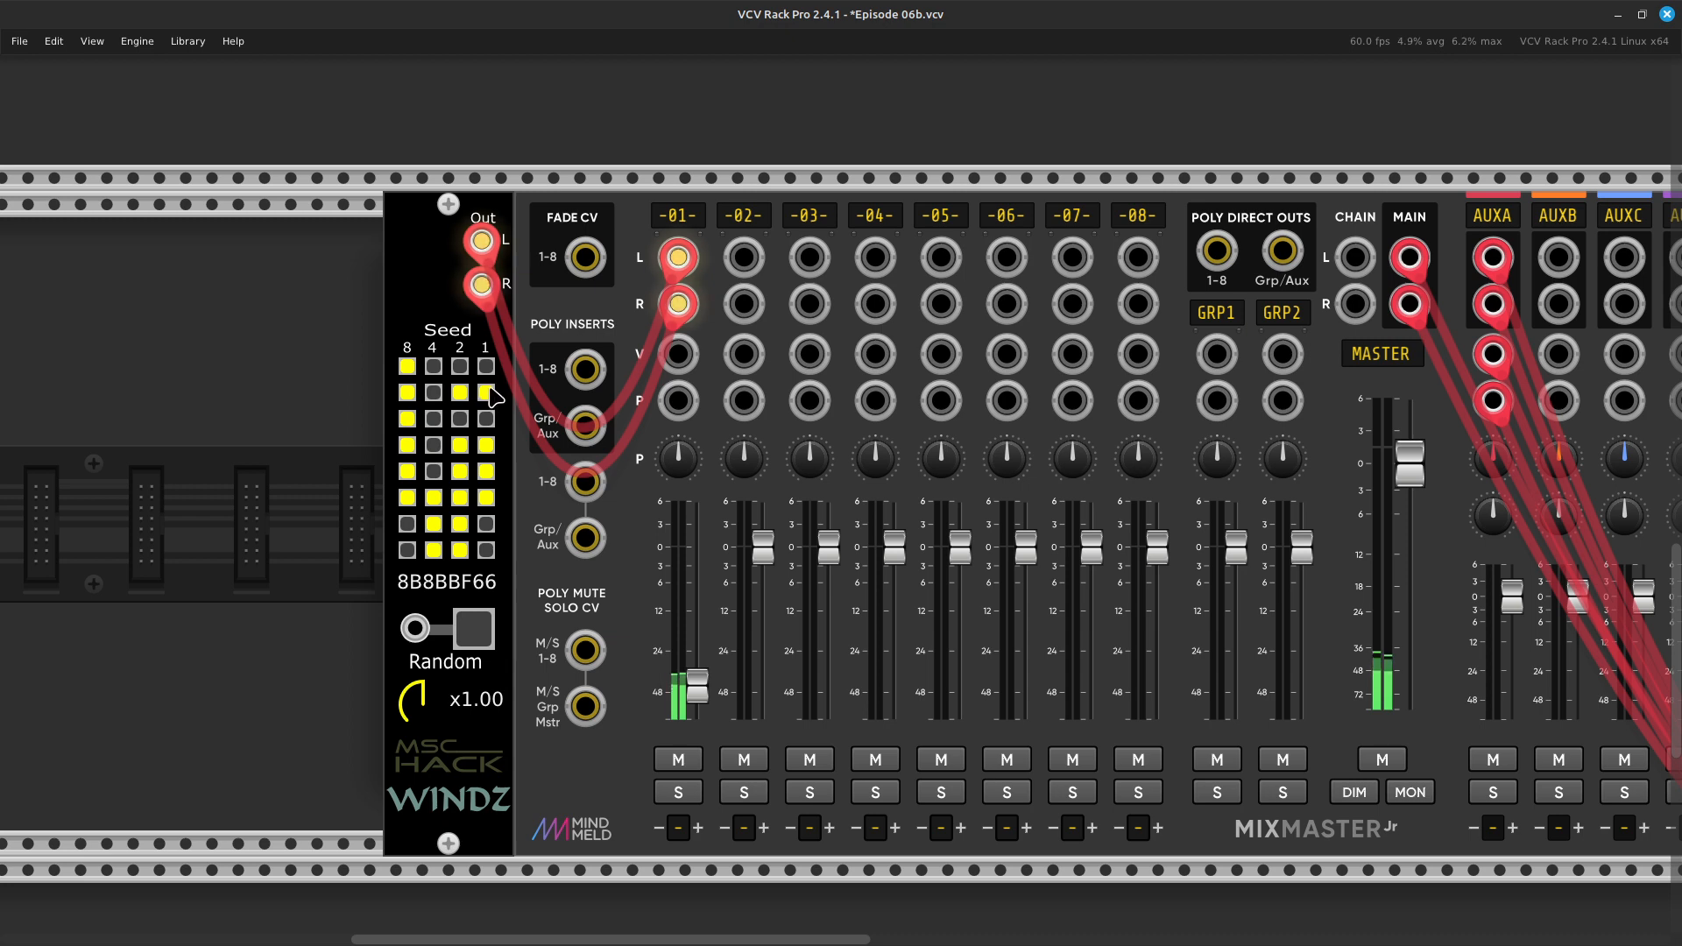
click(486, 368)
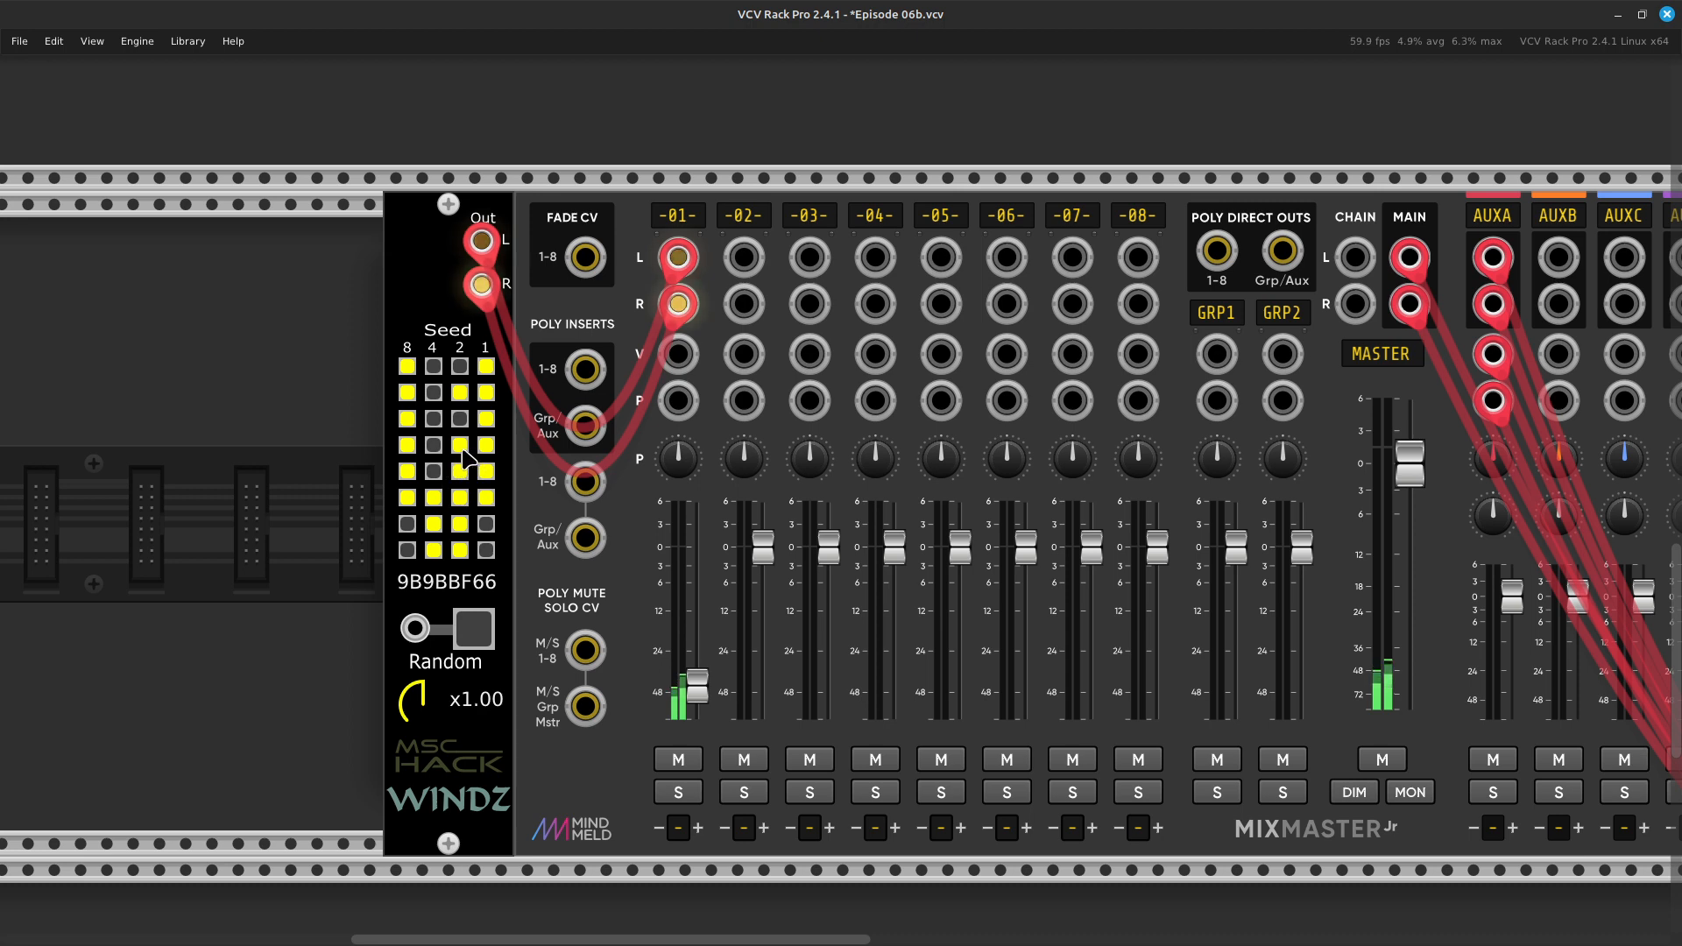
click(460, 447)
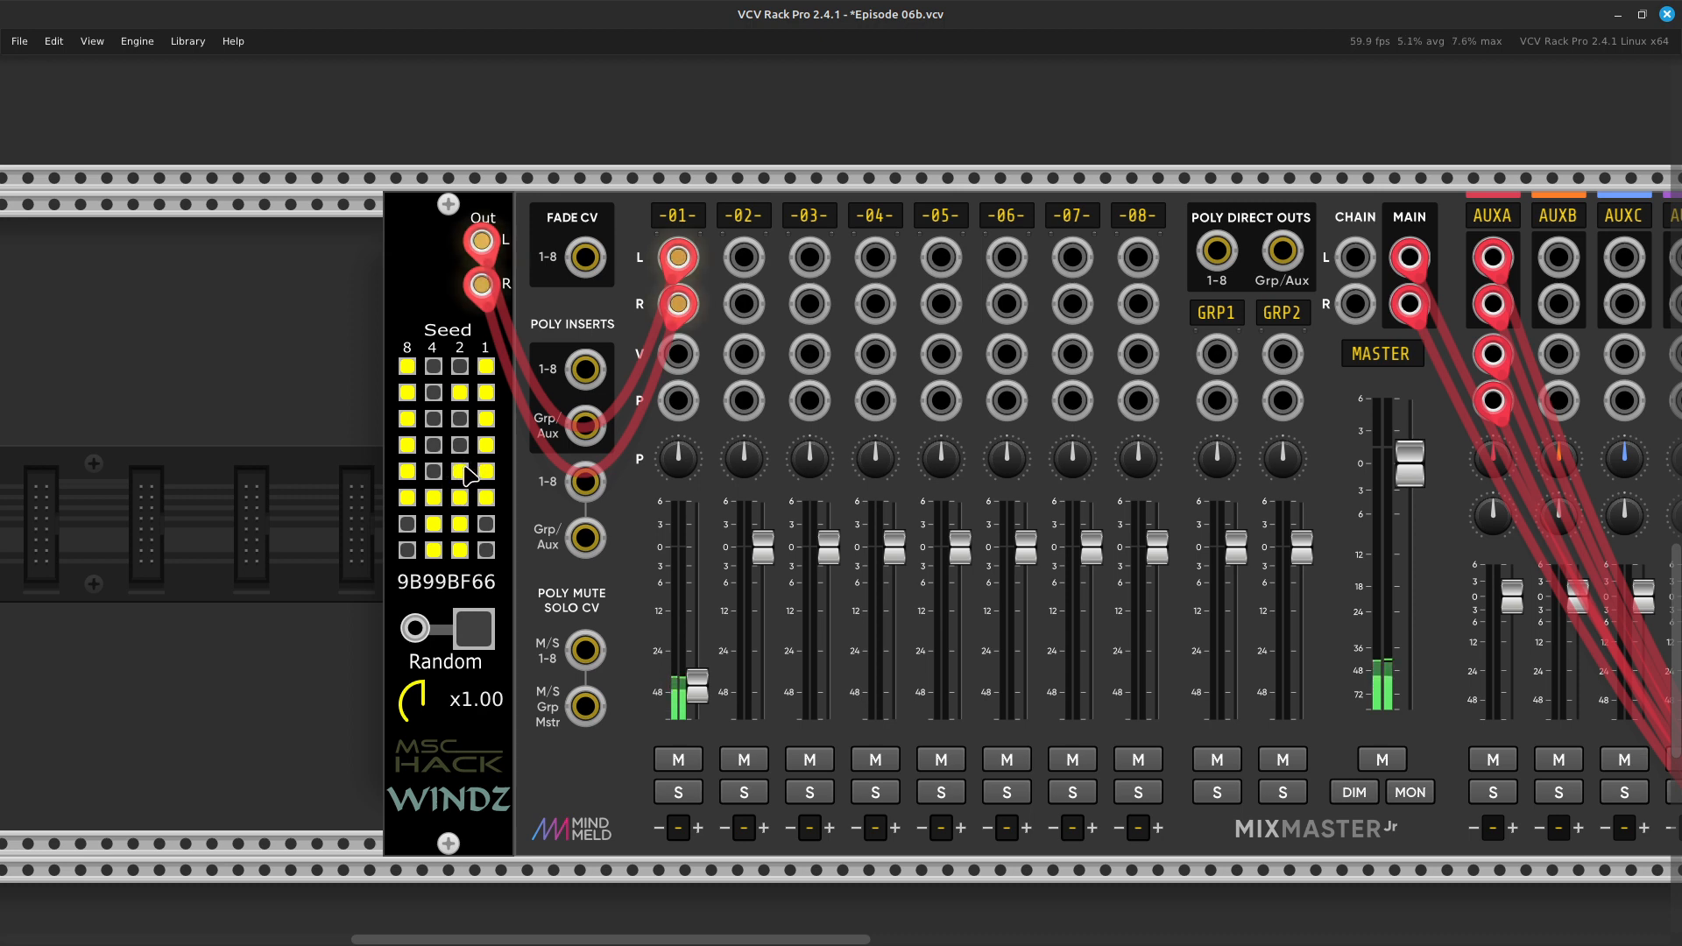
click(464, 472)
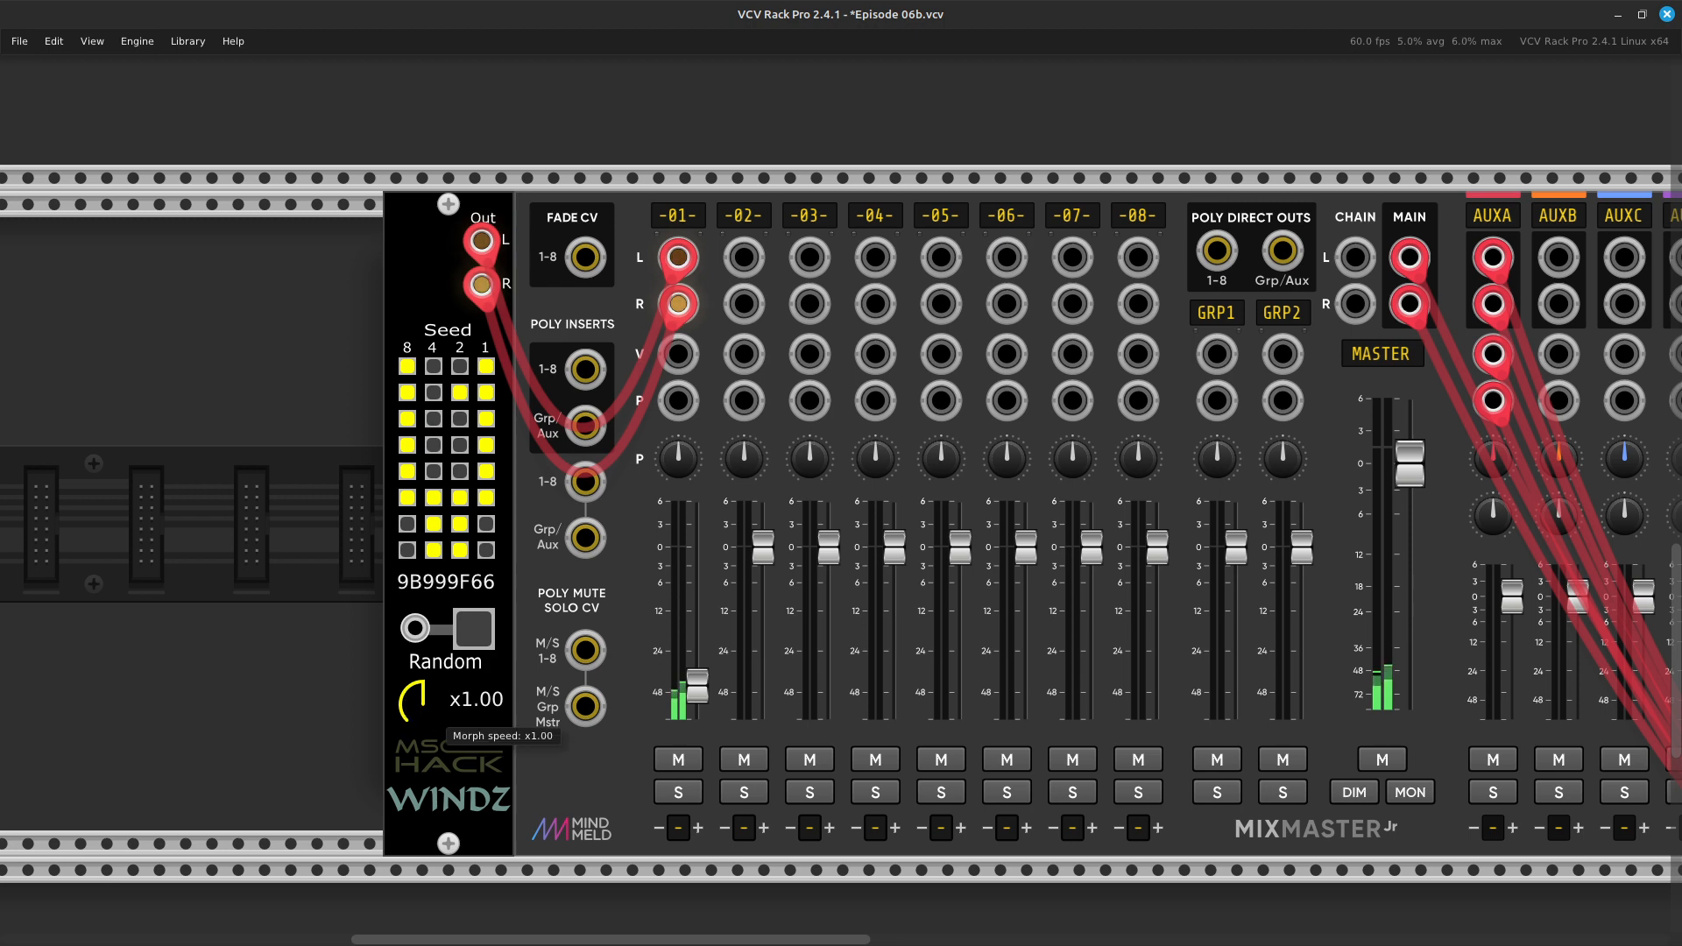
Slow the Windz module's morph speed to x0.50
drag(411, 701, 412, 727)
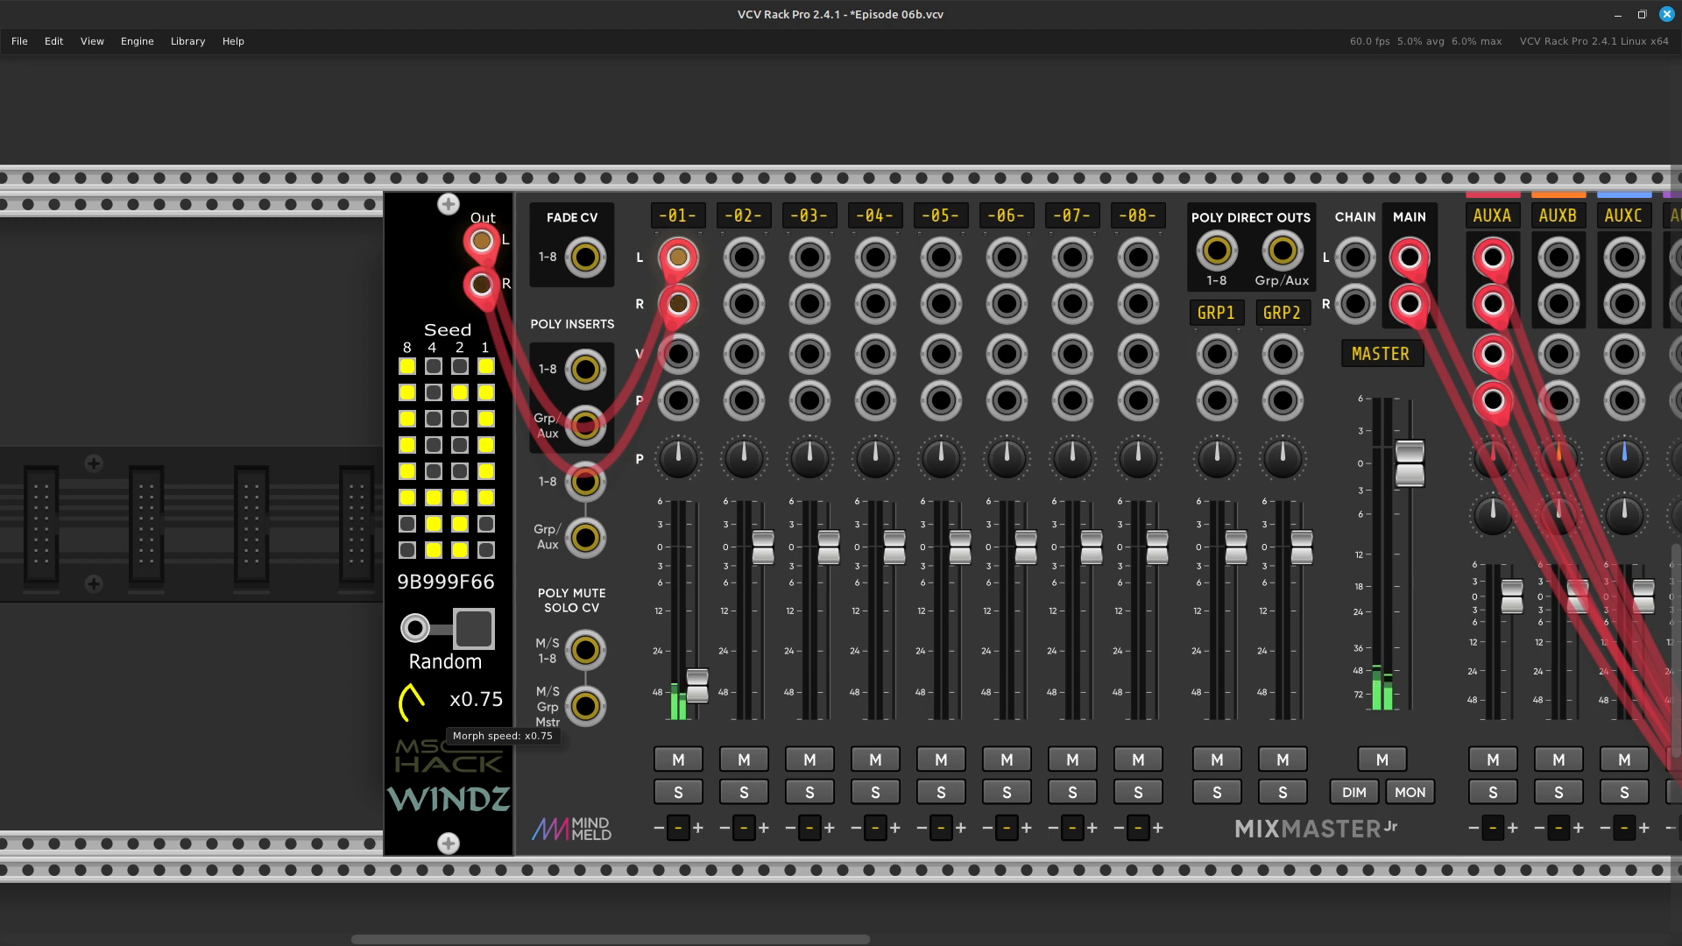
drag(412, 701, 412, 727)
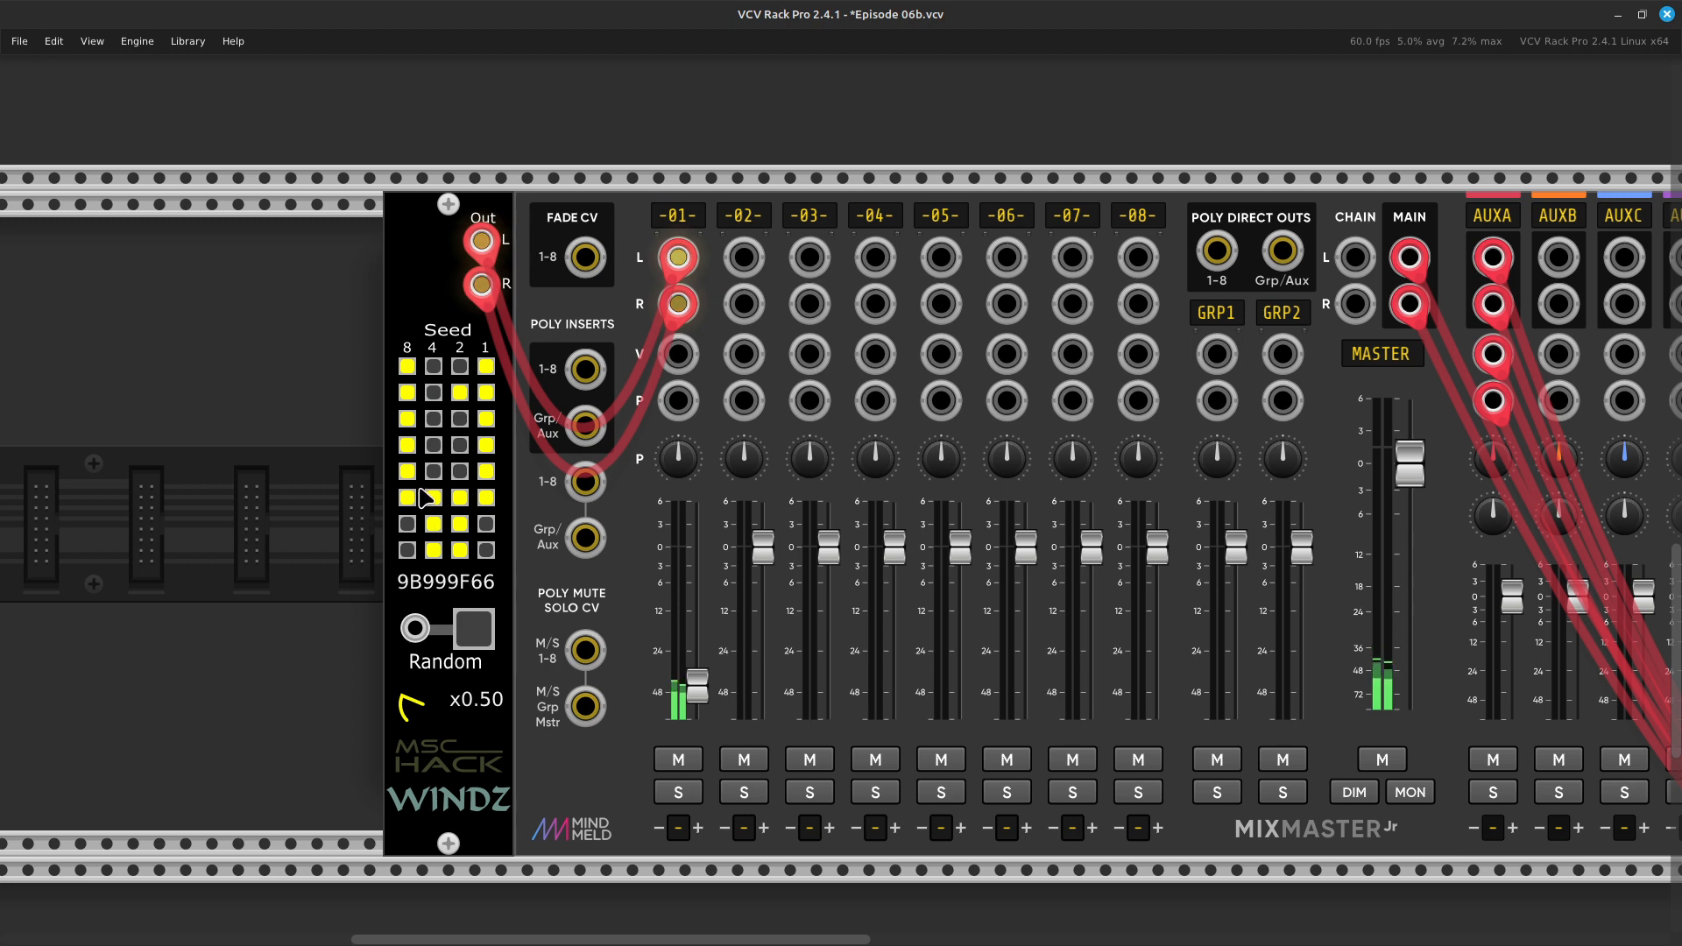
scroll(346, 460, up, 4)
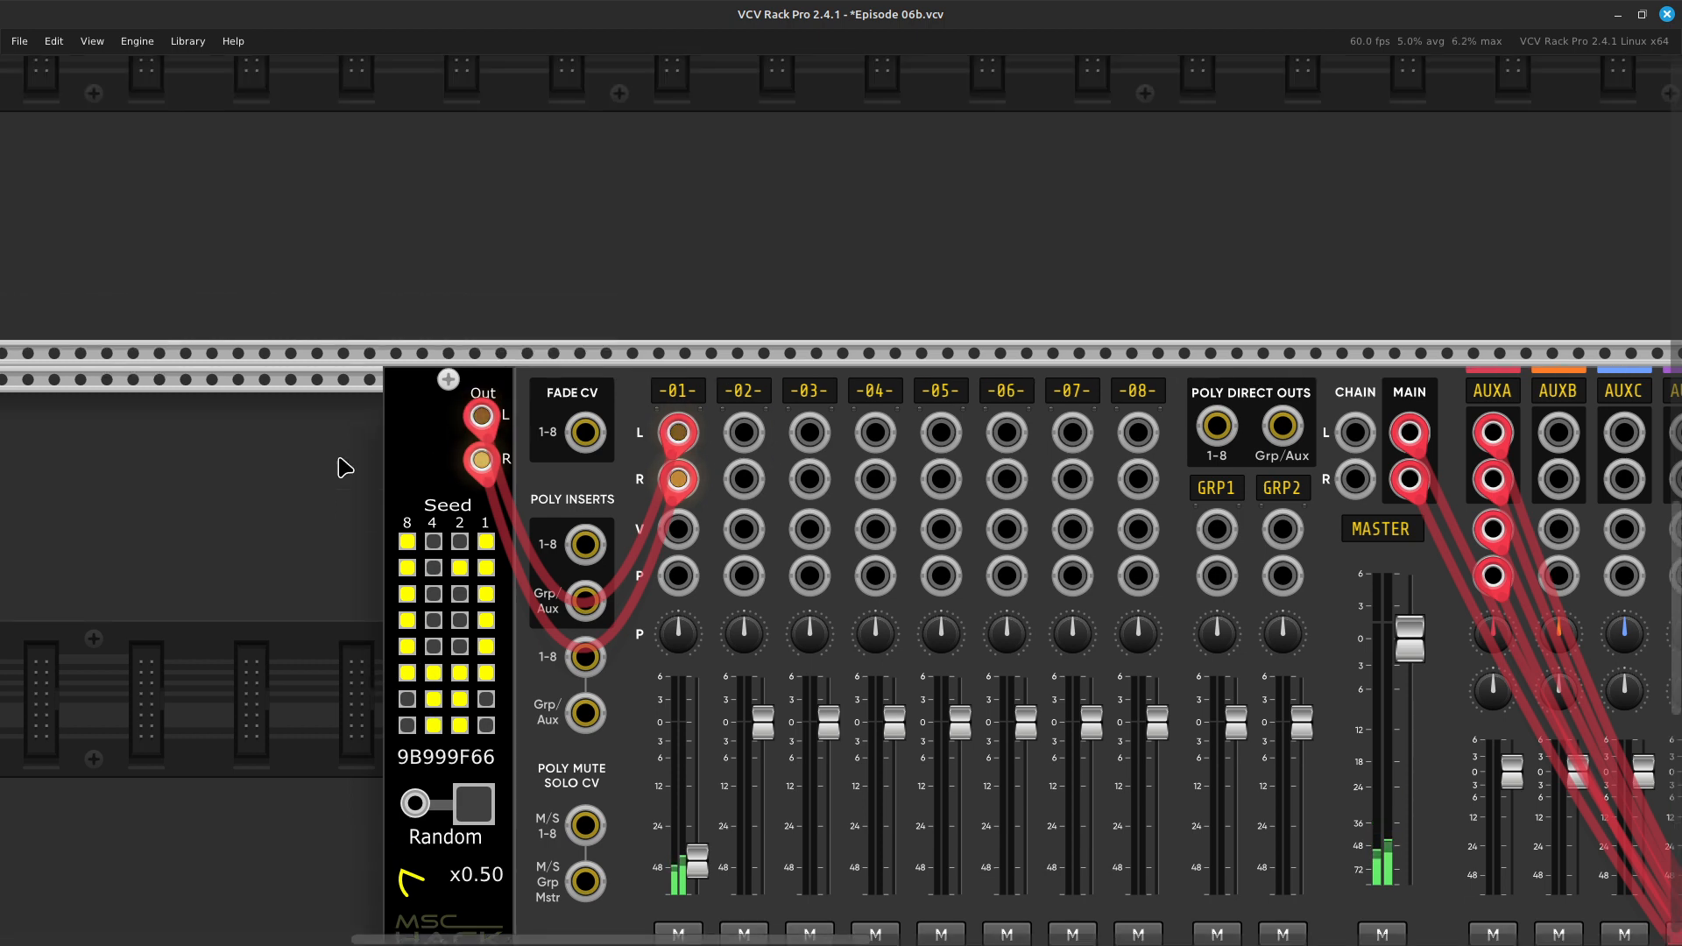
scroll(351, 460, up, 10)
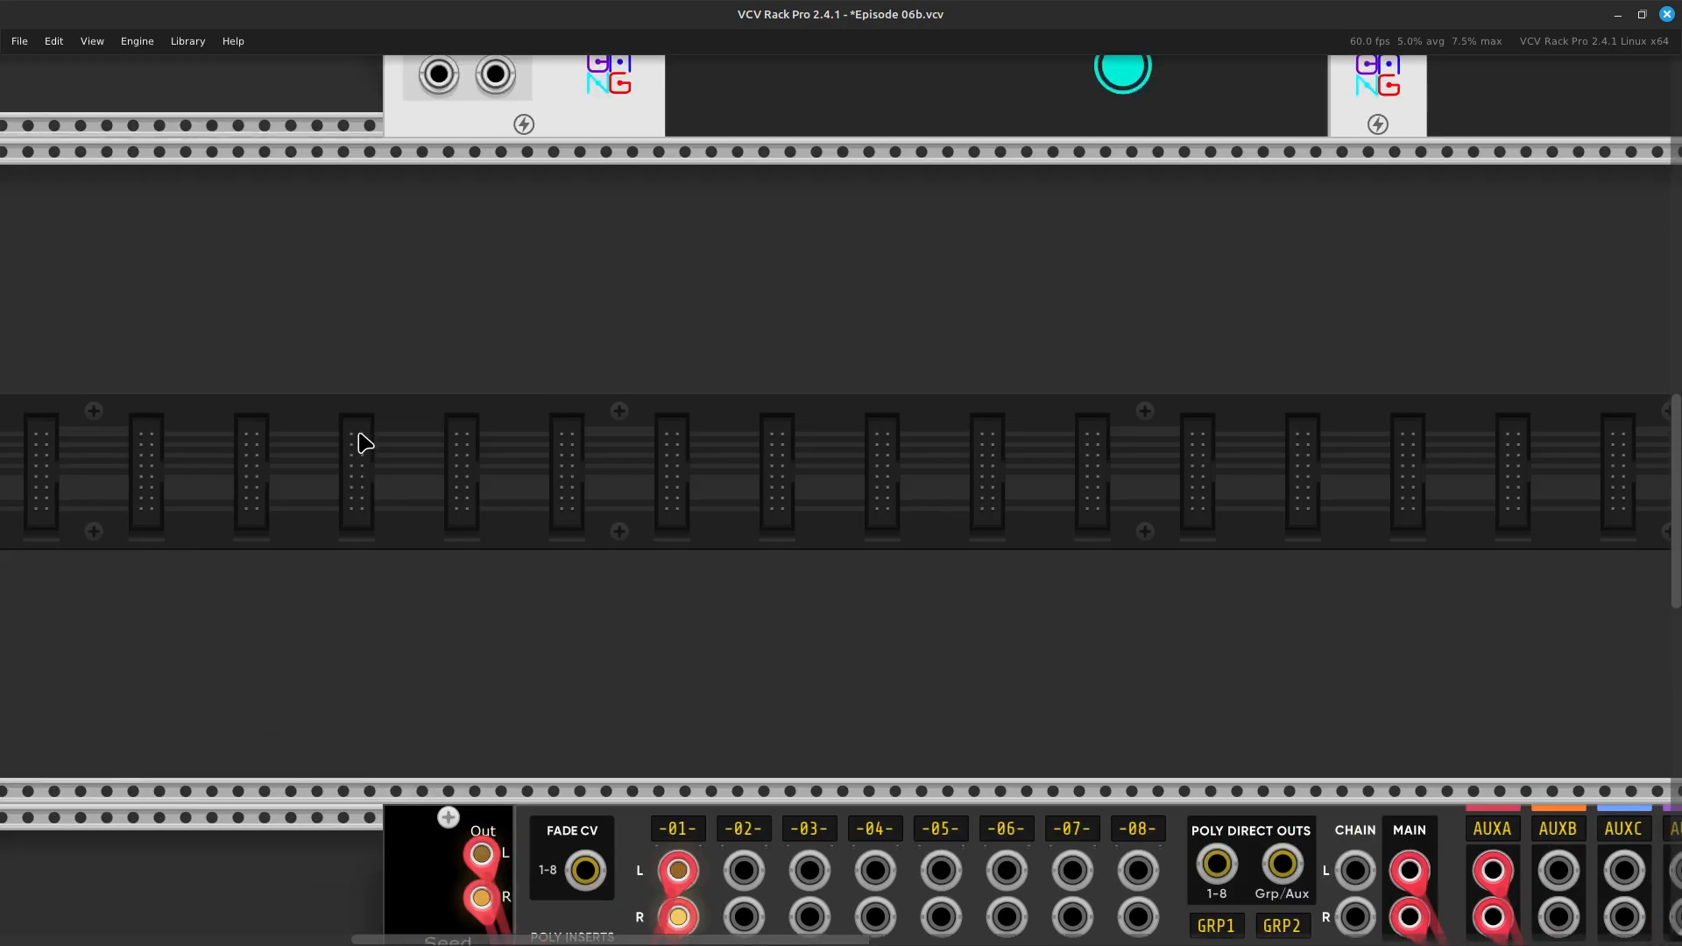
scroll(366, 445, down, 2)
scroll(367, 438, down, 6)
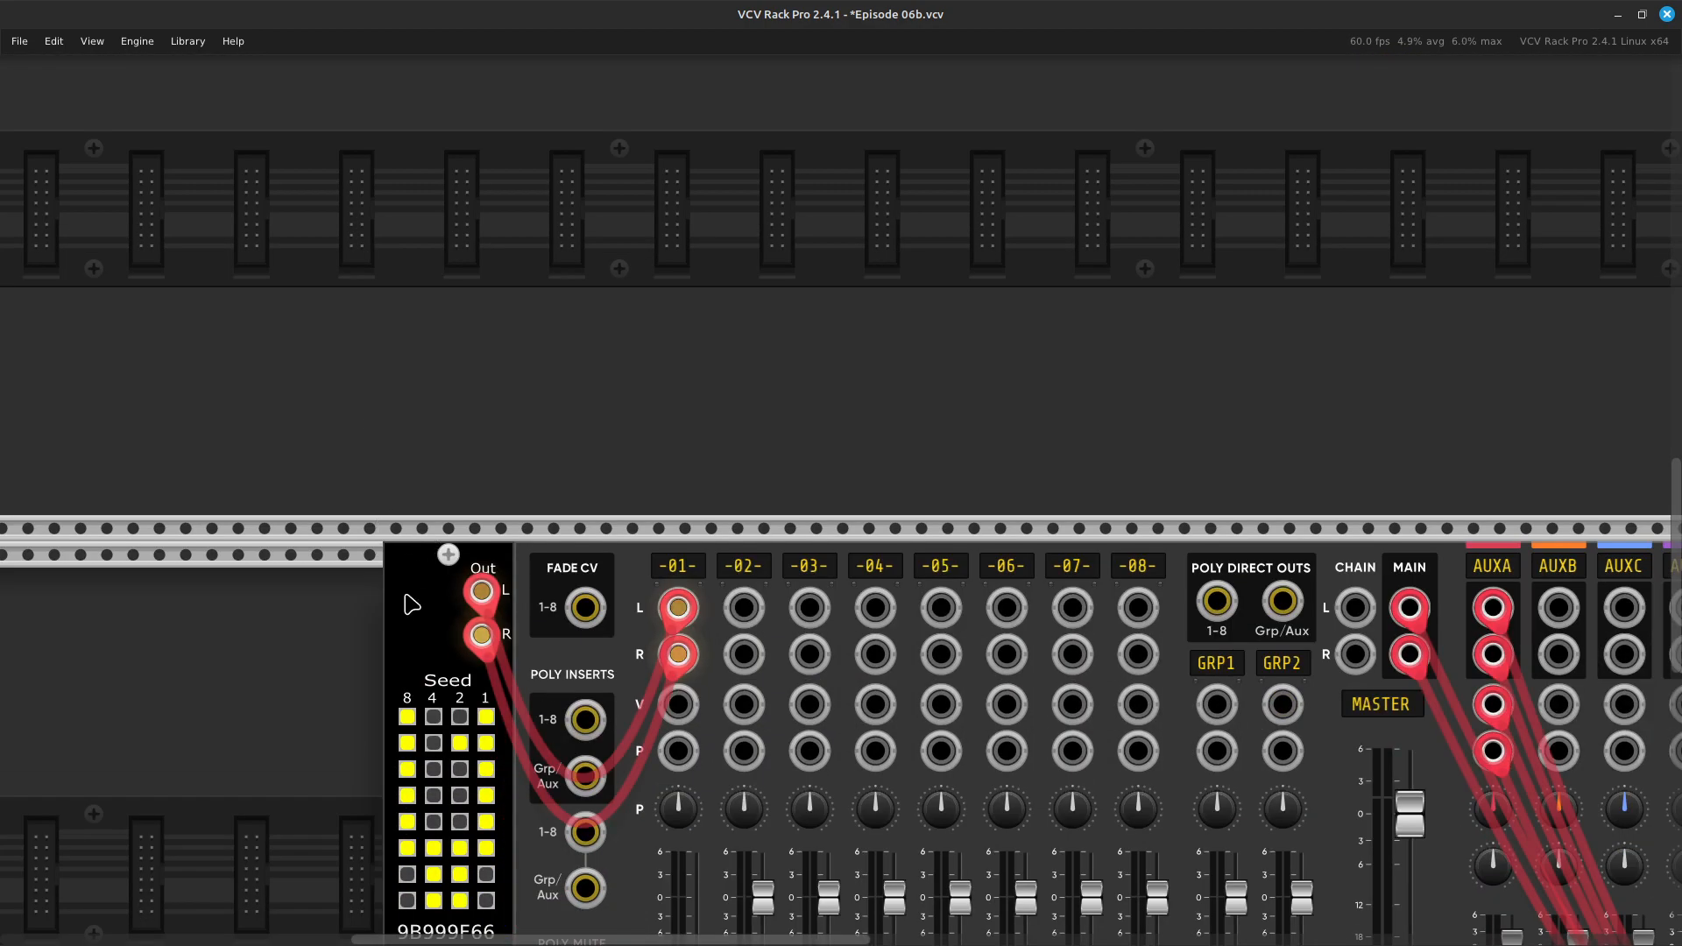
scroll(426, 416, up, 3)
scroll(426, 413, up, 4)
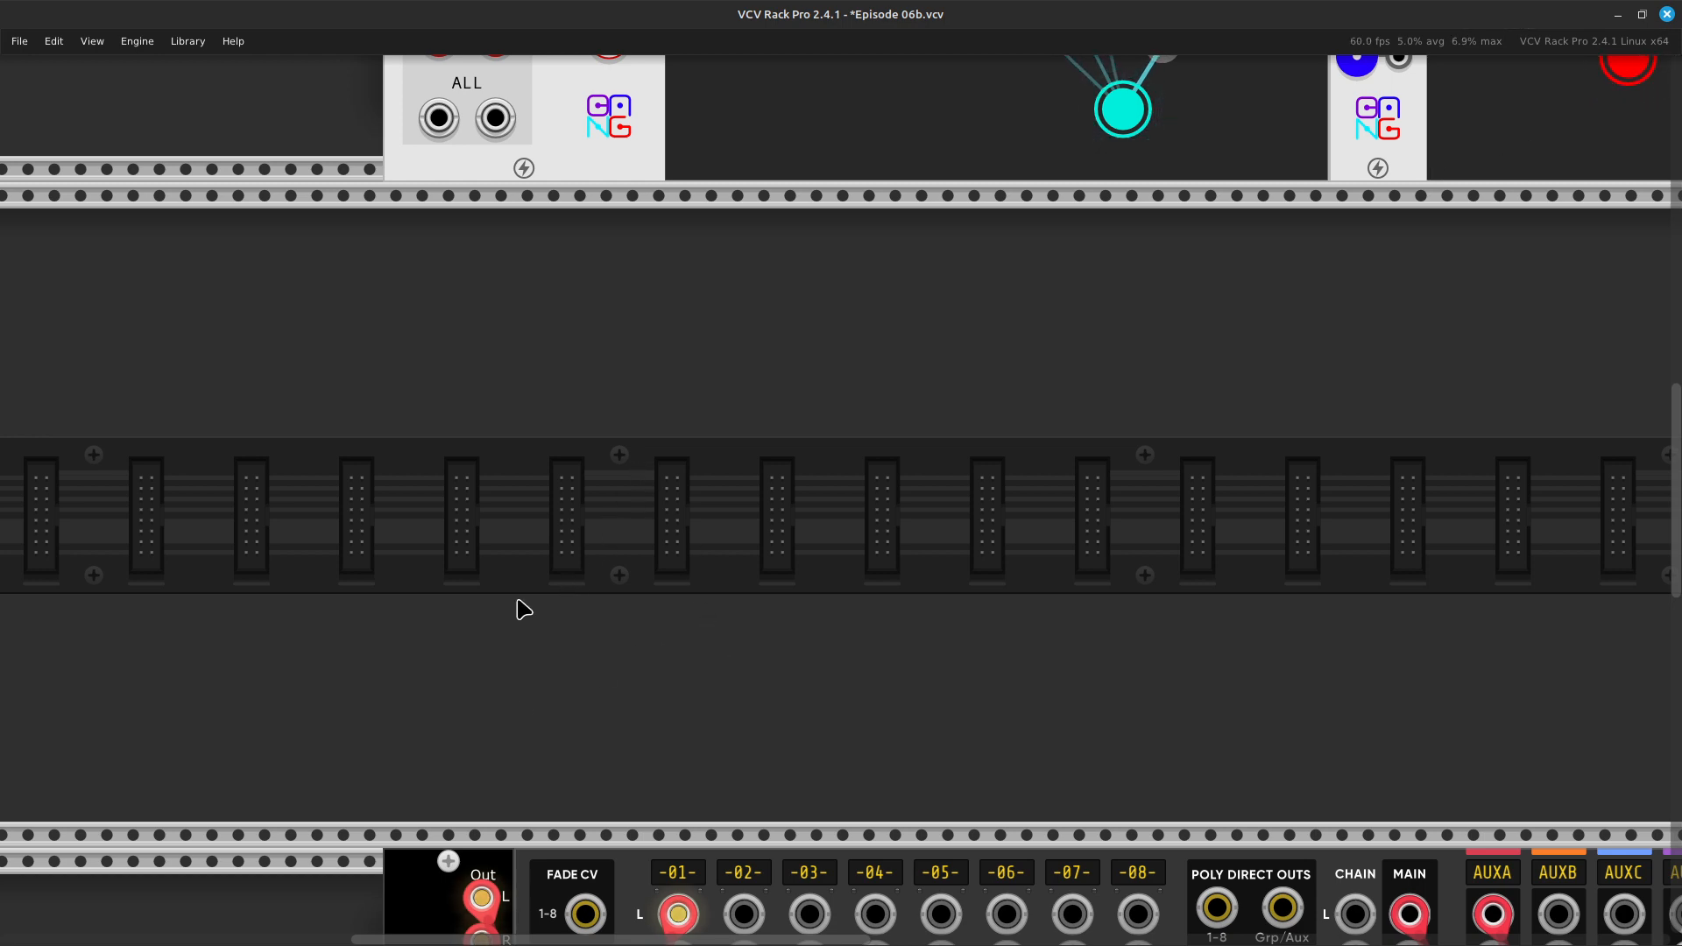
scroll(518, 605, down, 5)
scroll(537, 573, up, 4)
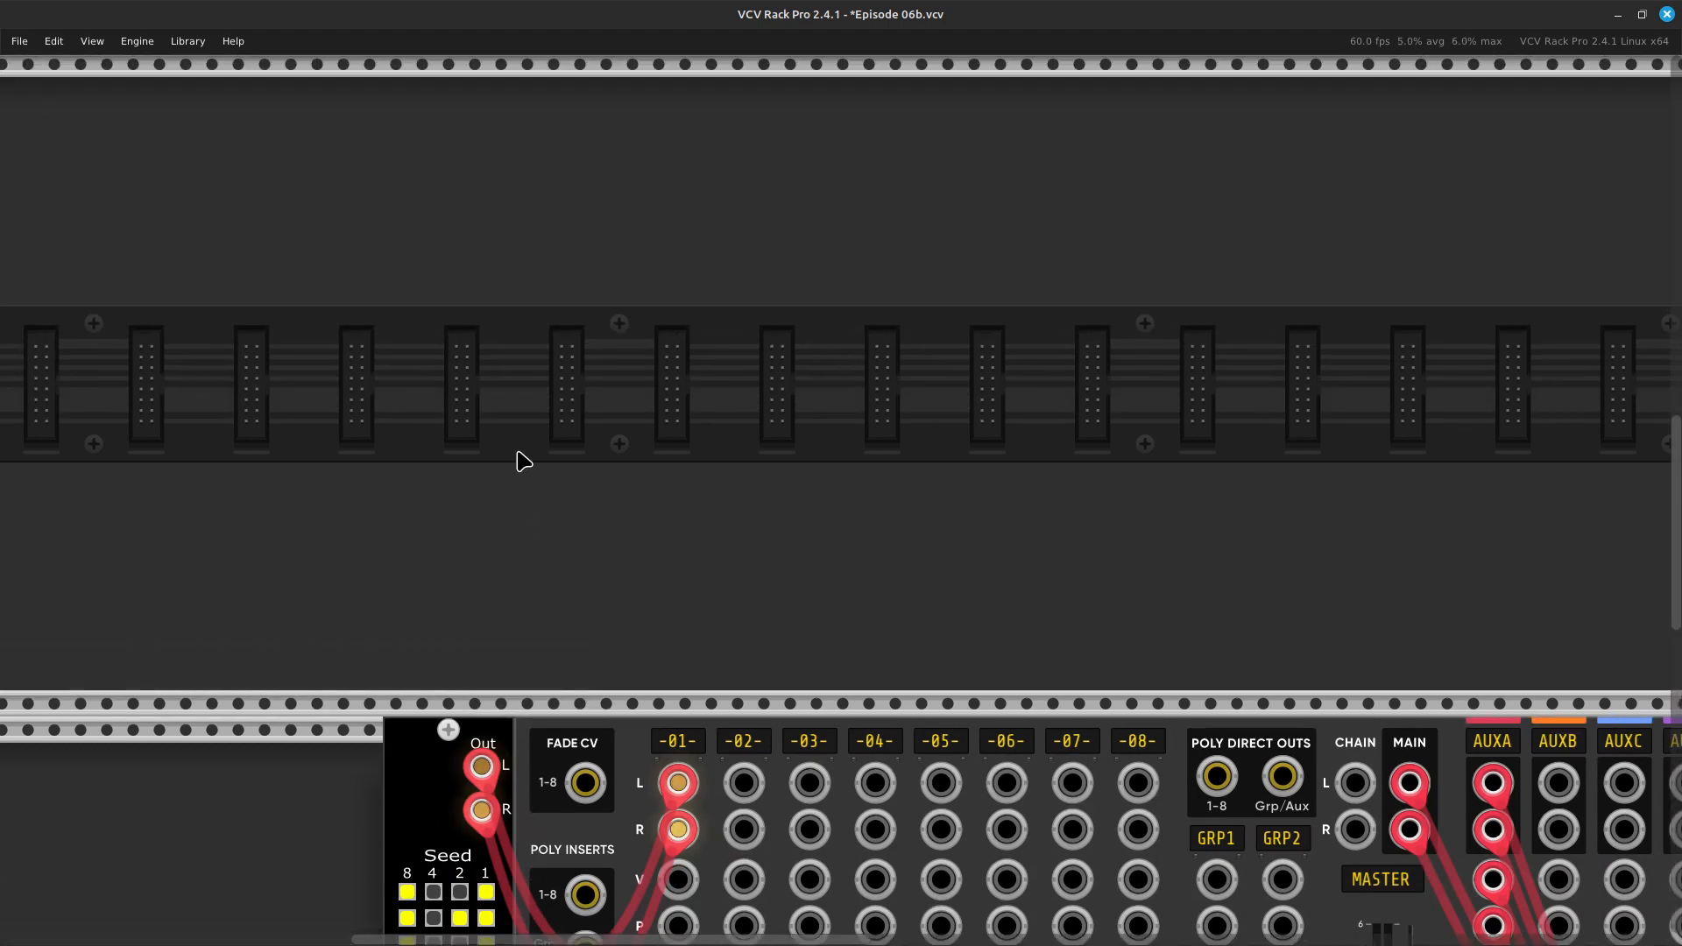
scroll(546, 482, down, 2)
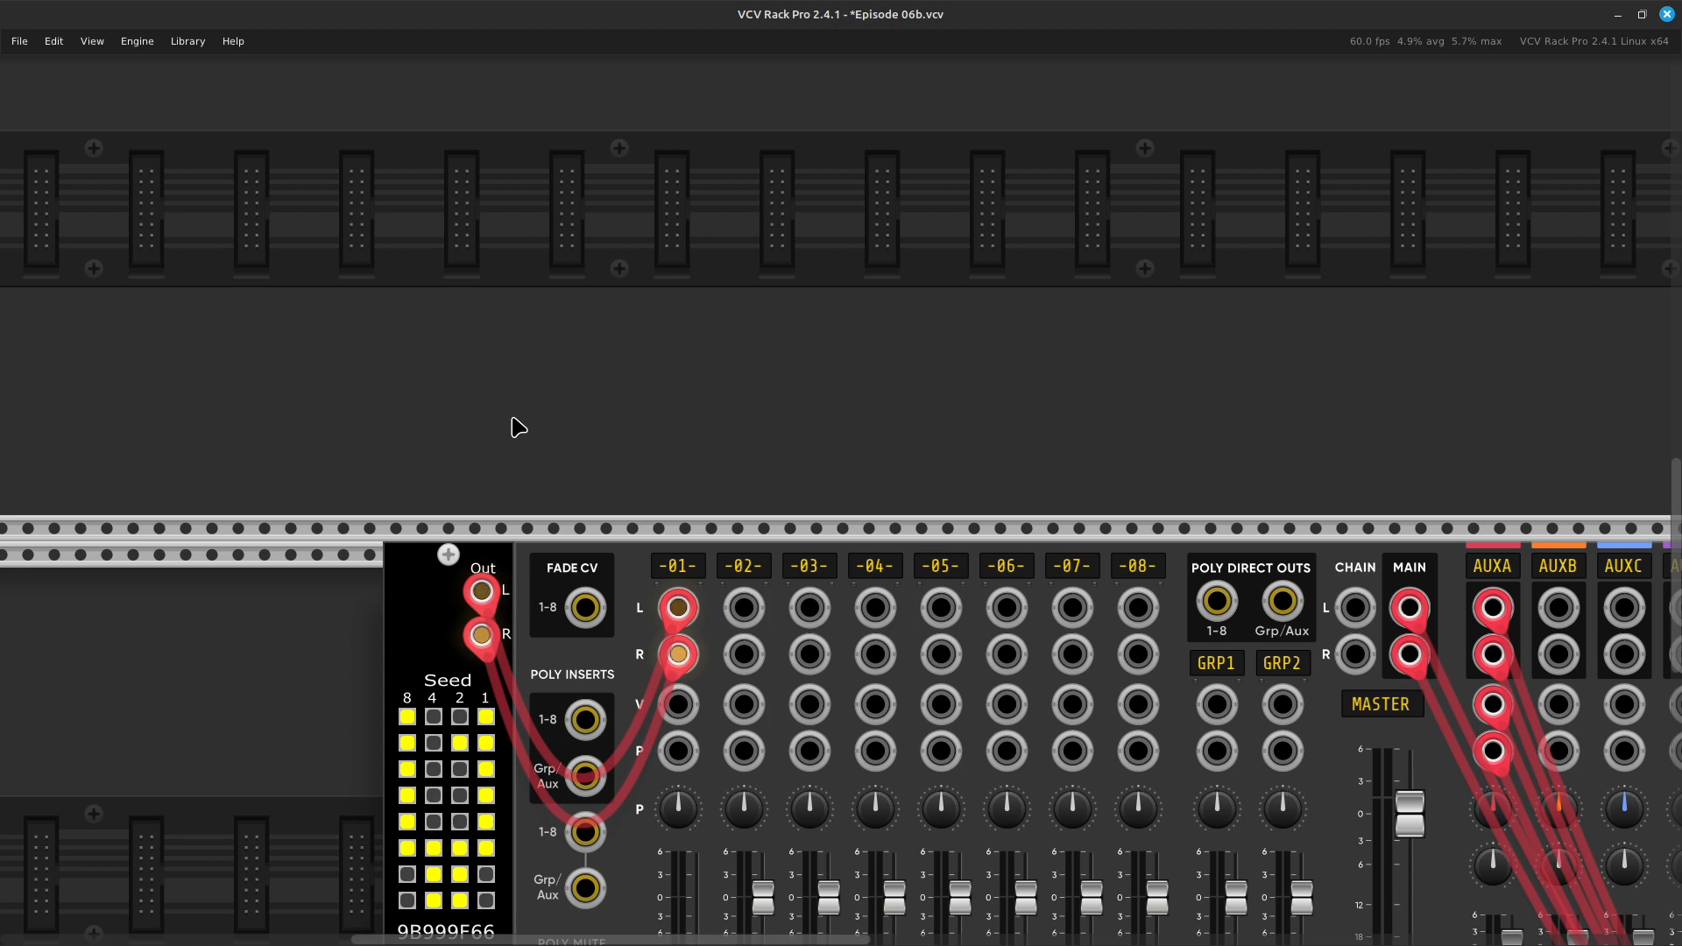
scroll(518, 428, down, 1)
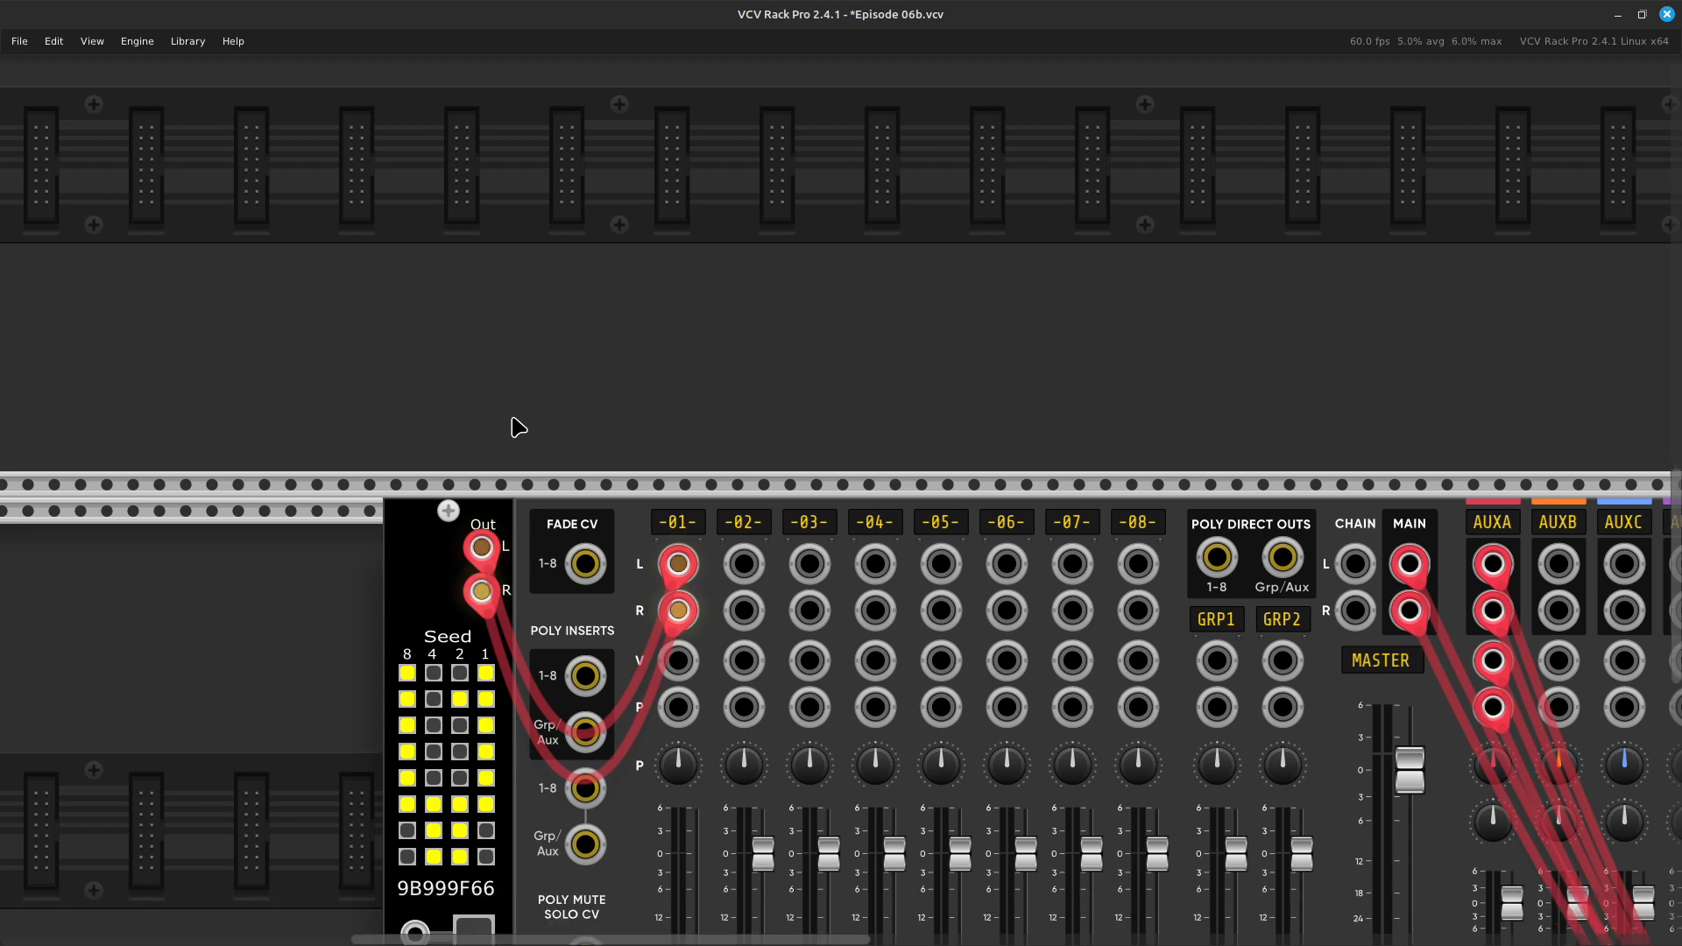
scroll(519, 427, down, 2)
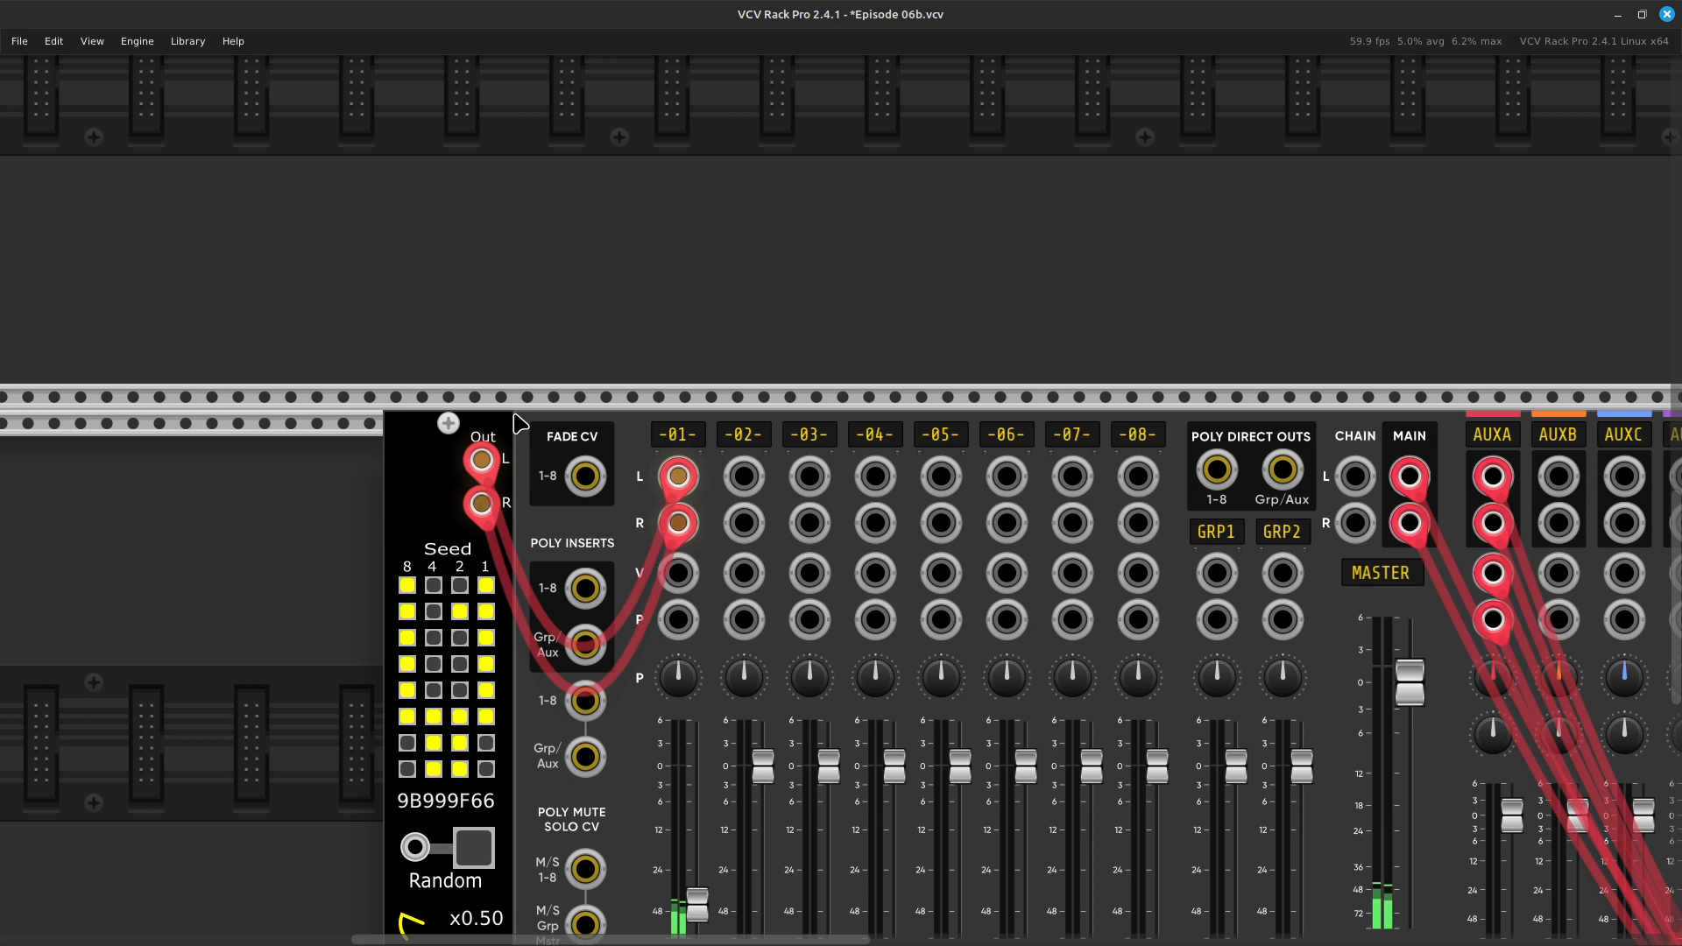
scroll(515, 413, up, 6)
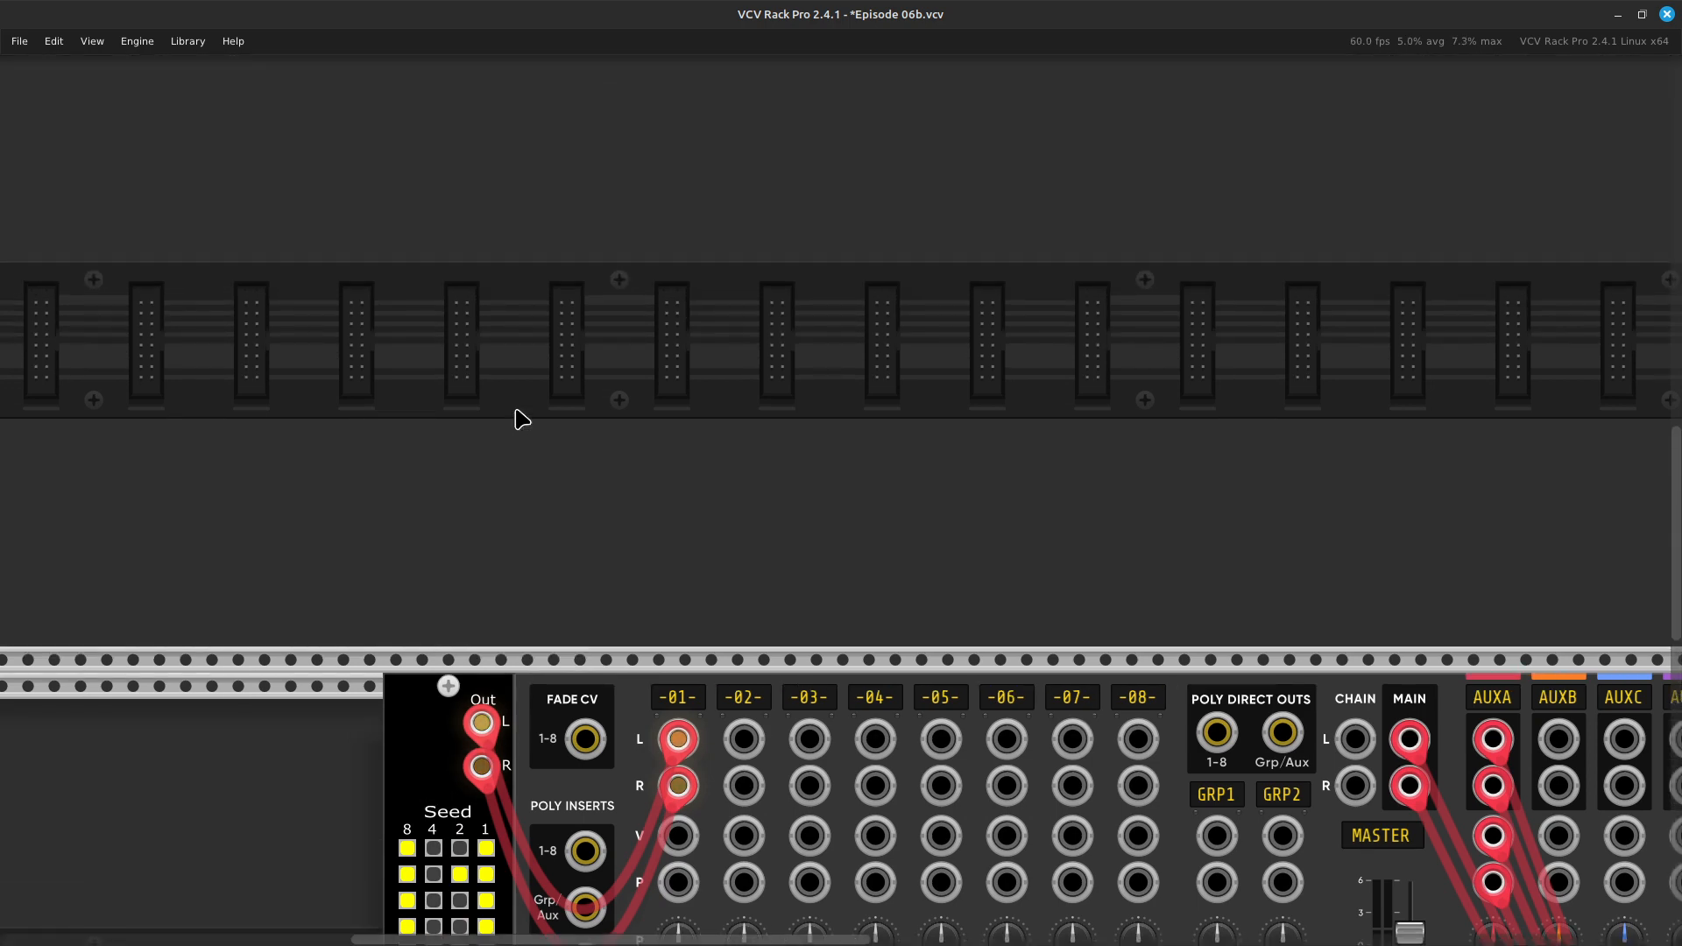
scroll(526, 397, down, 1)
scroll(535, 403, down, 8)
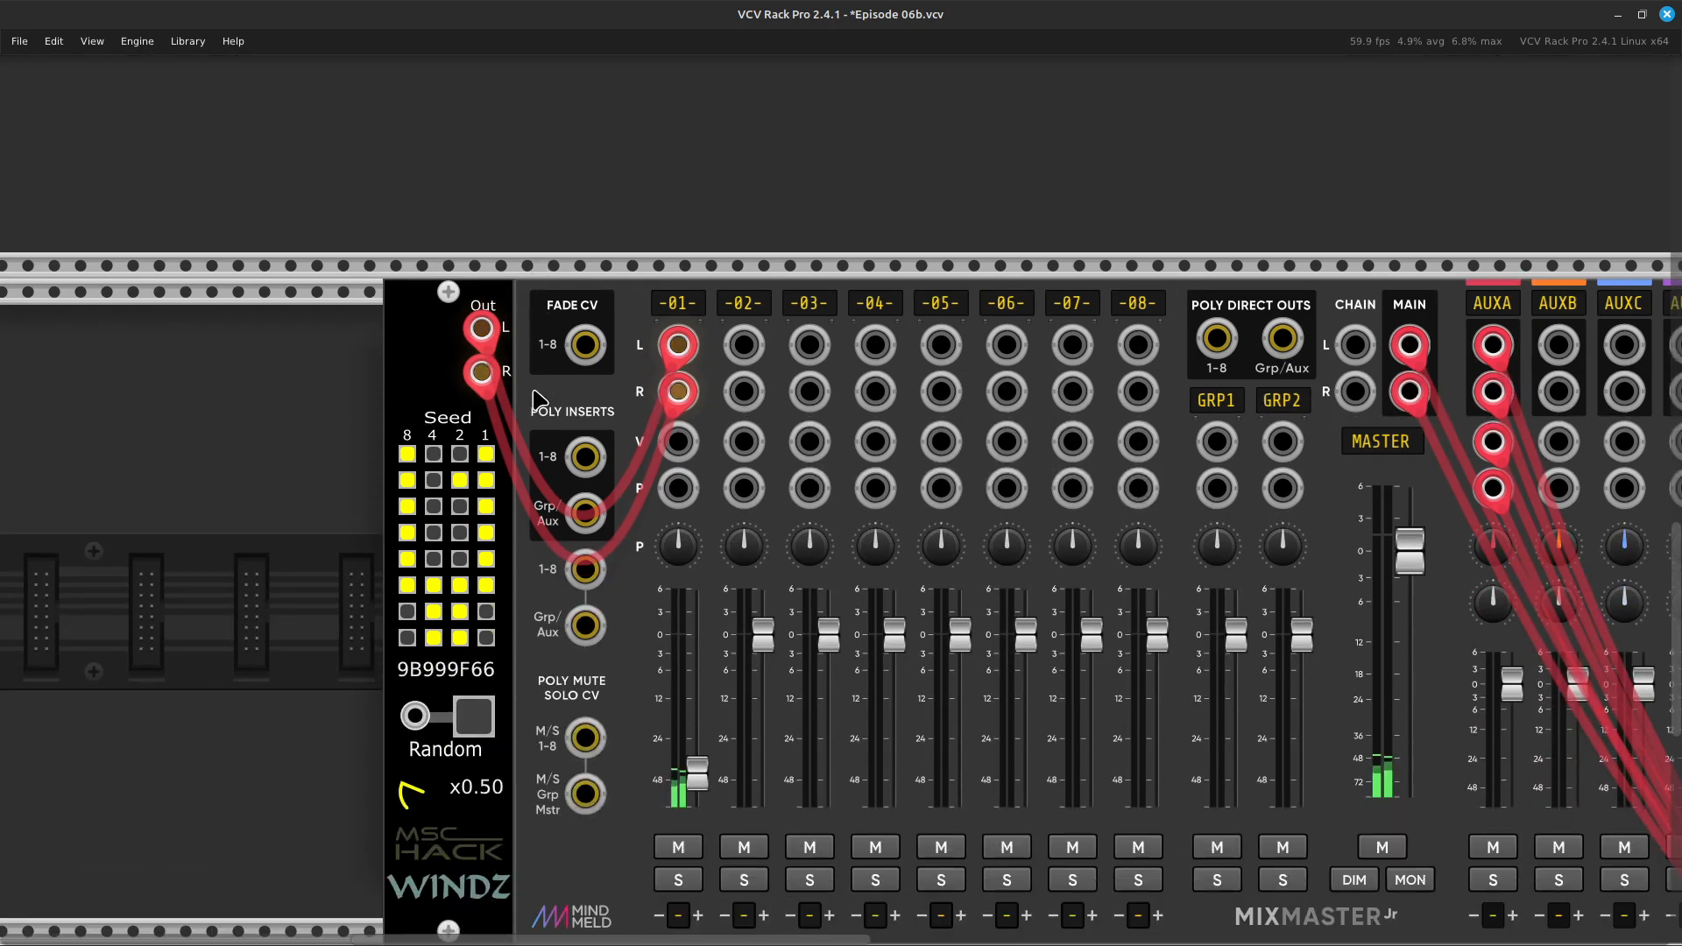
Trace the AUXA send cables from the MixMaster Jr to the Reverb inputs and the Reverb outputs back to the AUXA returns
scroll(536, 401, right, 10)
scroll(539, 400, right, 8)
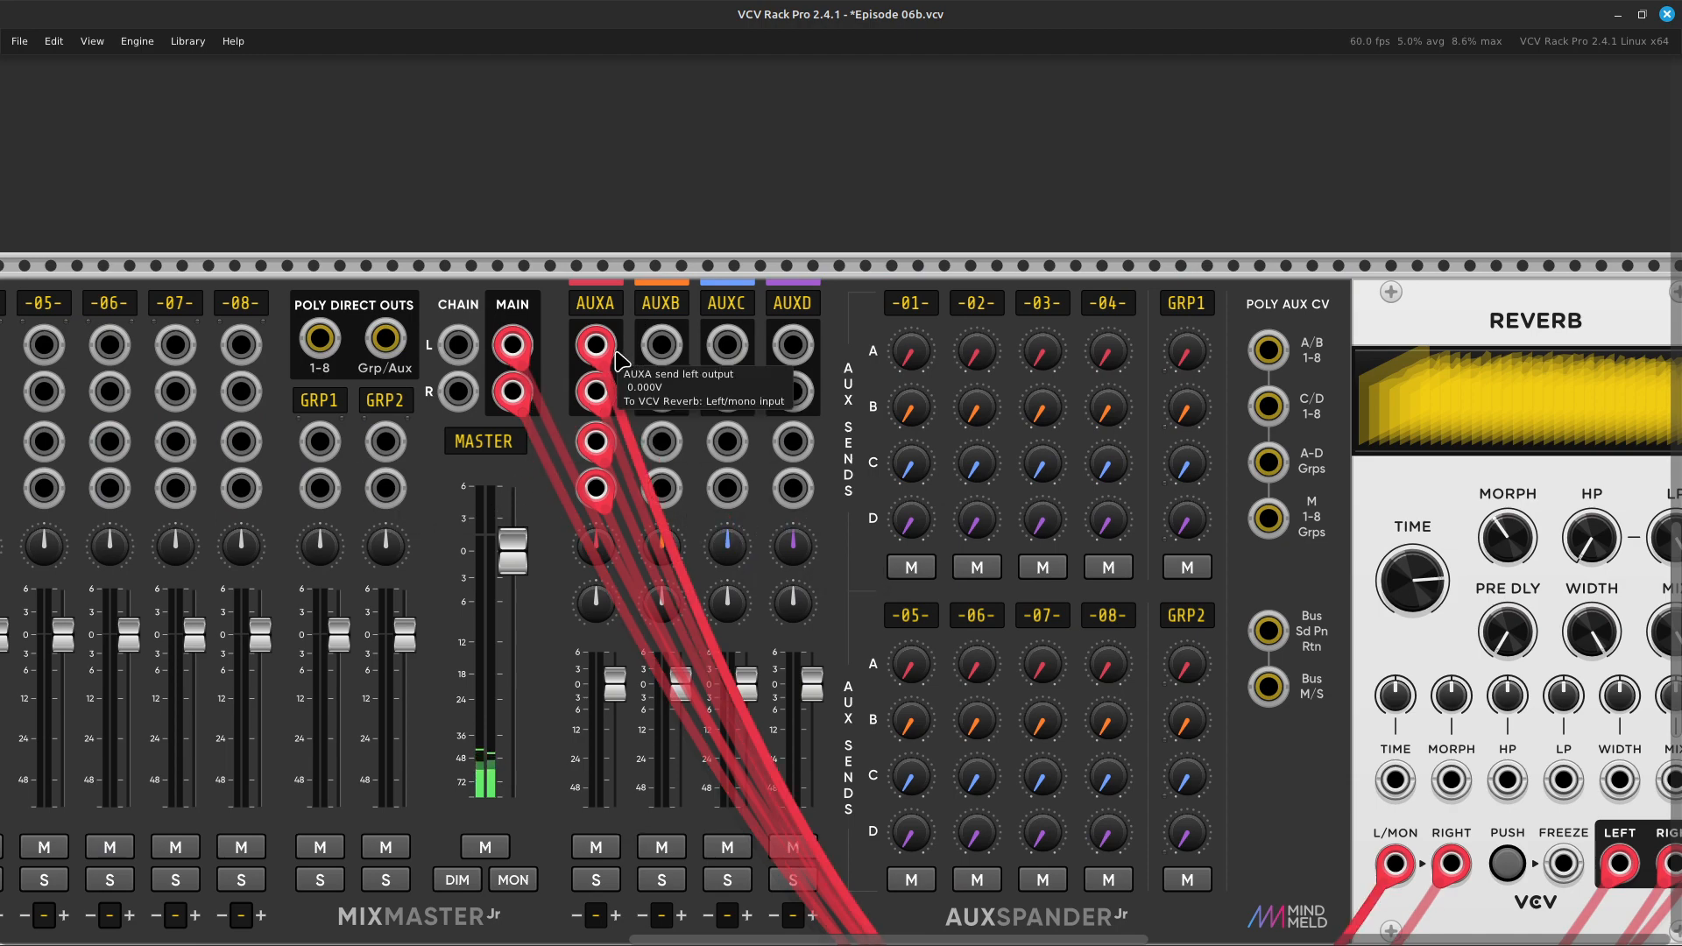
scroll(734, 609, down, 3)
scroll(872, 728, right, 10)
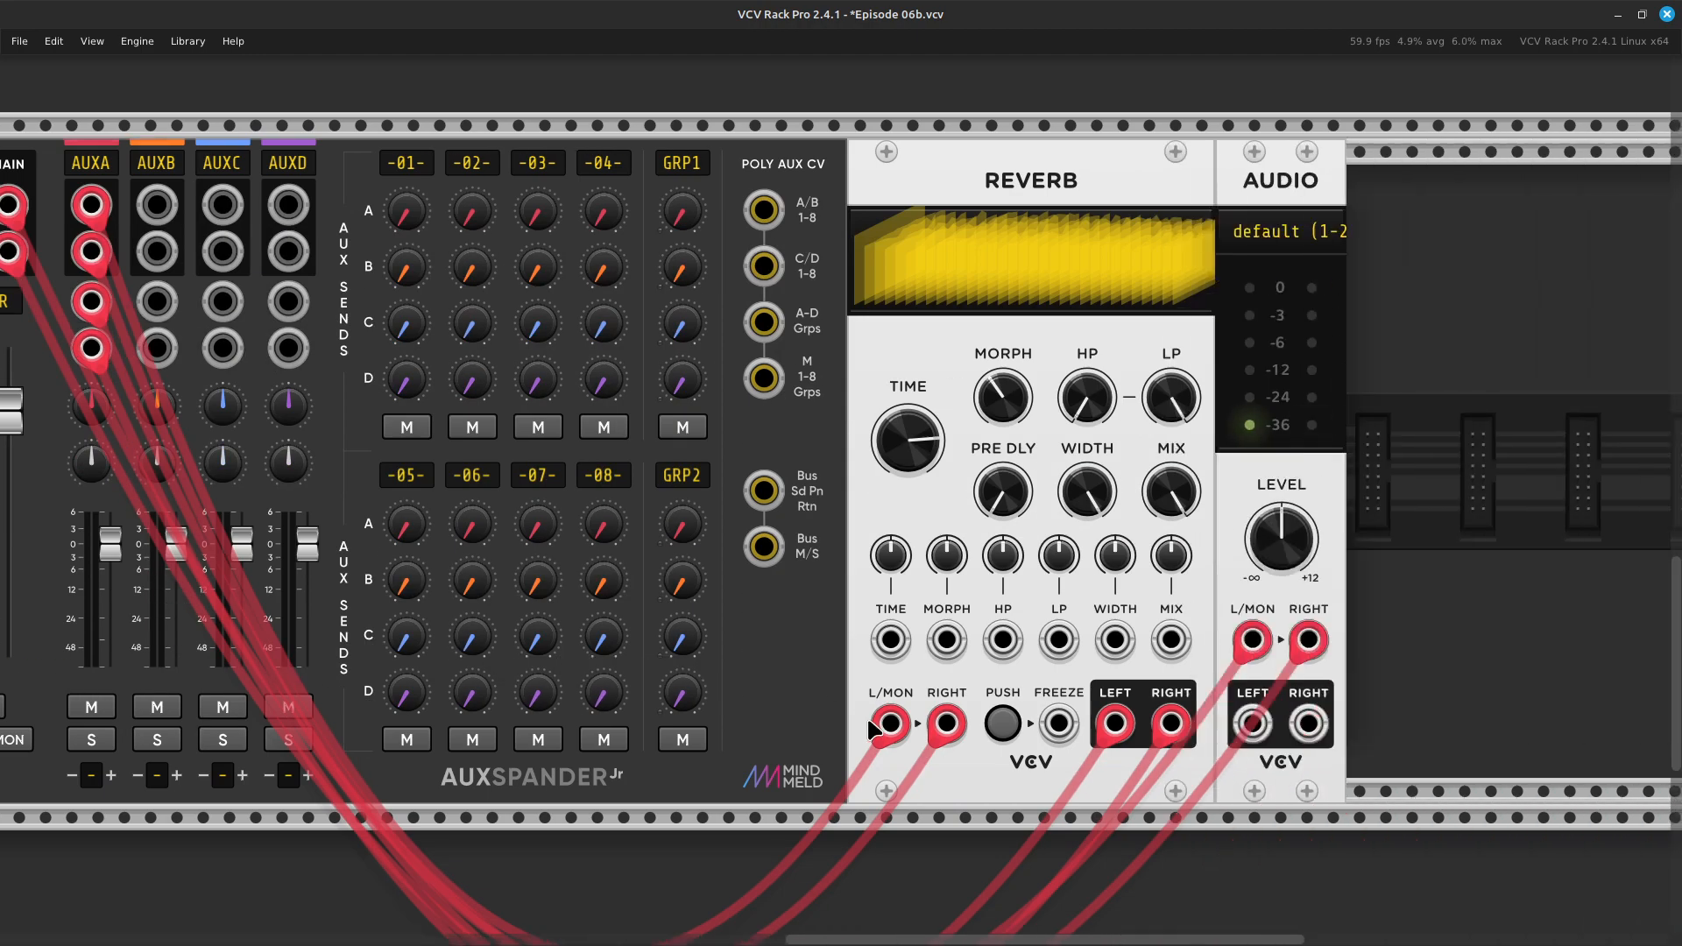
scroll(877, 729, down, 3)
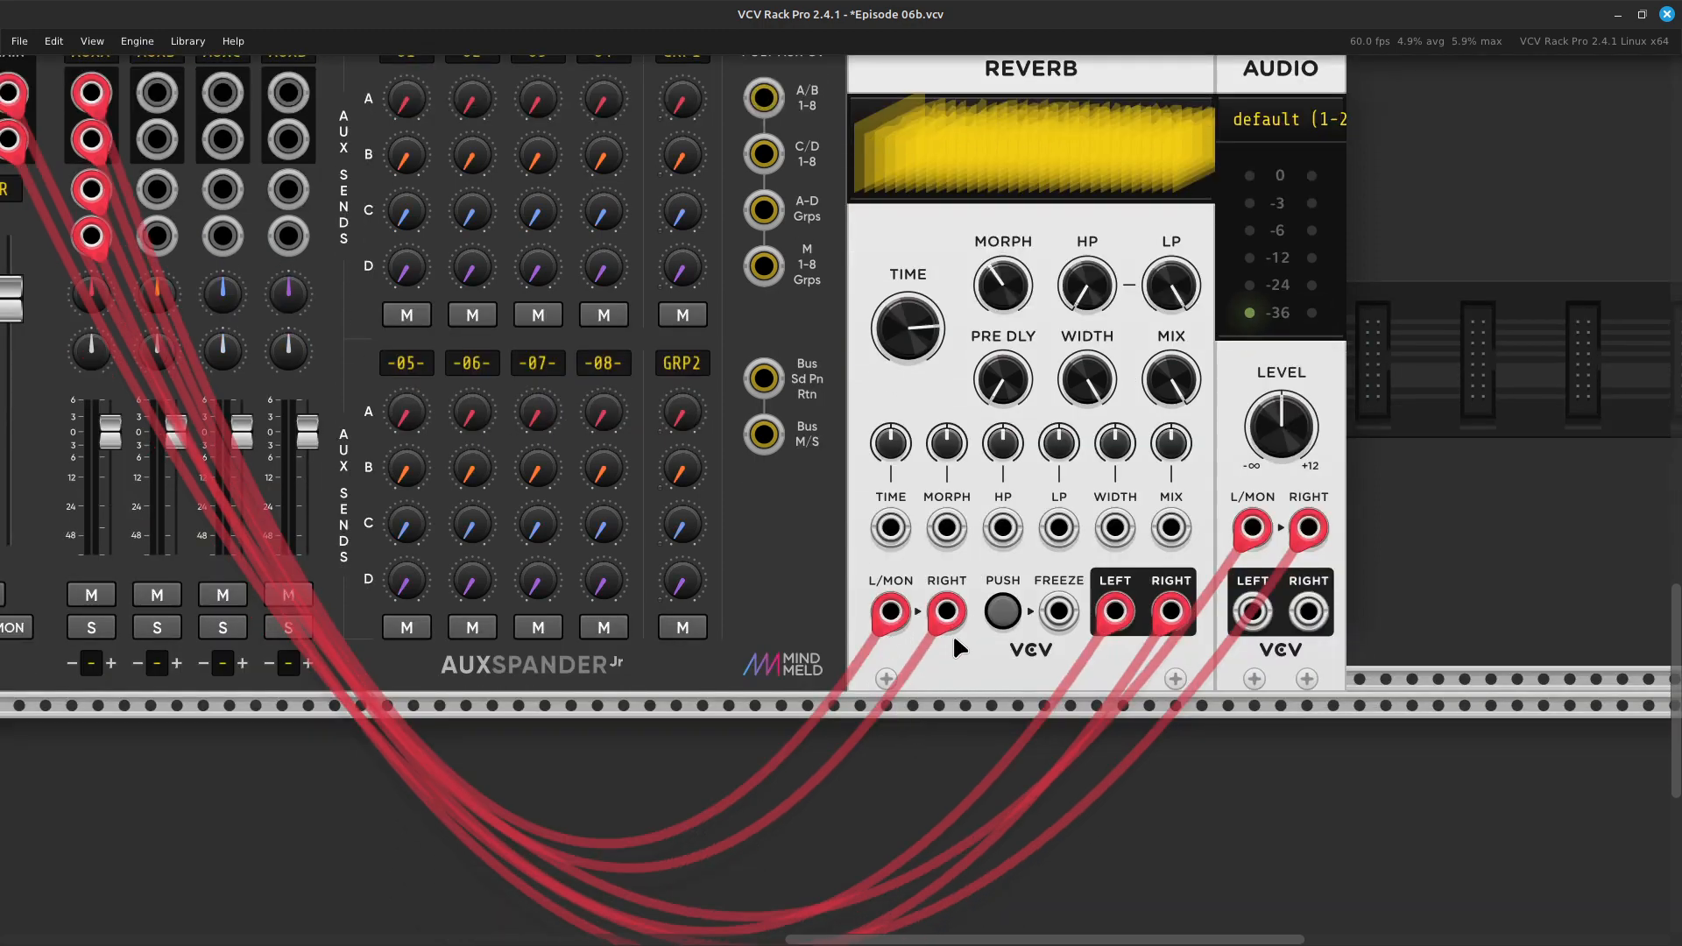
scroll(1113, 639, left, 9)
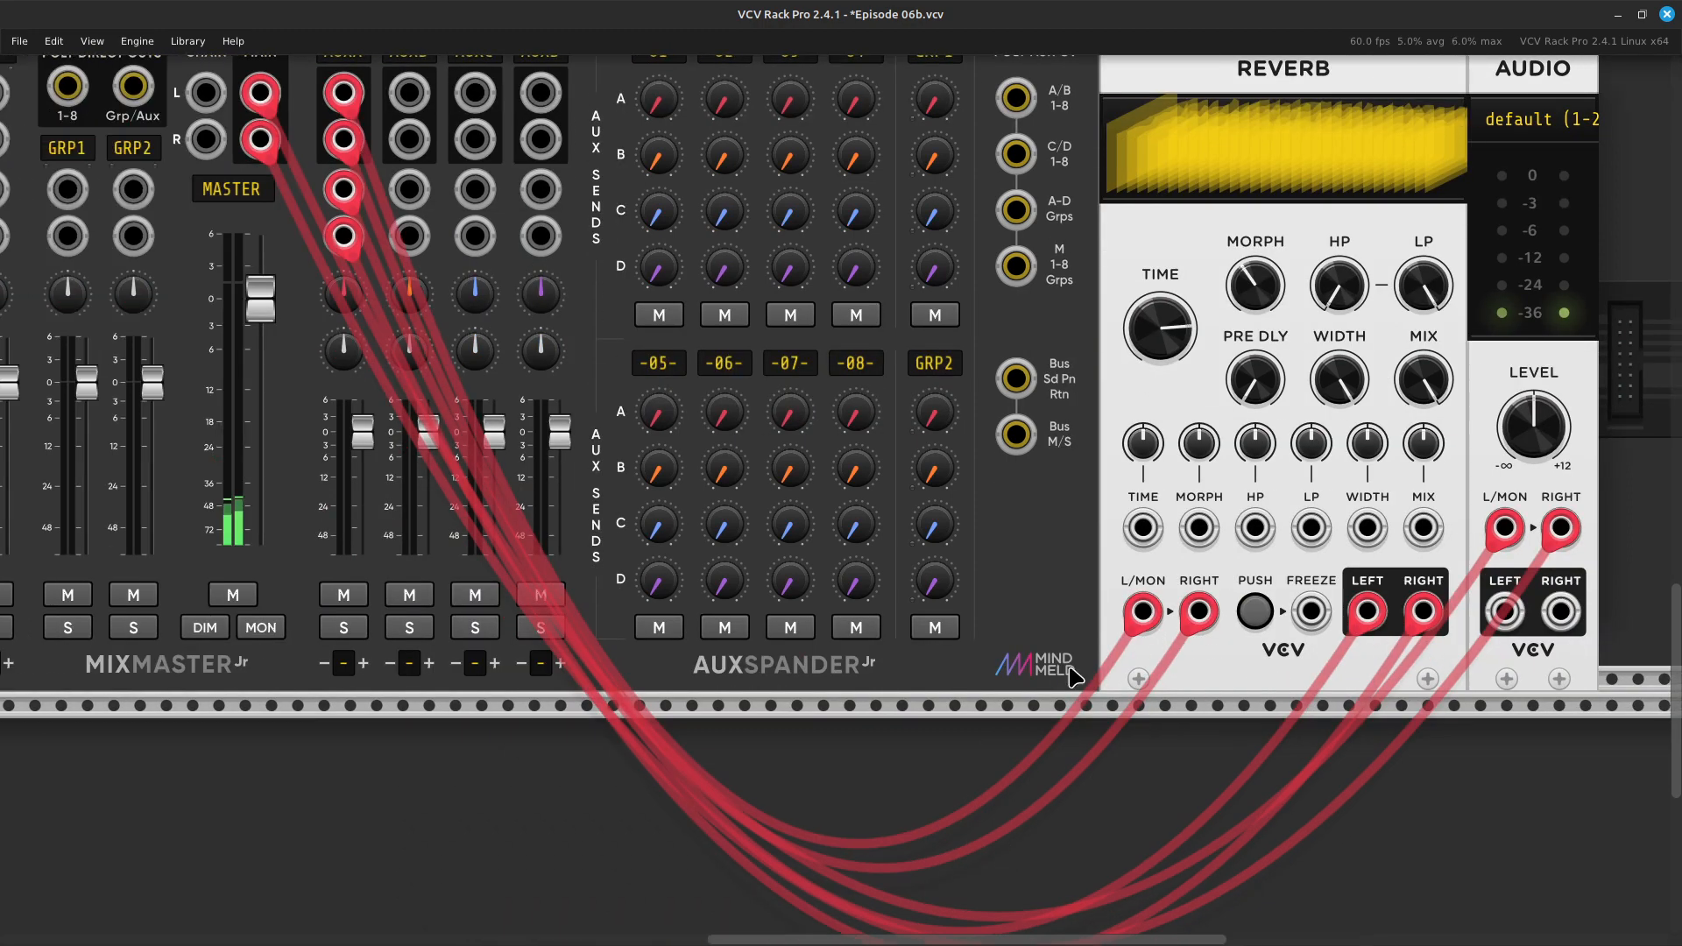
scroll(701, 613, up, 8)
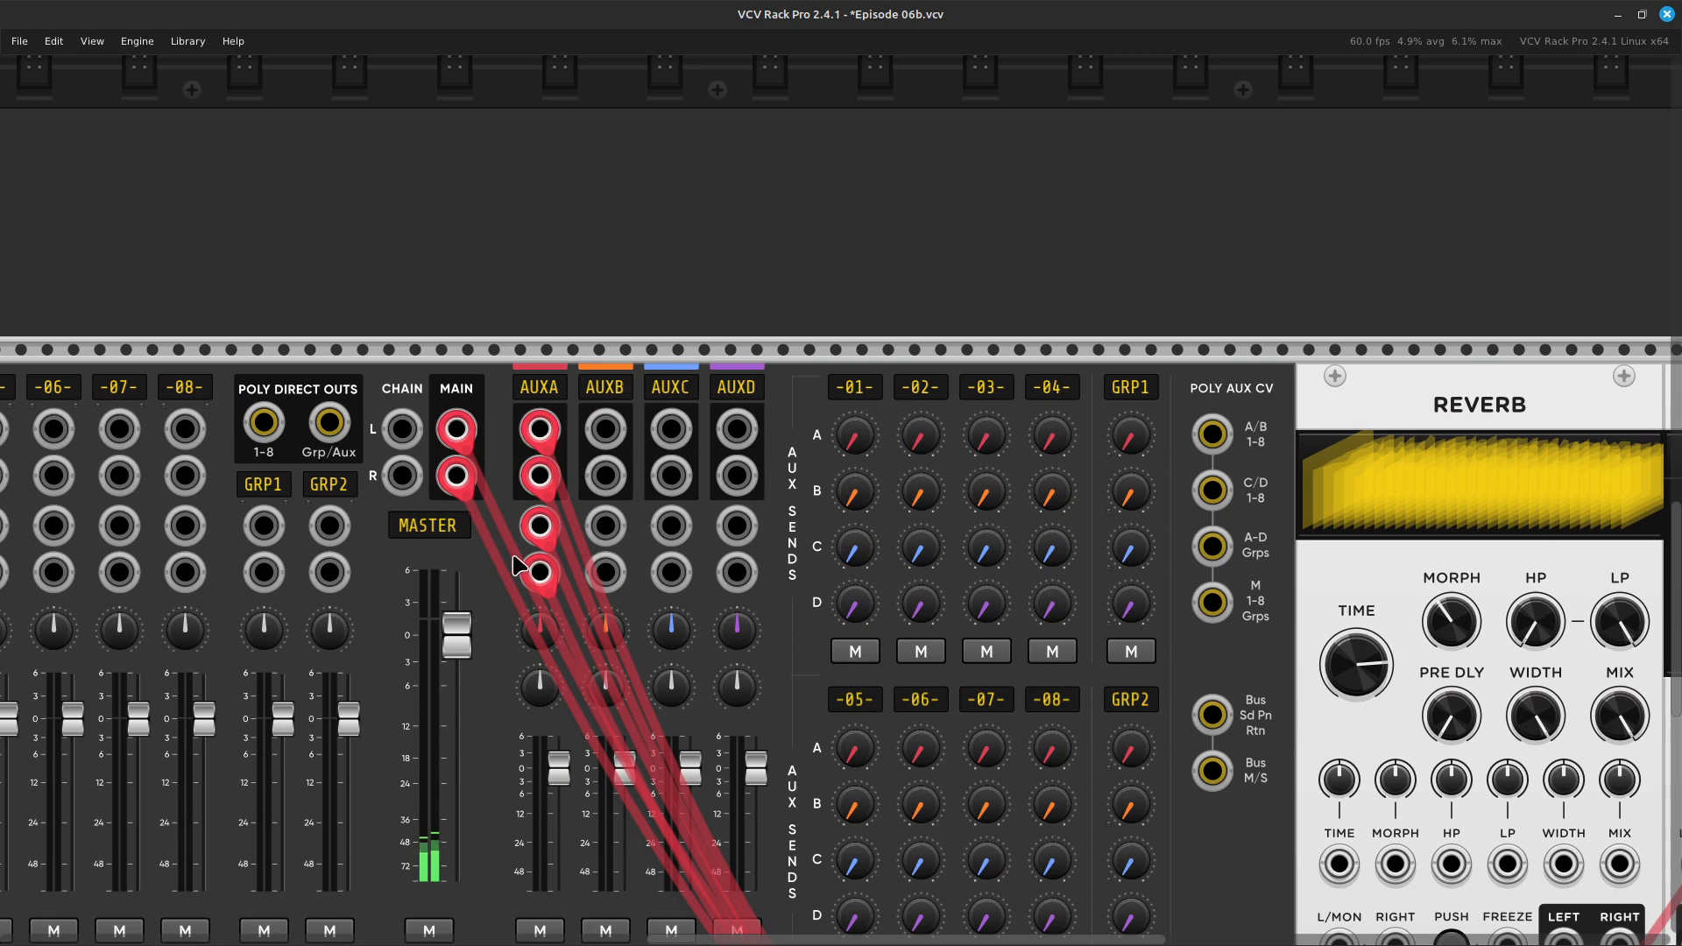
mouse_move(532, 575)
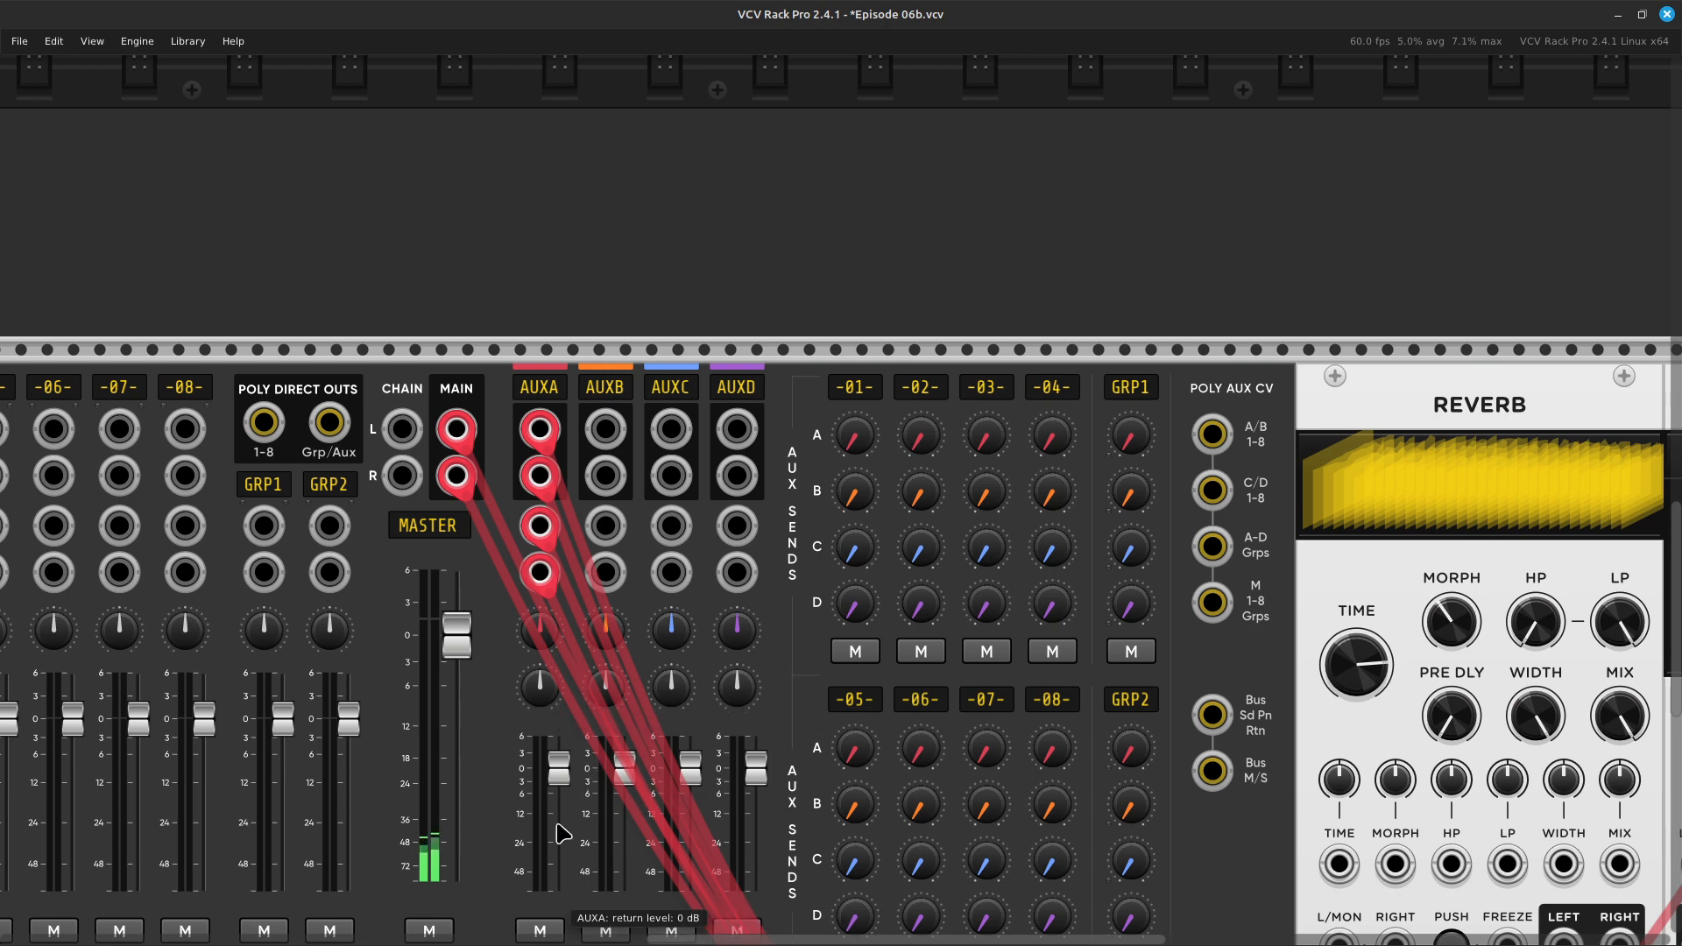
Raise channel 1's AUXA send on the AuxSpander Jr to about three-quarters of its range
shift+click(489, 835)
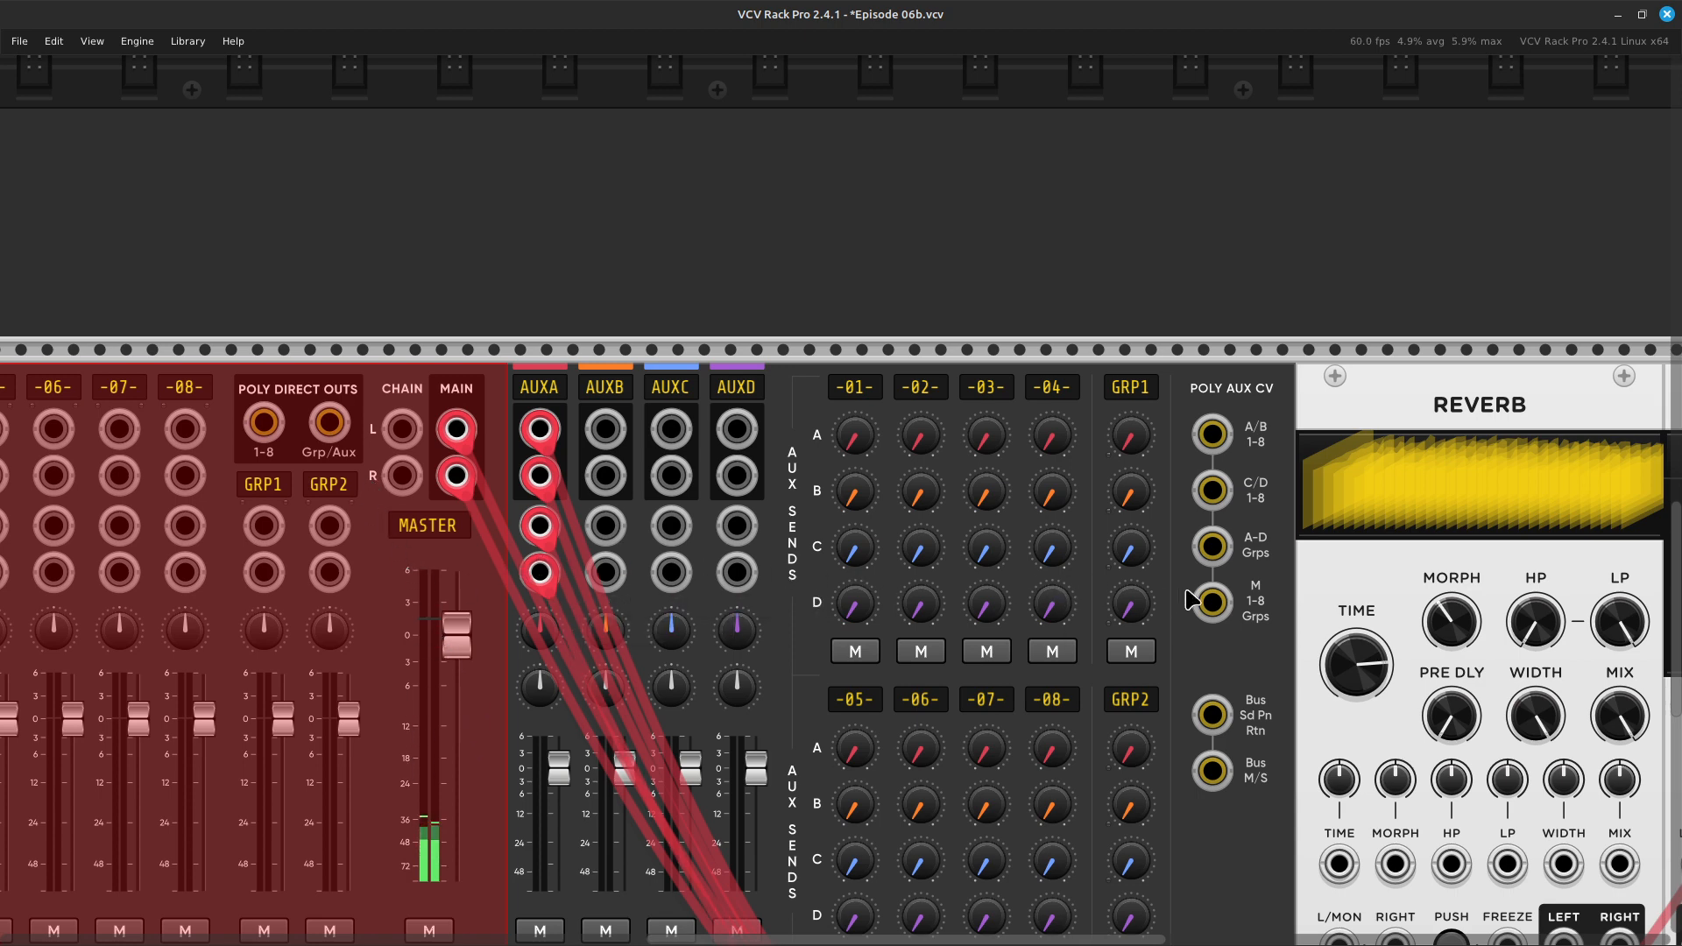
click(640, 301)
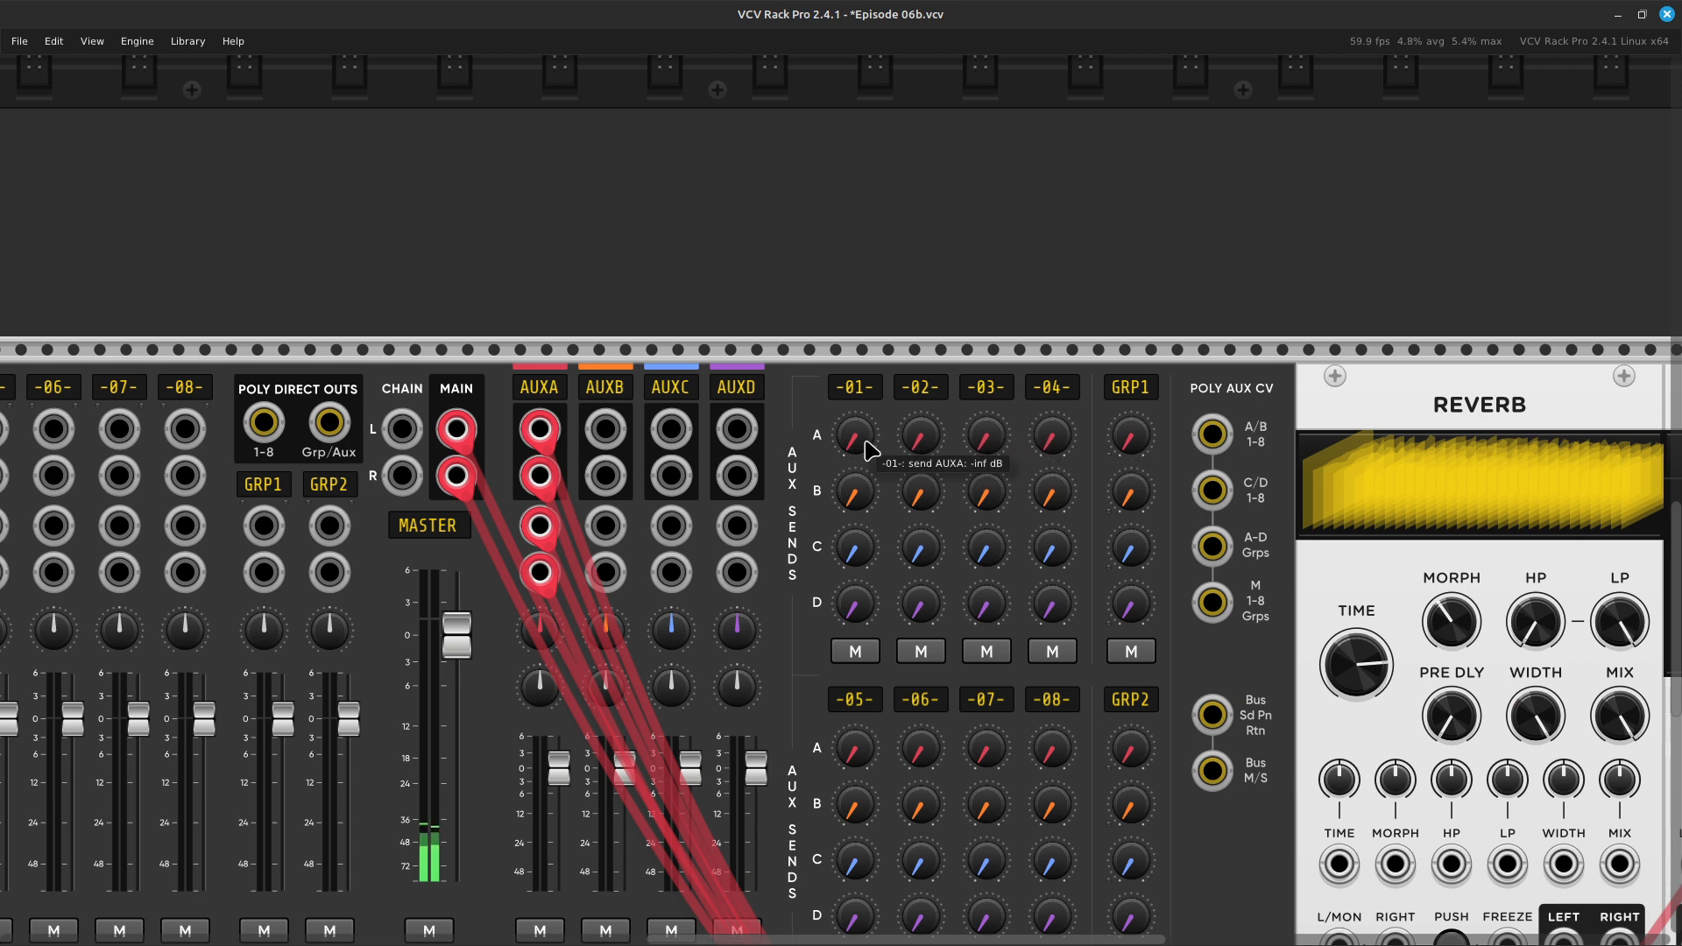
drag(854, 436, 854, 433)
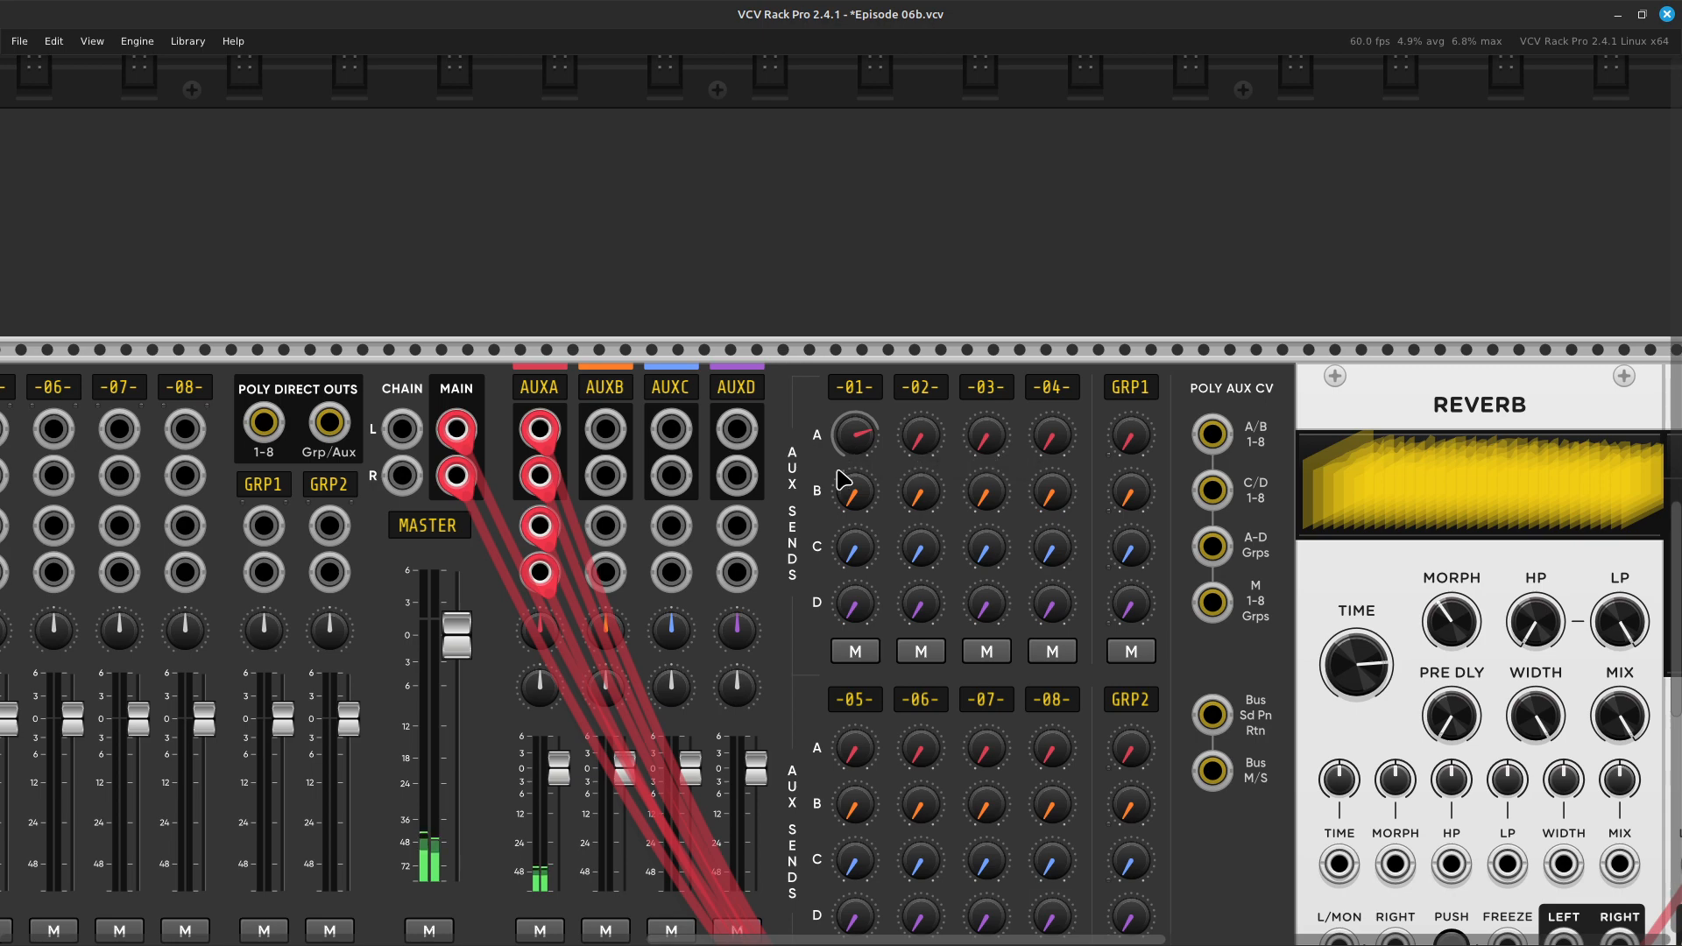
Examine the AUXA and master level meters, the Reverb and Audio modules, and channel 1 with the Windz source
scroll(837, 701, down, 3)
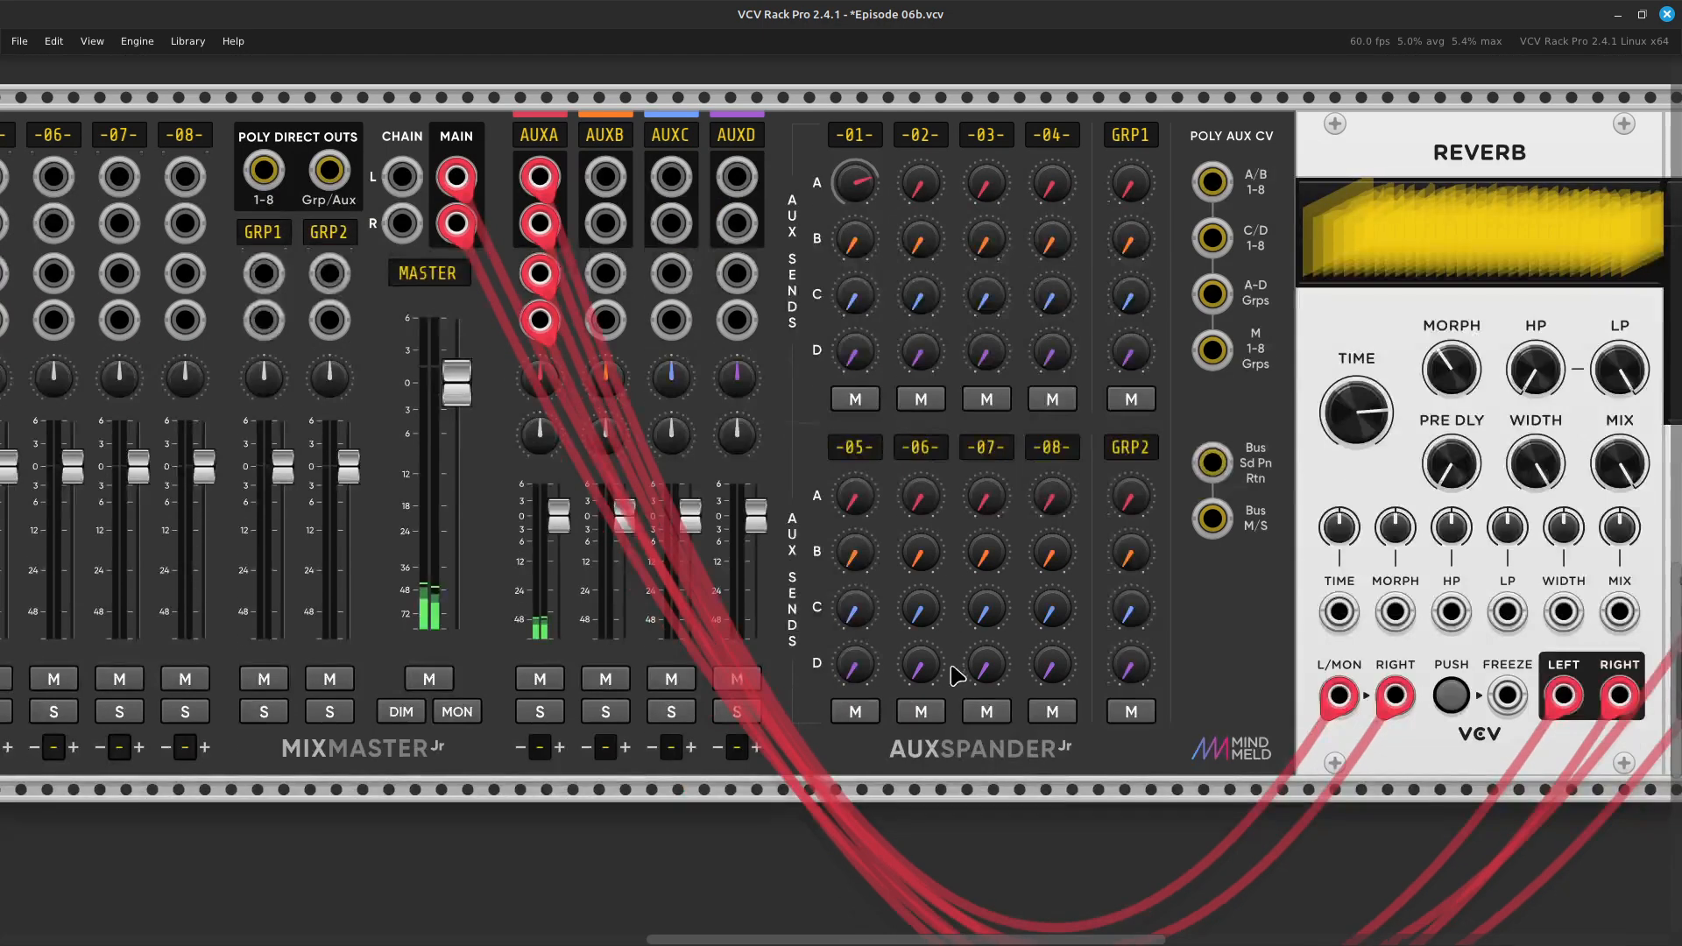
scroll(1052, 673, up, 2)
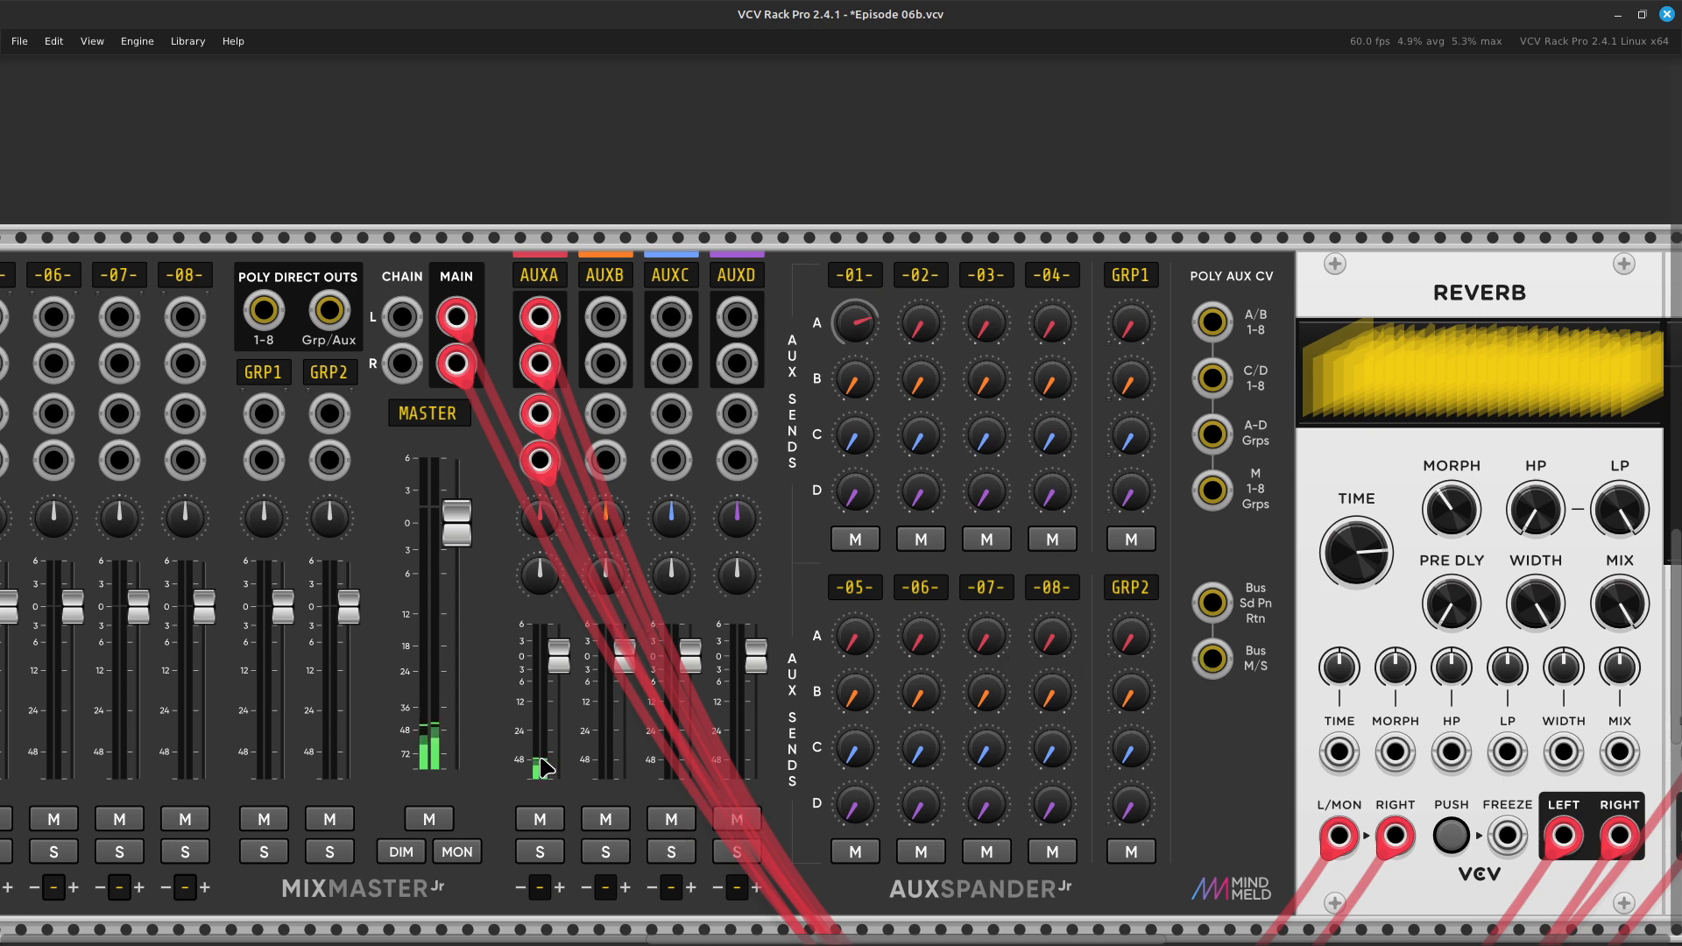
scroll(547, 768, right, 5)
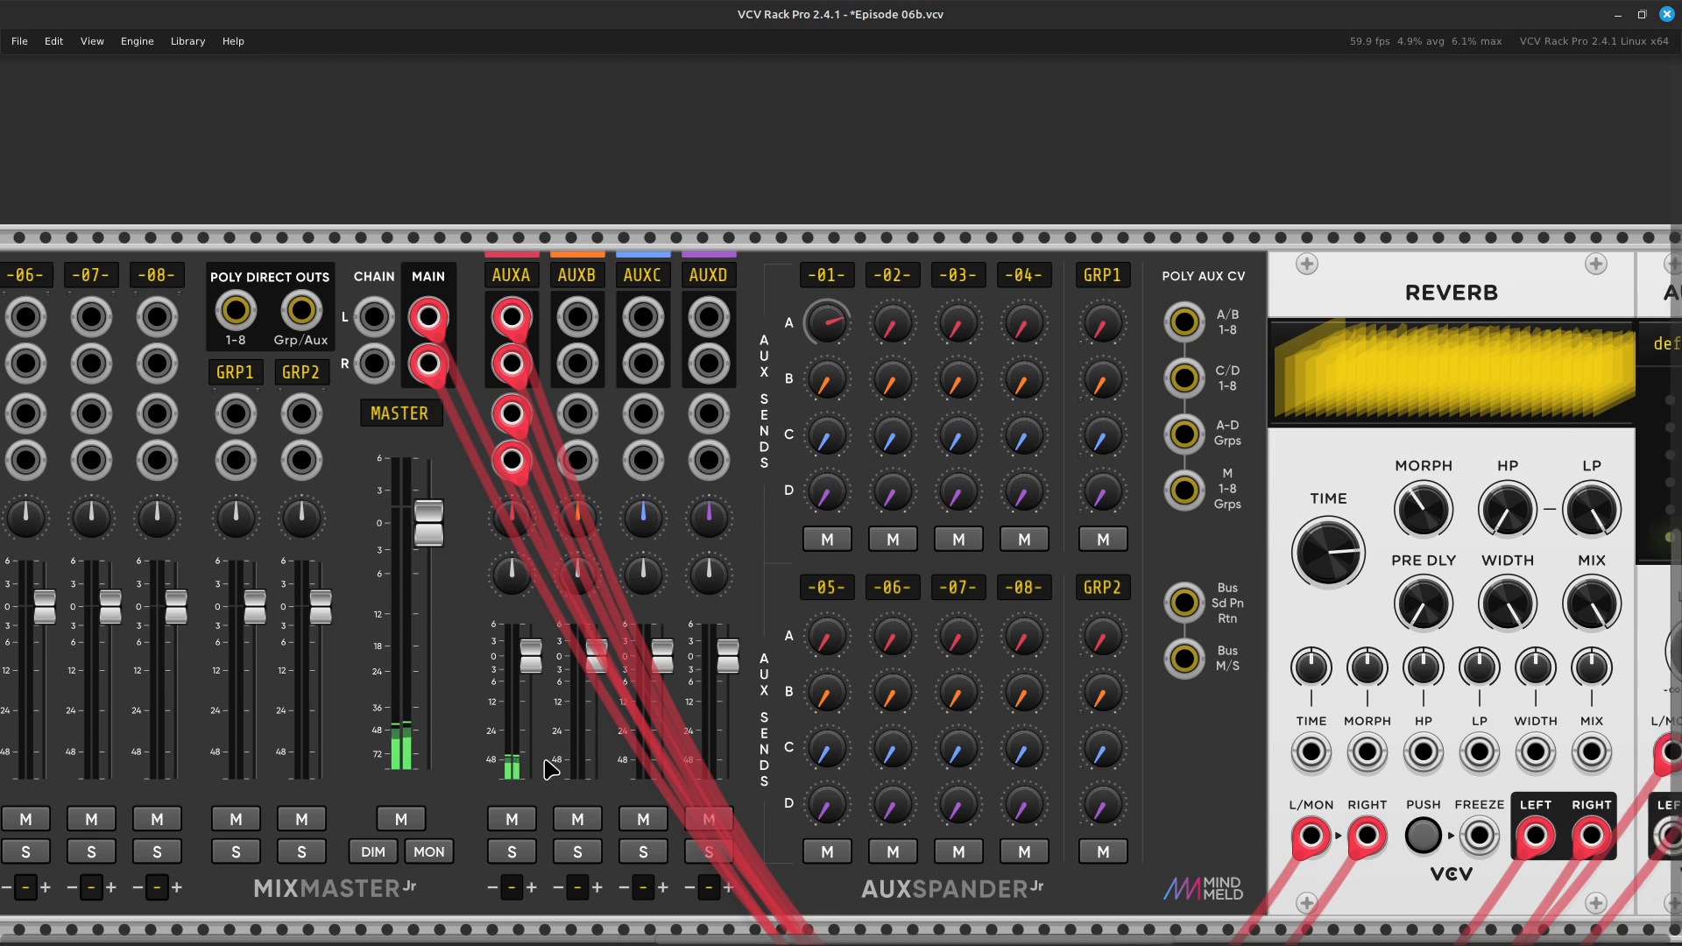
scroll(551, 773, right, 1)
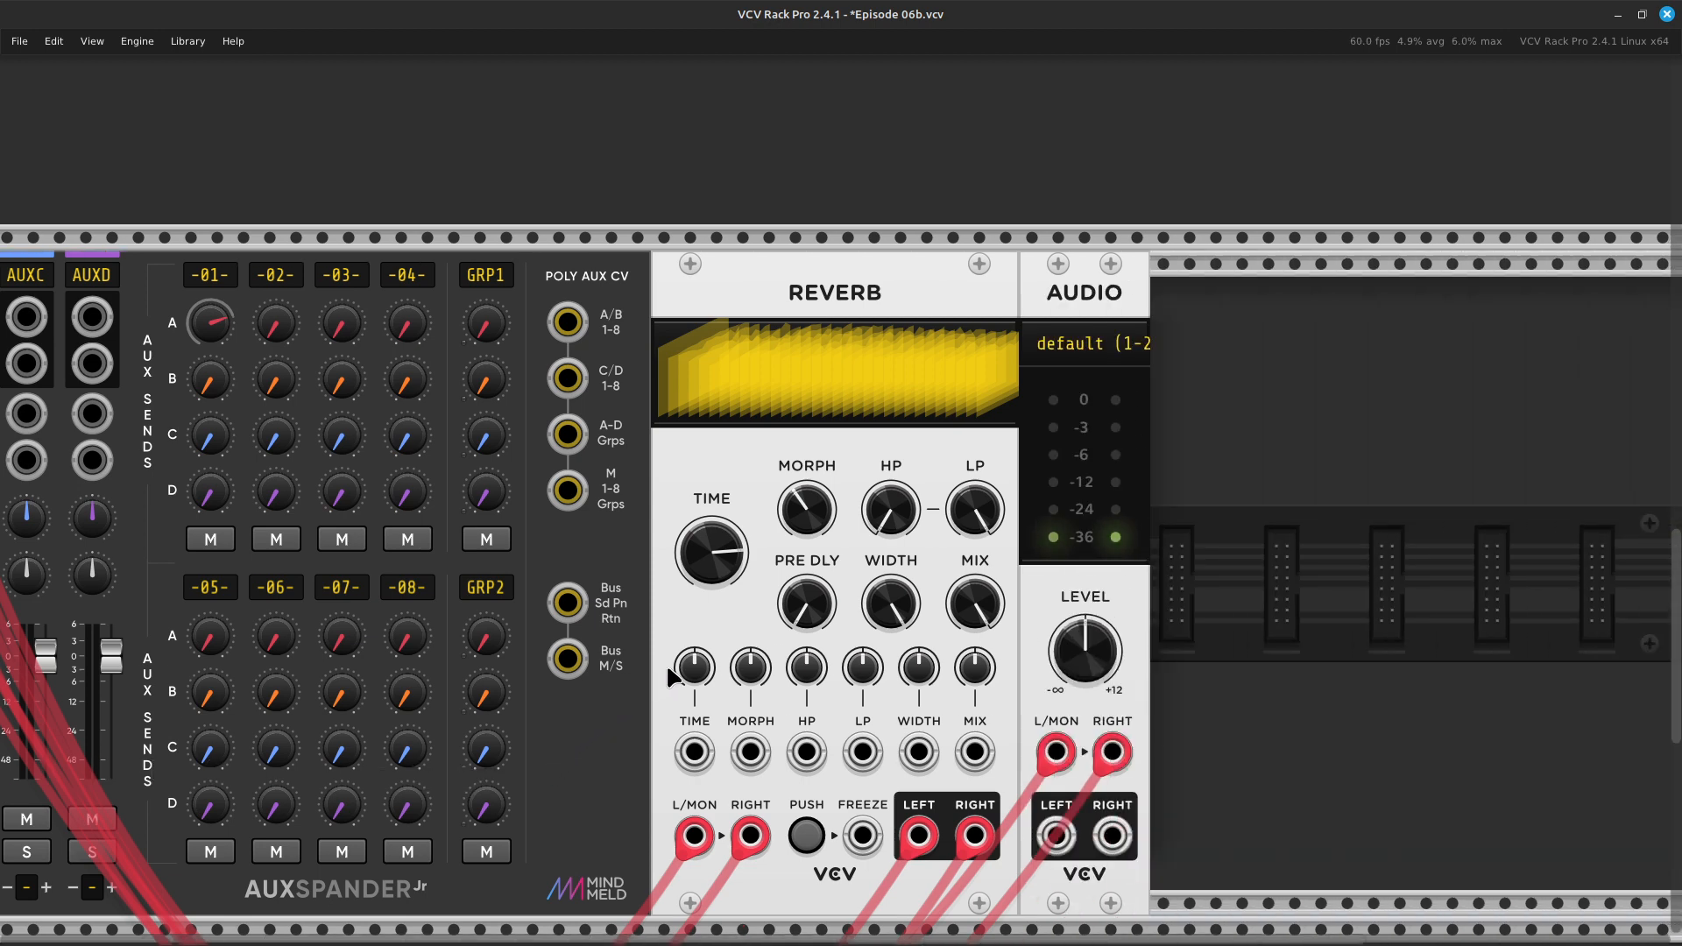
scroll(666, 664, left, 6)
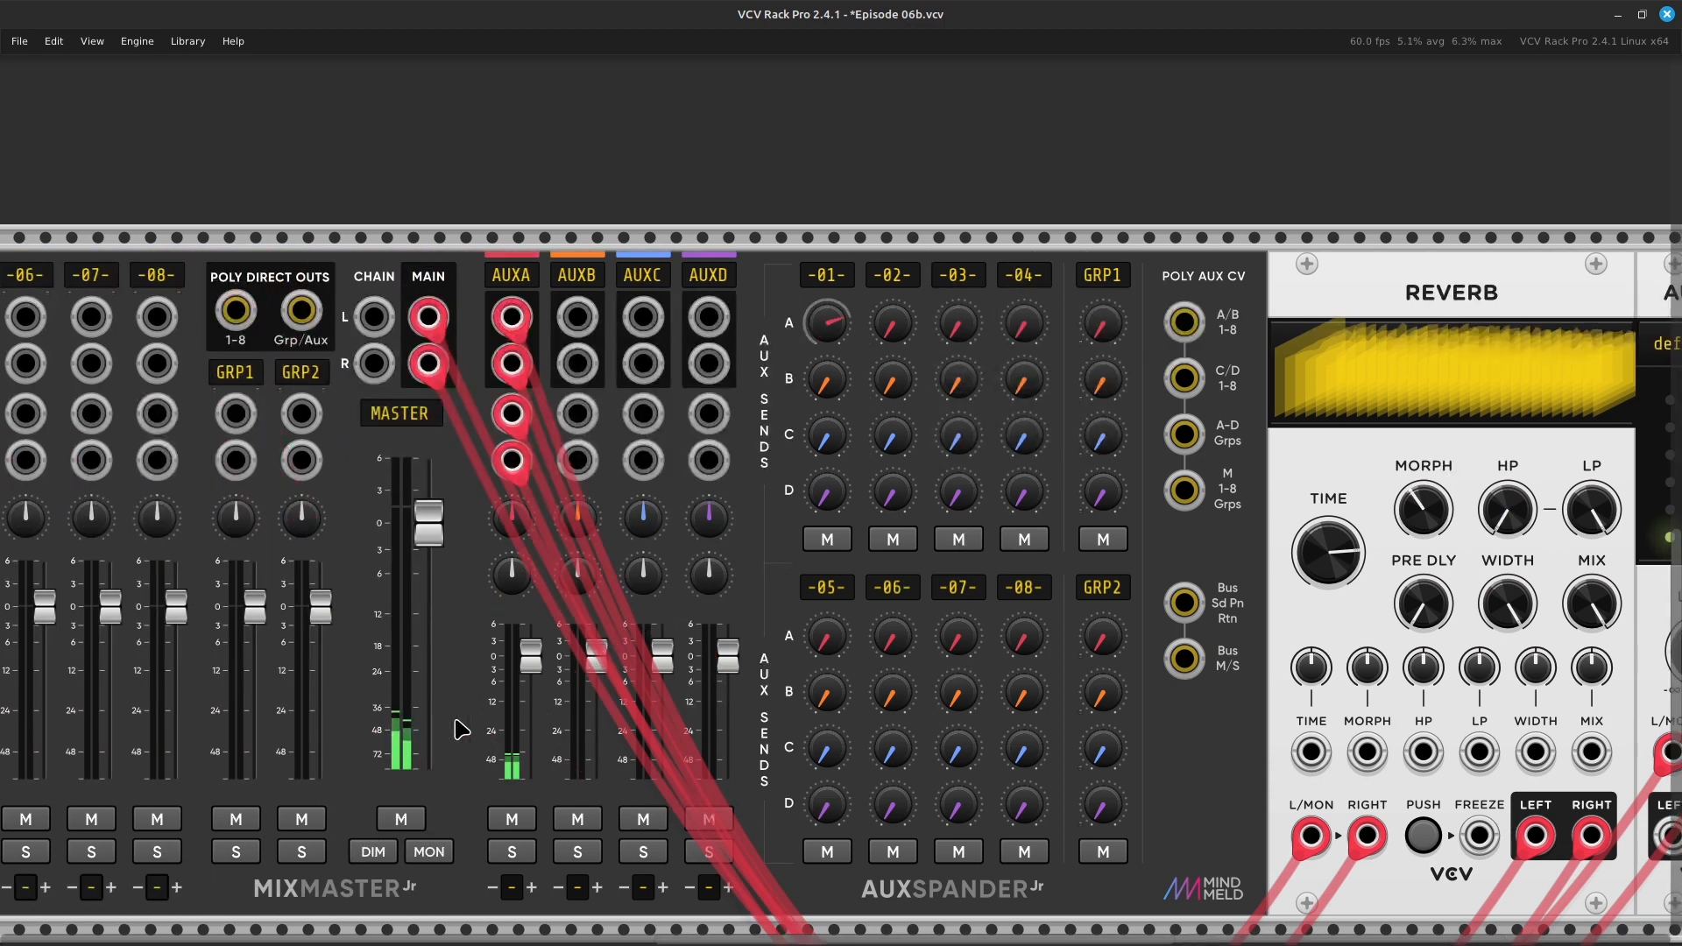
scroll(458, 728, left, 2)
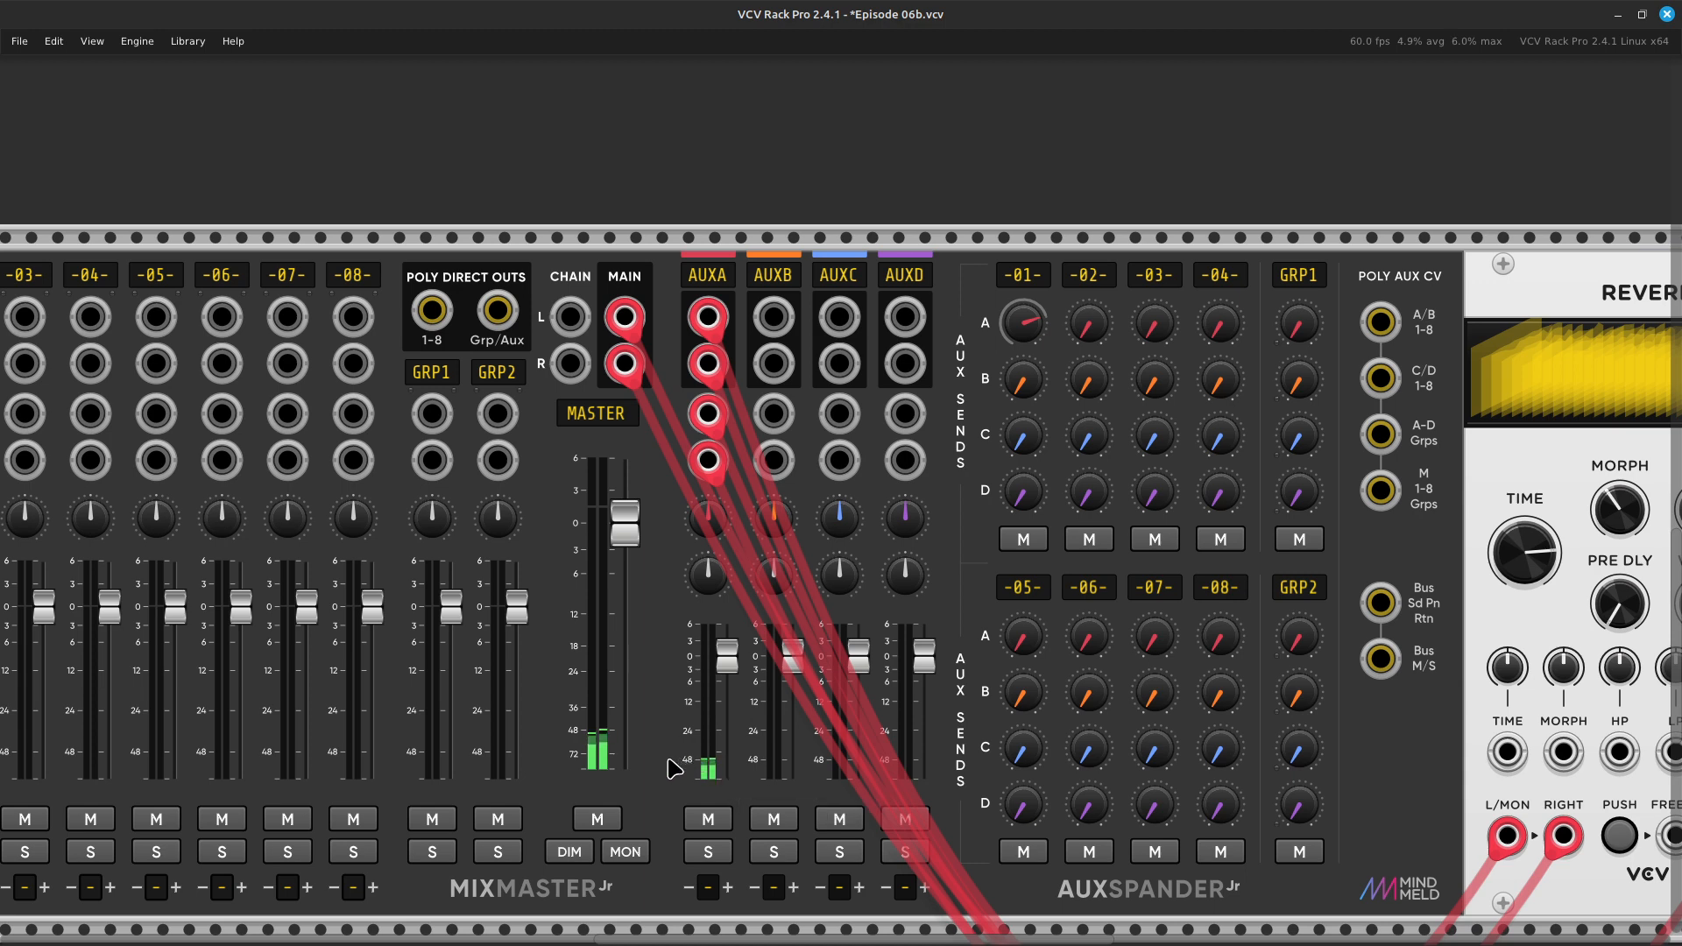
scroll(676, 769, left, 10)
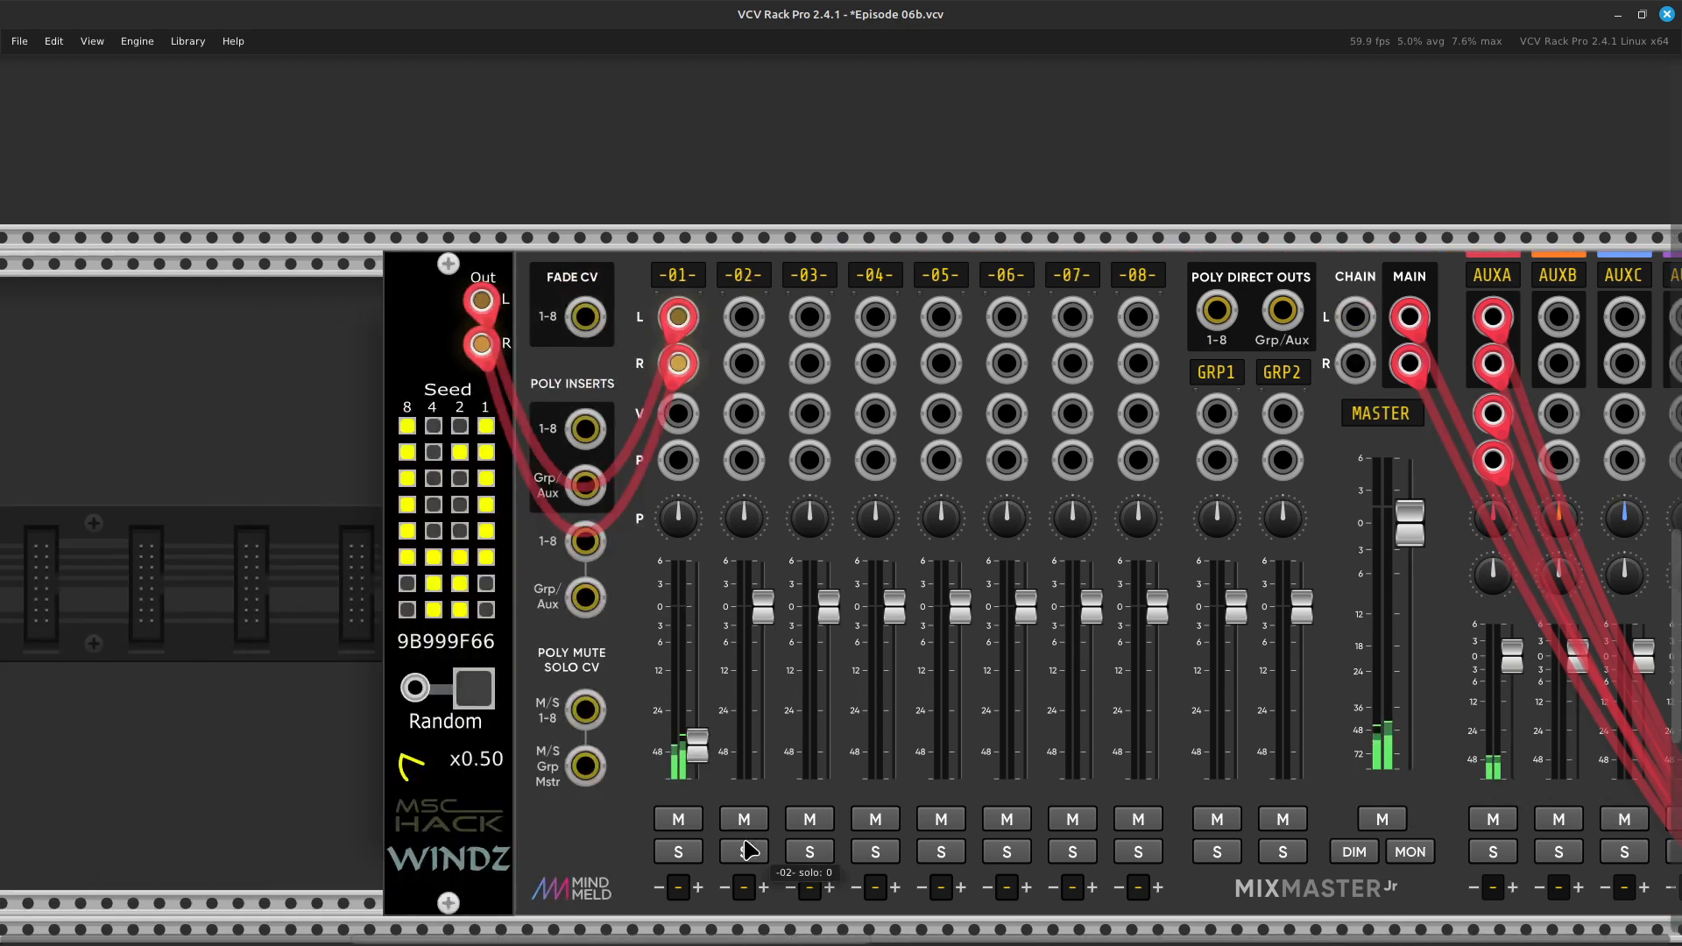
Adjust channel 1's level fader on the MixMaster Jr to about -39 dB, checking it against the AUXA return path
drag(711, 771, 711, 762)
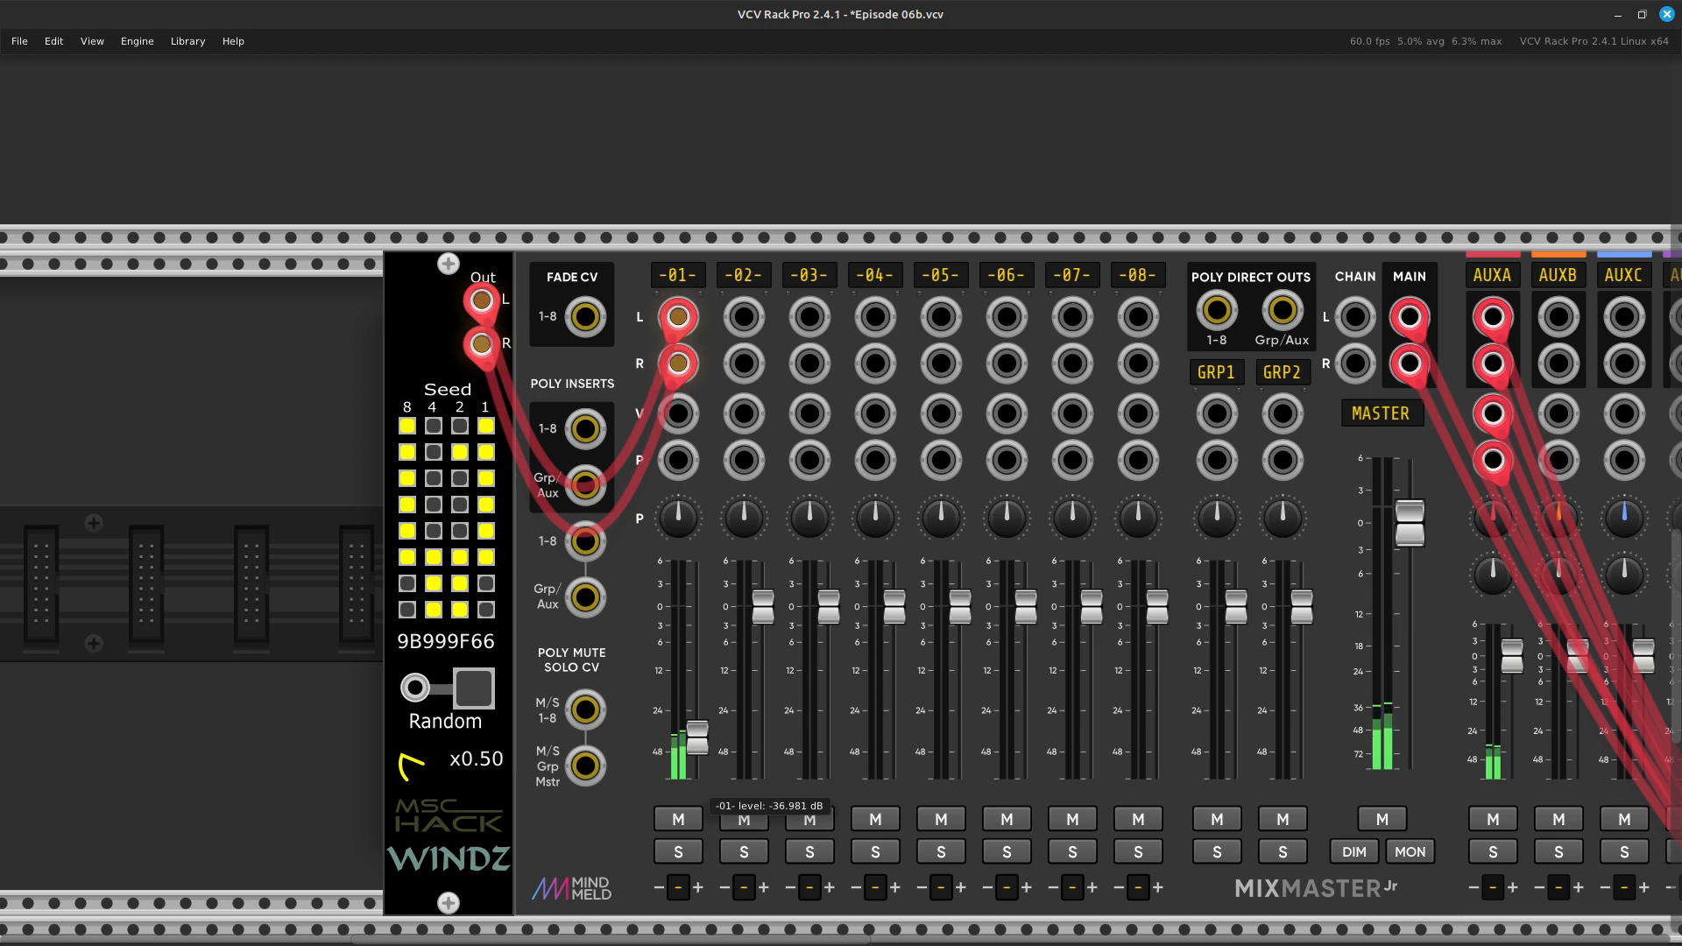
drag(701, 752, 701, 753)
scroll(681, 784, right, 5)
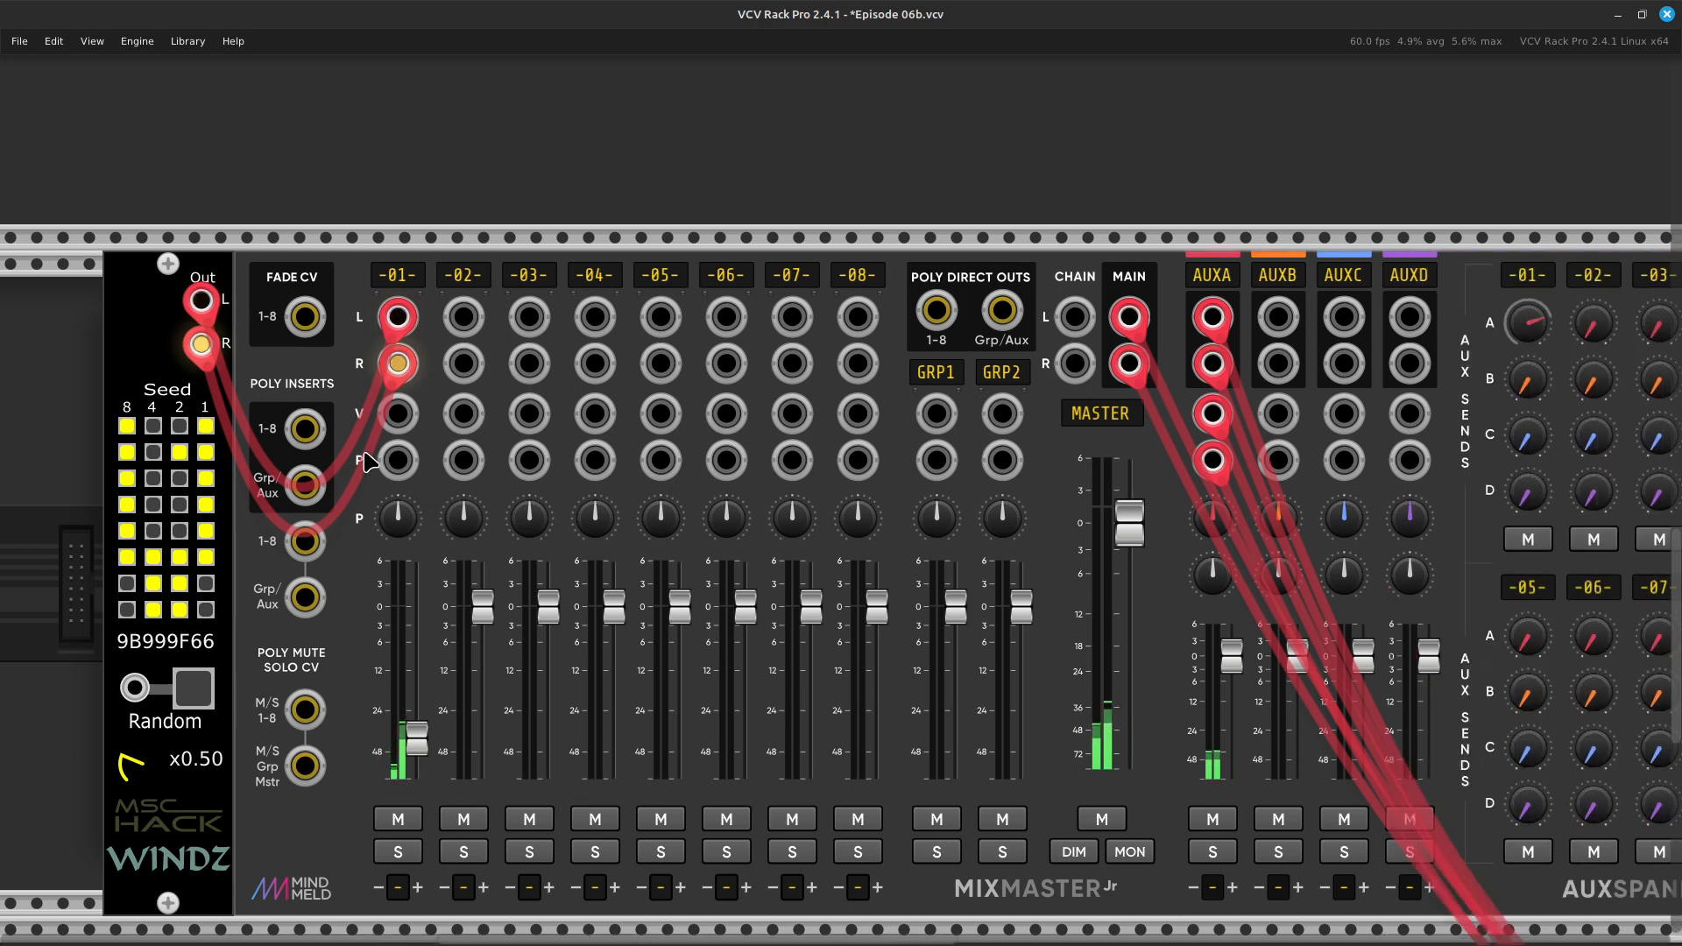
scroll(453, 429, right, 10)
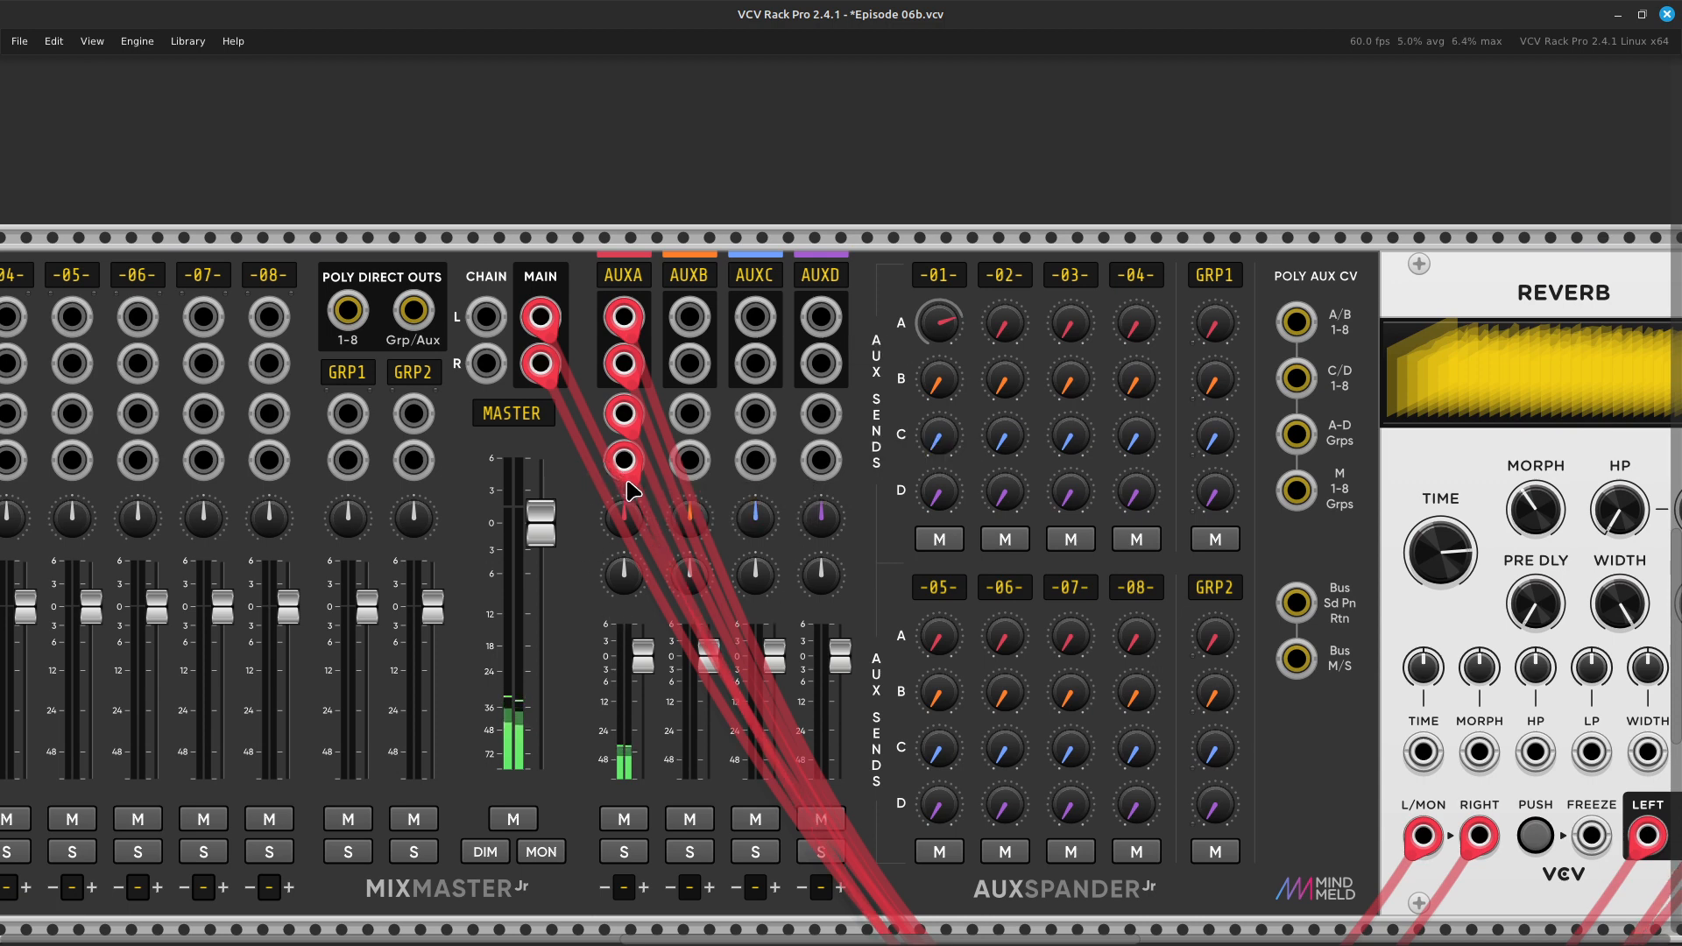
scroll(630, 488, left, 9)
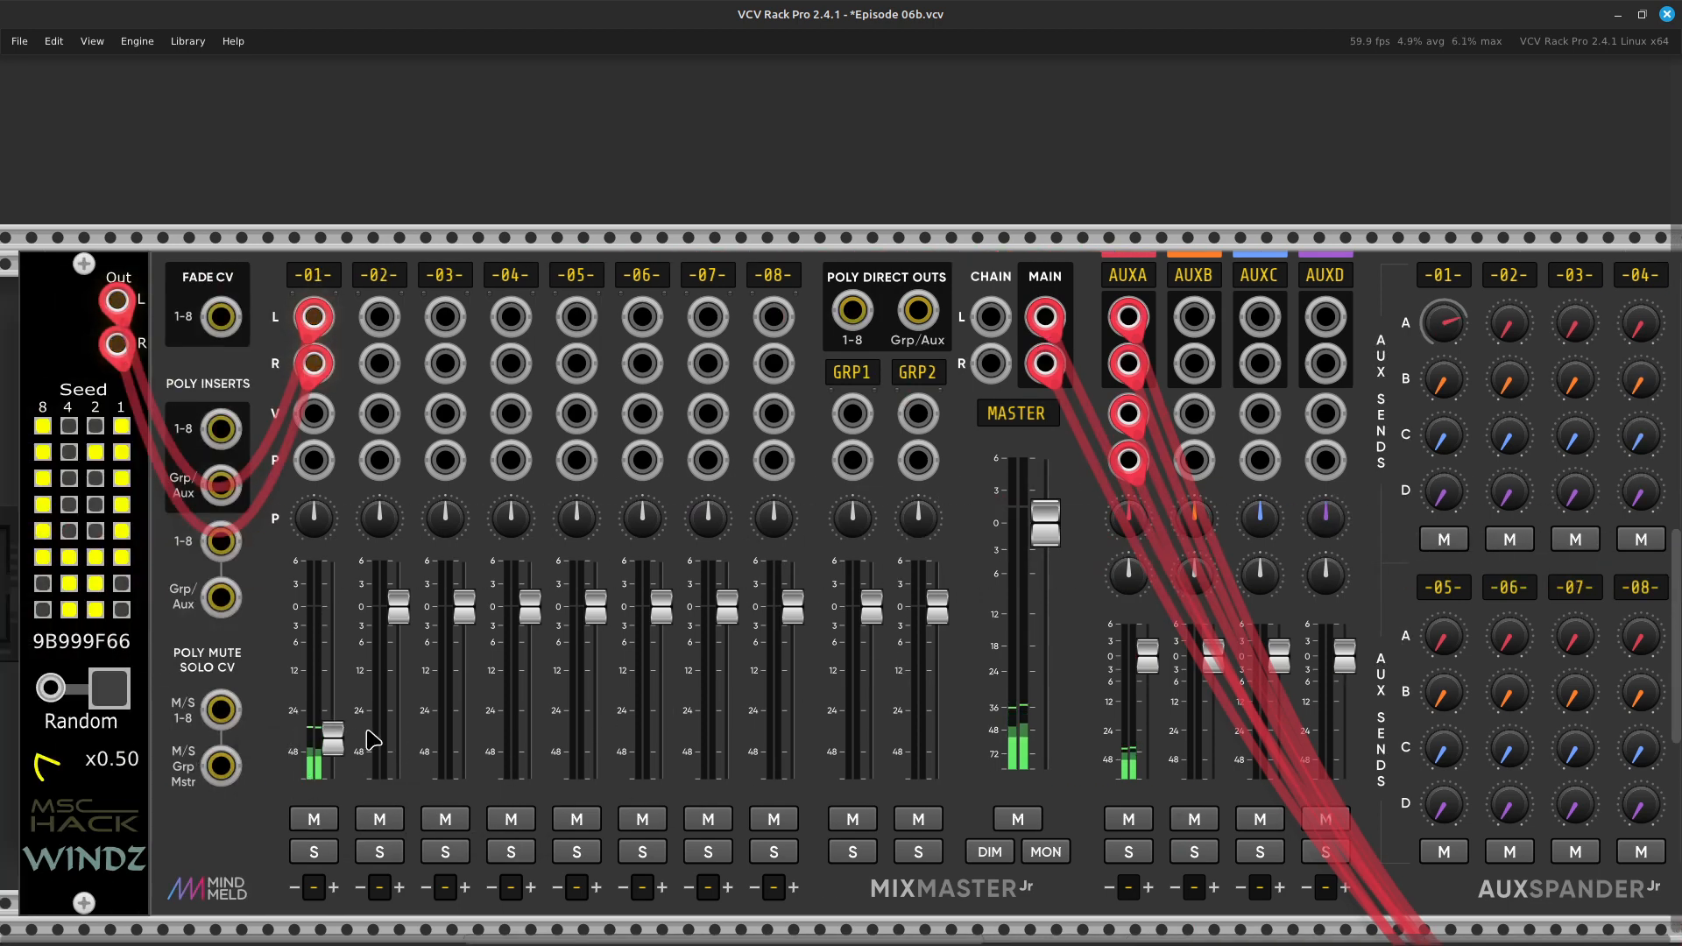
mouse_move(344, 731)
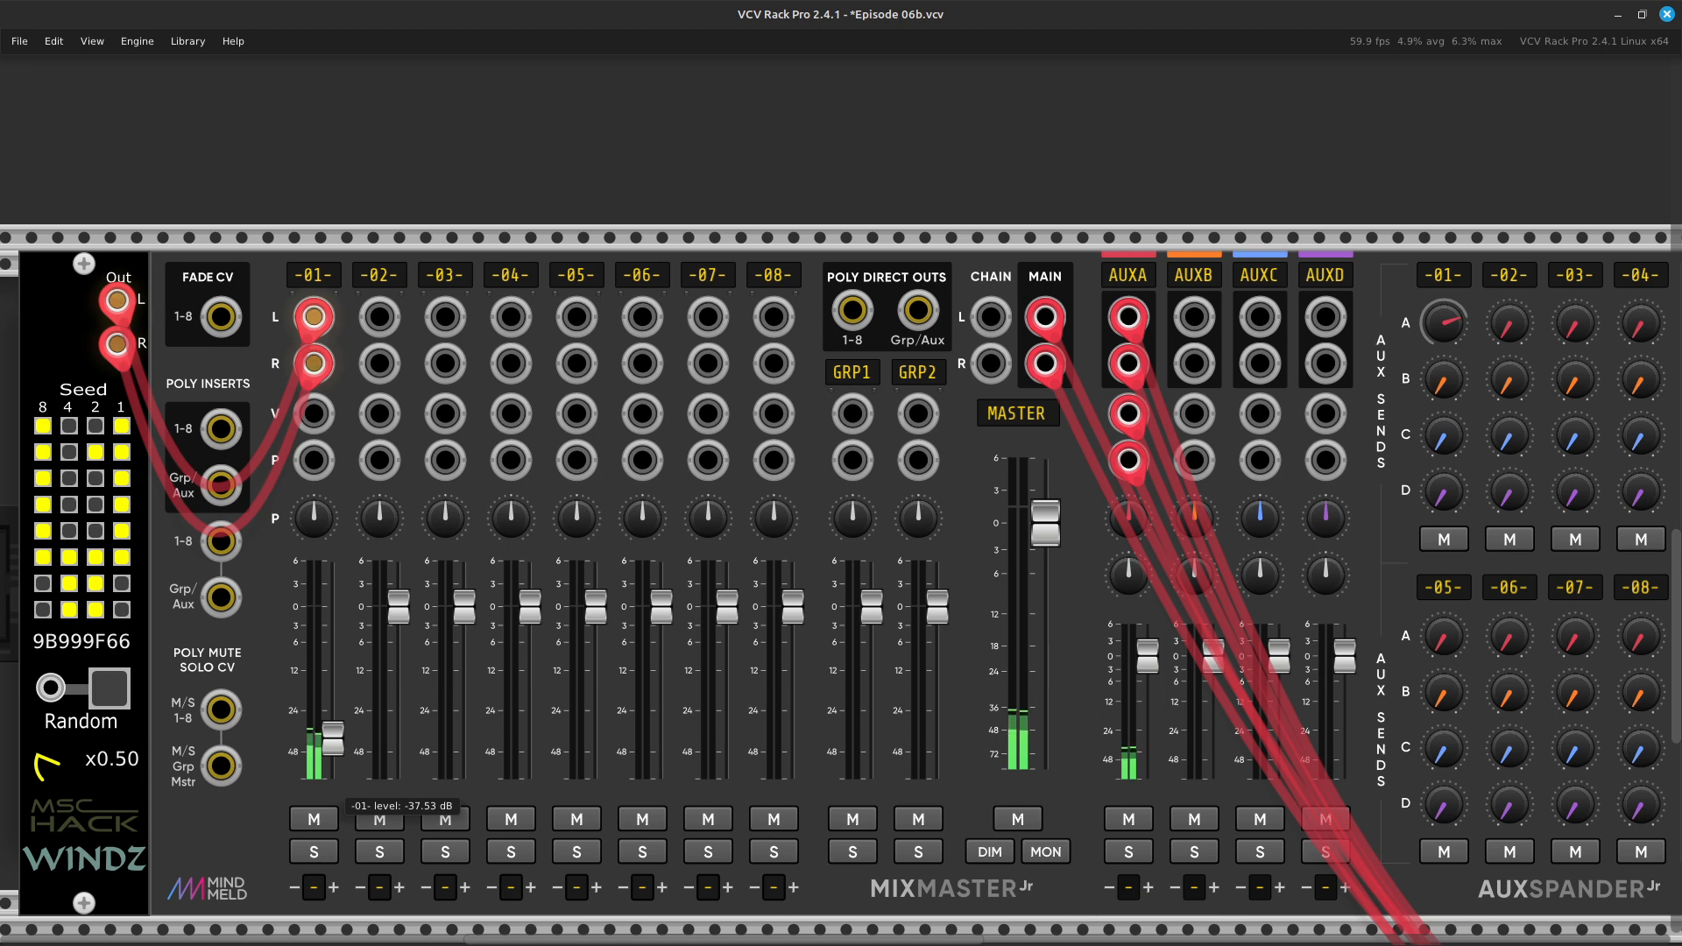
drag(333, 724, 333, 740)
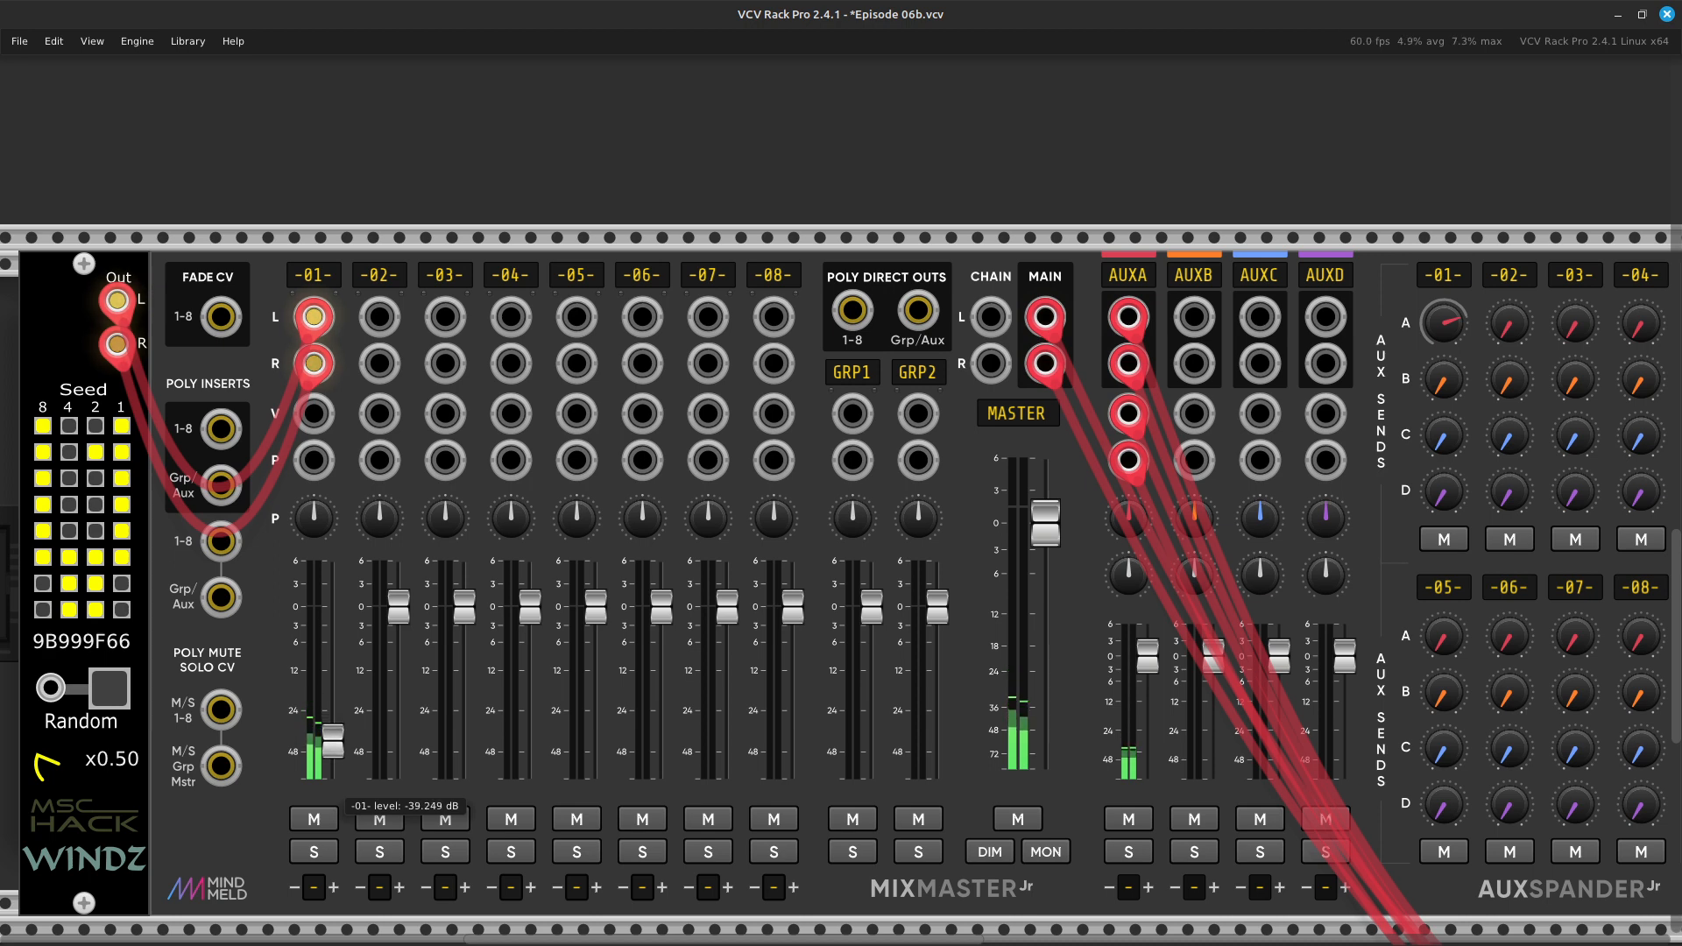
Turn channel 1's AUXA send on the AuxSpander Jr up to its maximum and check the Reverb and Audio modules
scroll(332, 728, right, 5)
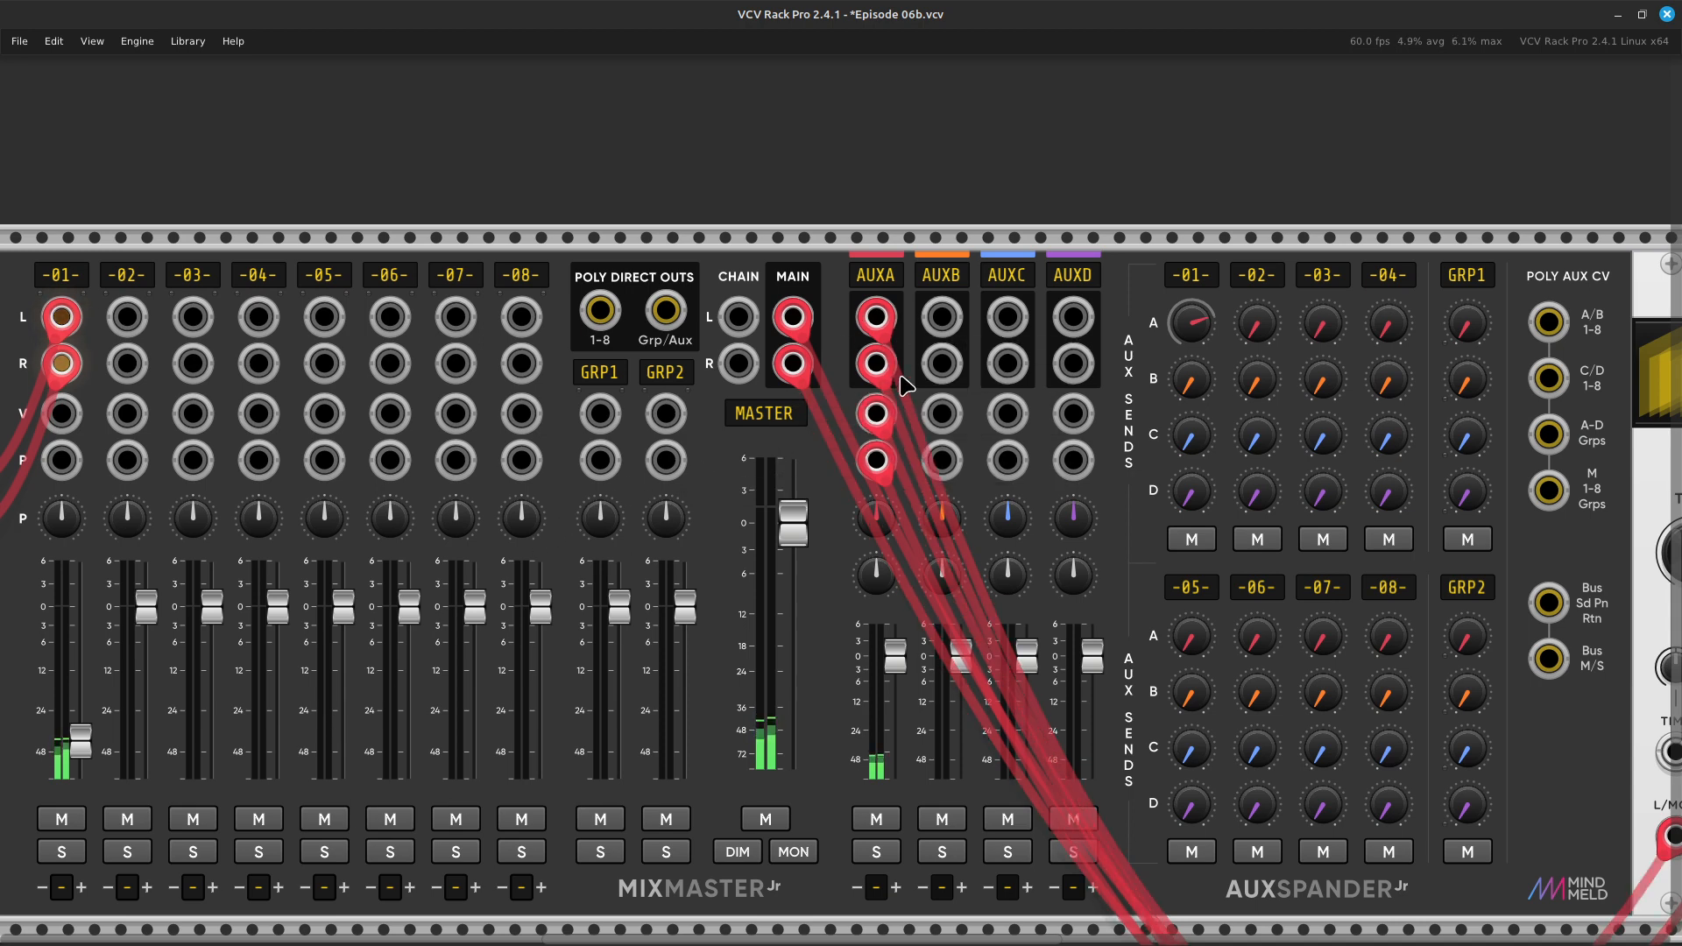
scroll(881, 375, right, 5)
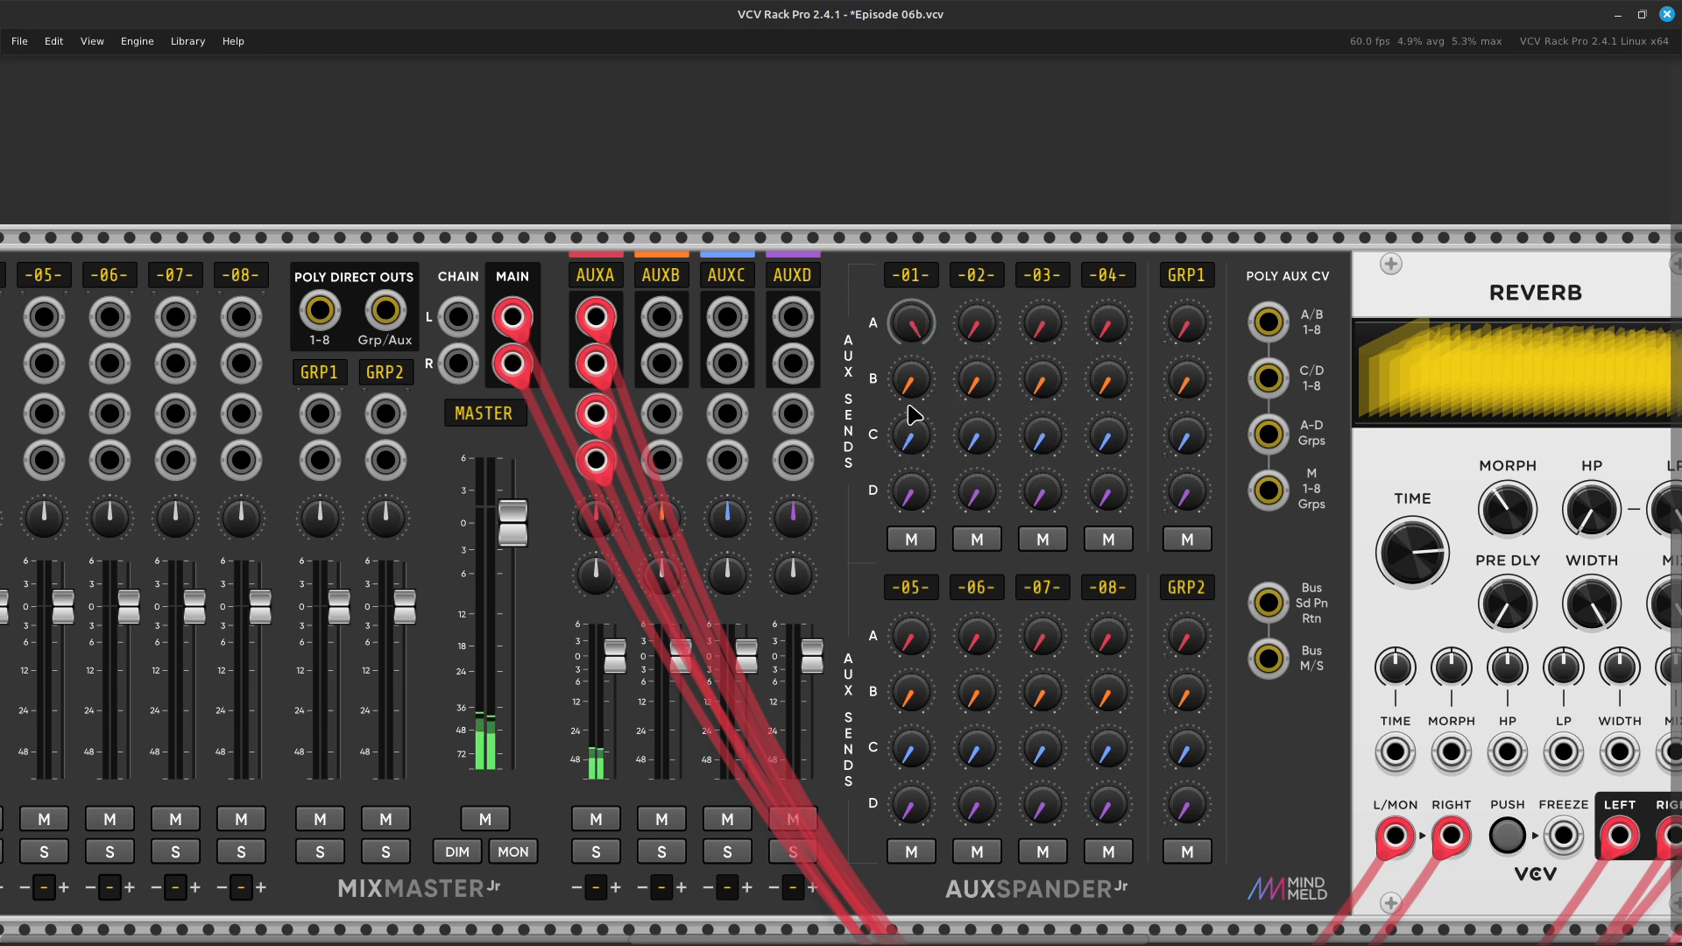
scroll(819, 450, down, 3)
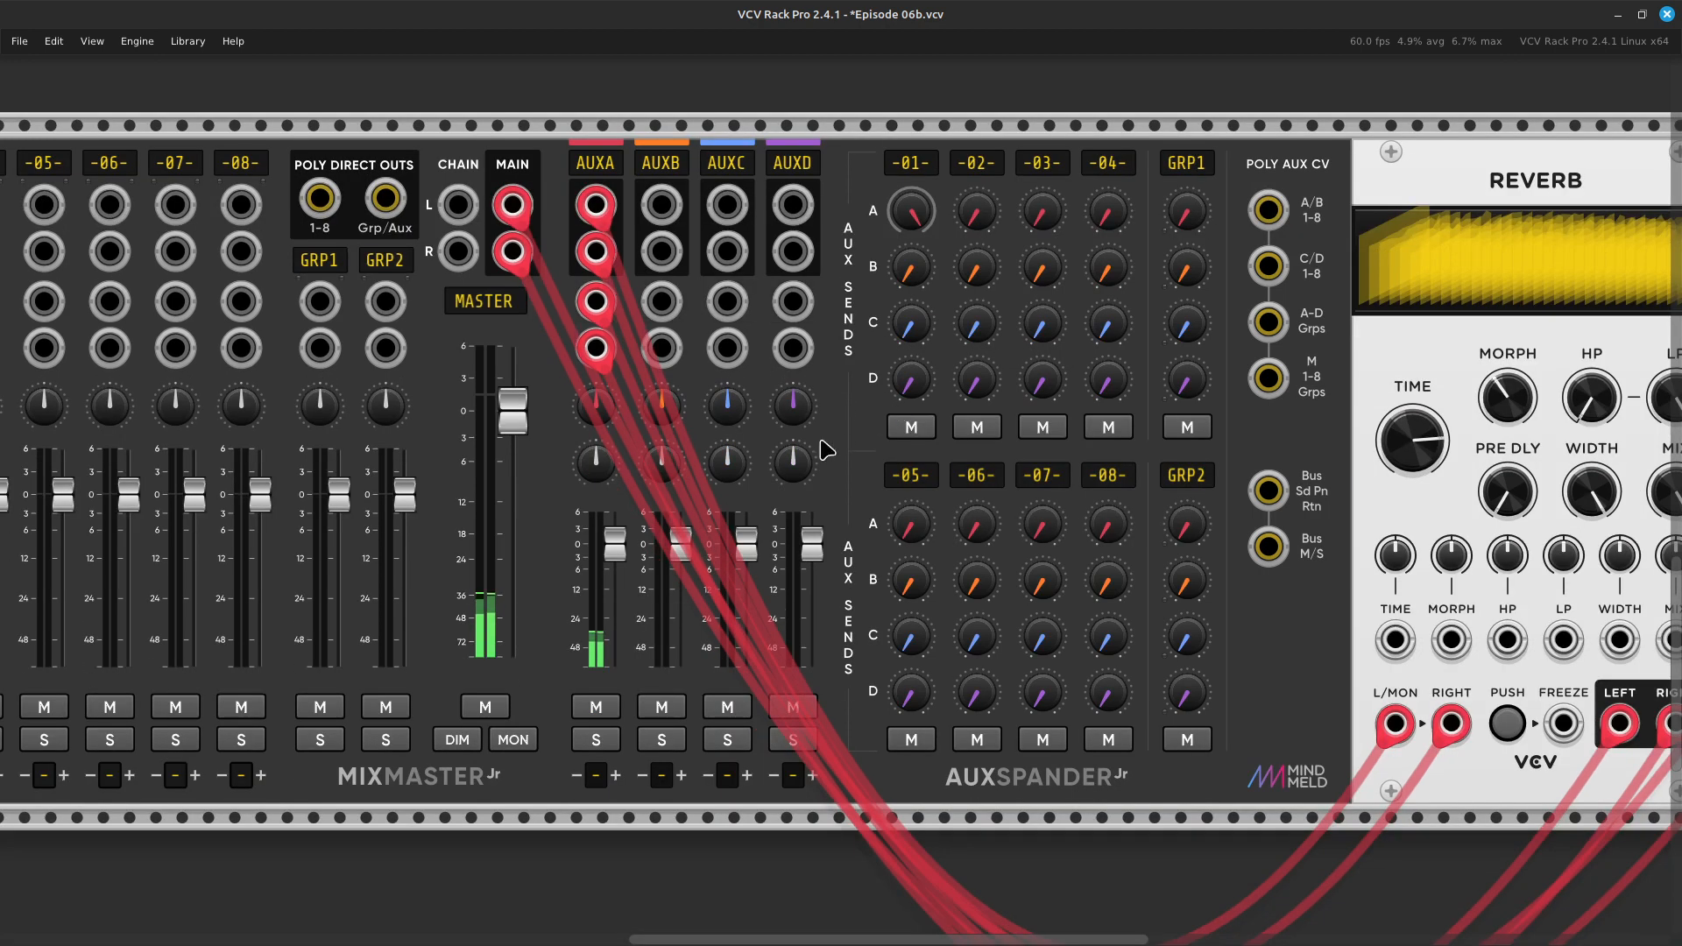
scroll(897, 584, right, 10)
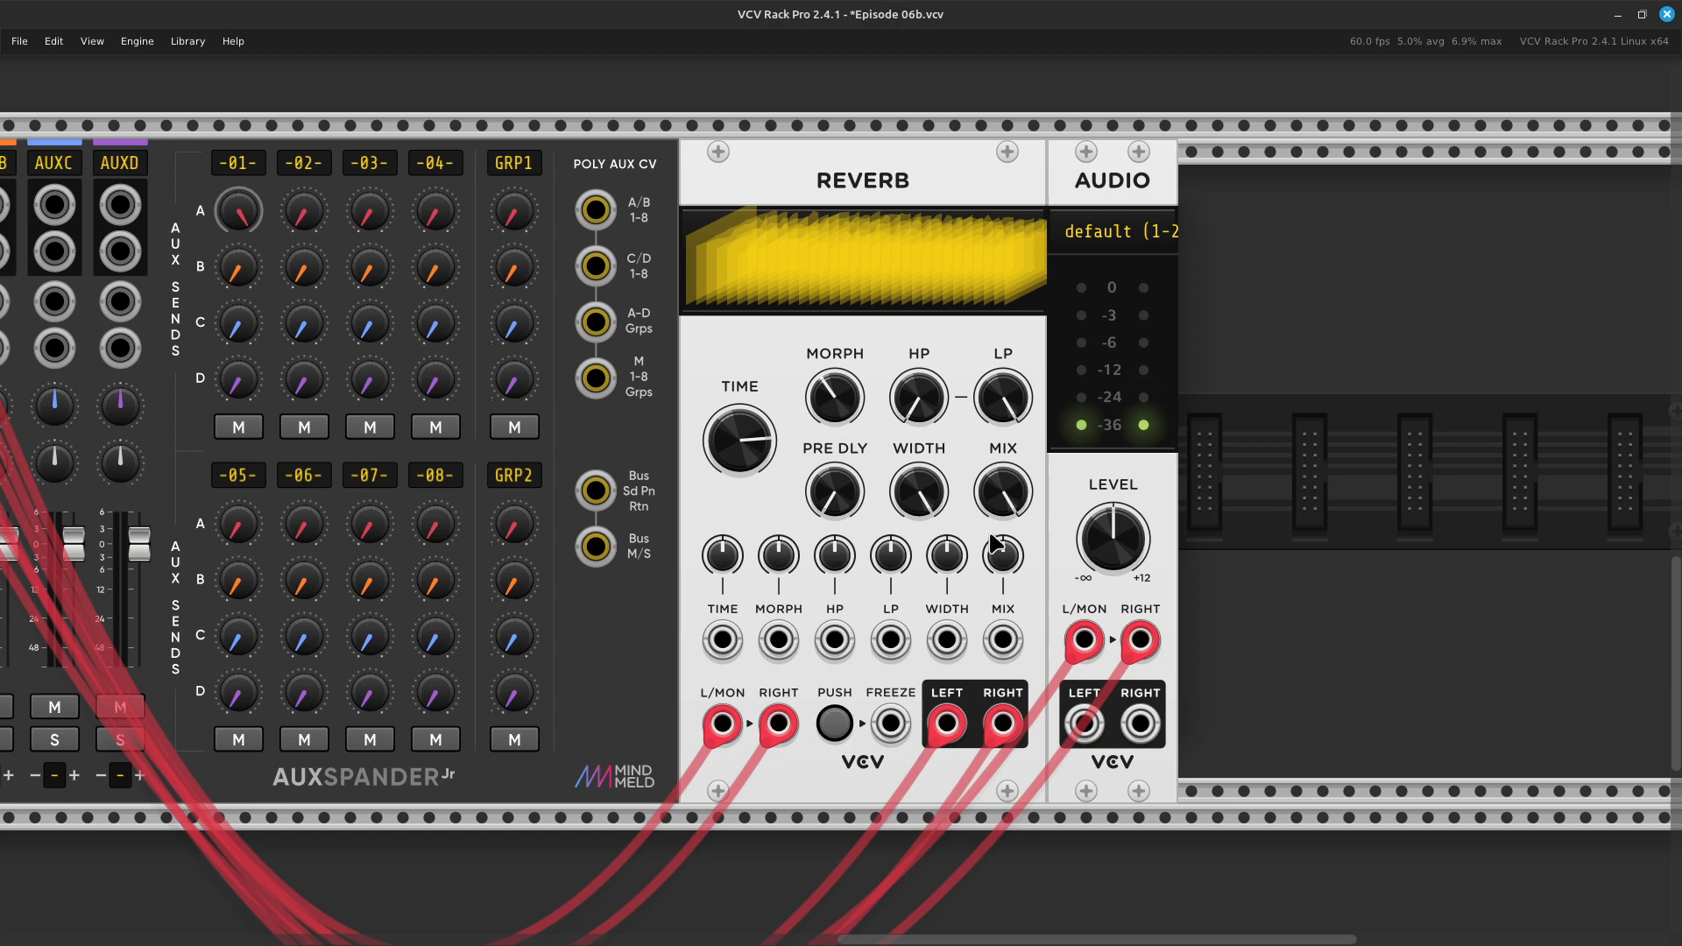
scroll(986, 561, left, 10)
scroll(982, 587, up, 3)
scroll(985, 489, left, 9)
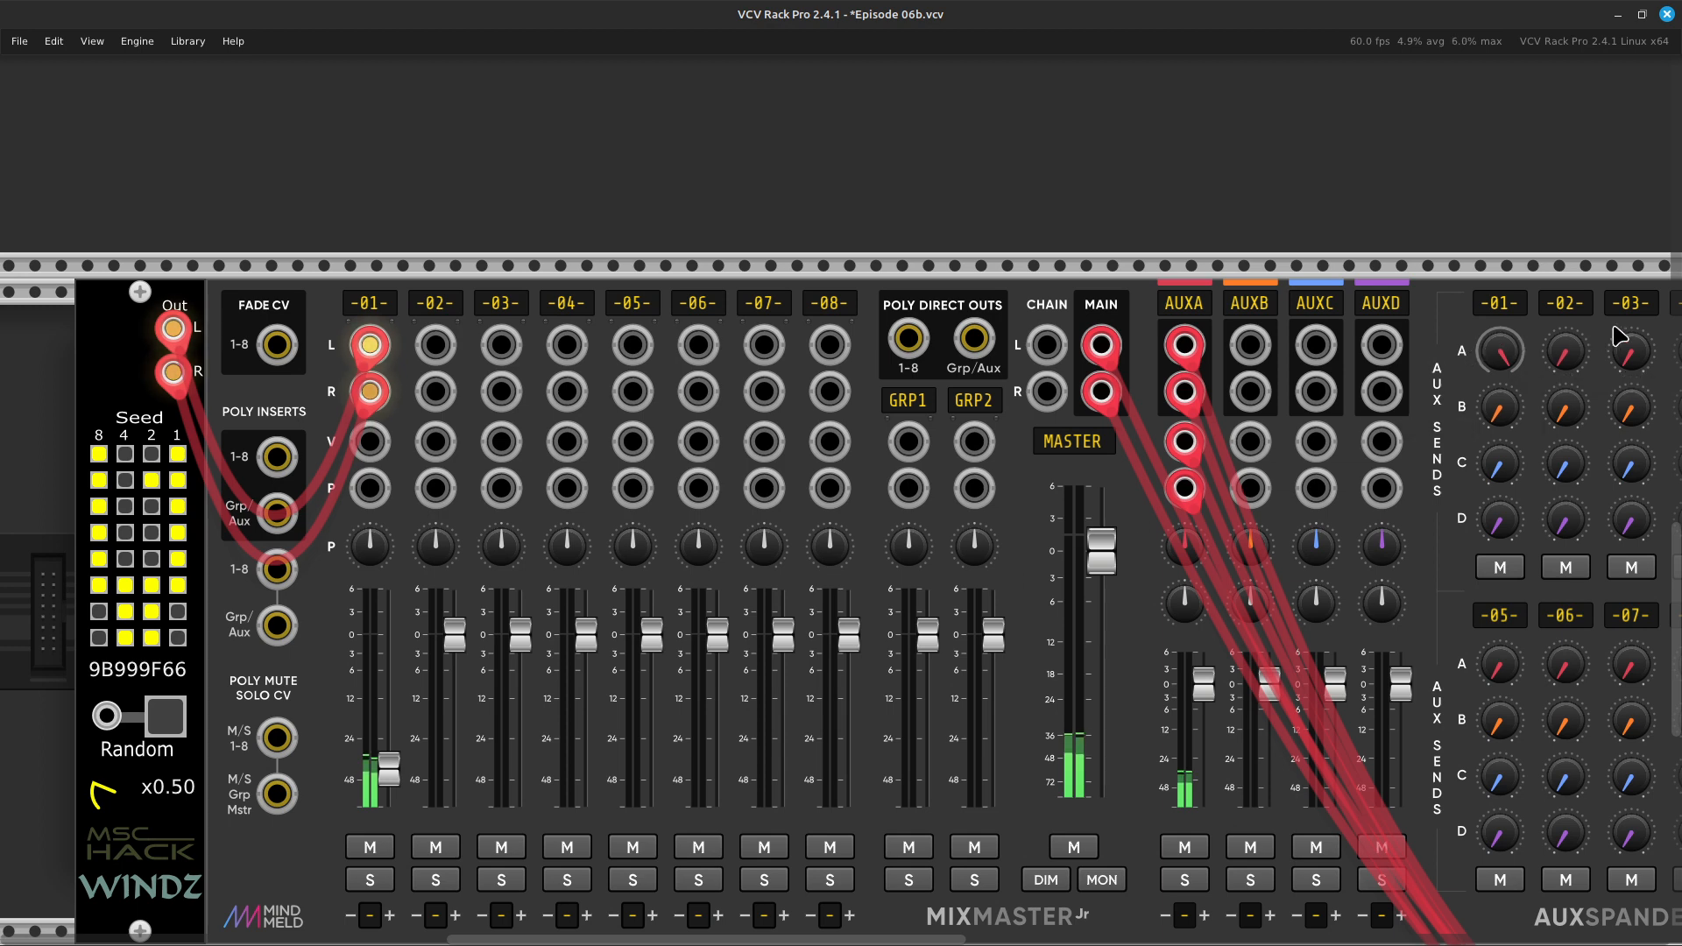
scroll(718, 508, left, 4)
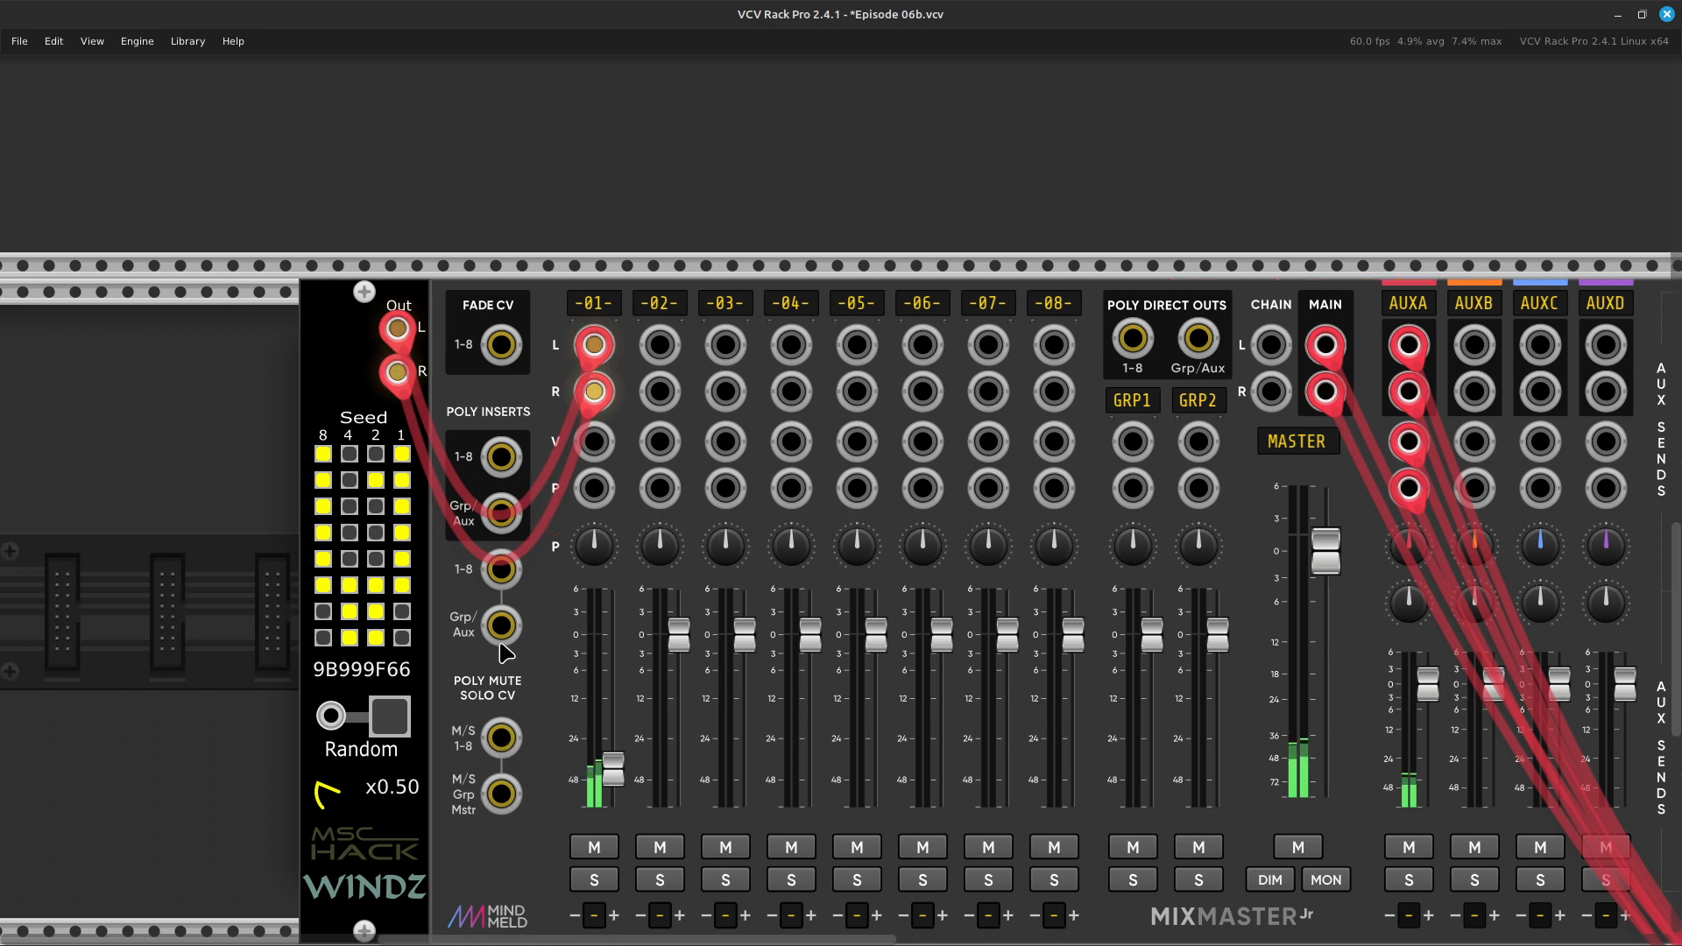
Examine the AuxSpander options for aux sends and aux returns in the MixMaster Jr's module settings
scroll(563, 685, down, 2)
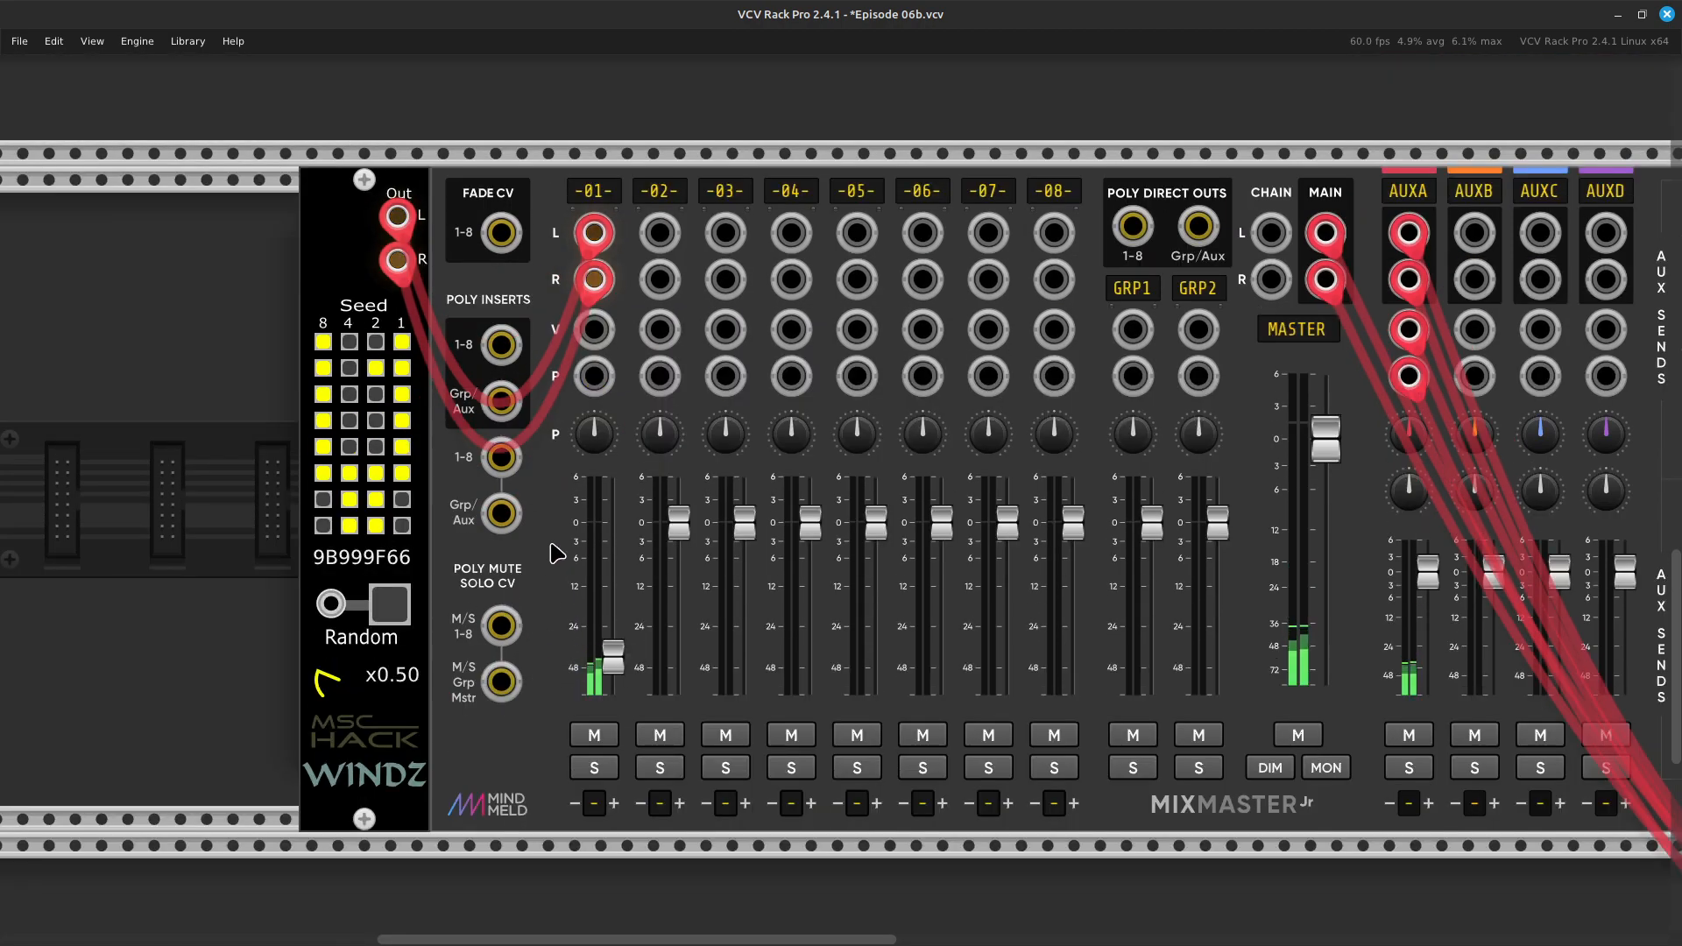
right_click(565, 510)
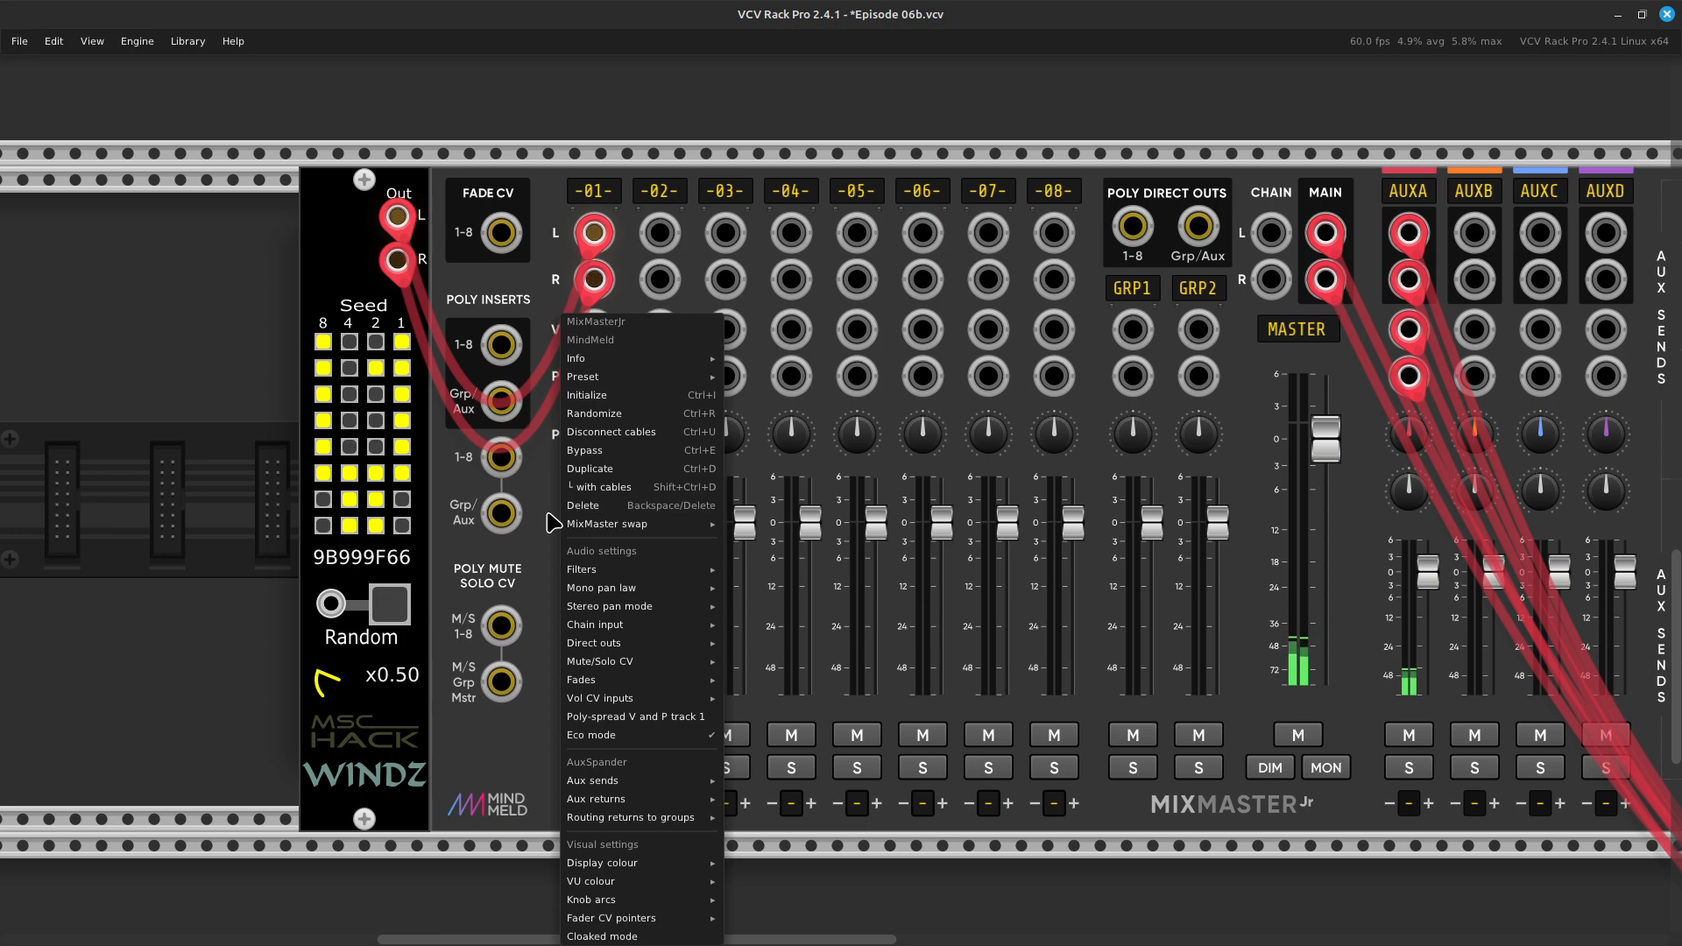
mouse_move(706, 684)
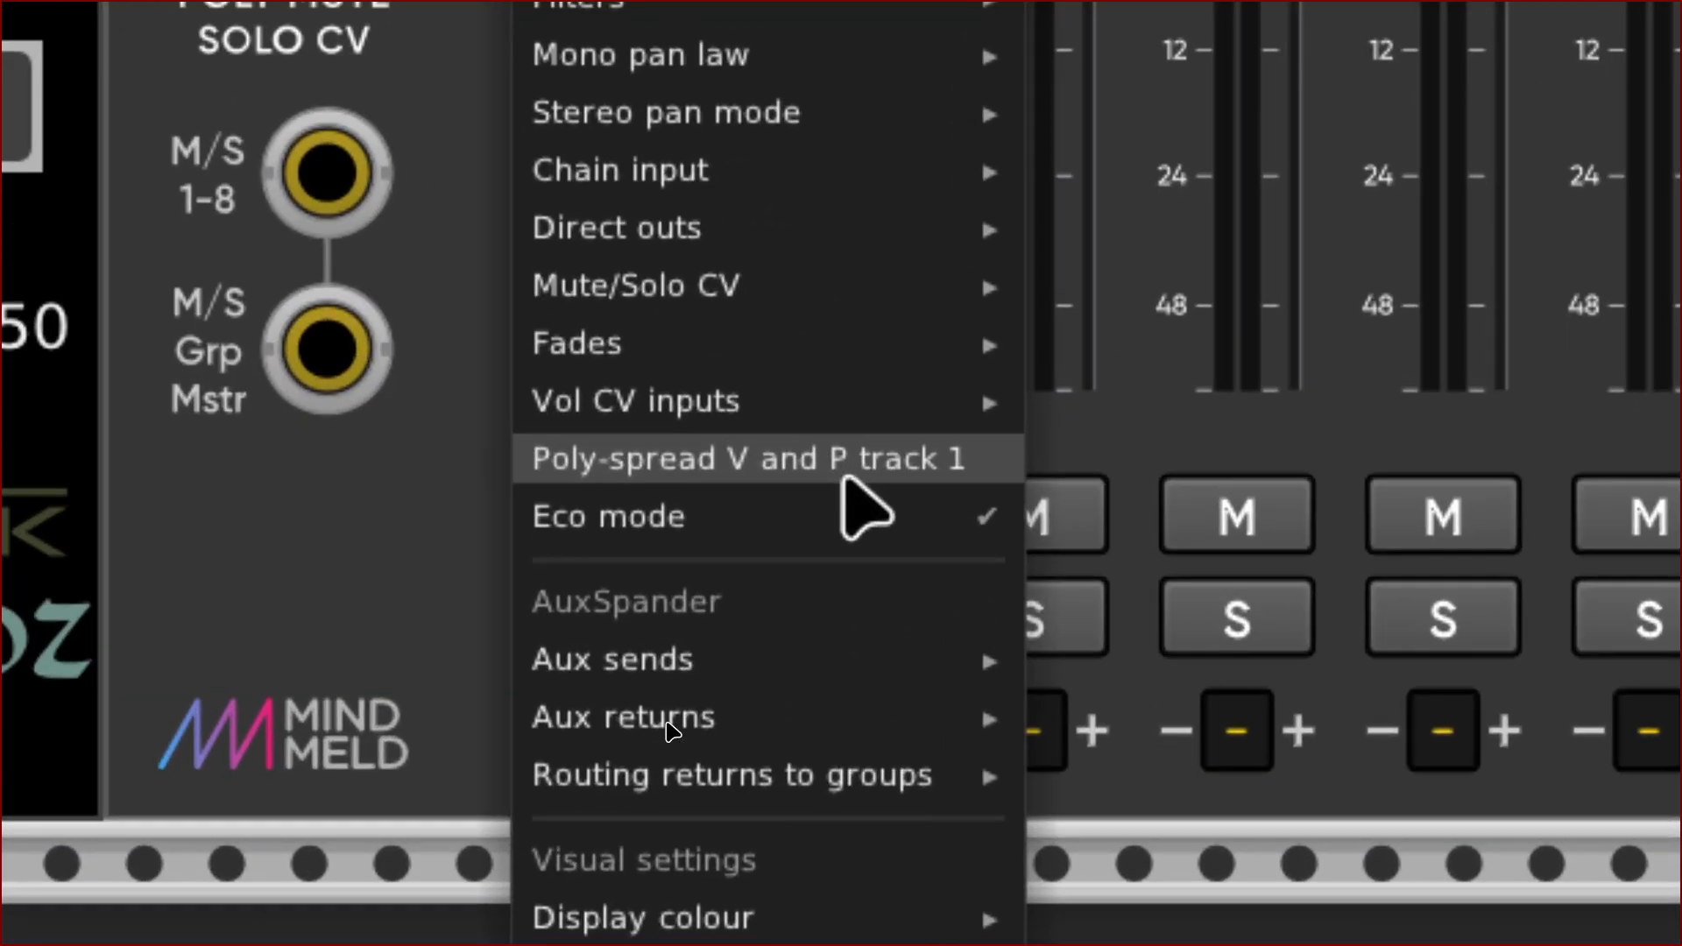
mouse_move(828, 618)
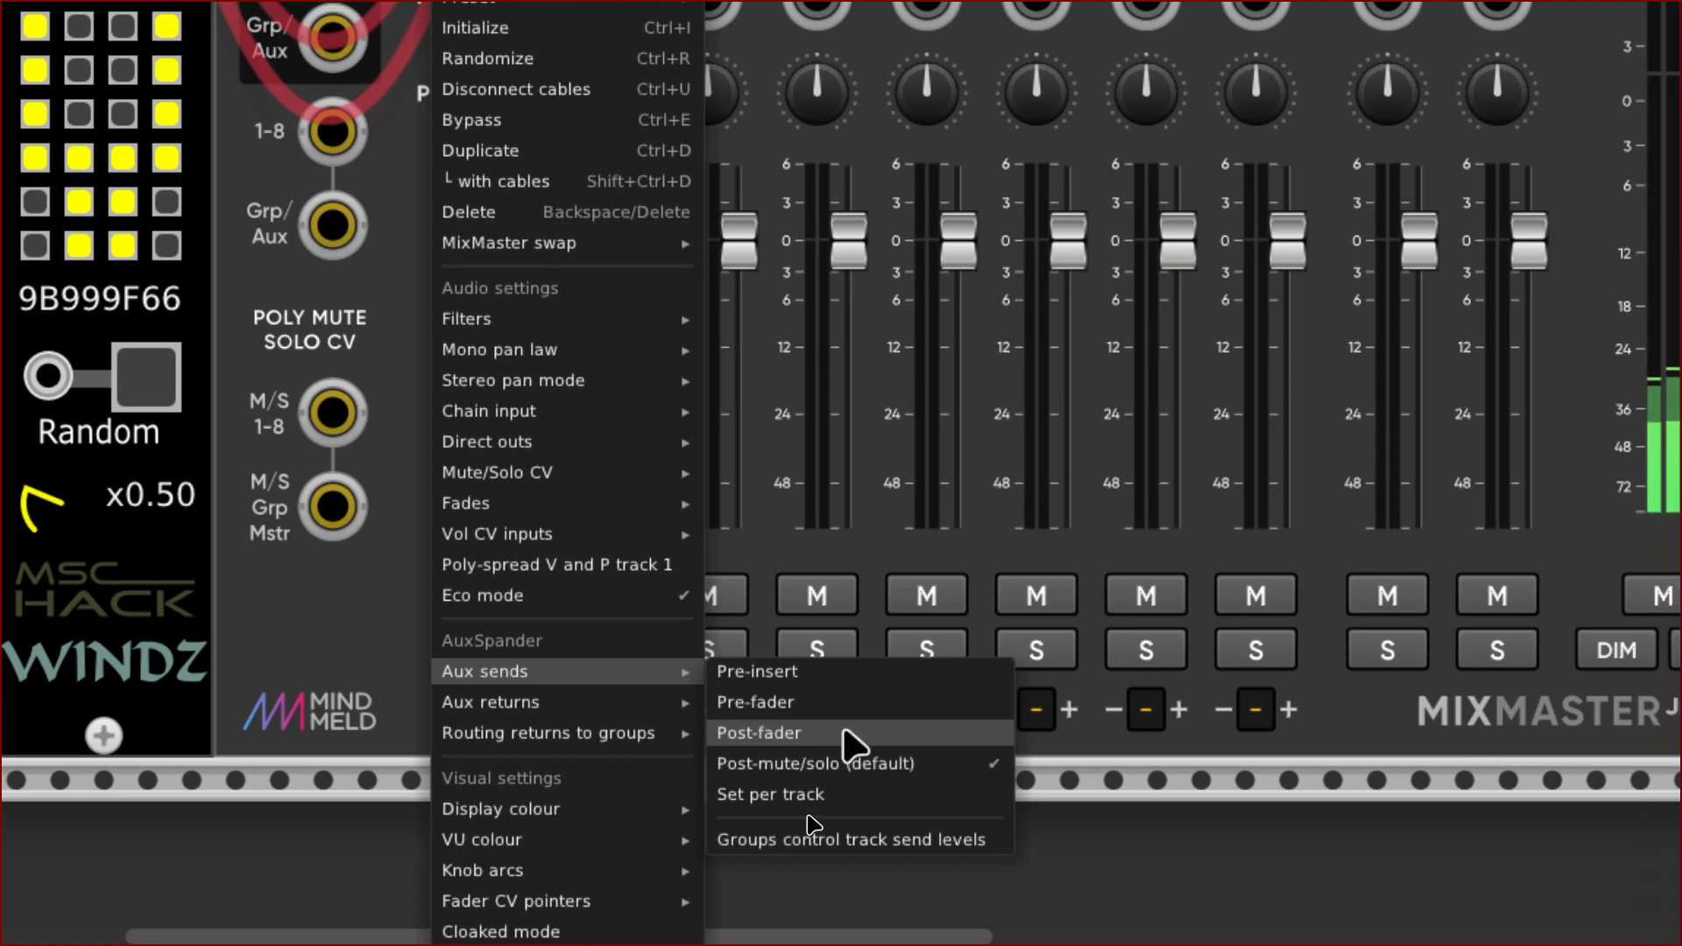
mouse_move(442, 700)
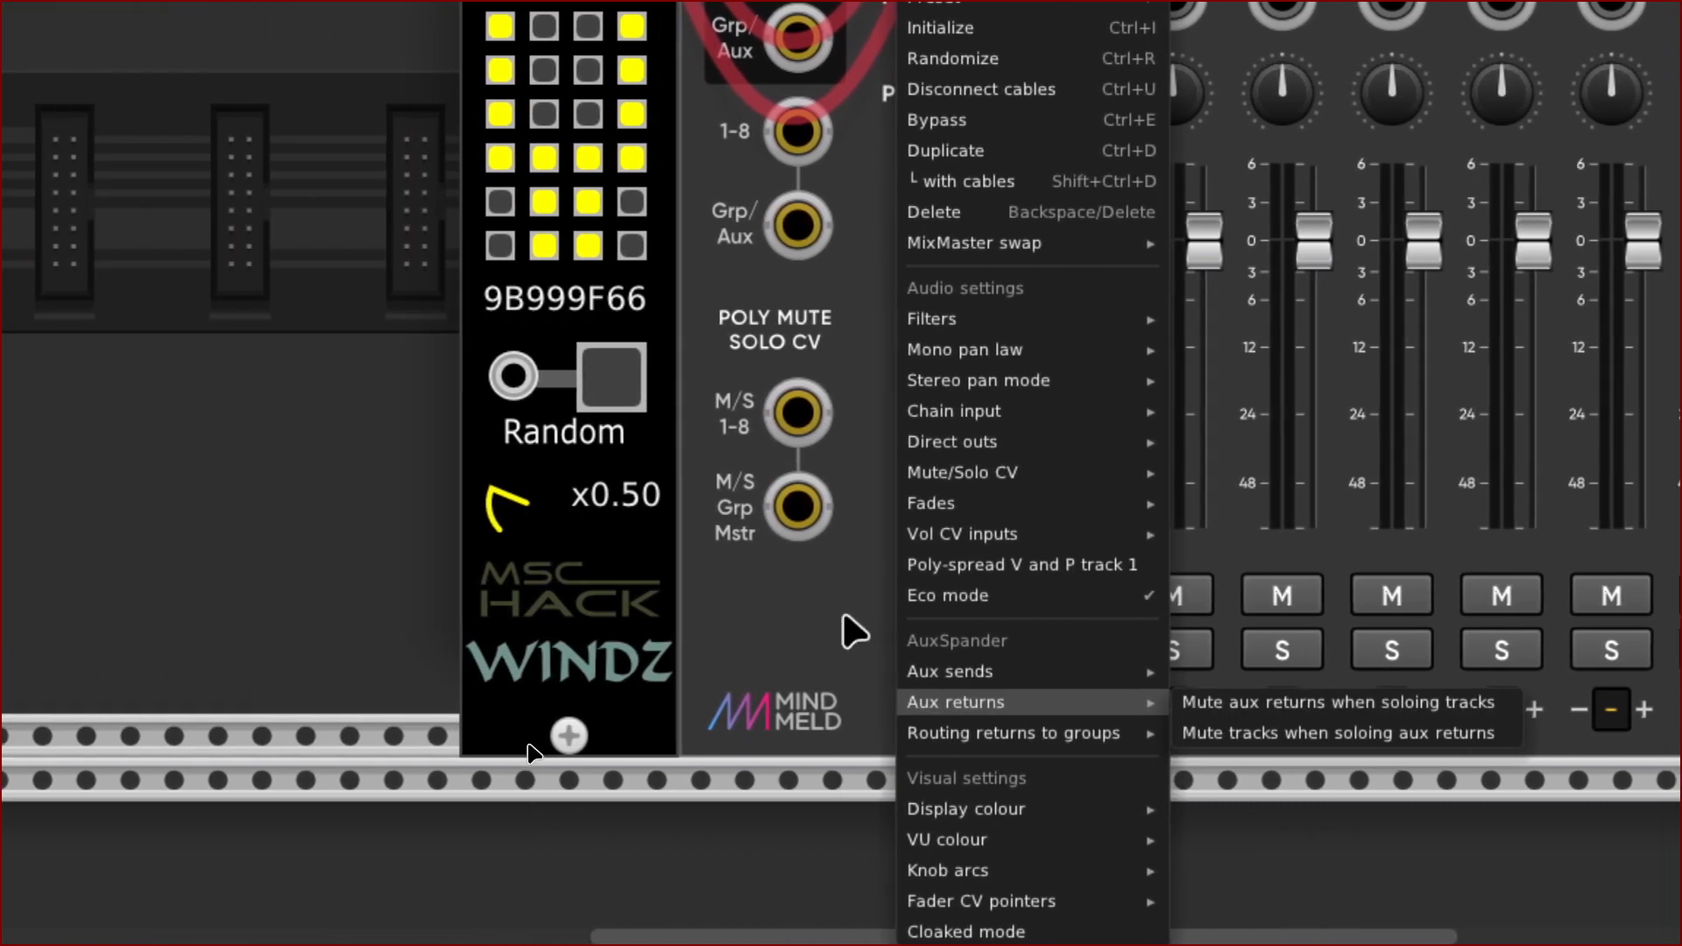
click(854, 631)
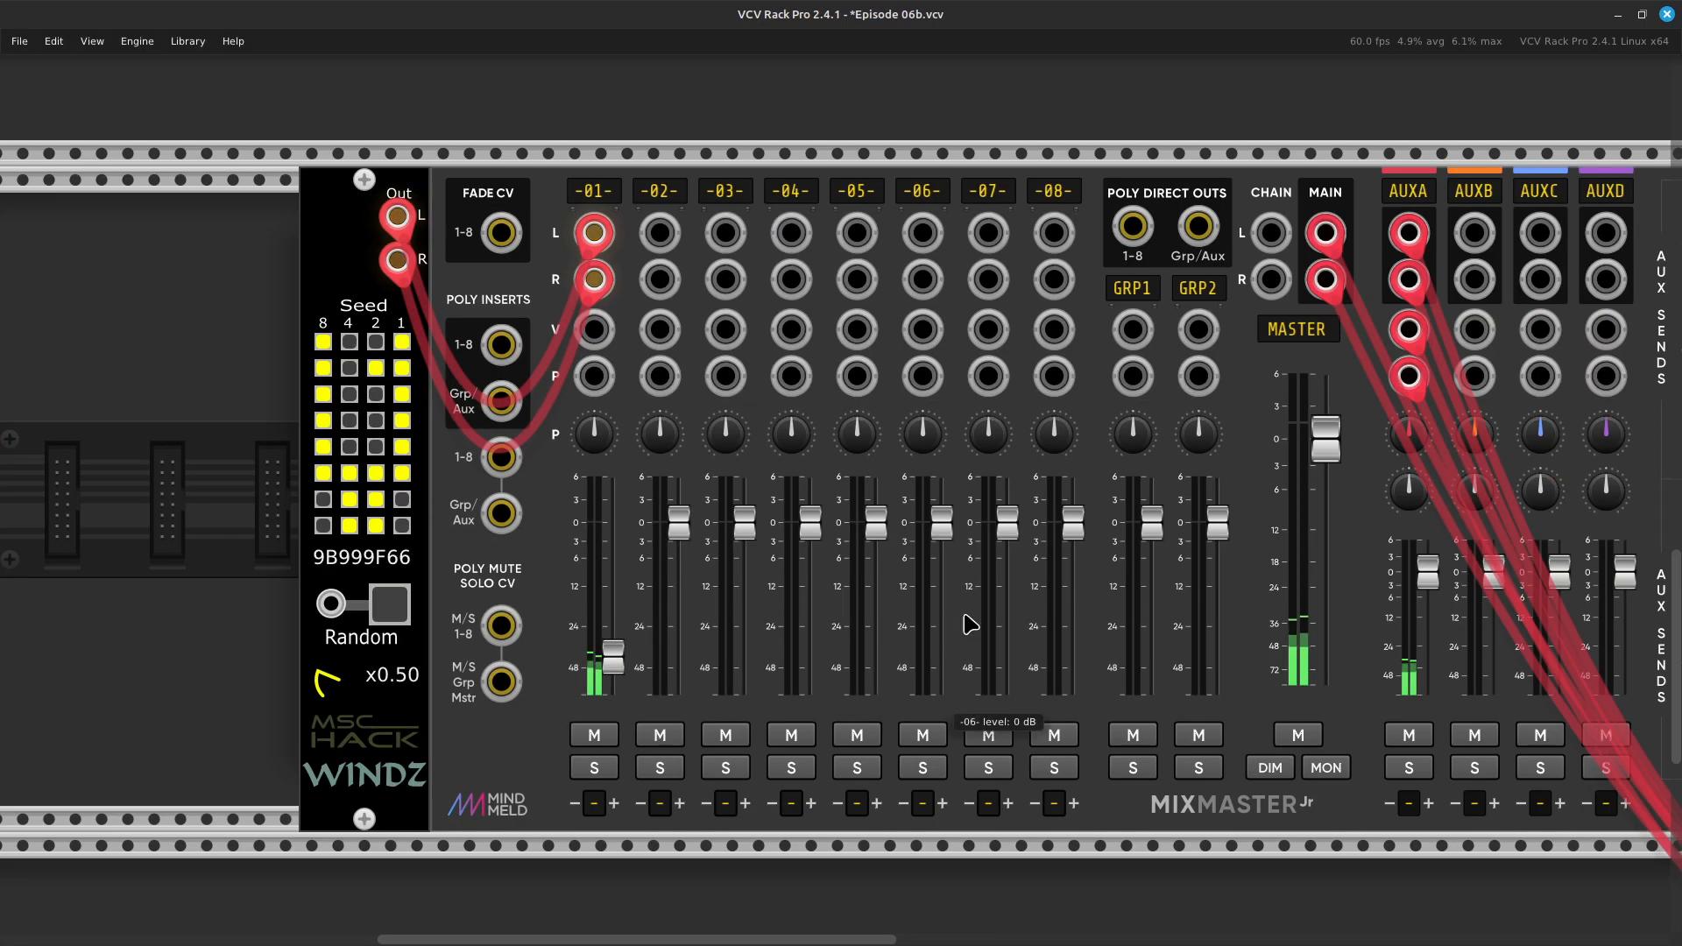
Turn channel 1's AUXA send down to its minimum and lower the channel's level fader slightly
scroll(911, 581, right, 5)
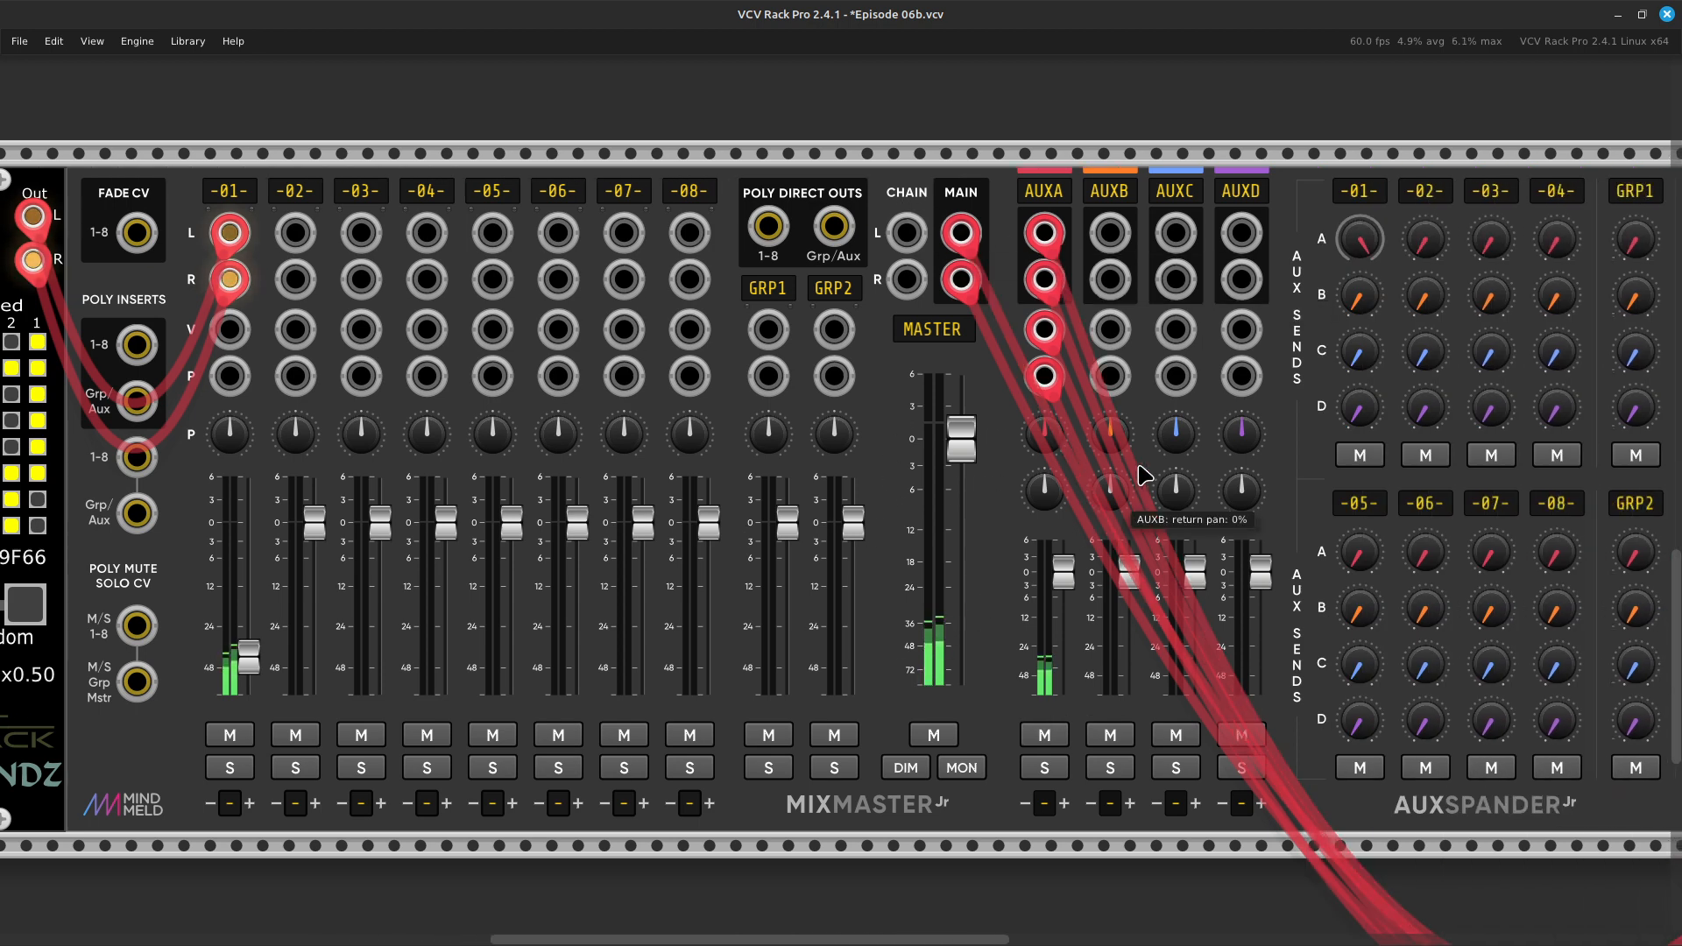
scroll(1328, 349, right, 4)
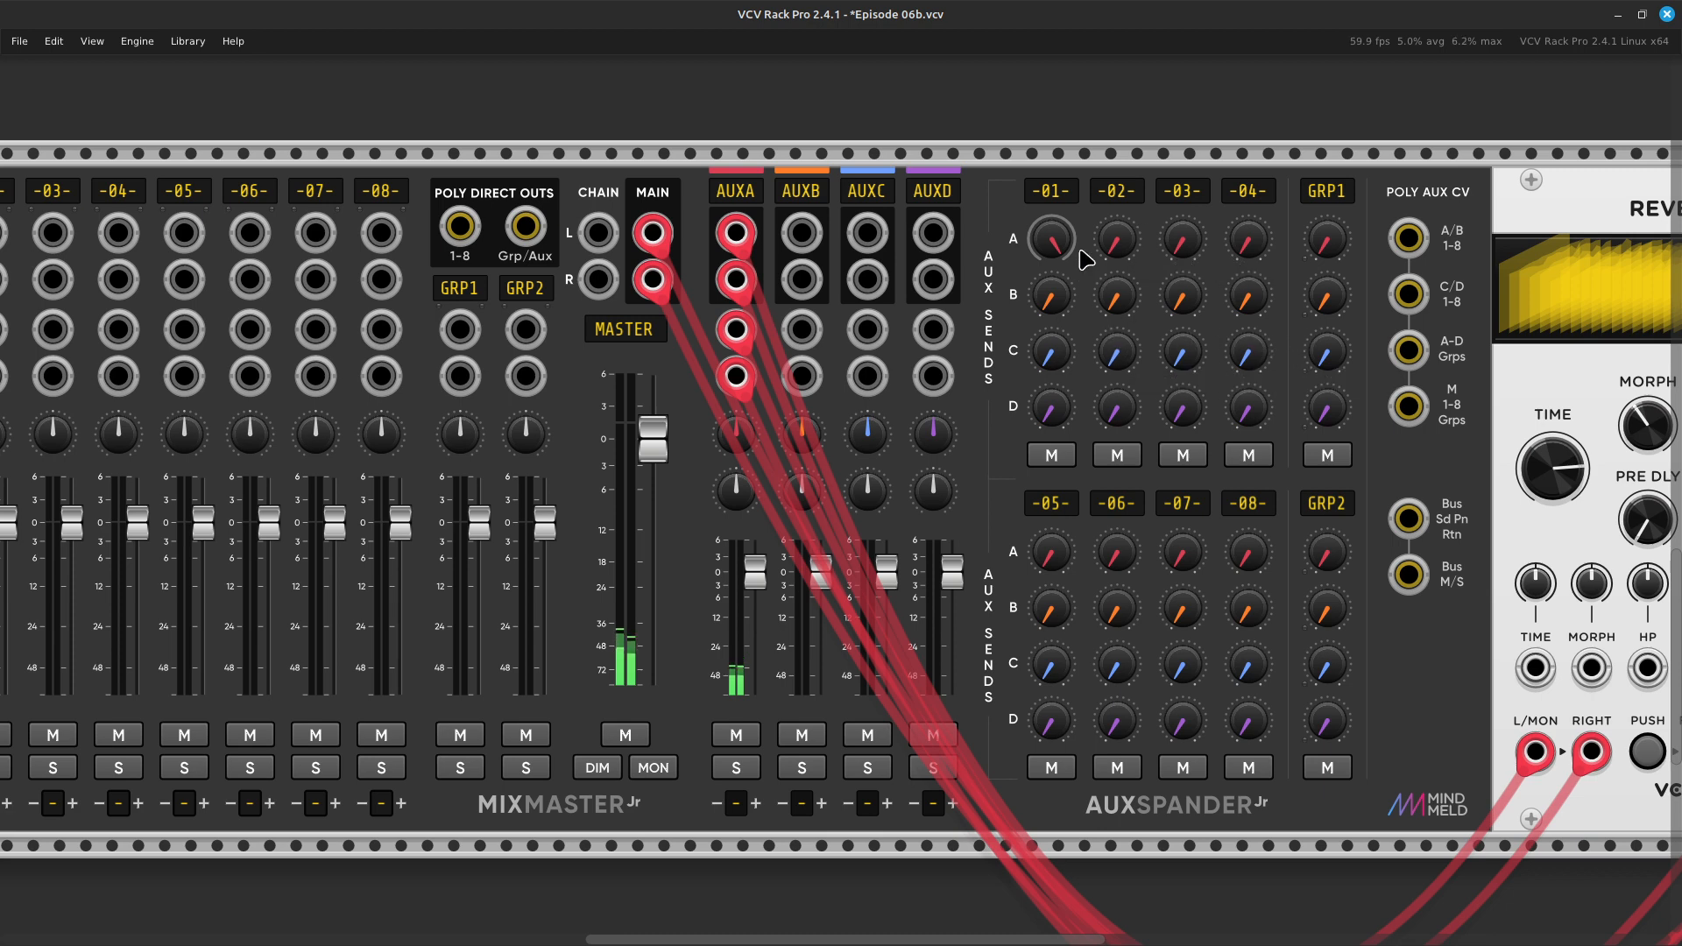
mouse_move(1071, 254)
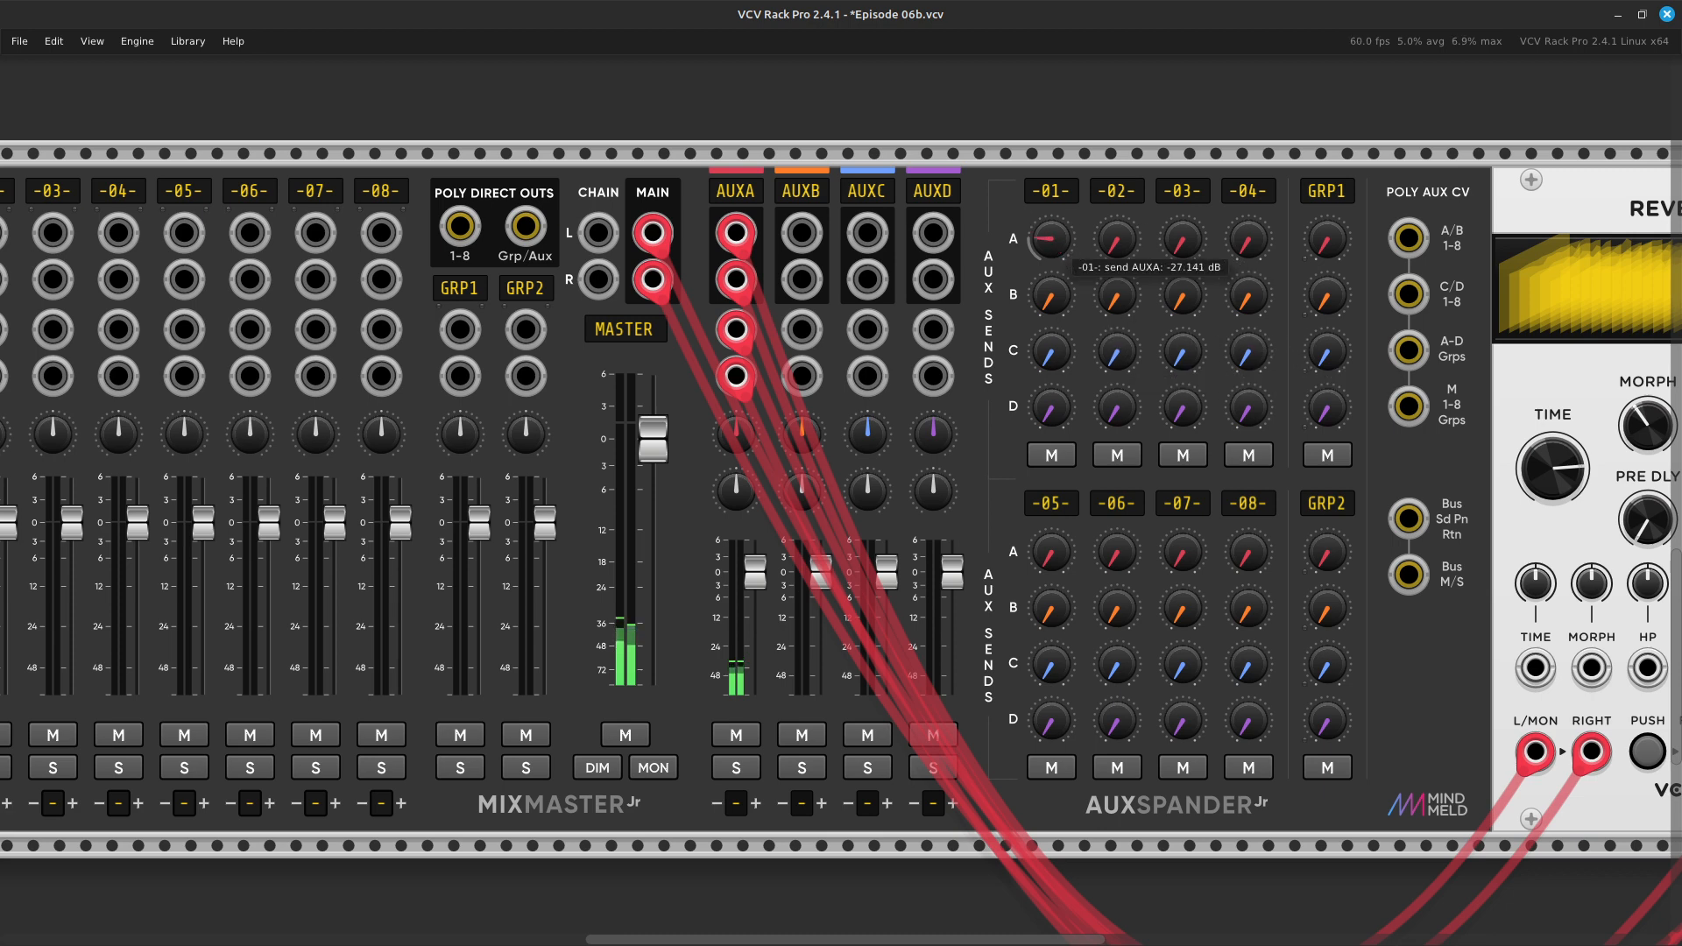
scroll(841, 499, left, 10)
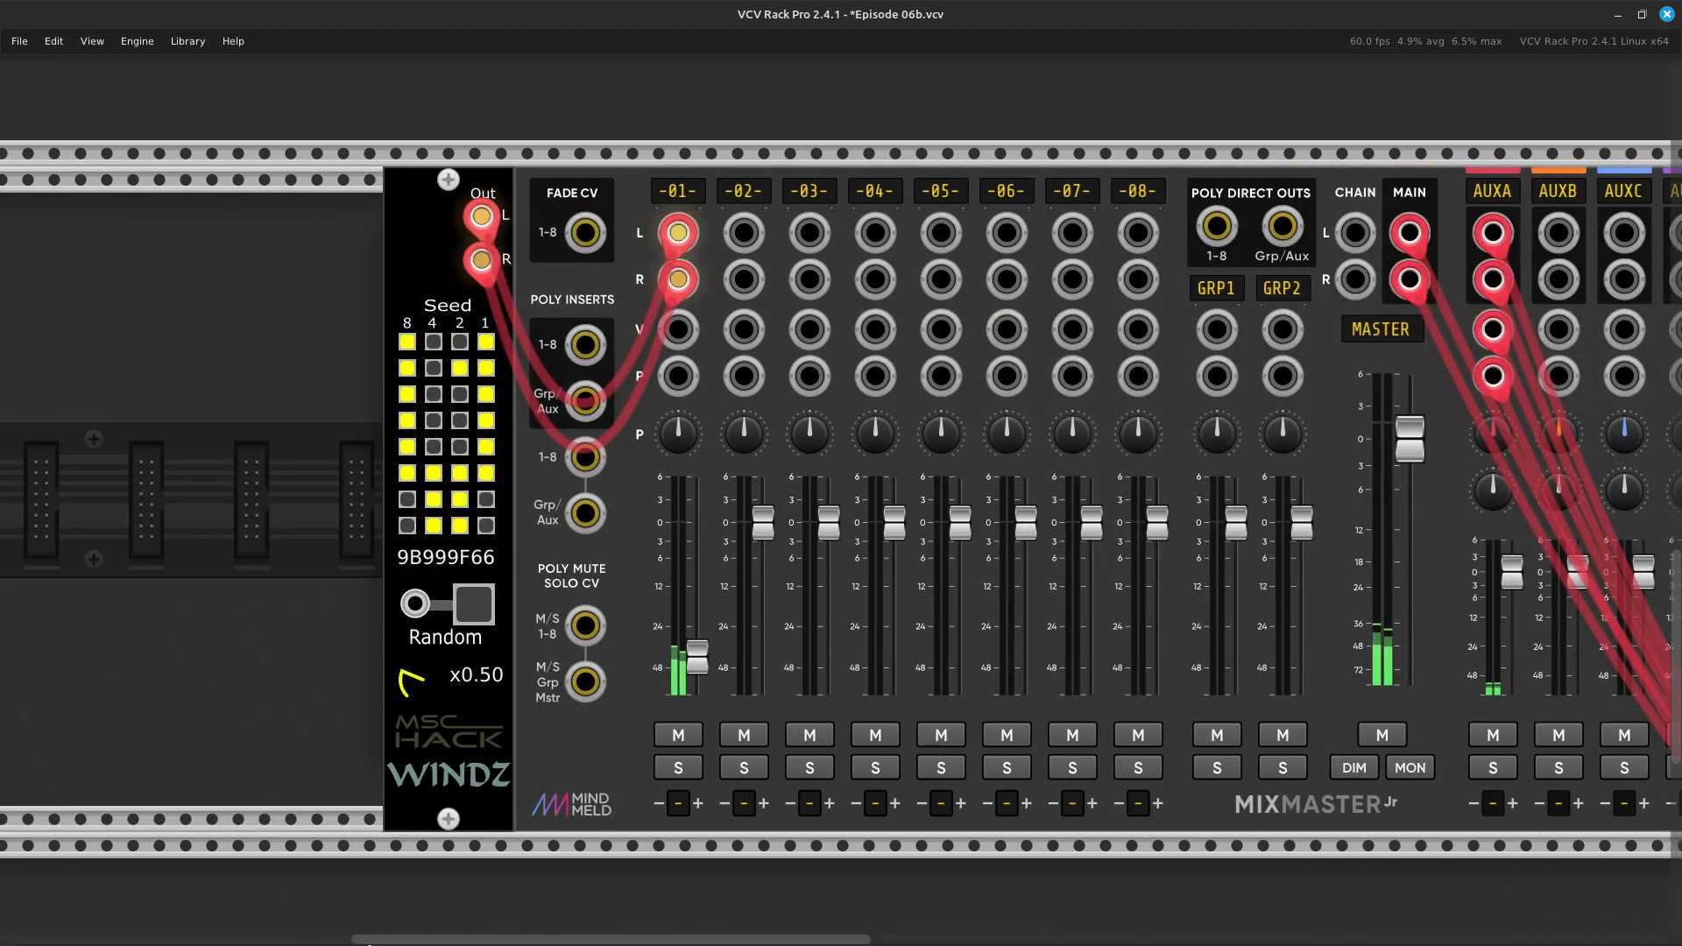
drag(697, 656, 698, 666)
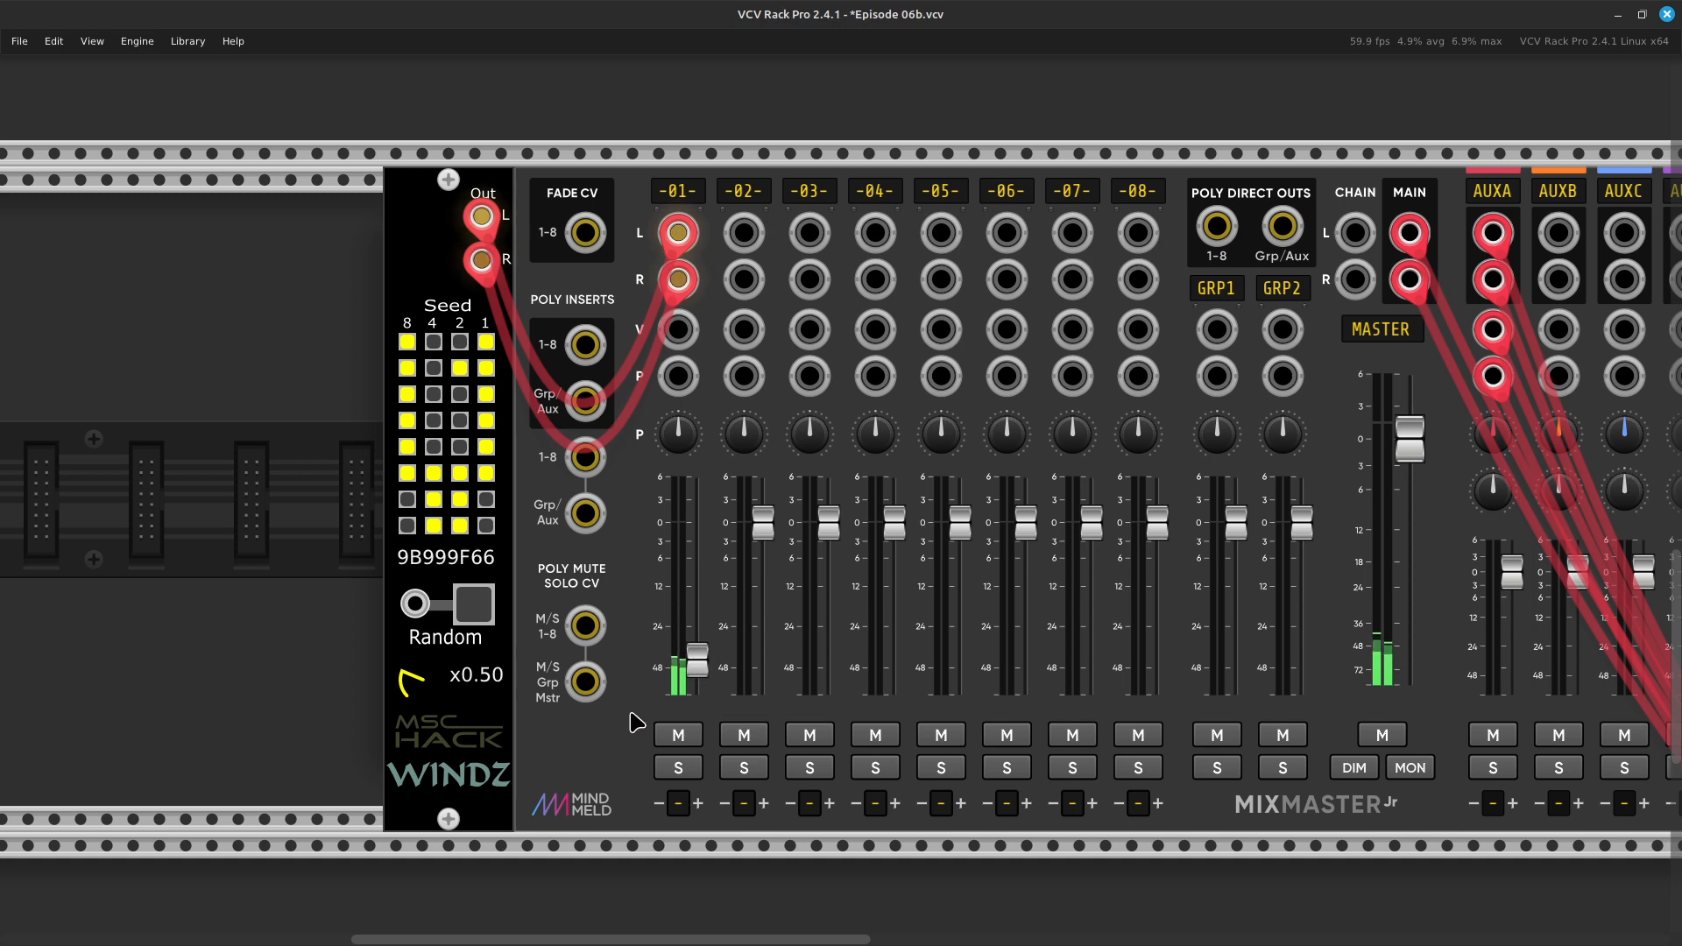
Set the MixMaster Jr's aux sends to Pre-fader
right_click(628, 703)
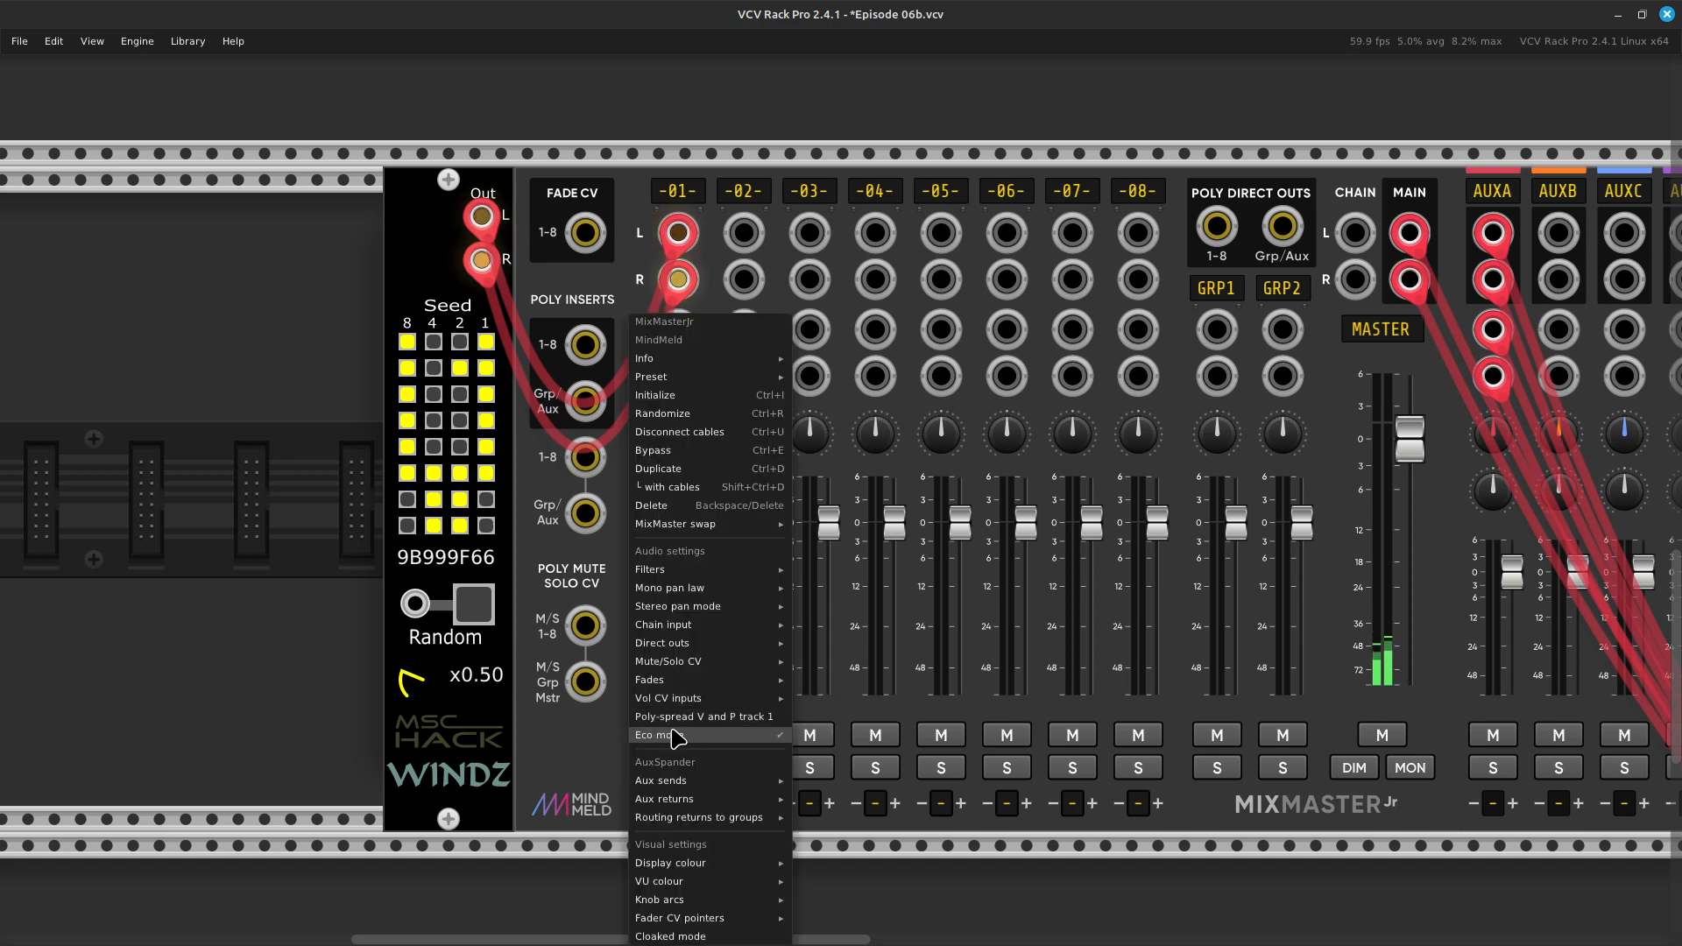
mouse_move(734, 789)
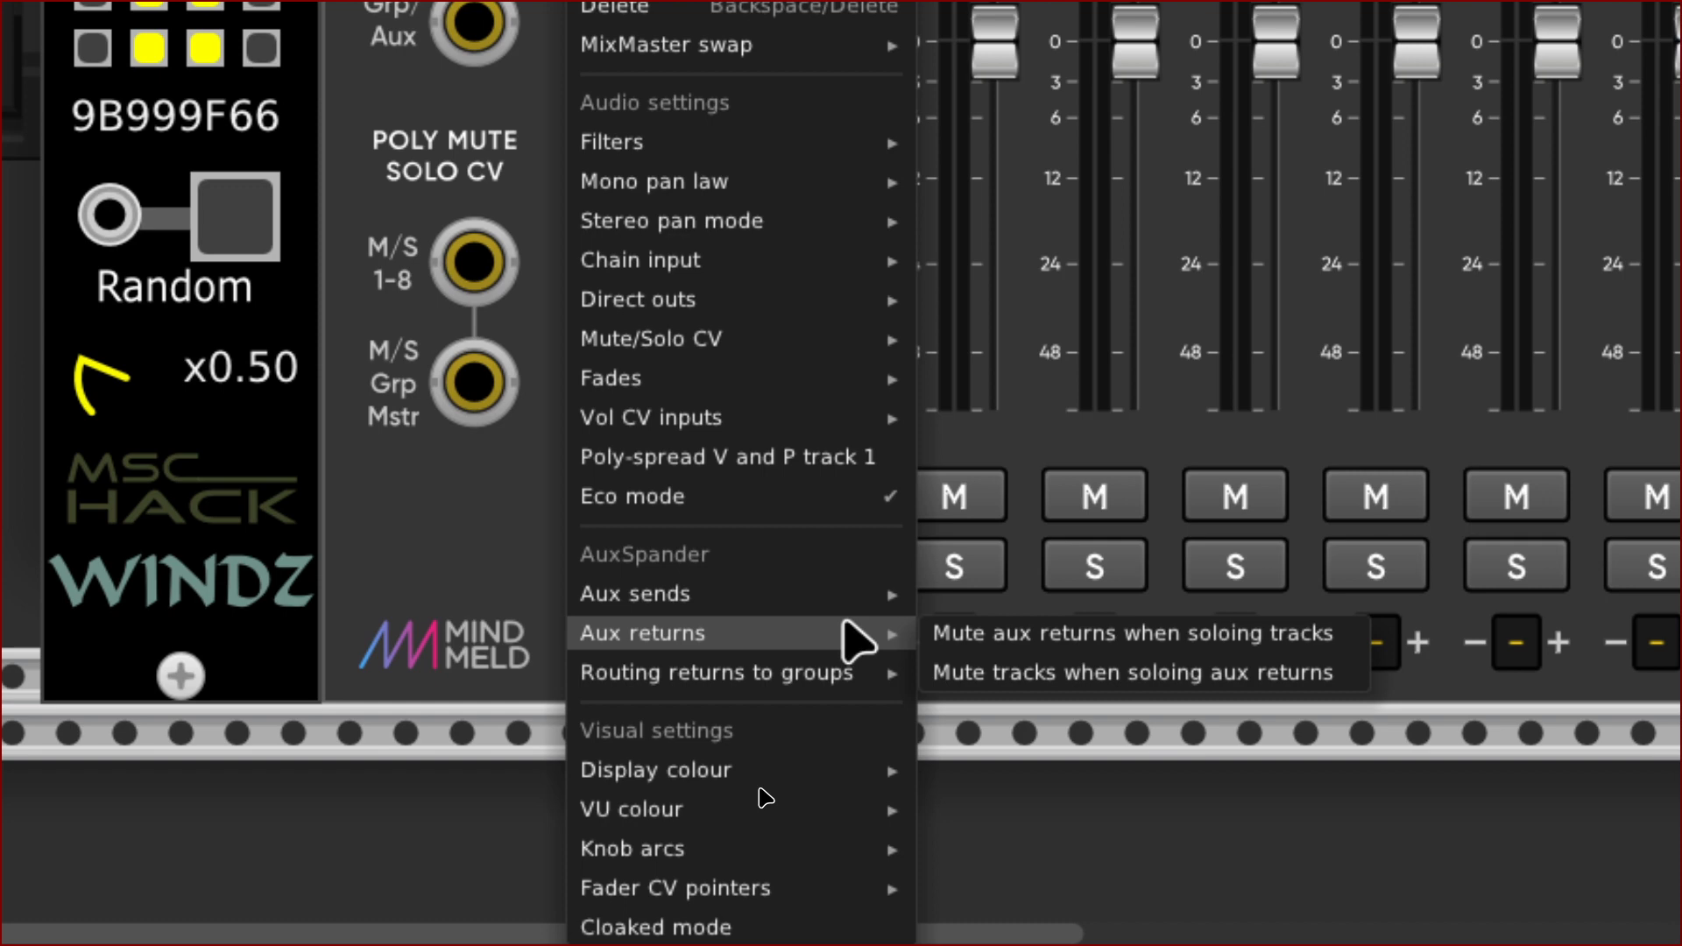
mouse_move(858, 593)
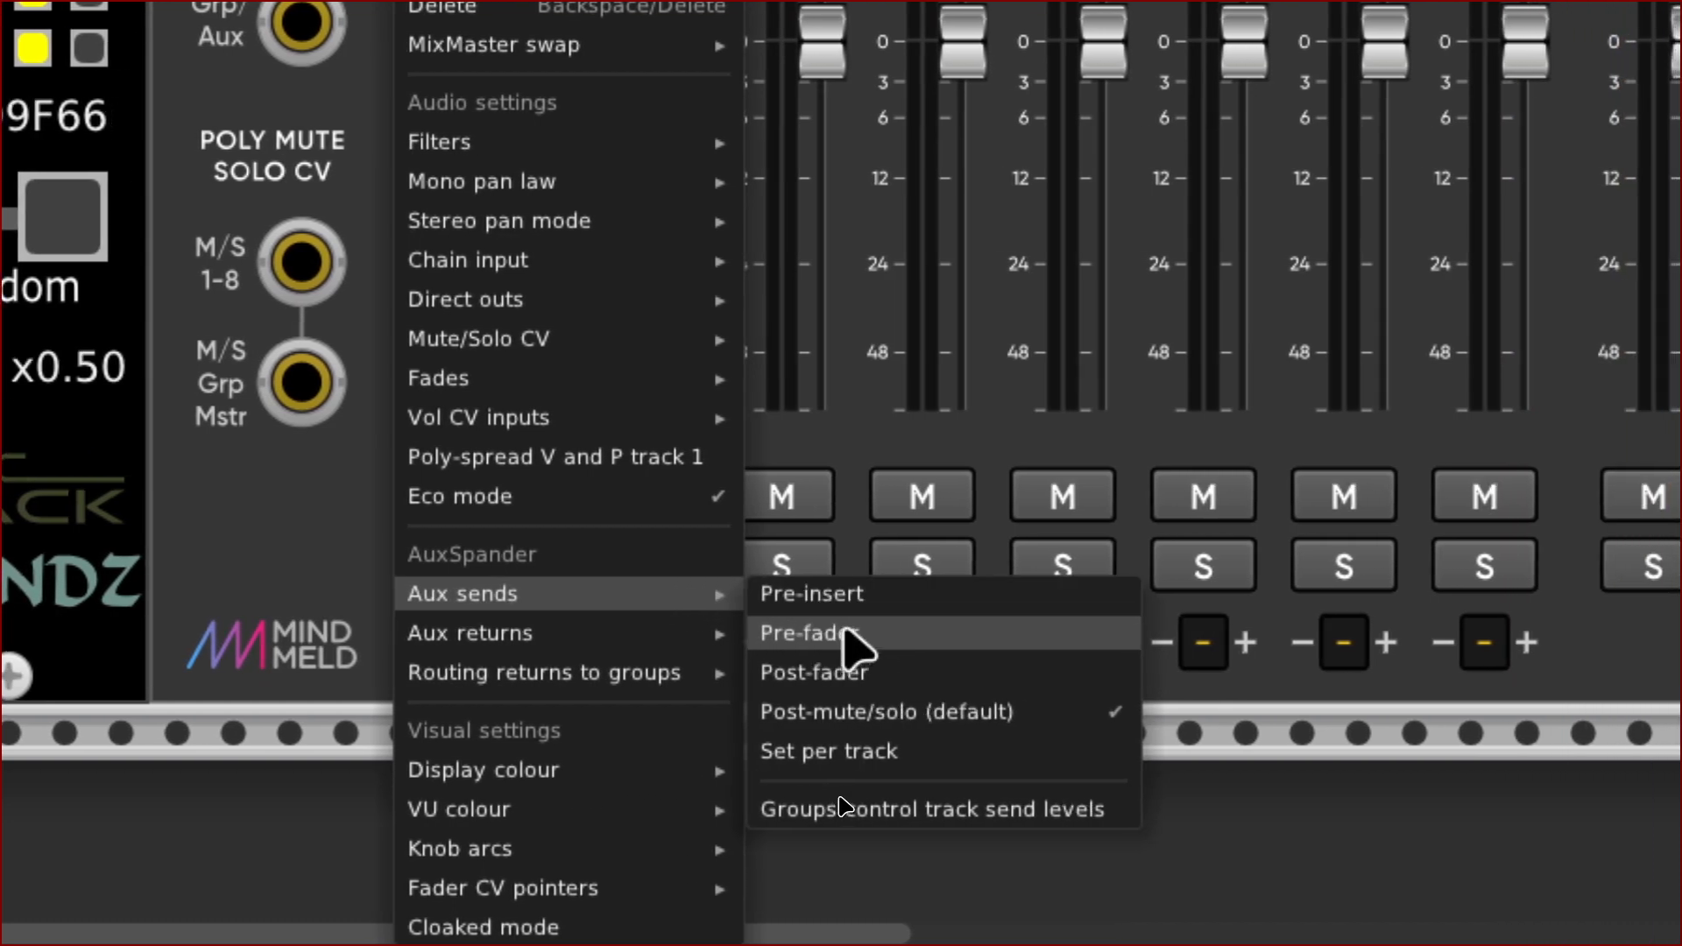
click(844, 633)
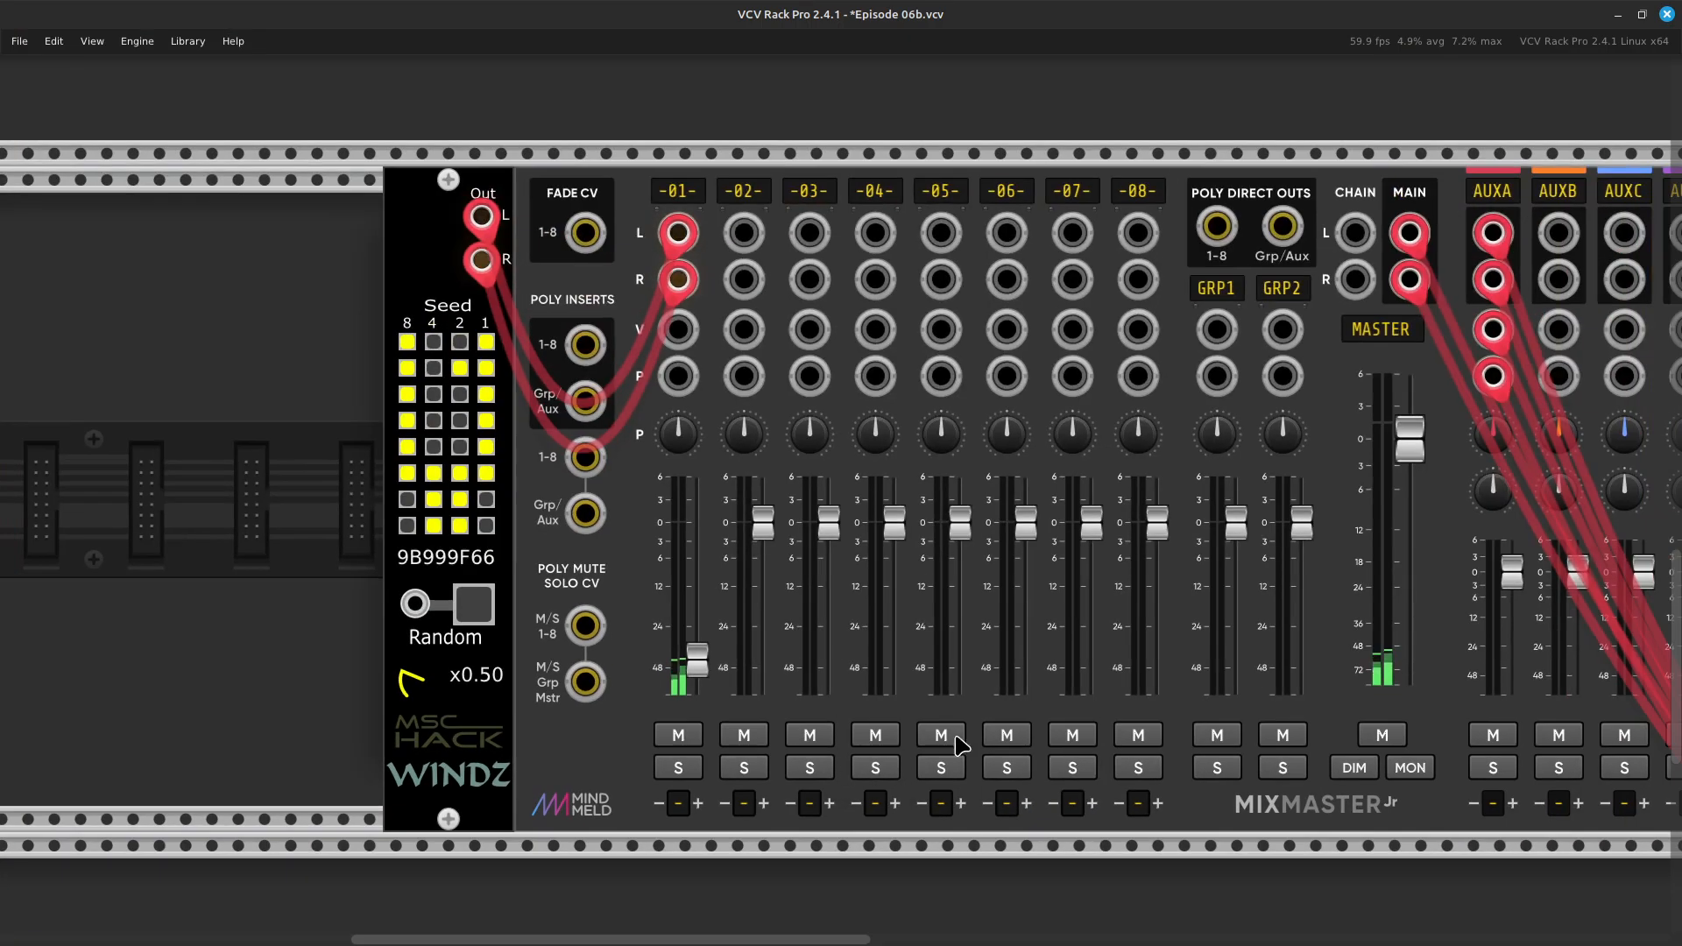
Turn channel 1's AUXA send on the AuxSpander Jr back up from its minimum
scroll(1025, 727, right, 10)
scroll(982, 552, right, 4)
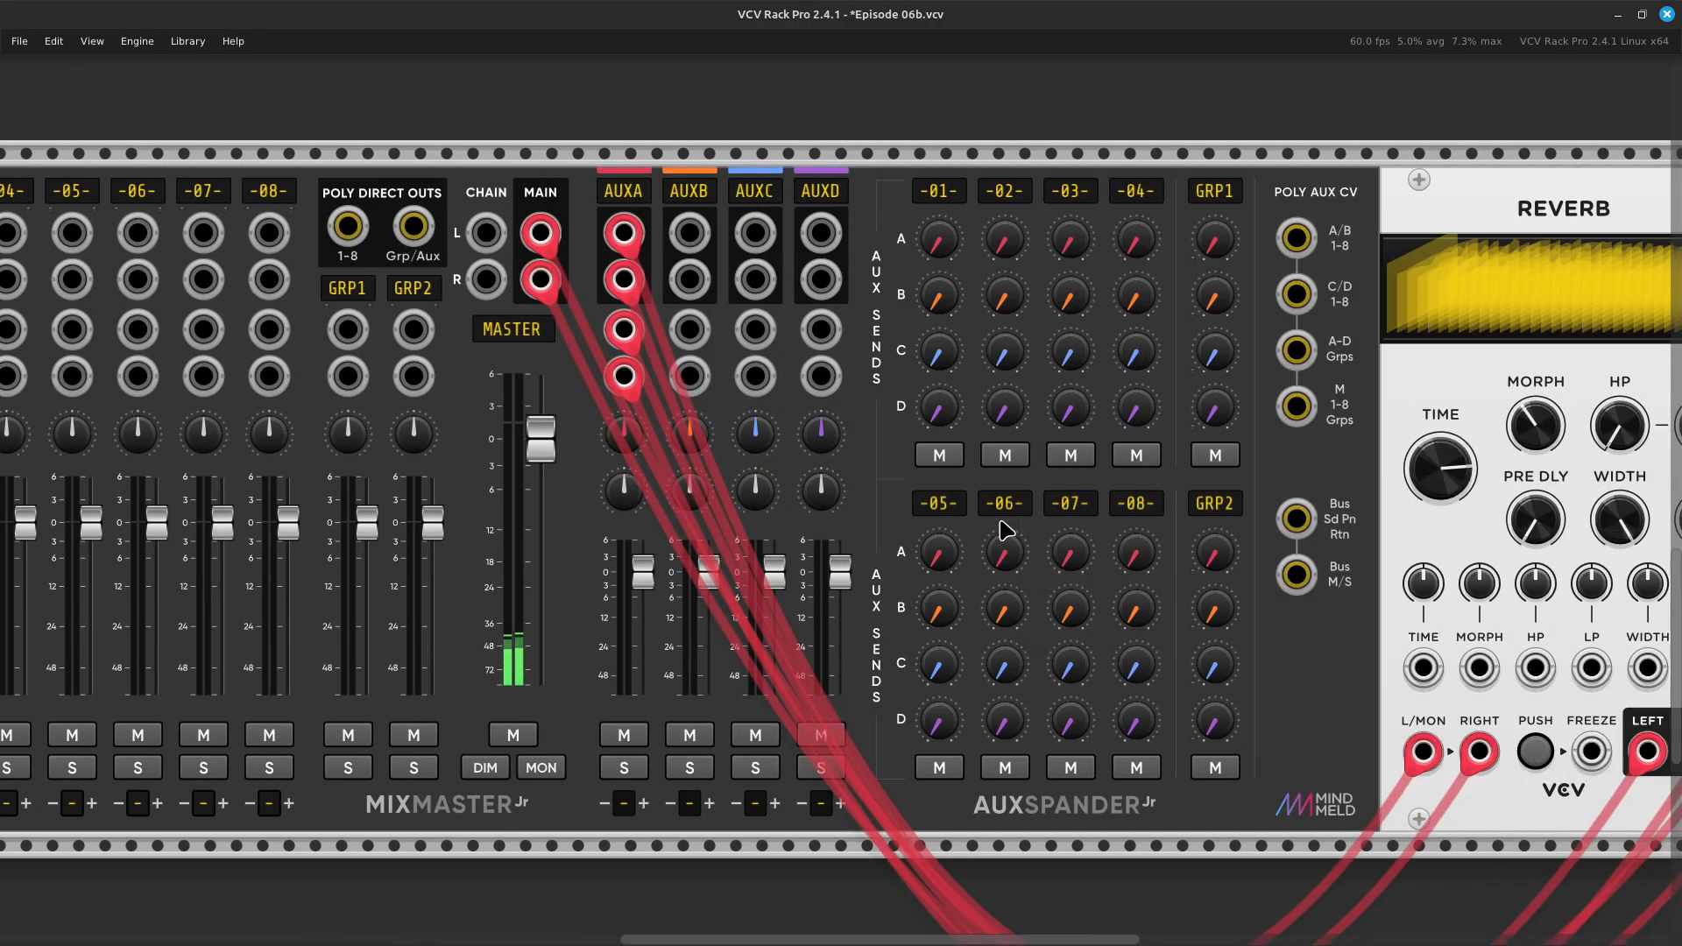
scroll(1006, 529, right, 2)
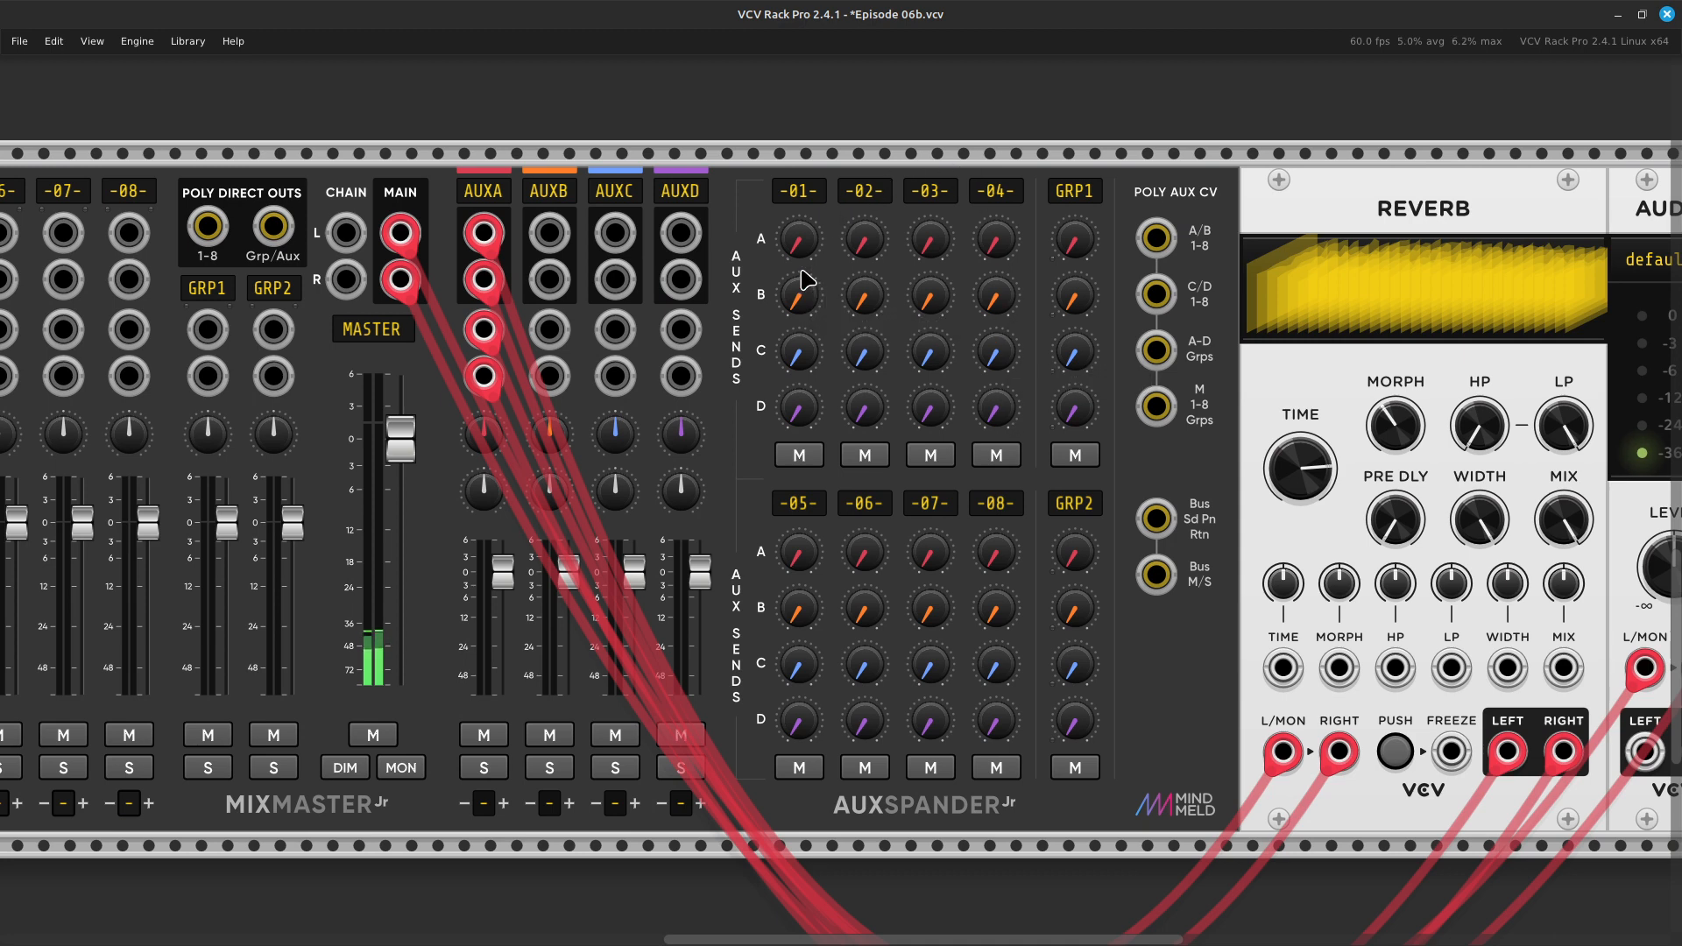
drag(799, 242, 798, 241)
scroll(711, 263, left, 12)
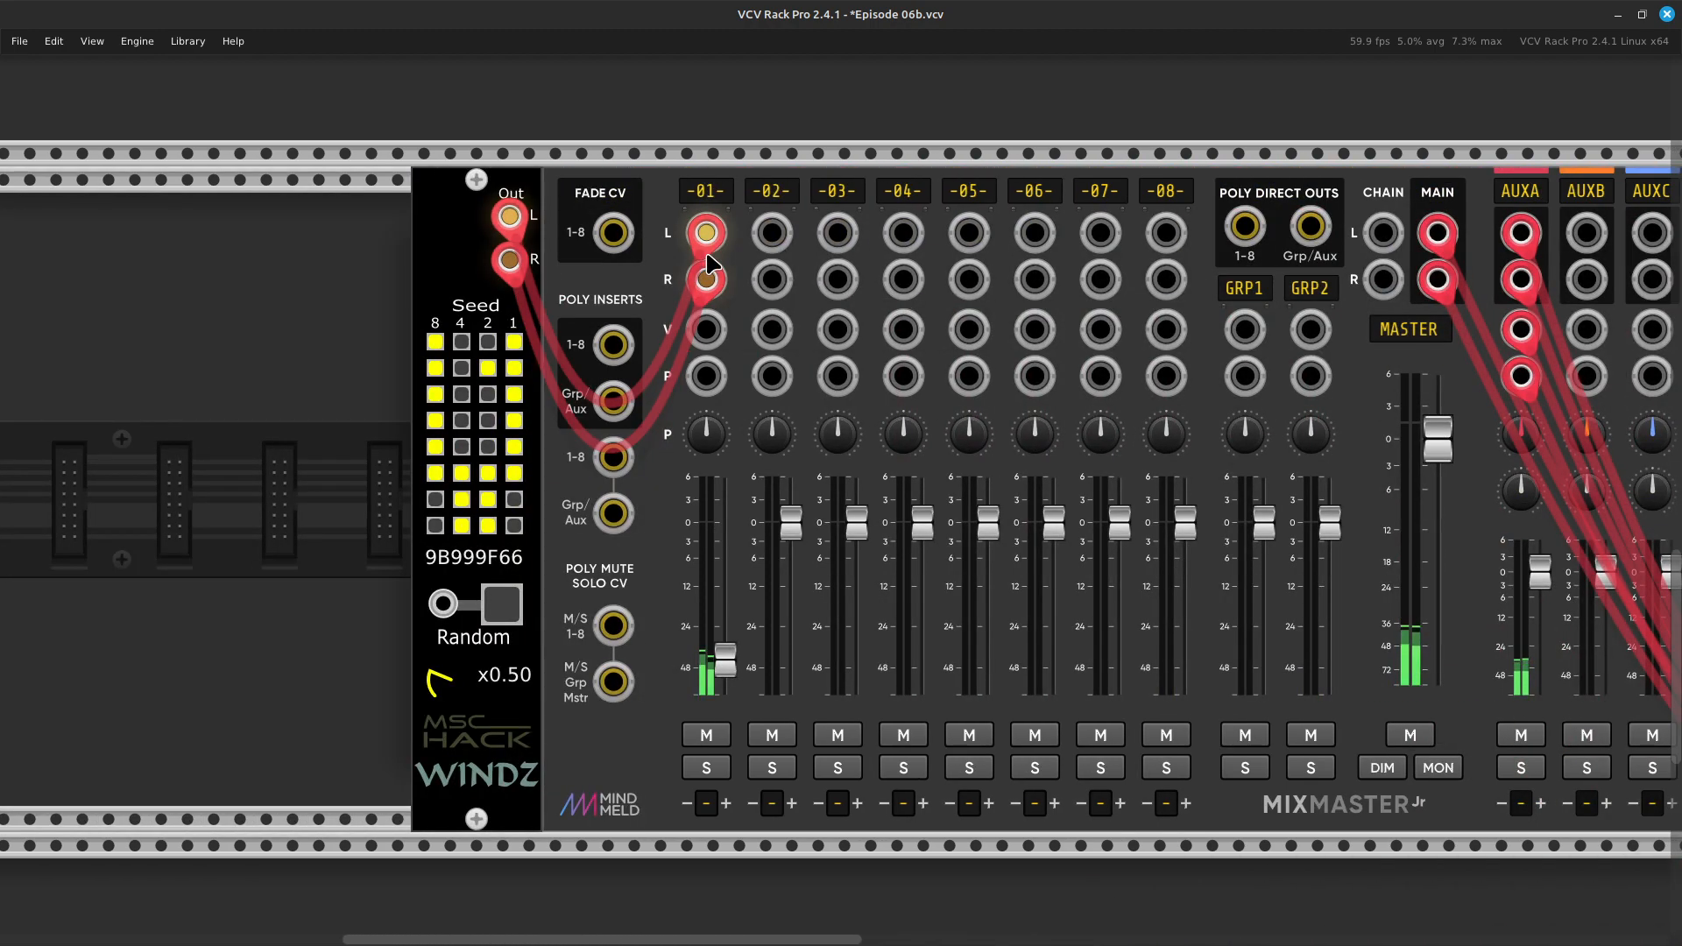
Find the Dronez module by searching the module browser for "dronez" and place it between Neutrinode and Windz, aligned to their left edges
scroll(712, 263, up, 10)
scroll(712, 262, up, 6)
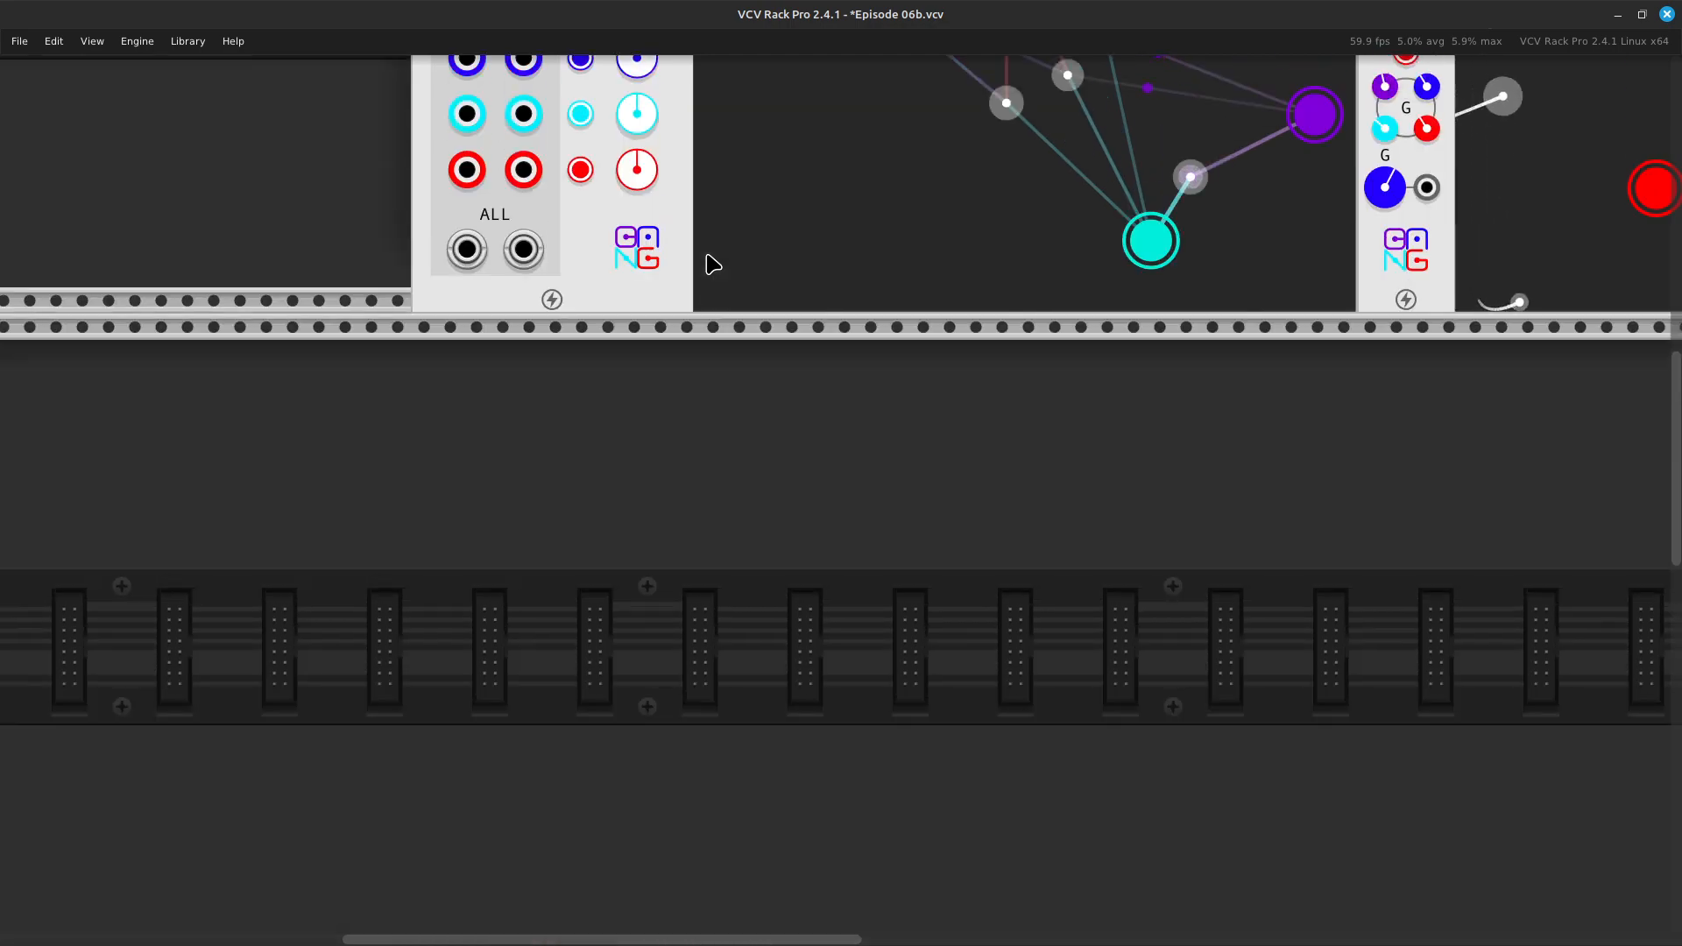
scroll(712, 263, up, 3)
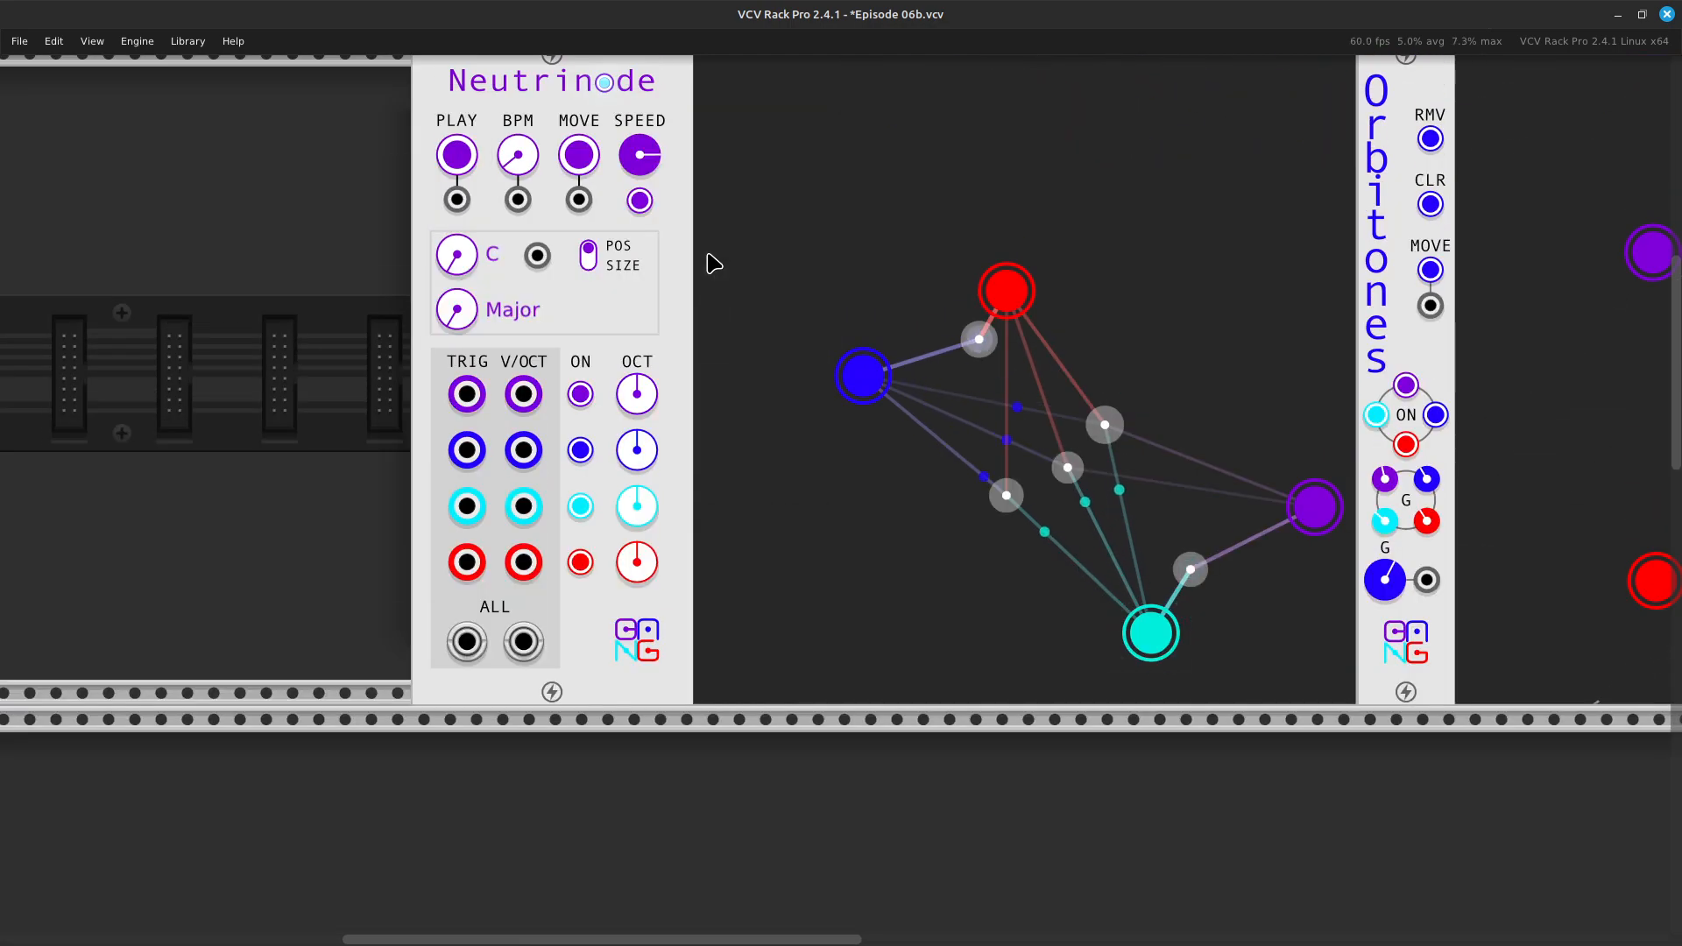
scroll(711, 263, up, 3)
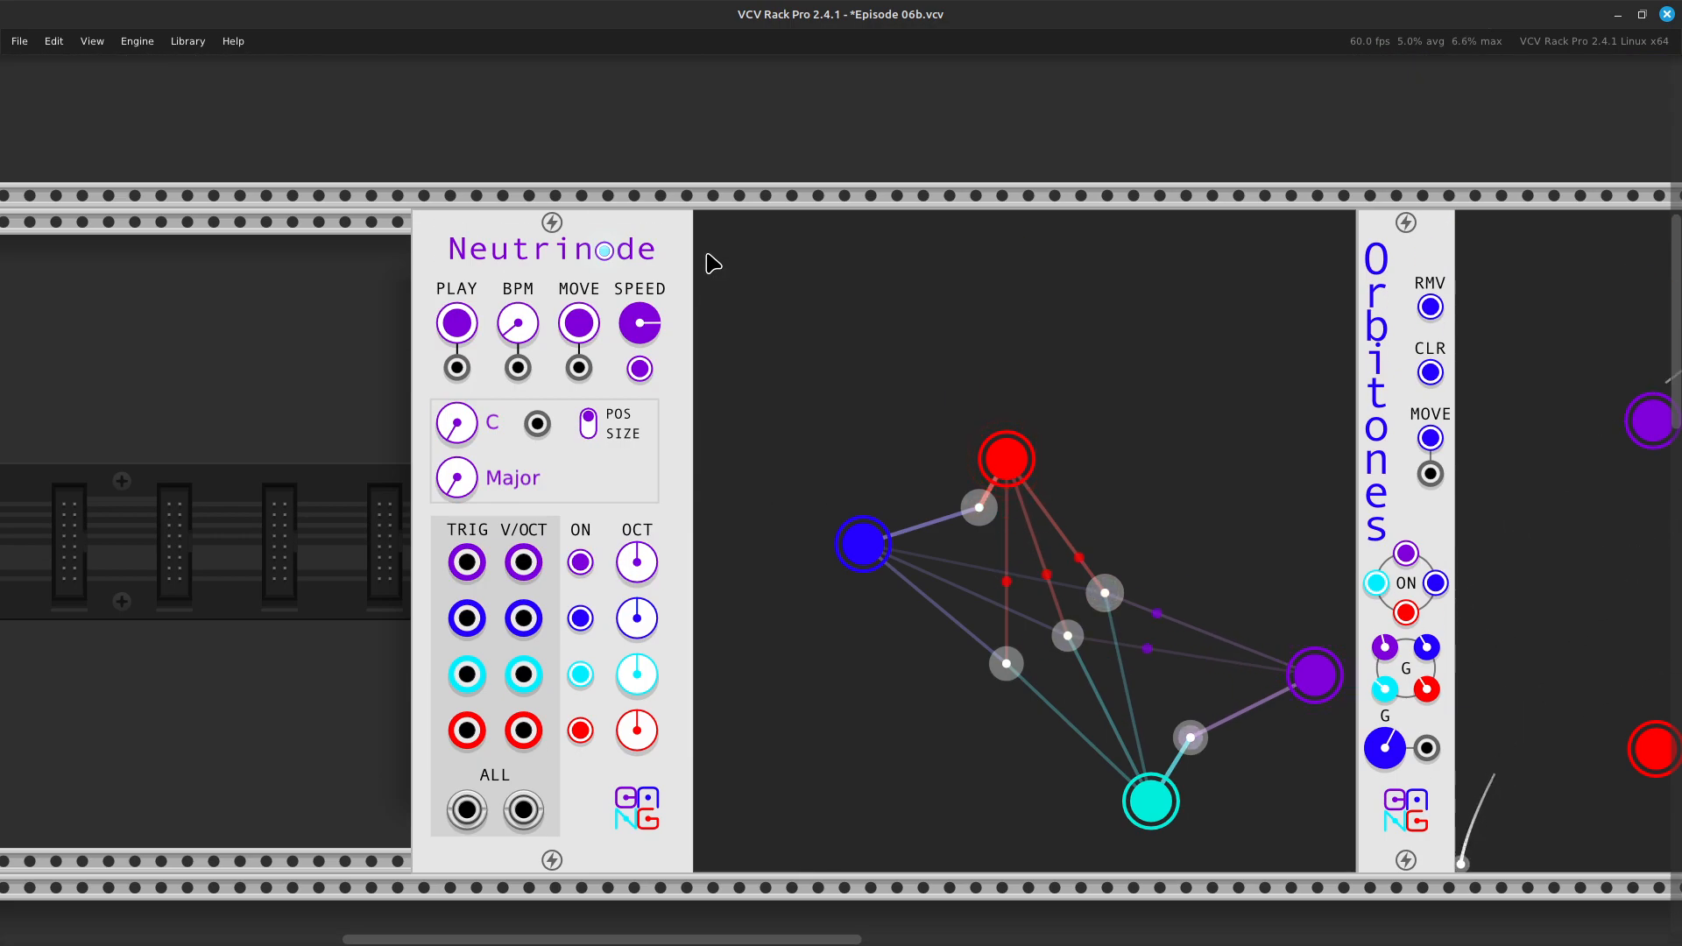
scroll(736, 530, down, 2)
scroll(737, 530, down, 12)
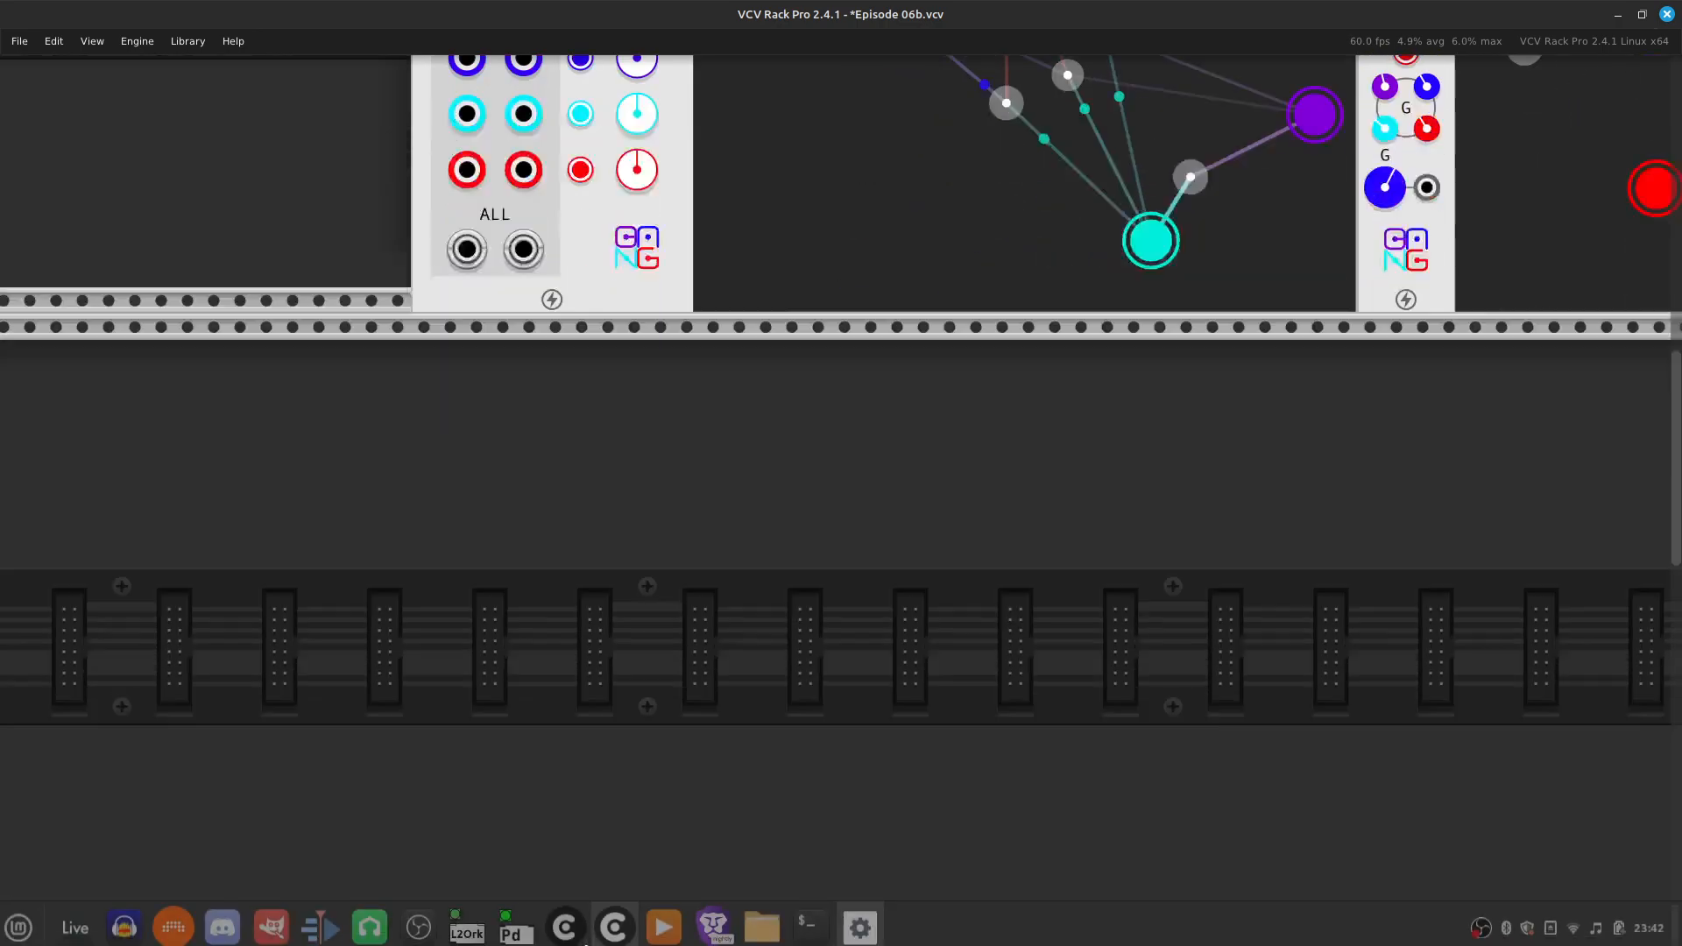
scroll(645, 729, up, 7)
right_click(644, 729)
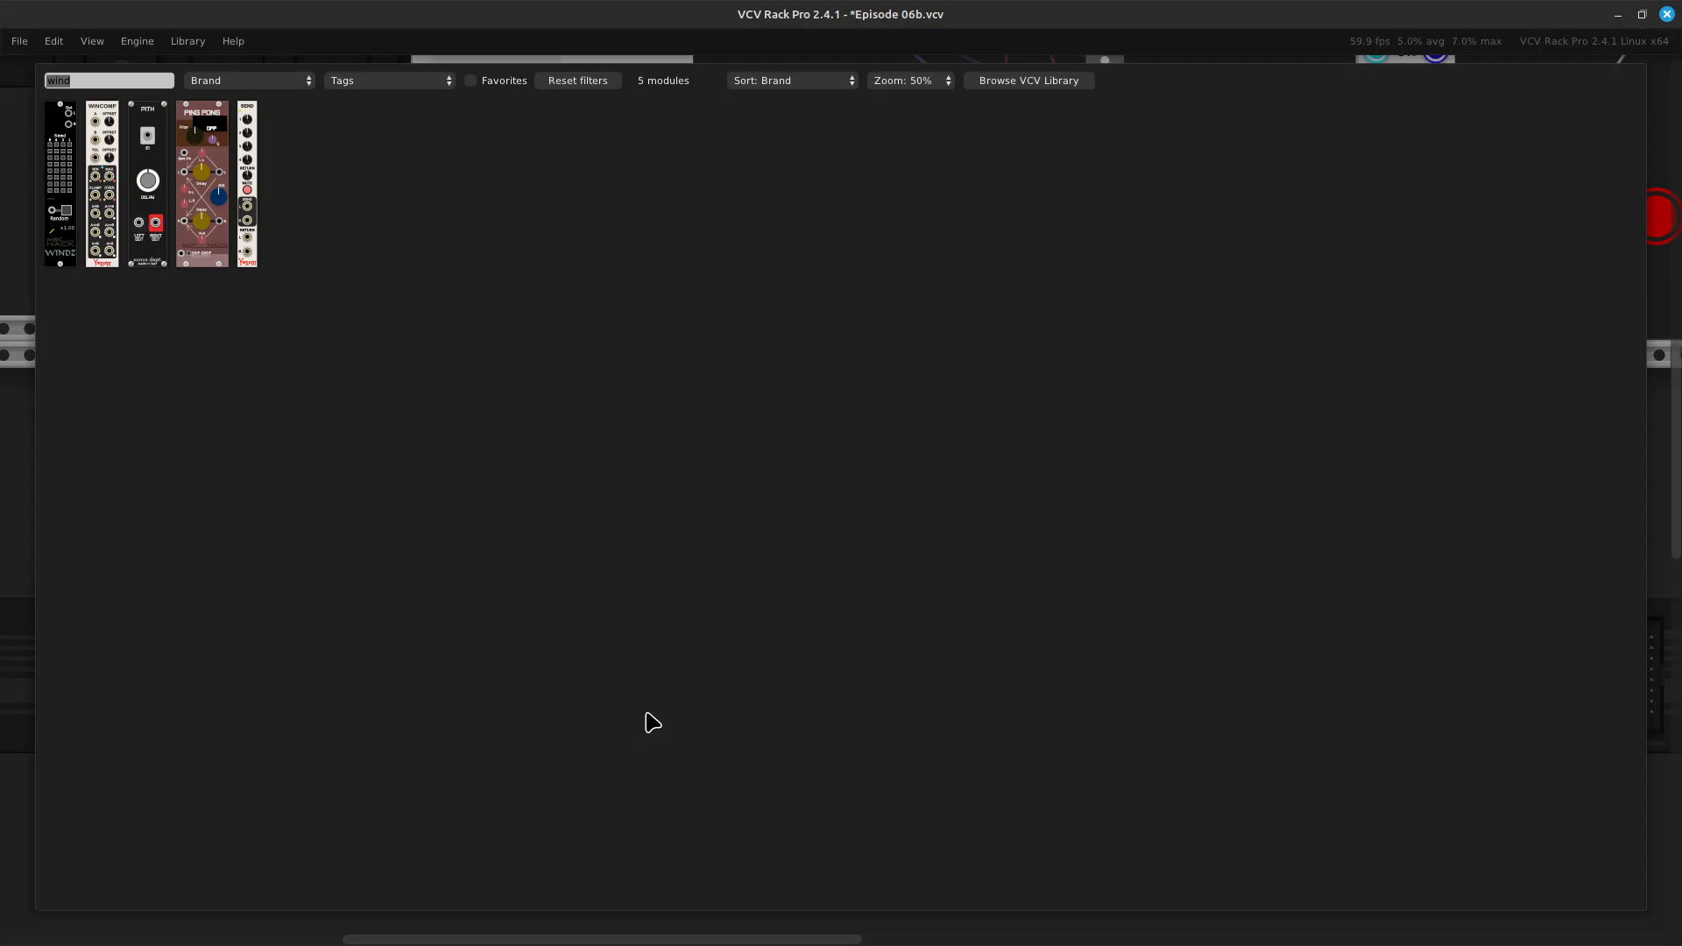
key(BackSpace)
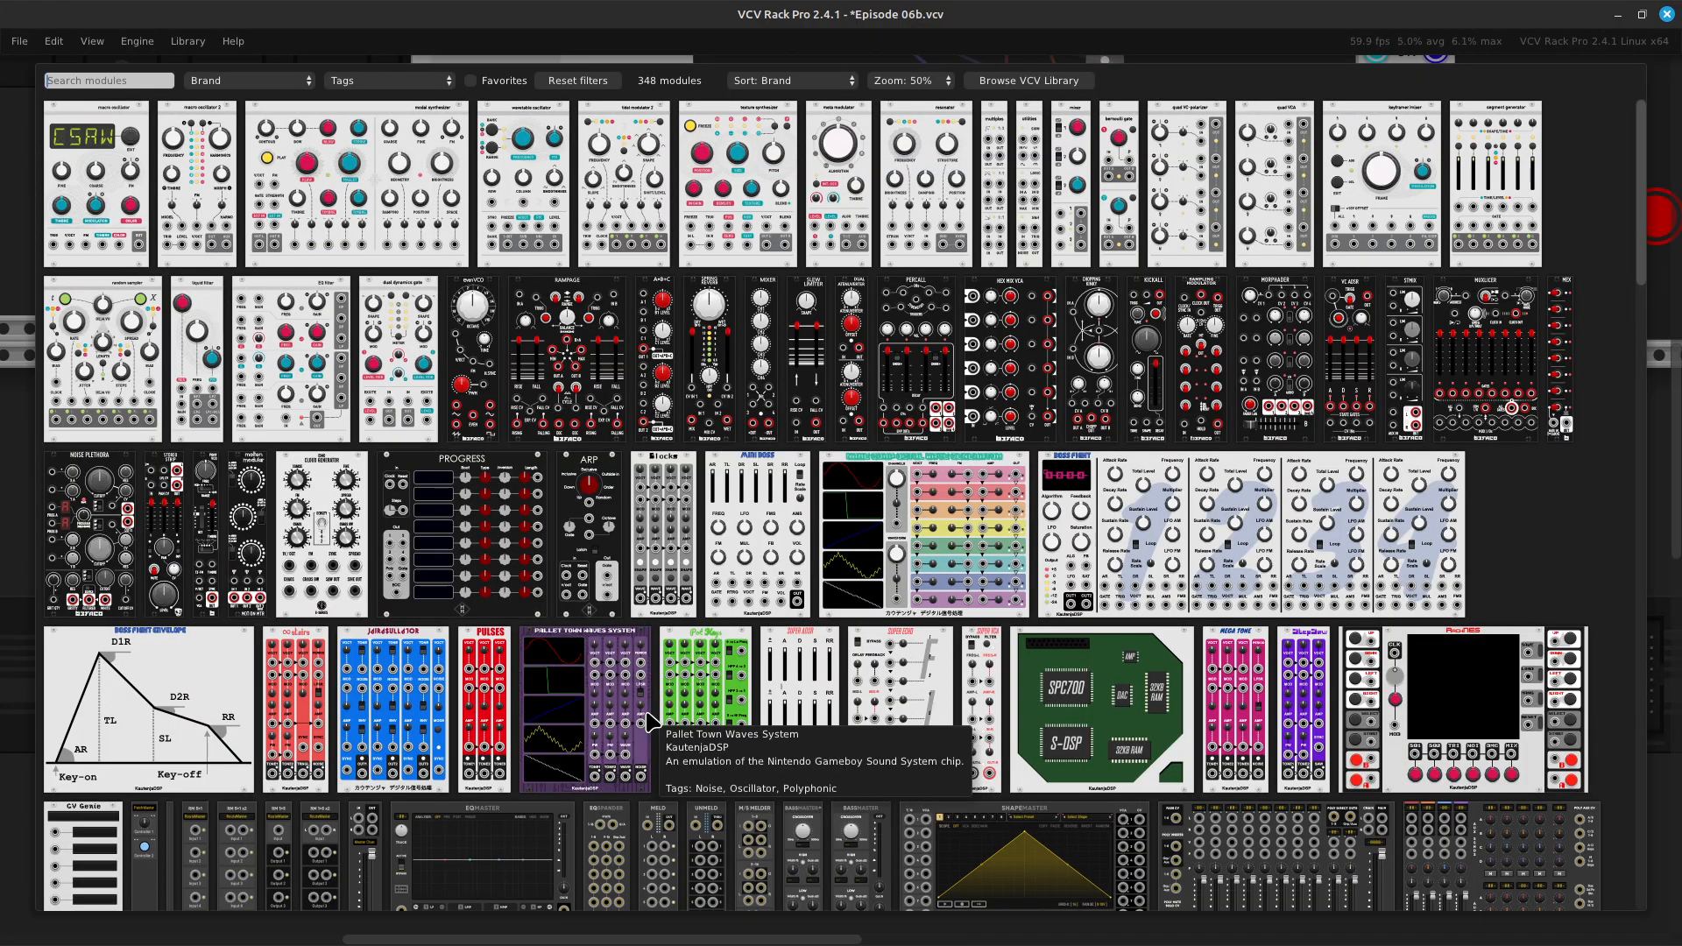
text(drone)
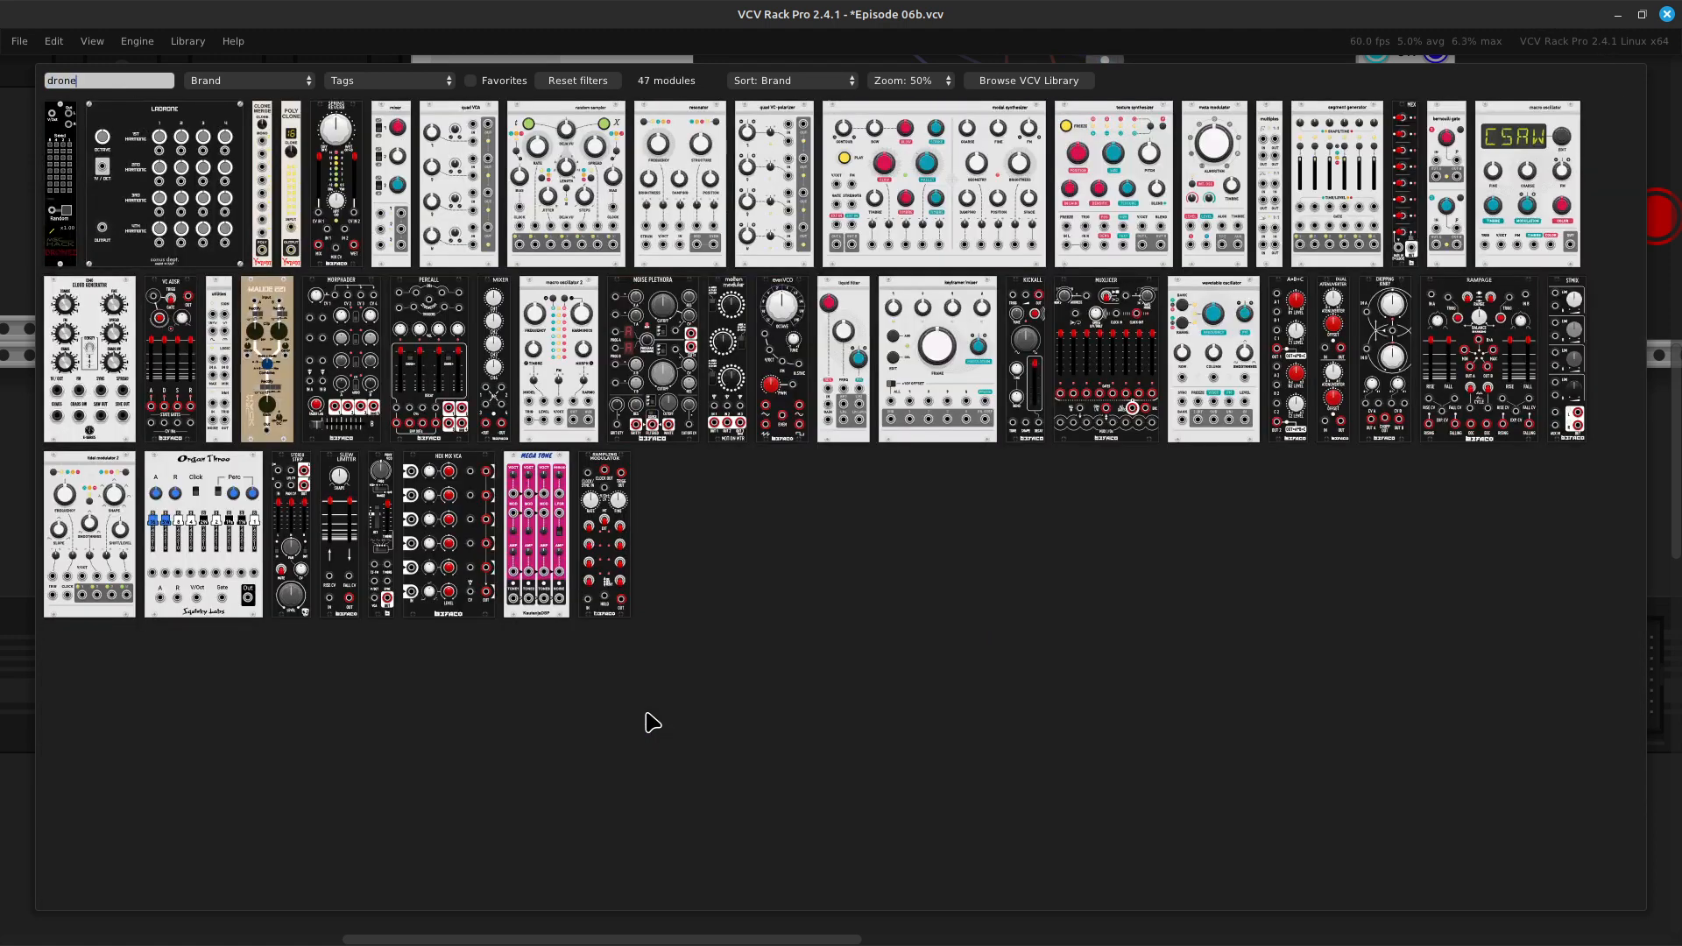
text(z)
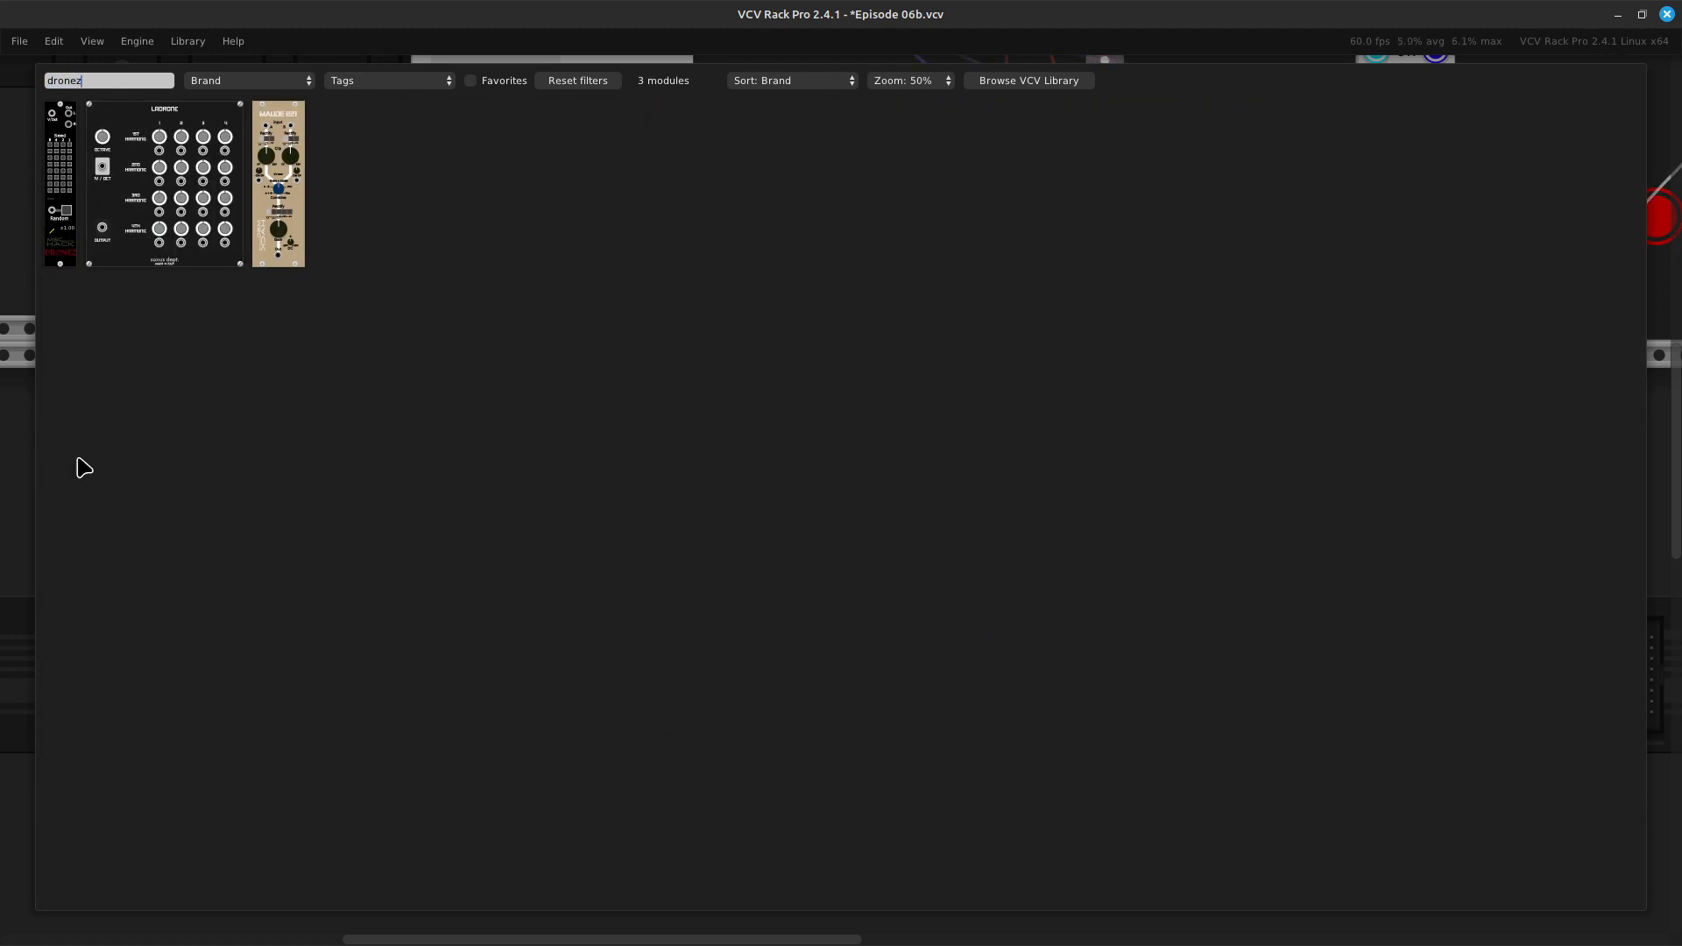
click(56, 187)
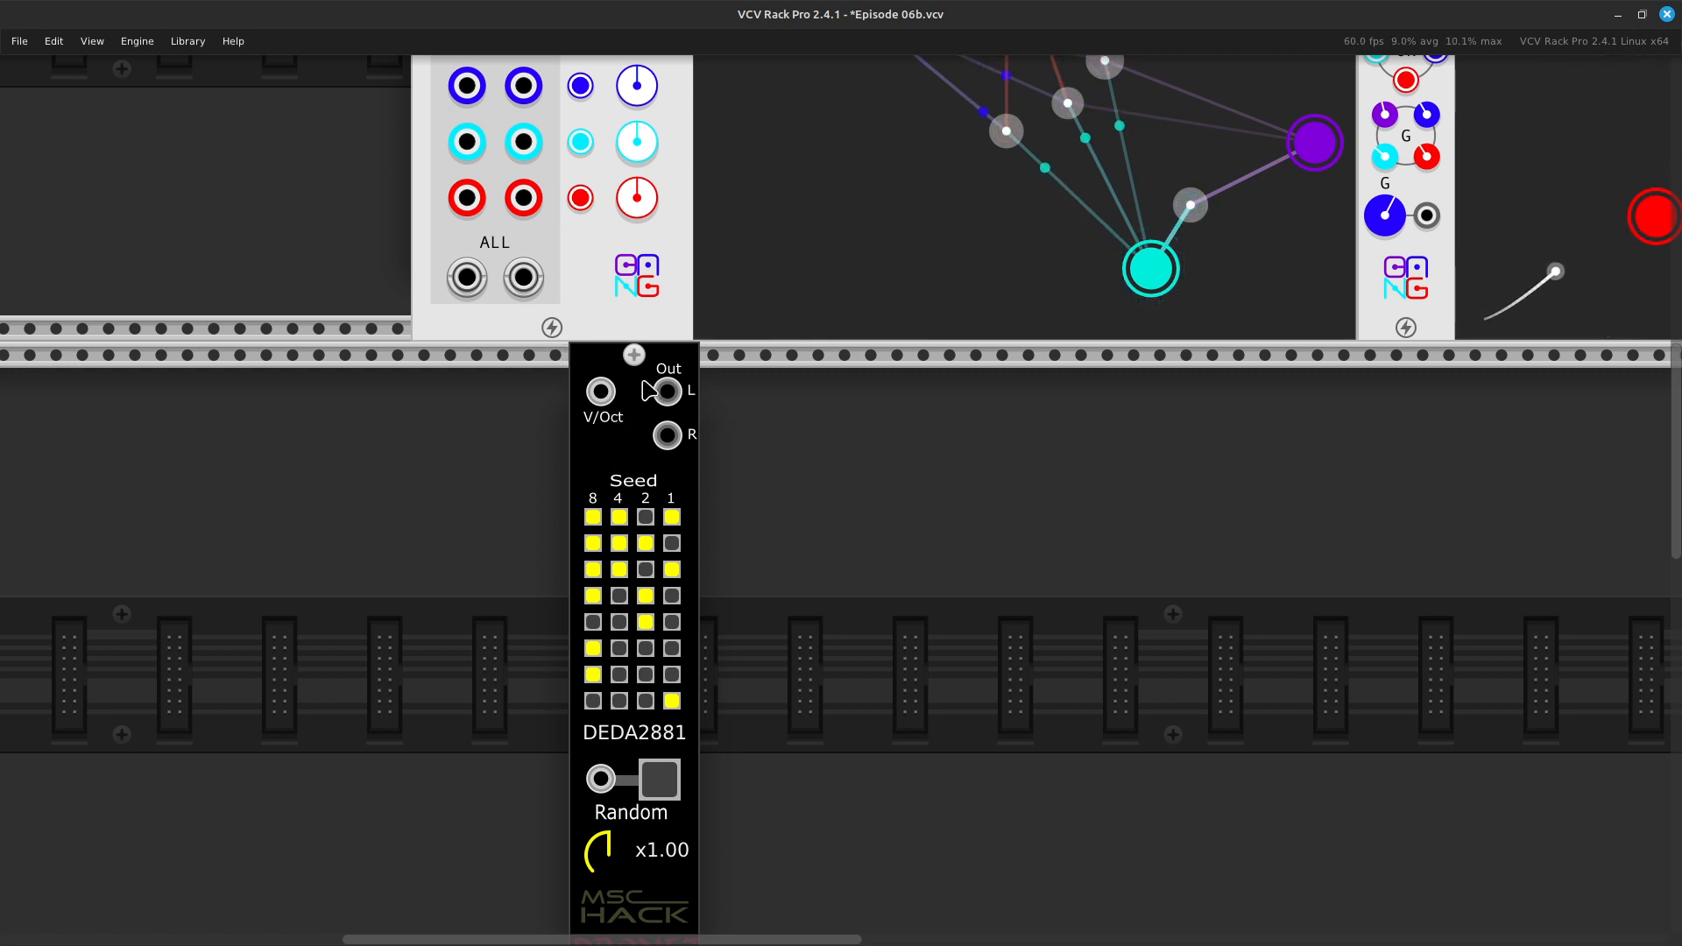
drag(611, 373, 478, 373)
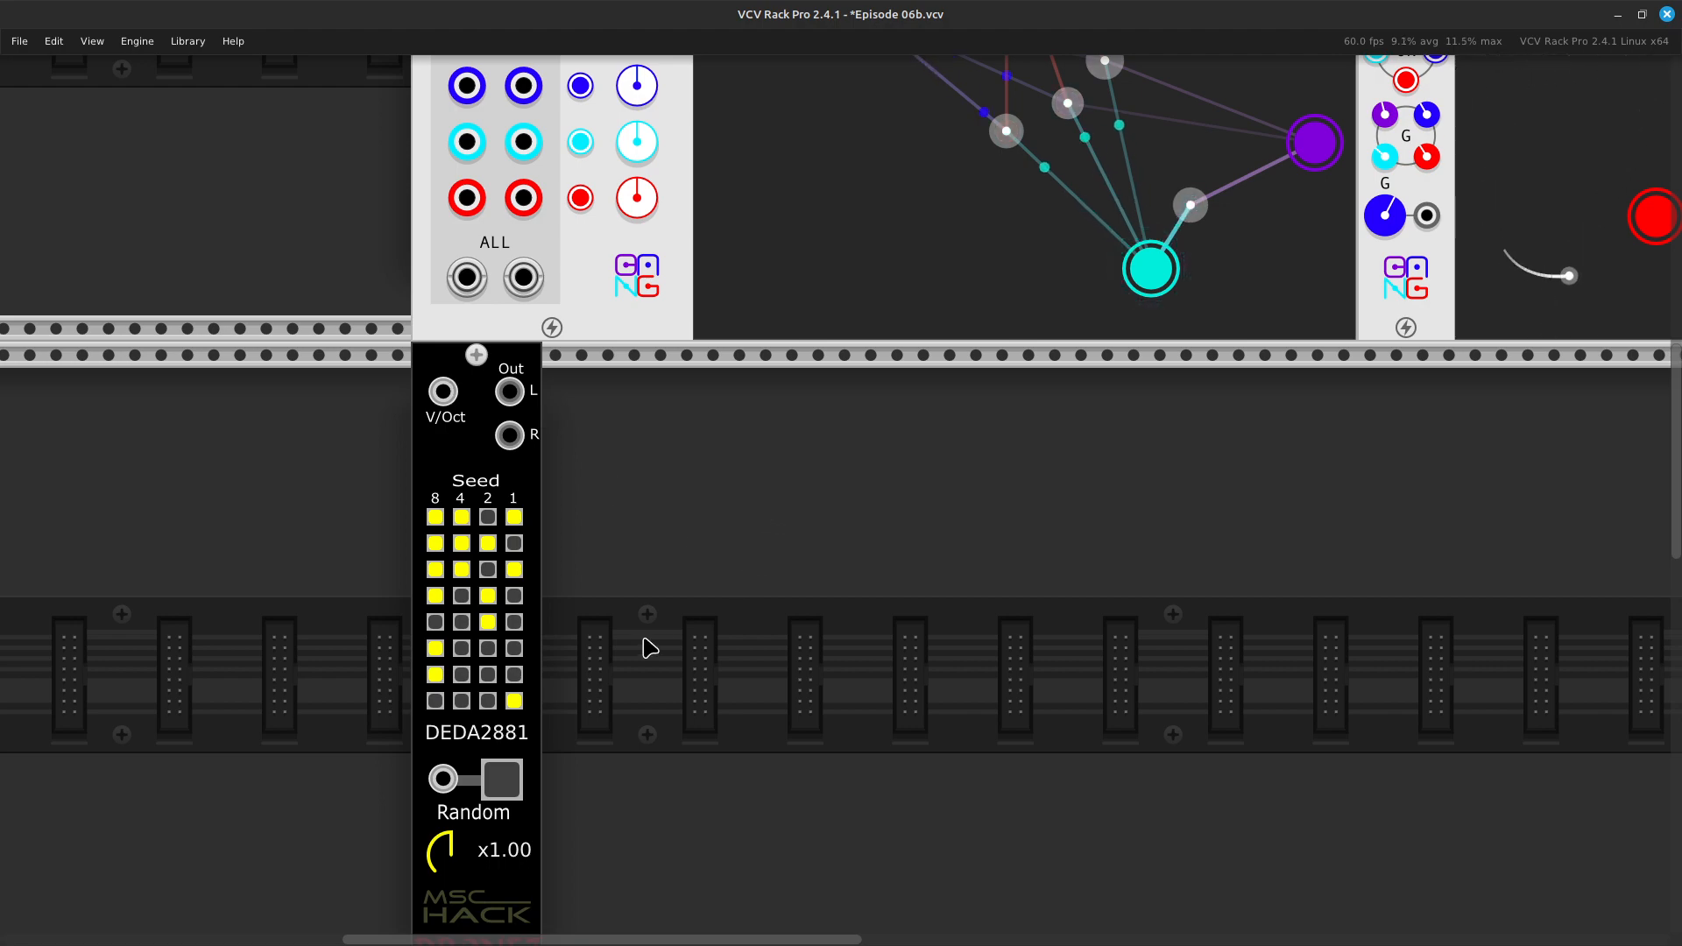
Toggle bits in the Dronez seed grid to change its seed to DEDAA845
scroll(648, 642, down, 8)
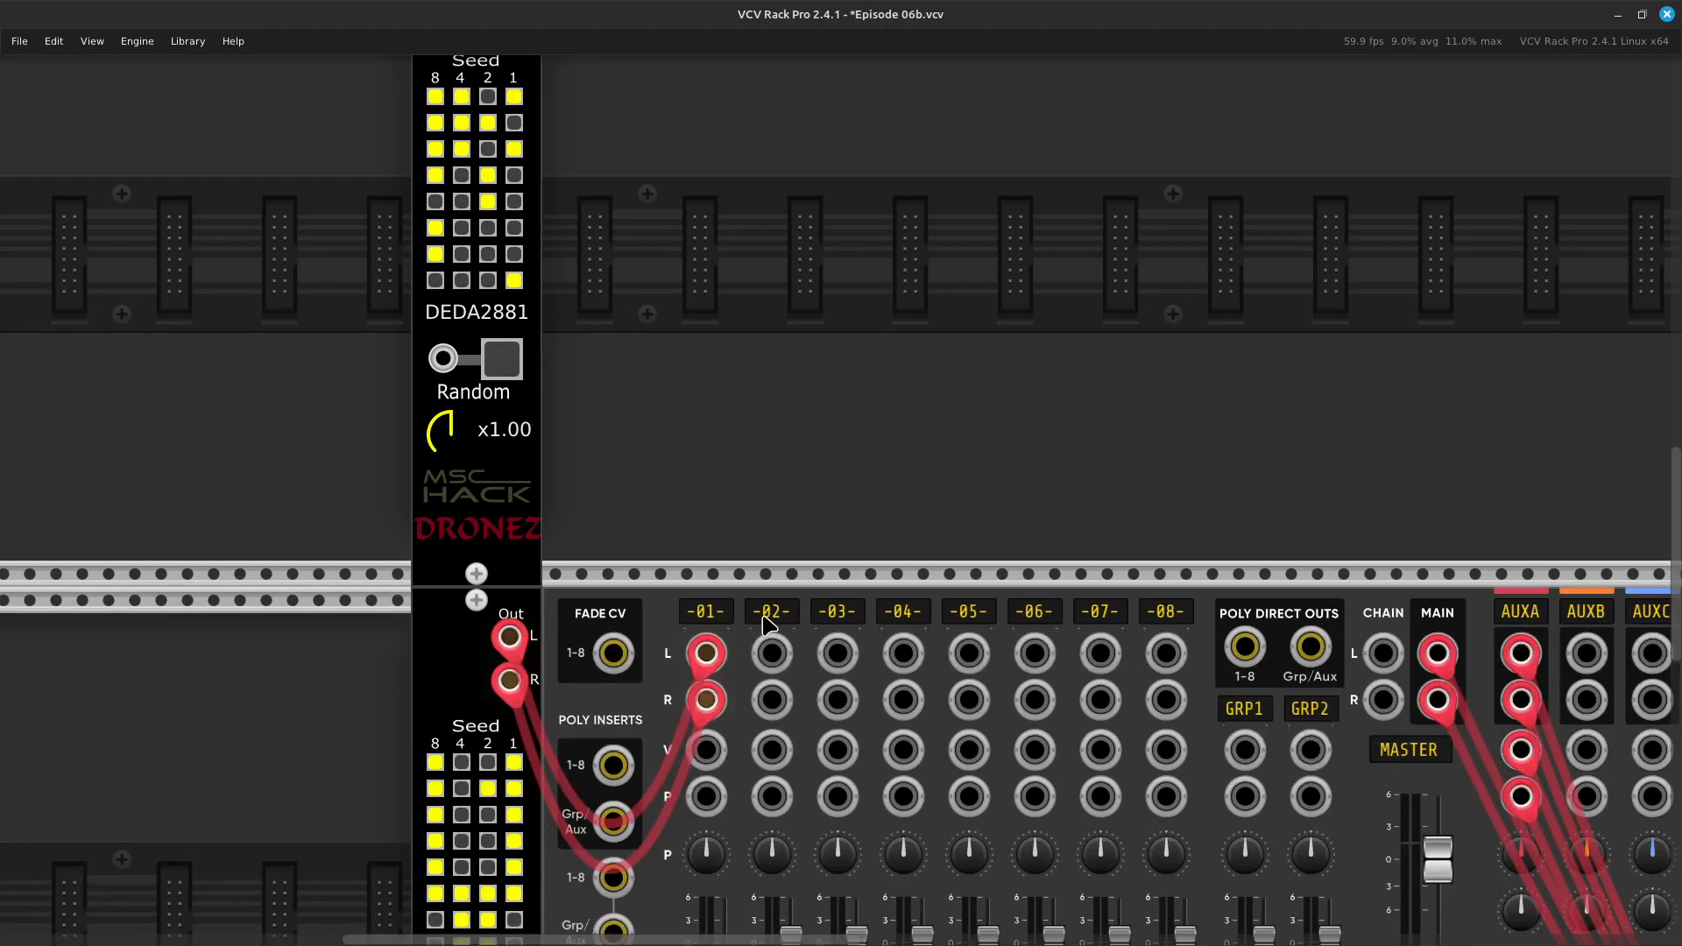
scroll(802, 589, up, 6)
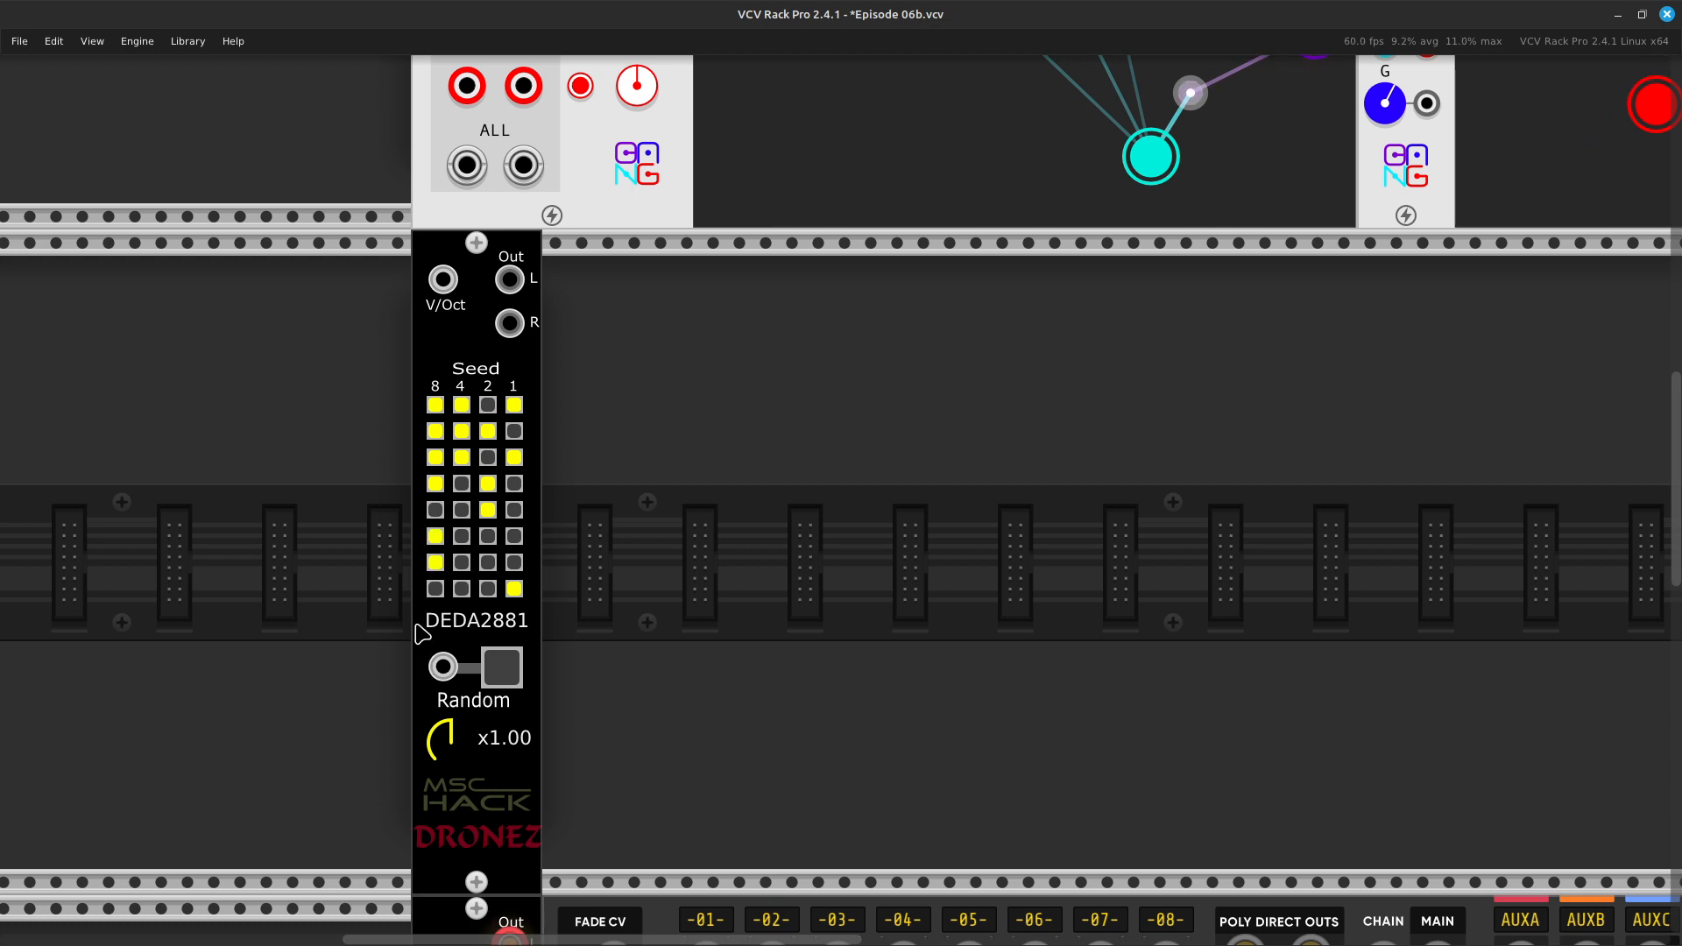
click(435, 562)
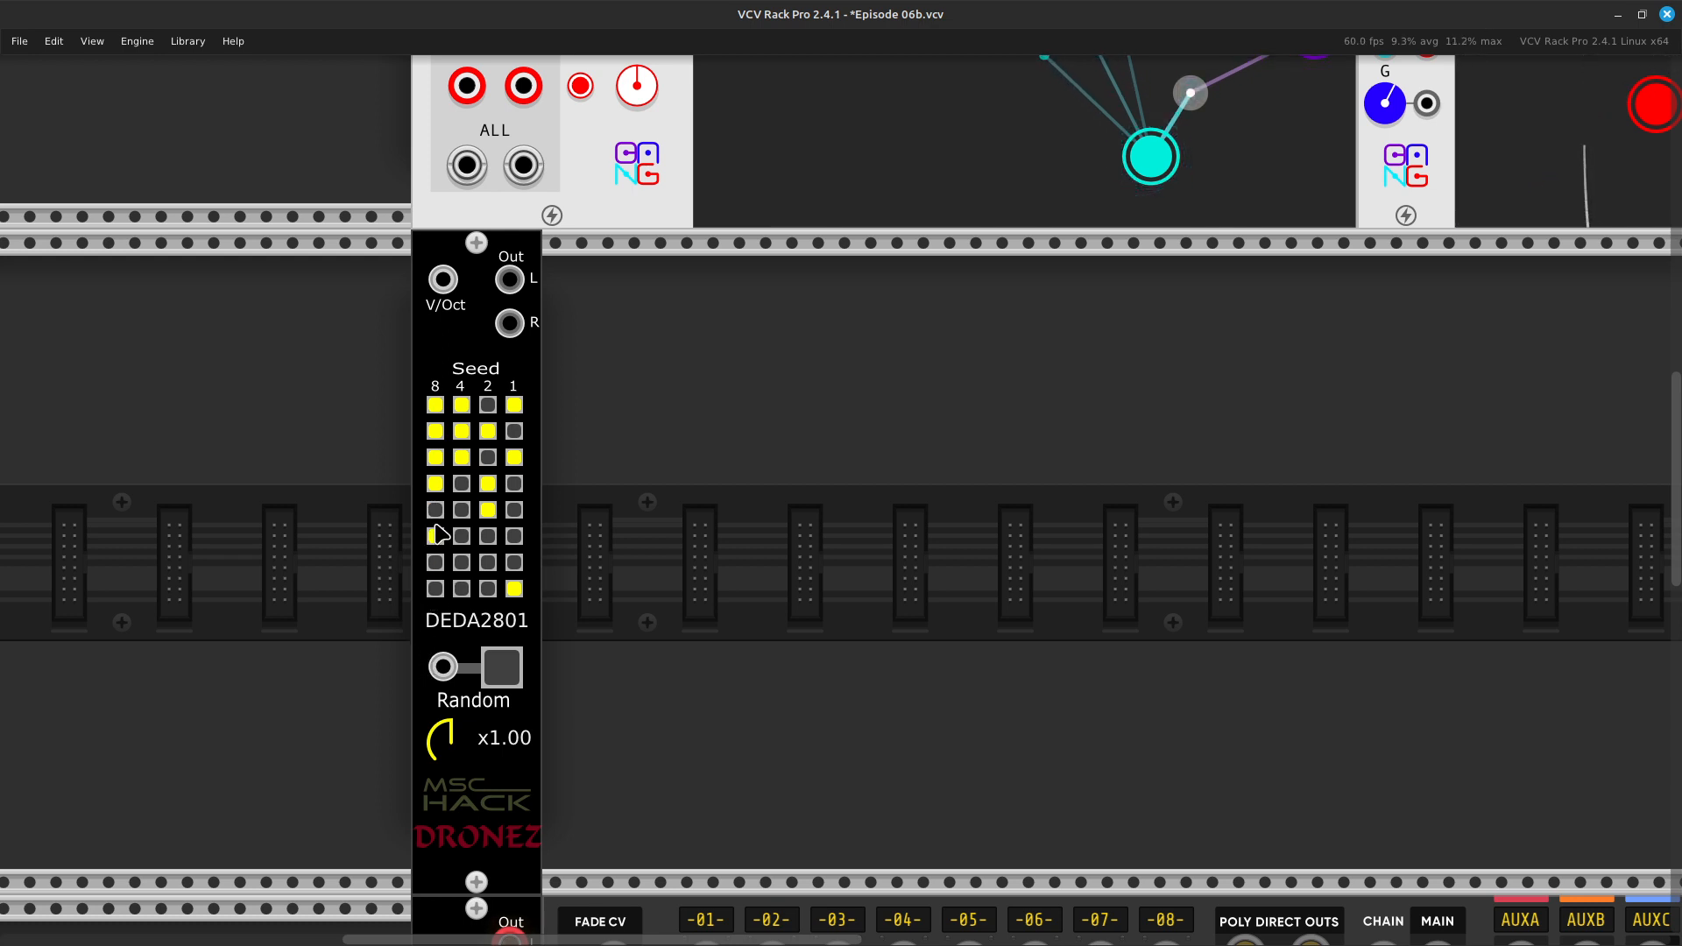
click(462, 588)
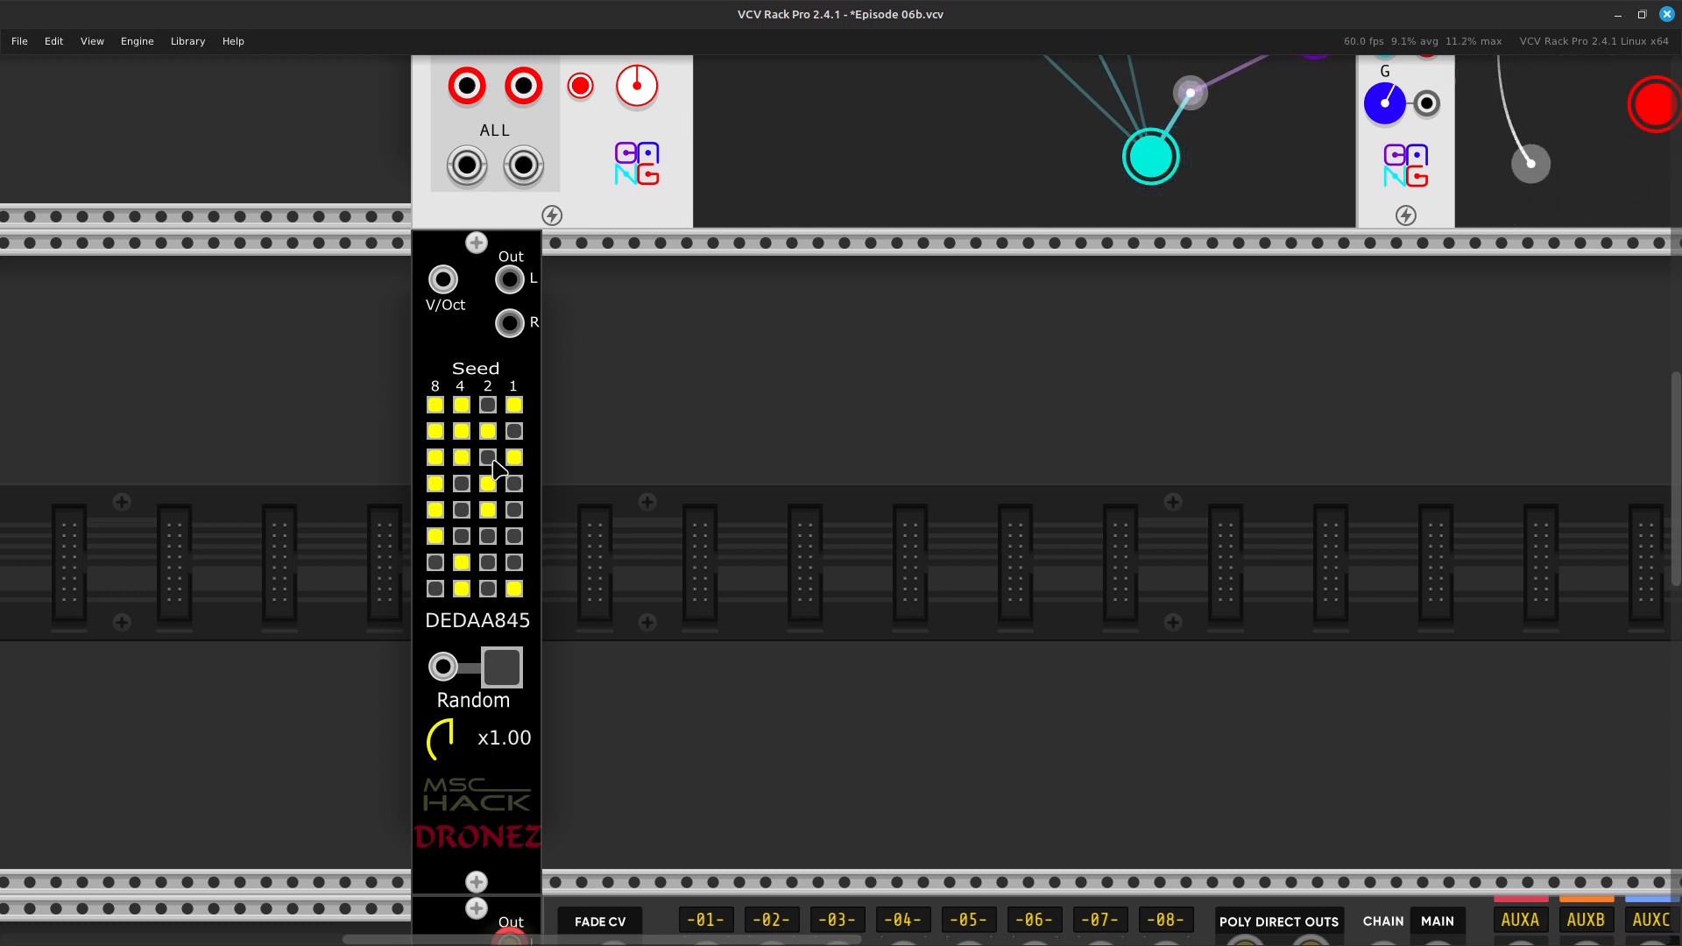
Search the module browser for "adsr" and add the Befaco VC ADSR directly beside Dronez
scroll(549, 631, up, 5)
scroll(547, 629, up, 1)
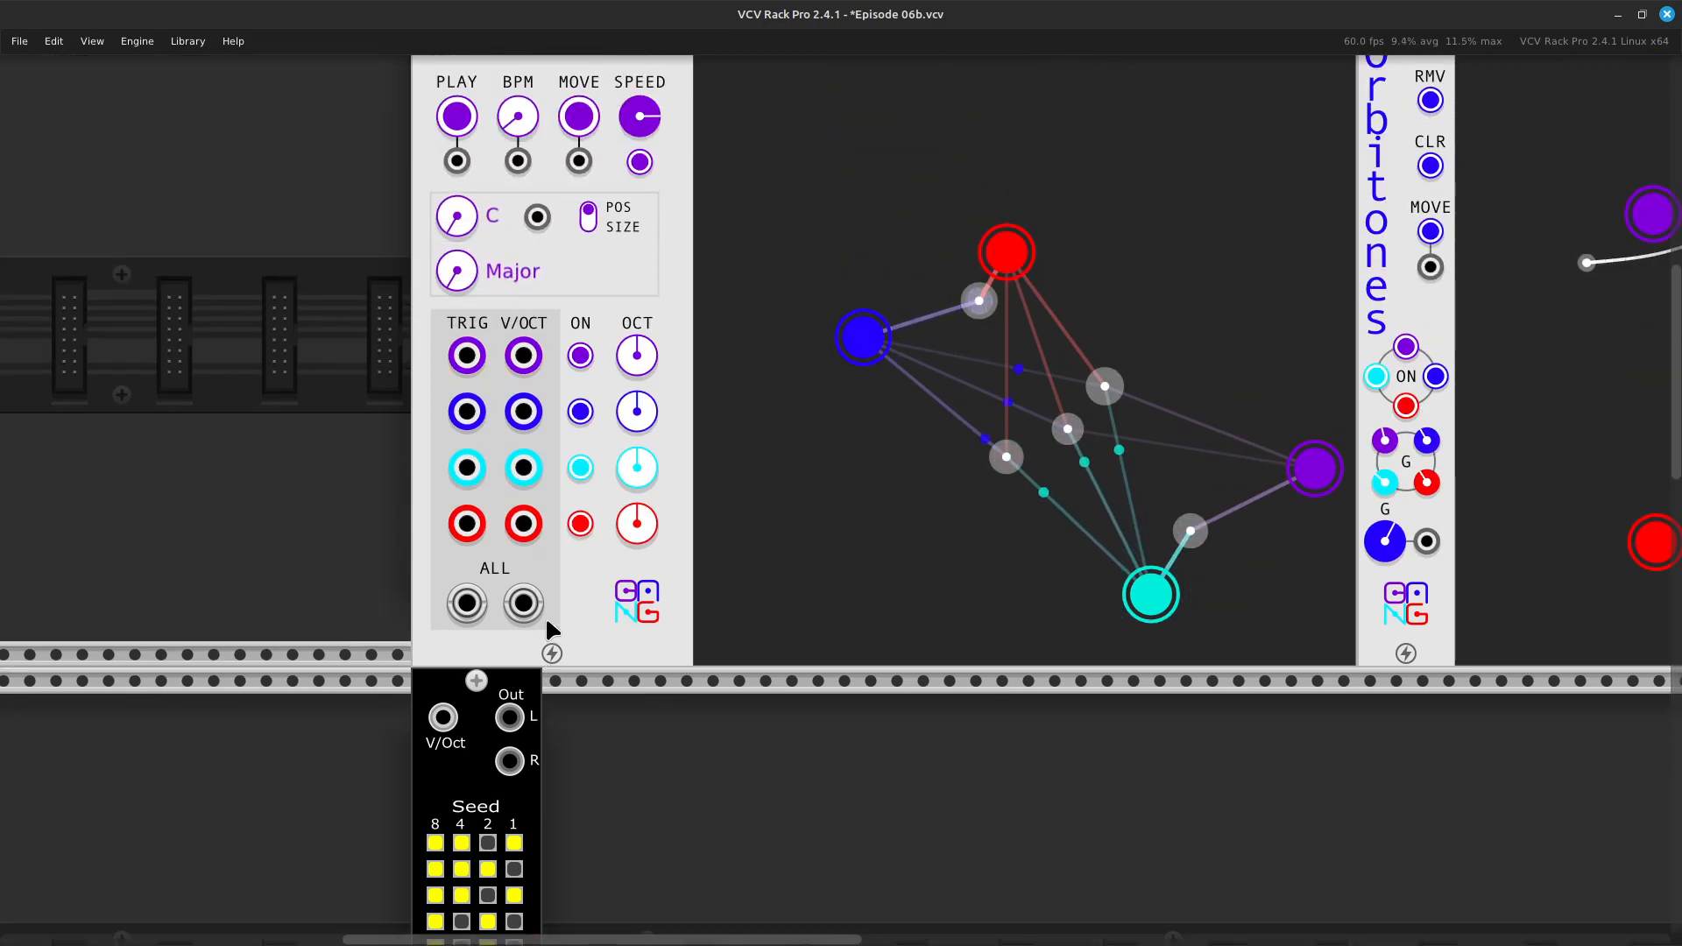
scroll(547, 630, down, 6)
double_click(663, 698)
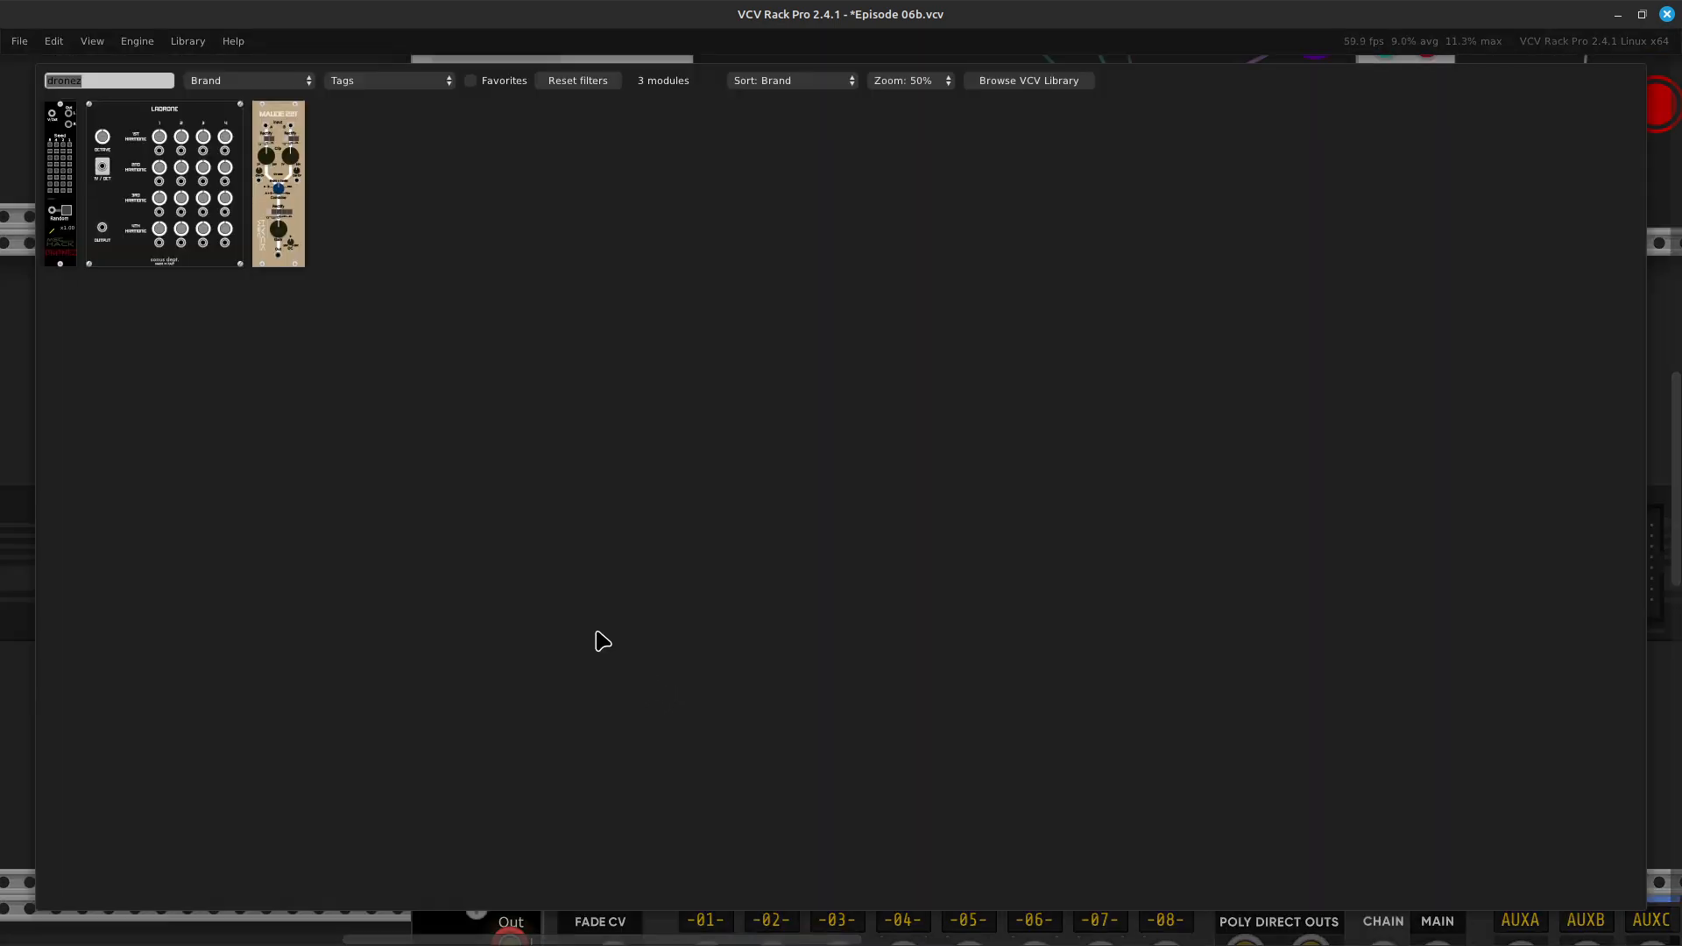
text(ads)
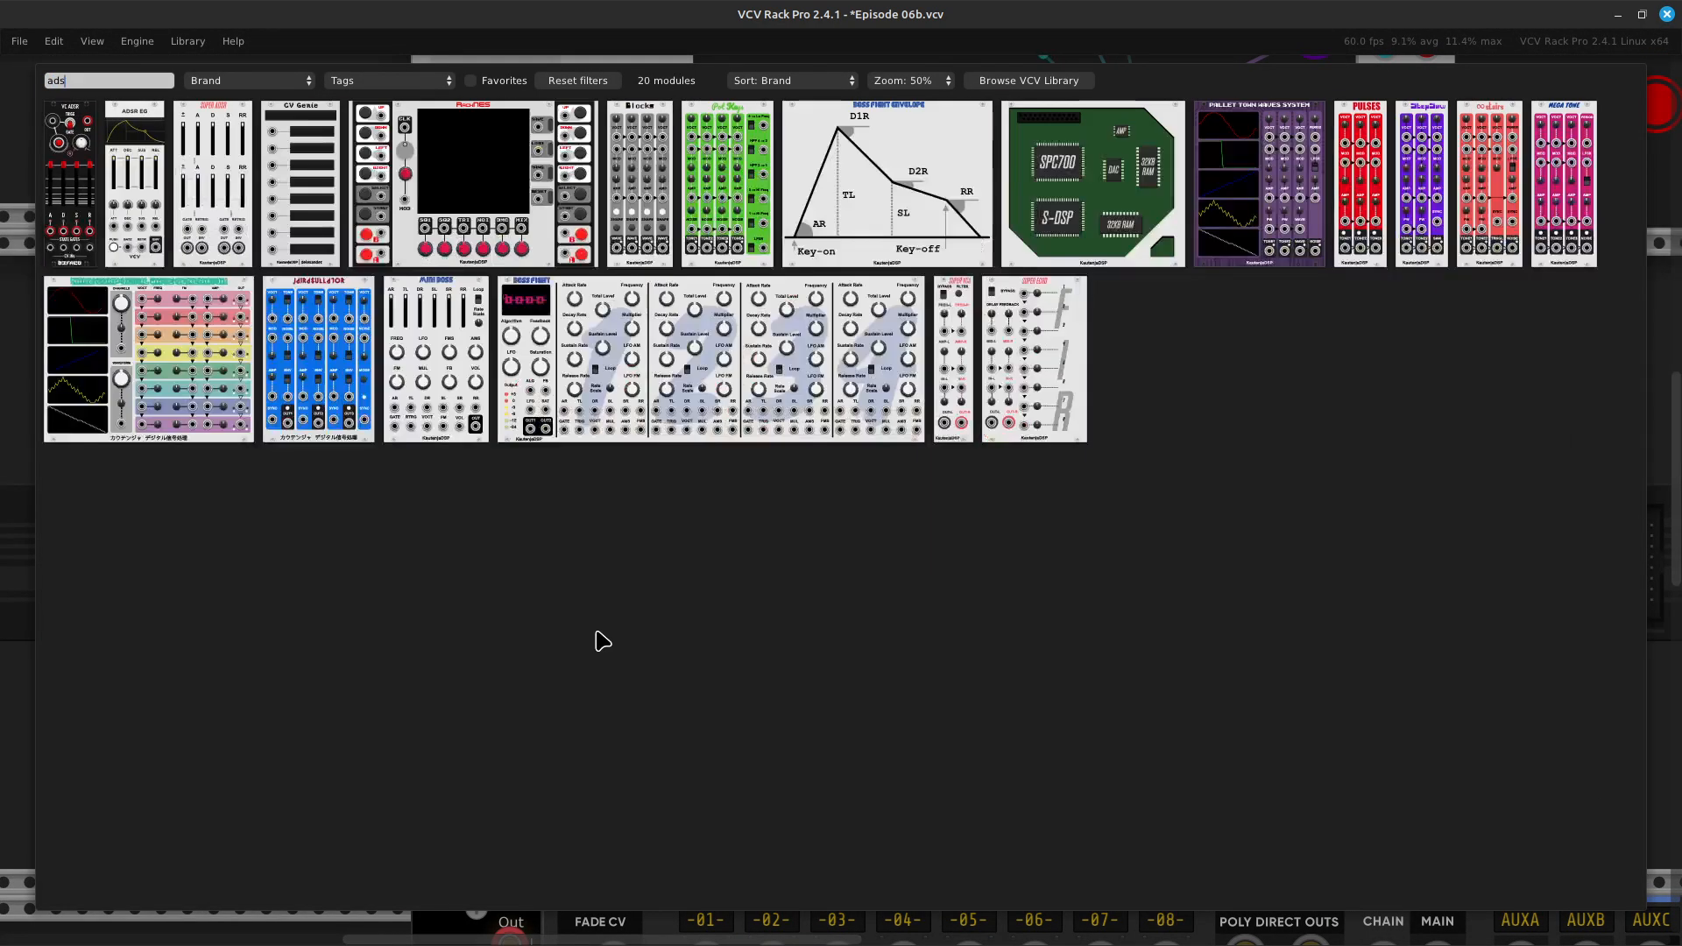
text(r)
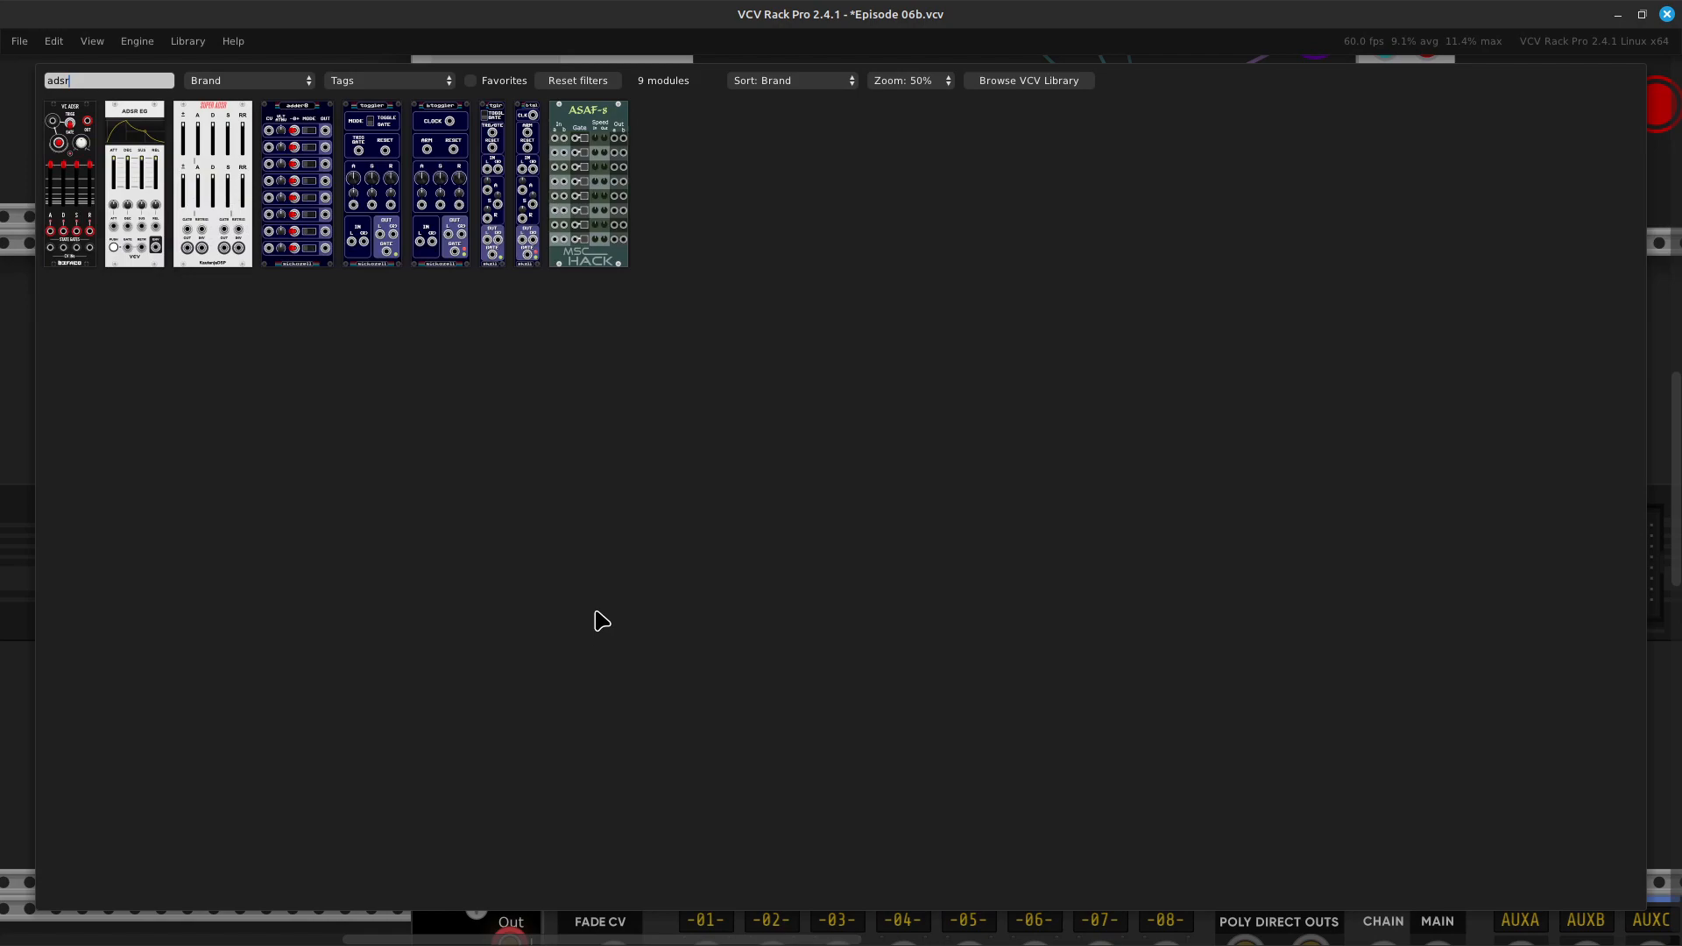
click(45, 230)
Switch off Neutrinode's cyan, blue and purple nodes, leaving only the red node on
scroll(631, 517, up, 1)
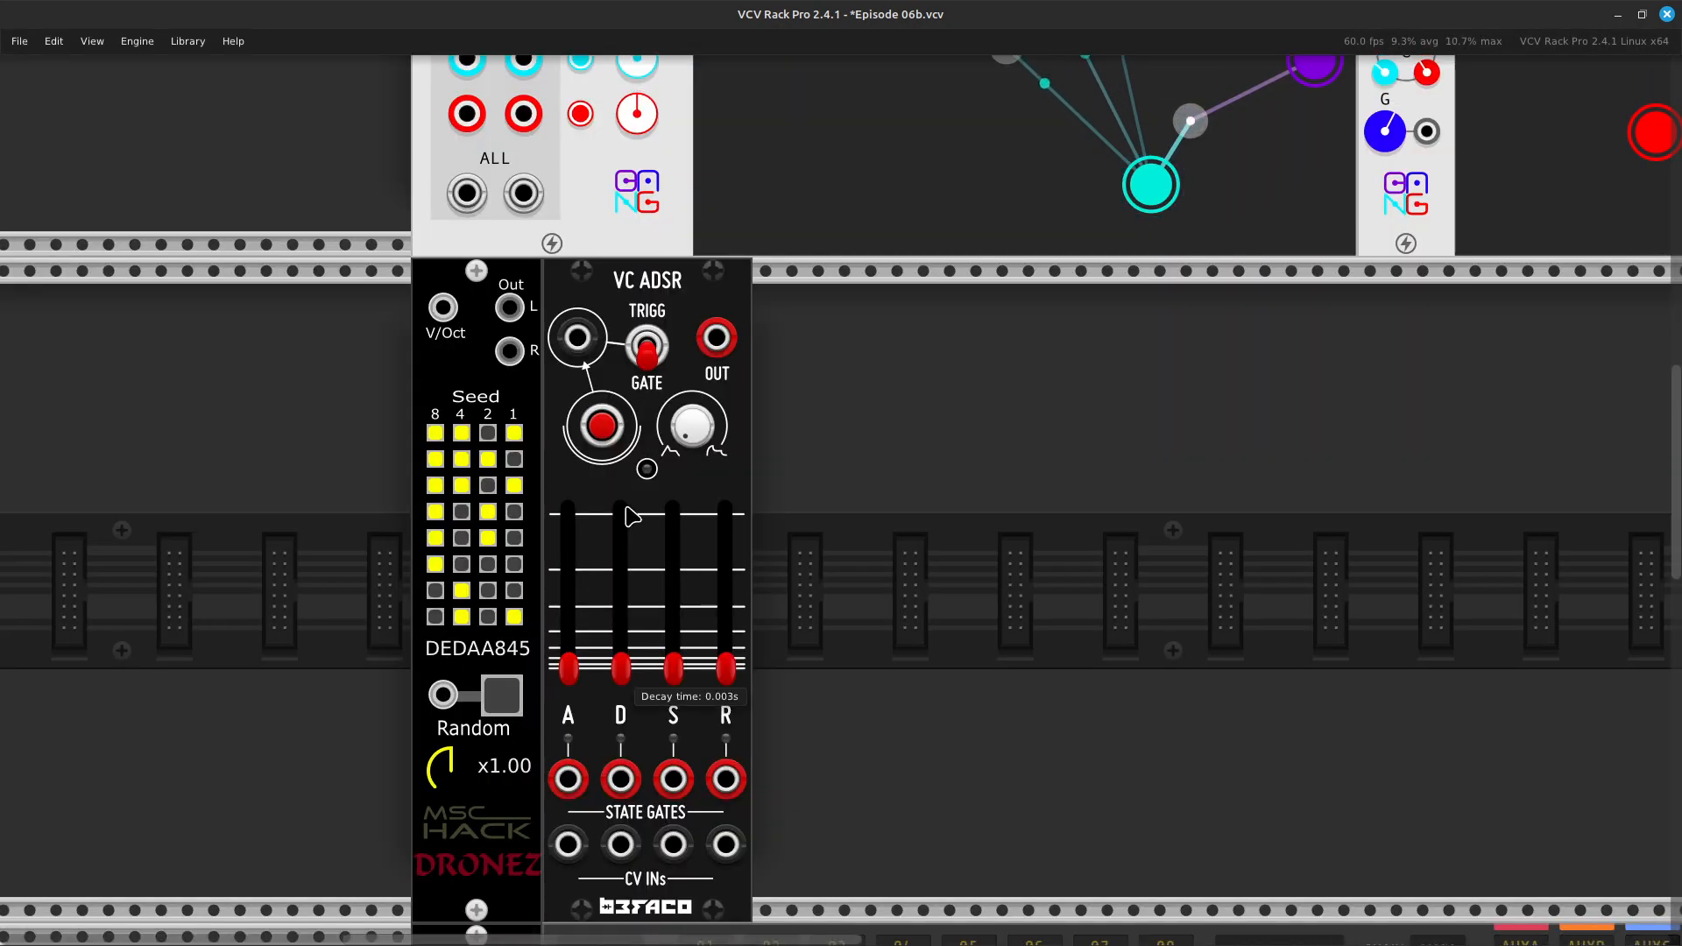
scroll(631, 517, up, 6)
scroll(736, 736, down, 1)
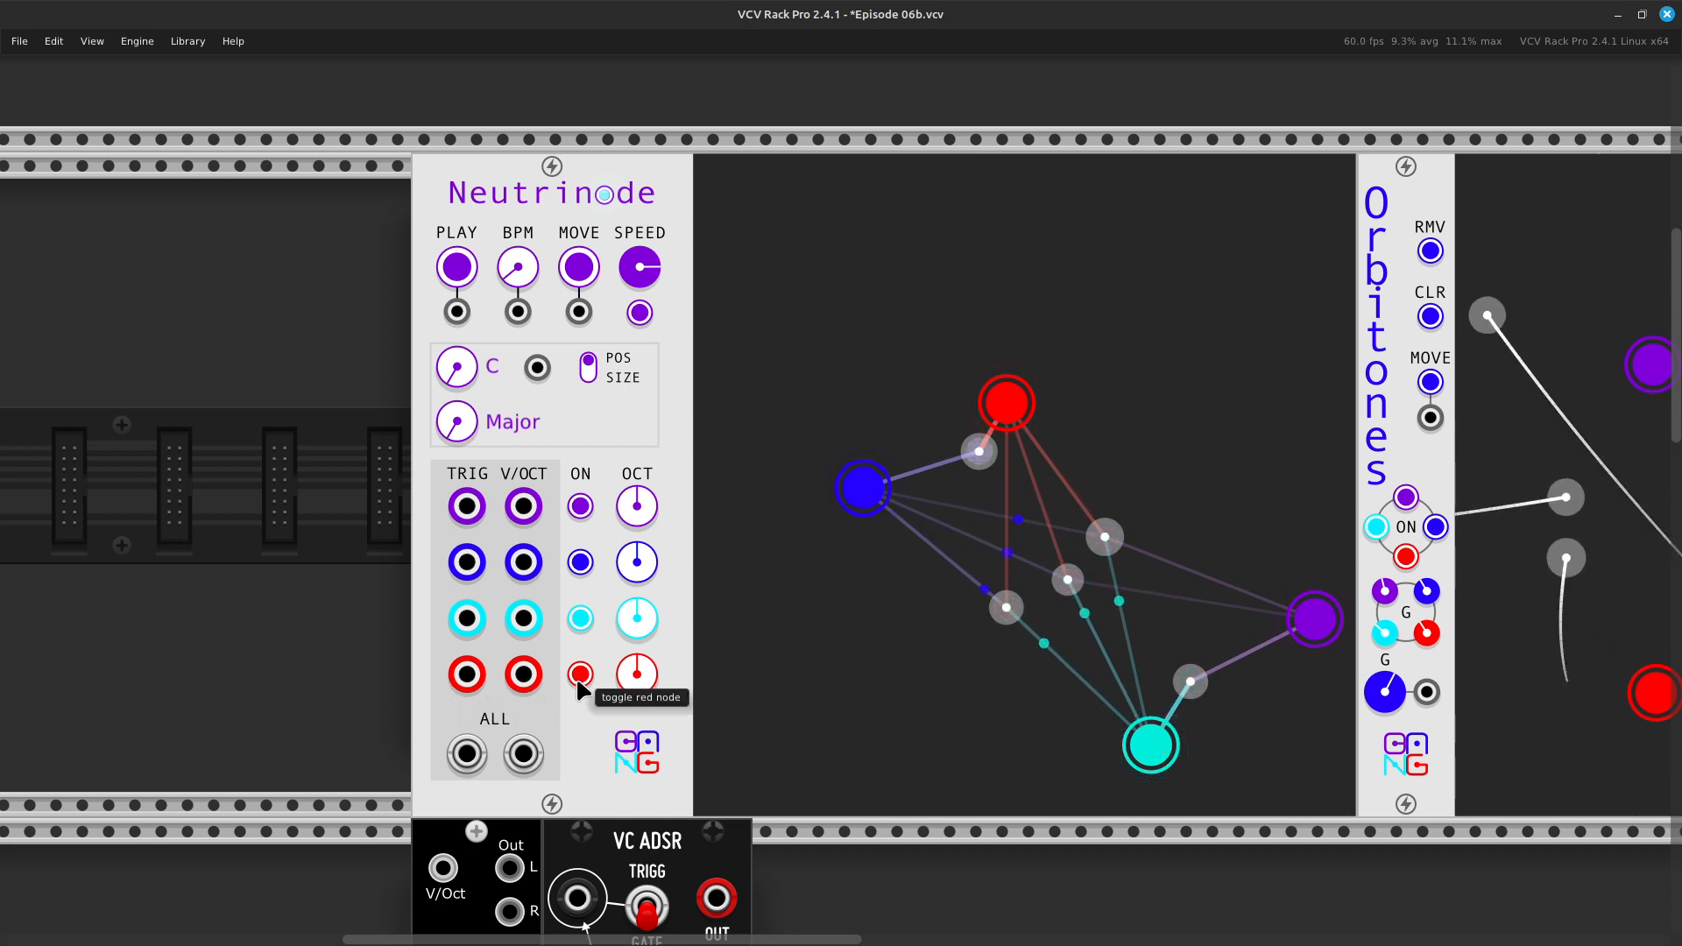
click(581, 619)
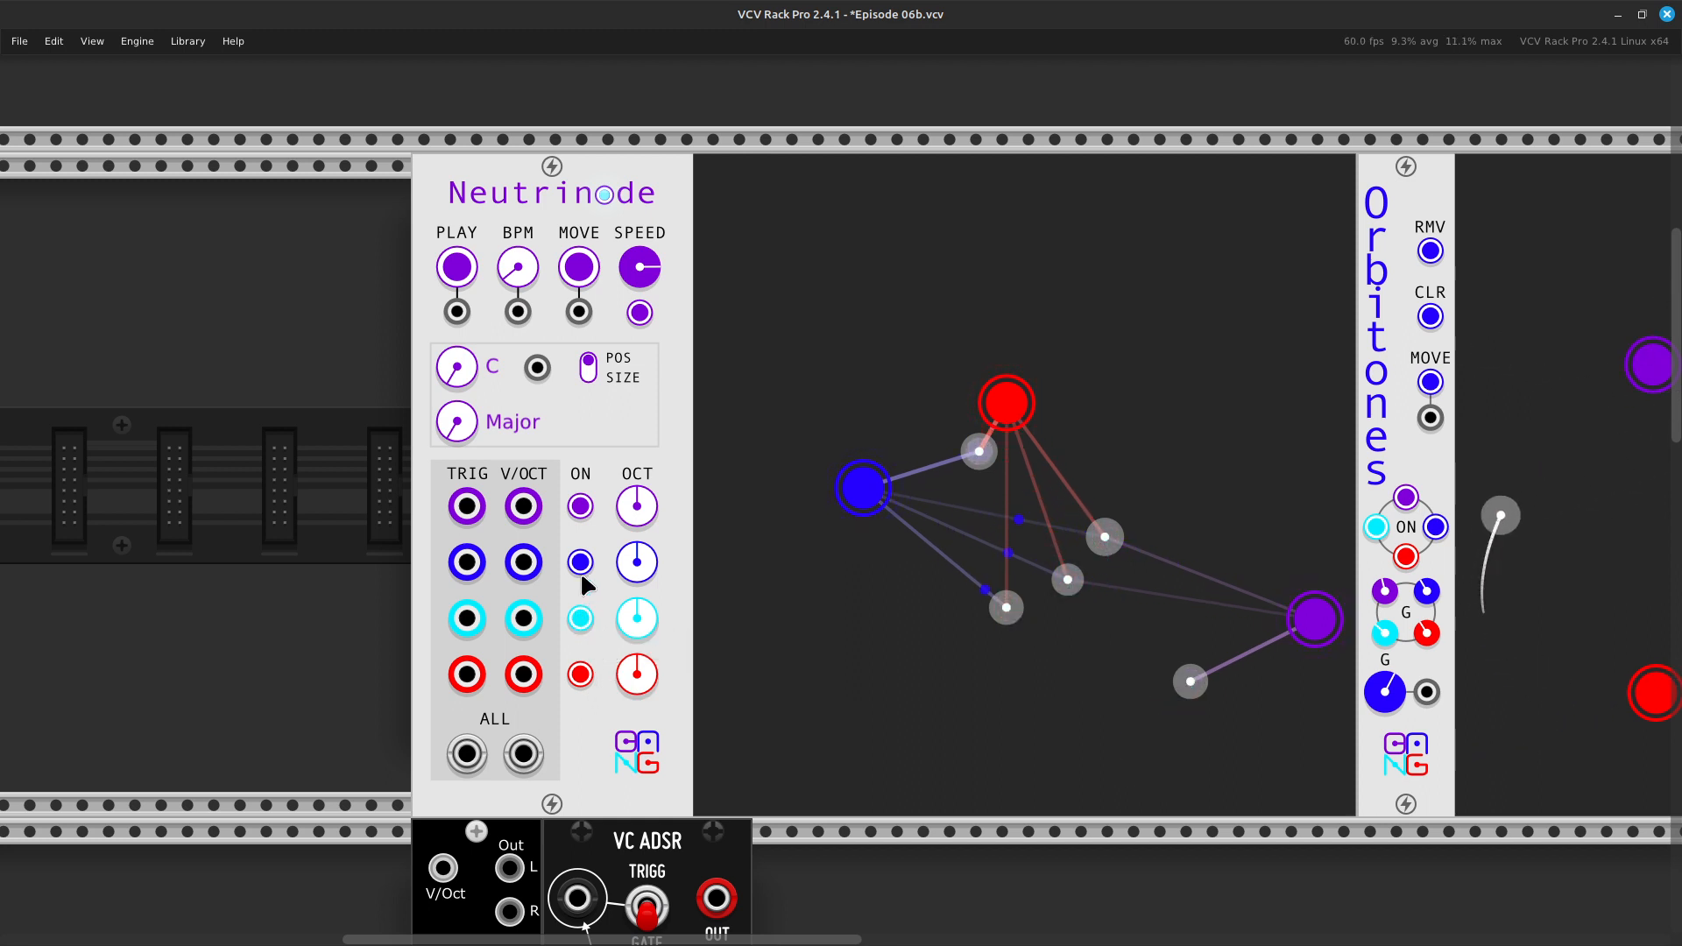
click(576, 562)
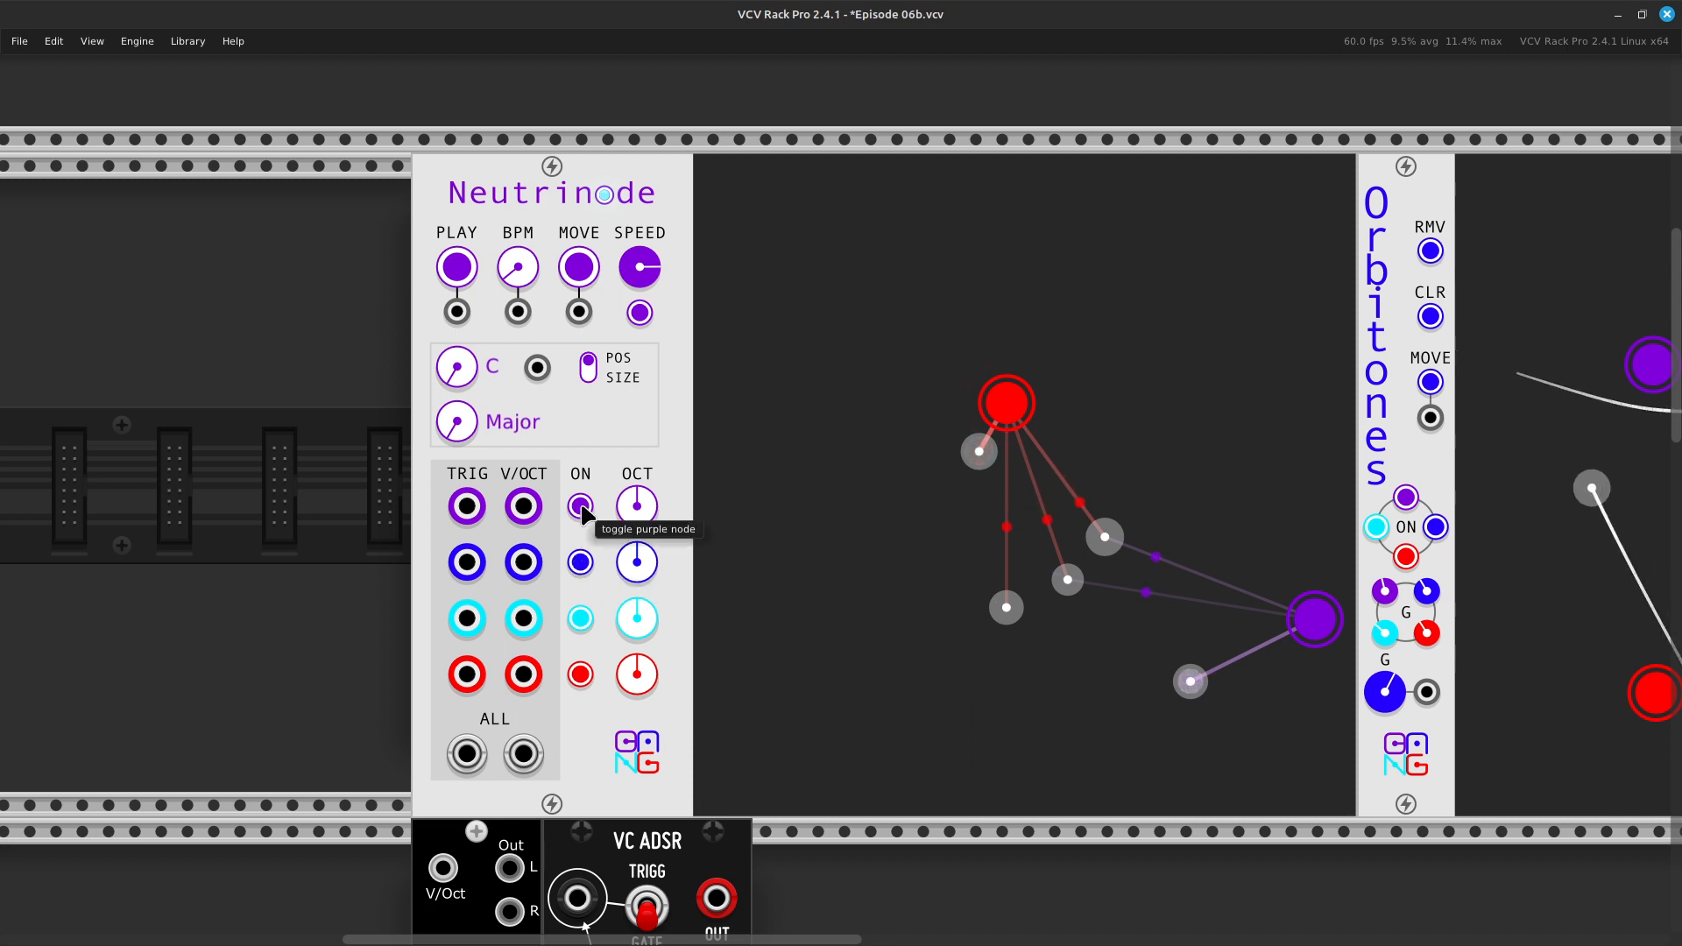
click(580, 508)
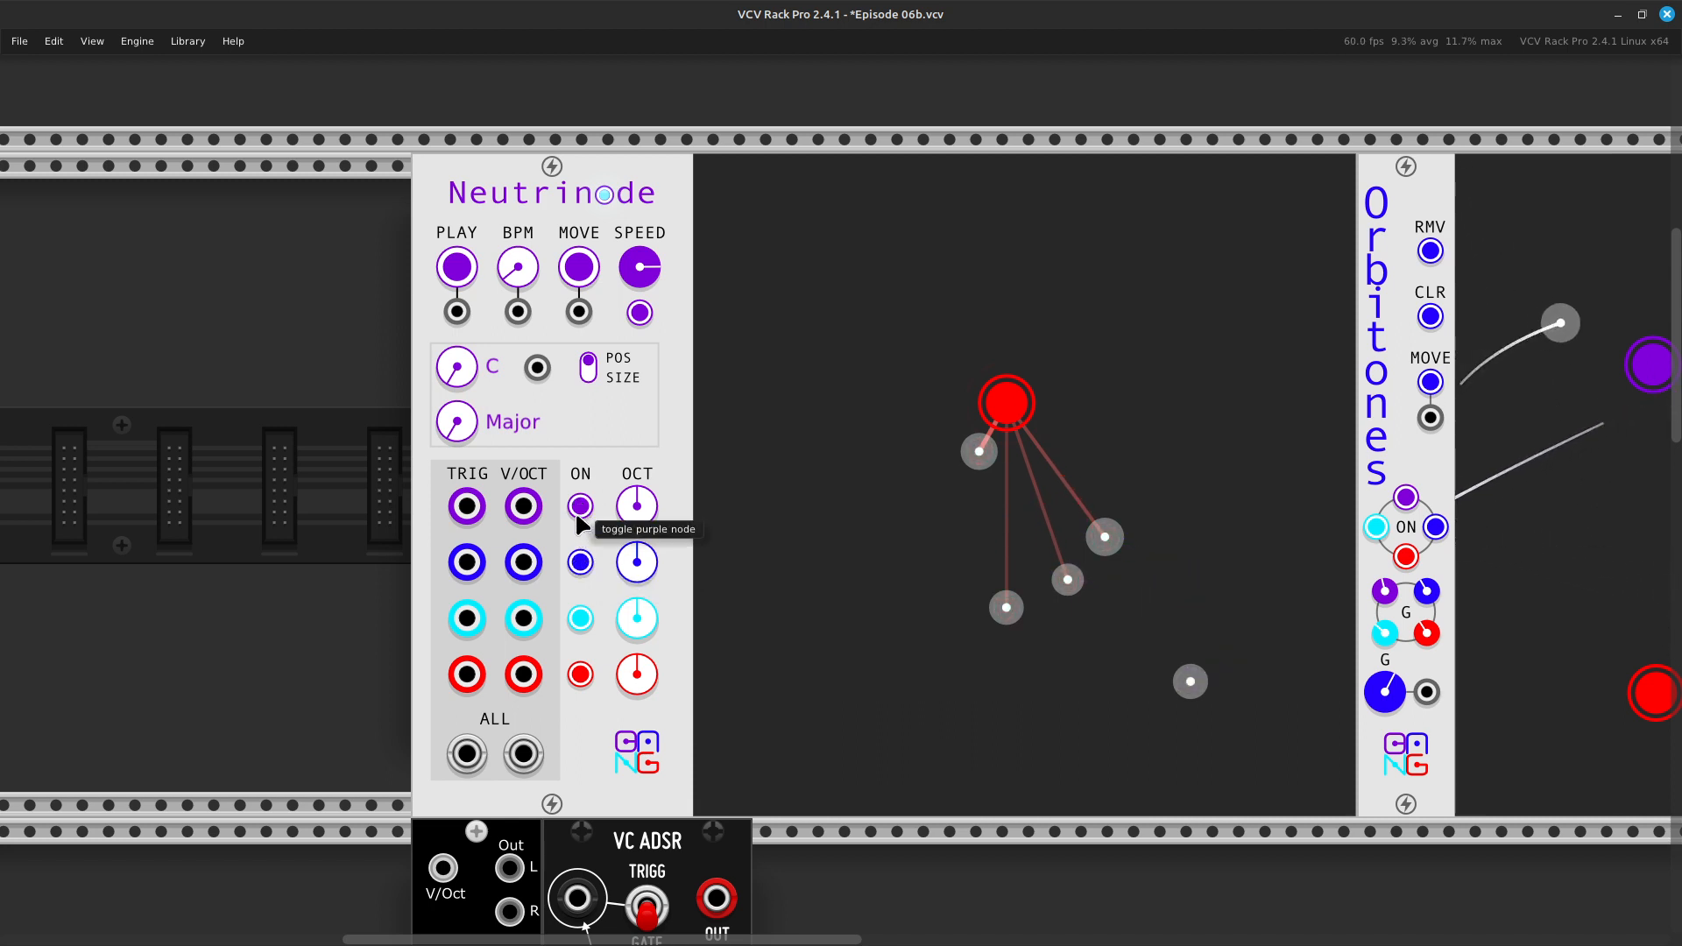
click(575, 510)
click(575, 509)
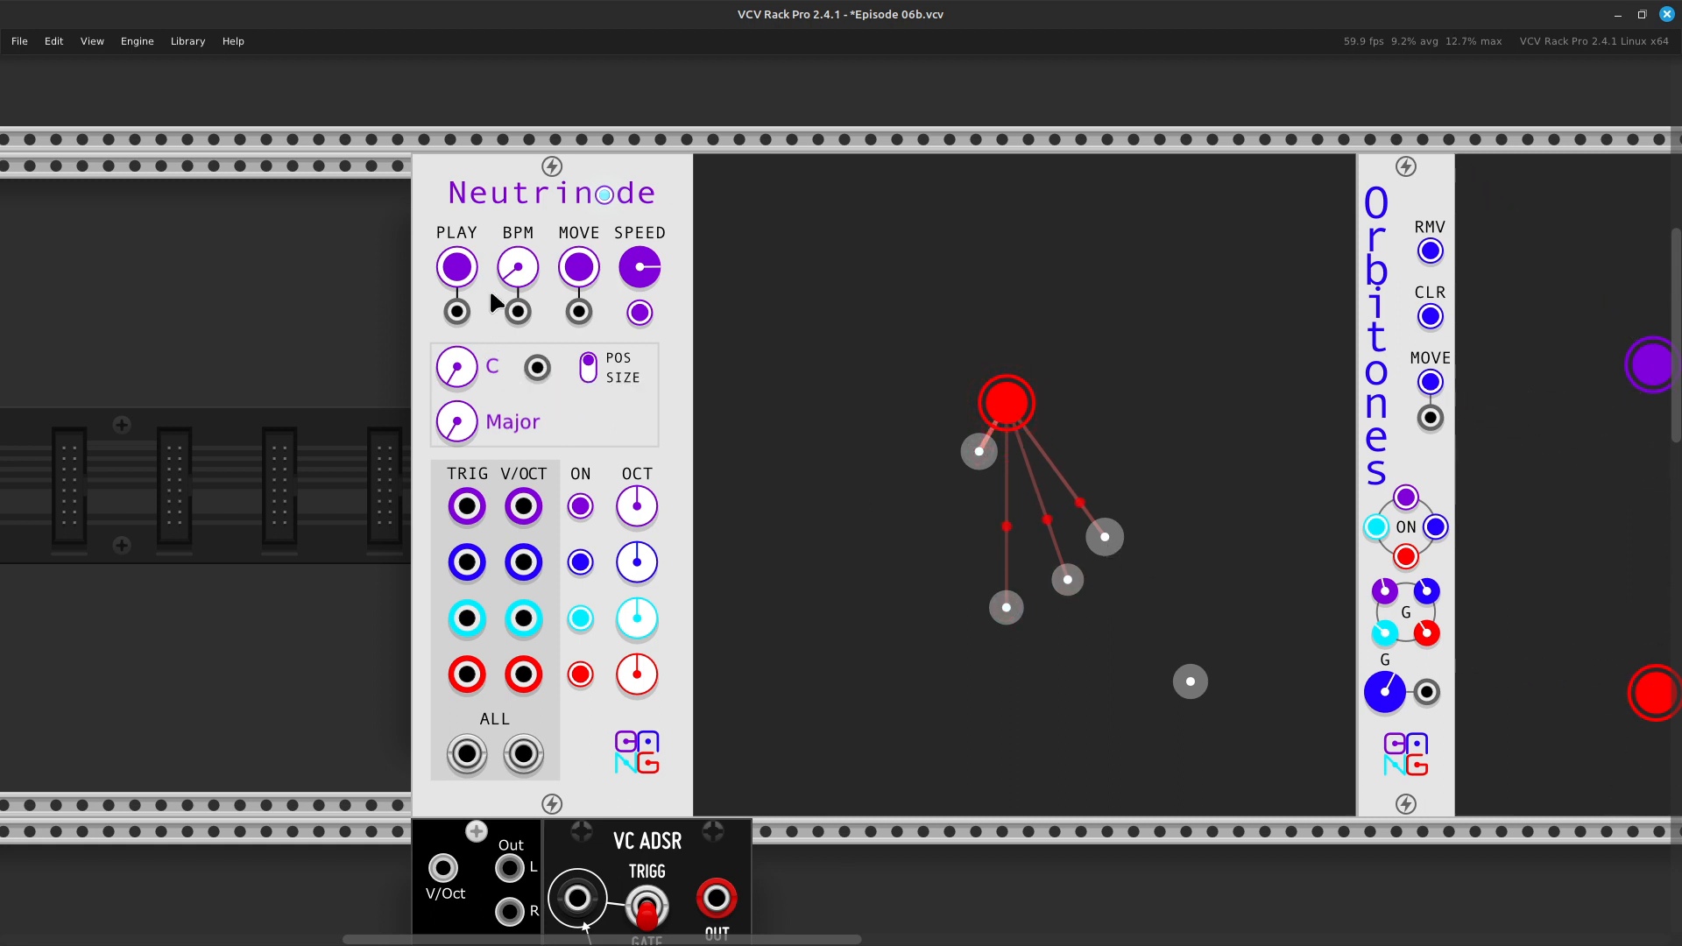
mouse_move(528, 289)
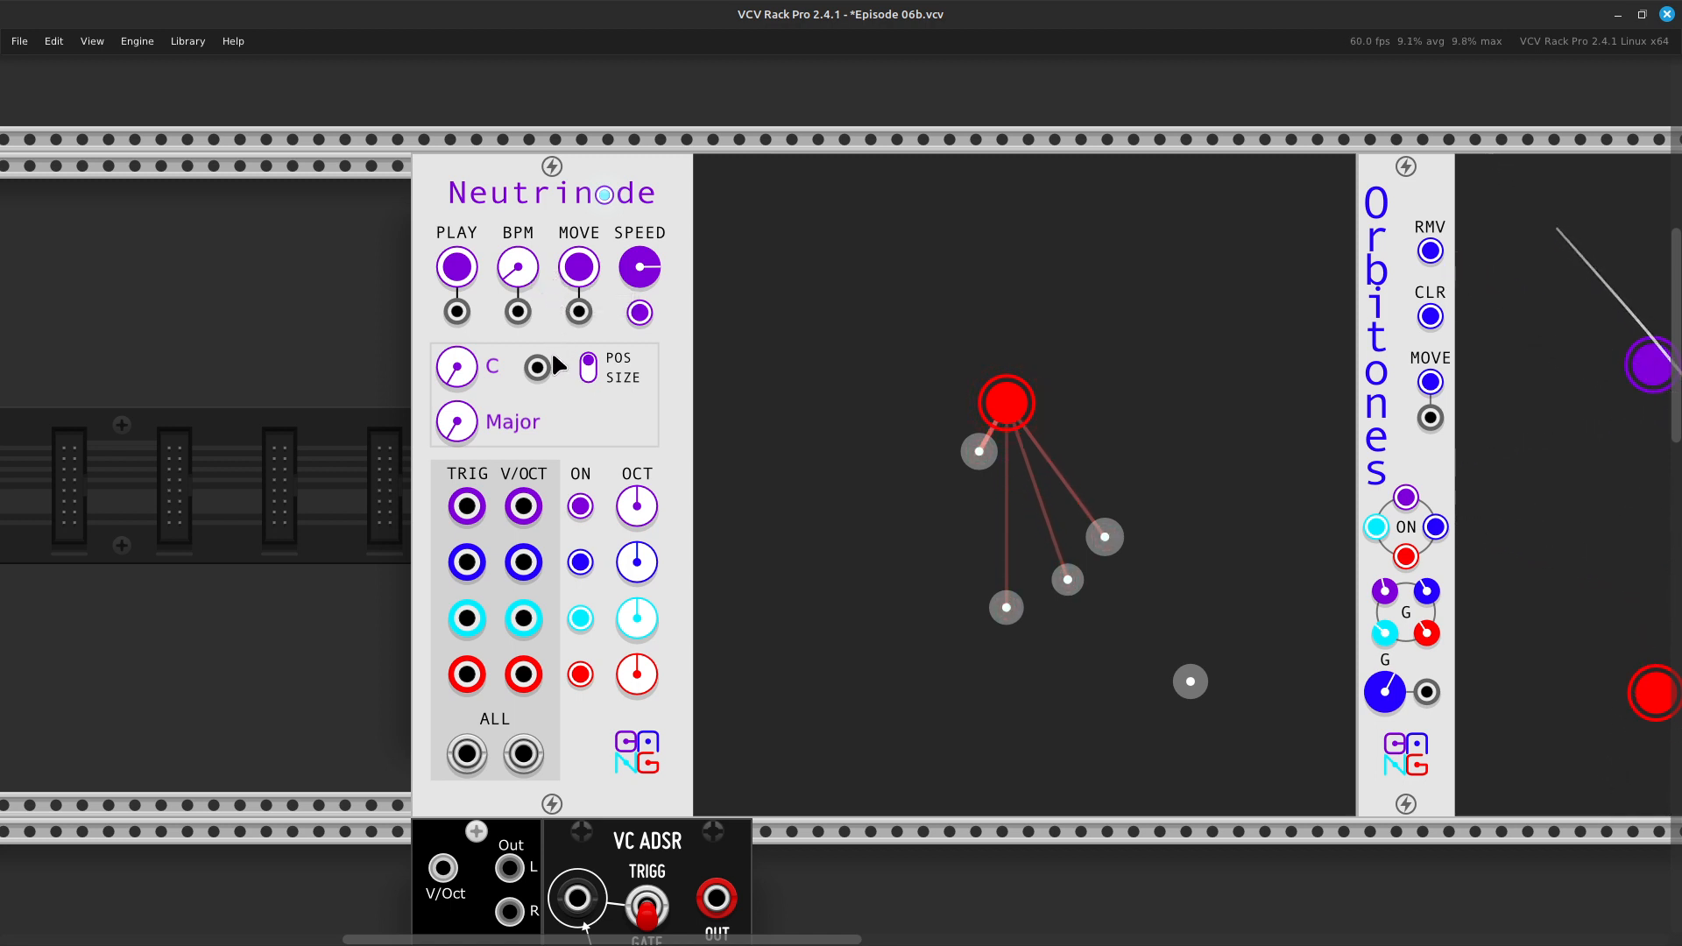
mouse_move(452, 370)
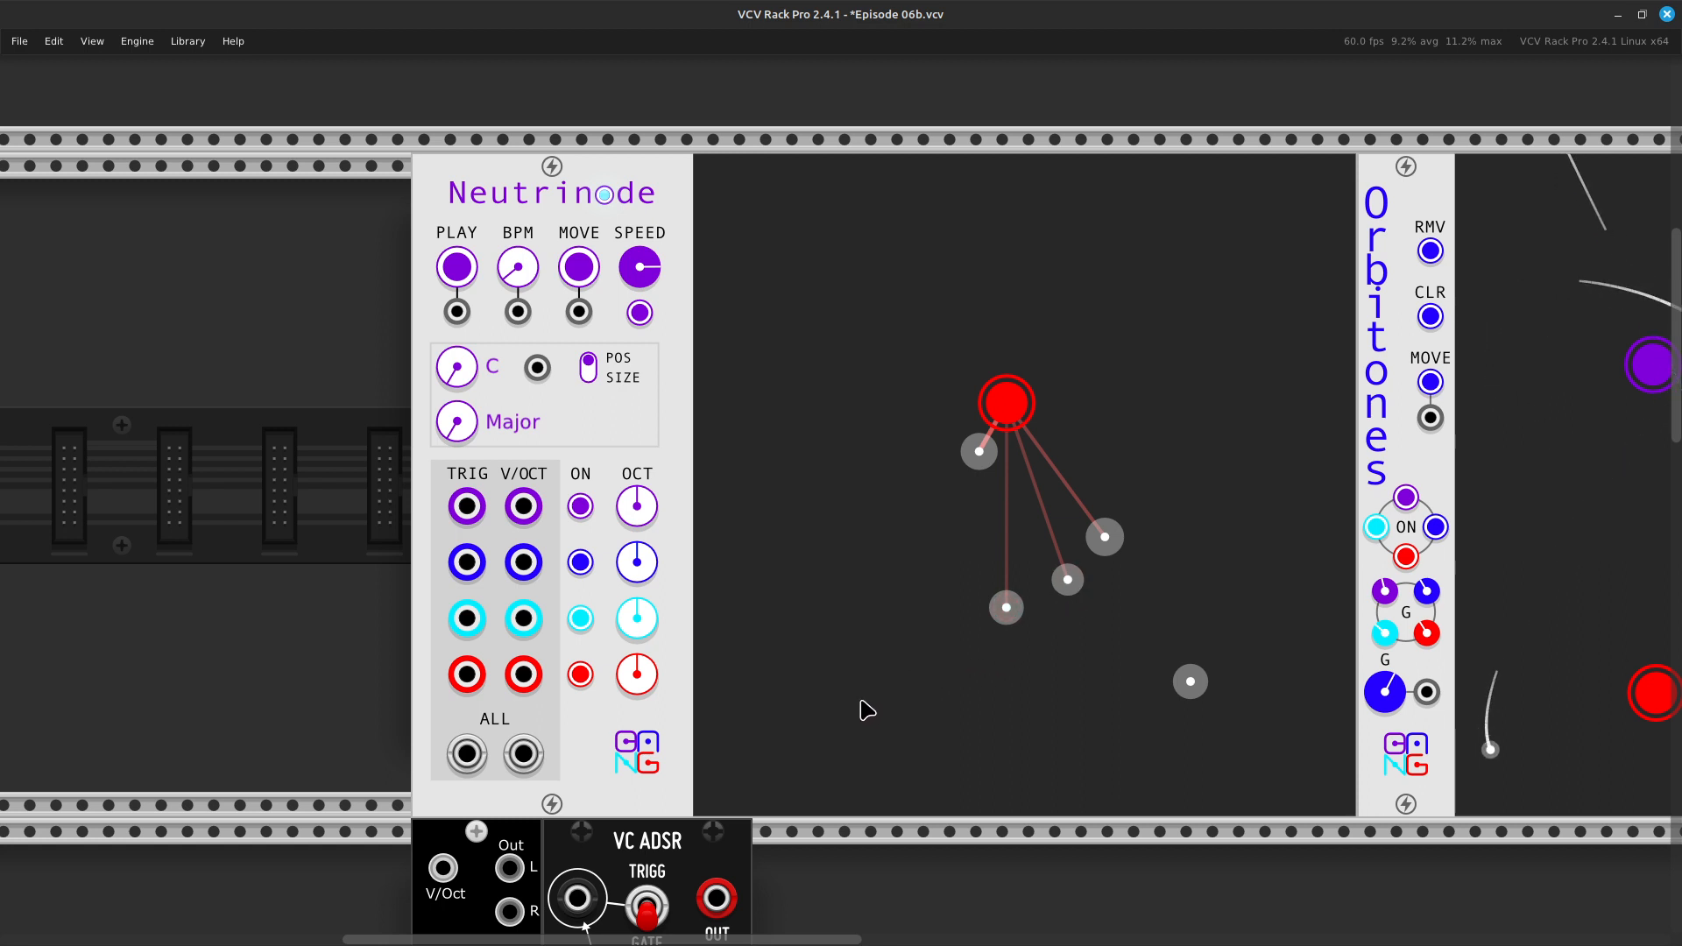
Patch Neutrinode's red V/OCT output to the Dronez V/Oct input with an orange cable
scroll(818, 684, down, 5)
scroll(816, 682, down, 5)
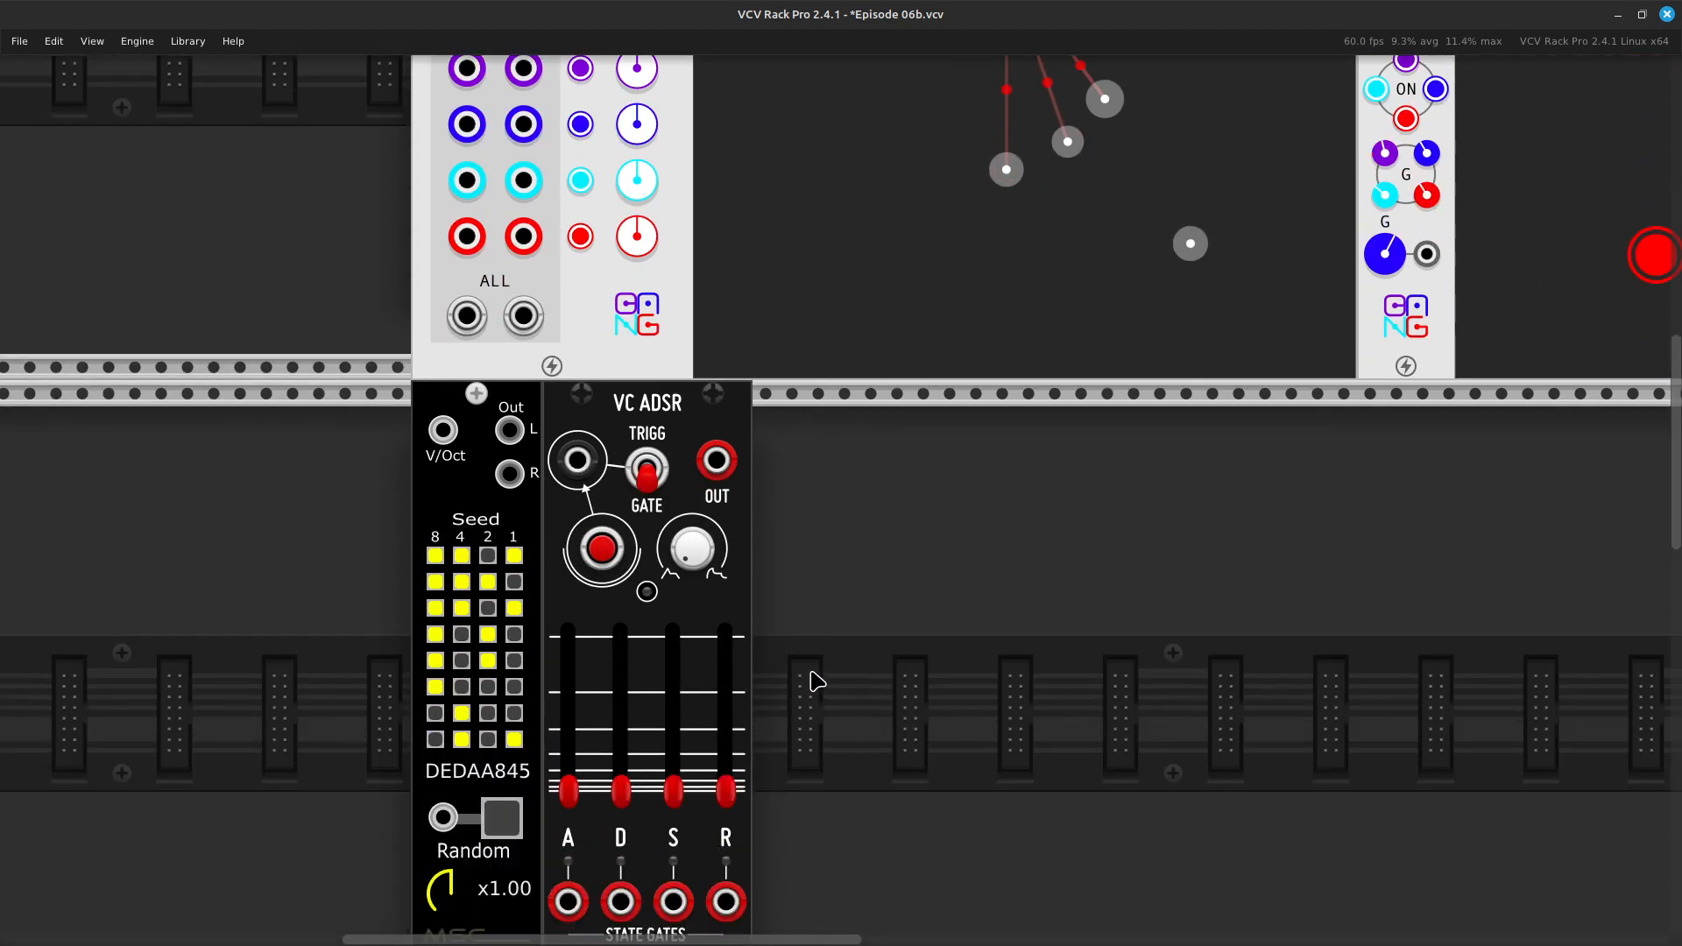
scroll(813, 680, up, 4)
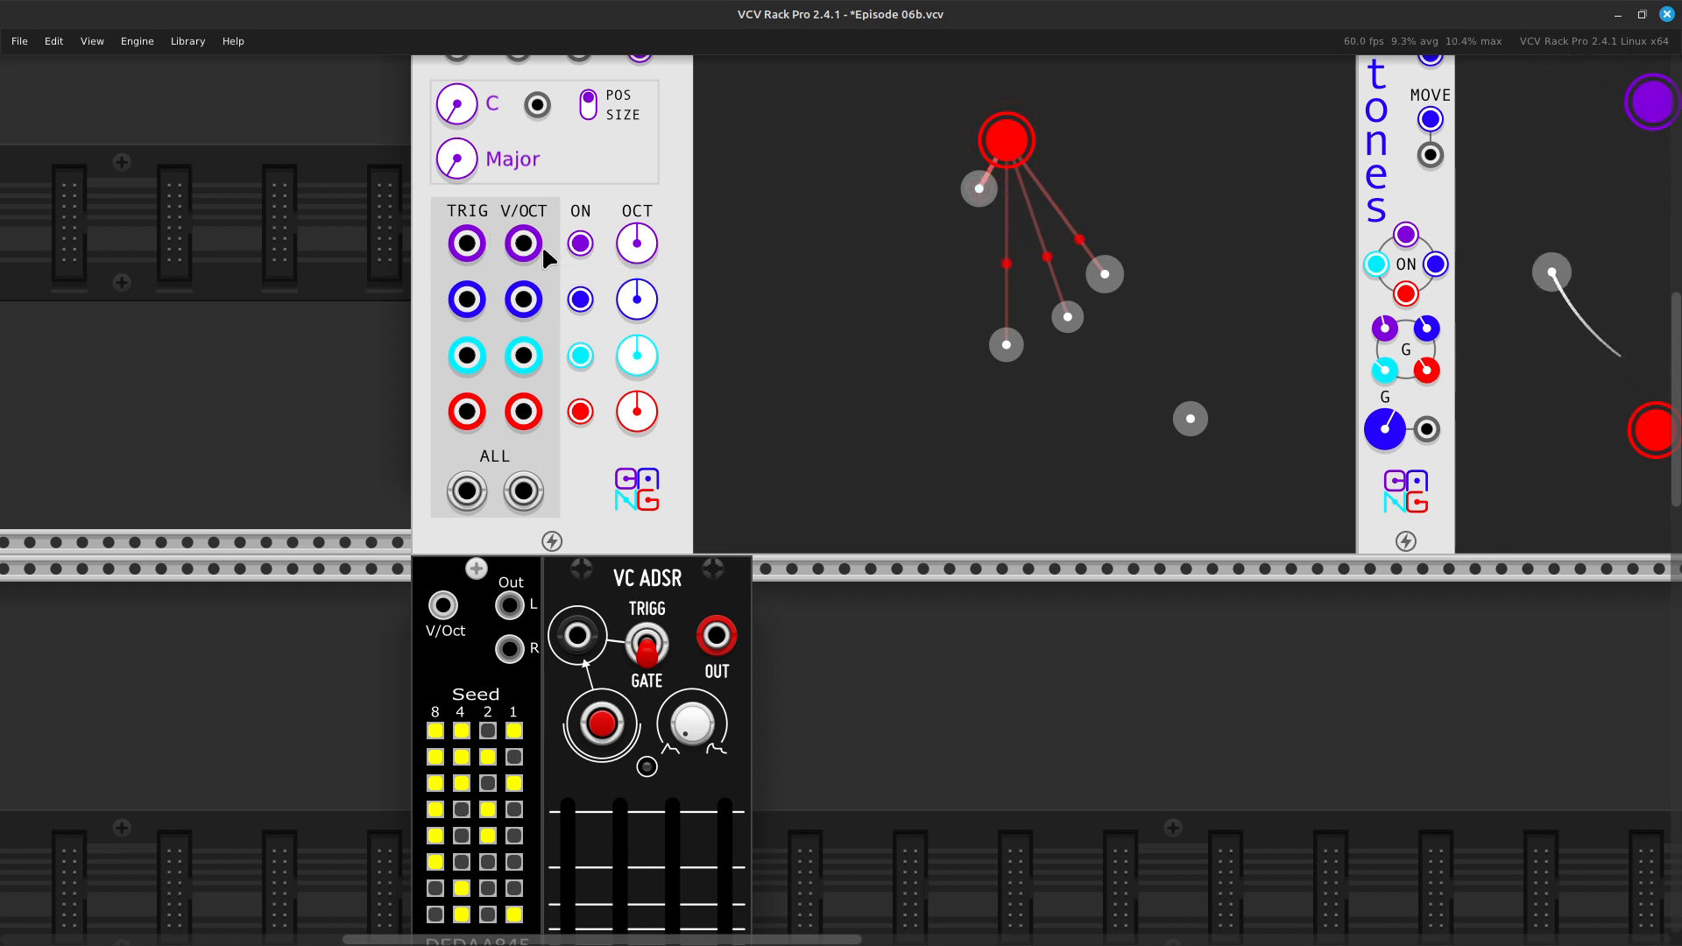
right_click(529, 412)
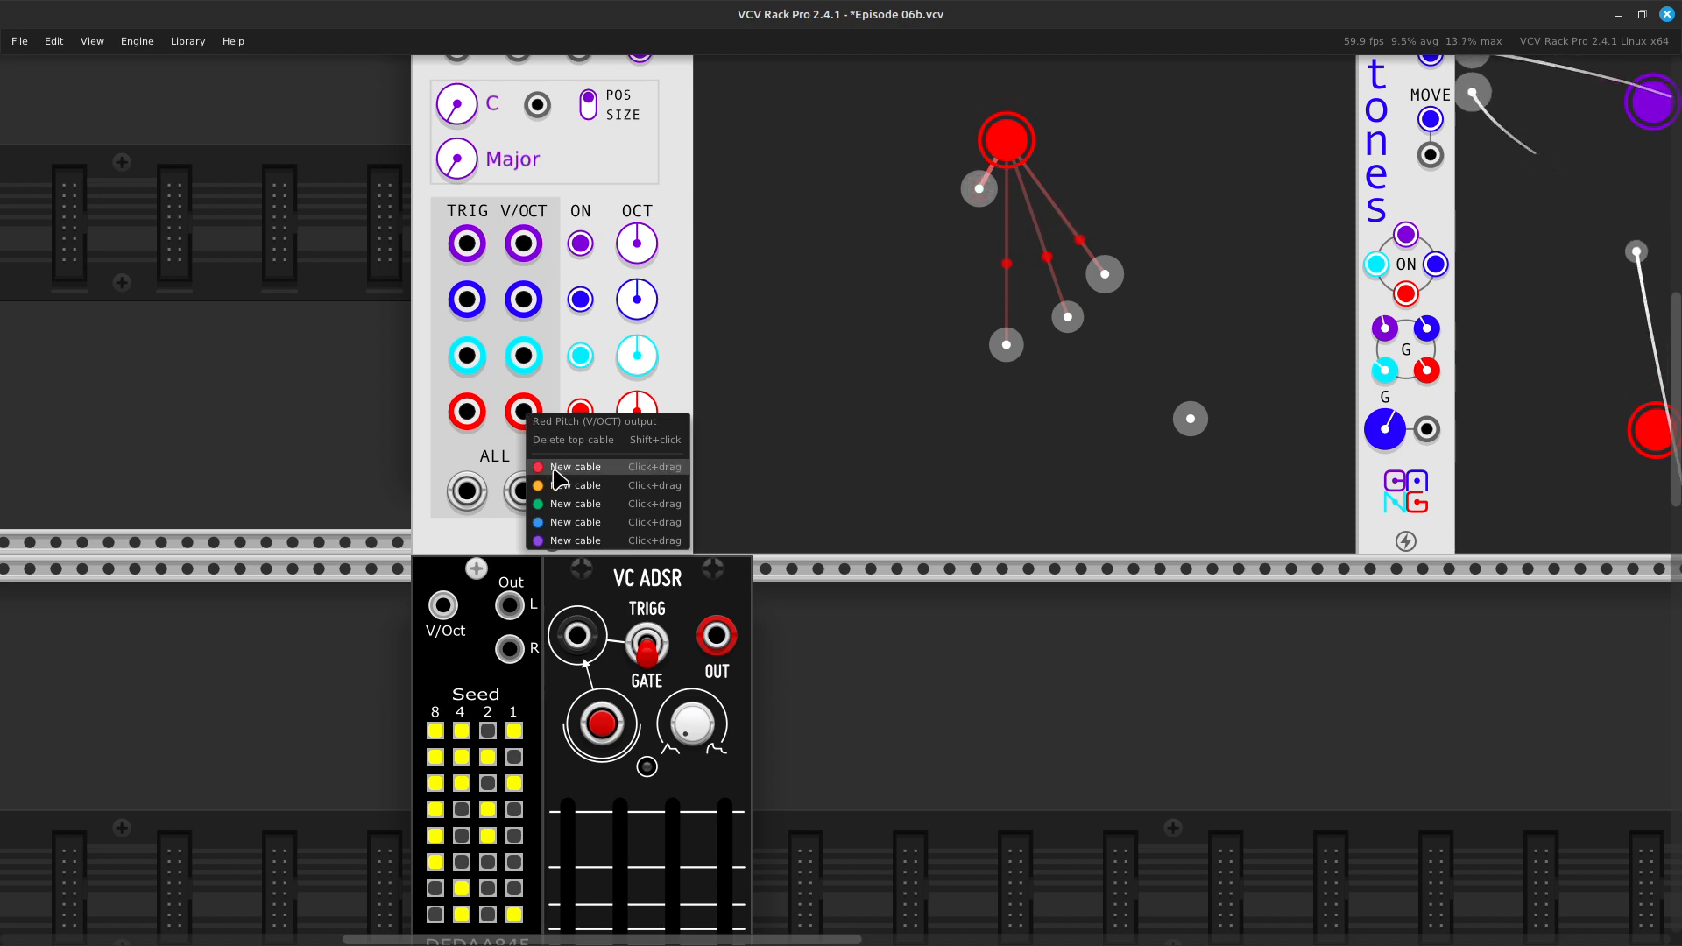
drag(561, 485, 610, 337)
scroll(782, 564, up, 3)
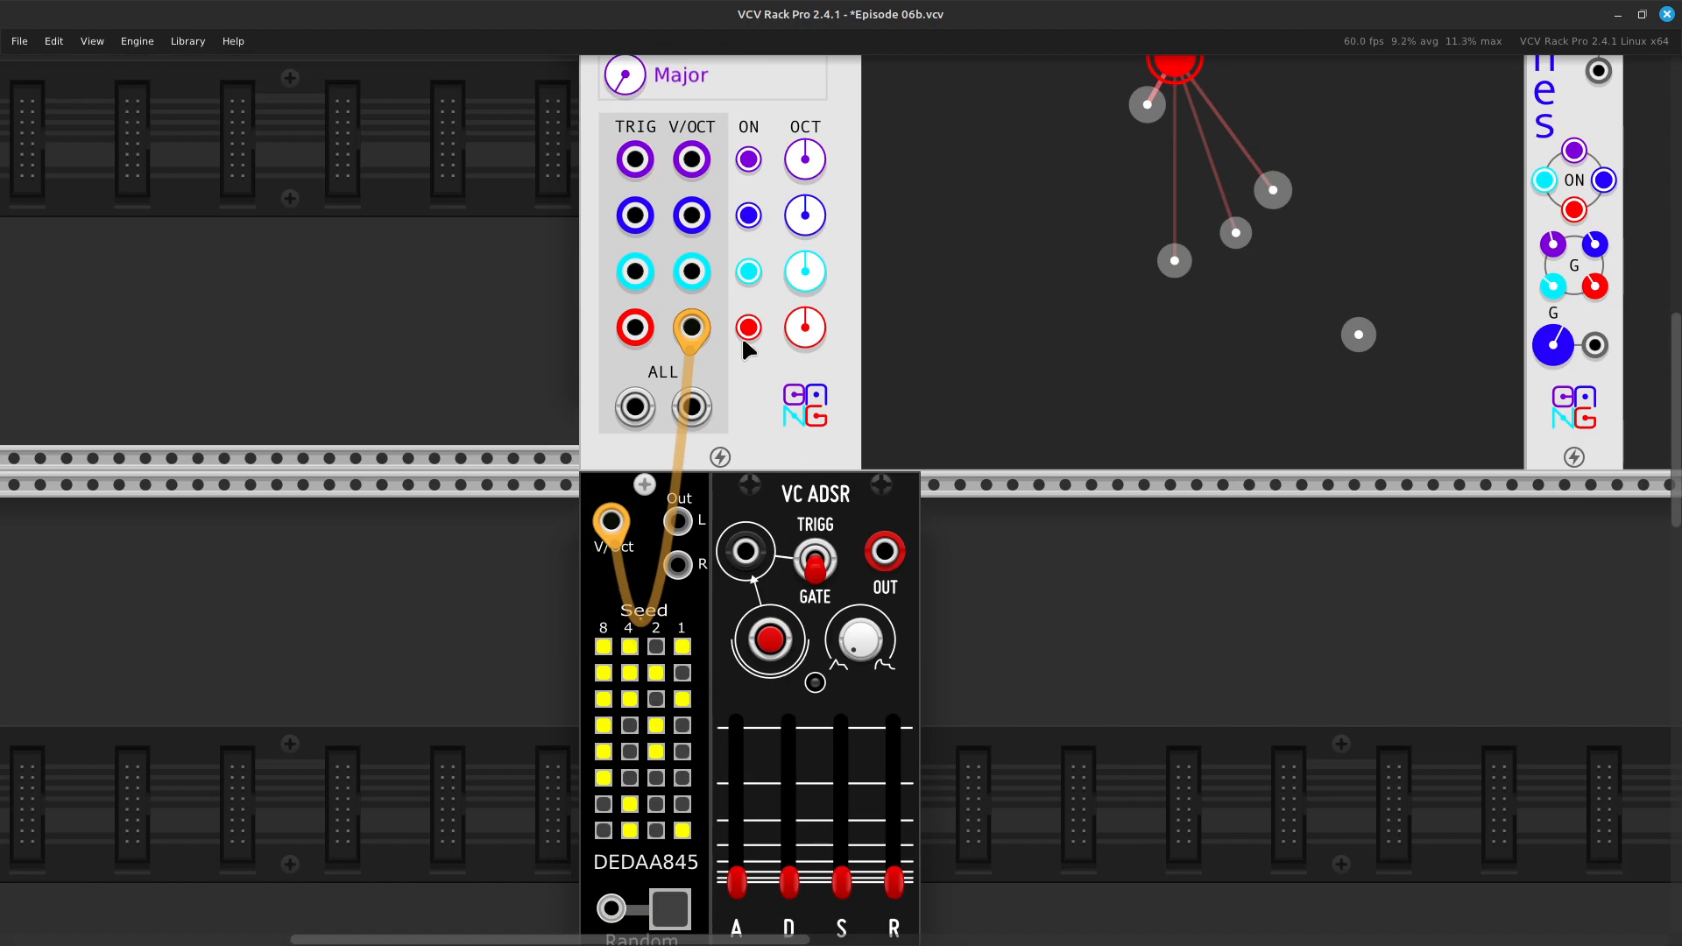
Patch Neutrinode's red TRIG output to the VC ADSR's gate input with a green cable and switch the envelope to TRIGG mode
right_click(636, 337)
click(728, 432)
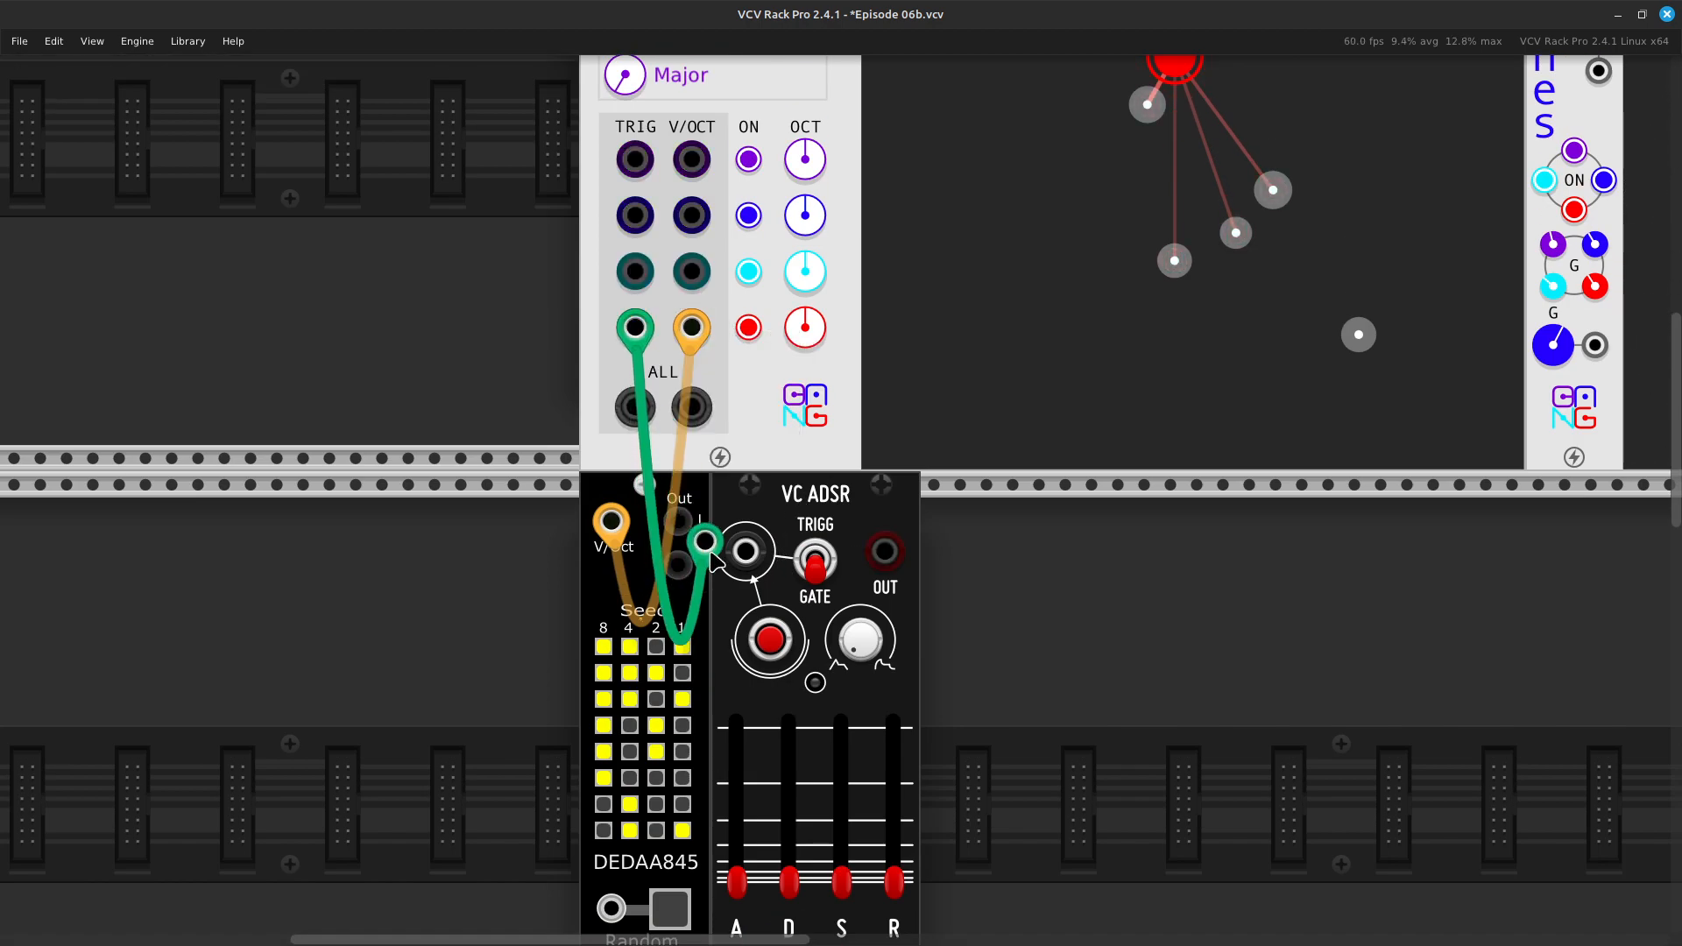
click(747, 553)
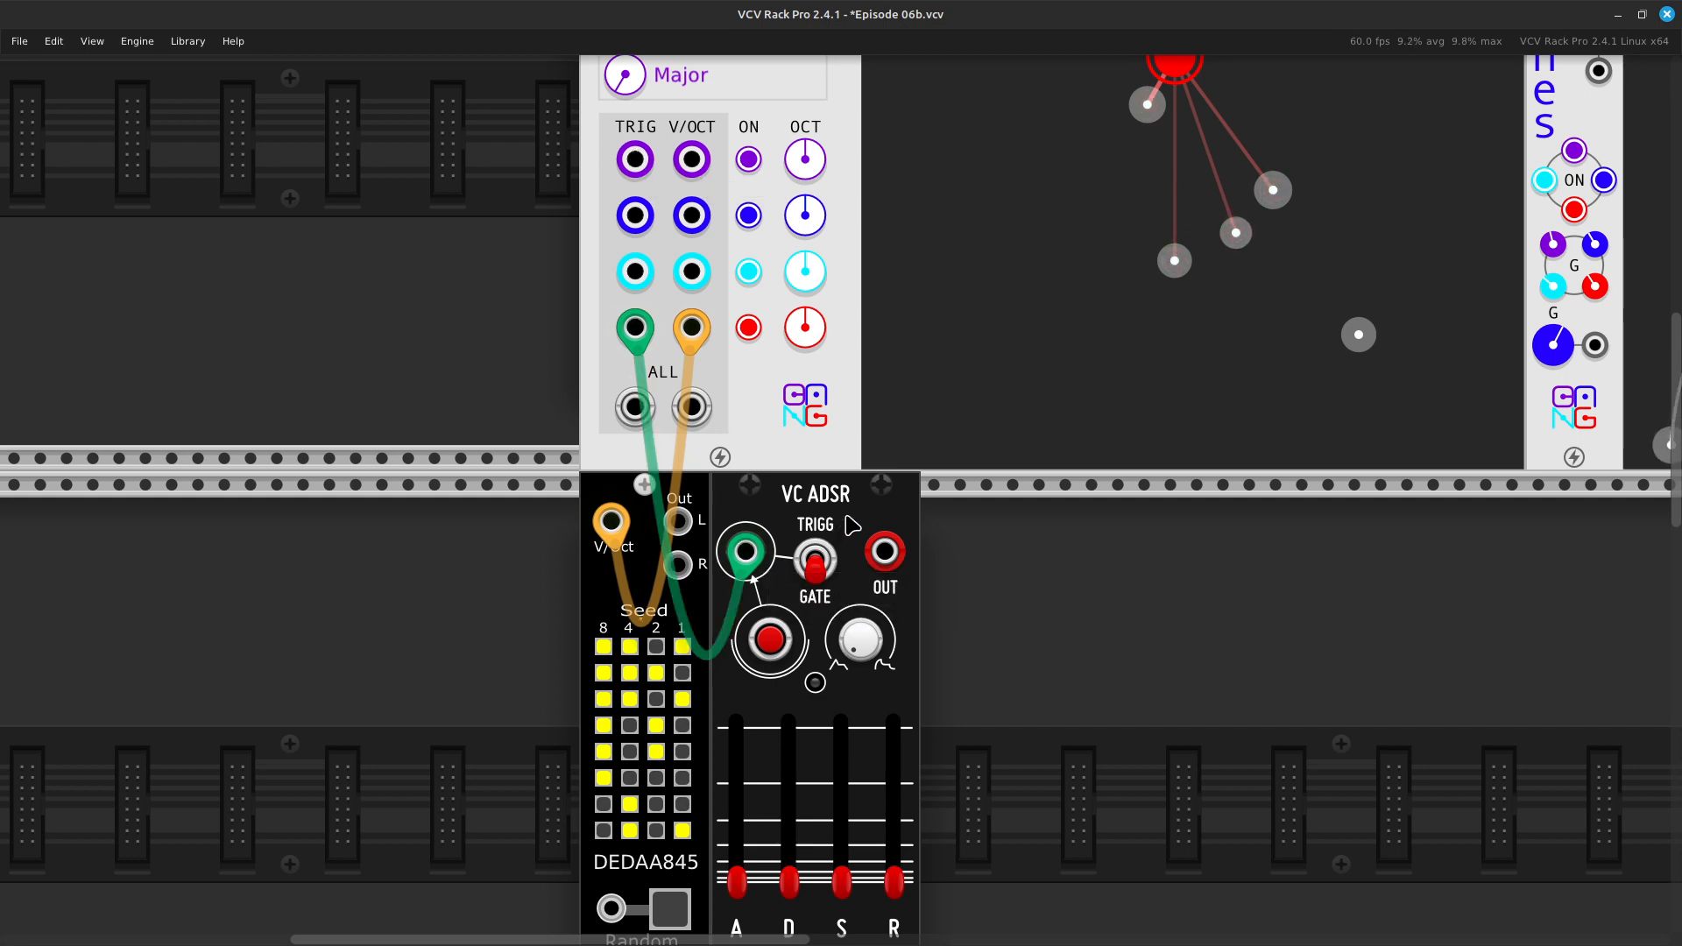
Patch the VC ADSR's envelope output to channel 2's V input on the MixMaster Jr with a green cable
scroll(841, 613, down, 5)
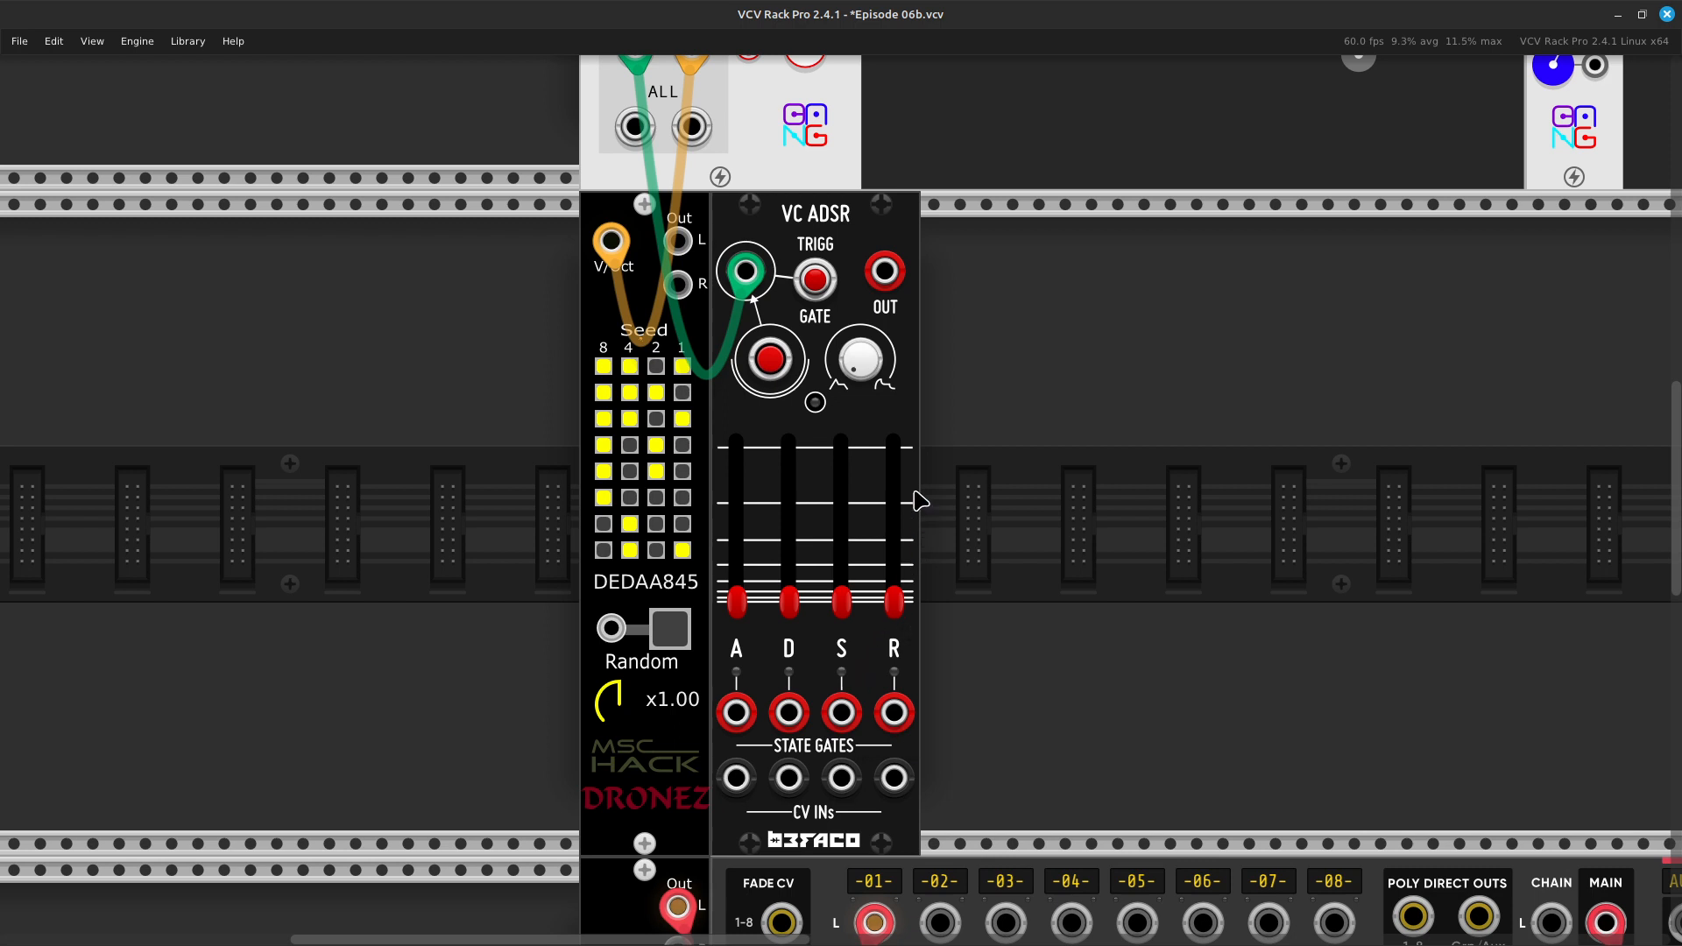
right_click(891, 285)
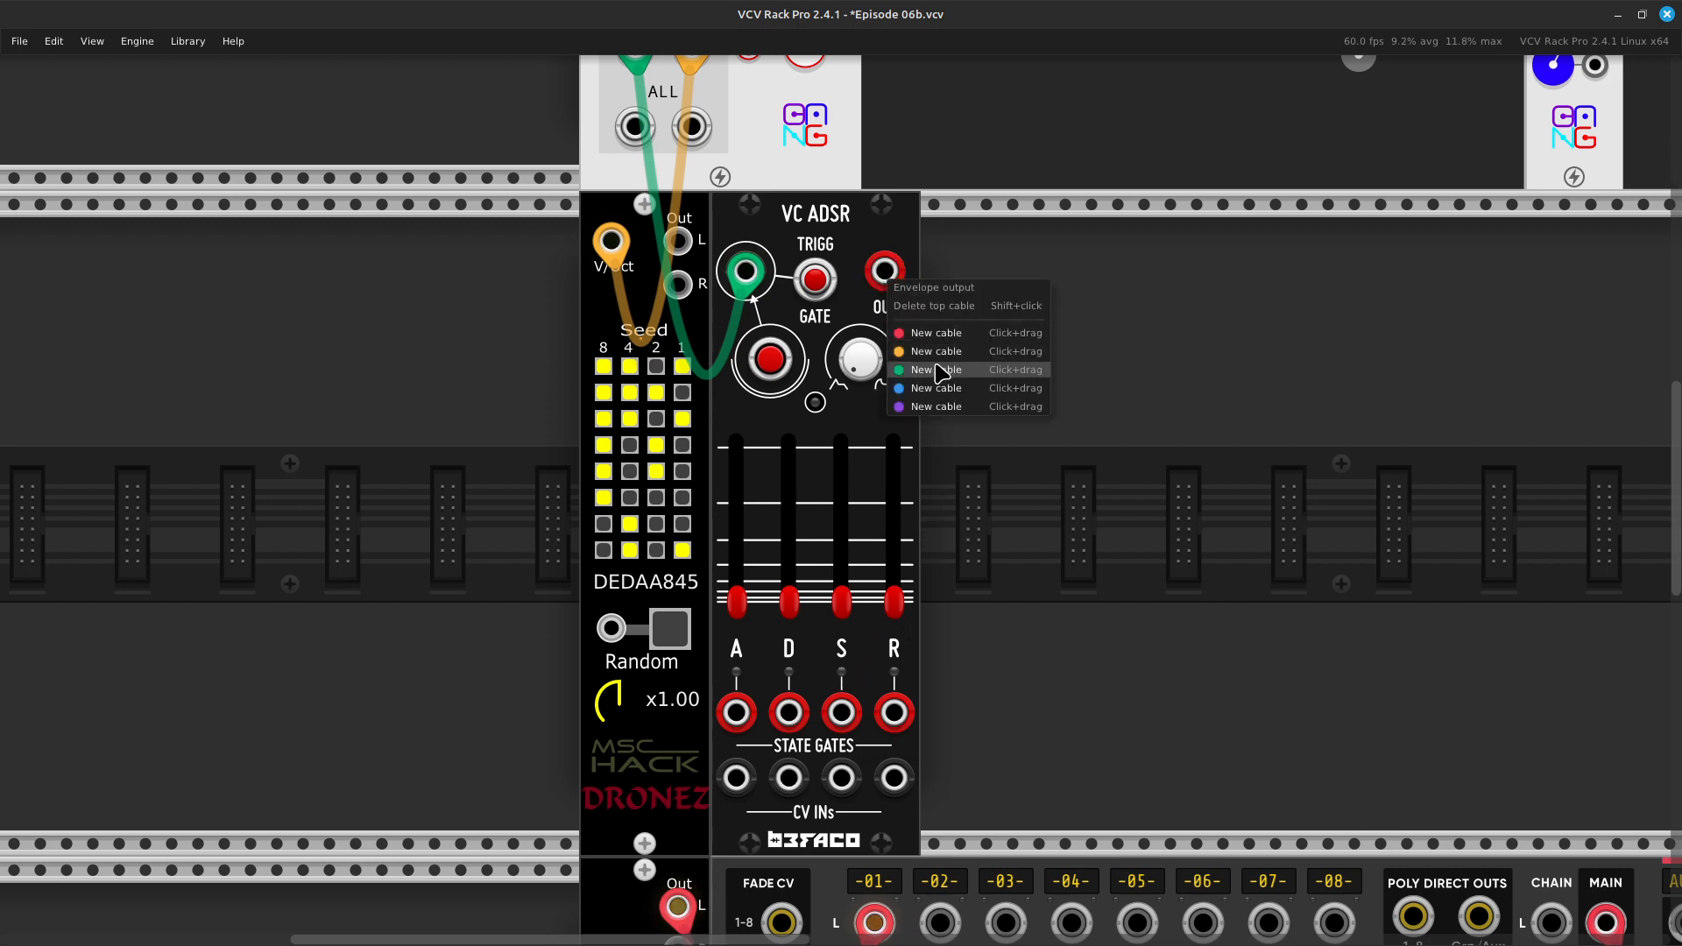
mouse_move(941, 371)
mouse_down()
mouse_move(1007, 469)
mouse_move(1043, 631)
mouse_move(976, 586)
mouse_move(921, 712)
mouse_move(889, 618)
mouse_move(911, 604)
mouse_move(946, 488)
mouse_up()
scroll(1040, 594, down, 10)
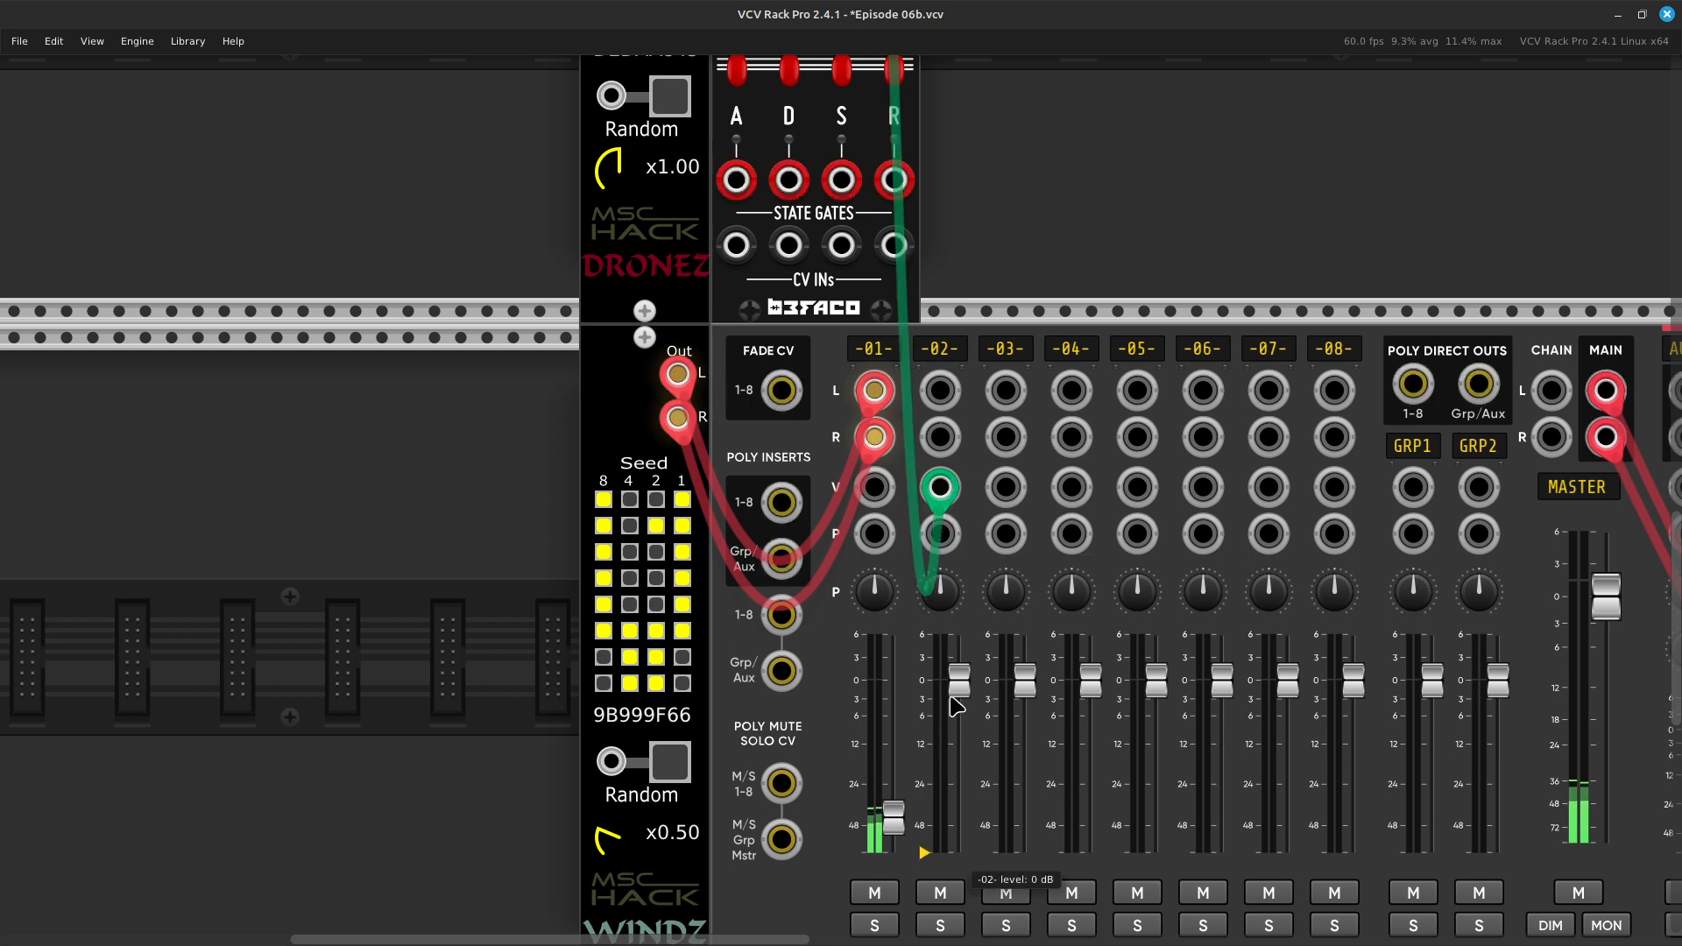
Patch the Dronez left output to channel 2's L input on the MixMaster Jr with a red cable
scroll(969, 451, up, 10)
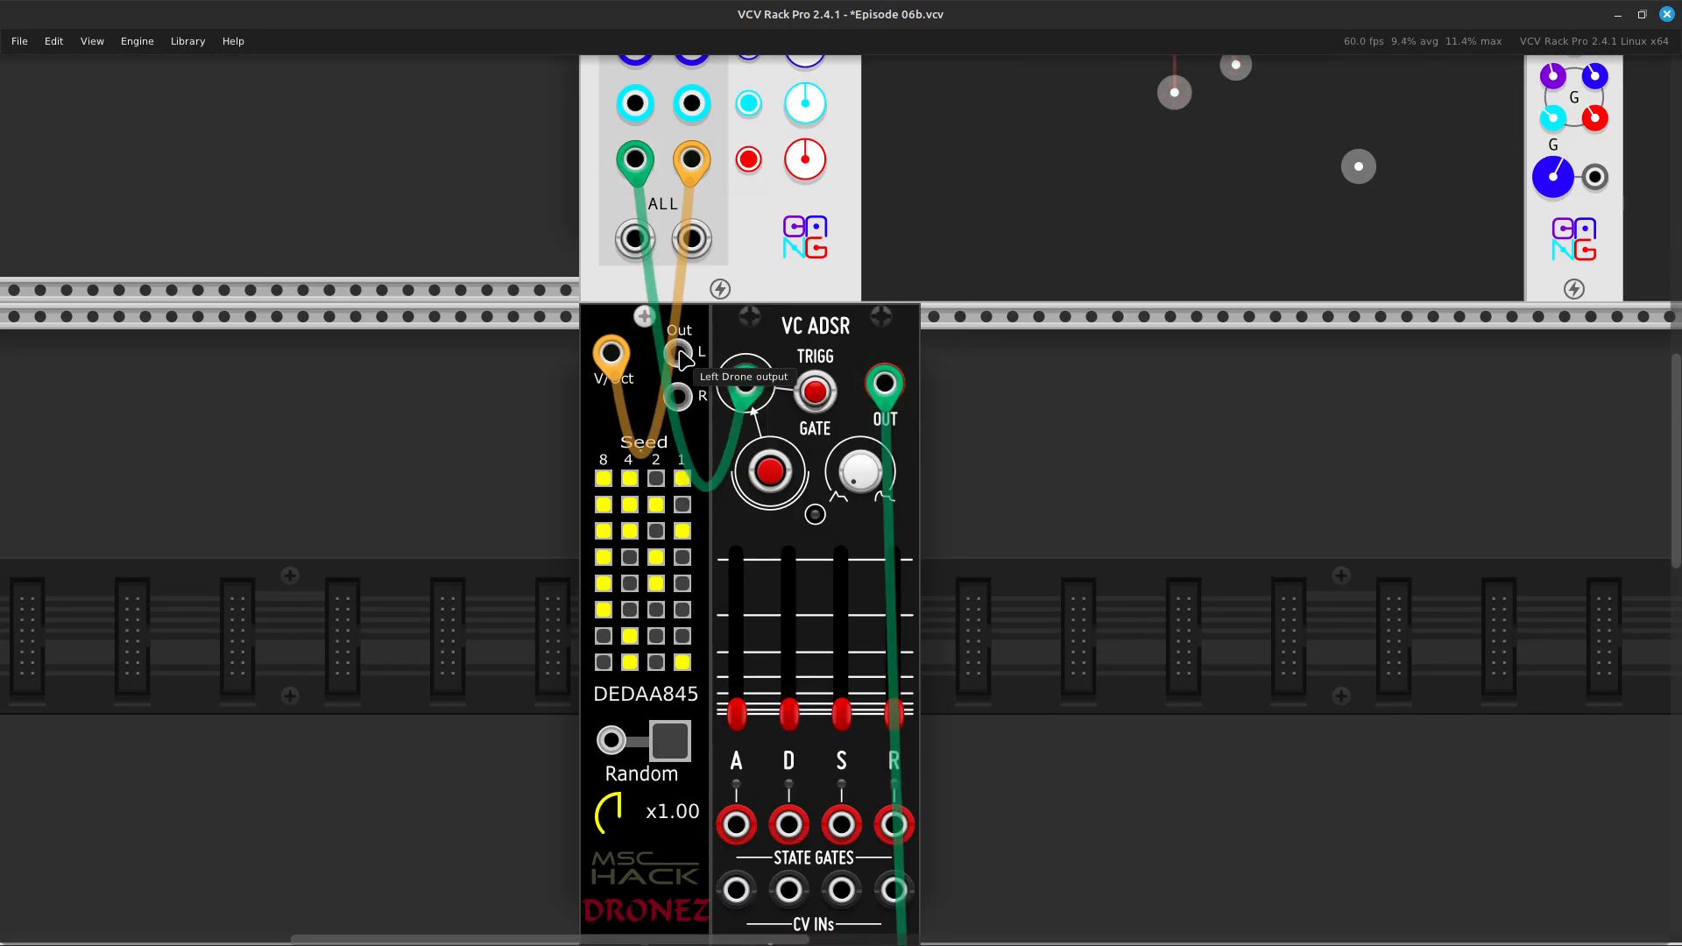
right_click(684, 361)
drag(719, 405, 693, 685)
key(Right)
key(Down)
key(Up)
key(Left)
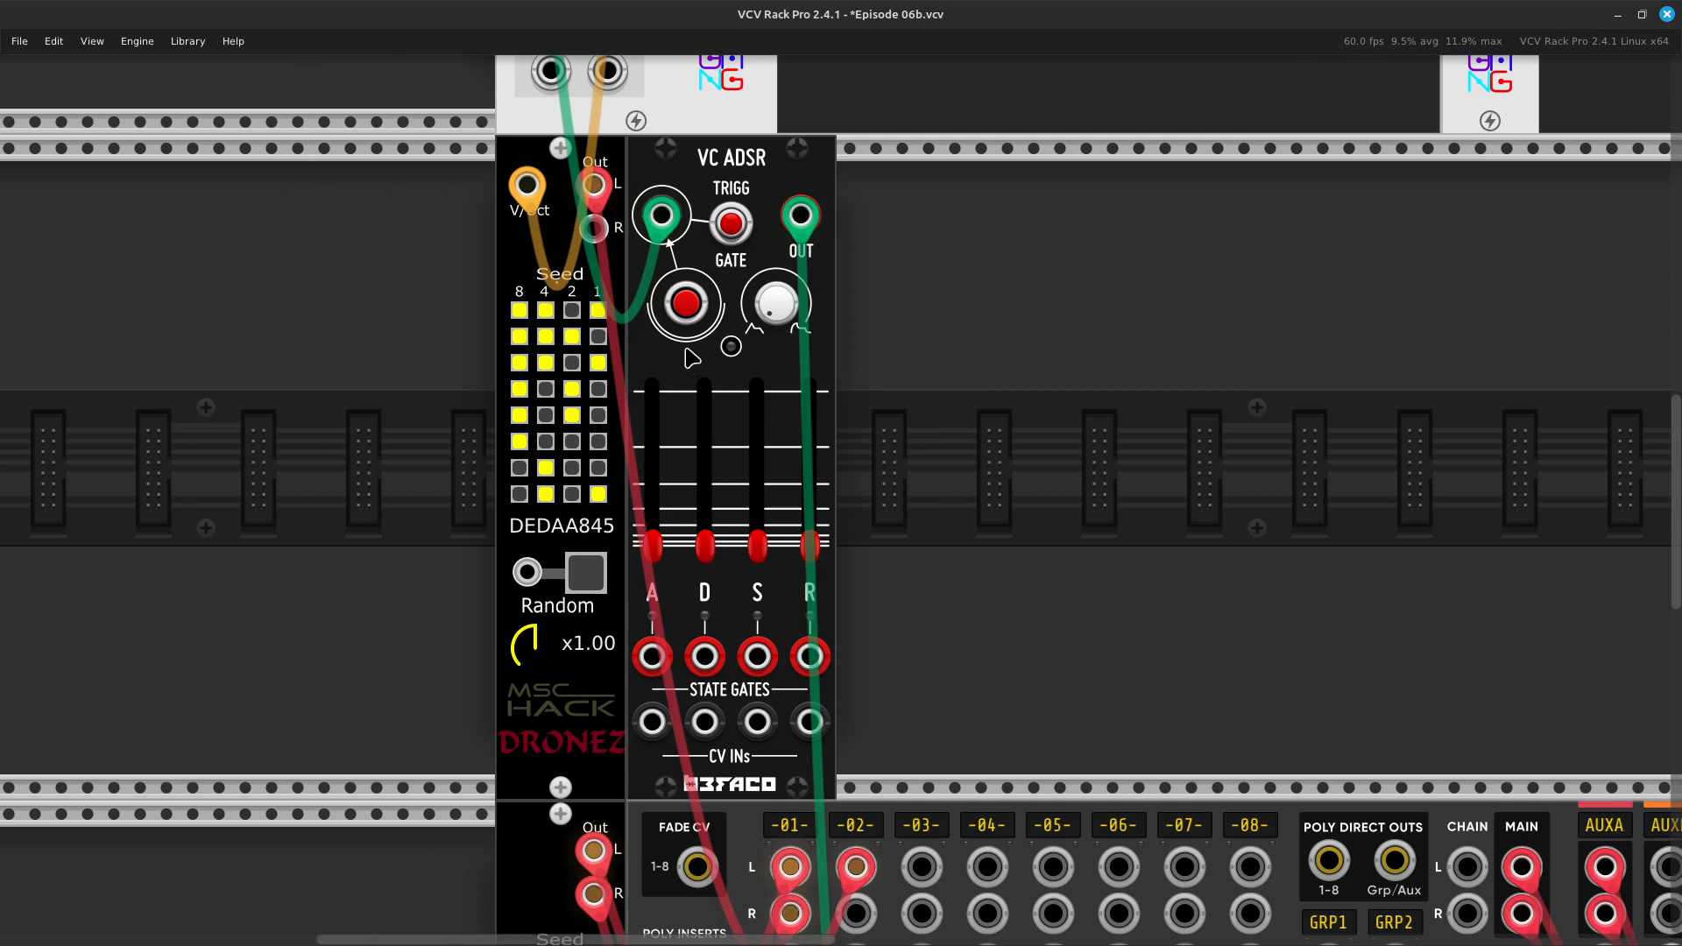
Patch the Dronez right output to channel 2's R input on the MixMaster Jr with a red cable
right_click(595, 230)
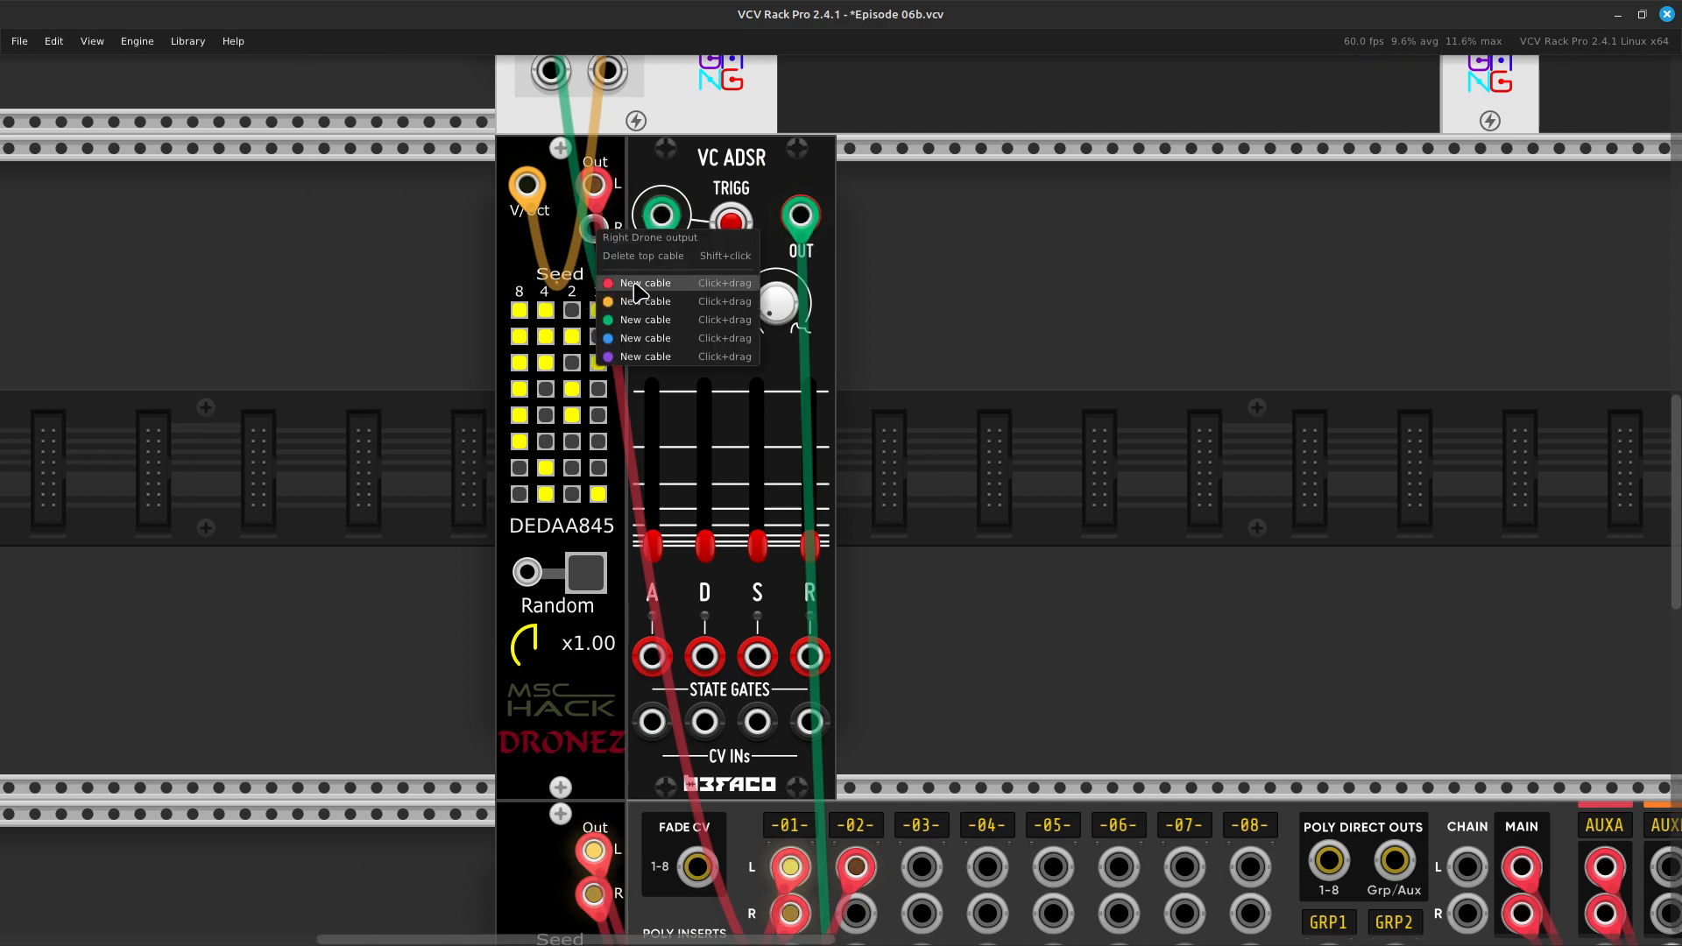
drag(635, 283, 856, 492)
scroll(920, 561, down, 4)
scroll(962, 586, down, 2)
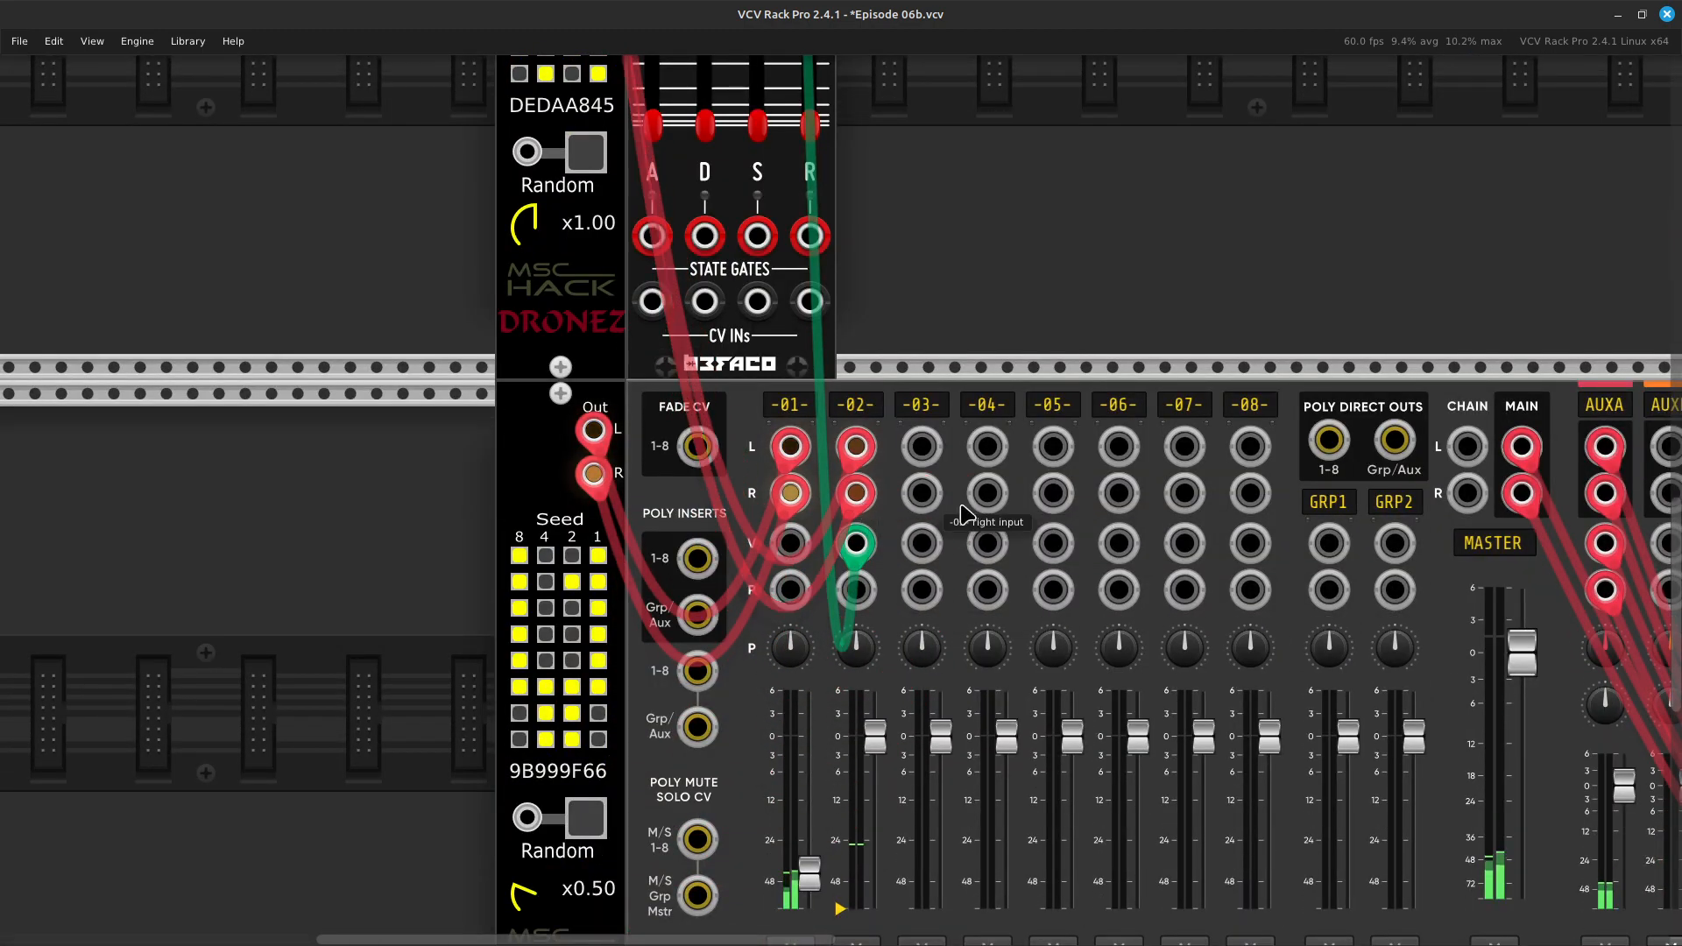
scroll(881, 741, down, 3)
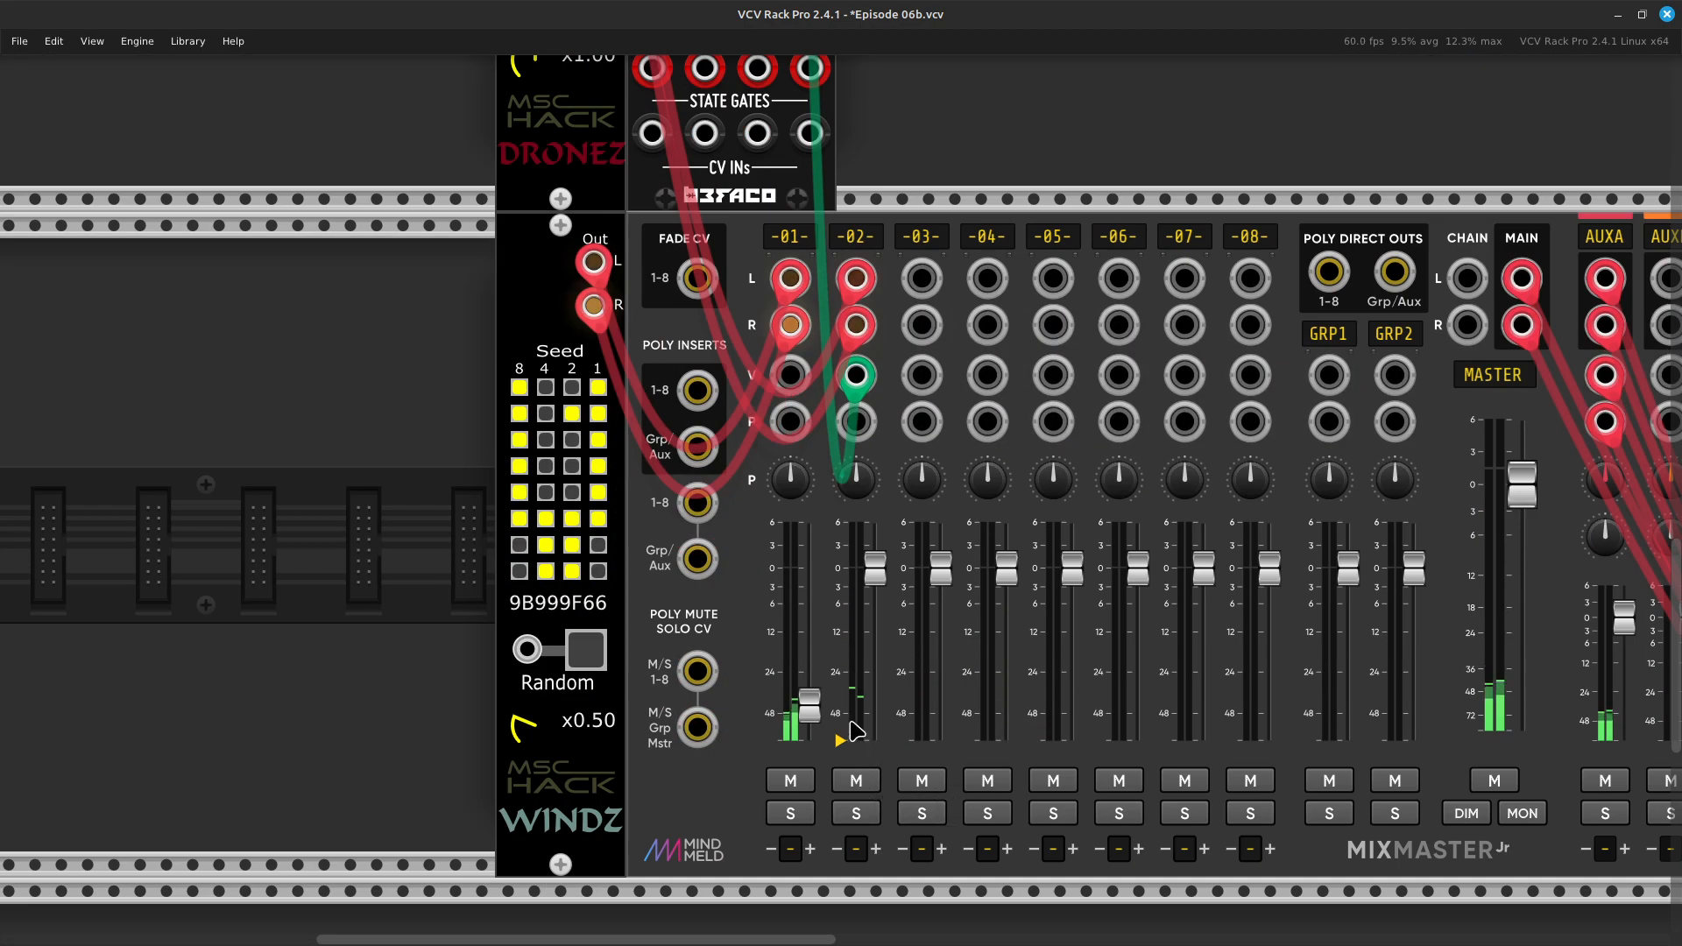
Raise the VC ADSR's attack time to about 0.58 s and its release time to about 0.42 s
scroll(876, 771, up, 13)
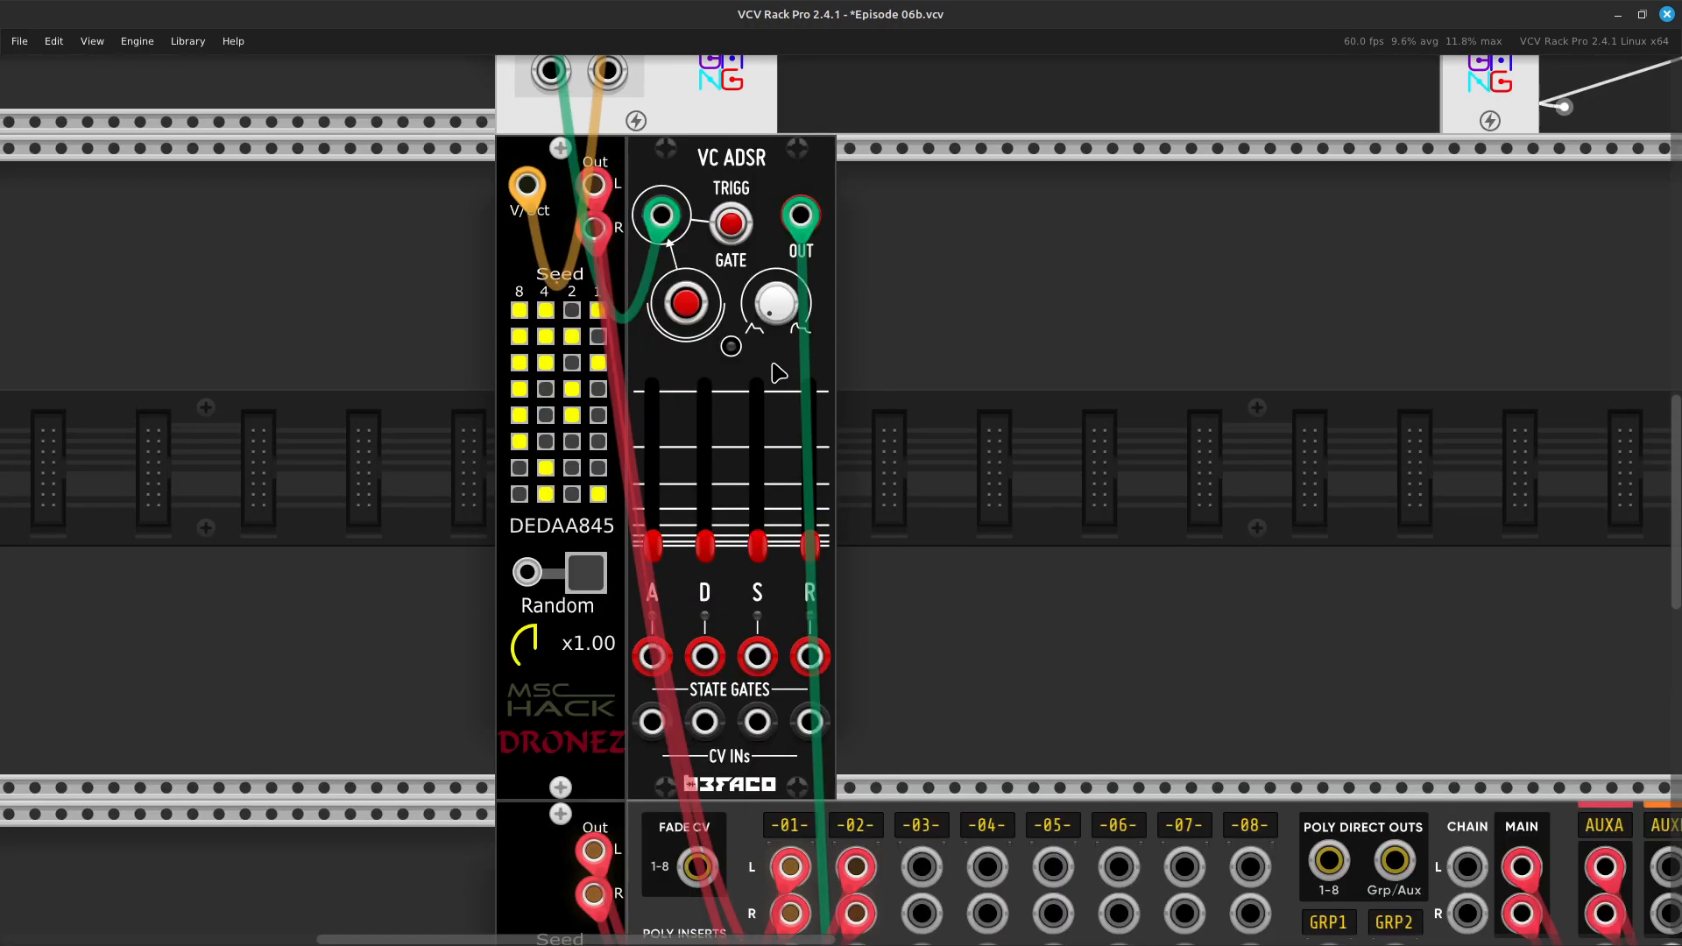
scroll(703, 714, down, 2)
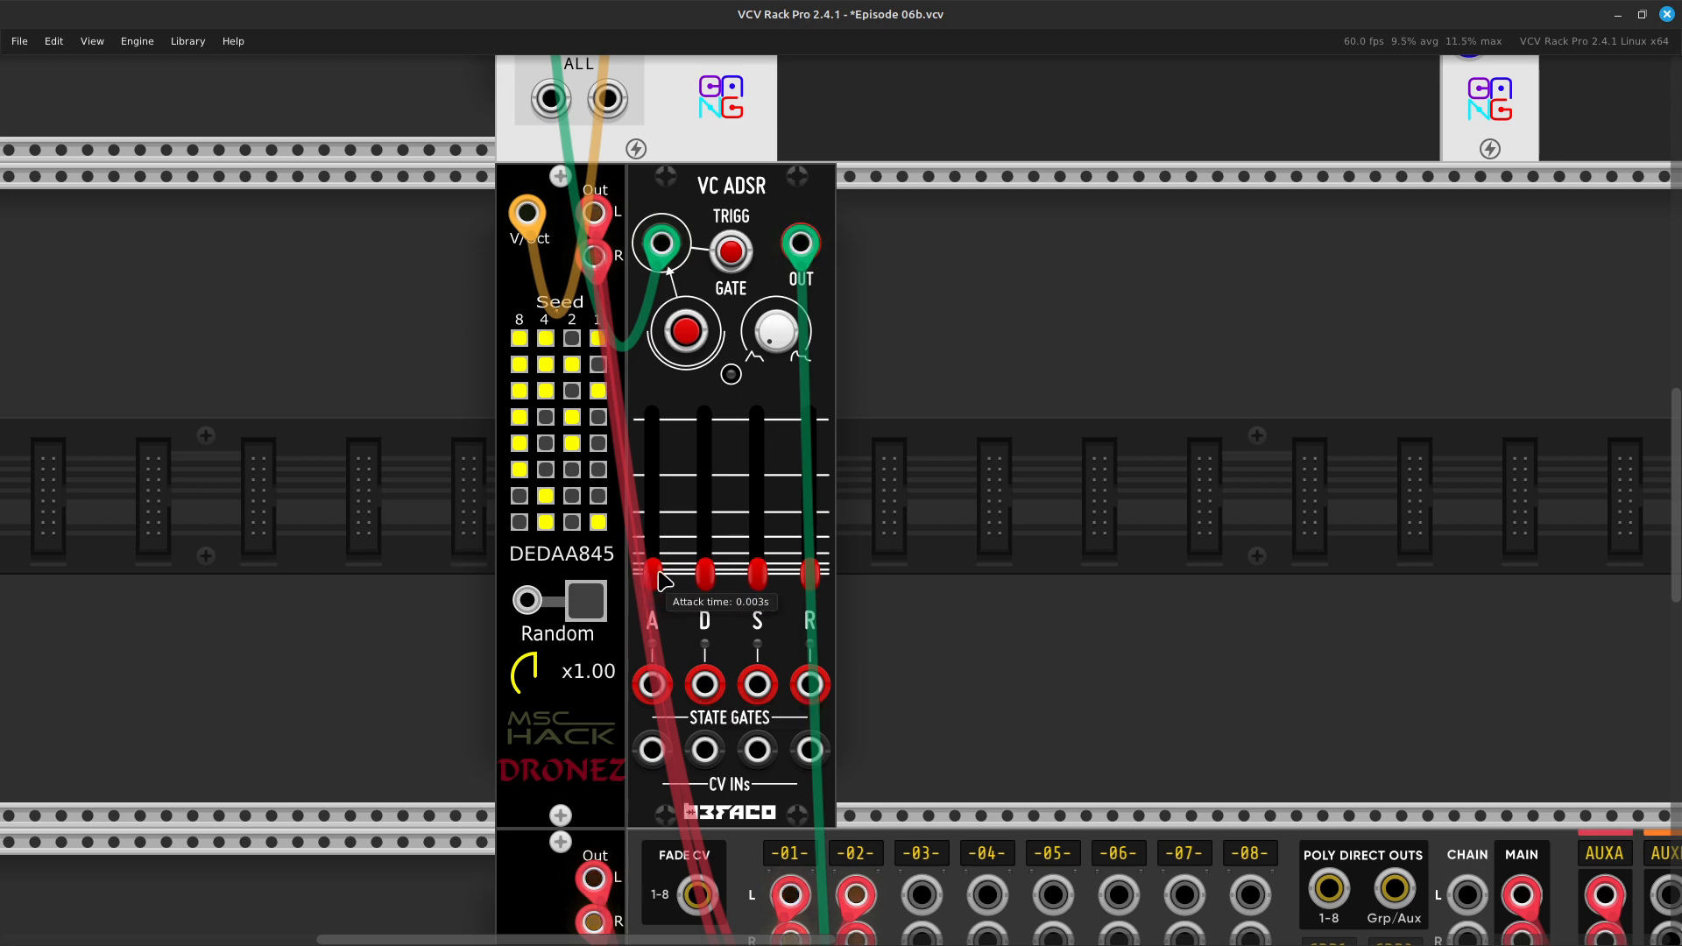
drag(653, 557, 653, 525)
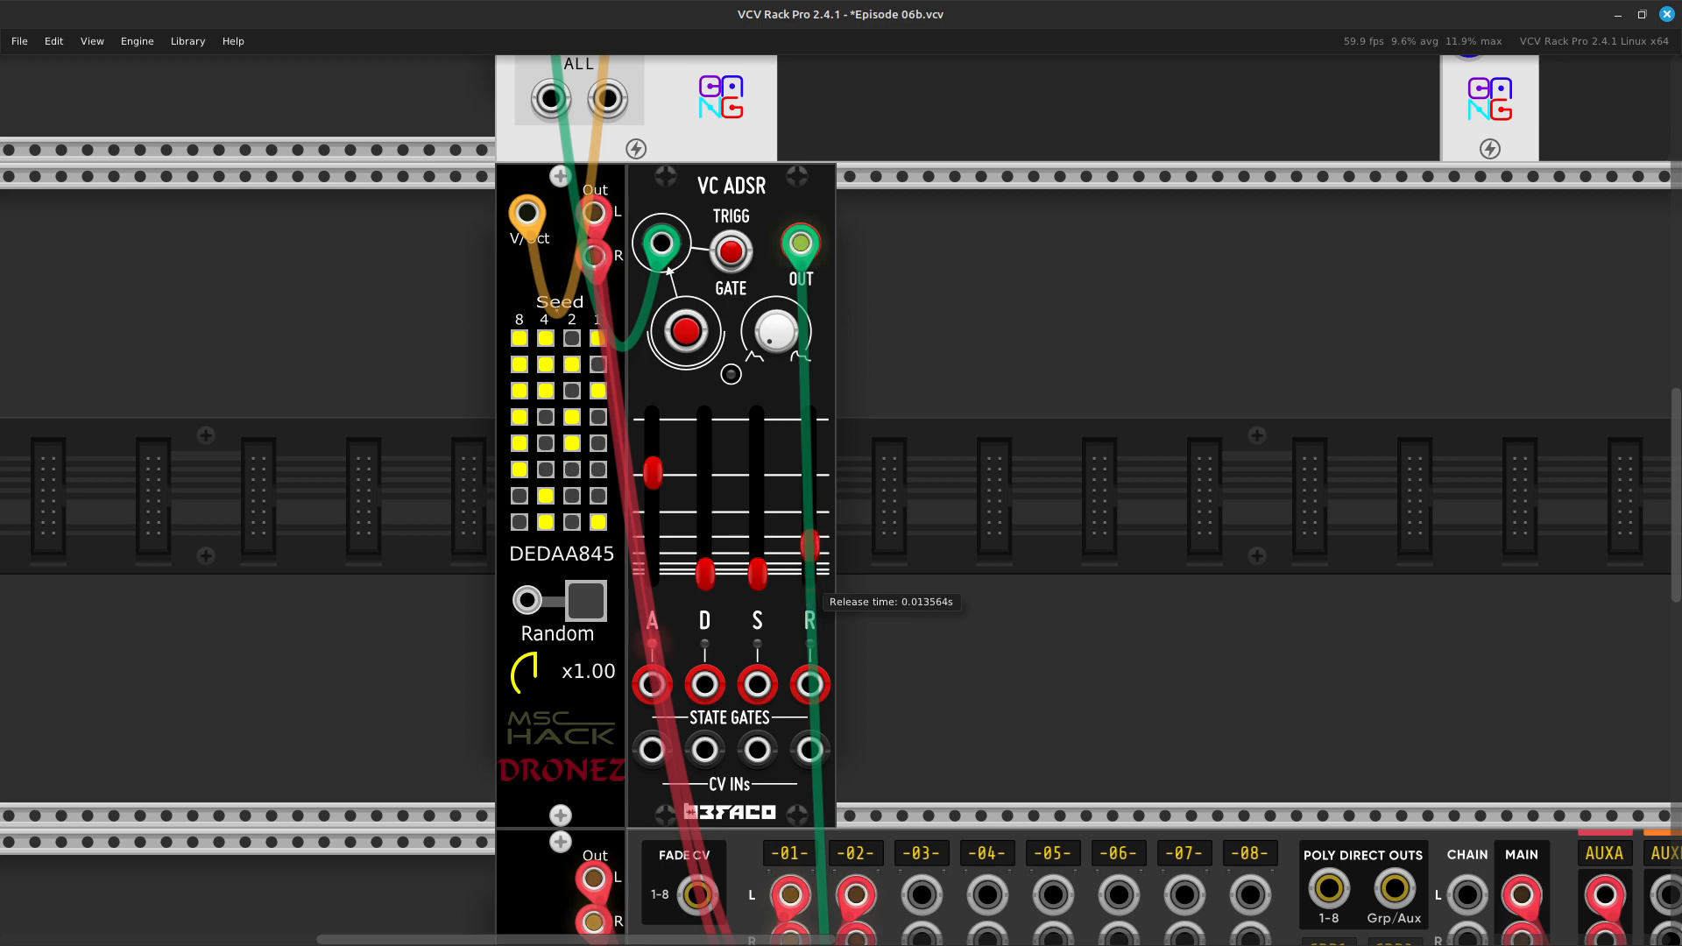
drag(810, 545, 811, 526)
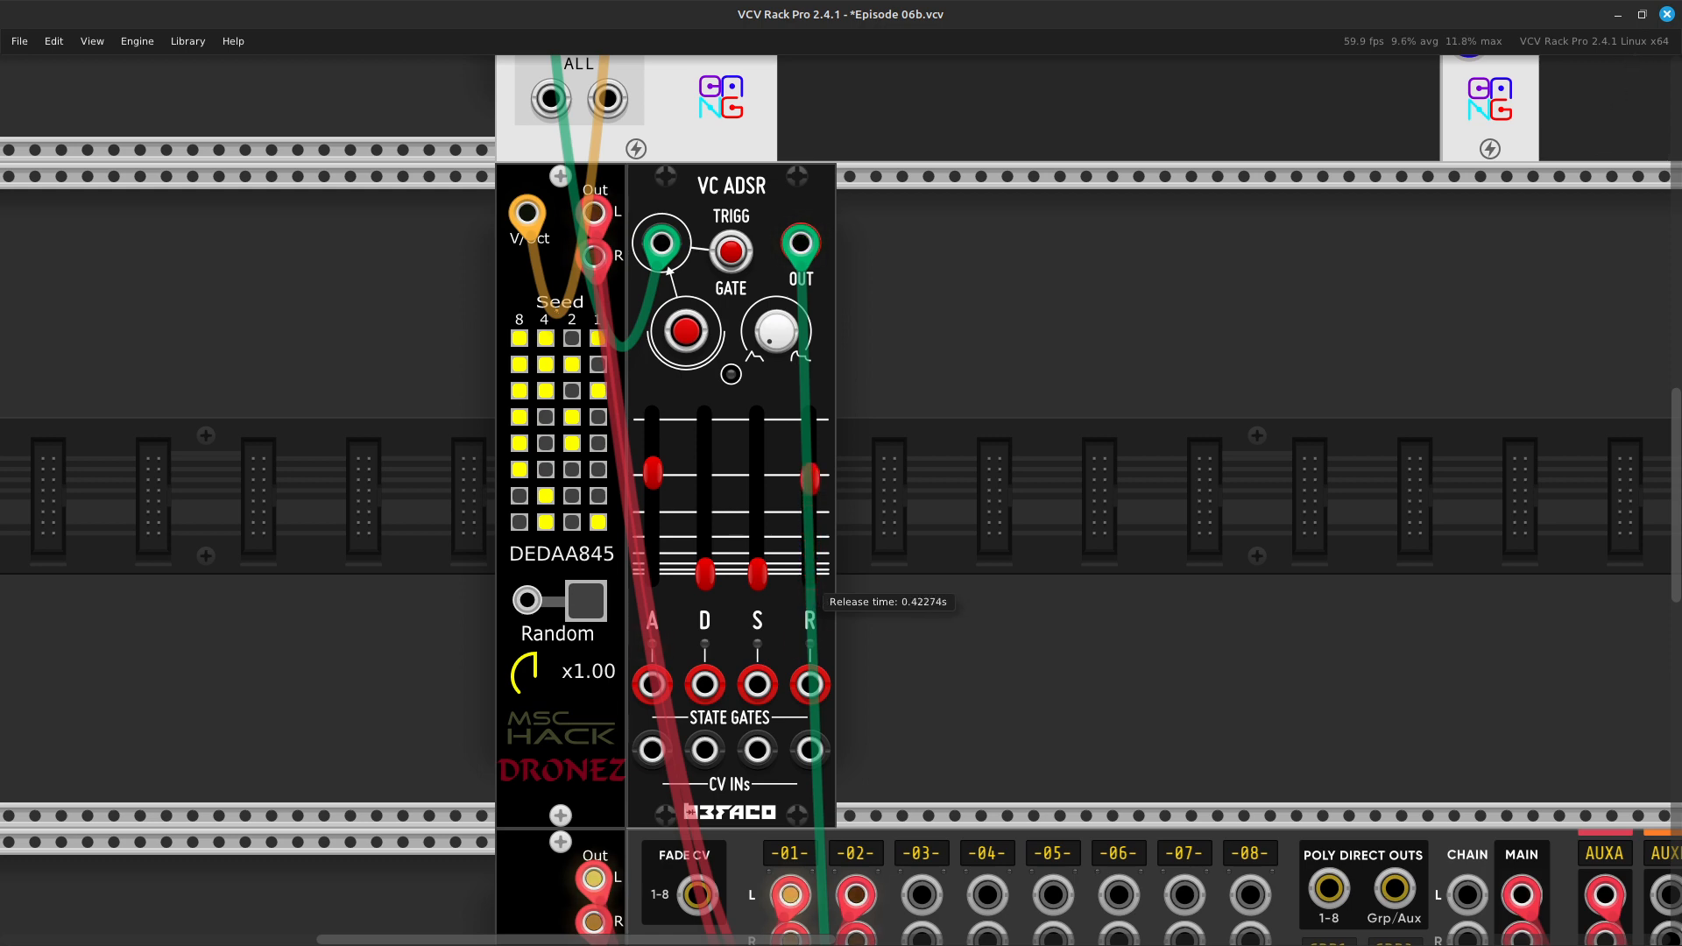
Lower channel 2's level on the MixMaster Jr to about -10.6 dB
scroll(848, 663, down, 10)
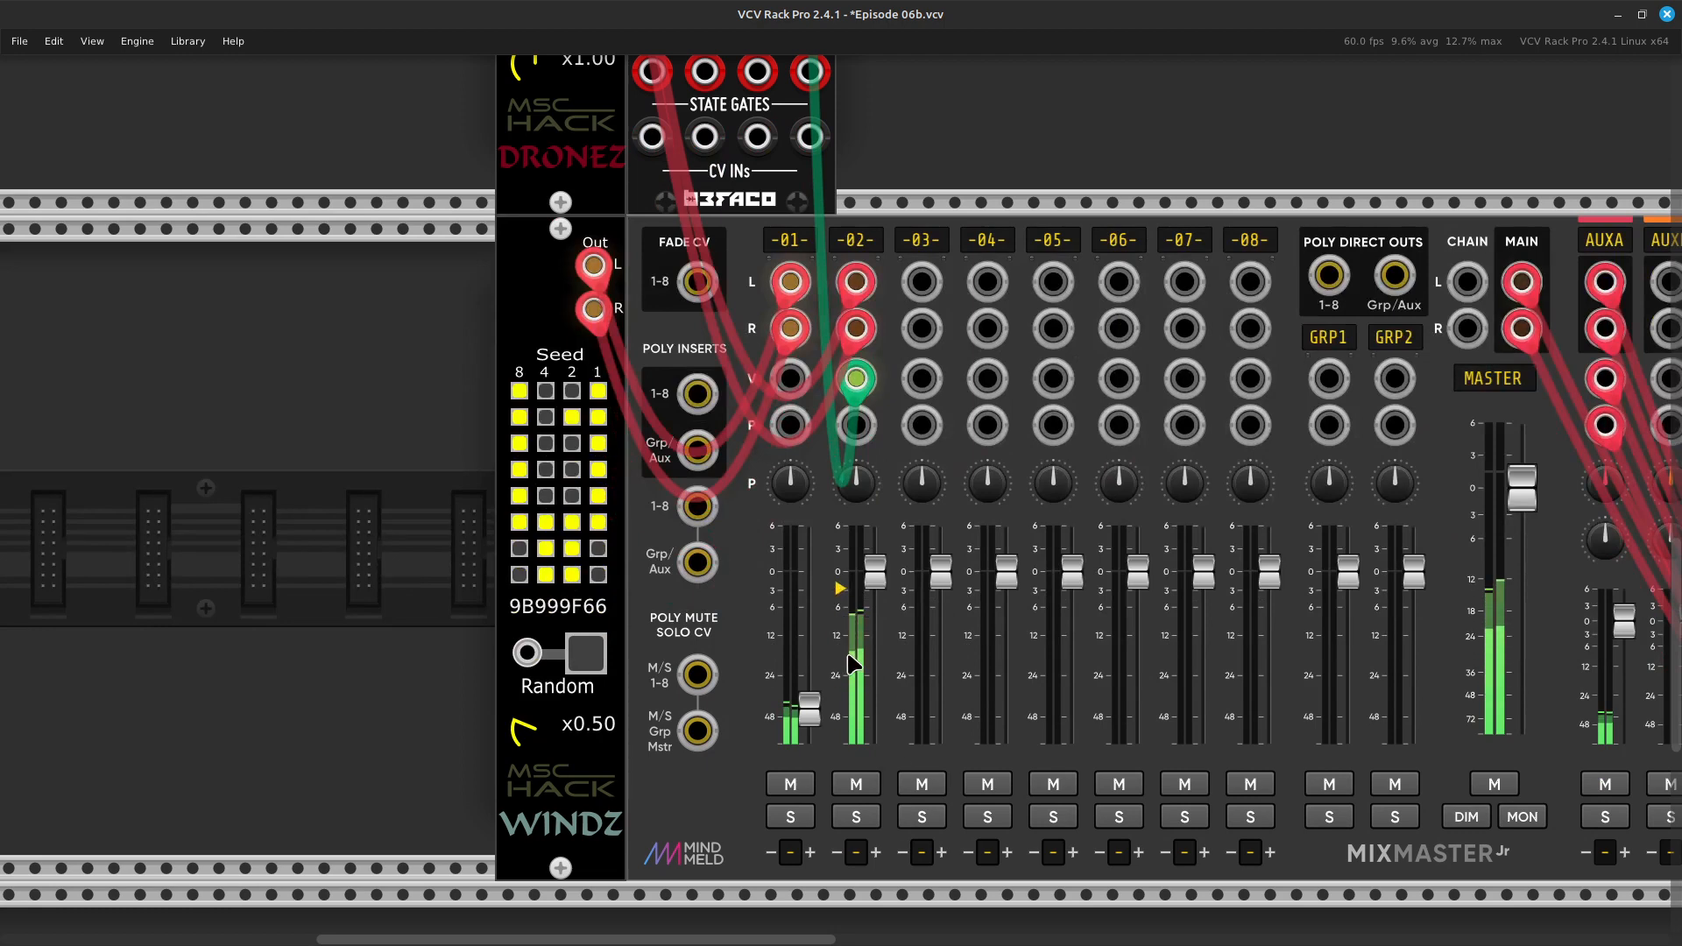
drag(871, 586, 876, 631)
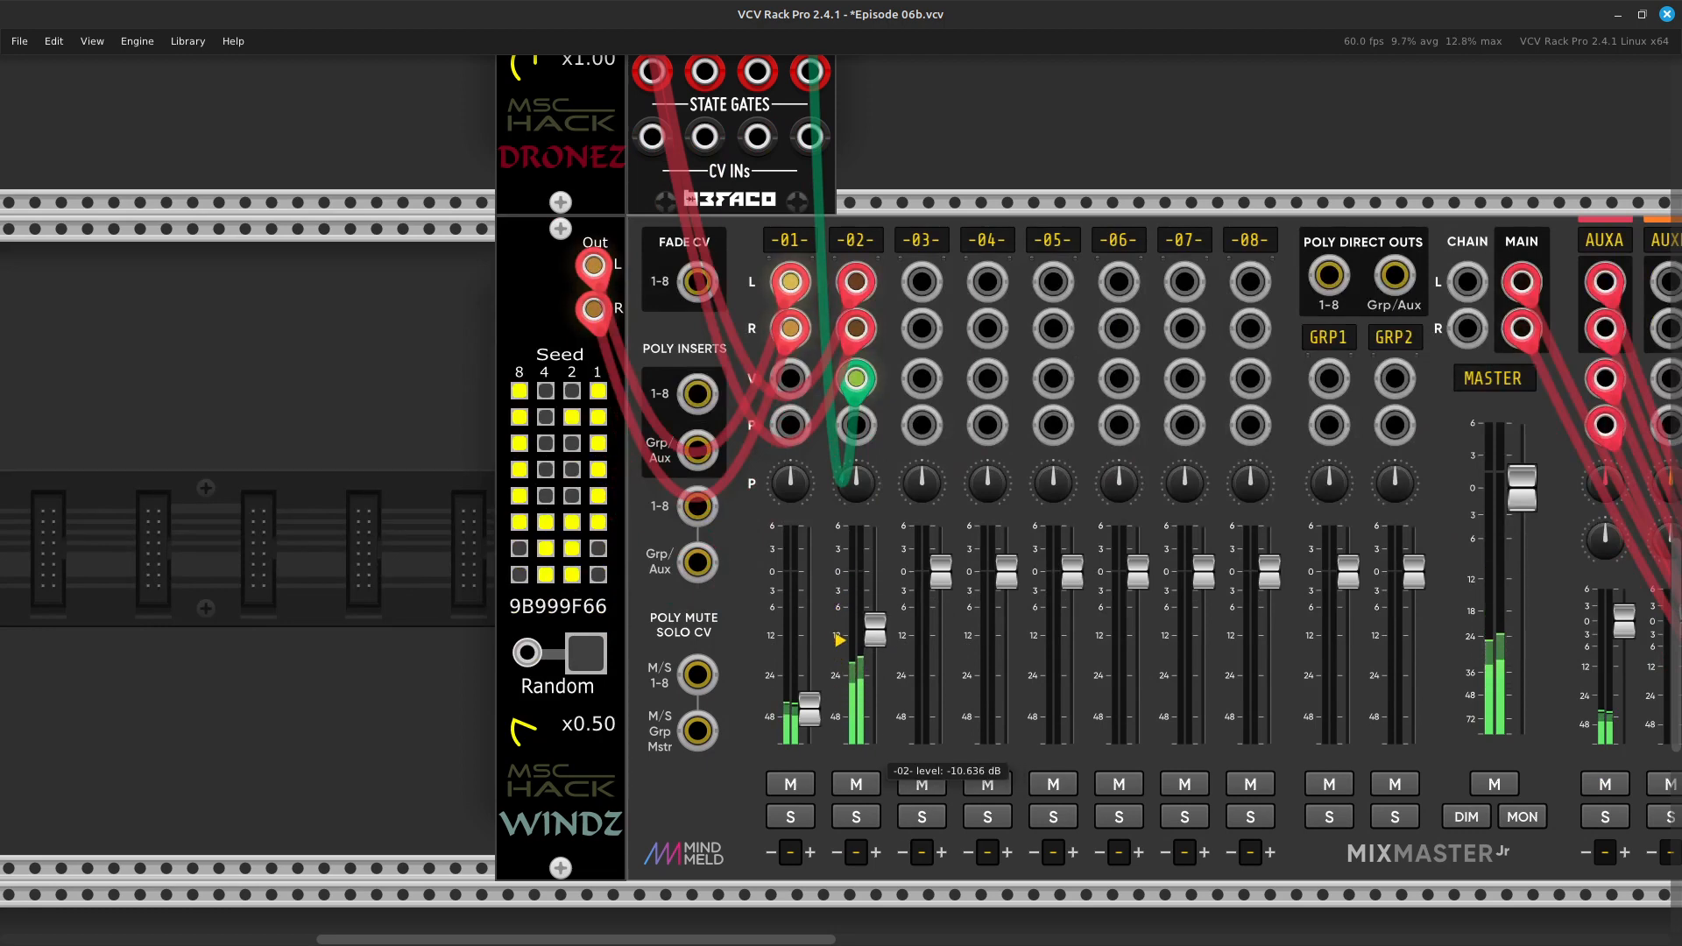
Reshape the VC ADSR envelope with a longer release, attack about 0.04 s, decay about 0.21 s and sustain raised to roughly a third
scroll(885, 583, up, 5)
scroll(887, 585, up, 5)
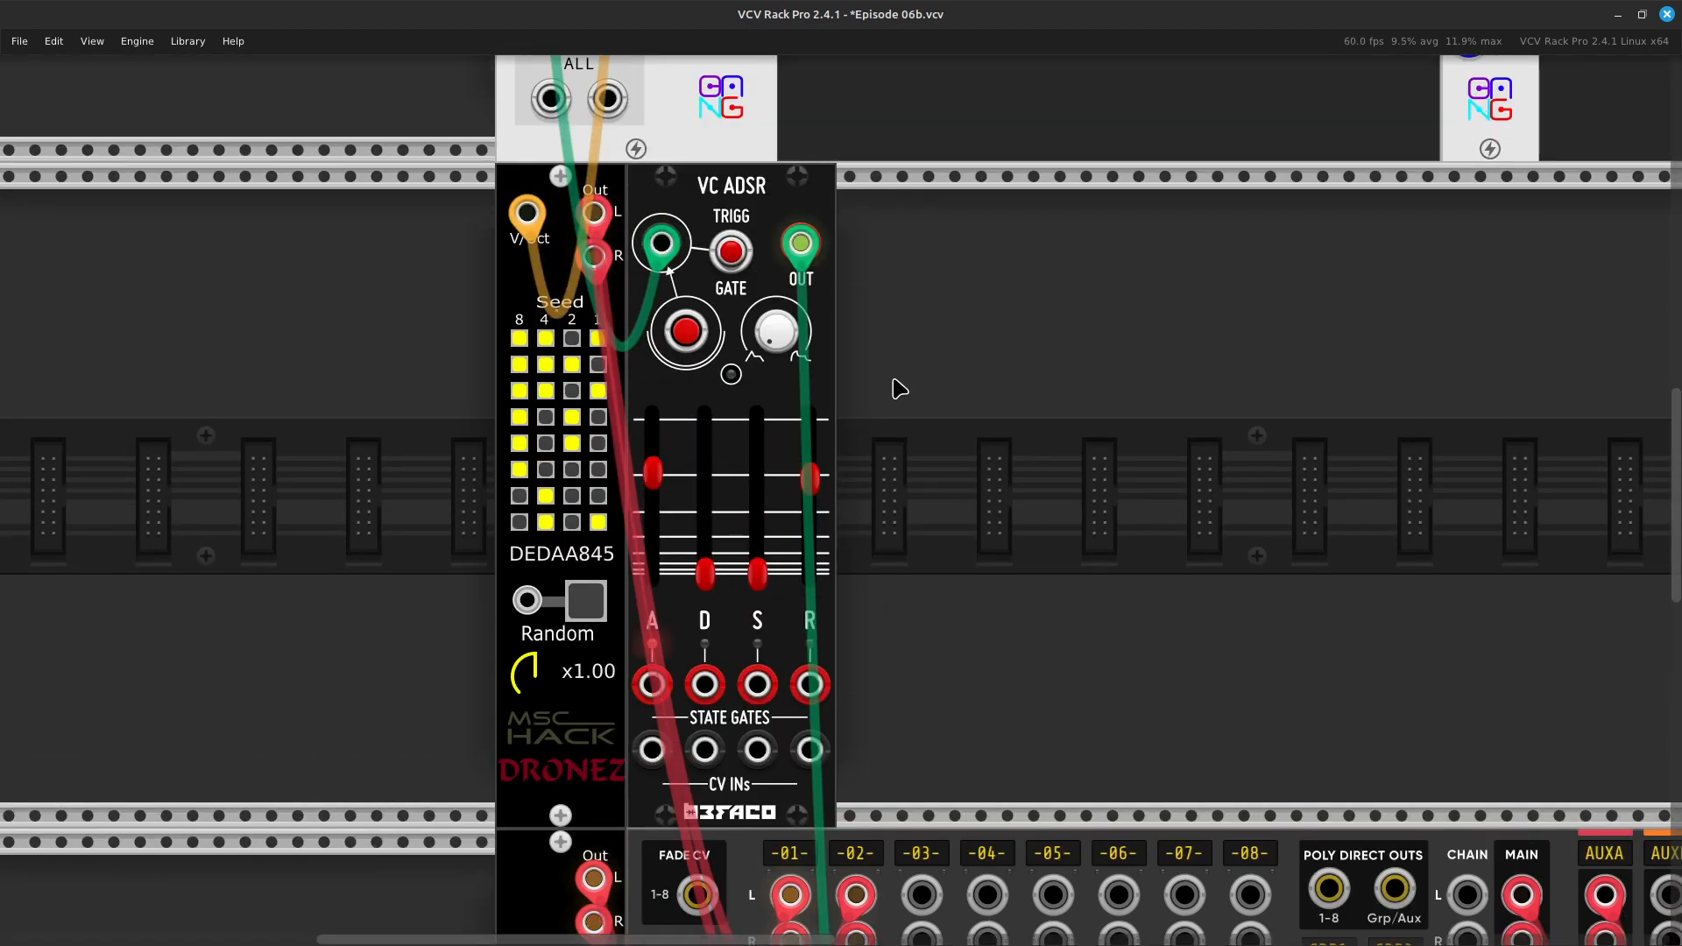
mouse_move(815, 478)
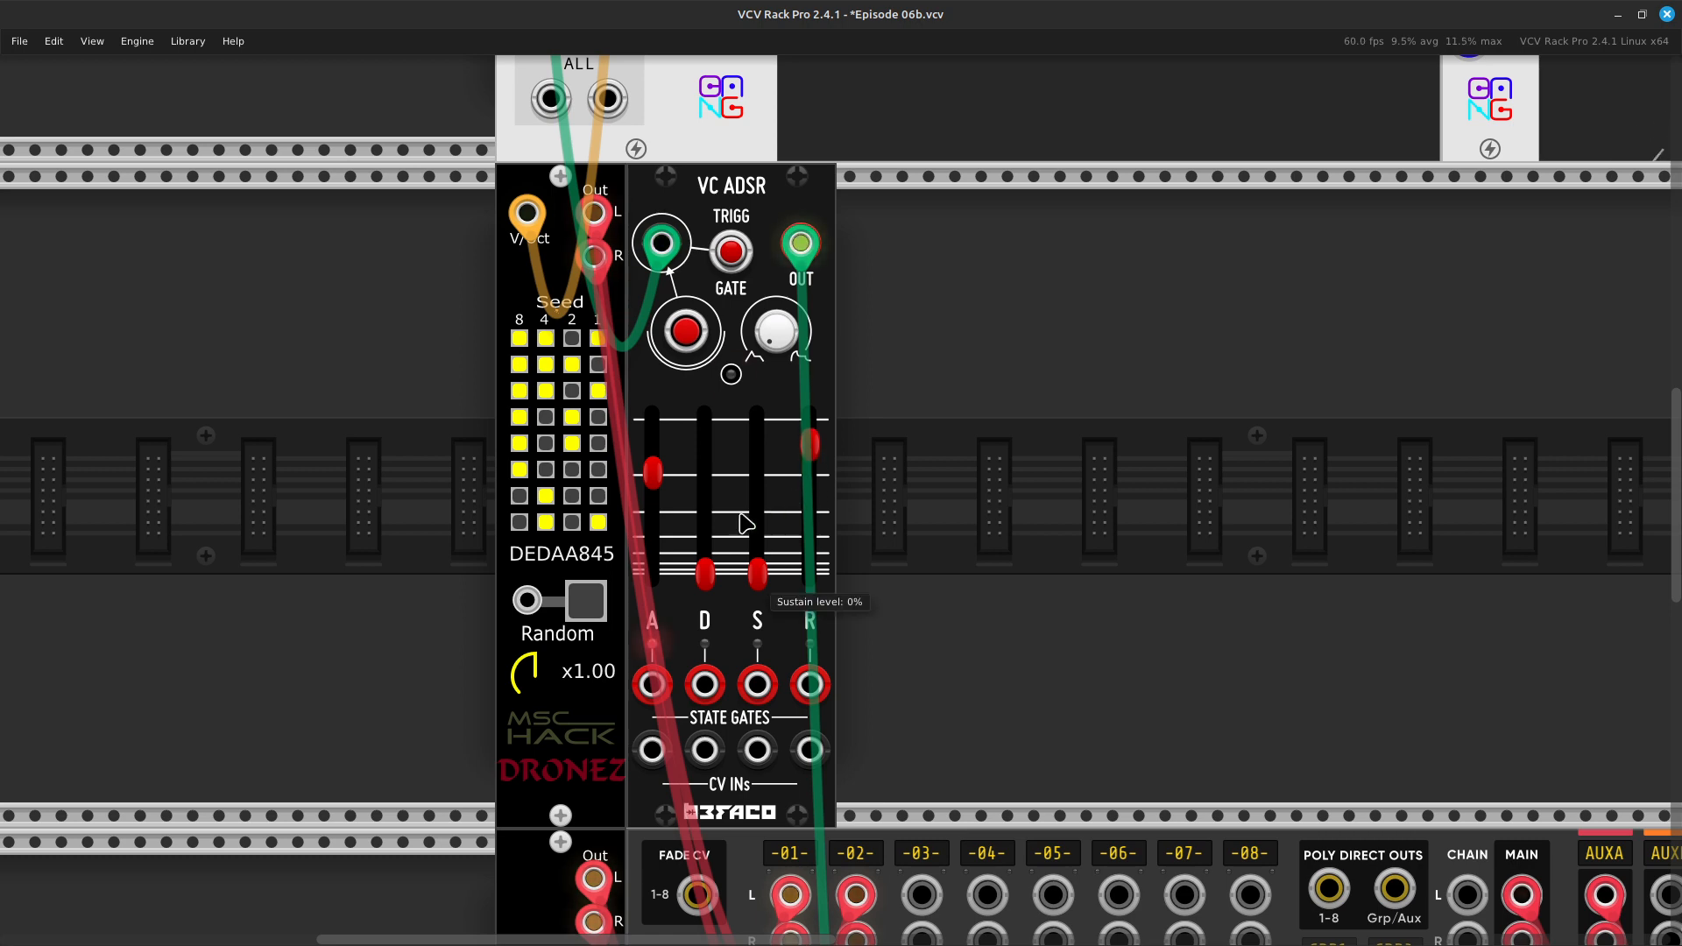
mouse_move(653, 476)
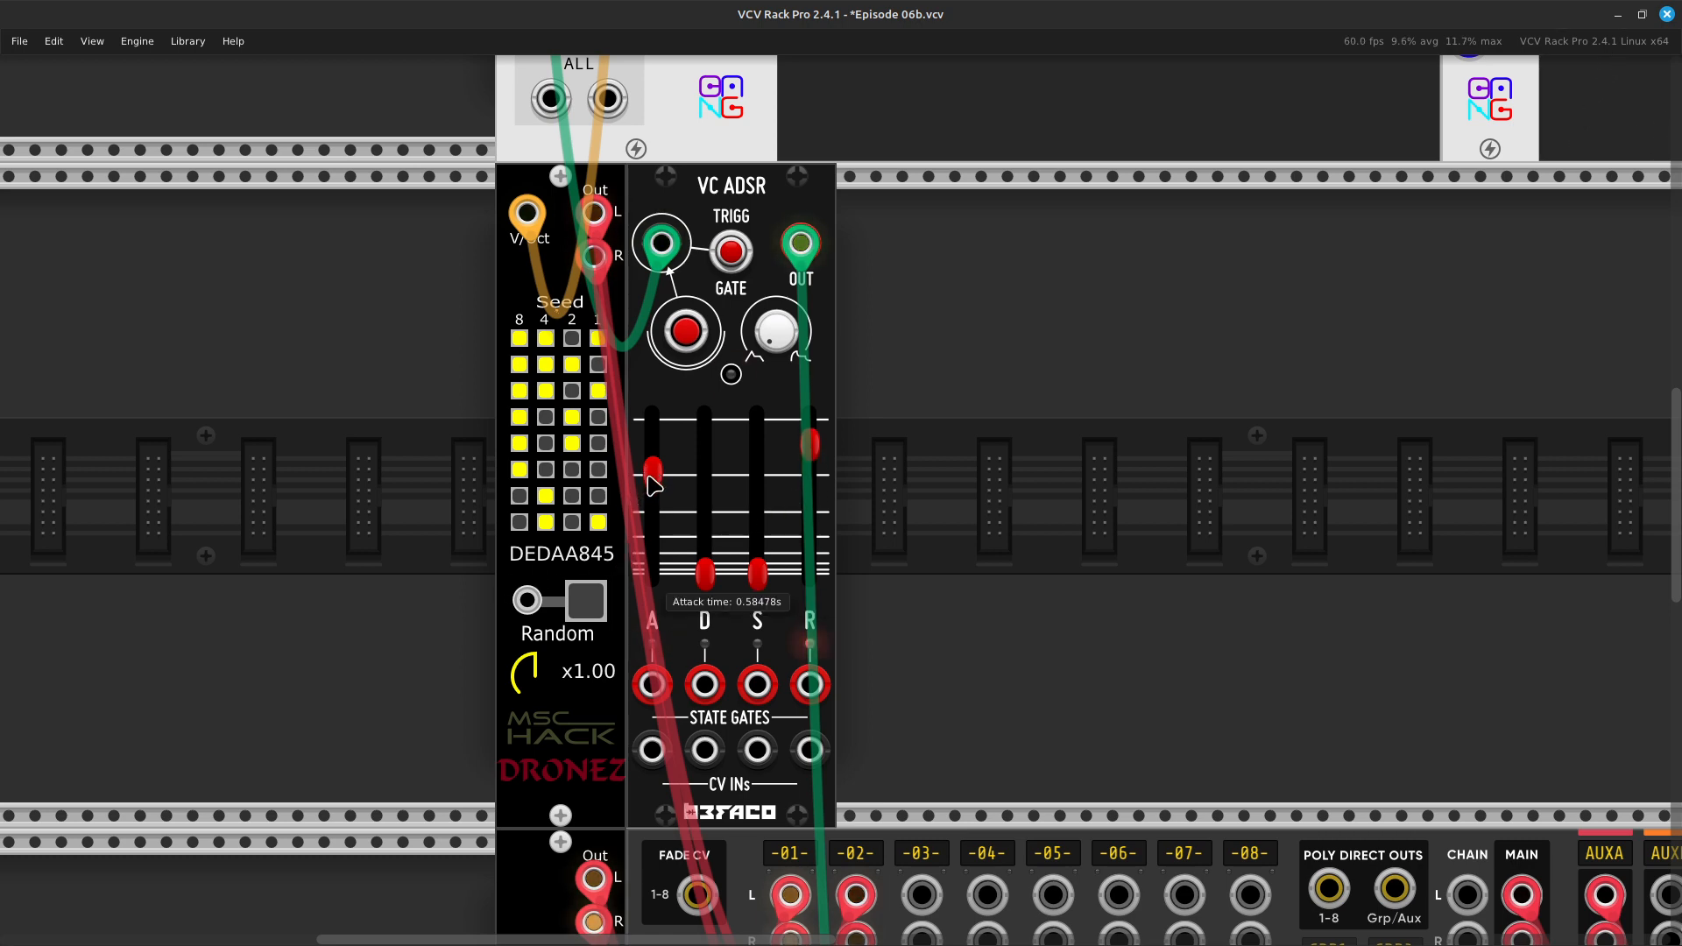
drag(653, 504, 653, 507)
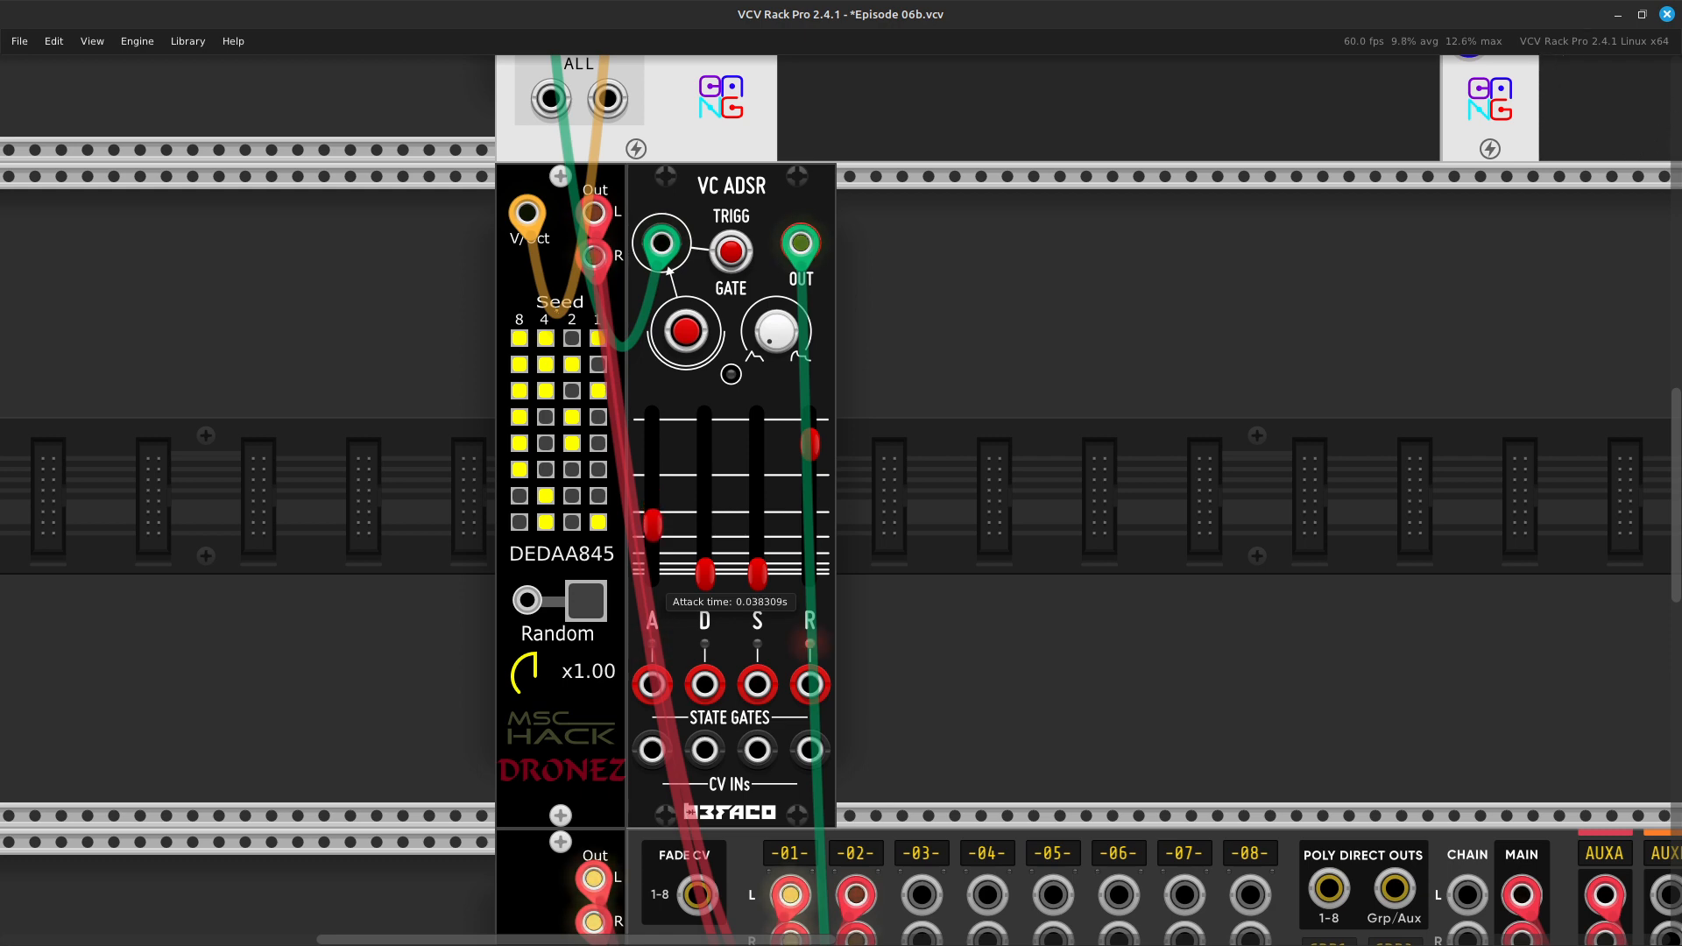
drag(652, 526, 653, 528)
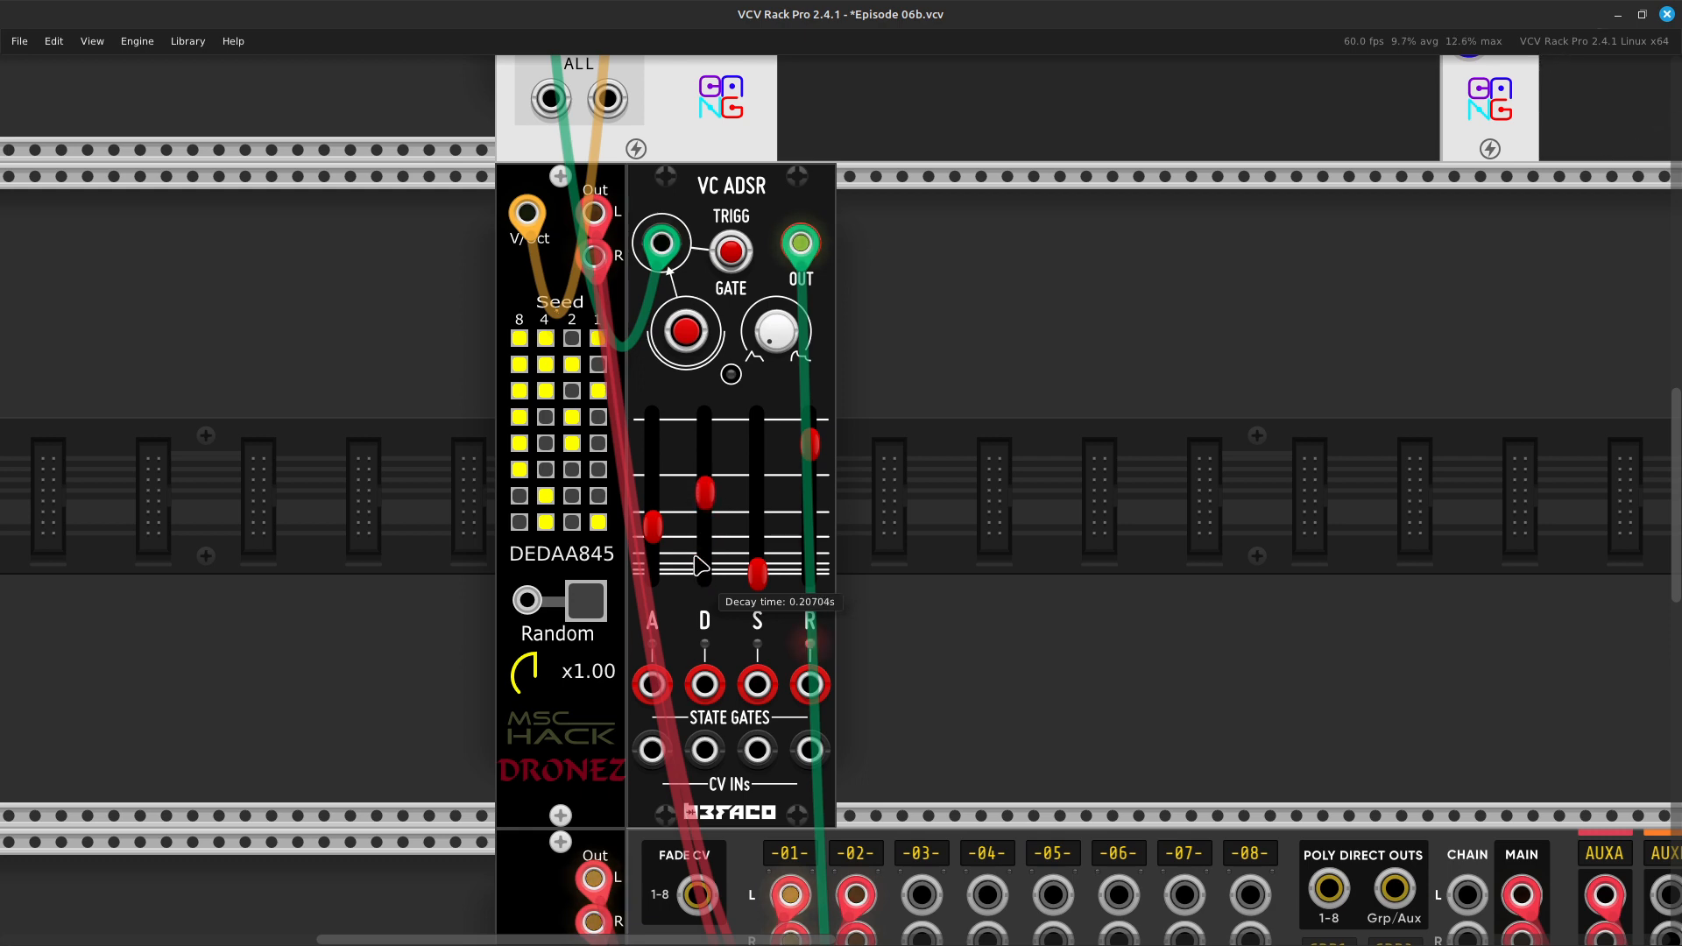
drag(757, 565, 757, 533)
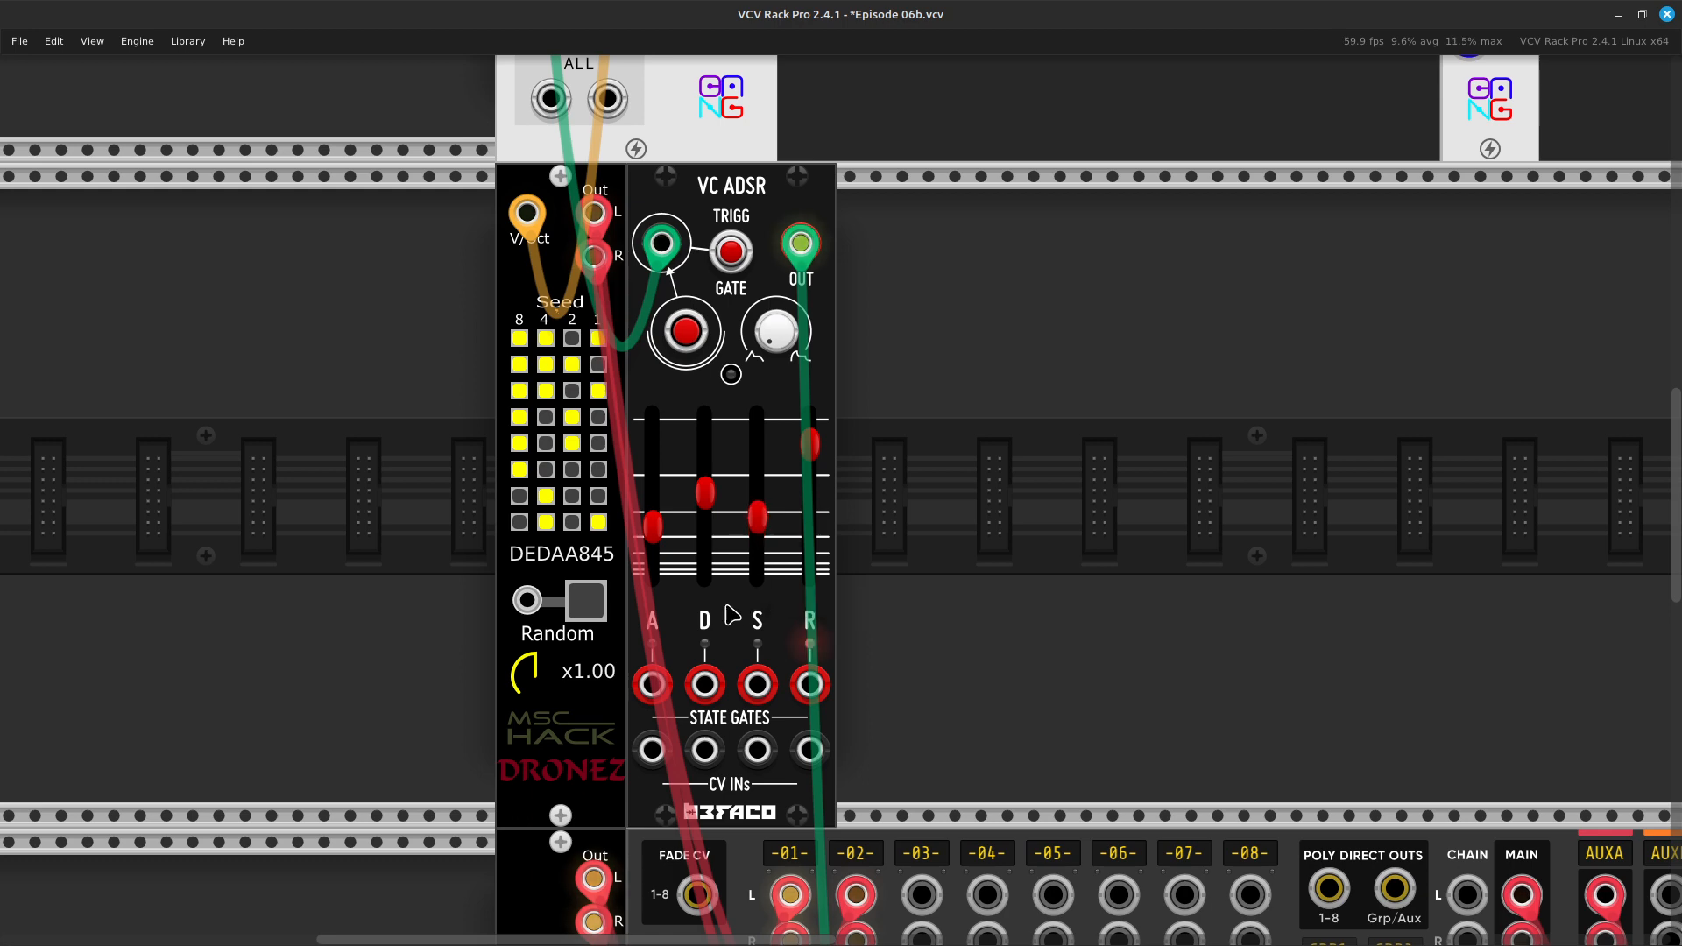
Randomize the Dronez seed and set Neutrinode's red node octave to -1
click(586, 612)
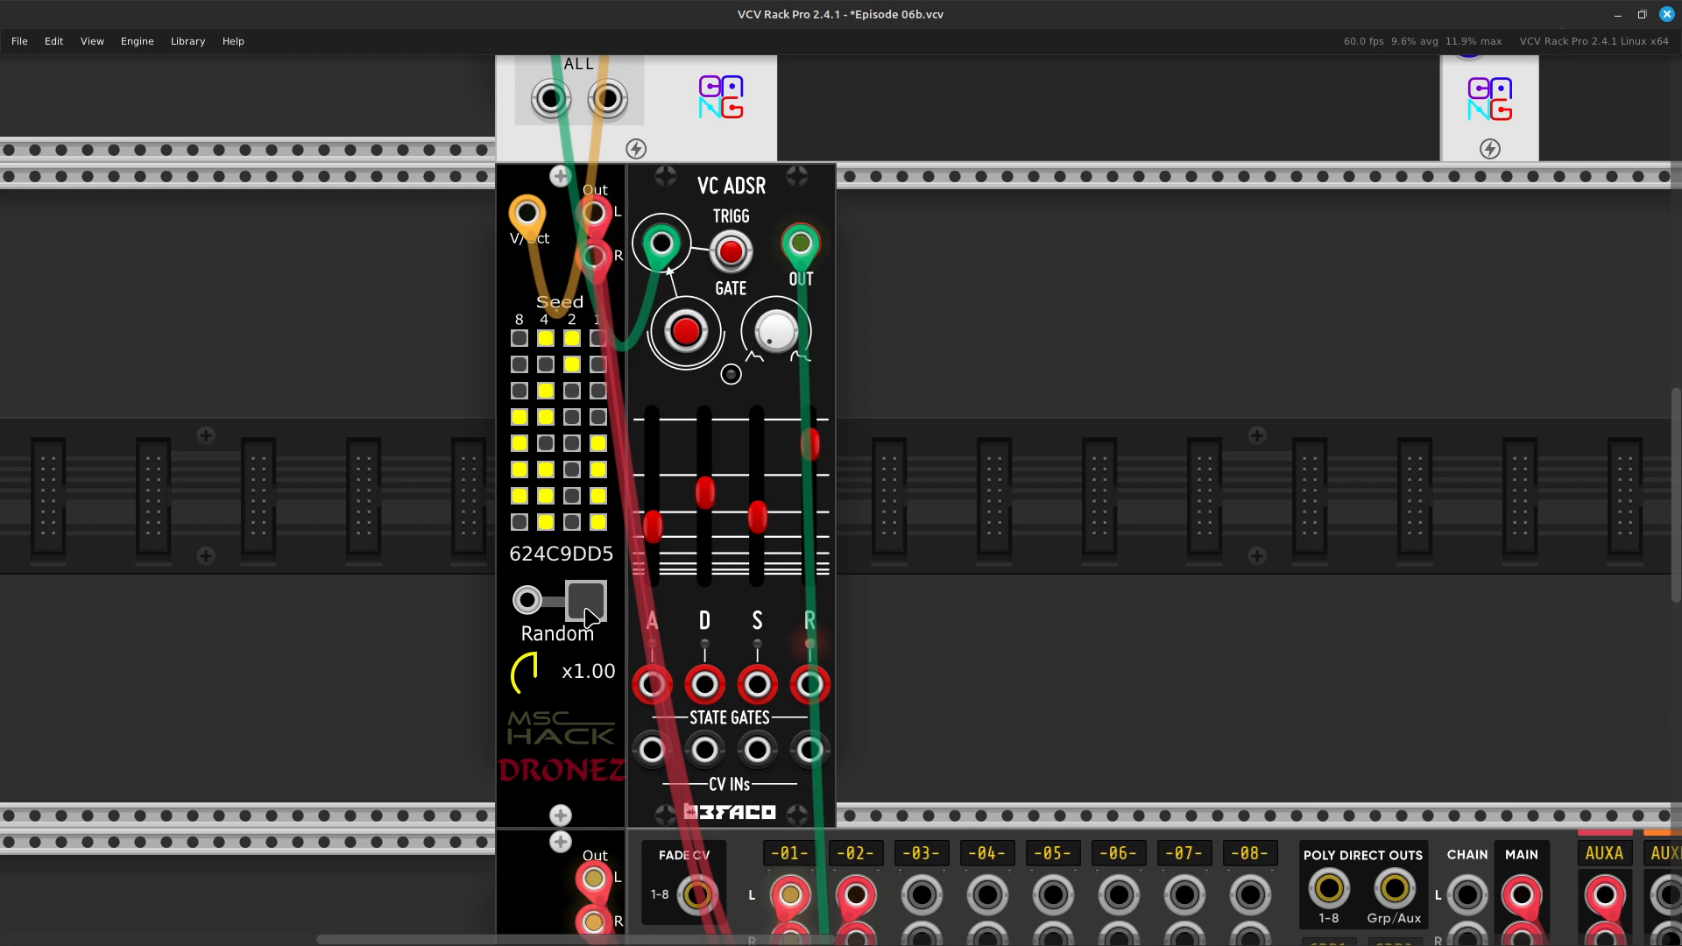
scroll(588, 613, up, 15)
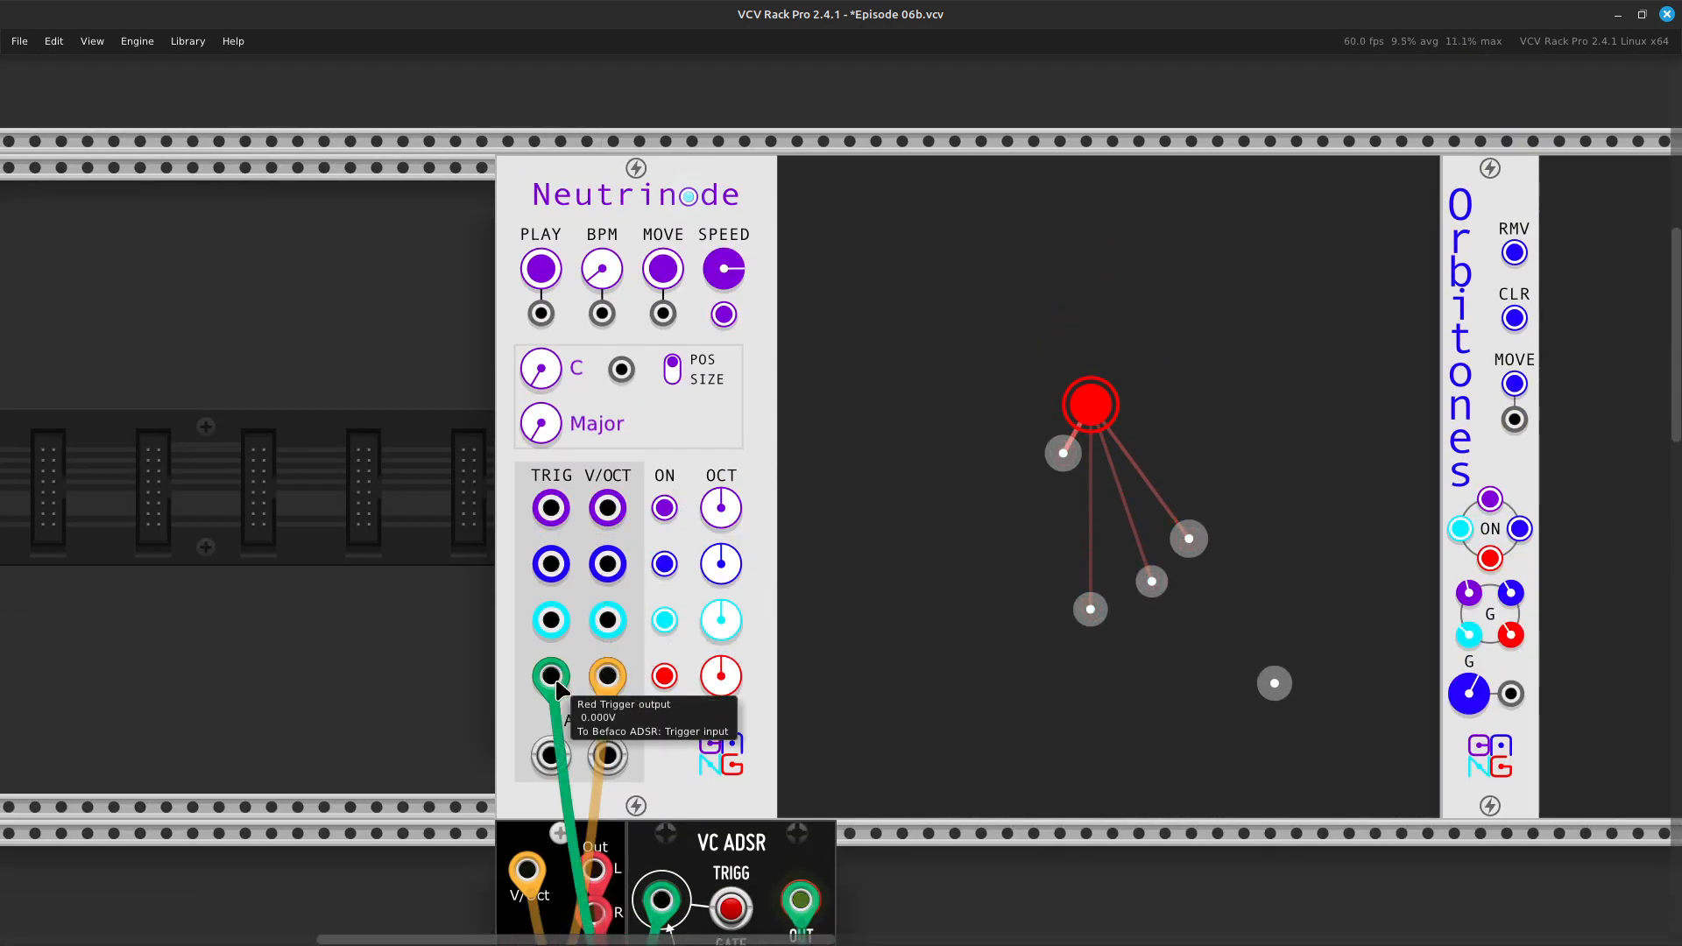
mouse_move(721, 675)
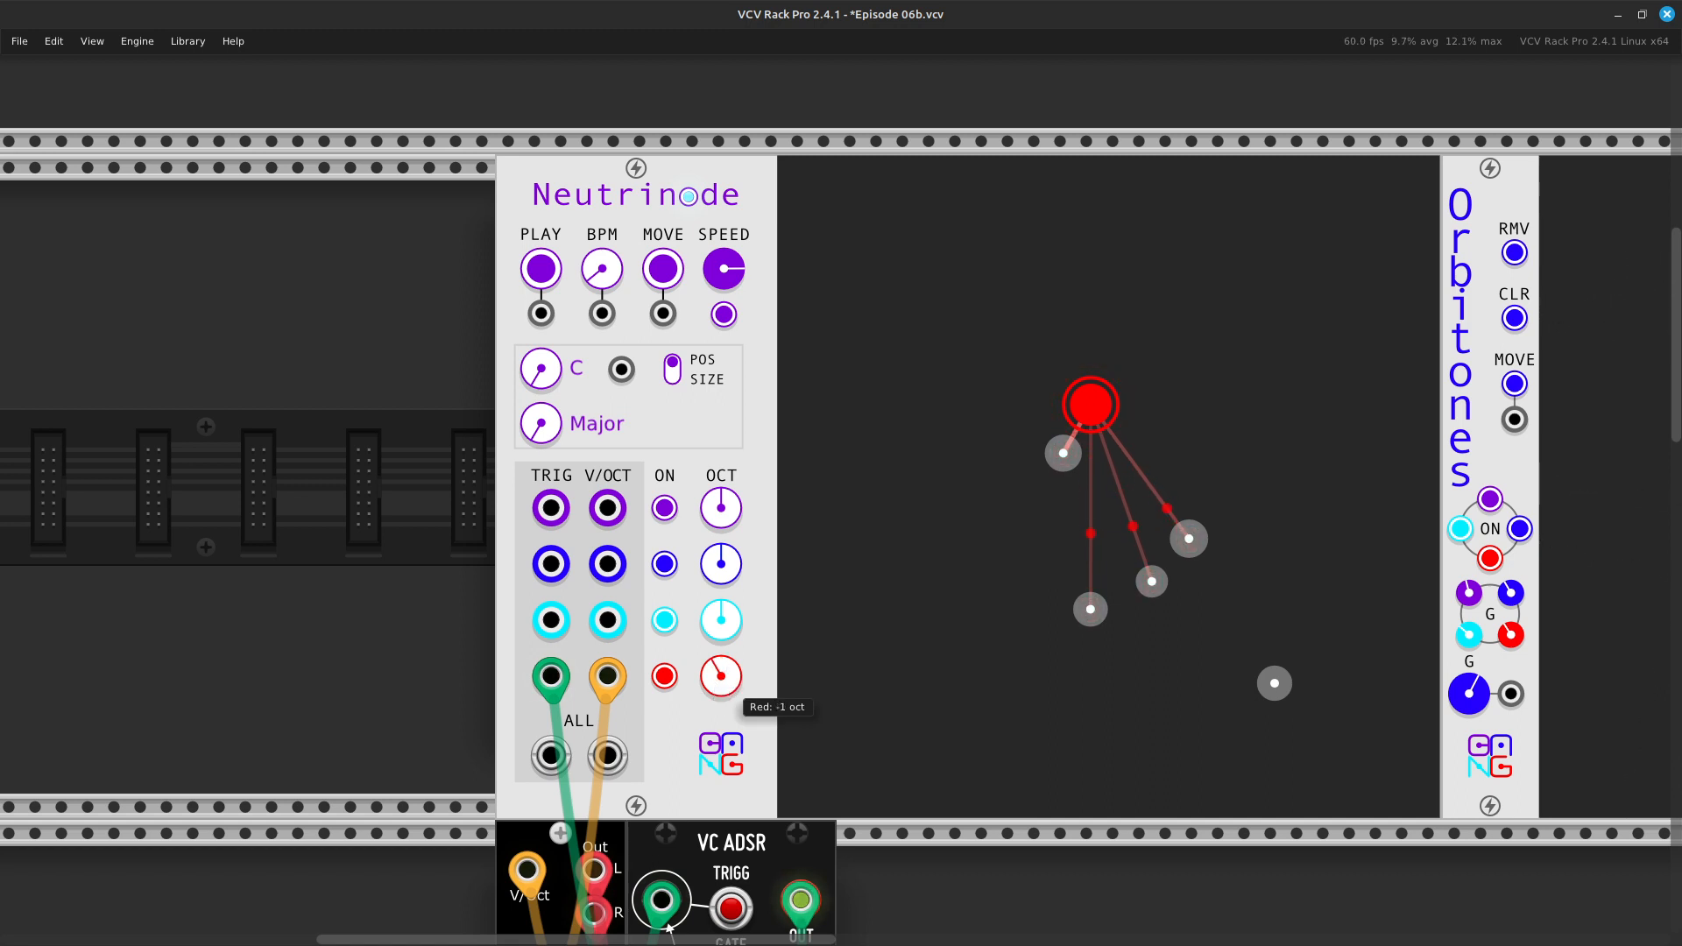
scroll(711, 666, down, 5)
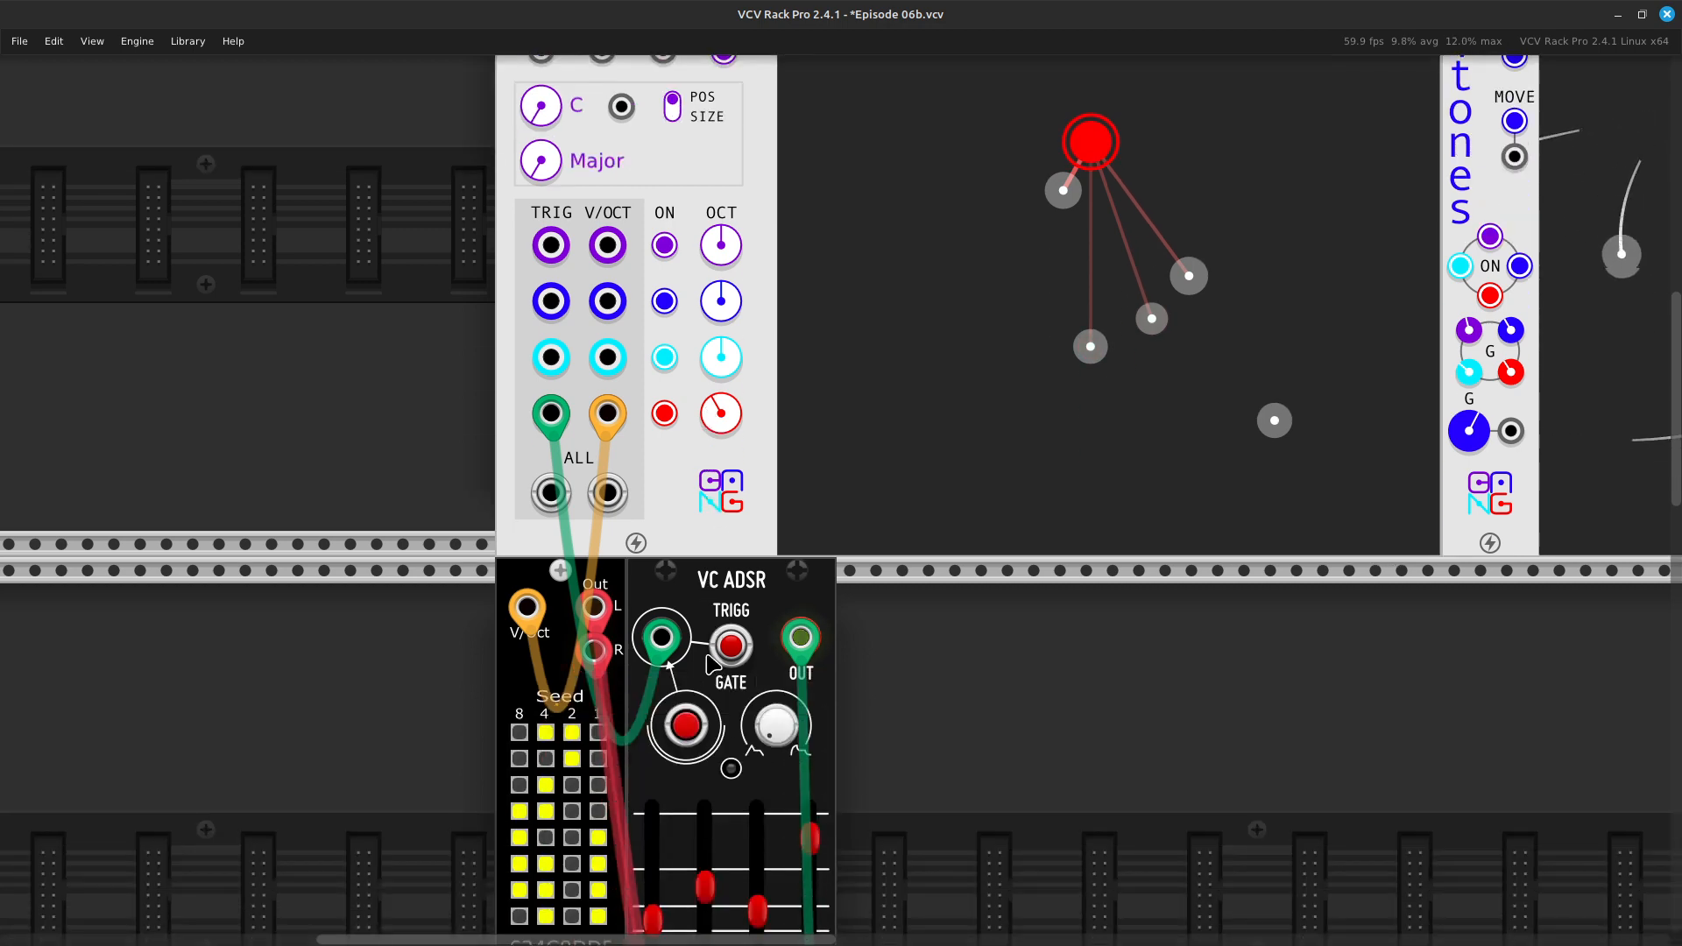
Try several more random Dronez seeds and lengthen the VC ADSR's attack time to about 0.09 s
scroll(712, 666, down, 9)
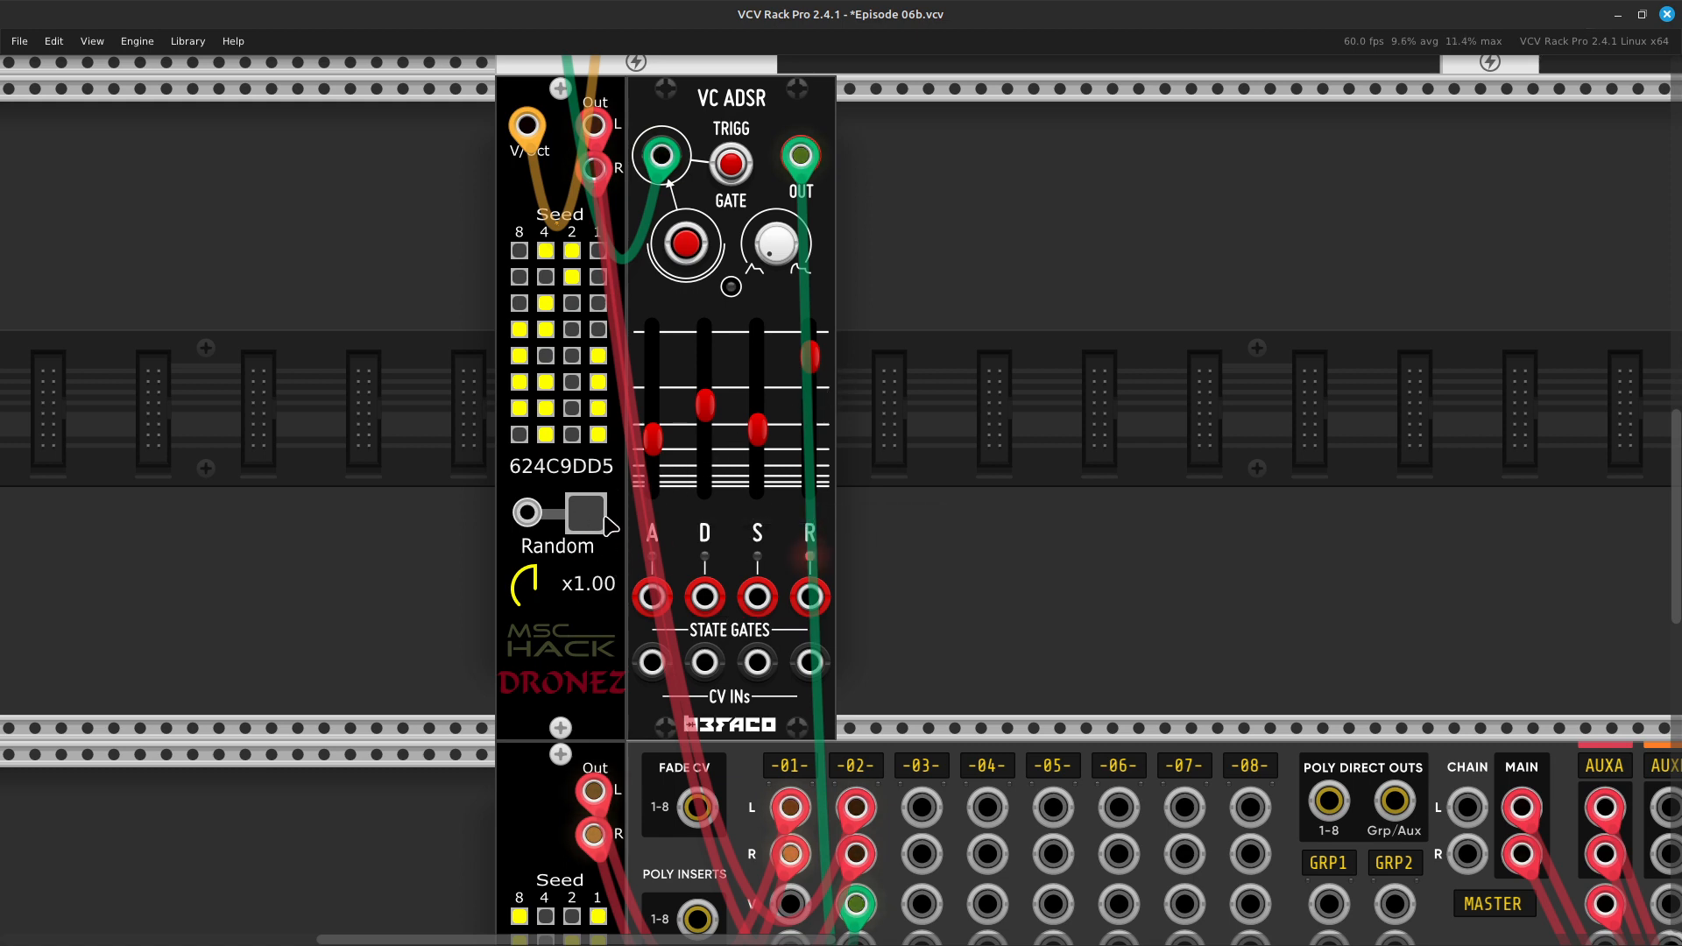
click(595, 521)
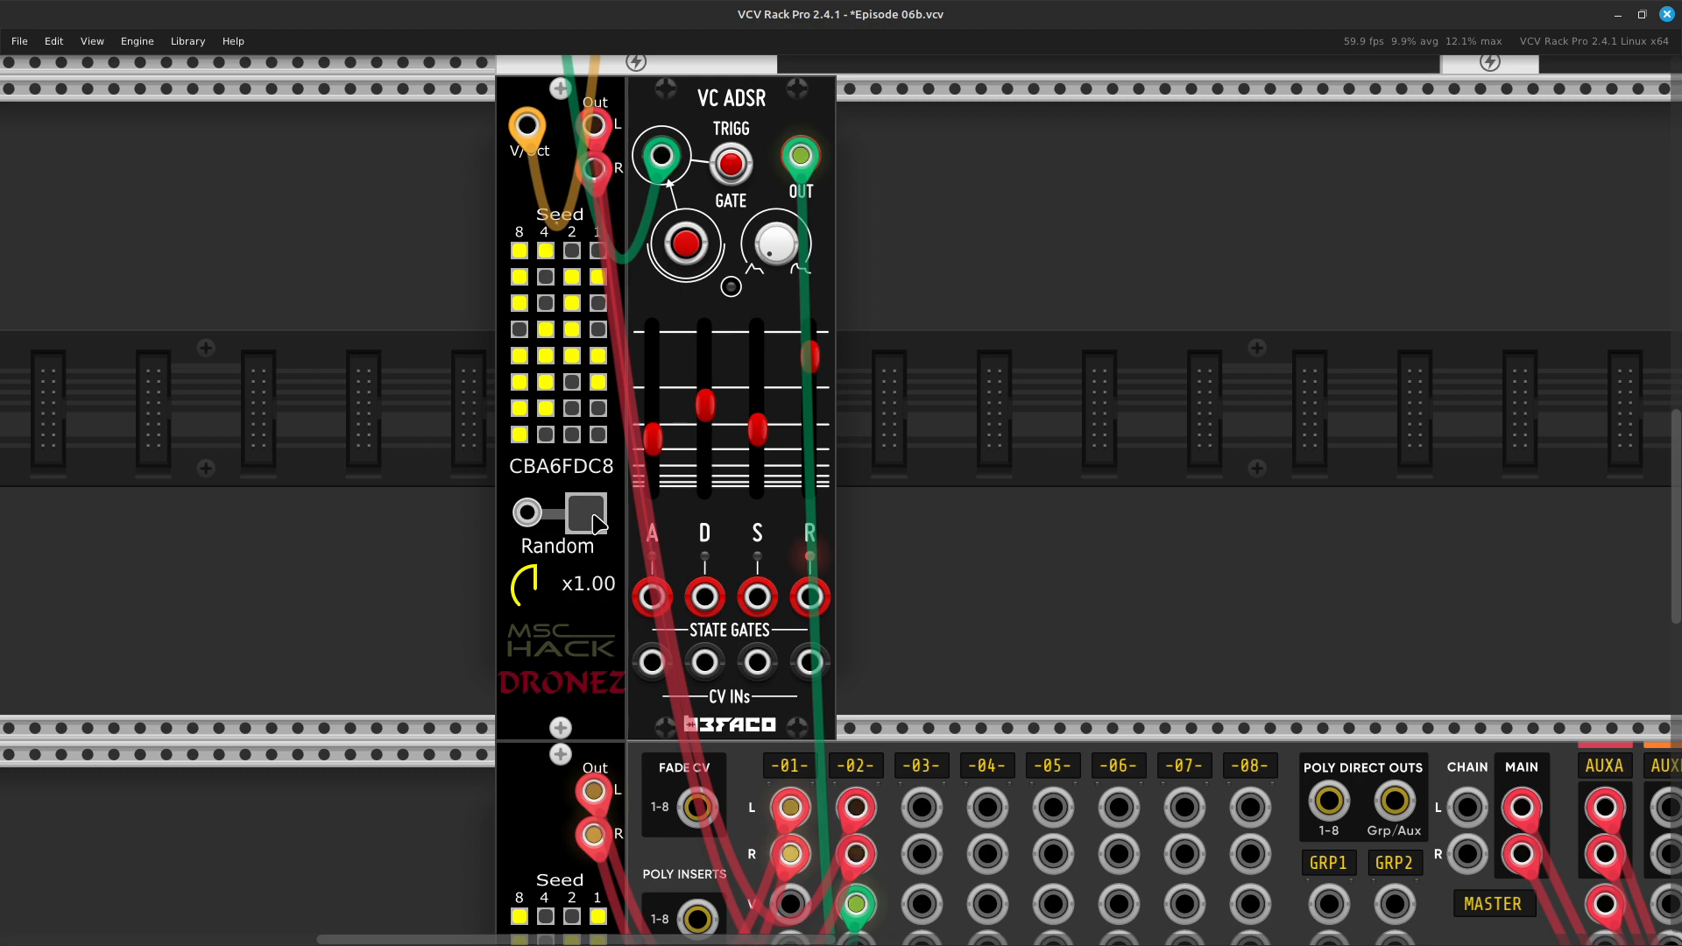
click(594, 519)
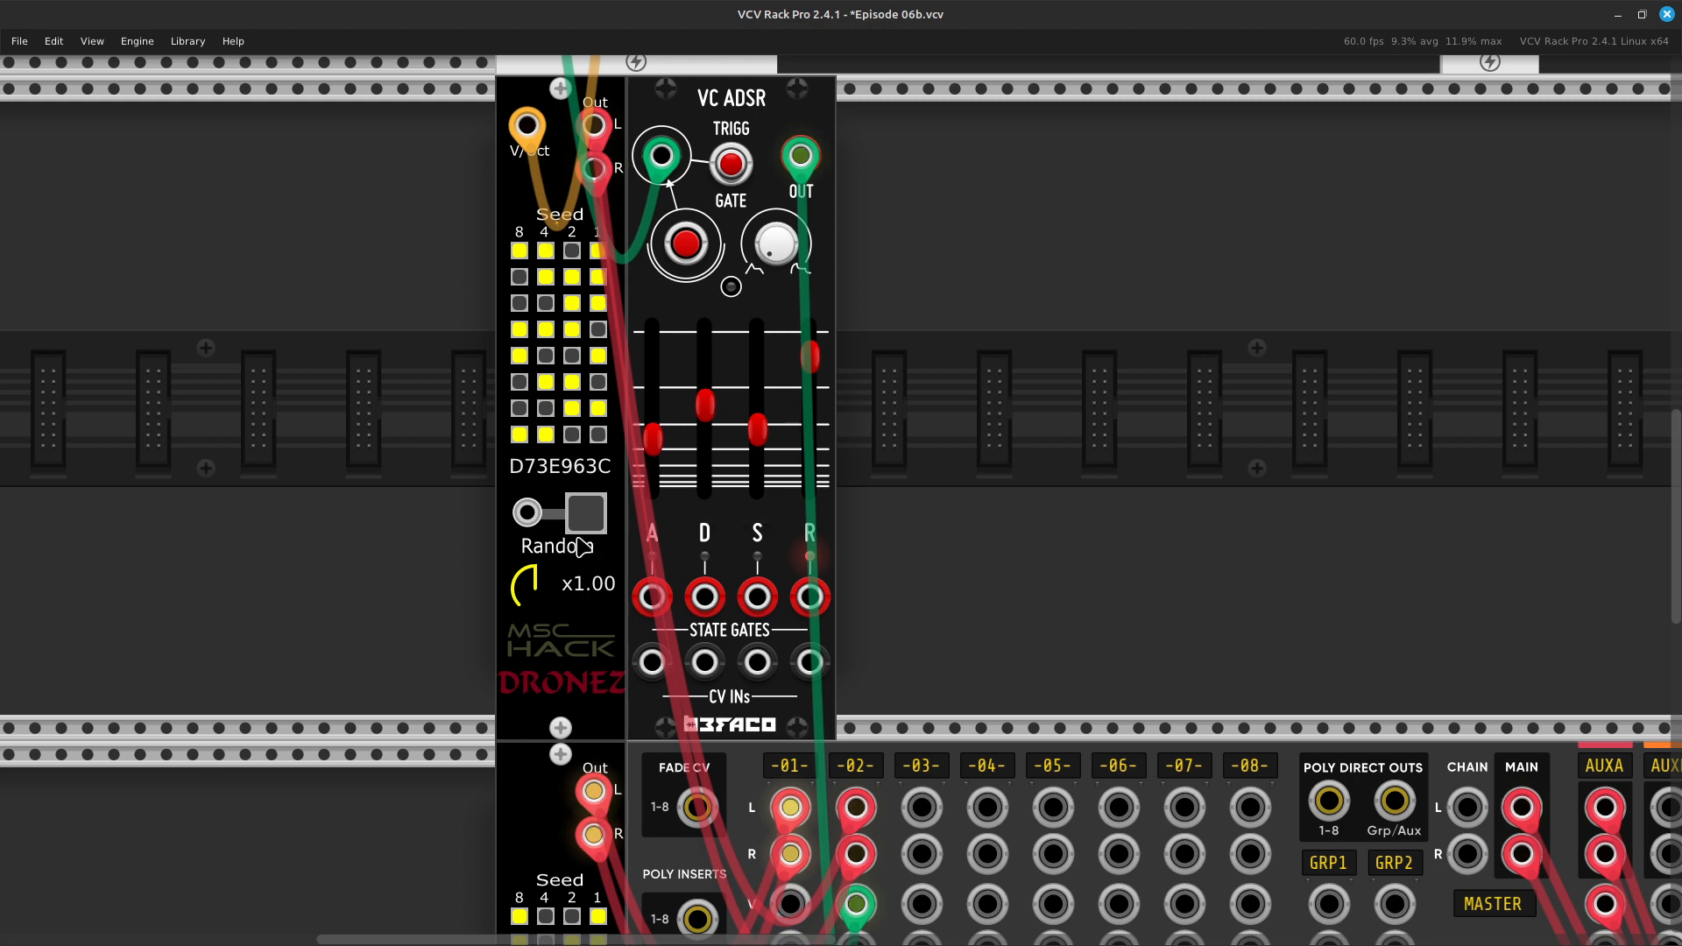
click(589, 518)
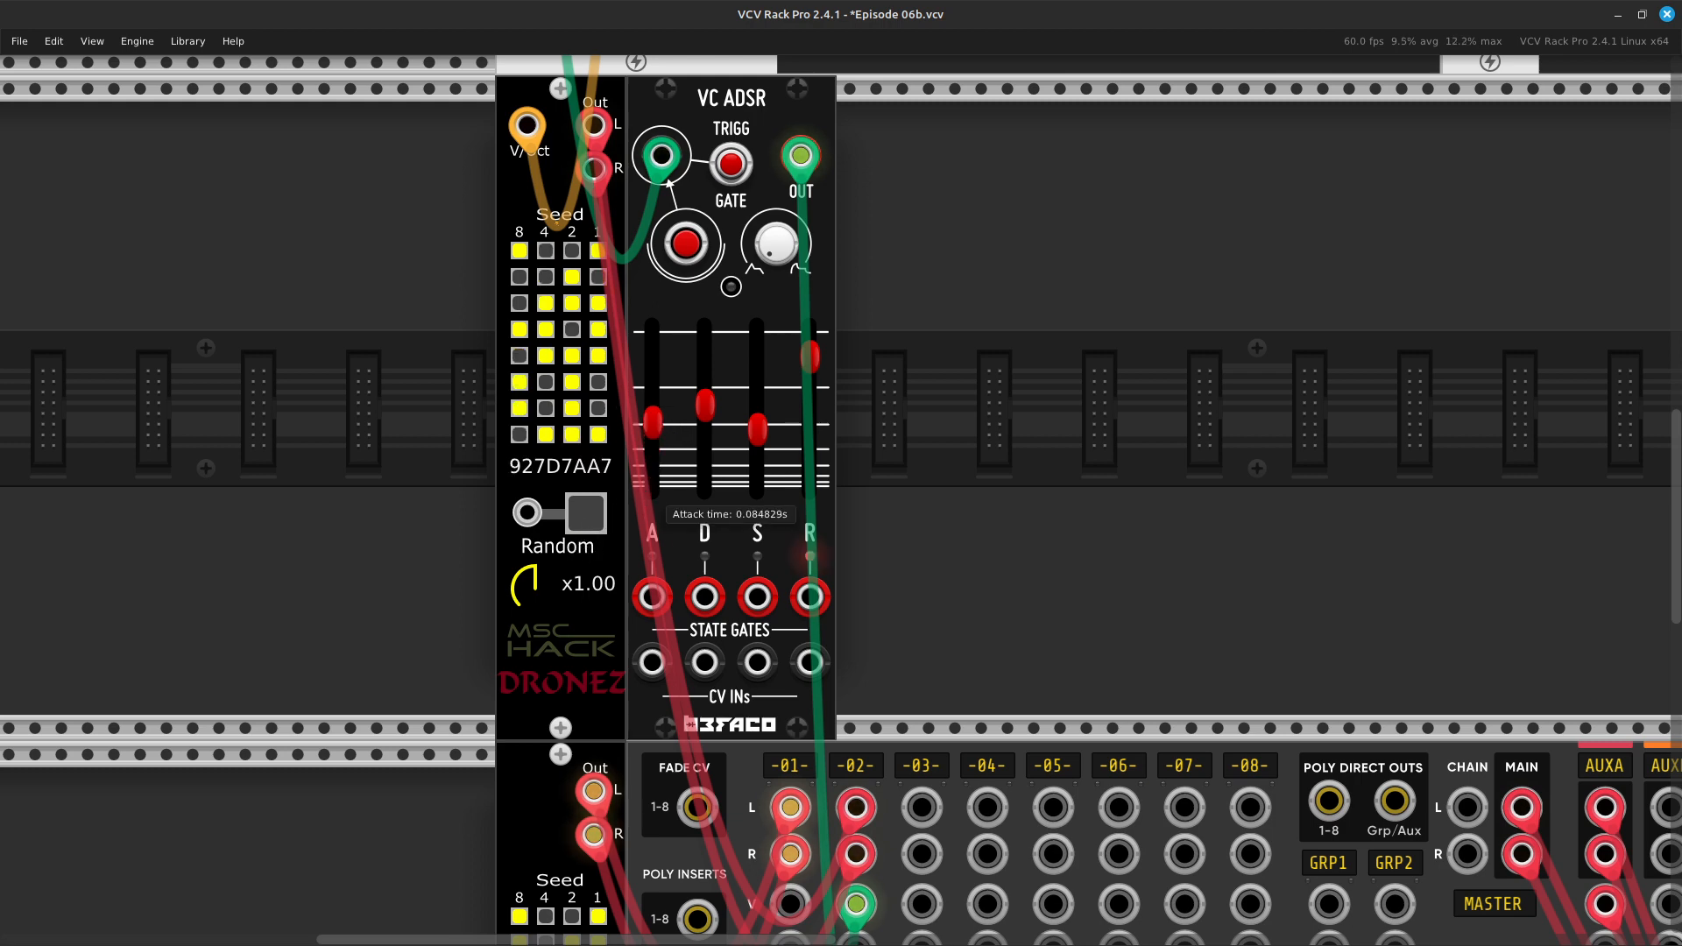
drag(653, 421, 653, 380)
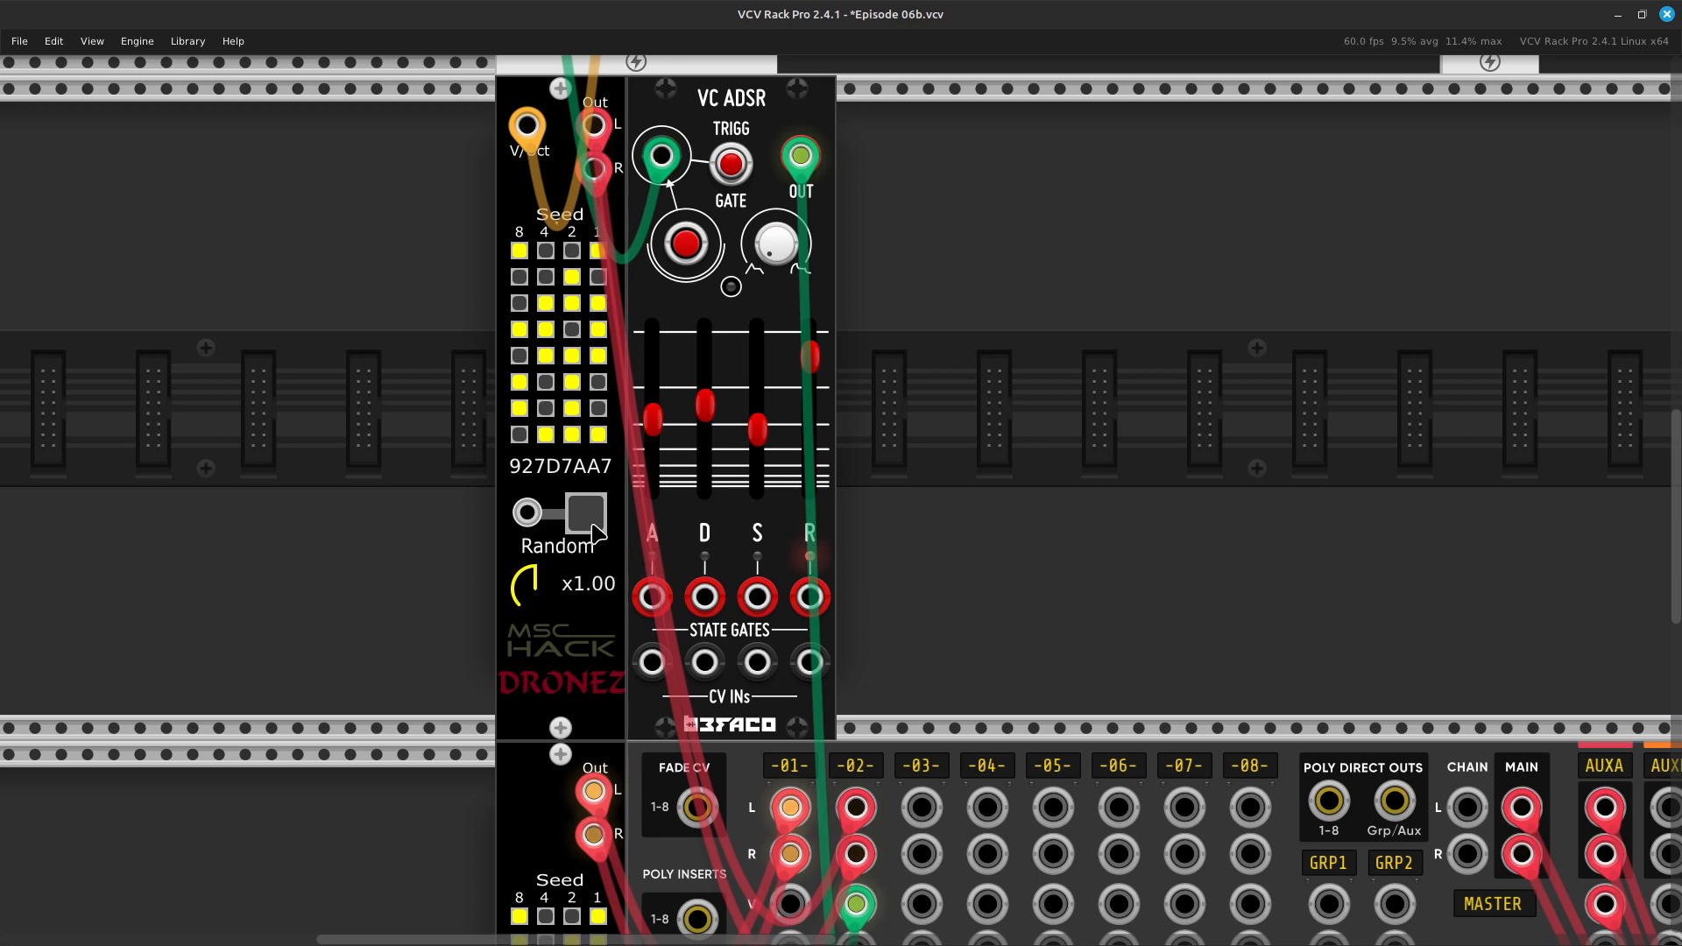
Keep randomizing the Dronez seed until it reads C4EDAC59
click(587, 518)
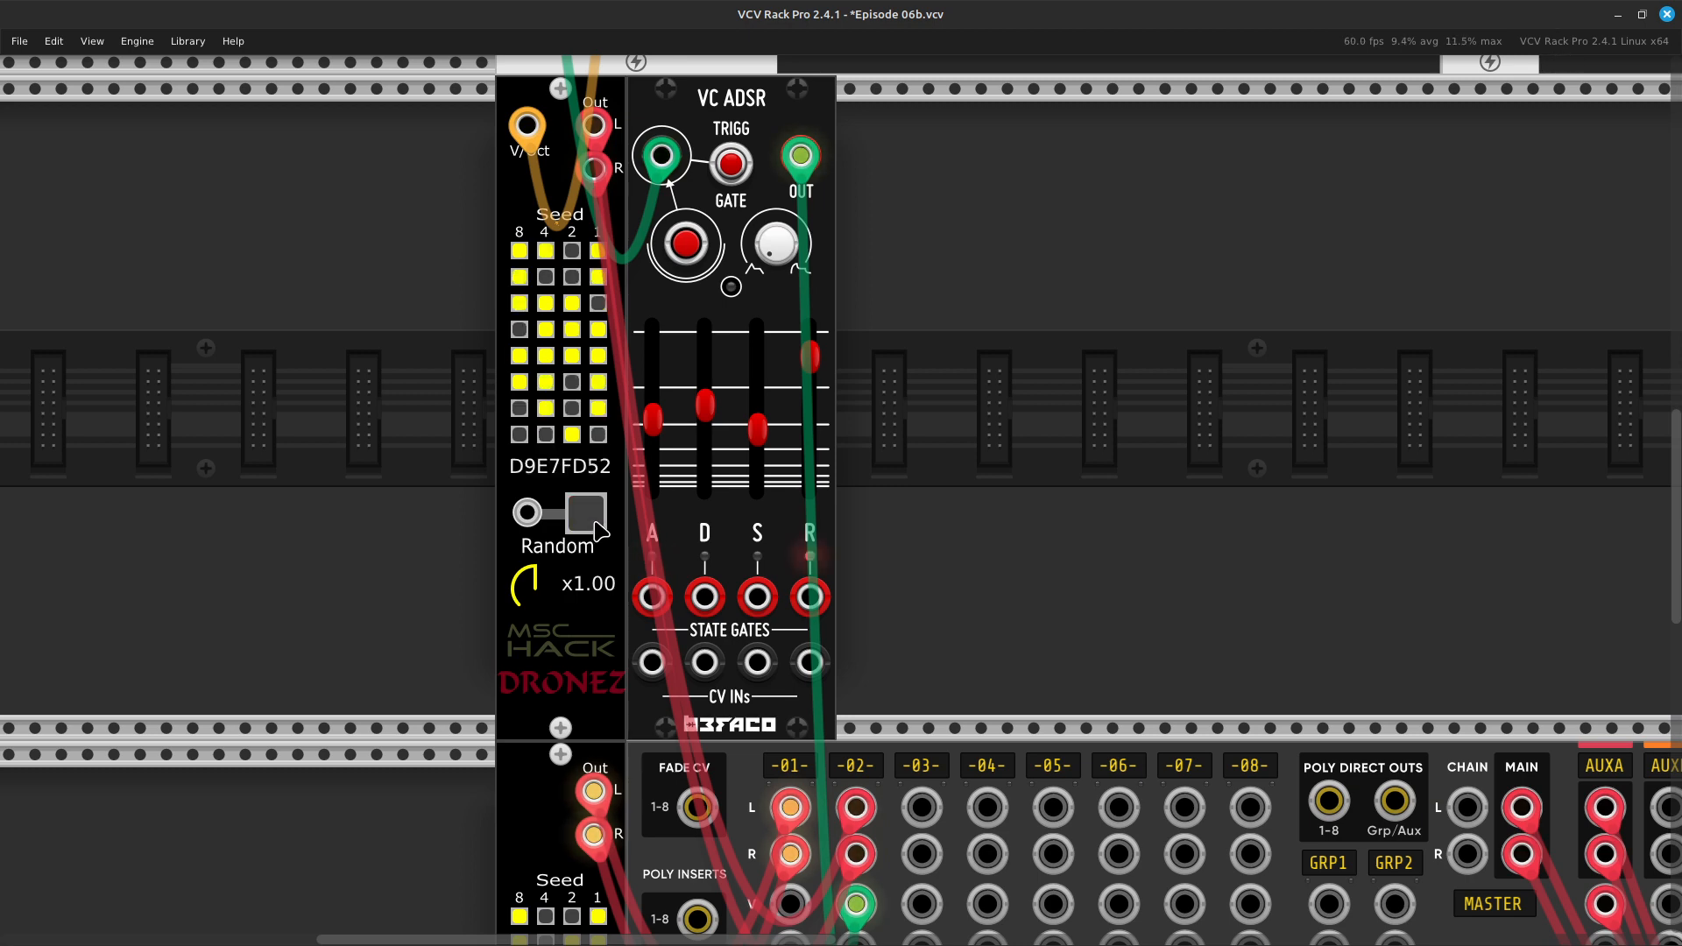
click(599, 530)
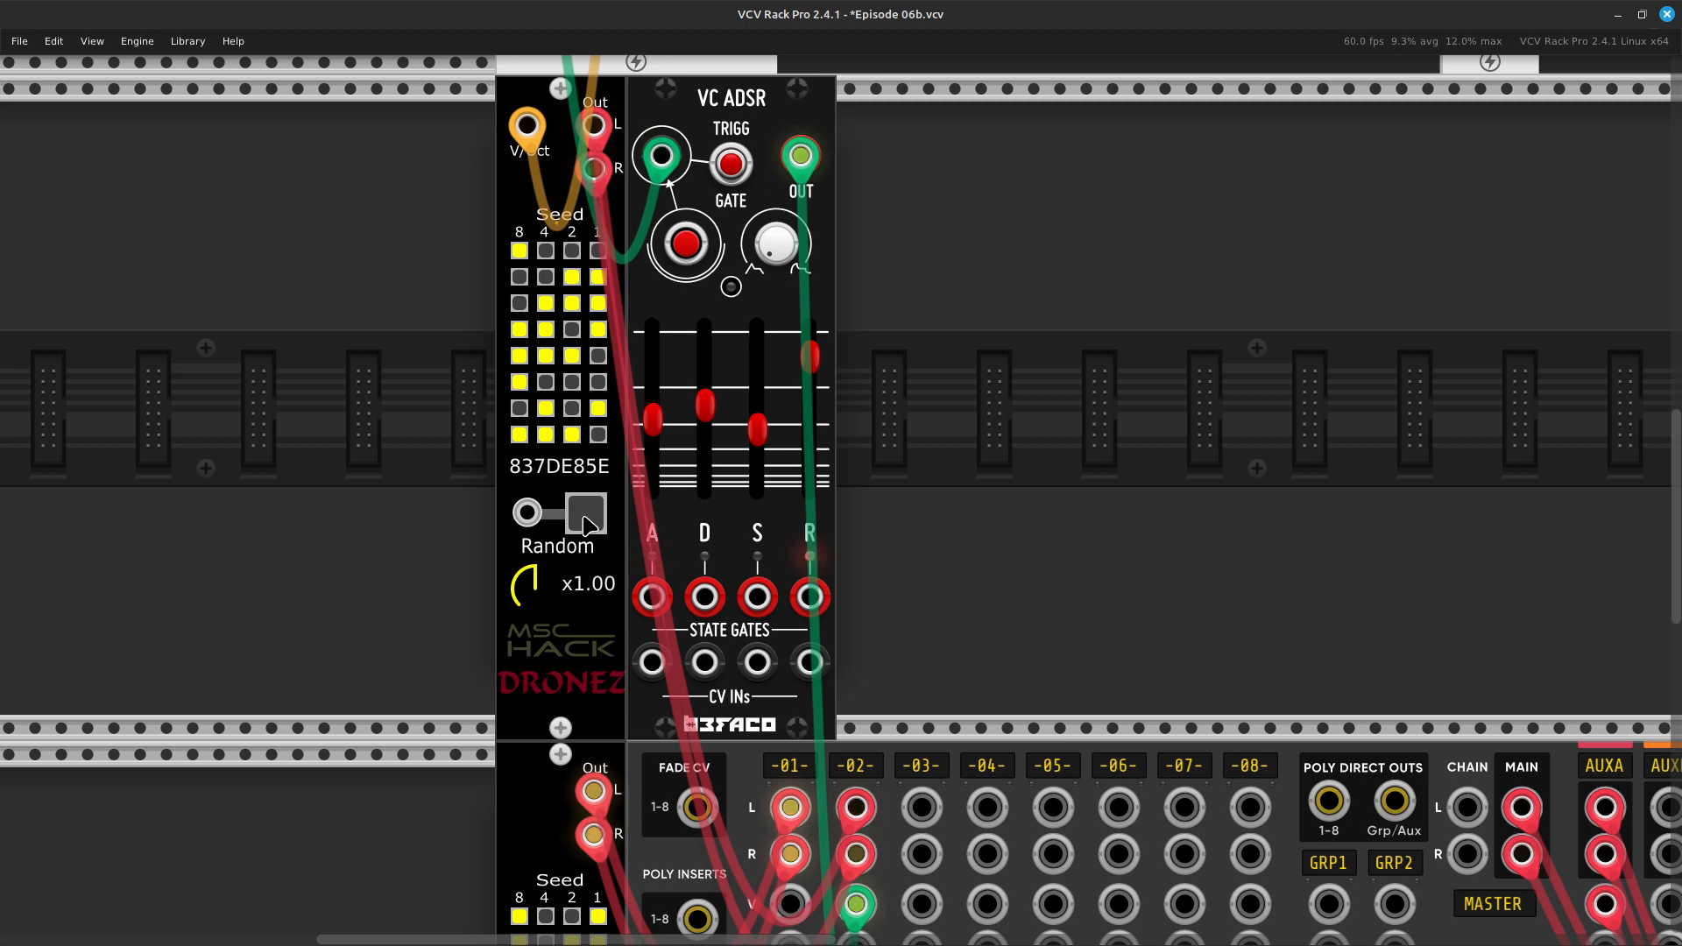
click(587, 517)
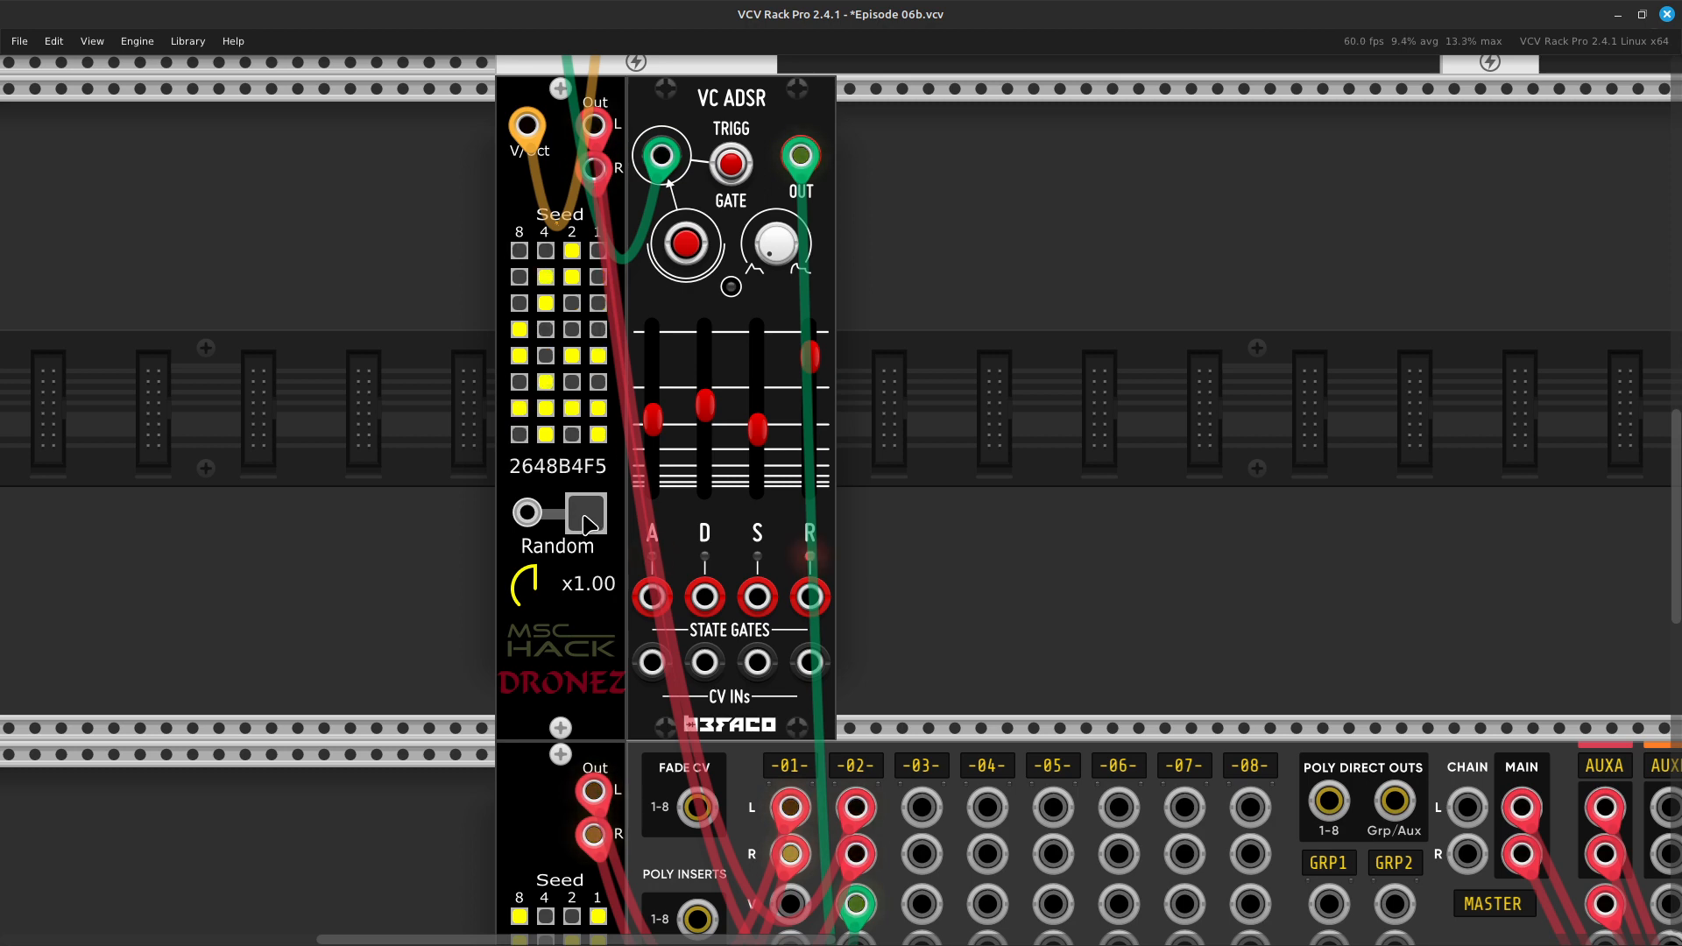
scroll(626, 470, up, 10)
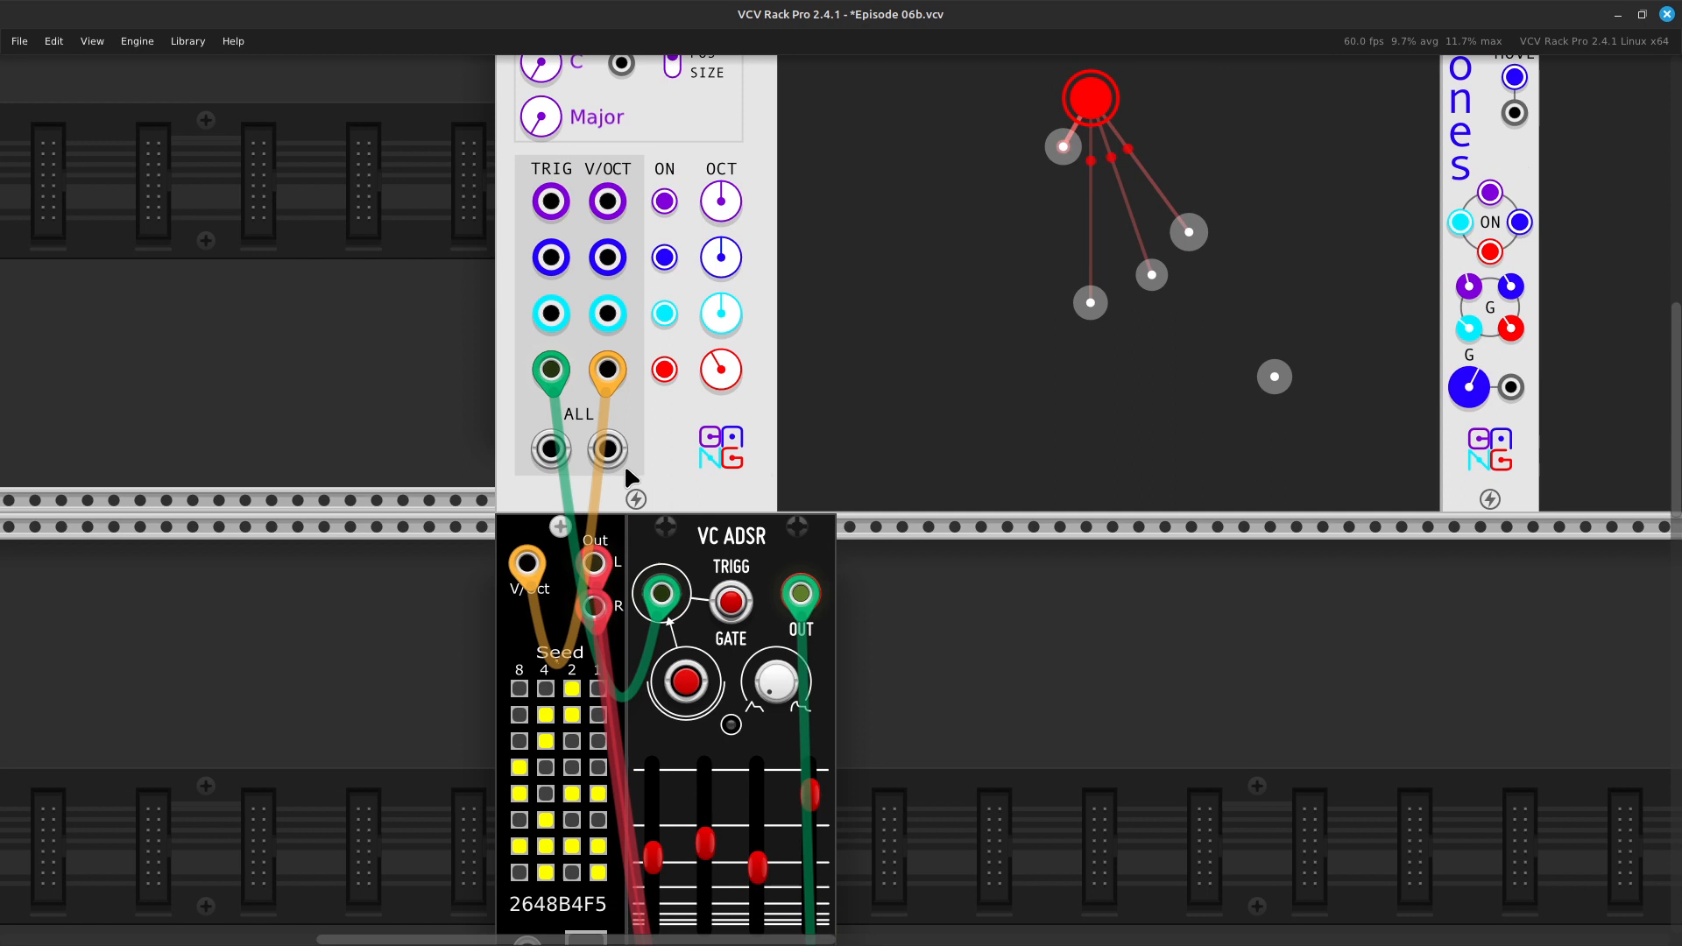
mouse_move(717, 375)
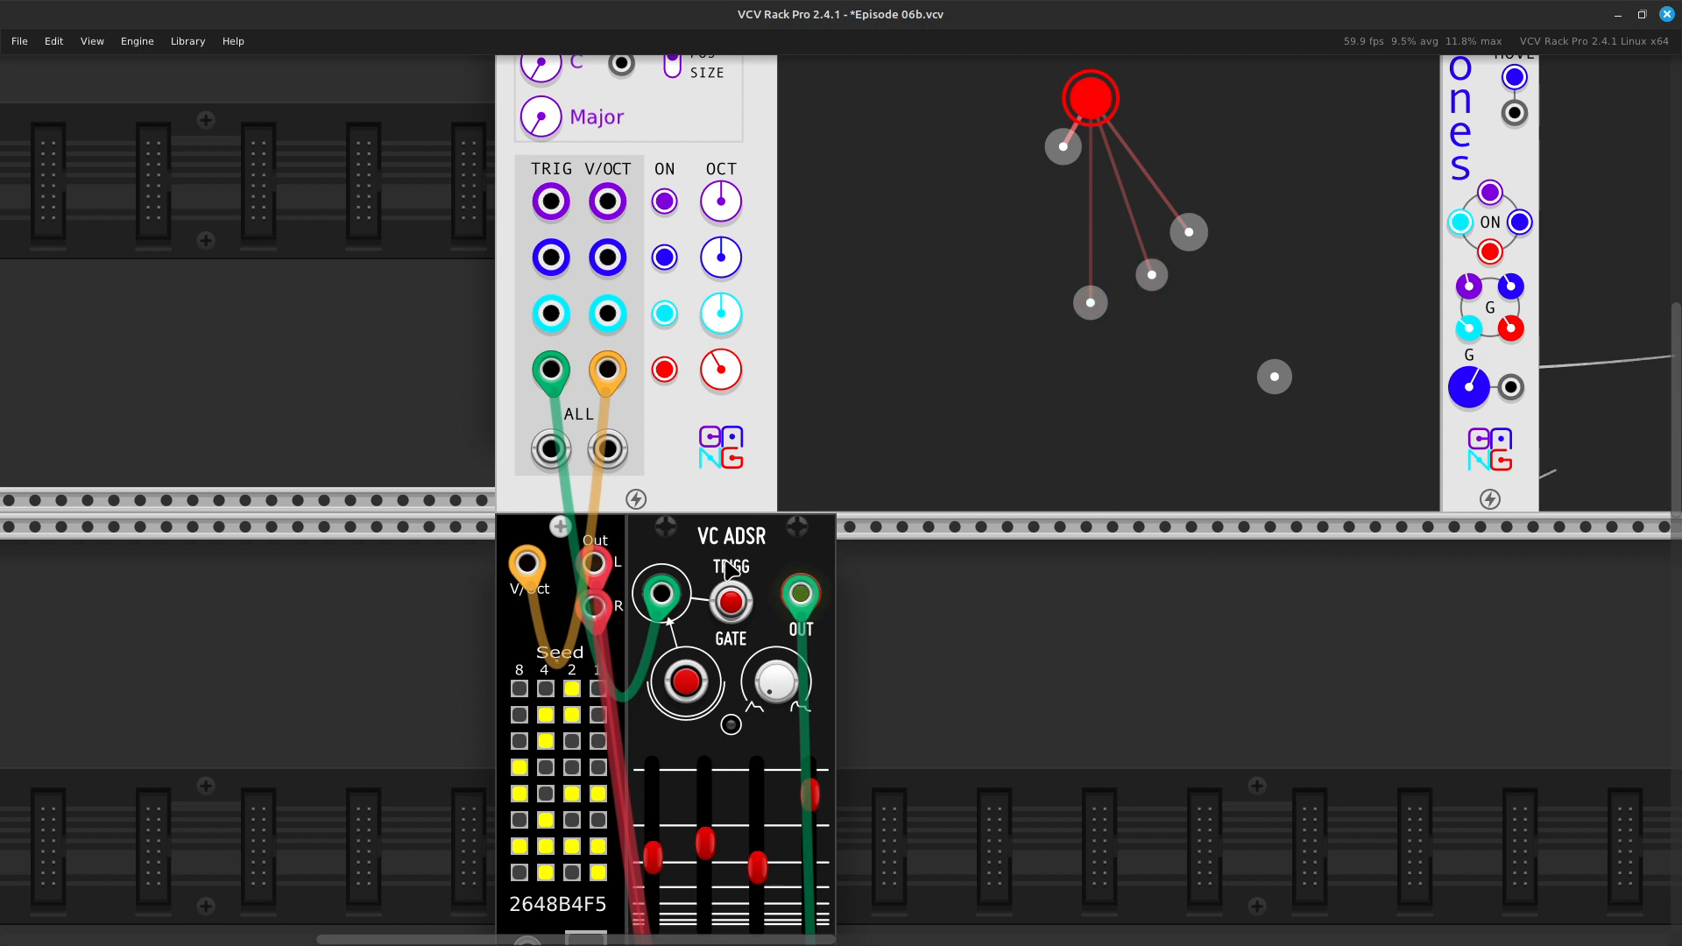
scroll(727, 569, down, 4)
click(588, 779)
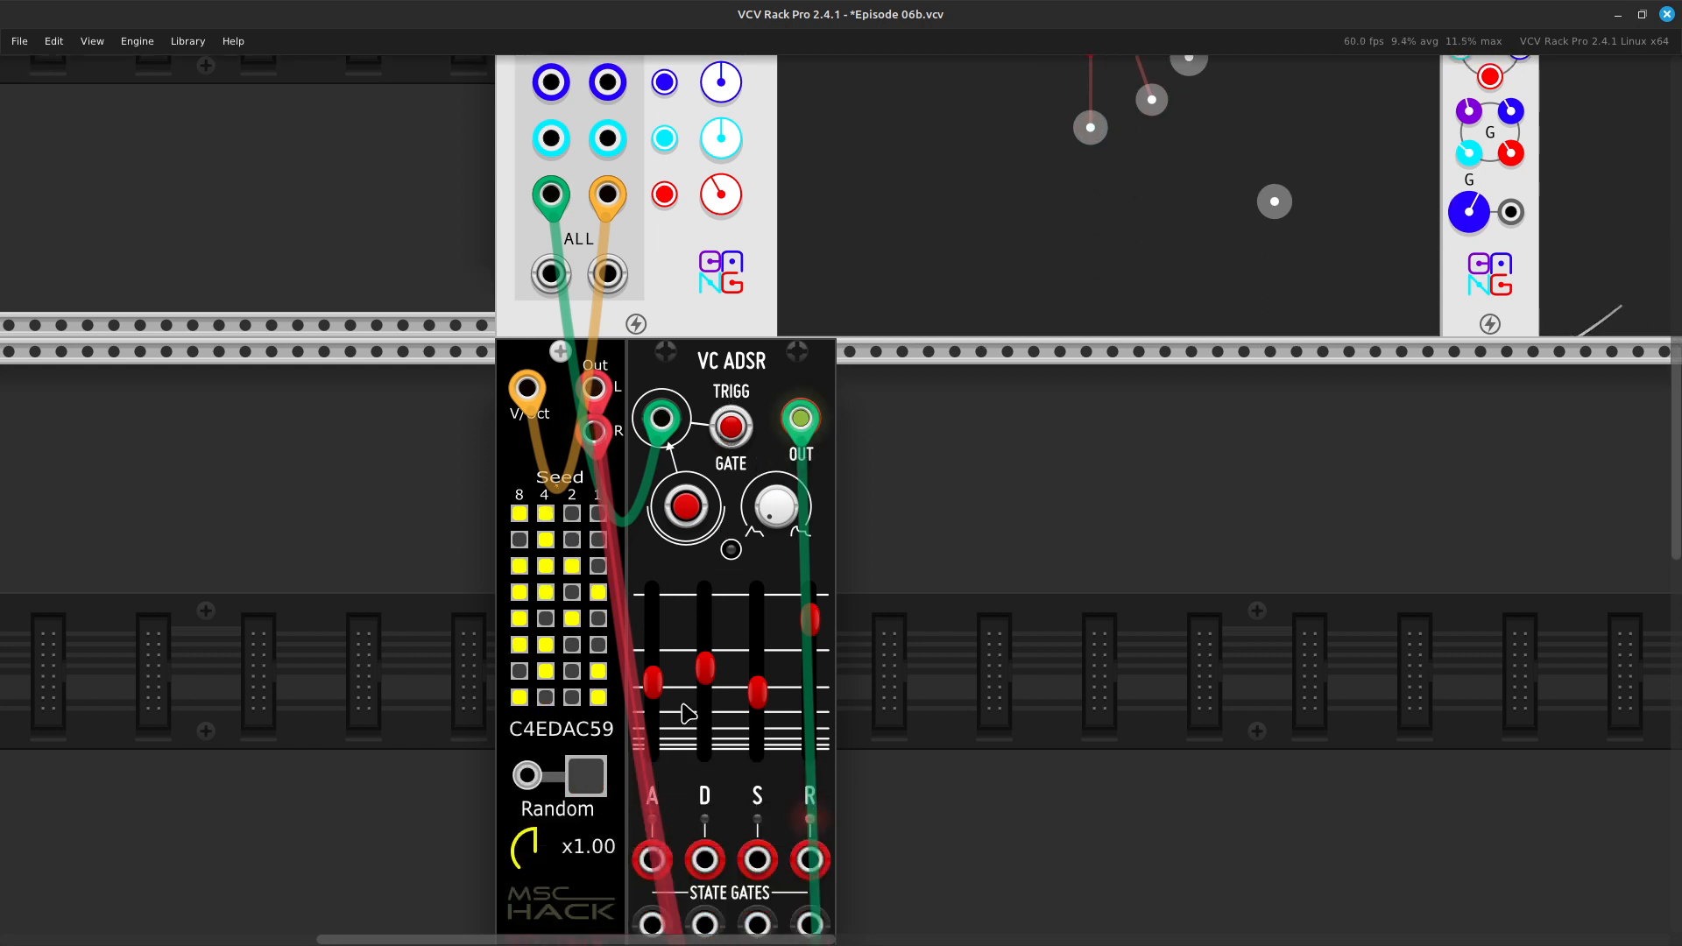
scroll(865, 506, up, 5)
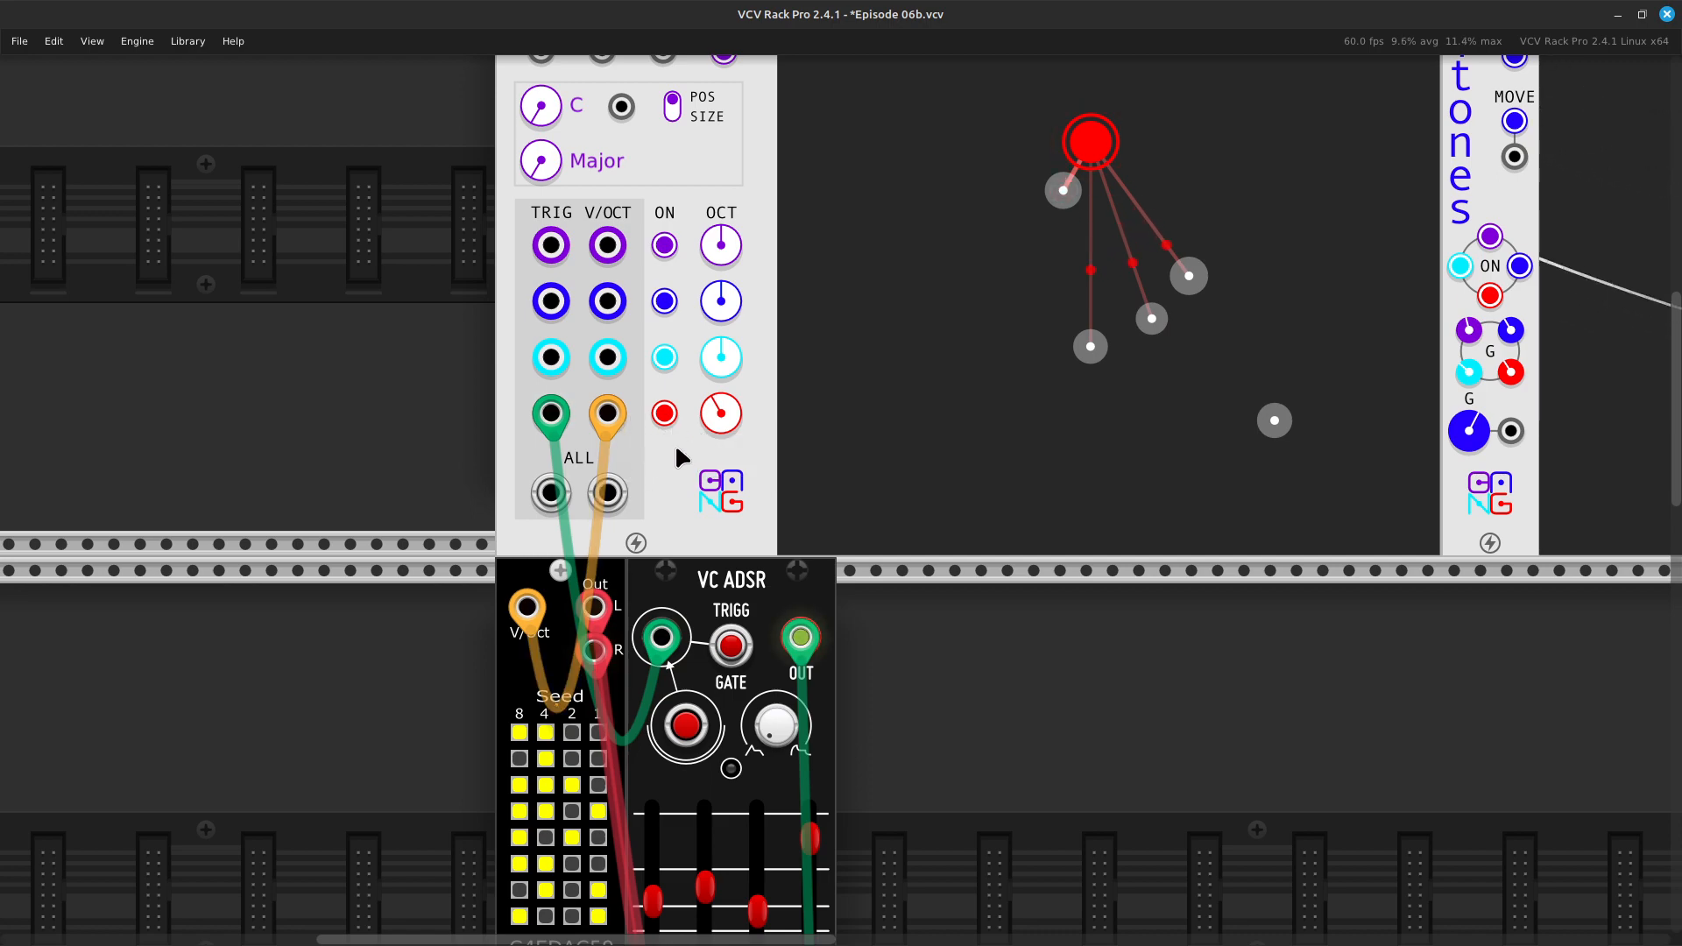
scroll(885, 453, down, 6)
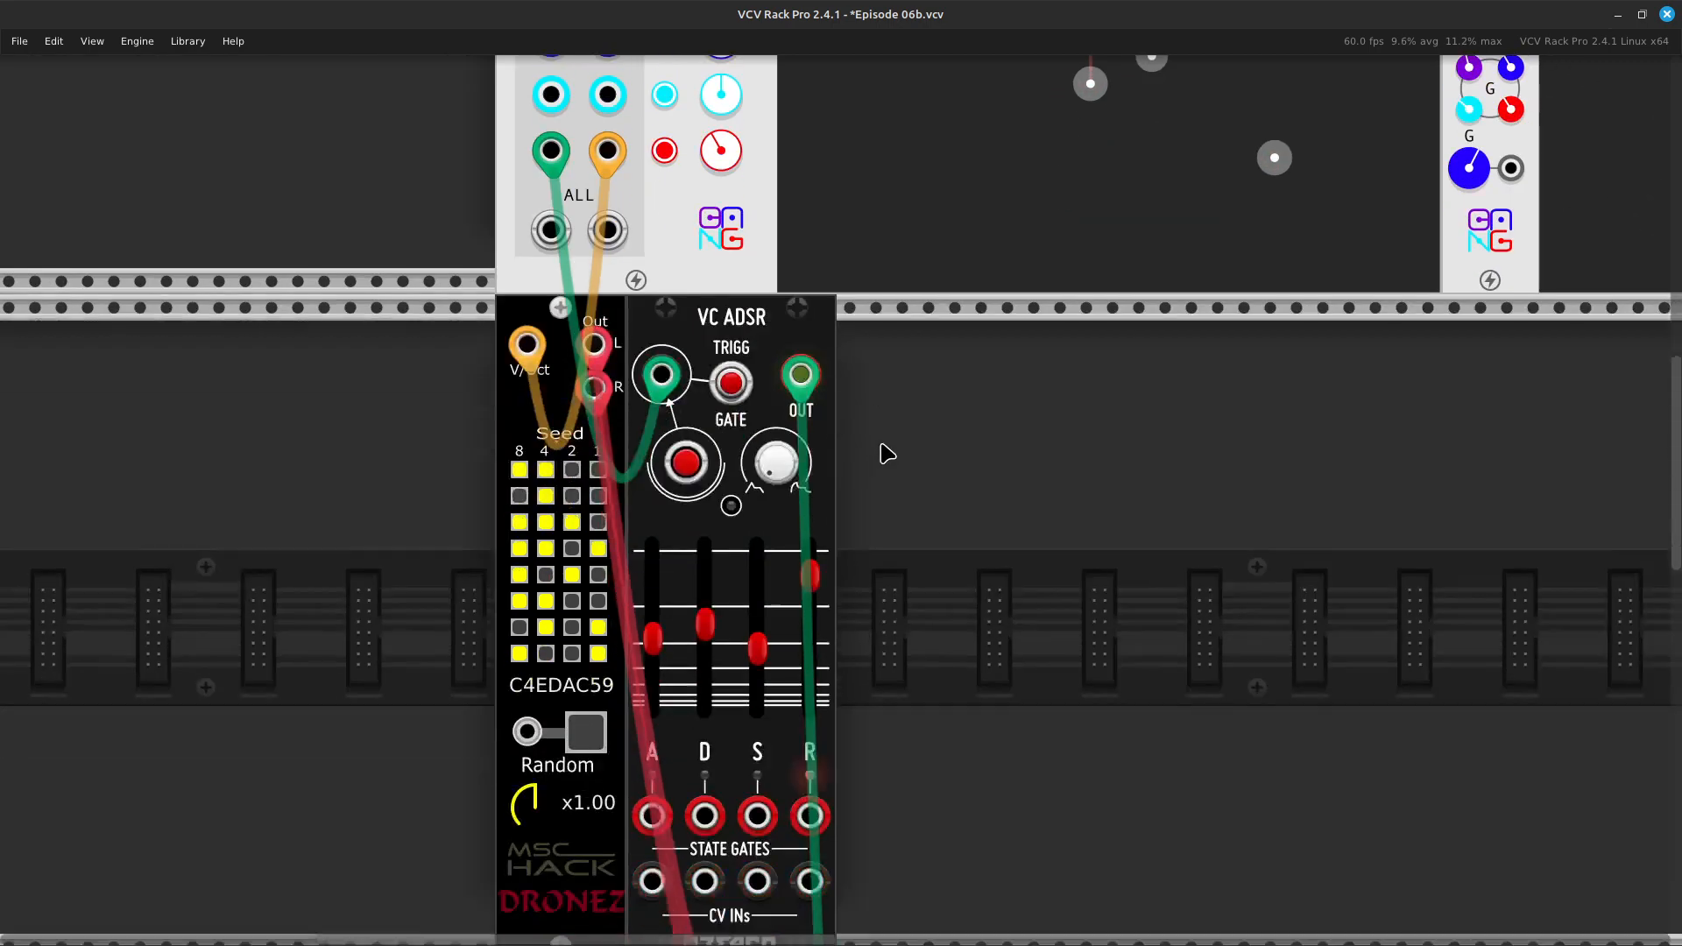
scroll(886, 454, down, 15)
scroll(873, 421, right, 2)
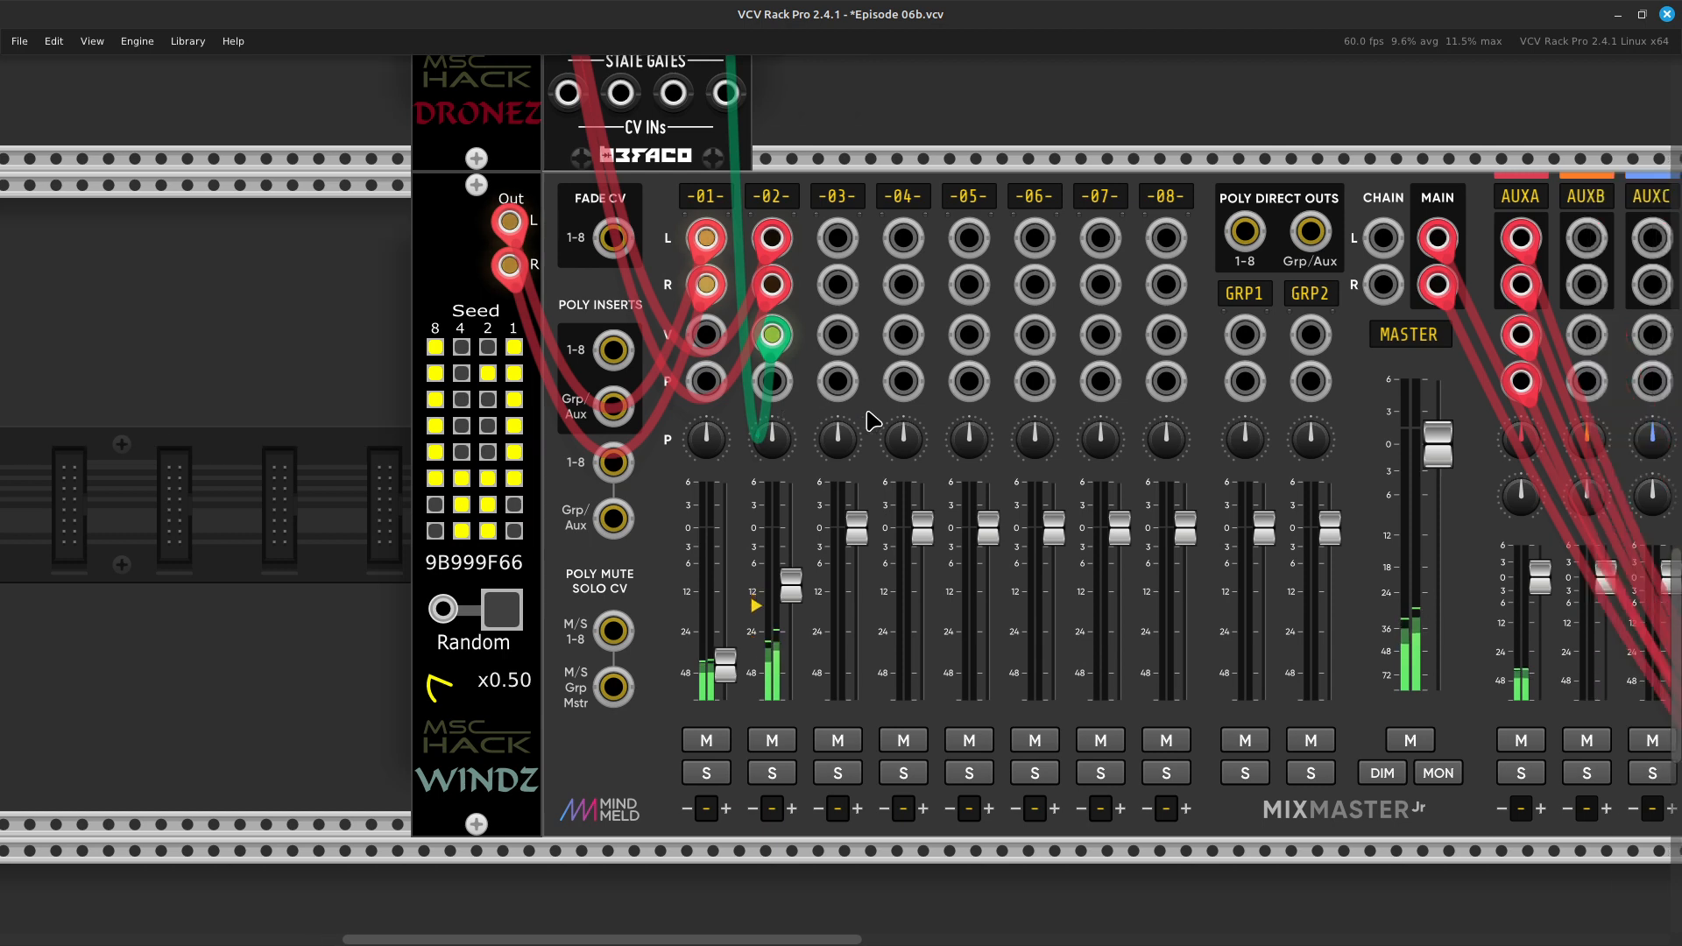
Raise channel 2's AUX A send on the AuxSpander so the Dronez voice feeds the reverb
scroll(875, 416, right, 17)
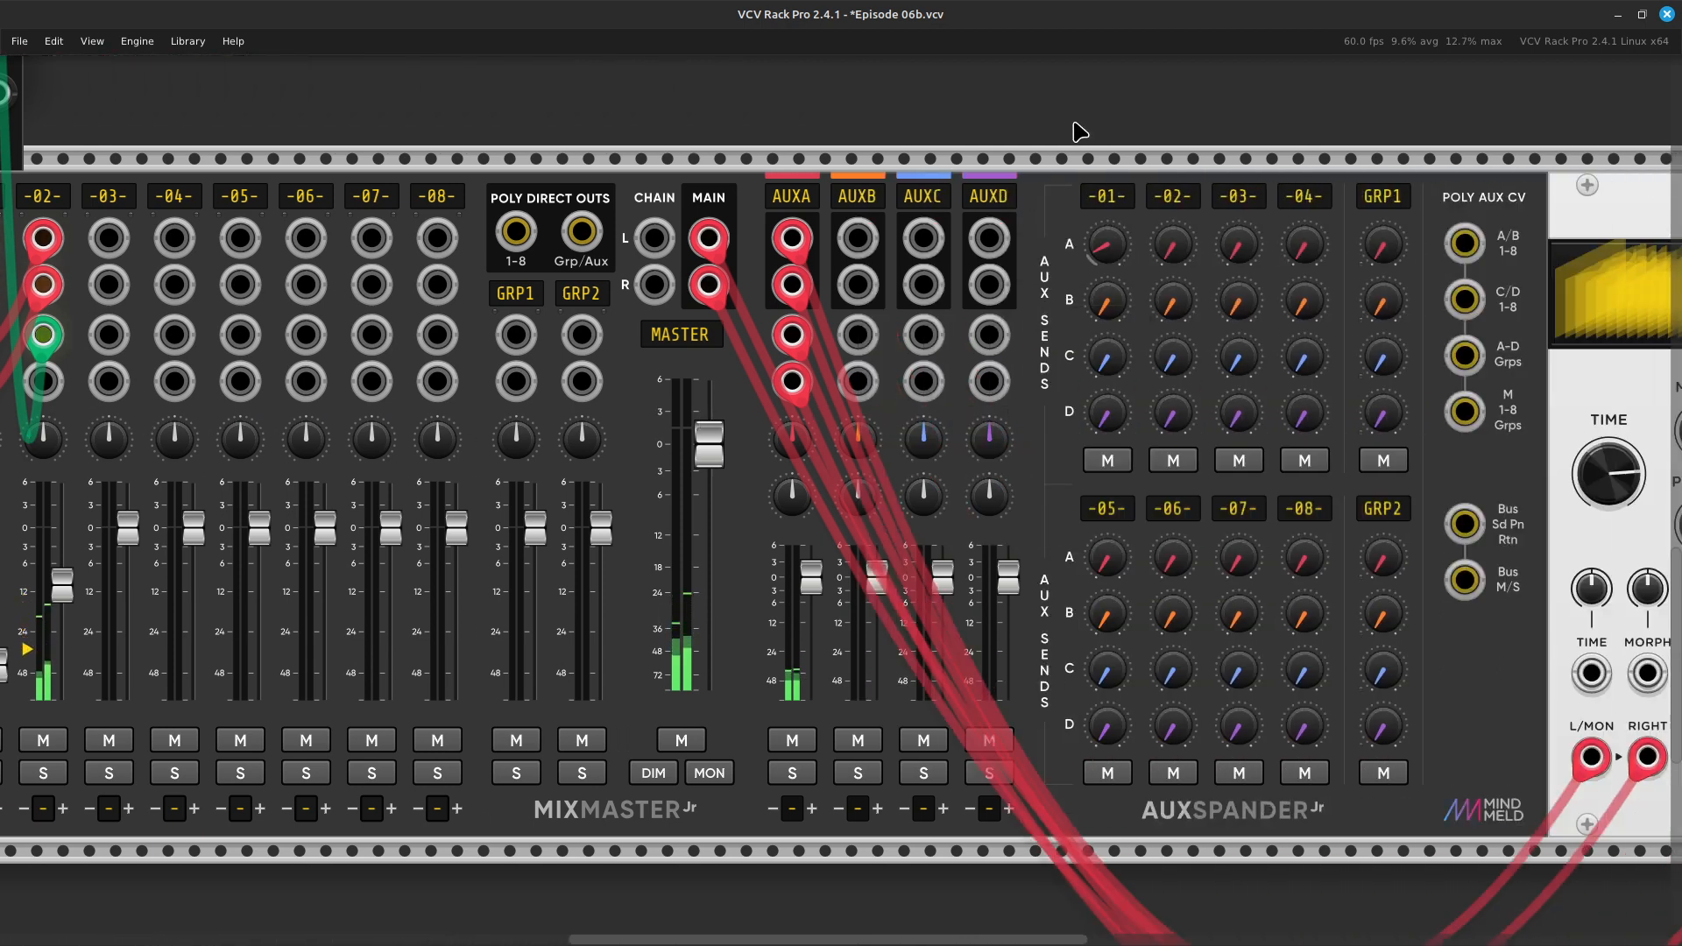
scroll(1003, 263, right, 8)
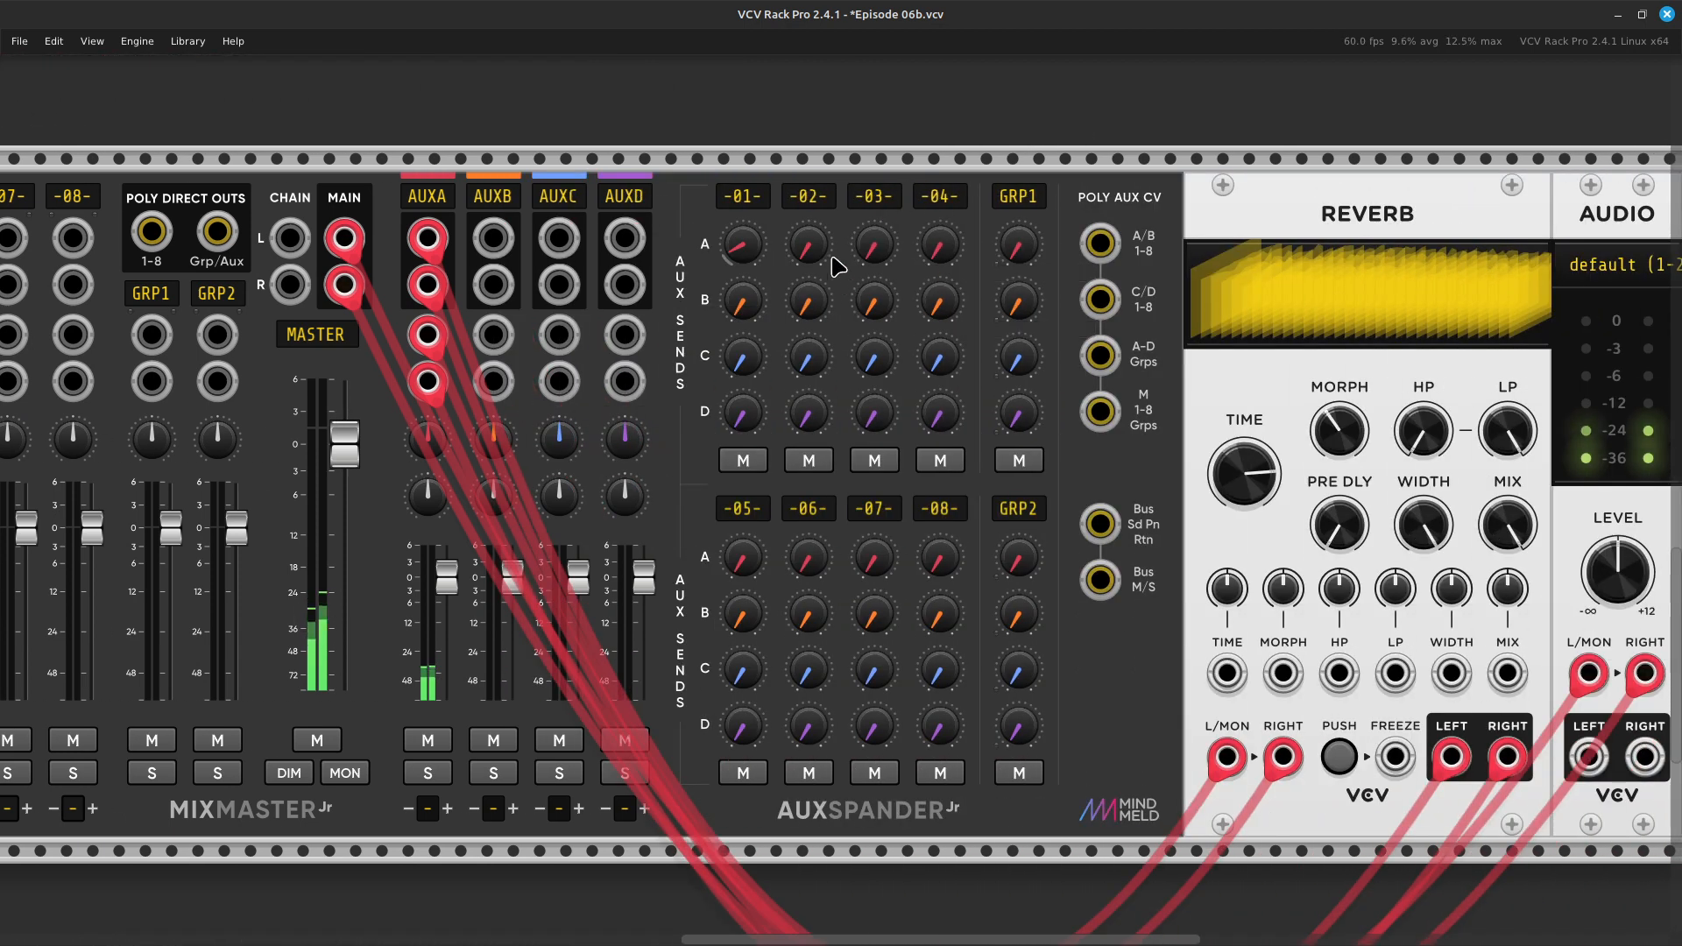
mouse_move(833, 261)
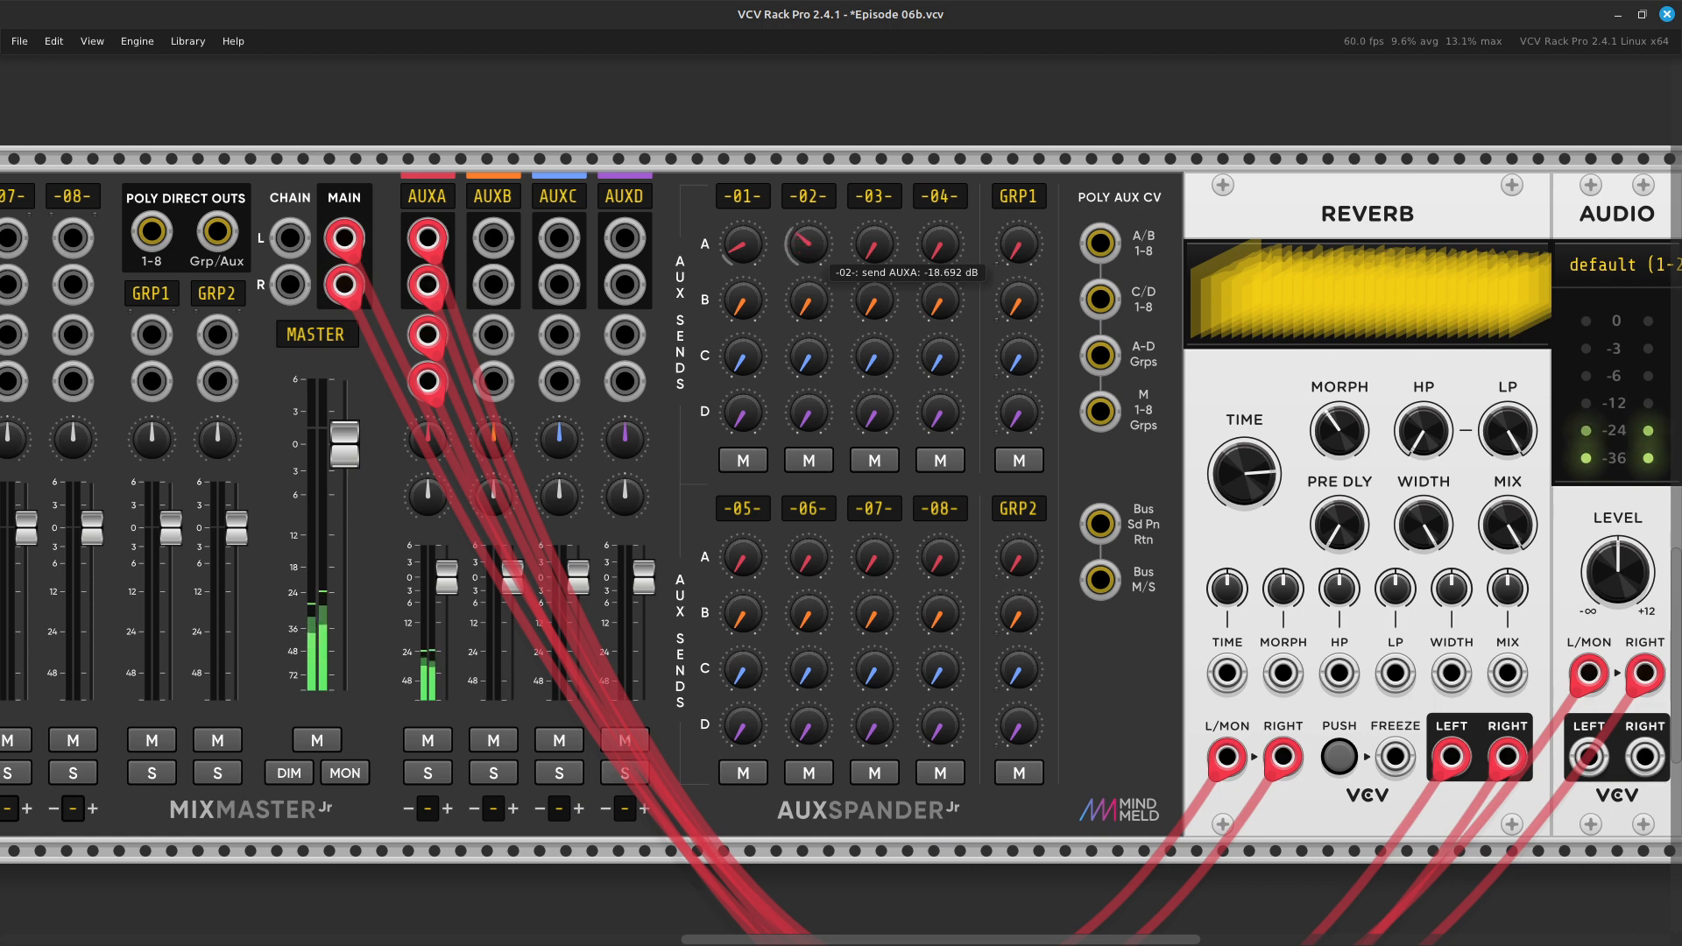
drag(817, 252, 816, 231)
scroll(815, 281, left, 10)
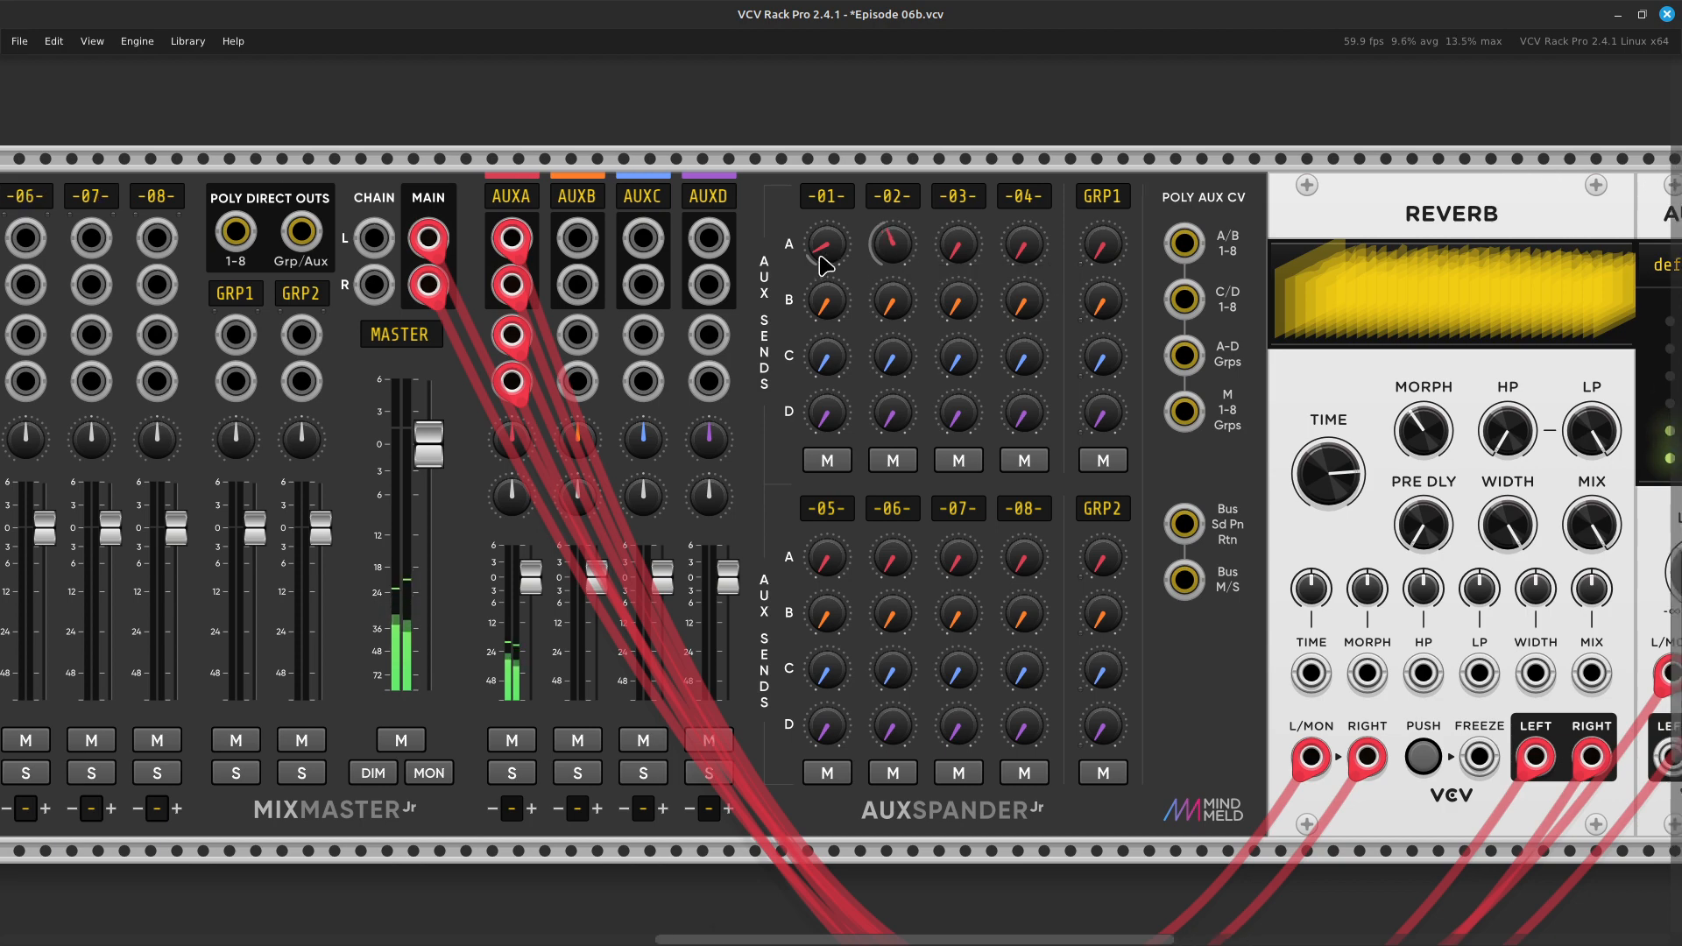
Set the VC ADSR's release to about 1.85 s, attack to about 0.02 s and sustain slightly lower, to about 33%
scroll(815, 280, up, 3)
scroll(813, 279, up, 10)
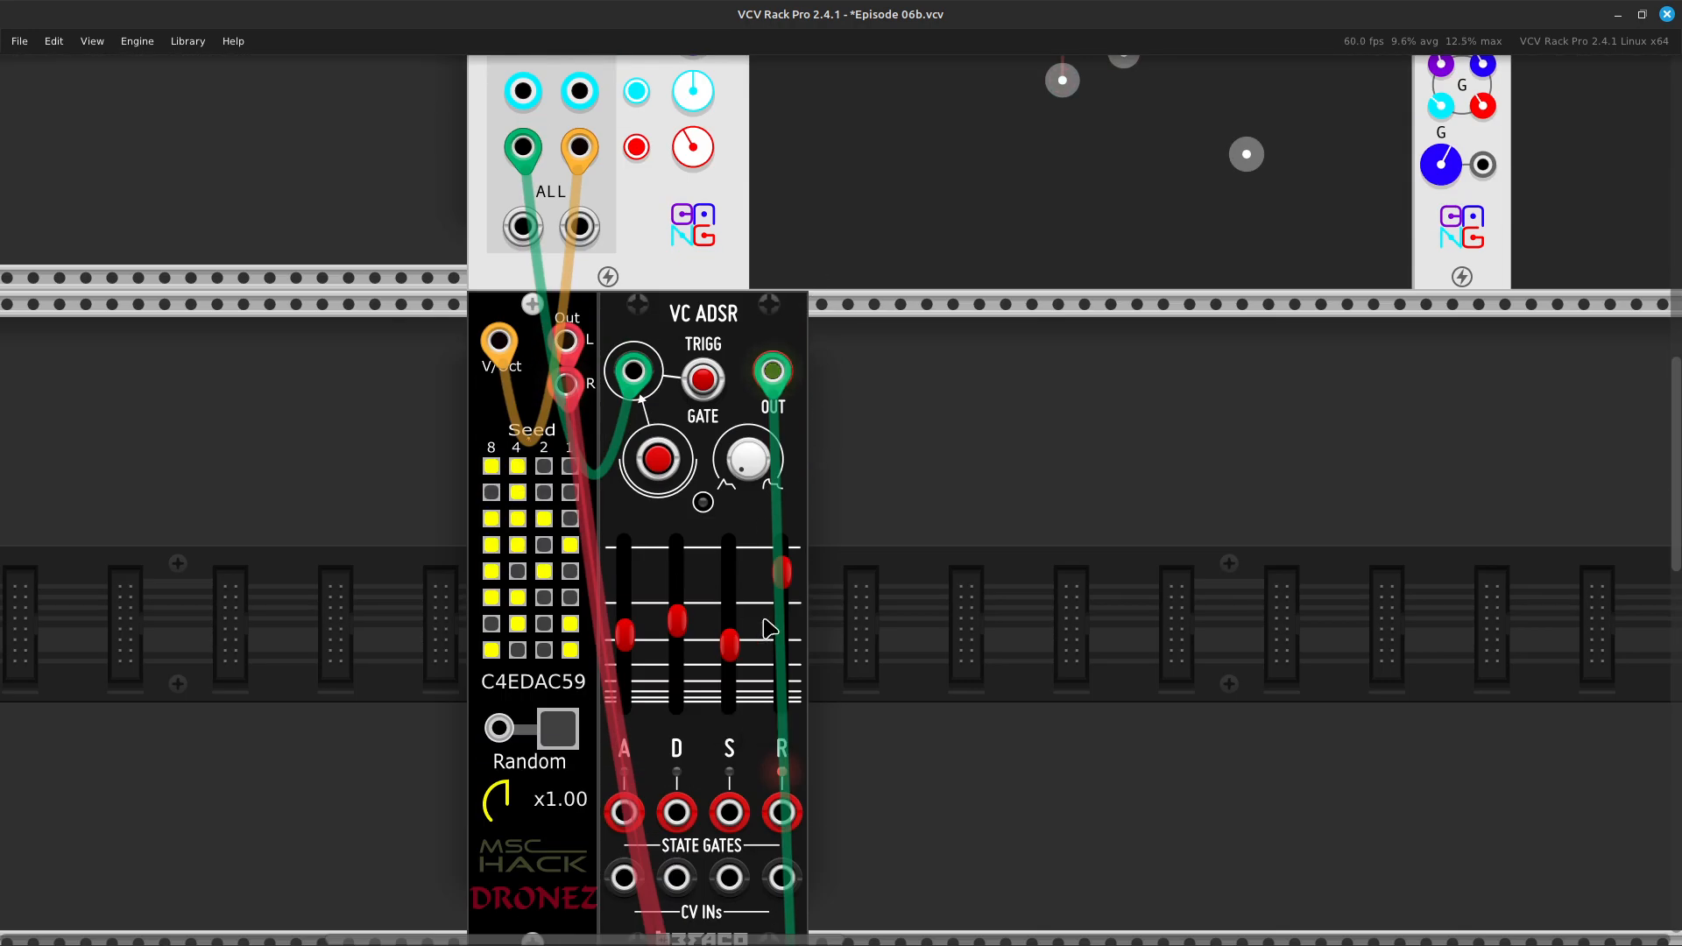
drag(770, 629, 770, 635)
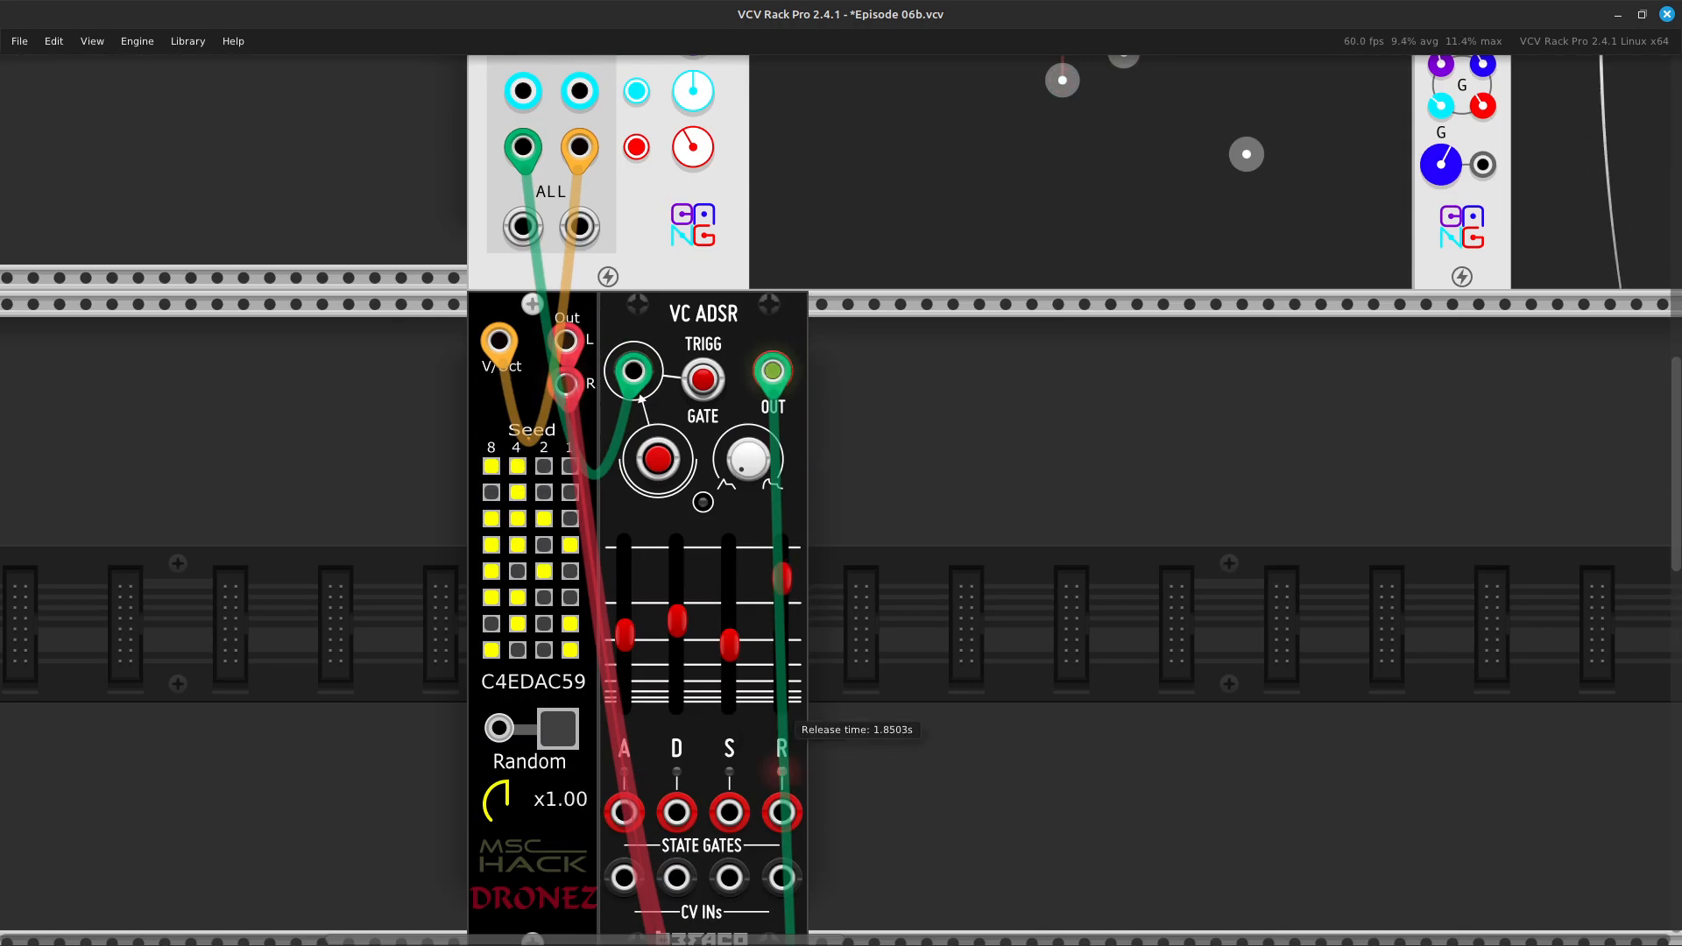
drag(783, 579, 783, 592)
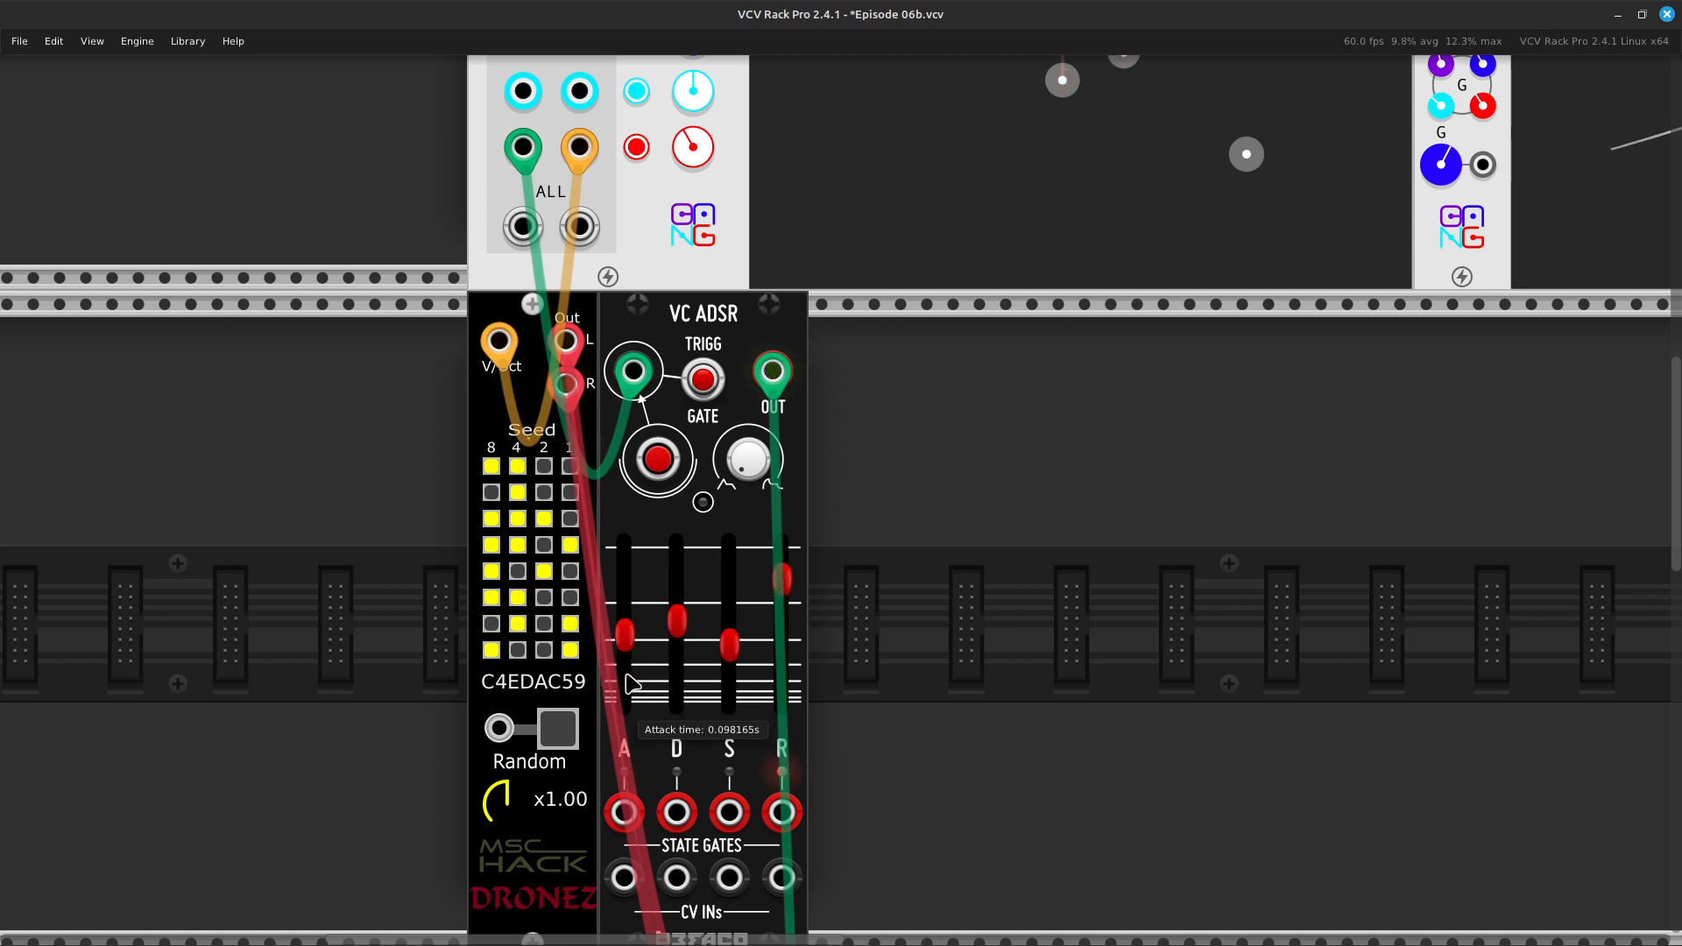
drag(625, 633, 625, 659)
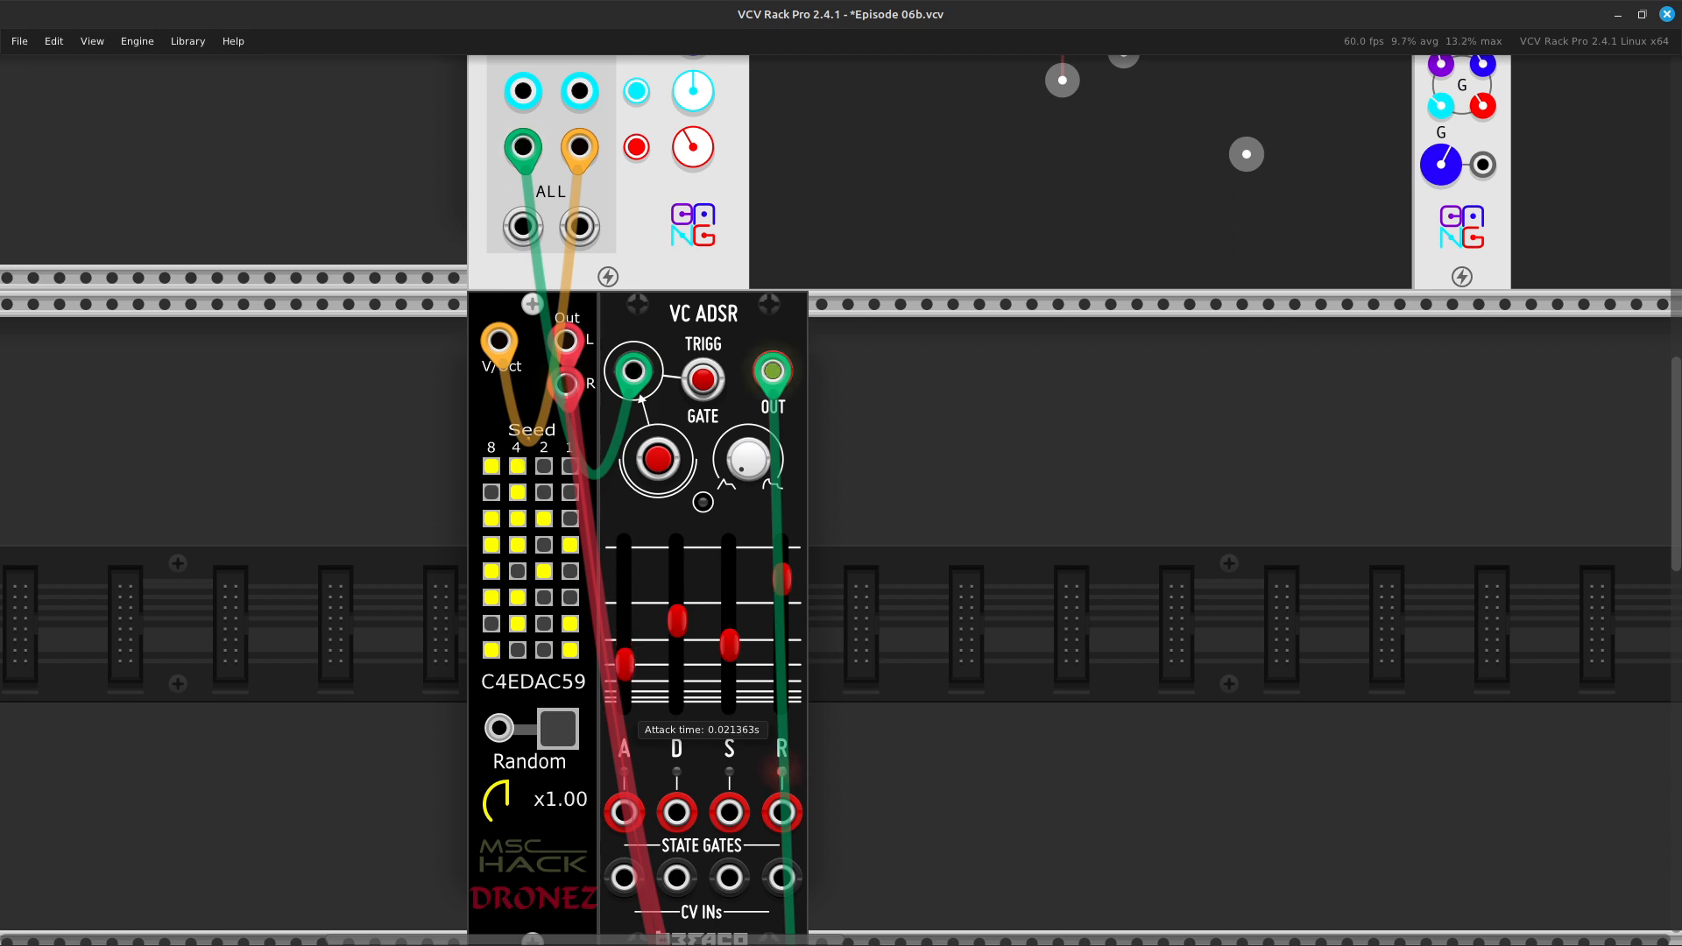
drag(729, 644, 729, 650)
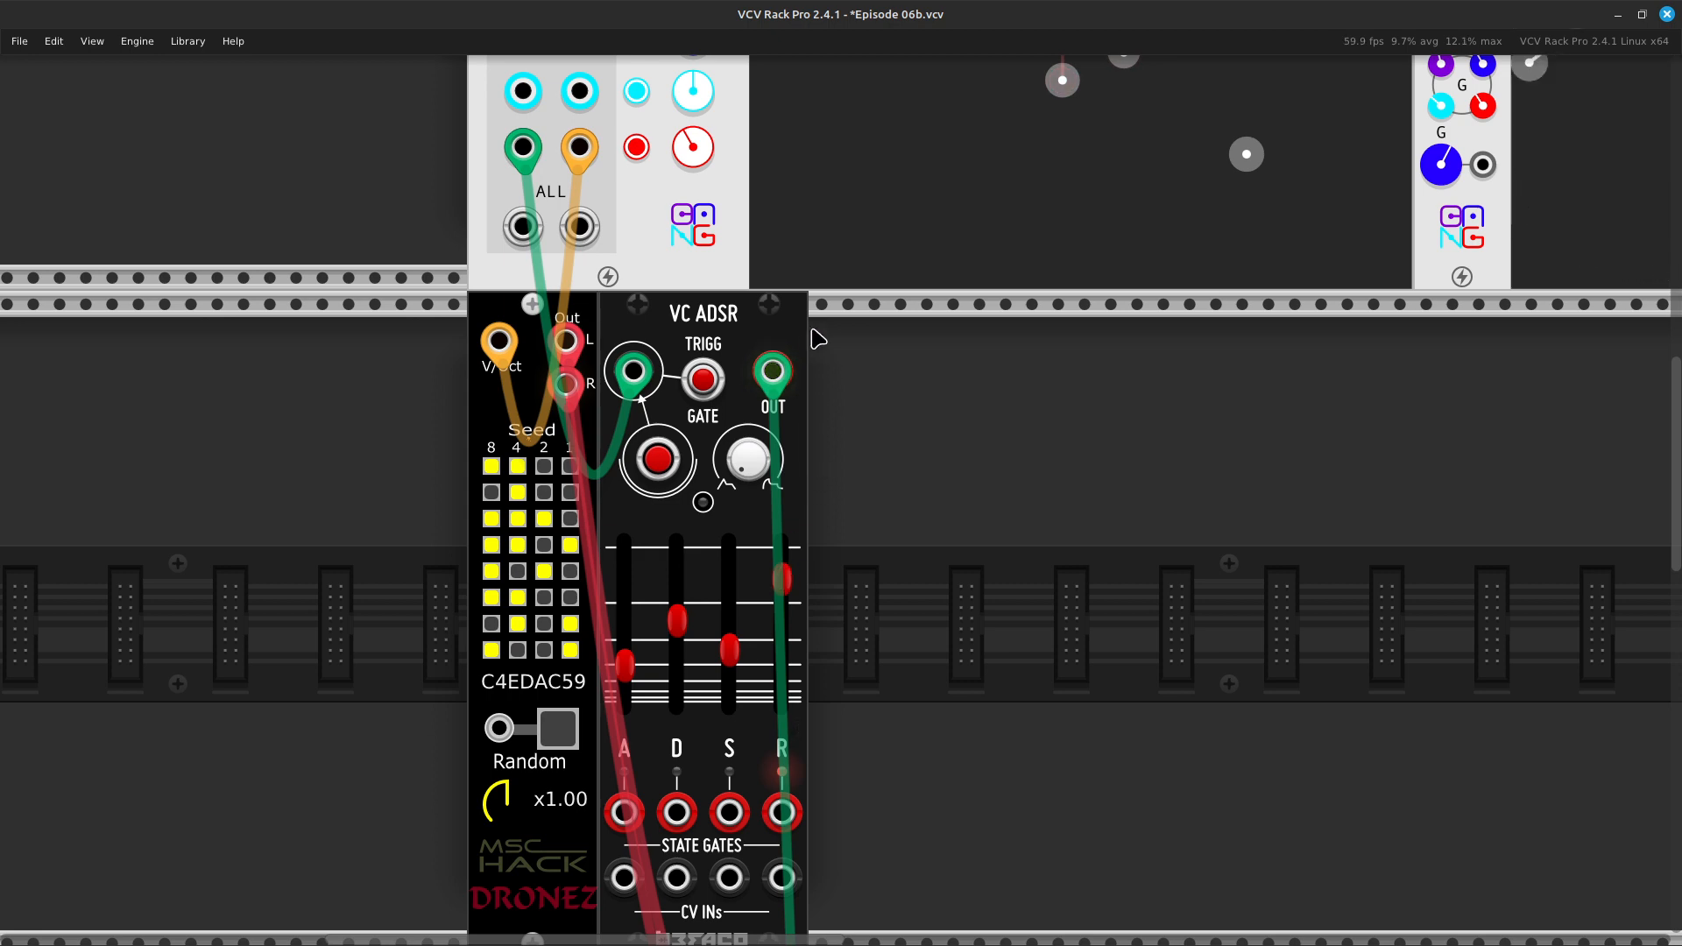
Set Neutrinode's red node octave to 0
scroll(753, 351, up, 5)
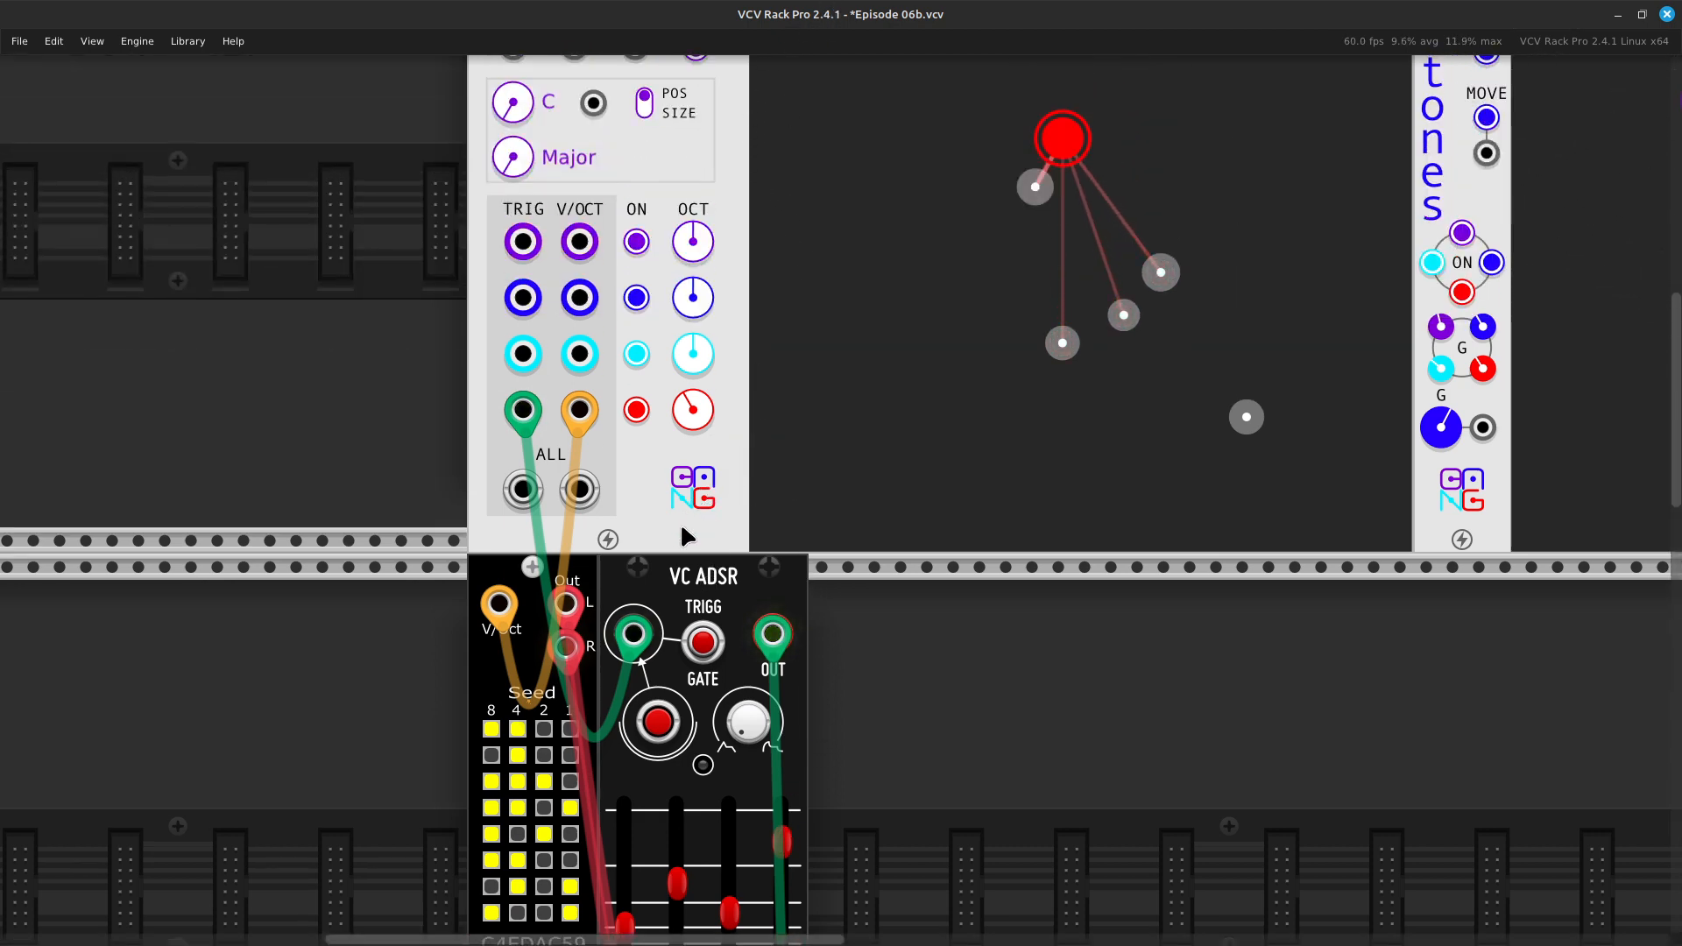
drag(692, 413, 692, 390)
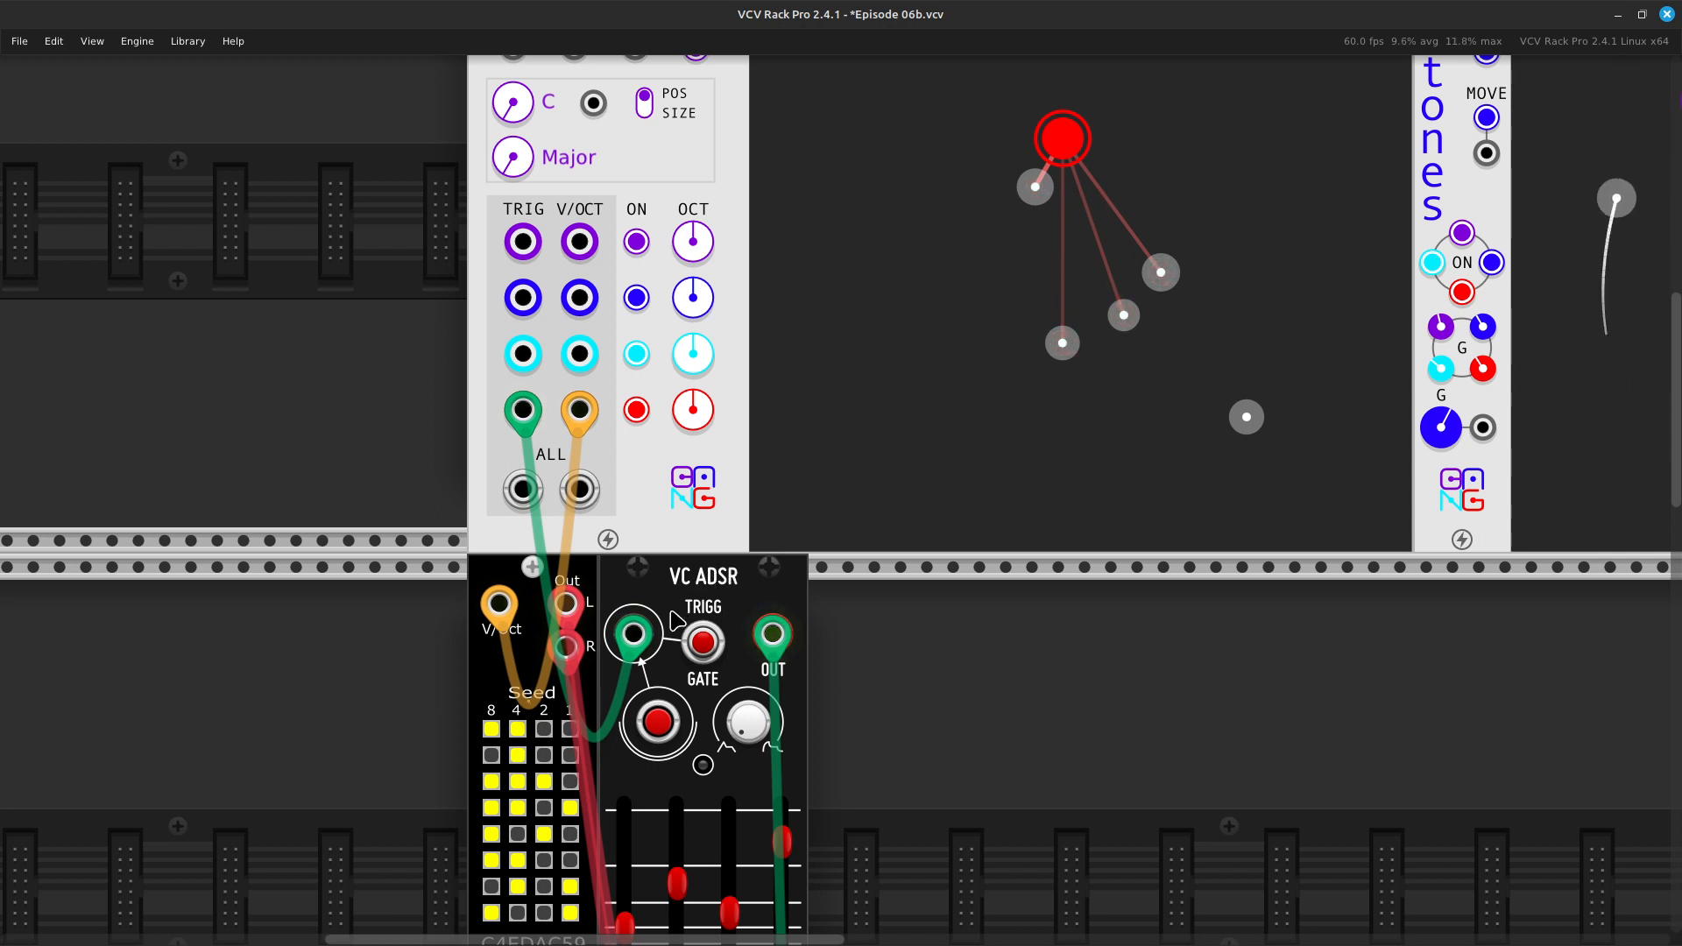
scroll(693, 604, down, 5)
scroll(693, 587, down, 4)
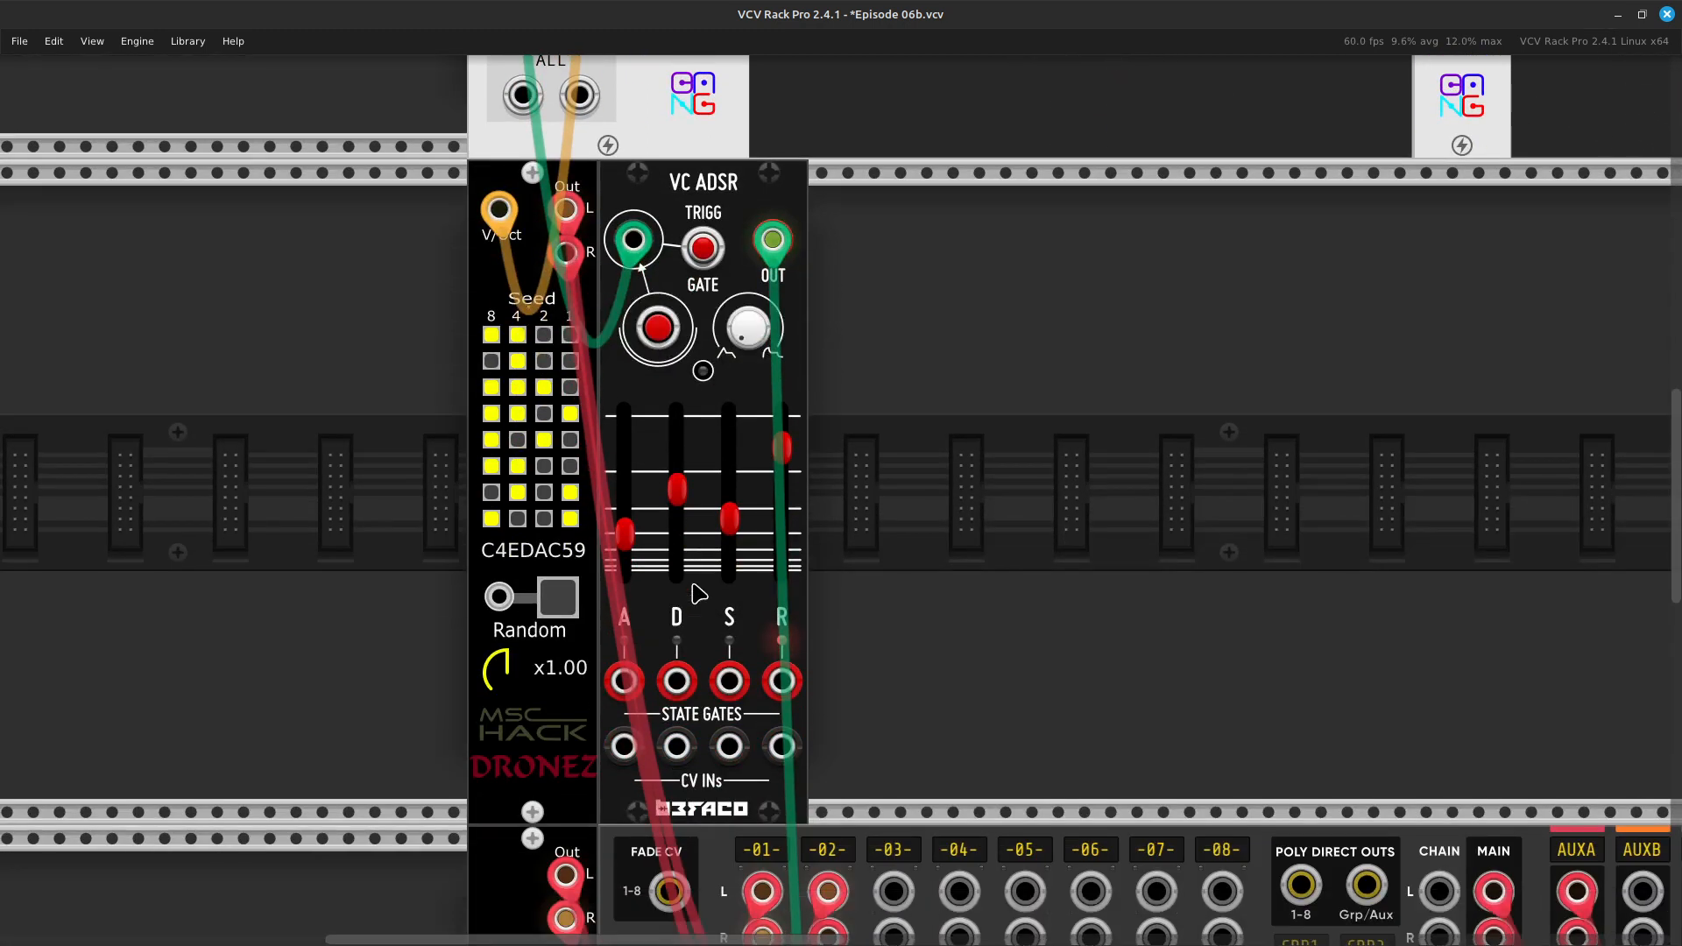
Lower Neutrinode's tempo to 15 bpm
scroll(729, 510, up, 2)
scroll(730, 510, up, 15)
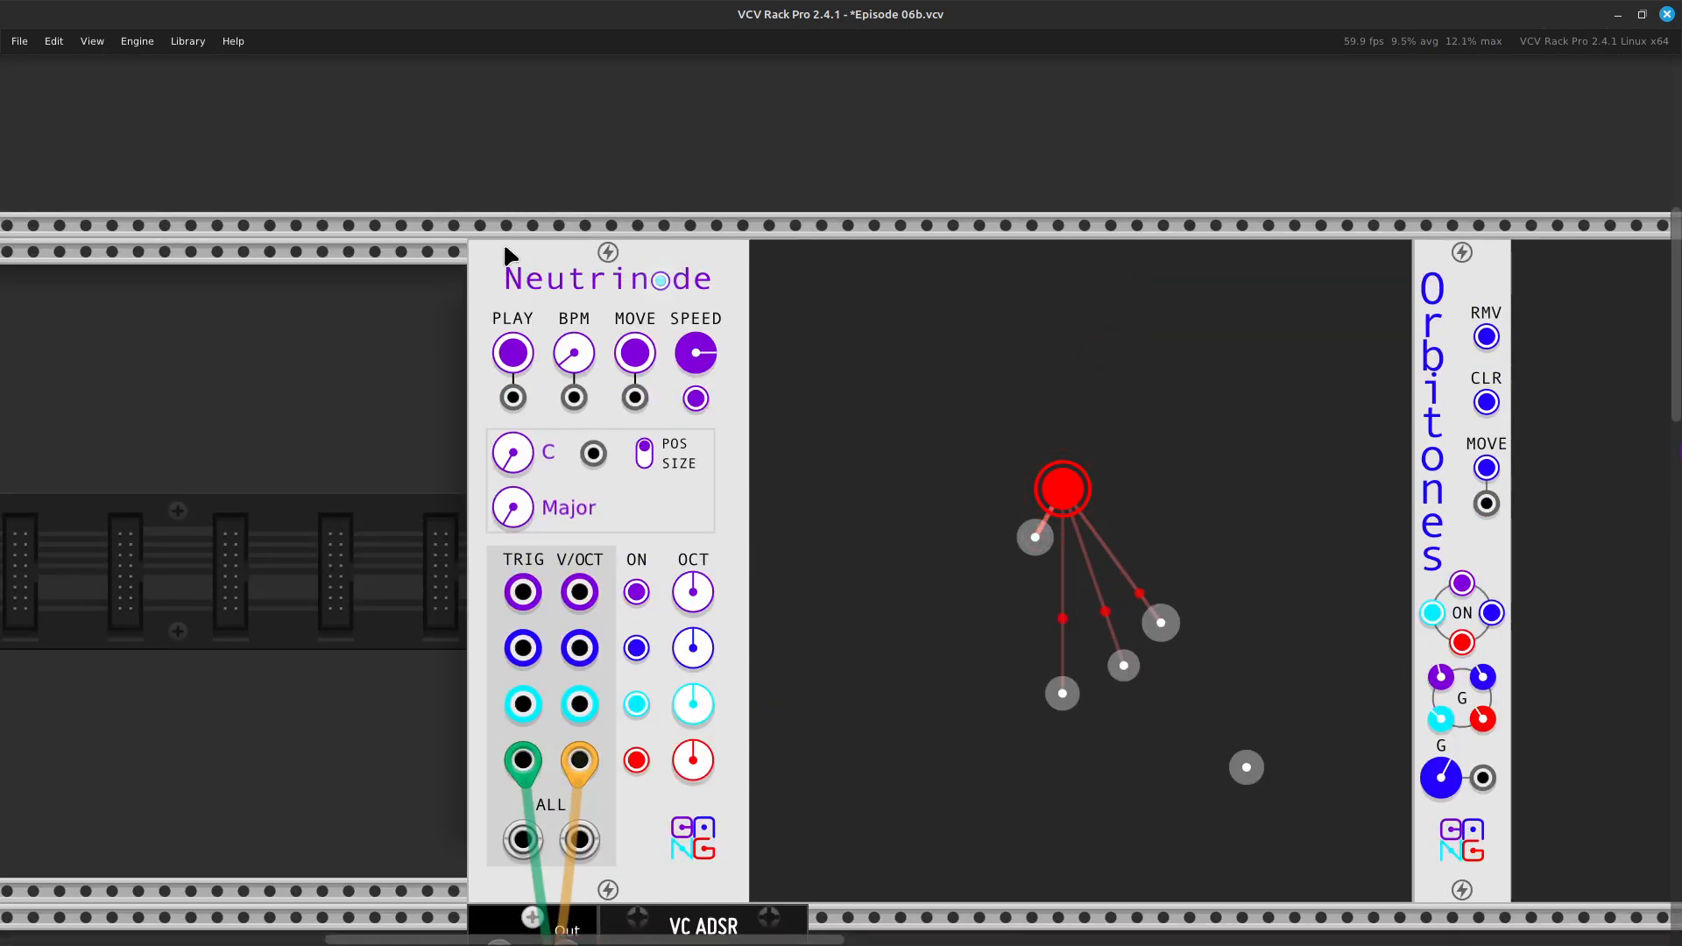
mouse_move(571, 373)
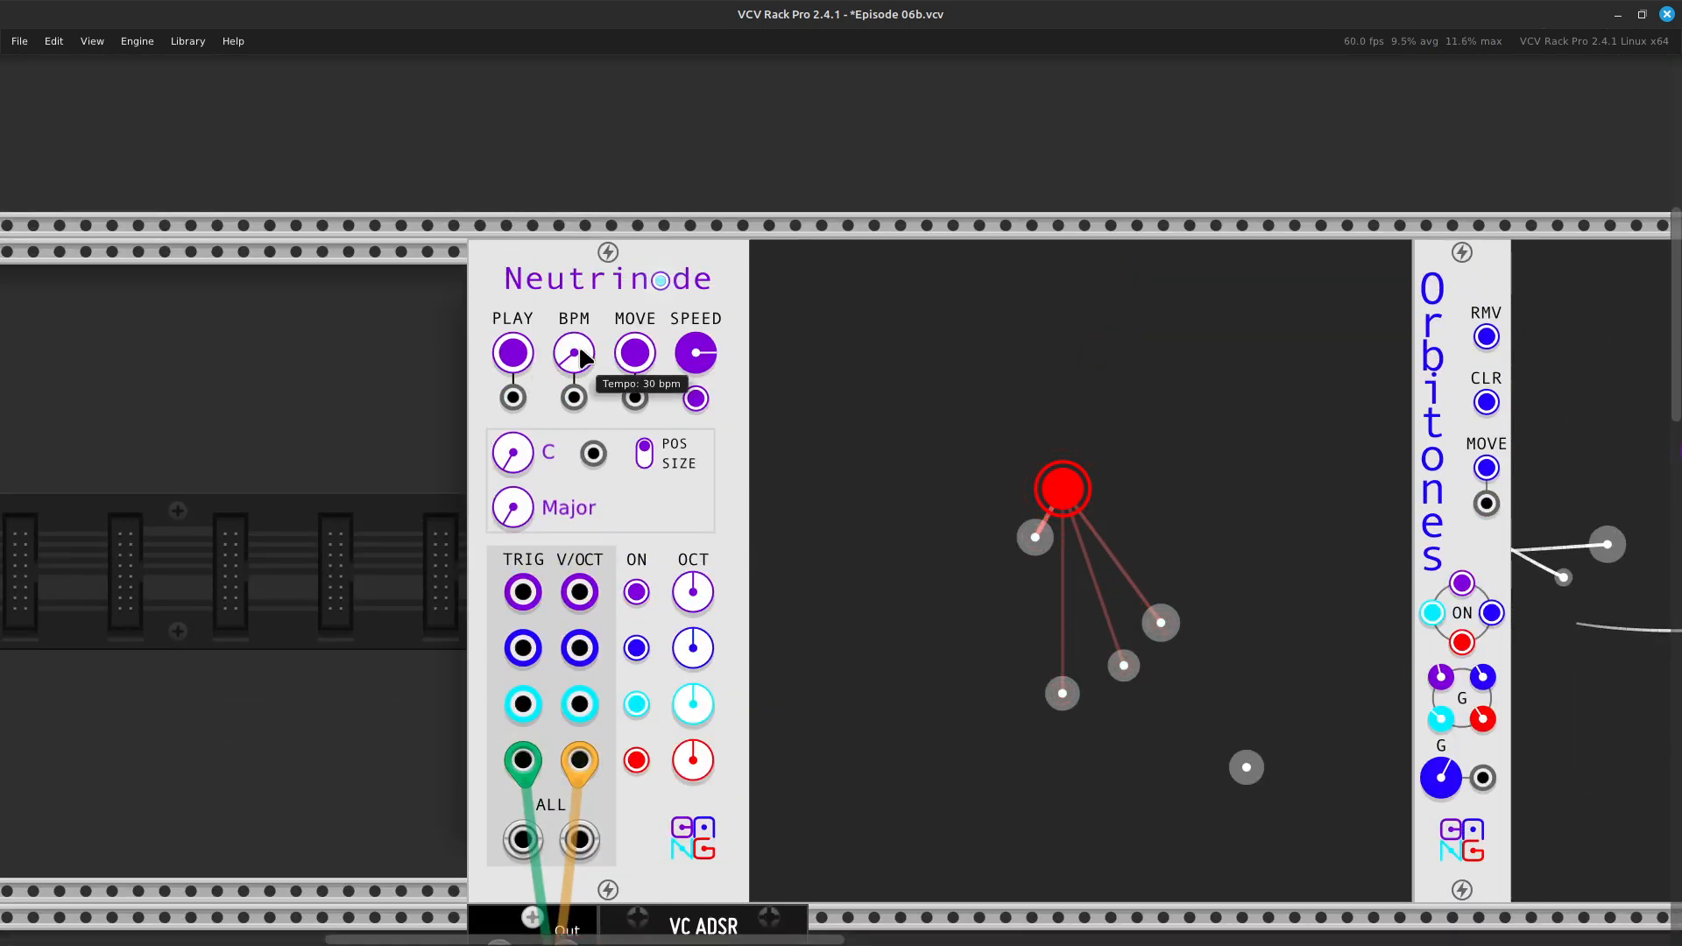
drag(571, 366, 571, 391)
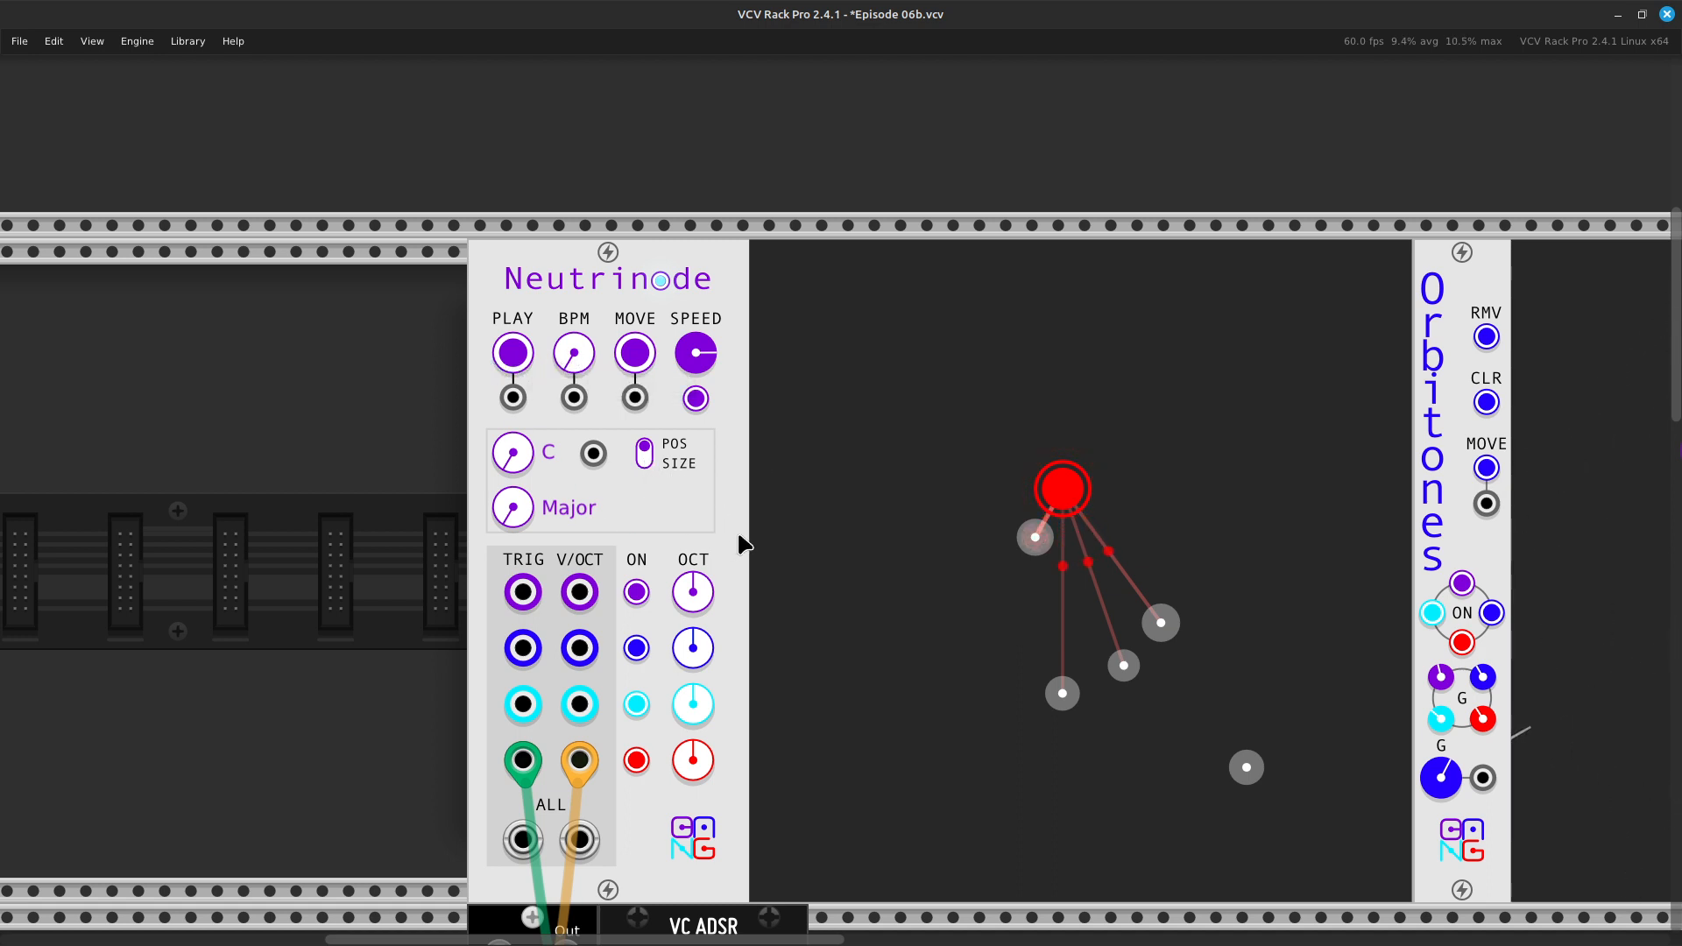
scroll(740, 543, down, 5)
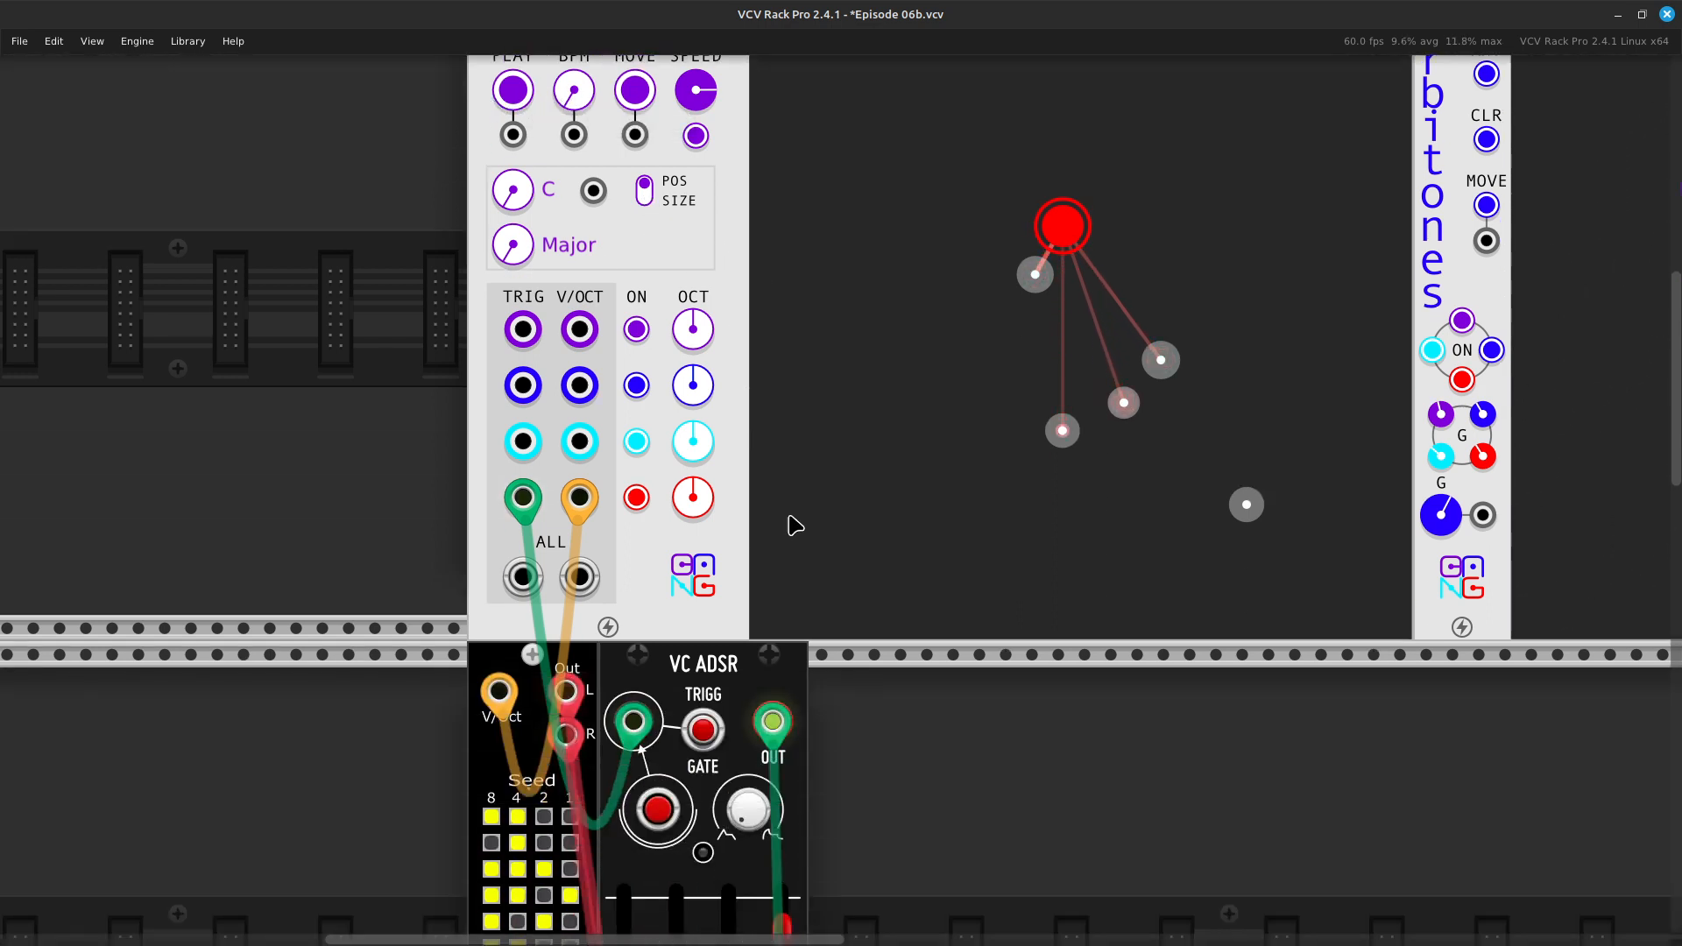
scroll(793, 521, up, 5)
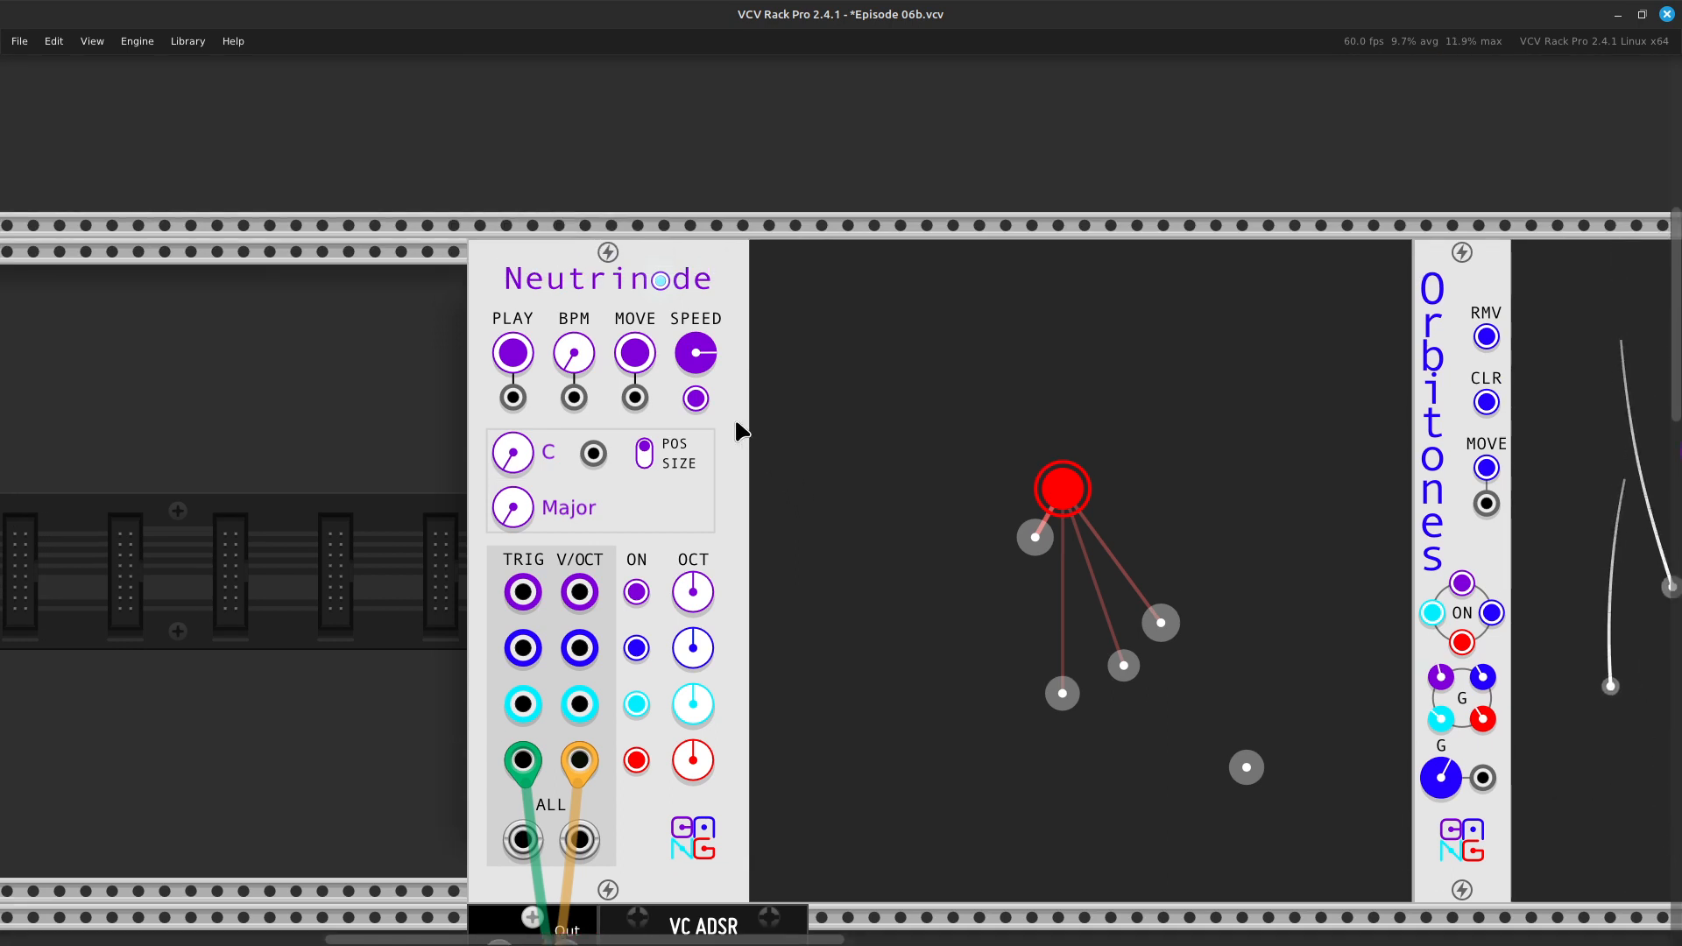
mouse_move(574, 356)
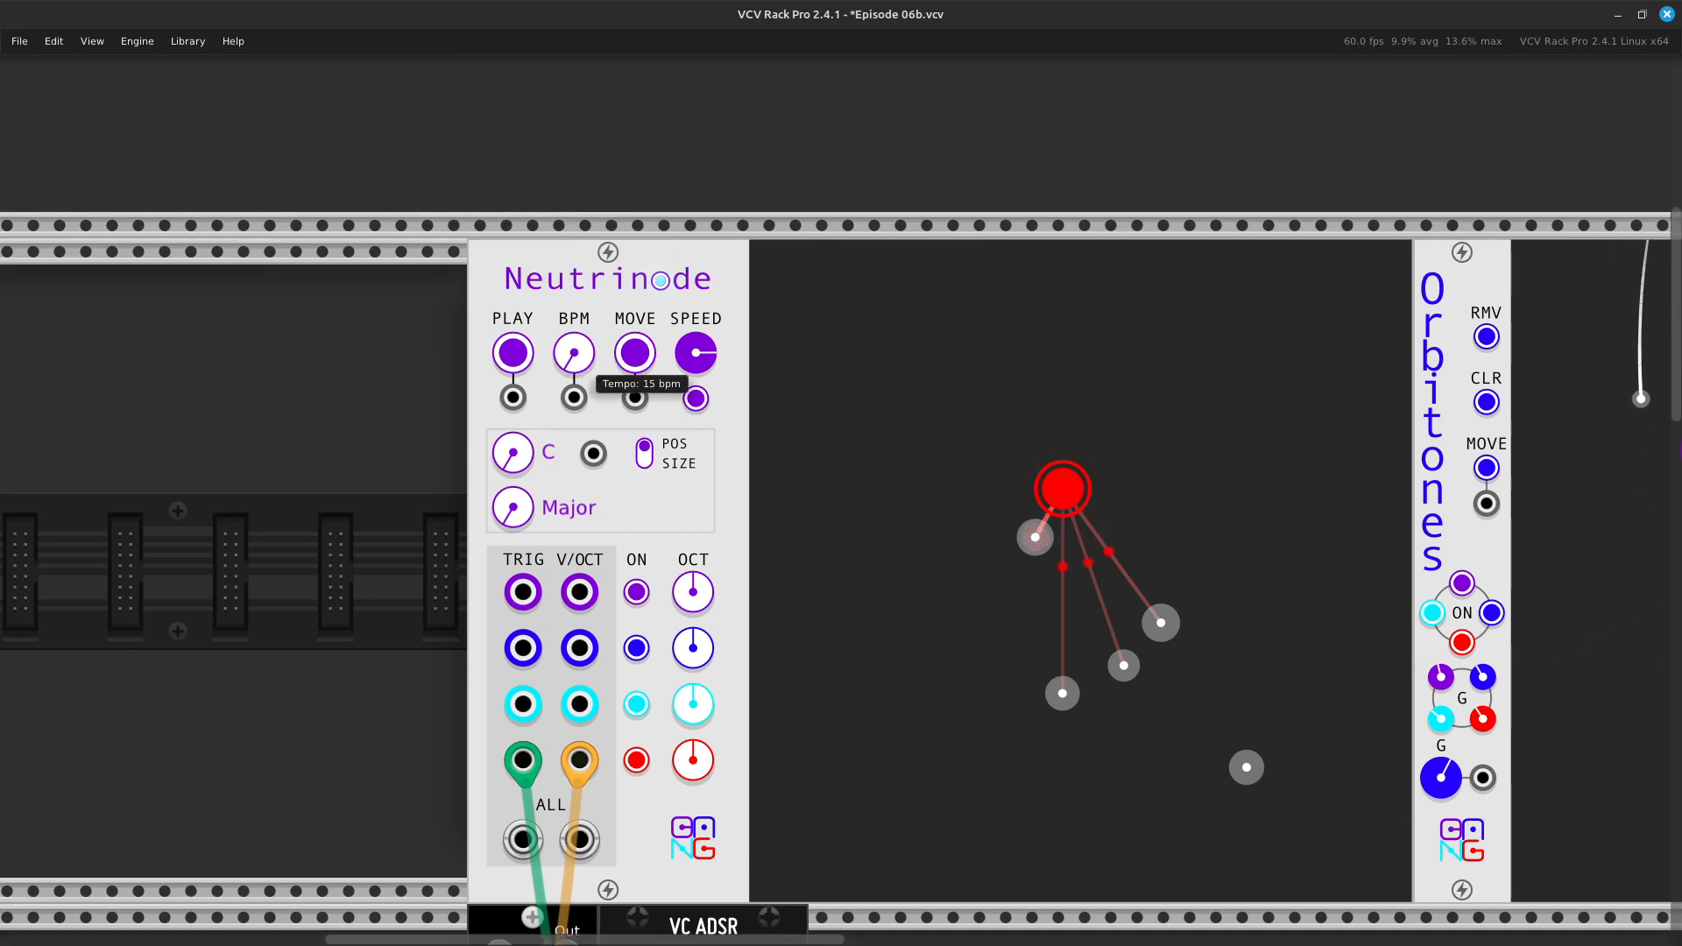
Randomize the Dronez seed until it reads C0F2649A and set its morph speed to x0.50
scroll(717, 458, down, 4)
scroll(716, 459, down, 5)
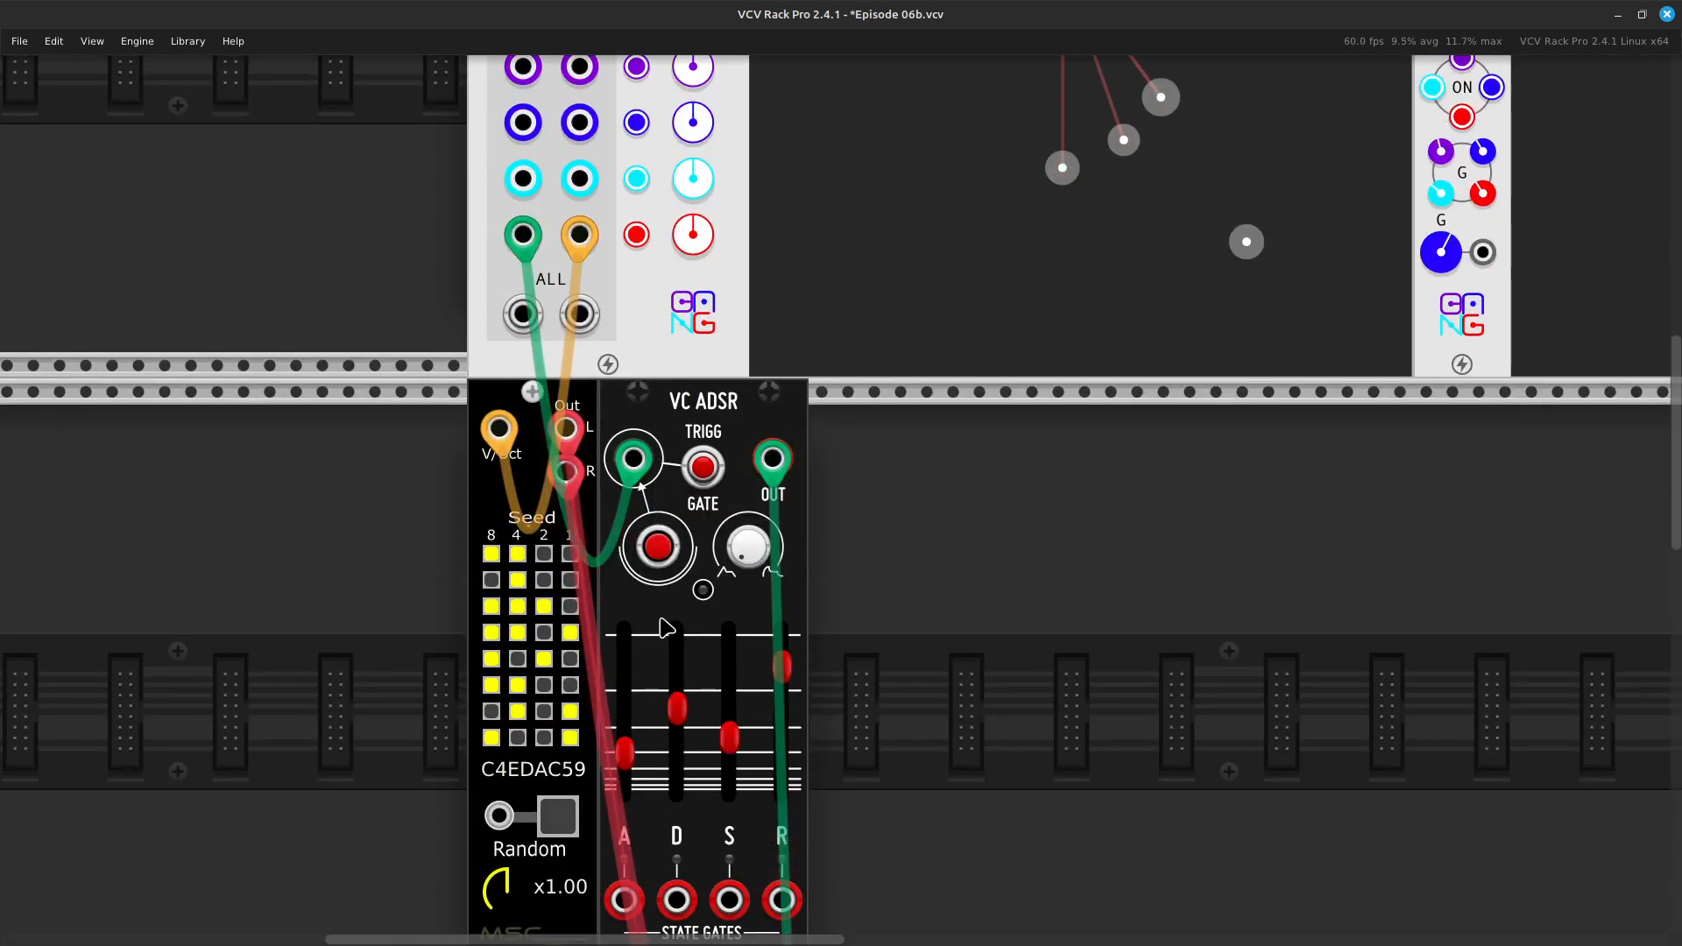
scroll(663, 627, down, 3)
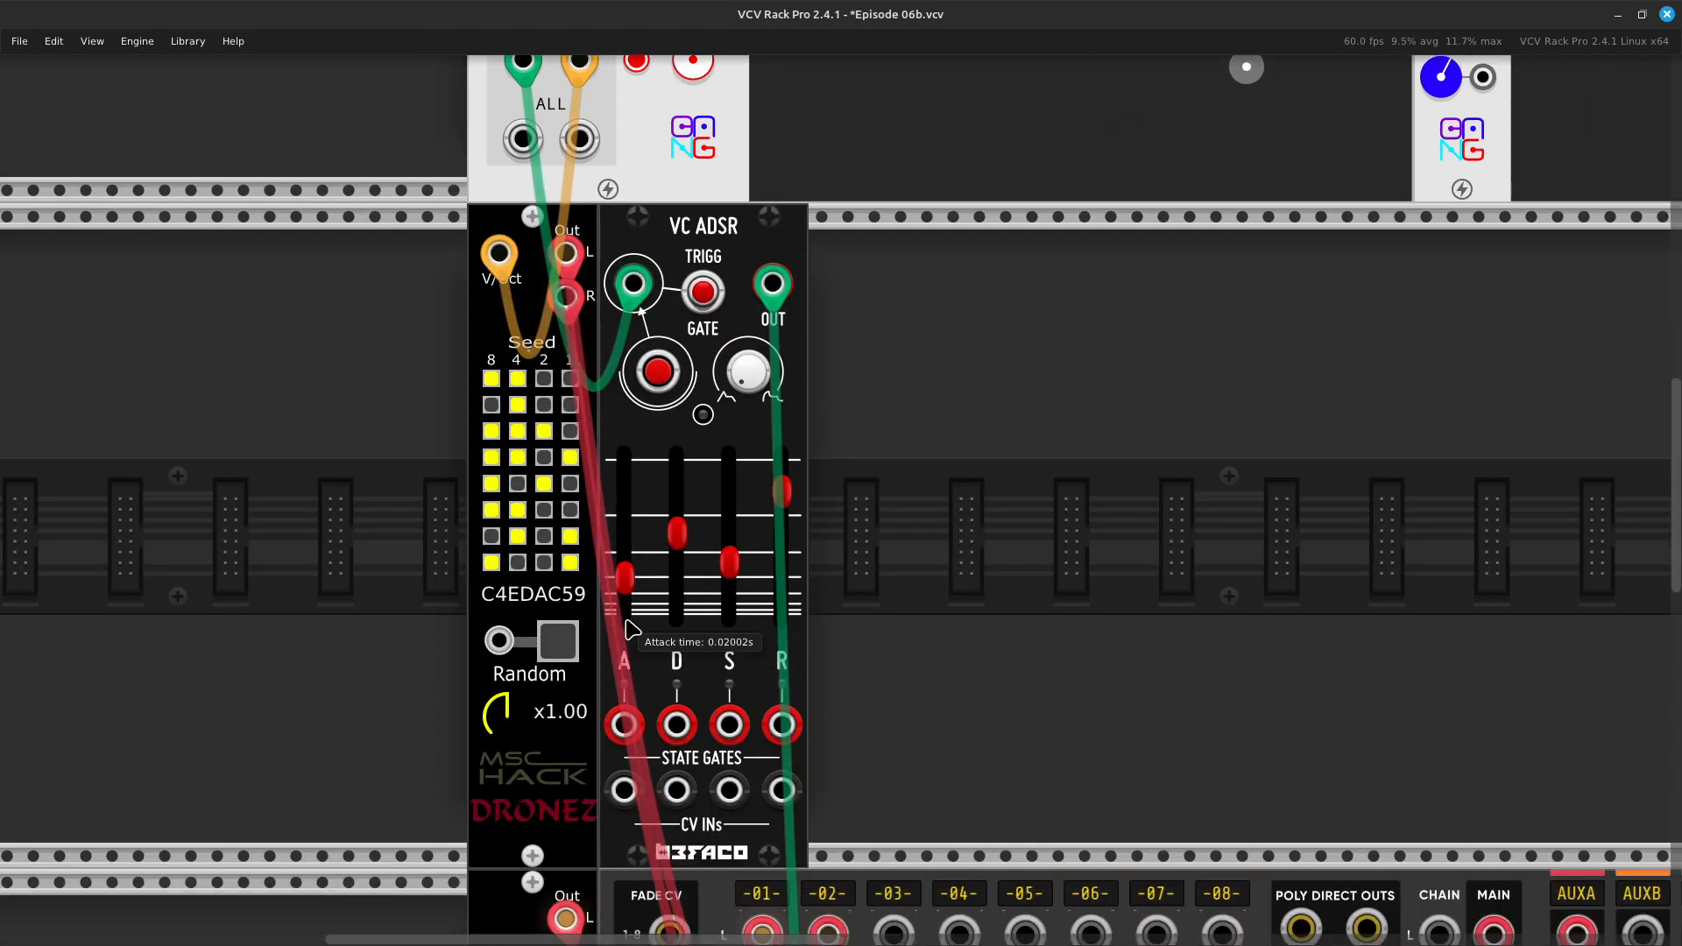
click(558, 644)
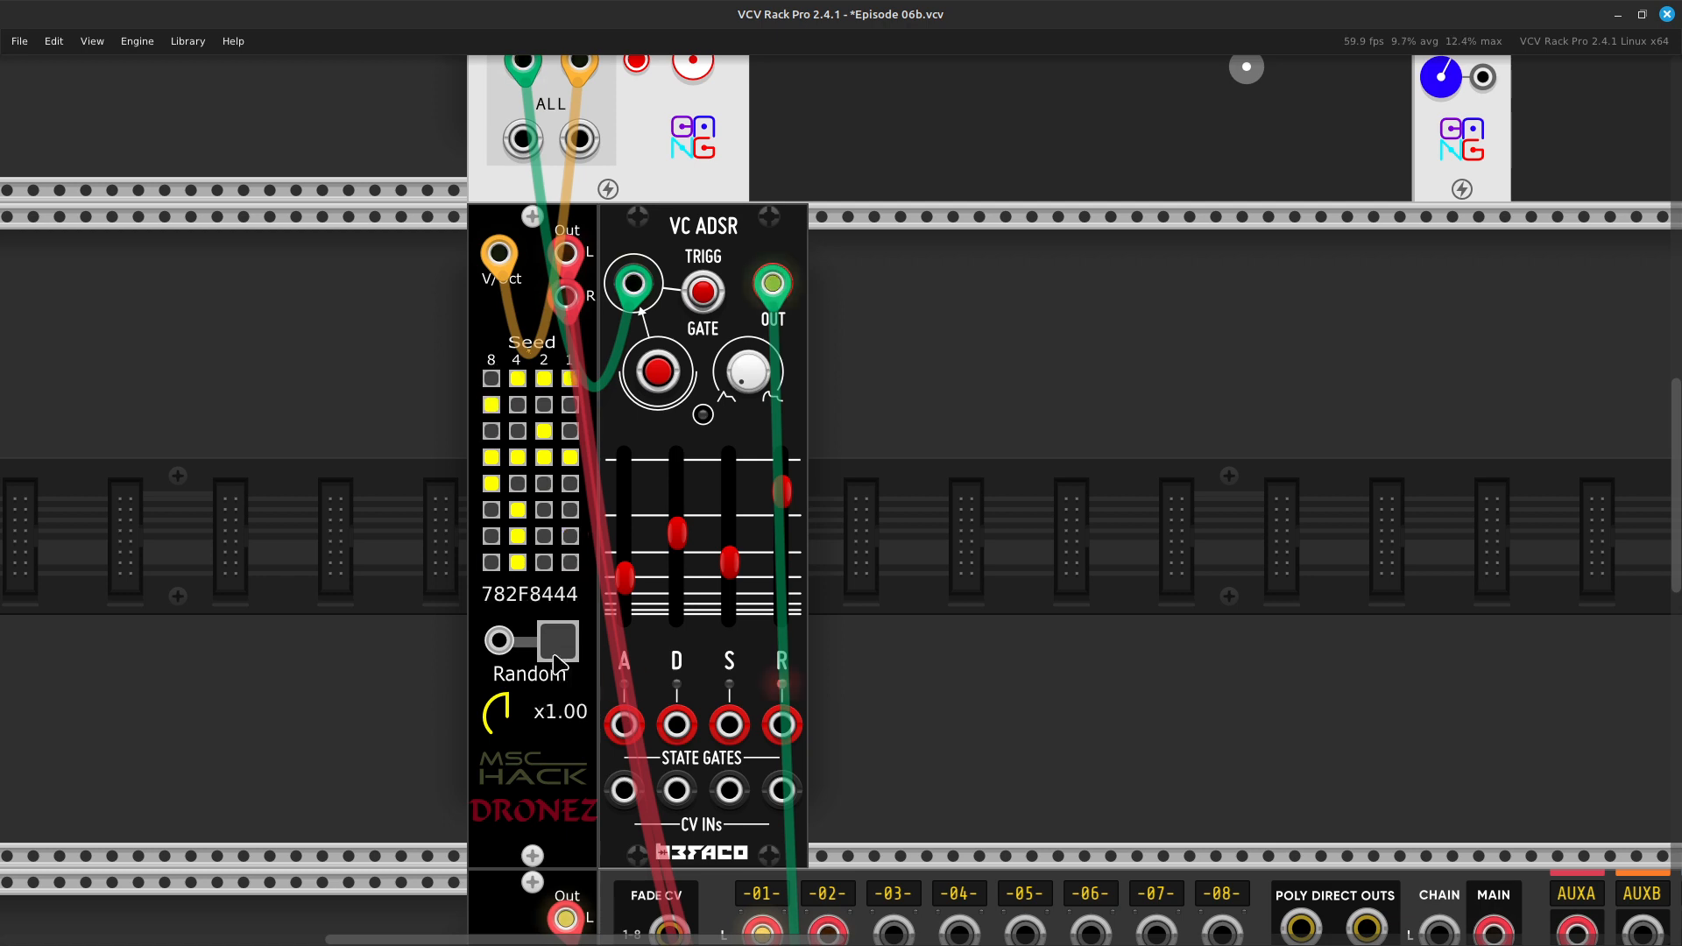
click(557, 657)
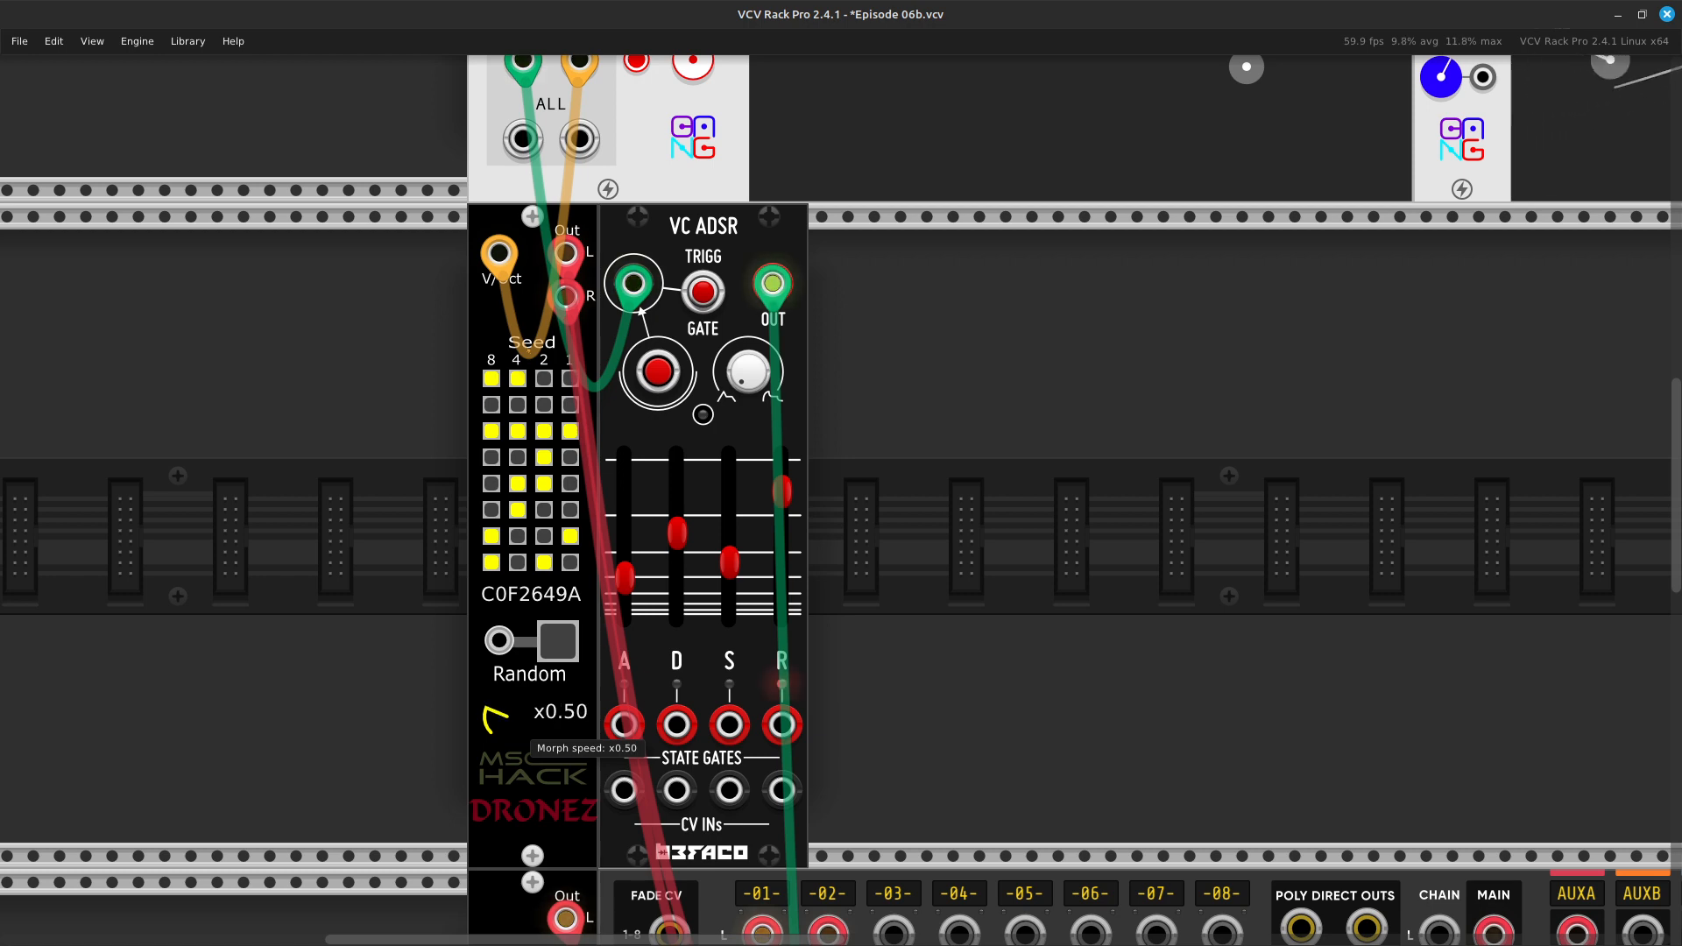
Set Neutrinode's red node octave back to -1
scroll(538, 659, up, 1)
scroll(537, 658, up, 12)
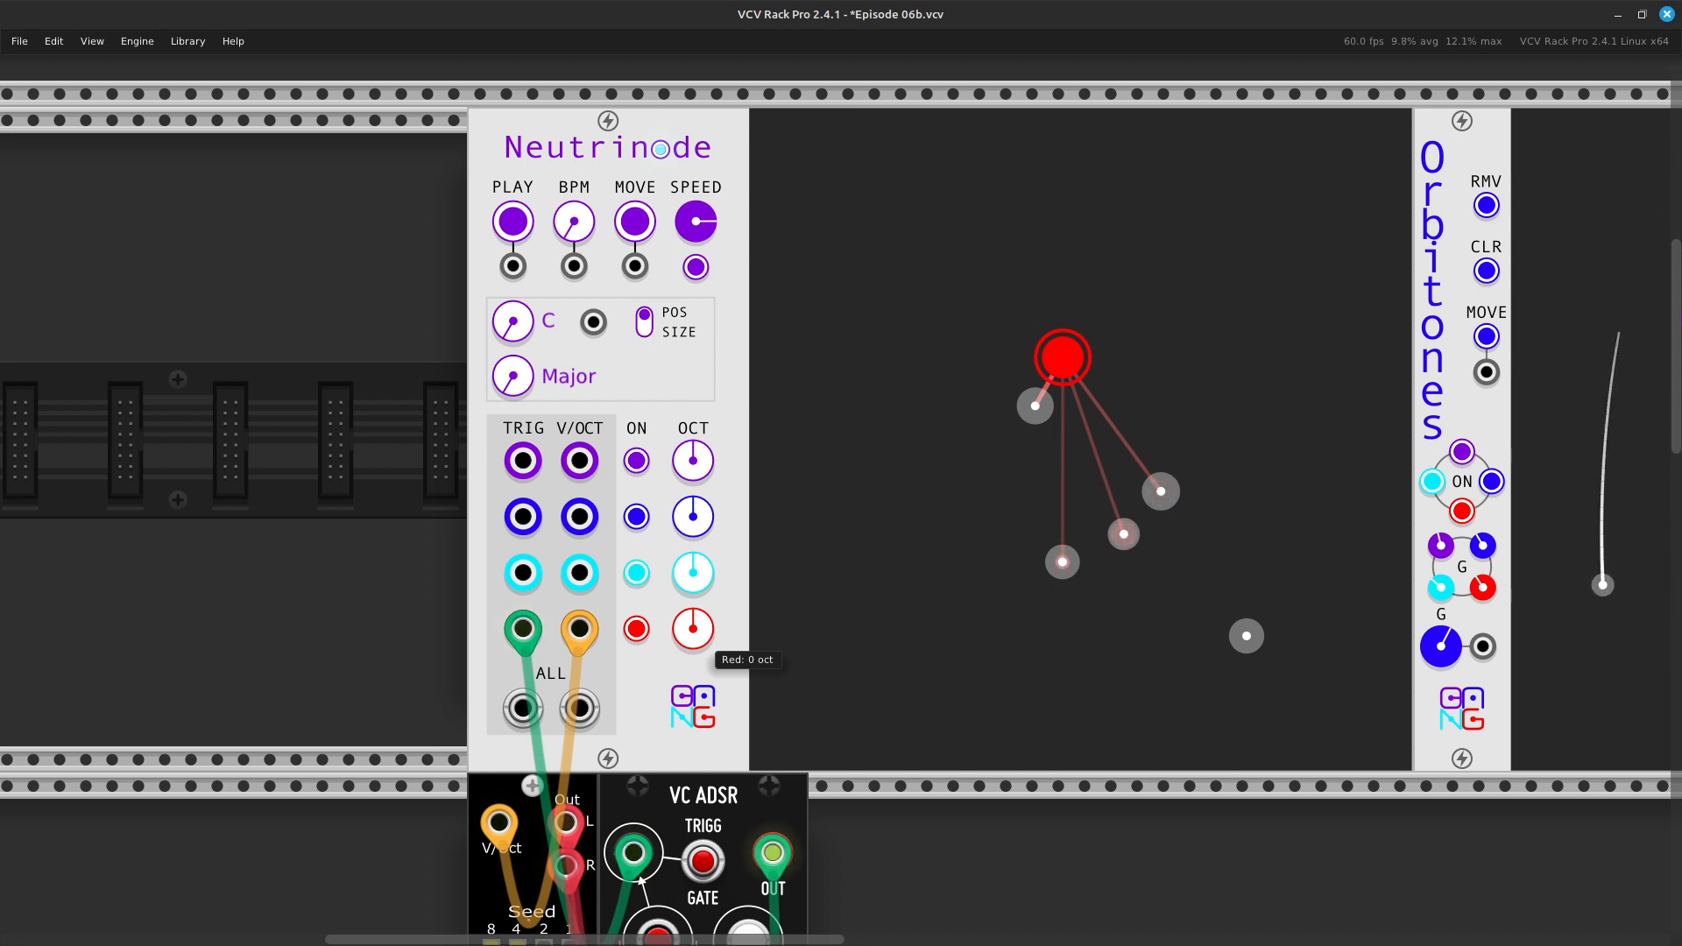
drag(693, 630, 693, 656)
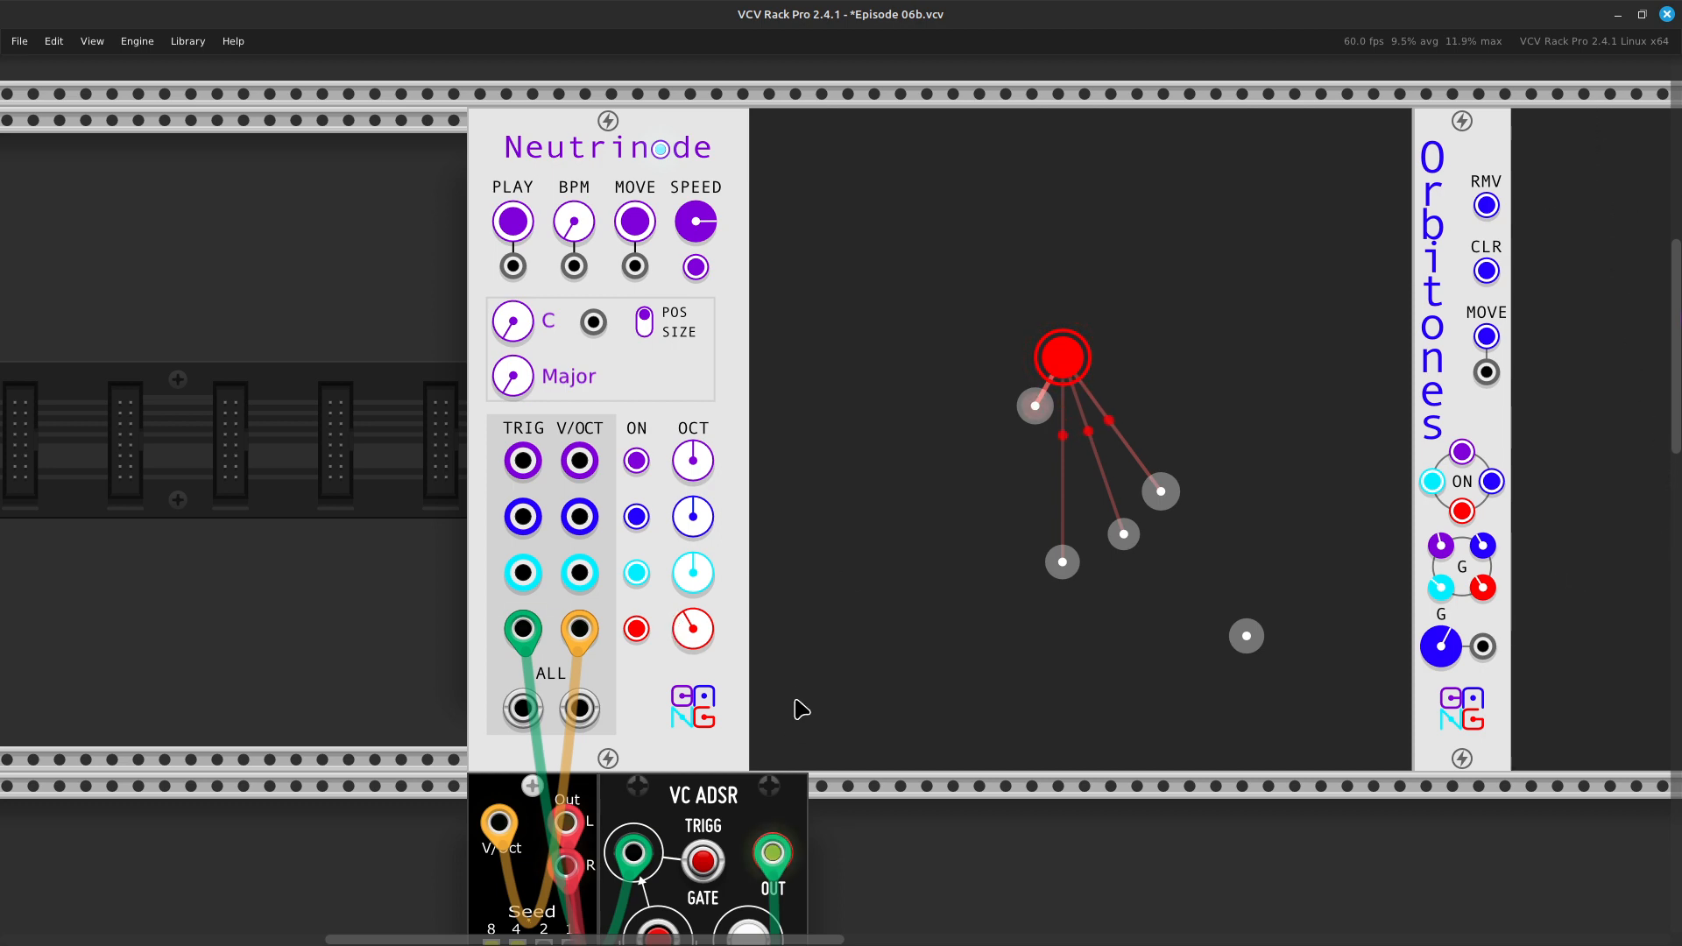
Examine how Neutrinode's red node triggers the Dronez voice and VC ADSR, alongside the Orbitones display
scroll(802, 666, right, 3)
scroll(808, 626, up, 1)
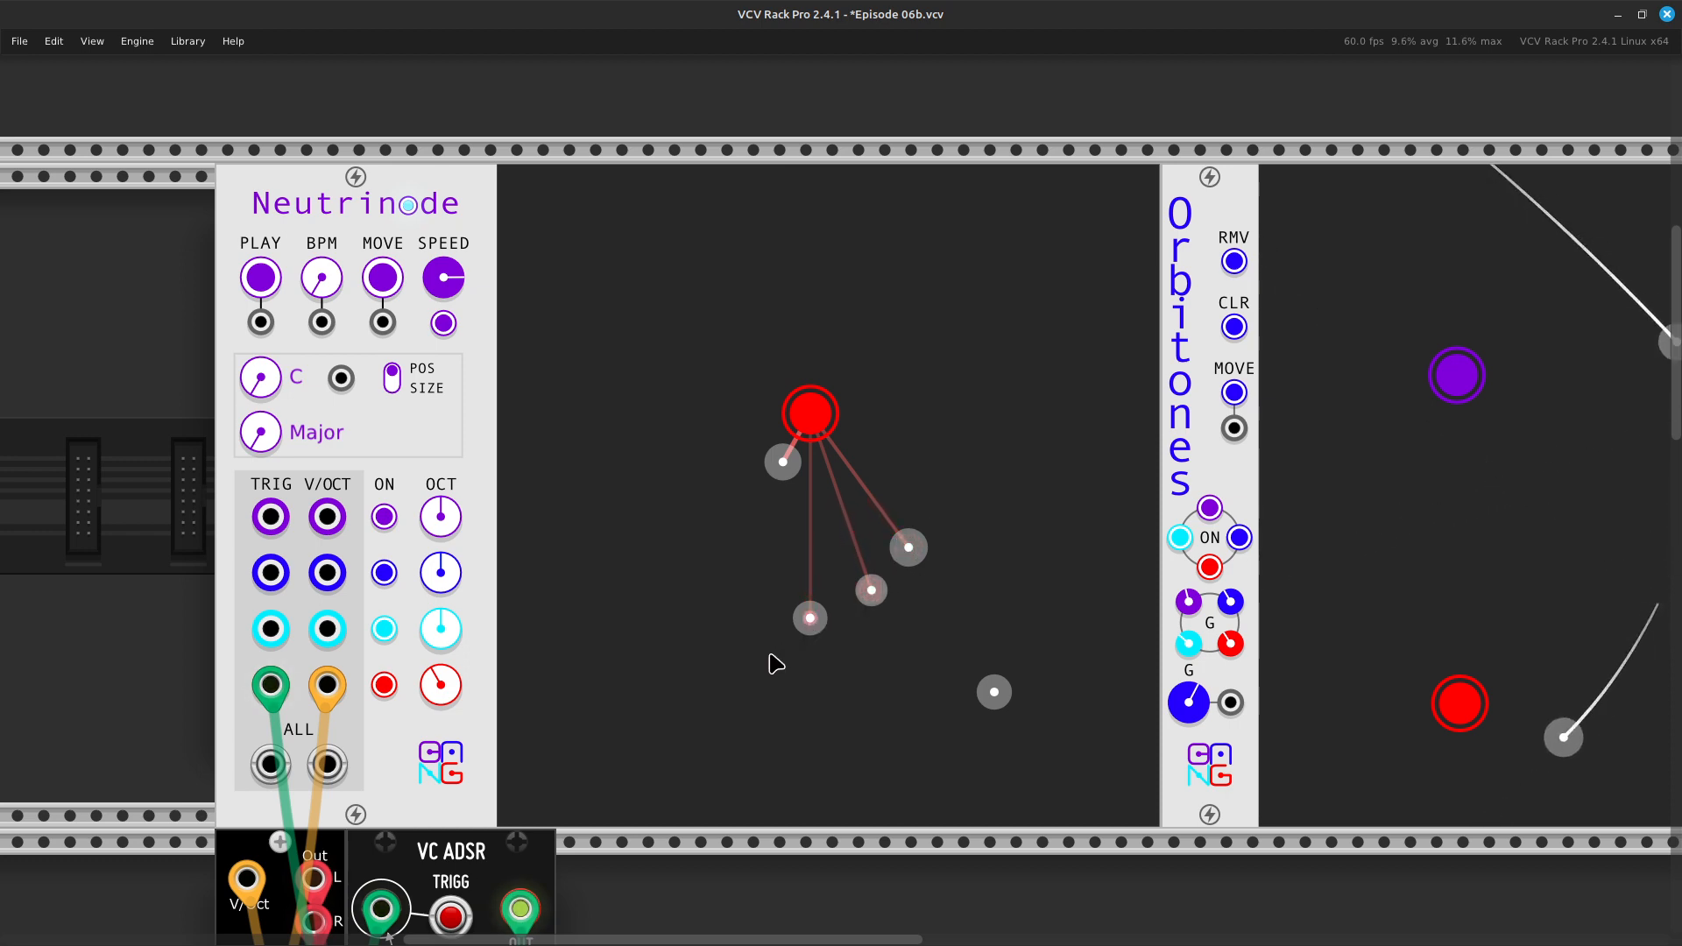
scroll(670, 733, down, 4)
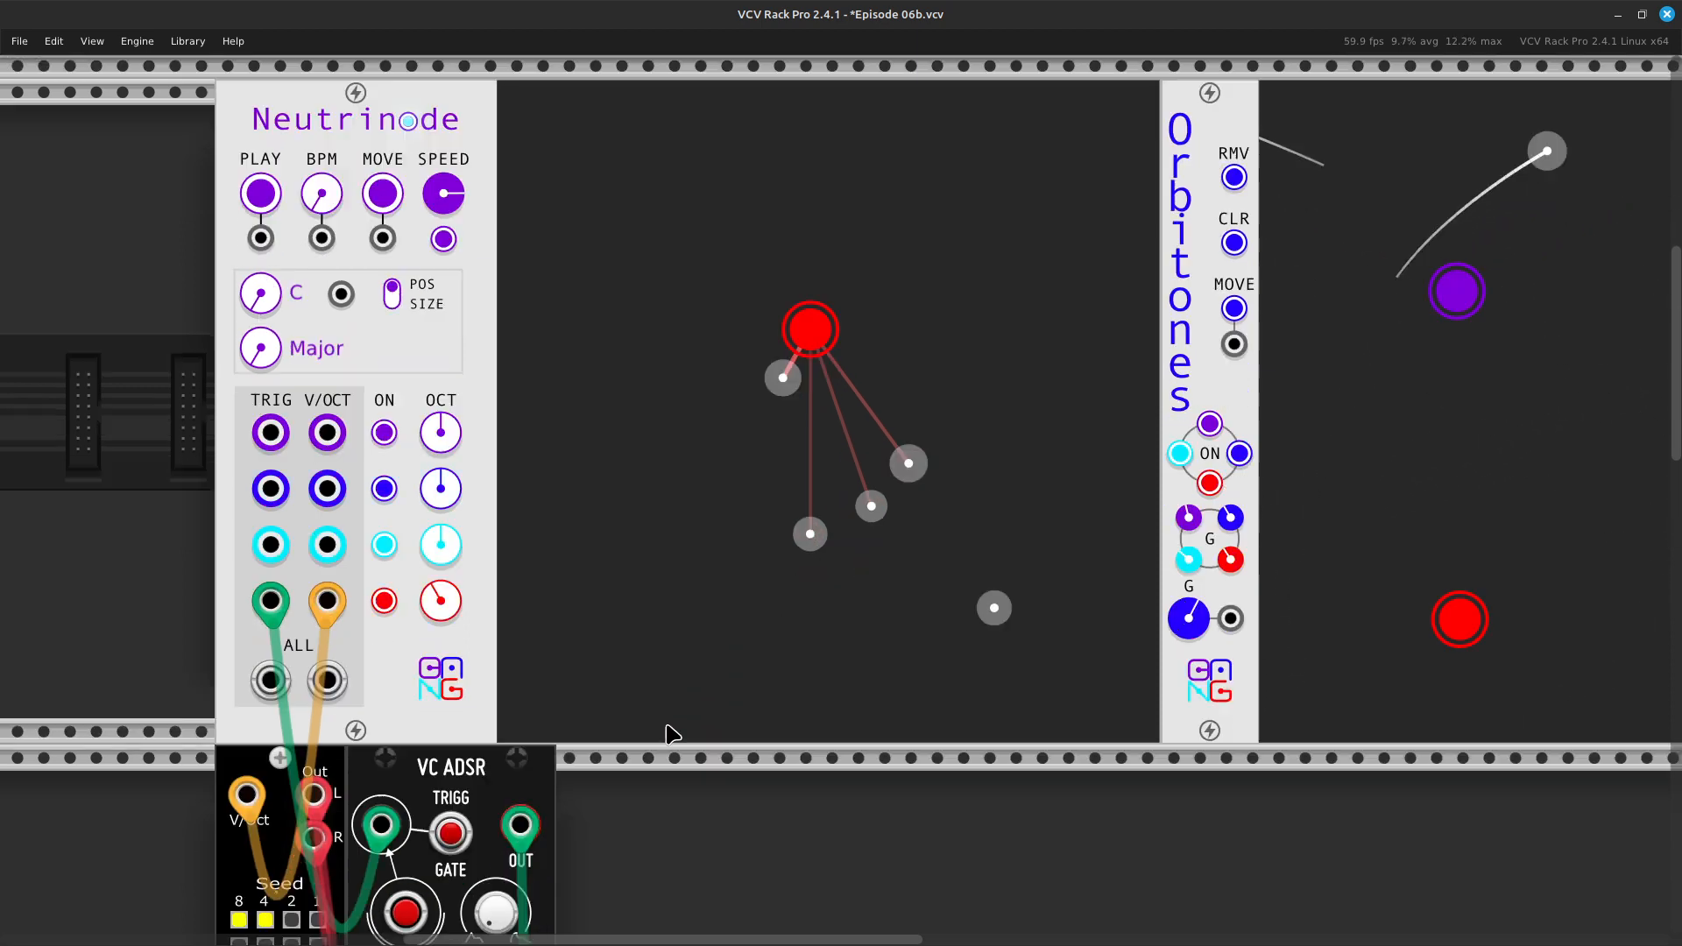
scroll(686, 712, left, 2)
scroll(692, 706, up, 3)
scroll(692, 706, left, 3)
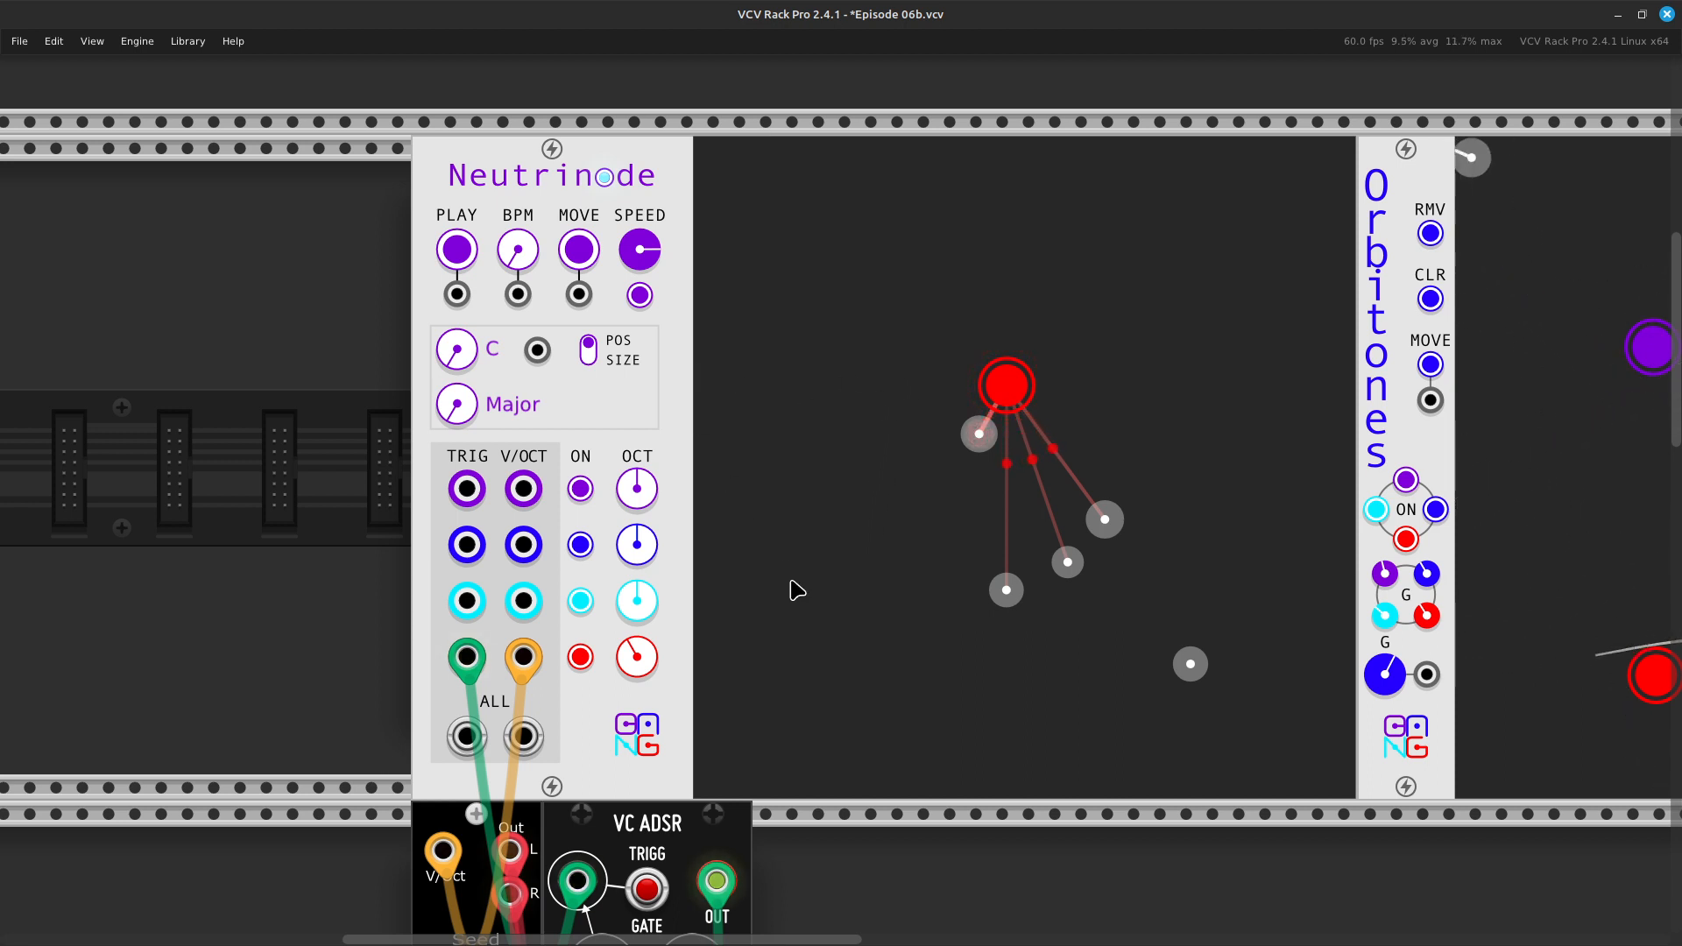
scroll(798, 601, down, 3)
scroll(797, 596, down, 5)
scroll(802, 604, left, 2)
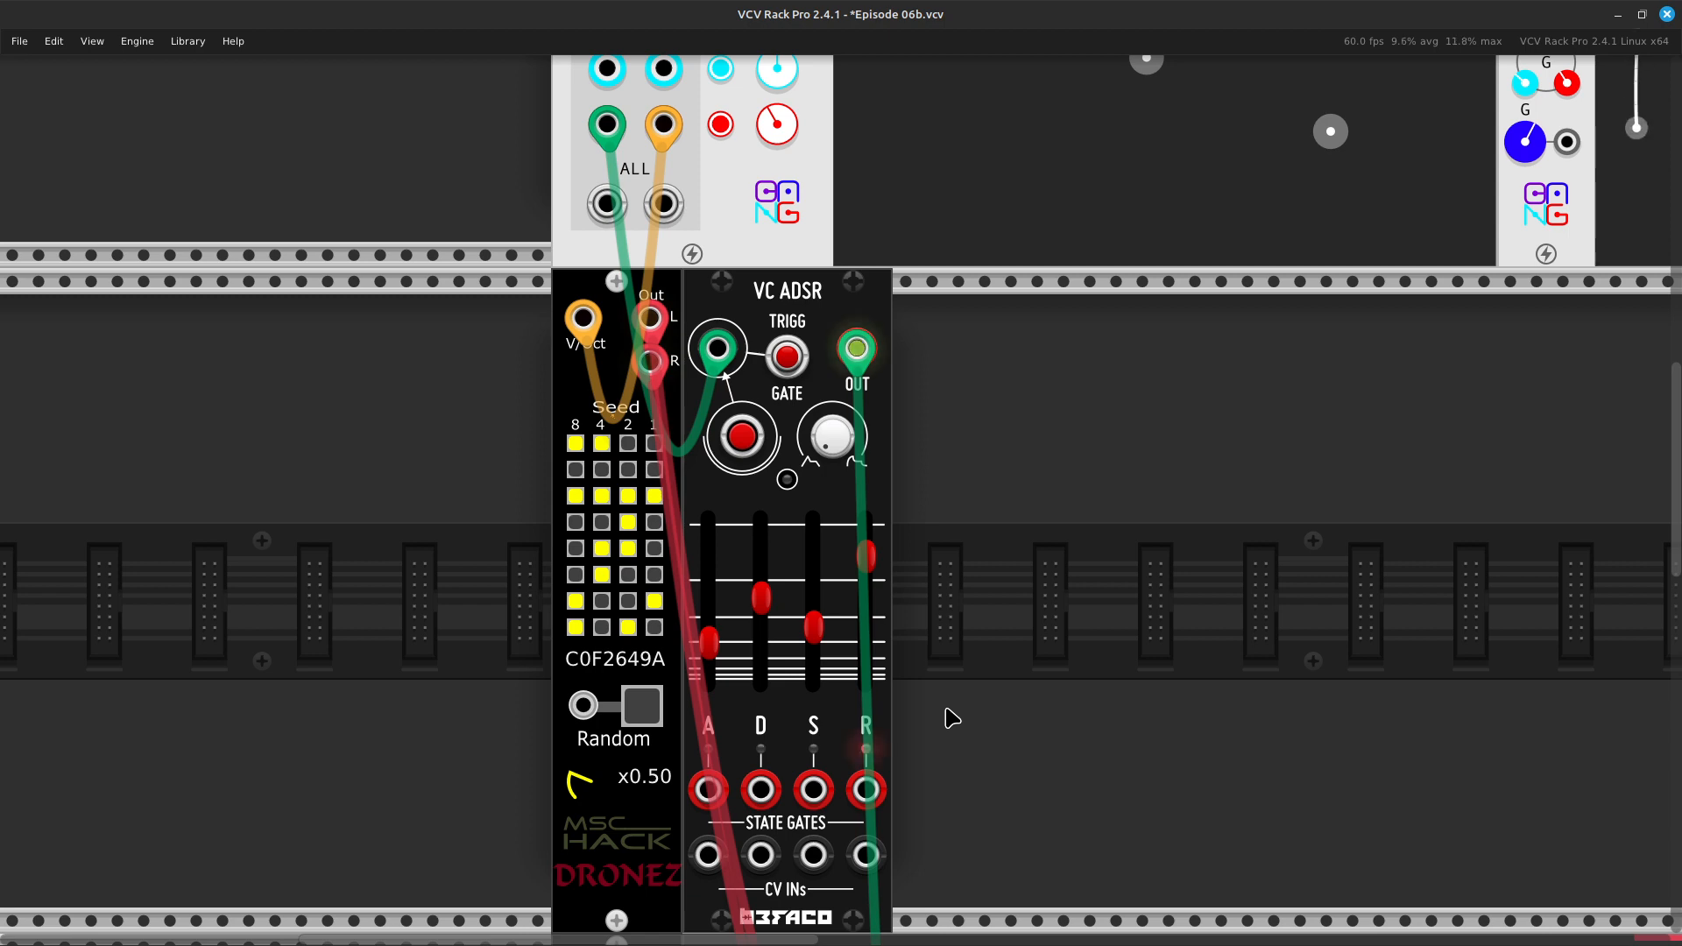
scroll(950, 718, up, 7)
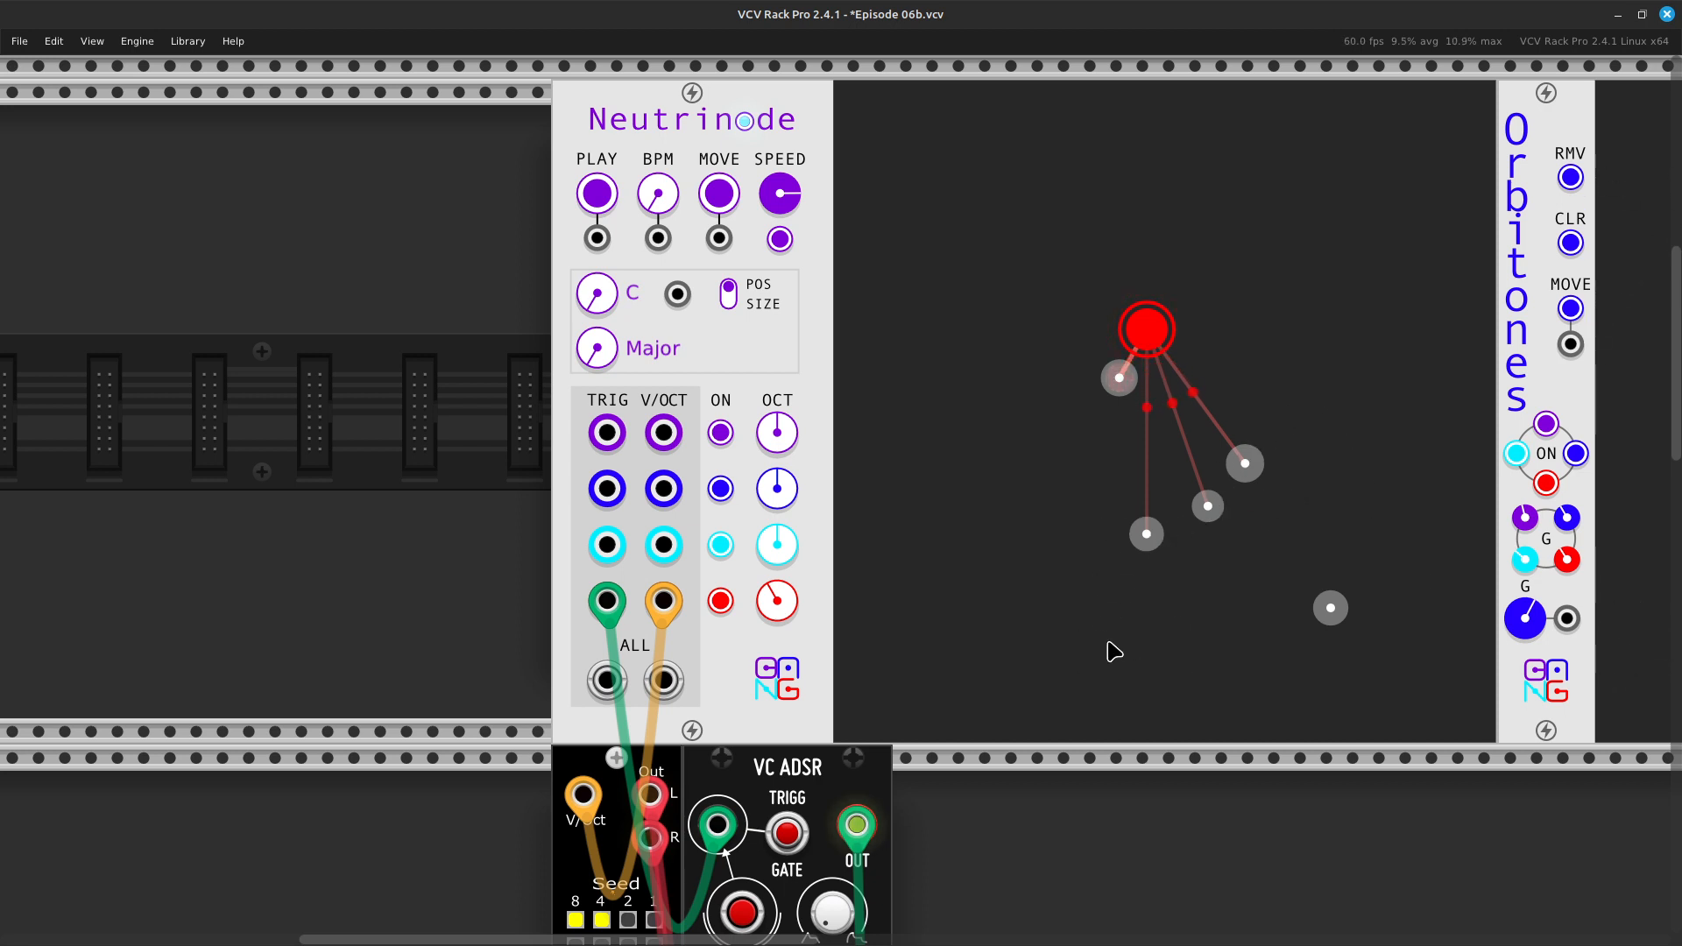
Lower the VC ADSR's sustain level further and shorten its decay time to about 0.106 s
scroll(1112, 650, down, 7)
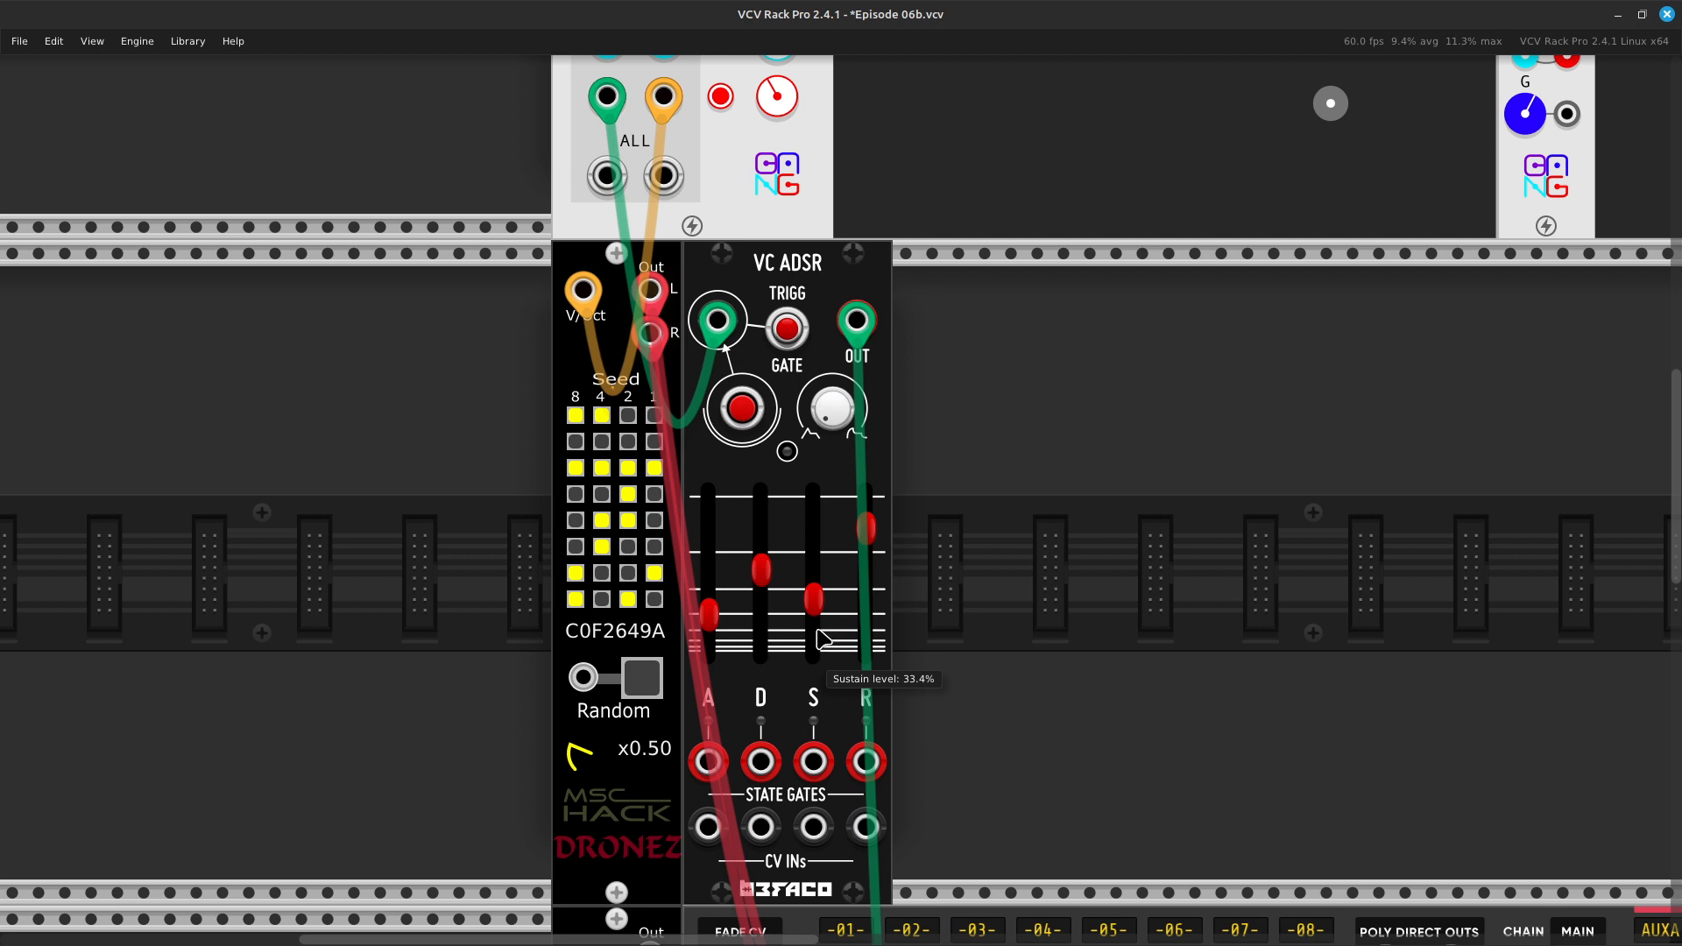
drag(813, 630, 813, 630)
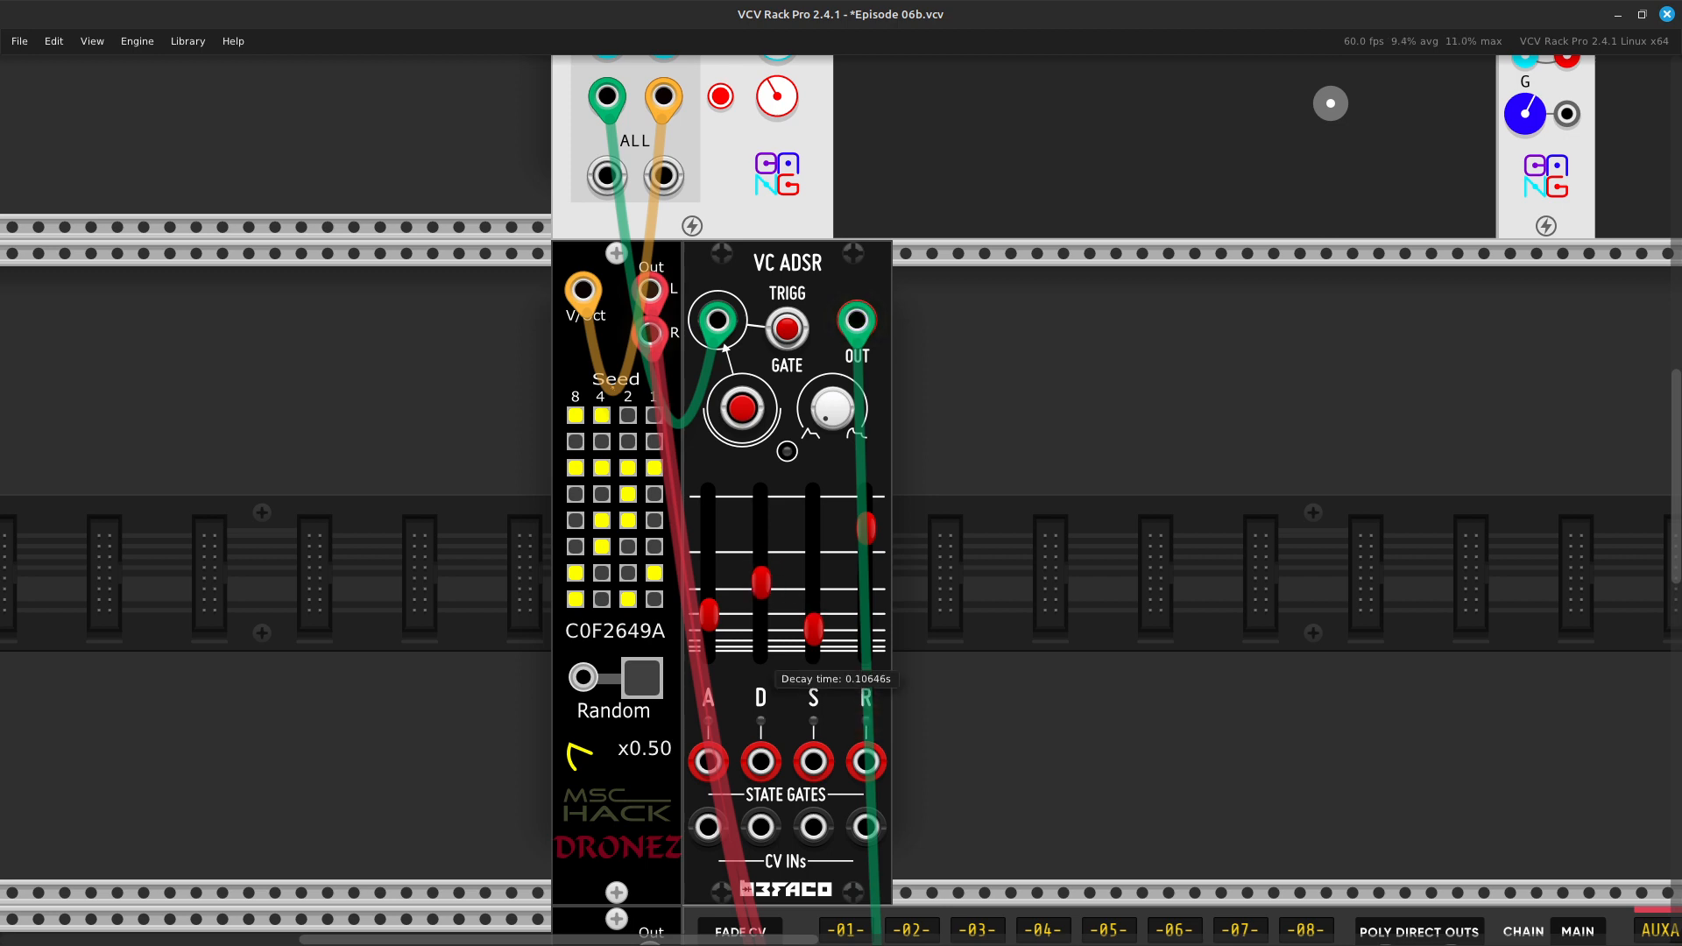
Try to set Neutrinode's tempo to 10 bpm
scroll(733, 595, up, 10)
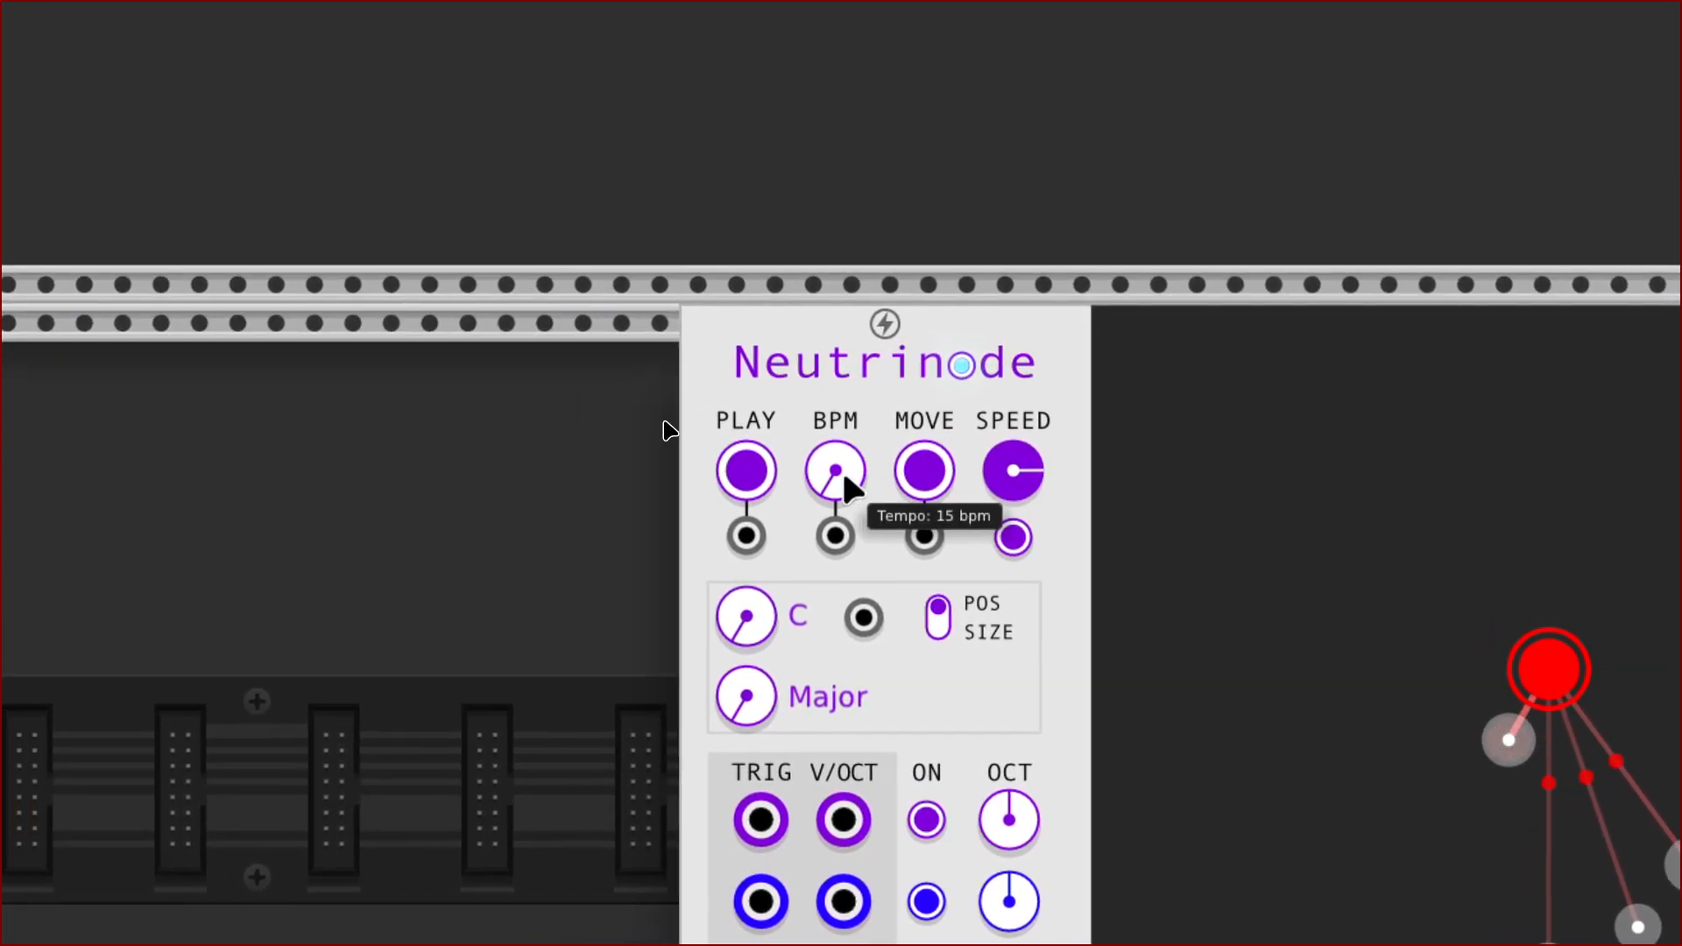
right_click(794, 466)
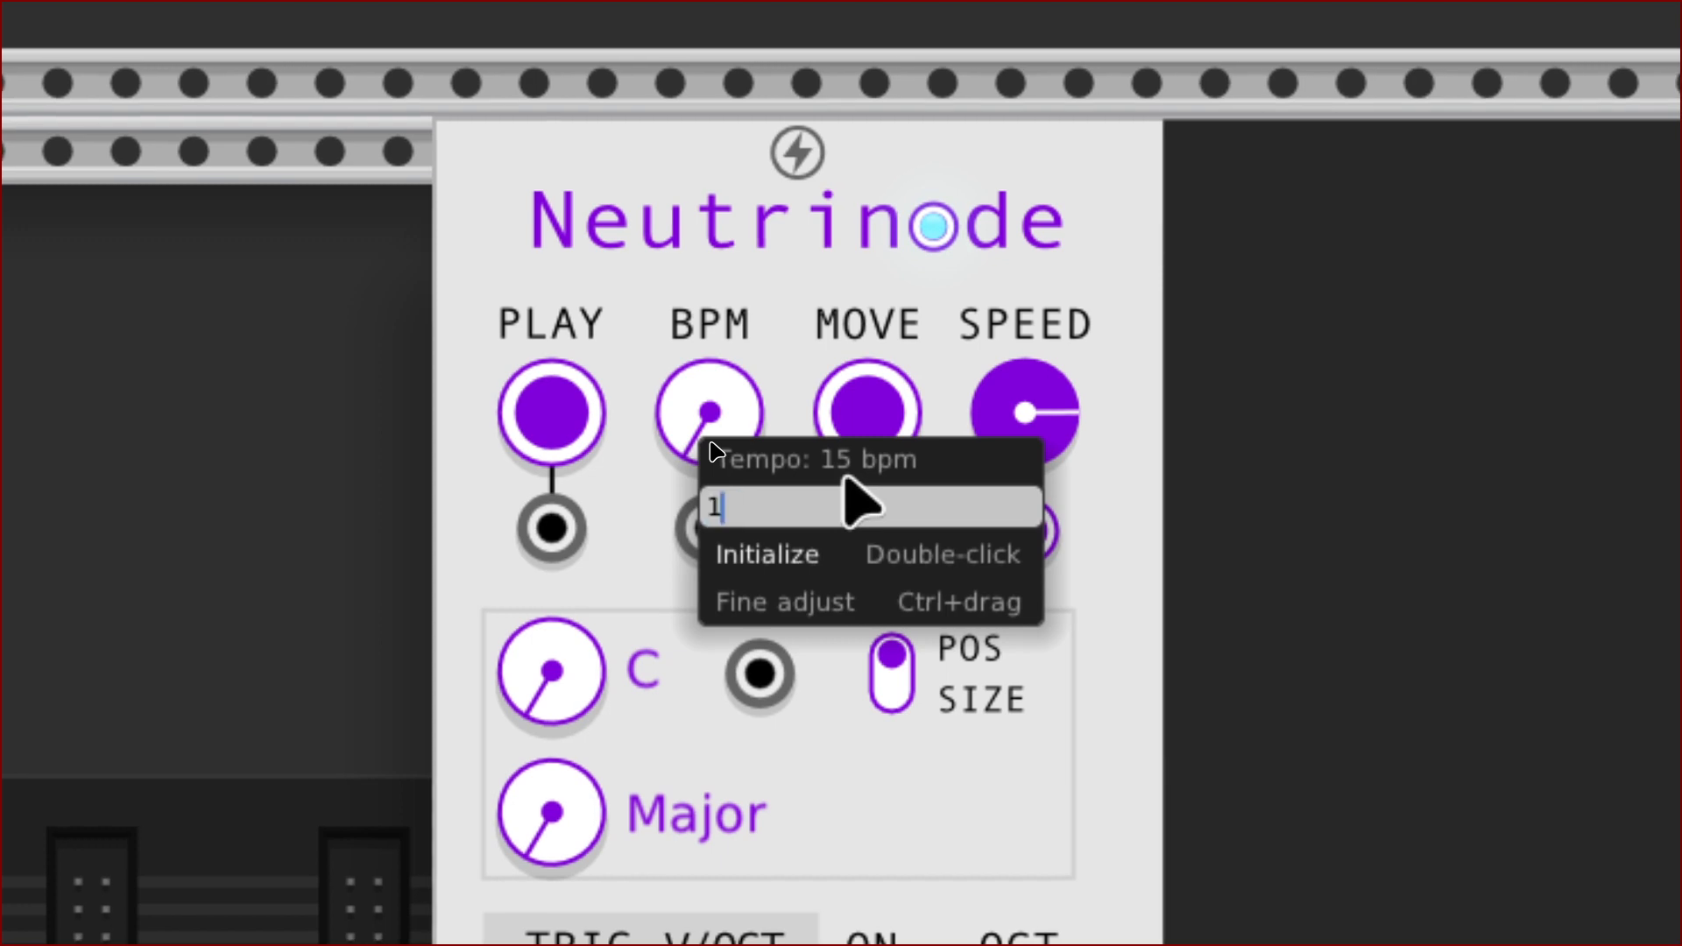
text(10)
key(Return)
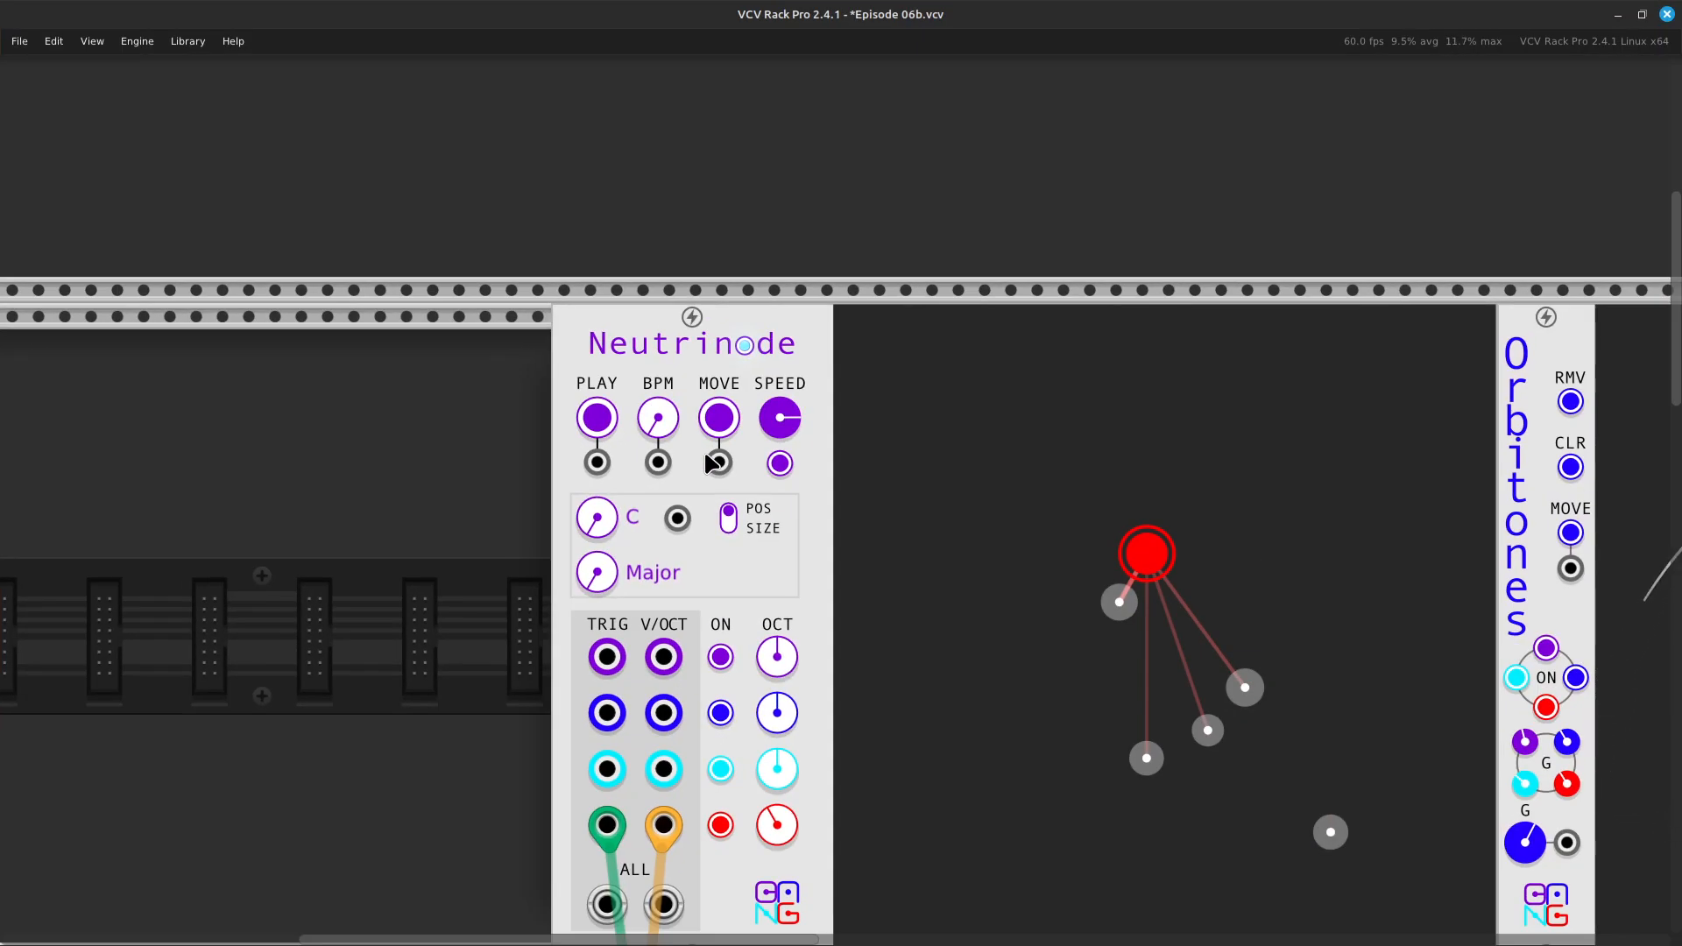
key(Down)
key(Right)
key(Up)
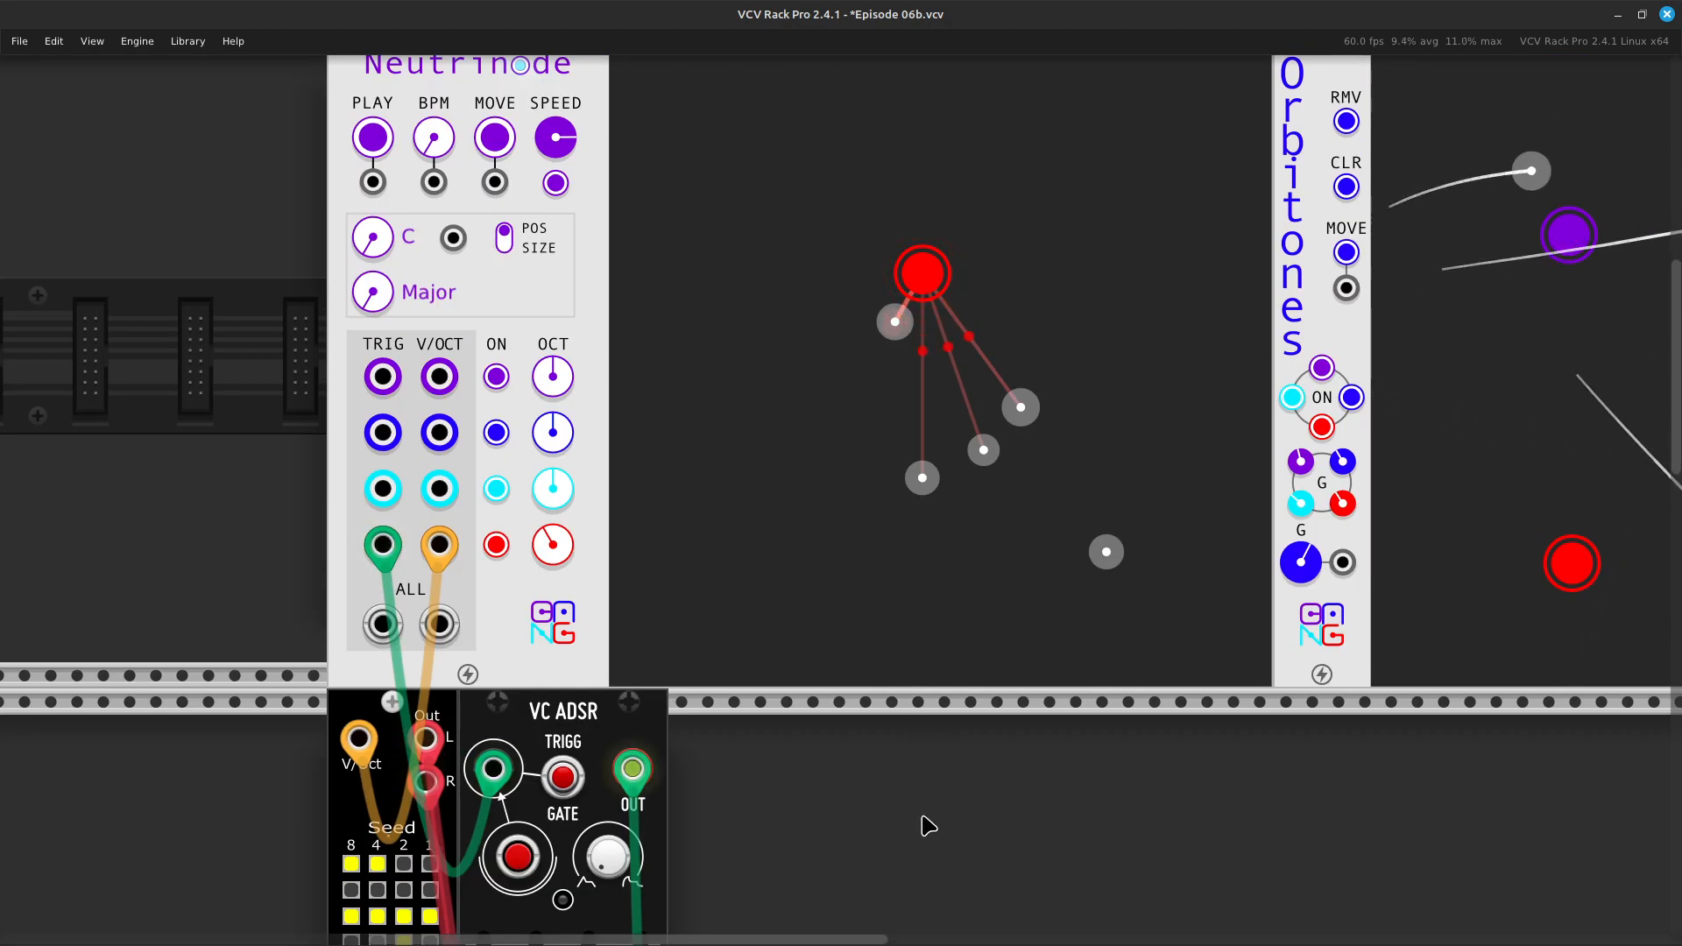
Examine the VC ADSR, the mixer's channel 2 connections and the Orbitones outputs across the patch
scroll(949, 809, down, 10)
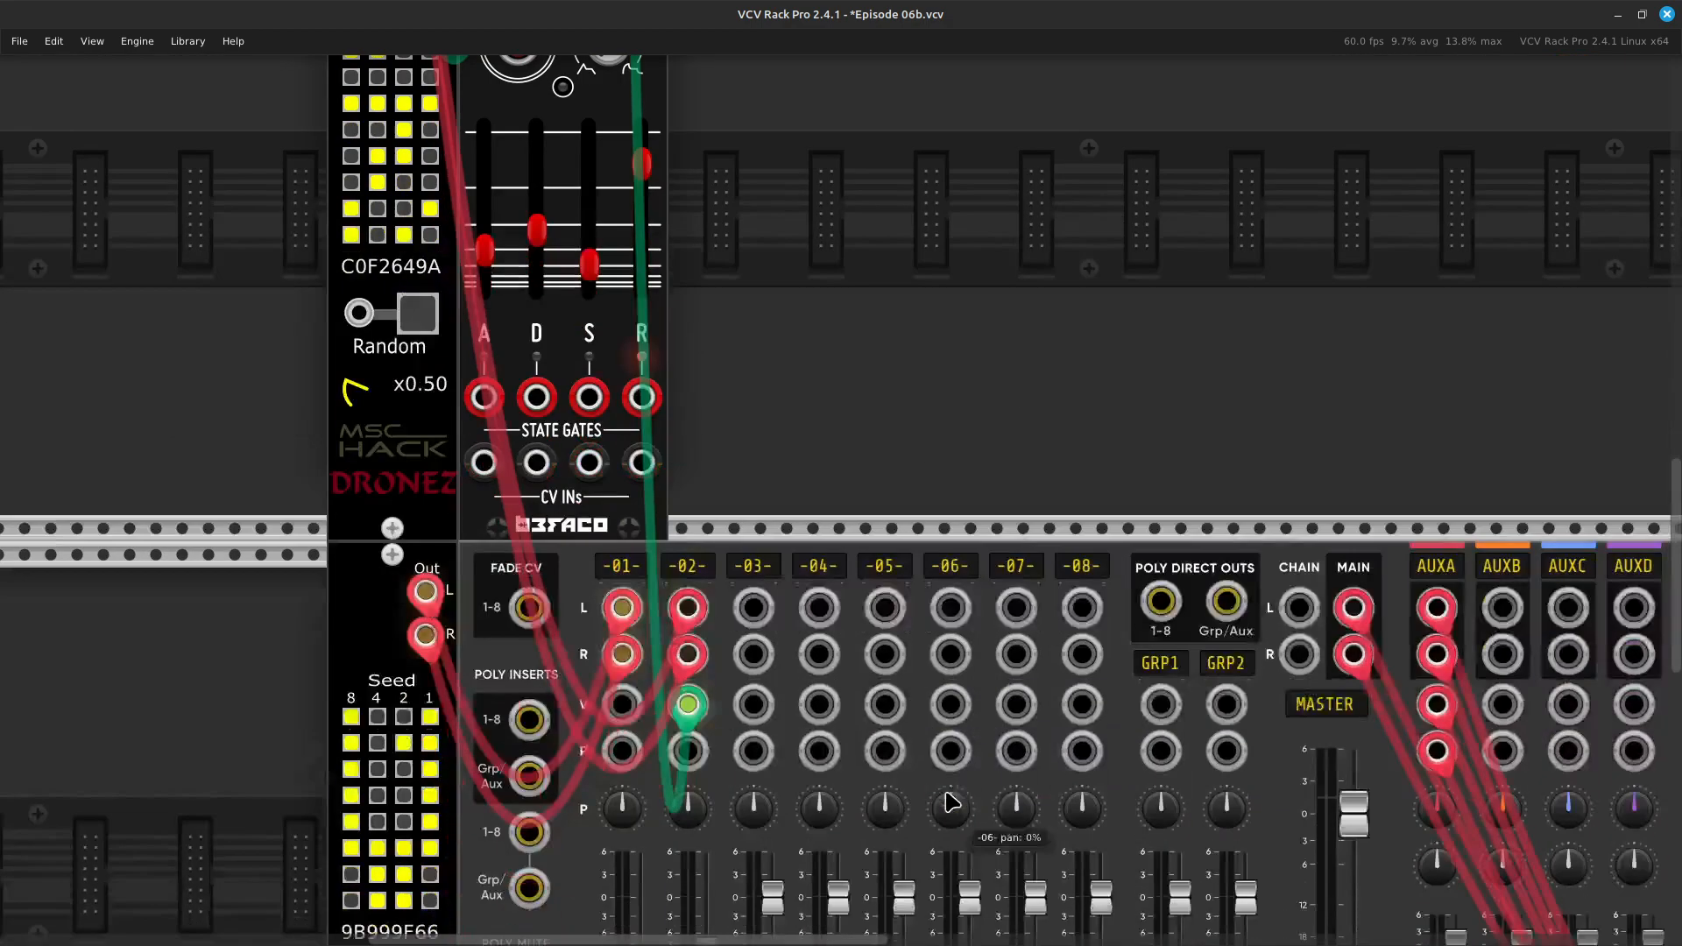
scroll(964, 786, up, 4)
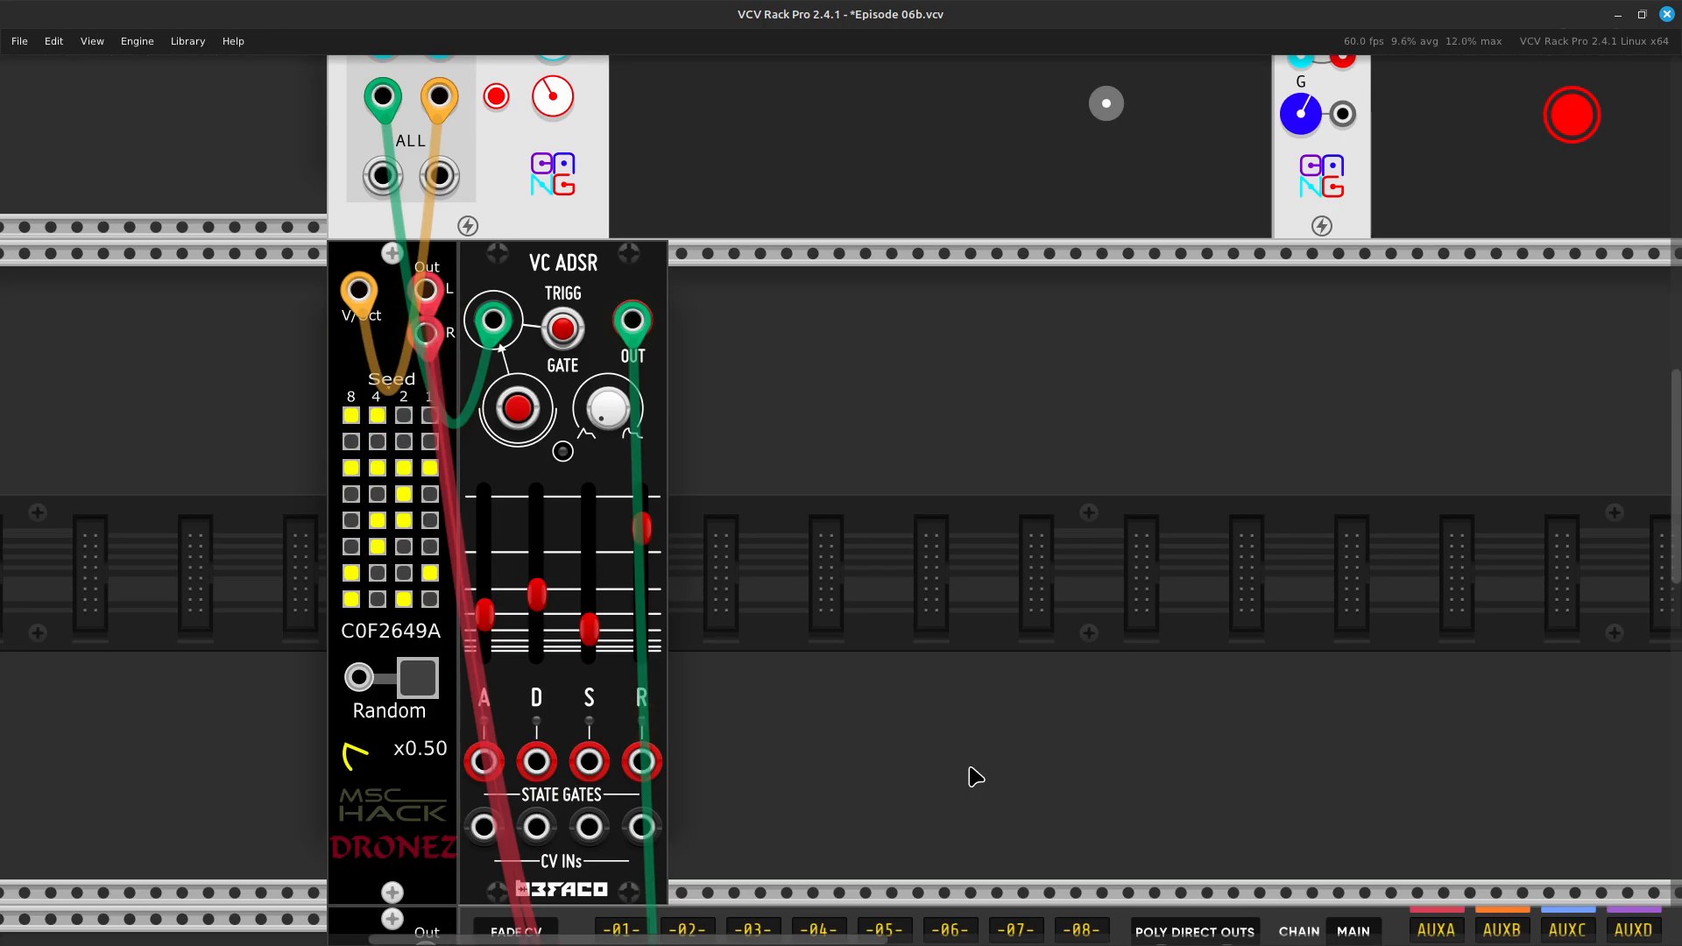
scroll(988, 767, up, 6)
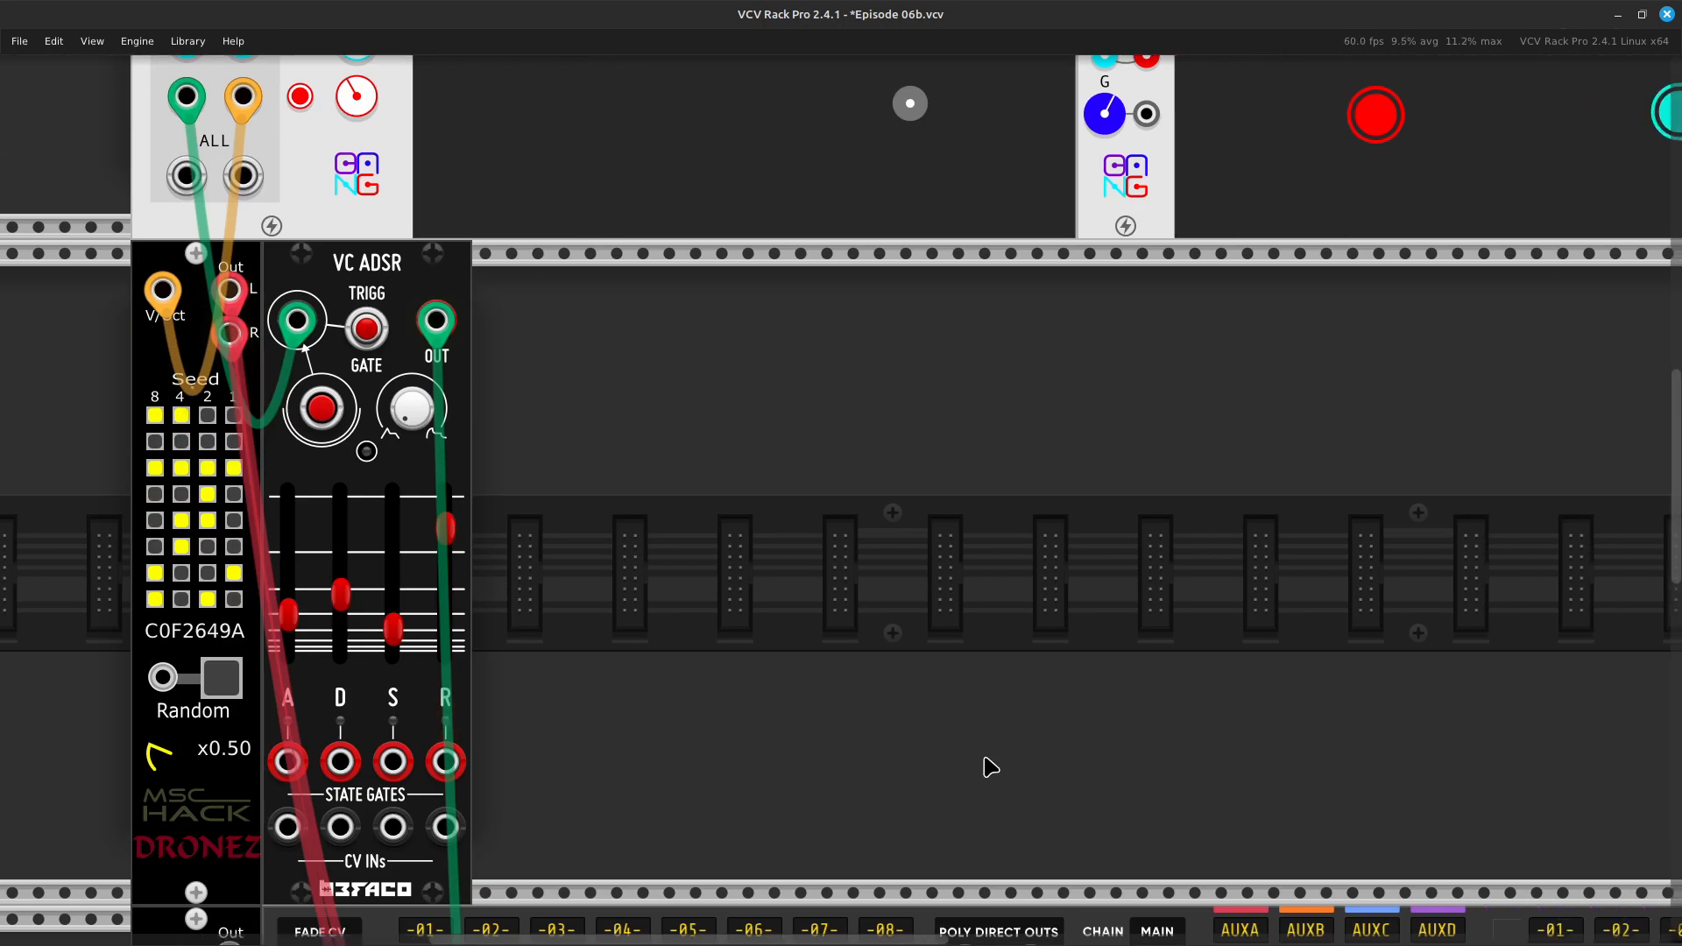
scroll(986, 767, right, 8)
scroll(1139, 438, right, 4)
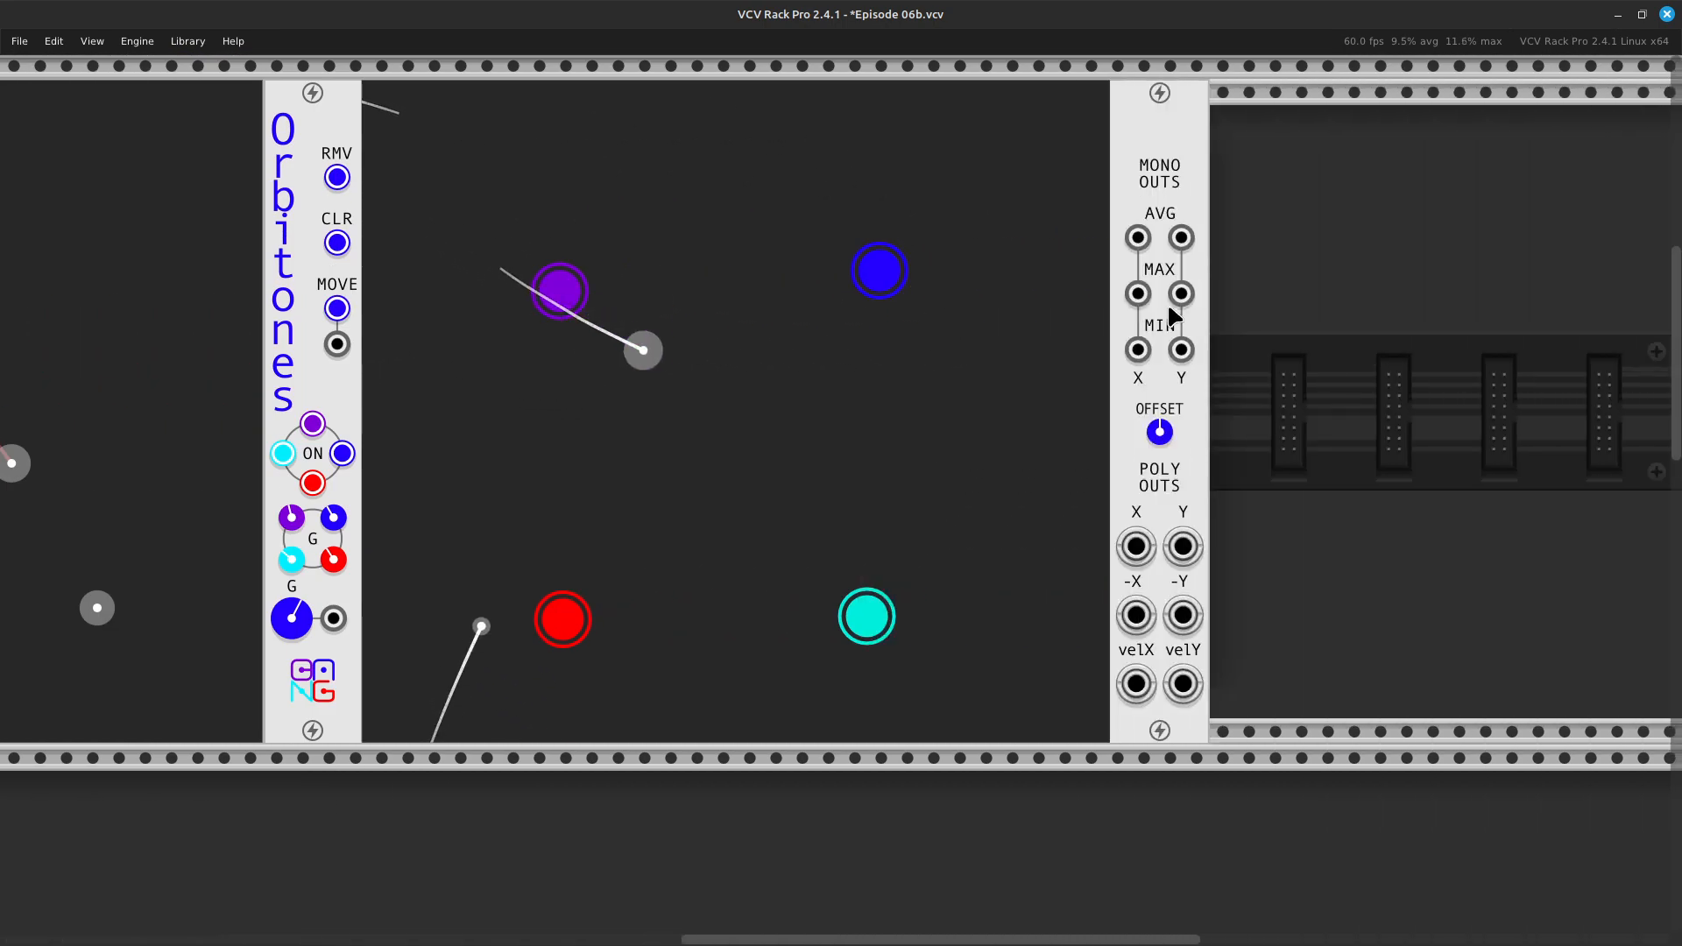
scroll(1111, 275, down, 2)
scroll(1007, 308, up, 5)
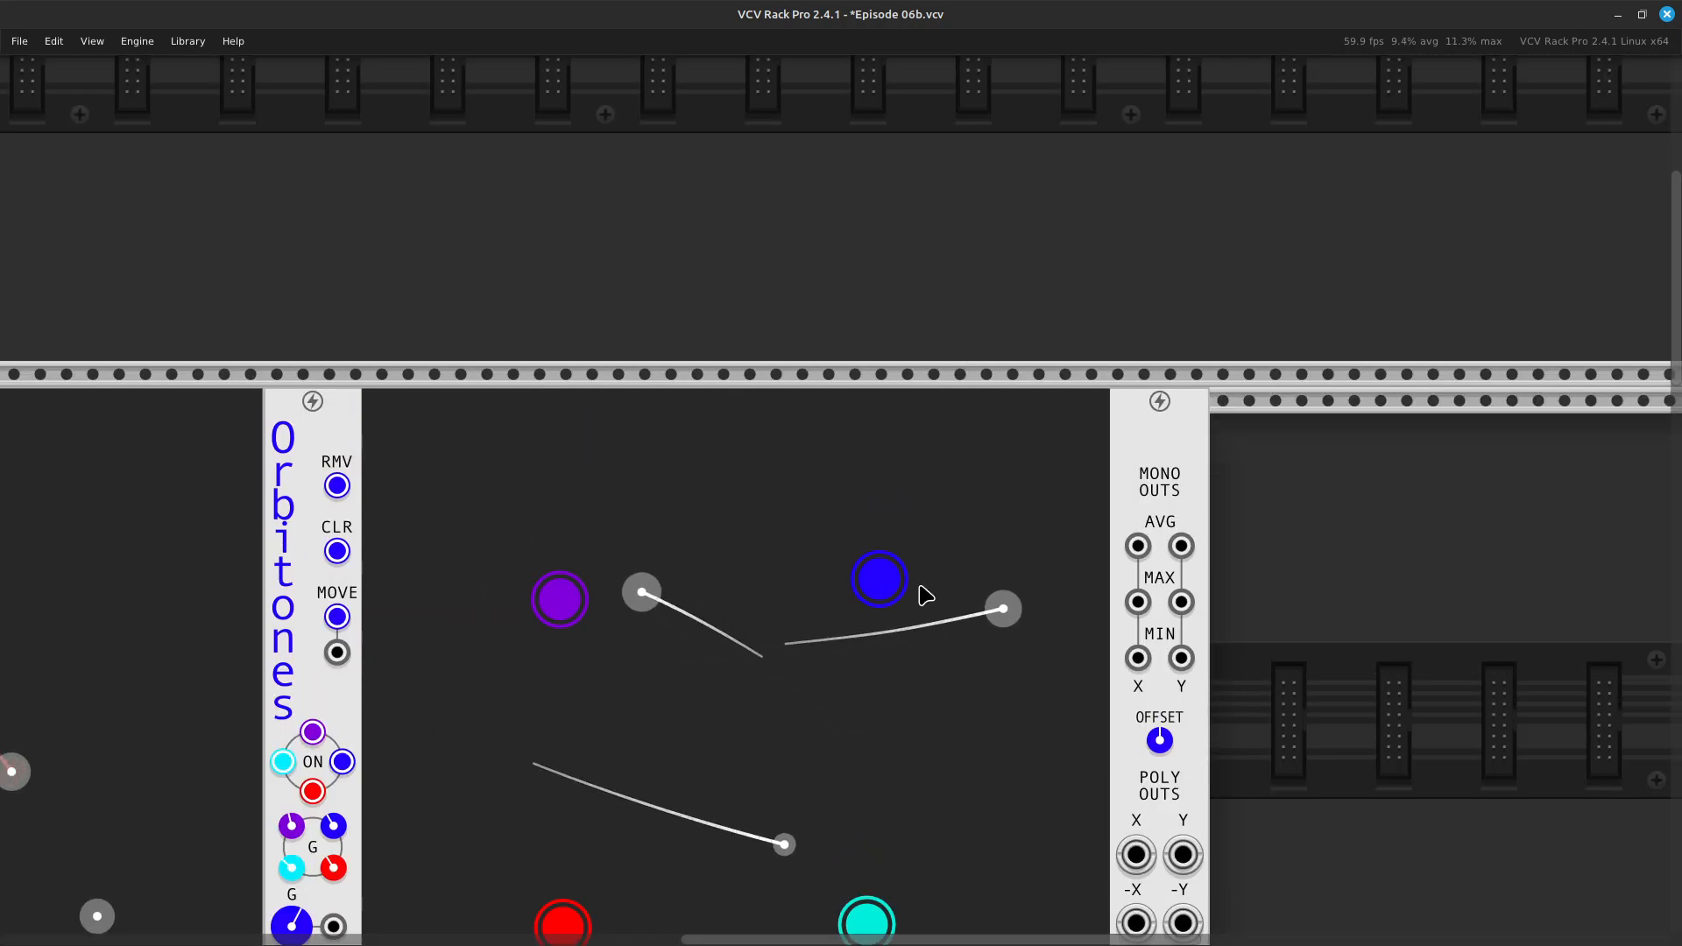
scroll(833, 661, left, 10)
scroll(830, 680, down, 1)
scroll(831, 680, down, 7)
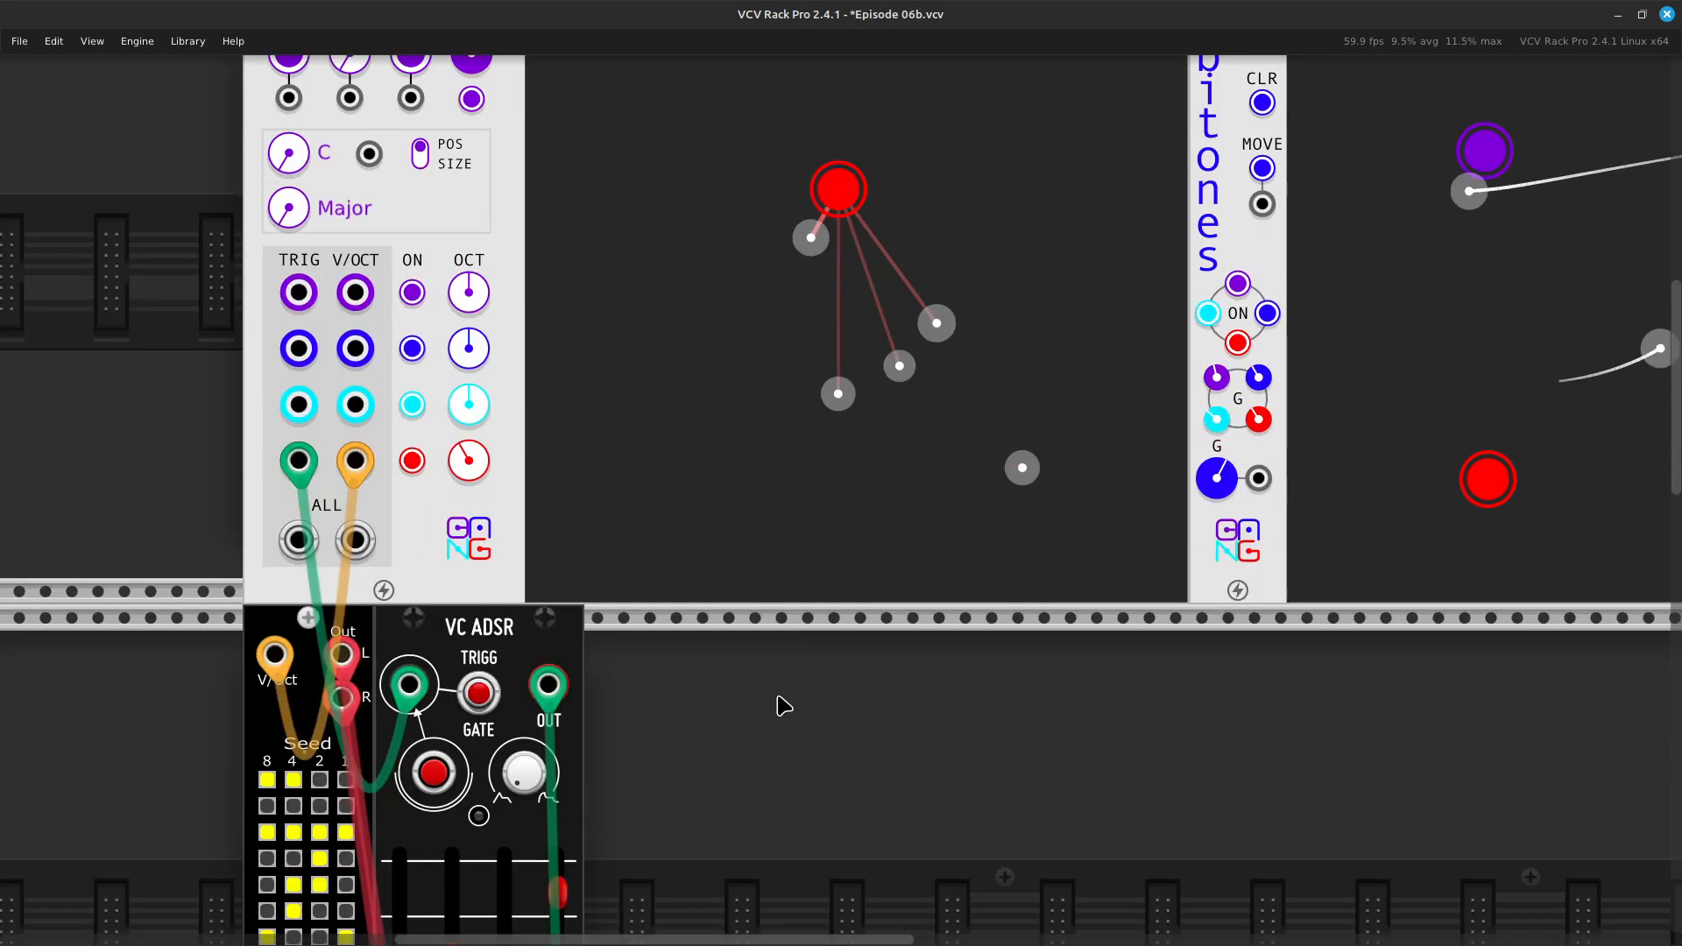
Add a VCF module beside the upper Dronez, placing it between Dronez and VC ADSR with no gaps
scroll(778, 703, left, 4)
scroll(545, 729, down, 3)
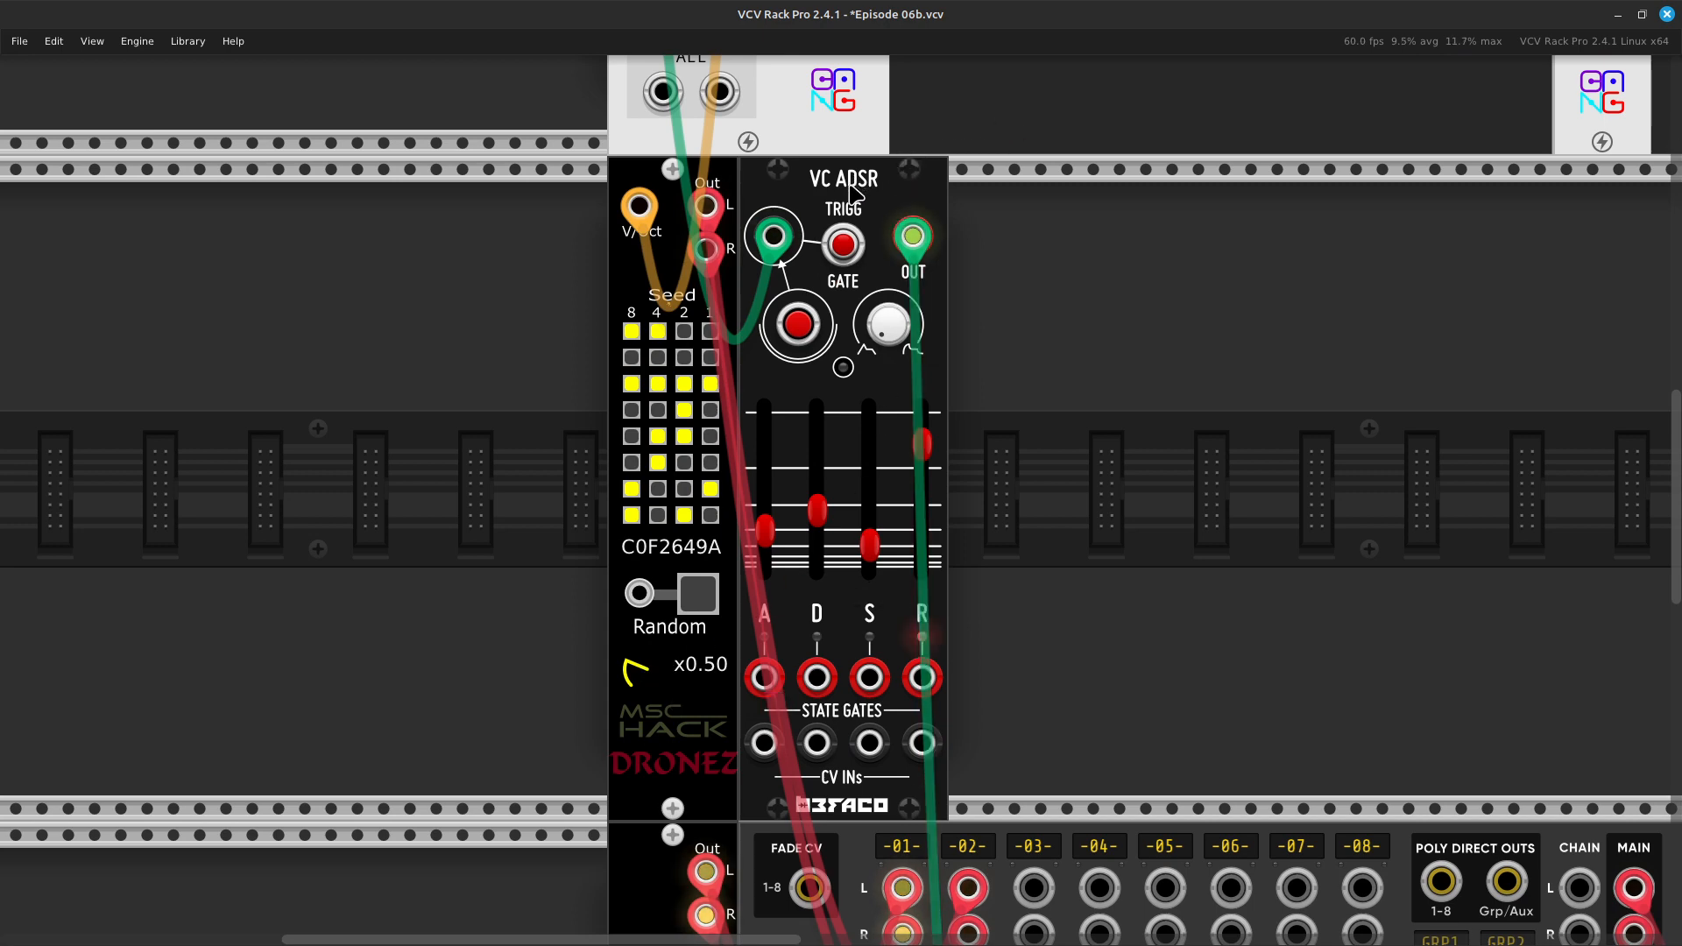
drag(852, 187, 1188, 203)
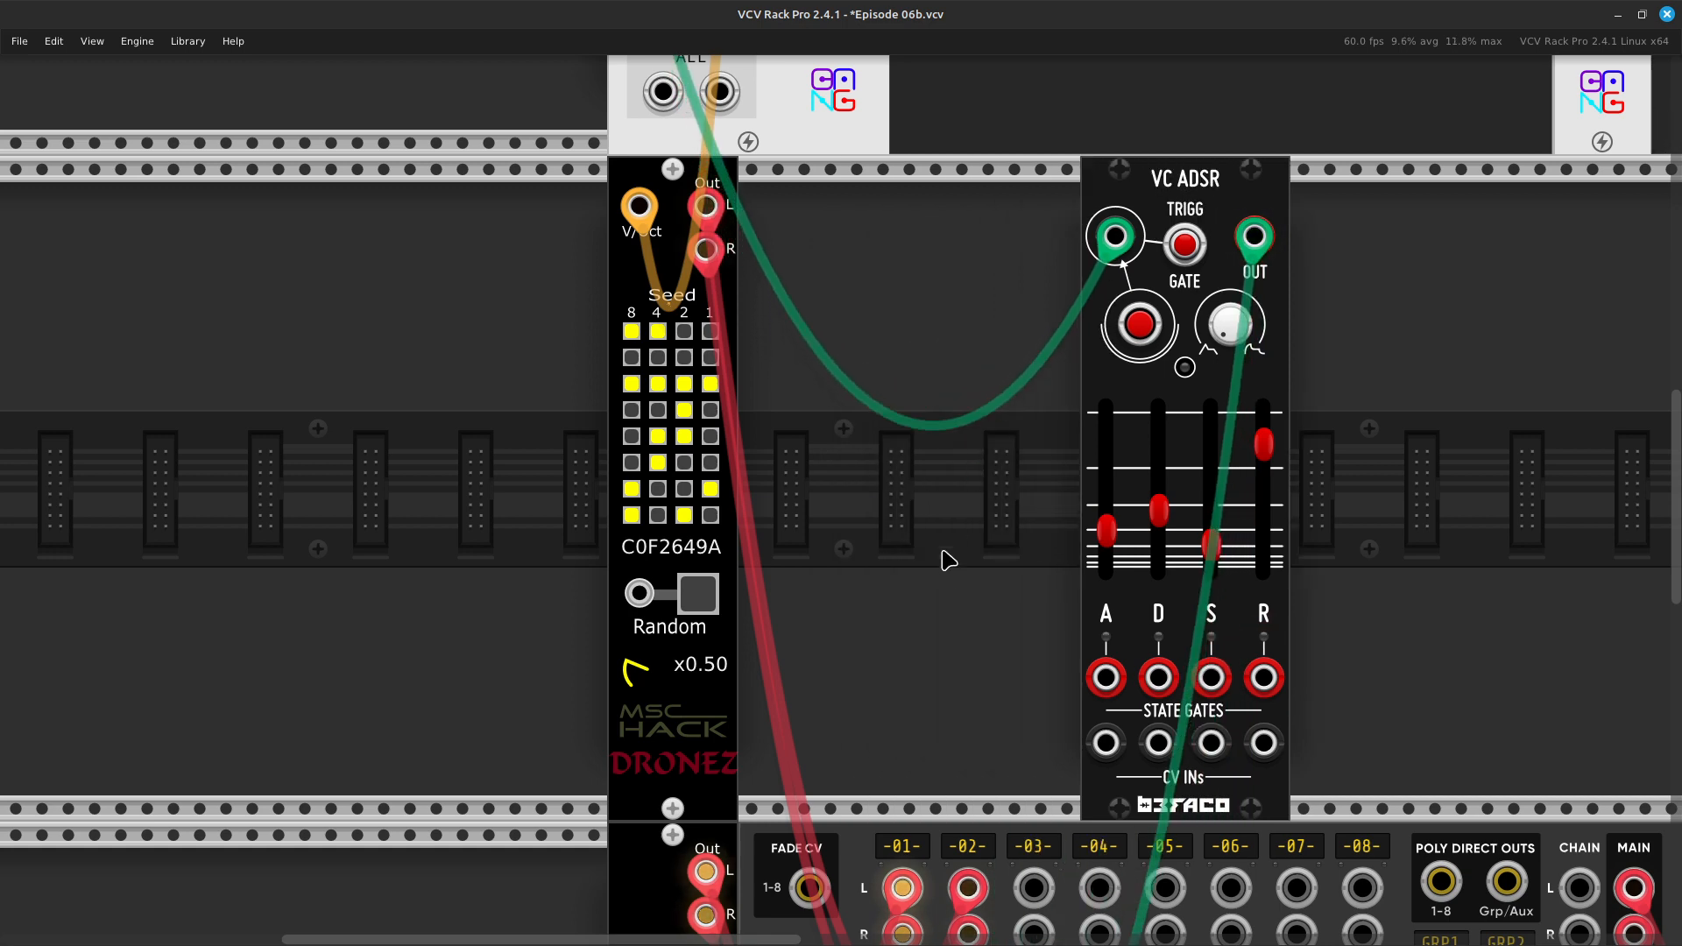
right_click(856, 578)
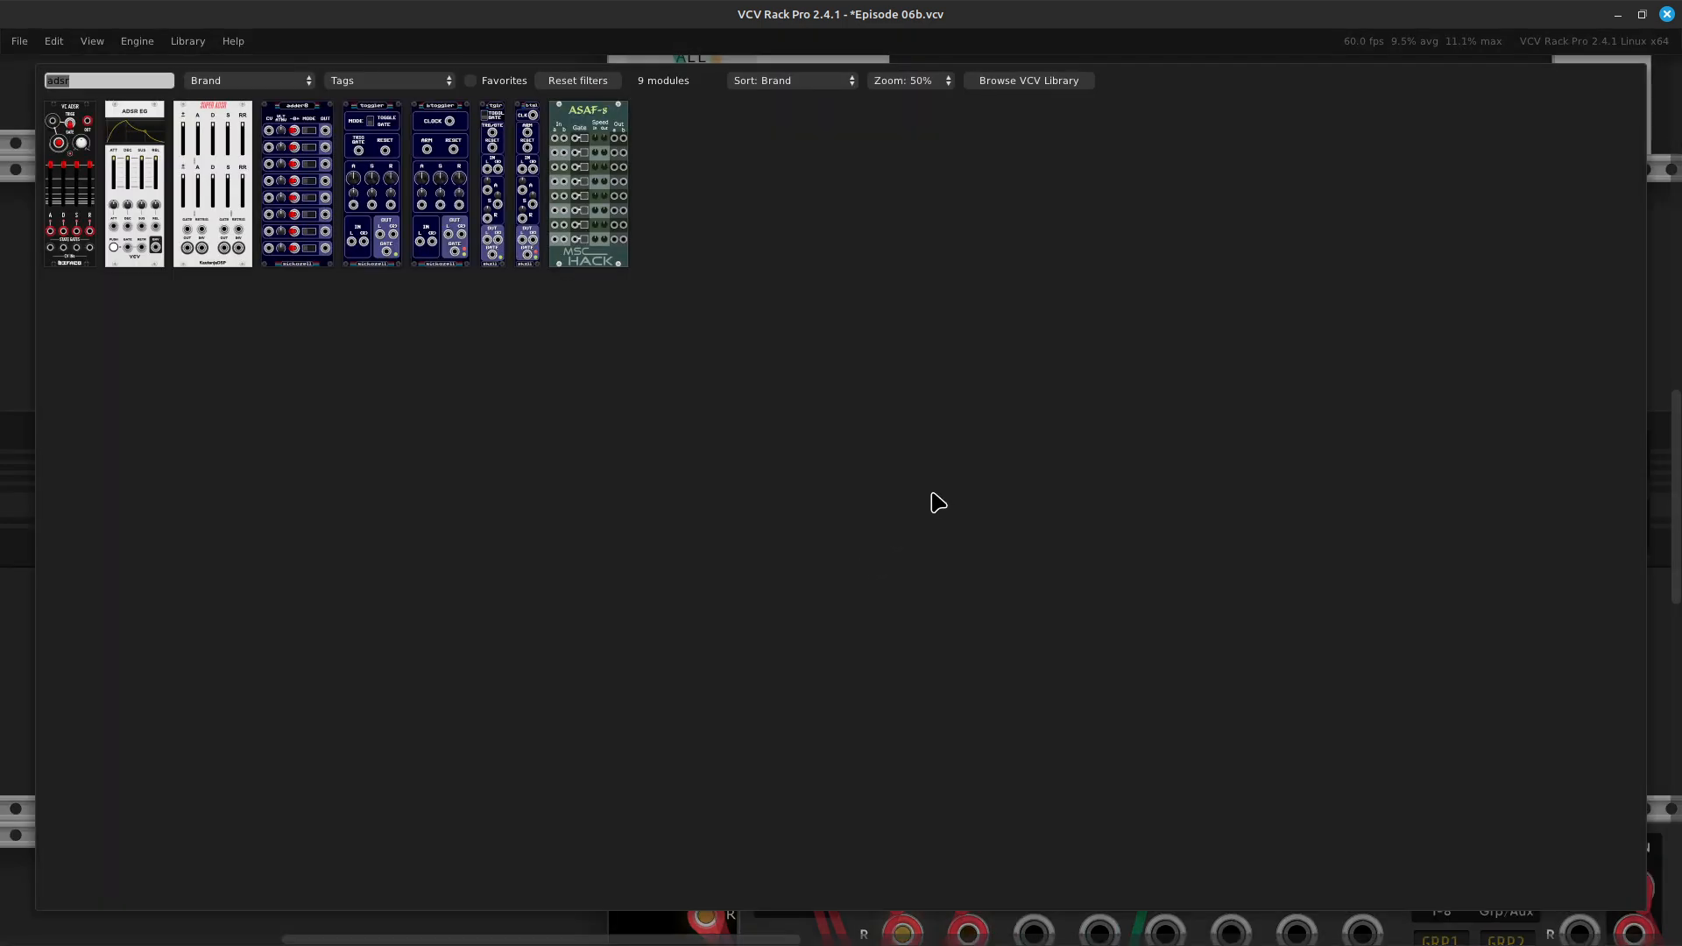
key(BackSpace)
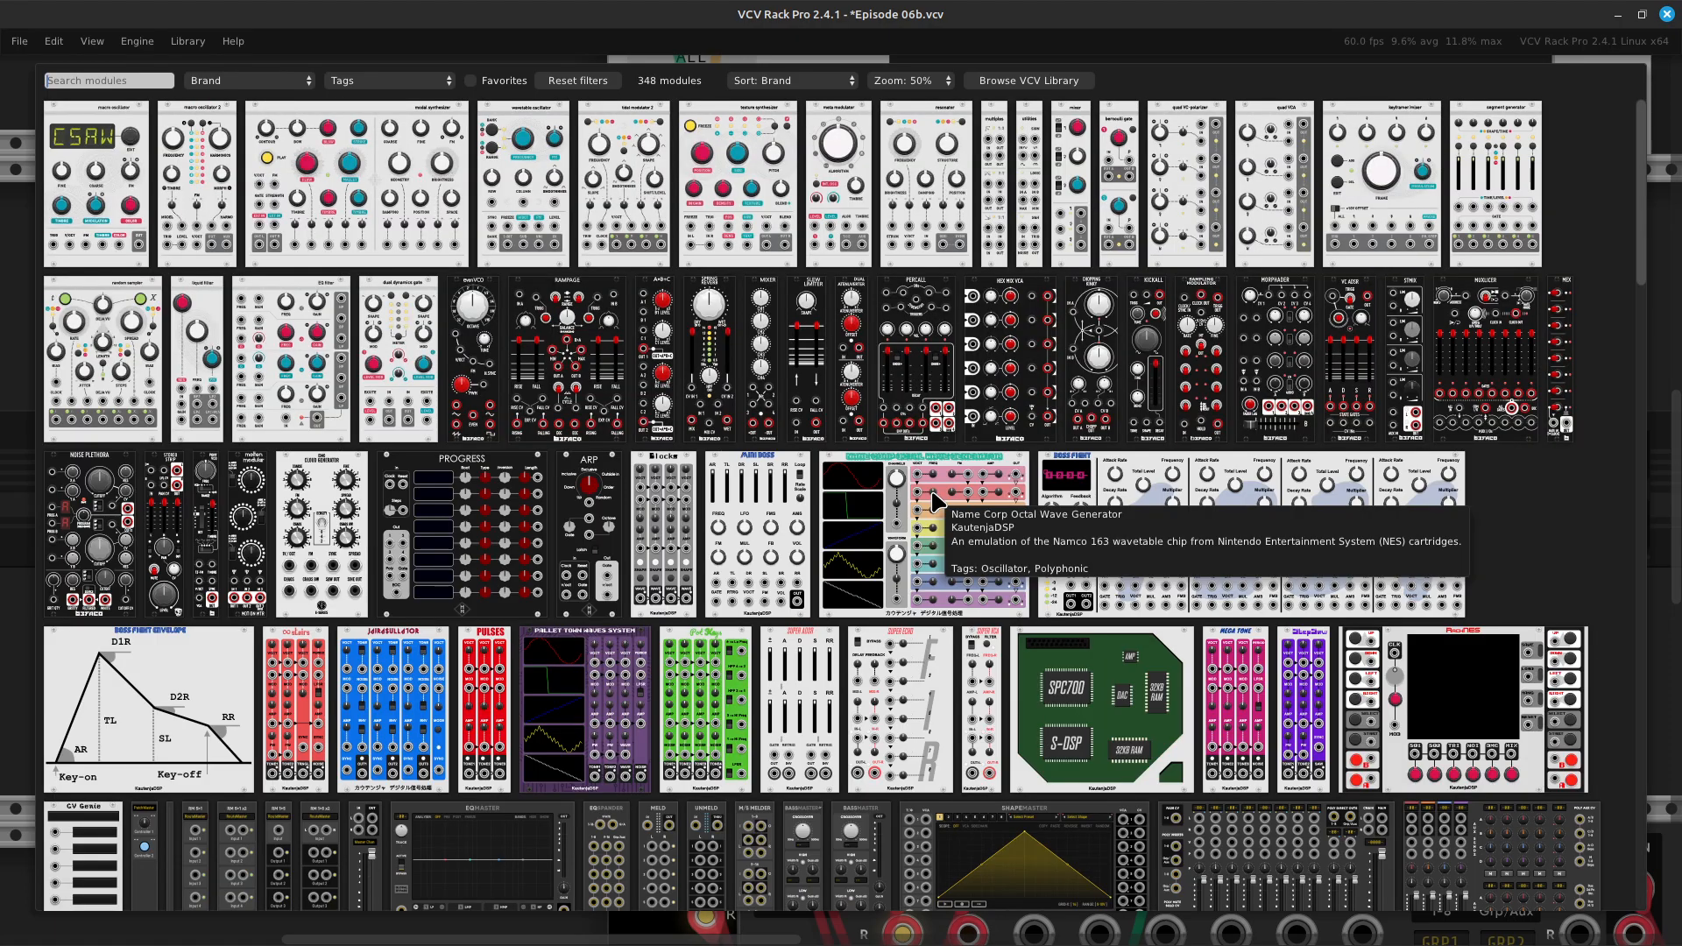
text(vcf)
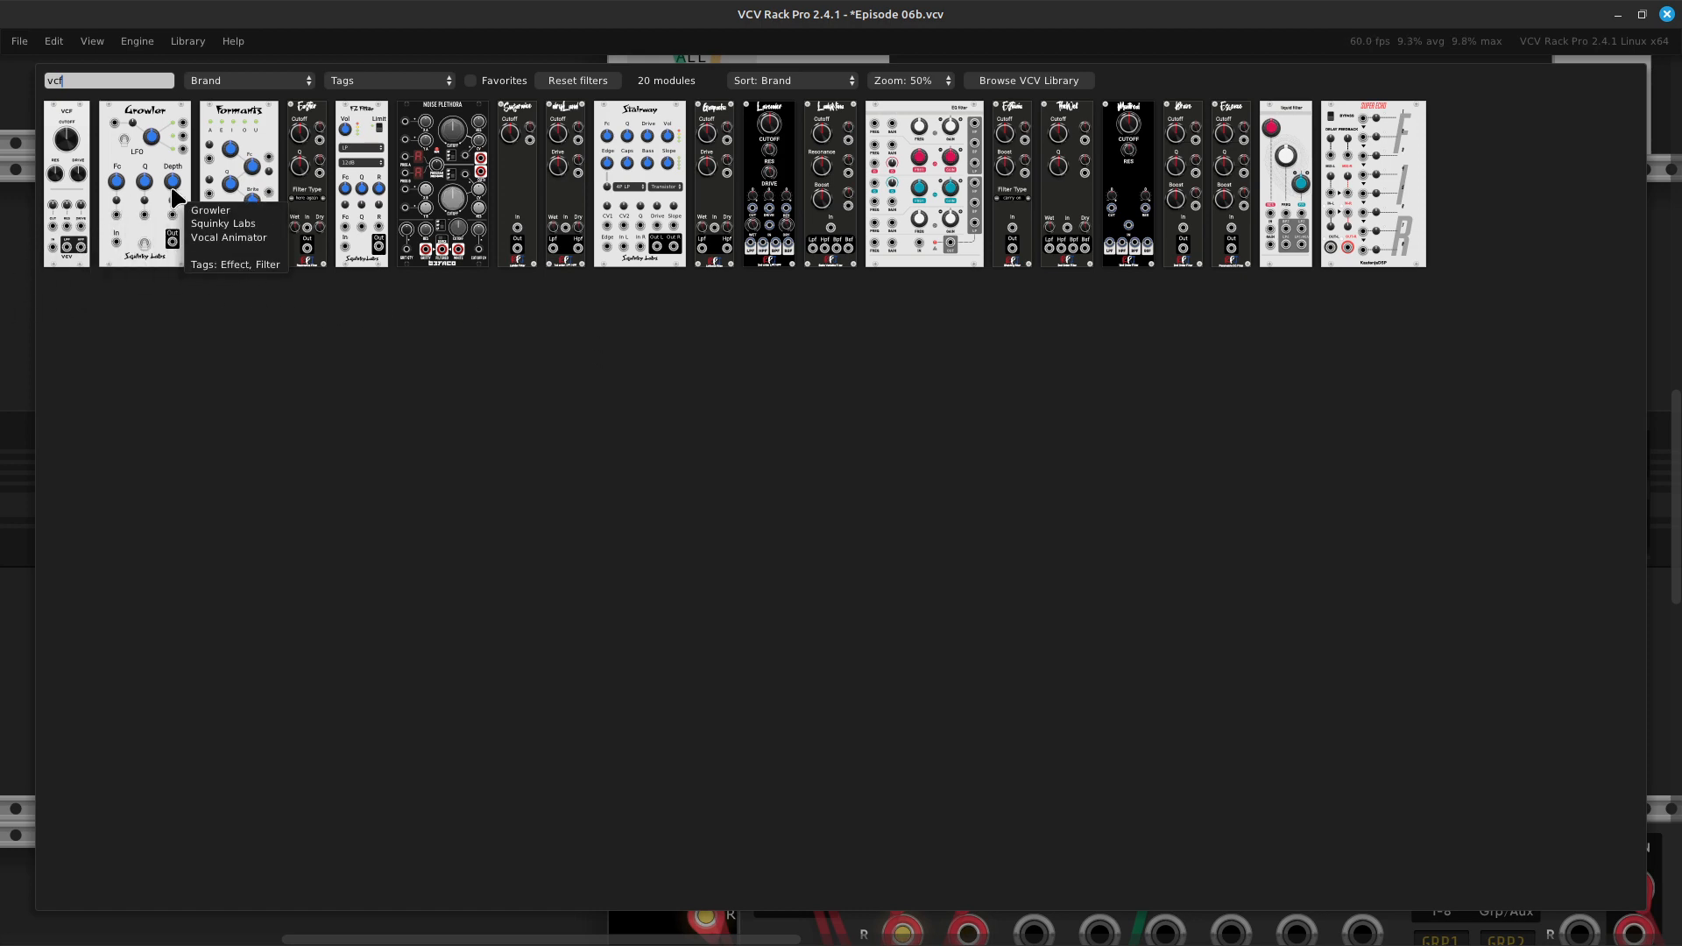
click(70, 226)
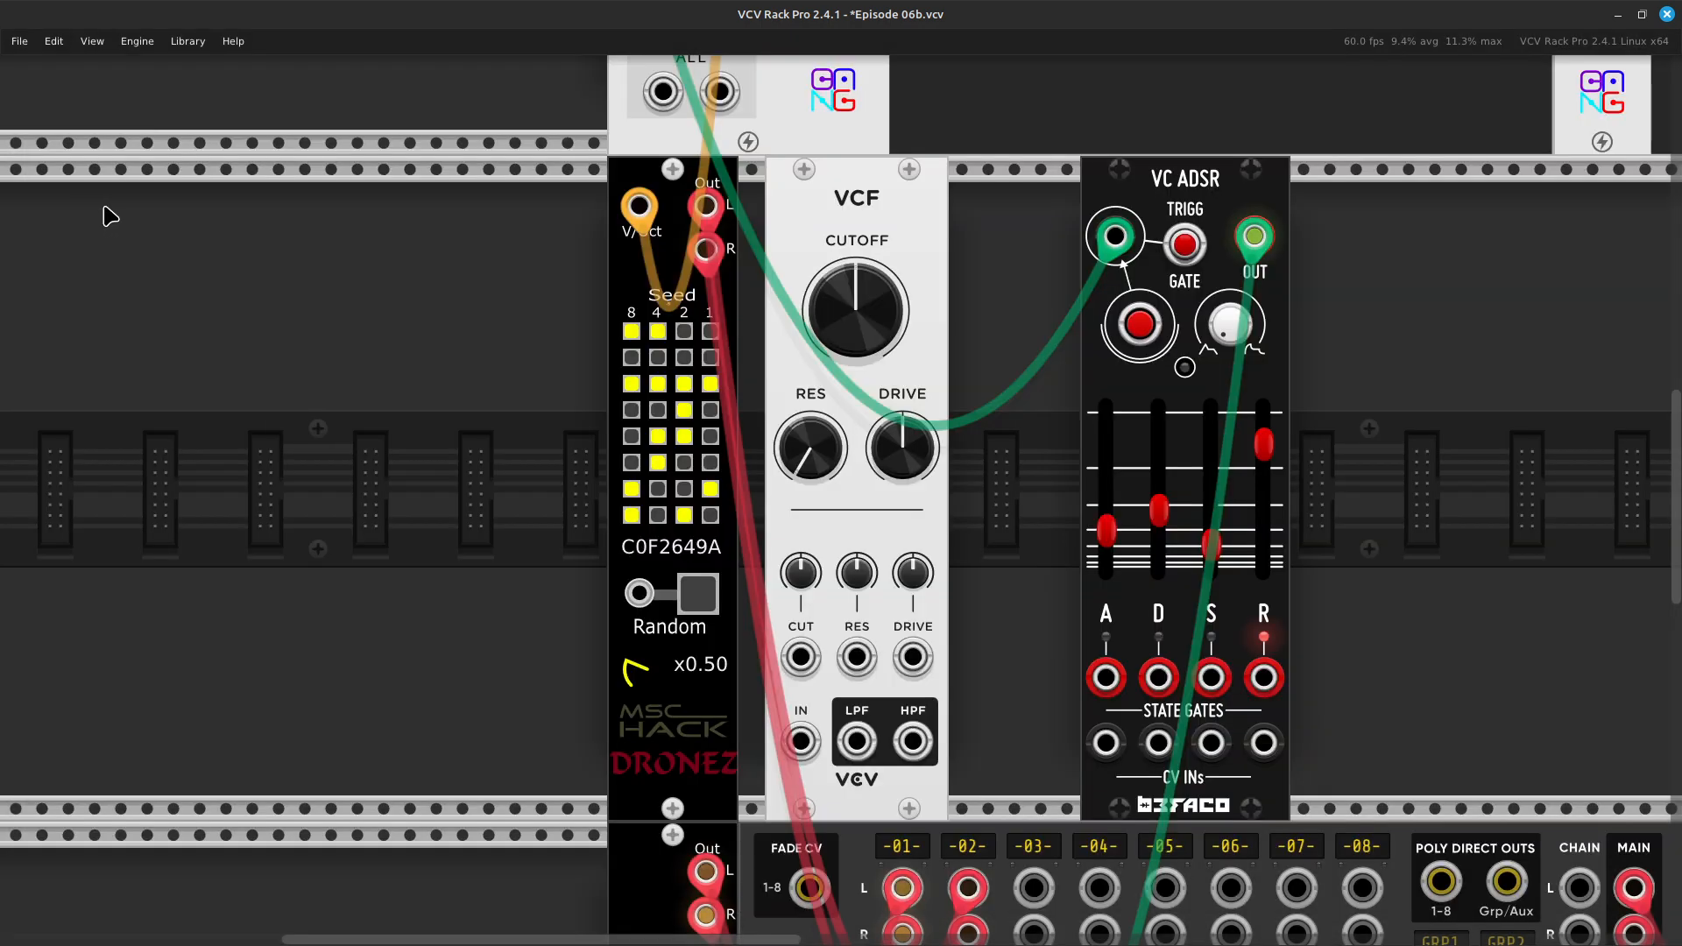
drag(907, 169, 881, 168)
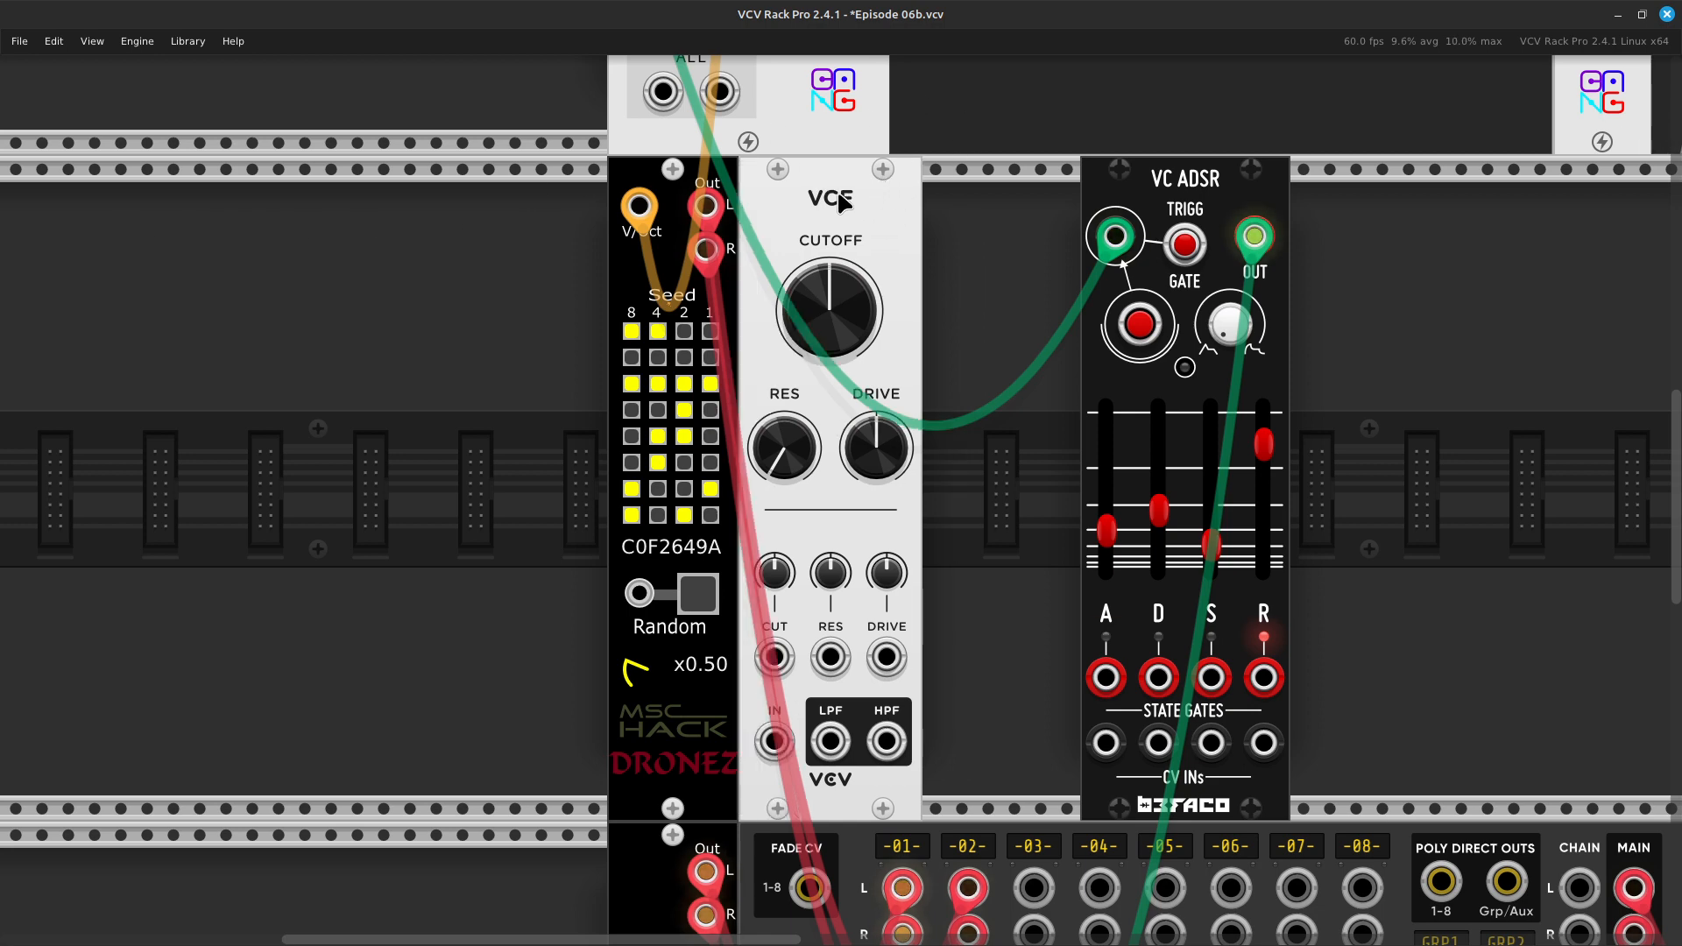
drag(1196, 166, 996, 210)
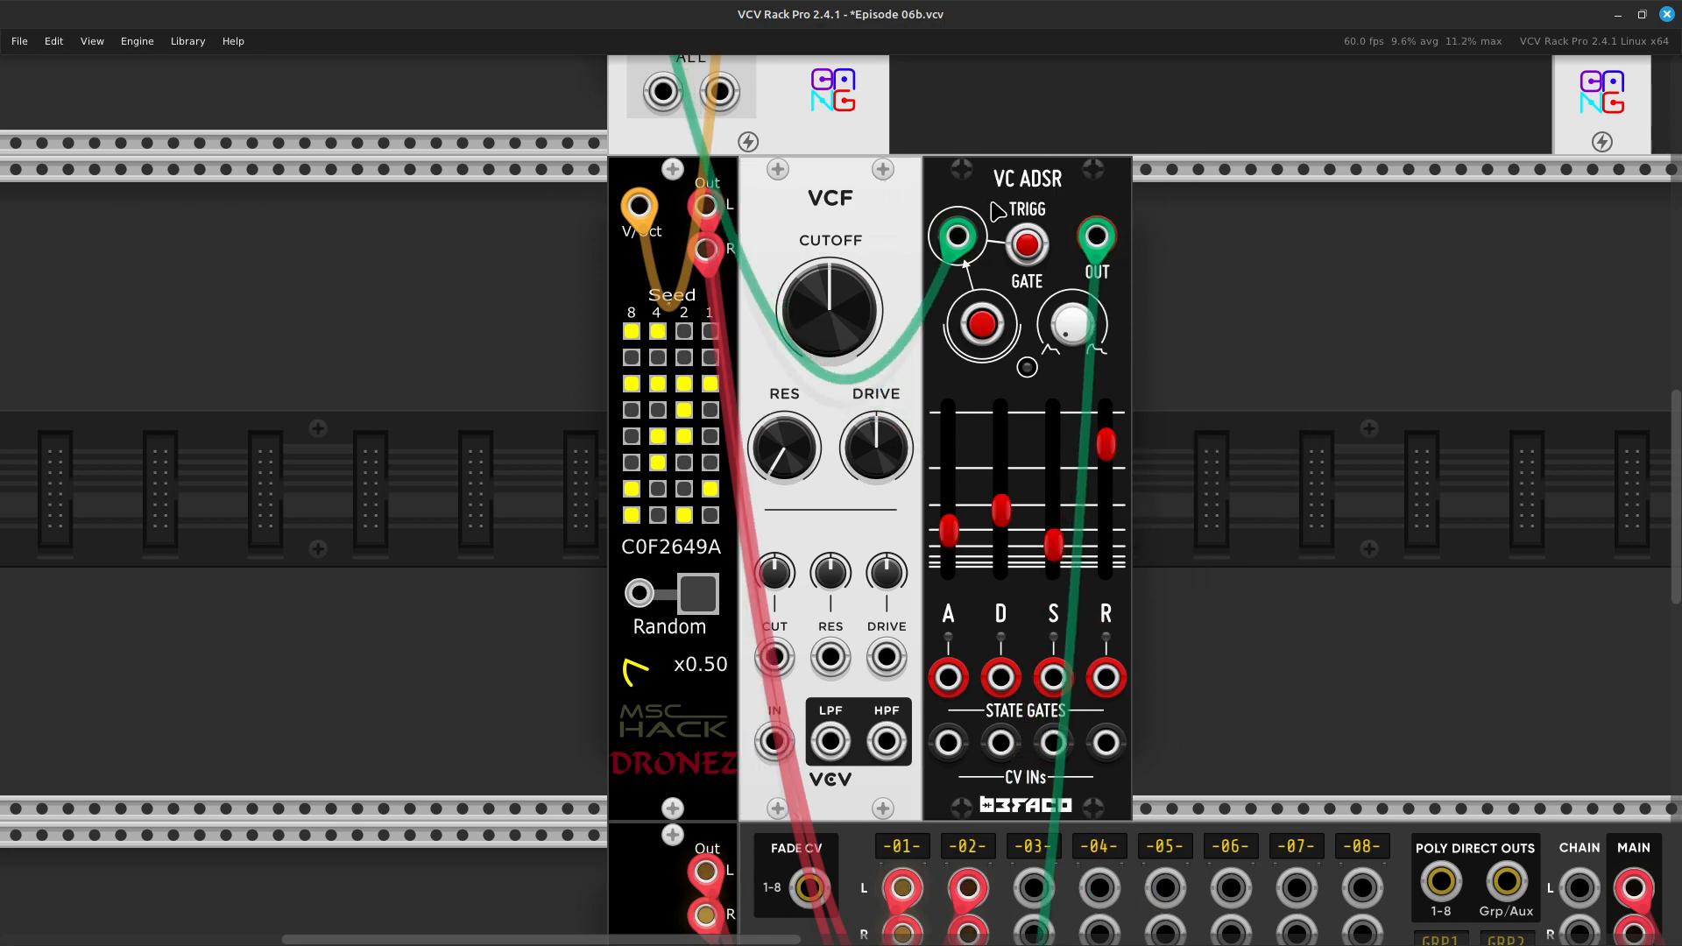
Examine the signal path from the Dronez, VCF and VC ADSR through MixMaster and AuxSpander to the Reverb and Audio modules
key(Down)
key(Right)
key(Up)
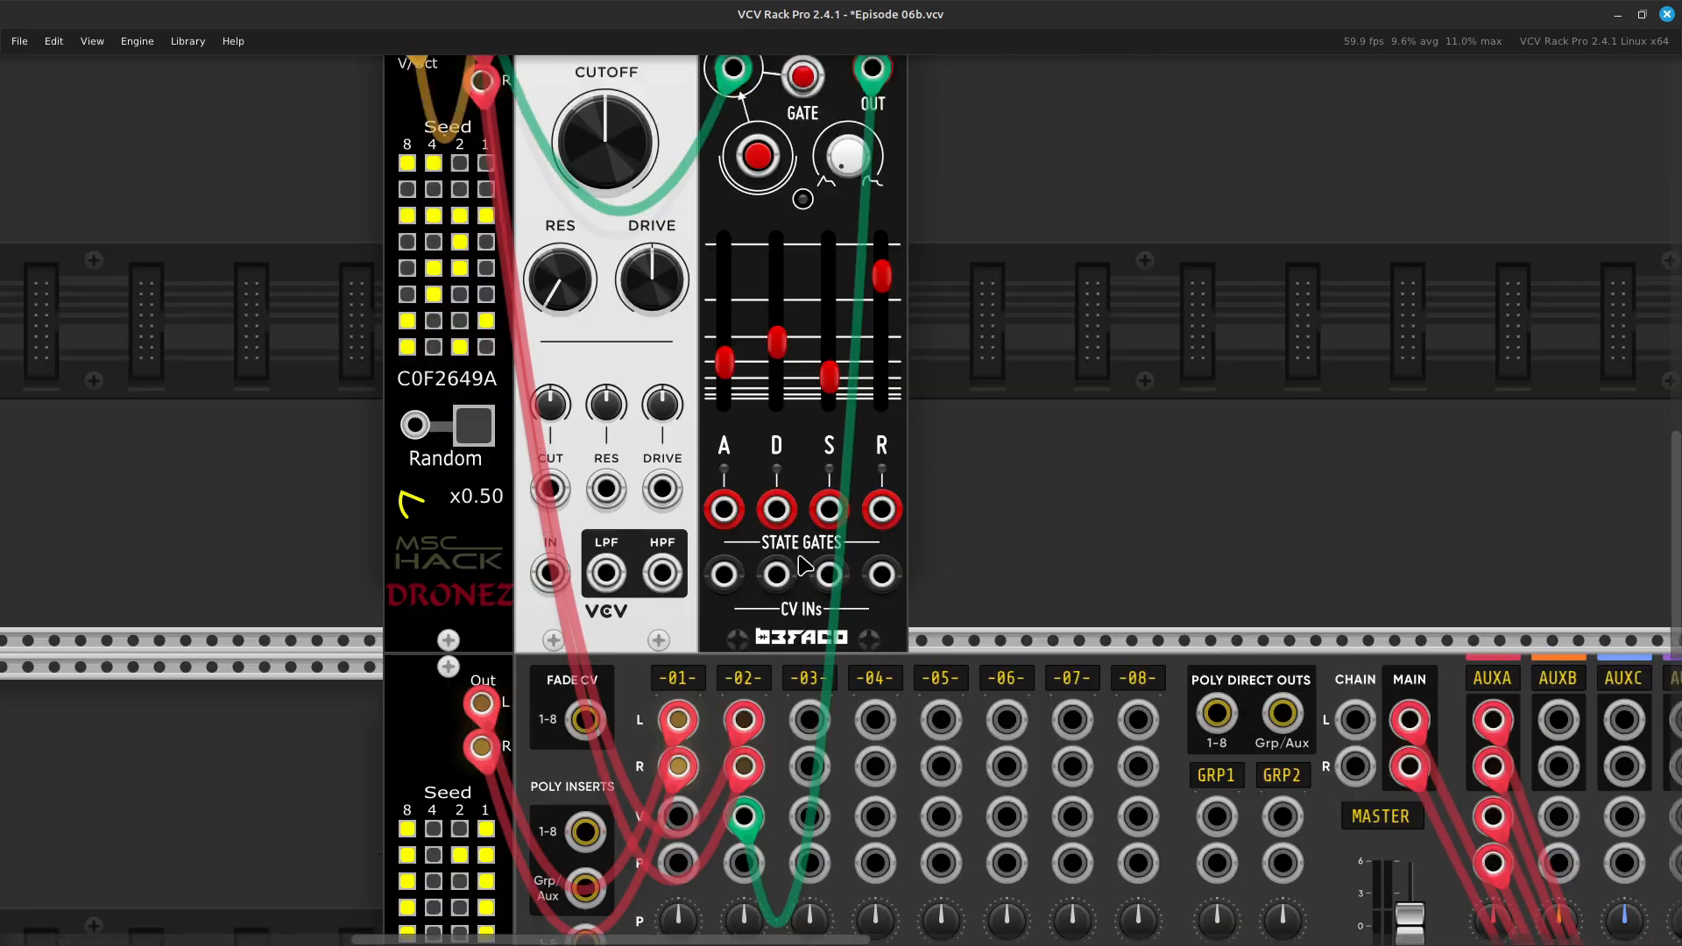
key(Down)
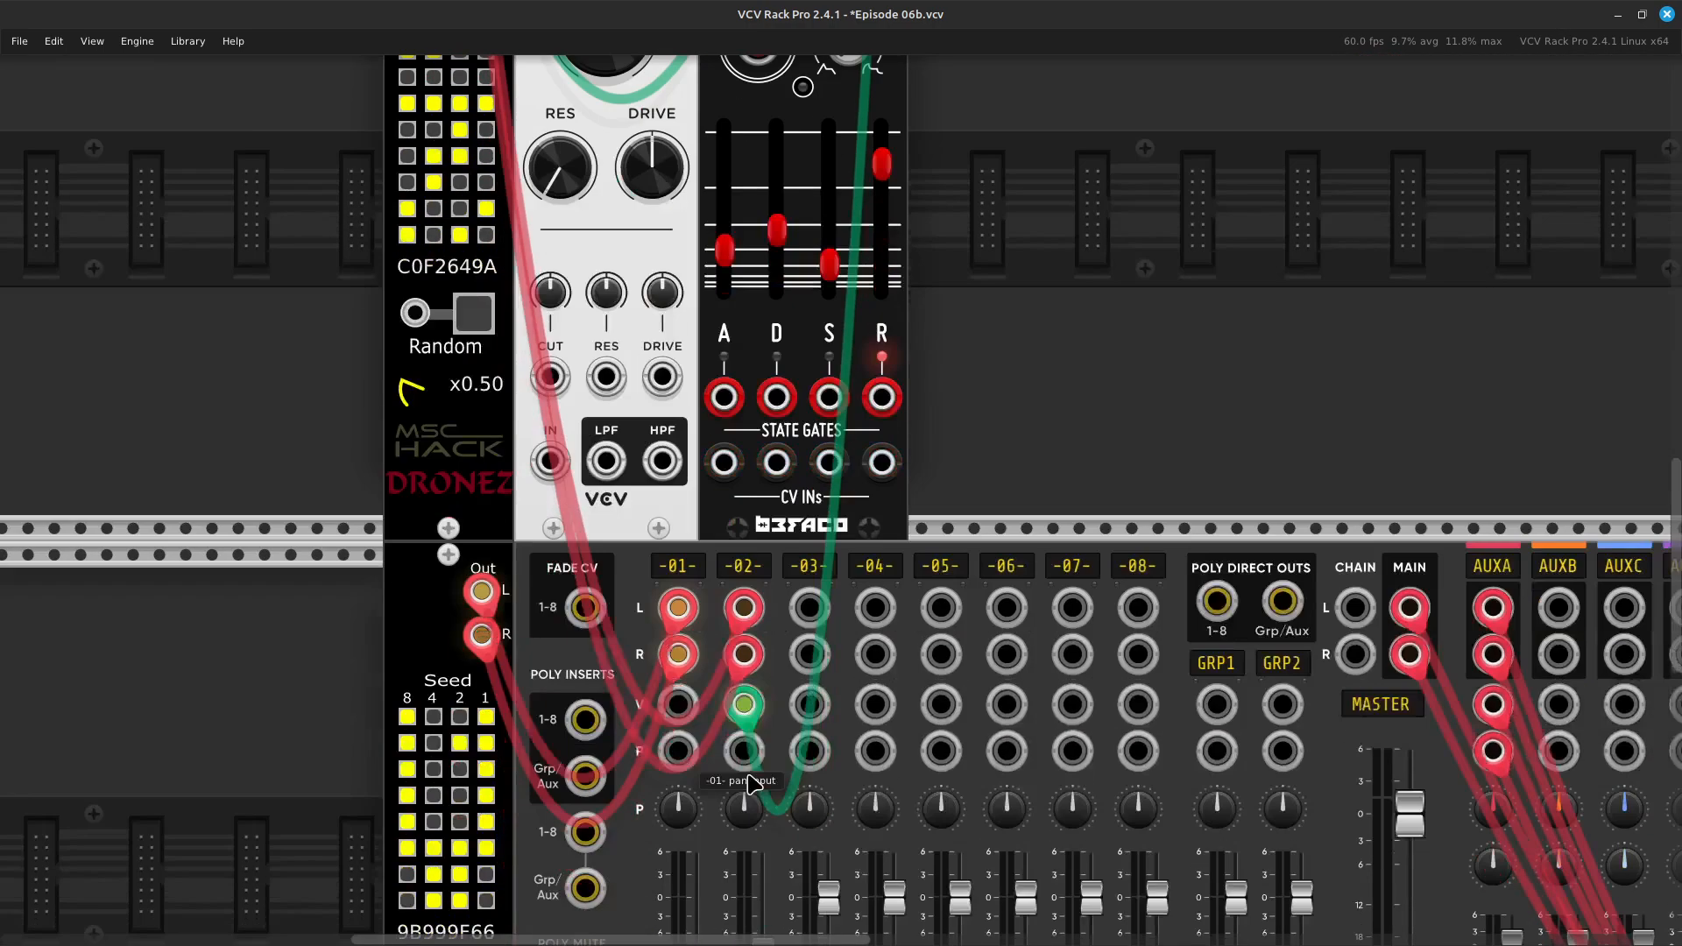
key(Right)
key(Down)
key(Right)
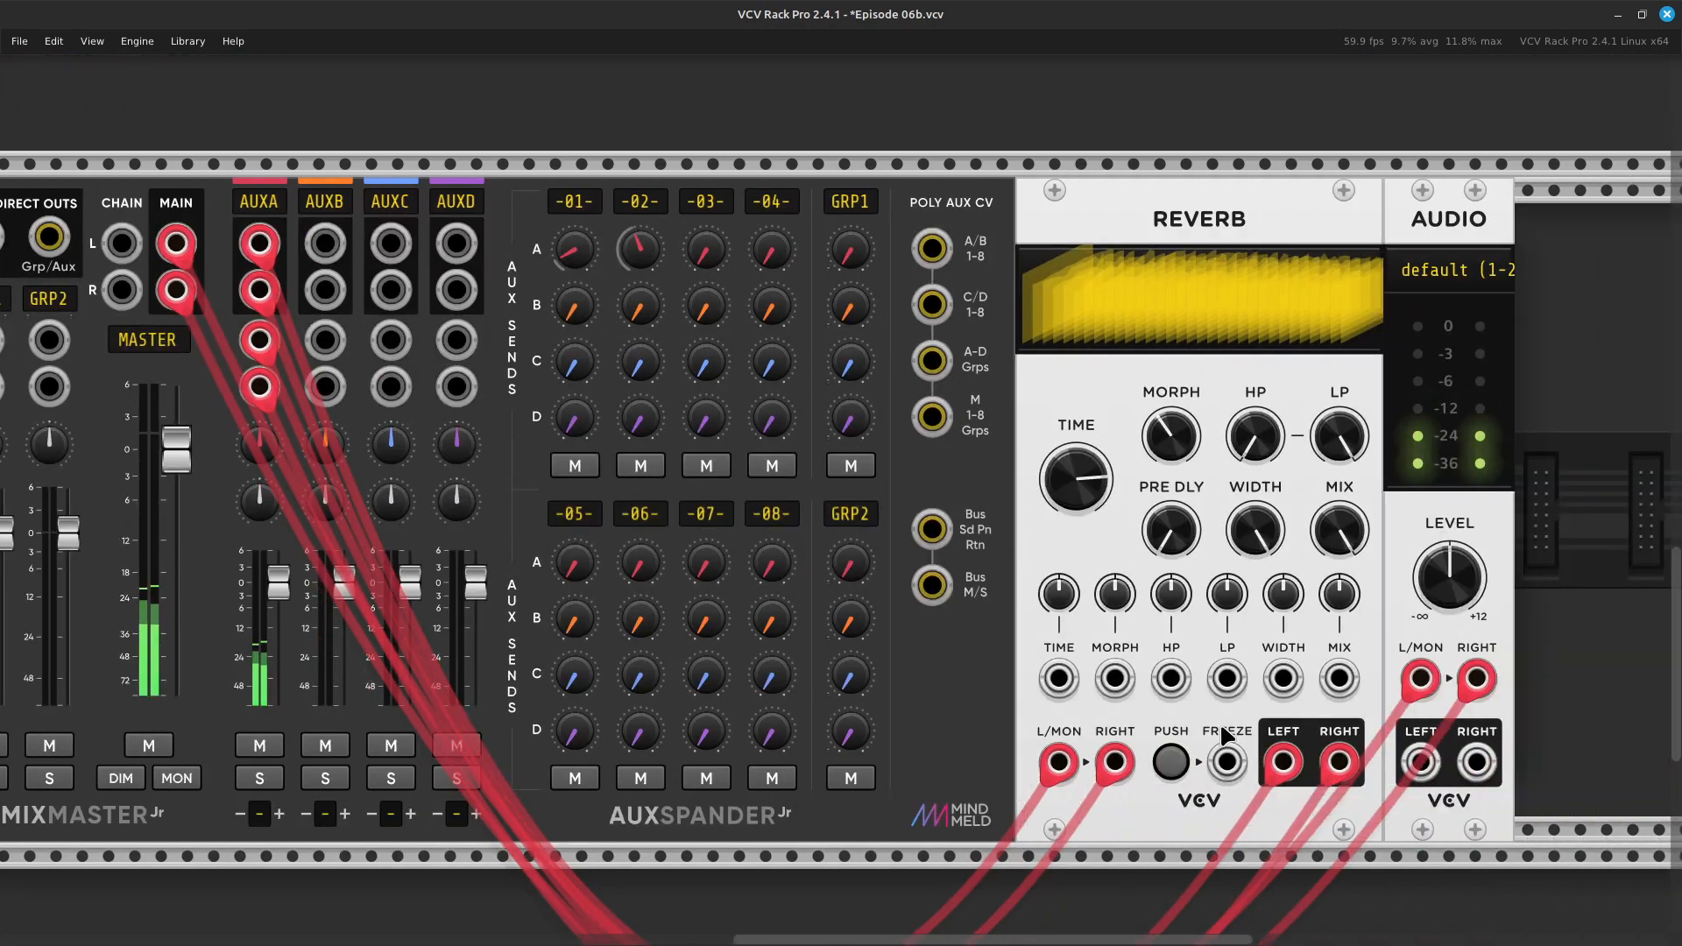
key(Right)
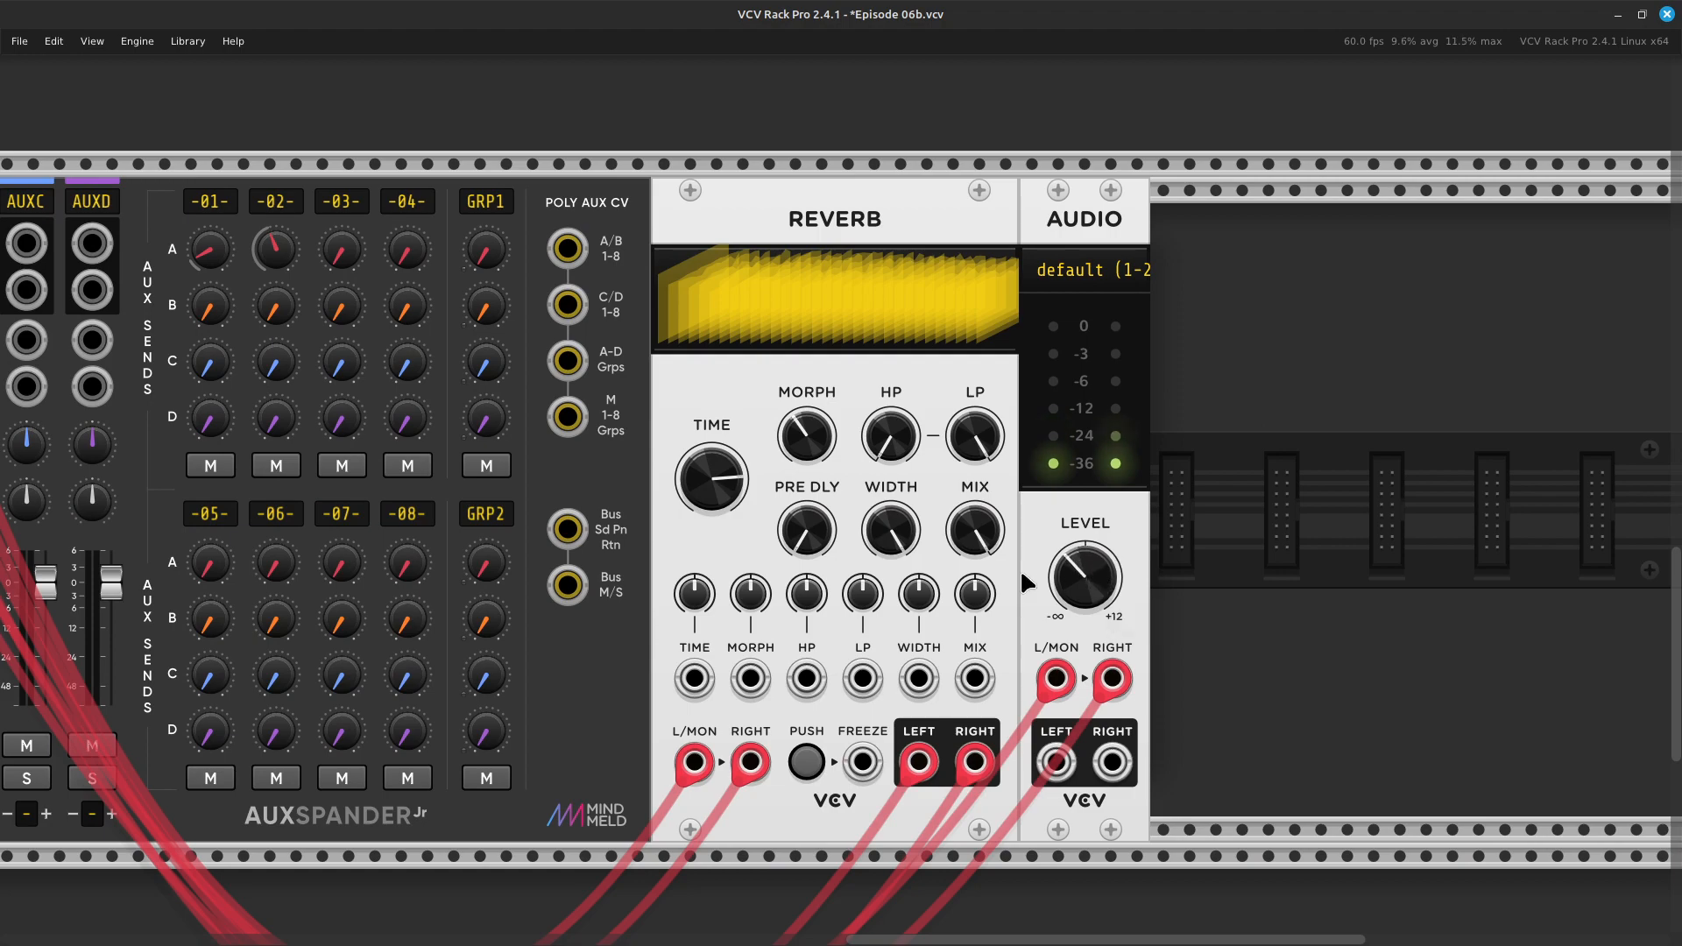
key(Left)
key(Left)
key(Left)
key(Up)
key(Up)
key(Up)
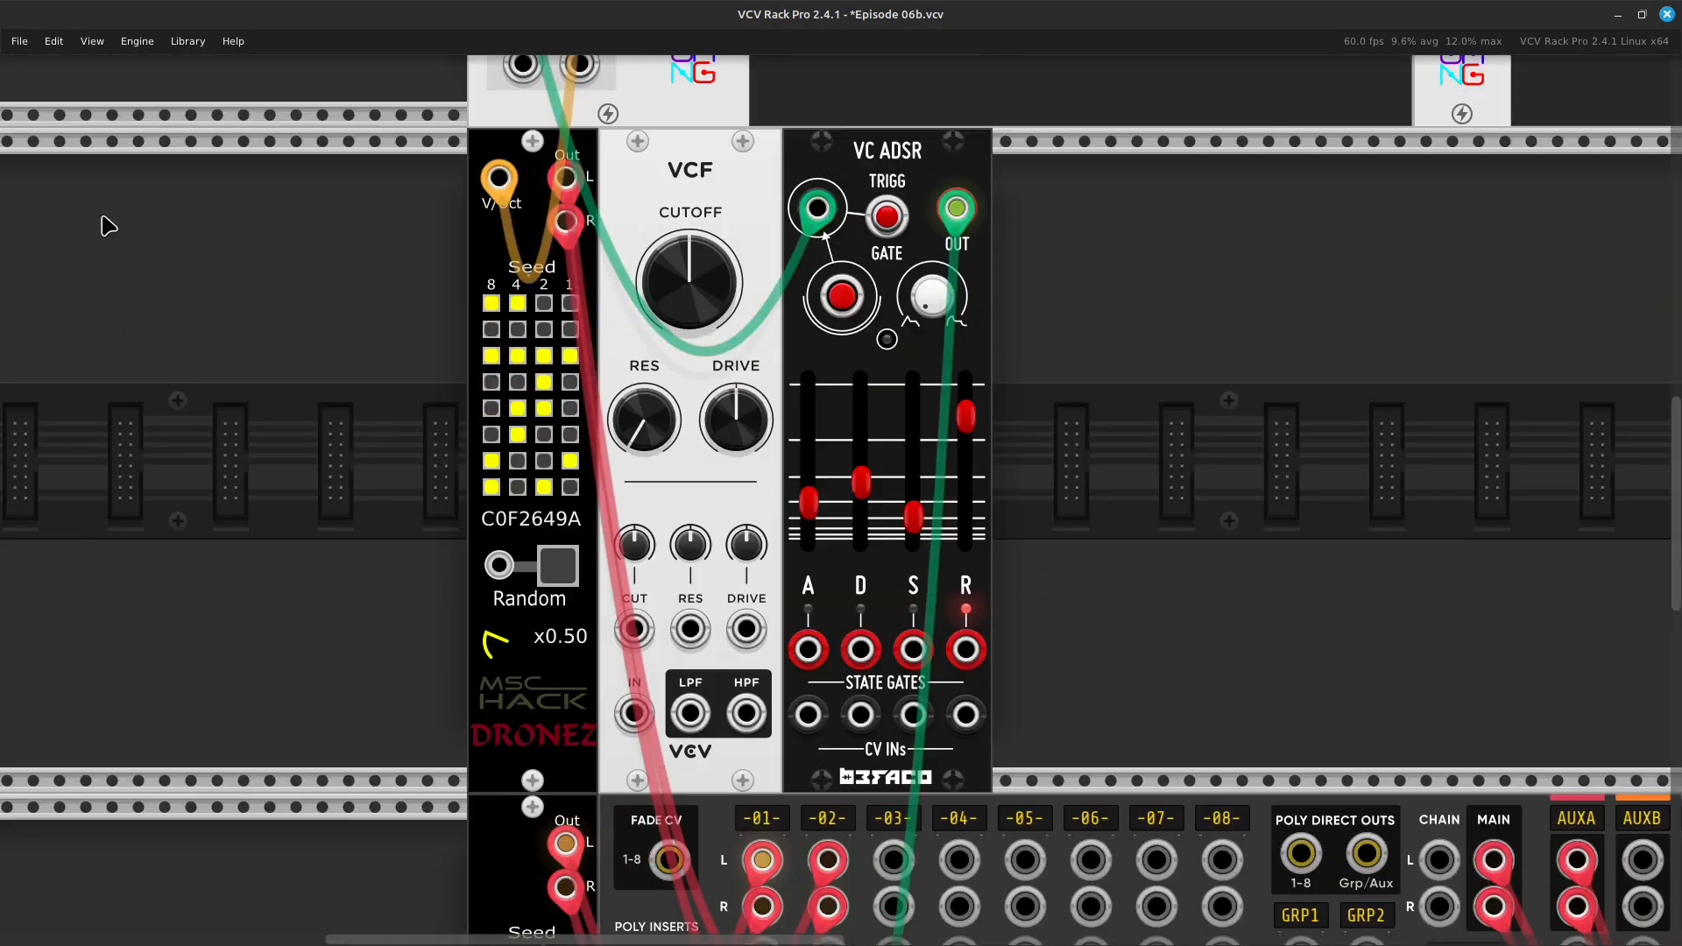
key(Down)
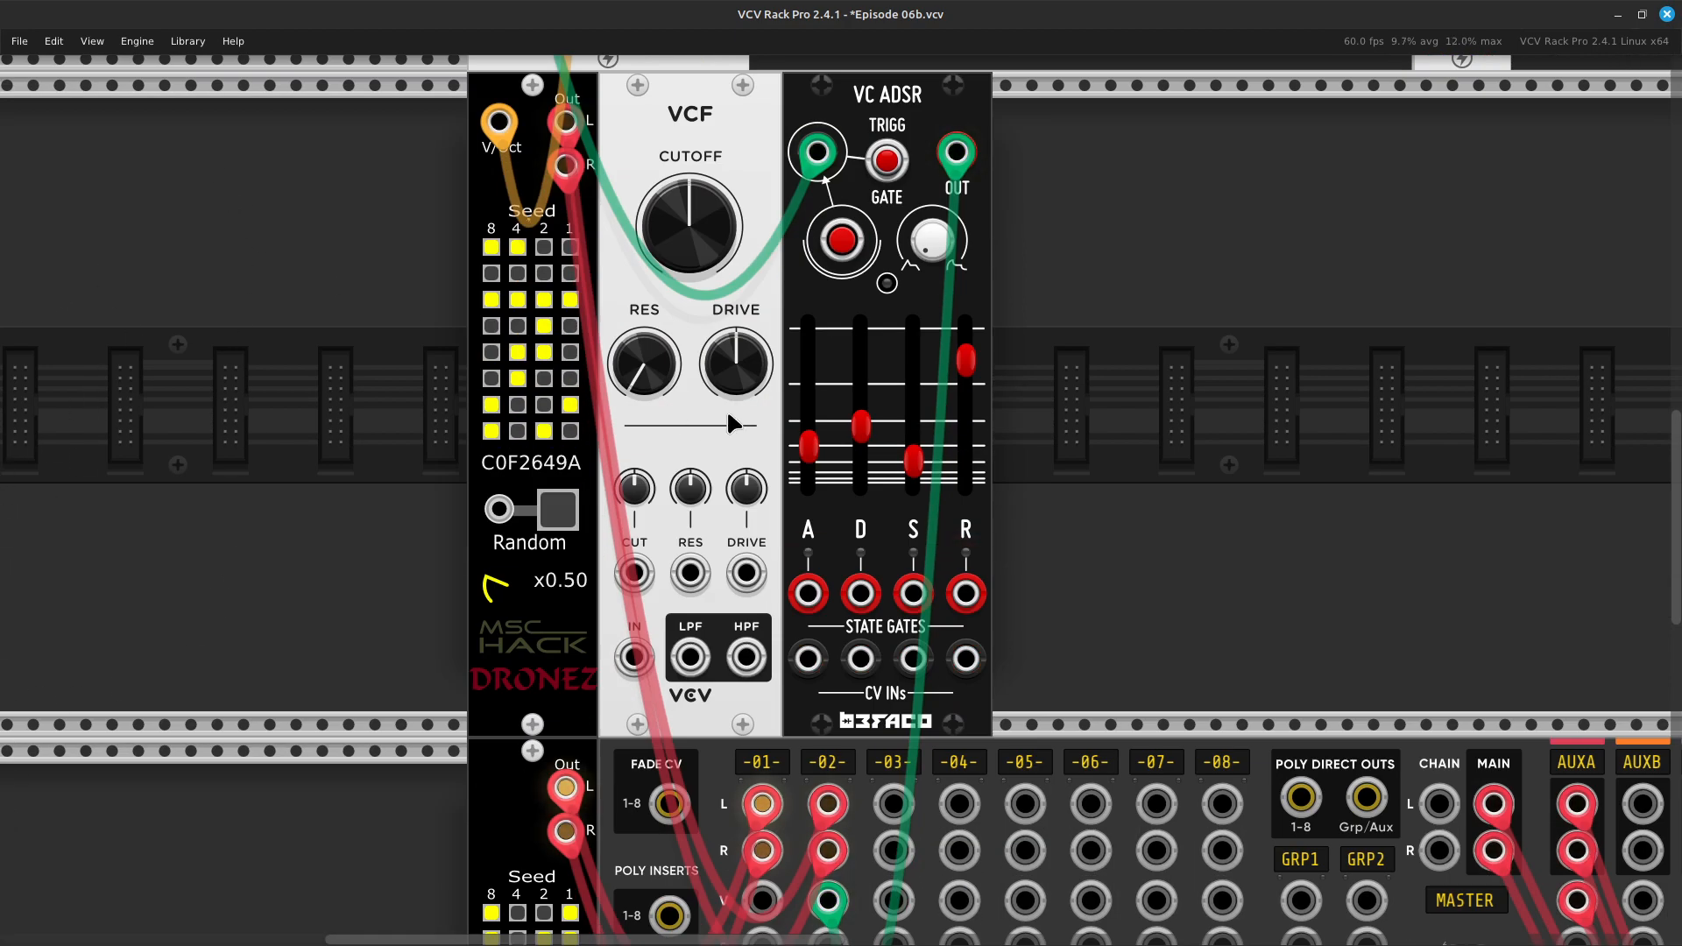
key(Up)
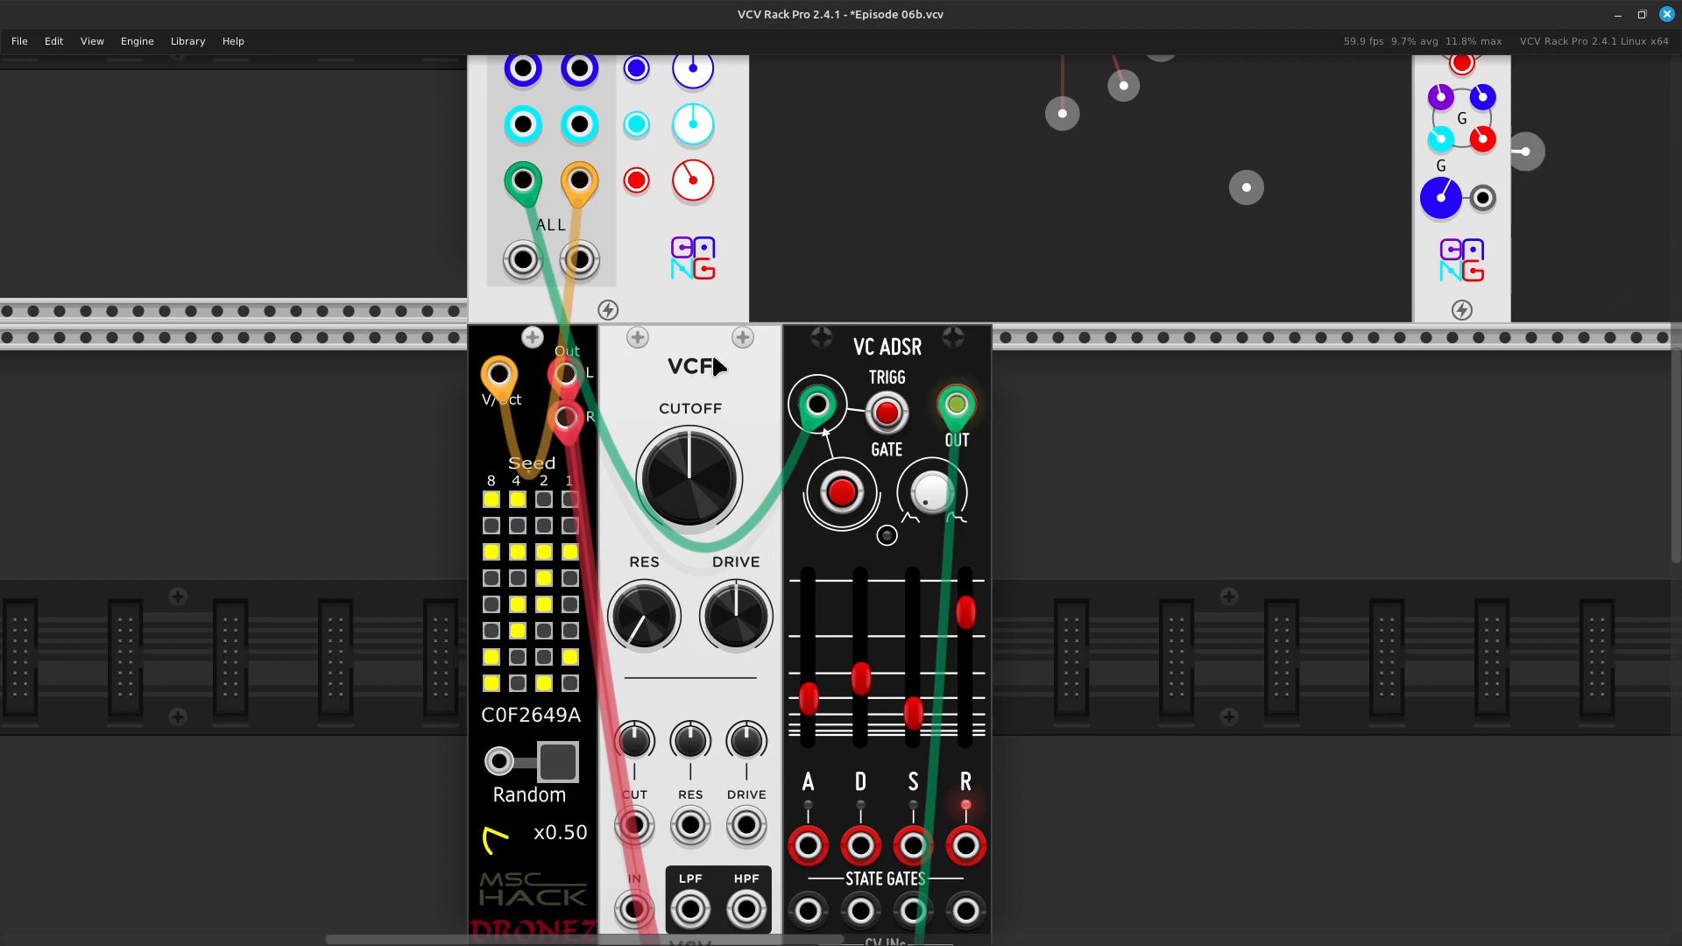
Move VC ADSR aside and replace the VCF beside Dronez with an RPJ SugarMice low-pass filter
drag(891, 358, 1125, 350)
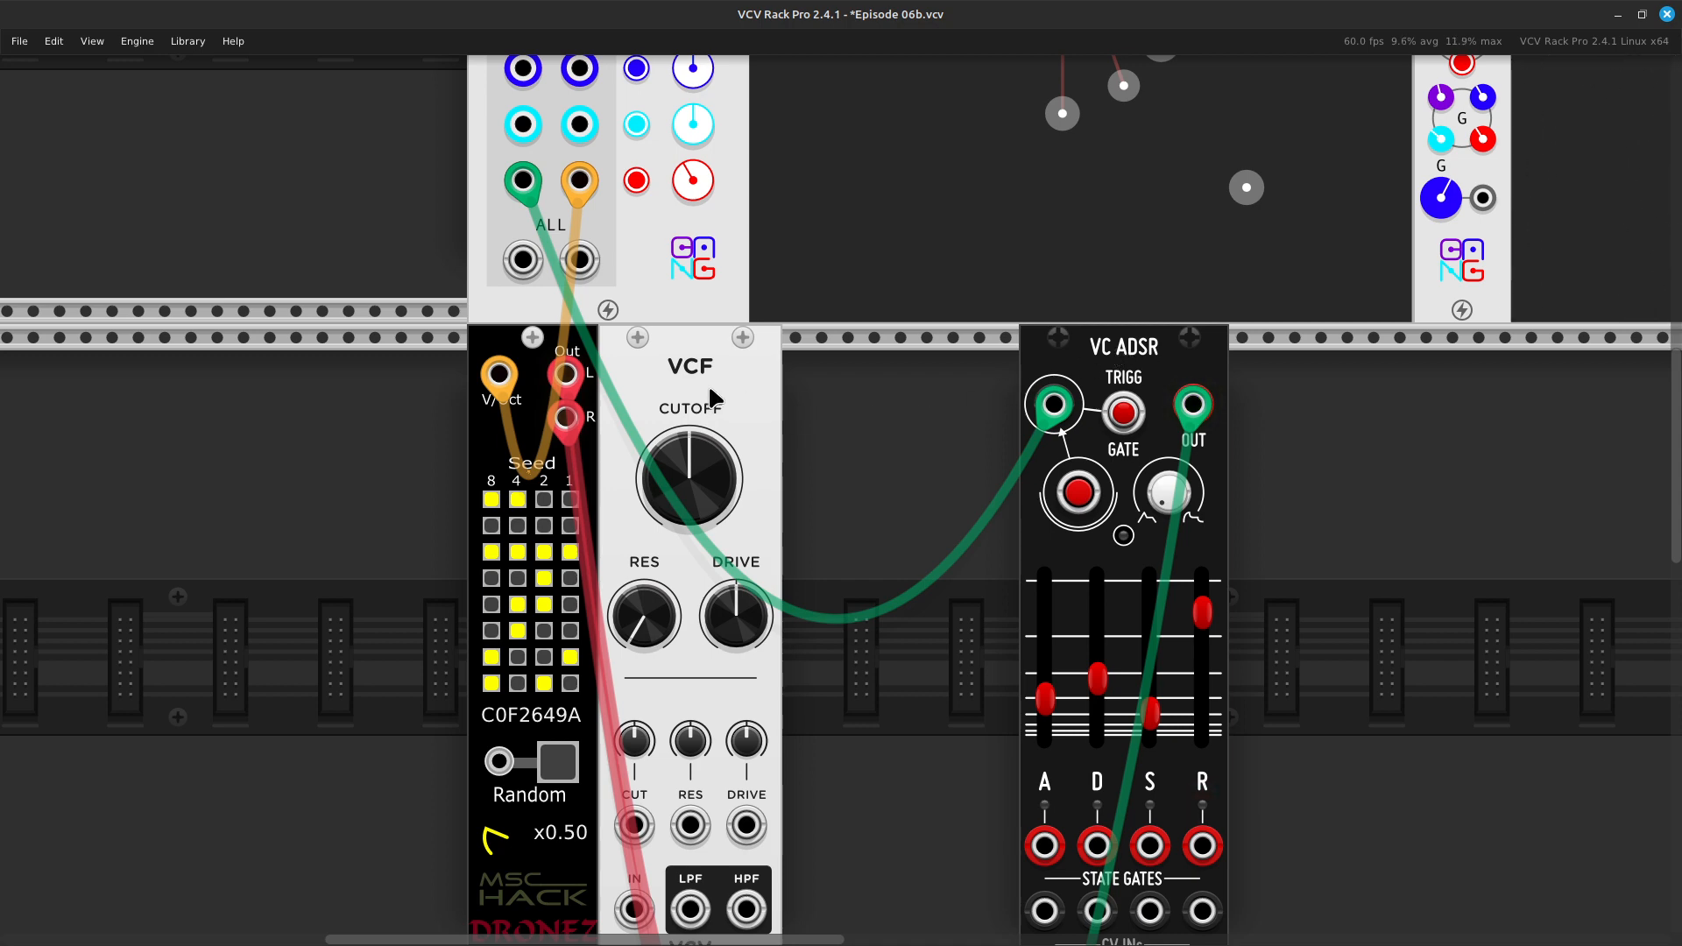
key(Delete)
right_click(796, 526)
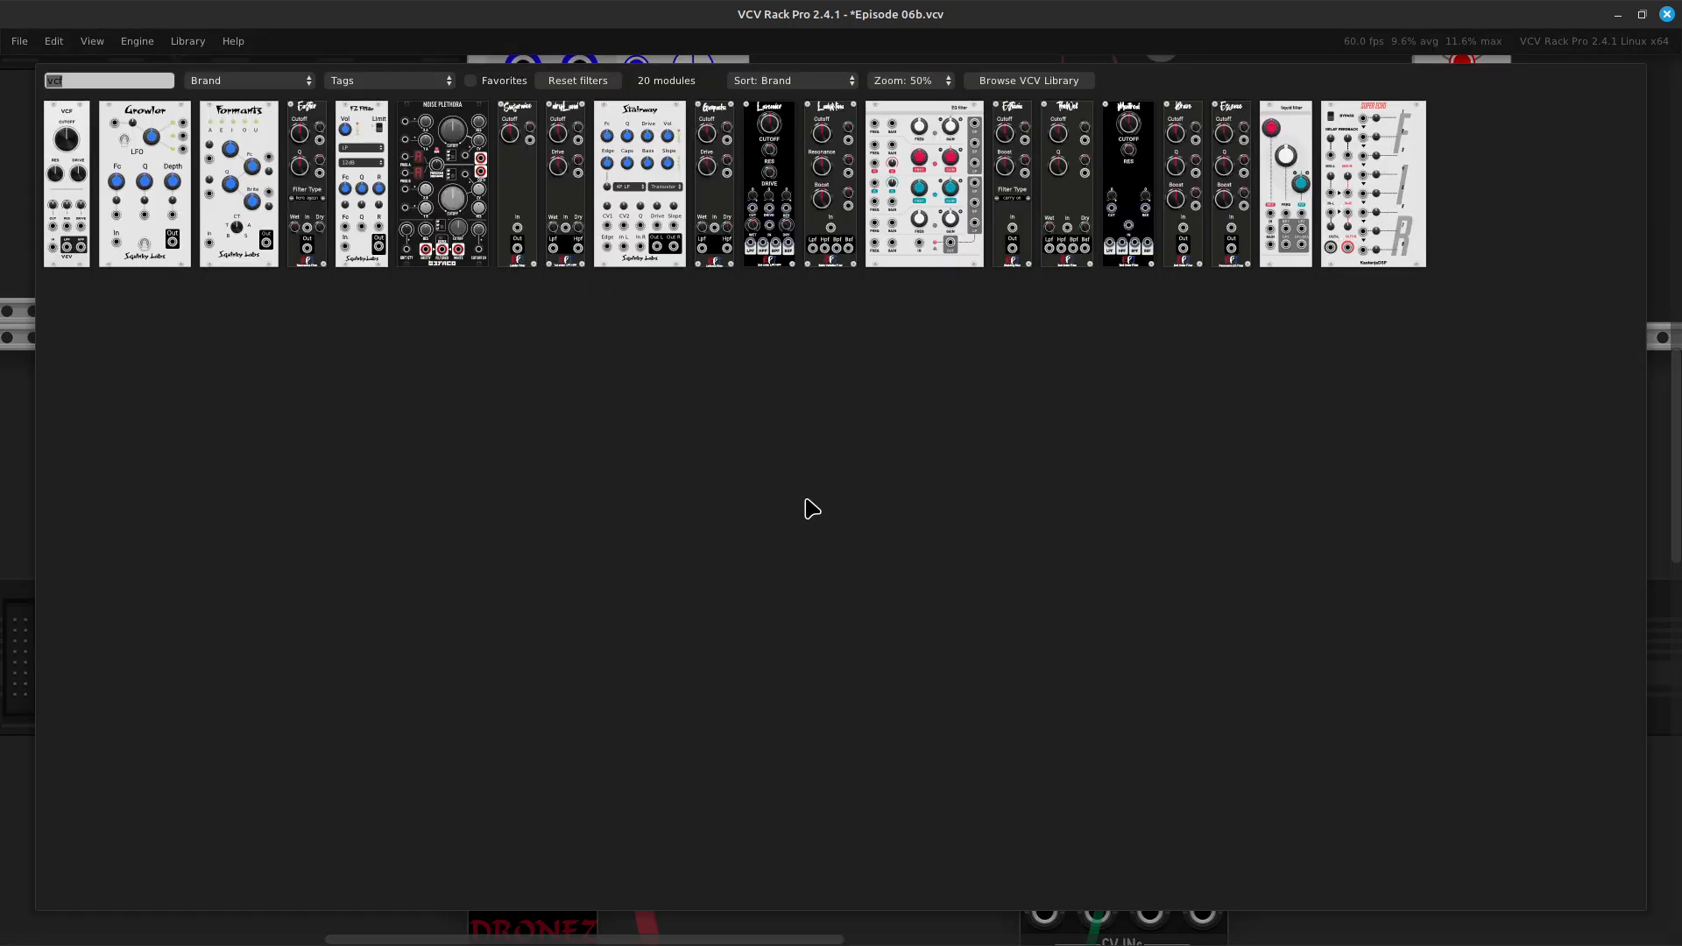
key(BackSpace)
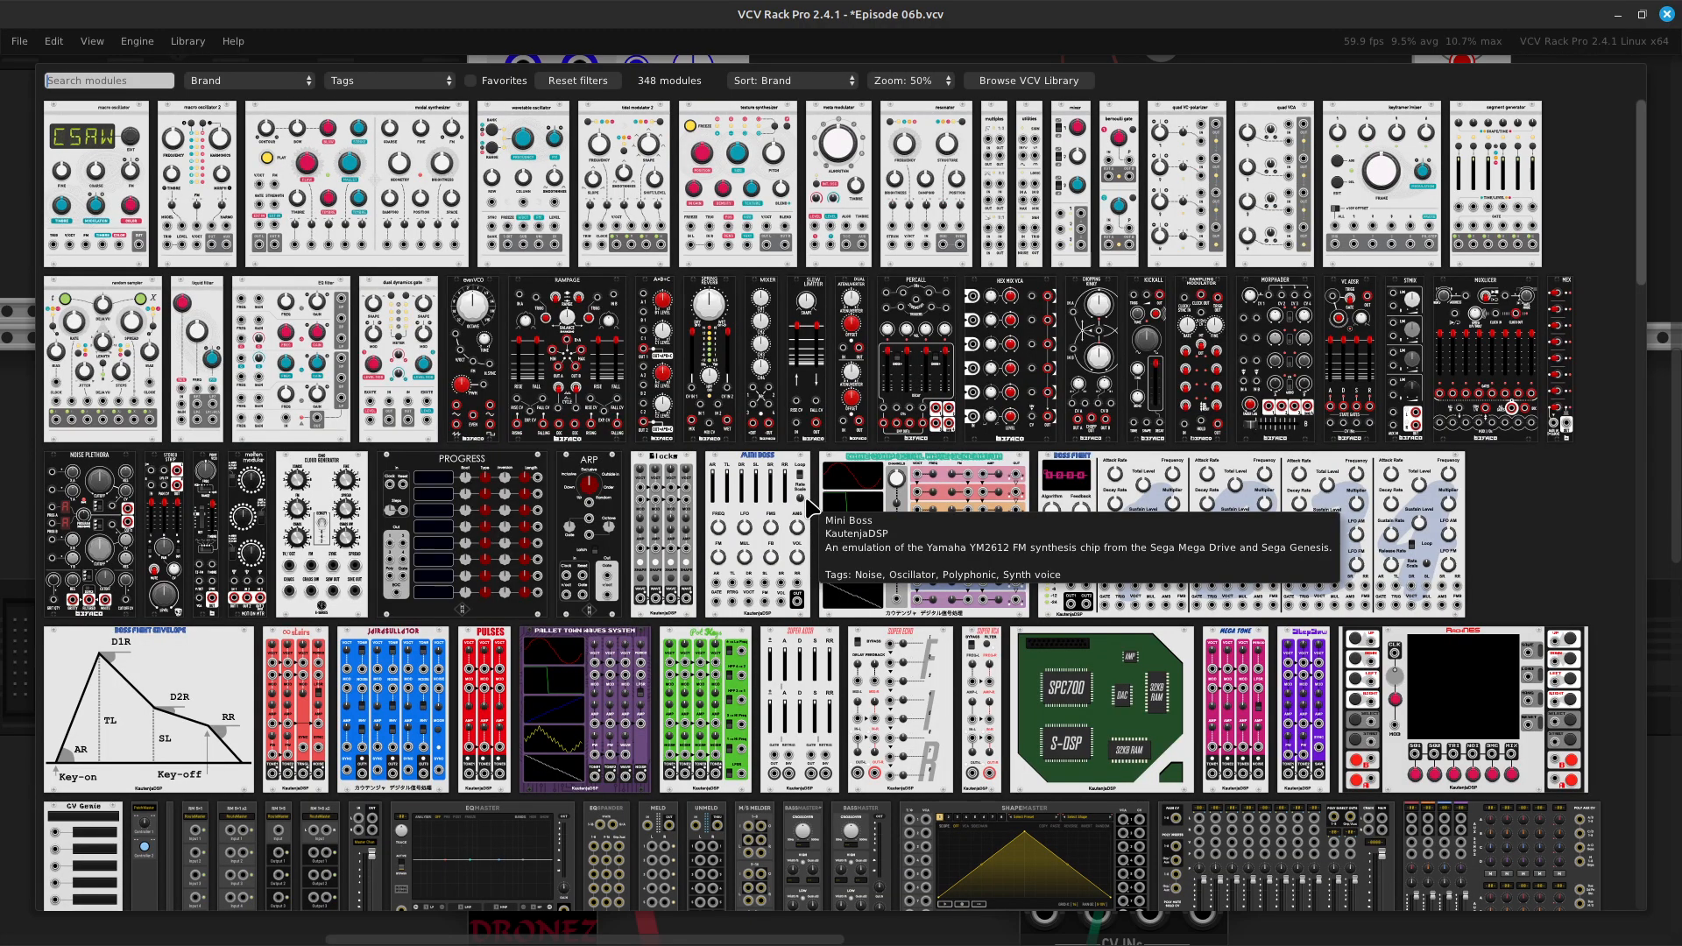
scroll(808, 507, down, 10)
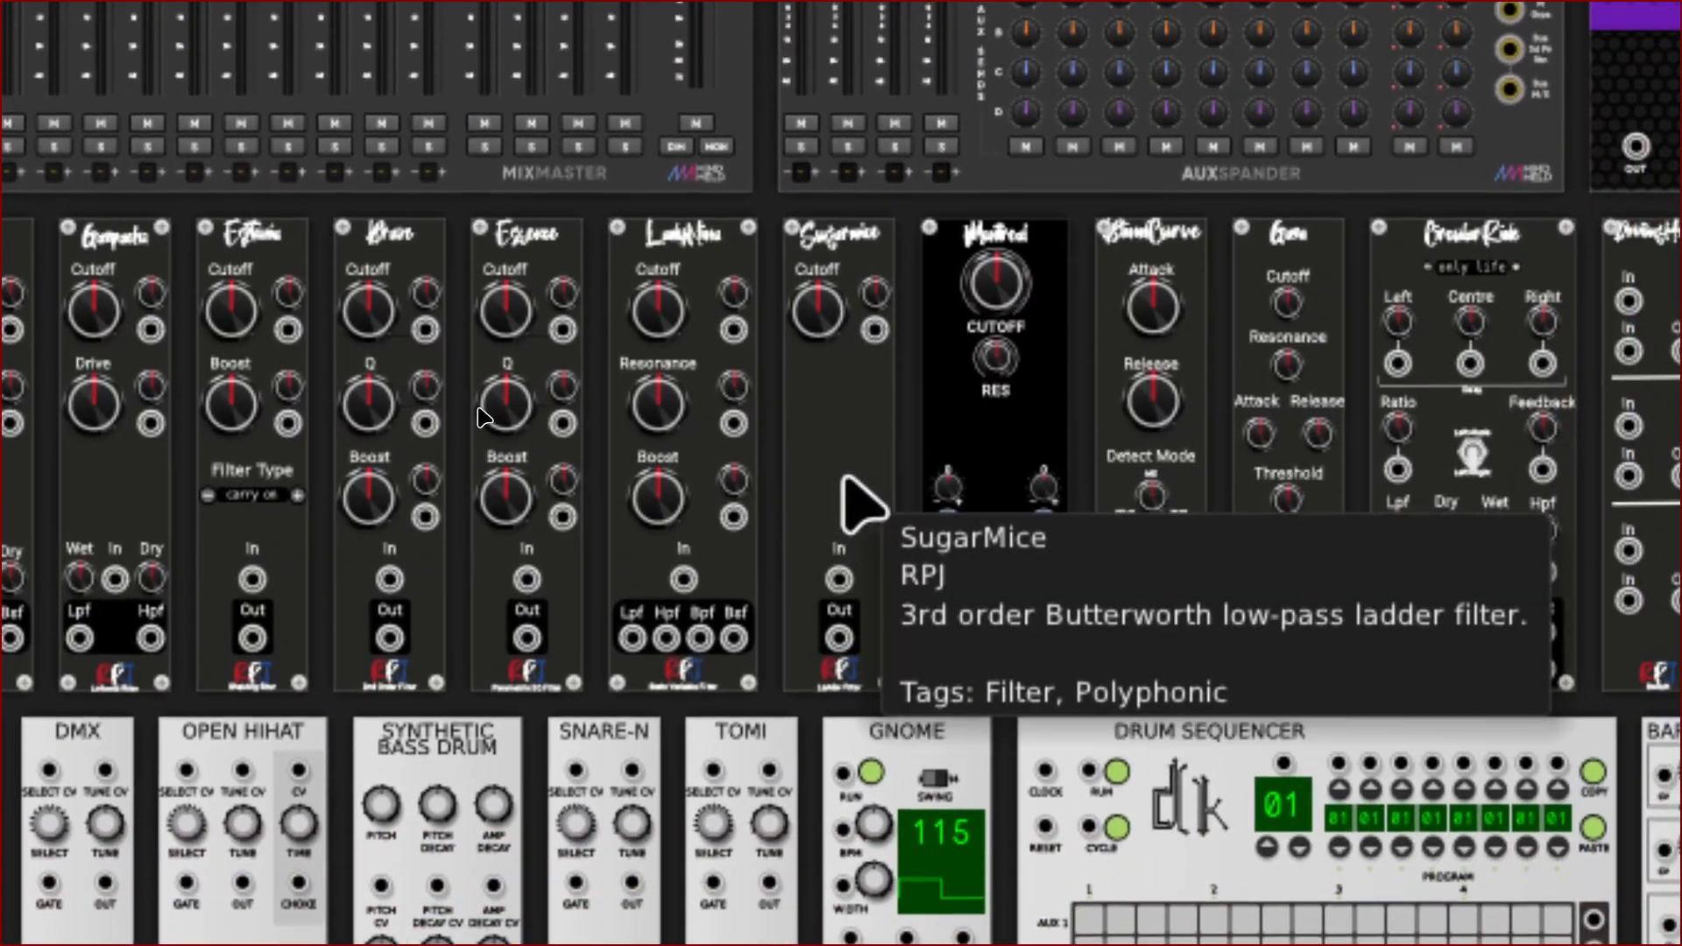
click(975, 530)
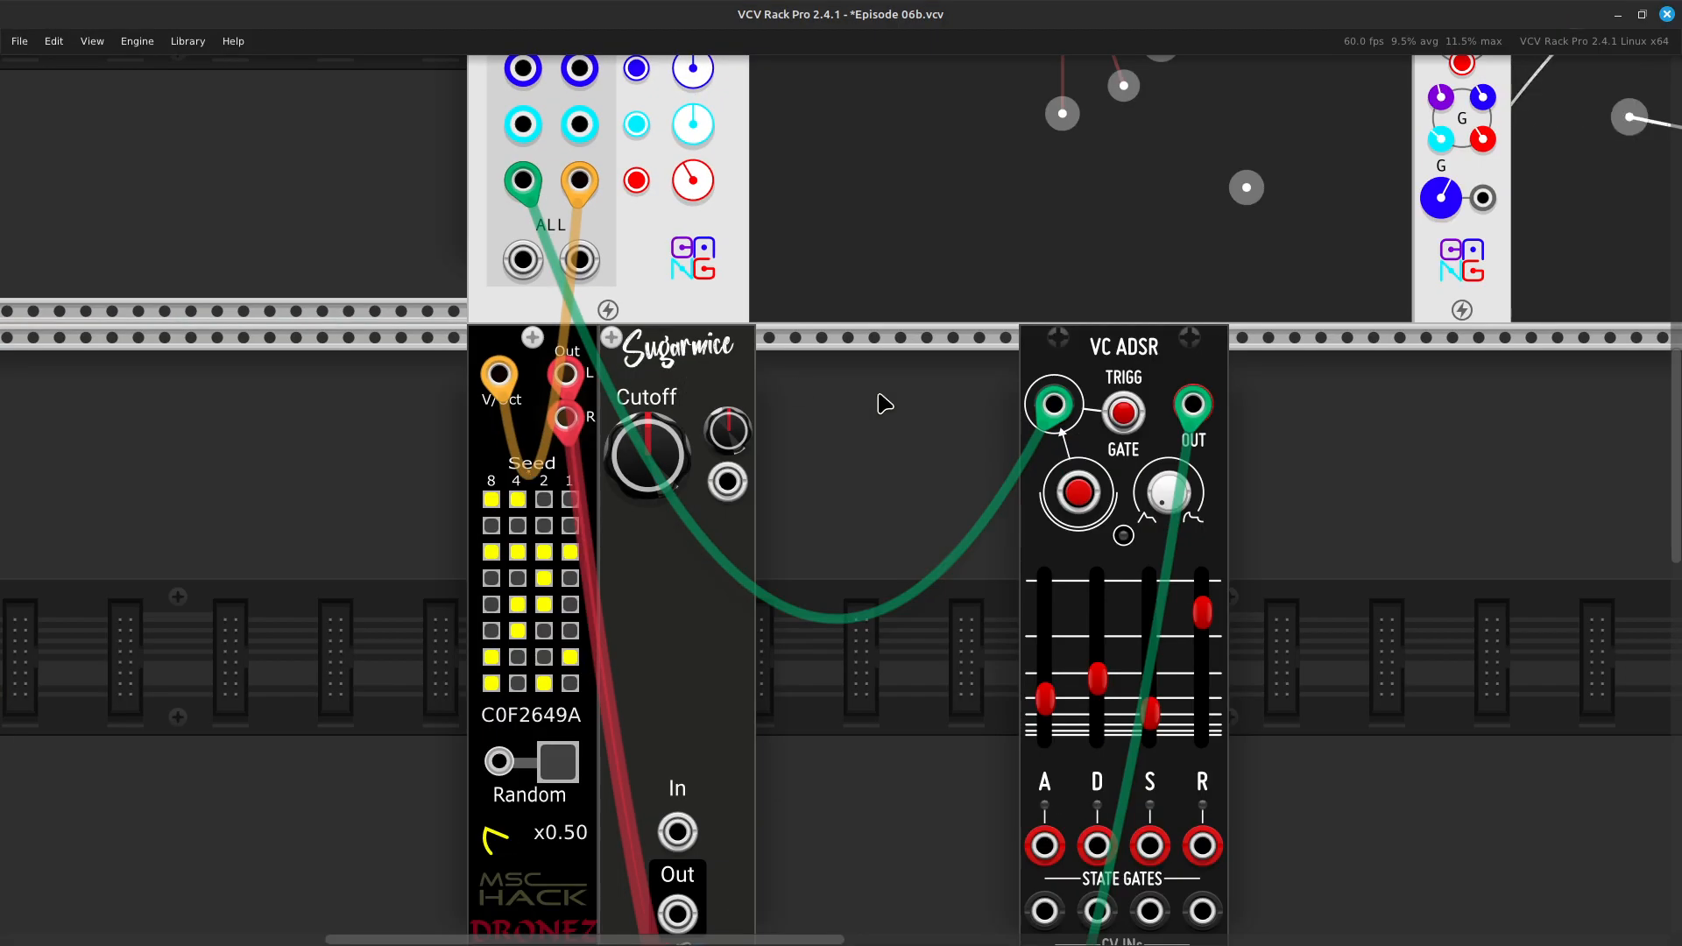
Add a second SugarMice filter beside the first and place VC ADSR directly against it
key(Right)
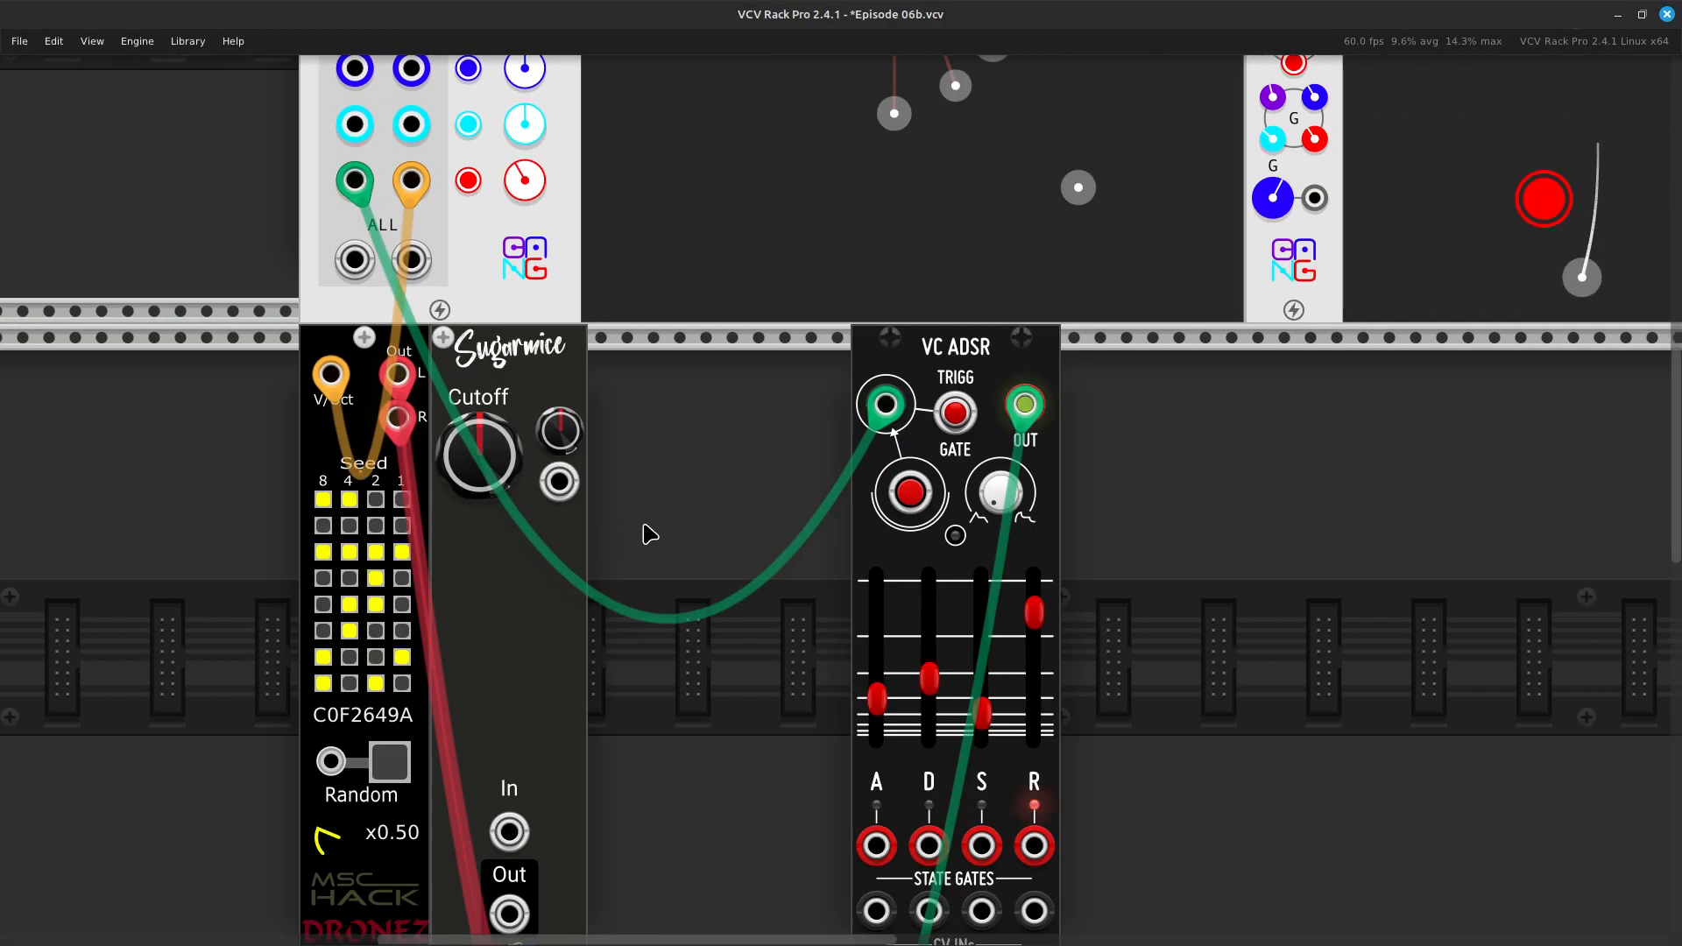
right_click(646, 533)
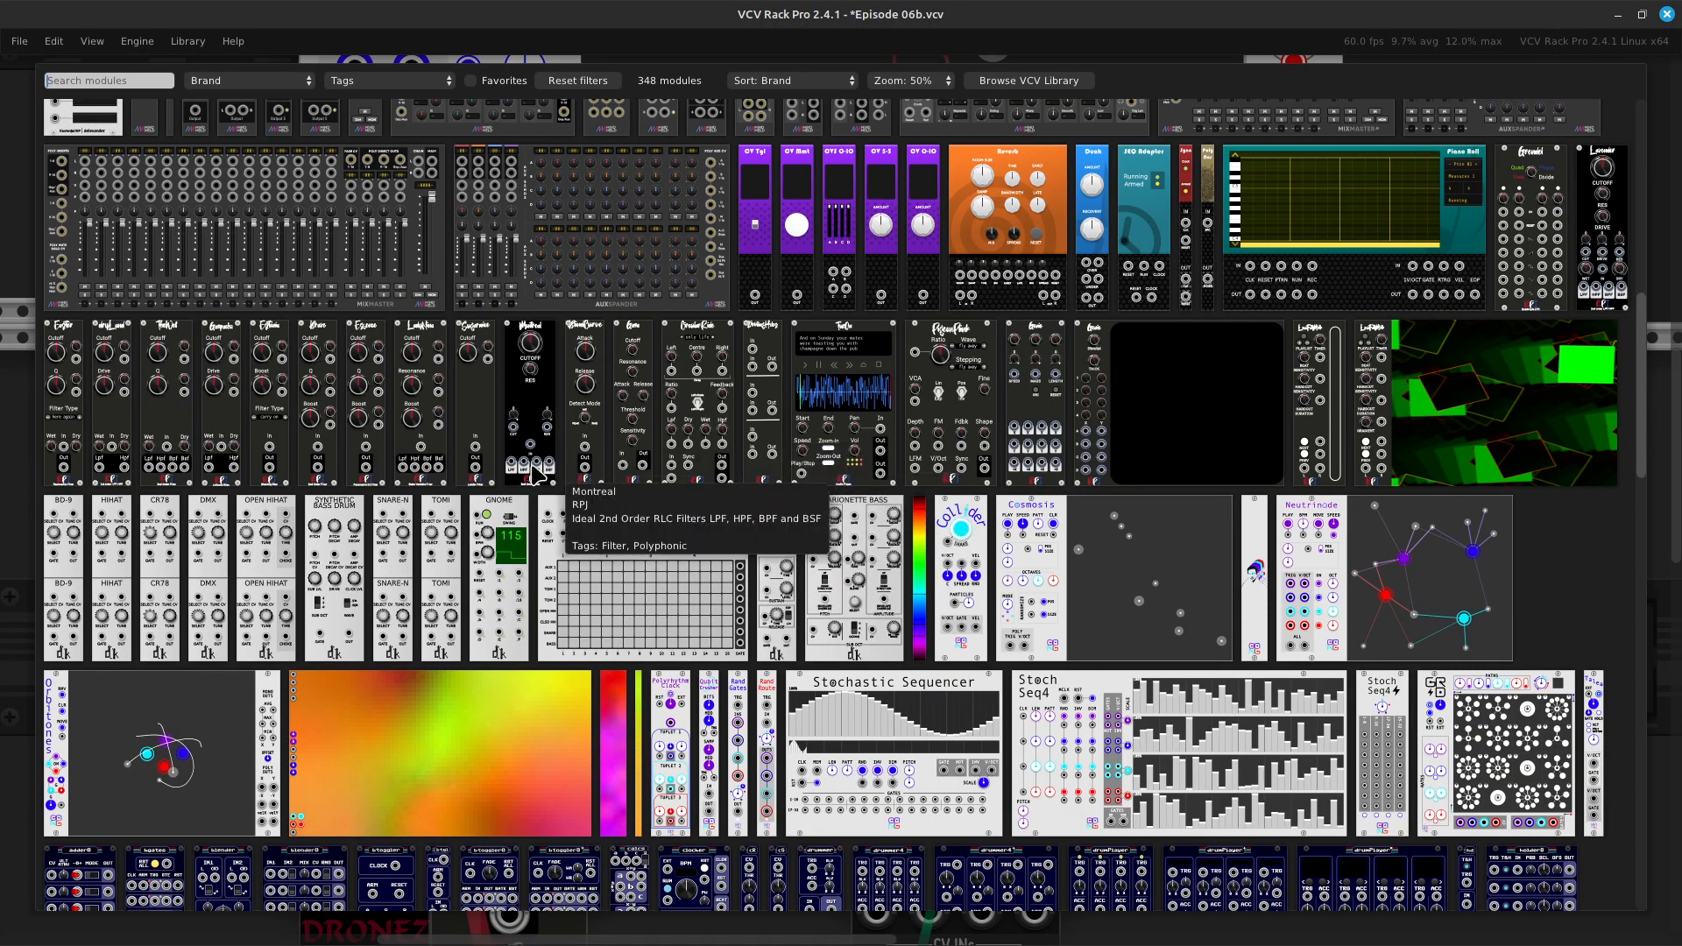
click(485, 412)
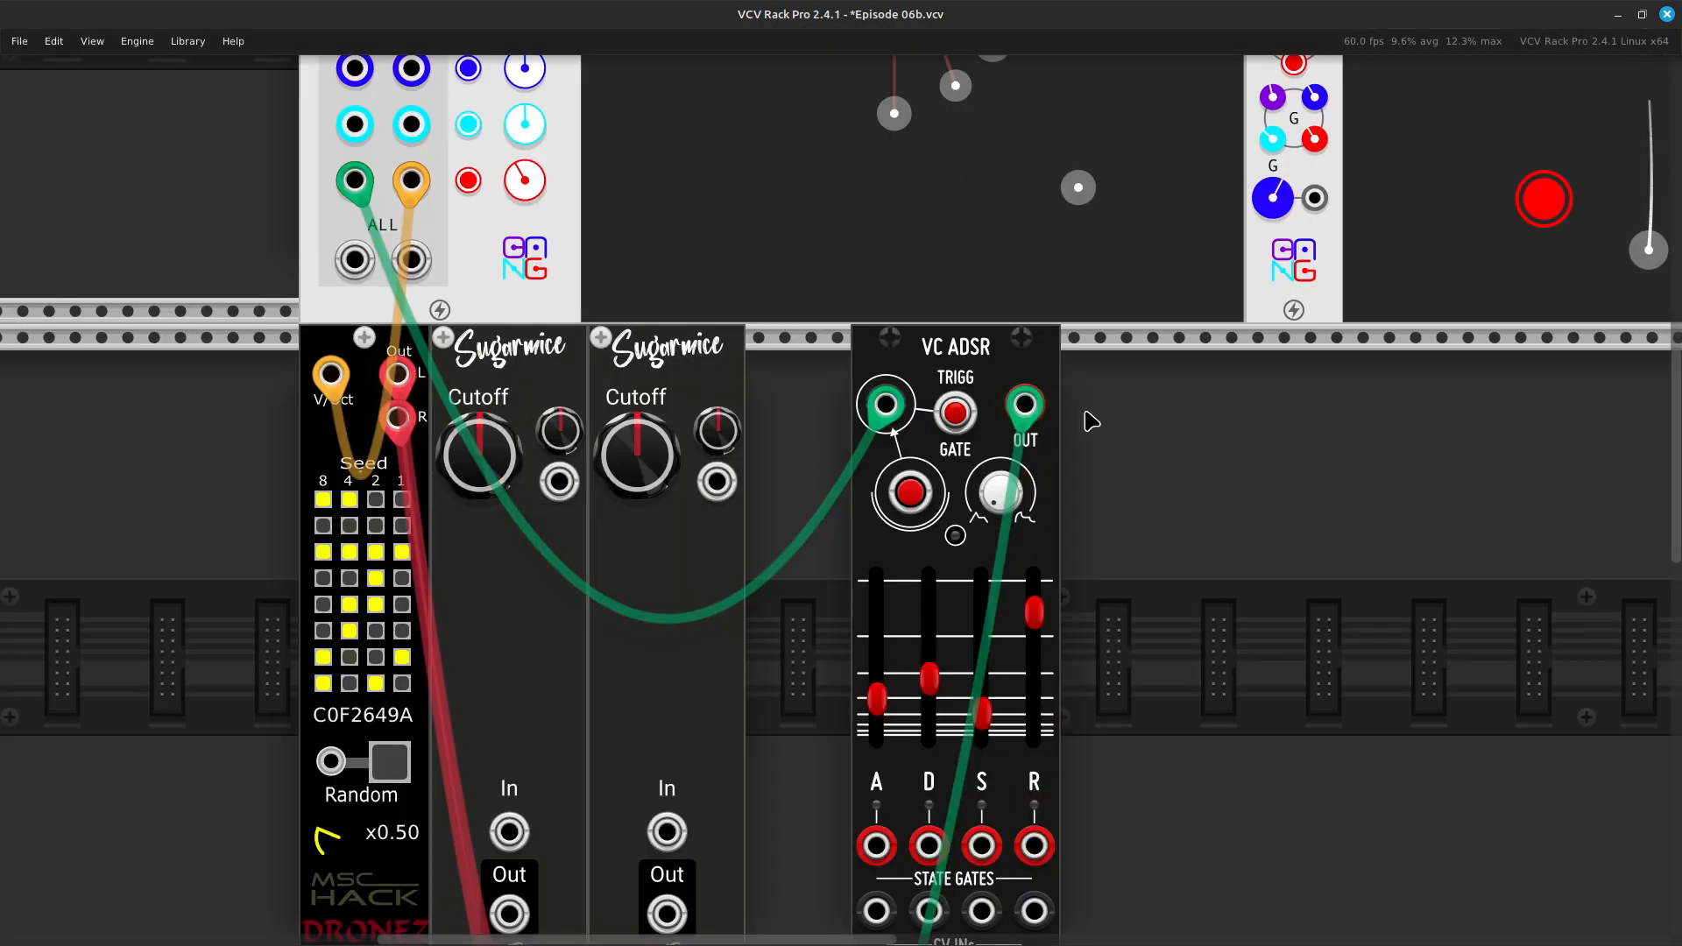
drag(974, 373, 862, 369)
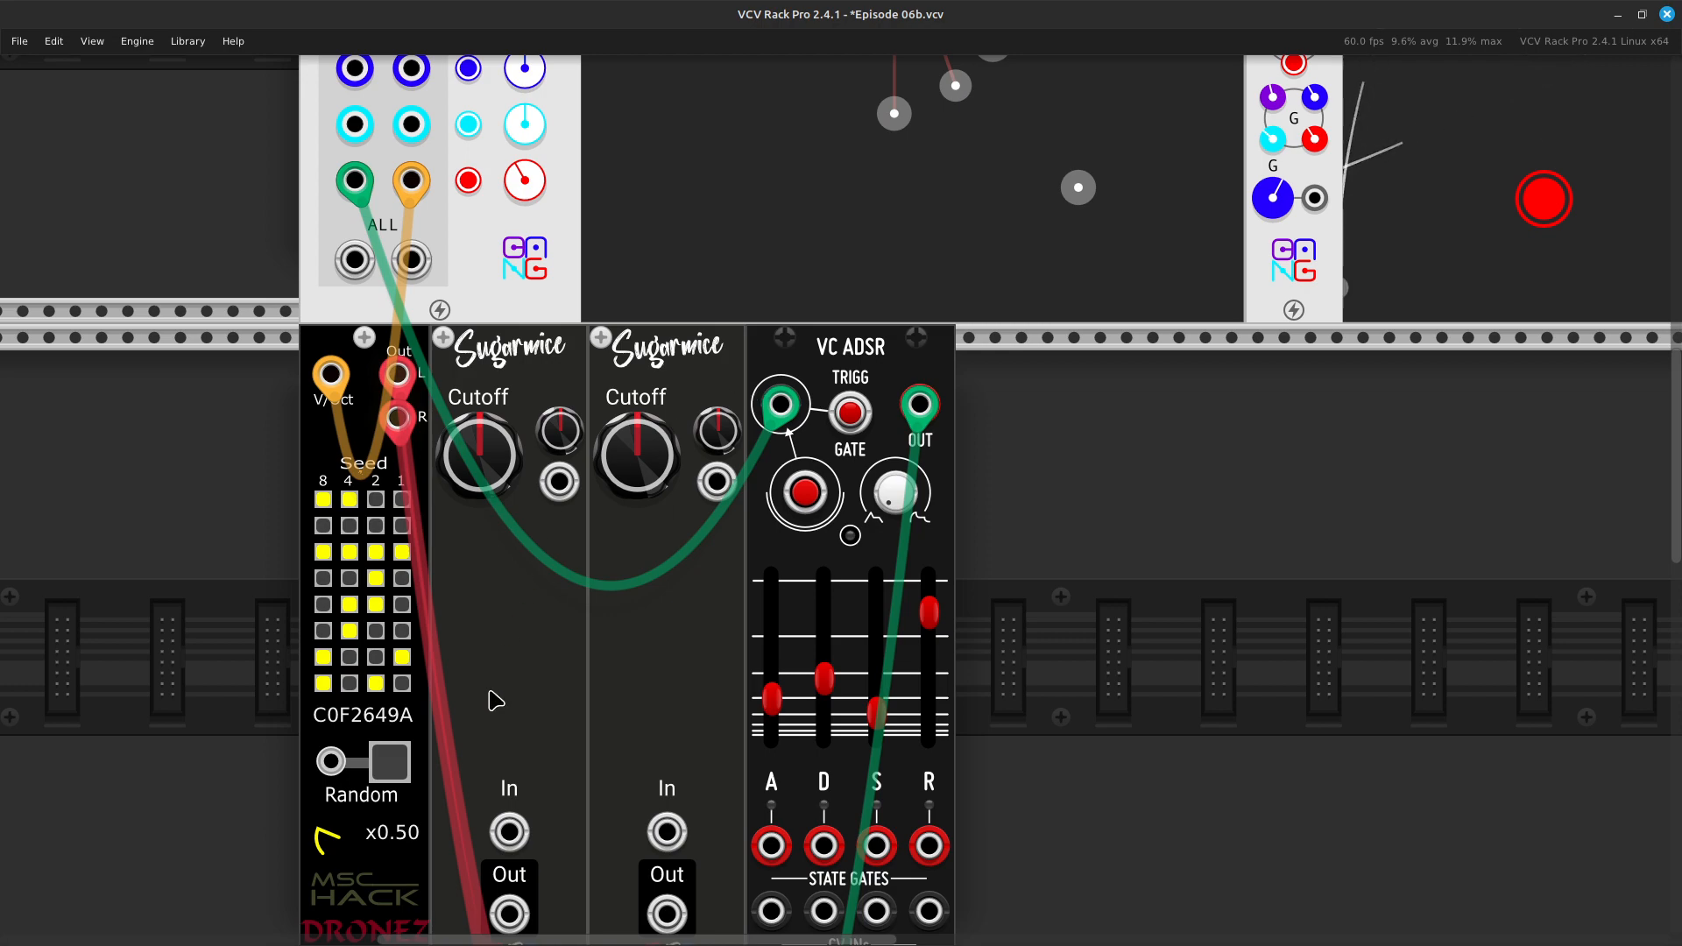
Reroute the Dronez left and right cables from mixer channel 2 into the inputs of the first and second SugarMice filters
scroll(495, 810, down, 5)
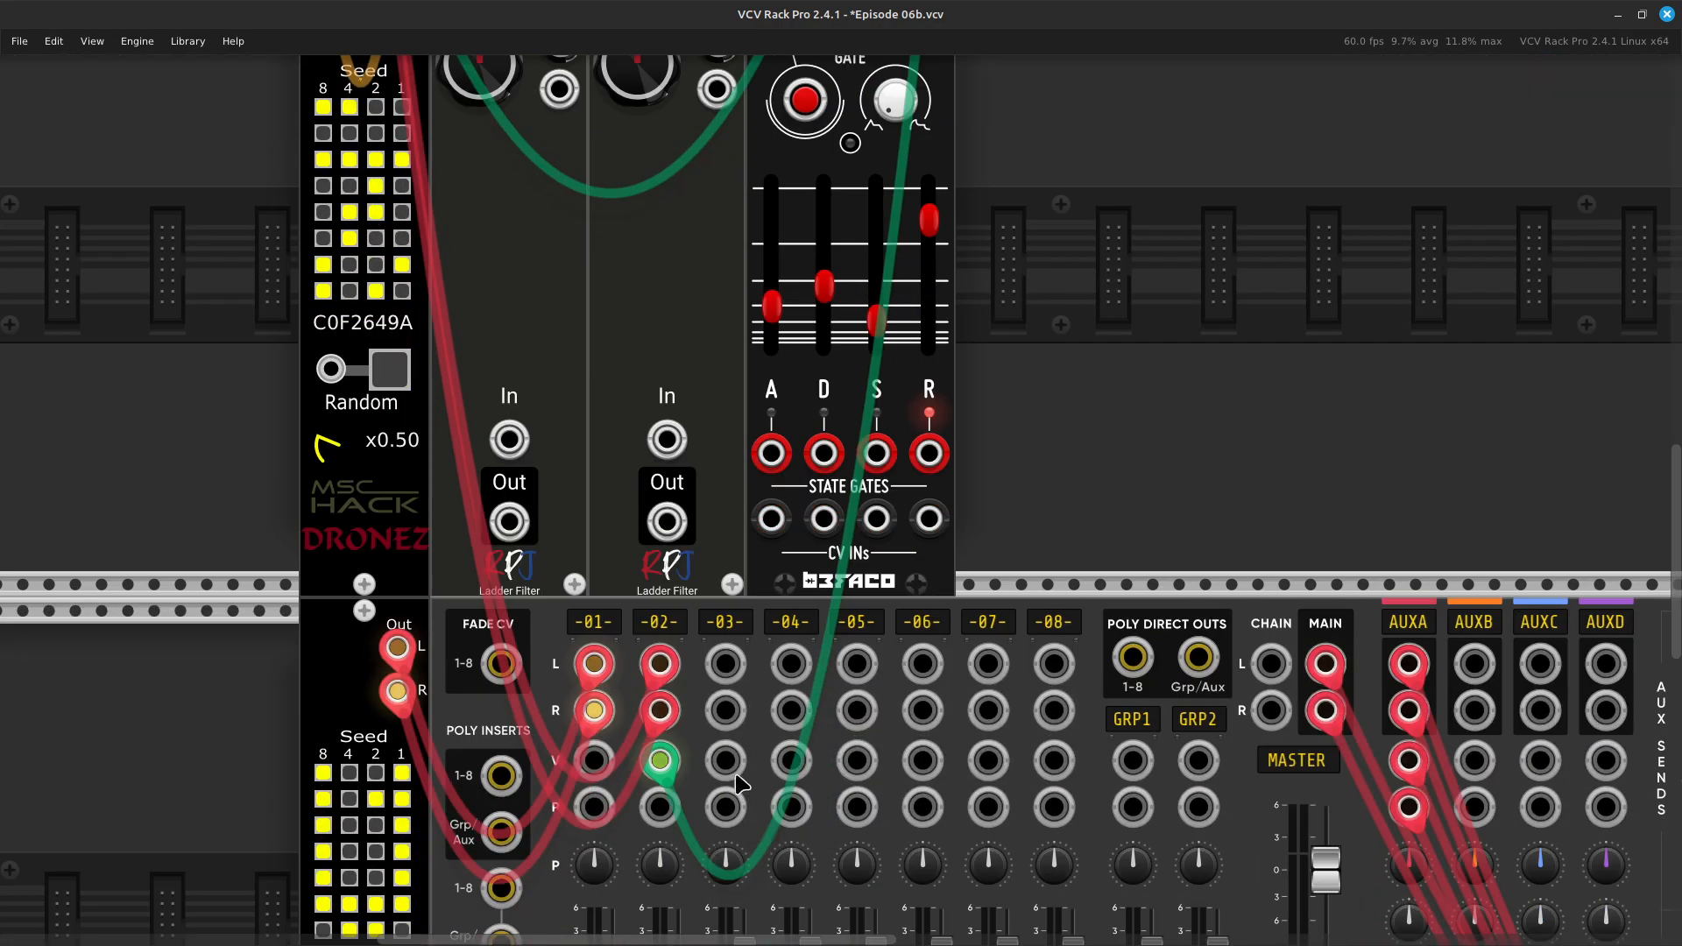
drag(668, 669, 515, 441)
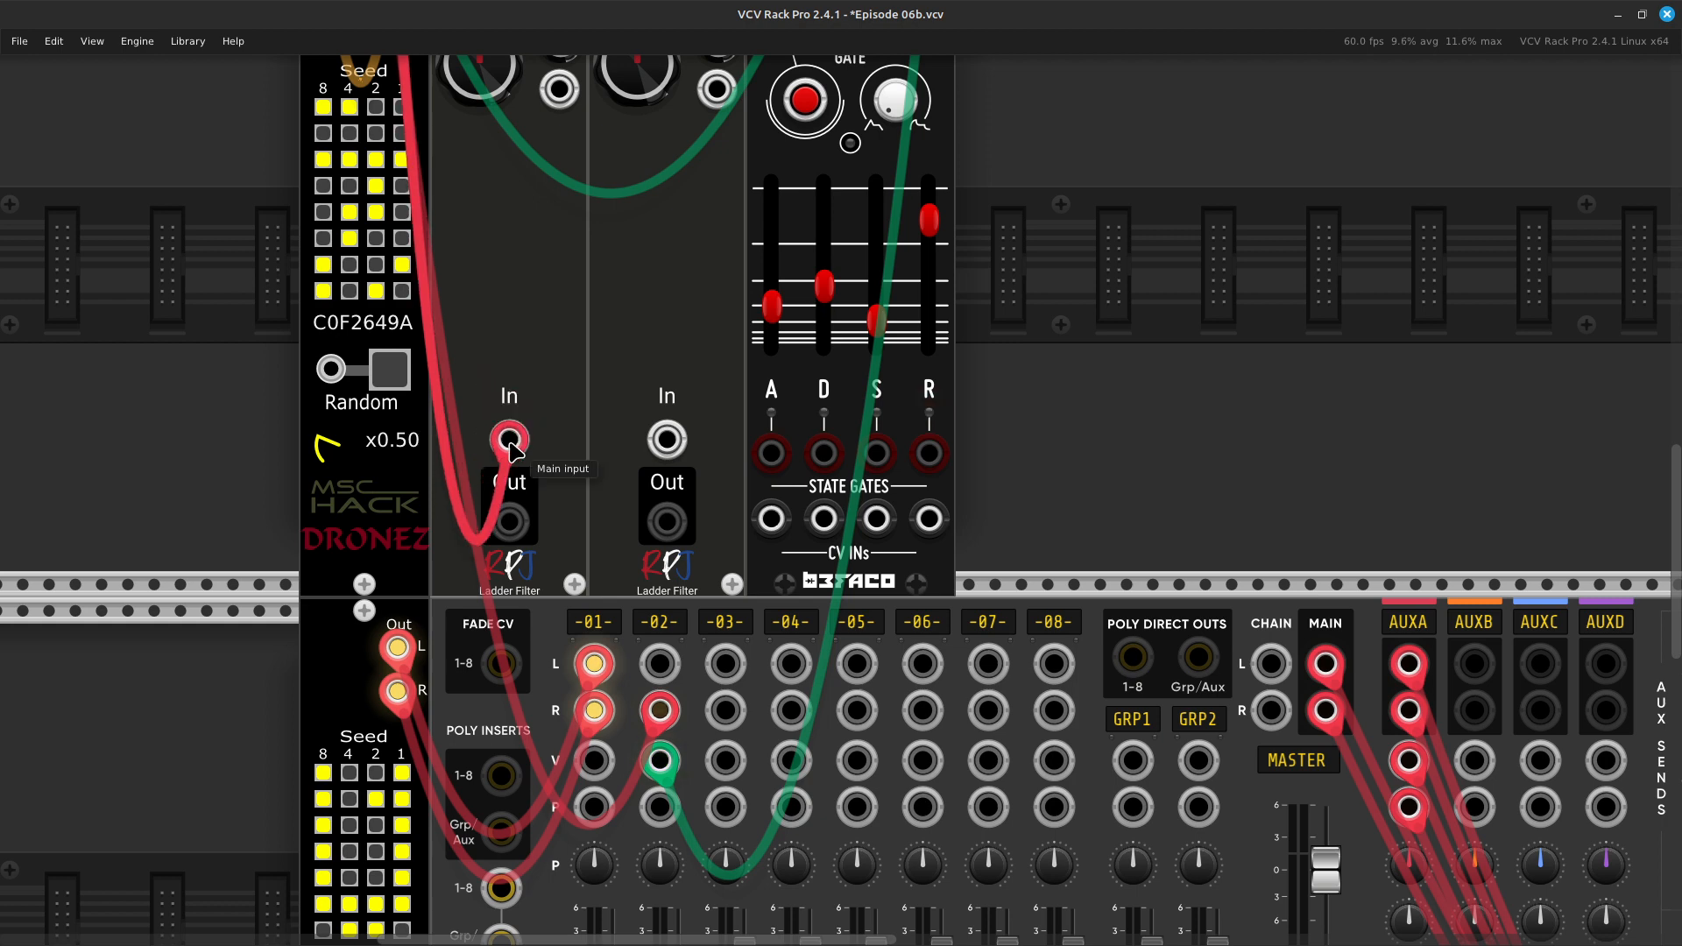
drag(657, 717, 667, 440)
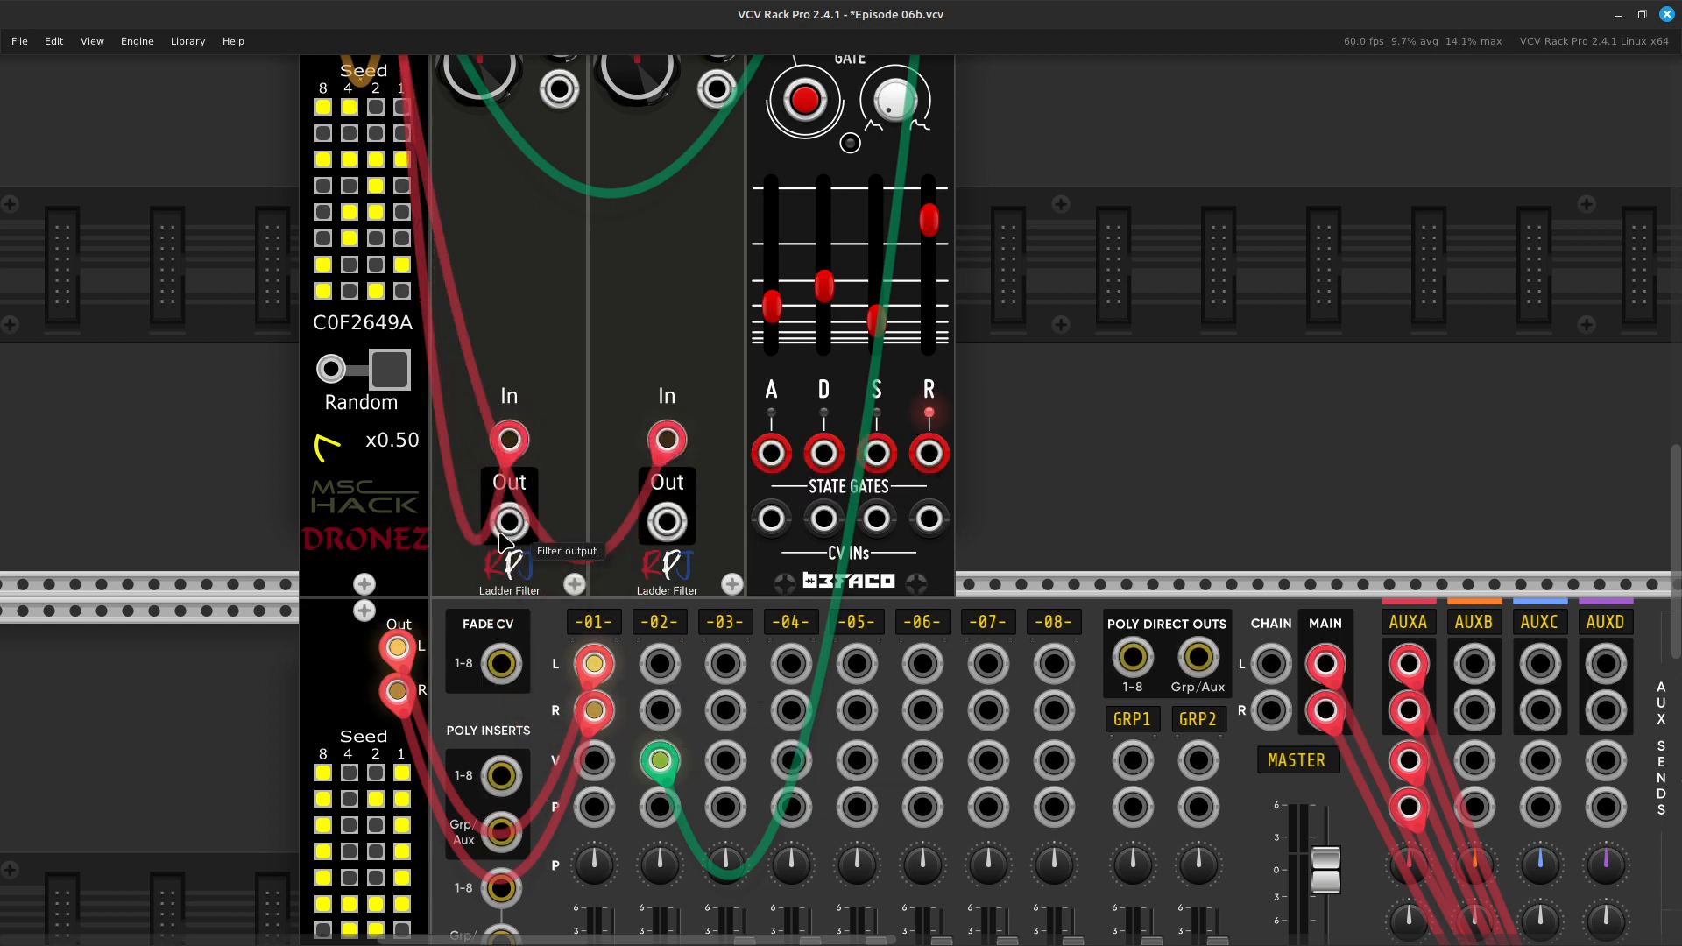
Connect the first SugarMice output to channel 2's left input and the second's output to its right input with red cables
right_click(504, 527)
drag(582, 585, 662, 665)
right_click(669, 526)
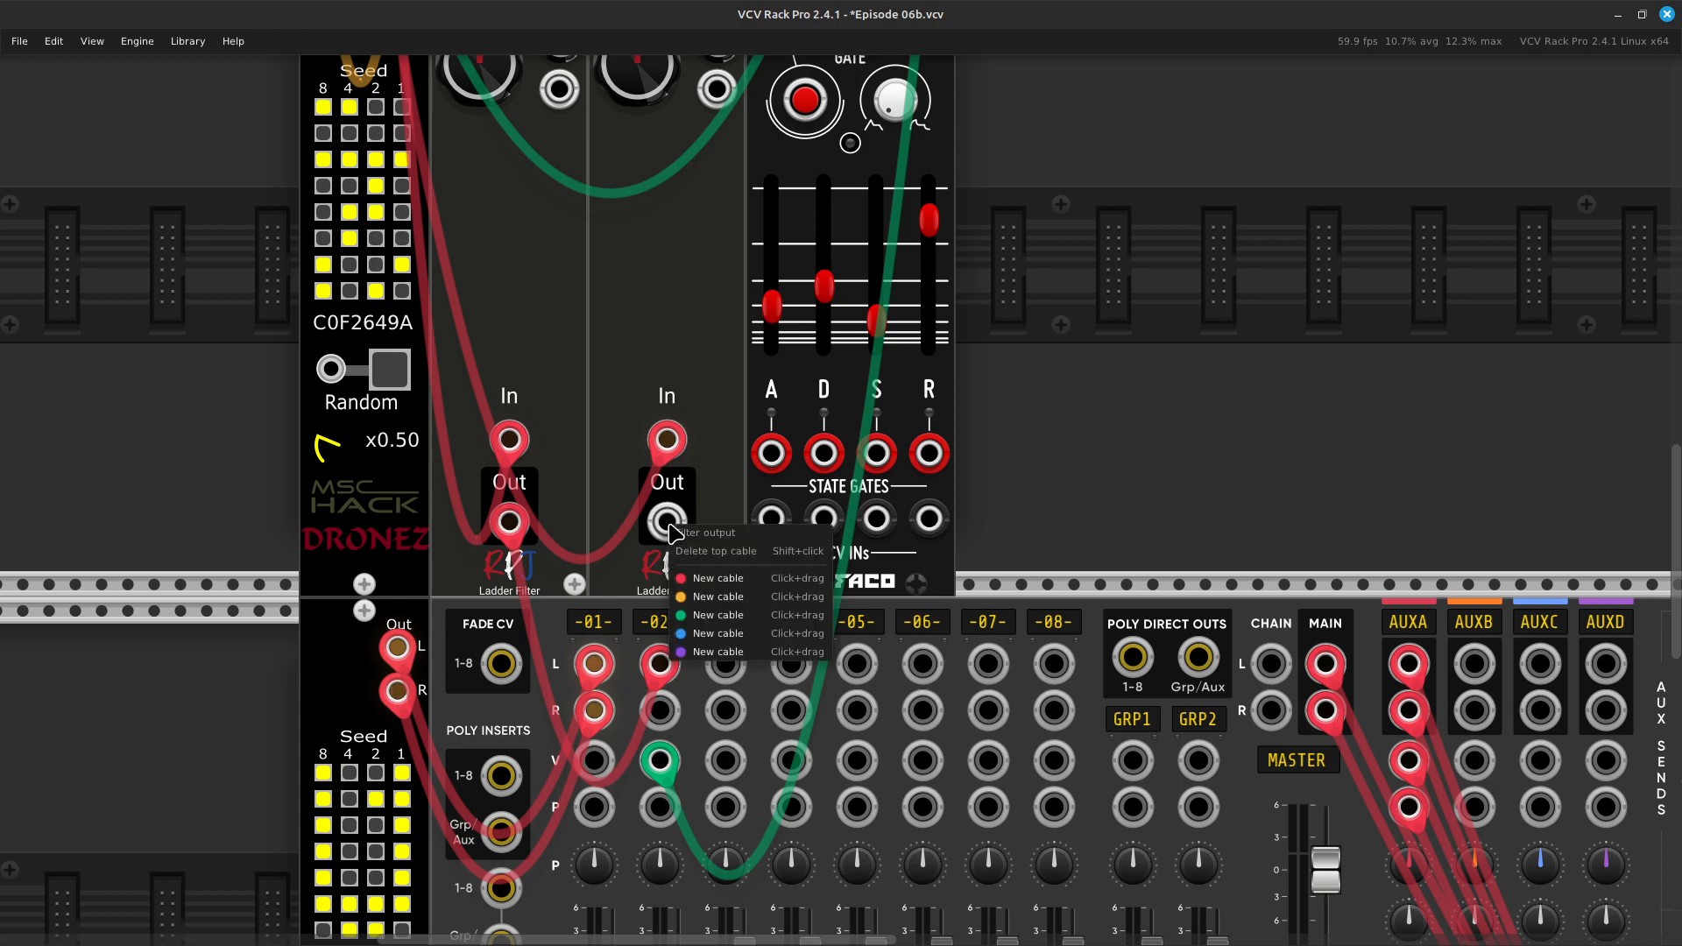
drag(718, 578, 668, 714)
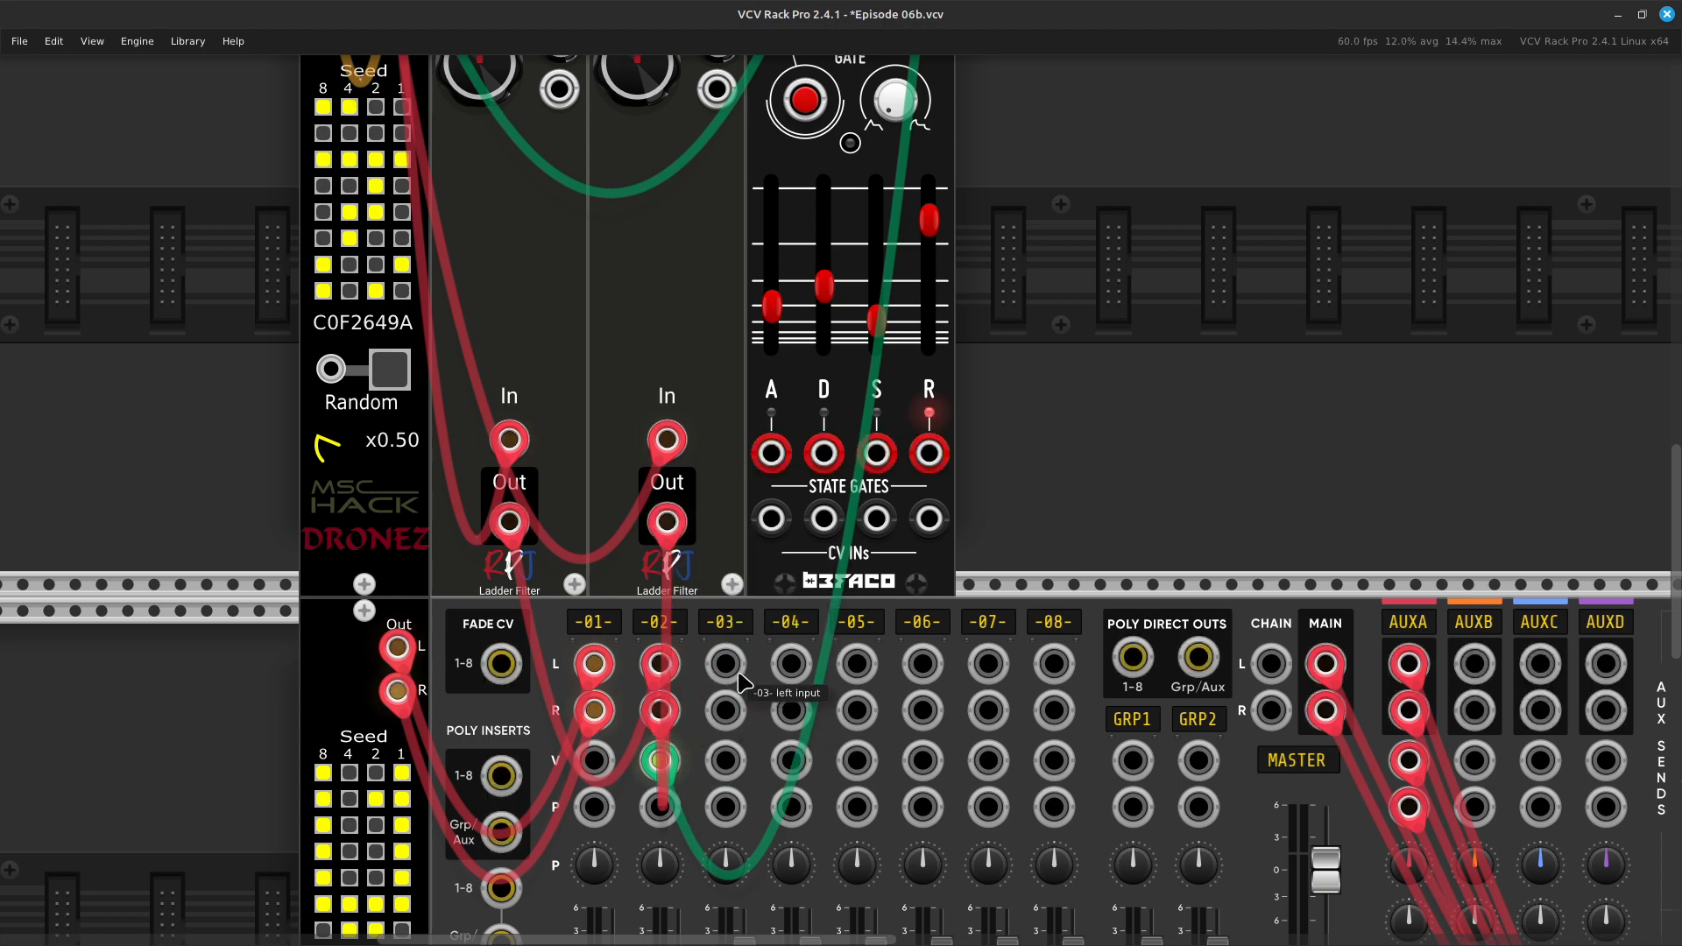
Raise the cutoff CV amount of both SugarMice filters to about 42%
scroll(713, 581, up, 10)
scroll(713, 582, up, 1)
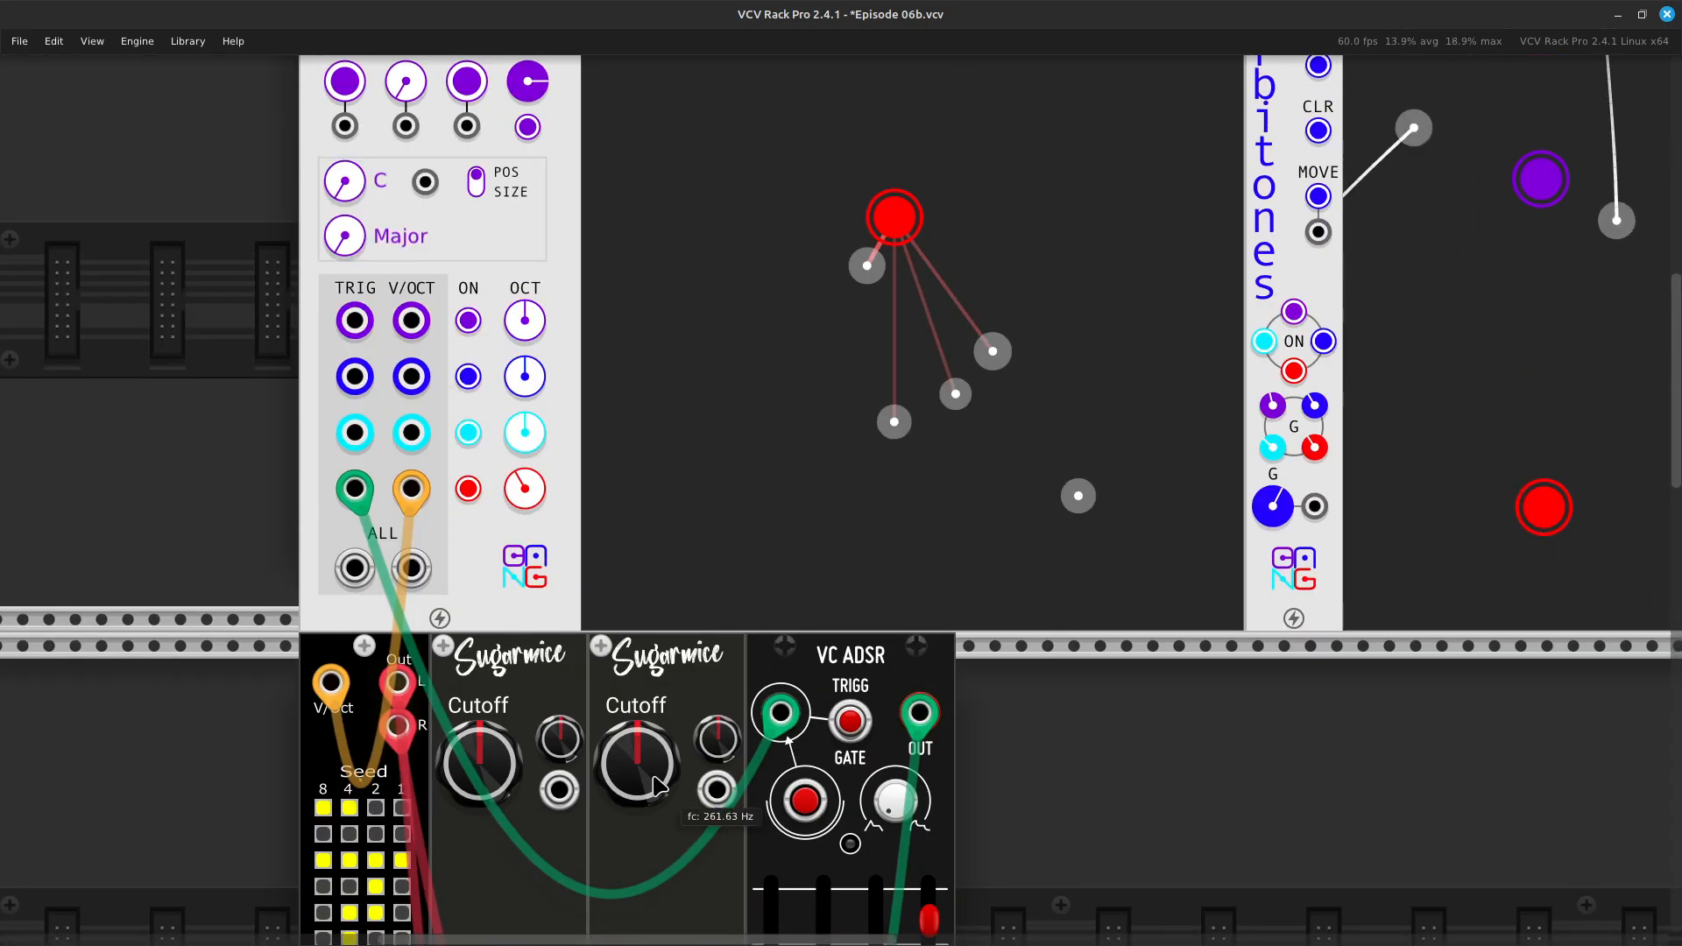
drag(724, 754, 724, 715)
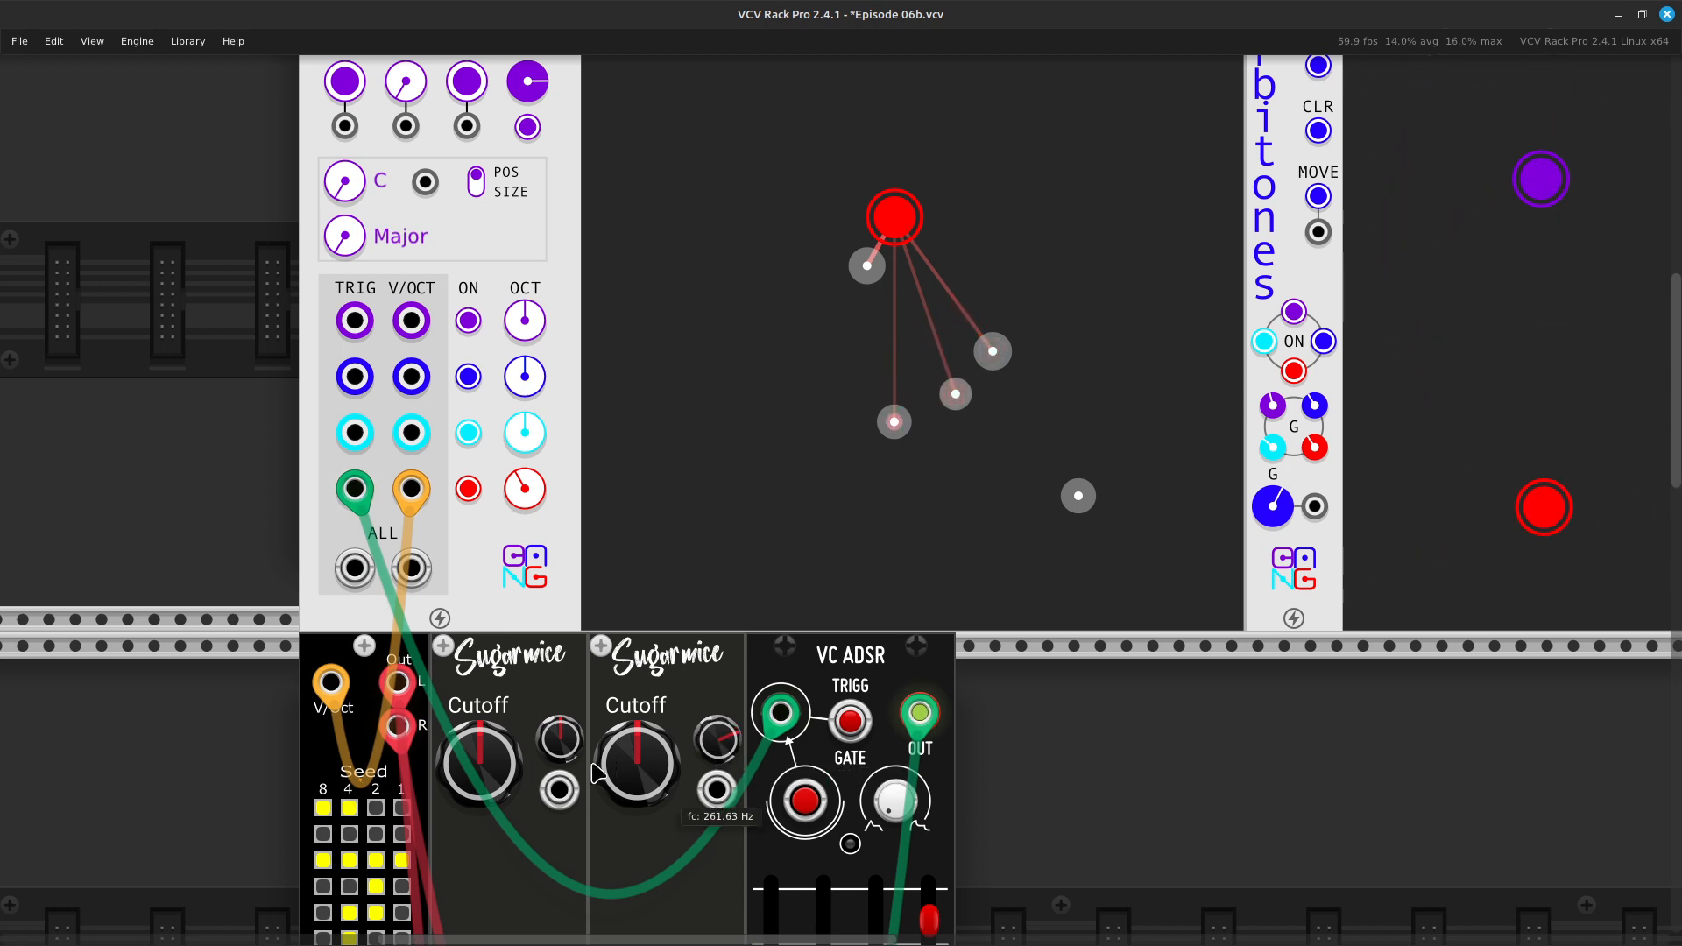
drag(564, 747, 564, 708)
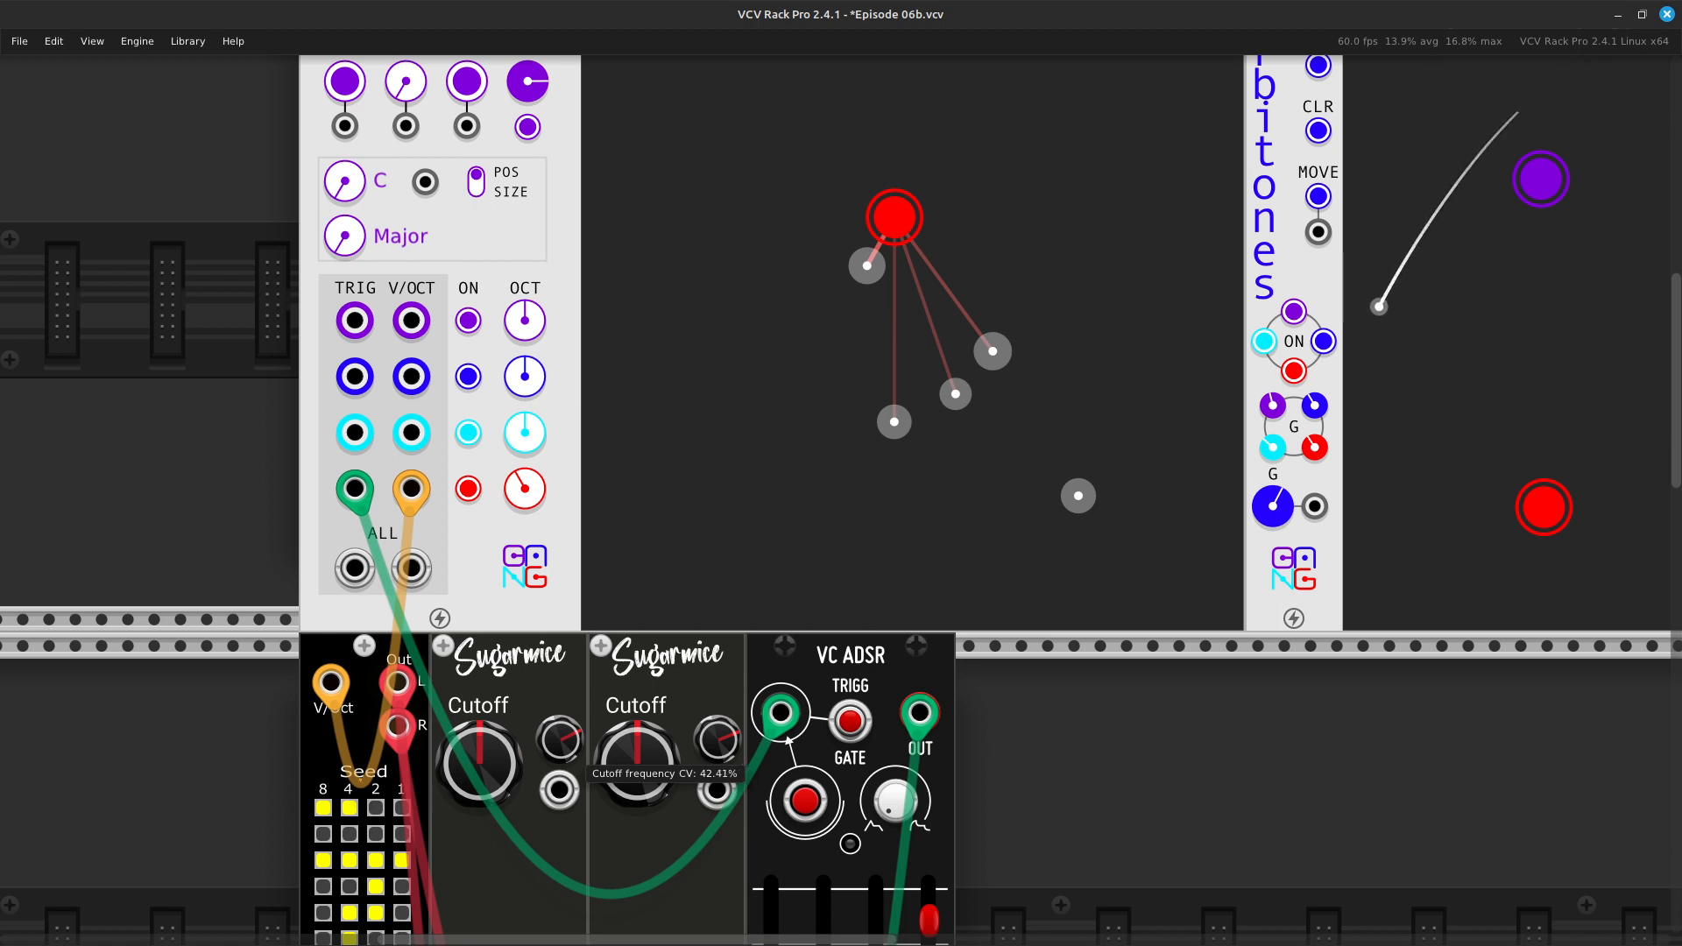
Connect the first SugarMice filter's cutoff CV input to the average X output of Orbitones with a yellow cable
right_click(561, 792)
drag(610, 883, 741, 818)
key(Right)
key(Right)
key(Right)
key(Right)
key(Right)
key(Right)
key(Right)
key(Right)
key(Right)
key(Right)
key(Right)
key(Right)
key(Right)
key(Right)
key(Right)
key(Right)
key(Right)
key(Up)
key(Up)
key(Up)
key(Up)
key(Up)
key(Up)
key(Up)
key(Right)
key(Right)
key(Right)
key(Right)
key(Right)
key(Right)
key(Right)
key(Right)
key(Right)
key(Right)
key(Right)
key(Right)
key(Up)
key(Up)
key(Up)
key(Up)
key(Down)
key(Down)
key(Down)
key(Left)
key(Left)
key(Left)
key(Left)
key(Left)
key(Left)
key(Left)
key(Left)
scroll(913, 717, right, 1)
drag(908, 708, 859, 381)
scroll(1008, 586, right, 6)
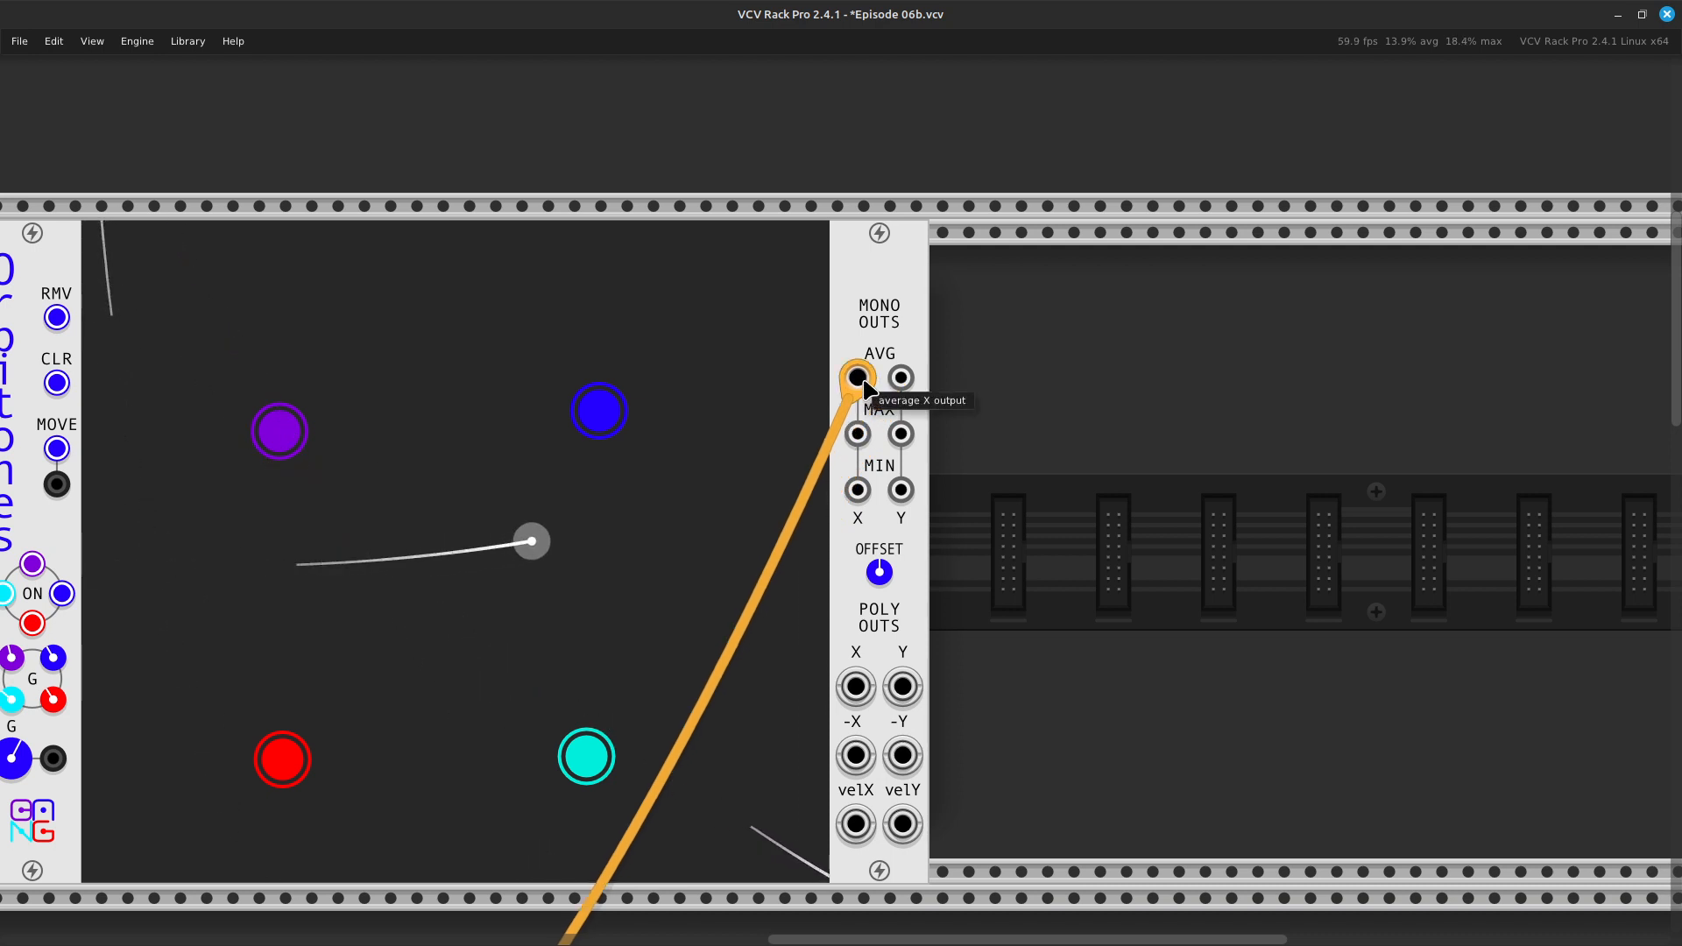
drag(865, 381, 863, 380)
Connect the second SugarMice filter's cutoff CV input to the average Y output of Orbitones with a yellow cable
key(Left)
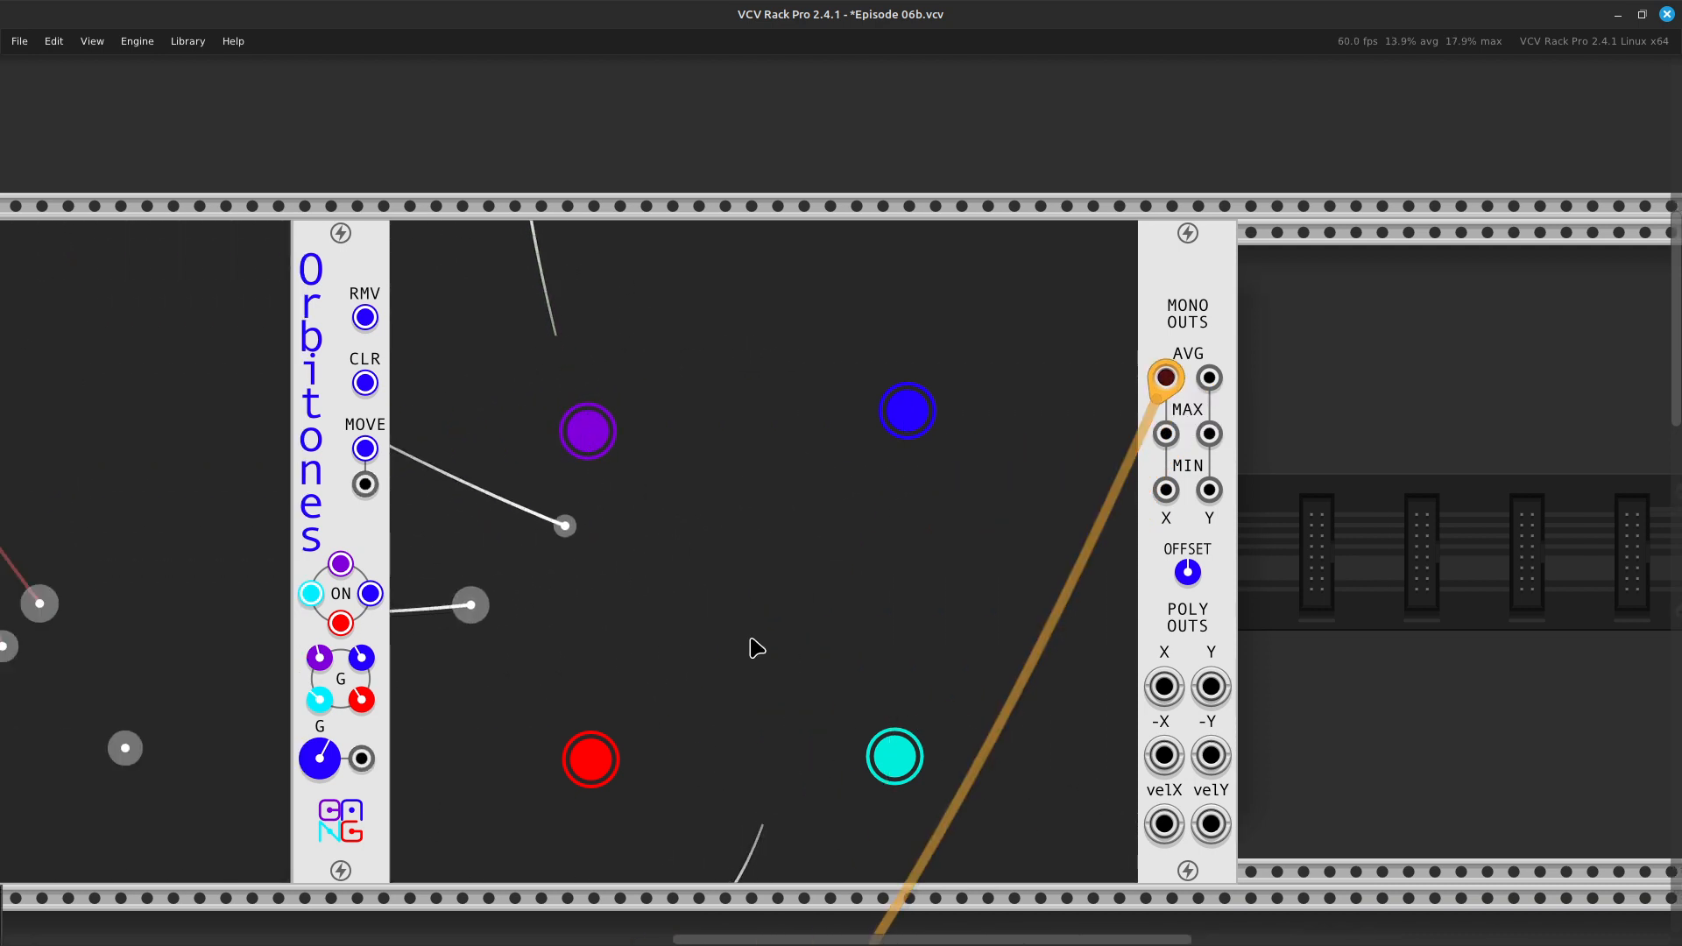
key(Down)
key(Left)
key(Down)
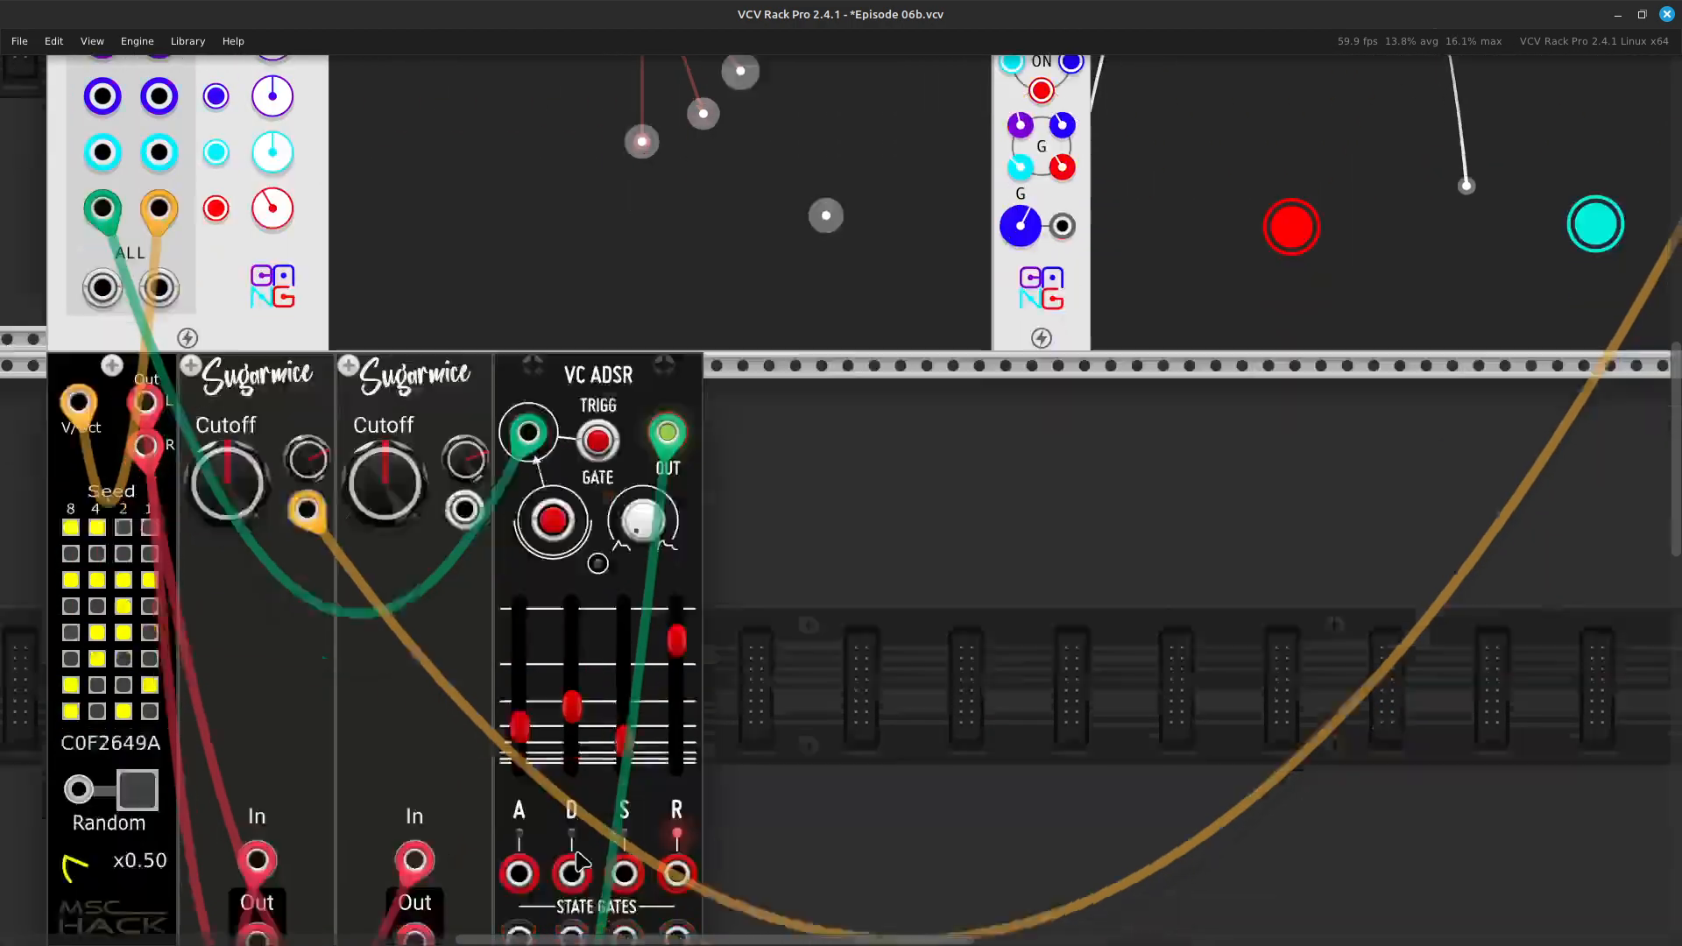
key(Left)
key(Up)
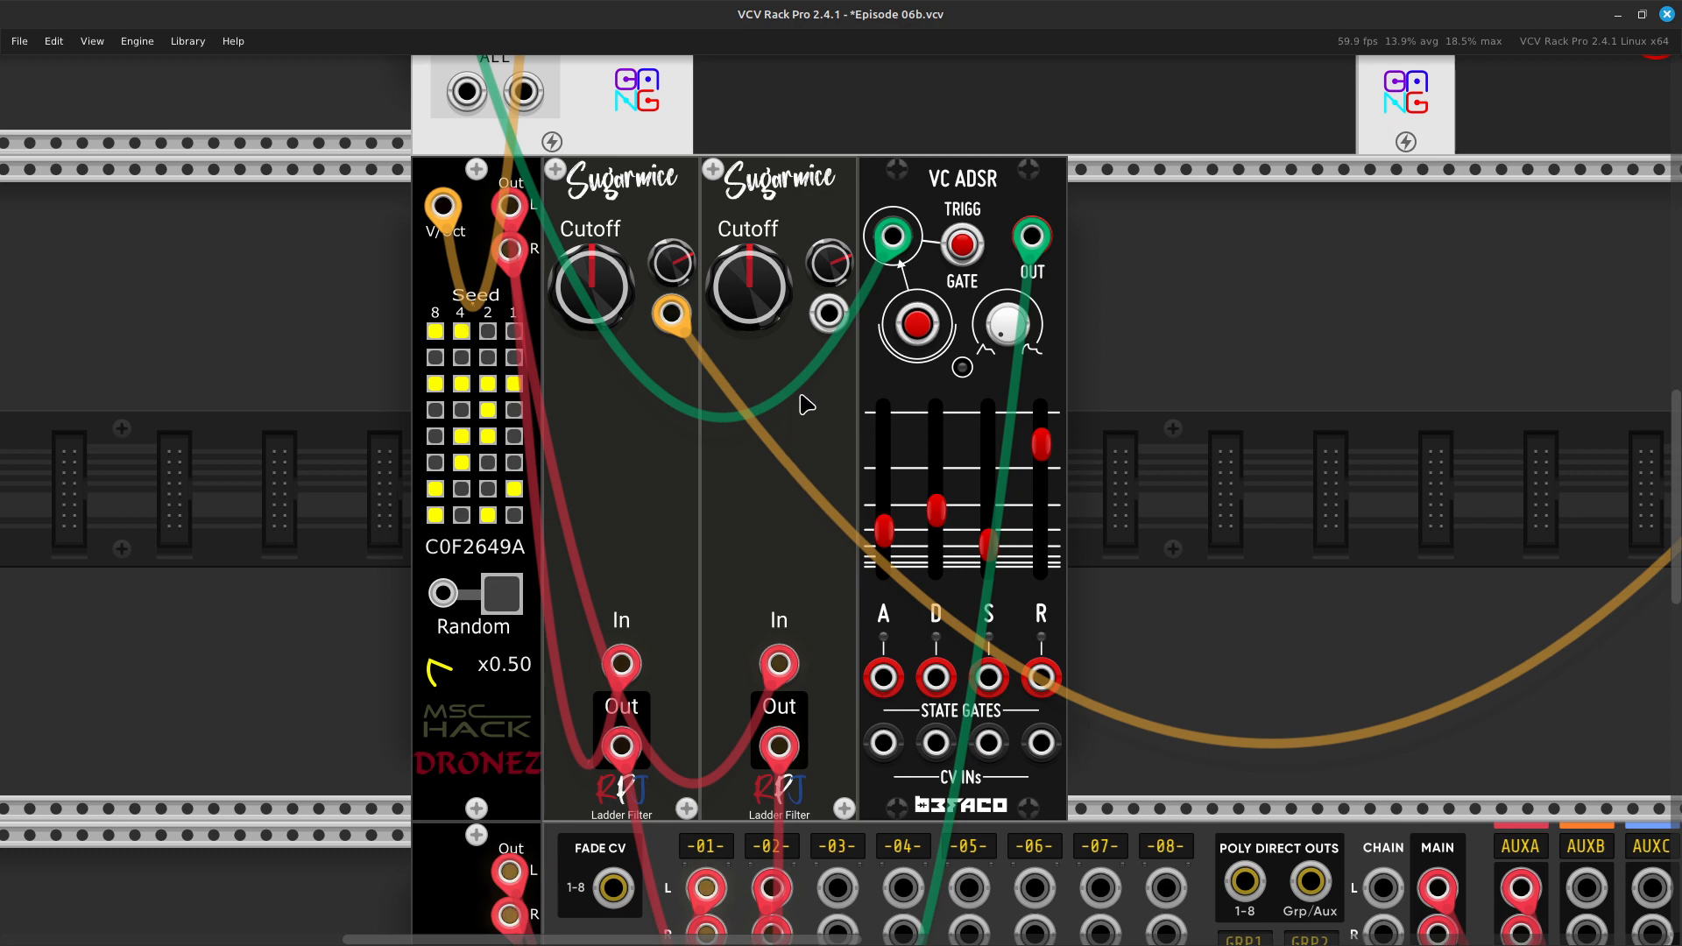
right_click(829, 313)
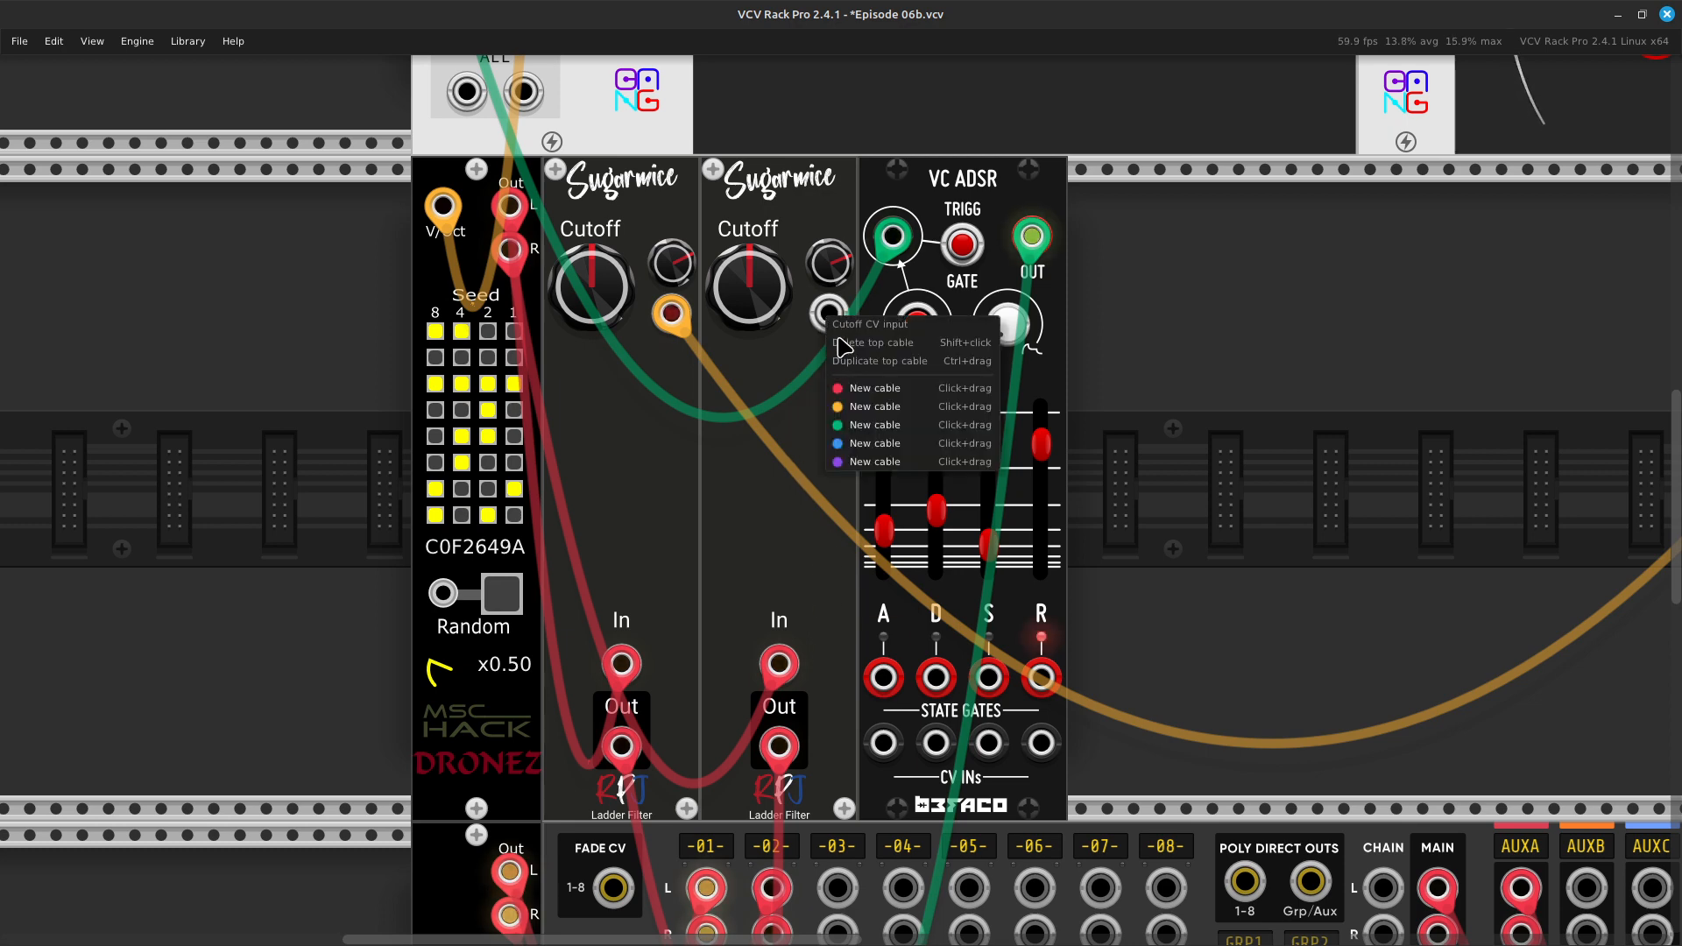
drag(859, 414, 931, 351)
Raise the cutoff CV amounts of both SugarMice filters to about 93%
scroll(739, 537, left, 5)
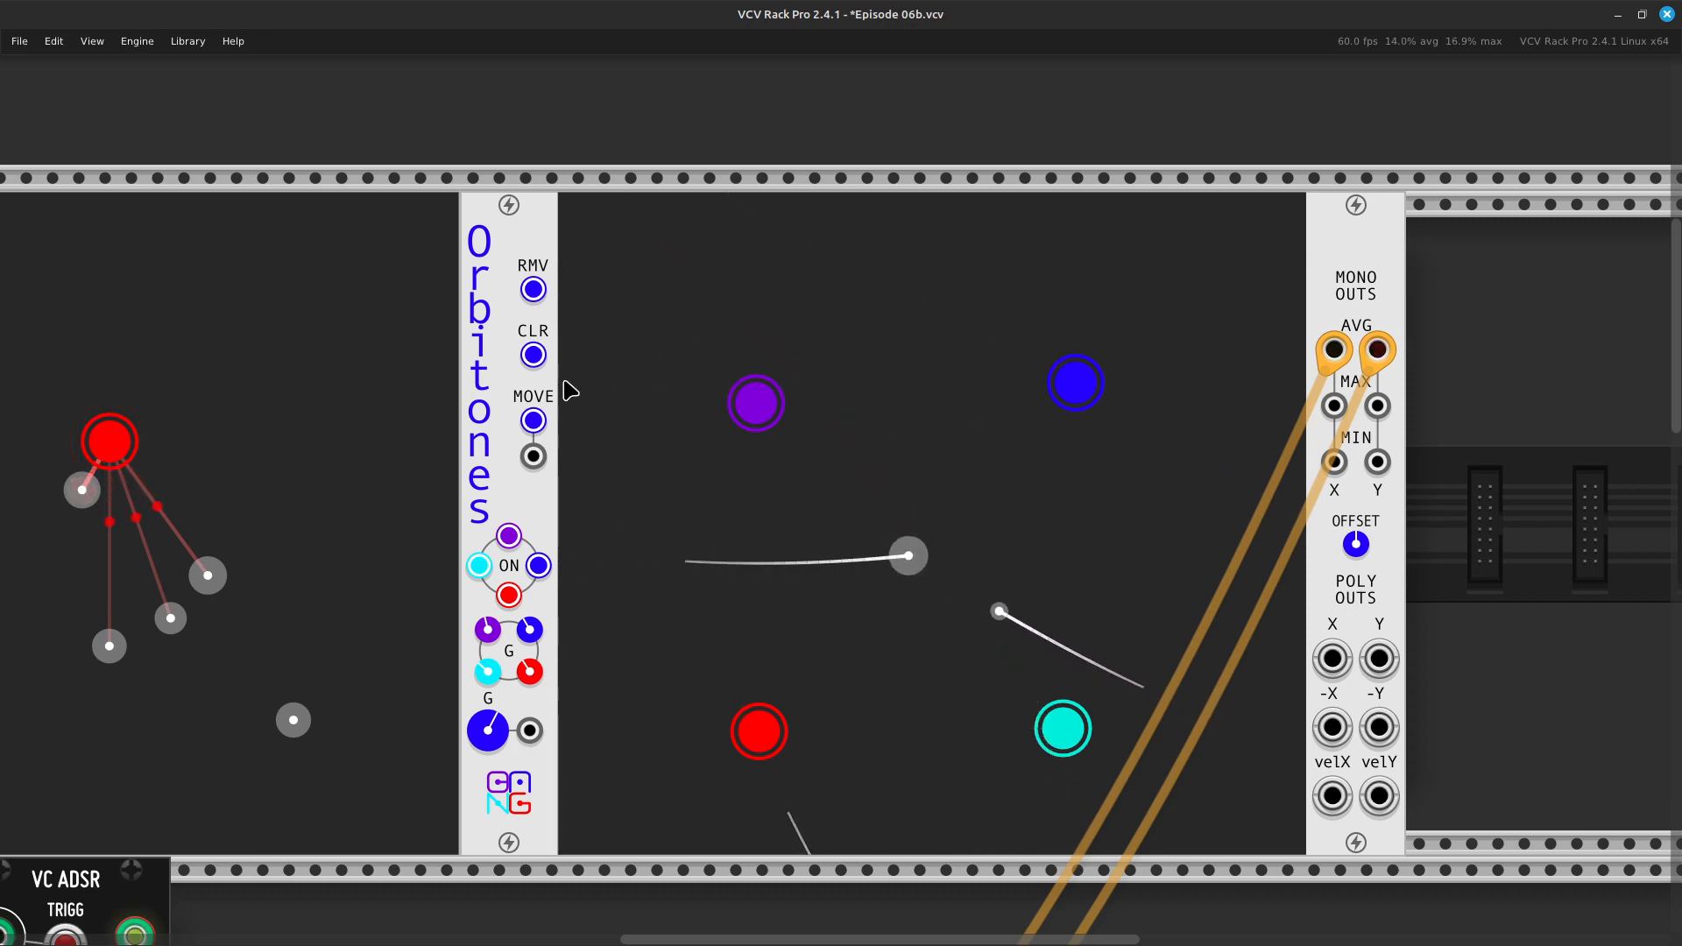
scroll(539, 377, down, 3)
scroll(464, 490, down, 5)
scroll(377, 636, left, 10)
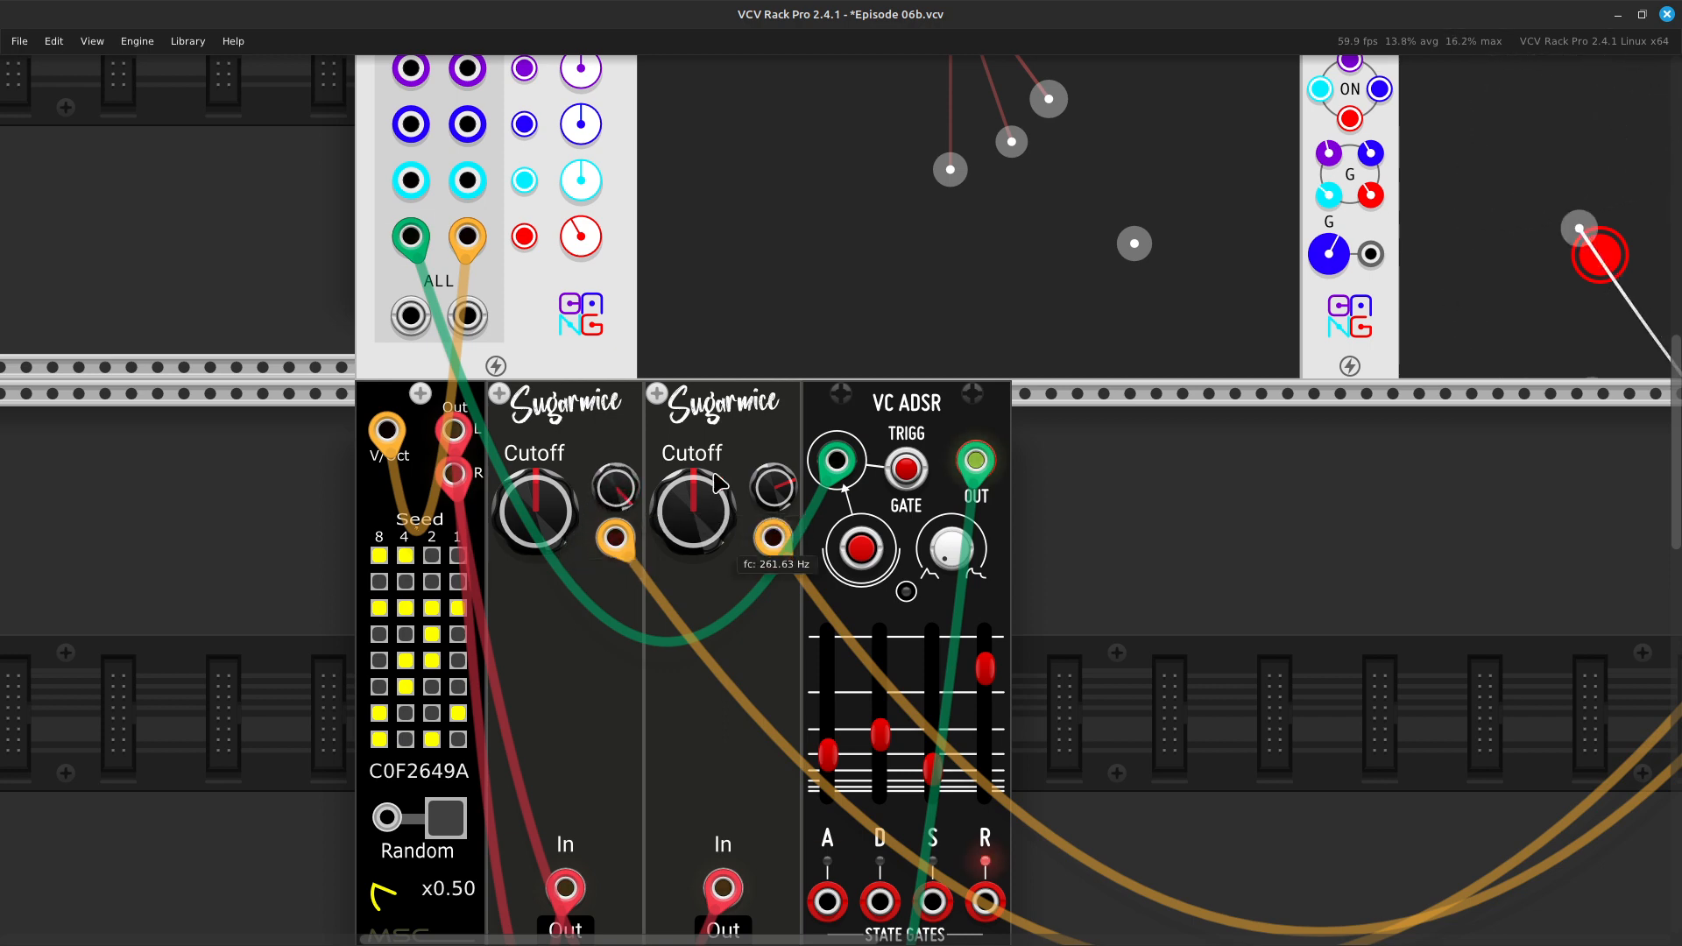
drag(774, 488, 774, 464)
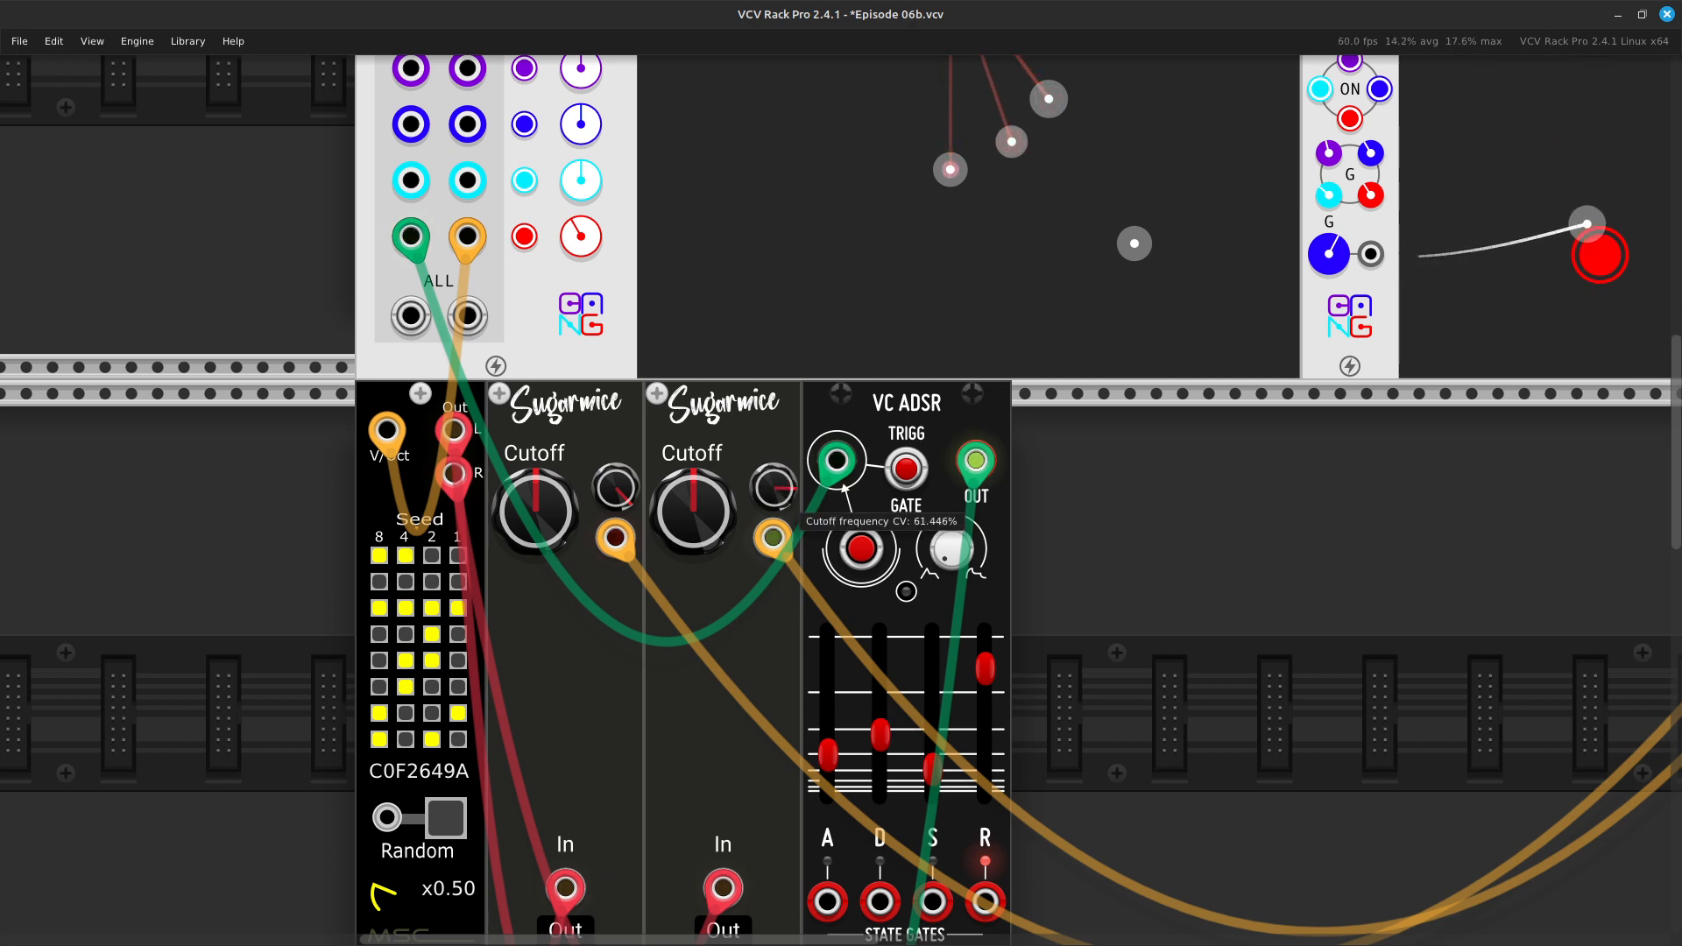
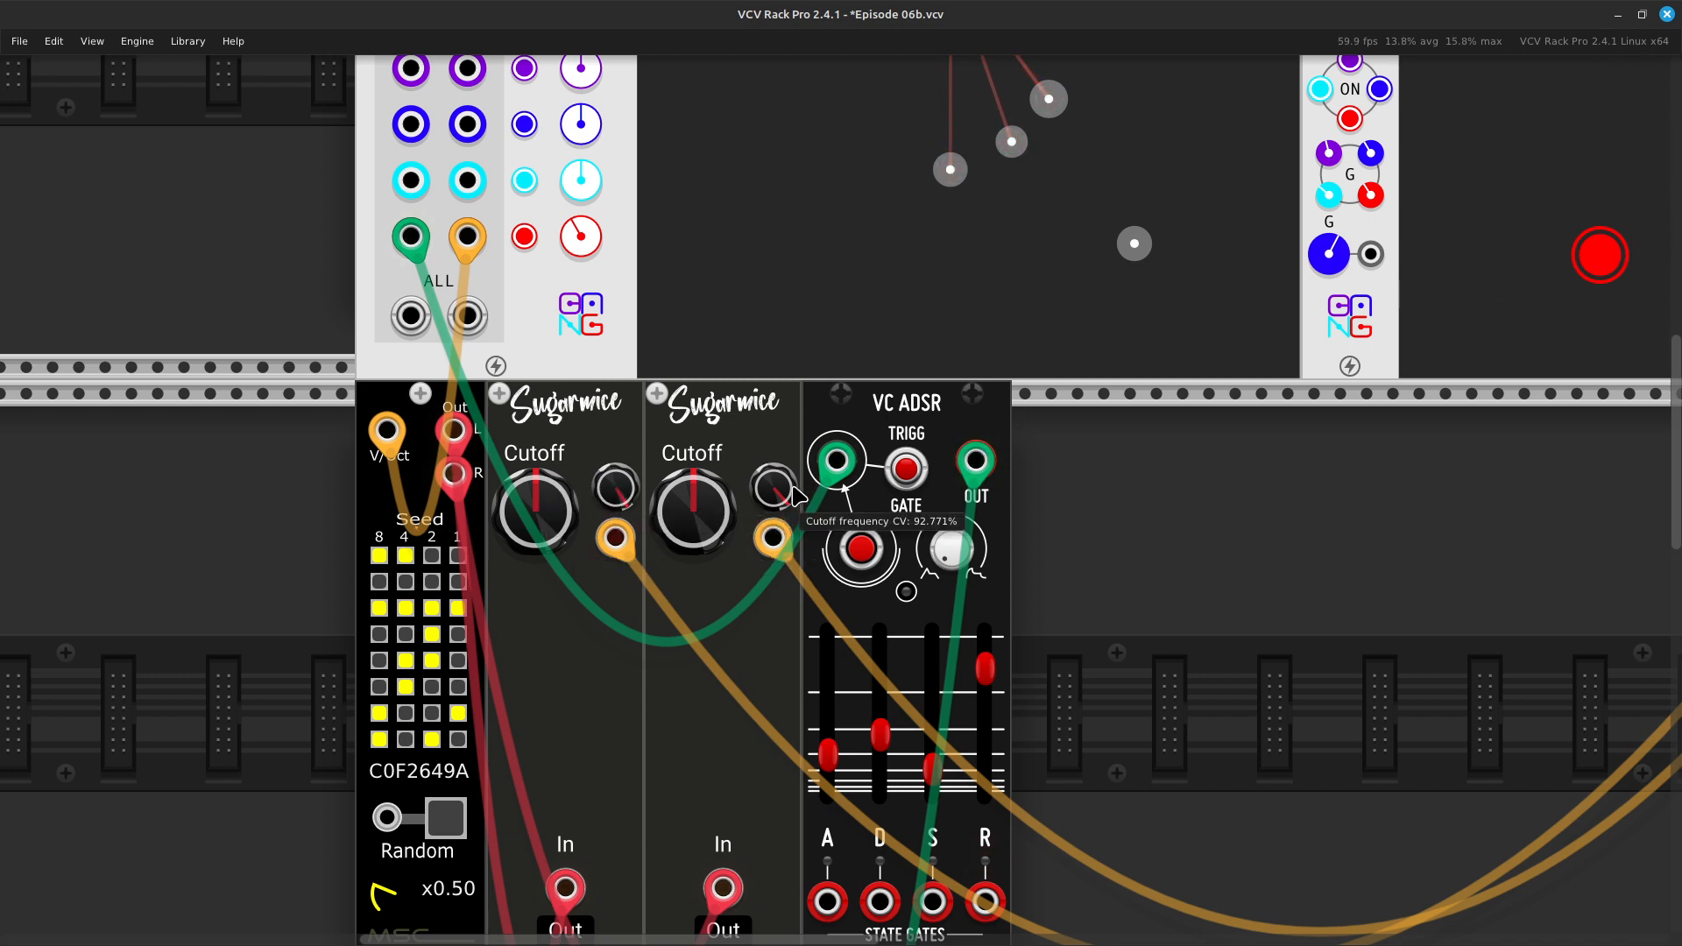
Move the second filter's modulation cable on Orbitones from the average Y output to the average X output
scroll(789, 526, right, 10)
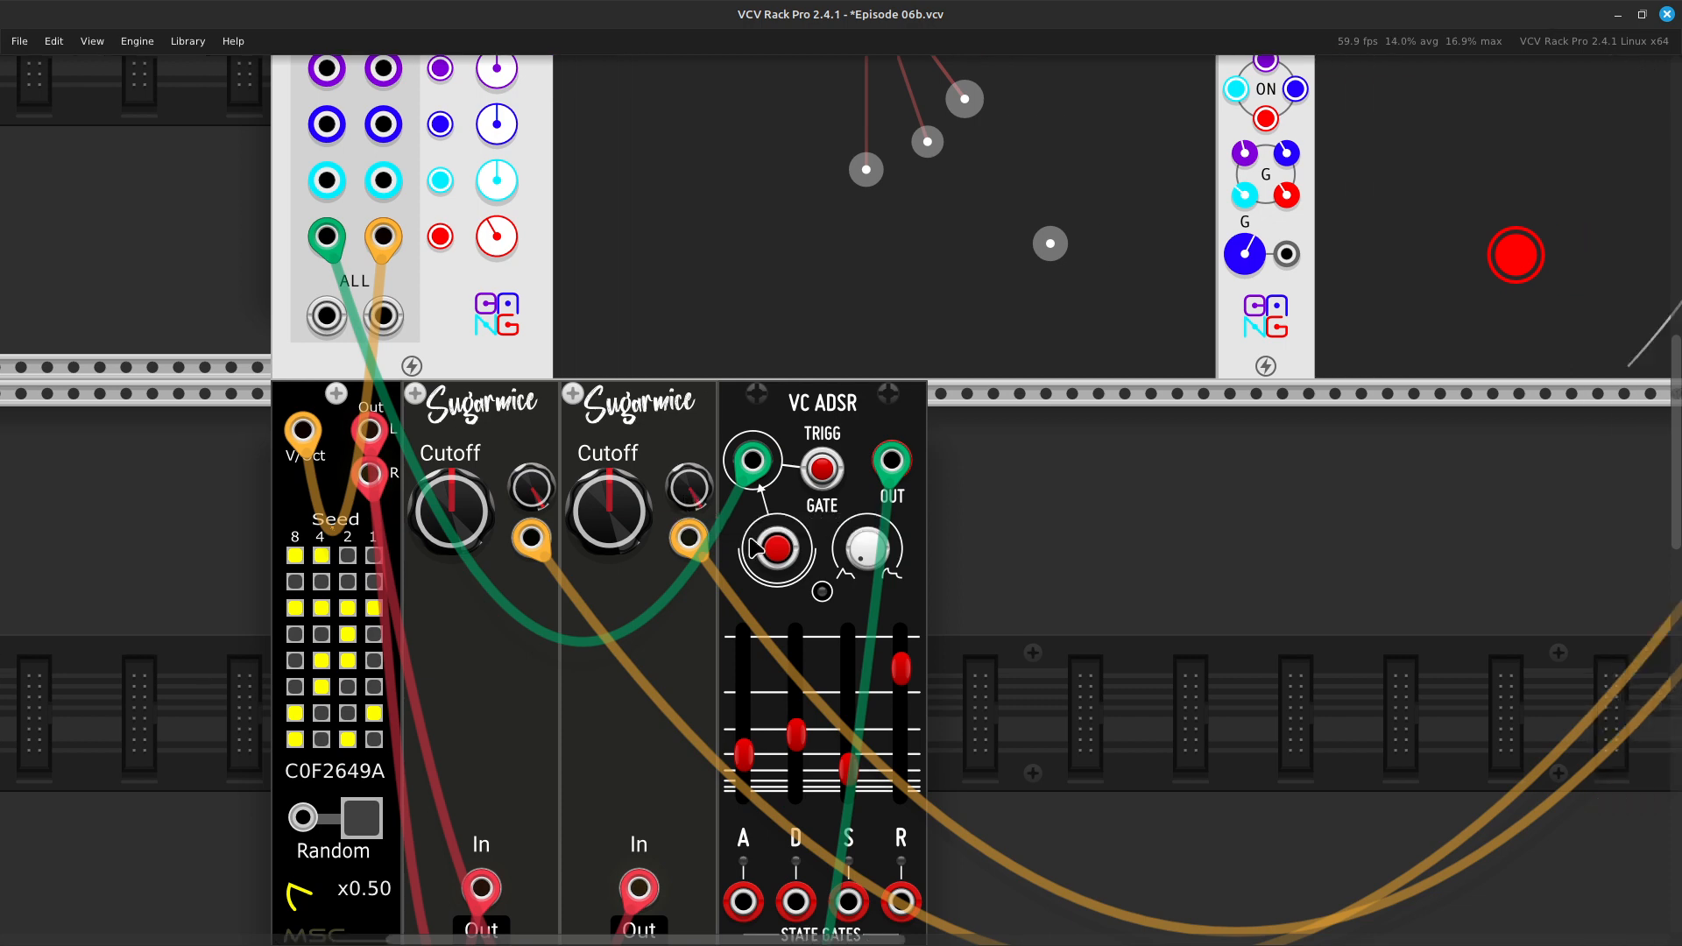
scroll(824, 517, up, 5)
scroll(898, 464, right, 5)
scroll(912, 465, up, 3)
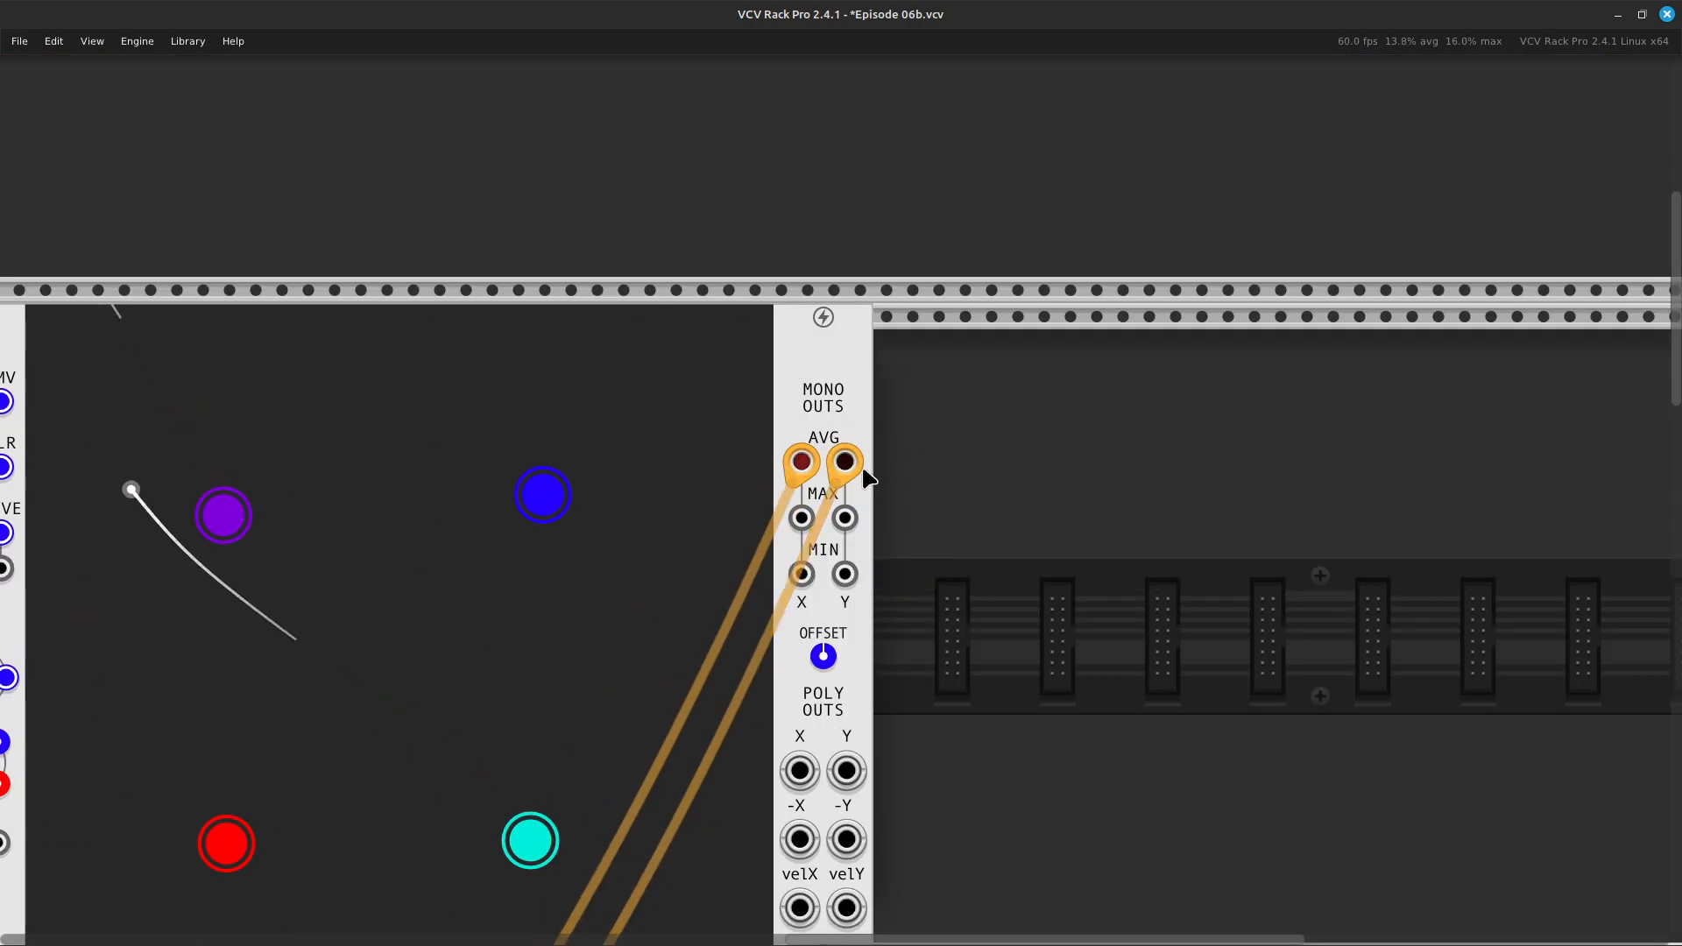
drag(845, 458, 801, 462)
Trace the Dronez voice from Neutrinode and Orbitones through the SugarMice filters to the MixMaster channel 2 inputs and level meters
key(Left)
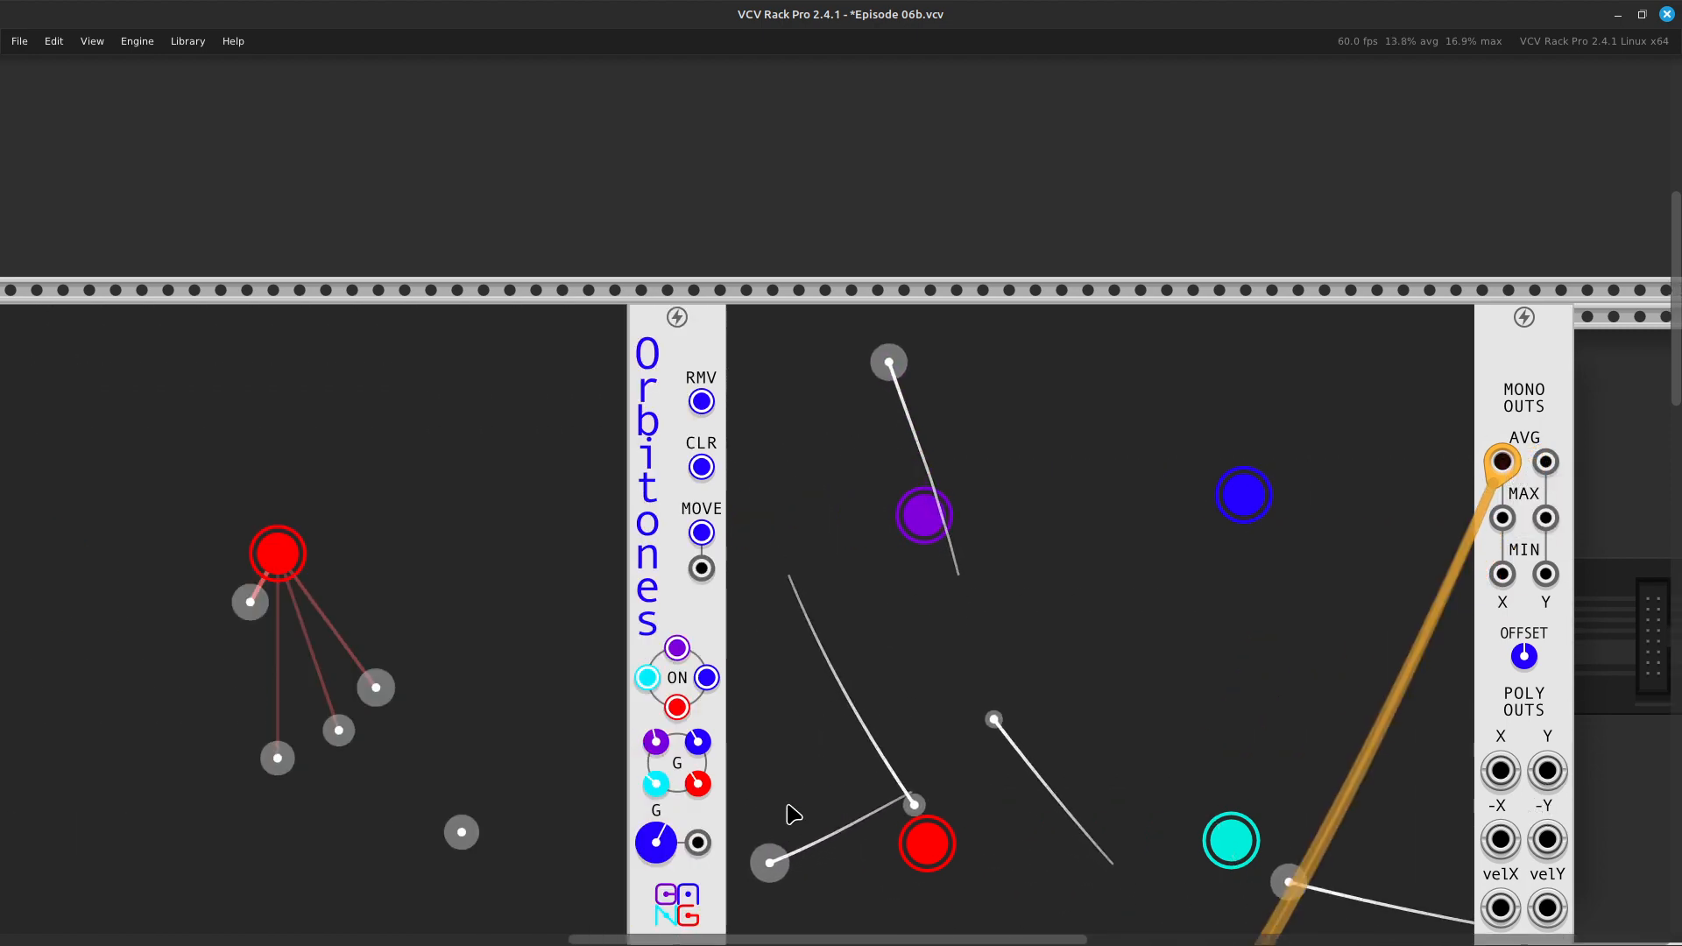
key(Down)
key(Left)
key(Left)
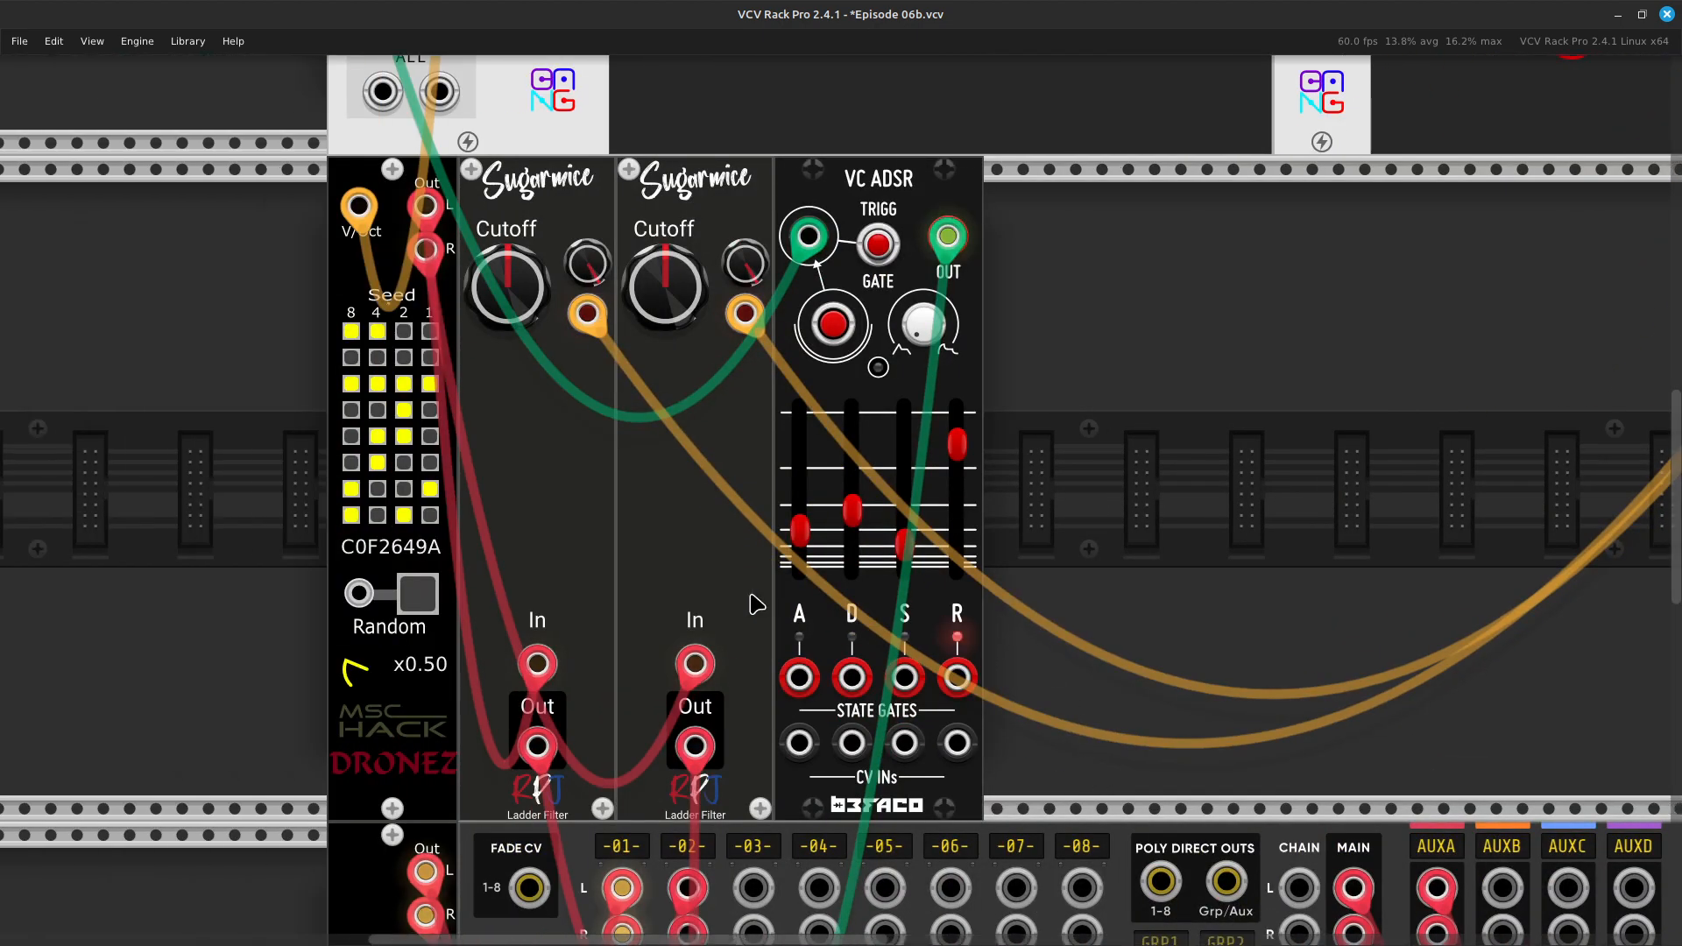
key(Up)
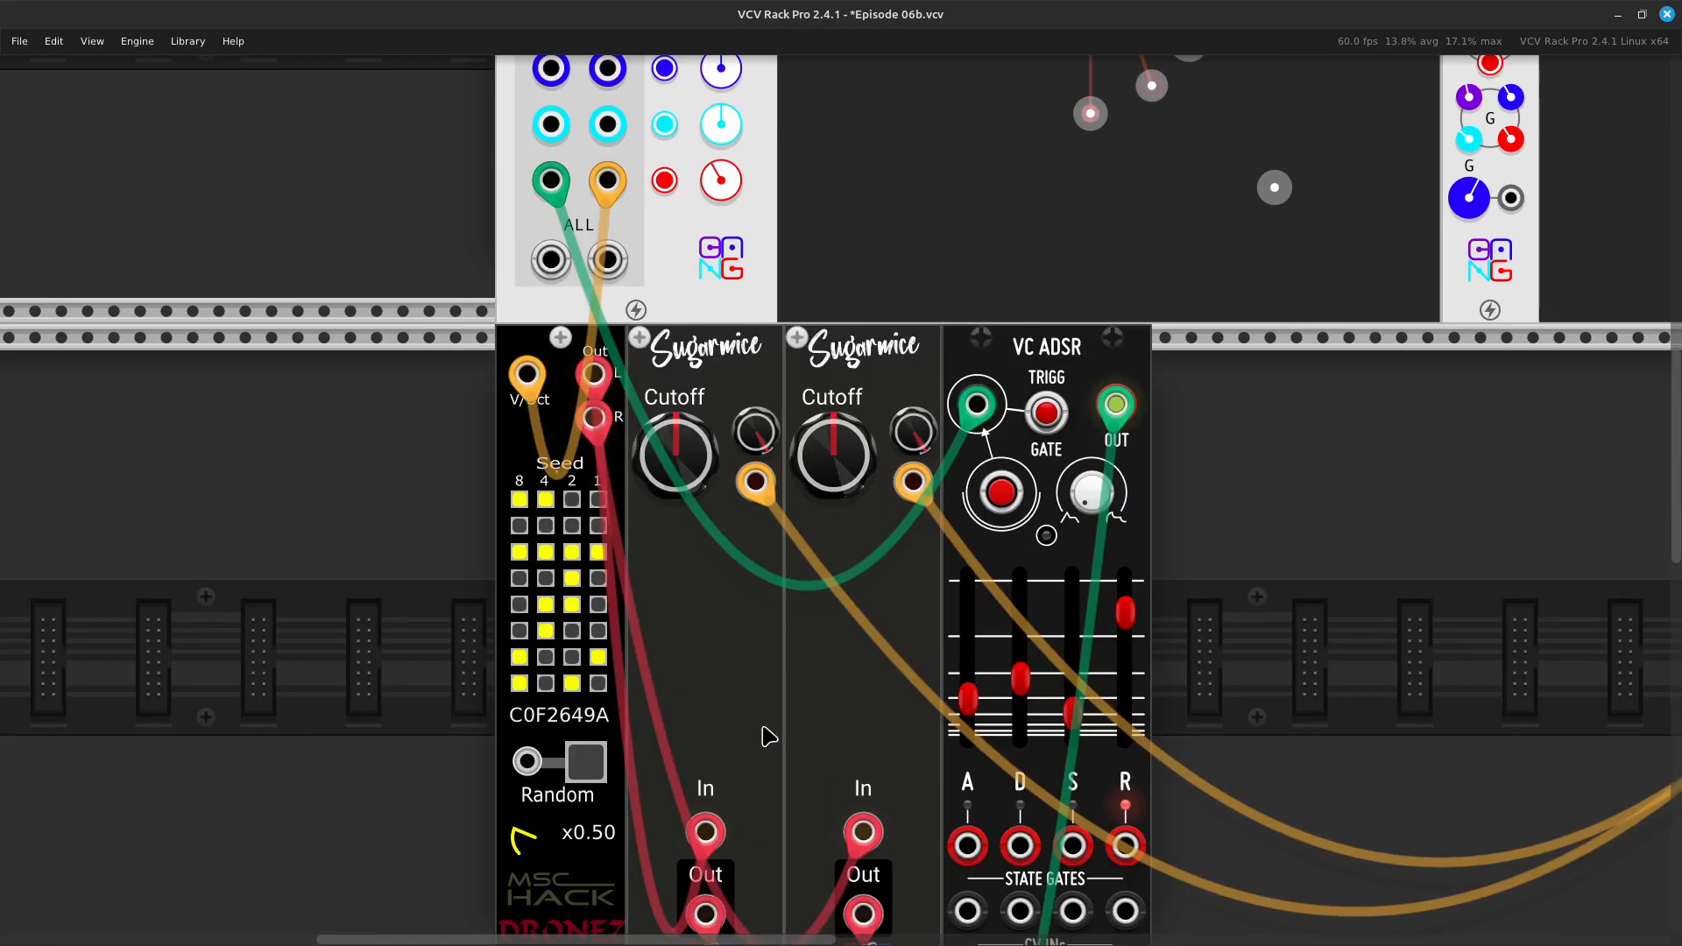
key(Up)
key(Right)
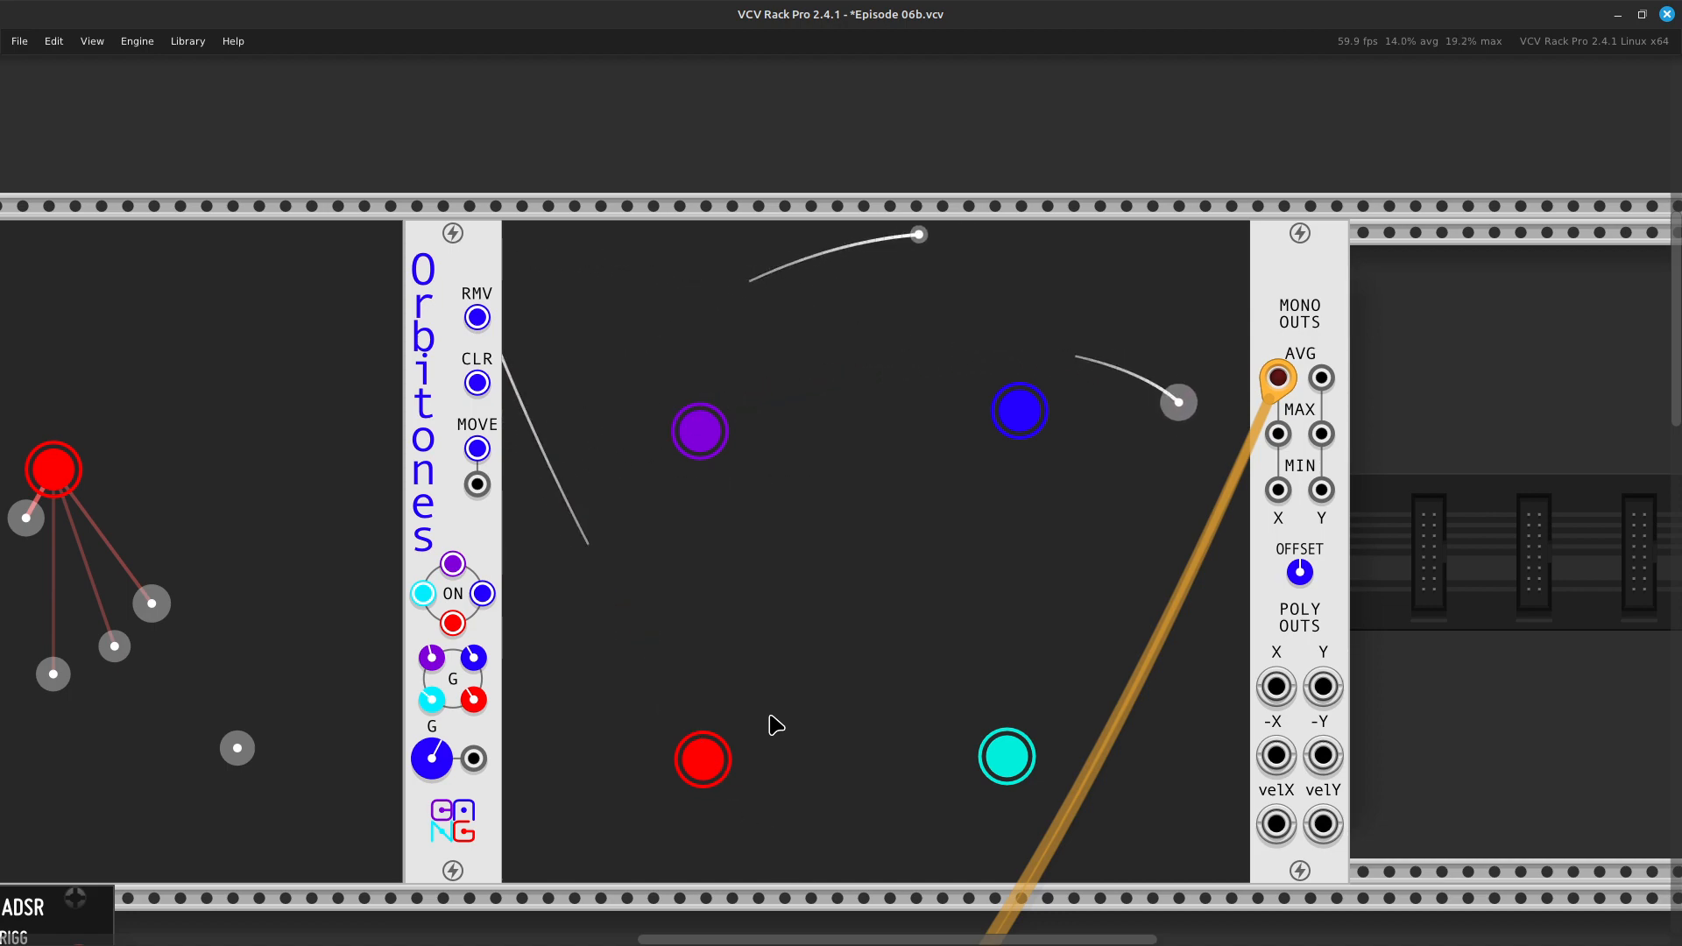
scroll(819, 857, left, 3)
scroll(824, 854, left, 3)
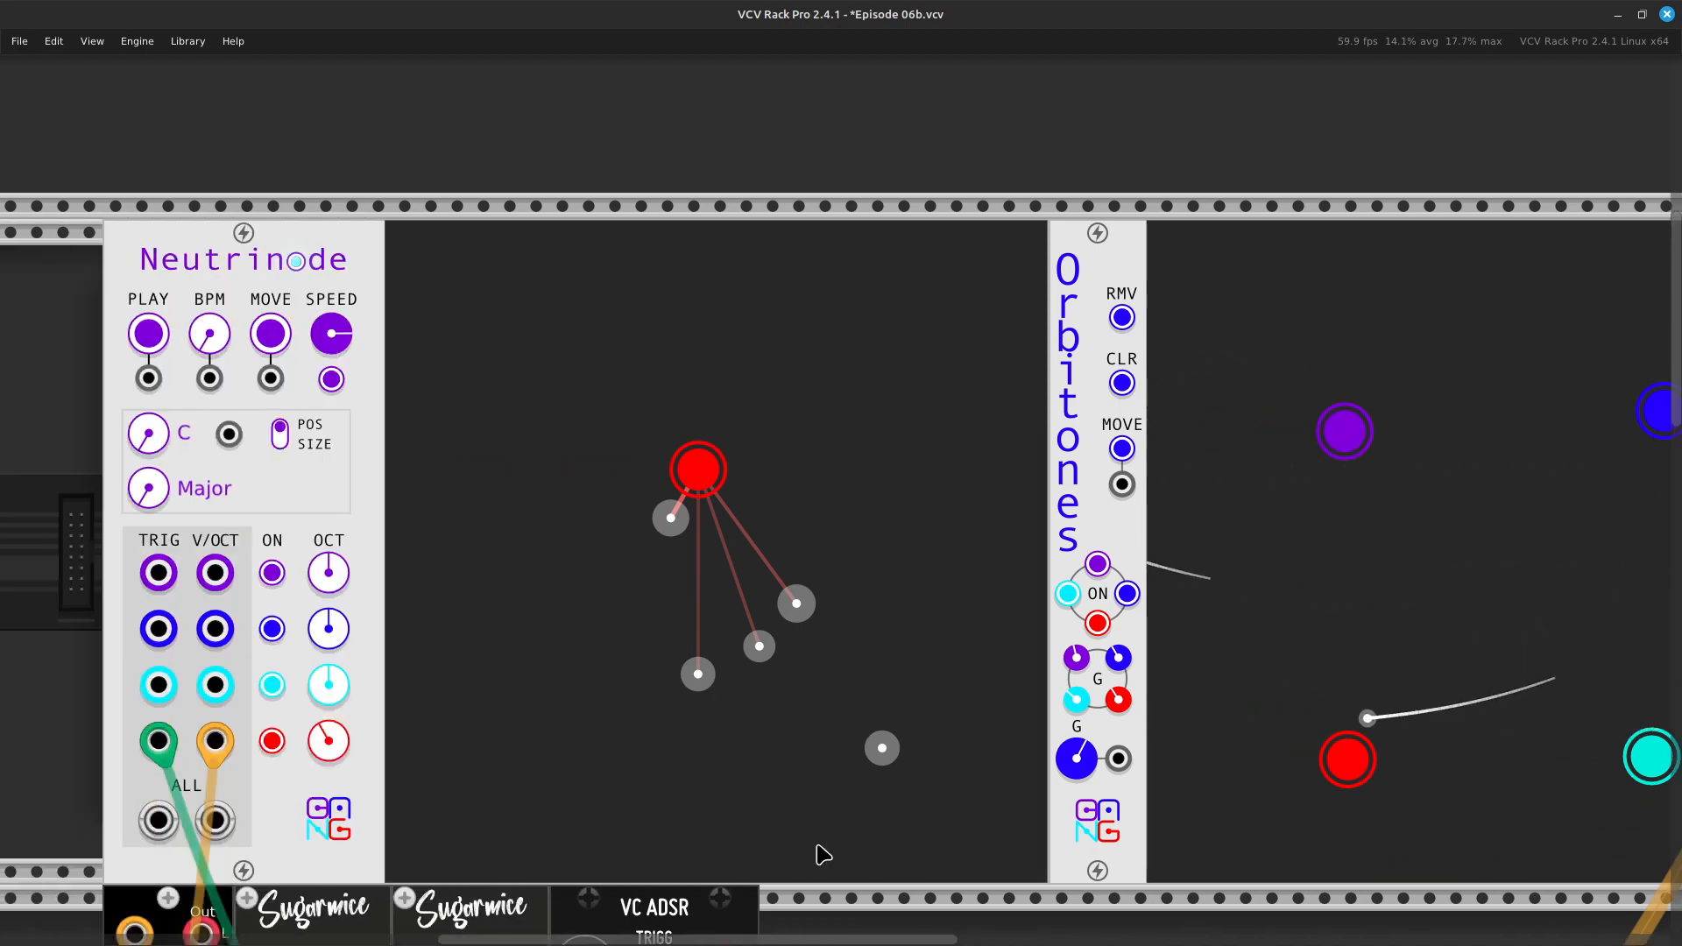
scroll(823, 855, down, 3)
scroll(824, 854, left, 4)
scroll(824, 855, down, 1)
scroll(822, 855, down, 2)
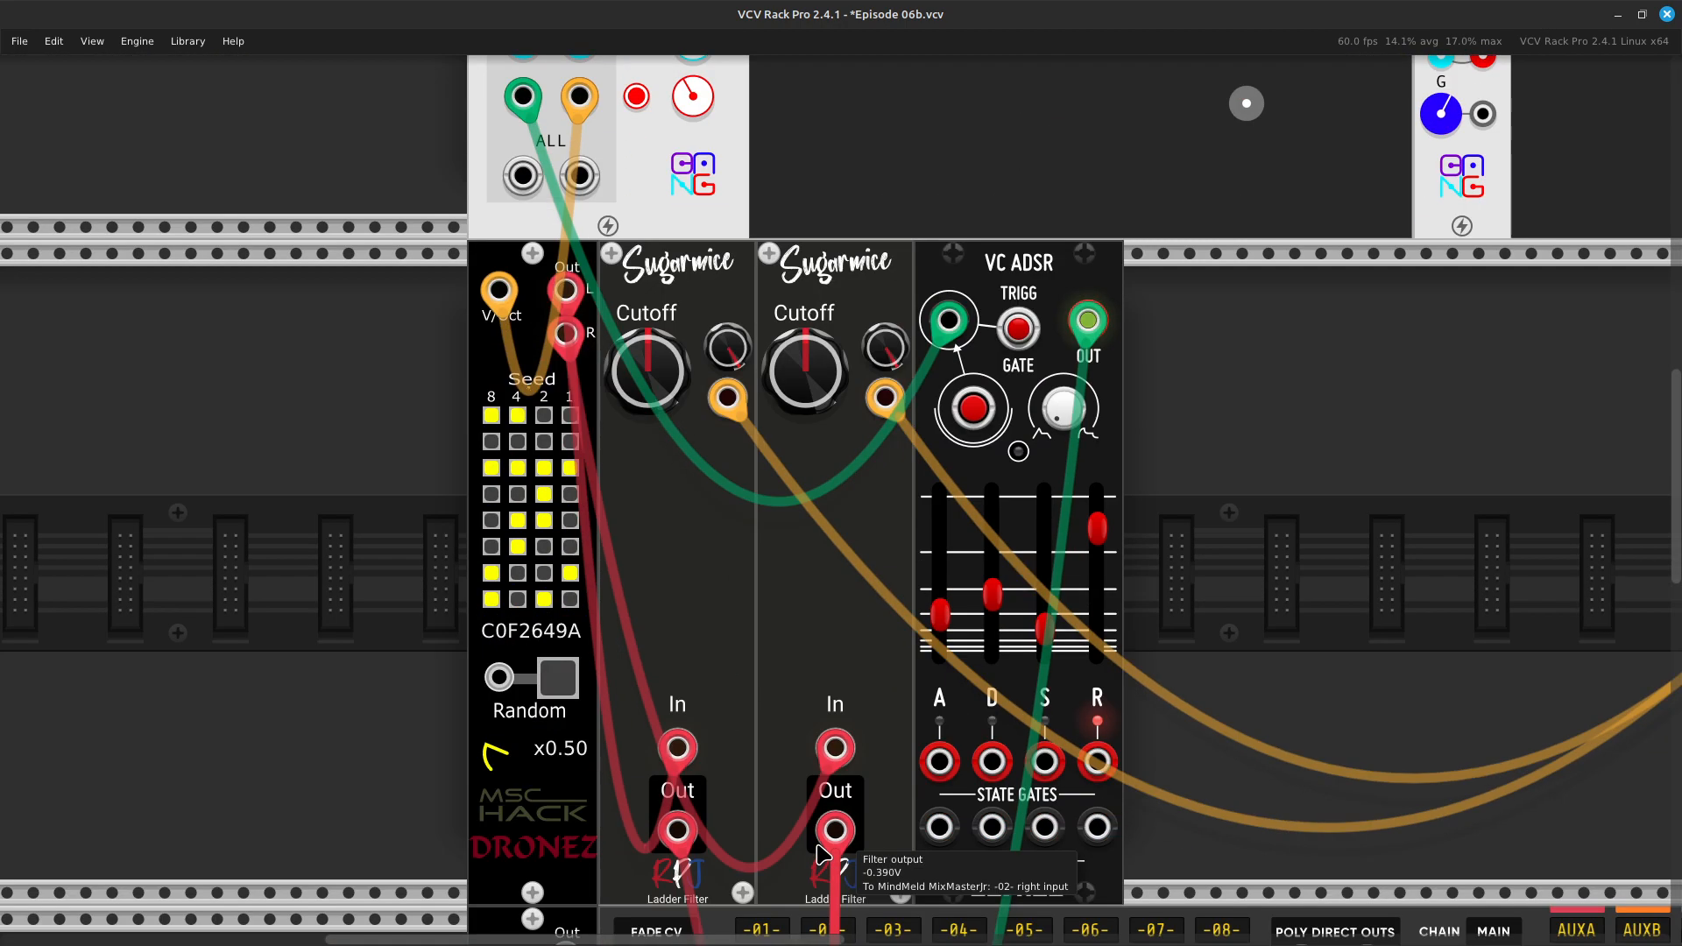
scroll(822, 854, up, 2)
scroll(822, 854, right, 3)
scroll(822, 856, up, 1)
scroll(822, 854, up, 2)
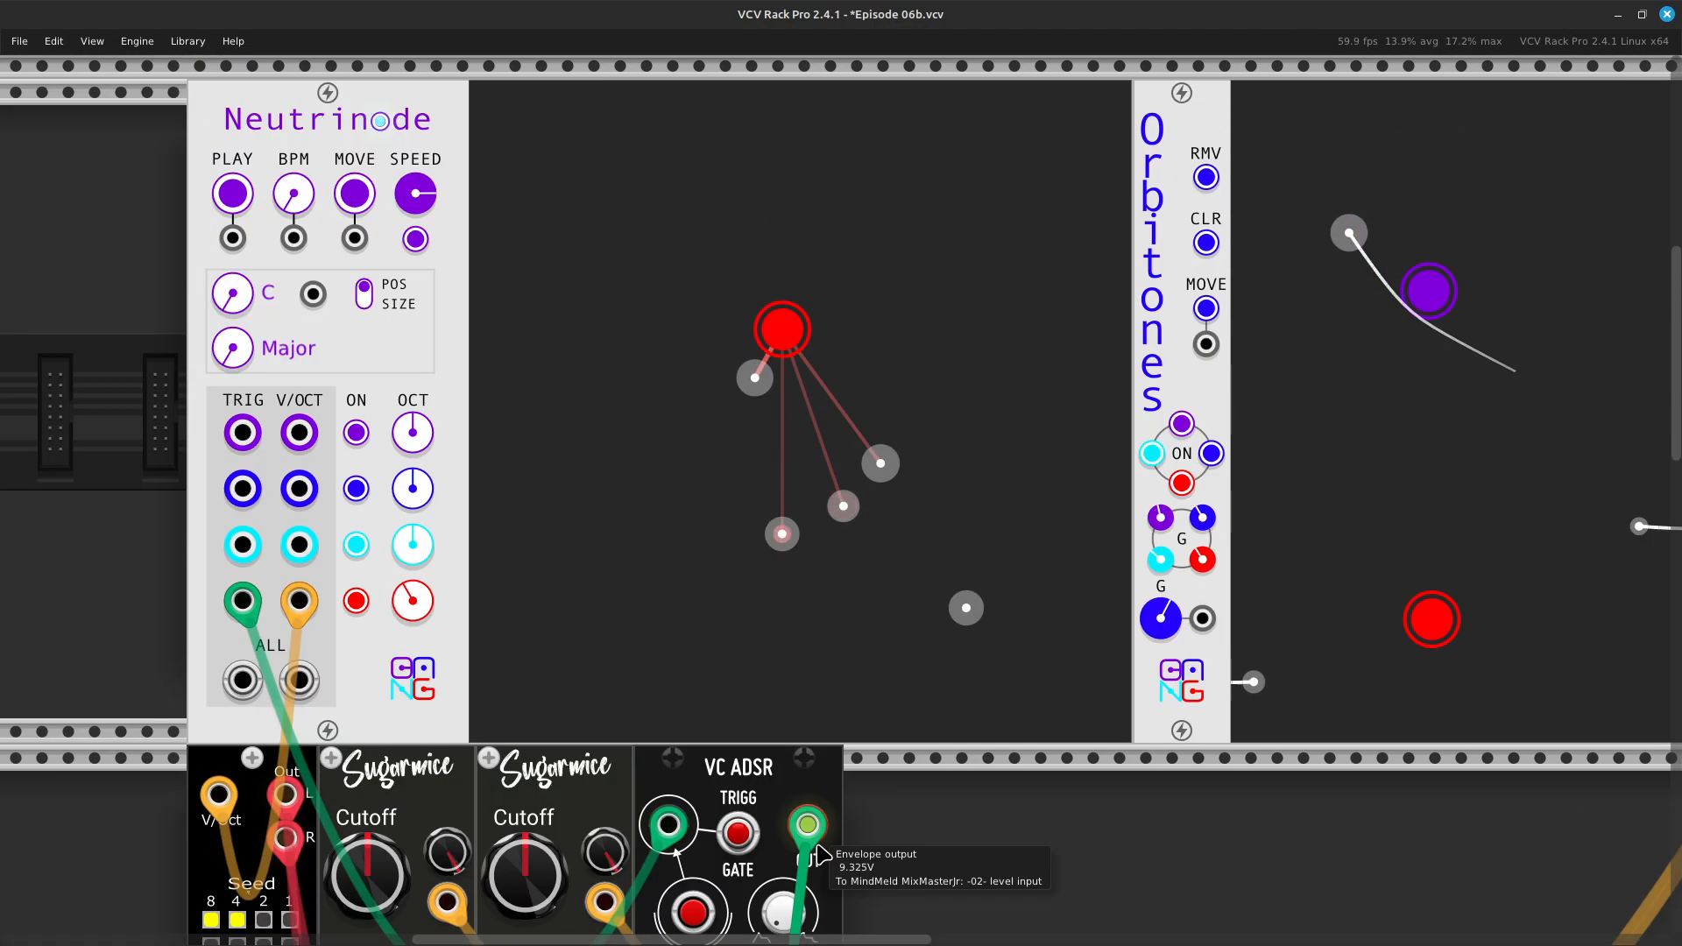
scroll(822, 854, down, 5)
scroll(822, 854, down, 1)
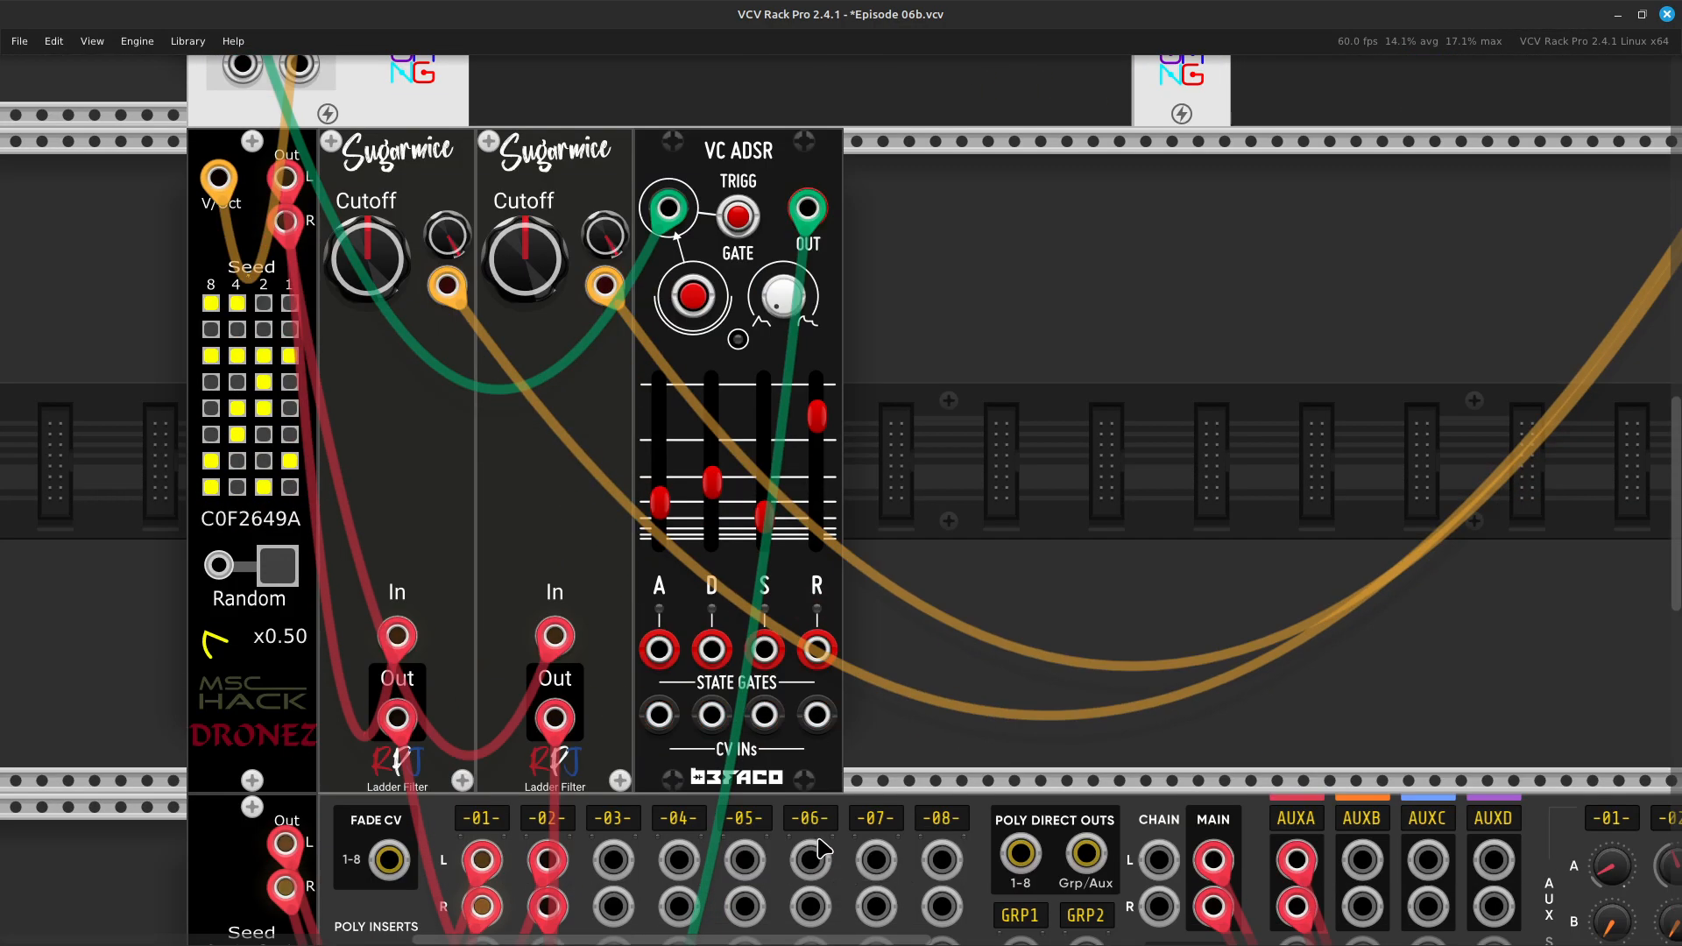
scroll(822, 855, left, 3)
scroll(789, 863, left, 1)
scroll(734, 872, down, 3)
scroll(734, 872, left, 1)
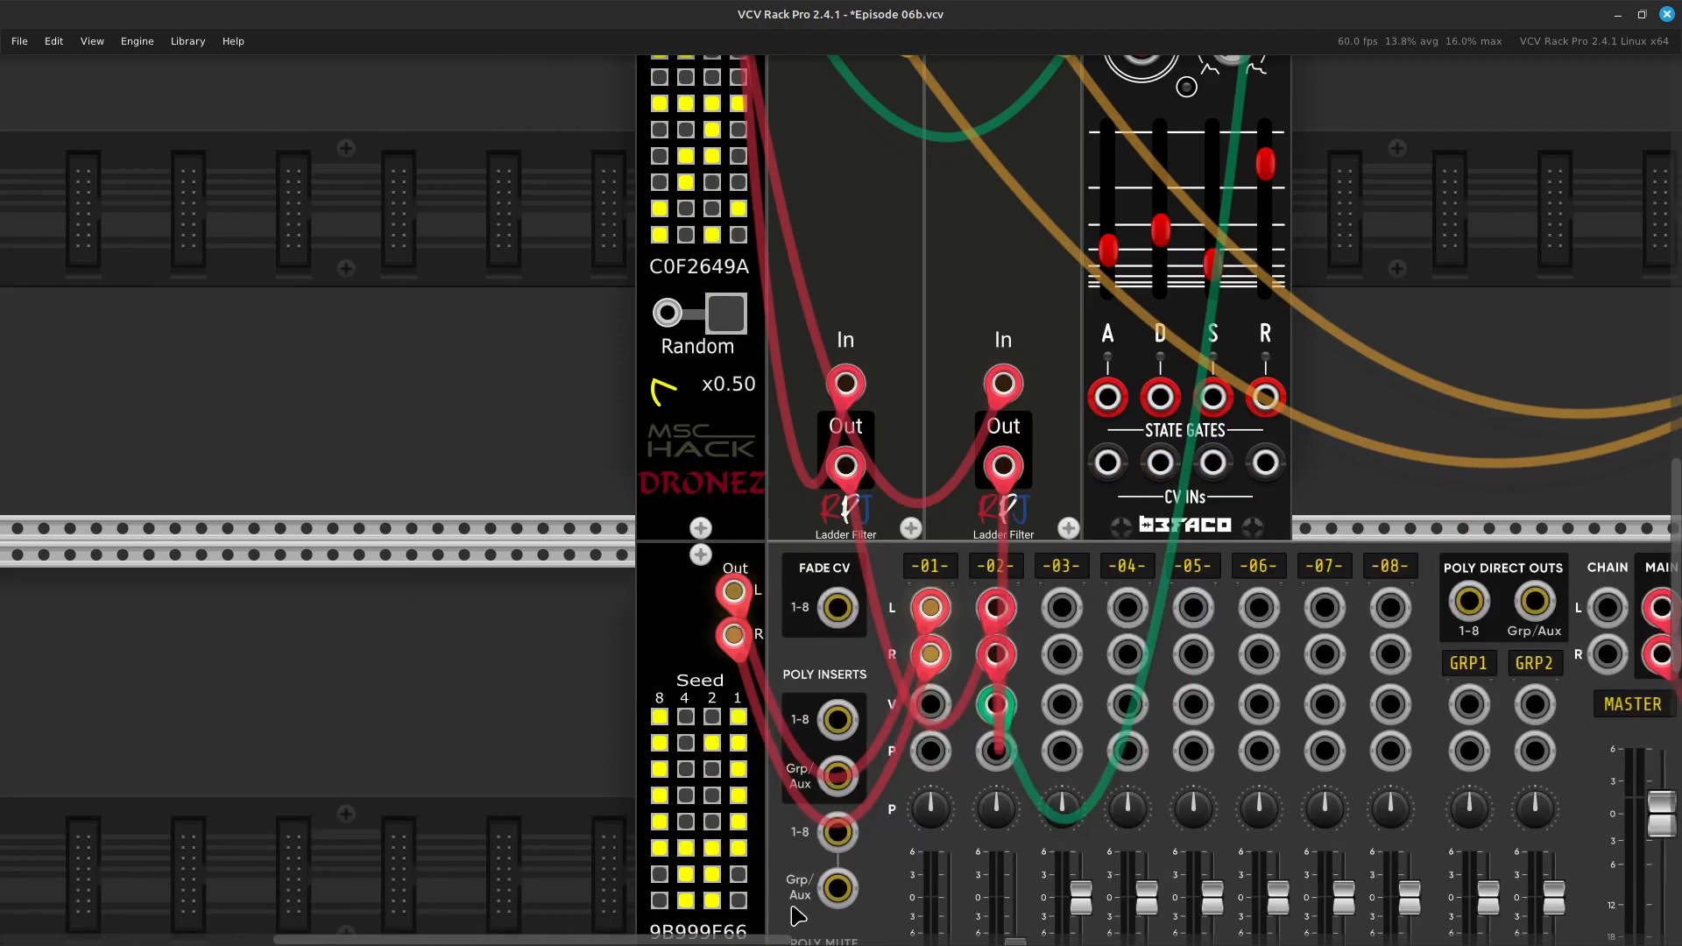
scroll(822, 917, down, 2)
scroll(828, 920, right, 2)
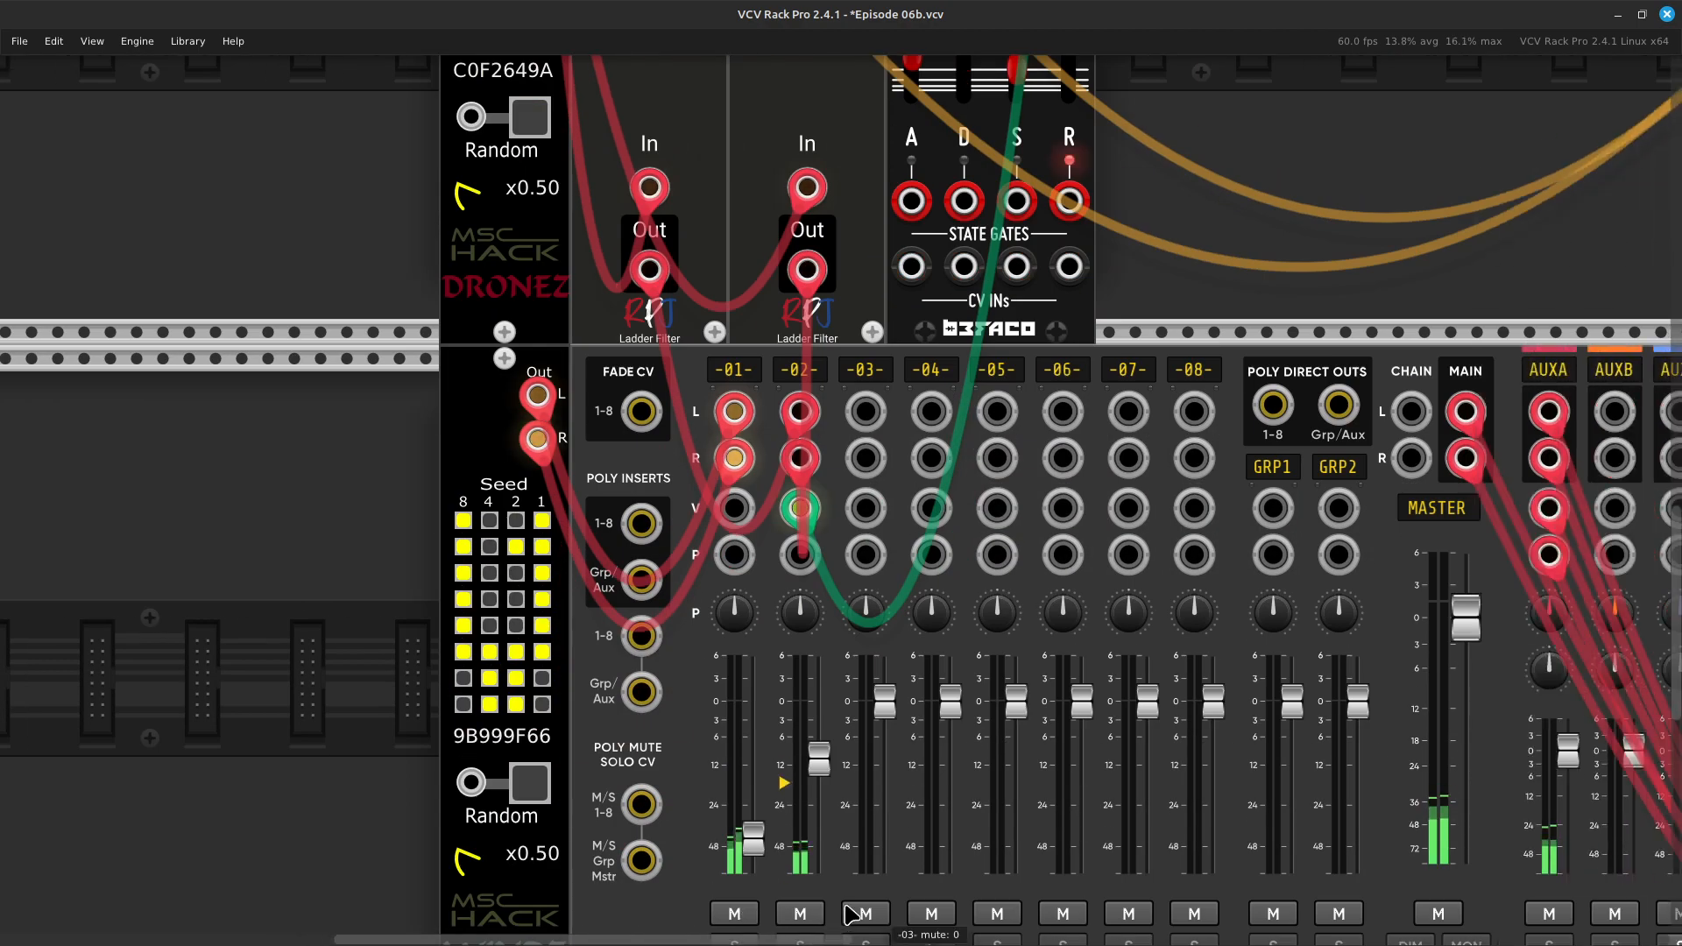
Raise the base cutoff of both SugarMice filters slightly and match the first filter's setting to the second's
scroll(857, 914, up, 7)
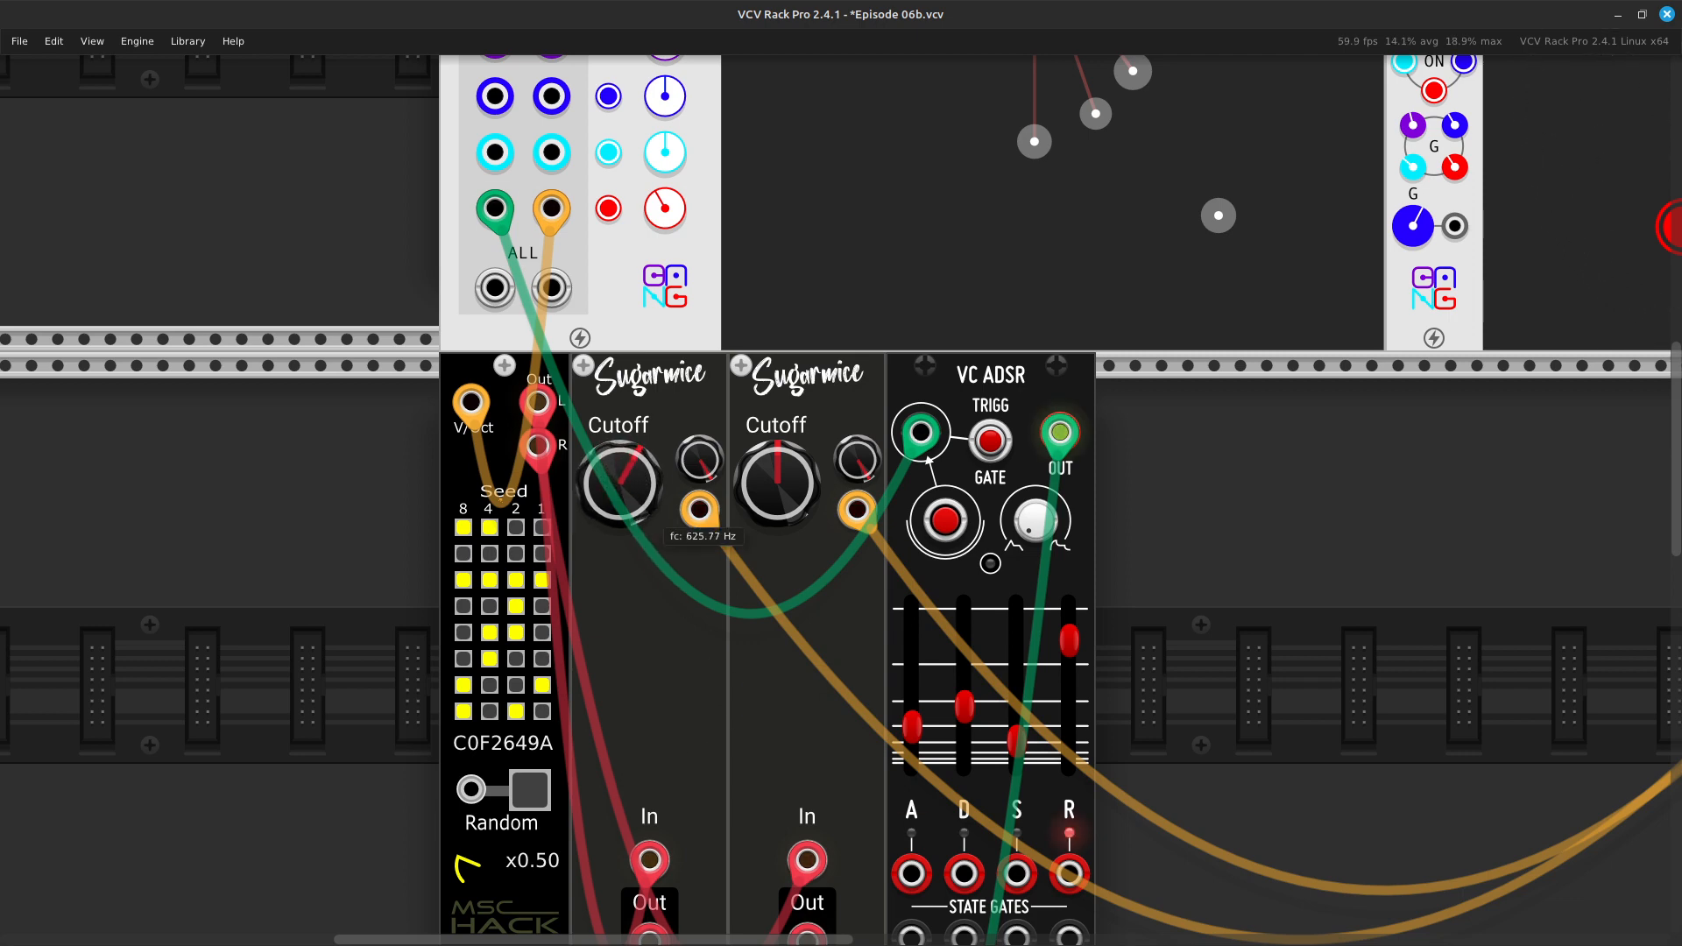
drag(791, 504, 791, 499)
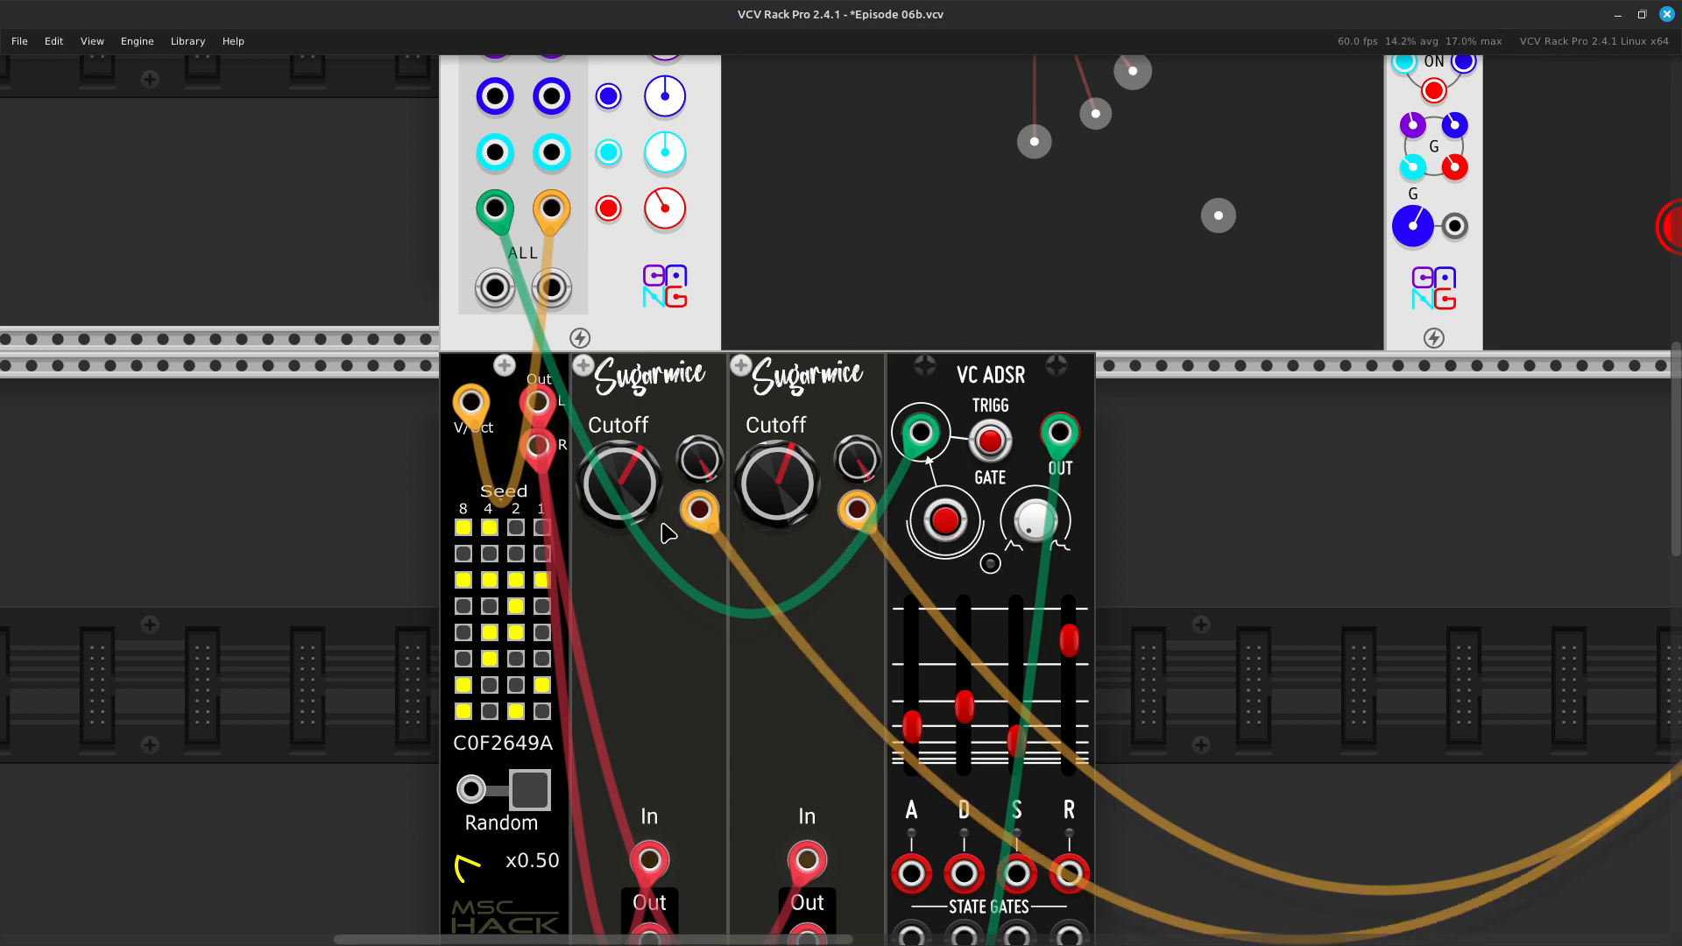
drag(623, 486, 622, 488)
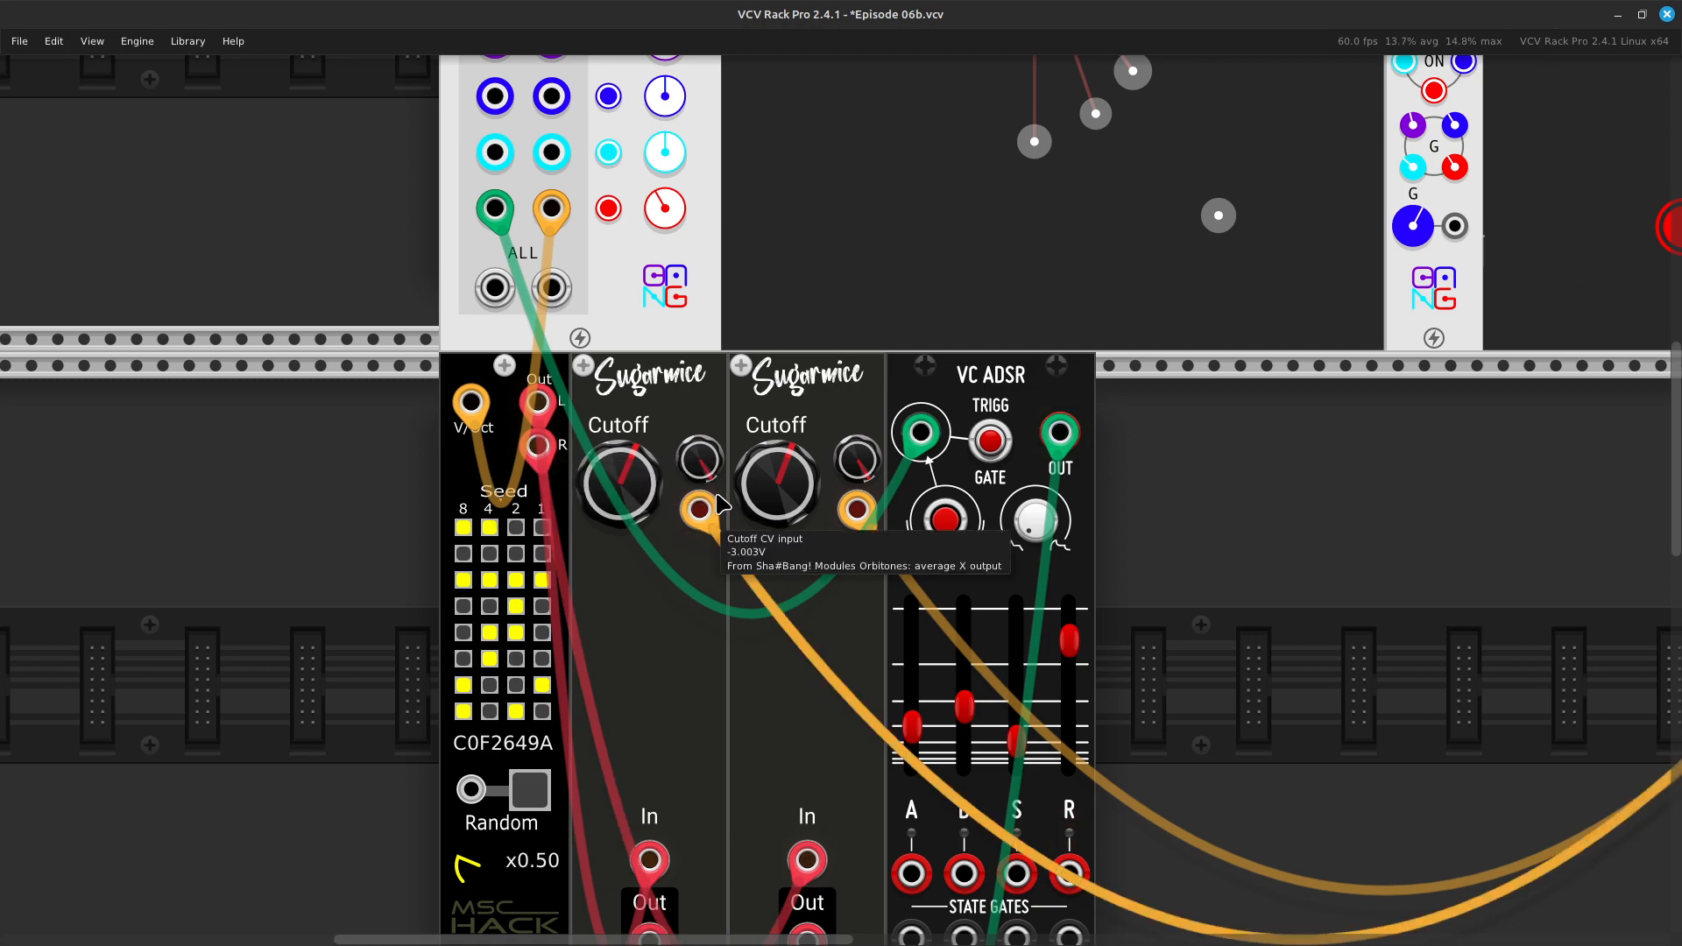
Compare the Neutrinode triggers and filter modulation with the channel 2 level on the mixer
scroll(777, 724, up, 5)
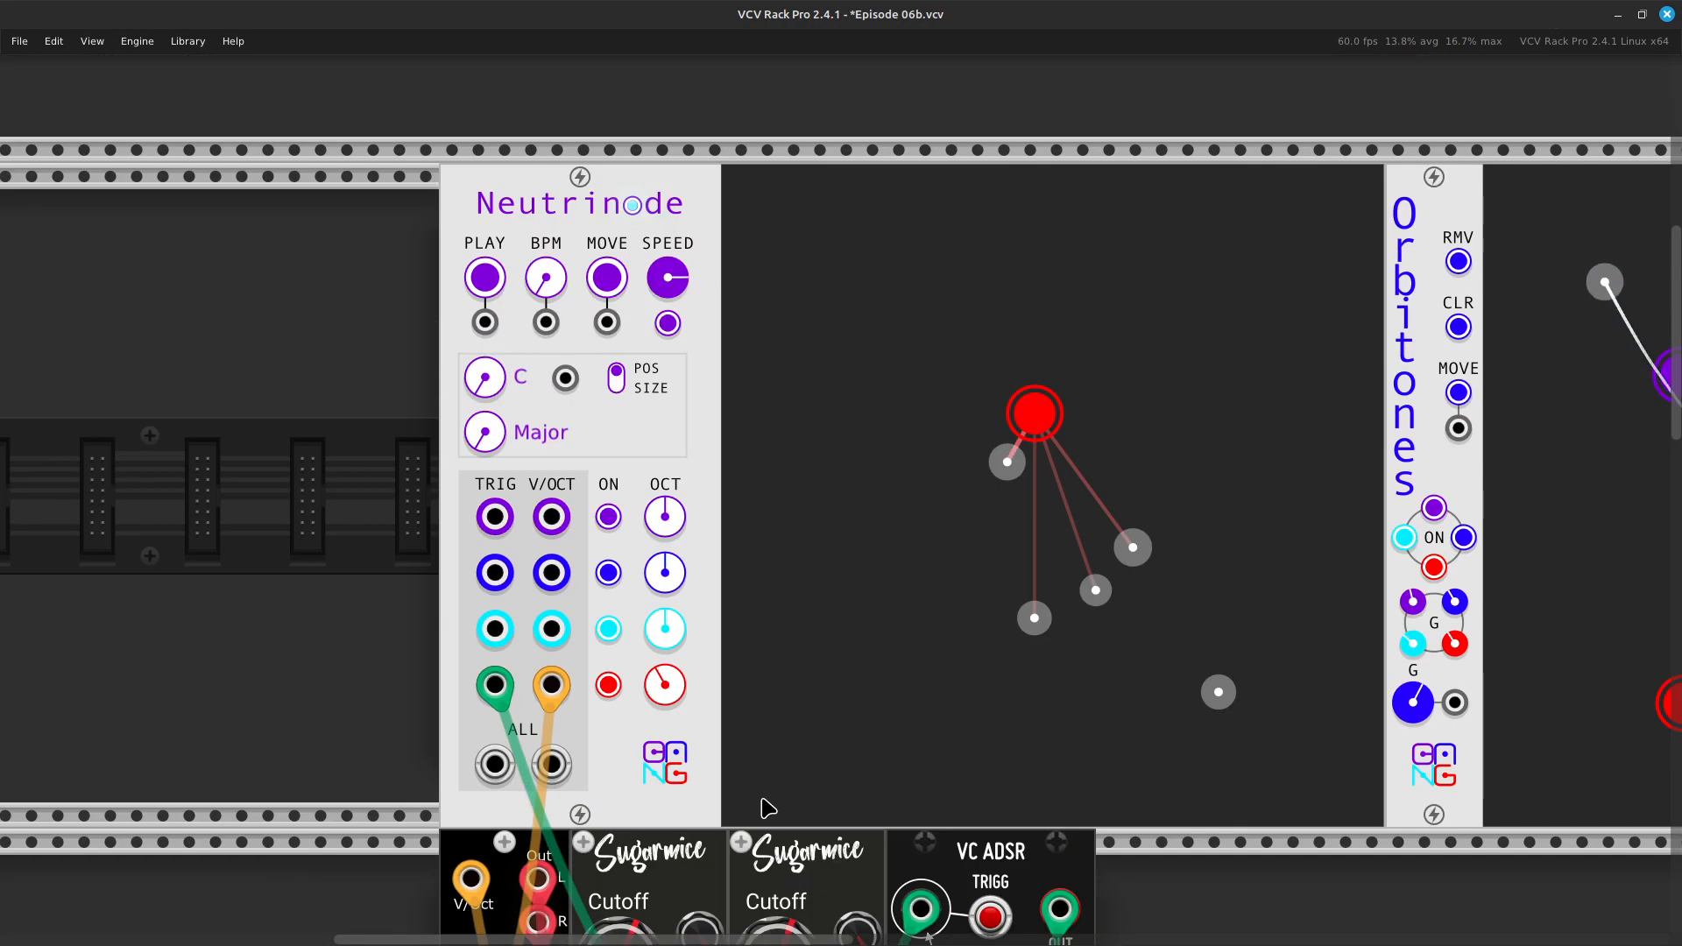
scroll(777, 724, down, 4)
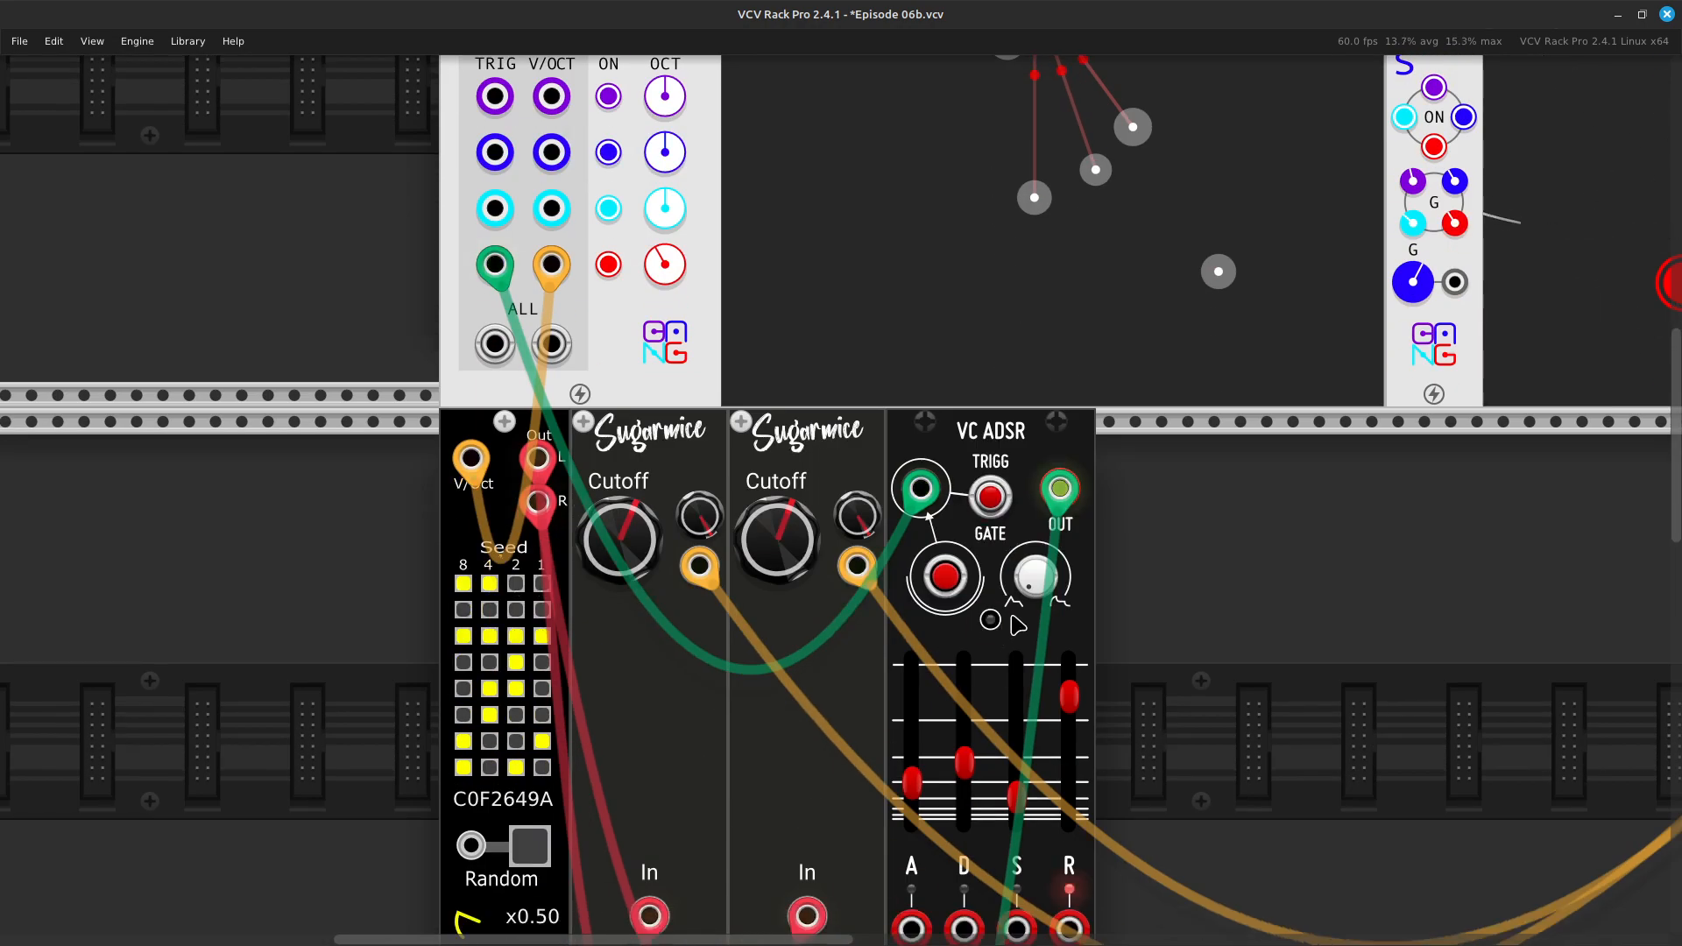
scroll(1030, 611, up, 4)
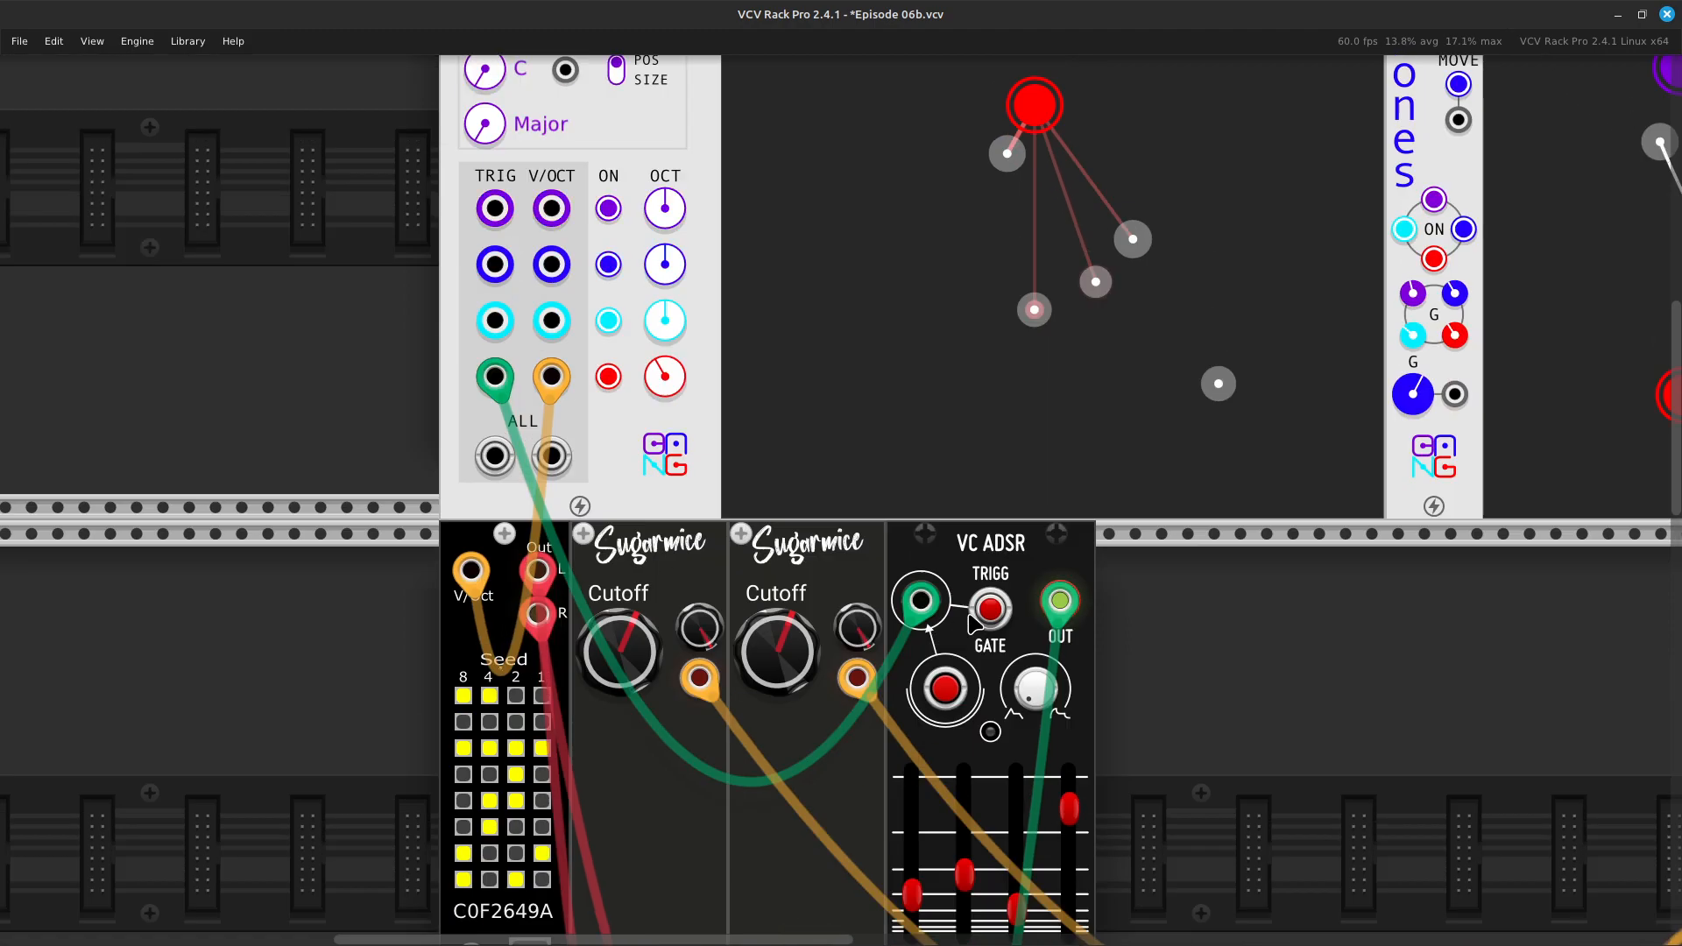
scroll(951, 629, right, 5)
scroll(951, 630, down, 13)
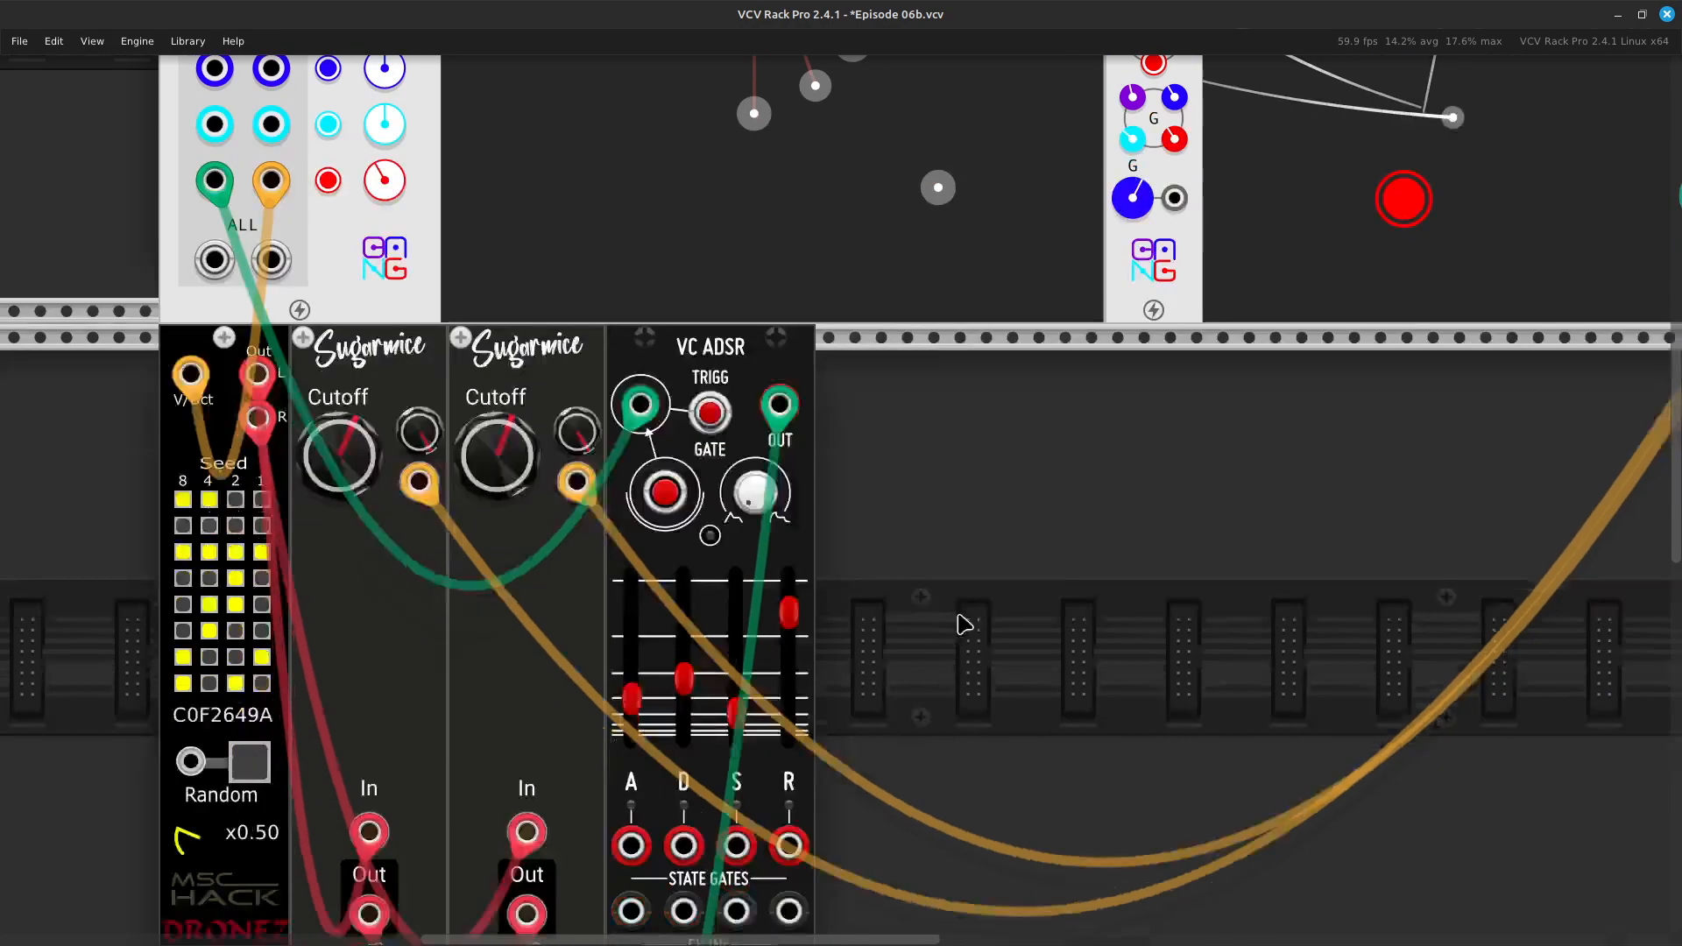
scroll(1041, 583, left, 4)
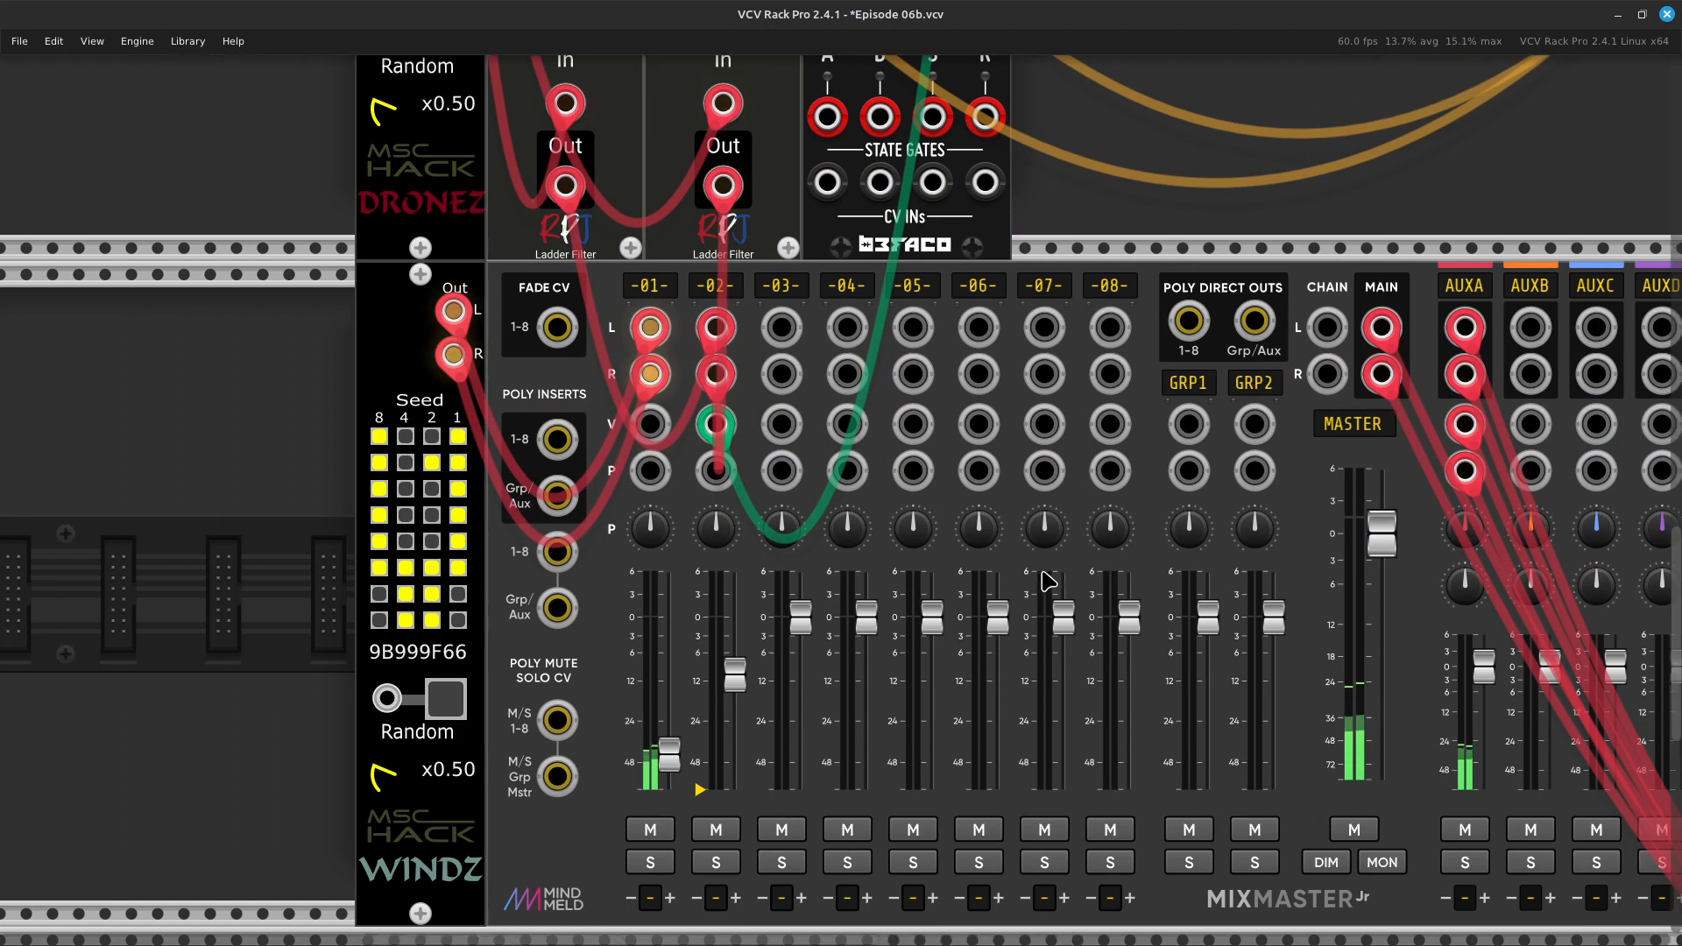
scroll(1047, 580, up, 4)
scroll(995, 707, down, 5)
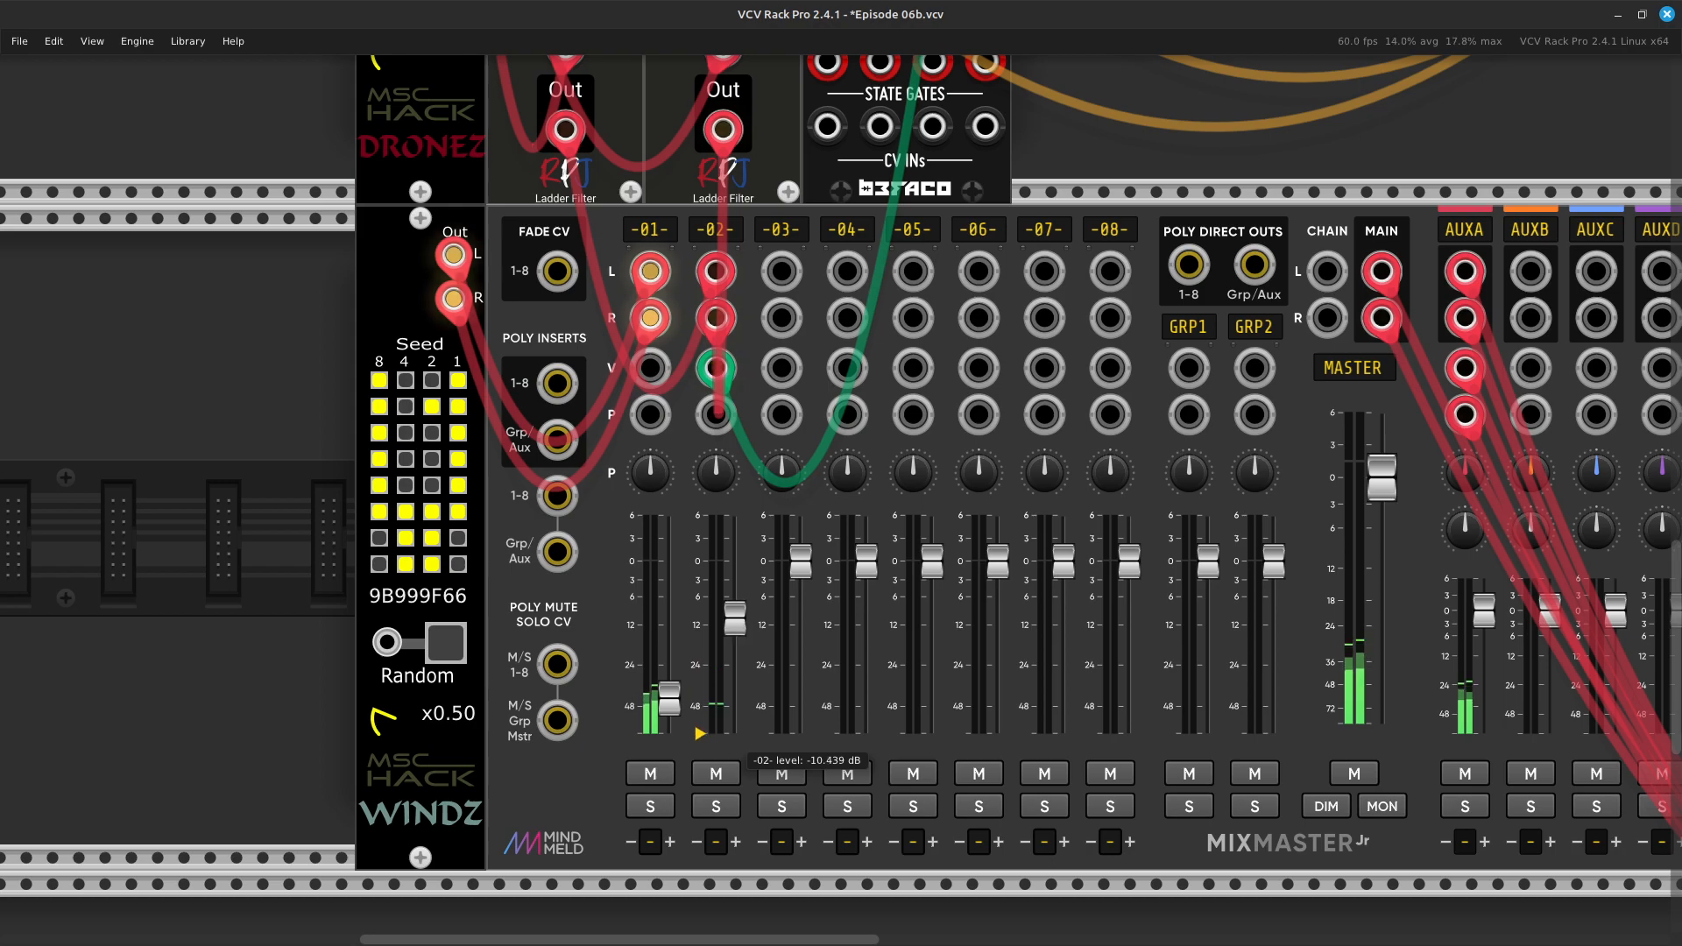
scroll(739, 628, up, 19)
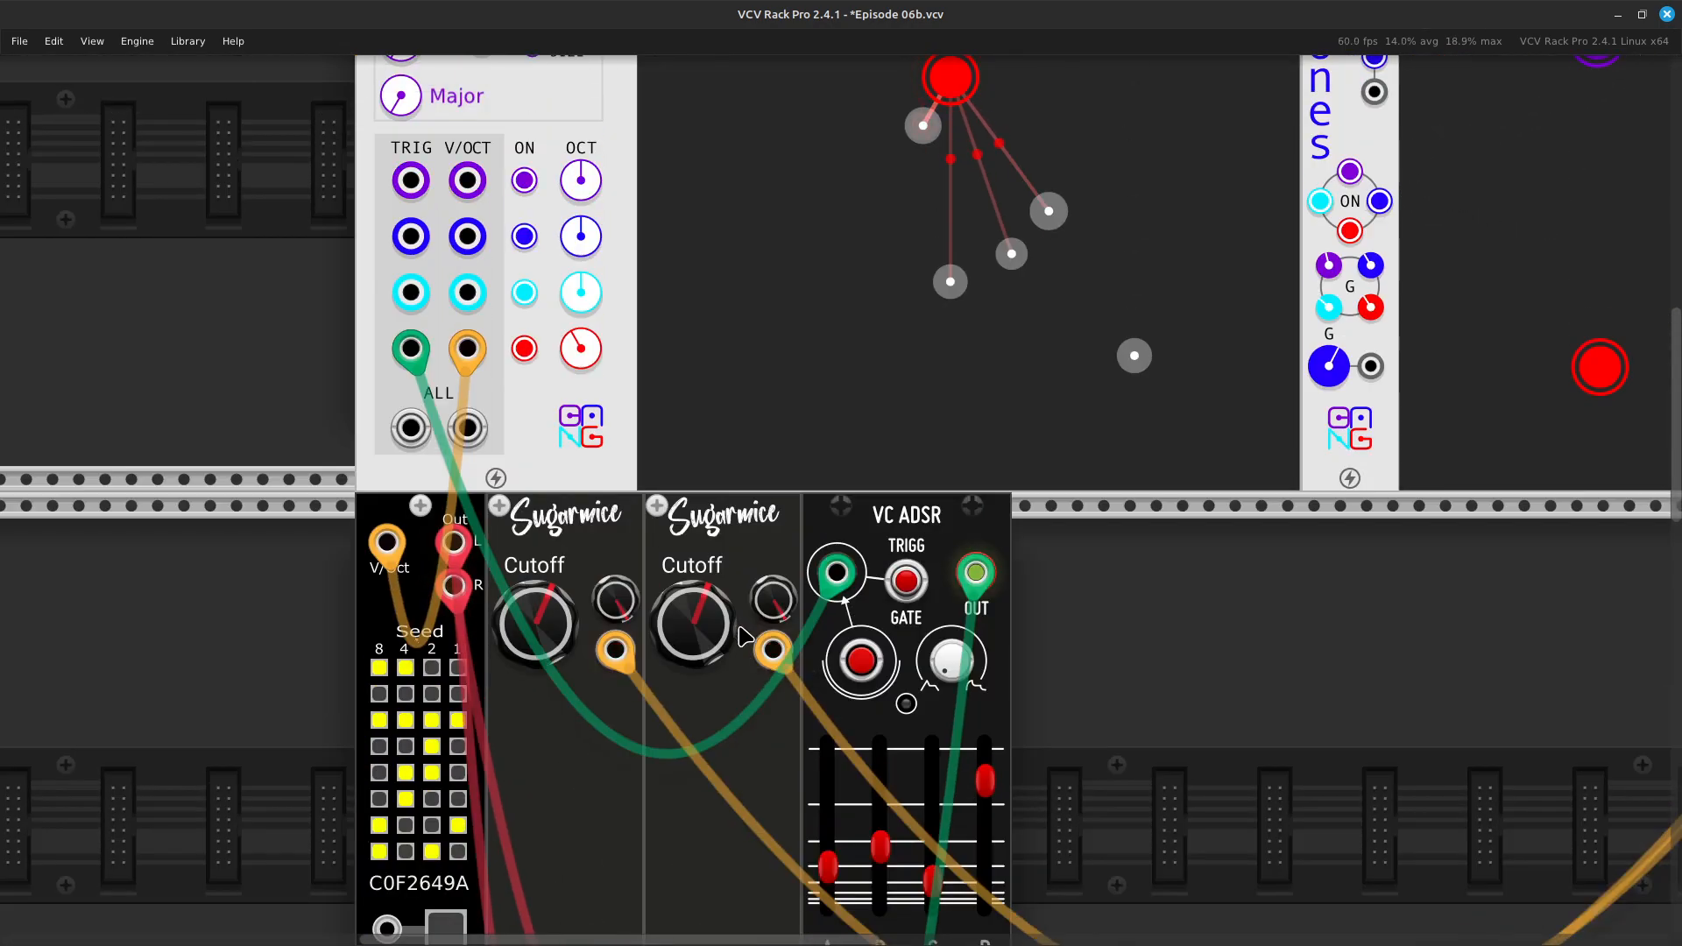
scroll(743, 634, right, 5)
scroll(749, 631, up, 4)
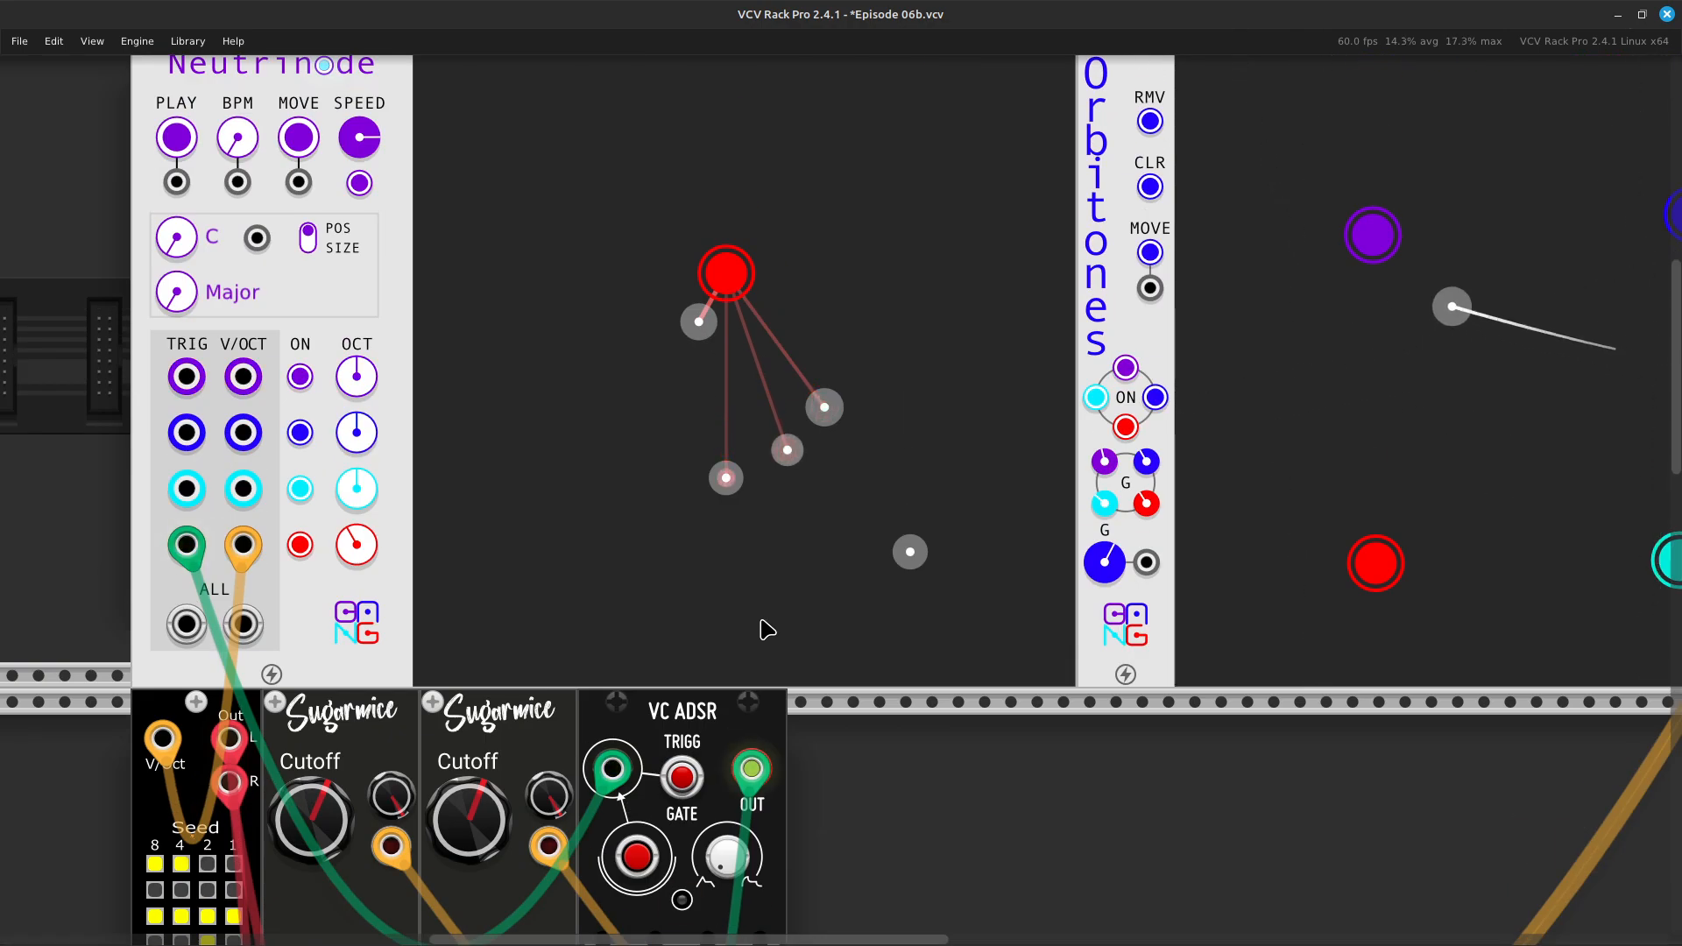
Add an Audible Instruments Macro Oscillator directly beside the VC ADSR and set its model to PLUK
scroll(767, 629, down, 8)
scroll(826, 684, right, 4)
right_click(870, 669)
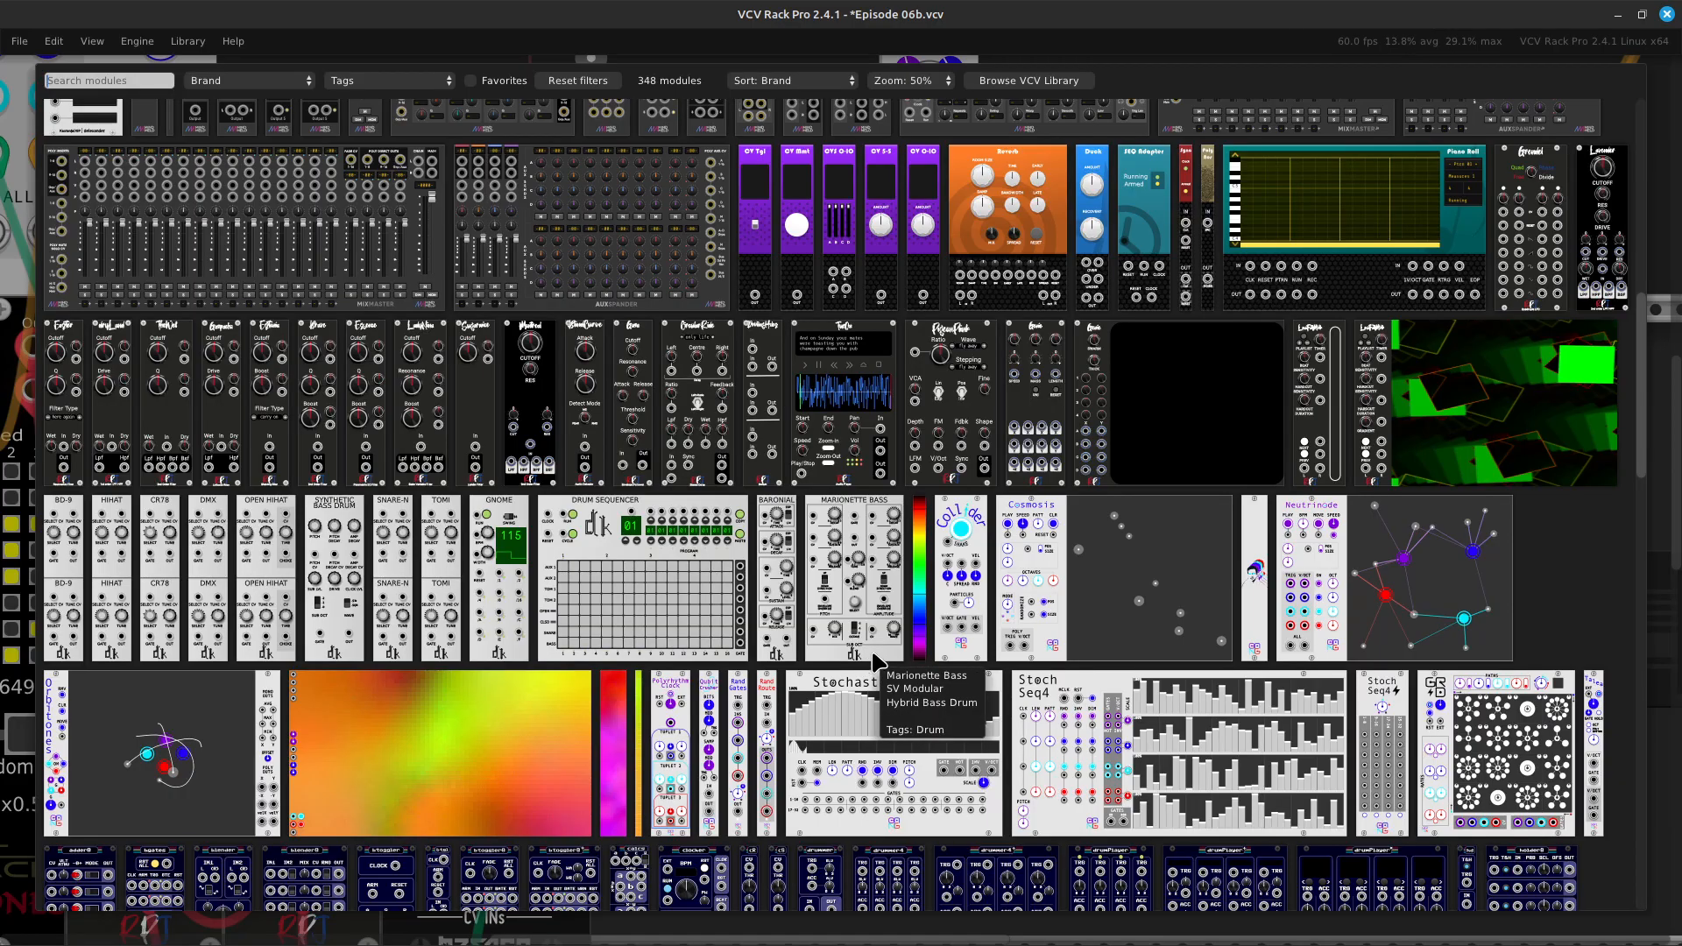
scroll(875, 659, up, 5)
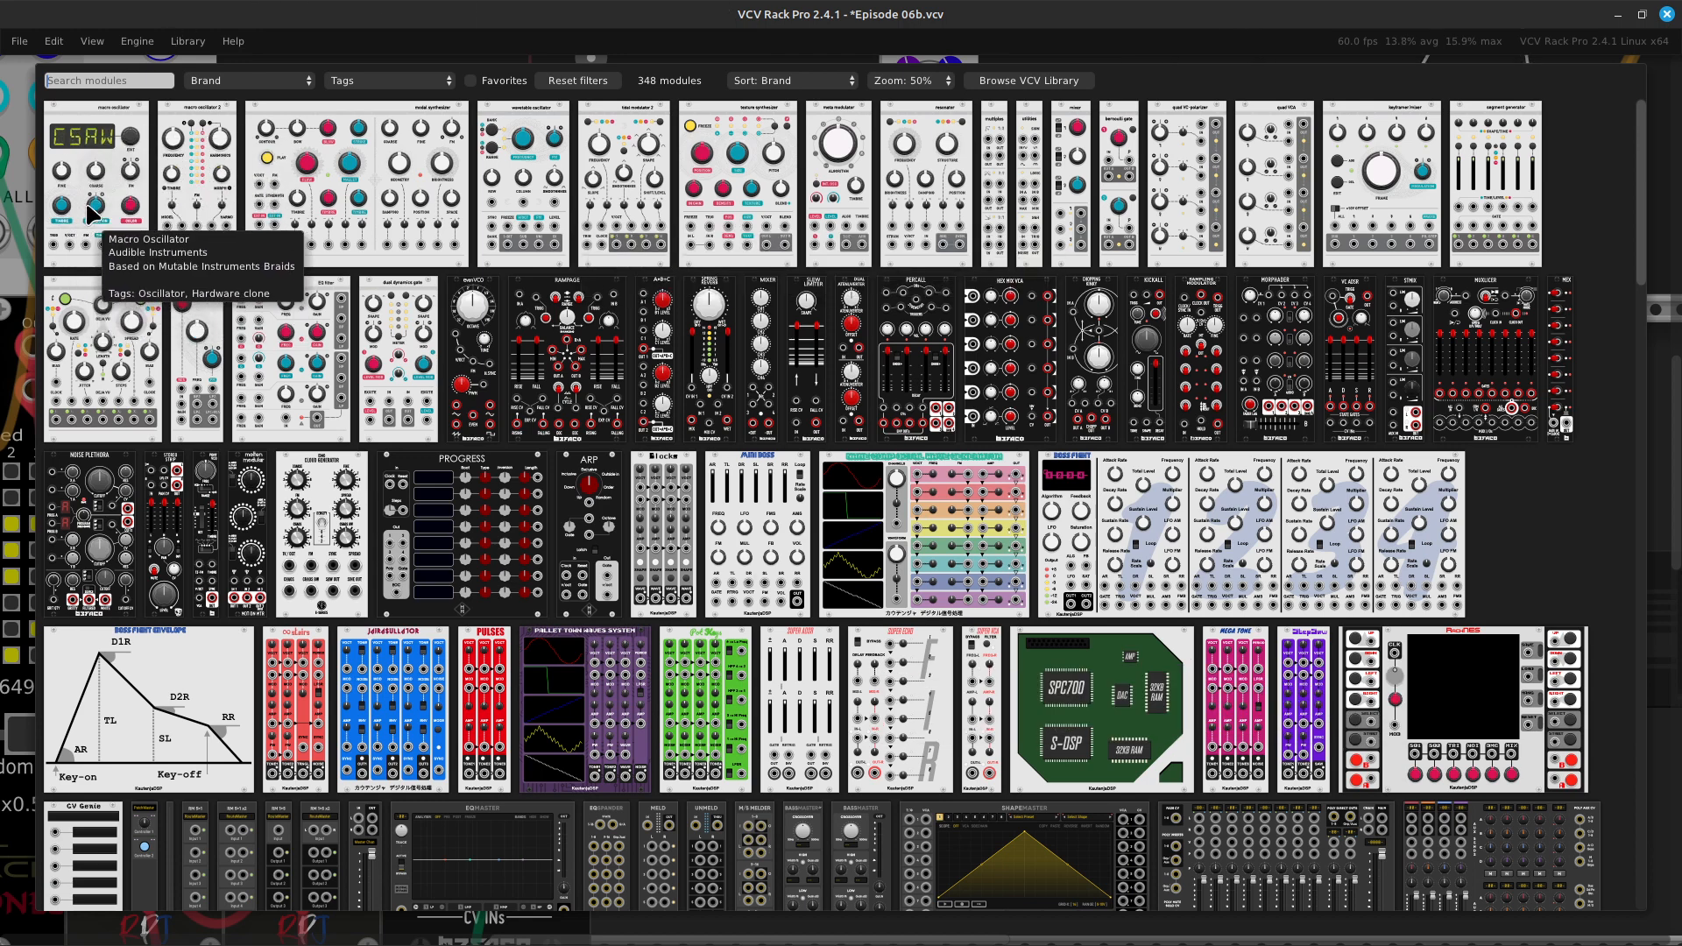
click(83, 127)
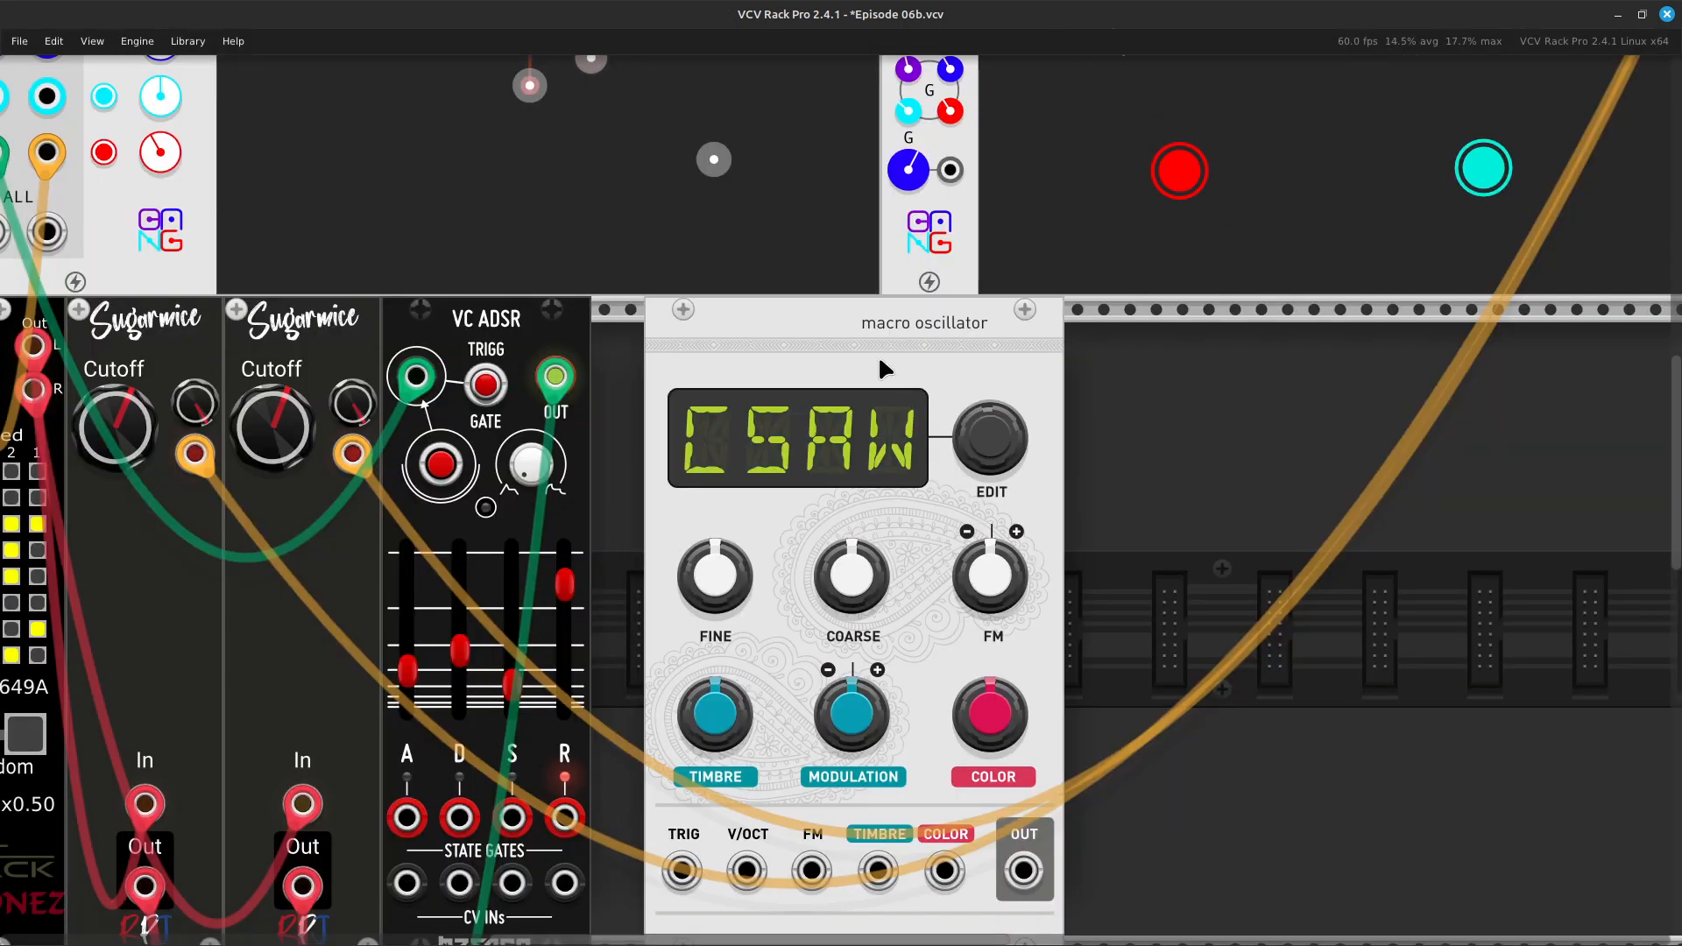
drag(878, 354, 778, 379)
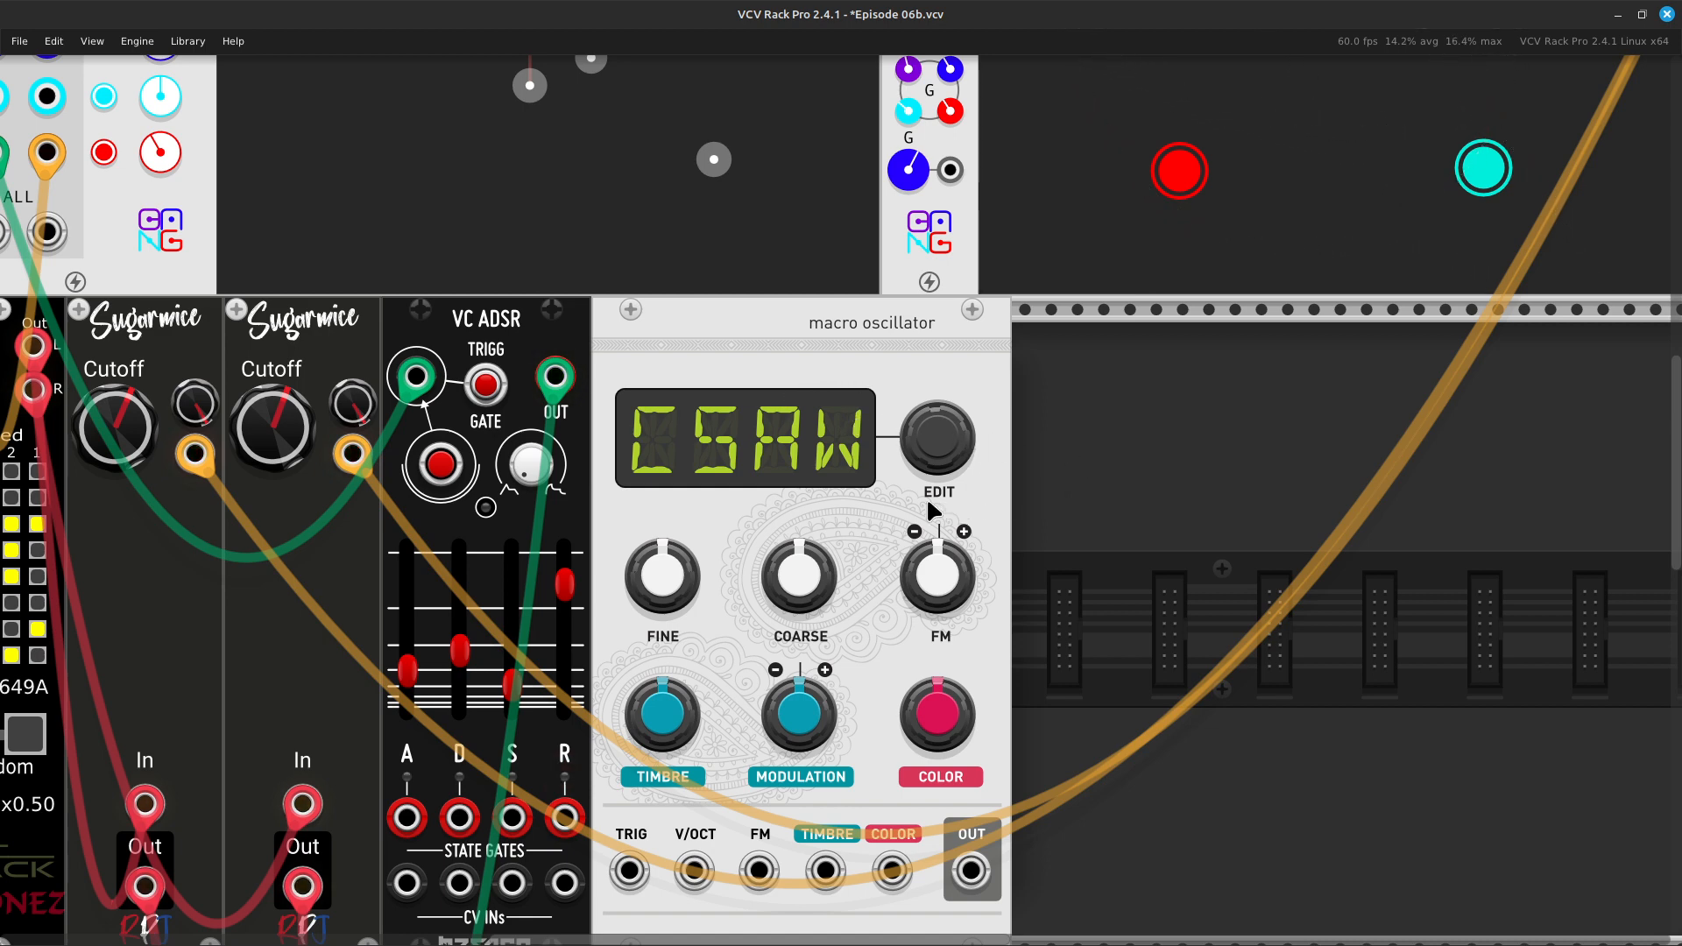
drag(937, 438, 937, 280)
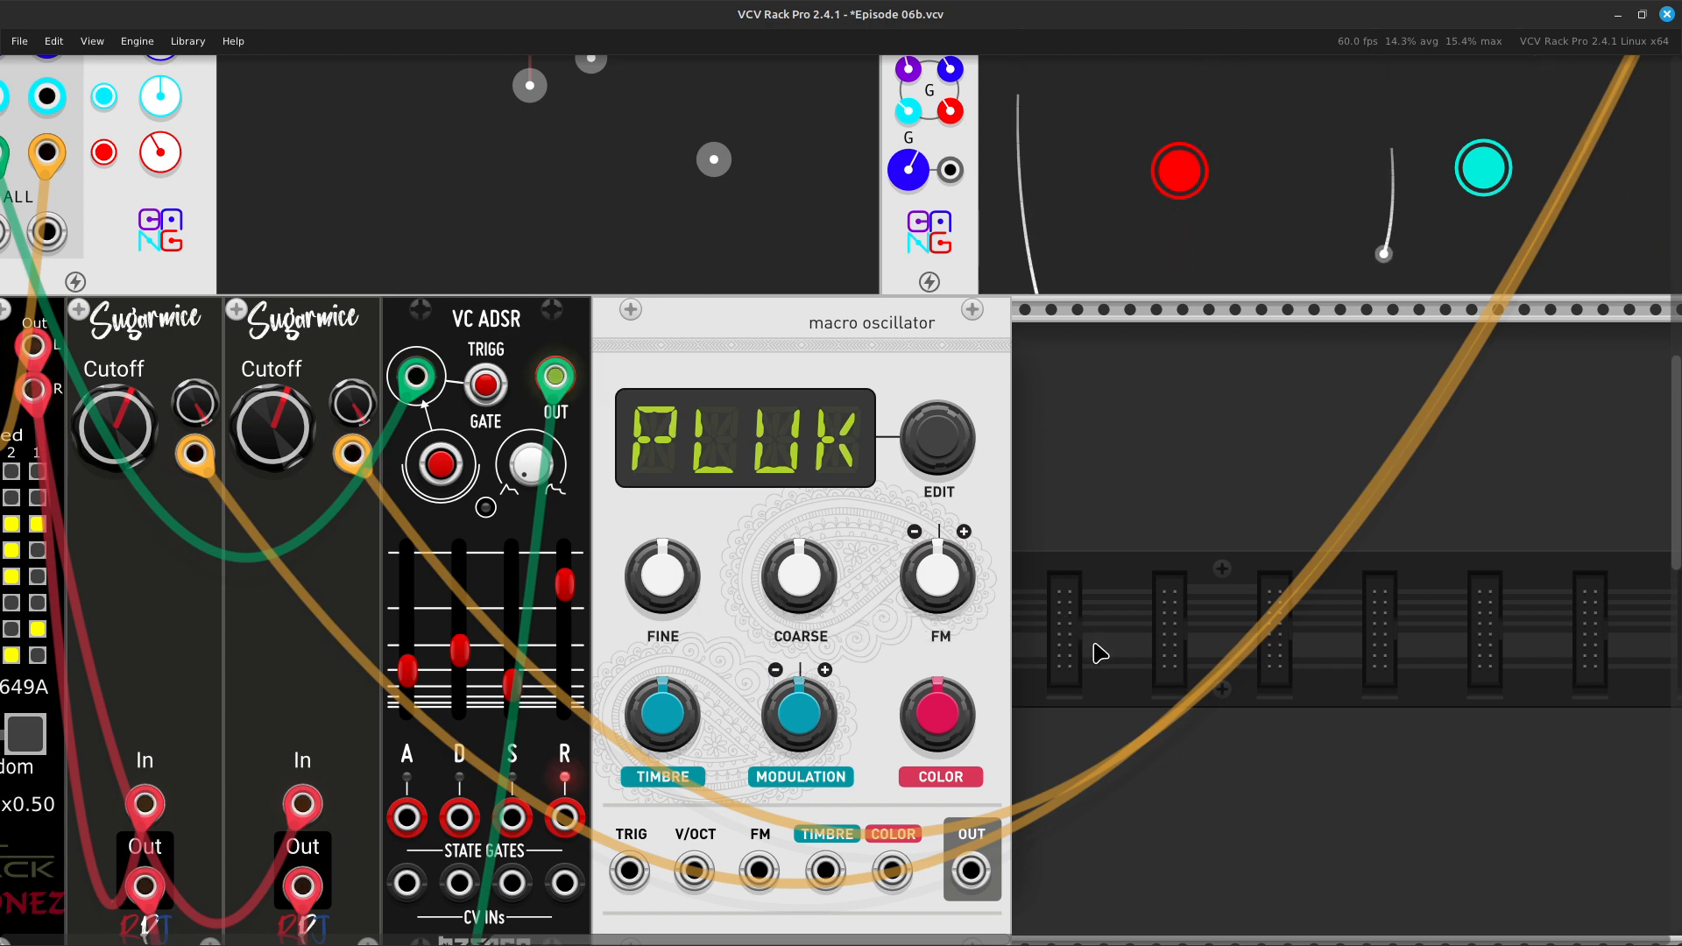
Find the Befaco VC ADSR in the module library and place a second one directly after the Macro Oscillator
right_click(1142, 619)
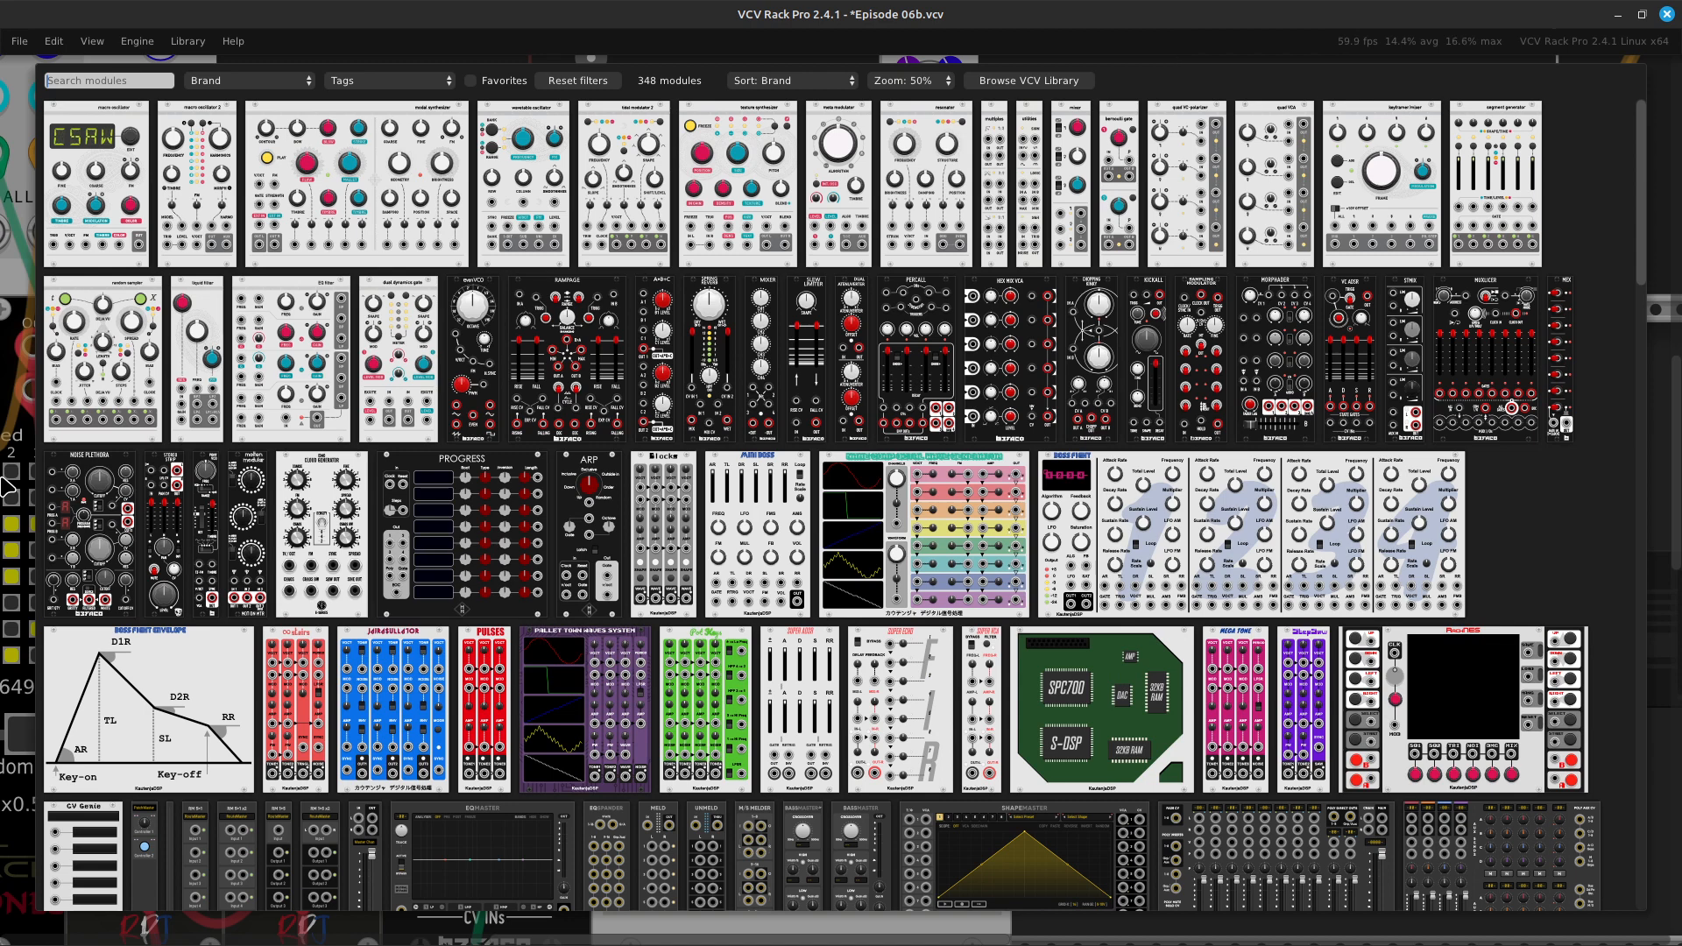
text(adsr)
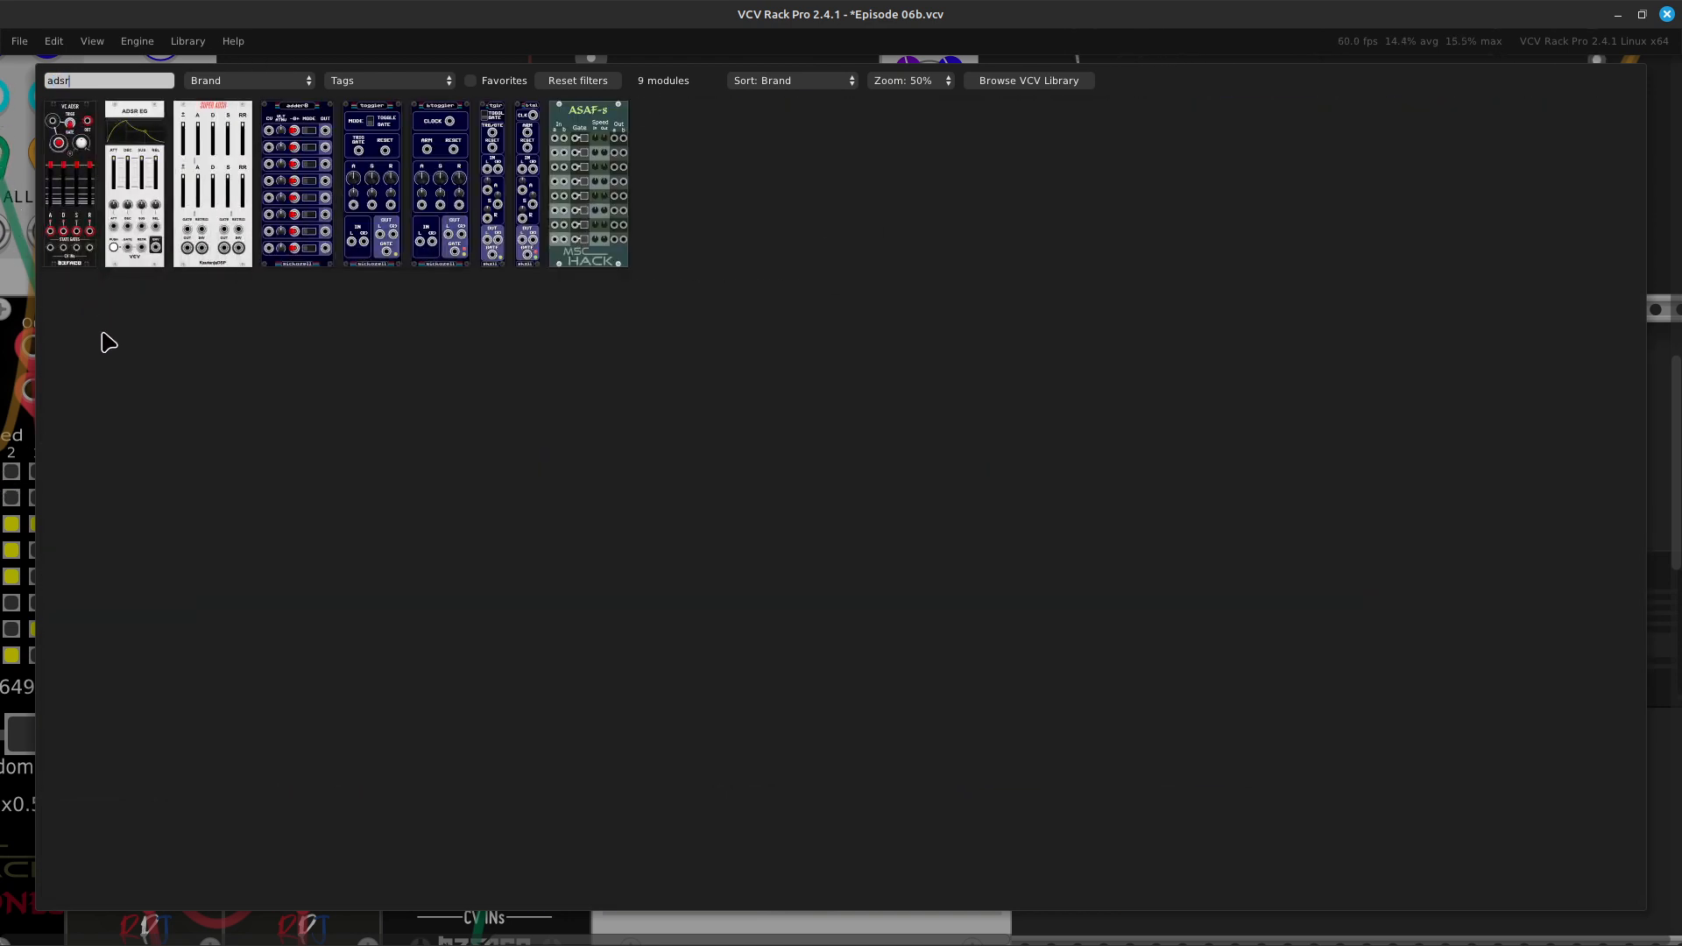
click(72, 224)
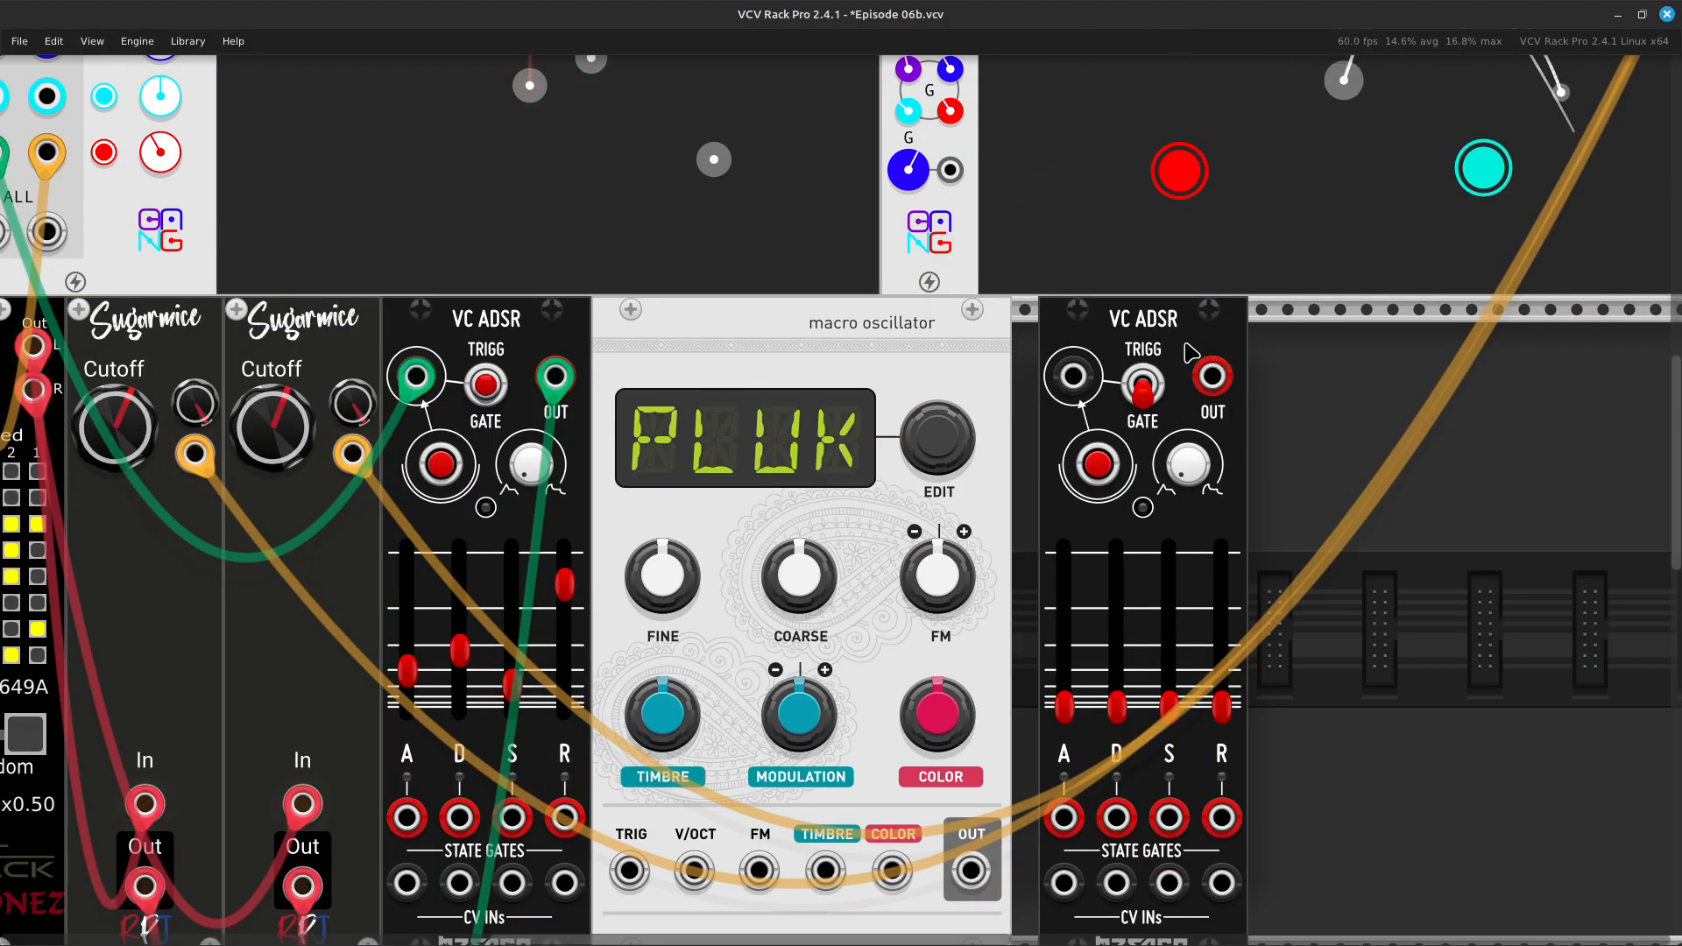
drag(1139, 351, 1113, 350)
Patch Neutrinode's aqua pitch output to the Macro Oscillator's V/OCT input with a yellow cable
key(Down)
key(Left)
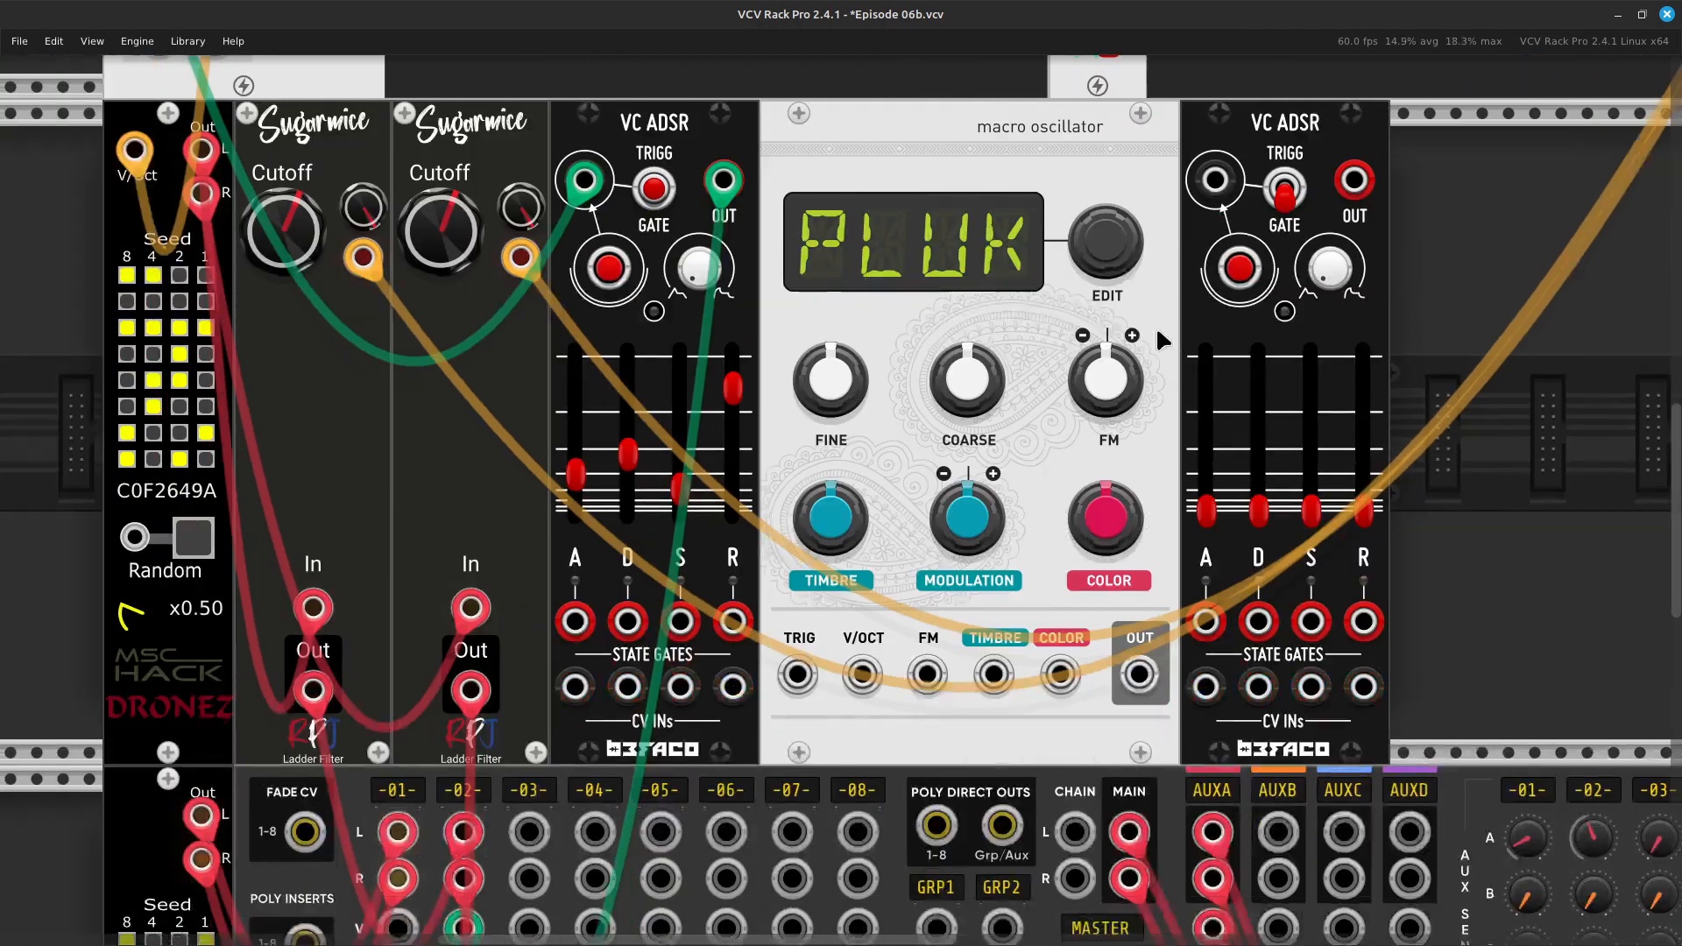
key(Up)
key(Up)
key(Up)
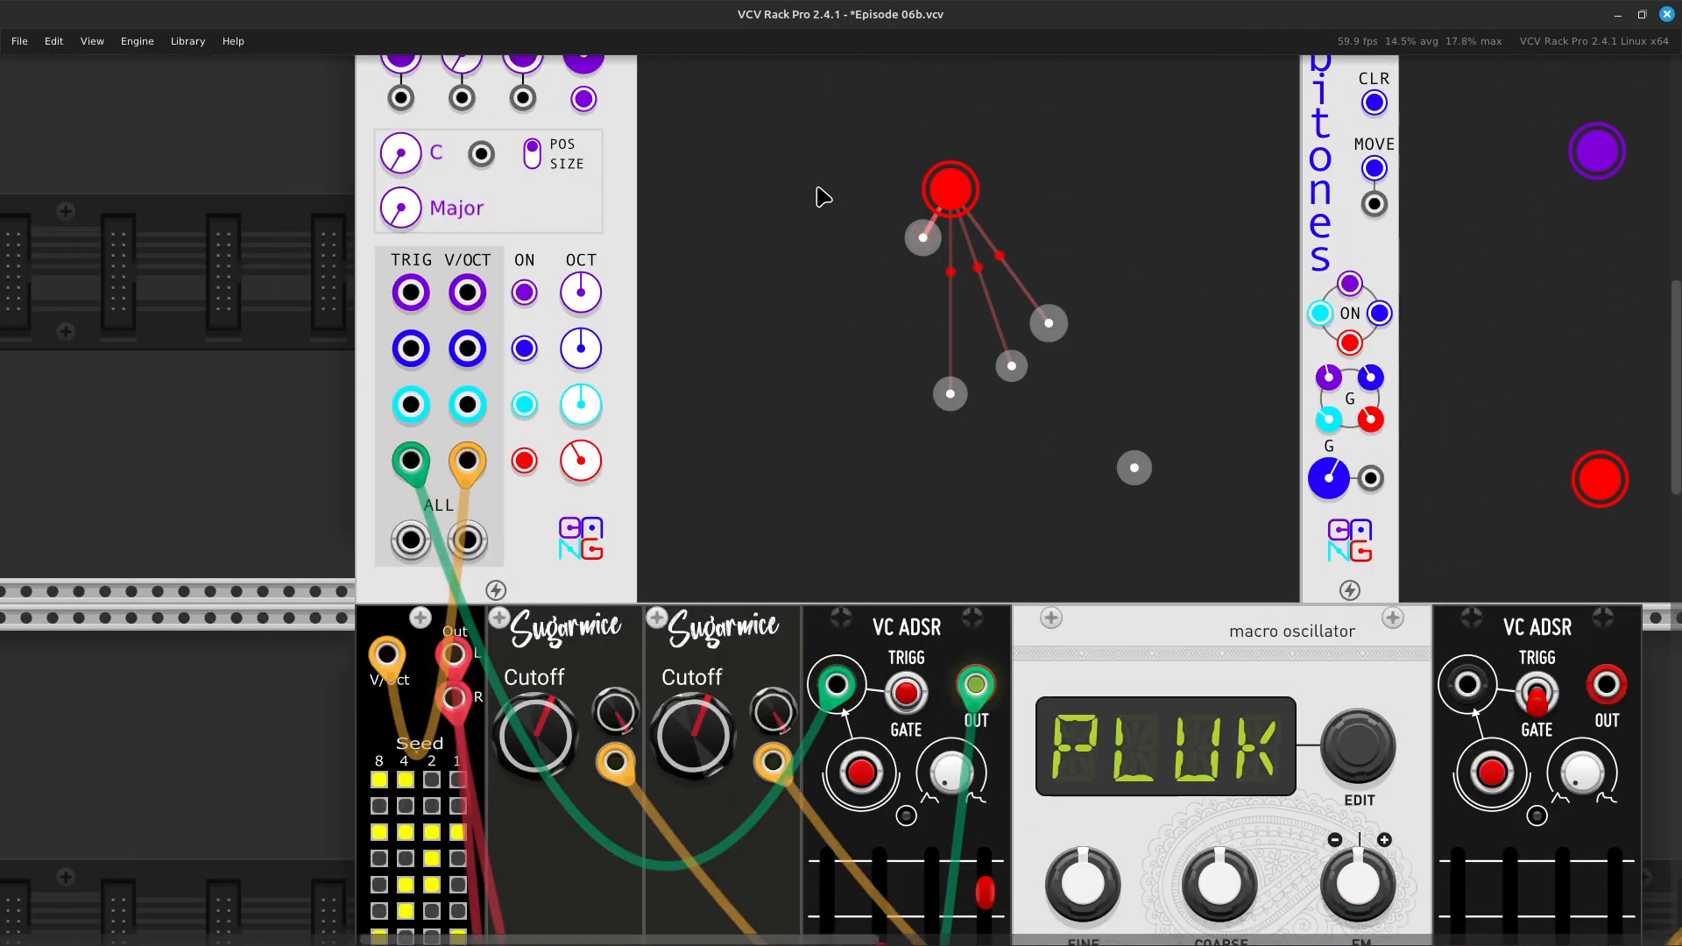
key(Left)
key(Up)
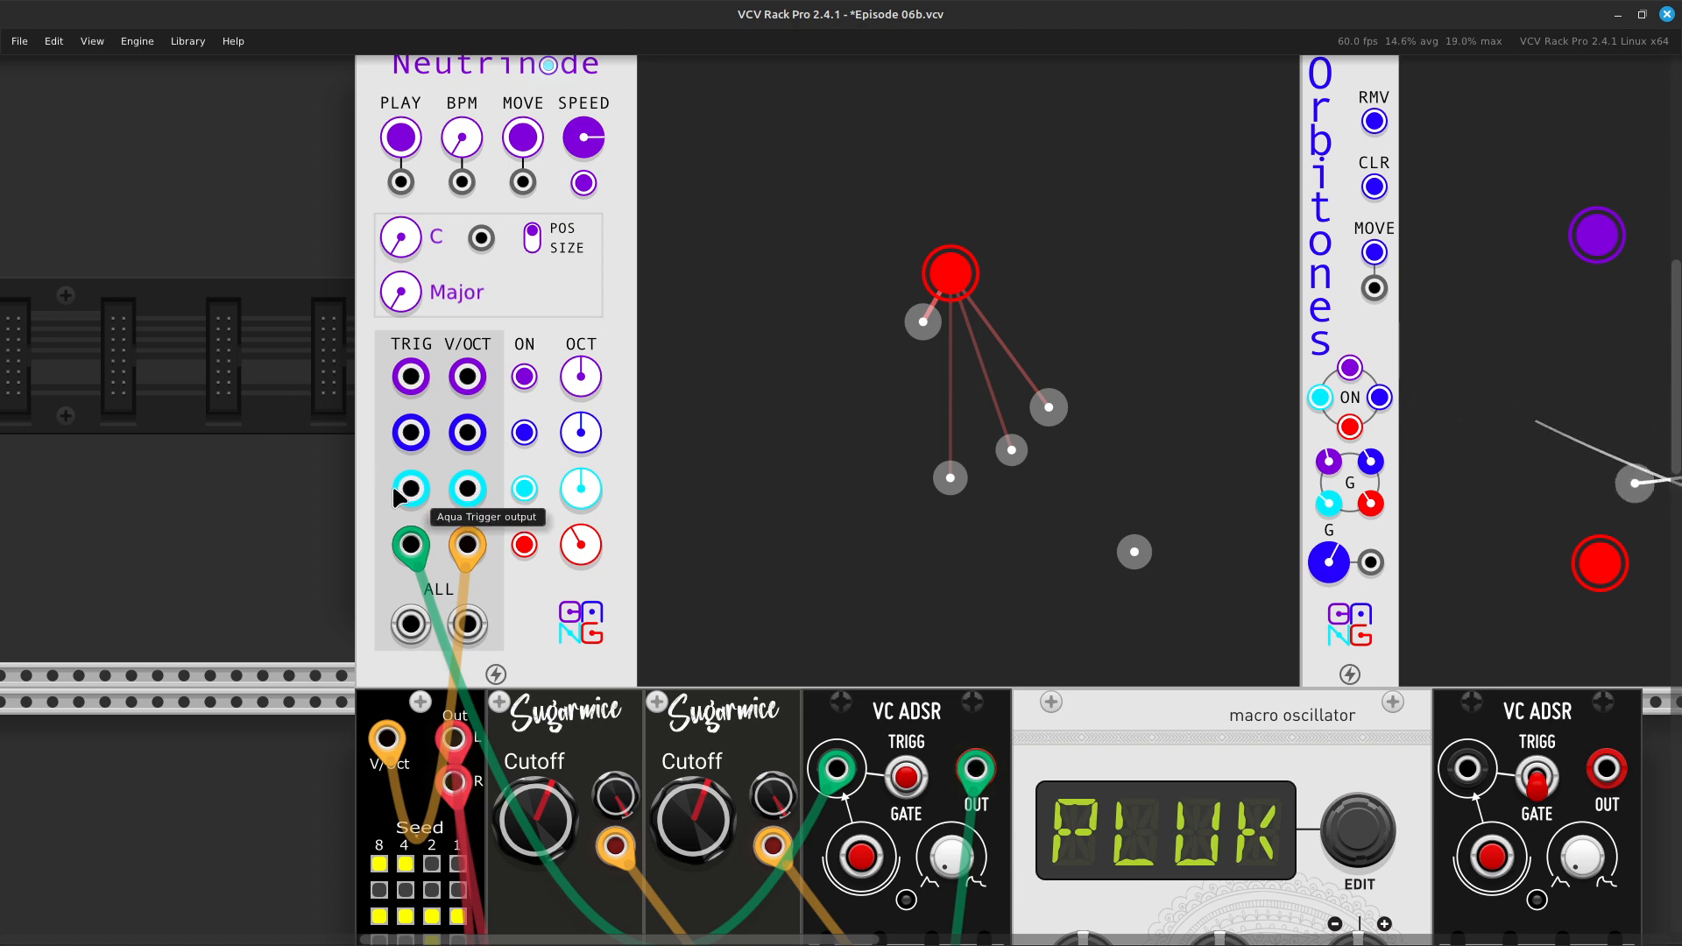
right_click(462, 491)
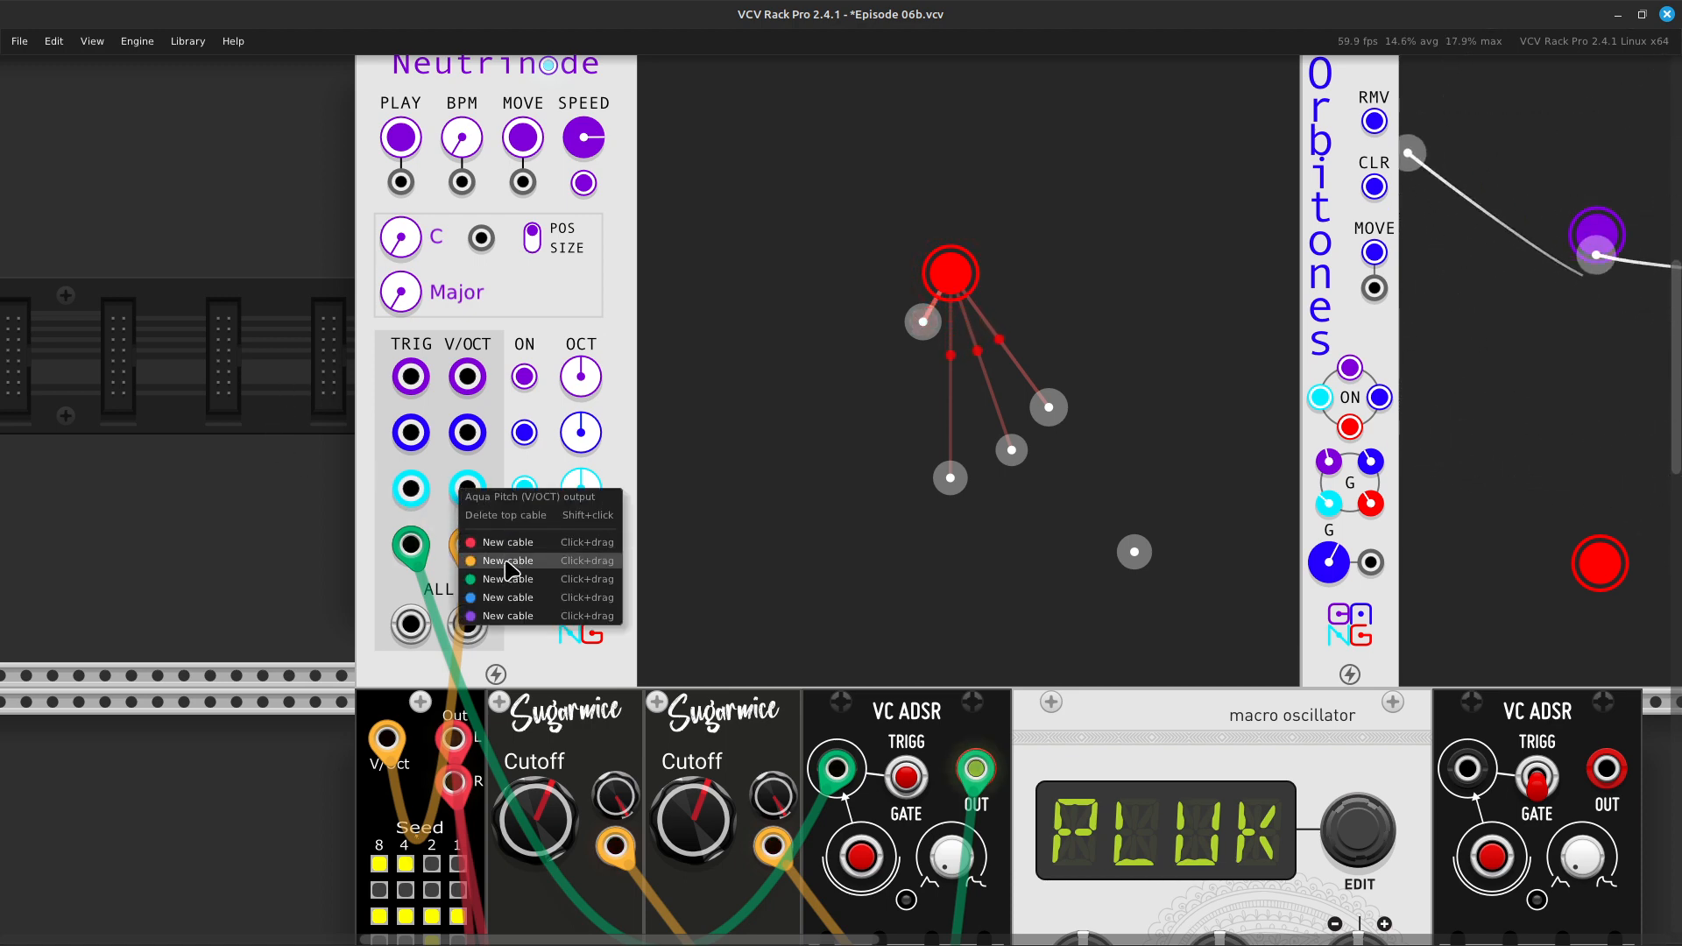
drag(509, 561, 497, 703)
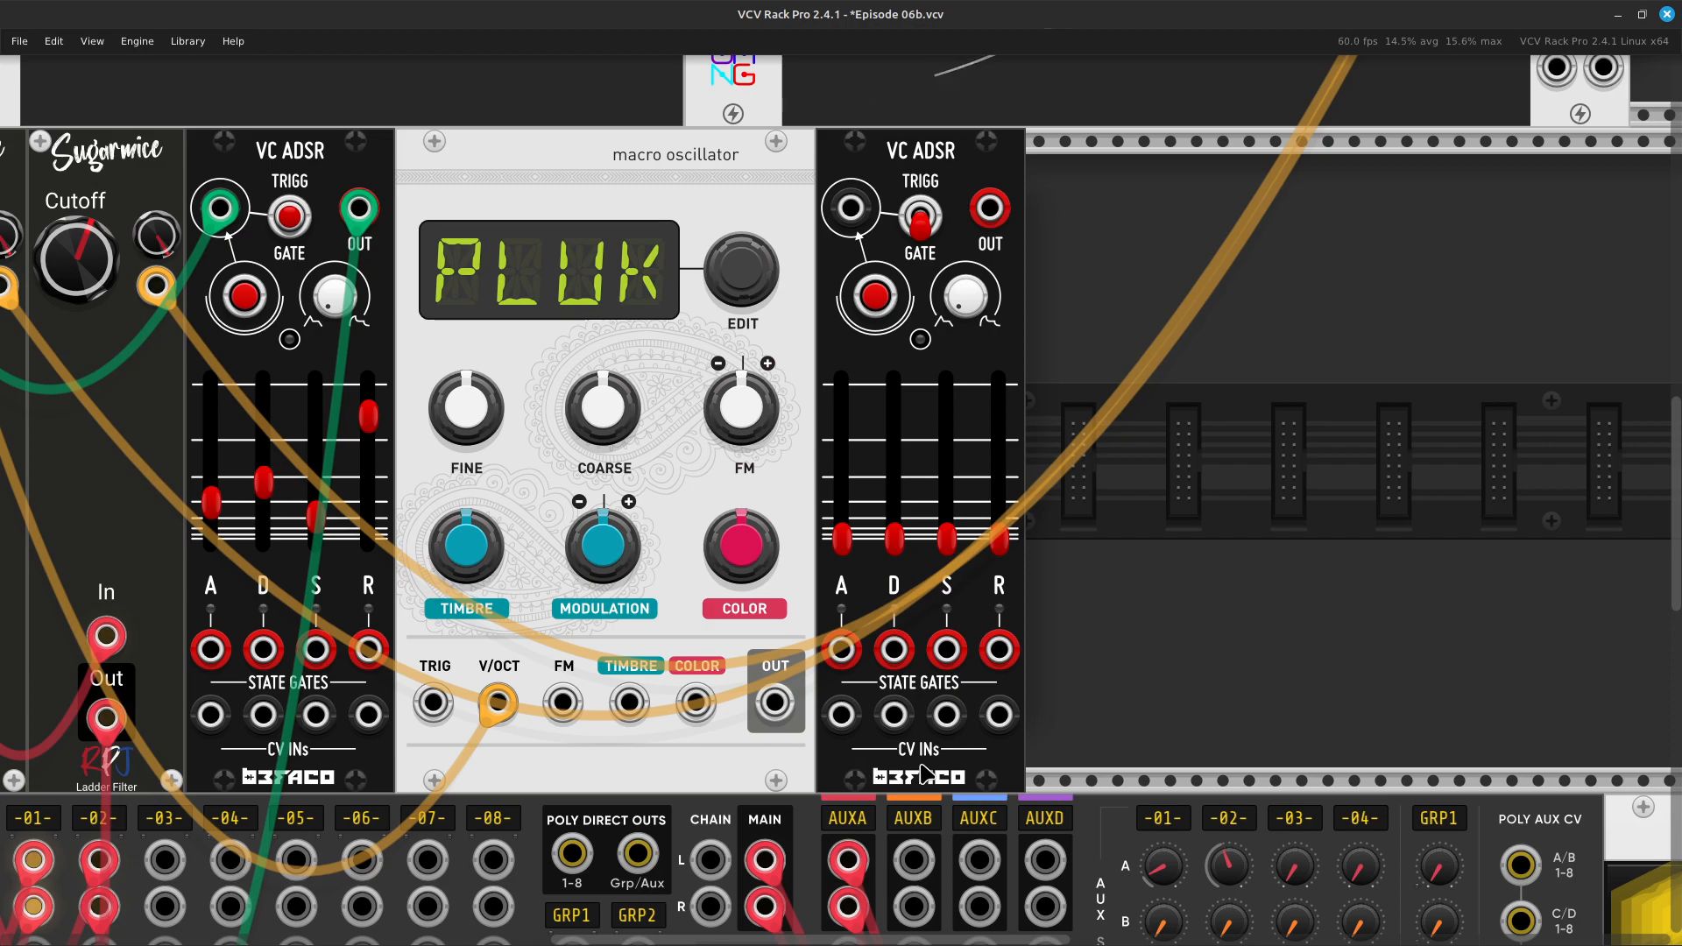
Lower the MixMaster channel 3 level all the way down
scroll(786, 716, left, 8)
scroll(666, 613, down, 10)
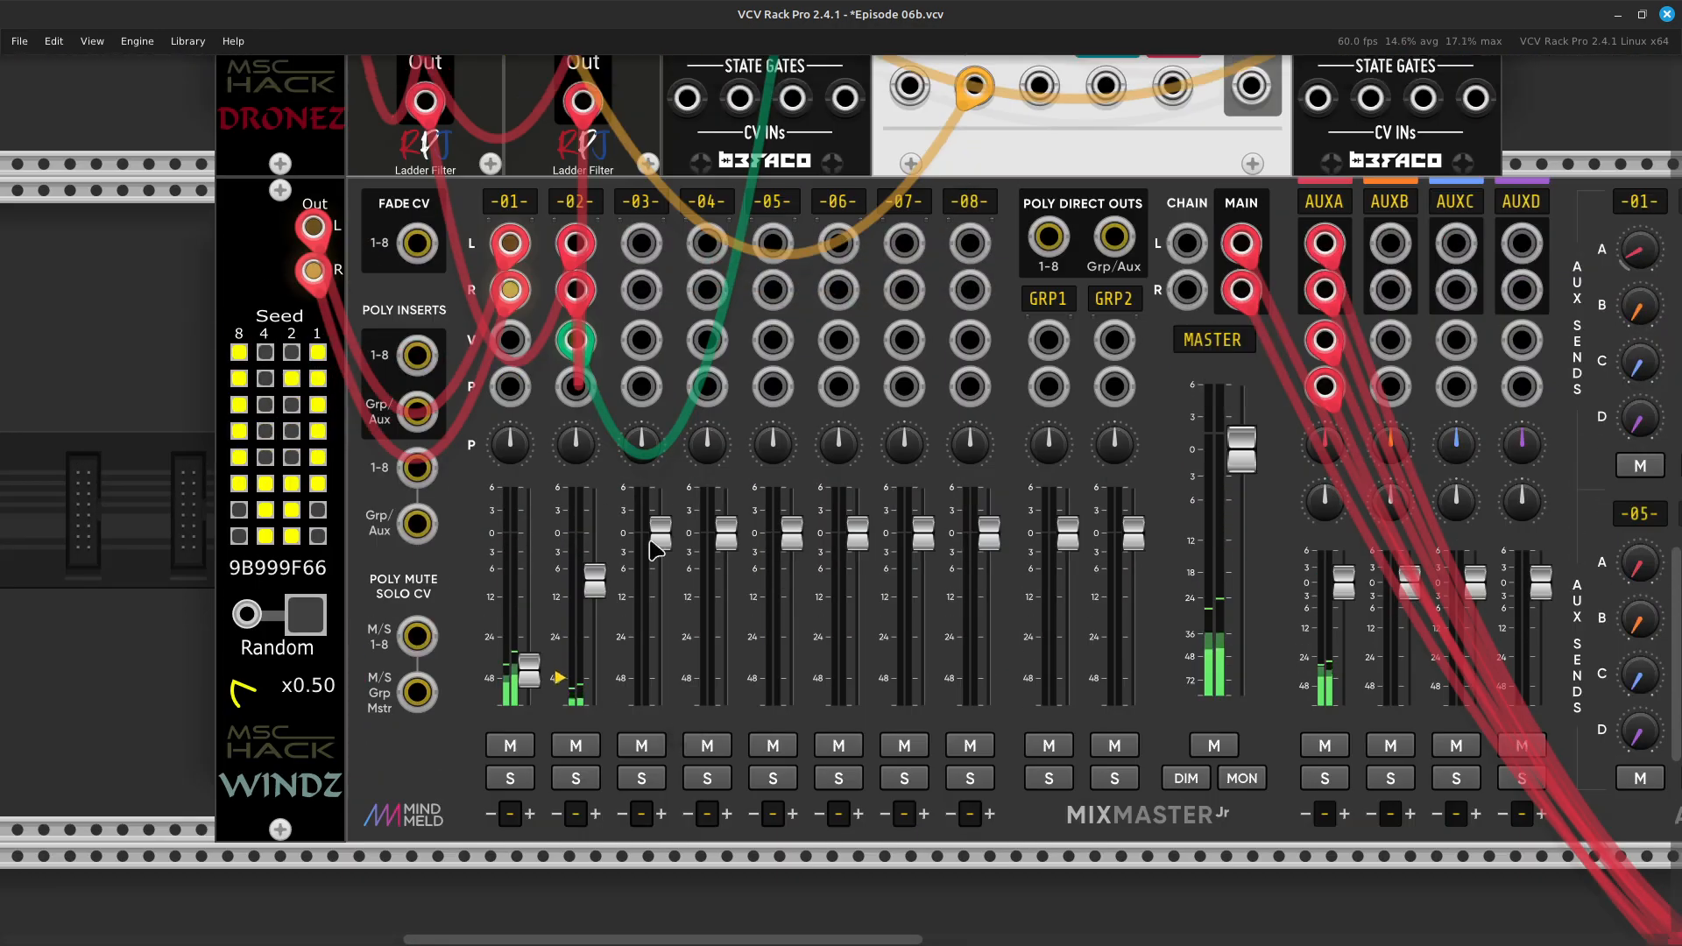
drag(663, 540, 663, 541)
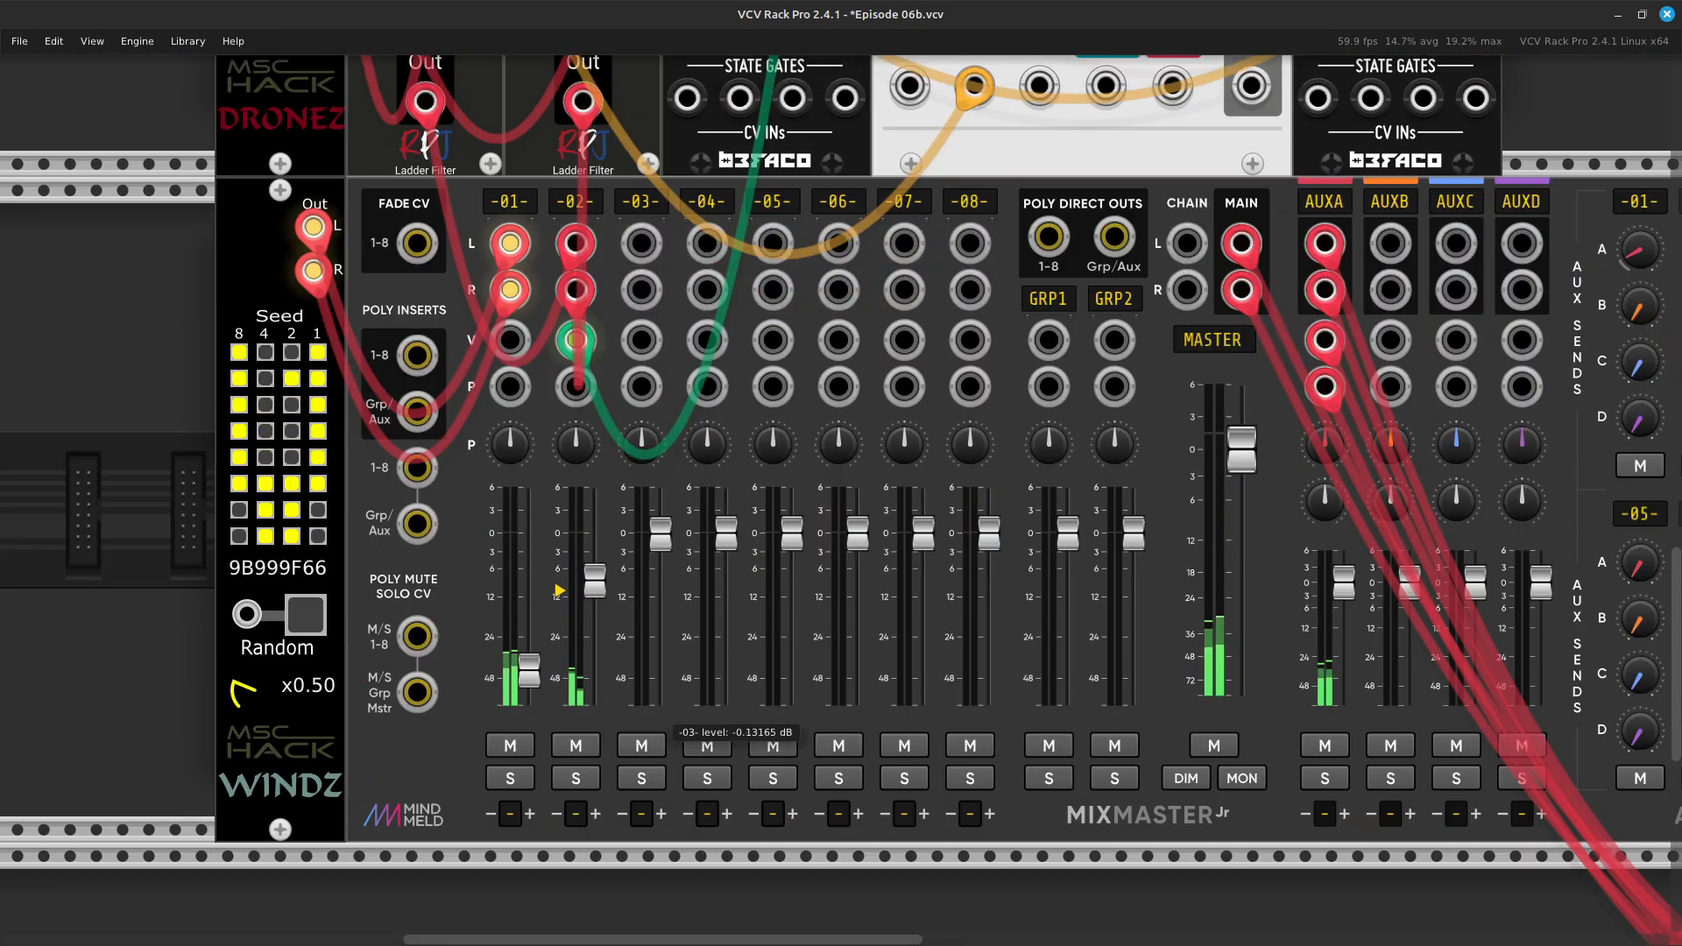
Patch the Macro Oscillator's audio output to the MixMaster channel 3 left input with a red cable
scroll(686, 462, up, 10)
scroll(793, 620, right, 5)
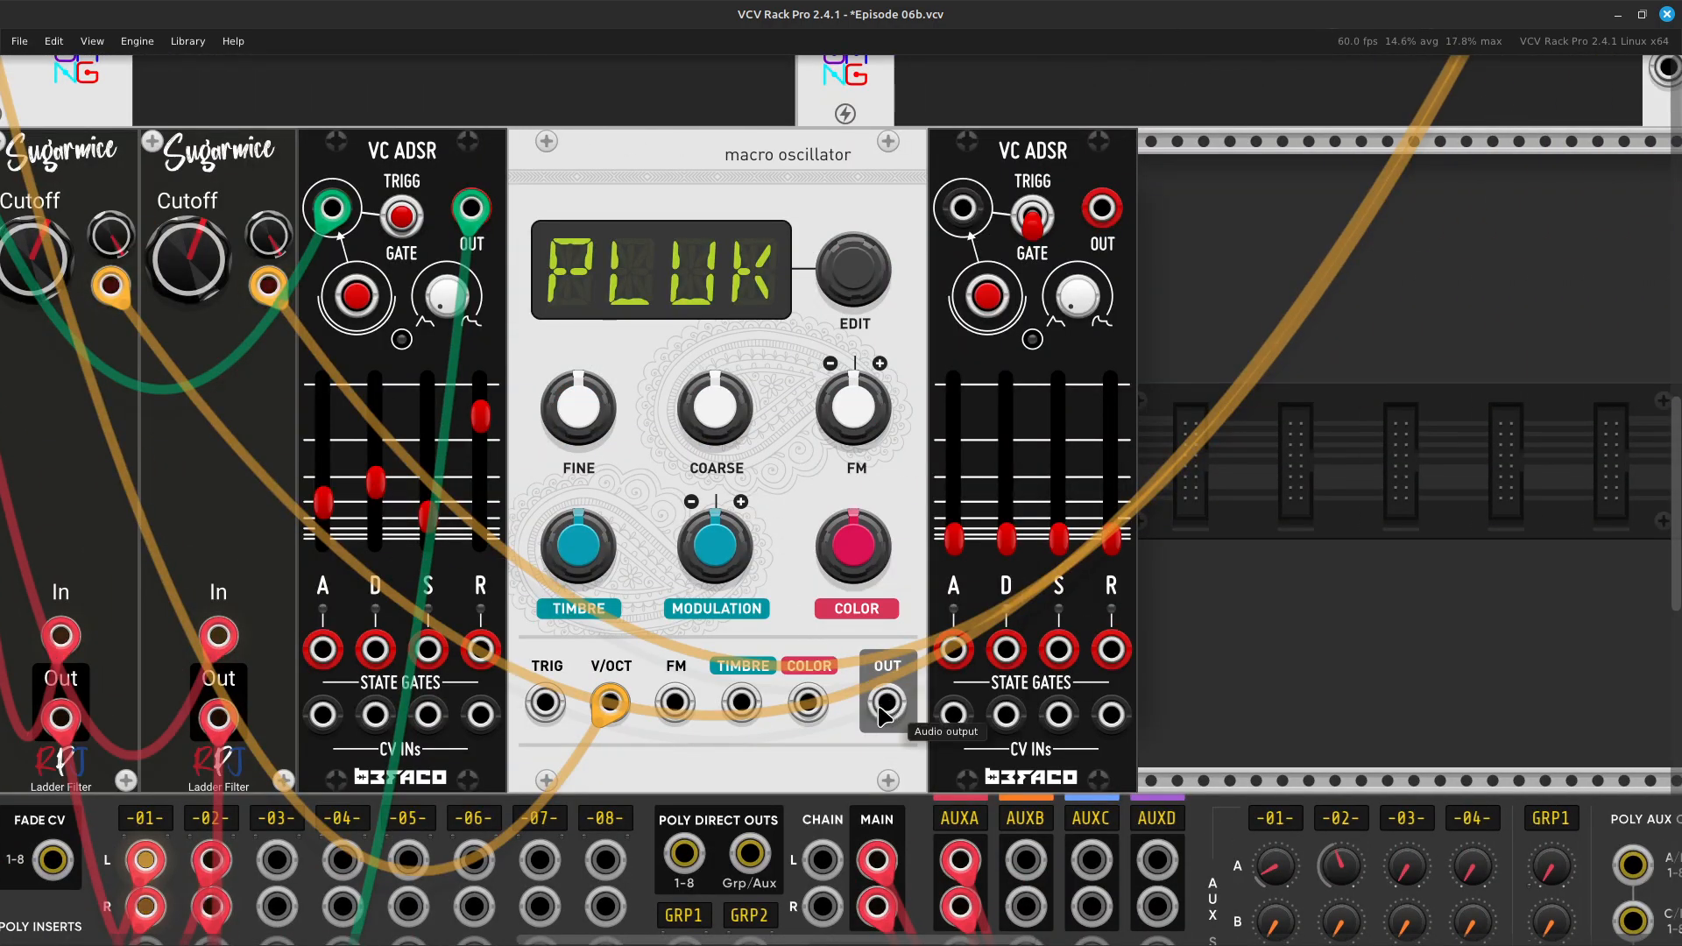
right_click(884, 715)
drag(930, 768, 580, 538)
scroll(666, 868, down, 16)
scroll(584, 789, left, 7)
scroll(592, 745, up, 8)
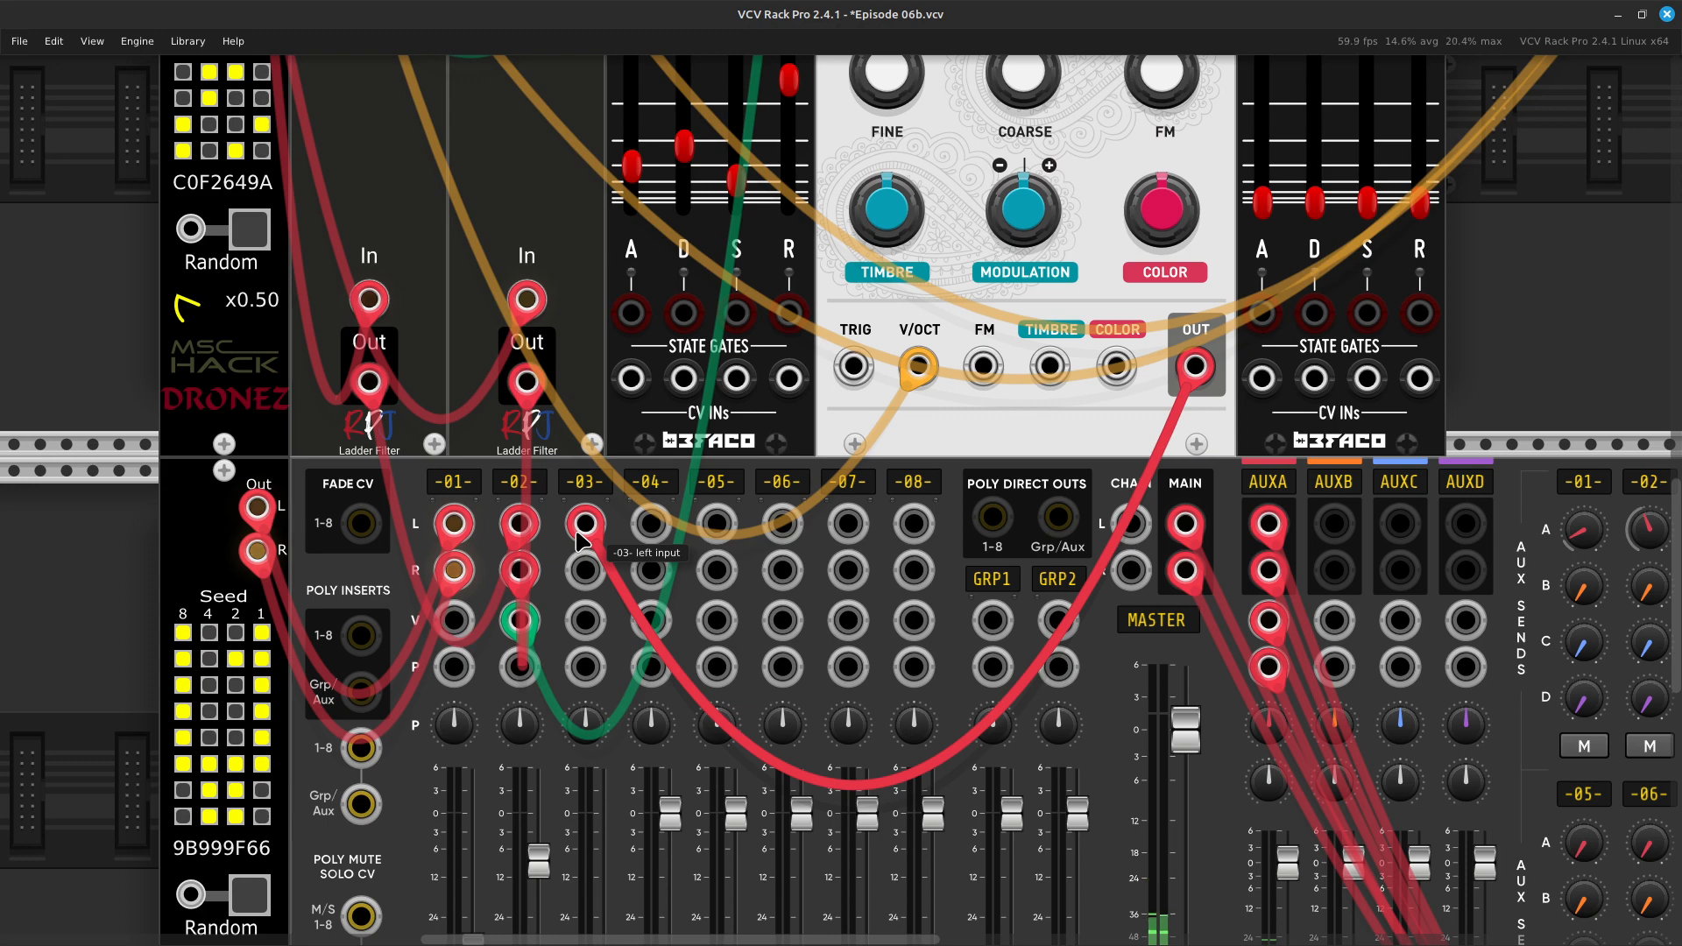
Patch Neutrinode's aqua trigger output to the second VC ADSR's trigger input with a blue cable and switch that envelope to Trigger mode
scroll(613, 631, down, 5)
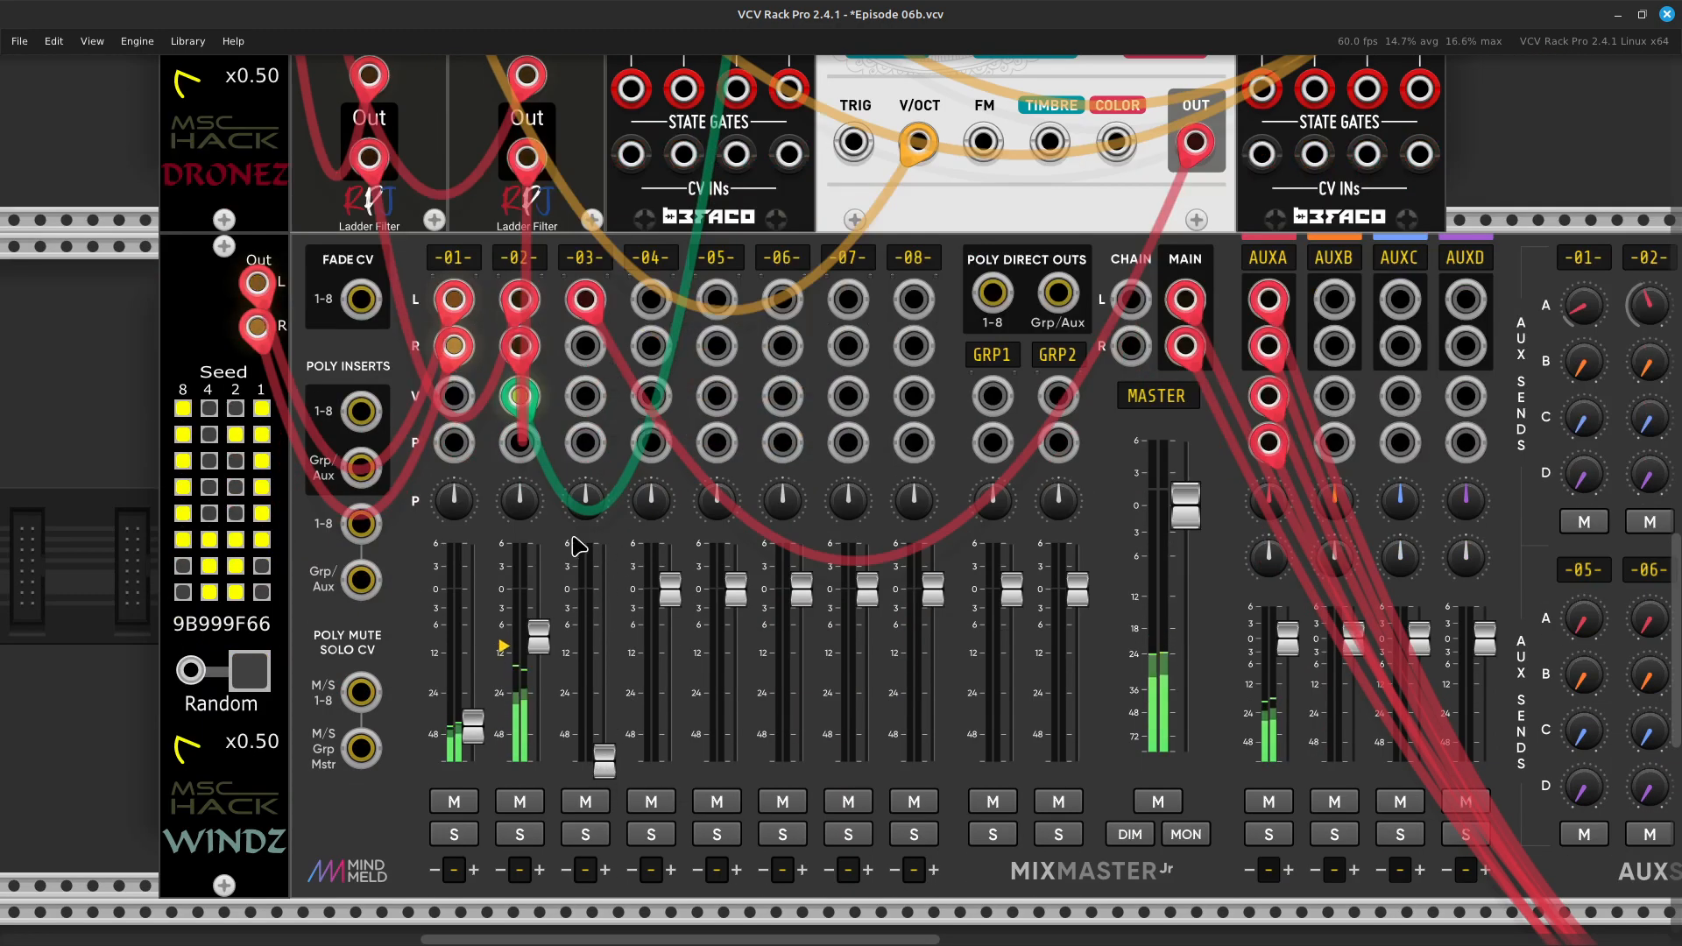
scroll(628, 640, up, 13)
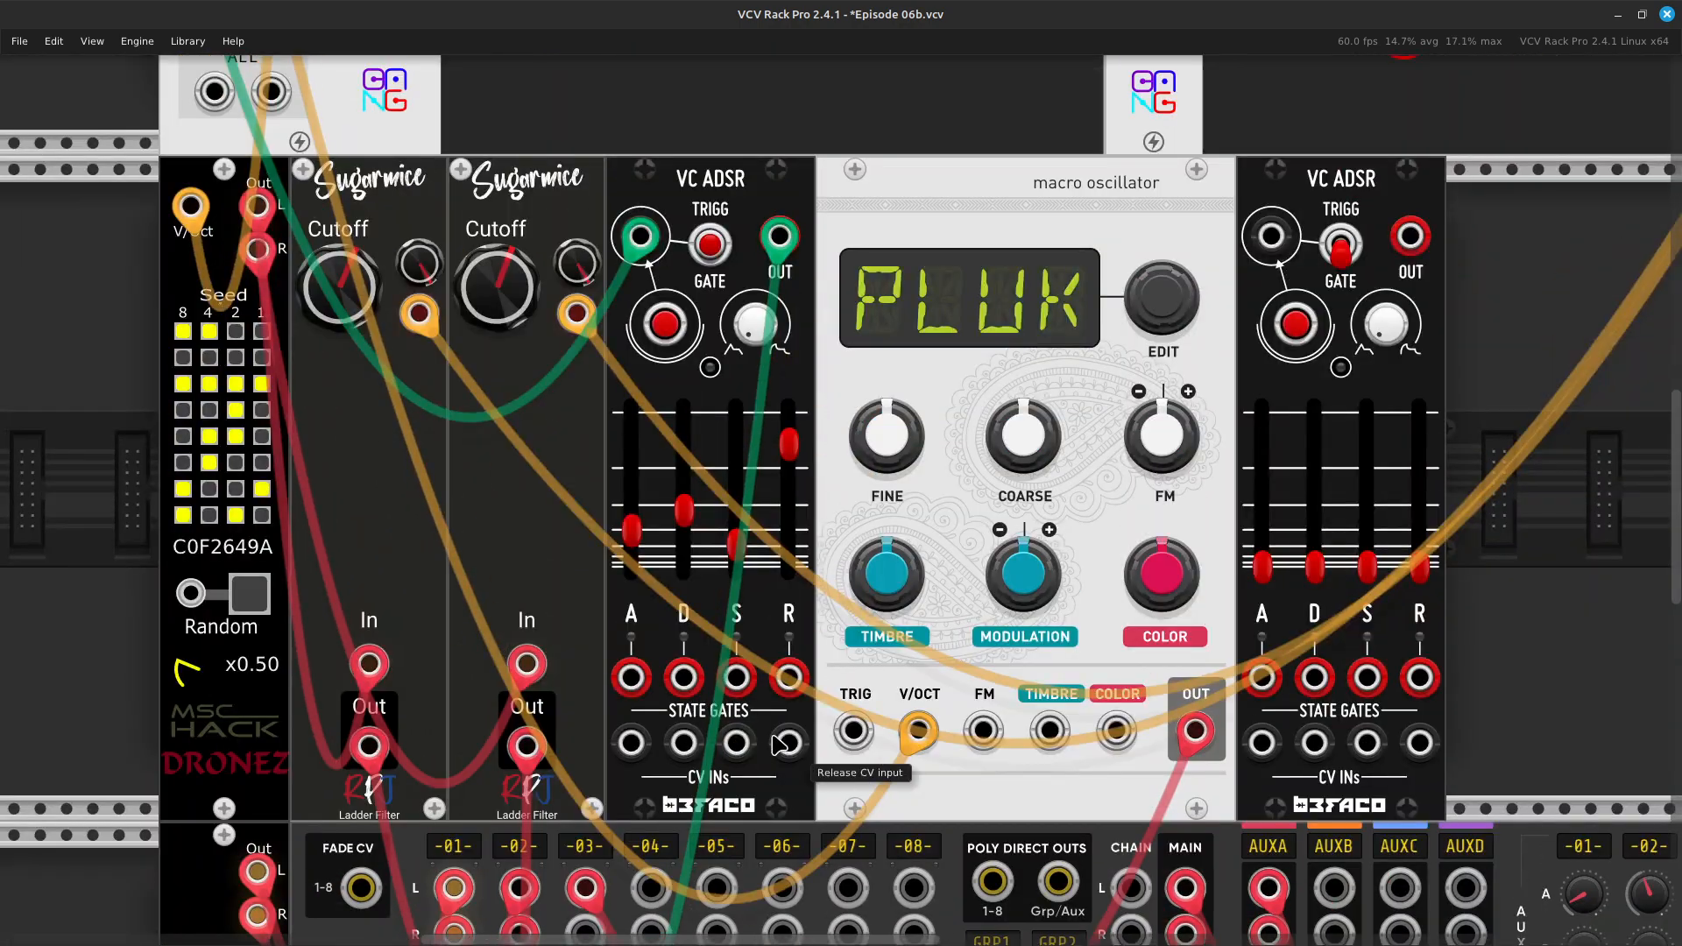
scroll(834, 729, right, 7)
scroll(888, 708, up, 4)
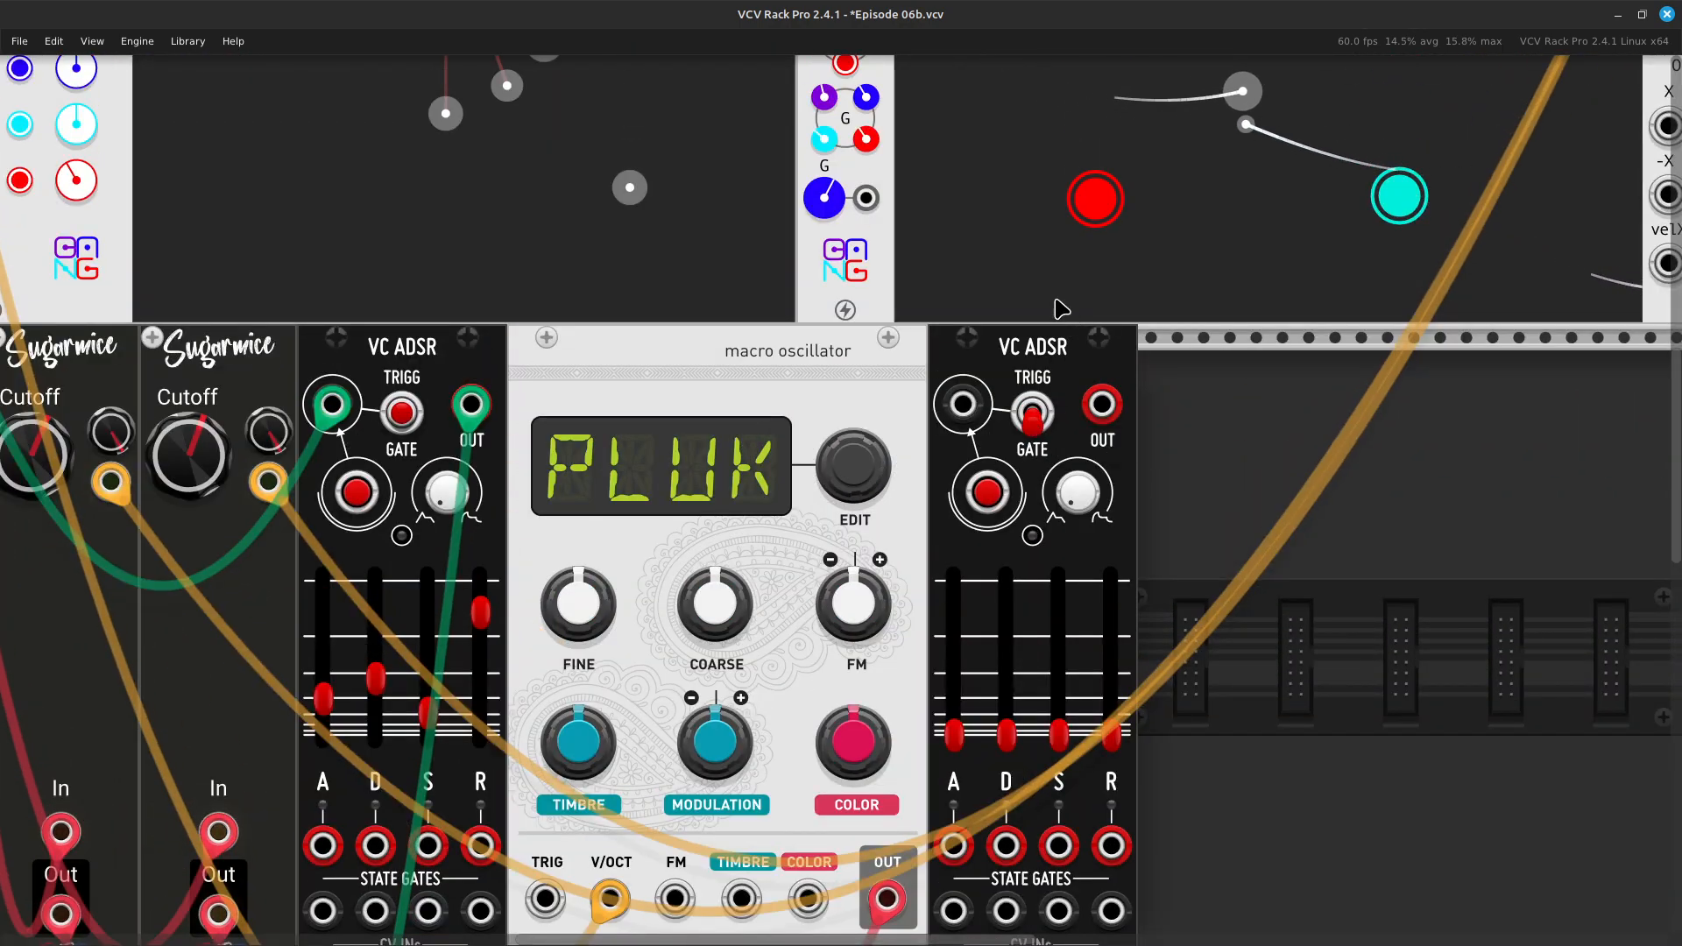
scroll(740, 342, left, 11)
scroll(738, 343, up, 4)
scroll(520, 391, left, 4)
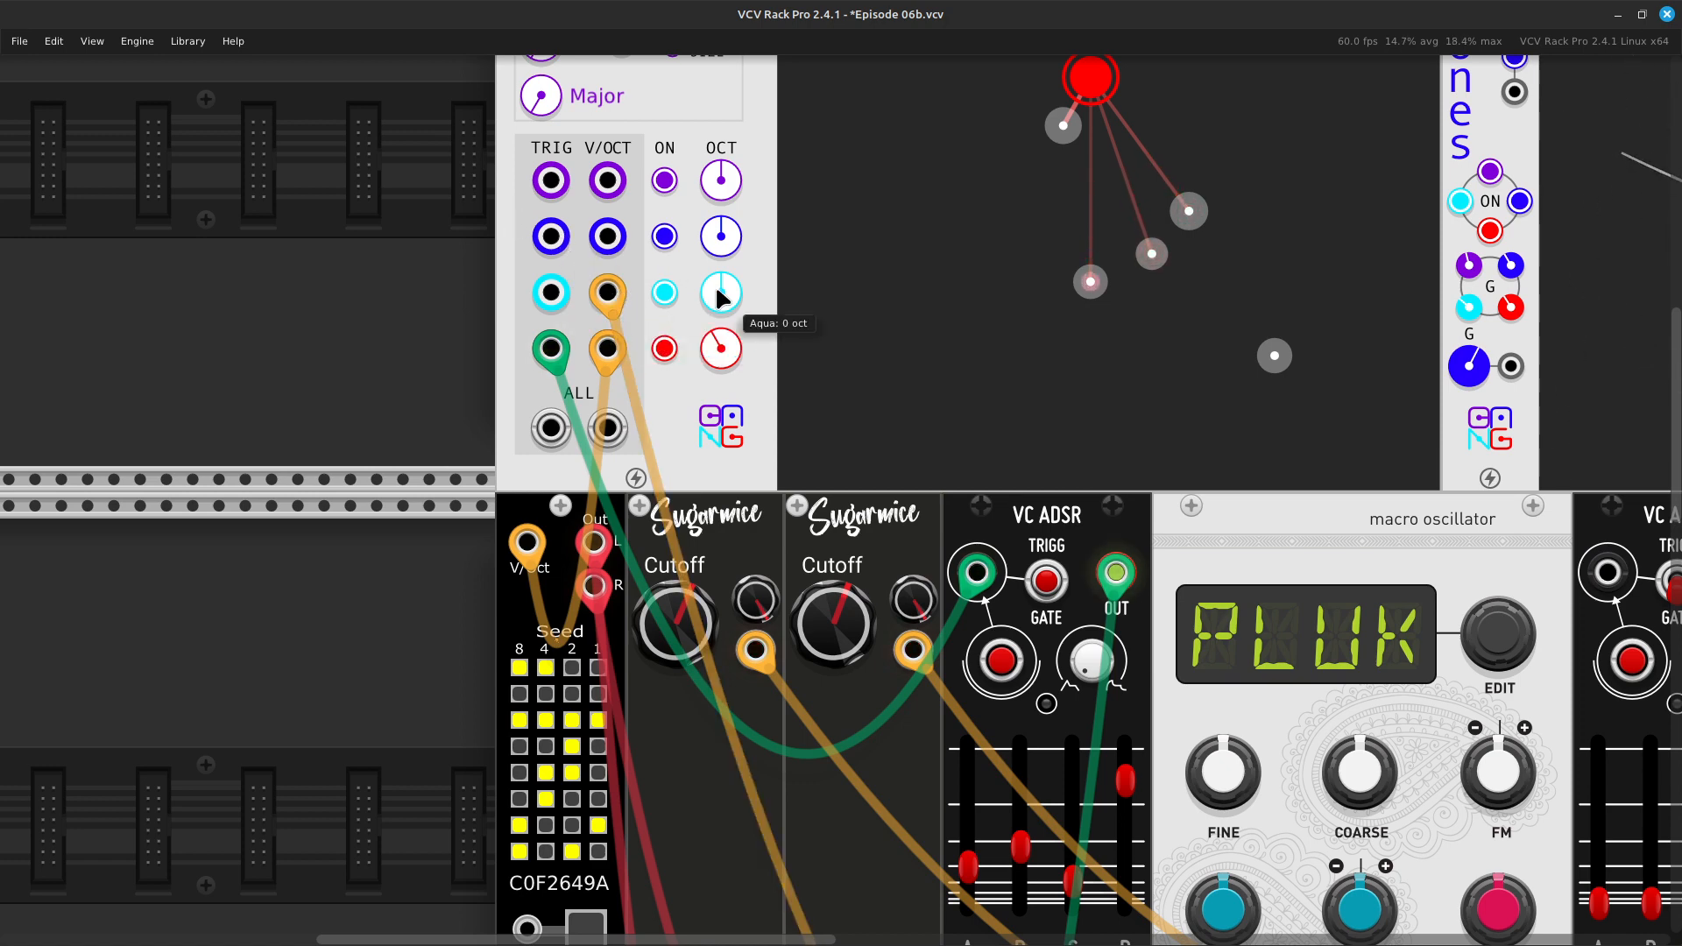
right_click(553, 304)
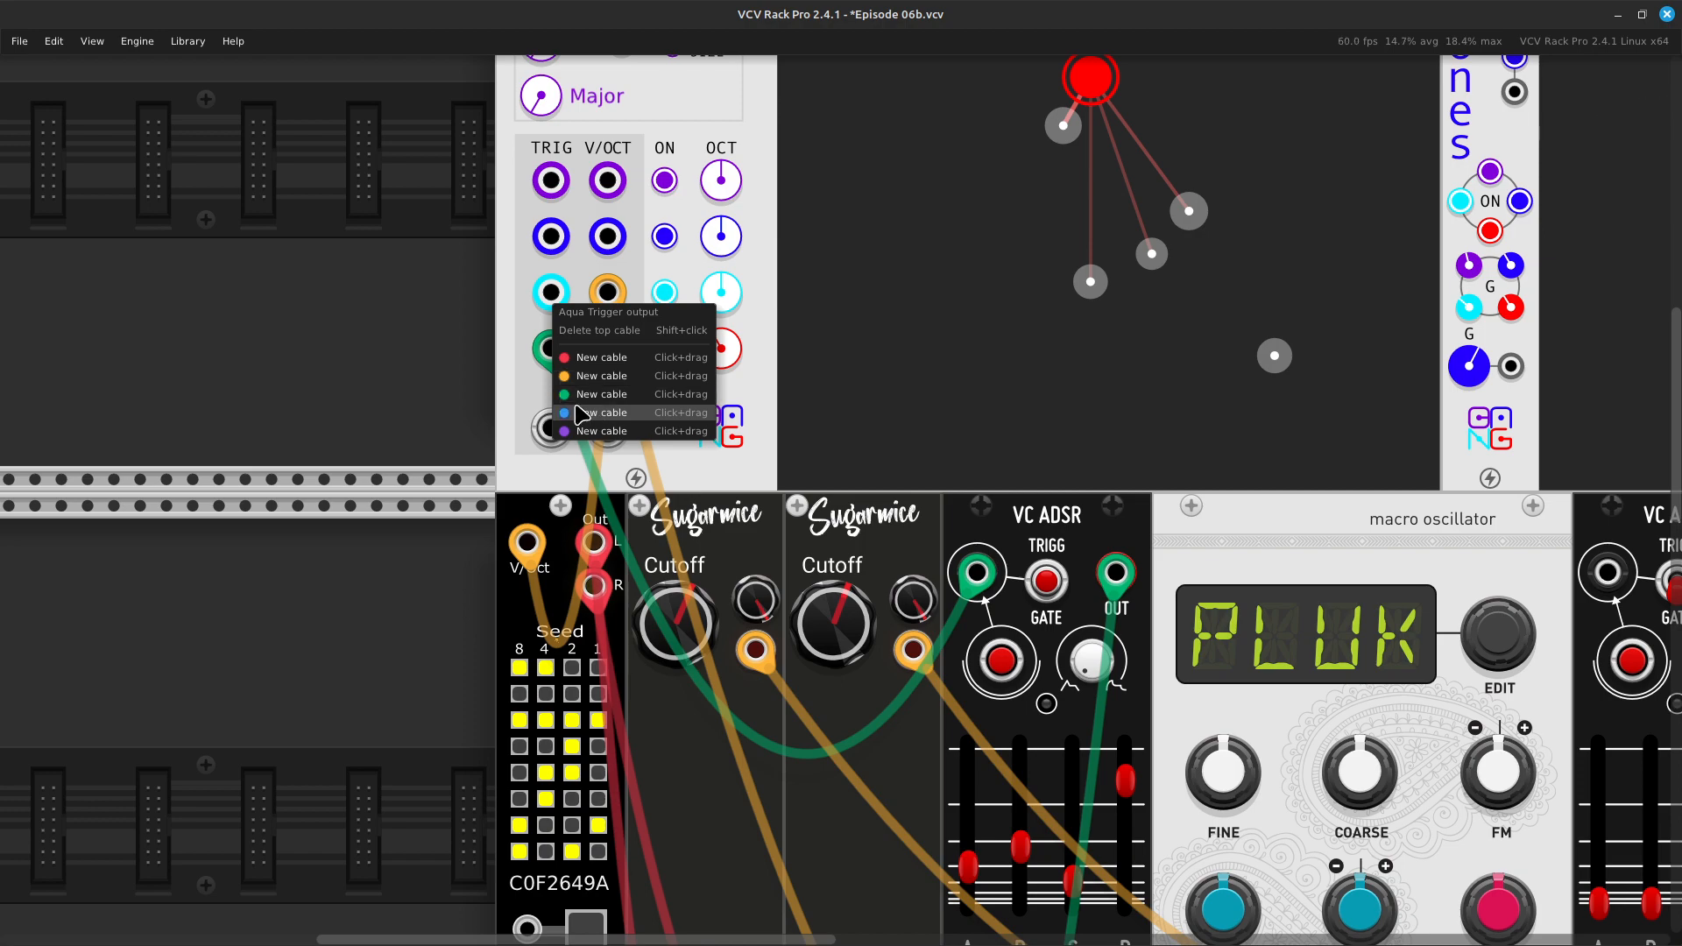
drag(576, 410, 860, 492)
key(Right)
key(Right)
key(Up)
key(Up)
key(Up)
key(Up)
key(Down)
key(Down)
key(Down)
key(Down)
key(Down)
key(Down)
key(Down)
key(Down)
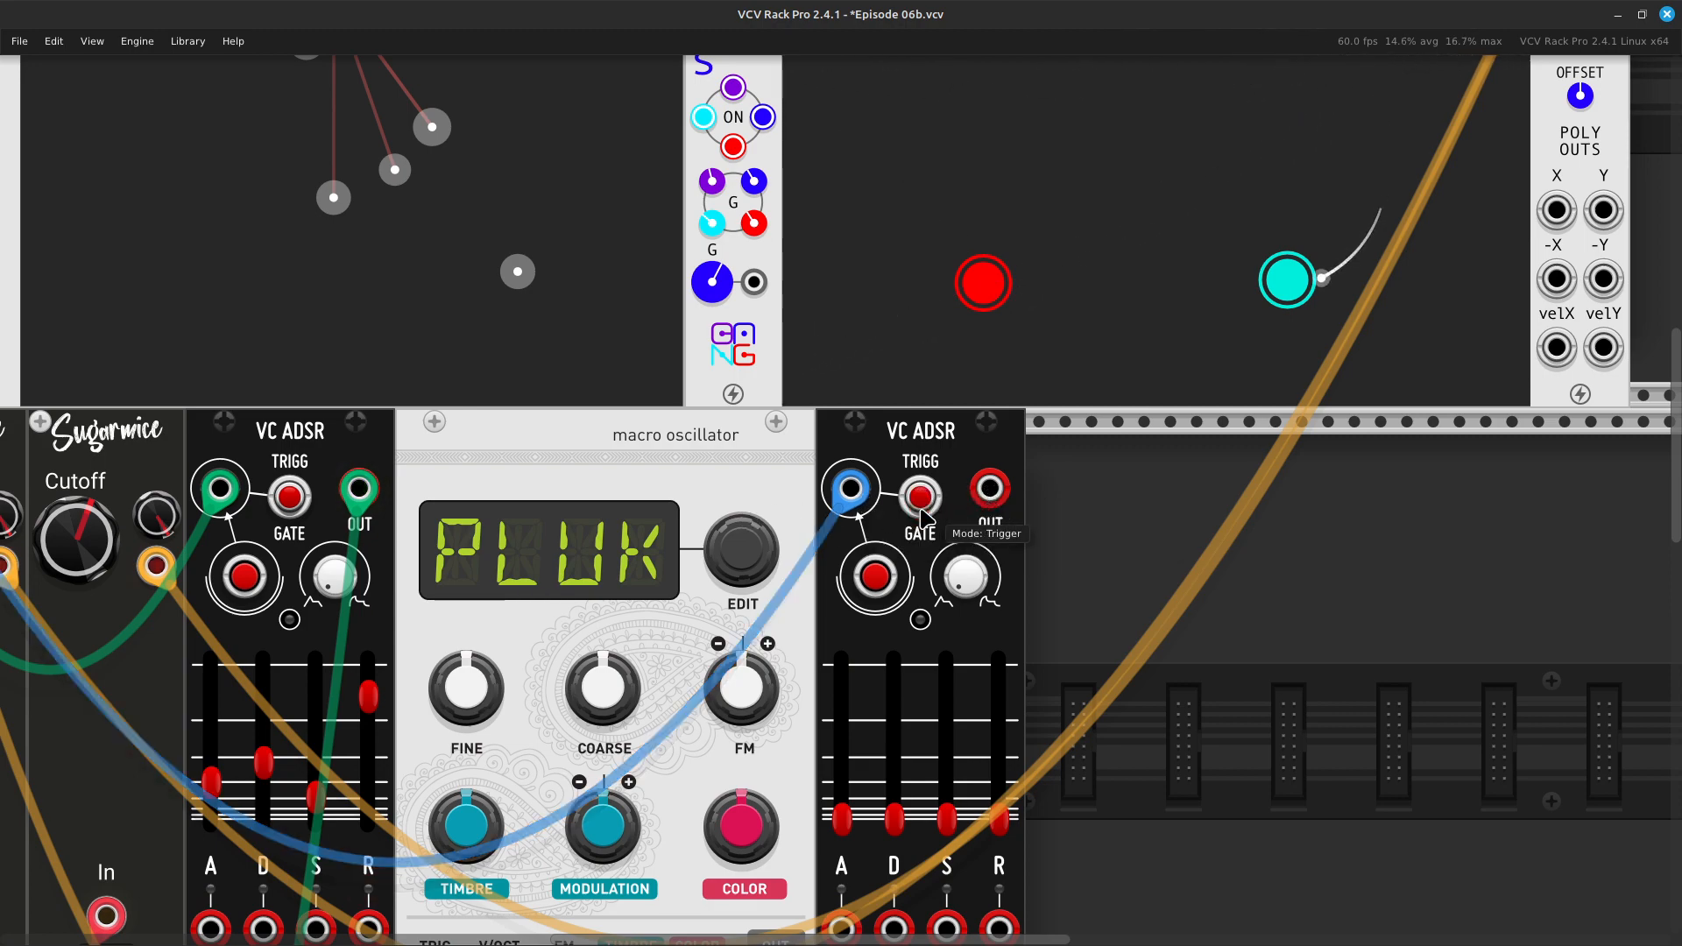
Patch the second VC ADSR's envelope output to the MixMaster channel 3 level input with a green cable
scroll(1014, 482, down, 5)
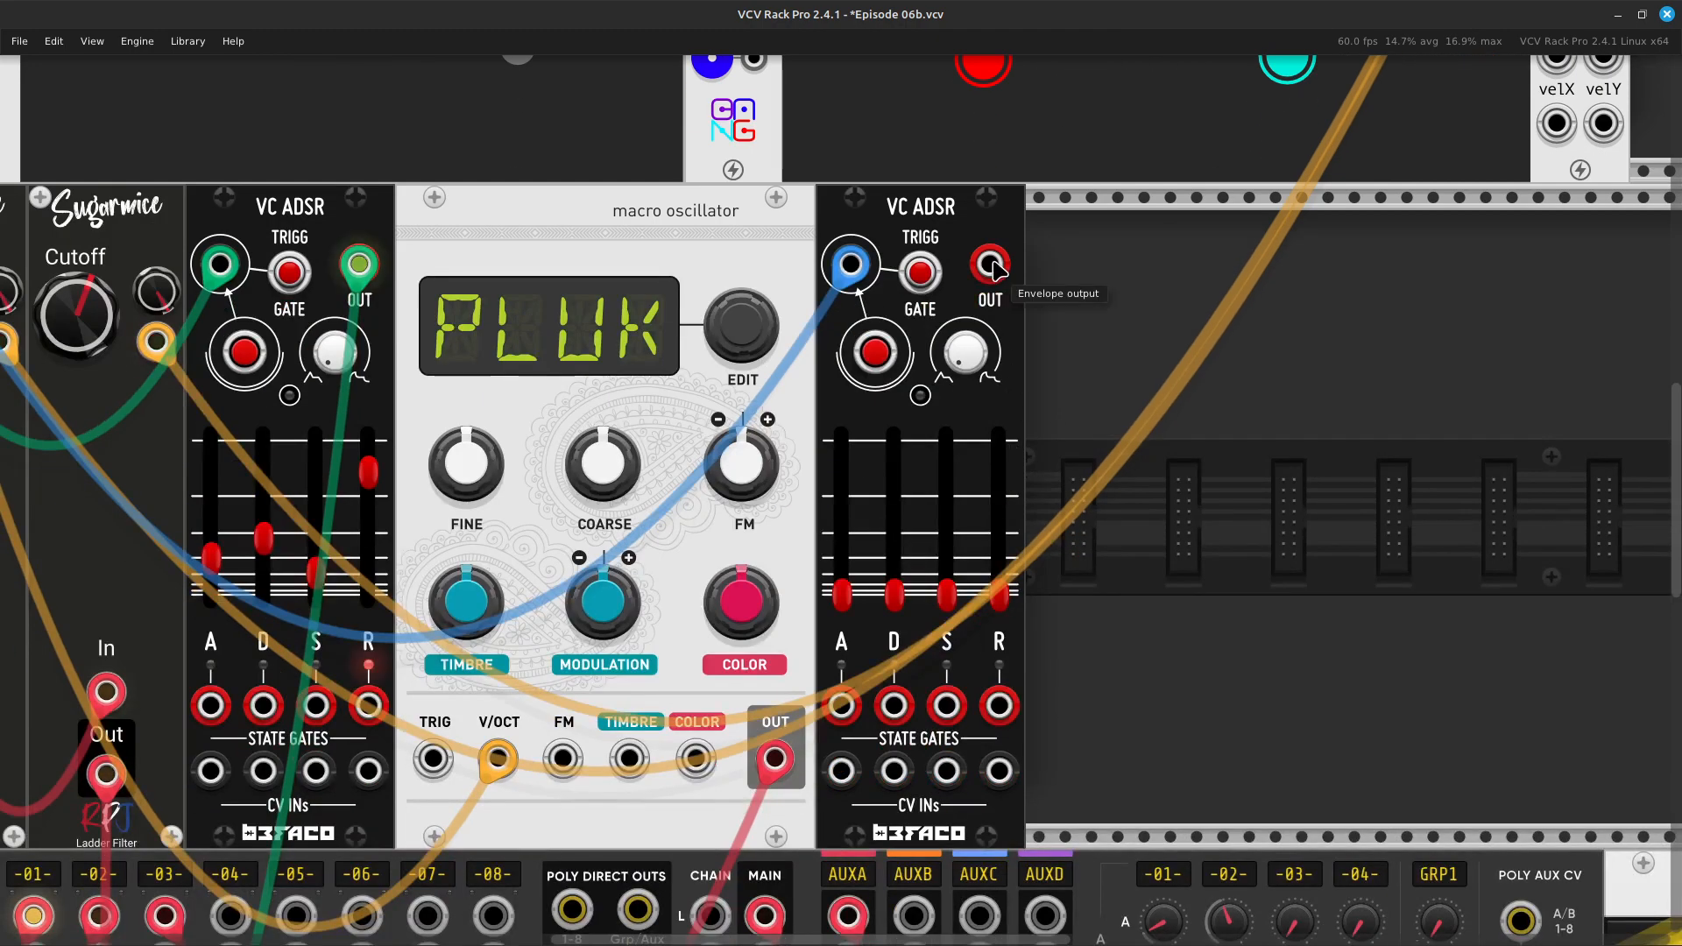
right_click(991, 272)
click(1039, 355)
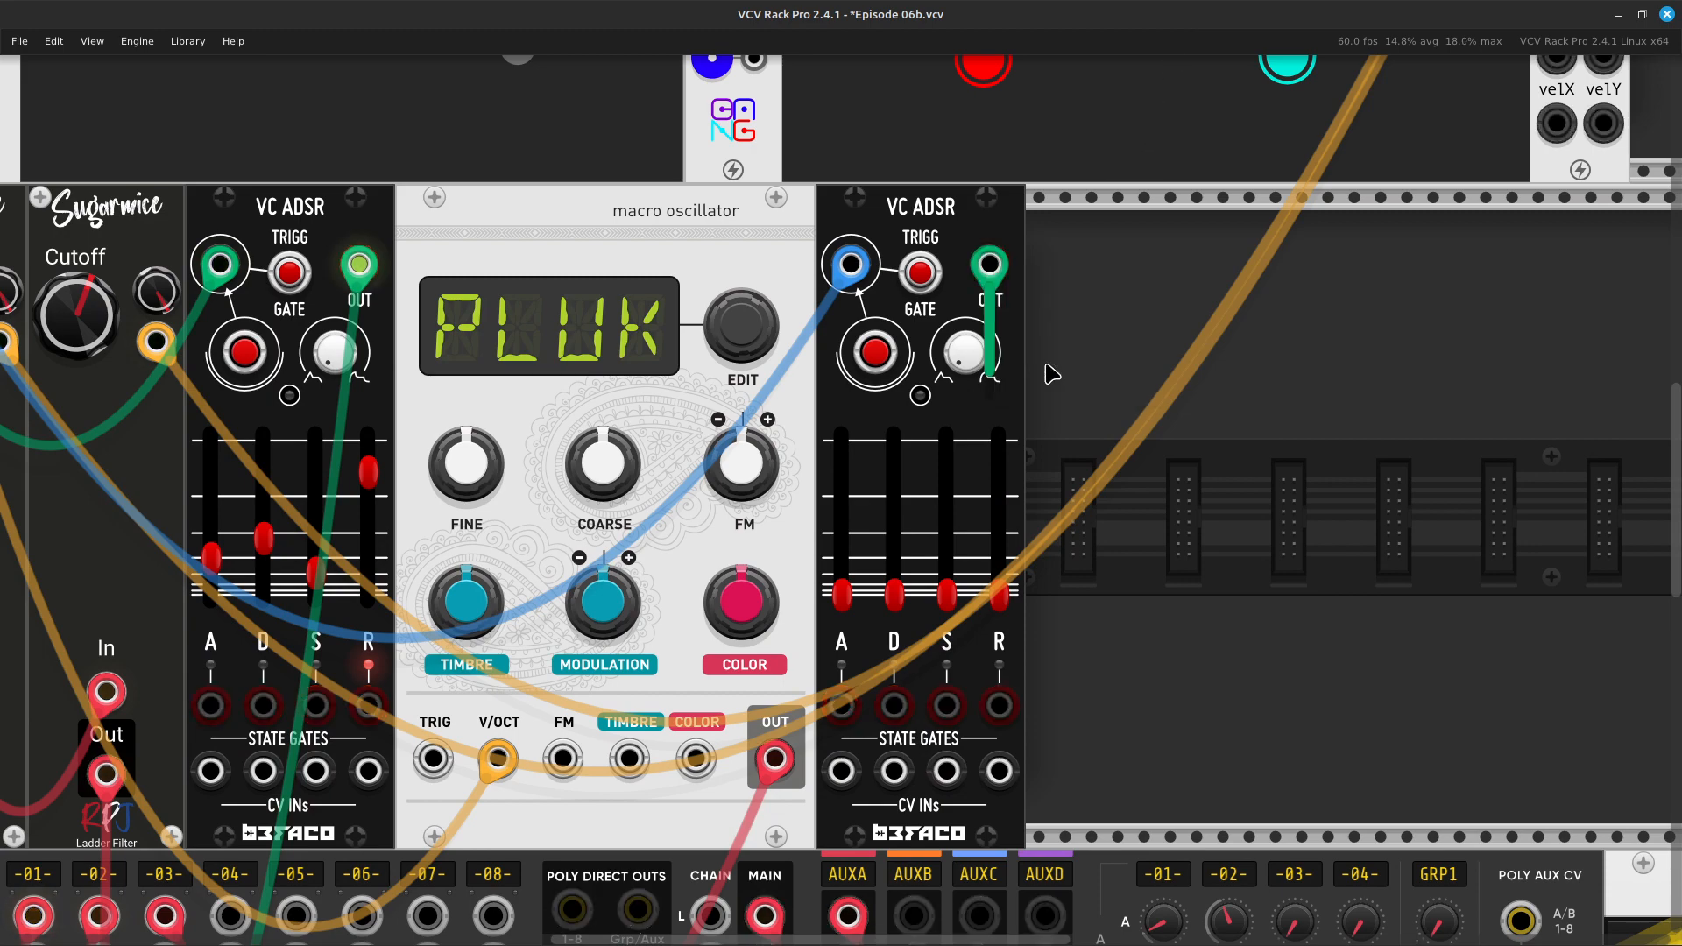
scroll(1139, 578, down, 9)
click(1091, 598)
scroll(1087, 599, left, 5)
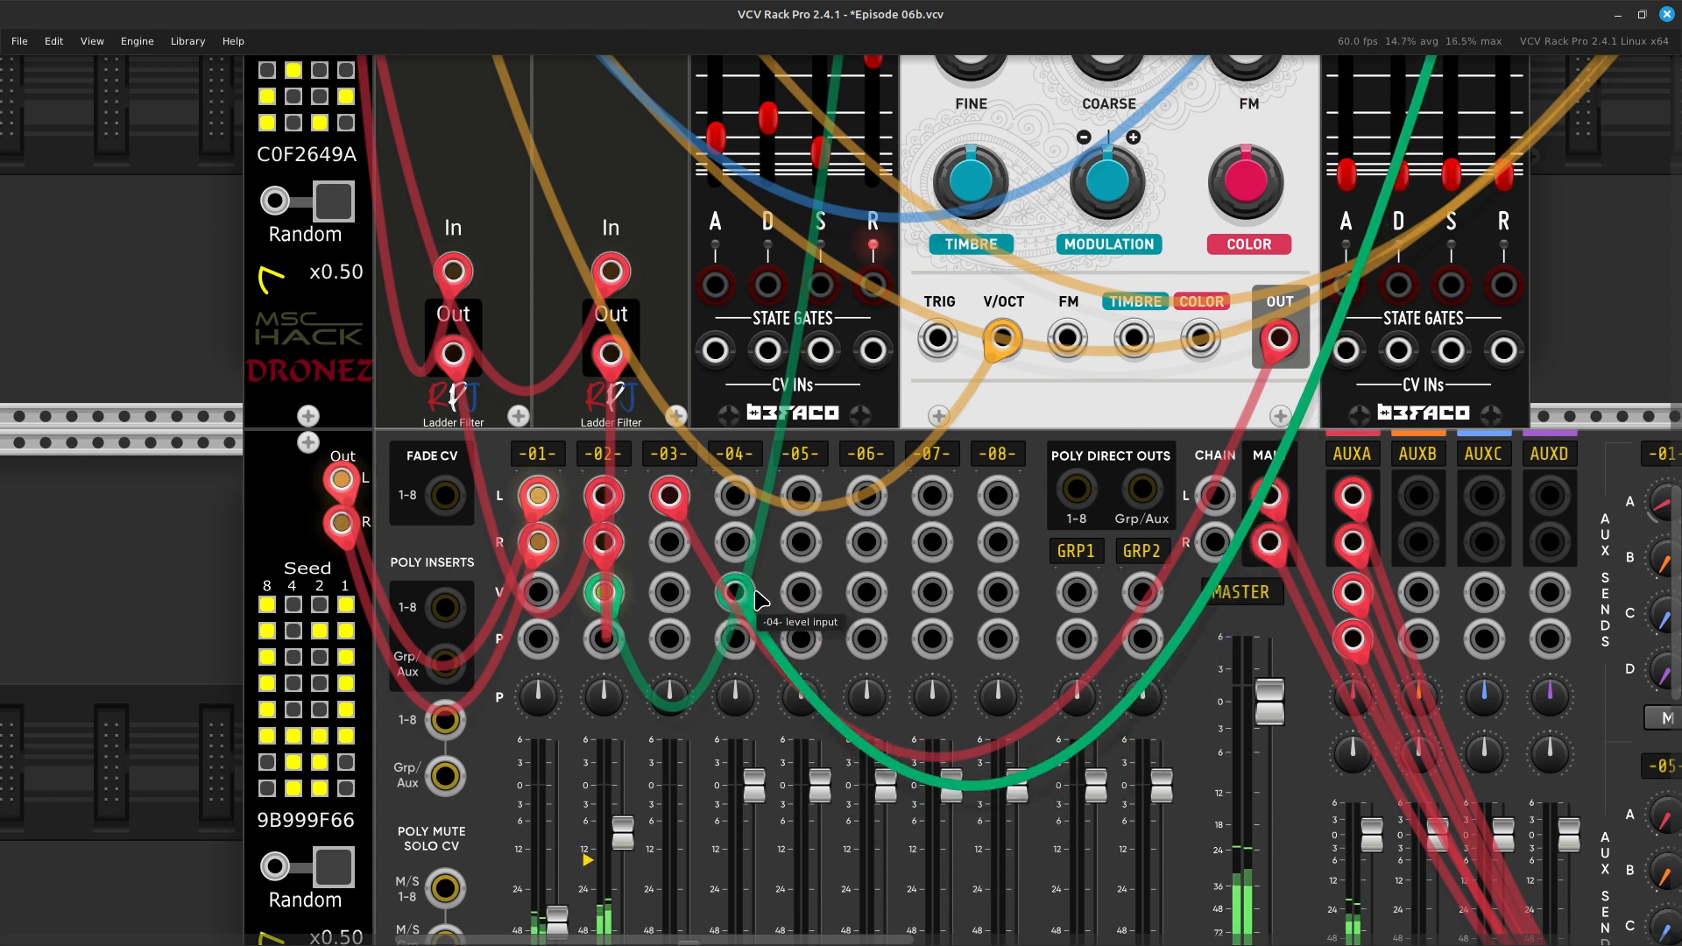
drag(714, 597, 679, 599)
Raise the second VC ADSR's decay and sustain and set its release time to about 1.23 s
key(Up)
key(Right)
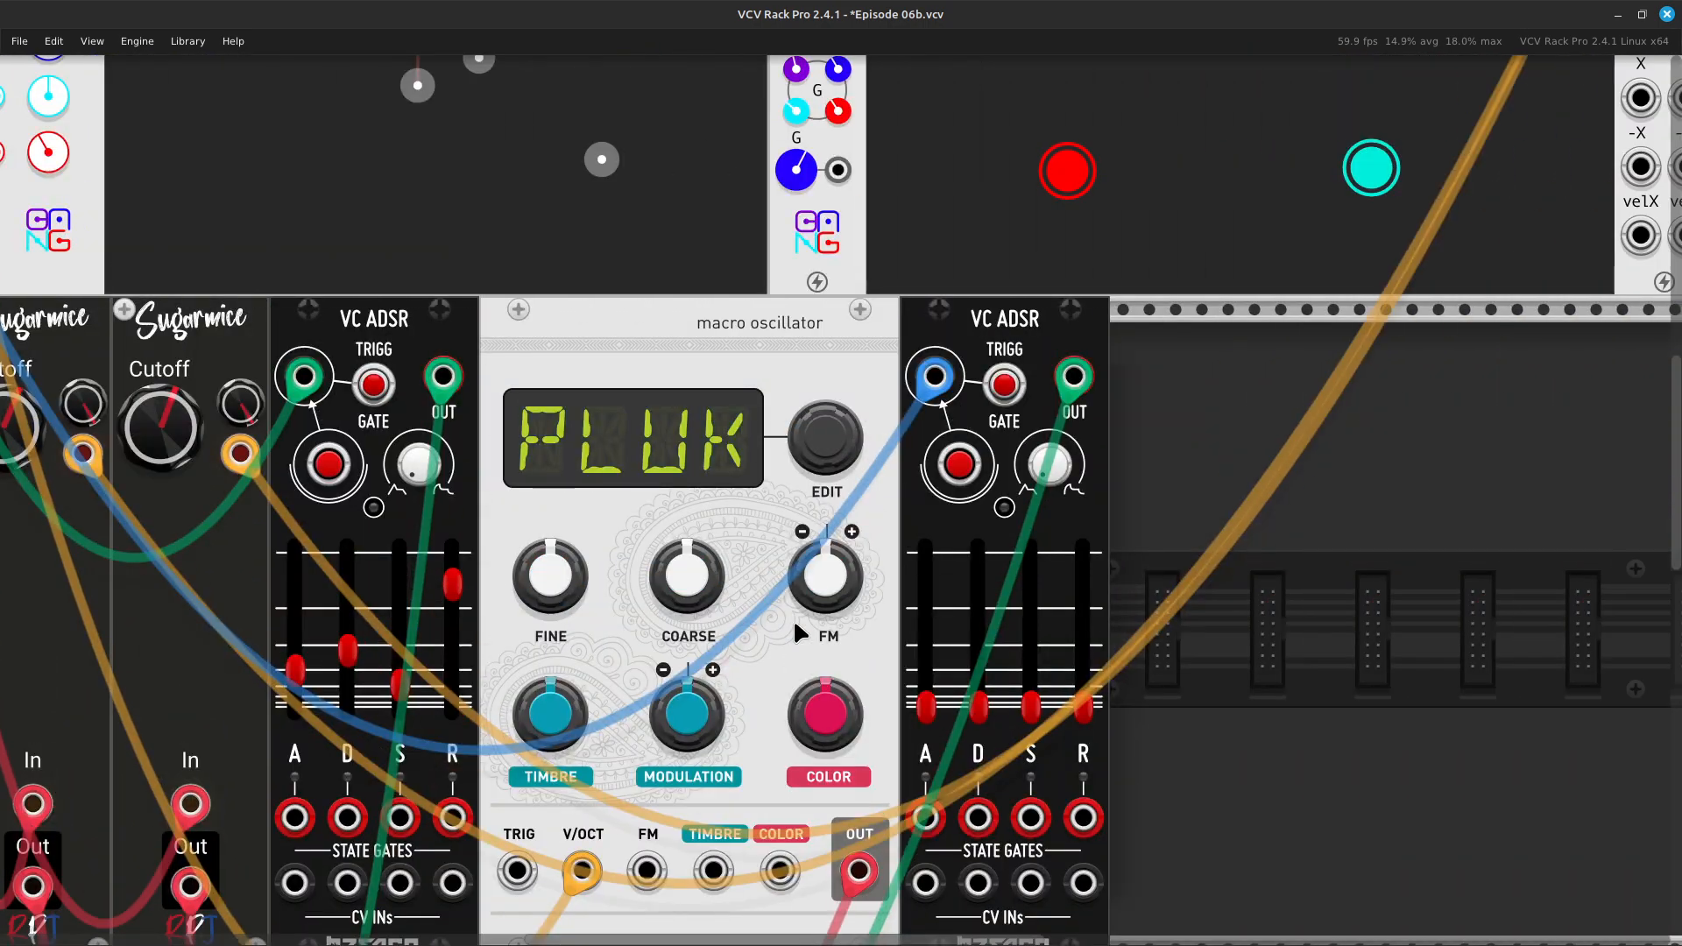
key(Right)
key(Right)
key(Right)
key(Right)
key(Right)
key(Right)
key(Right)
key(Right)
key(Right)
key(Right)
key(Right)
key(Right)
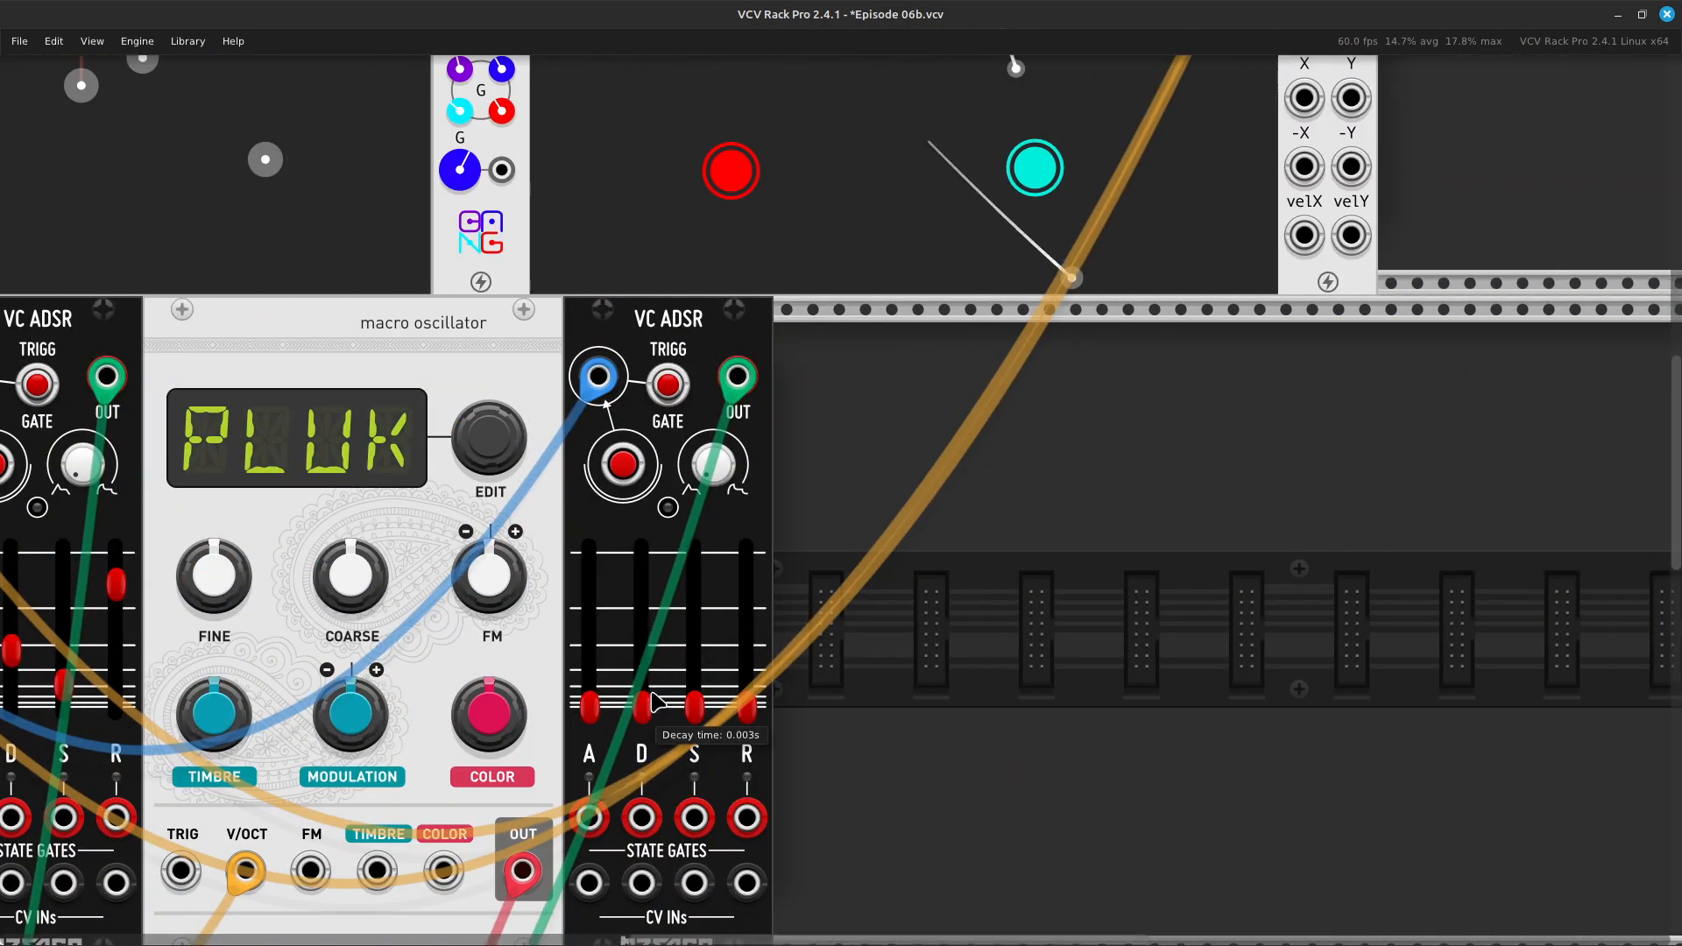
drag(658, 701, 657, 696)
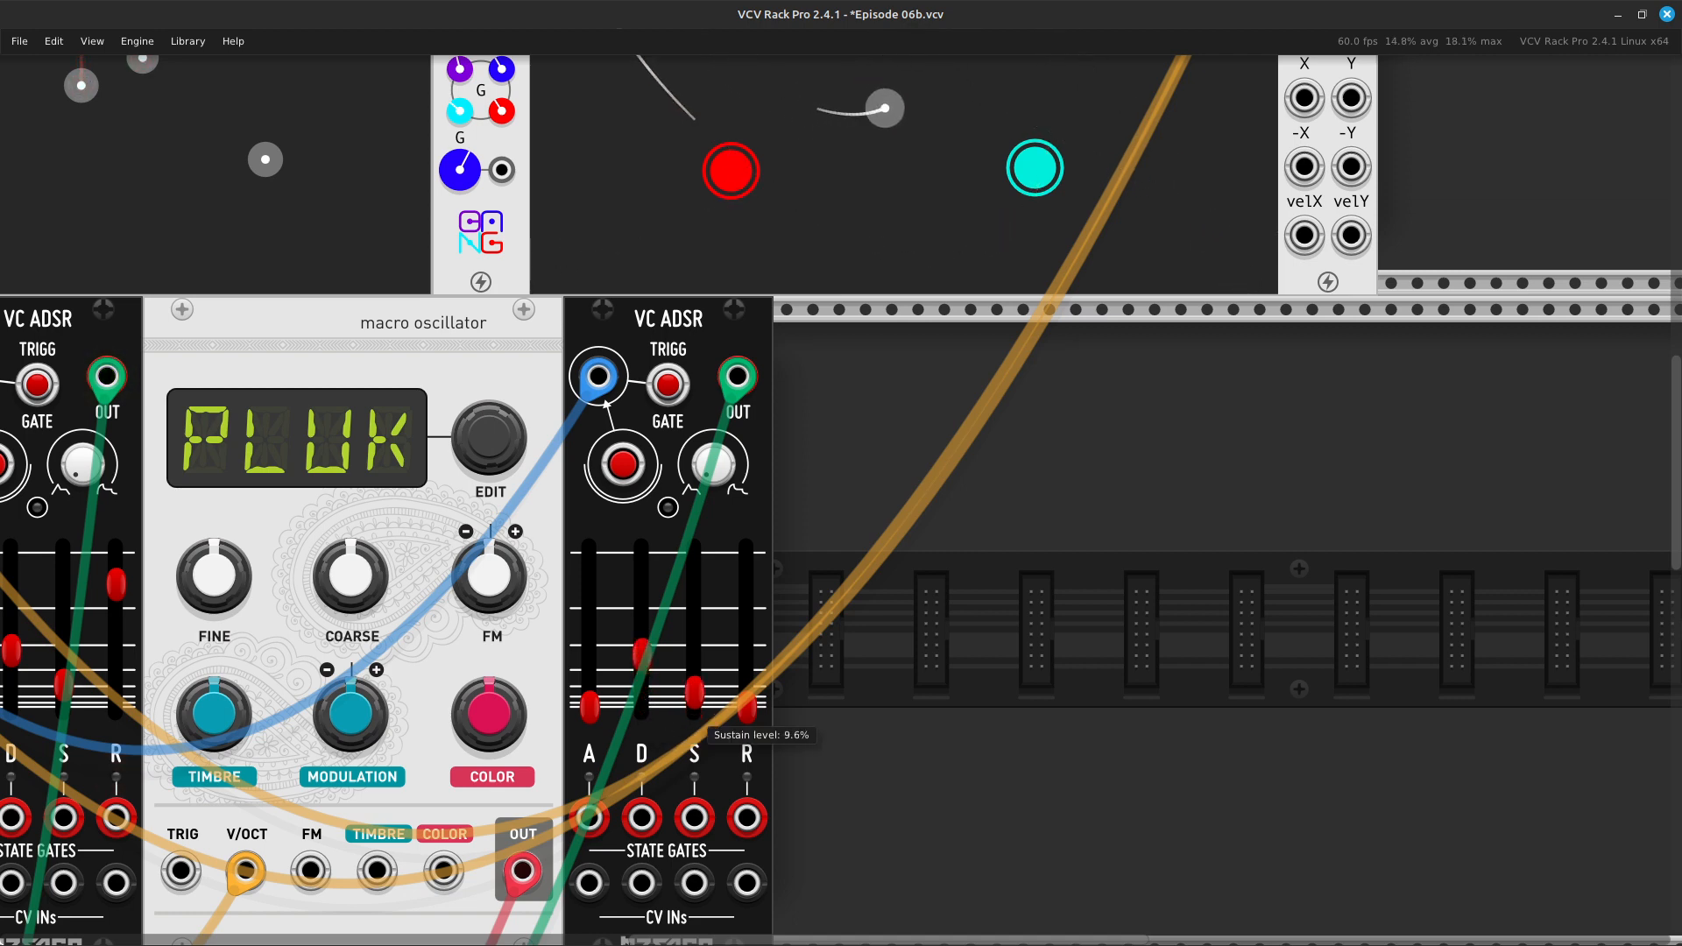
drag(698, 714, 746, 591)
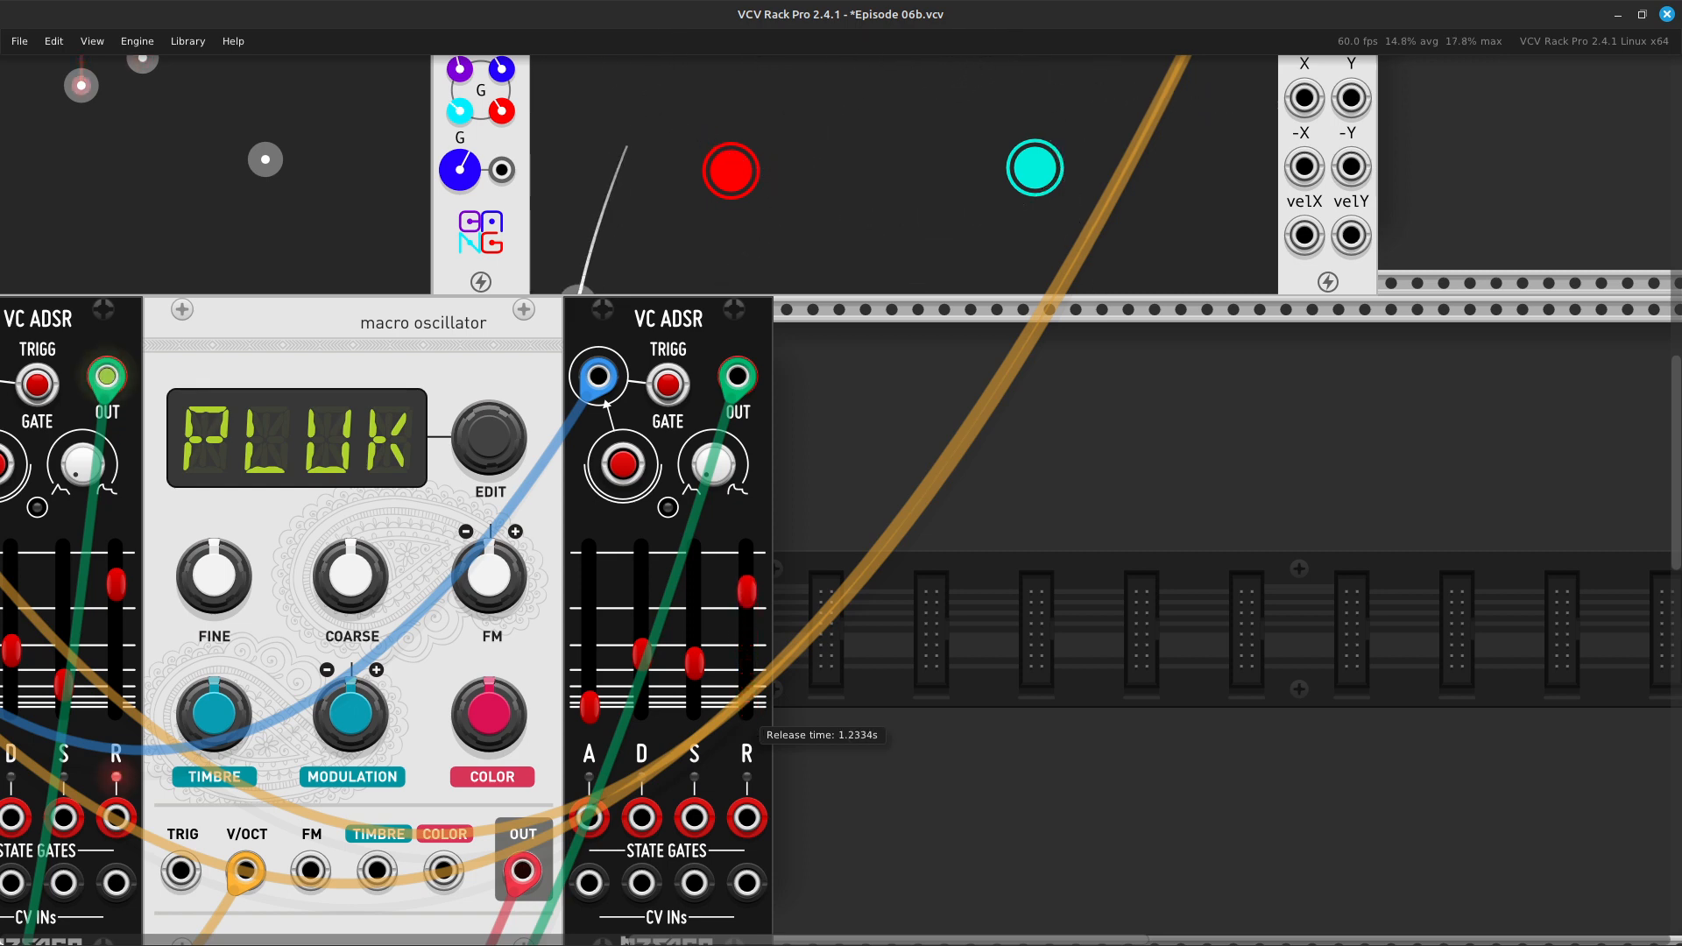
Raise the MixMaster channel 3 level to about -2.5 dB
scroll(735, 752, left, 10)
scroll(535, 775, down, 10)
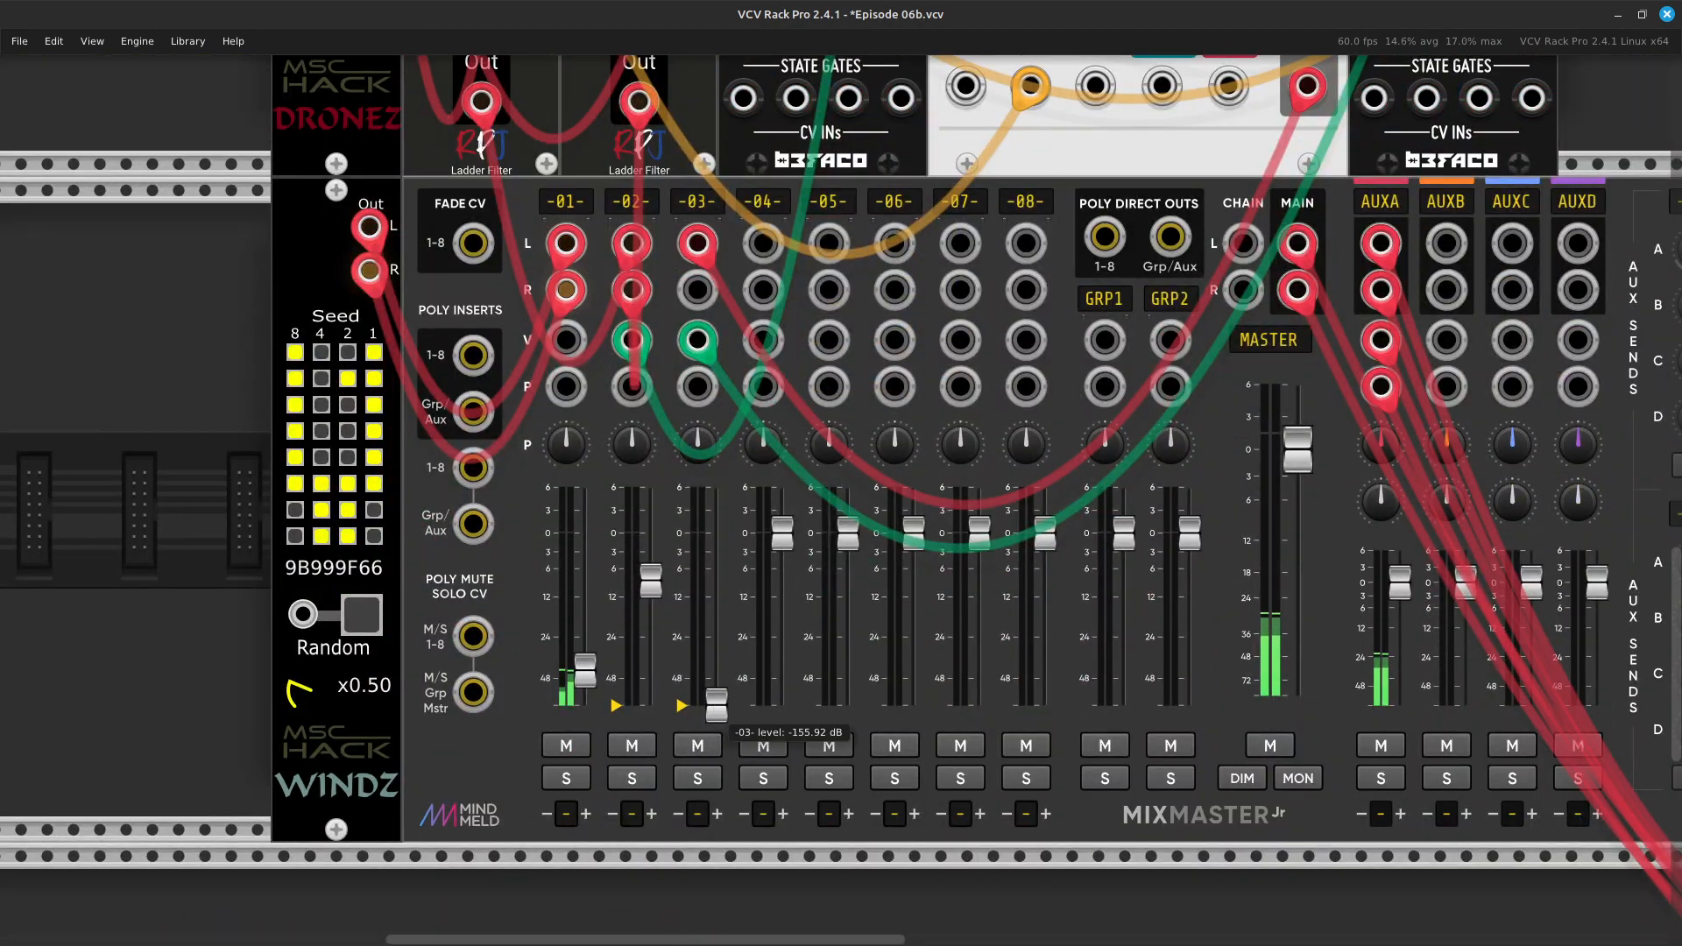
drag(717, 646, 717, 574)
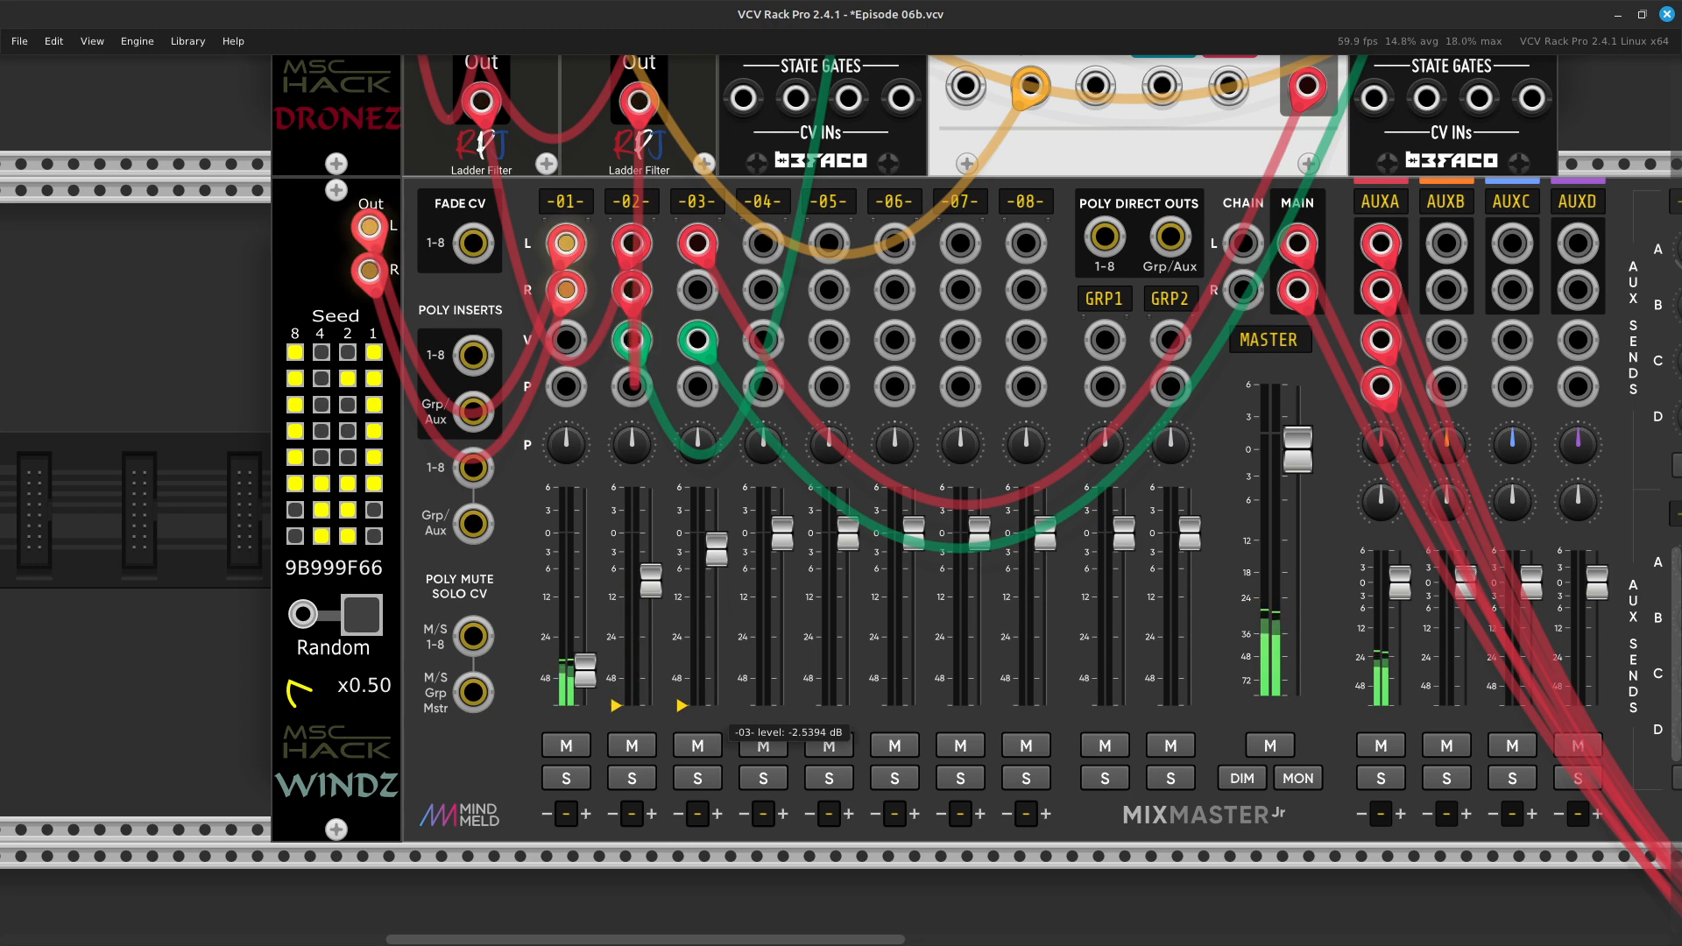
Patch Neutrinode's red trigger output to the Macro Oscillator's trigger input with a green cable
scroll(706, 744, up, 5)
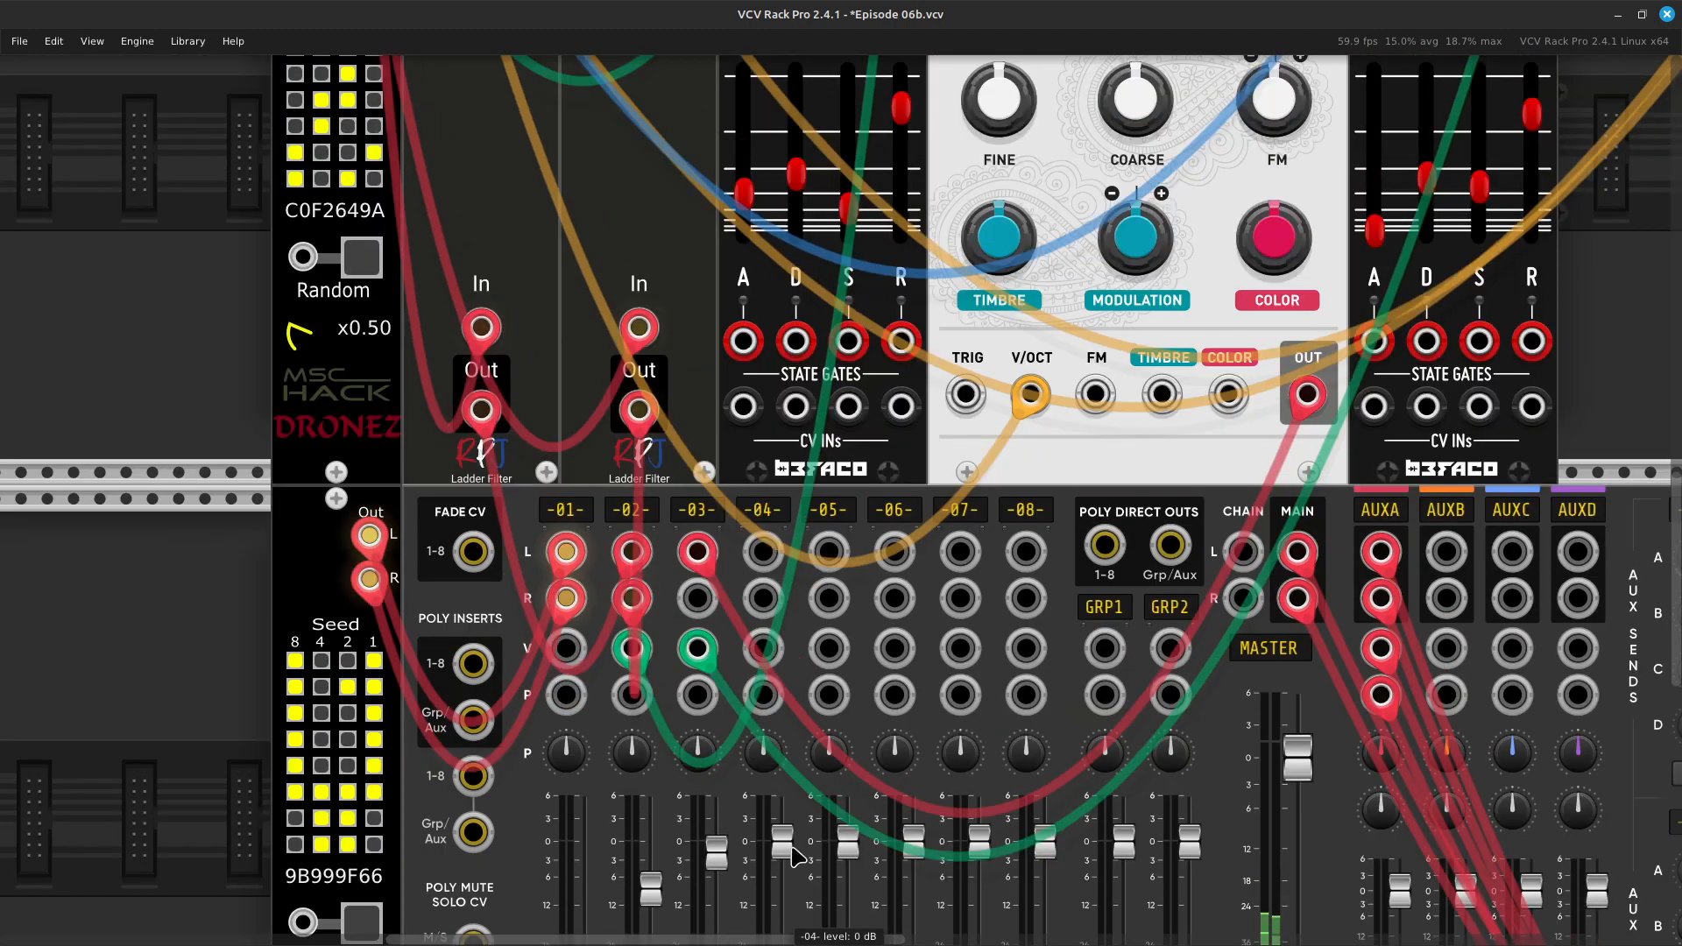
key(Up)
key(Right)
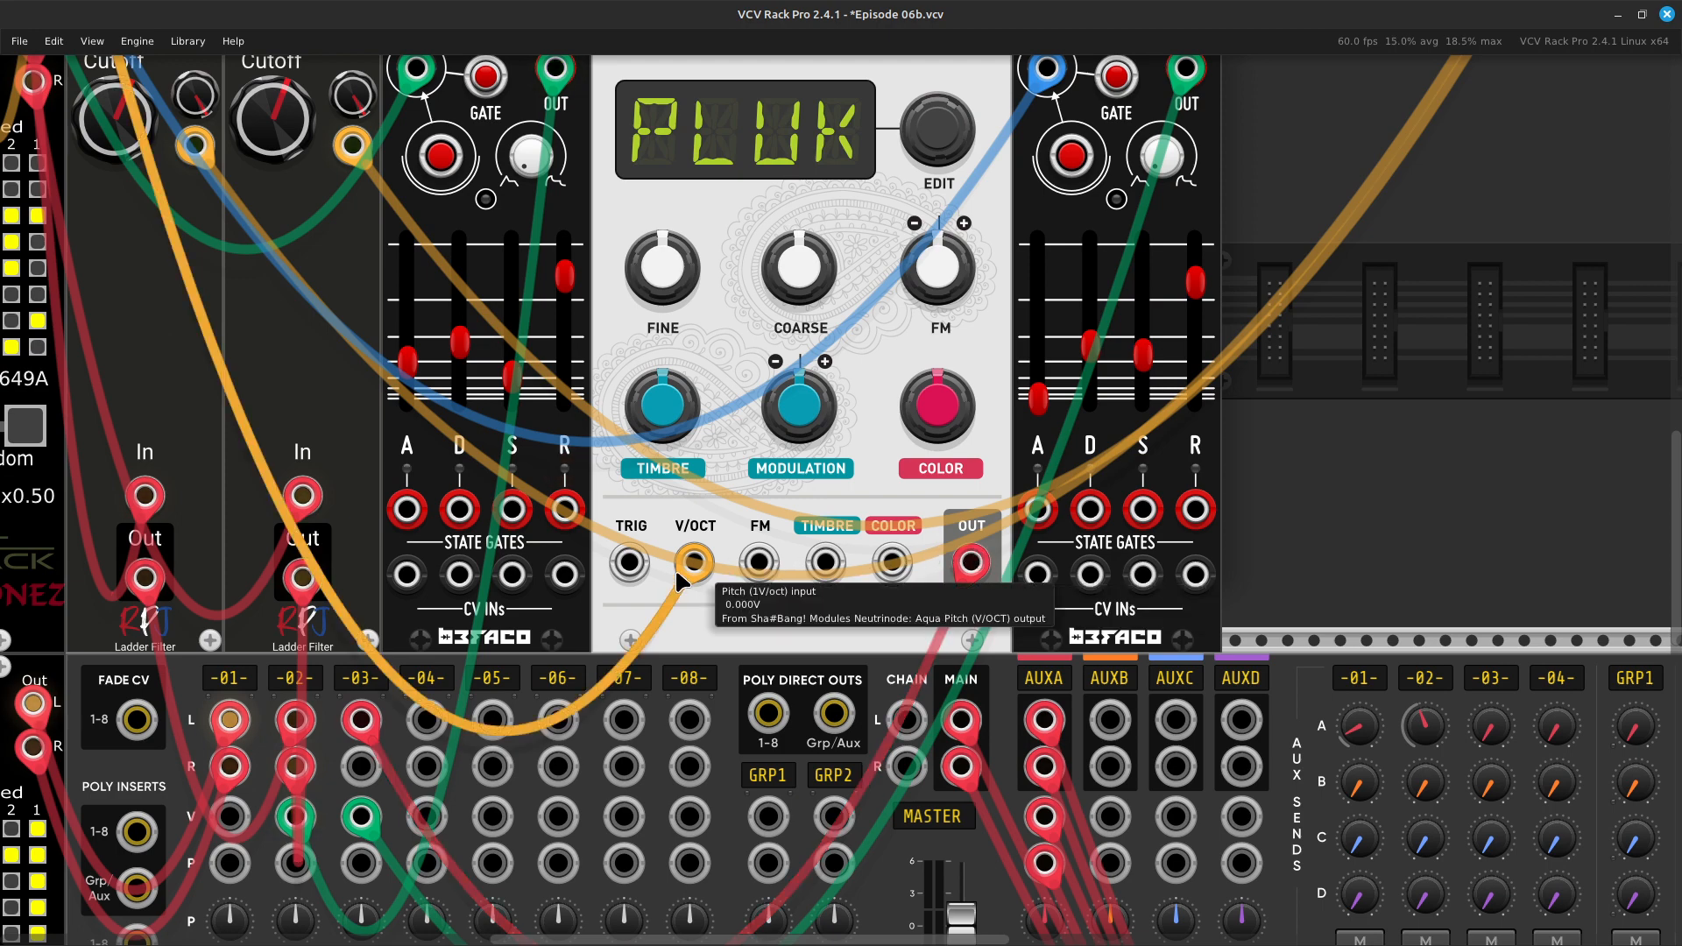
key(Left)
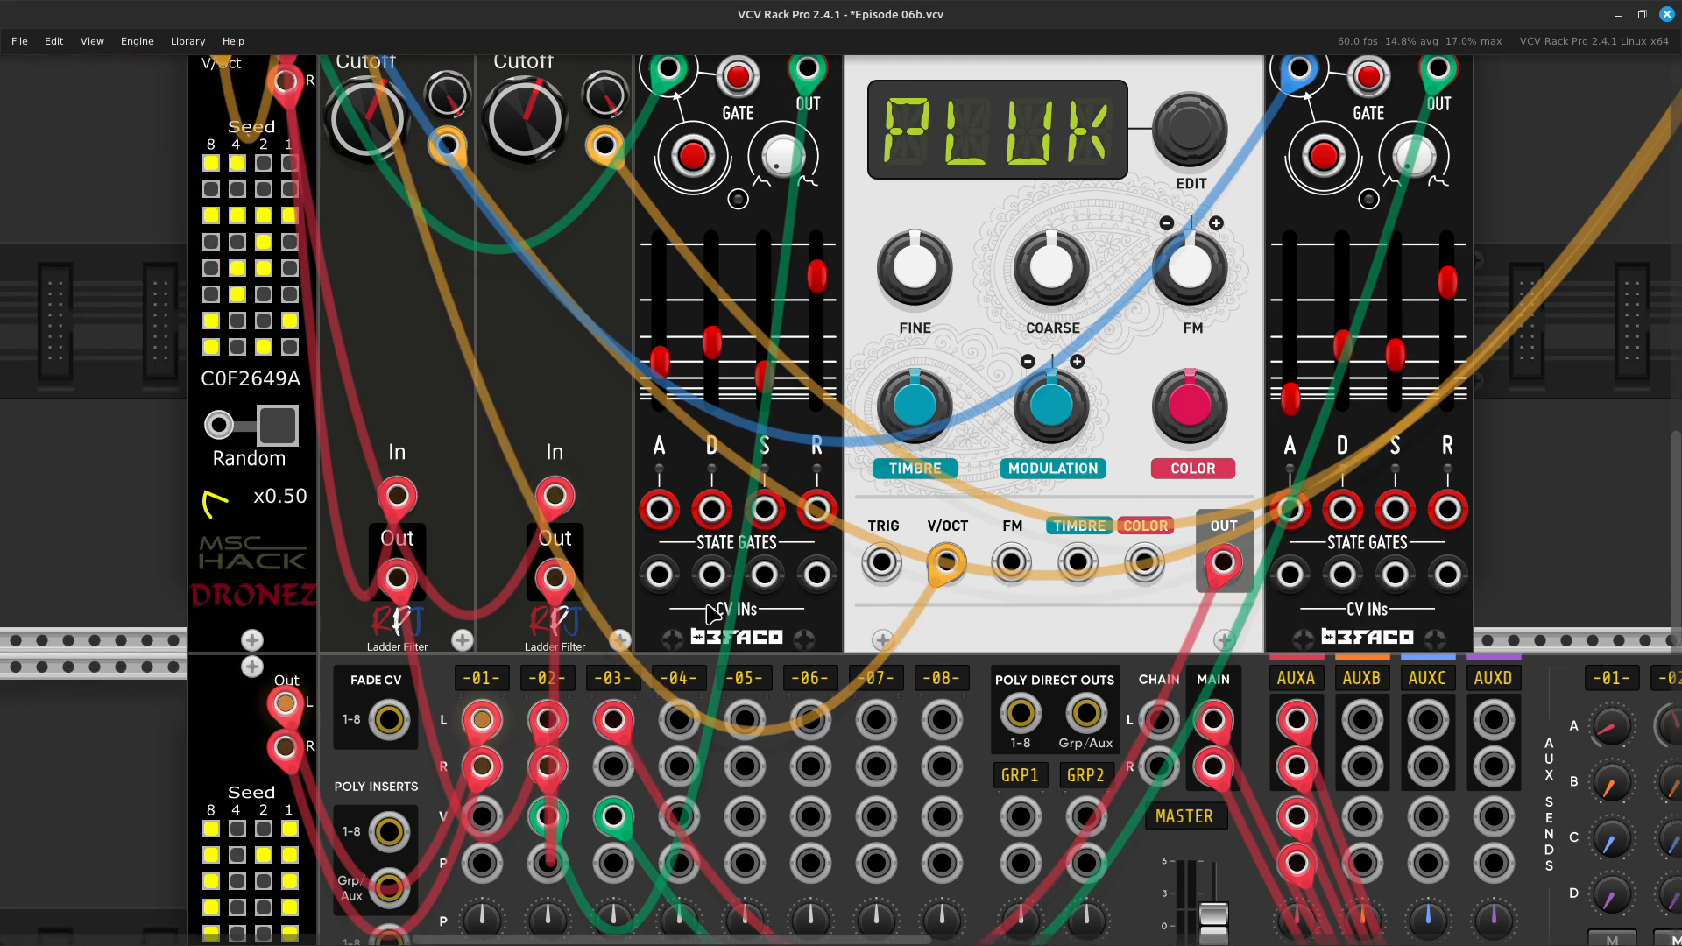
right_click(880, 568)
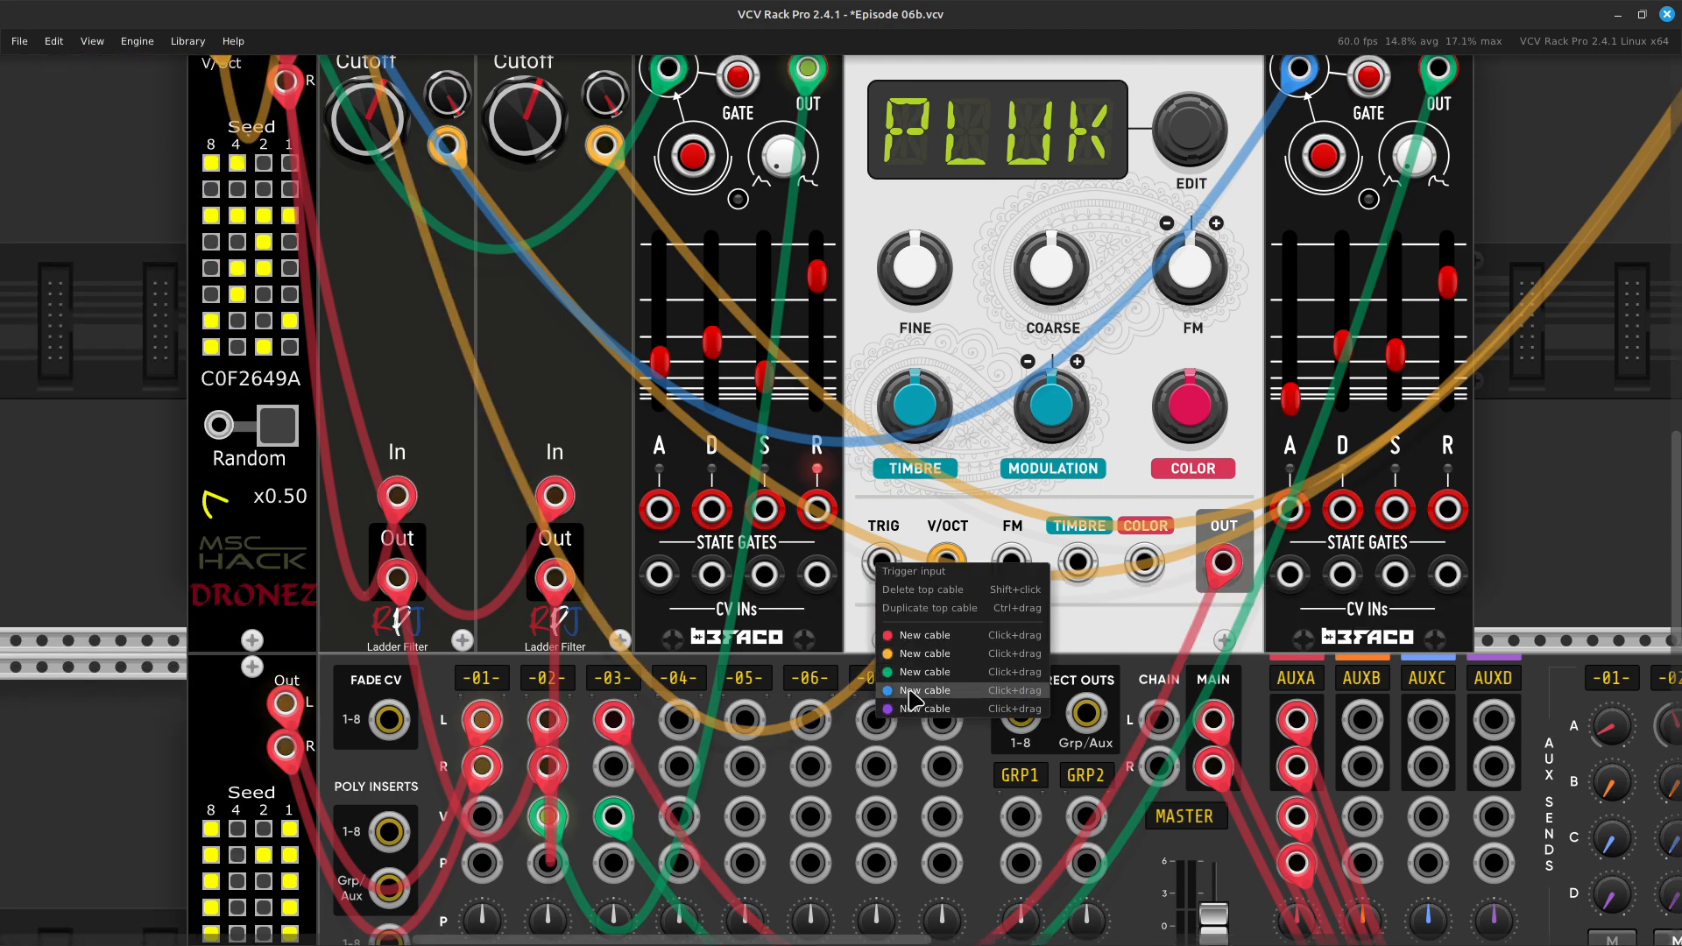
drag(924, 676, 719, 517)
key(Up)
key(Left)
key(Up)
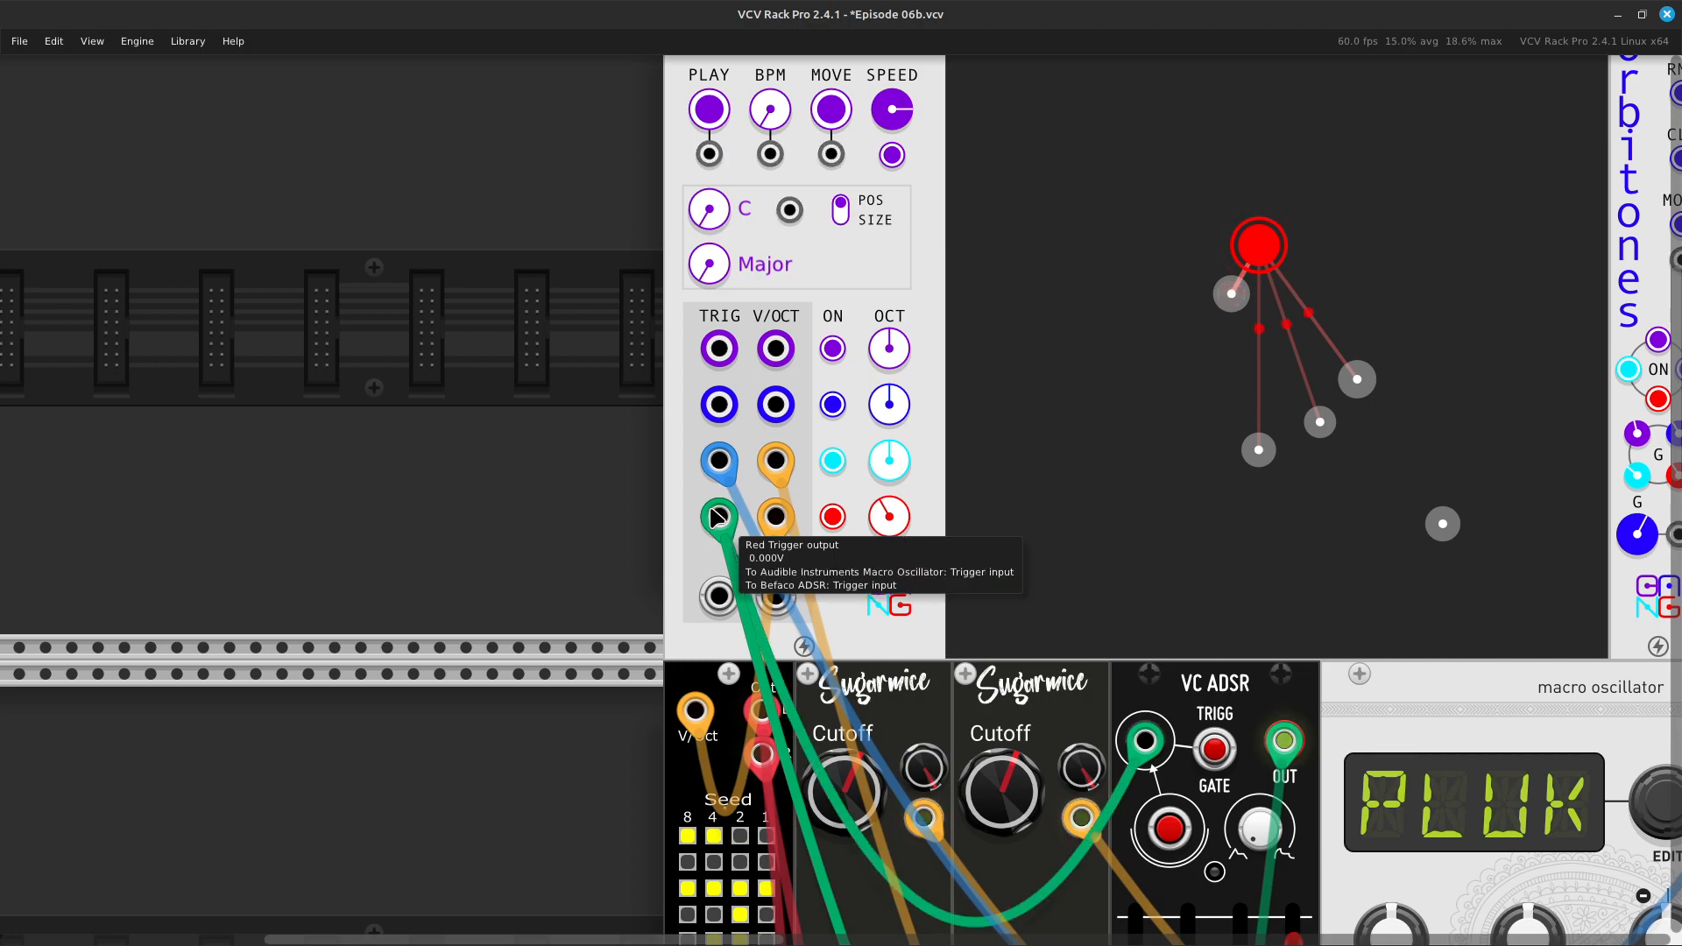
Examine the MixMaster channel 2 and 3 meters and the cables patched into the Macro Oscillator
key(Down)
key(Right)
key(Down)
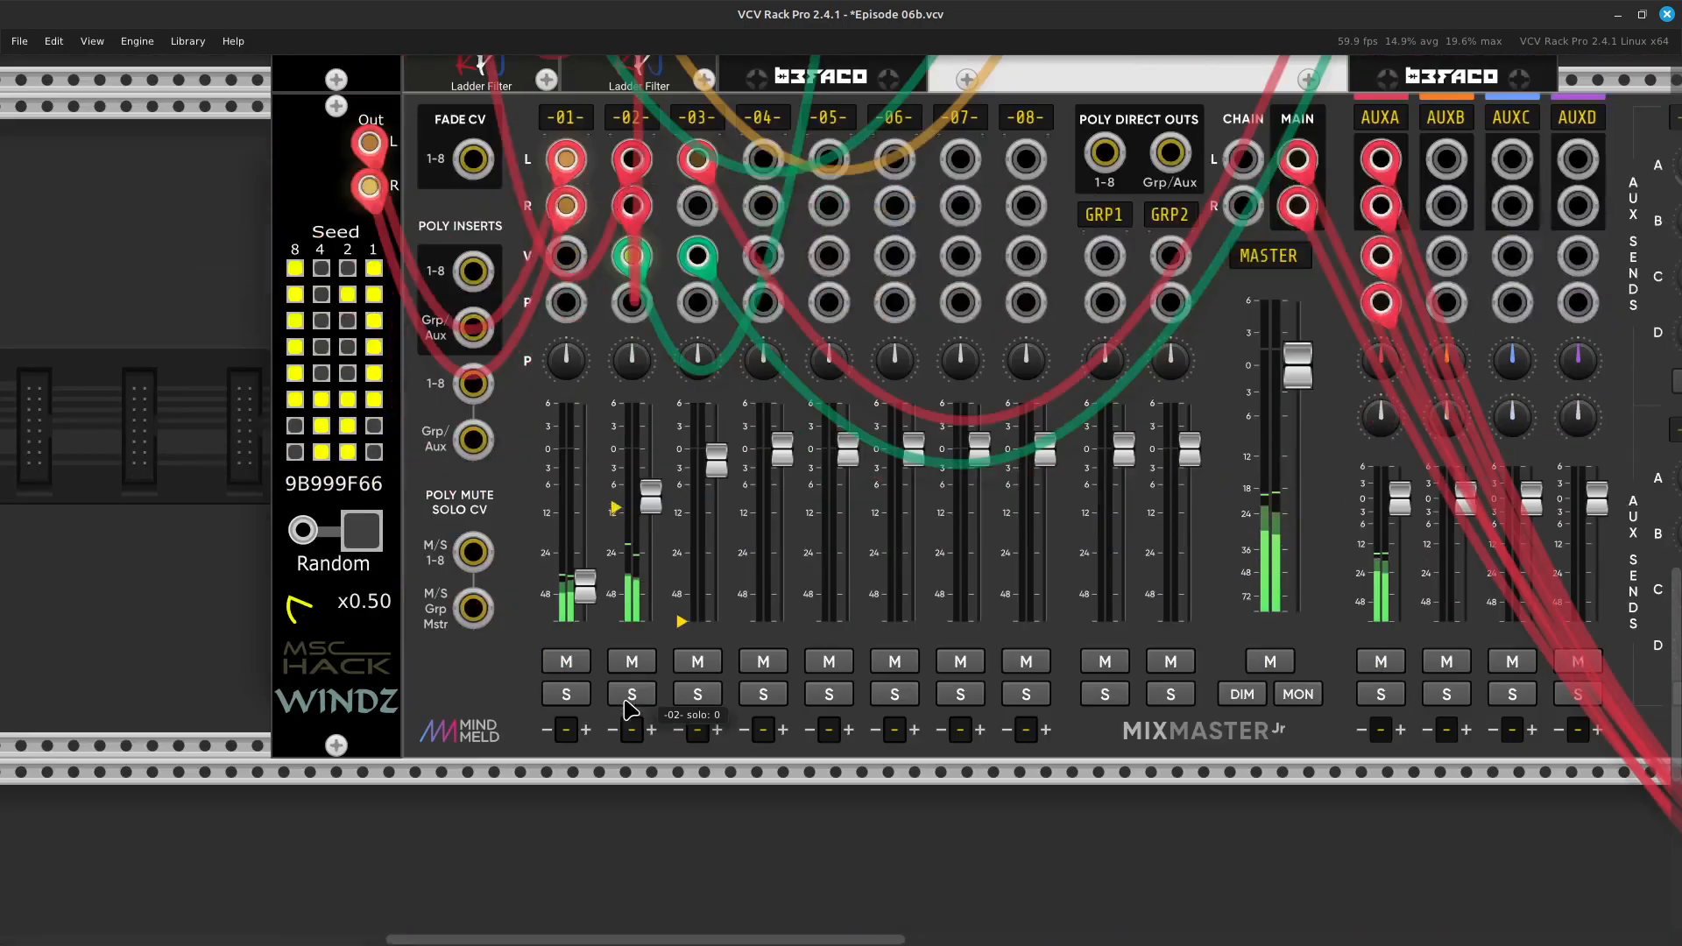
key(Up)
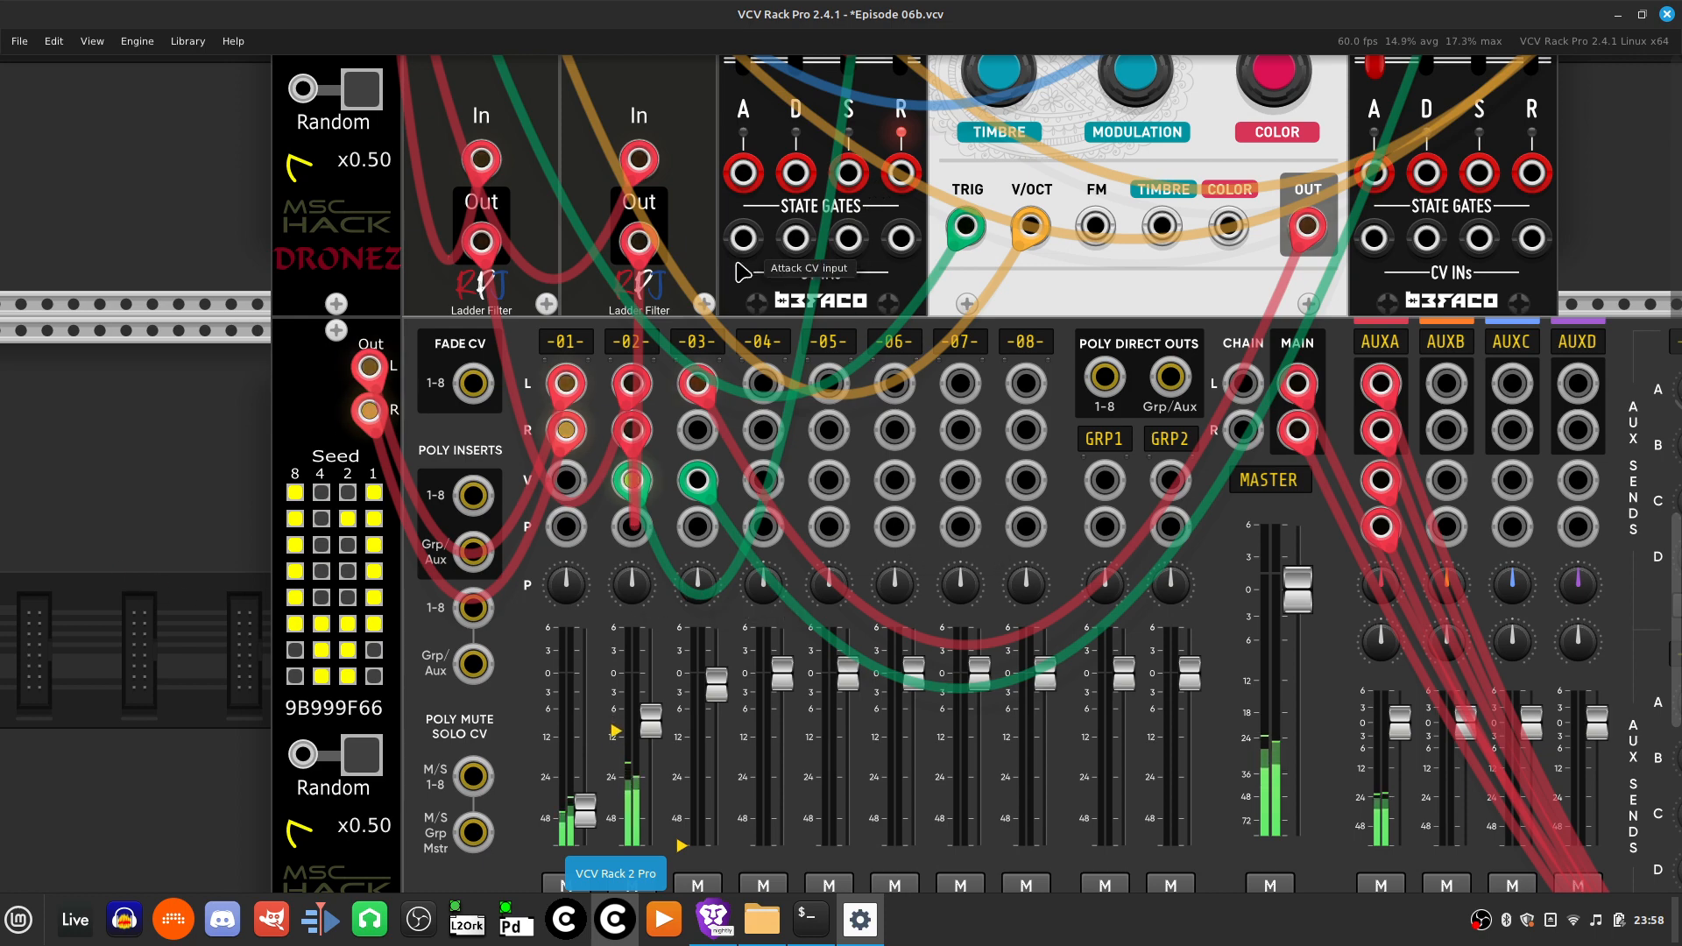
scroll(740, 451, up, 2)
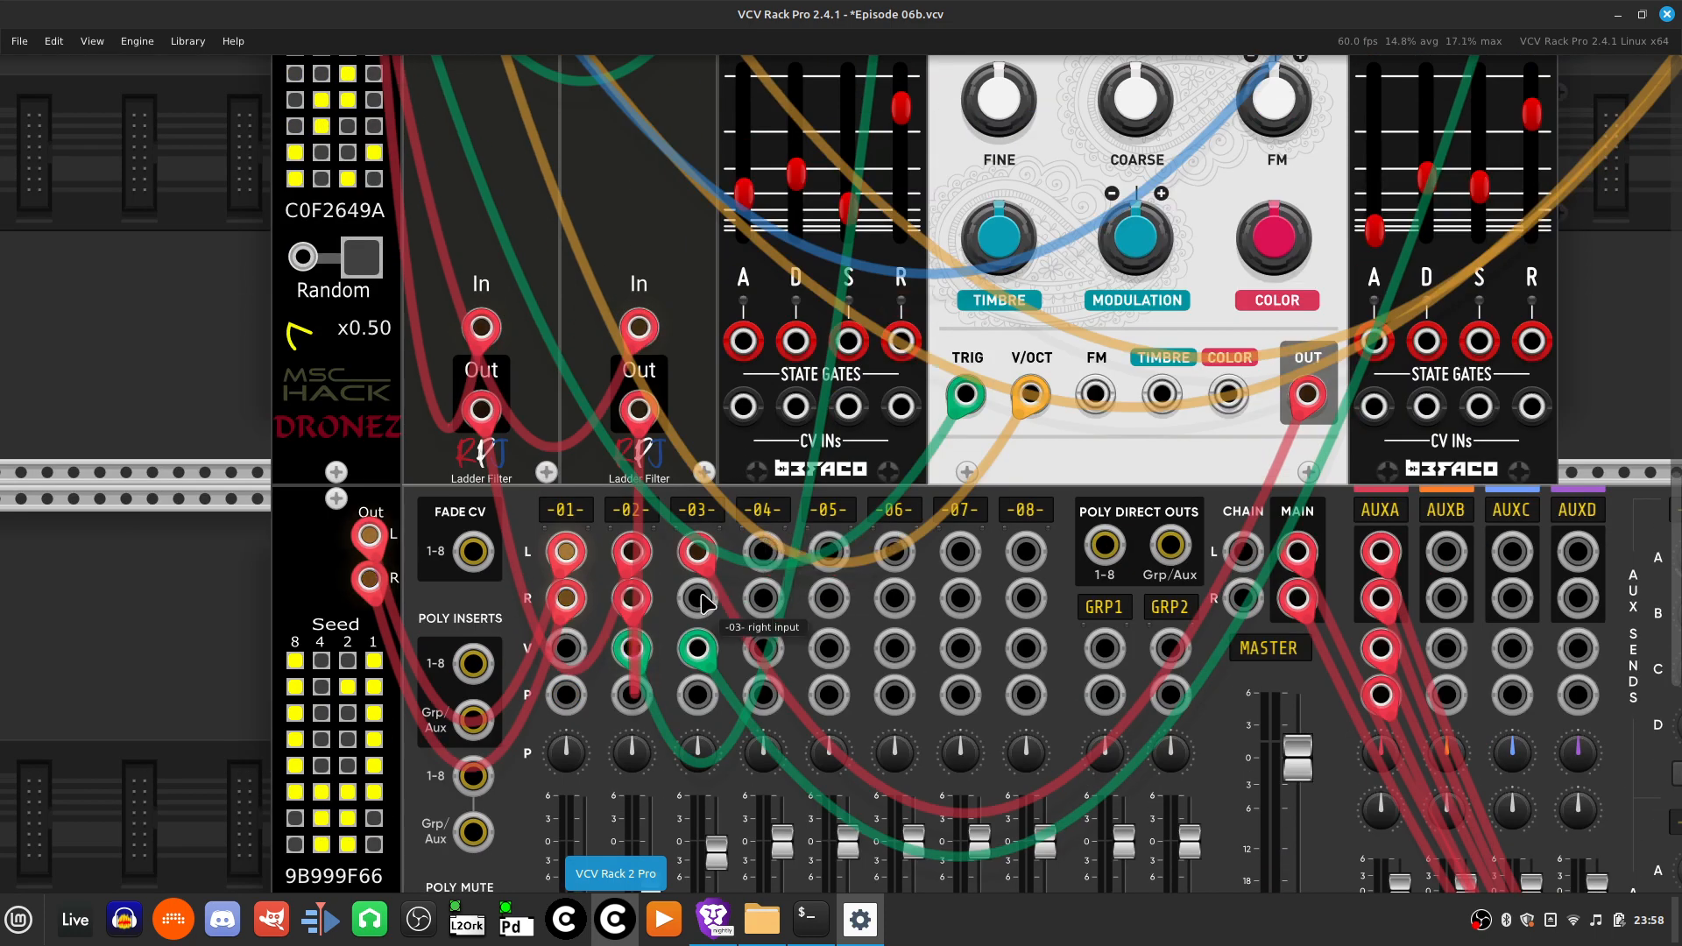
scroll(890, 727, right, 4)
scroll(890, 727, right, 3)
scroll(1037, 611, up, 2)
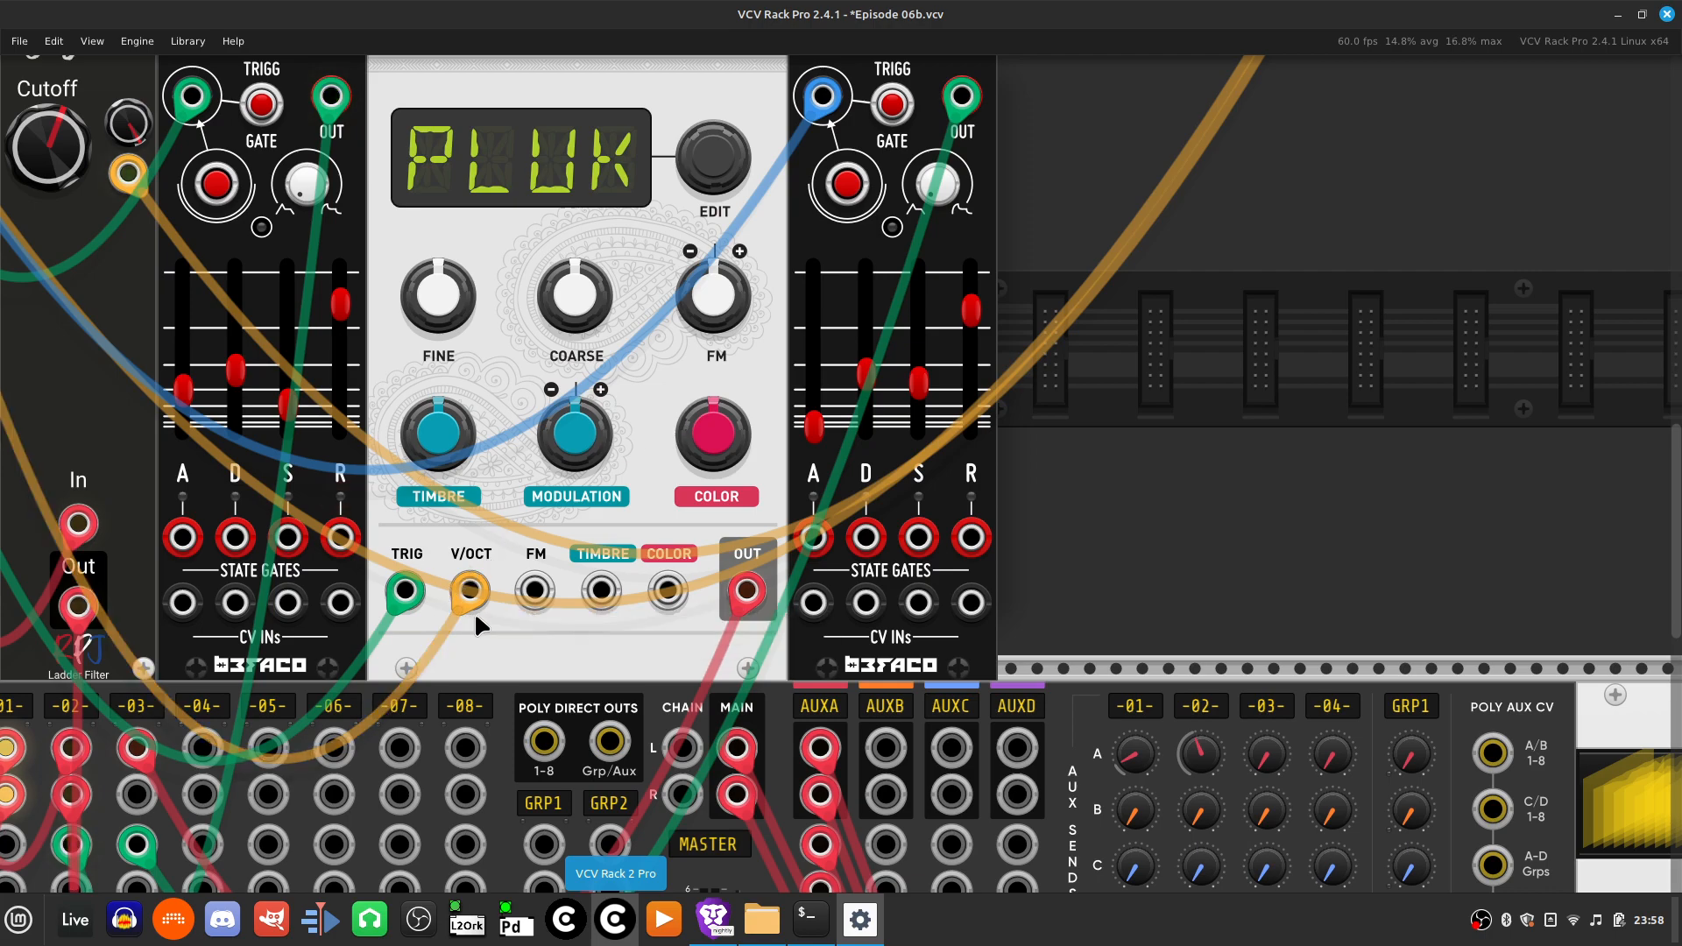
key(Left)
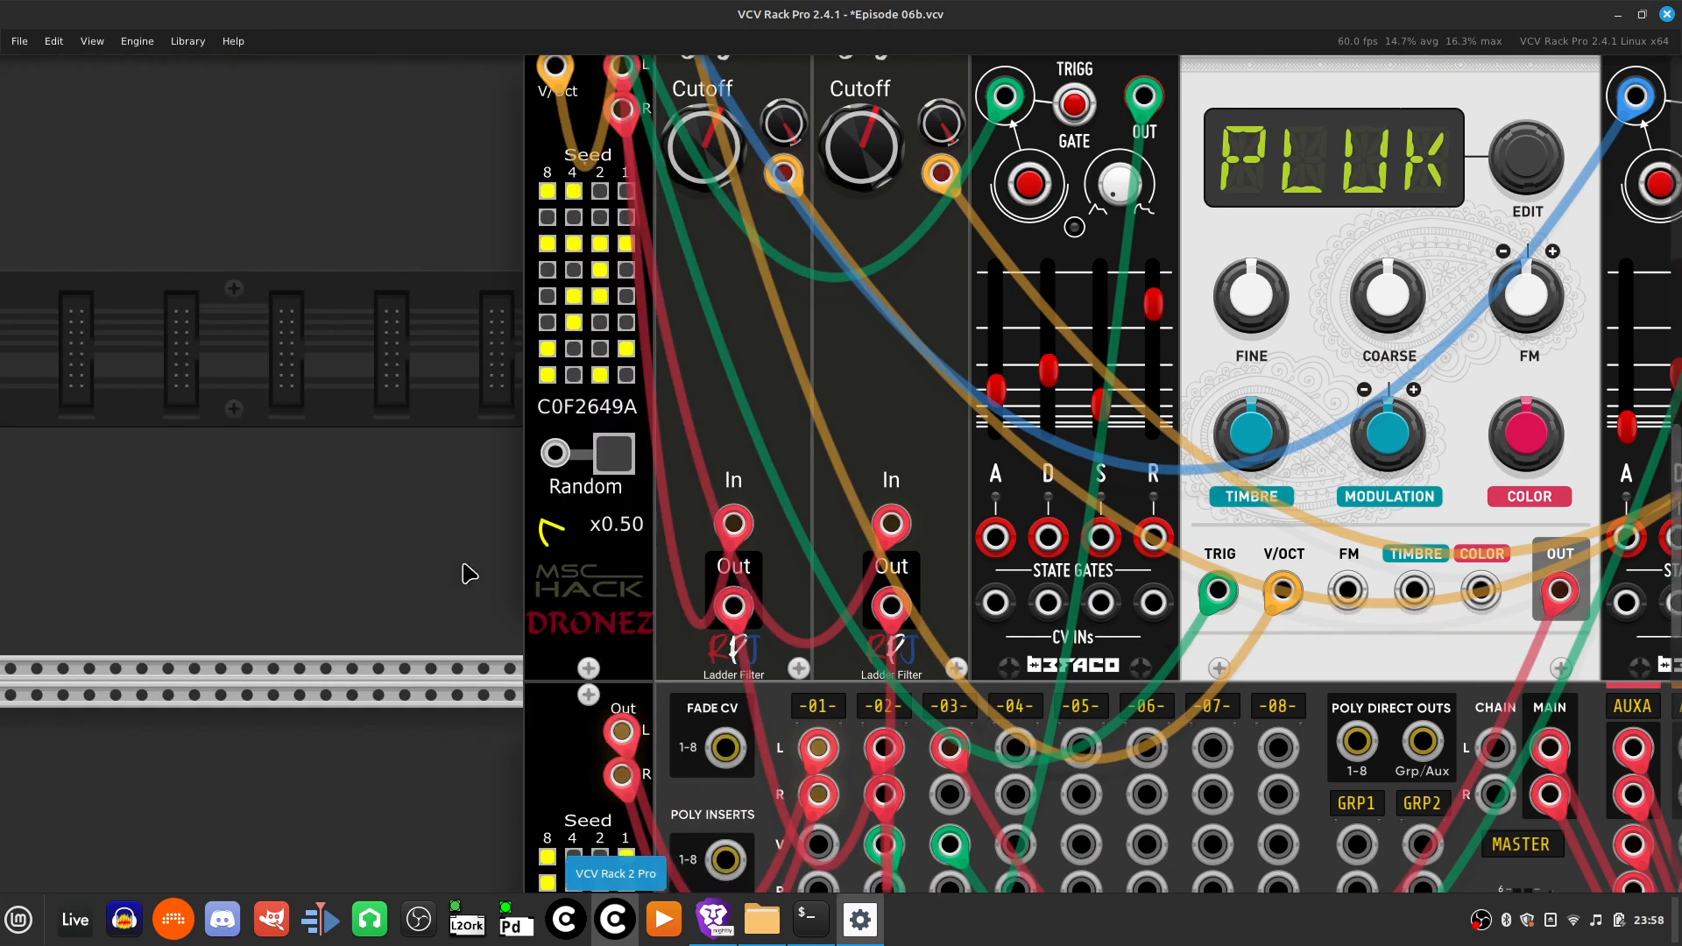
Turn on Neutrinode's aqua node
key(Up)
key(Right)
key(Up)
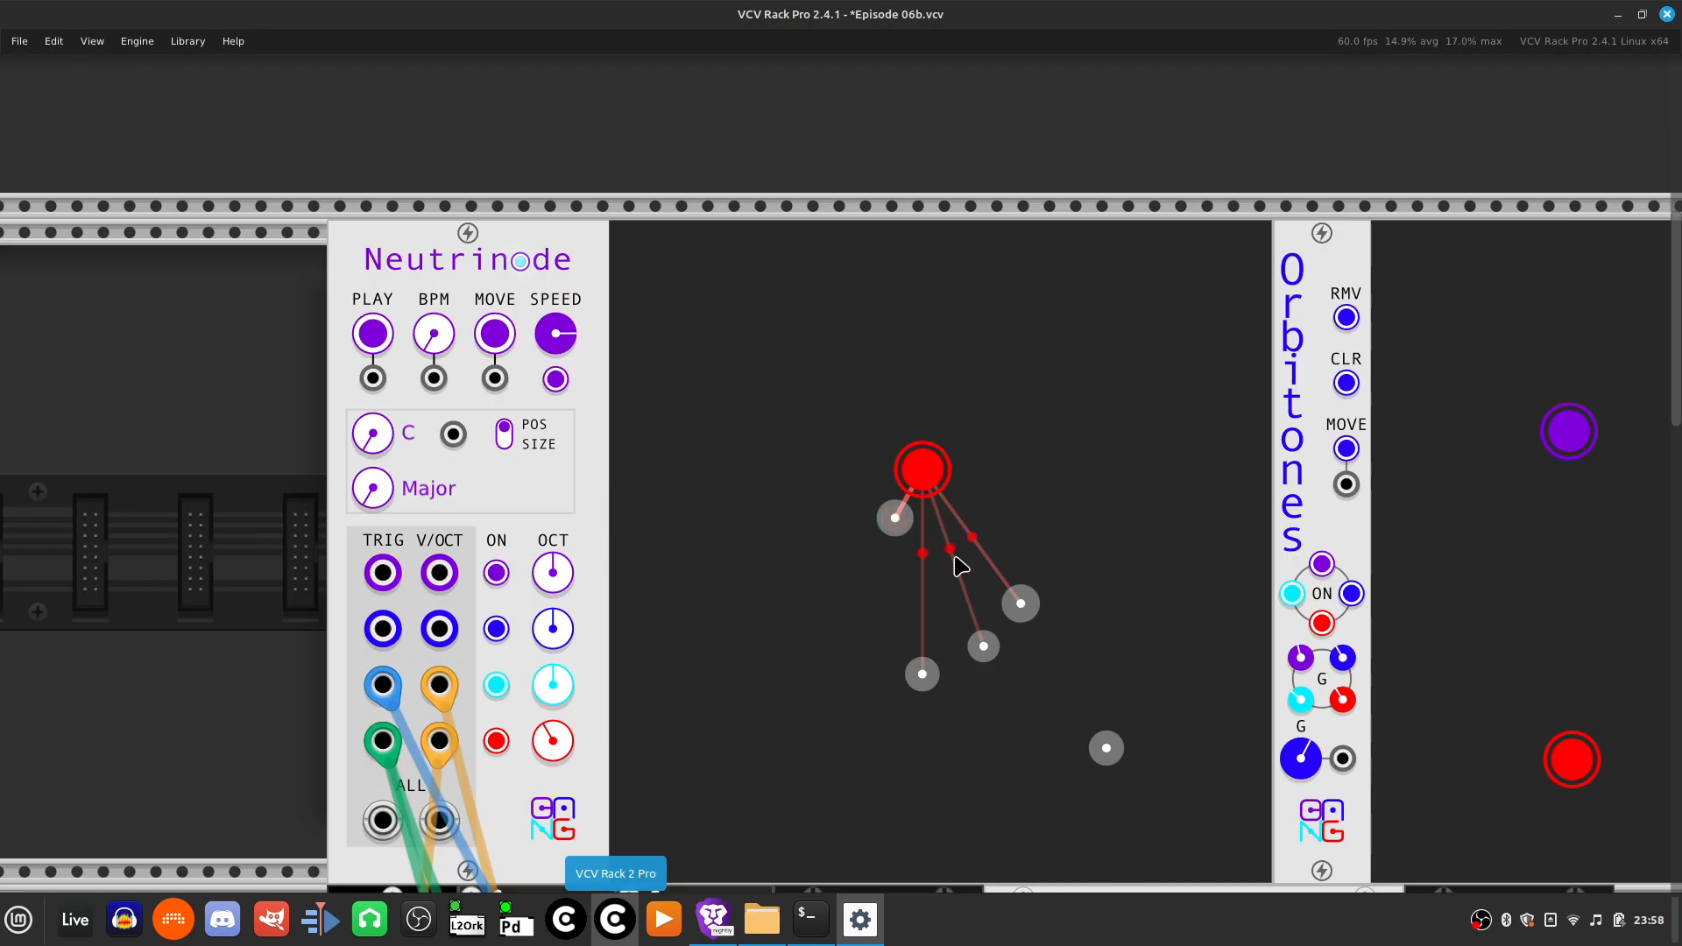
key(Down)
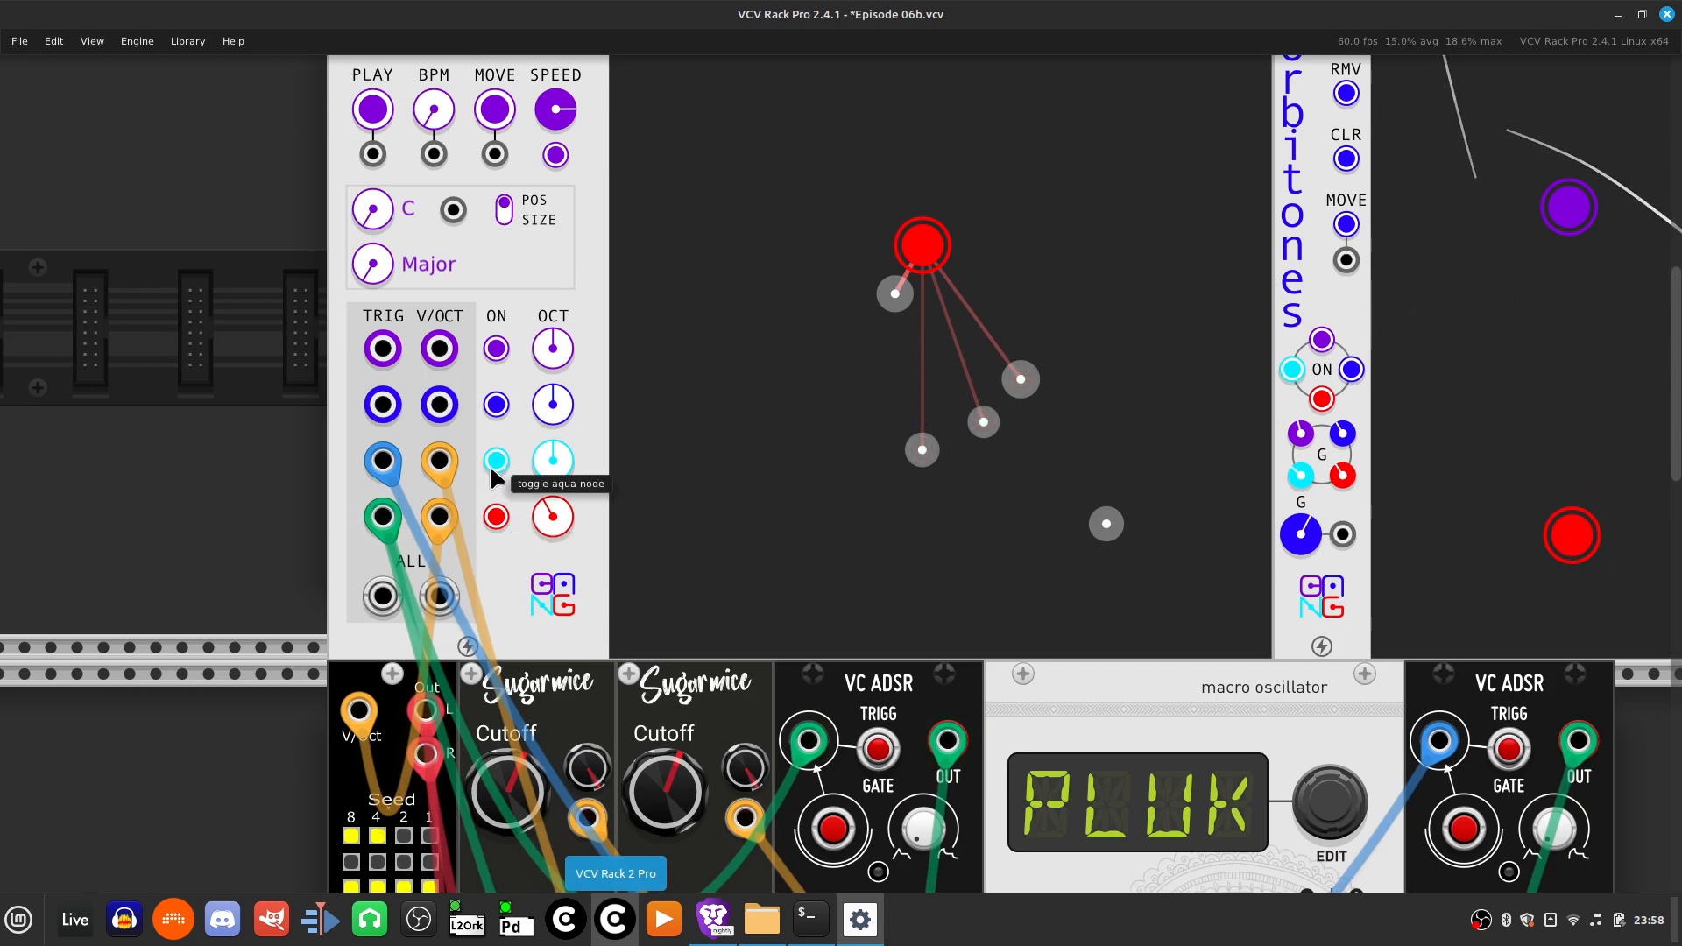
click(492, 465)
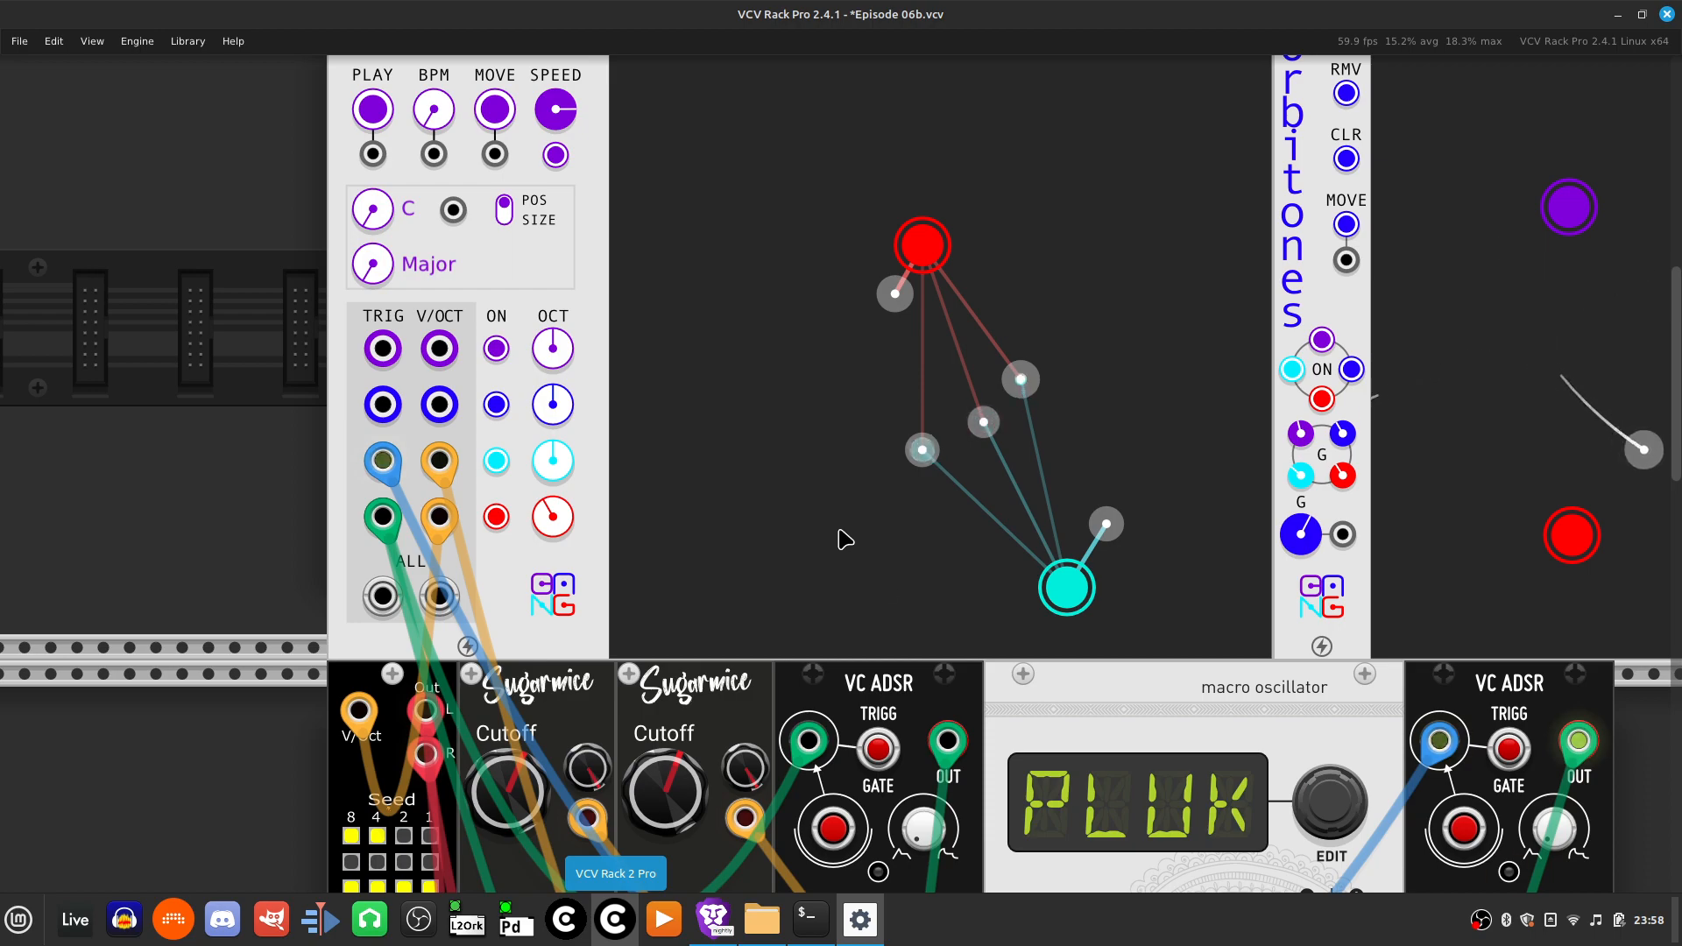
Raise the second VC ADSR's release time to about 4.90 s
key(Down)
key(Right)
key(Right)
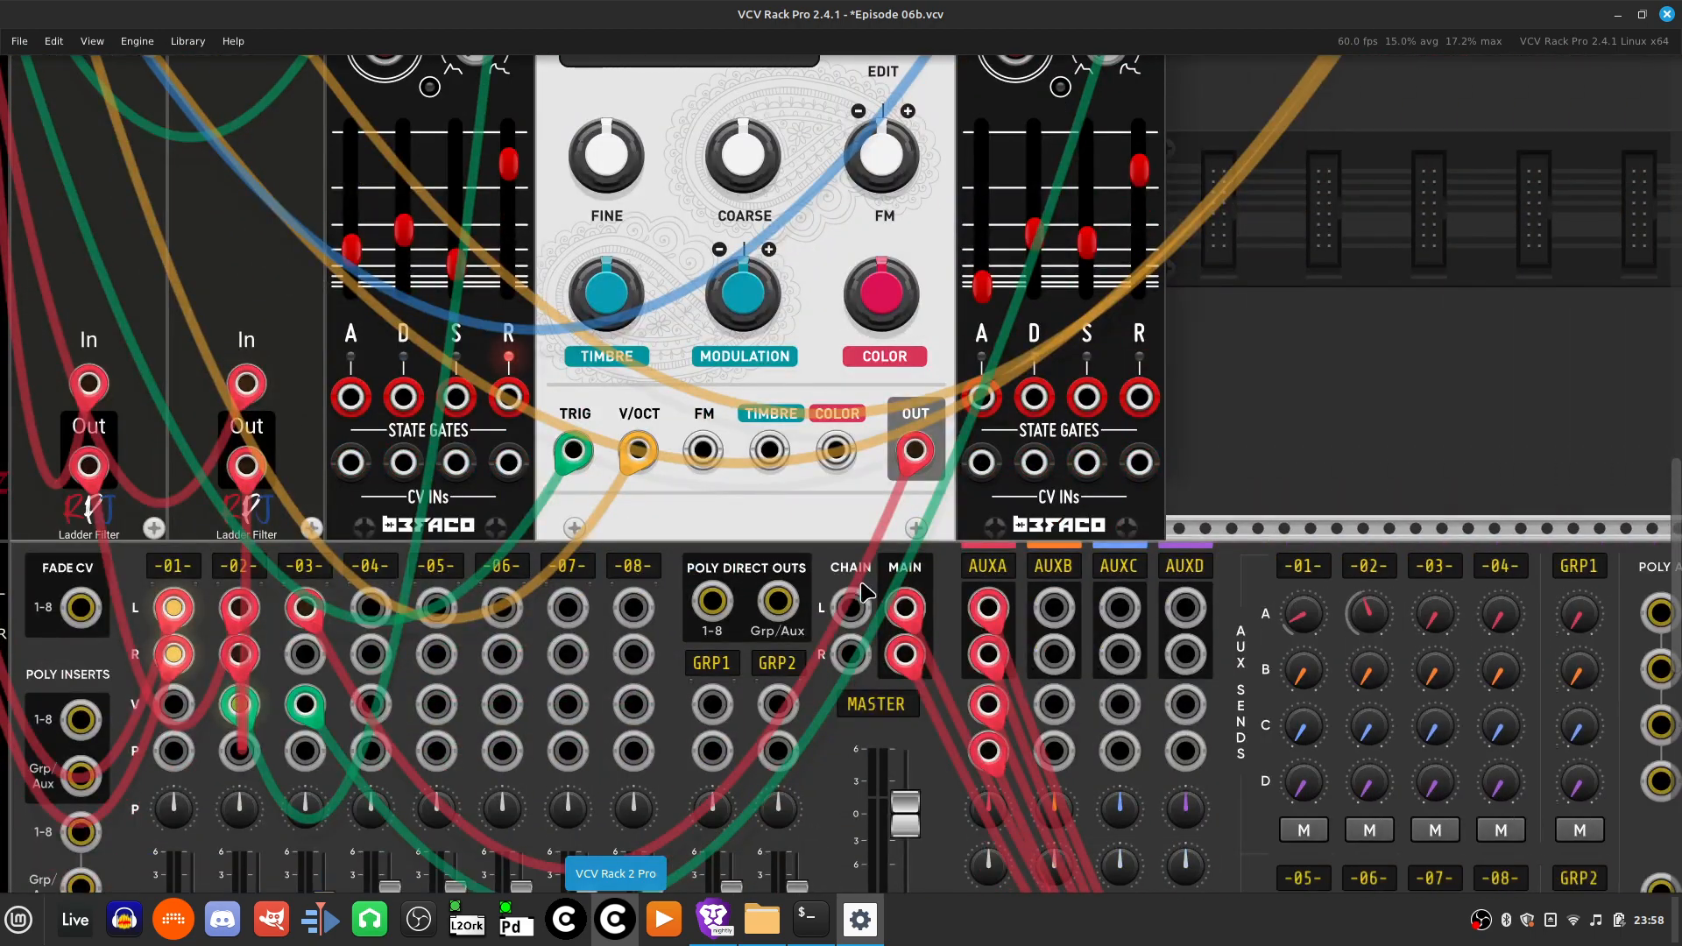
key(Up)
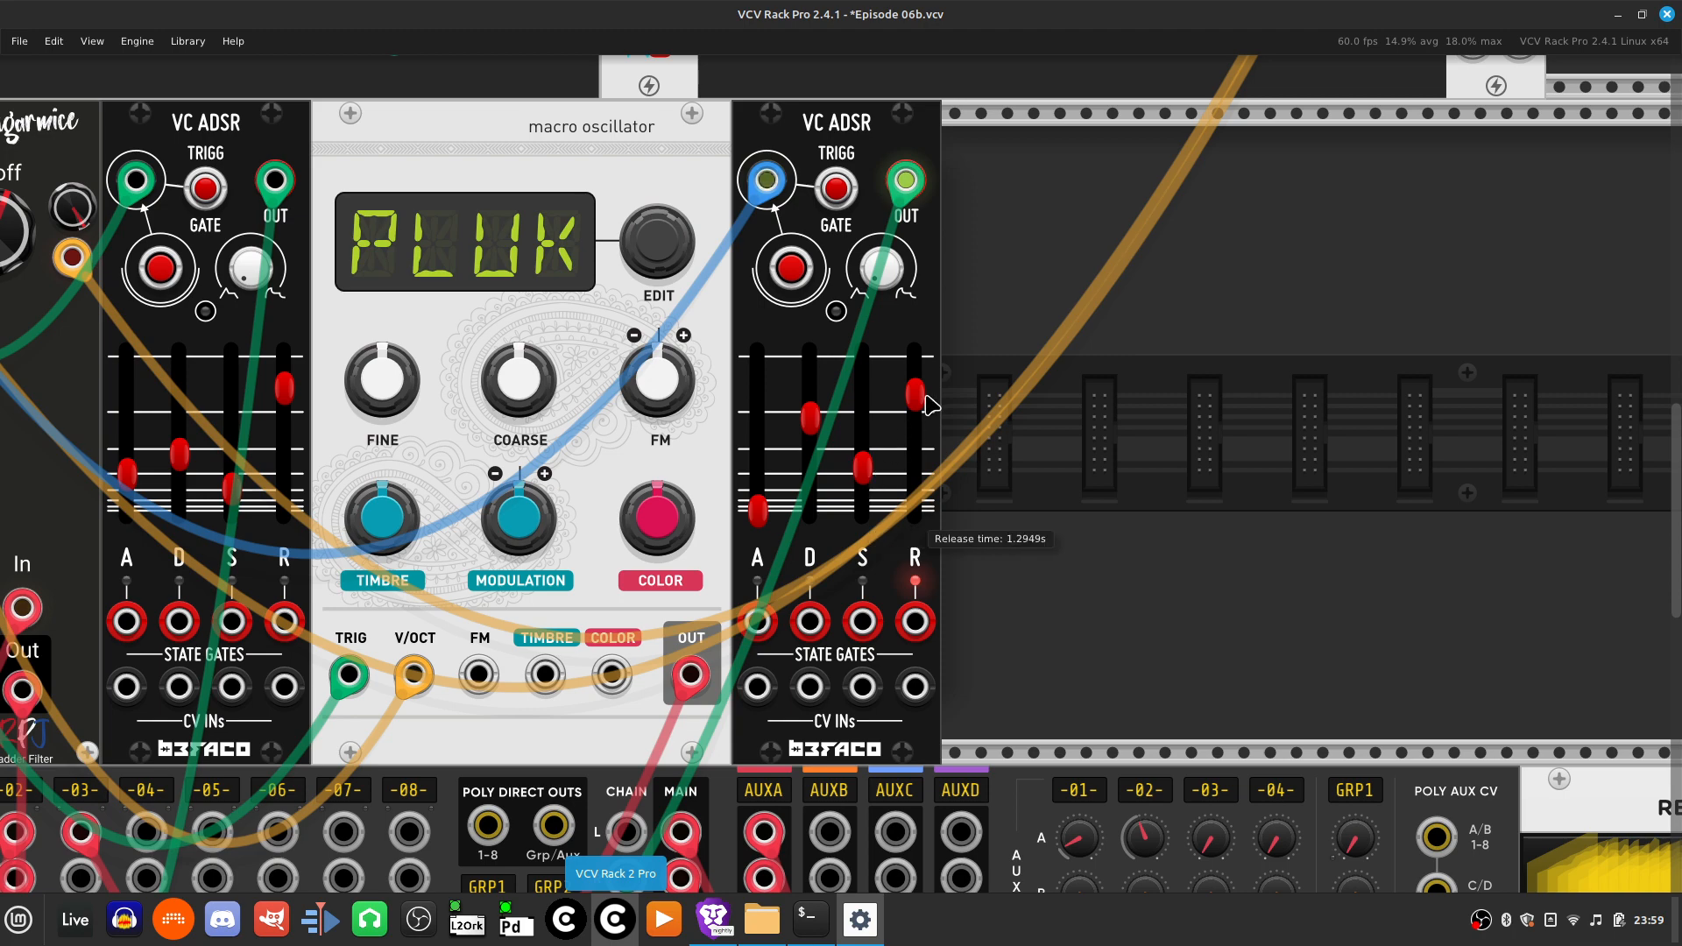
drag(915, 374, 915, 368)
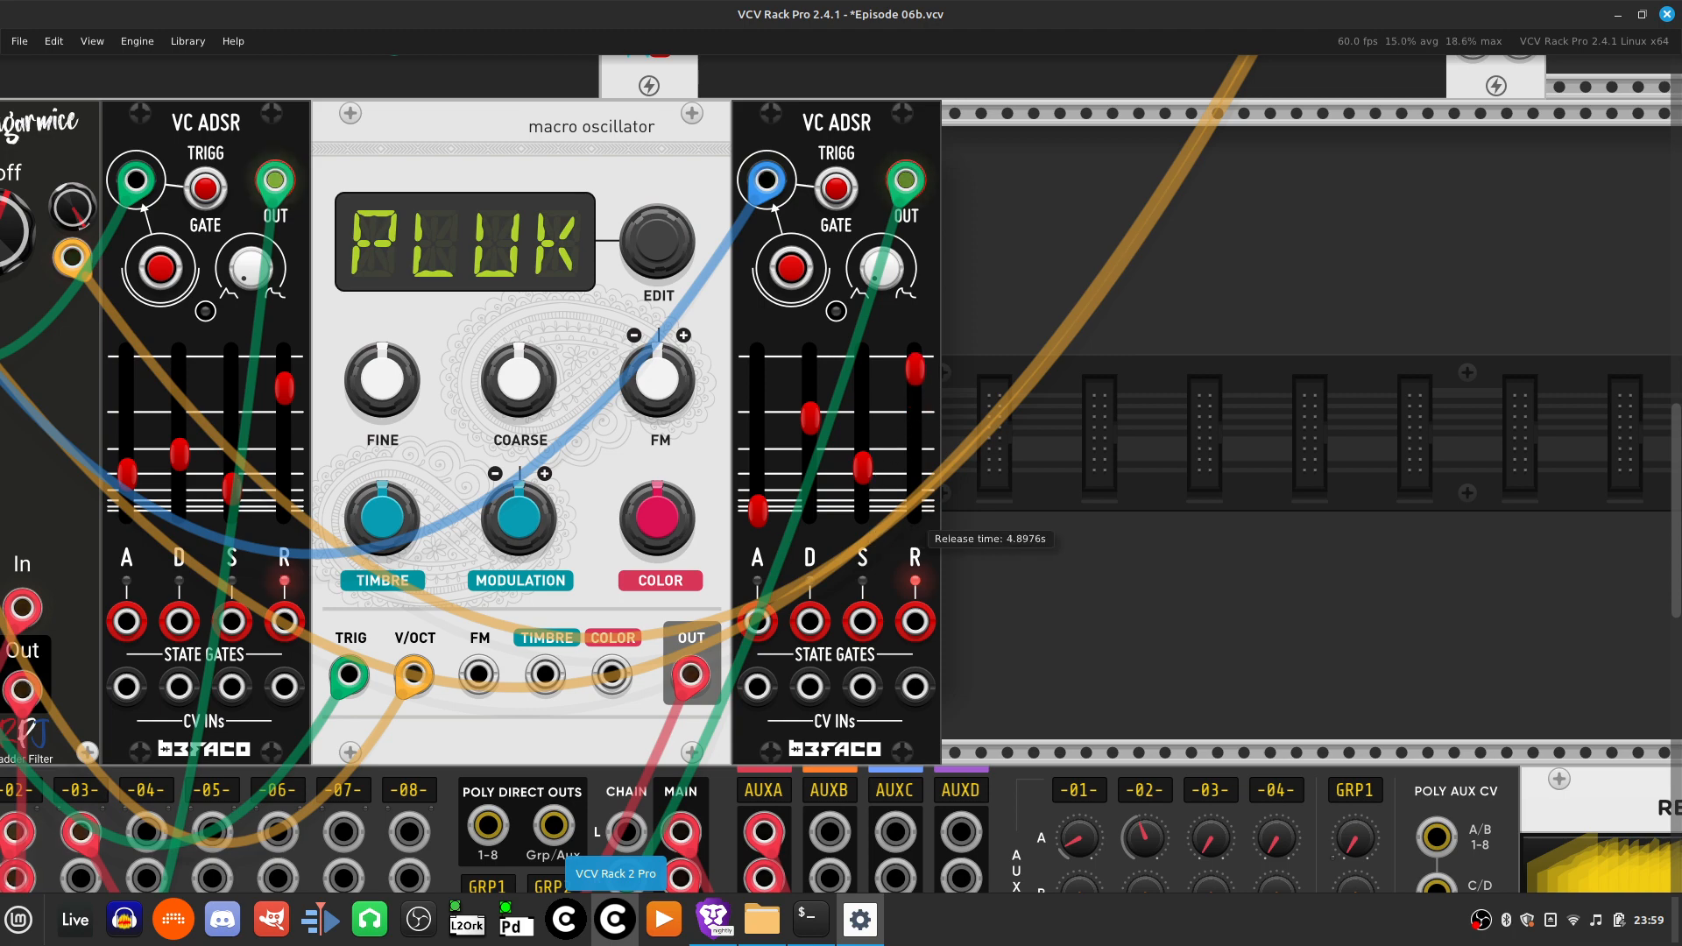
Raise the second VC ADSR's sustain level to near the upper end of its slider
scroll(920, 466, down, 5)
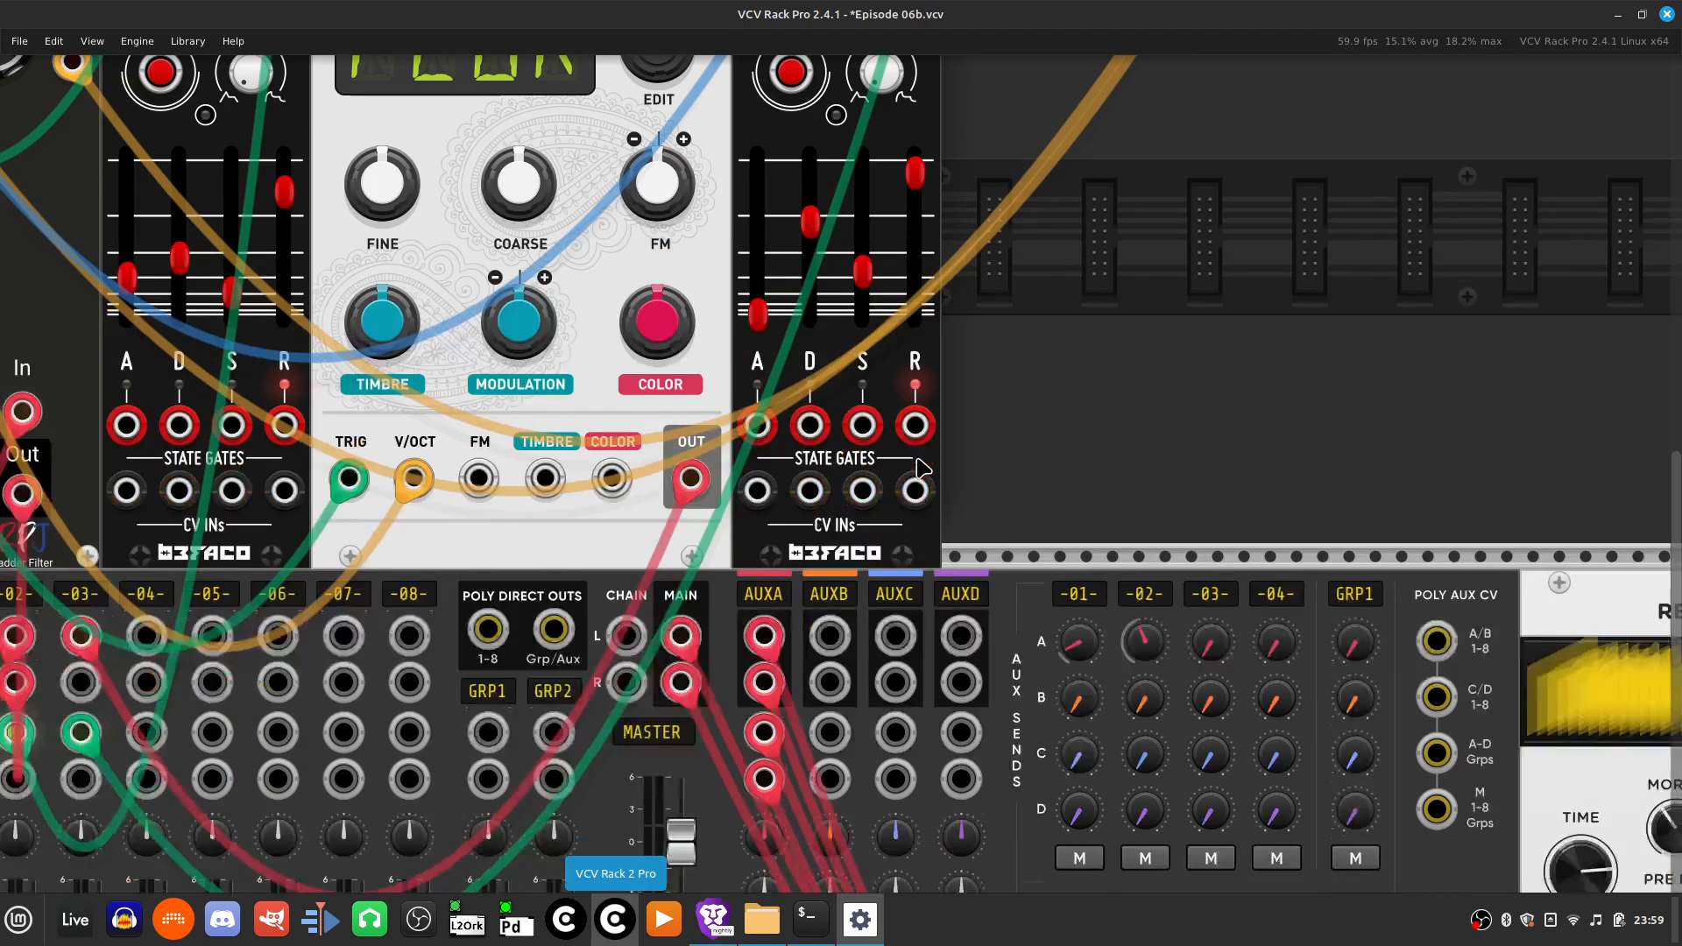
scroll(911, 464, left, 5)
scroll(889, 439, up, 7)
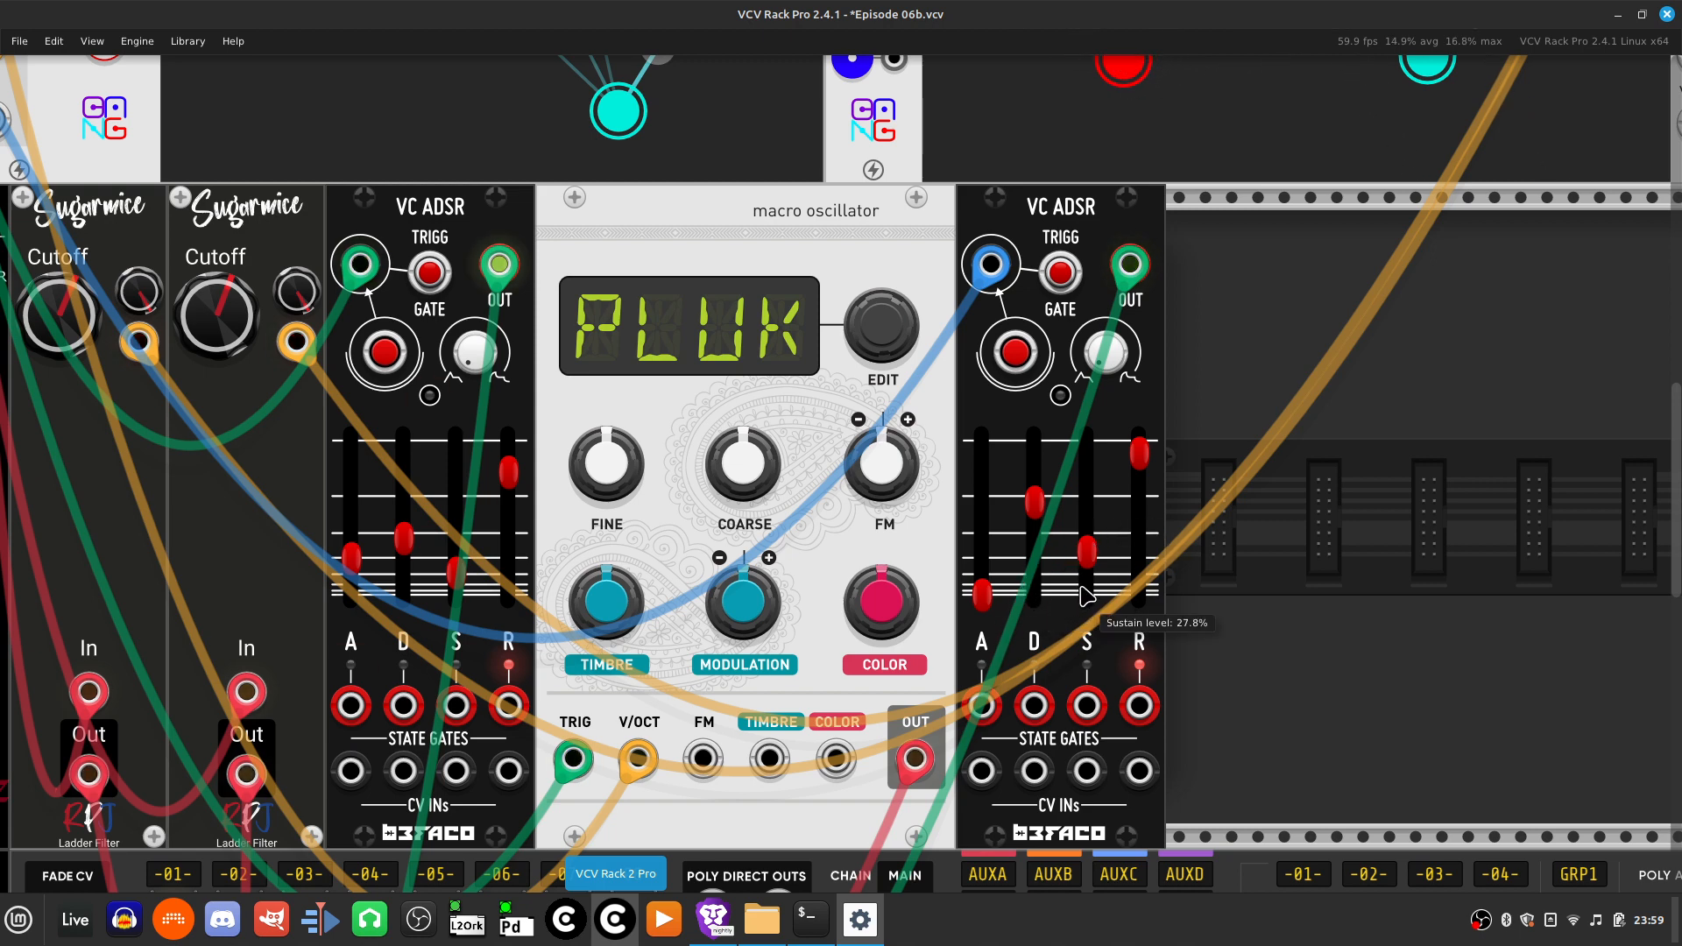
drag(1094, 566, 1087, 558)
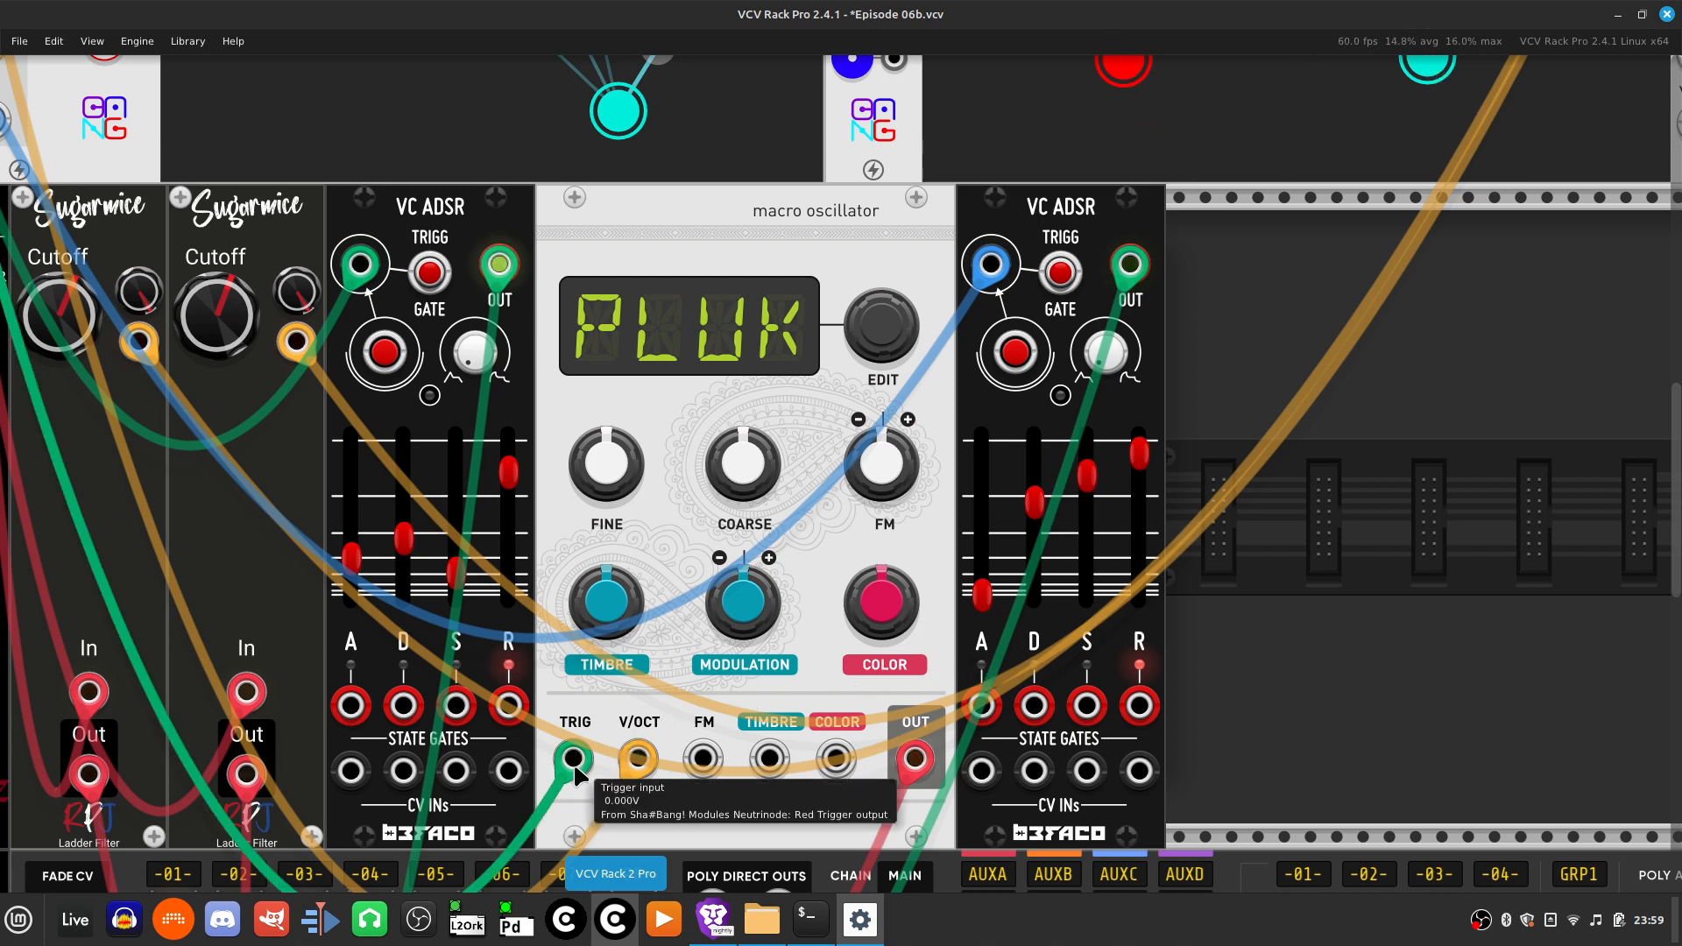
Unplug the green cable from the Macro Oscillator's trigger input
drag(574, 760, 129, 771)
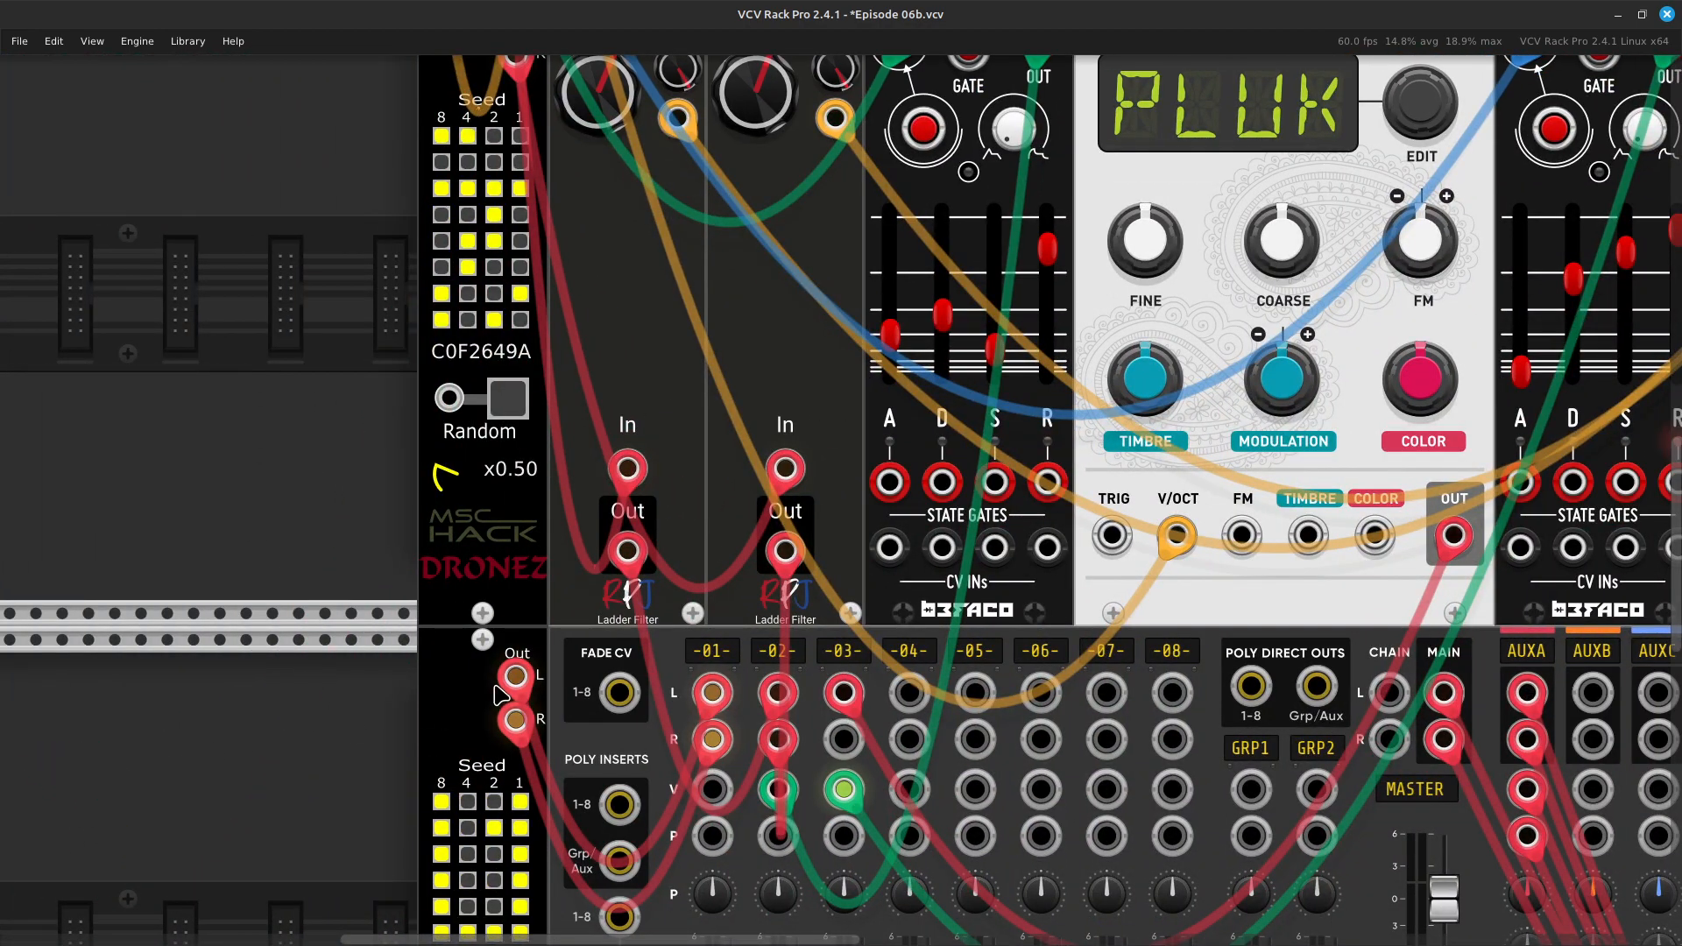
key(Up)
key(Right)
key(Right)
key(Down)
key(Right)
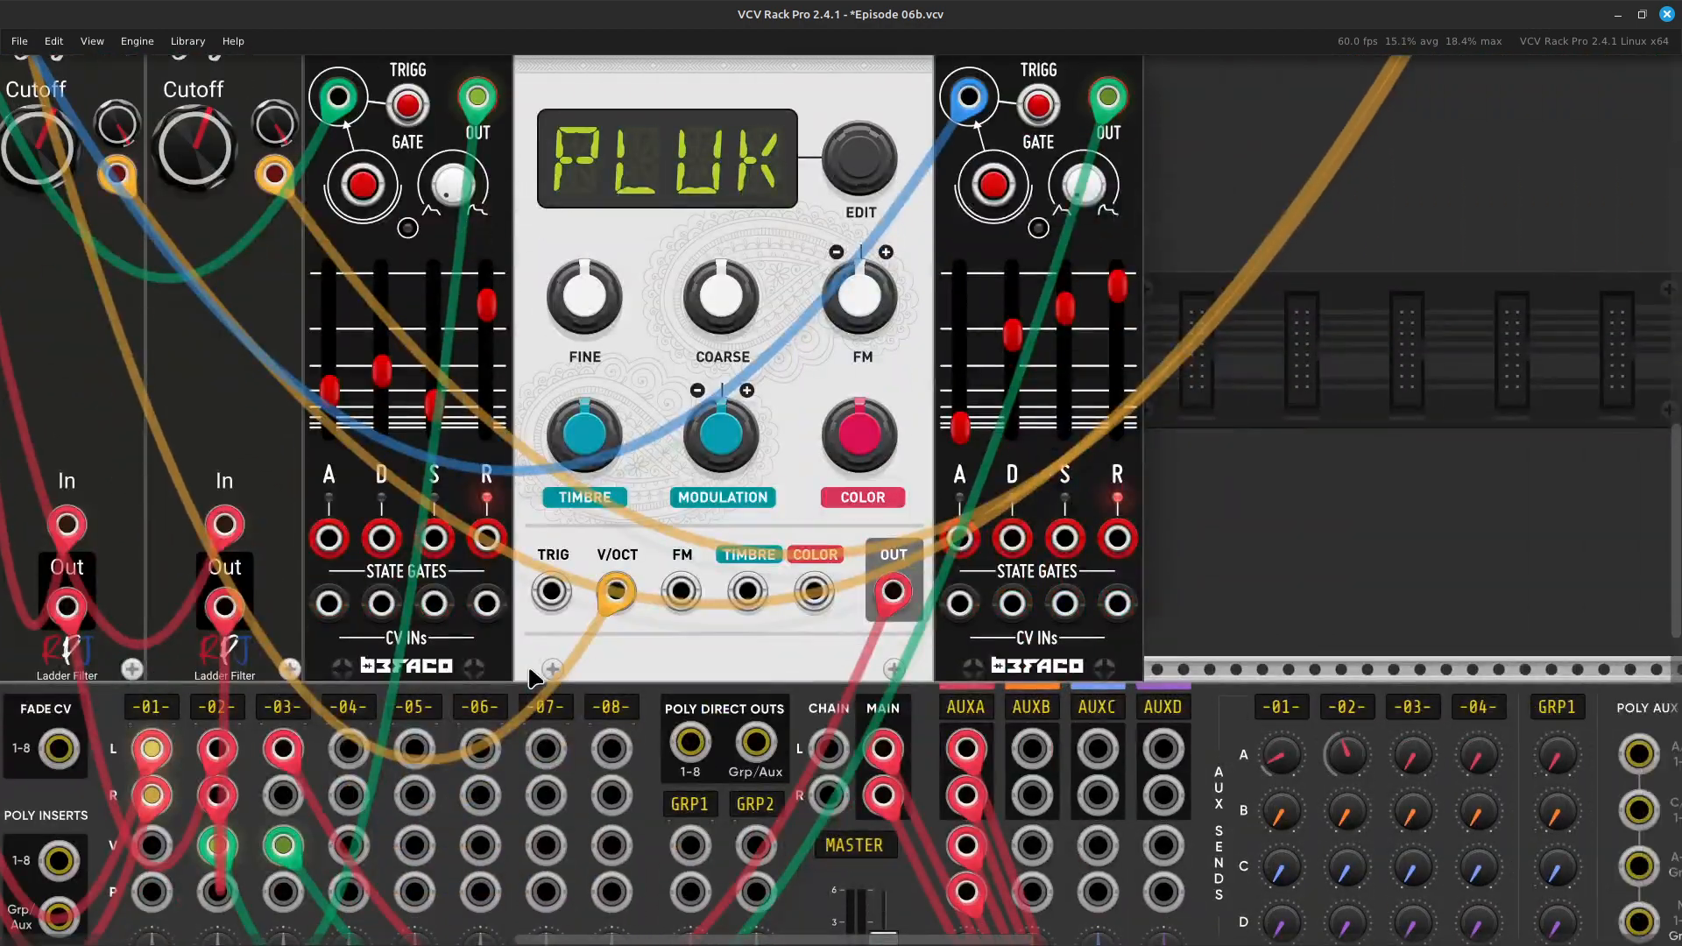
Lower the second VC ADSR's decay time to about 0.127 s
key(Up)
key(Down)
key(Right)
key(Up)
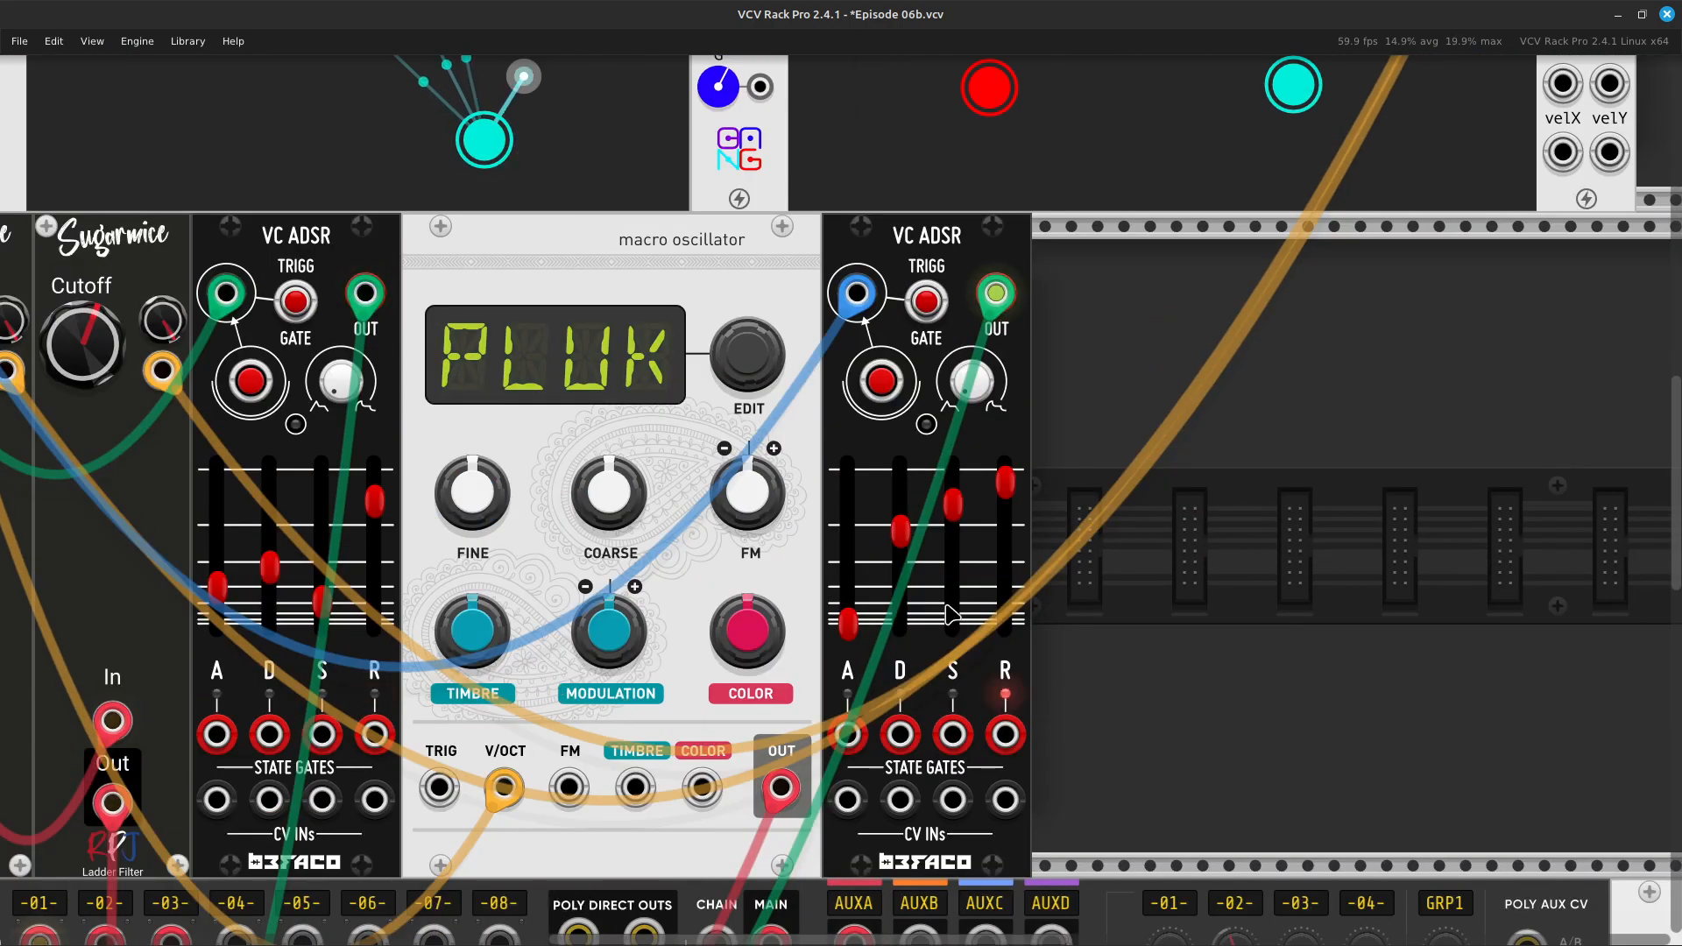
mouse_move(911, 558)
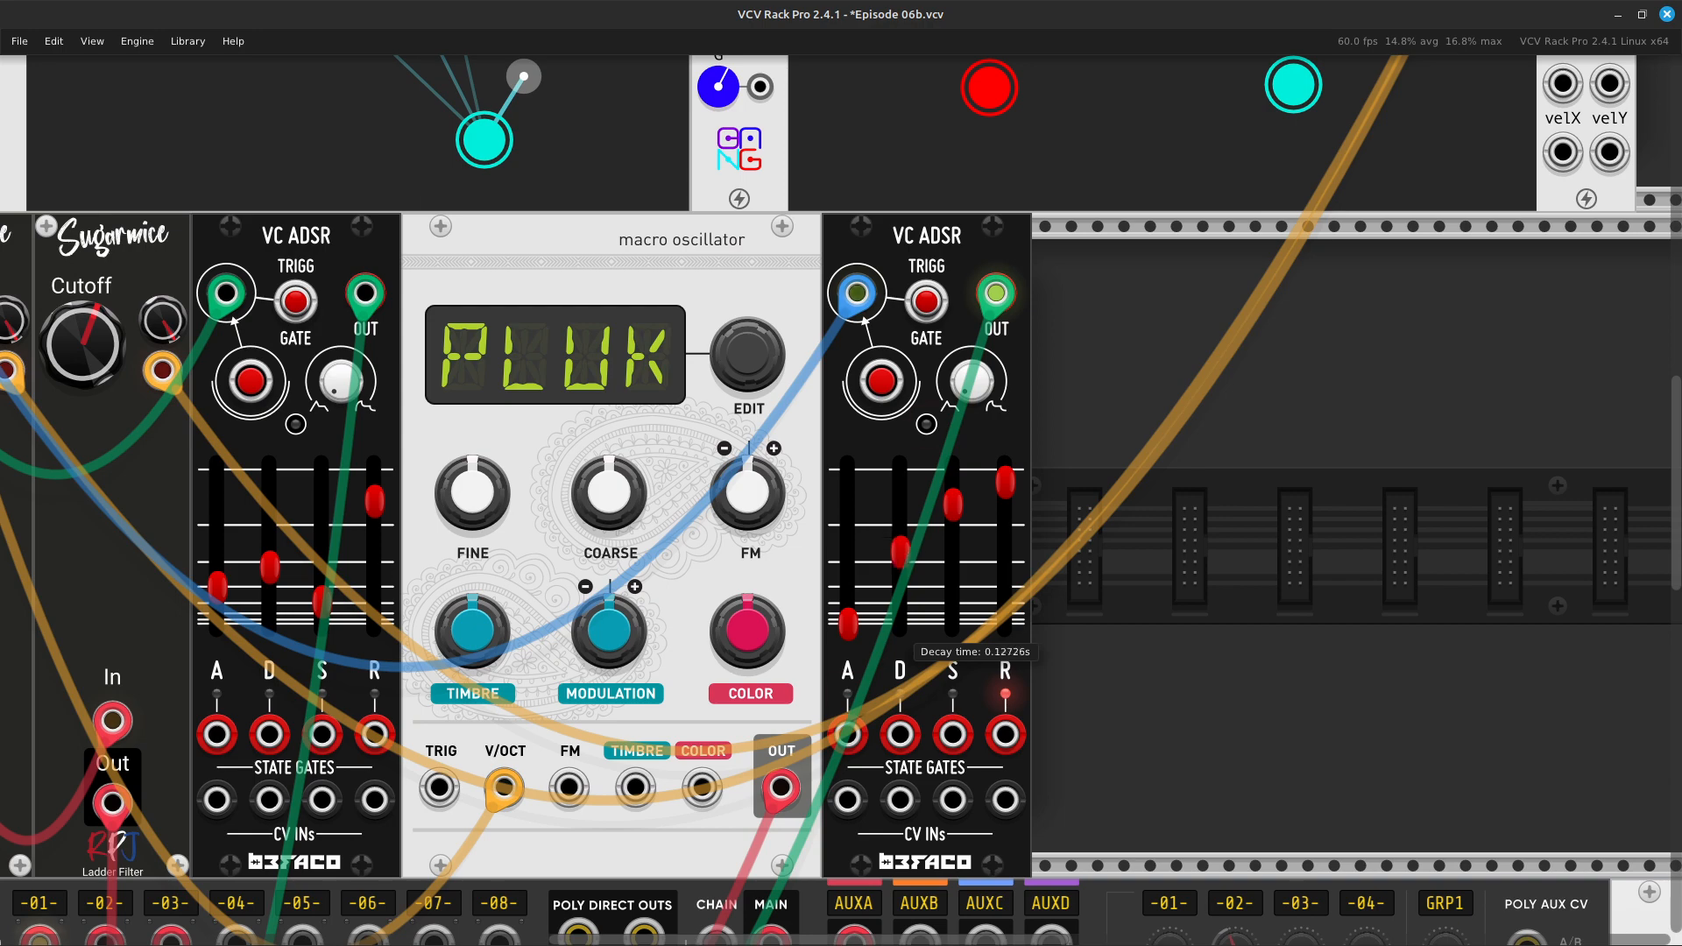
Fine-tune the decay time on the VC ADSR beside the macro oscillator's output side, shortening it and raising it back slightly
drag(900, 551, 900, 565)
scroll(900, 572, down, 3)
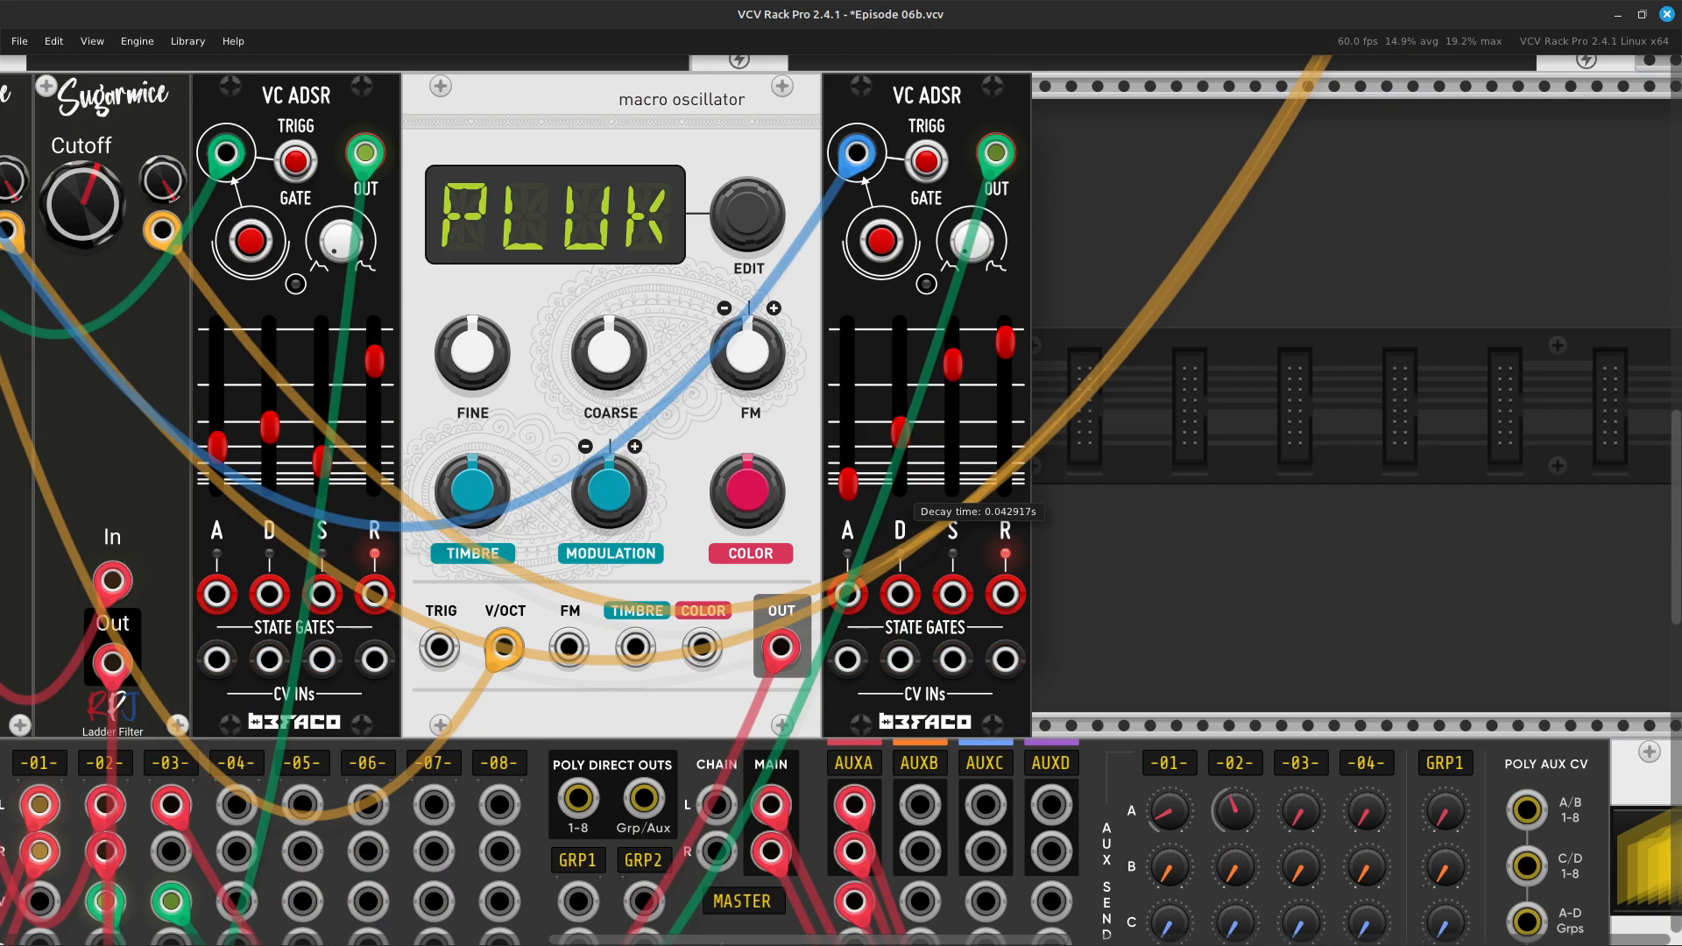
drag(900, 432, 900, 382)
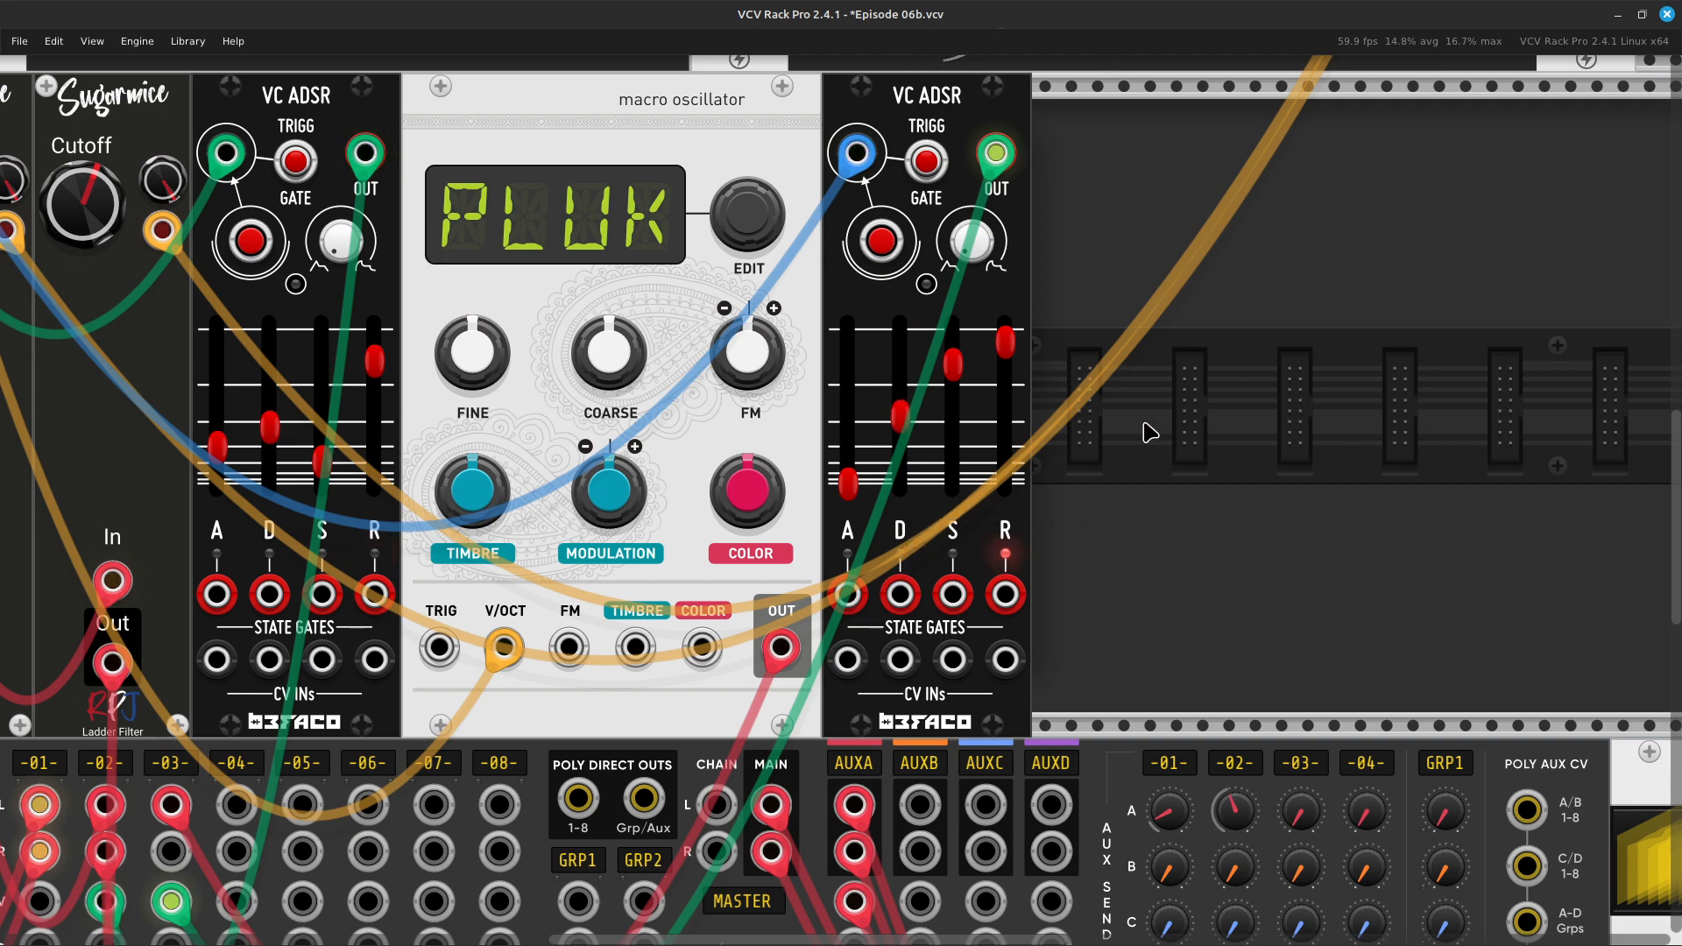
Patch a green cable from the macro oscillator's TRIG input to the cyan row's TRIG output on the module above
key(Up)
key(Left)
key(Down)
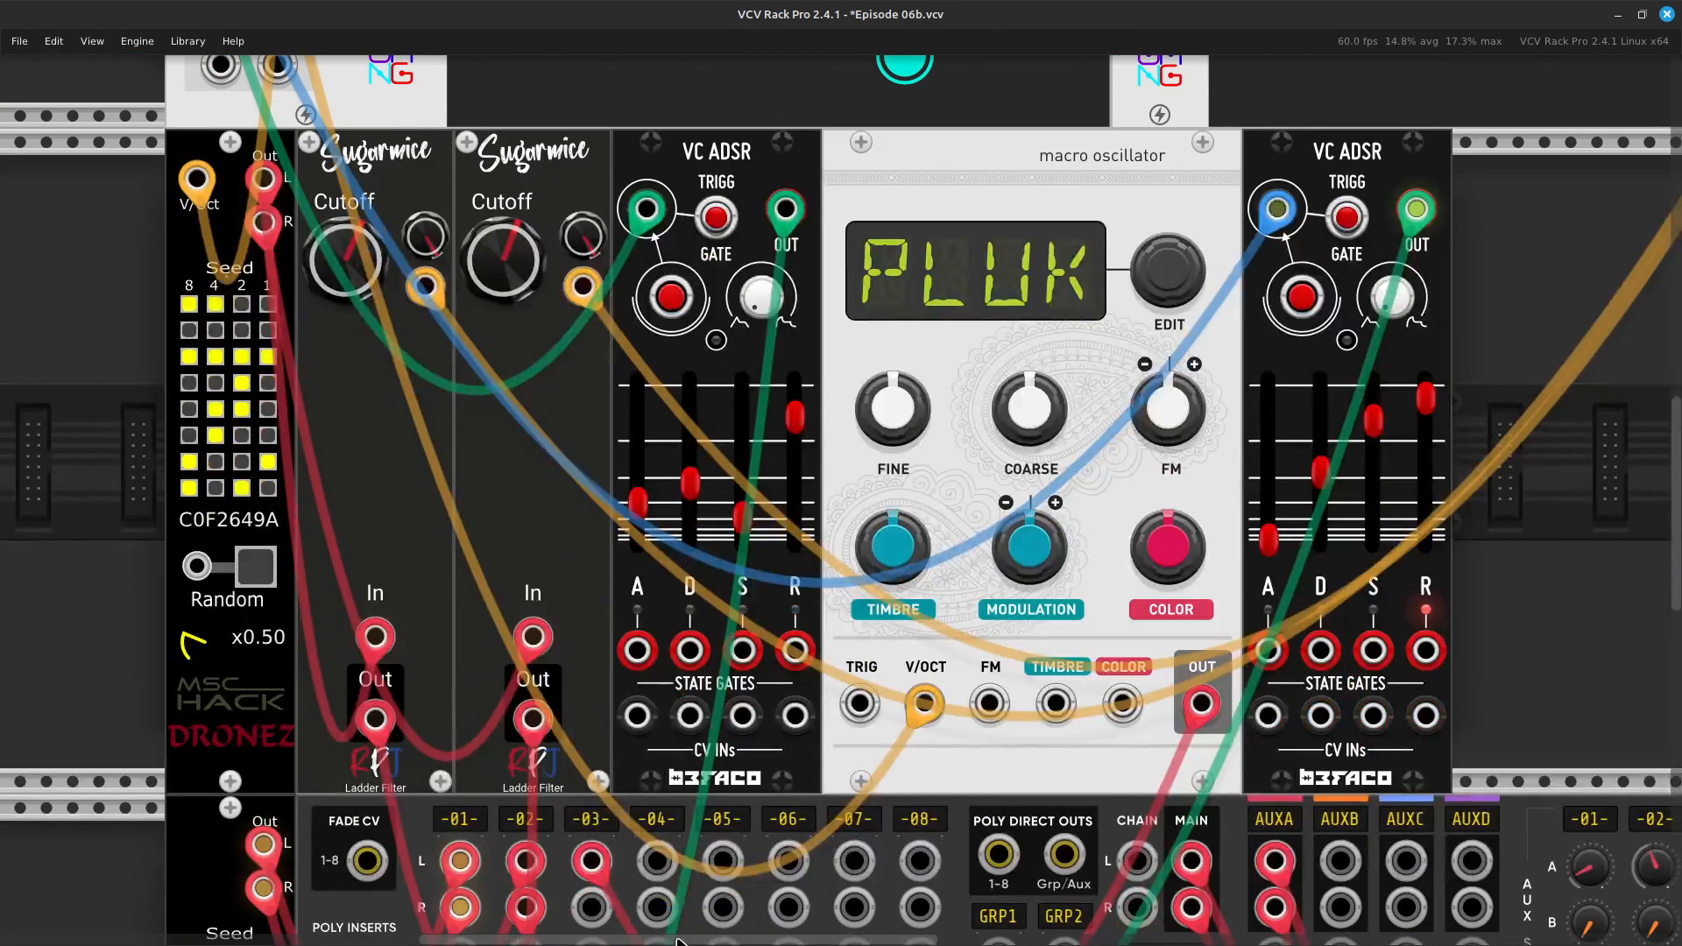
right_click(859, 706)
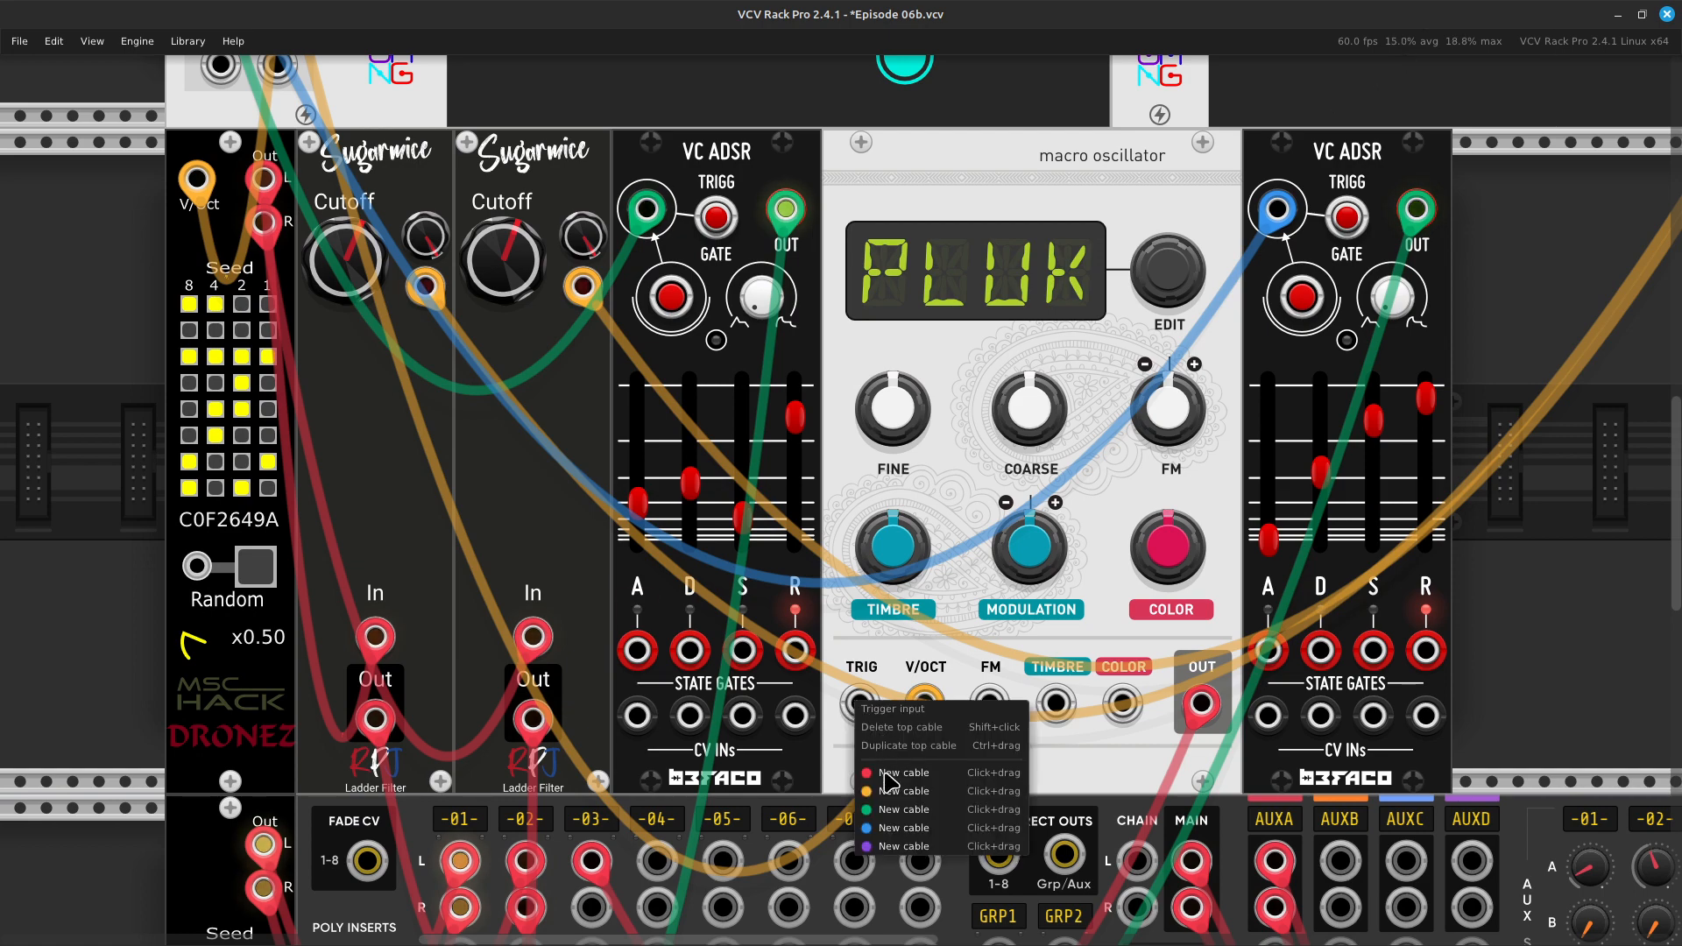
drag(889, 810, 756, 494)
Set the sustain level of the macro oscillator's VC ADSR to about 28.8%, keeping its release time near 4.9 s
key(Right)
key(Down)
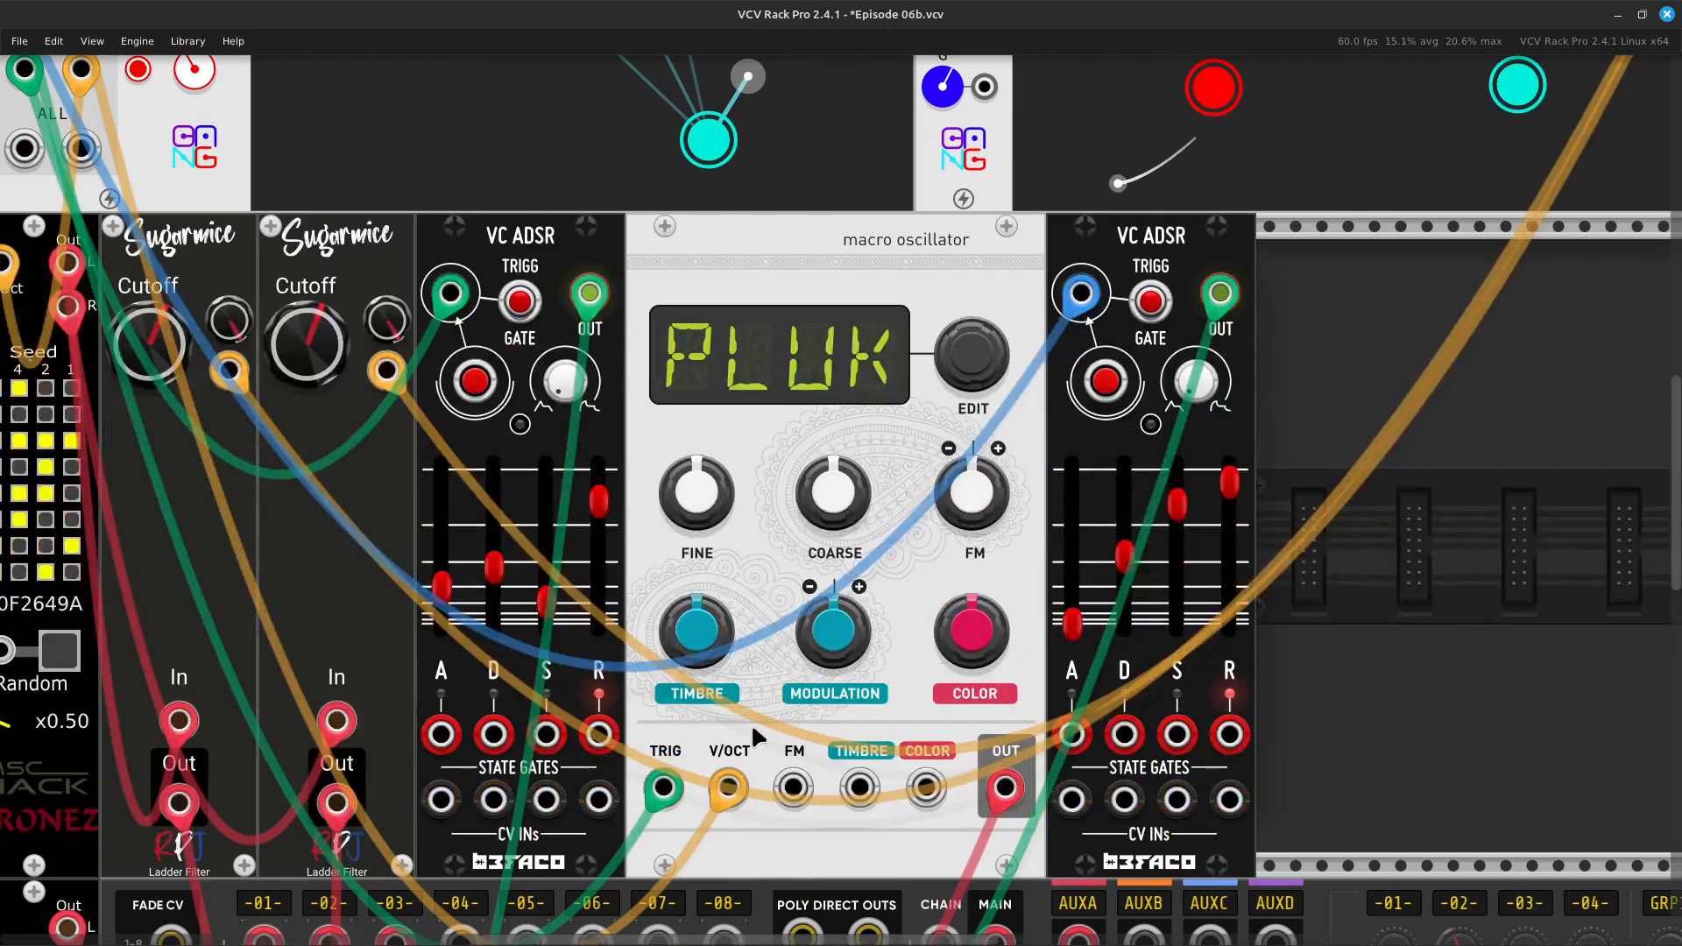
key(Right)
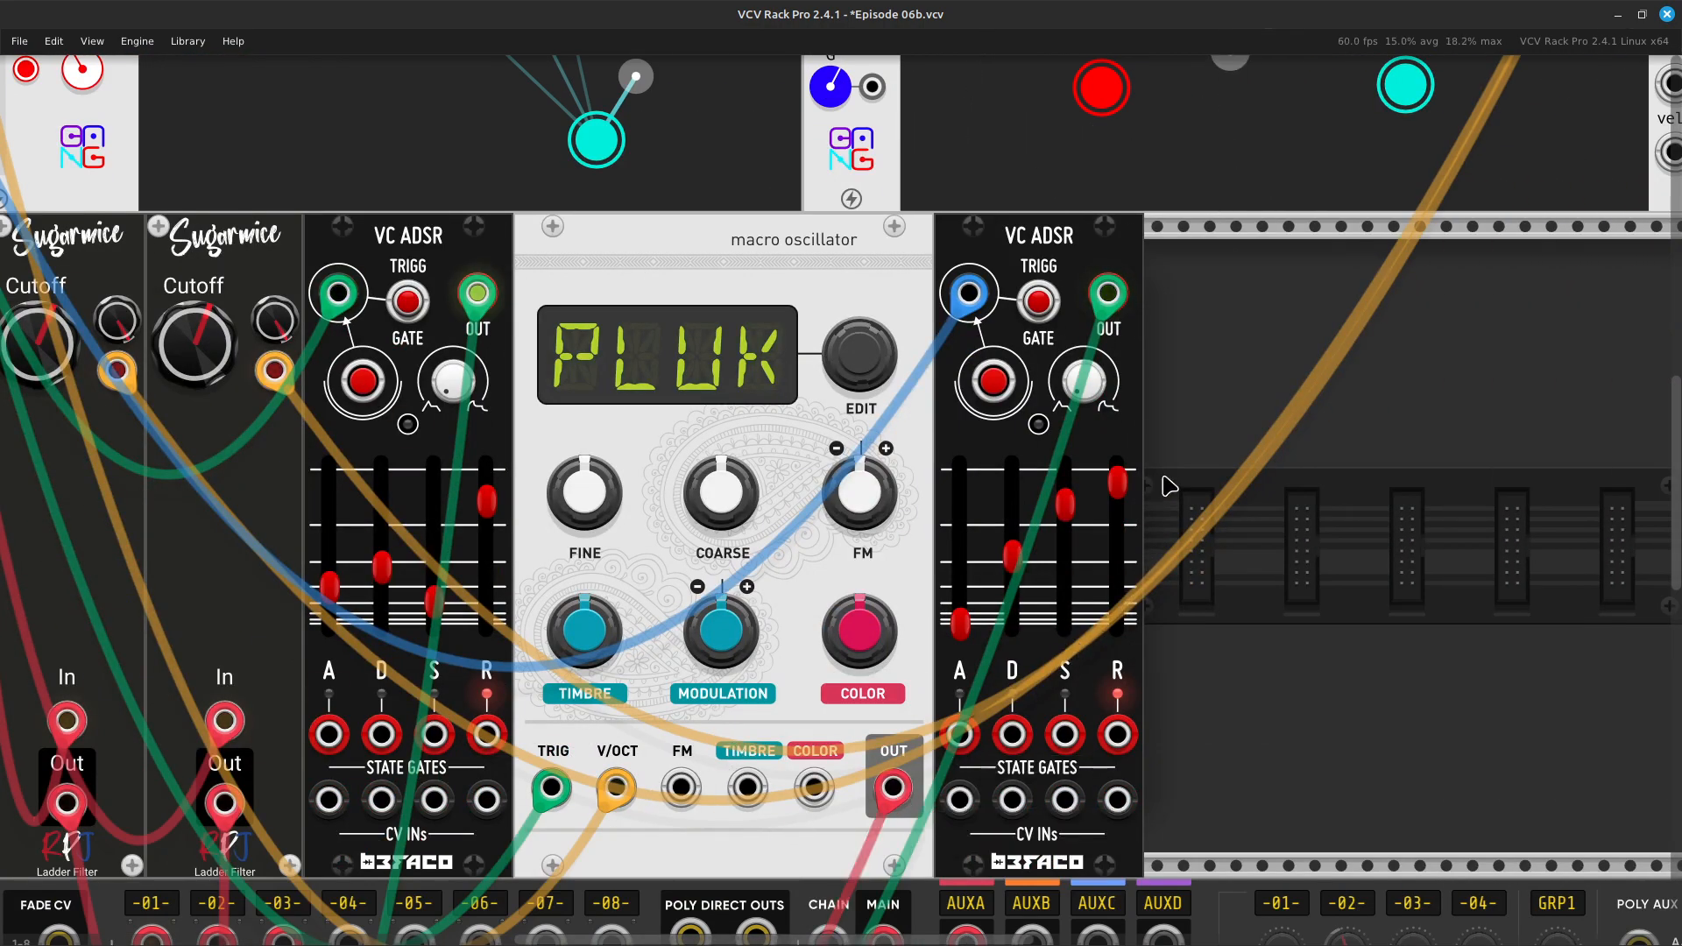
drag(977, 718, 964, 663)
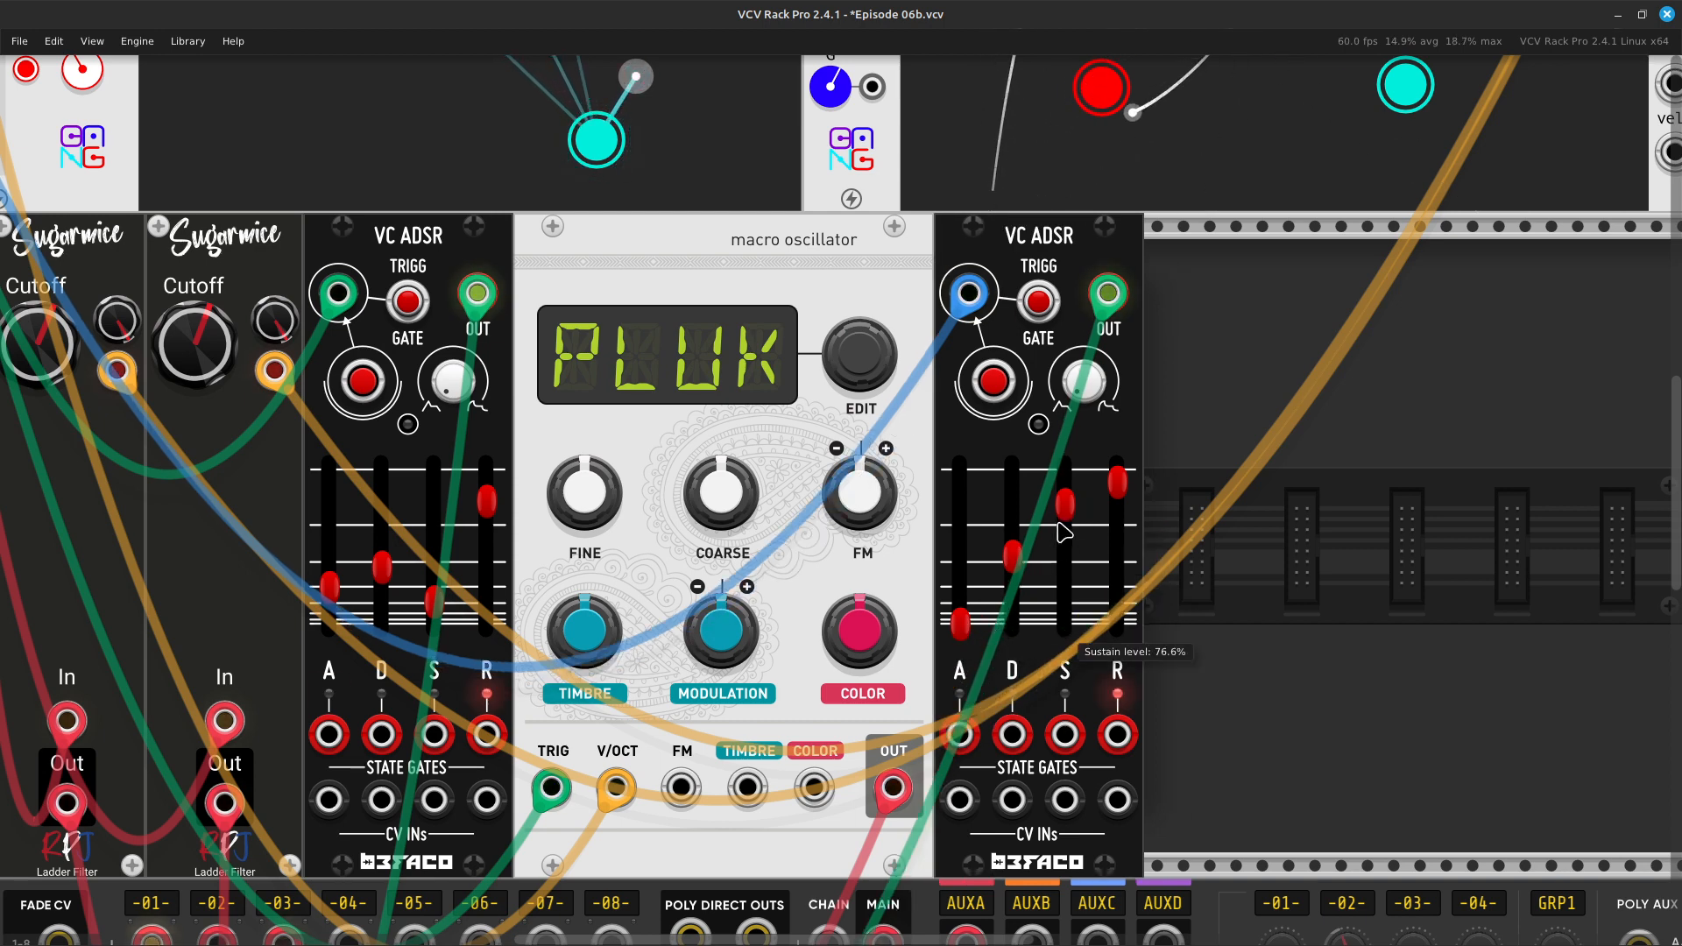
drag(1063, 532, 1064, 576)
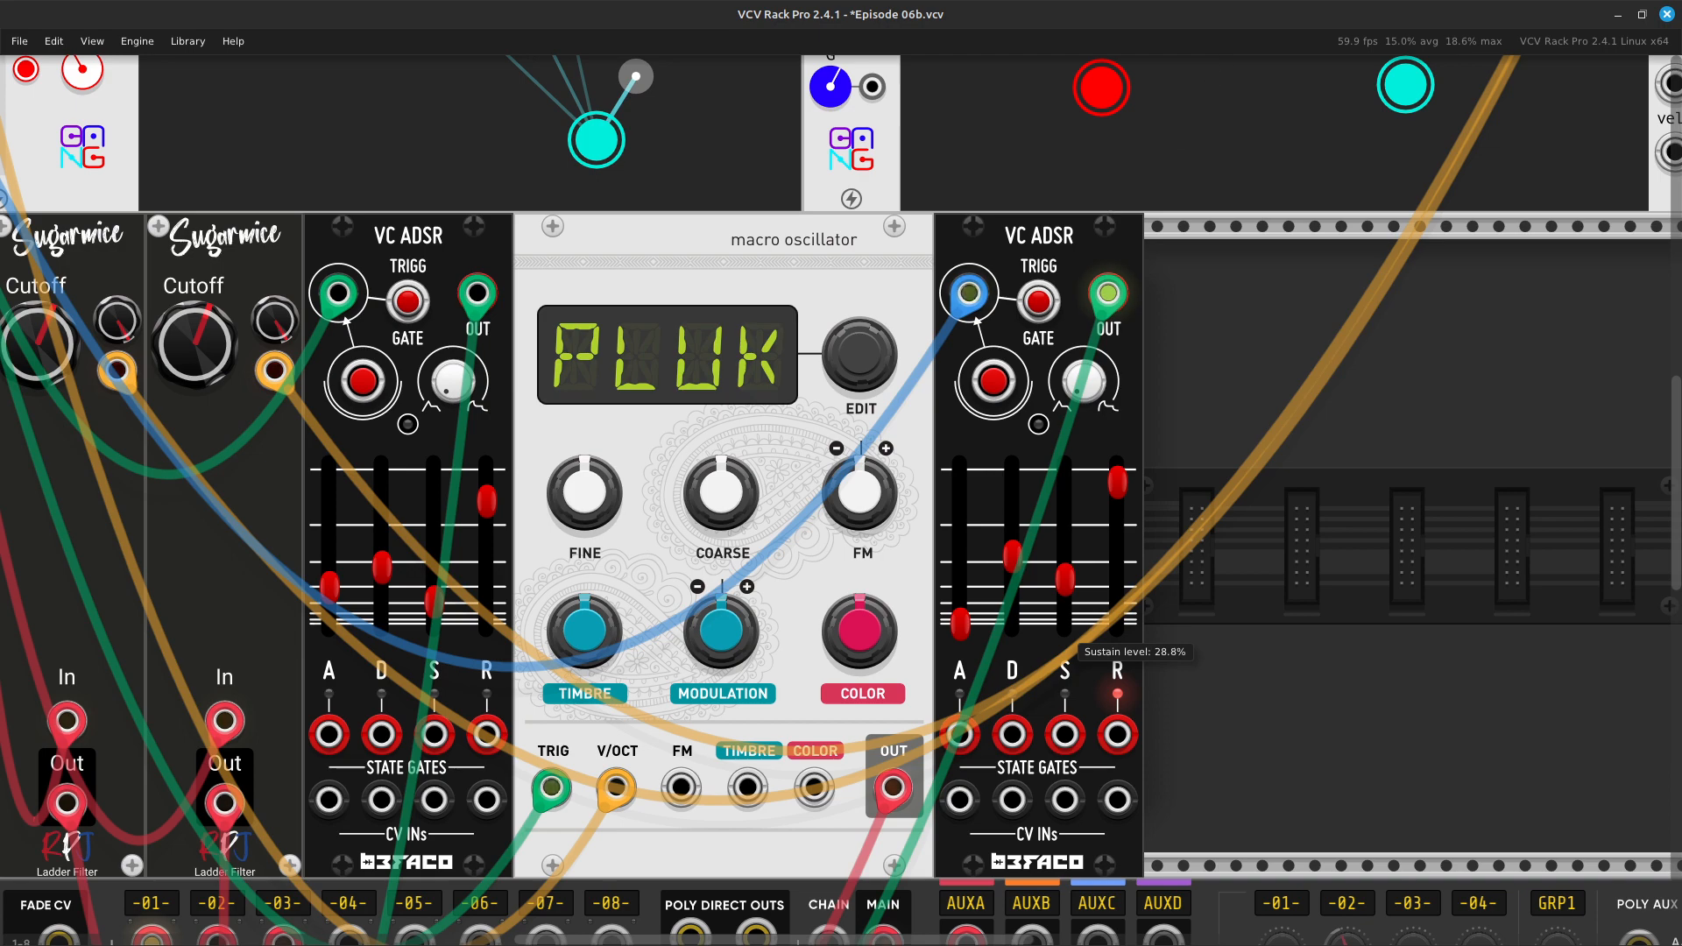
drag(1118, 481, 1118, 481)
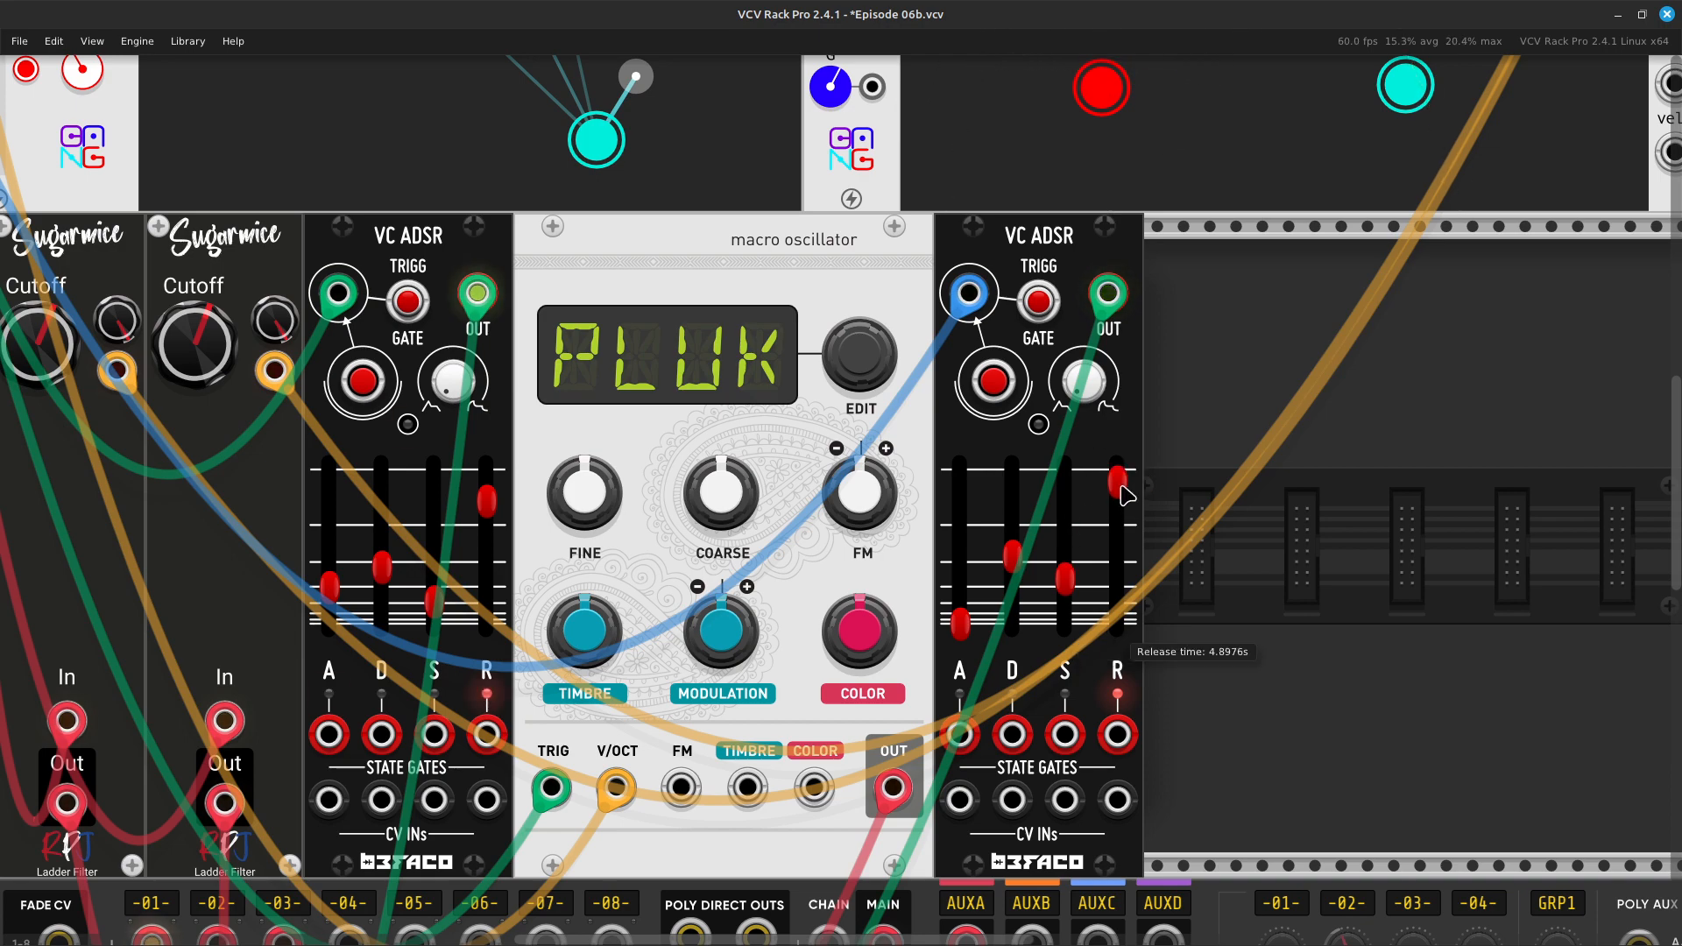
Raise mixer channel 03's AUXA send to about -7.9 dB
scroll(1126, 508, down, 5)
scroll(1126, 526, left, 10)
scroll(1126, 543, down, 4)
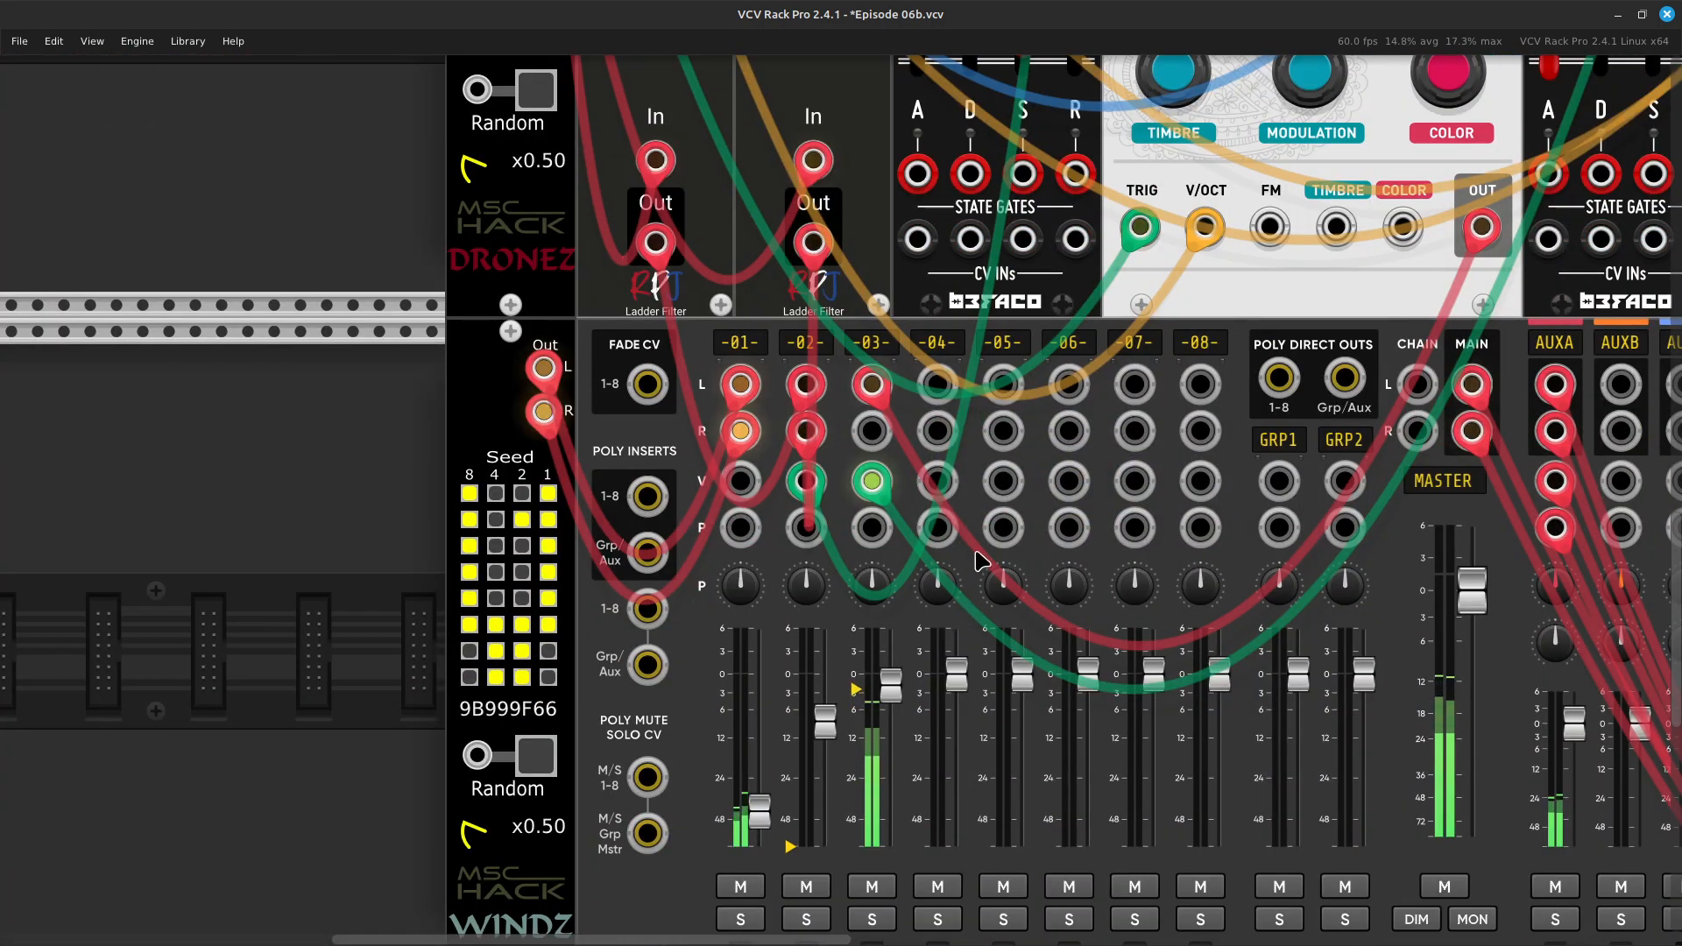
scroll(982, 561, right, 15)
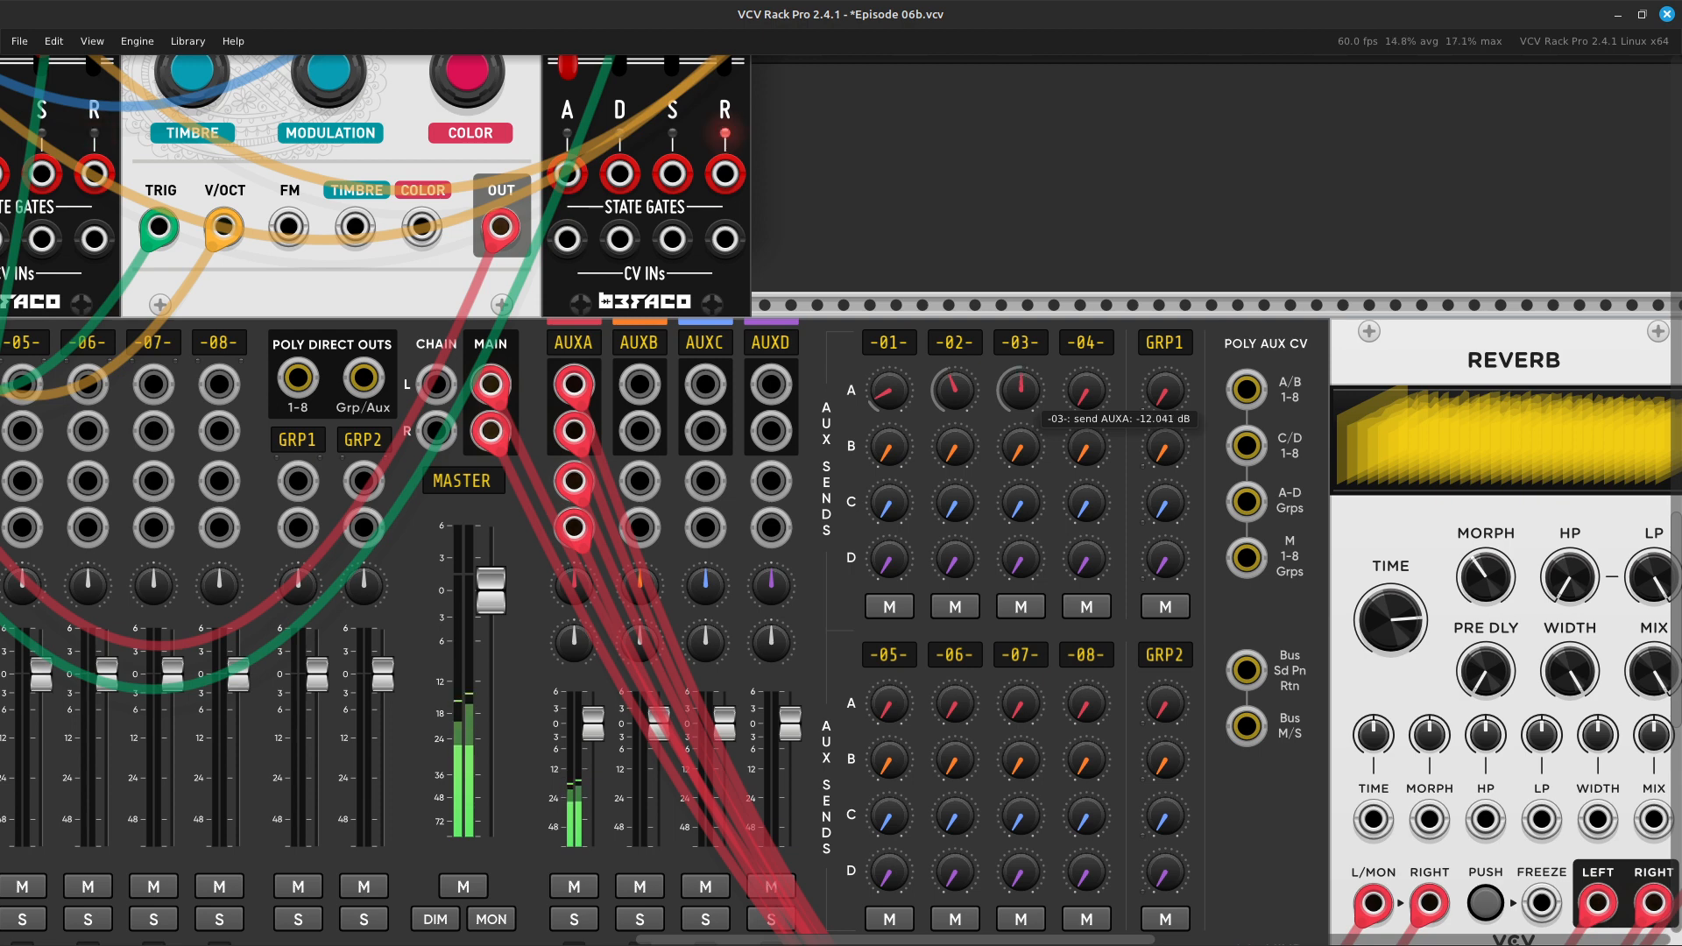
drag(1021, 391, 1021, 385)
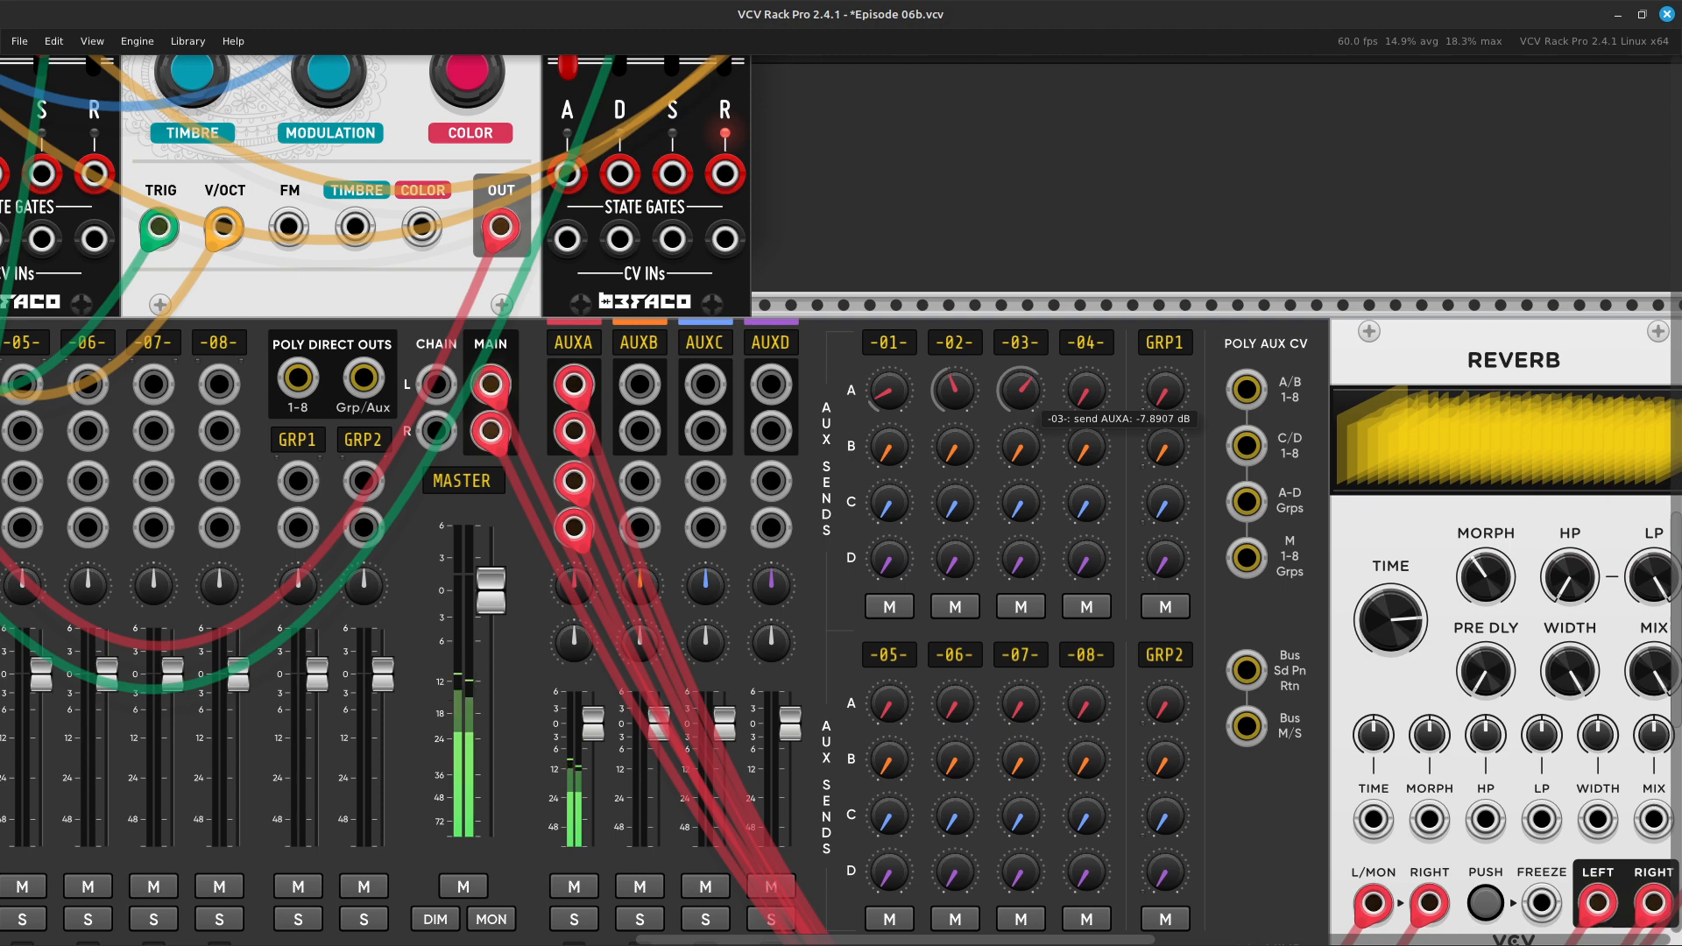
Lower mixer channel 03's level fader to about -15.5 dB
key(Left)
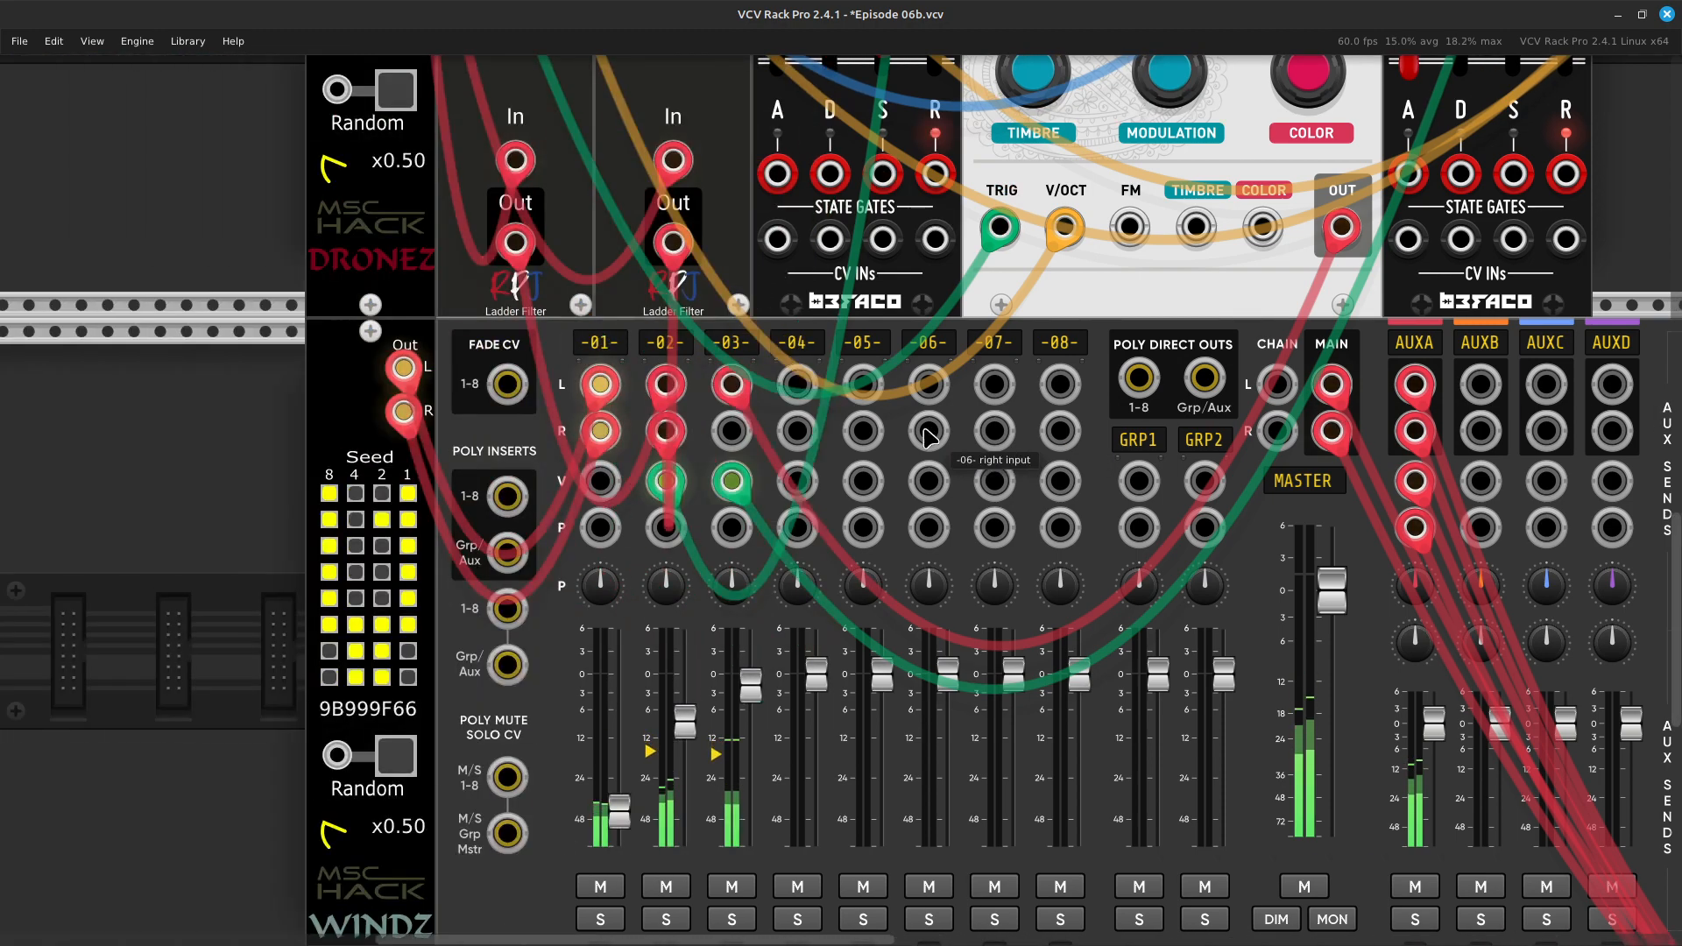
key(Down)
key(Left)
mouse_move(918, 491)
mouse_down()
mouse_move(918, 565)
mouse_move(918, 531)
mouse_up()
scroll(780, 554, up, 3)
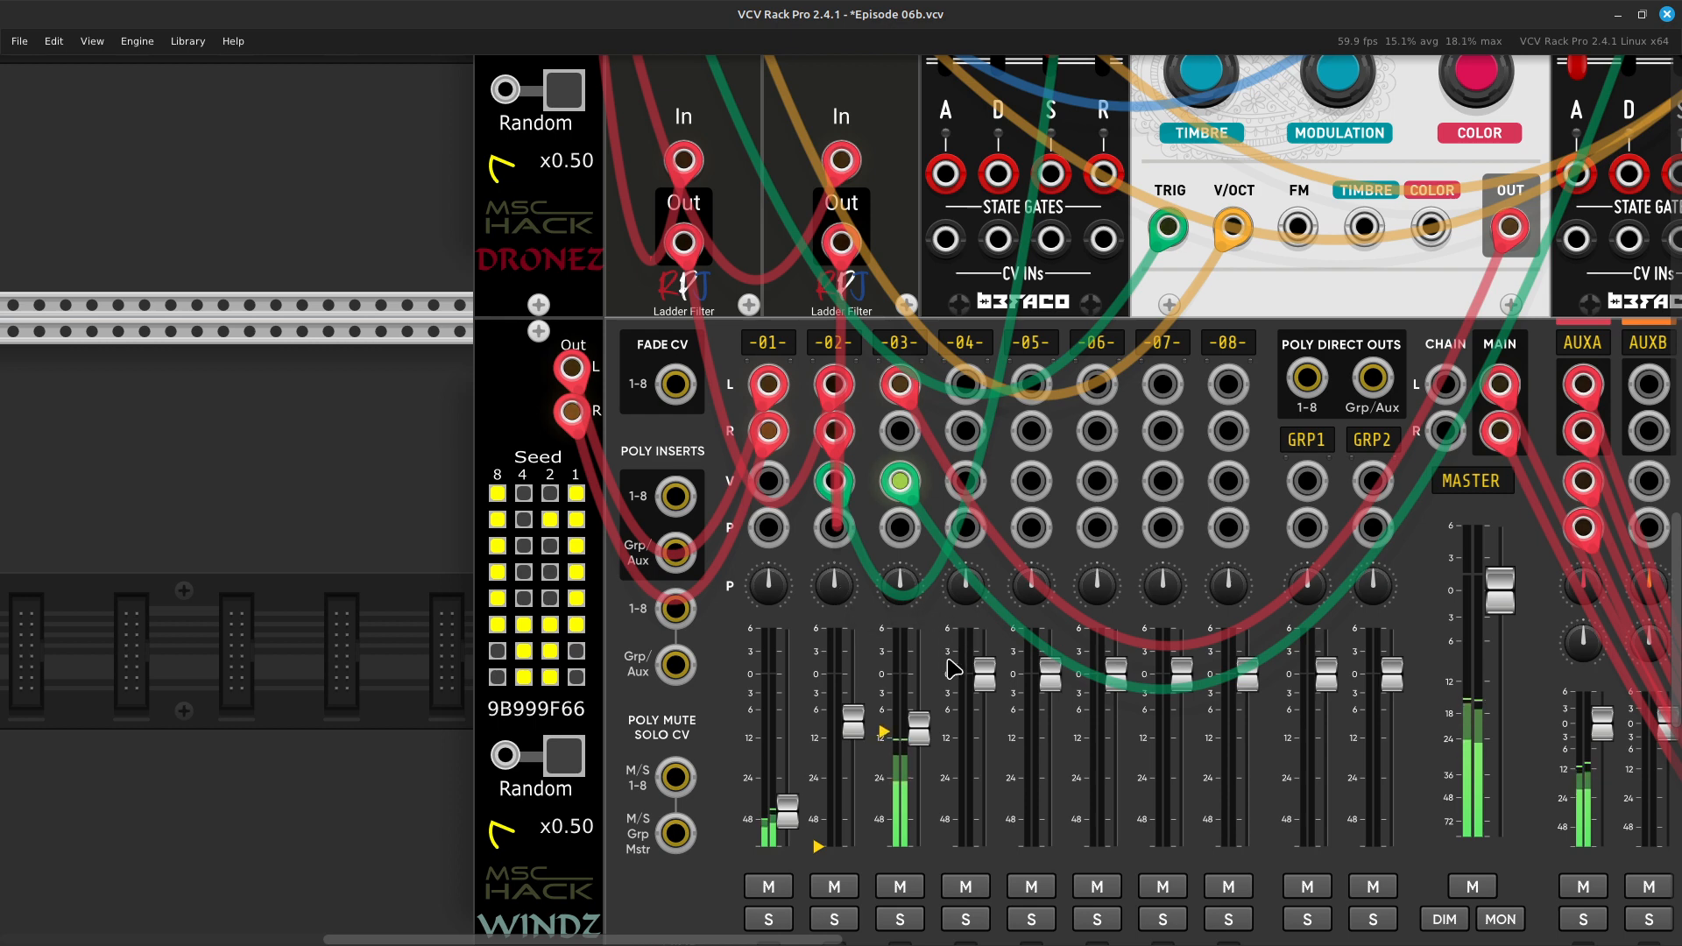
drag(918, 727, 918, 773)
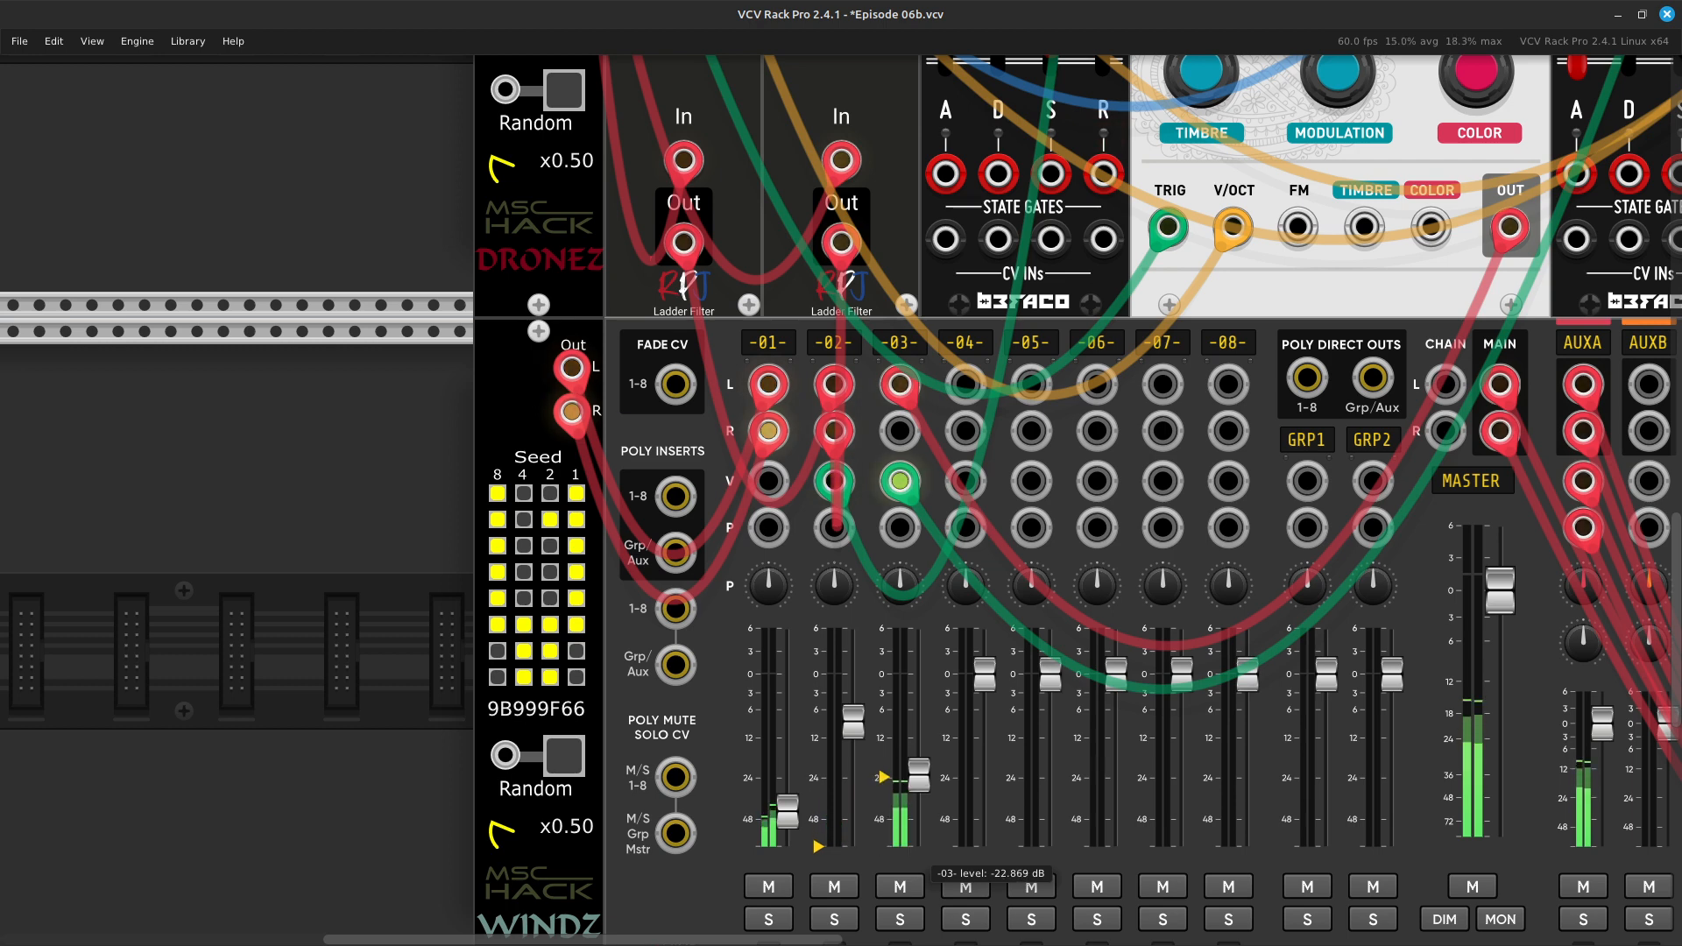
drag(918, 776, 919, 752)
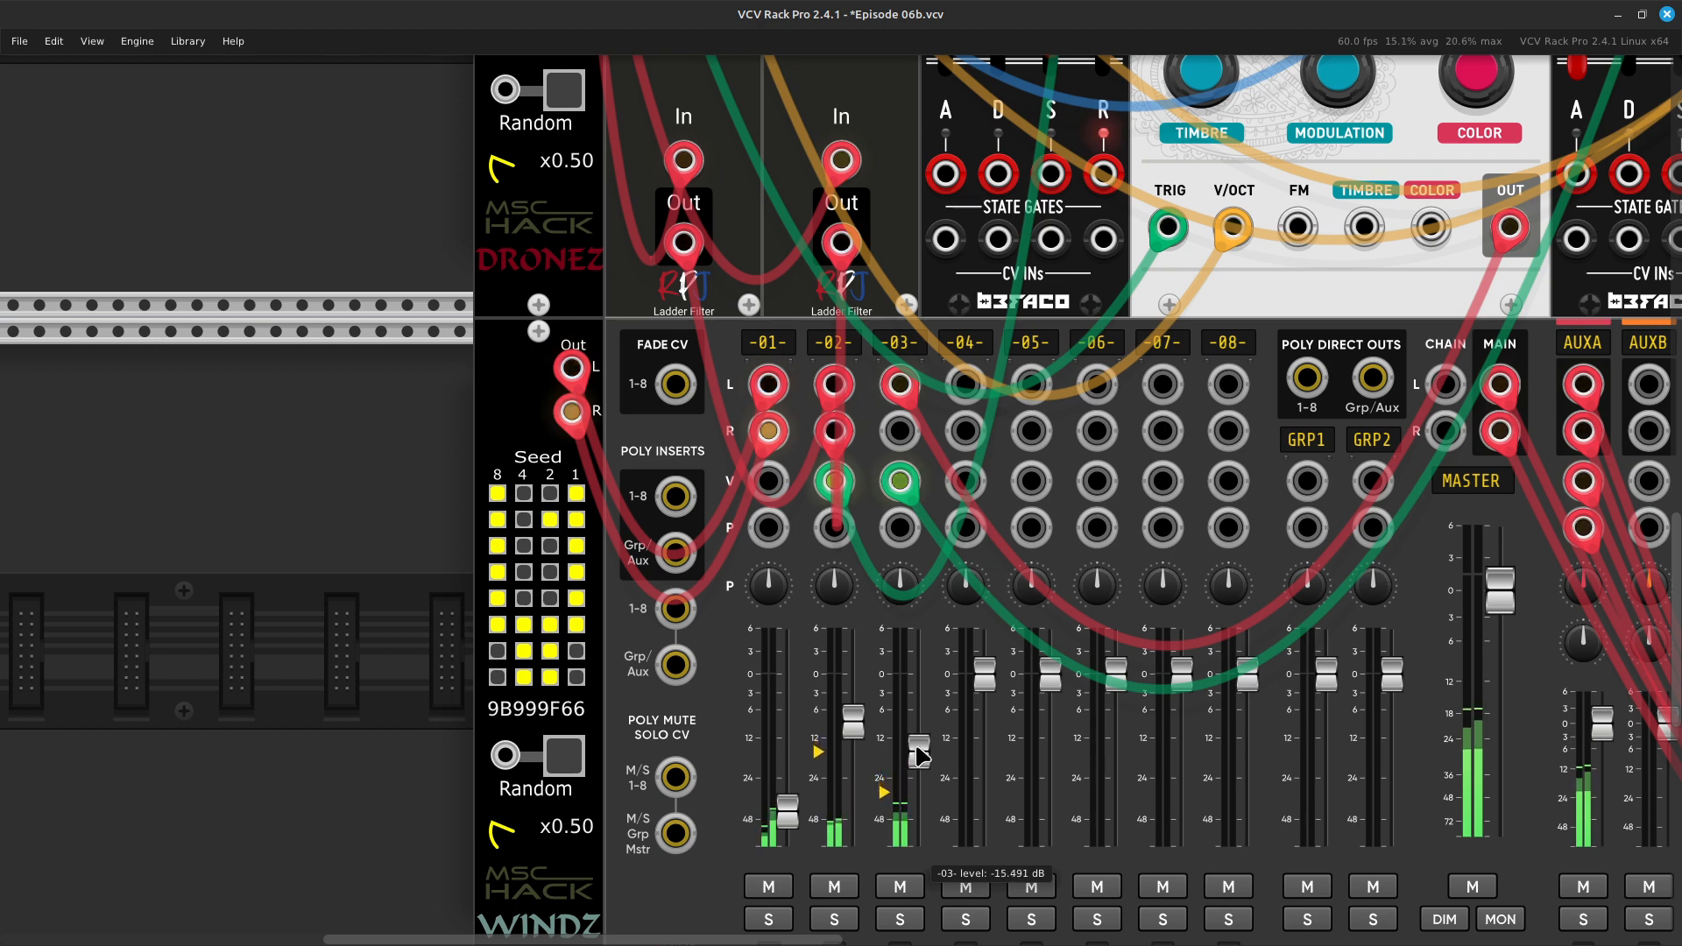
Reduce channel 03's AUXA reverb send to roughly the same setting as channel 02's
scroll(918, 751, right, 18)
scroll(996, 467, right, 4)
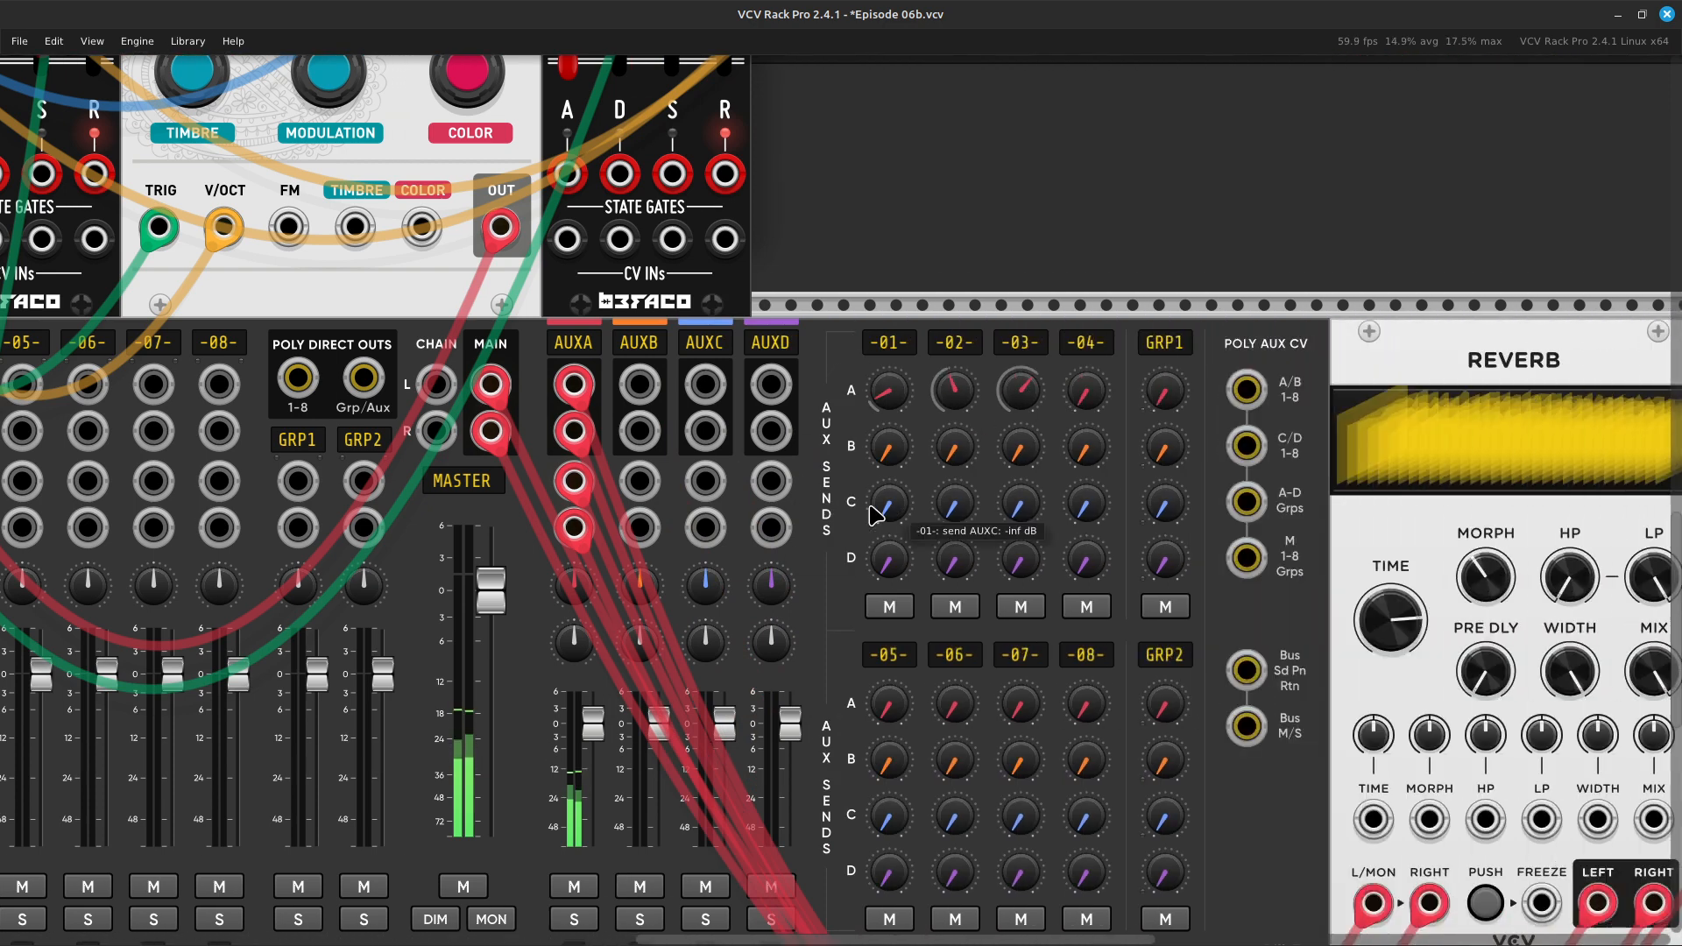
mouse_move(953, 407)
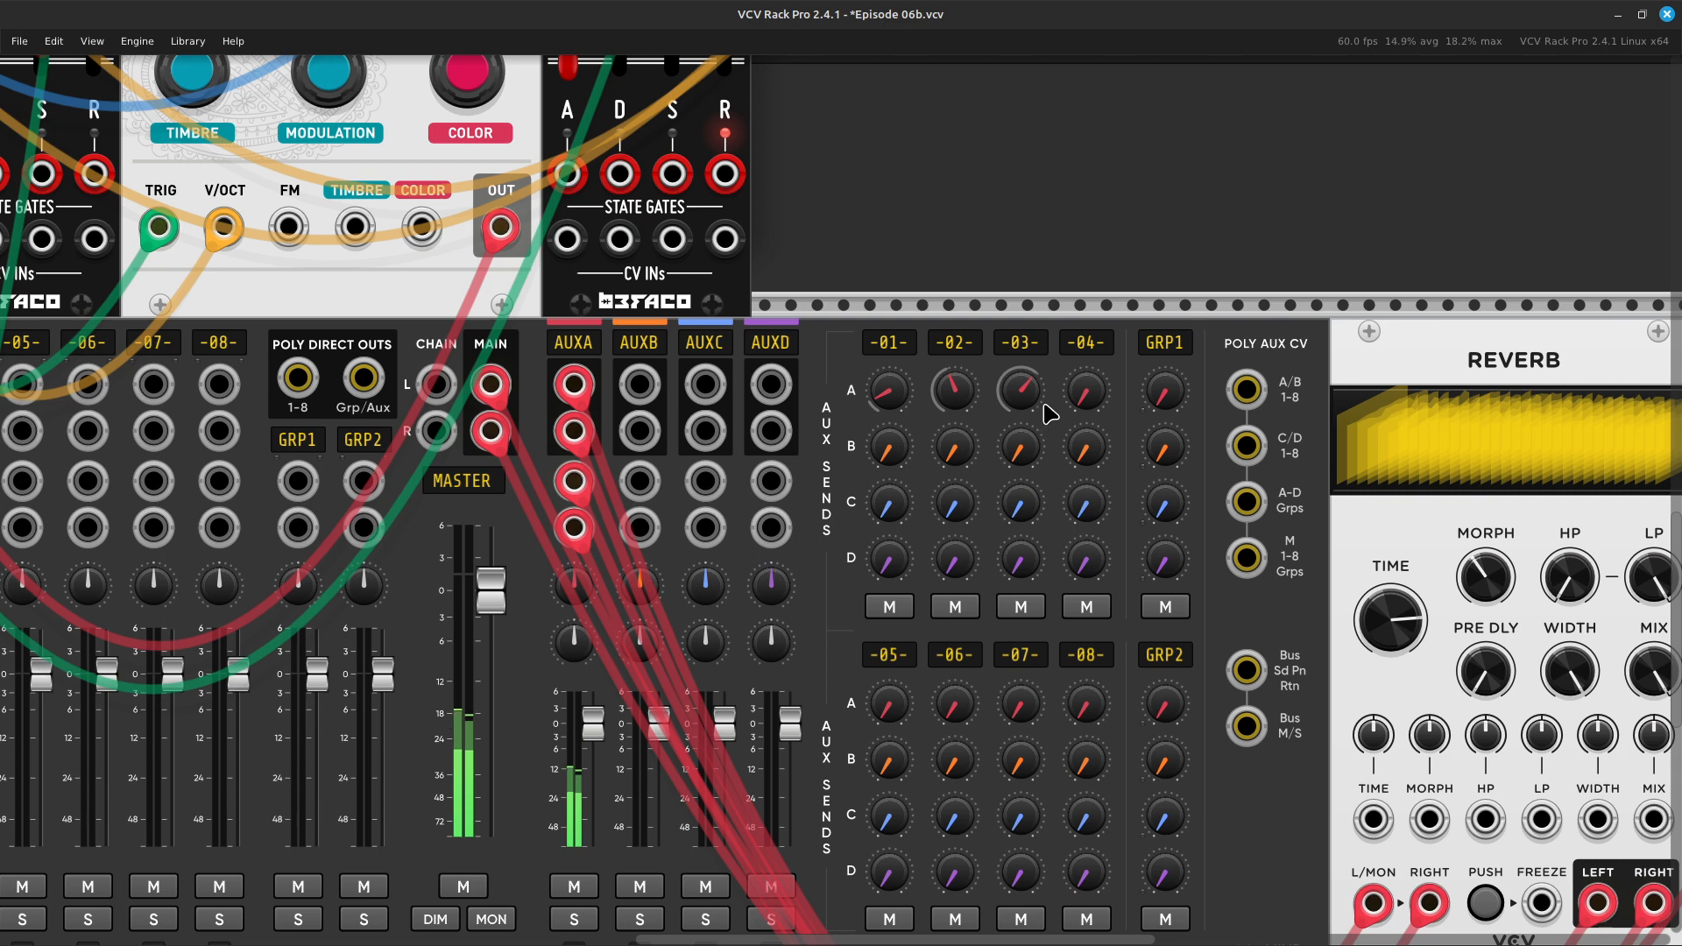
mouse_move(1034, 403)
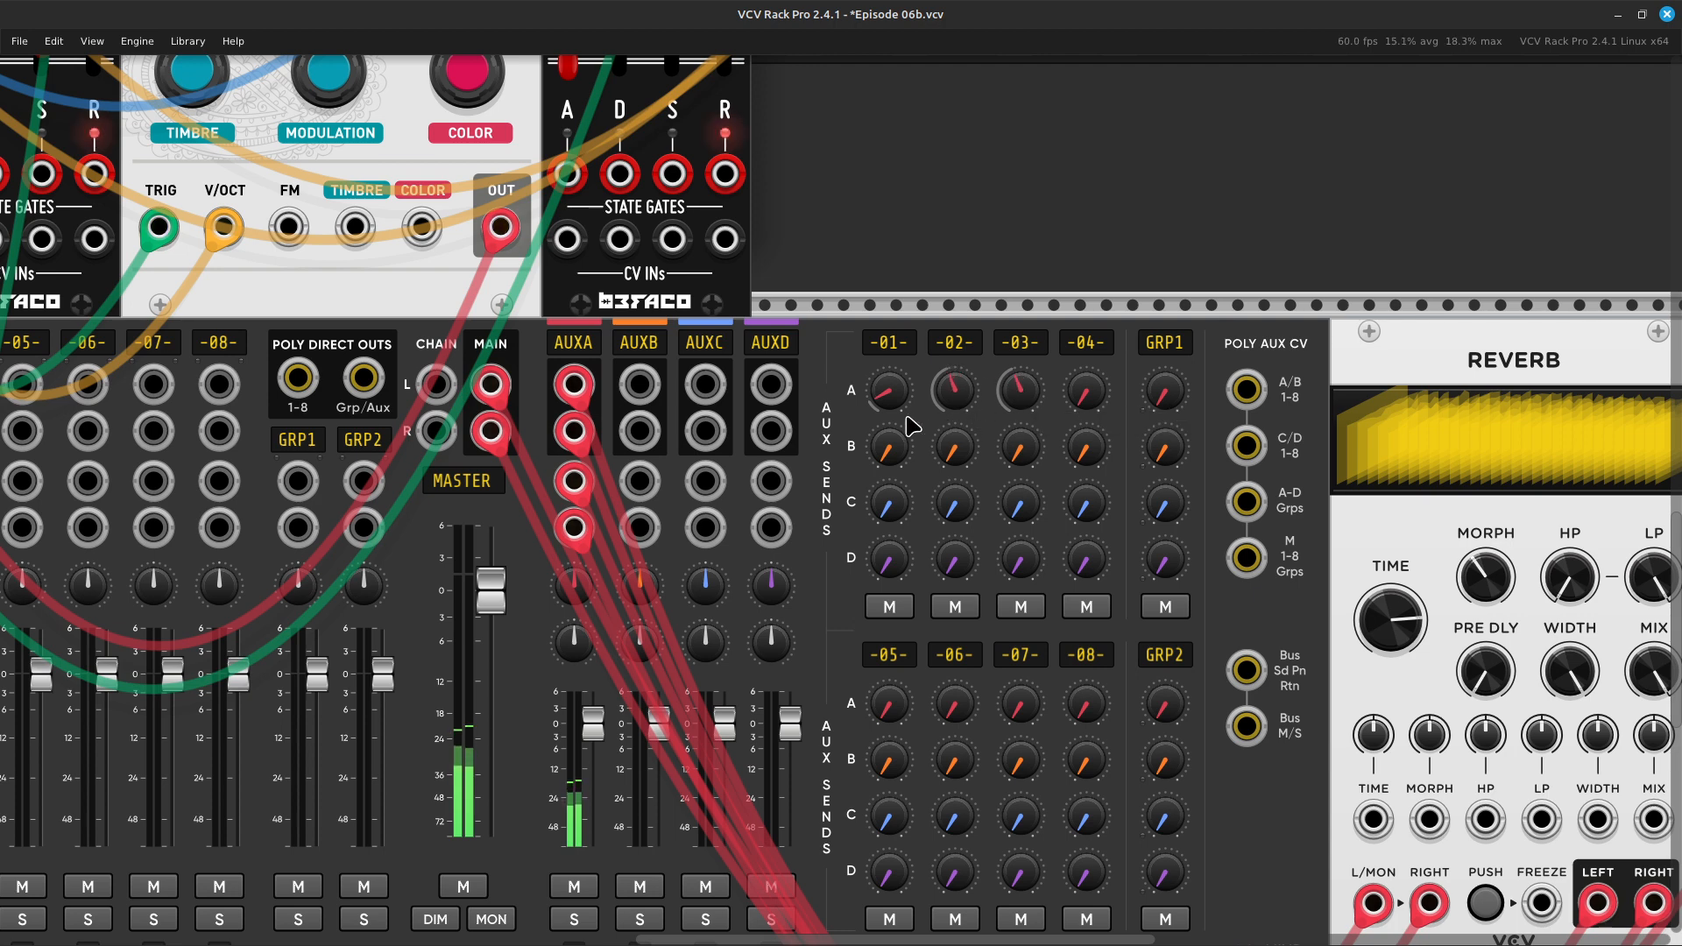
Sweep the macro oscillator's Color up to 100% and down to nearly 0%, and settle it at about 46%
scroll(907, 412, up, 10)
scroll(907, 405, left, 4)
scroll(911, 394, left, 3)
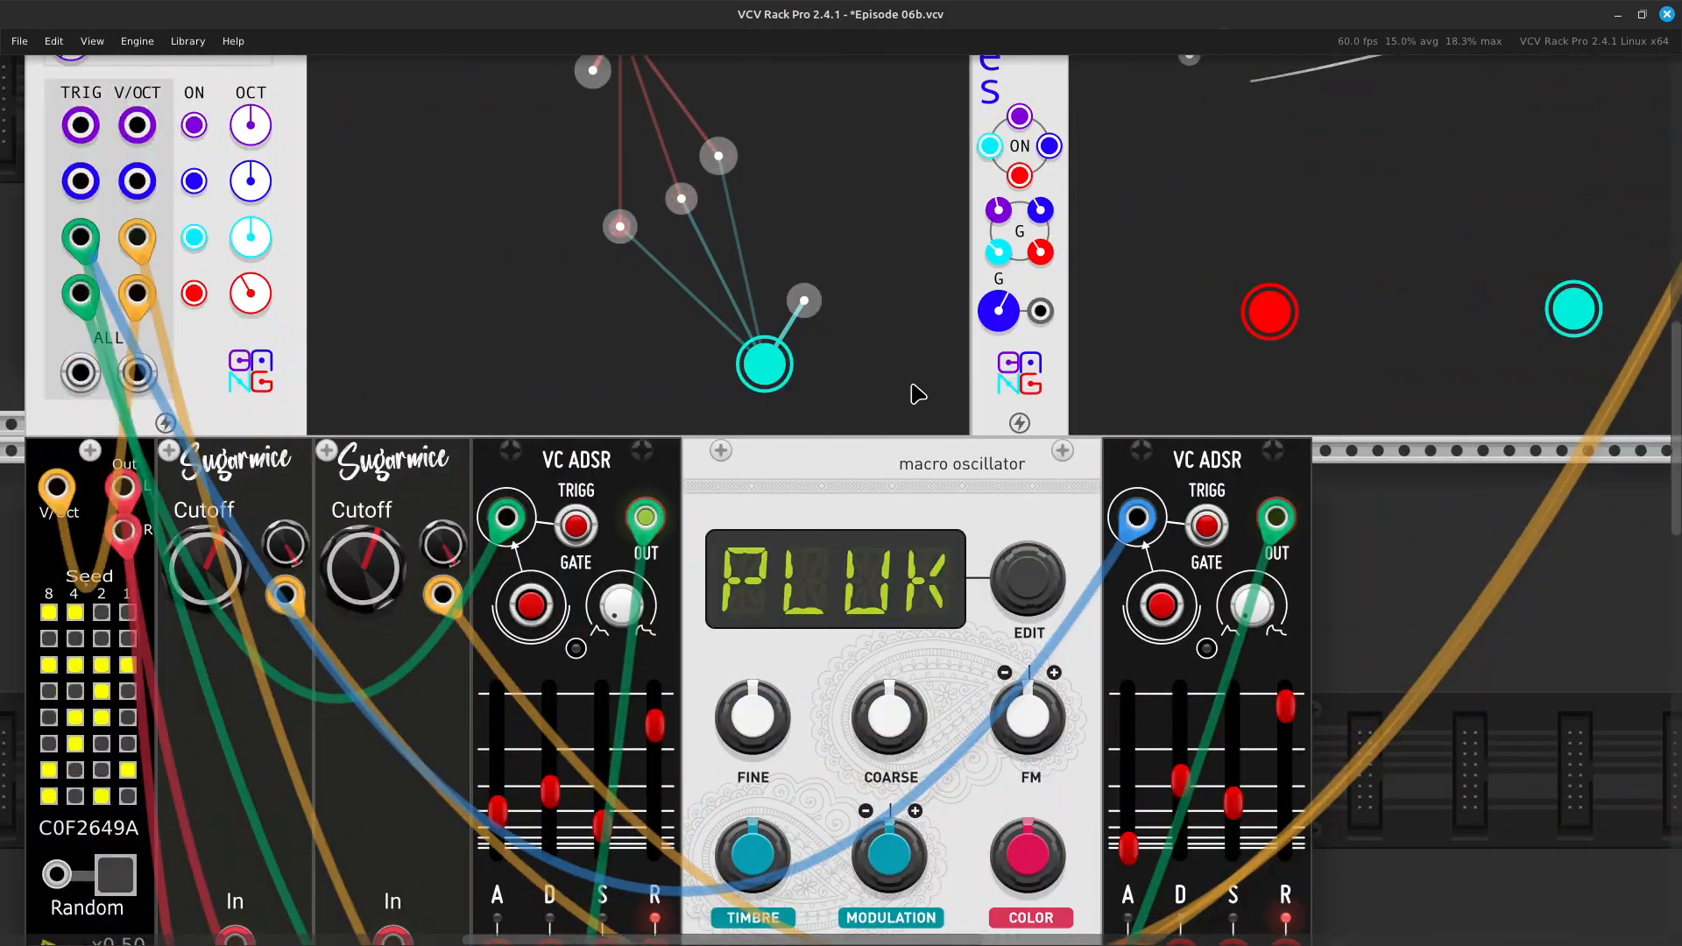
scroll(914, 390, down, 3)
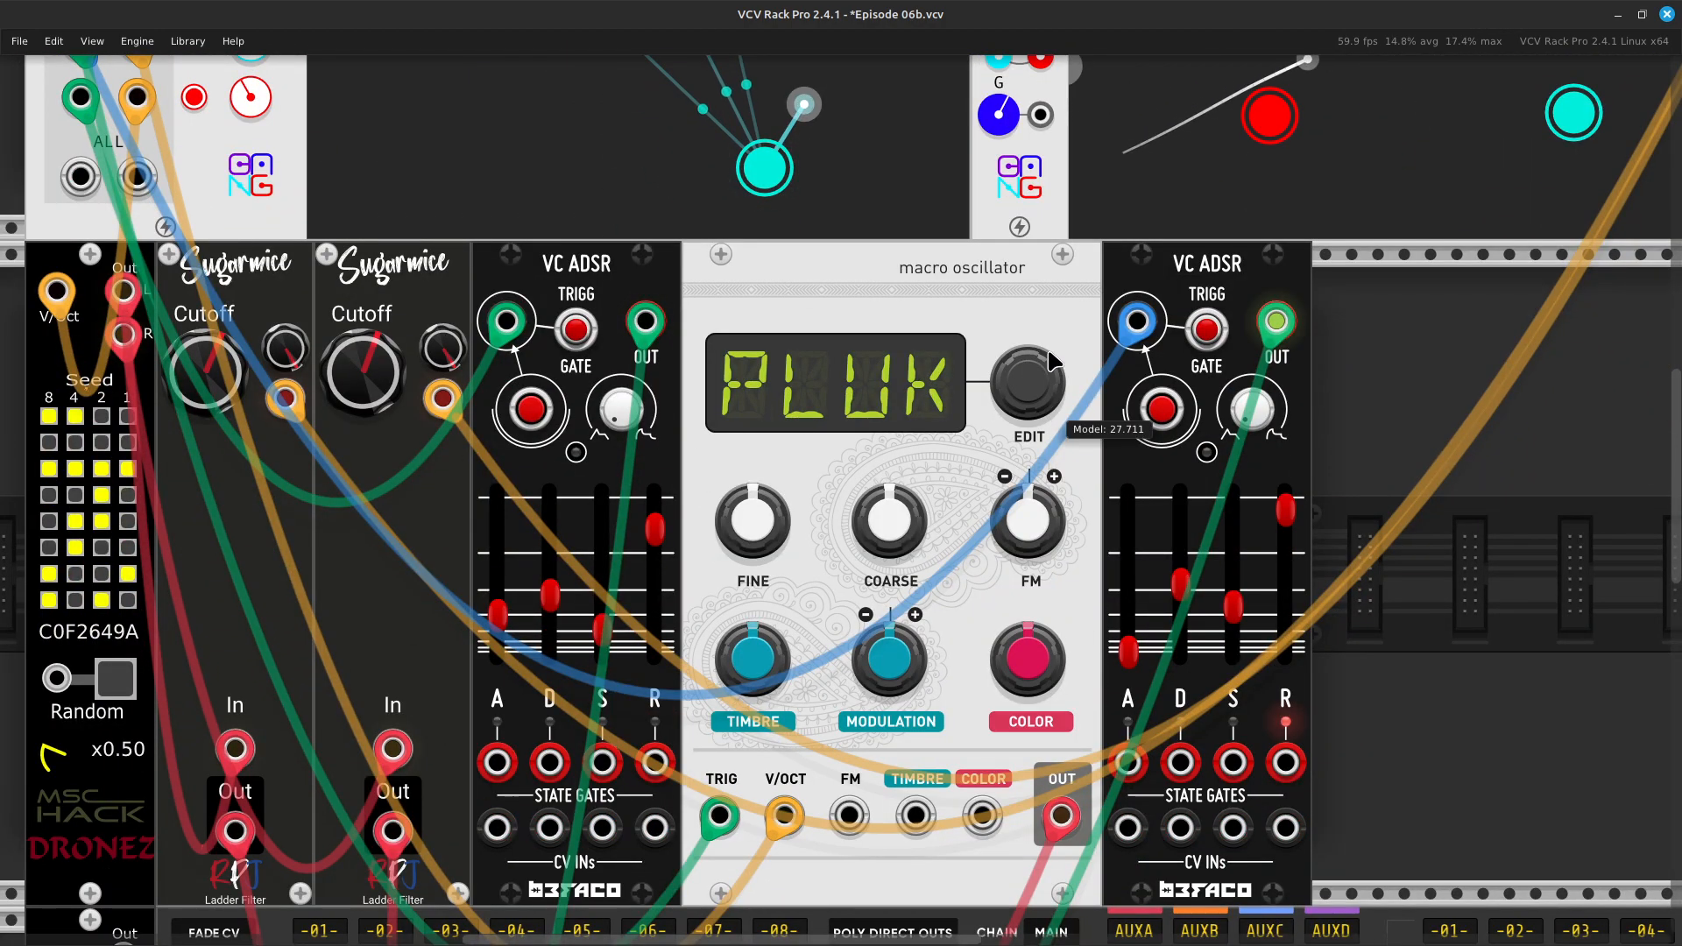
mouse_move(1060, 365)
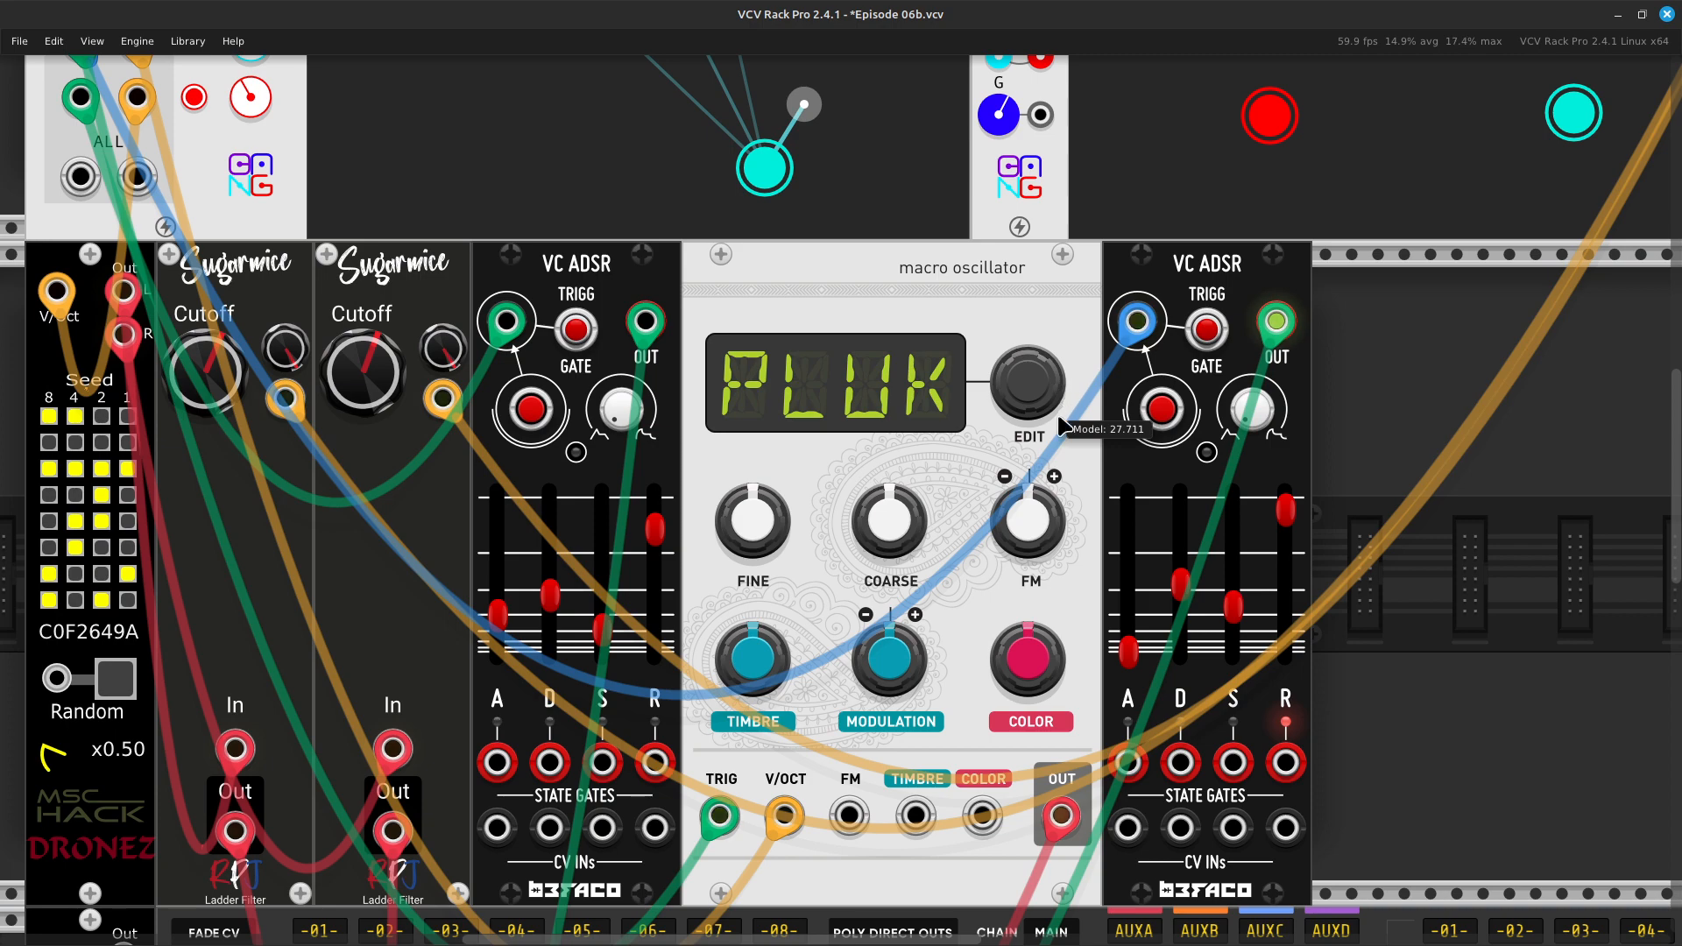
scroll(999, 727, right, 3)
scroll(877, 814, up, 3)
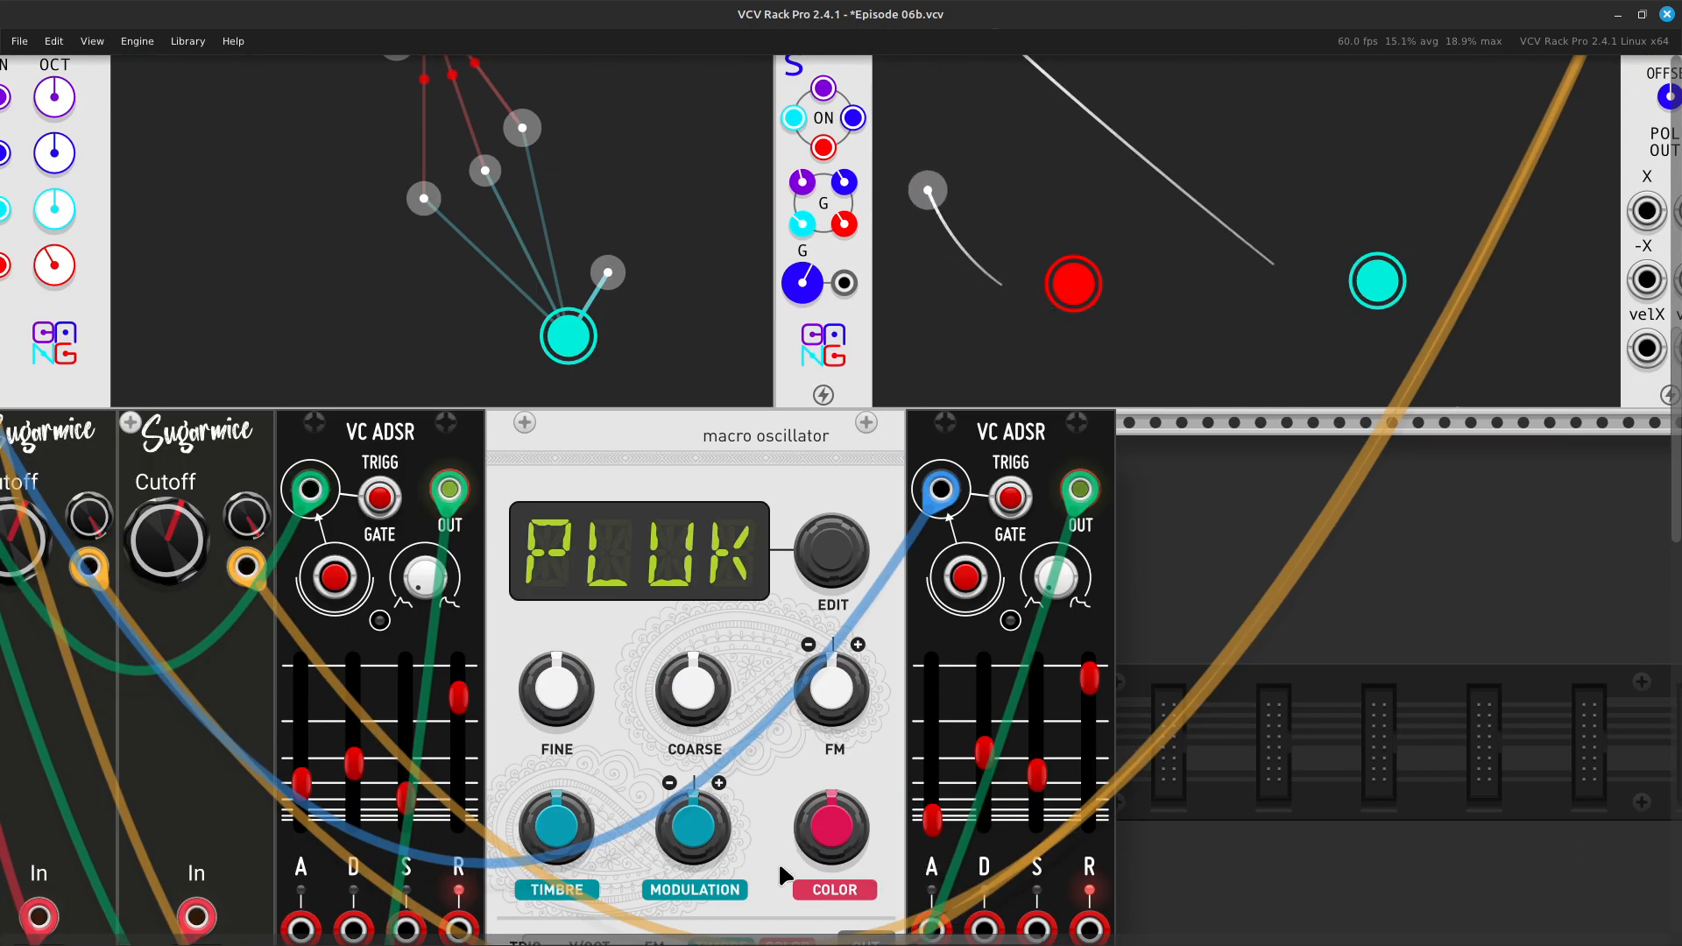
scroll(1174, 385, down, 3)
mouse_move(859, 816)
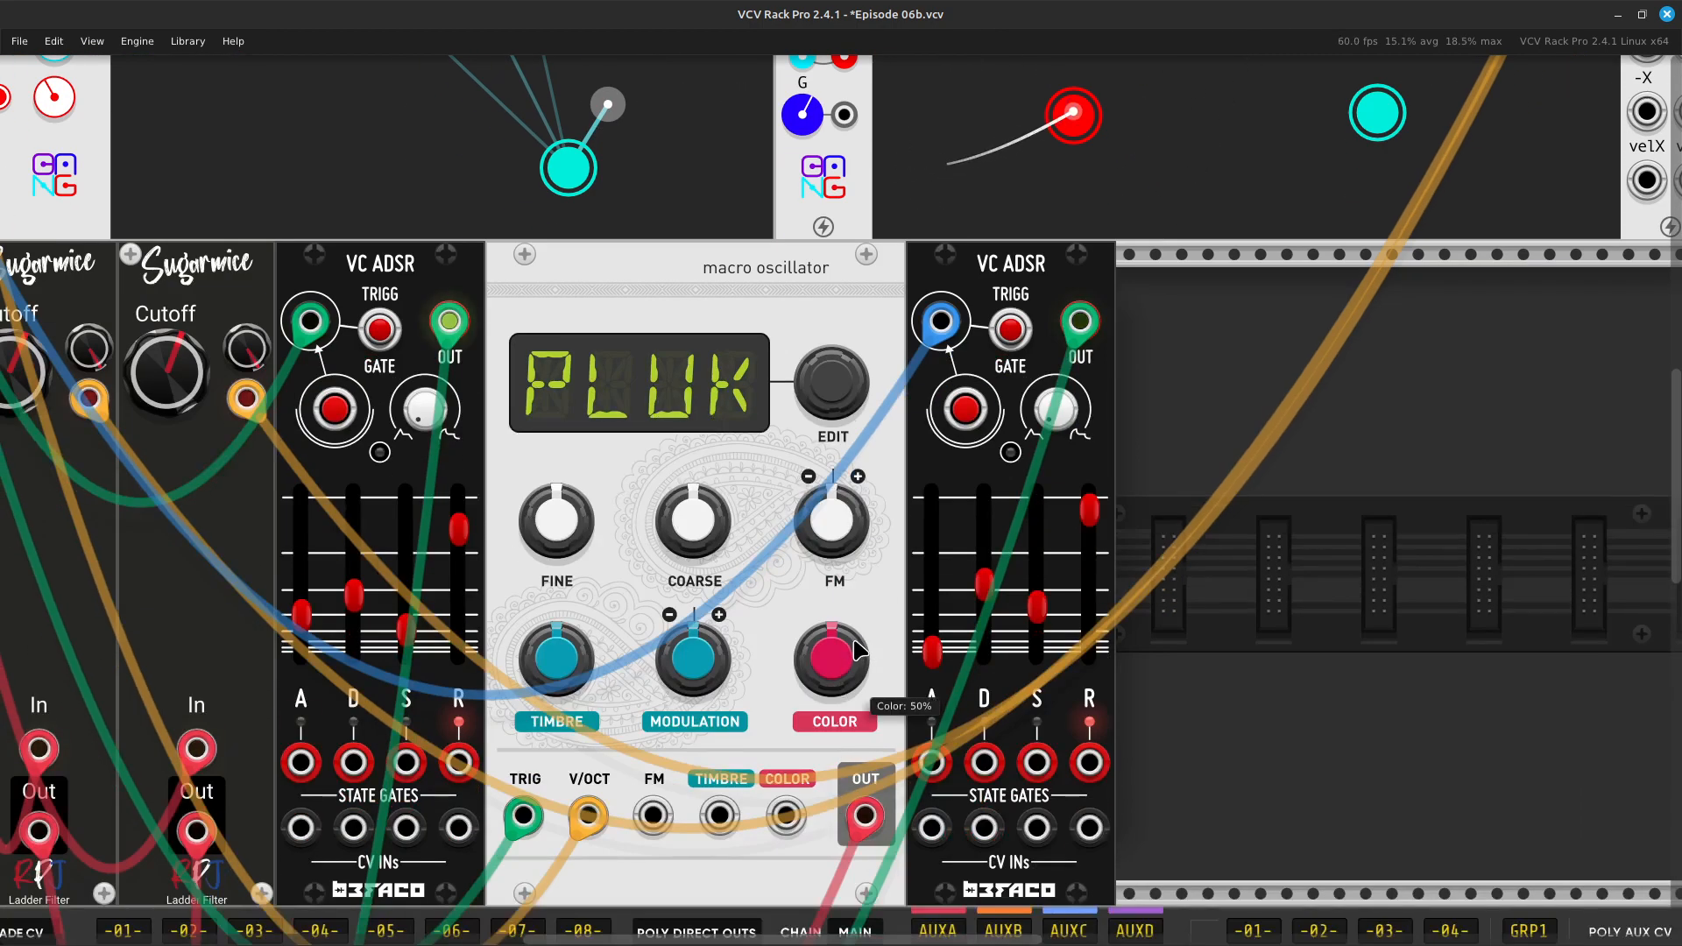
drag(858, 650, 859, 545)
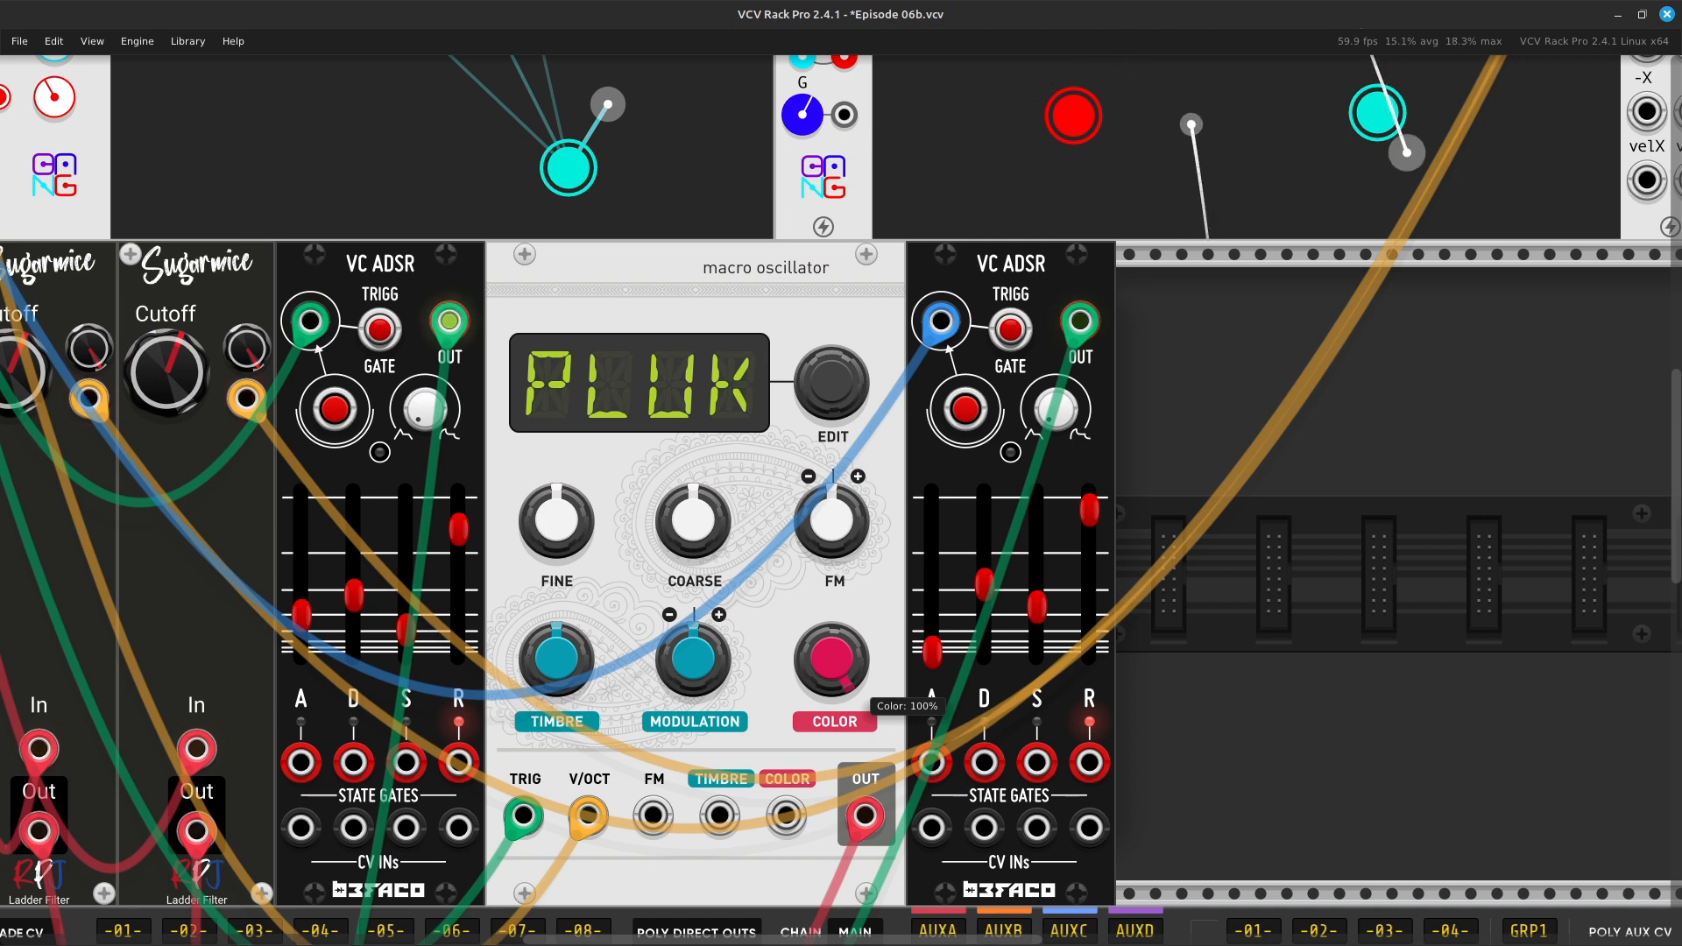
drag(859, 545, 859, 730)
drag(817, 664, 817, 692)
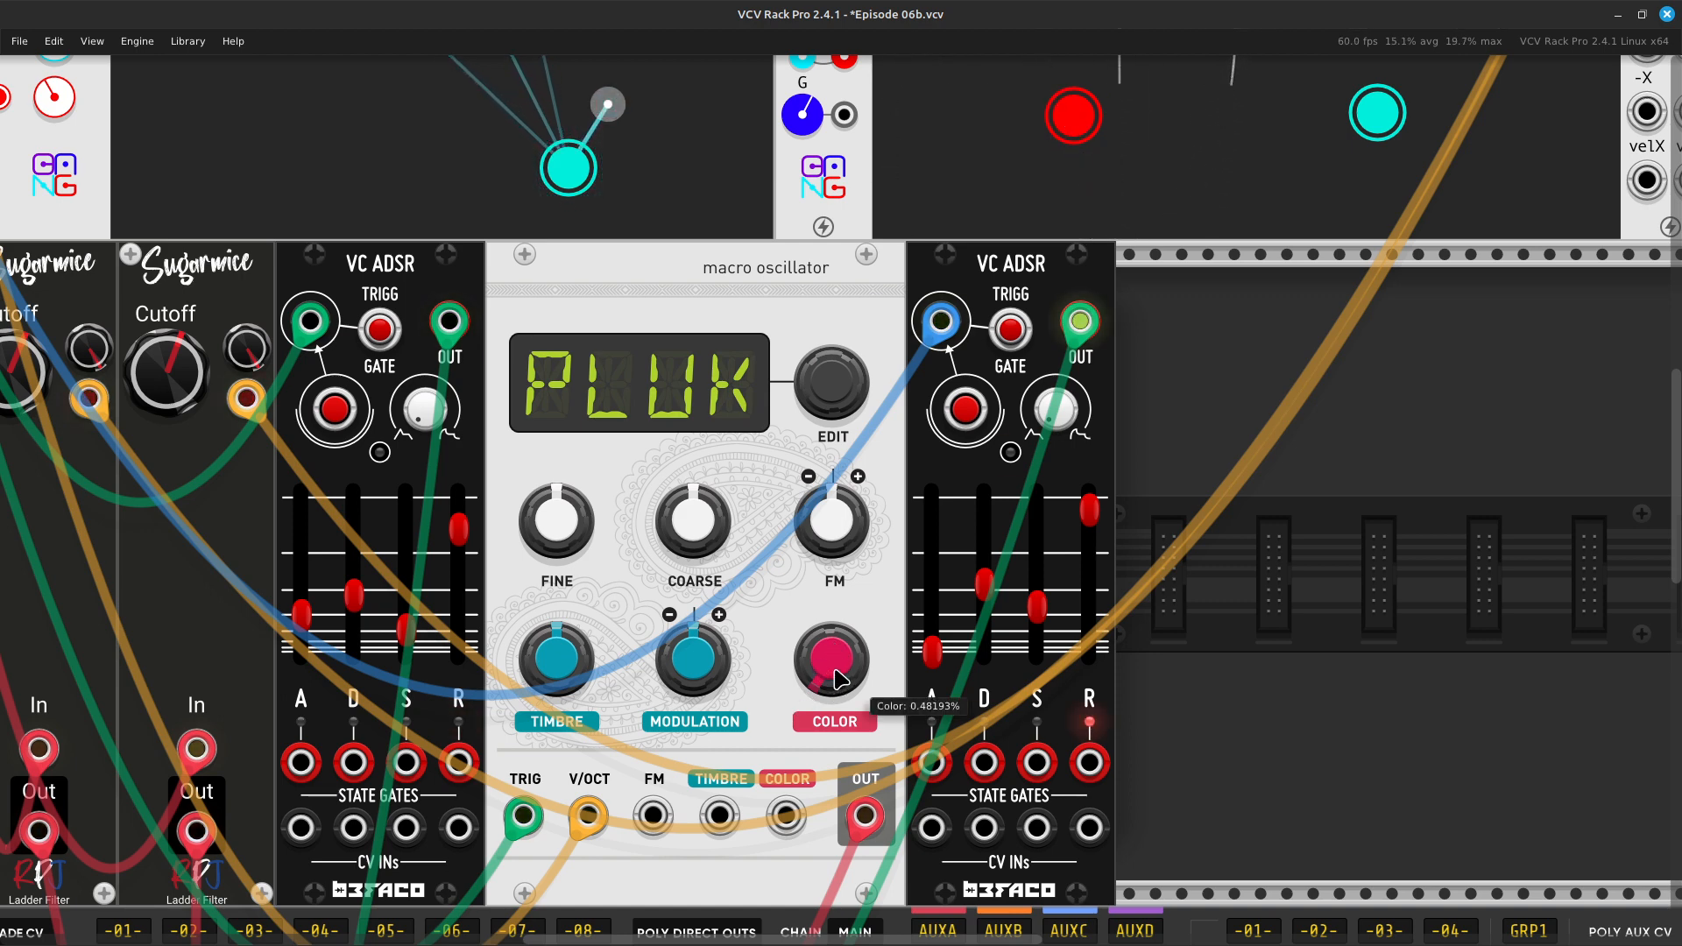
drag(830, 659, 831, 614)
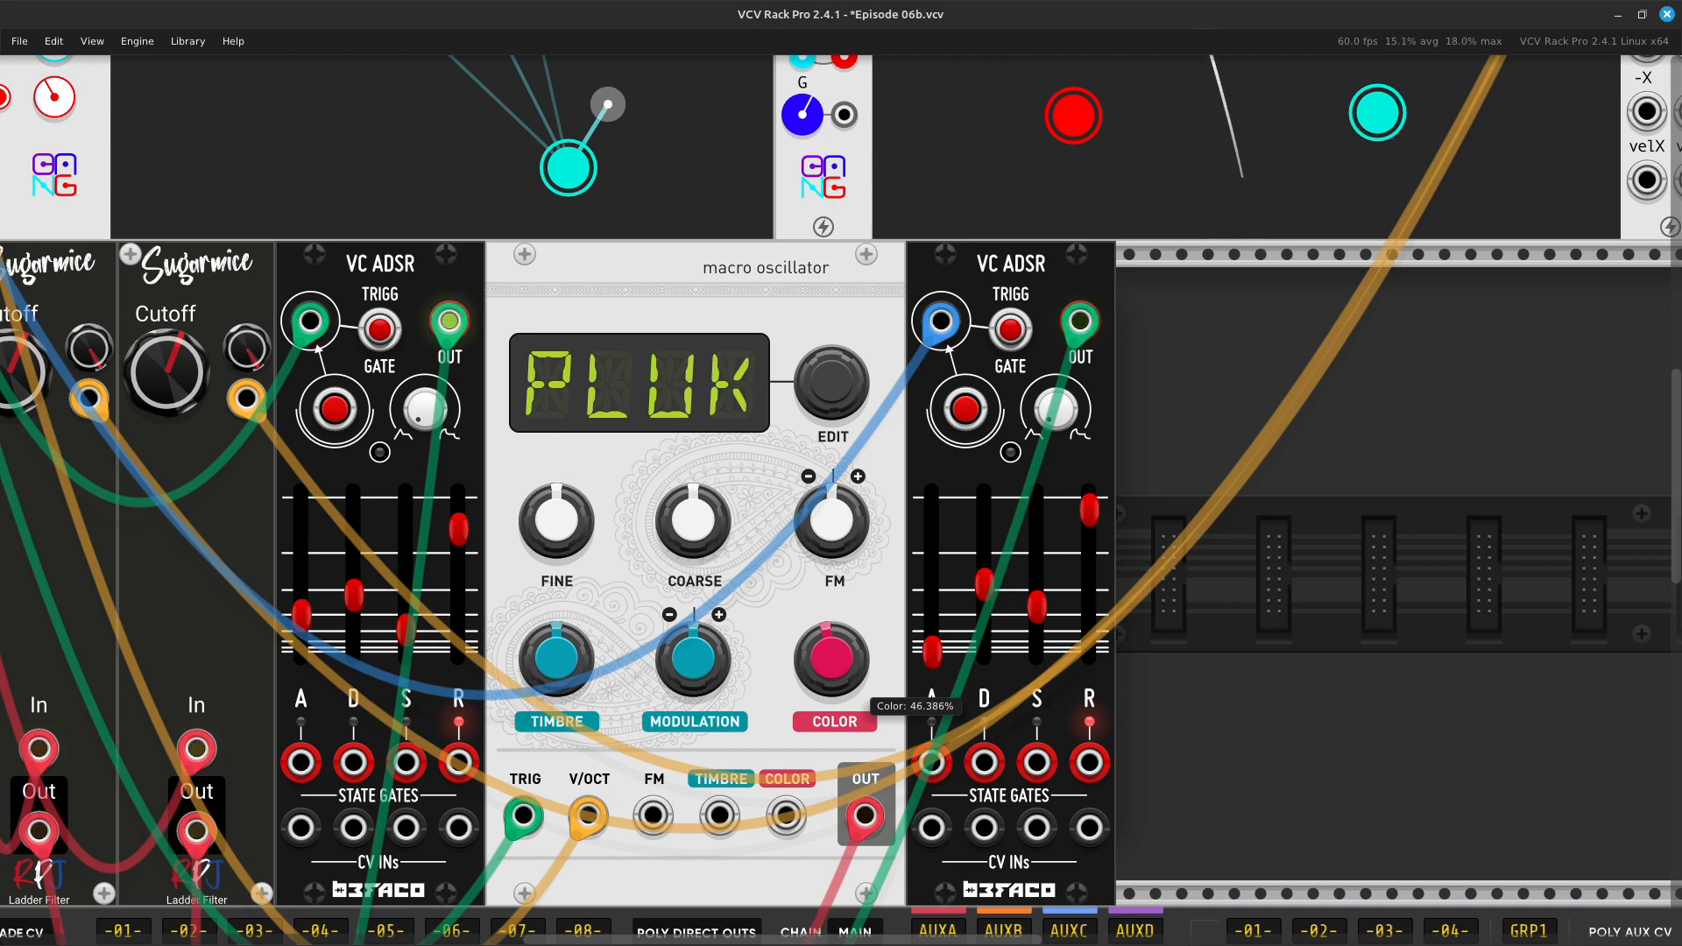
Patch an orange cable from the macro oscillator's COLOR input to the average Y output of the Orbitones module
scroll(799, 903, down, 3)
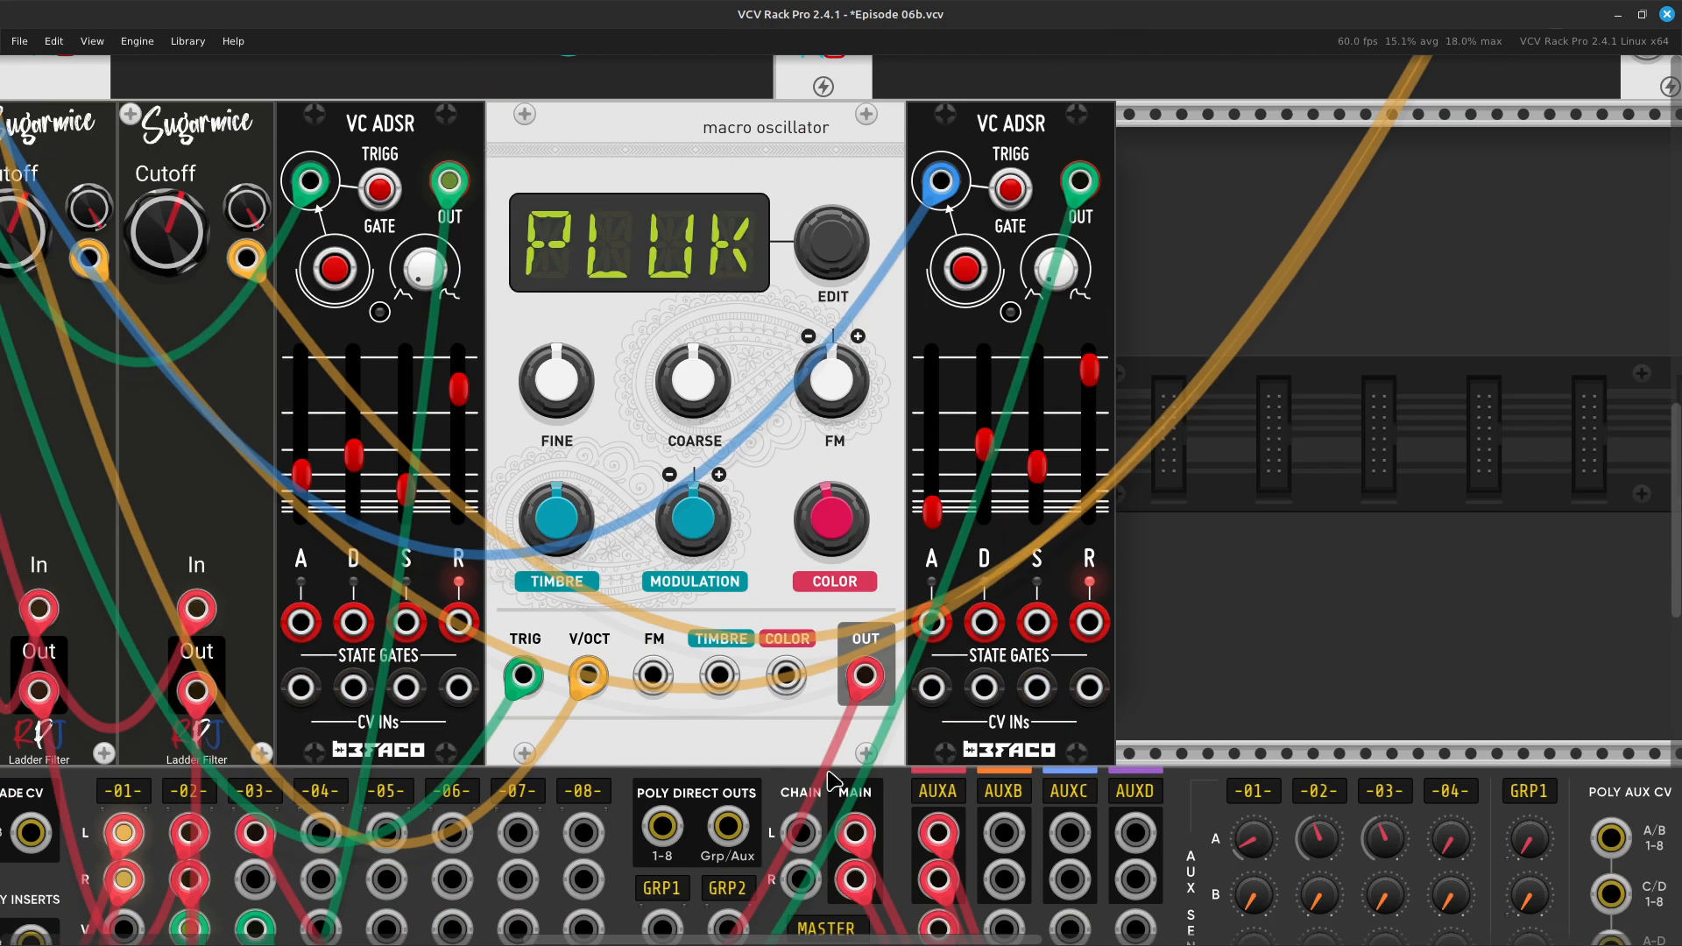
right_click(782, 676)
drag(829, 767, 1189, 379)
key(Right)
key(Up)
key(Up)
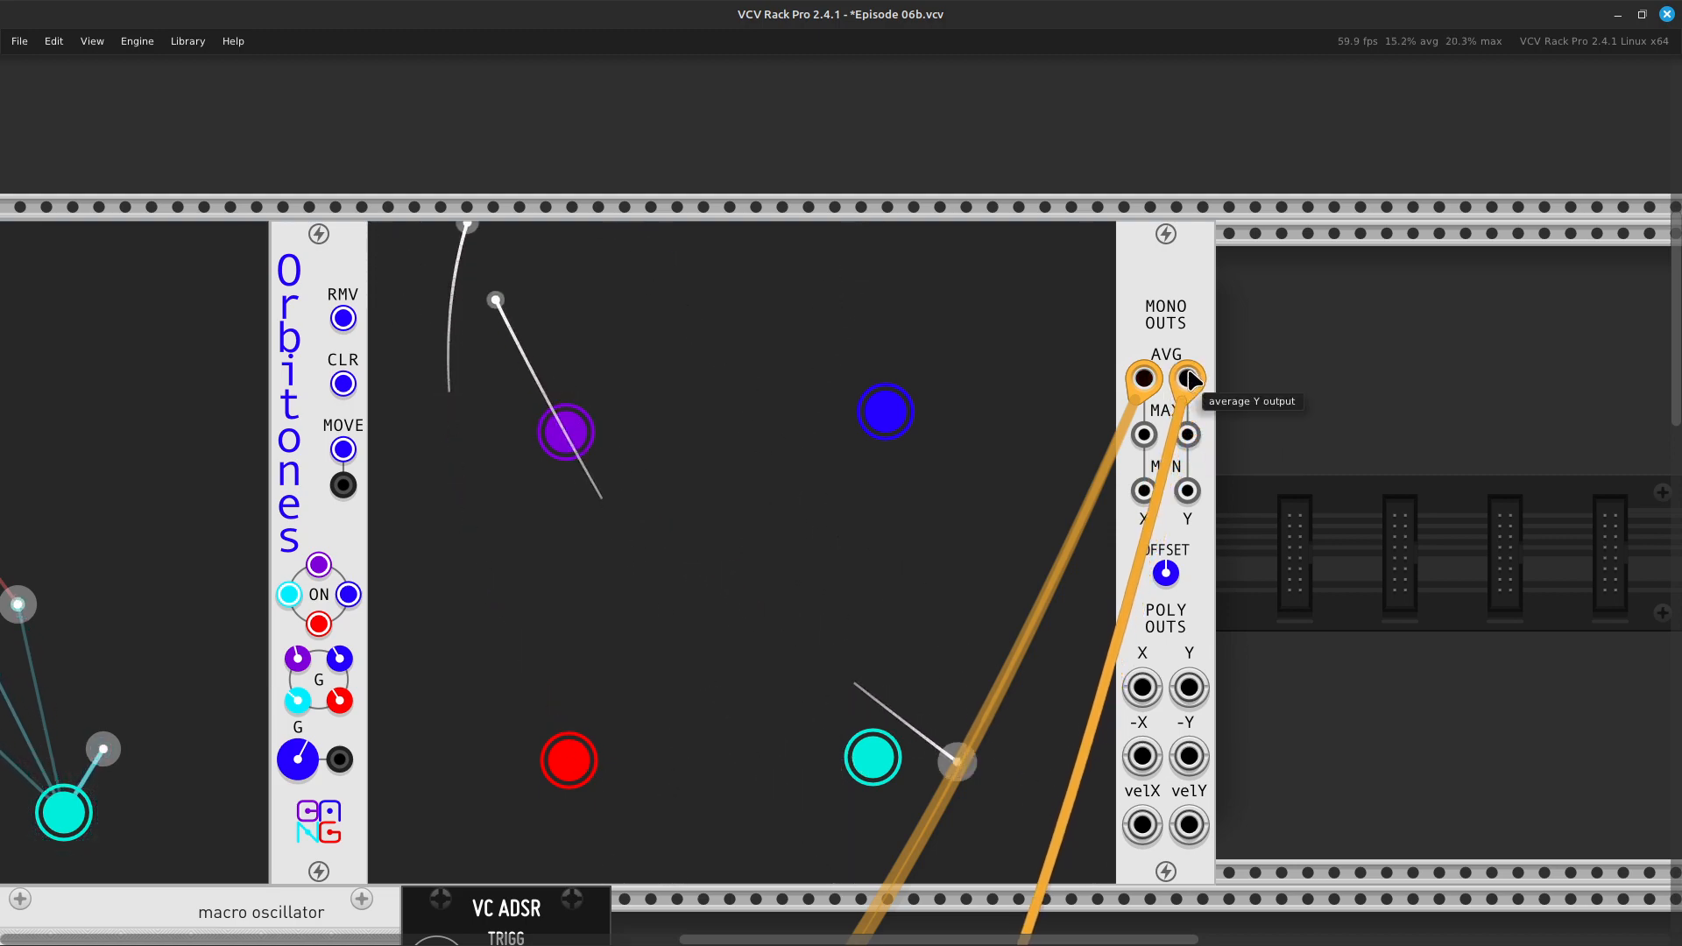
Try the macro oscillator's Timbre at lower settings and up at about 89%, and return it to near the middle
scroll(1185, 413, down, 15)
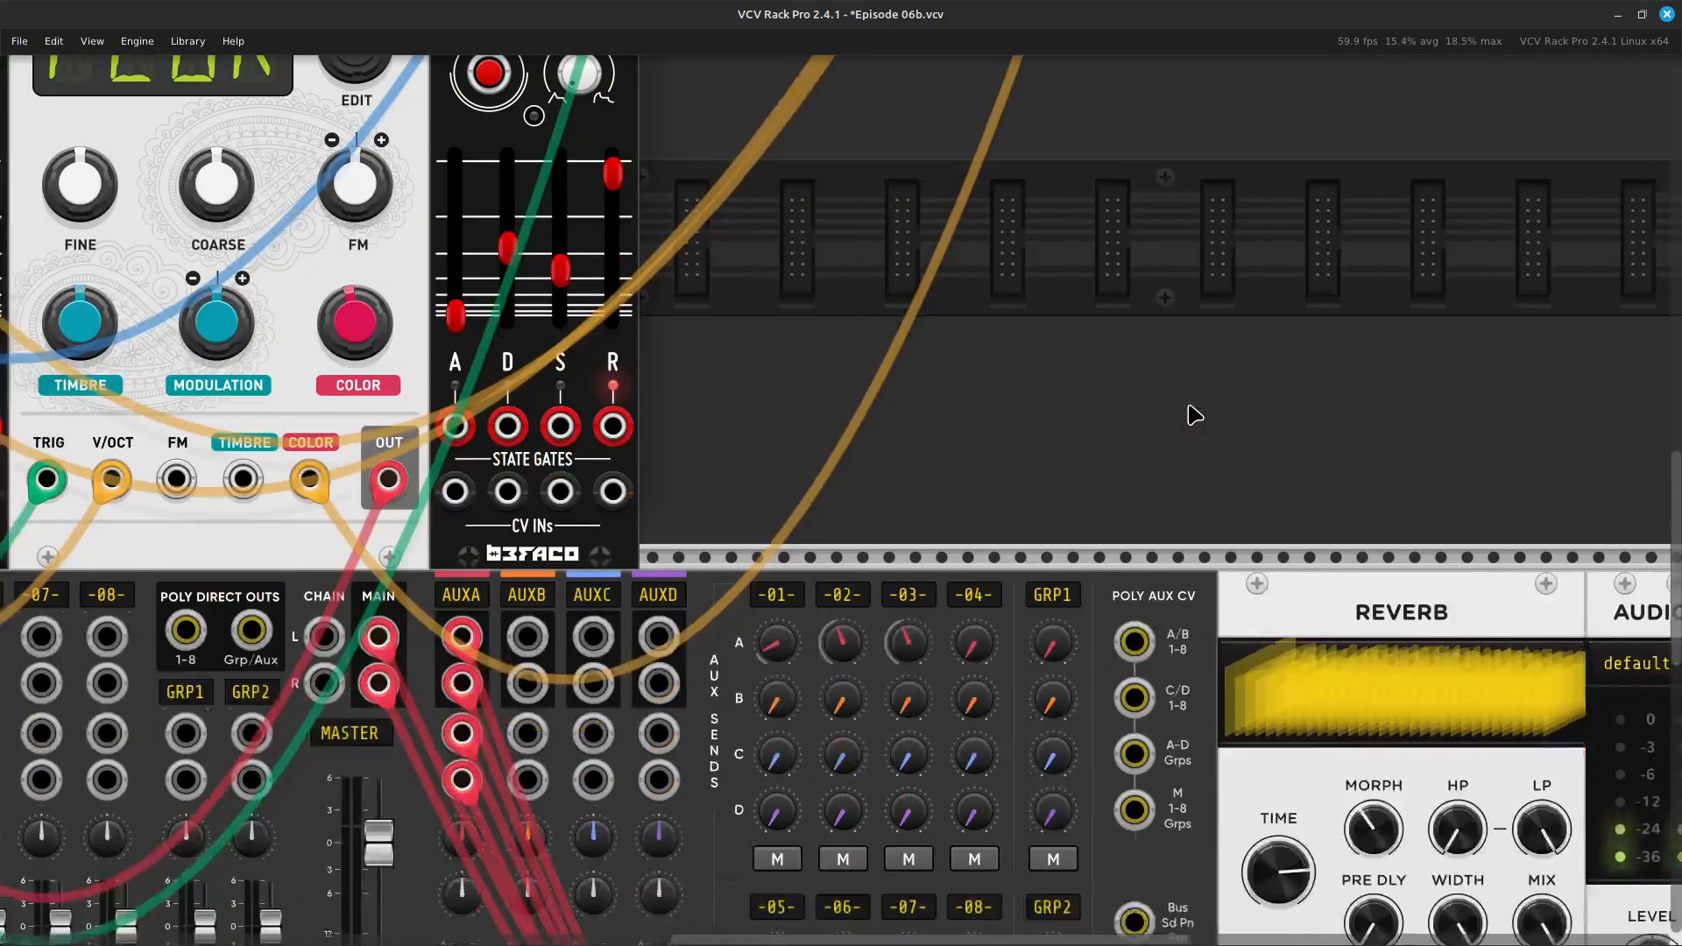
scroll(1186, 413, left, 10)
scroll(1104, 392, up, 8)
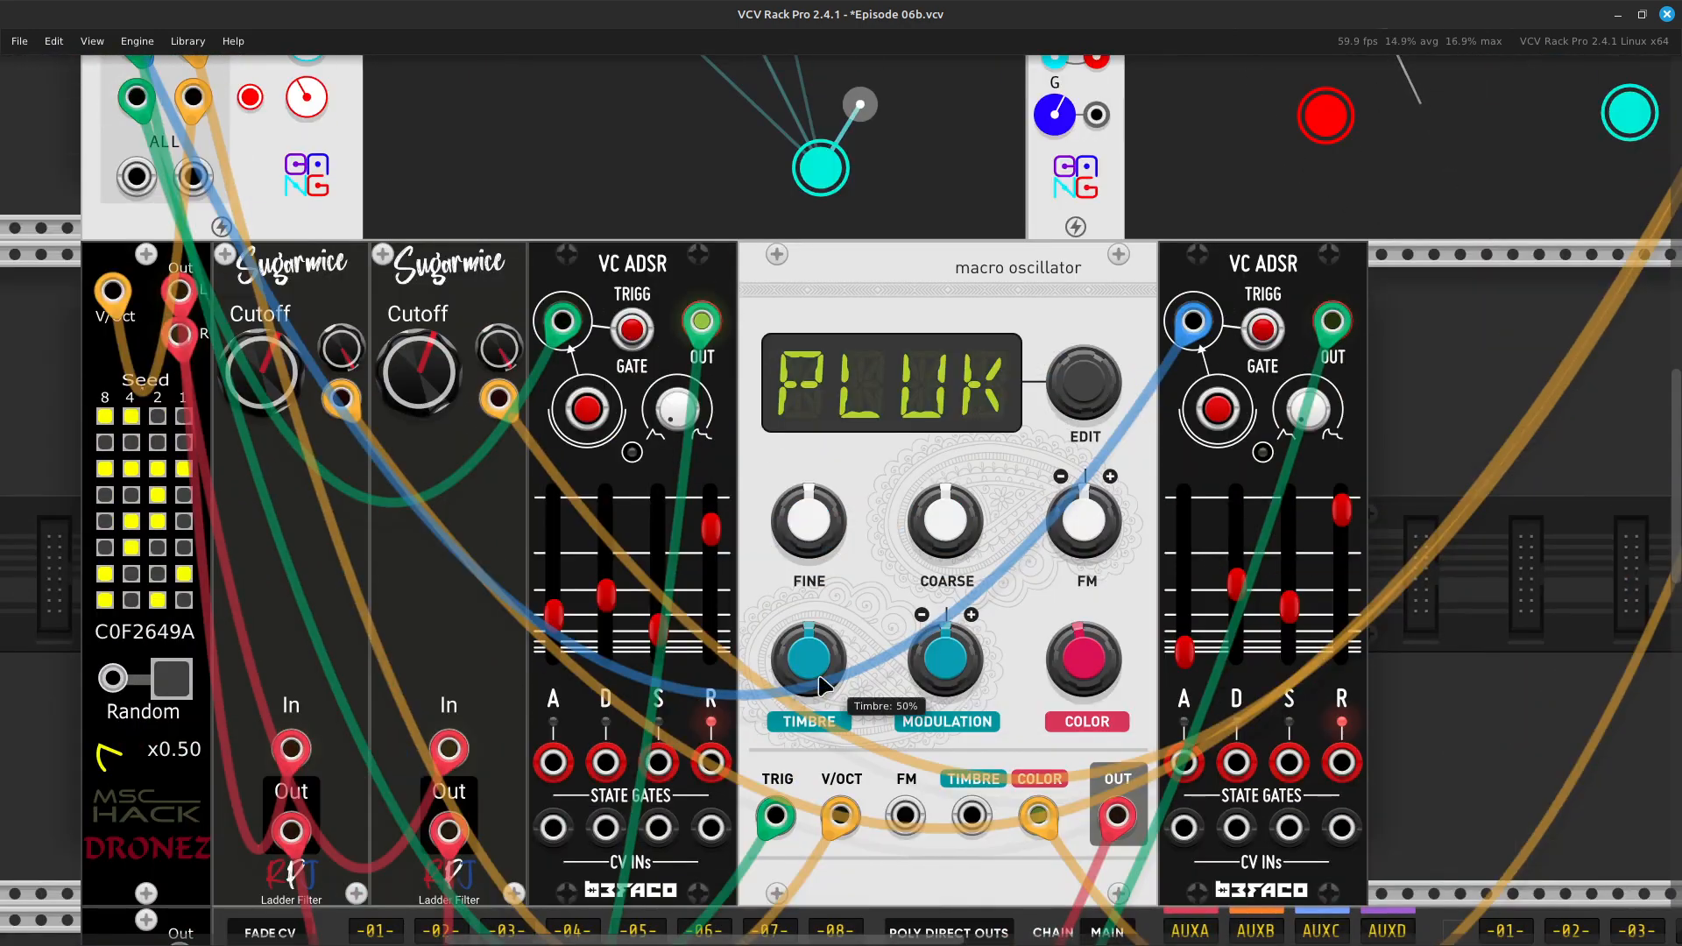
mouse_move(794, 664)
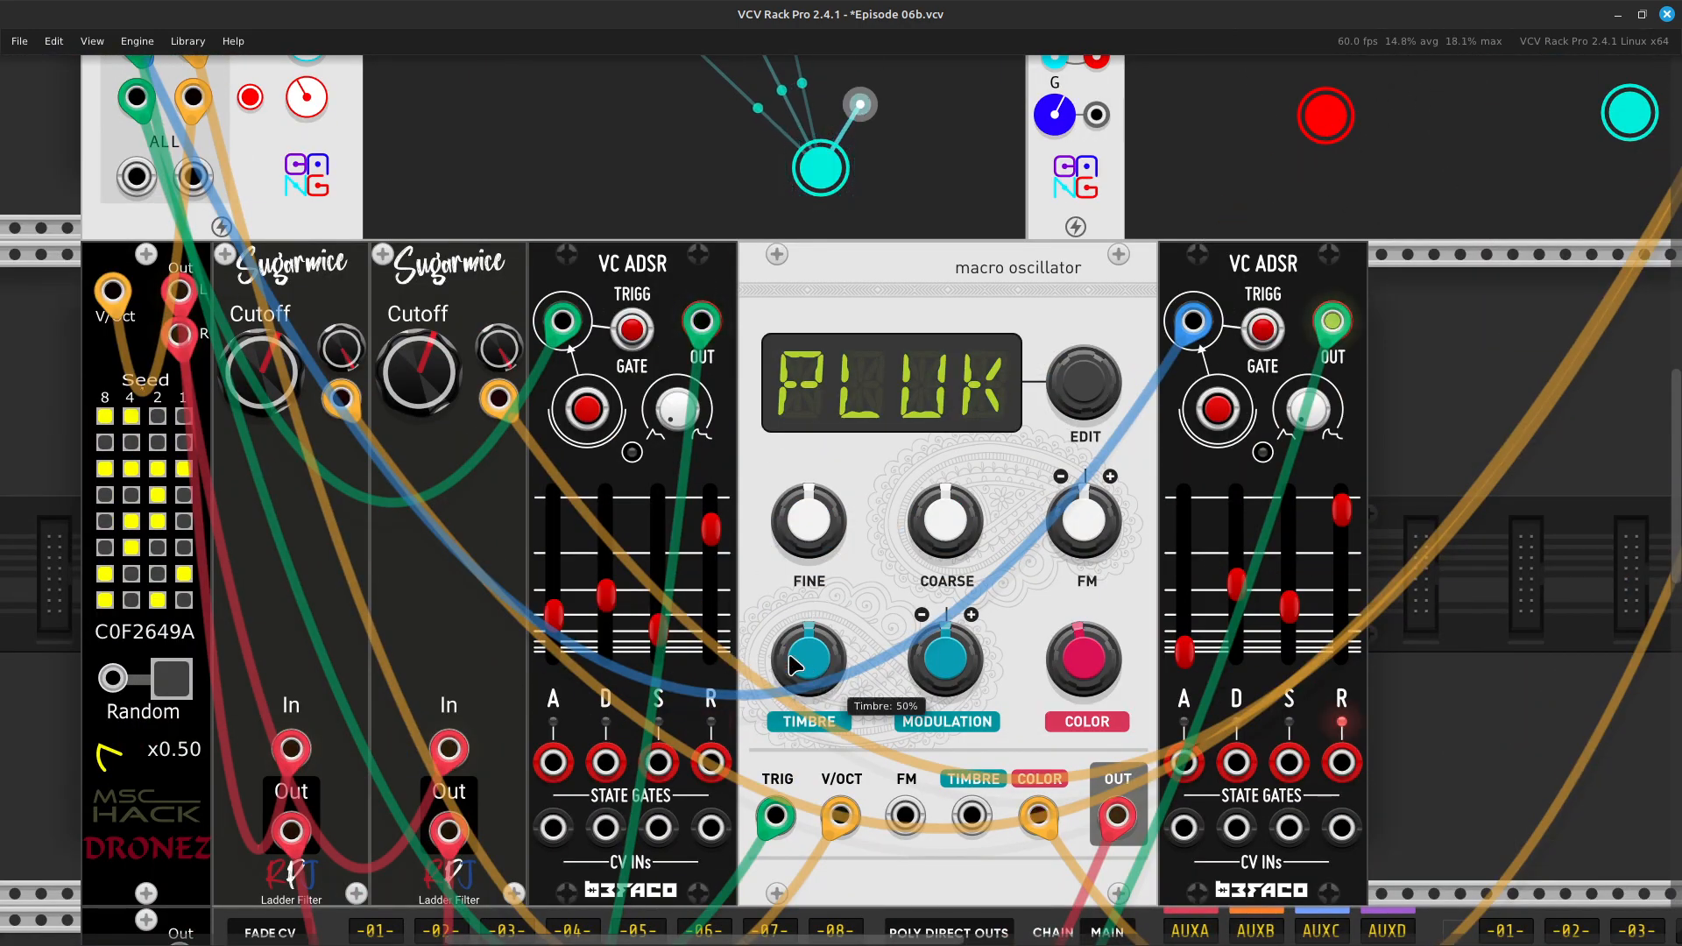
drag(808, 659, 808, 673)
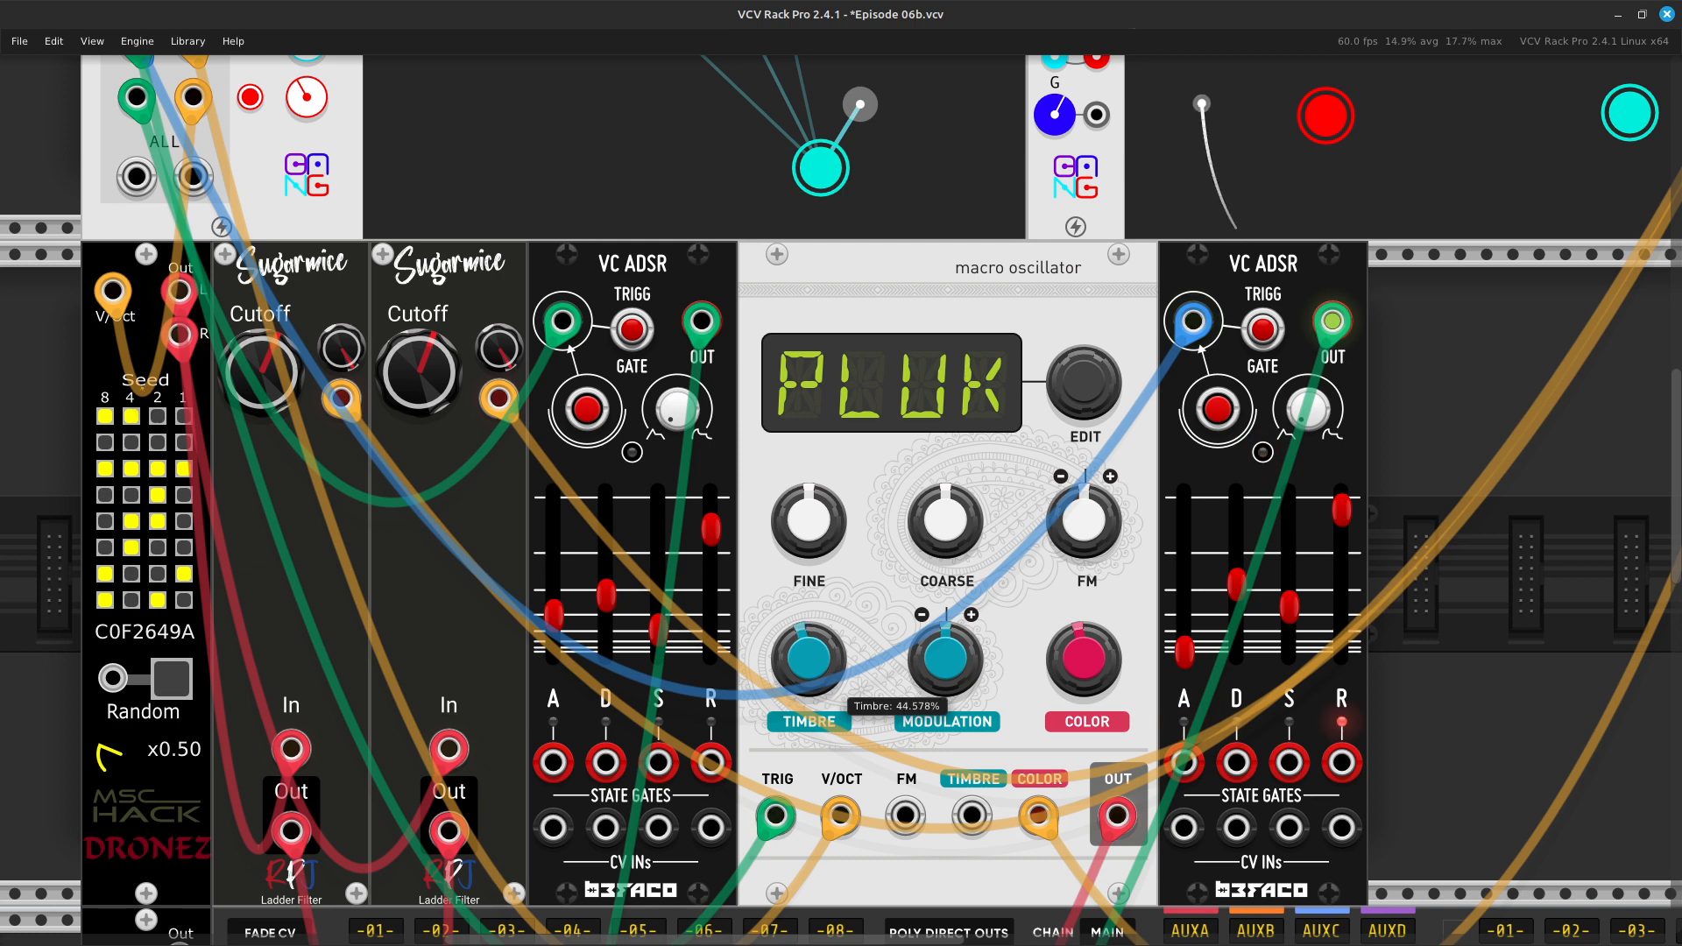
drag(808, 673, 808, 687)
drag(809, 658, 809, 561)
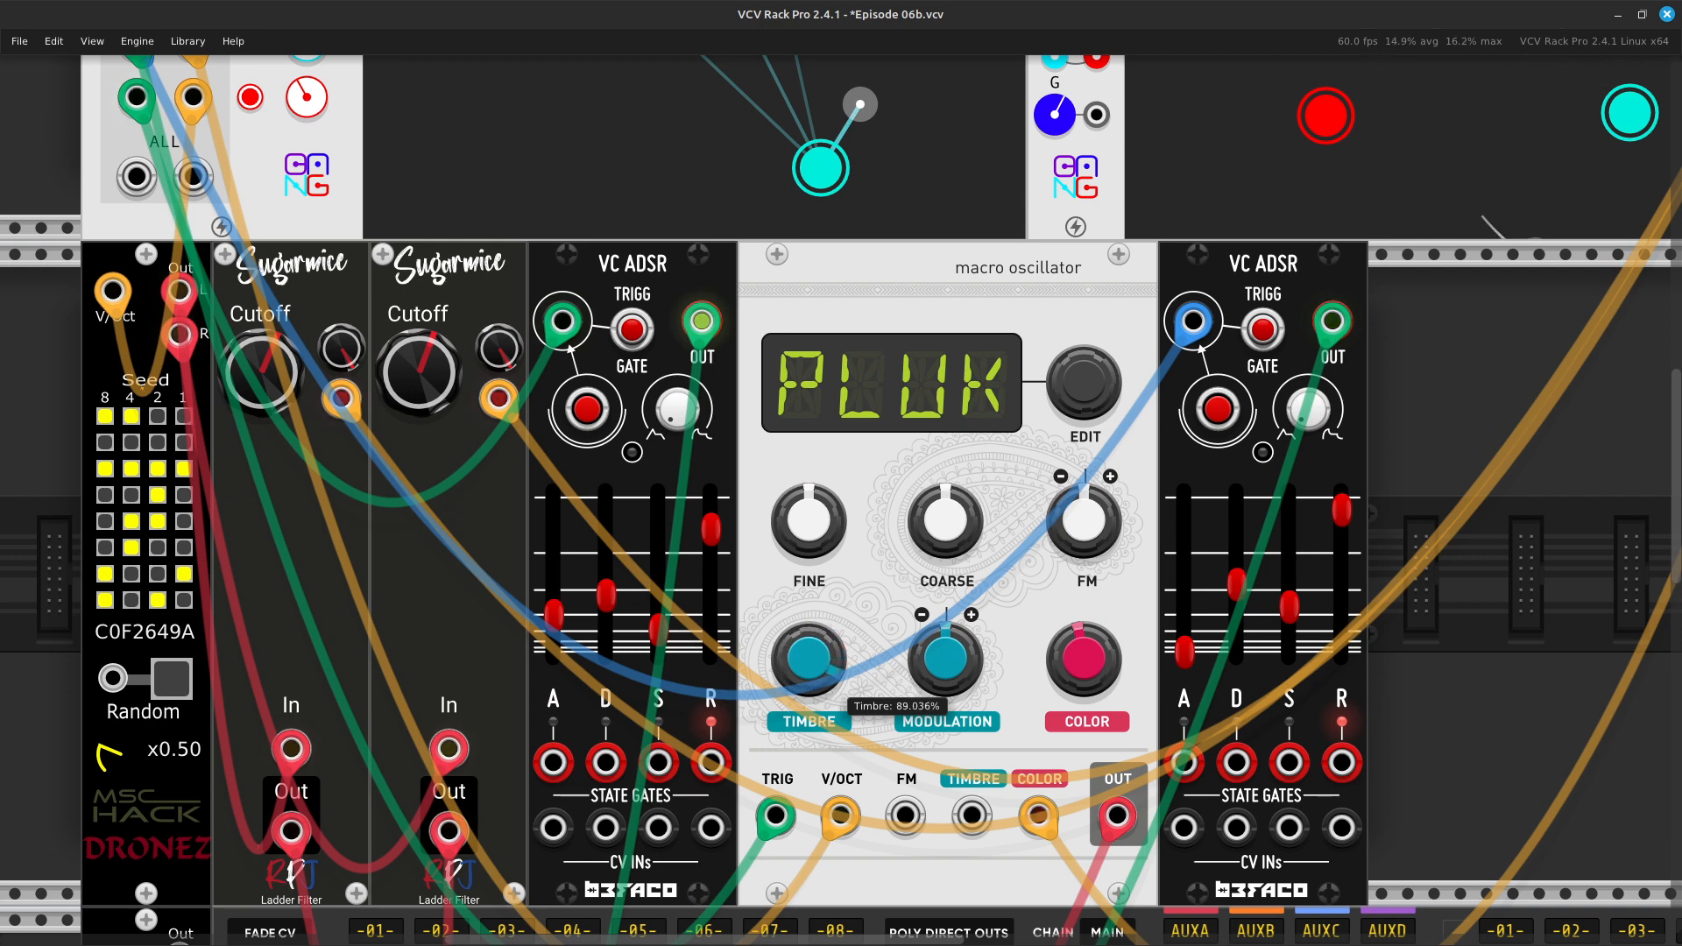
drag(809, 658, 809, 765)
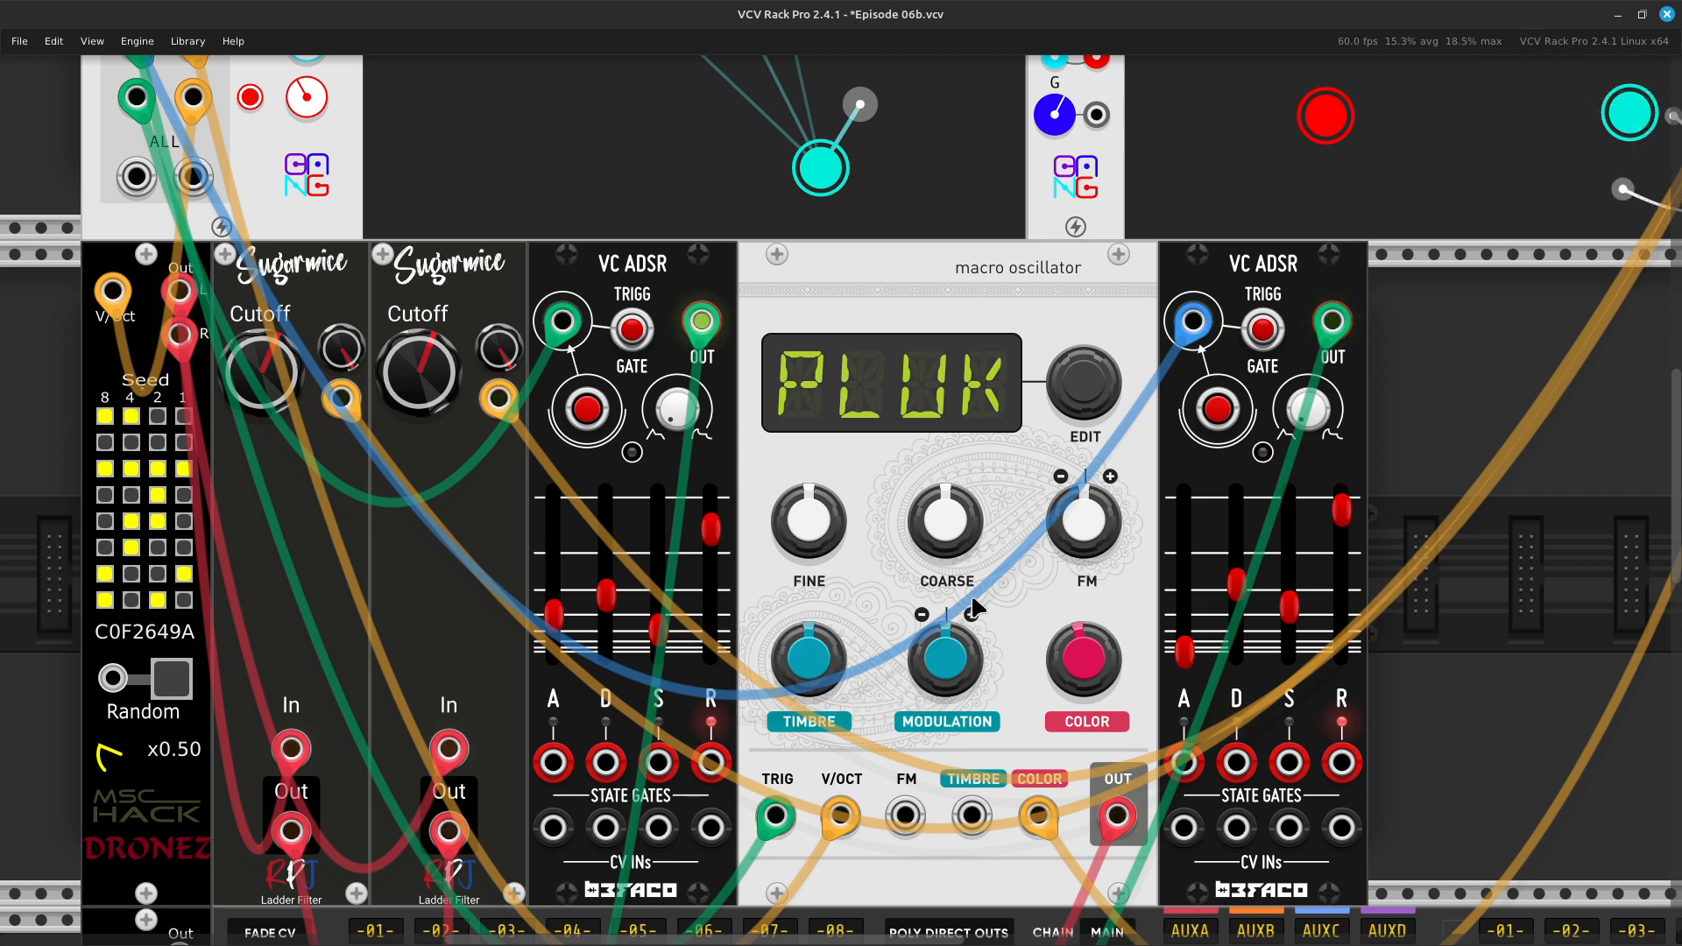
Raise the macro oscillator's Modulation to about 0.94 and patch an orange cable from its TIMBRE input to Orbitones' average Y output
drag(945, 659, 945, 633)
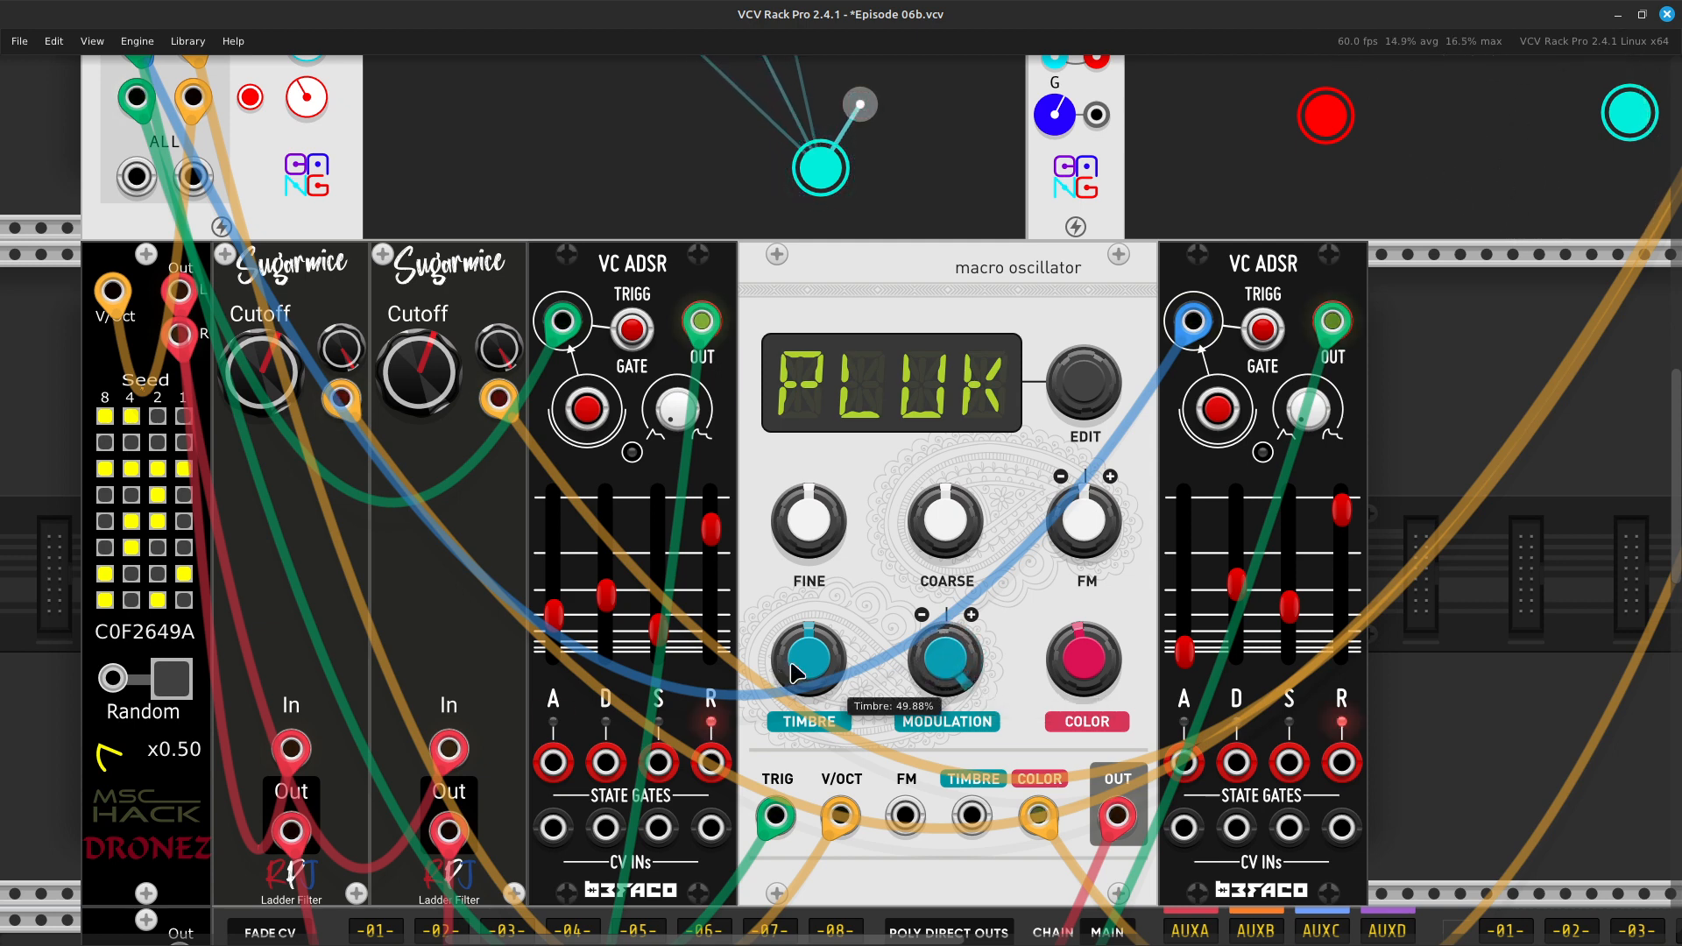
scroll(814, 679, down, 5)
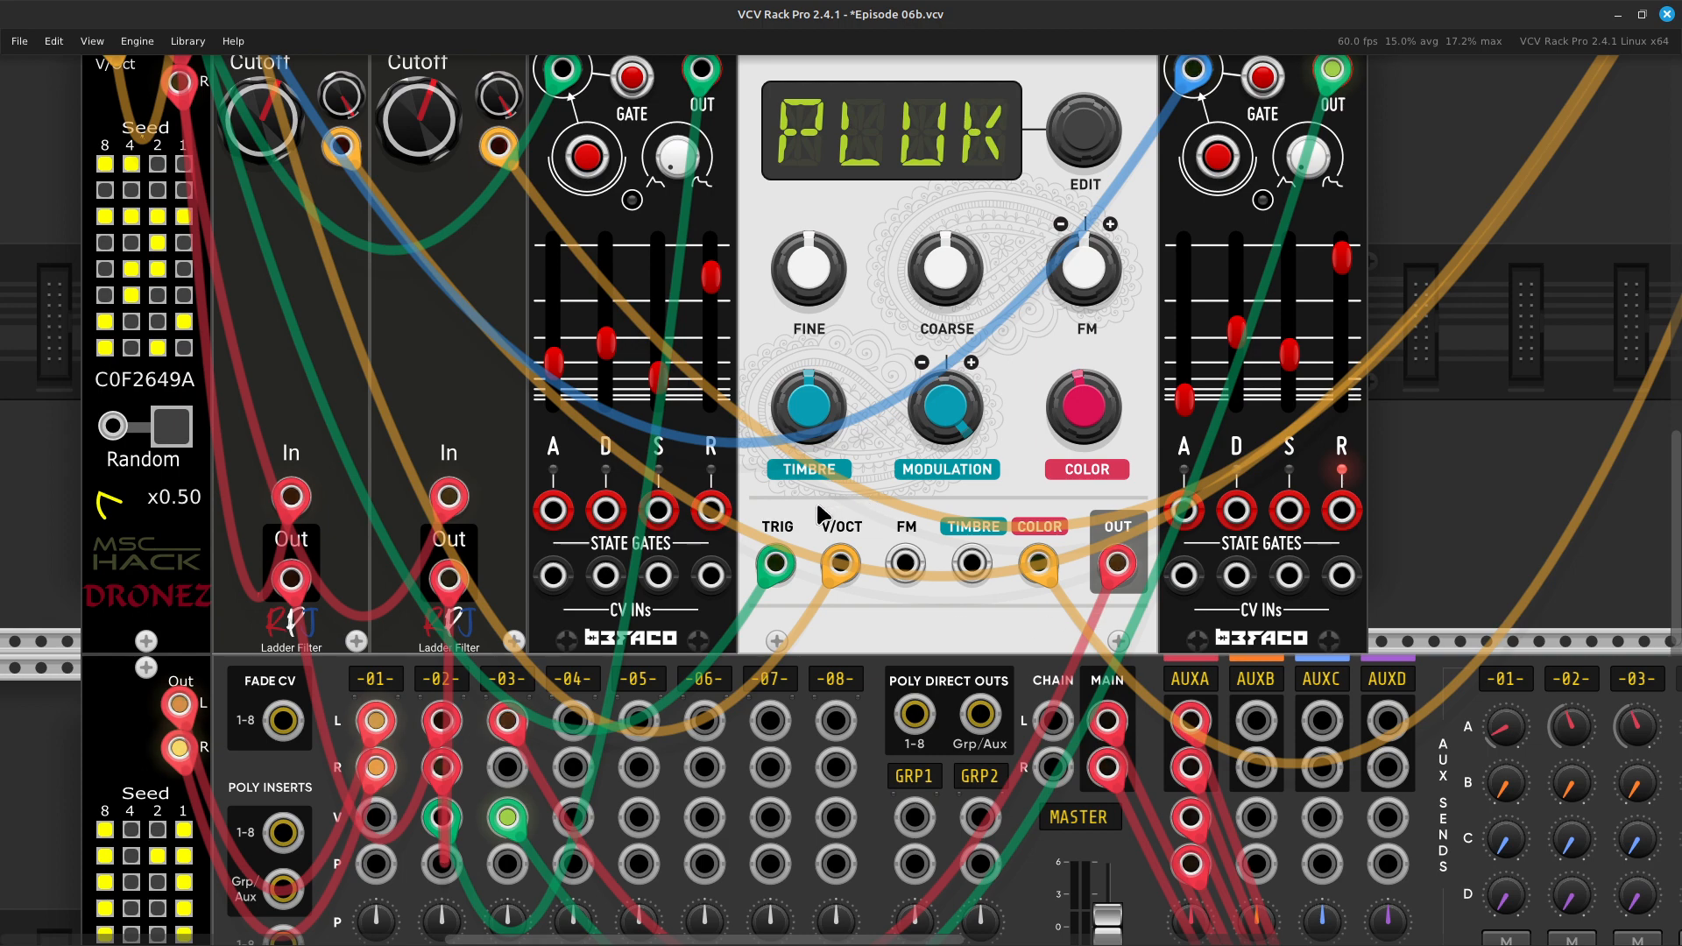
mouse_move(1095, 443)
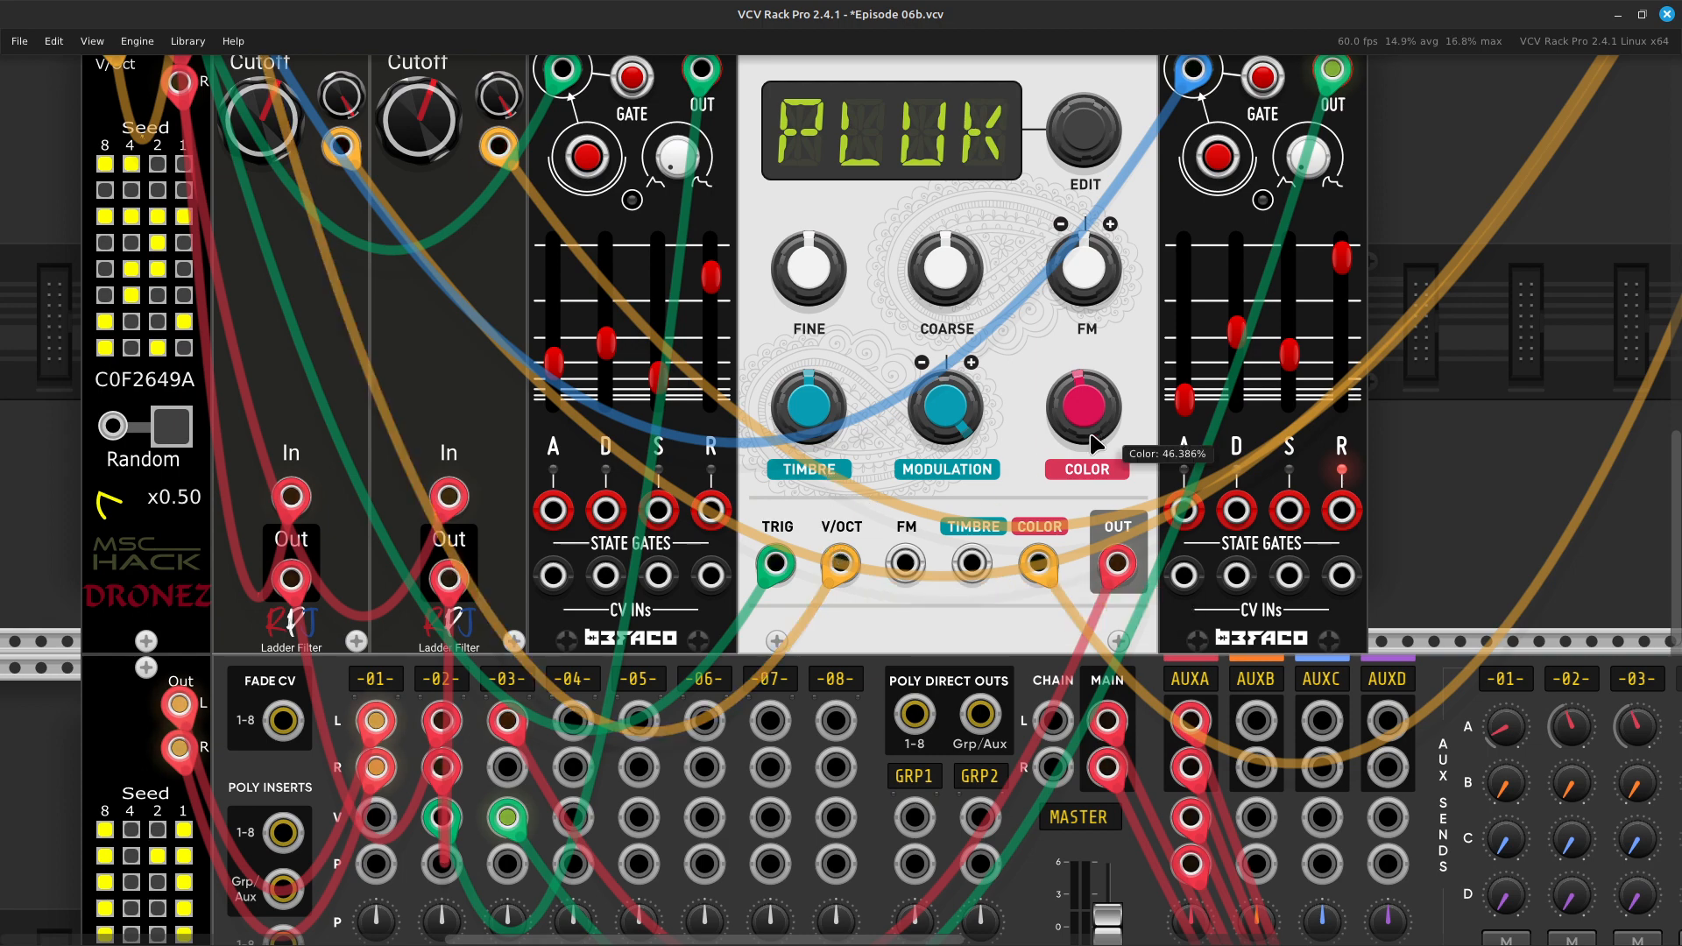
right_click(972, 565)
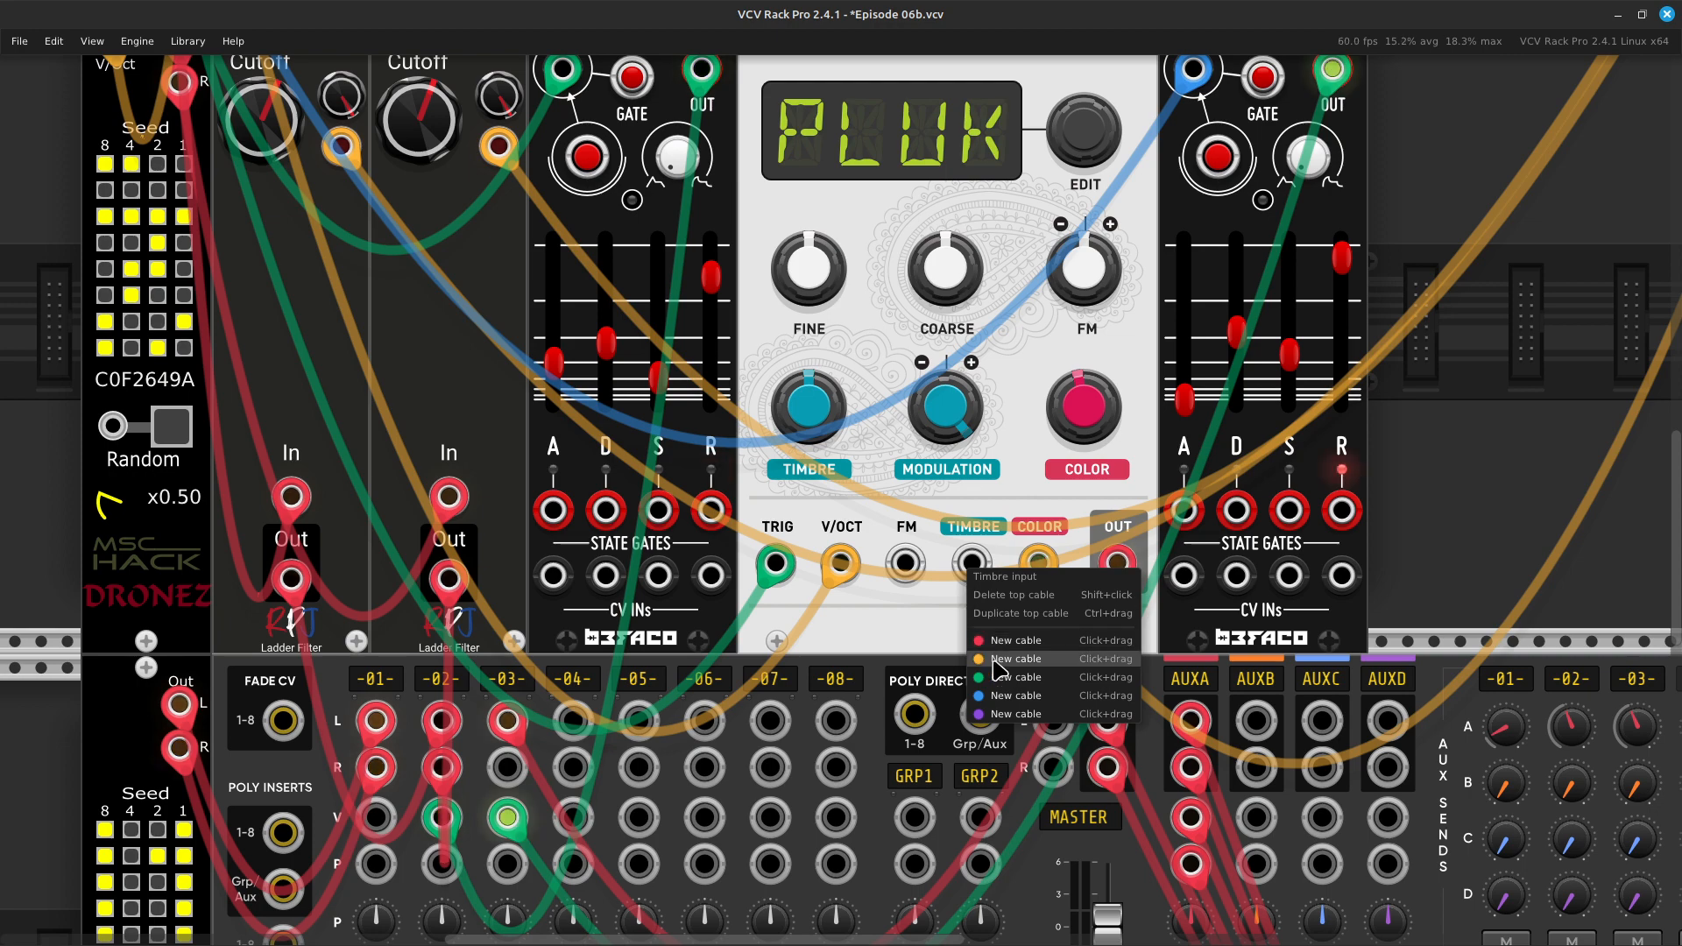
drag(1015, 659, 1104, 435)
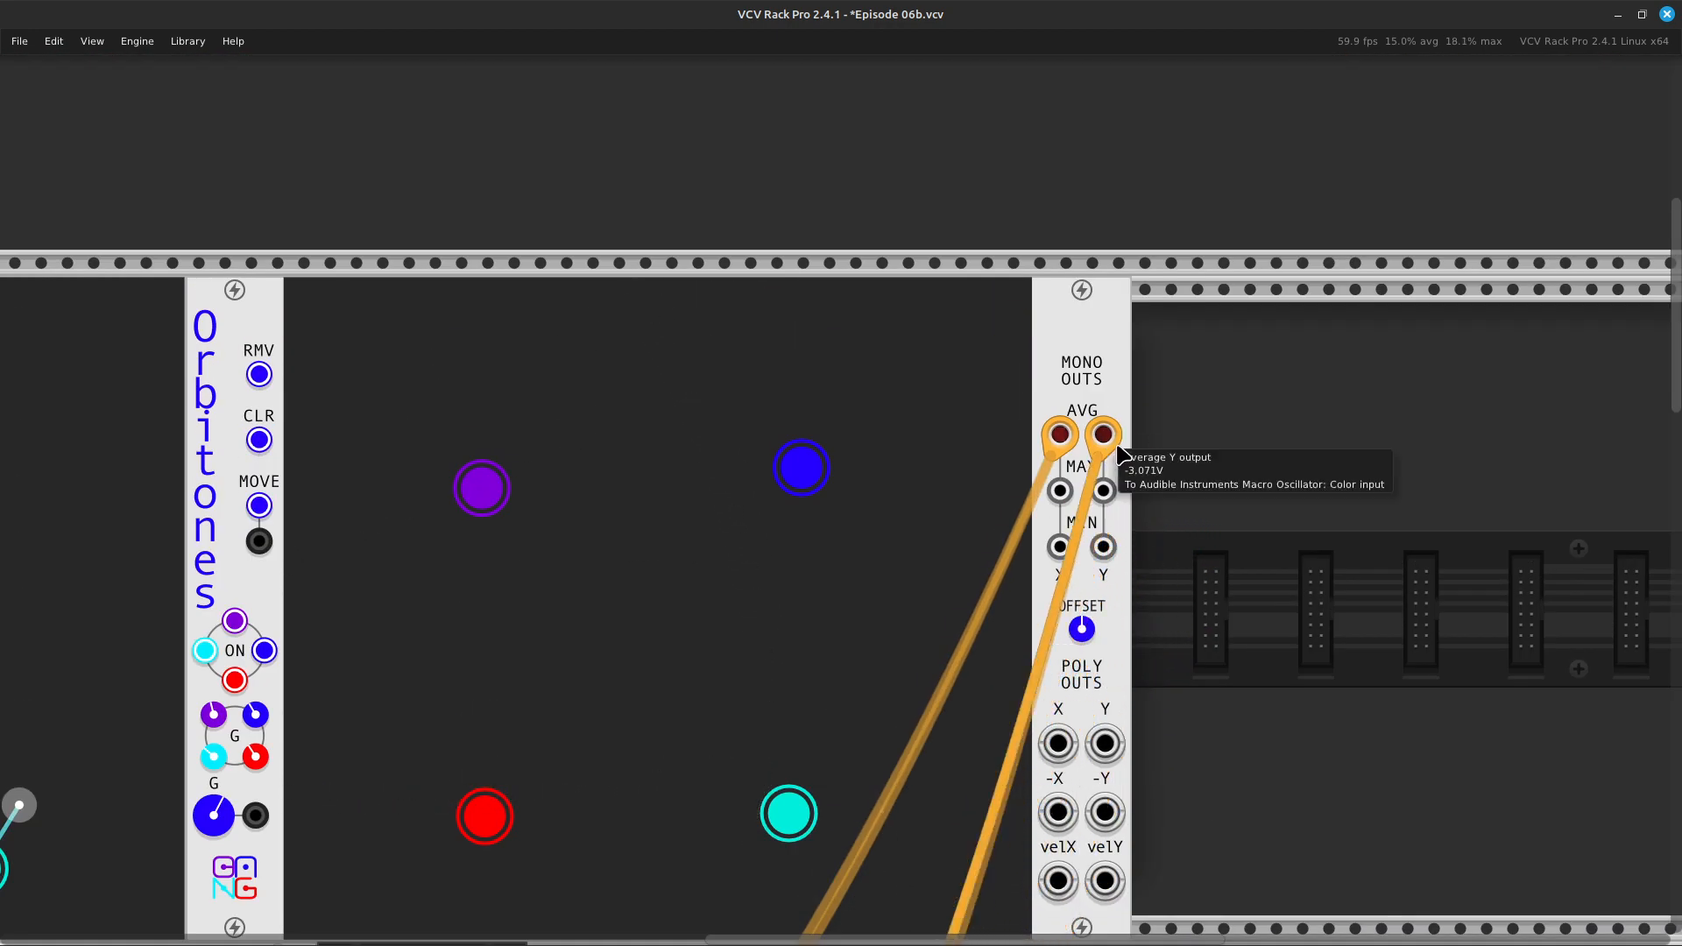
Review the patched macro oscillator, then the whole patch from Neutrinode and Orbitones down to the mixer and reverb
scroll(1158, 499, down, 5)
scroll(1093, 590, left, 5)
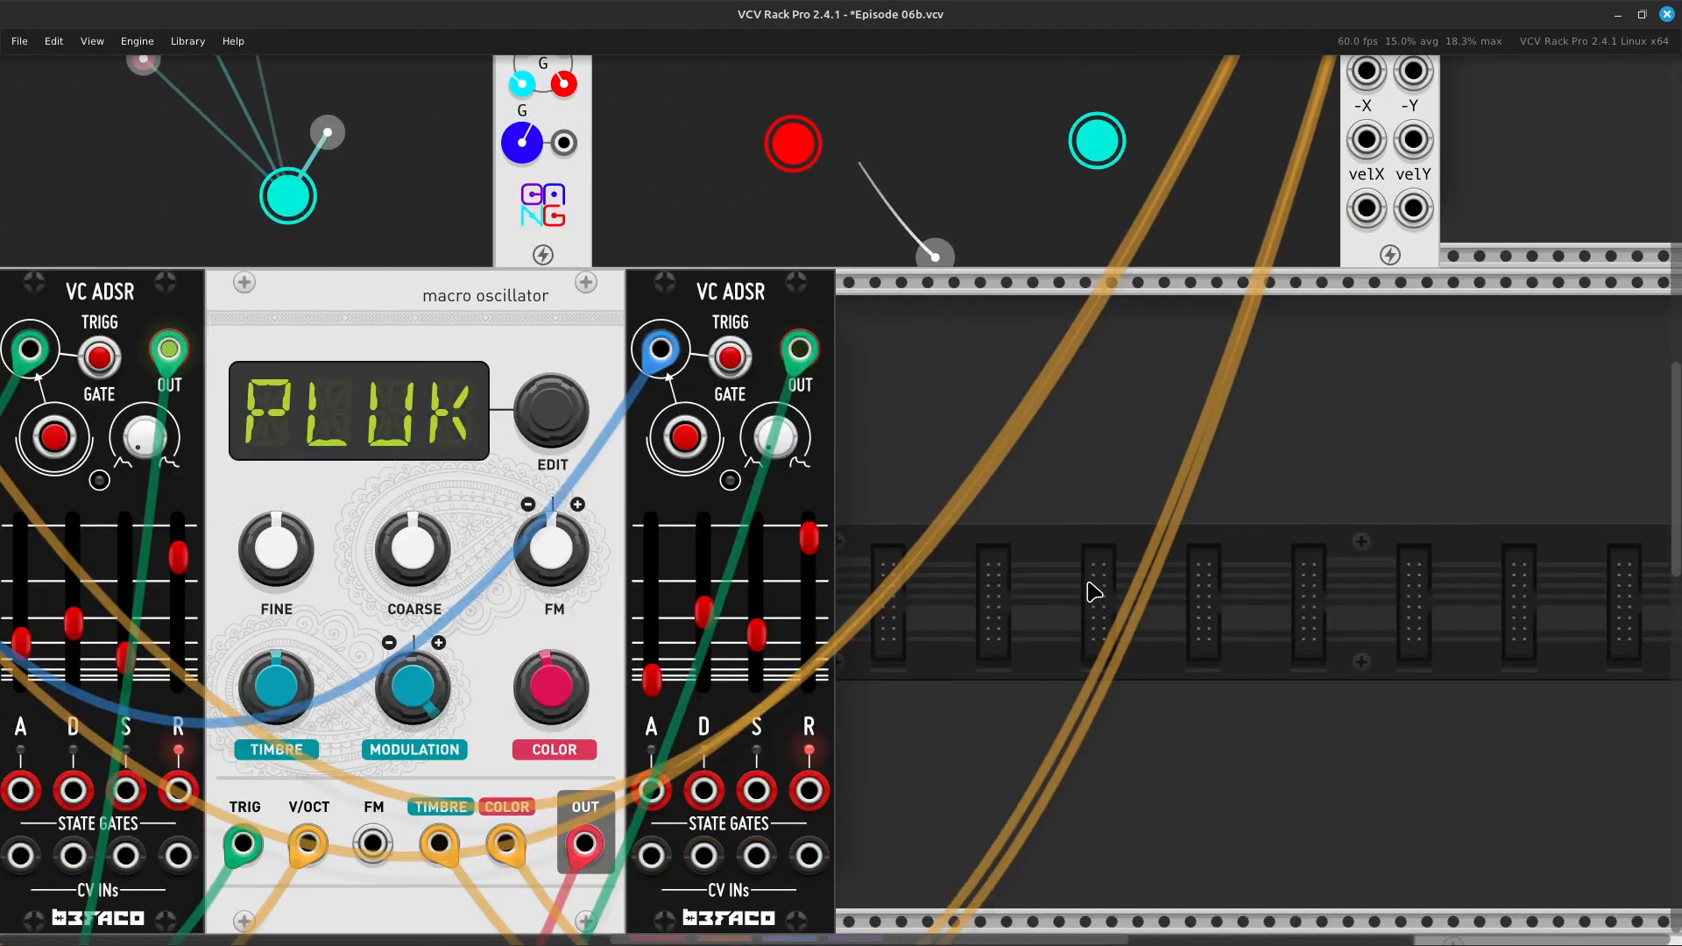
scroll(1096, 587, up, 2)
scroll(1096, 586, down, 5)
scroll(1091, 596, up, 2)
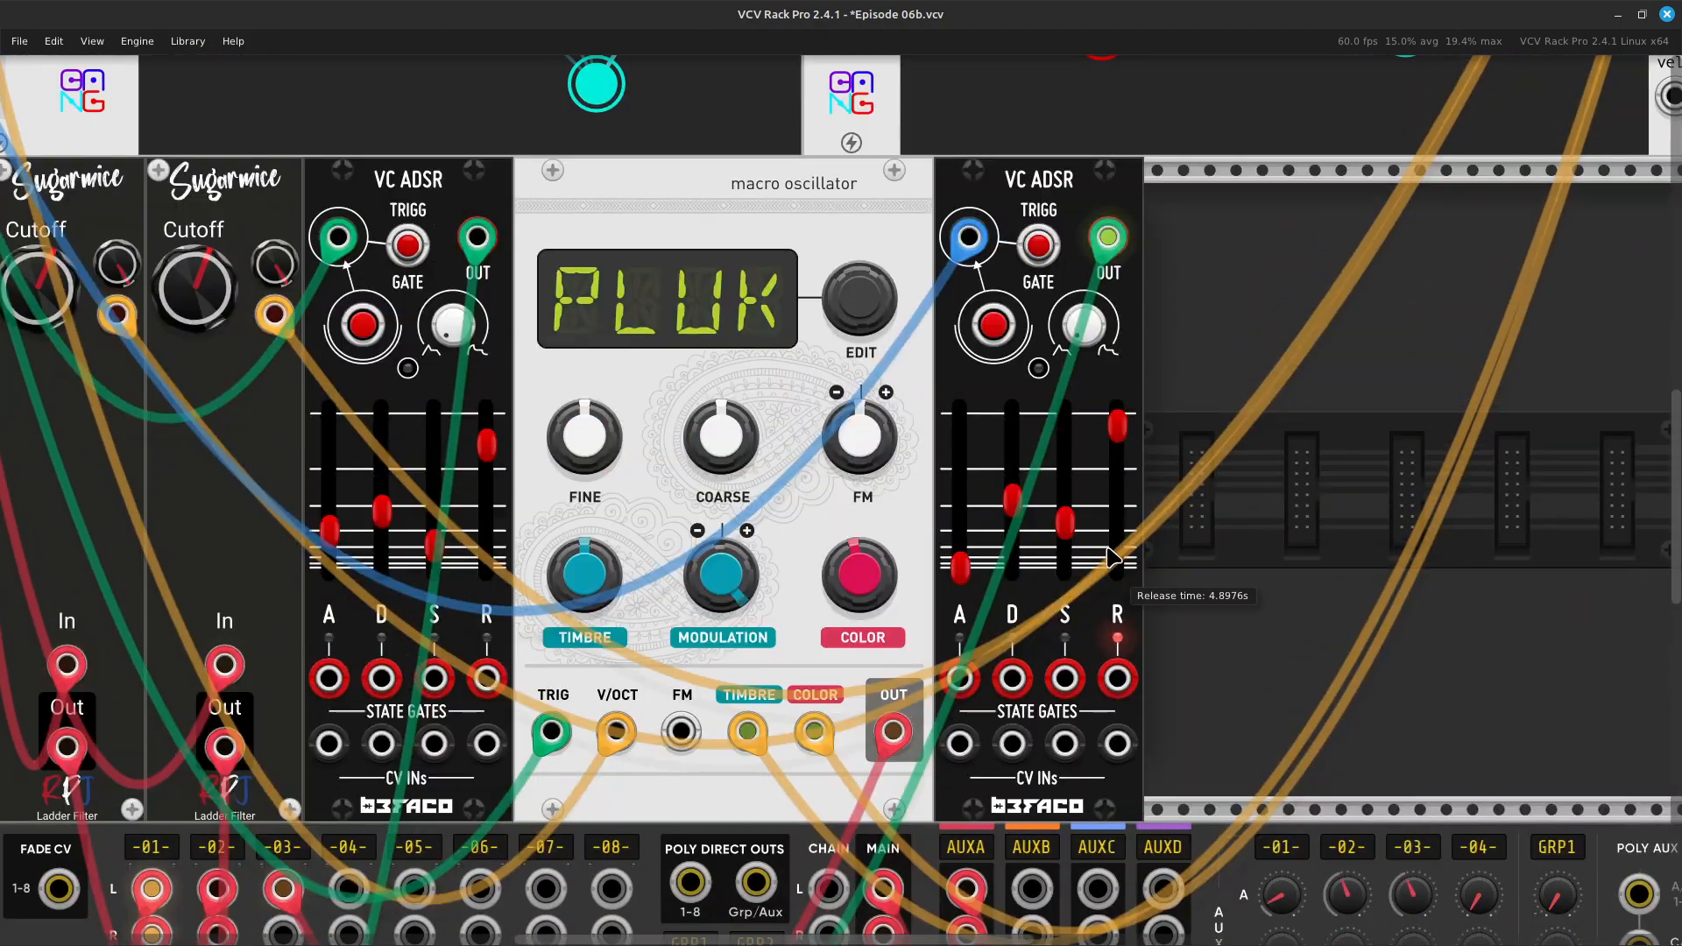
scroll(1085, 613, left, 2)
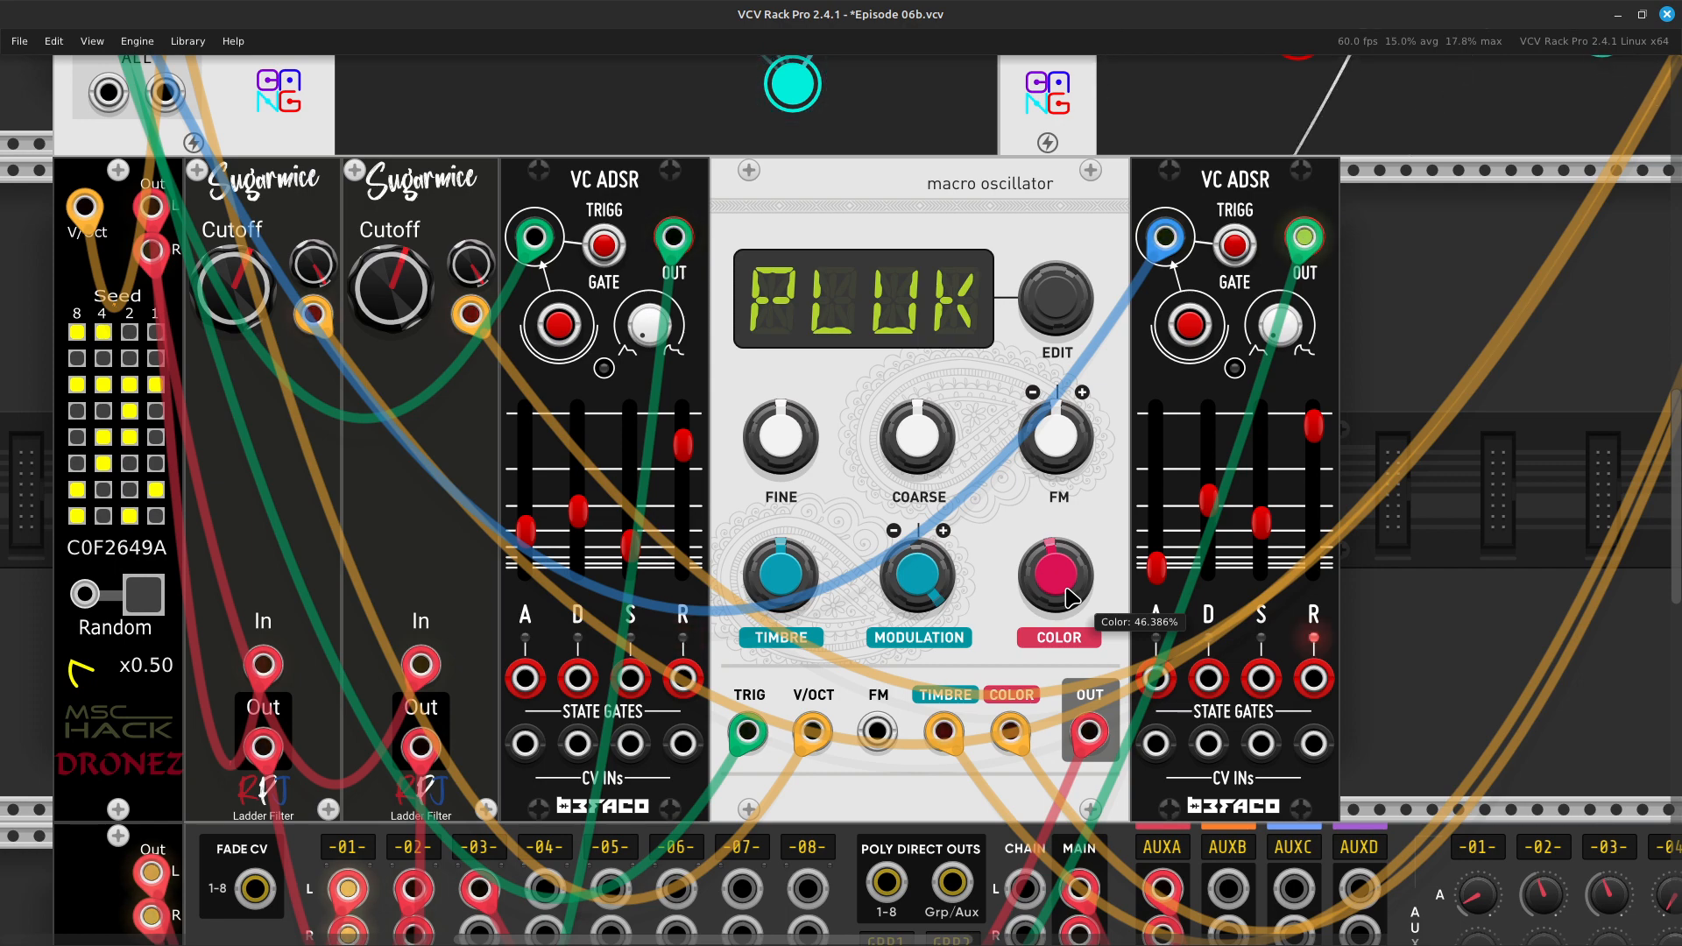
key(ctrl+minus)
key(ctrl+minus)
key(Right)
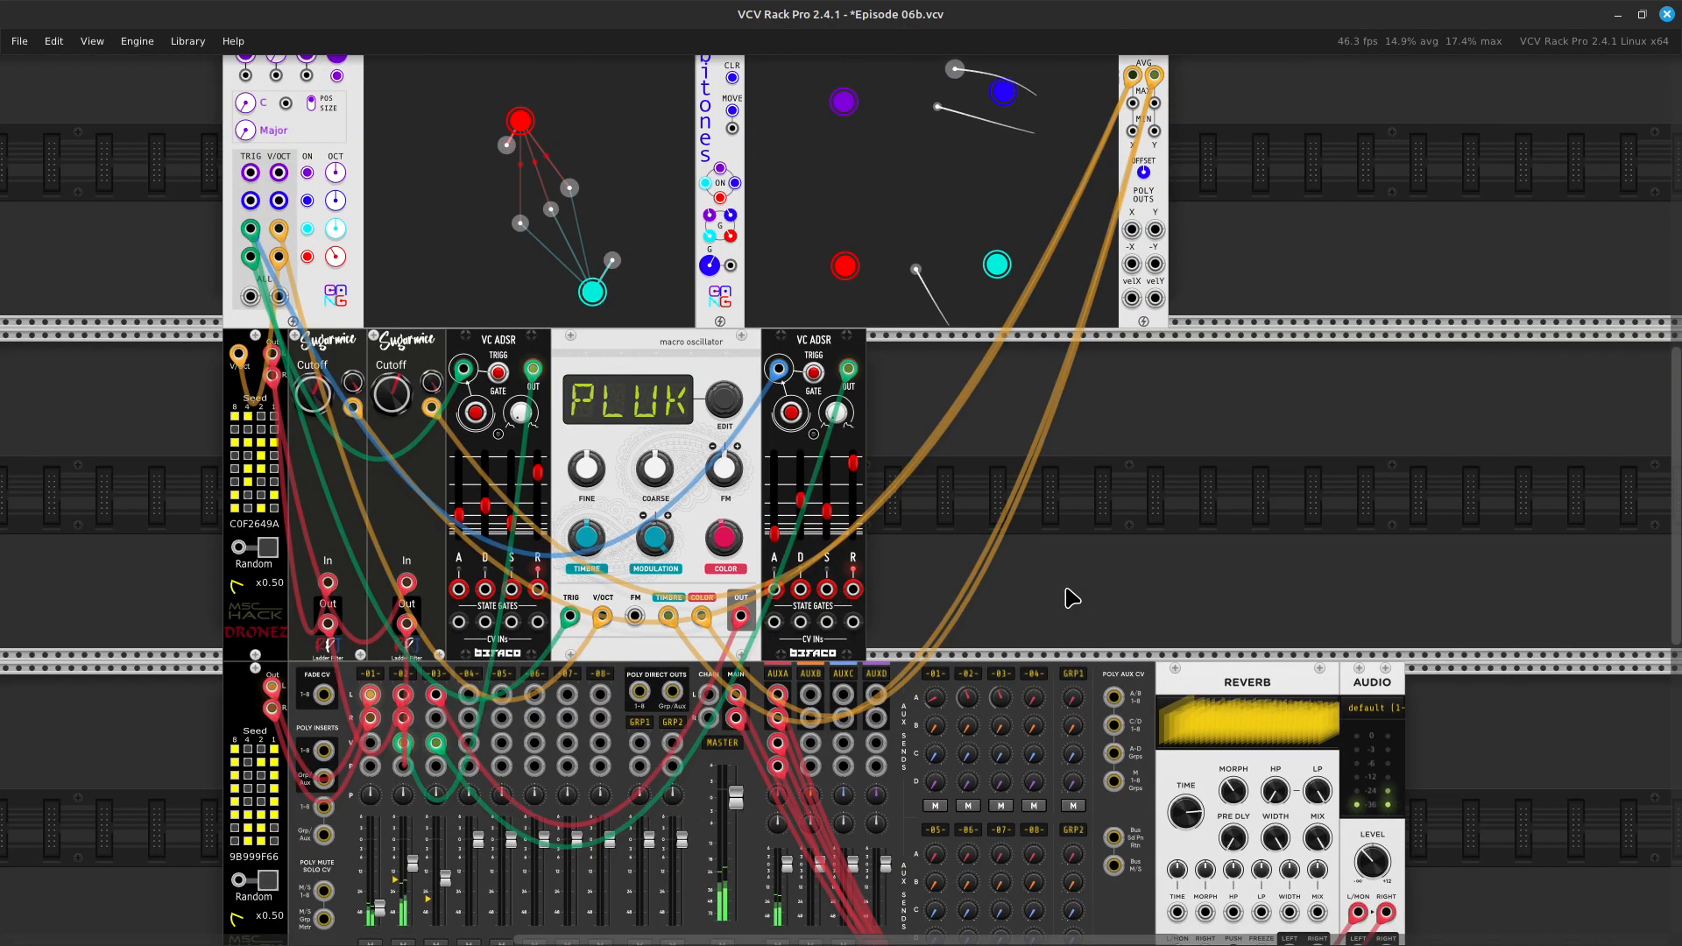
key(Up)
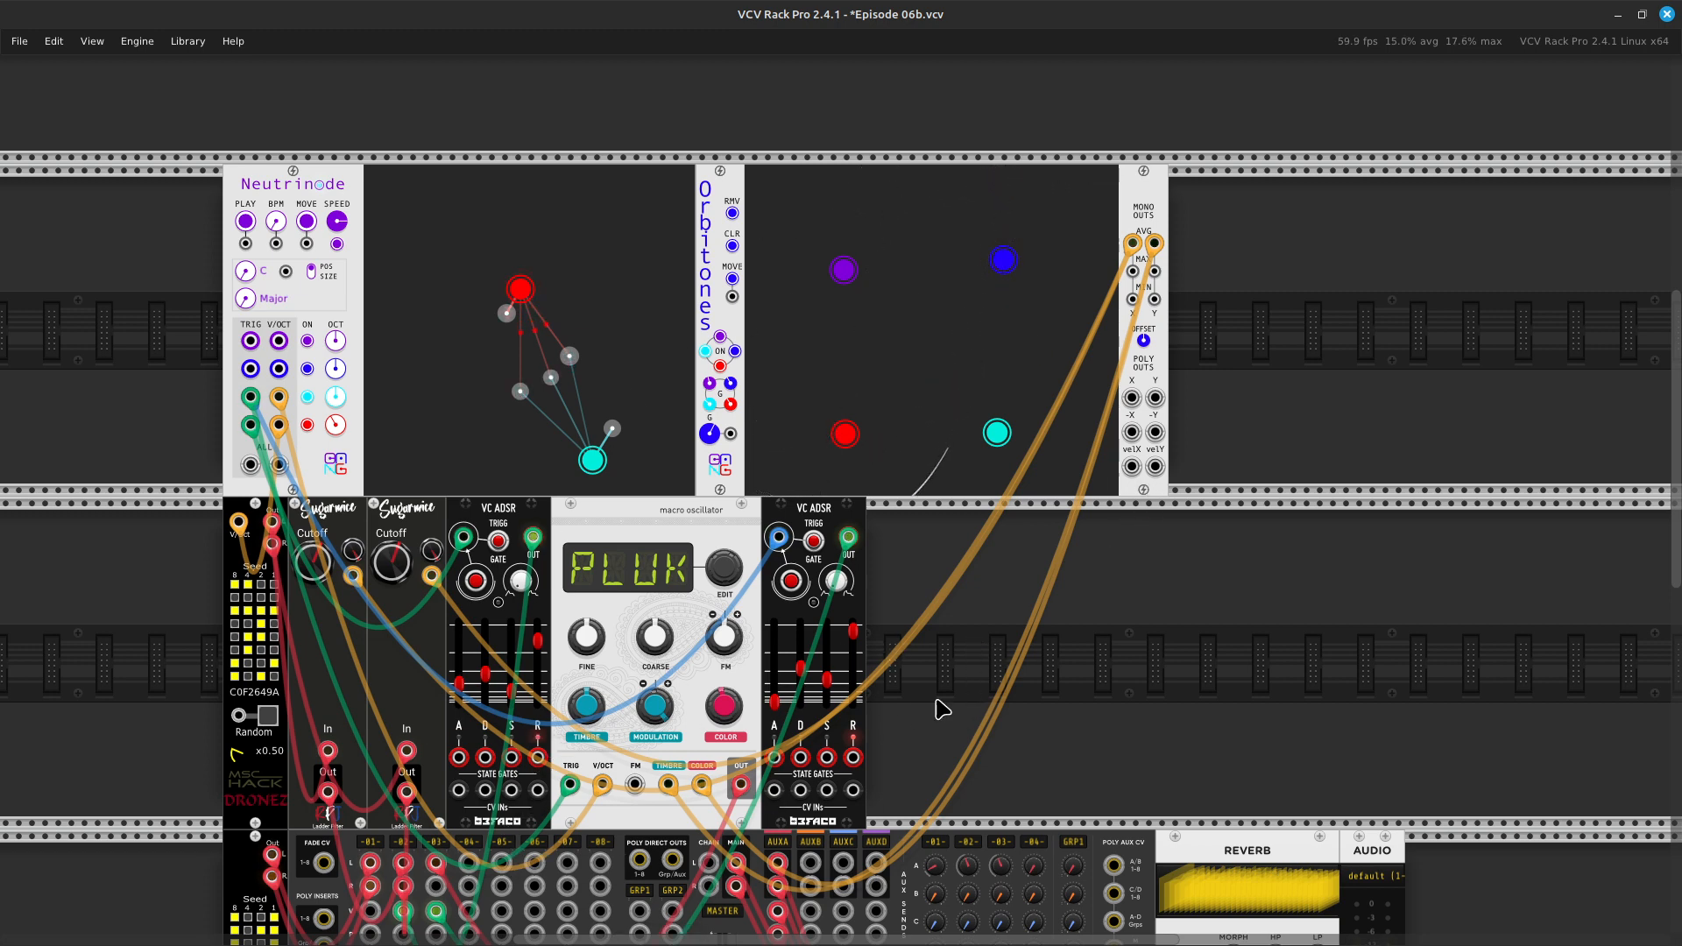
scroll(1139, 646, down, 3)
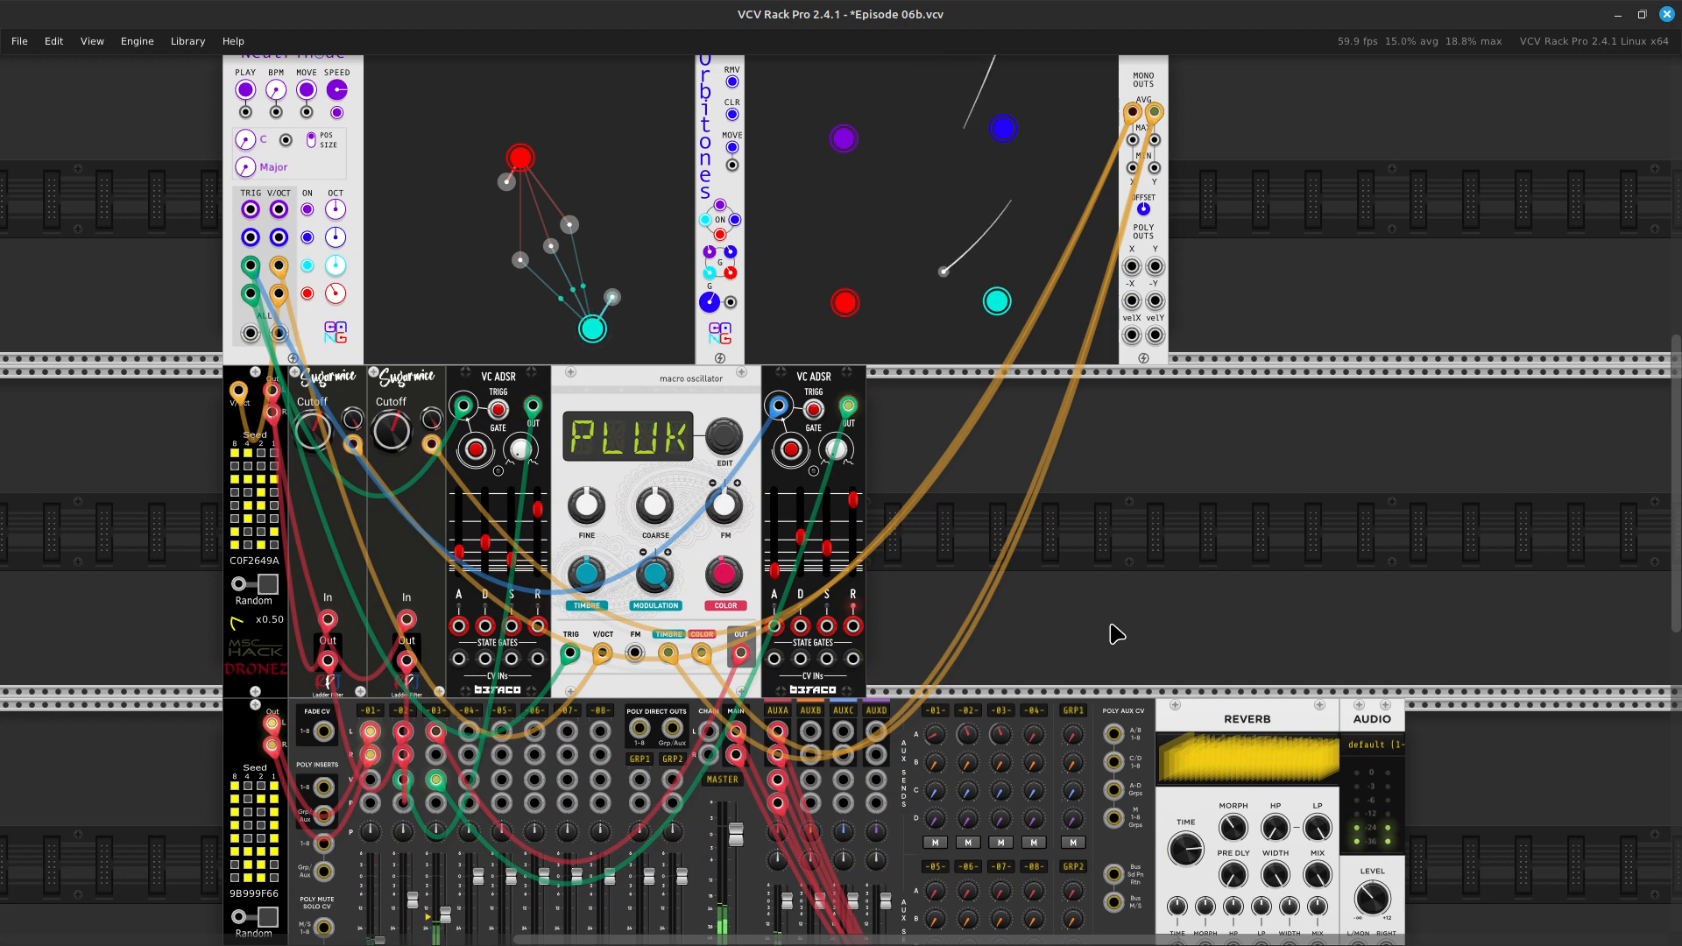
scroll(1117, 640, down, 1)
scroll(1113, 631, down, 4)
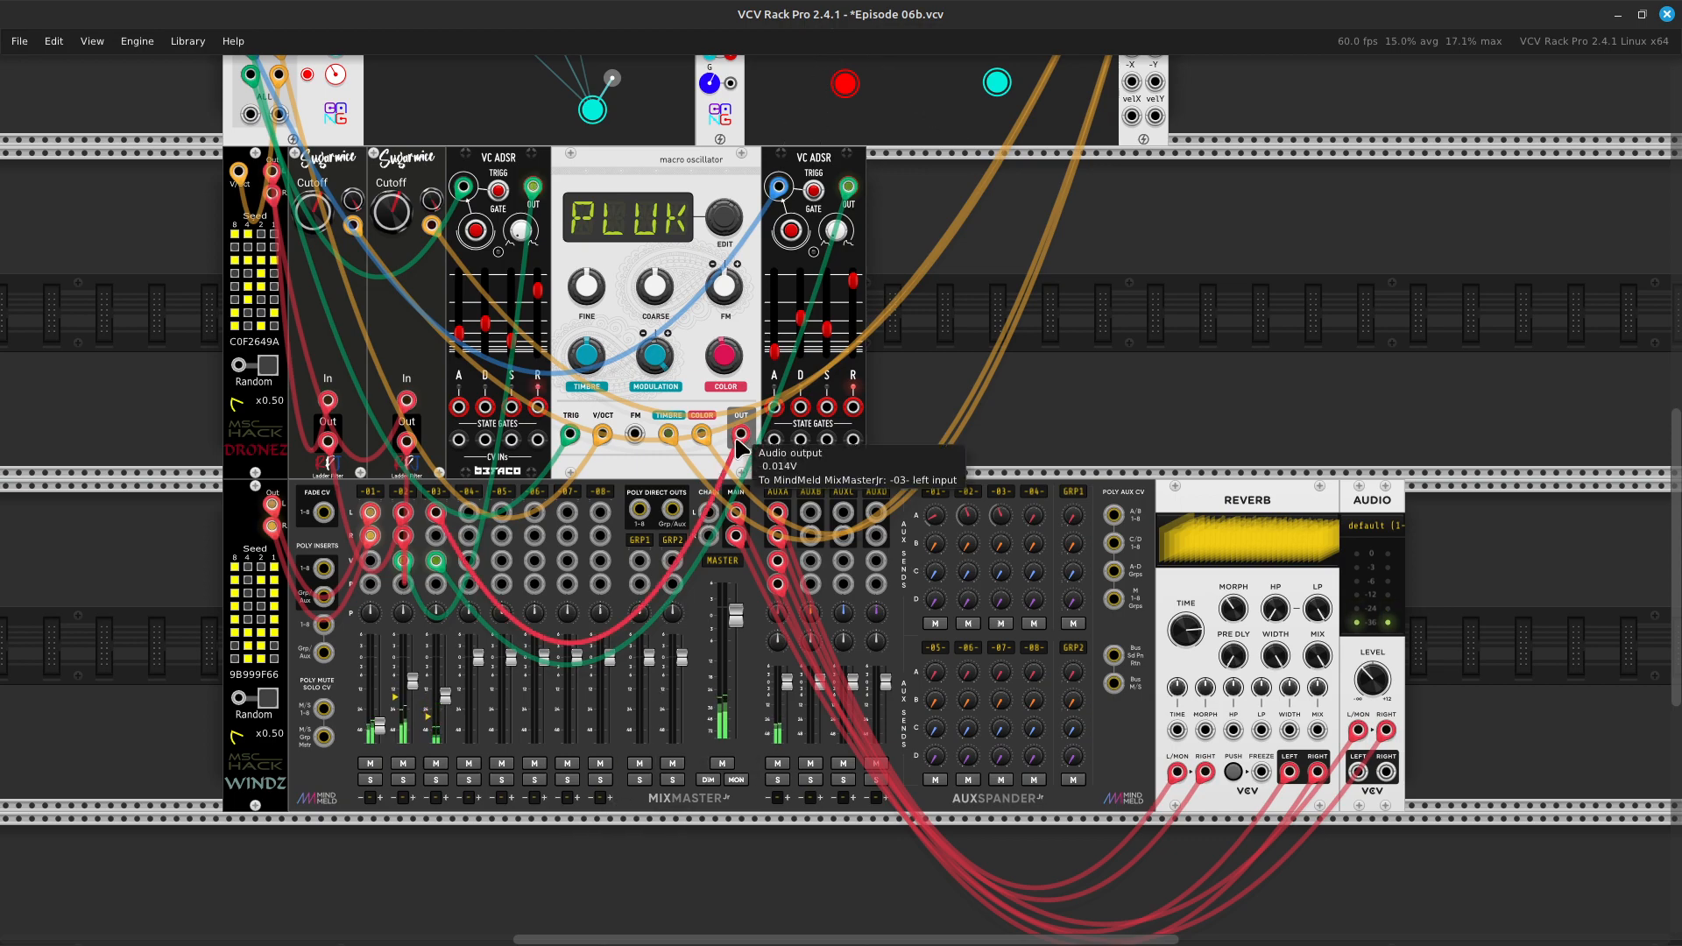
Reduce the macro oscillator's Modulation to roughly half of its positive range and raise its Timbre slightly above the middle
scroll(737, 445, up, 5)
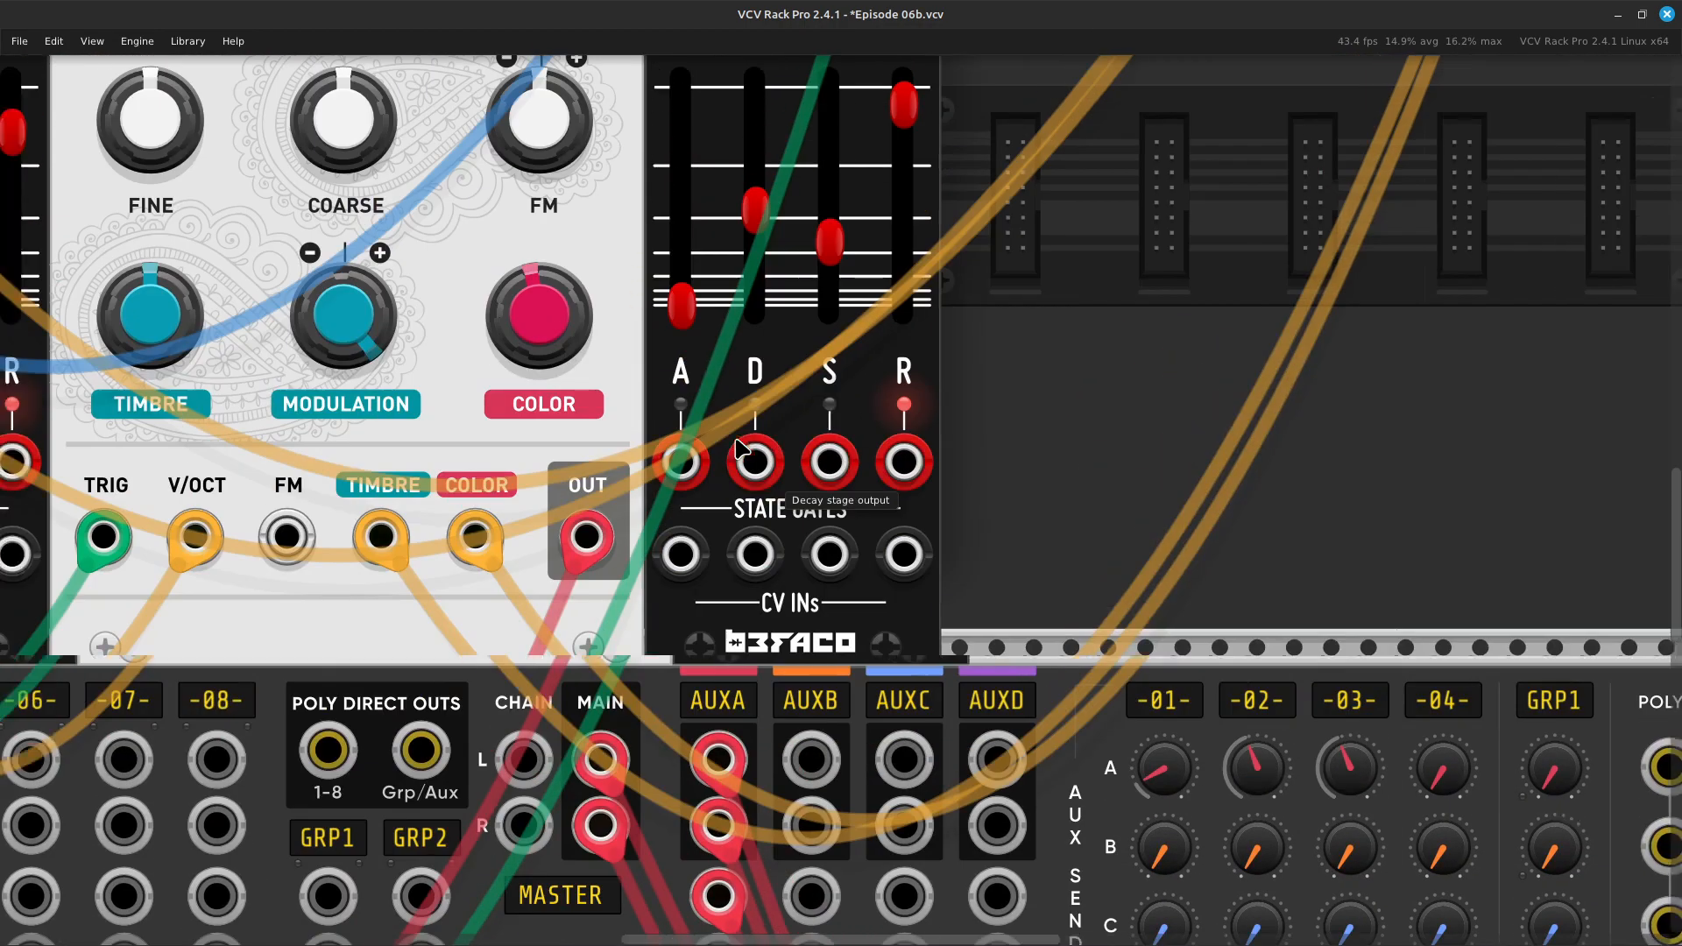
key(Left)
key(Up)
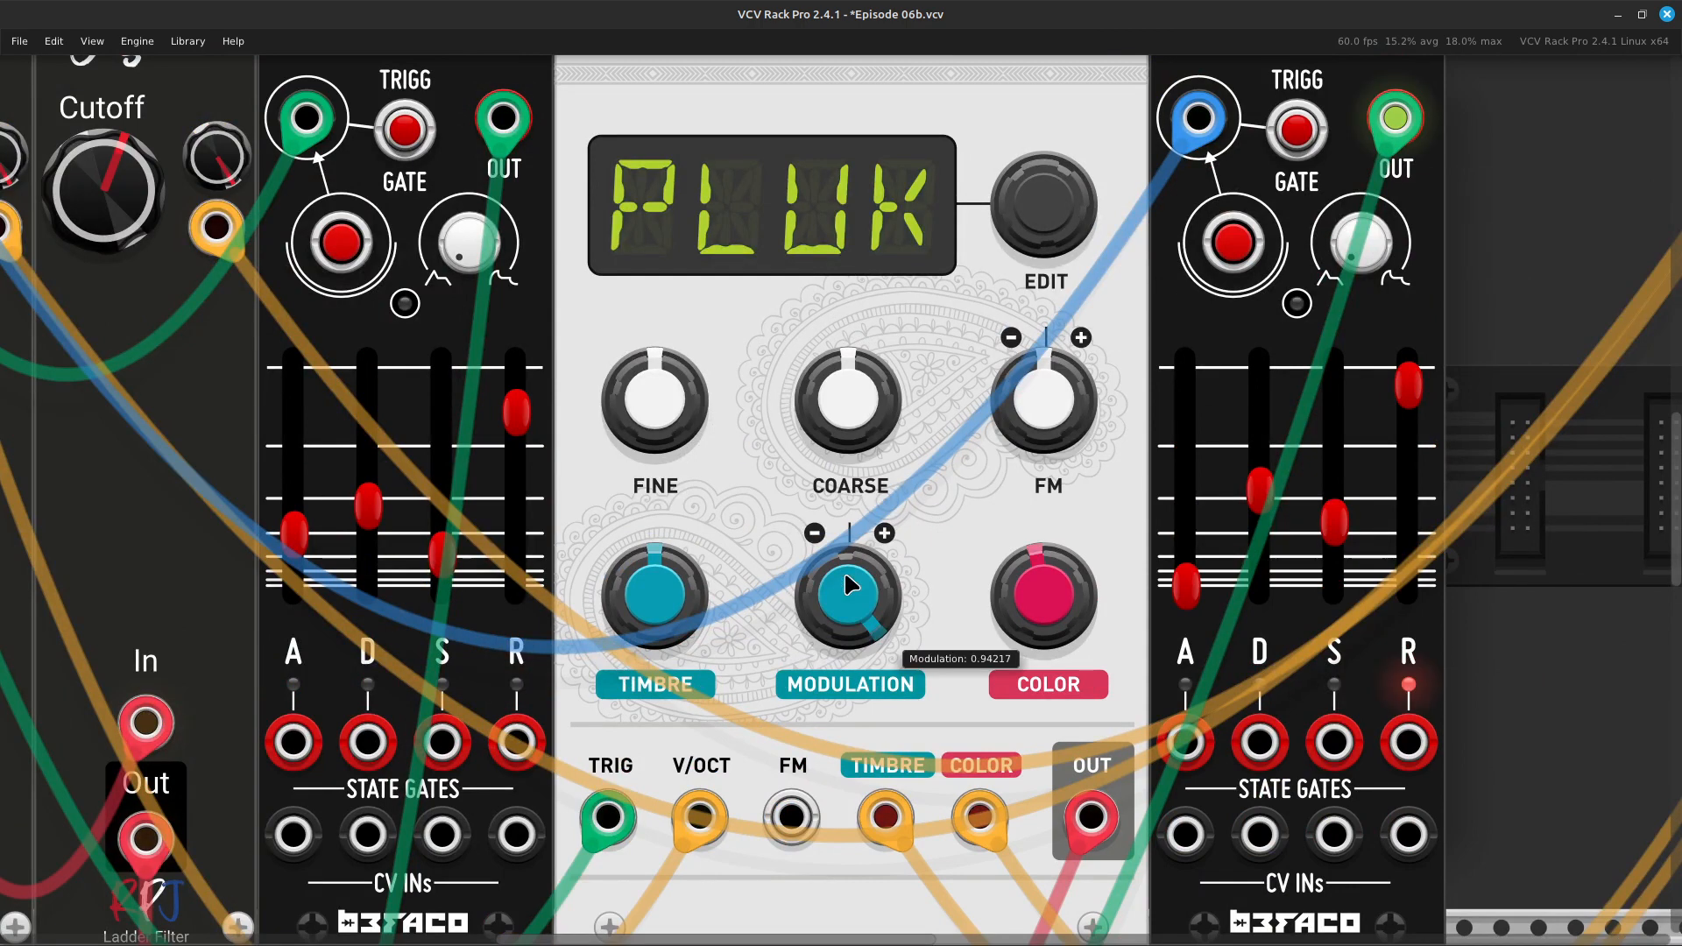
drag(854, 582, 855, 619)
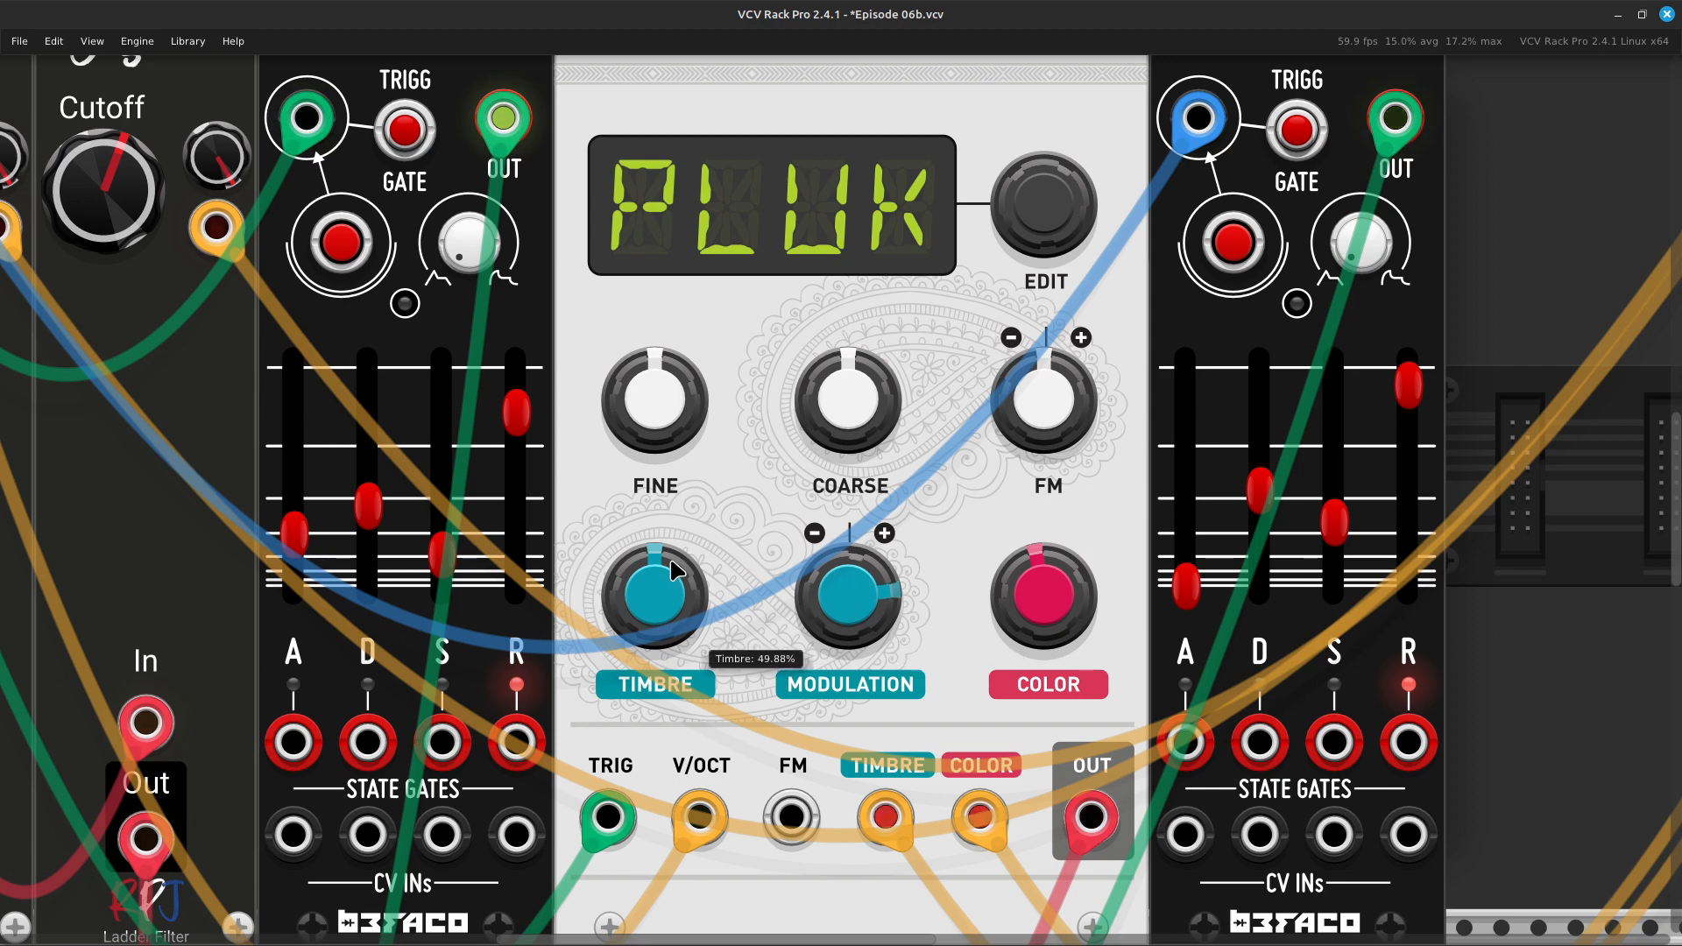
drag(654, 596, 655, 590)
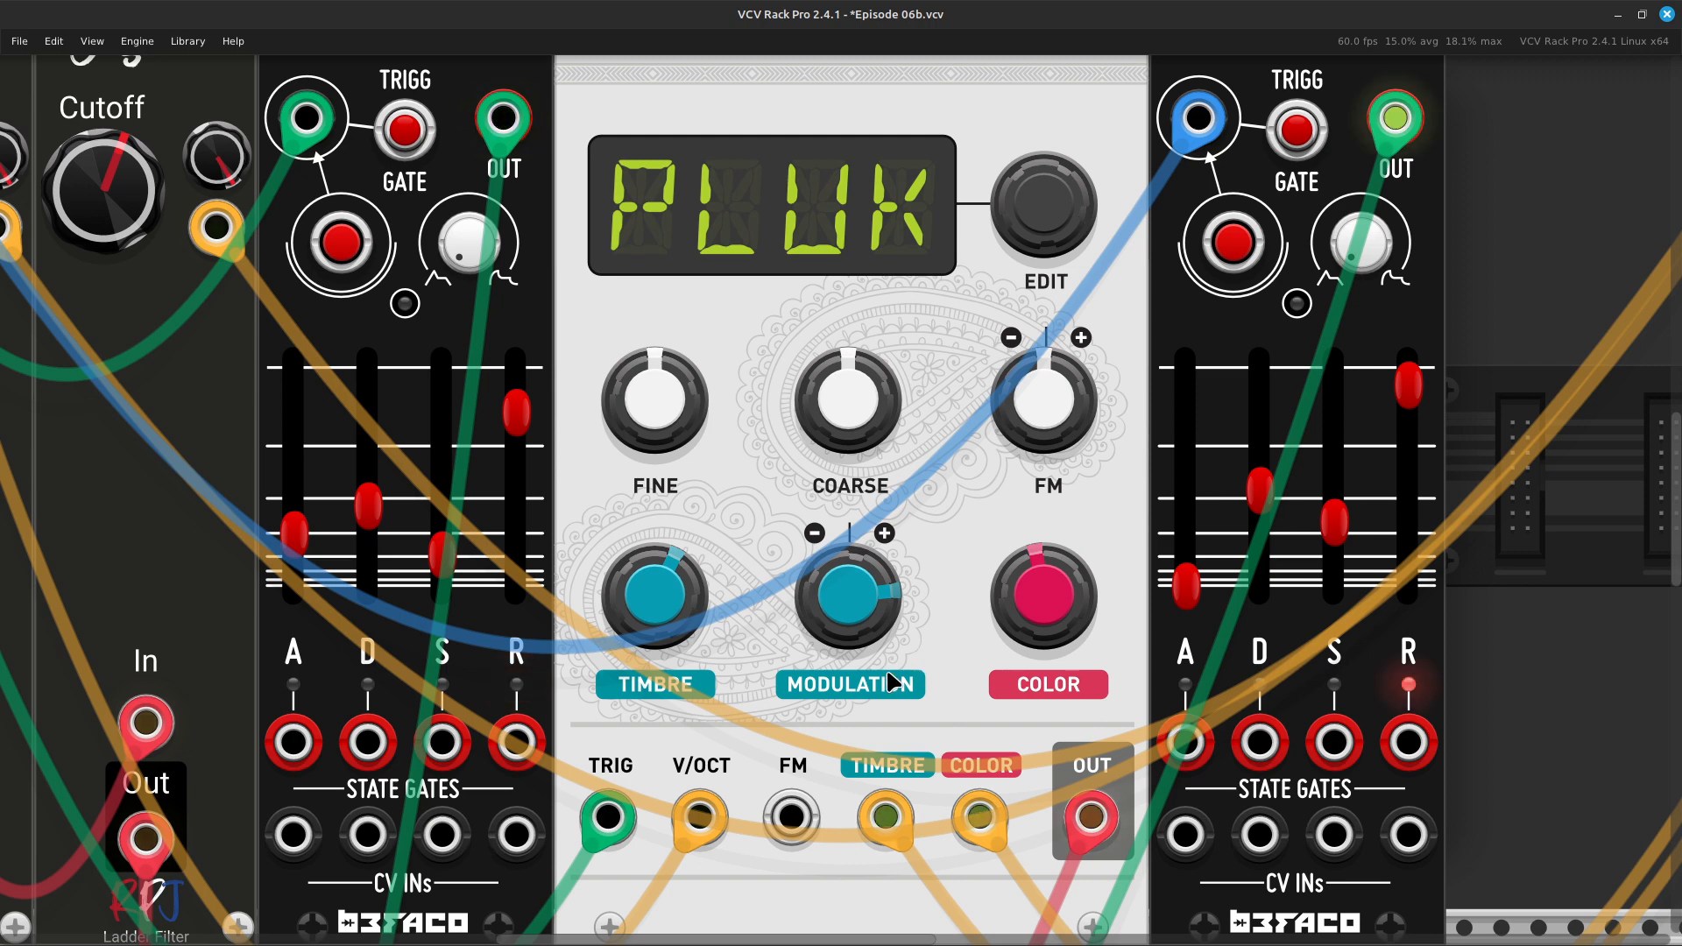
mouse_move(850, 605)
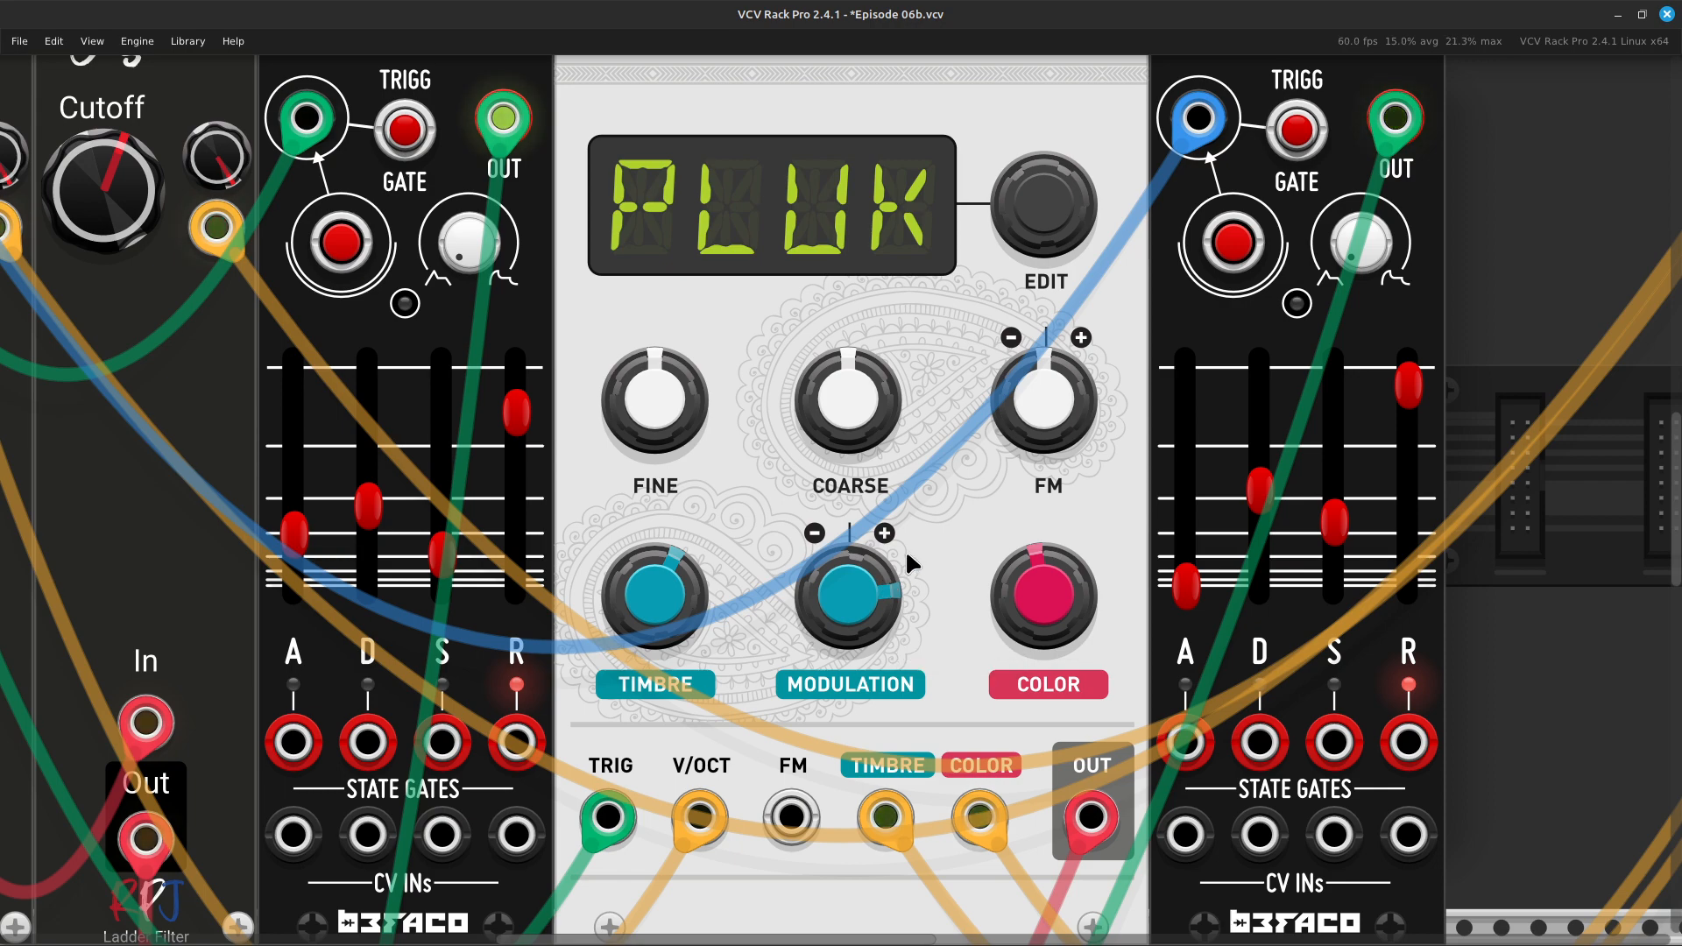
Survey the Neutrinode and Orbitones movement and the mixer levels while the adjusted voice plays
key(ctrl+minus)
key(ctrl+minus)
key(ctrl+minus)
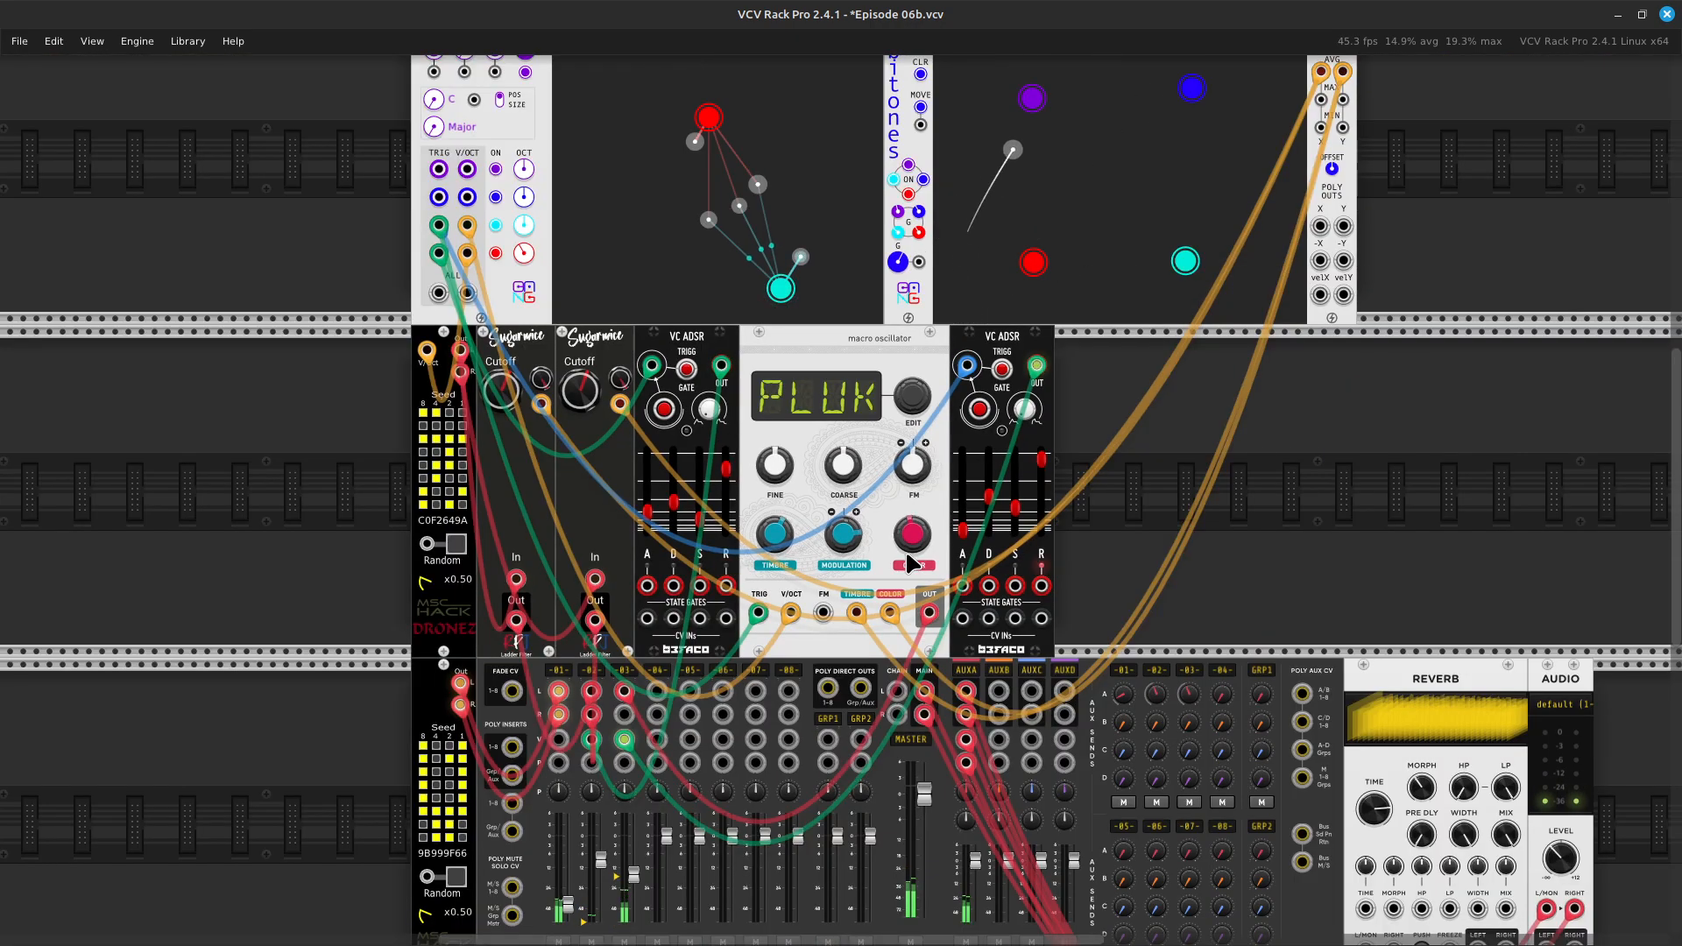
scroll(910, 562, up, 5)
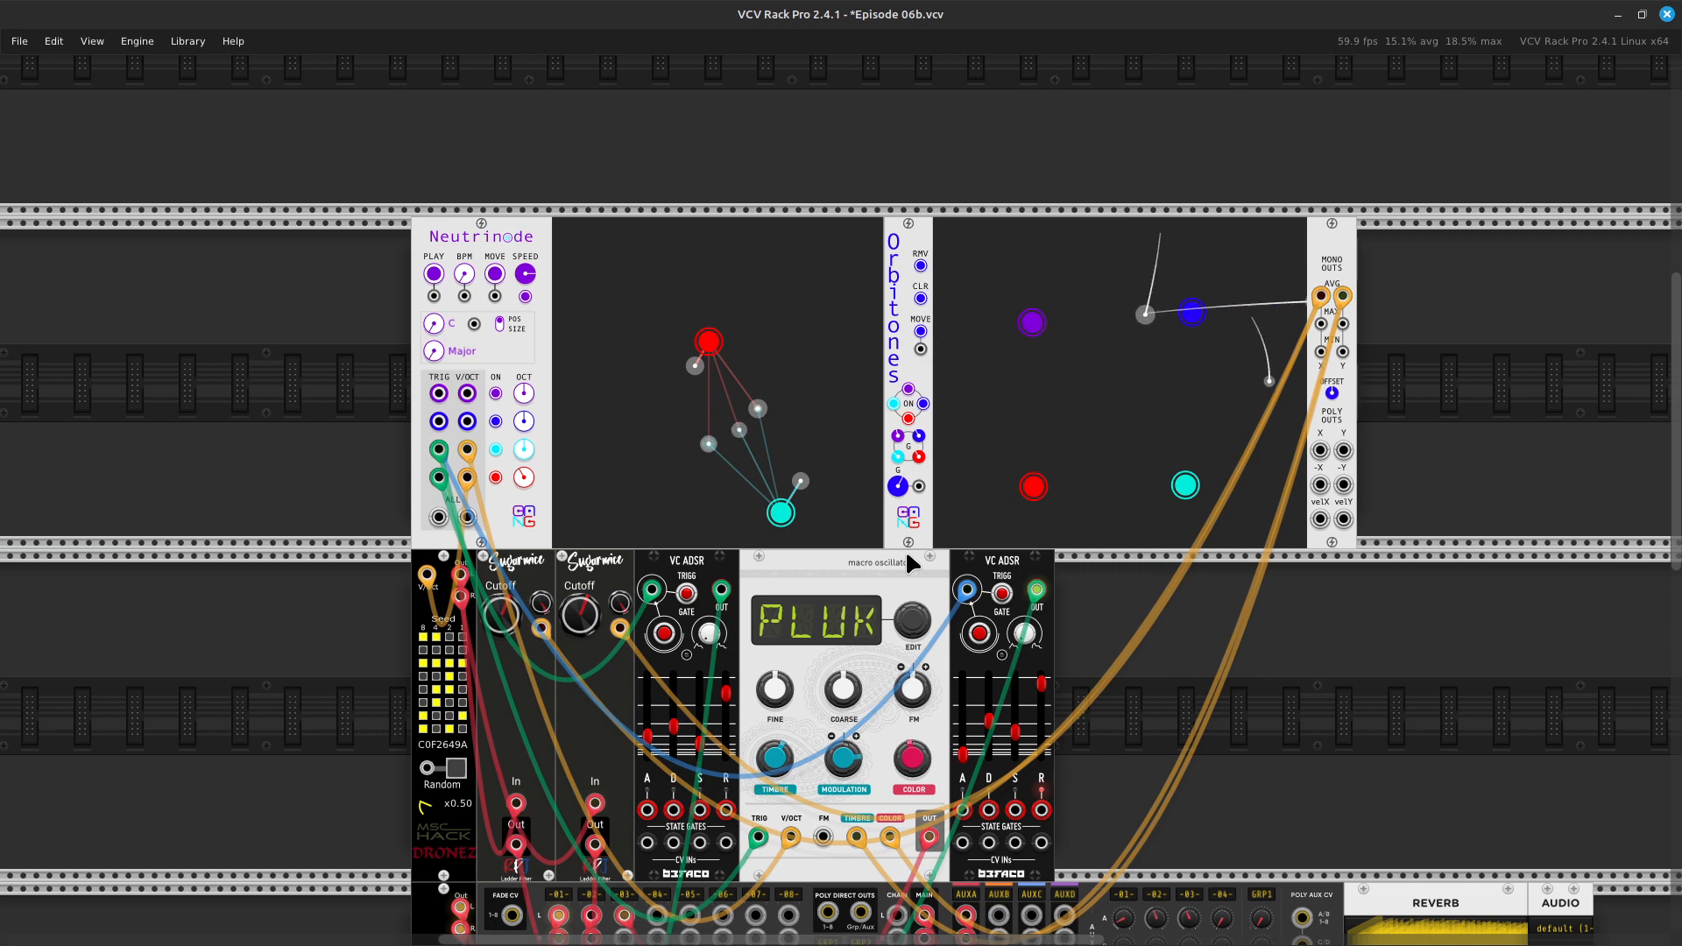
scroll(908, 559, up, 4)
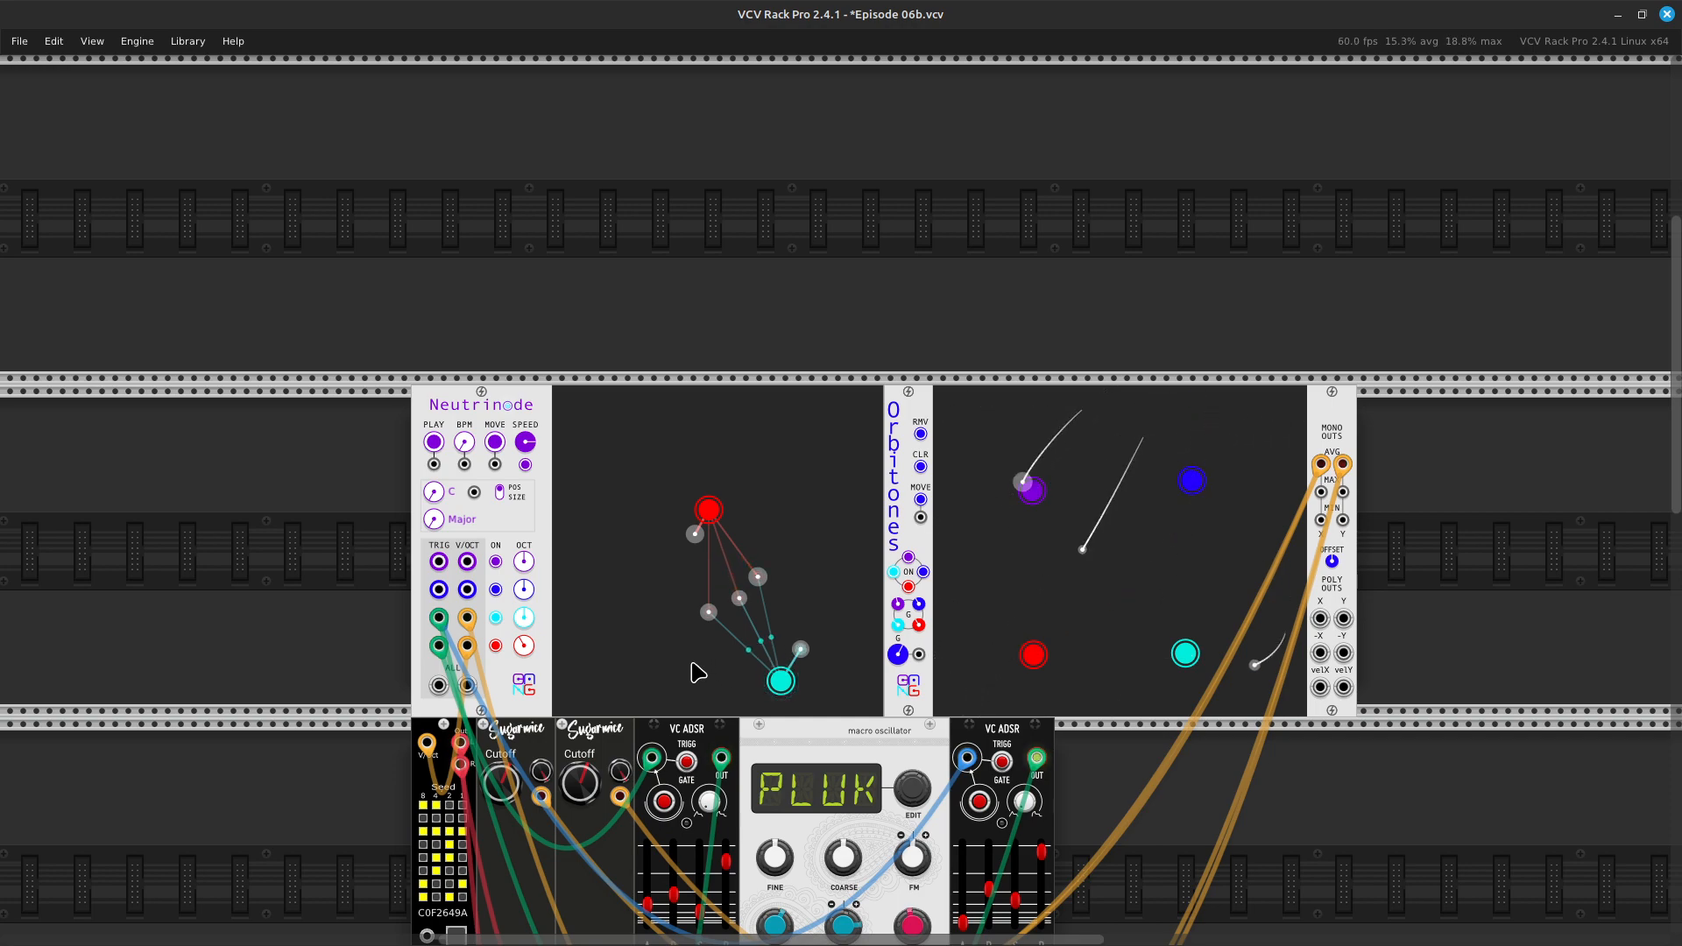
scroll(759, 585, down, 10)
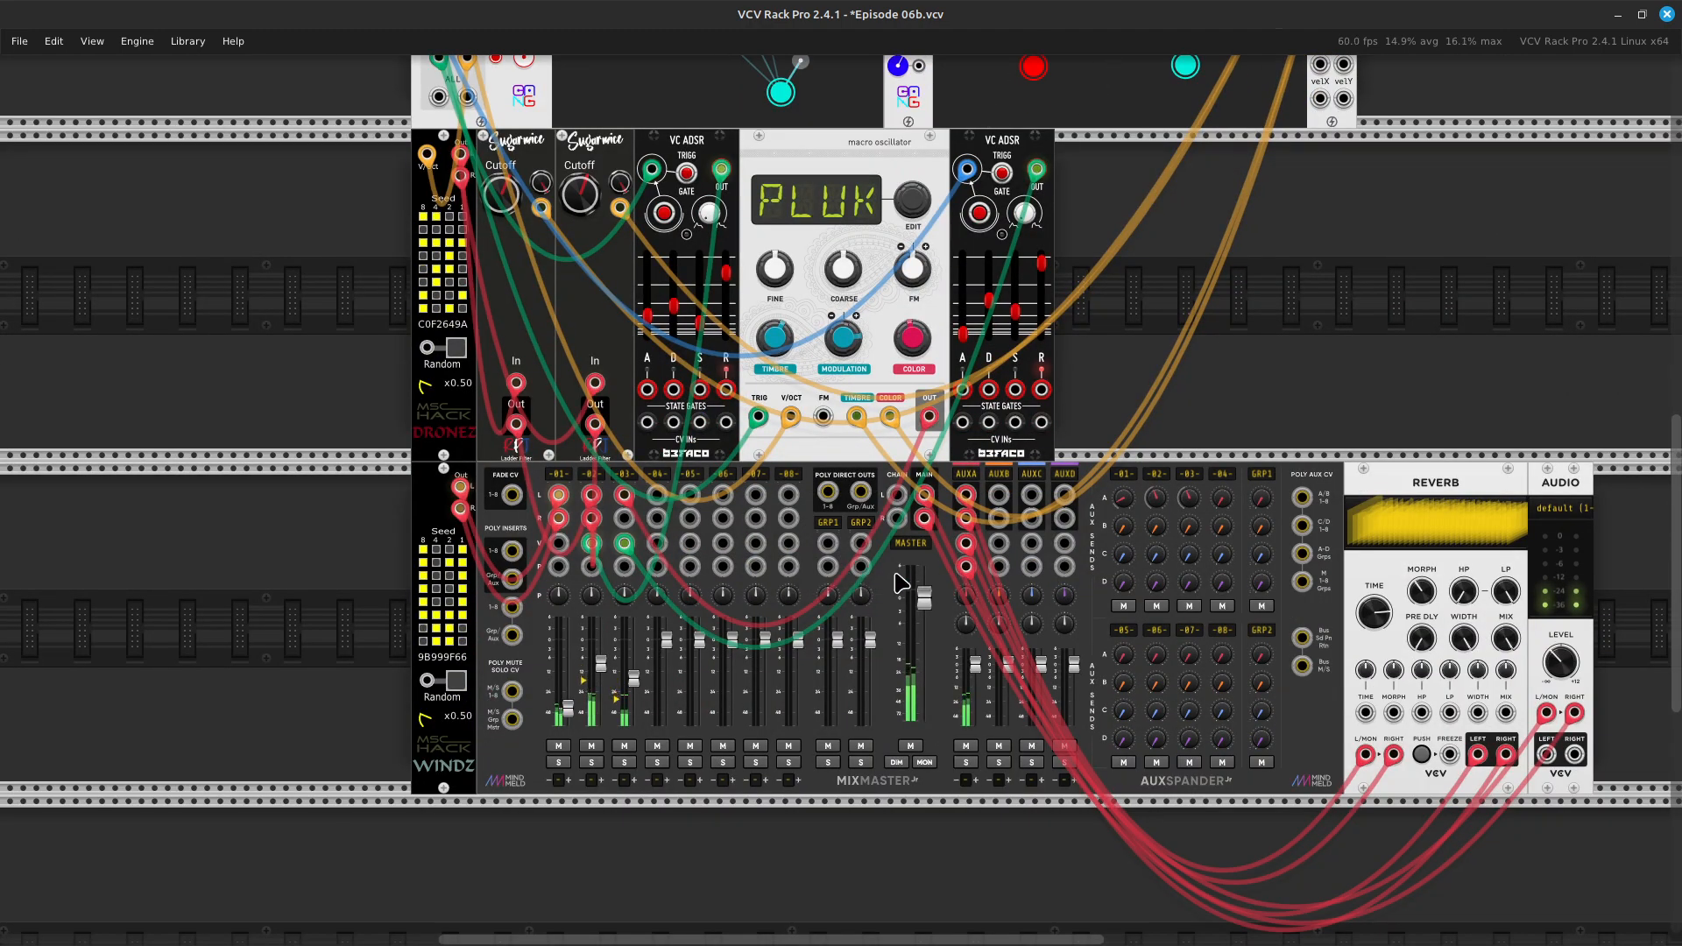
scroll(894, 580, up, 3)
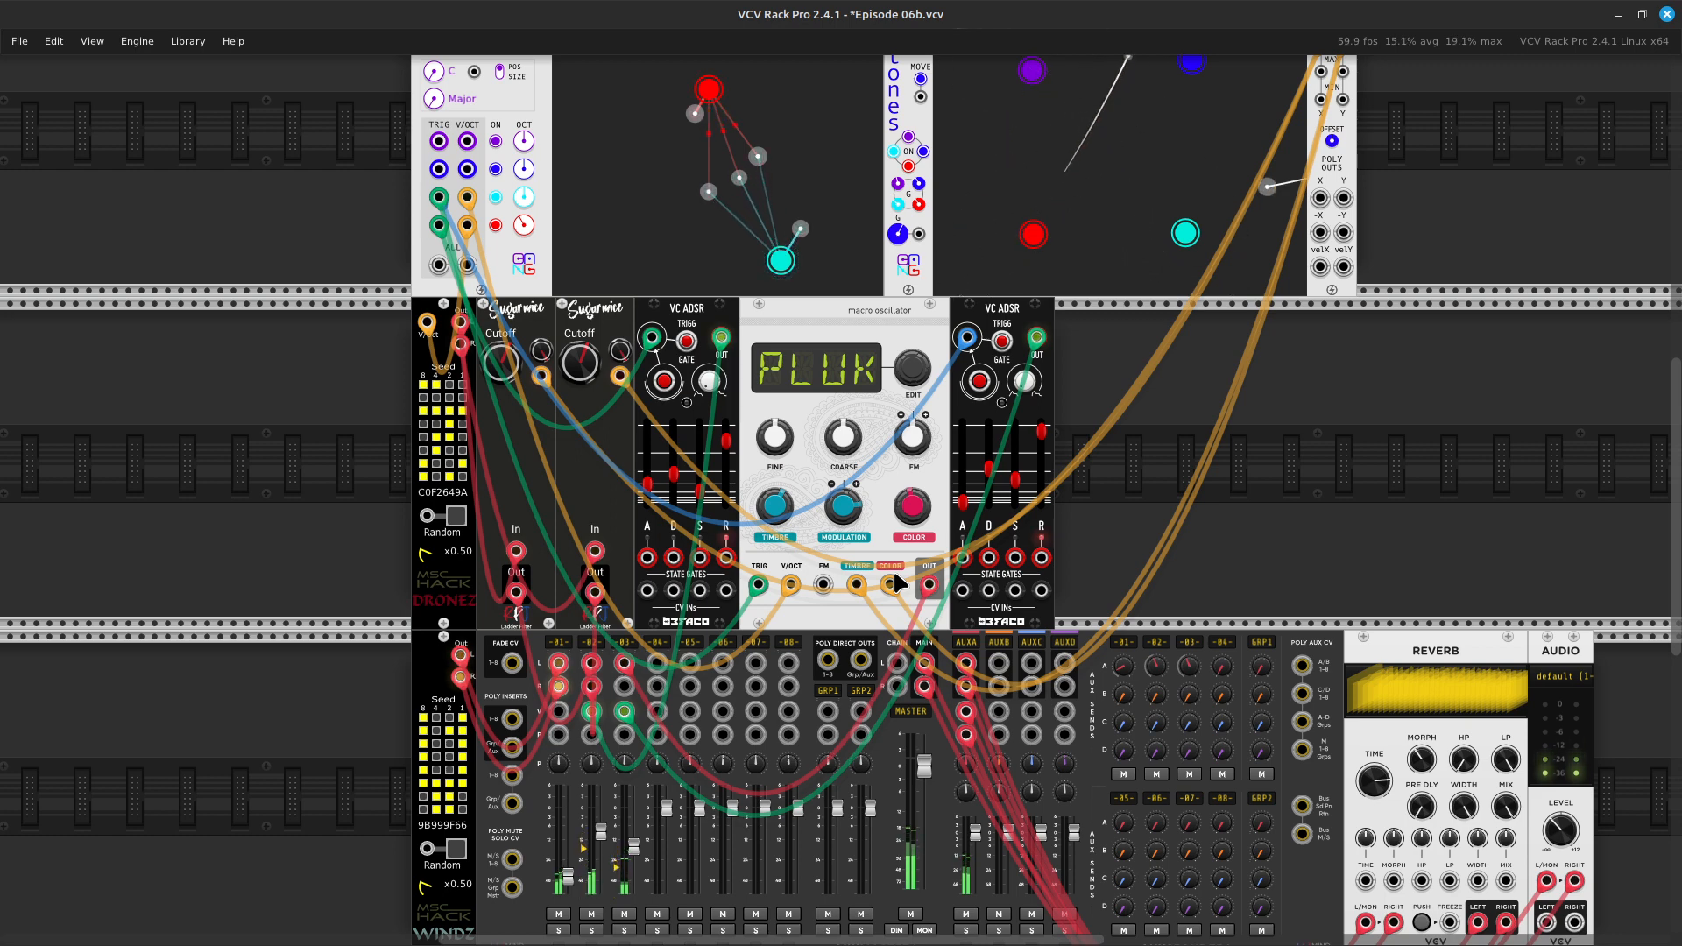
Set the macro oscillator's Timbre to about 69% and its Modulation to 1
scroll(892, 568, up, 6)
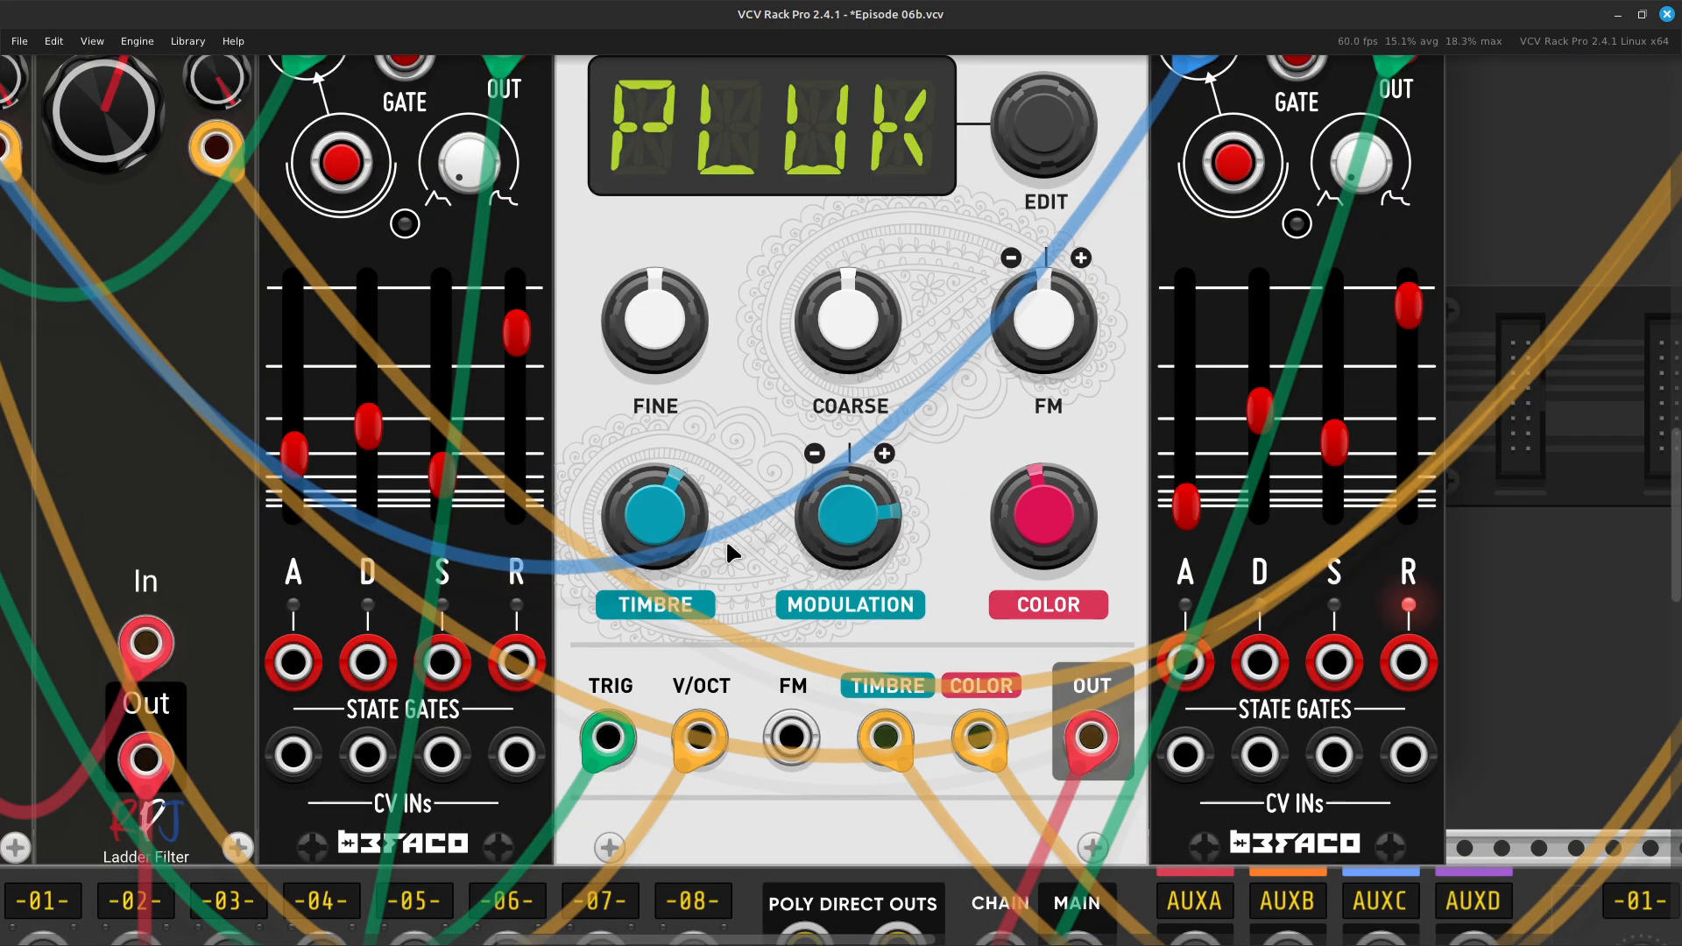
mouse_move(629, 537)
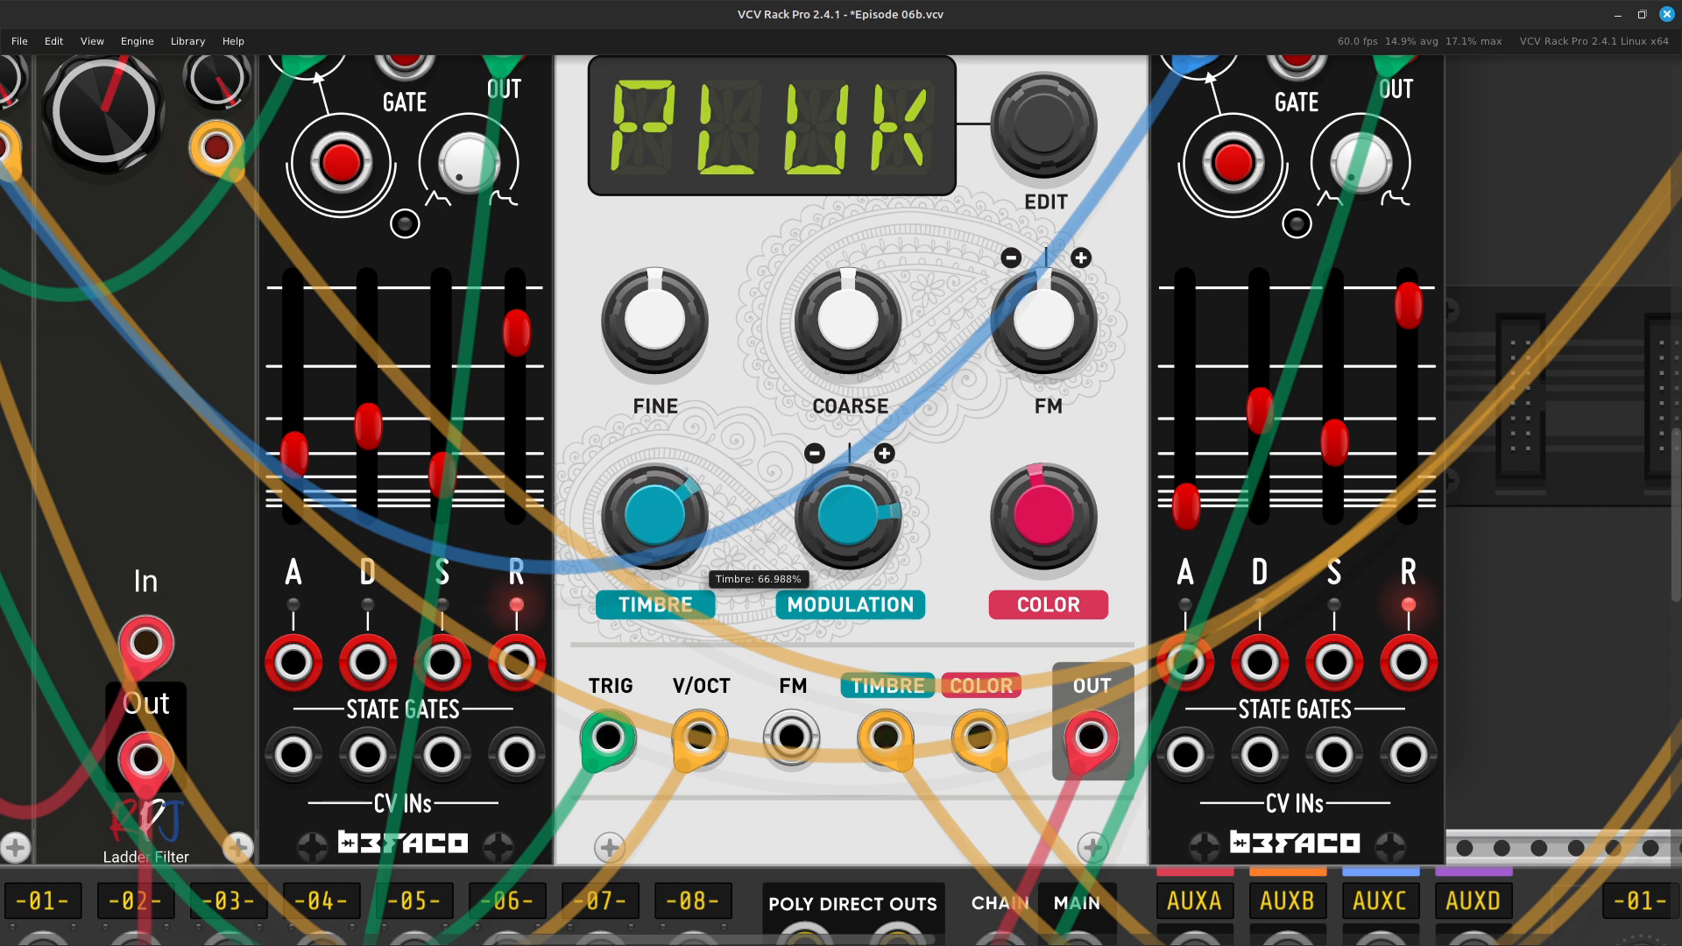
mouse_move(867, 508)
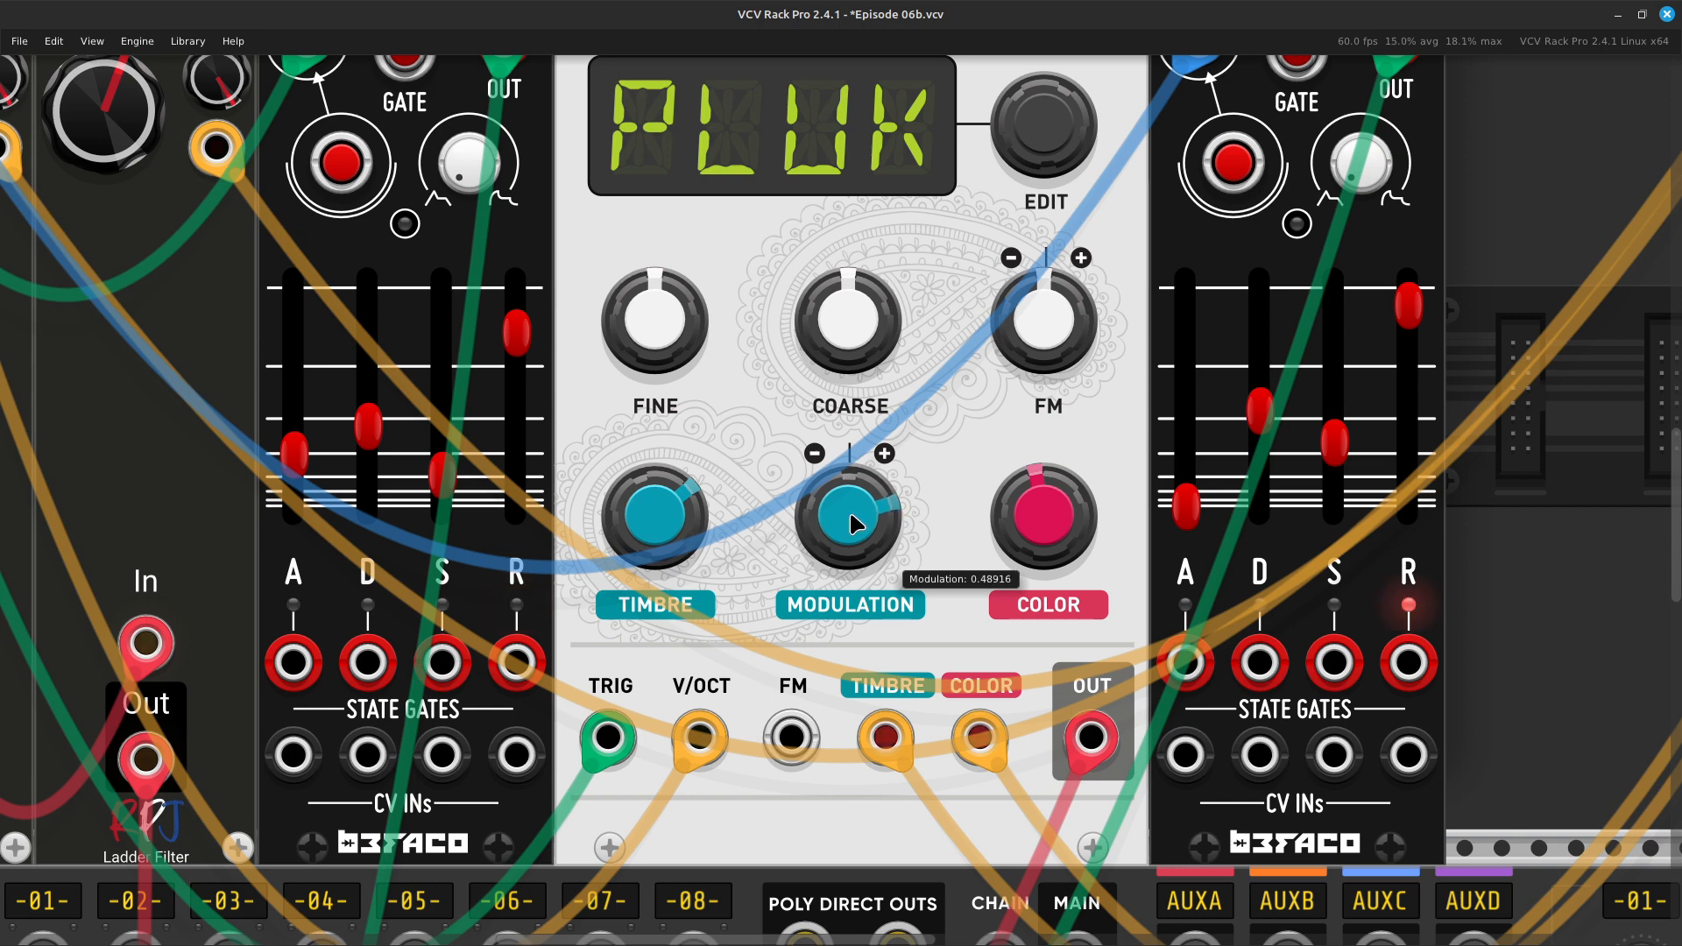
drag(867, 508, 868, 473)
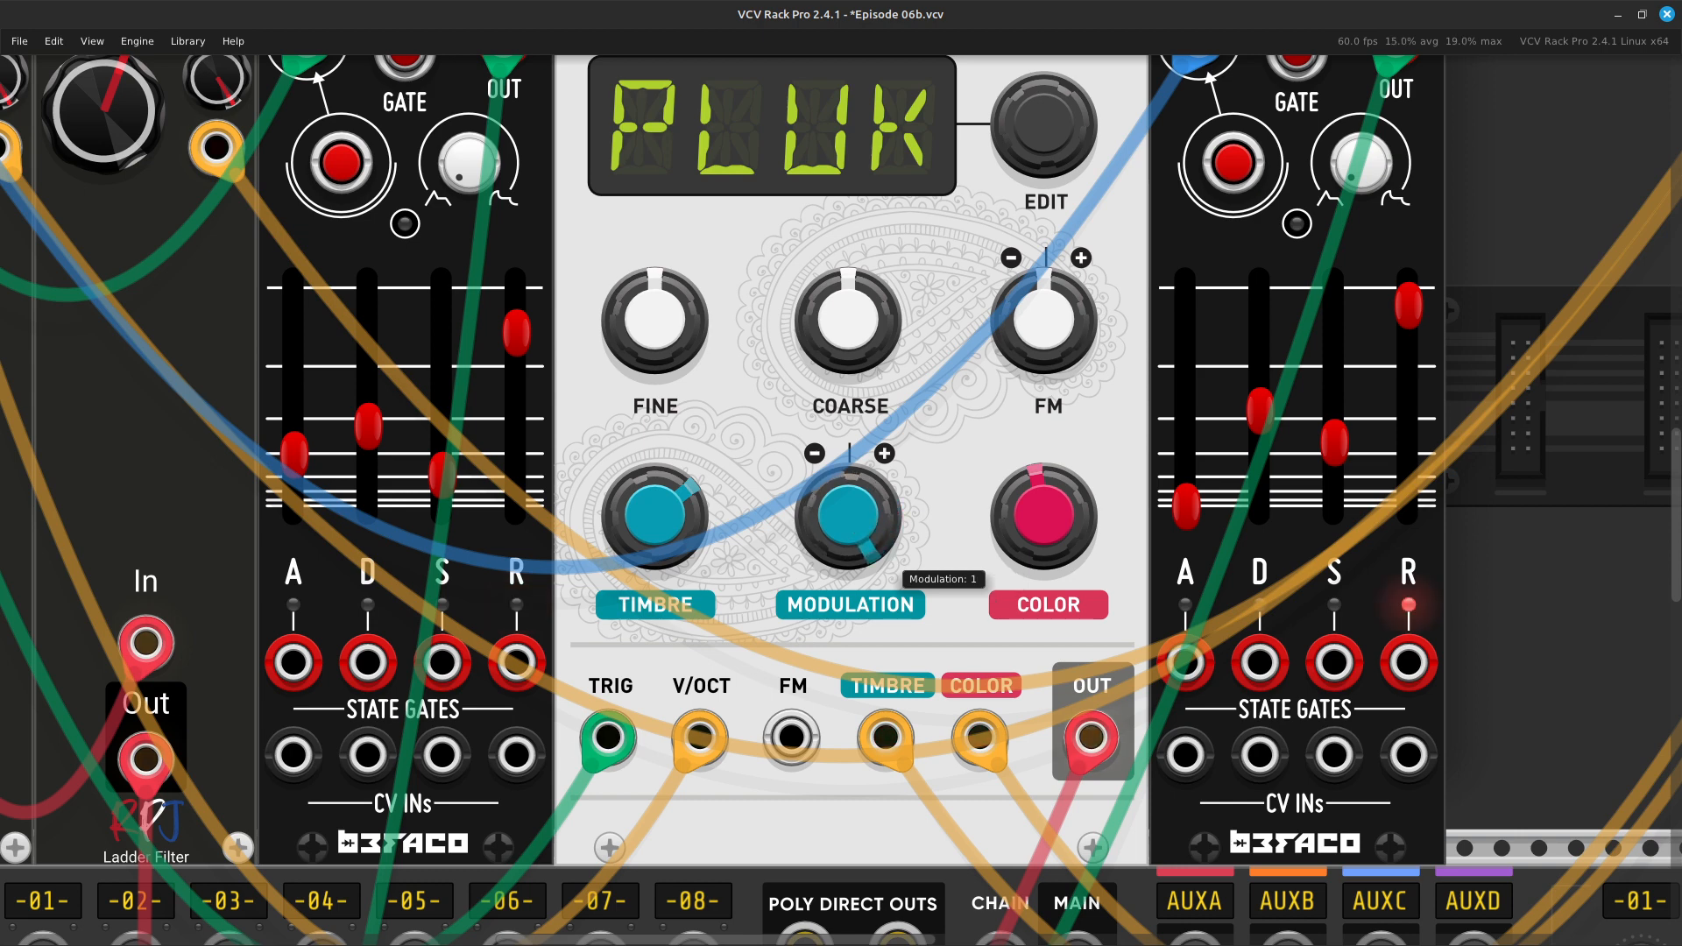
mouse_move(692, 552)
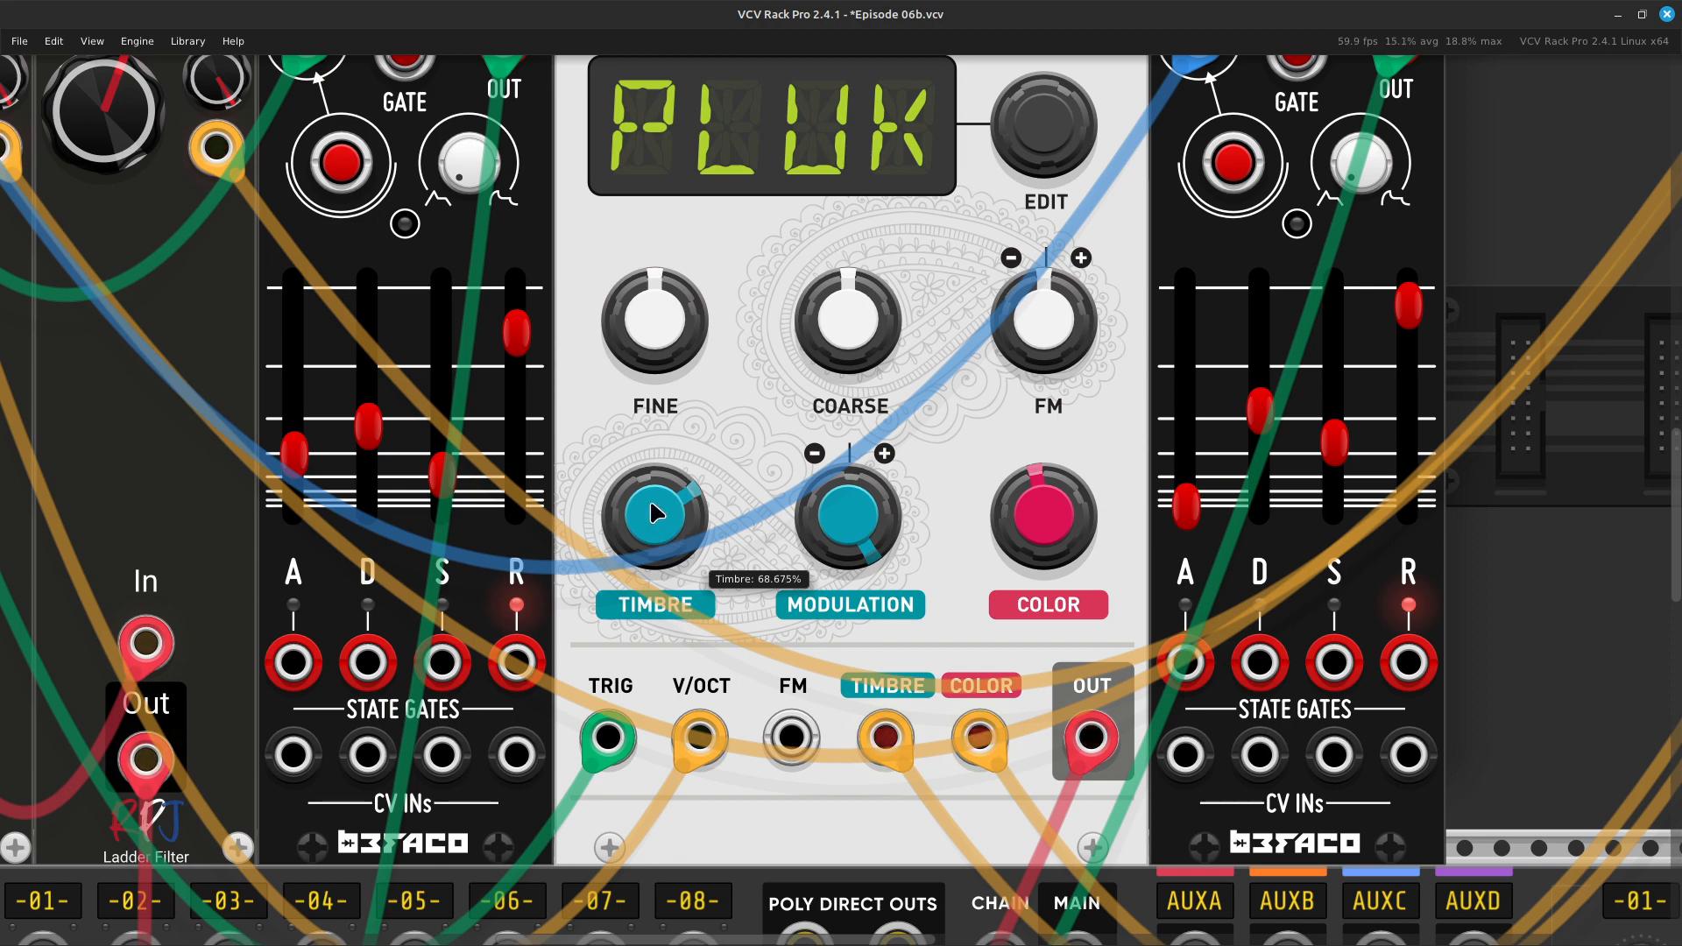
Check the sequencing modules against the oscillator voice and mixer meters with the full Timbre modulation applied
scroll(749, 527, down, 3)
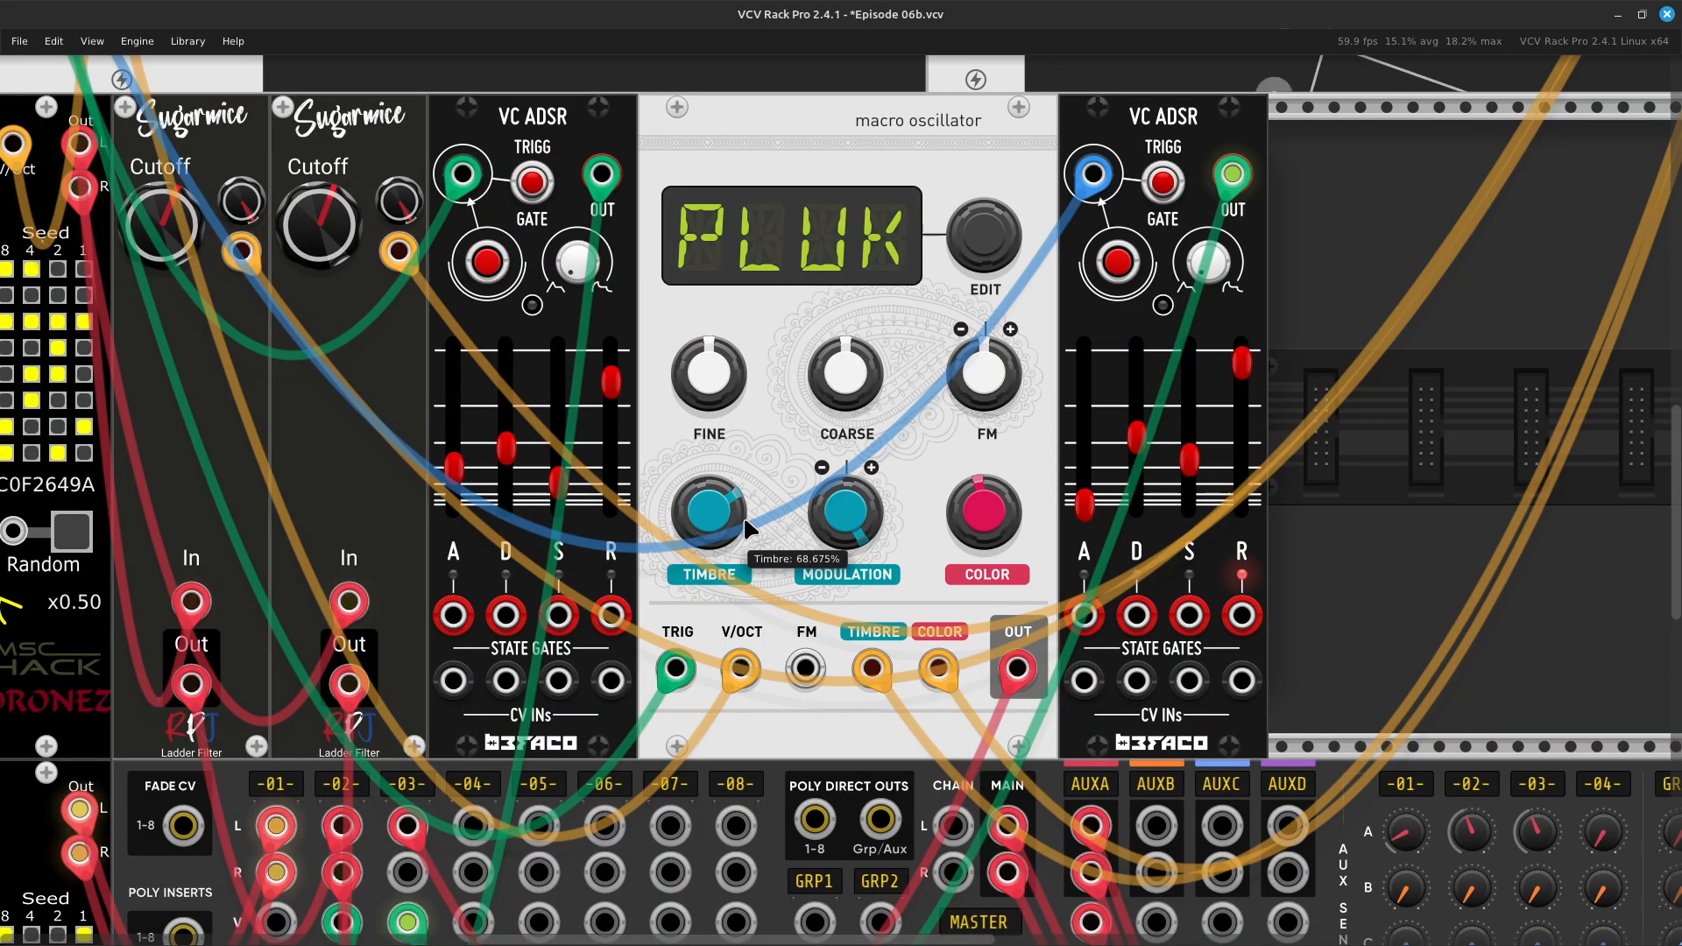
scroll(749, 526, down, 1)
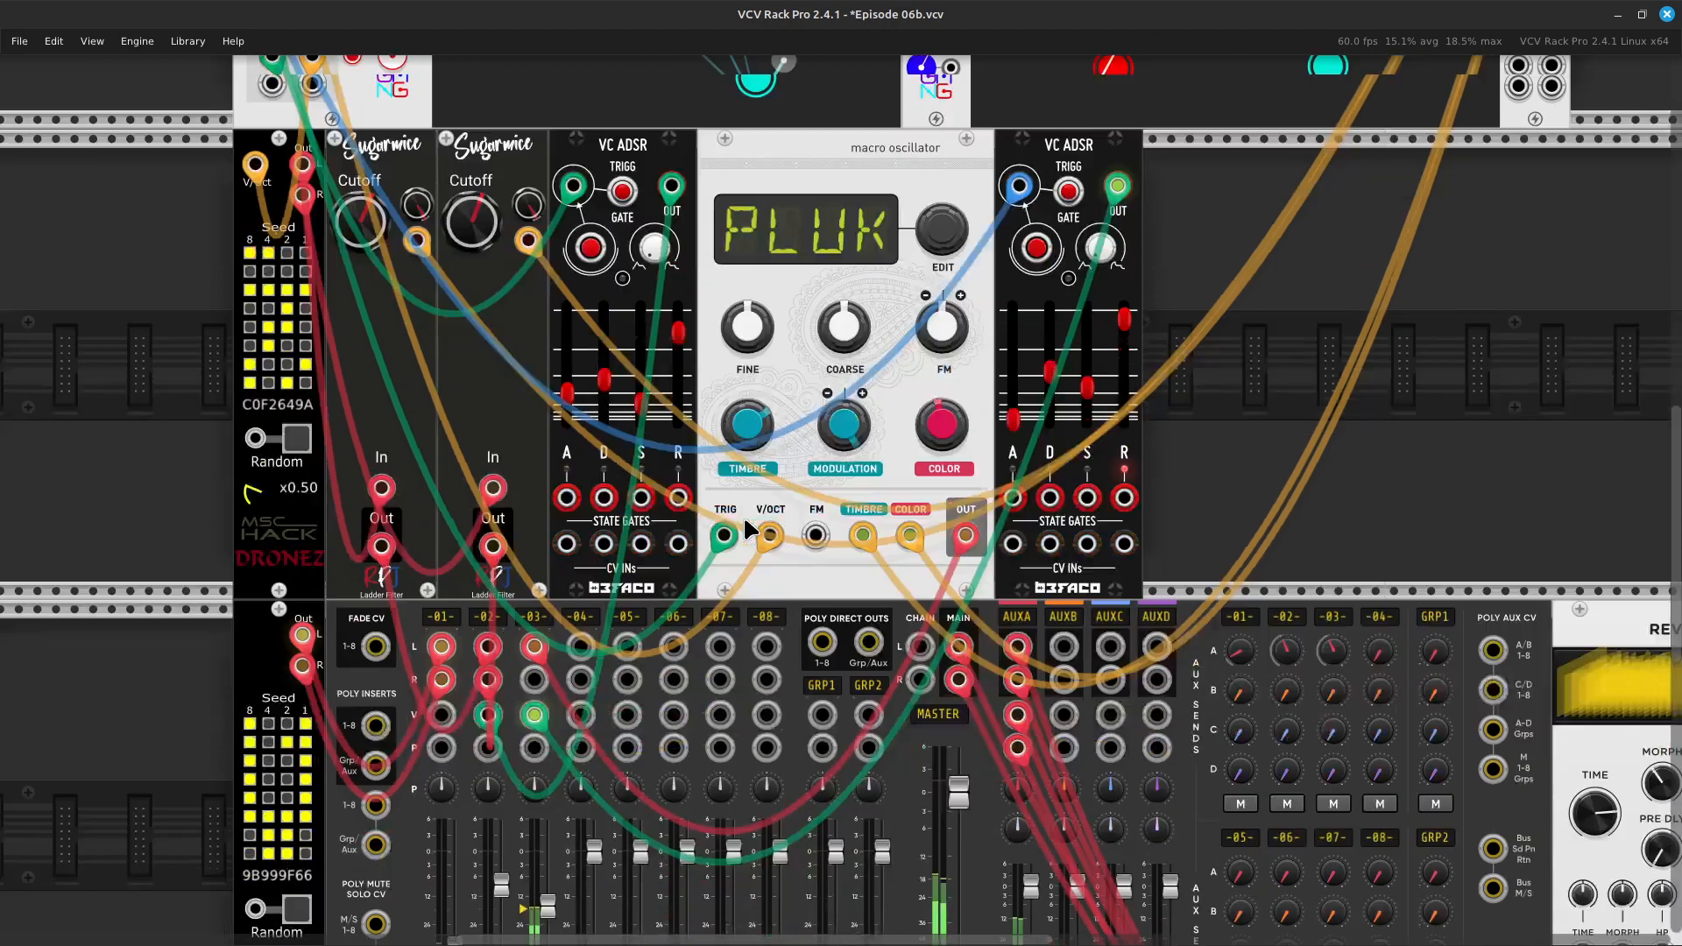
scroll(749, 527, up, 3)
scroll(744, 522, up, 3)
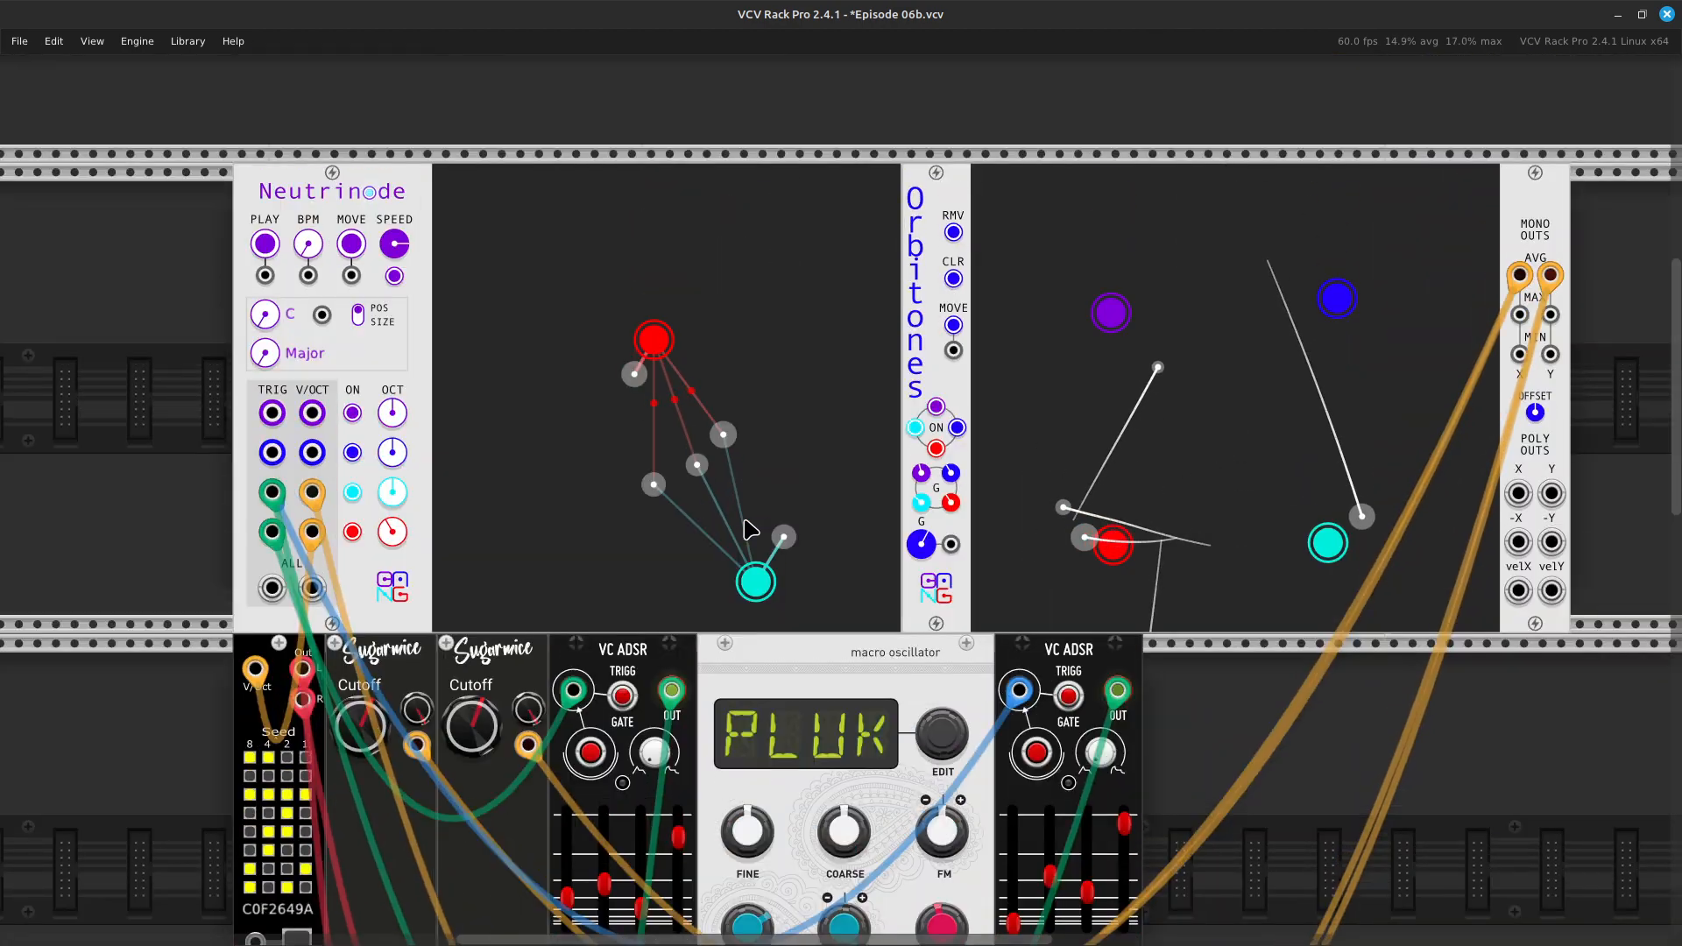
scroll(744, 522, down, 4)
scroll(744, 523, down, 3)
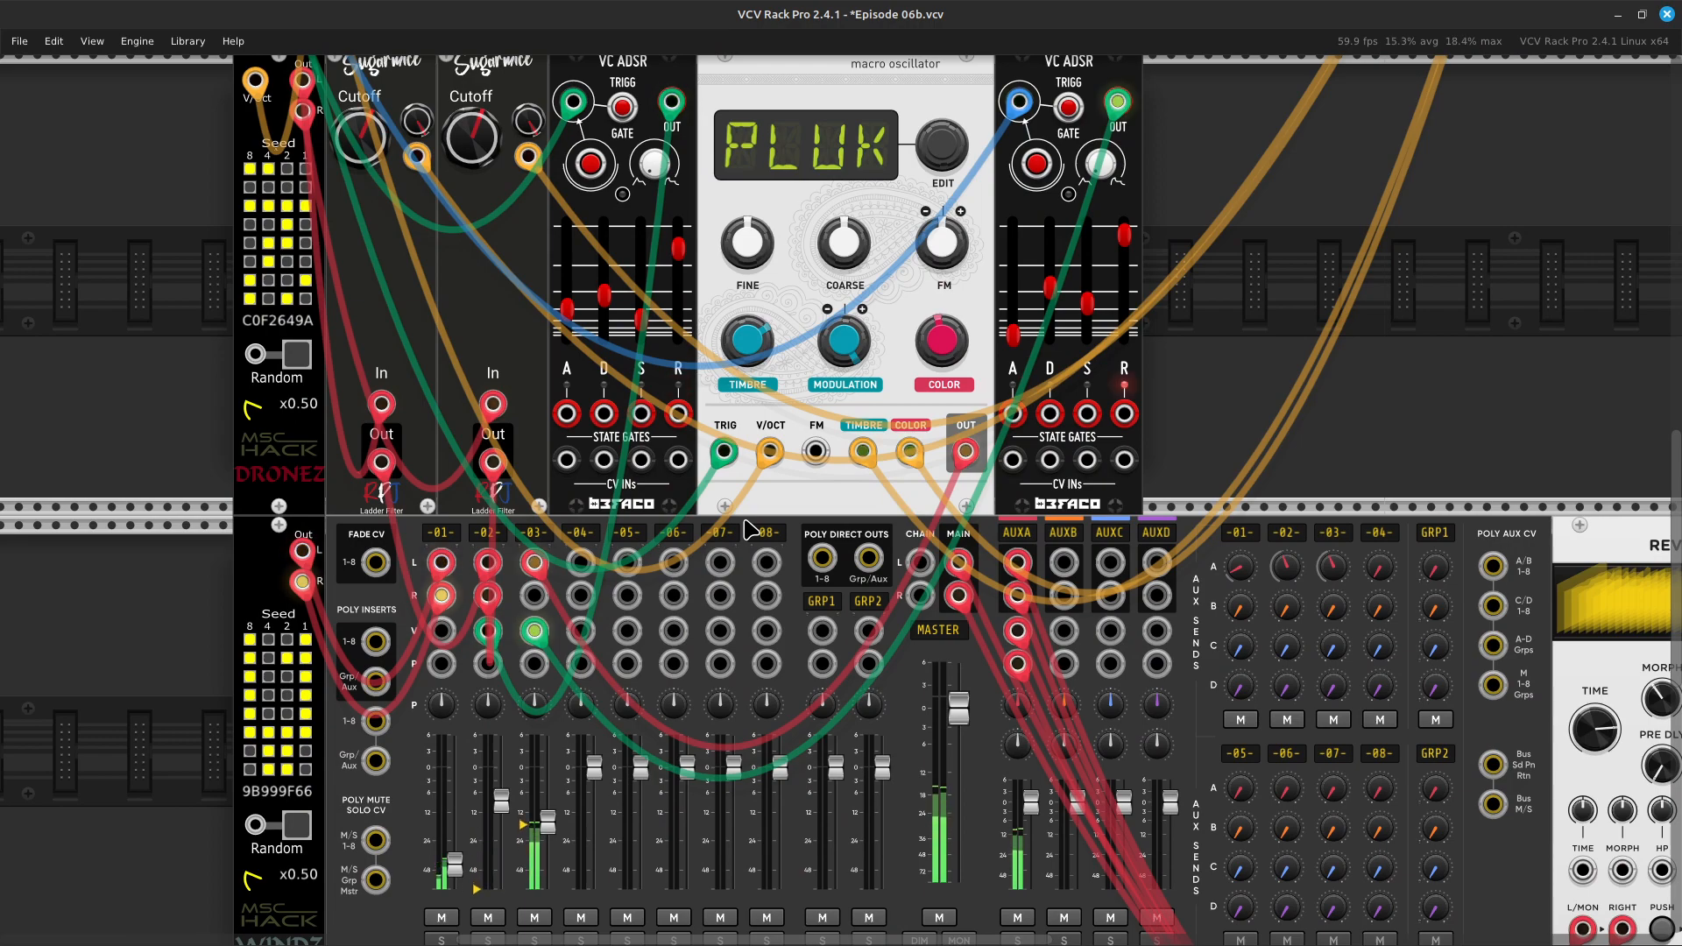
scroll(744, 523, up, 8)
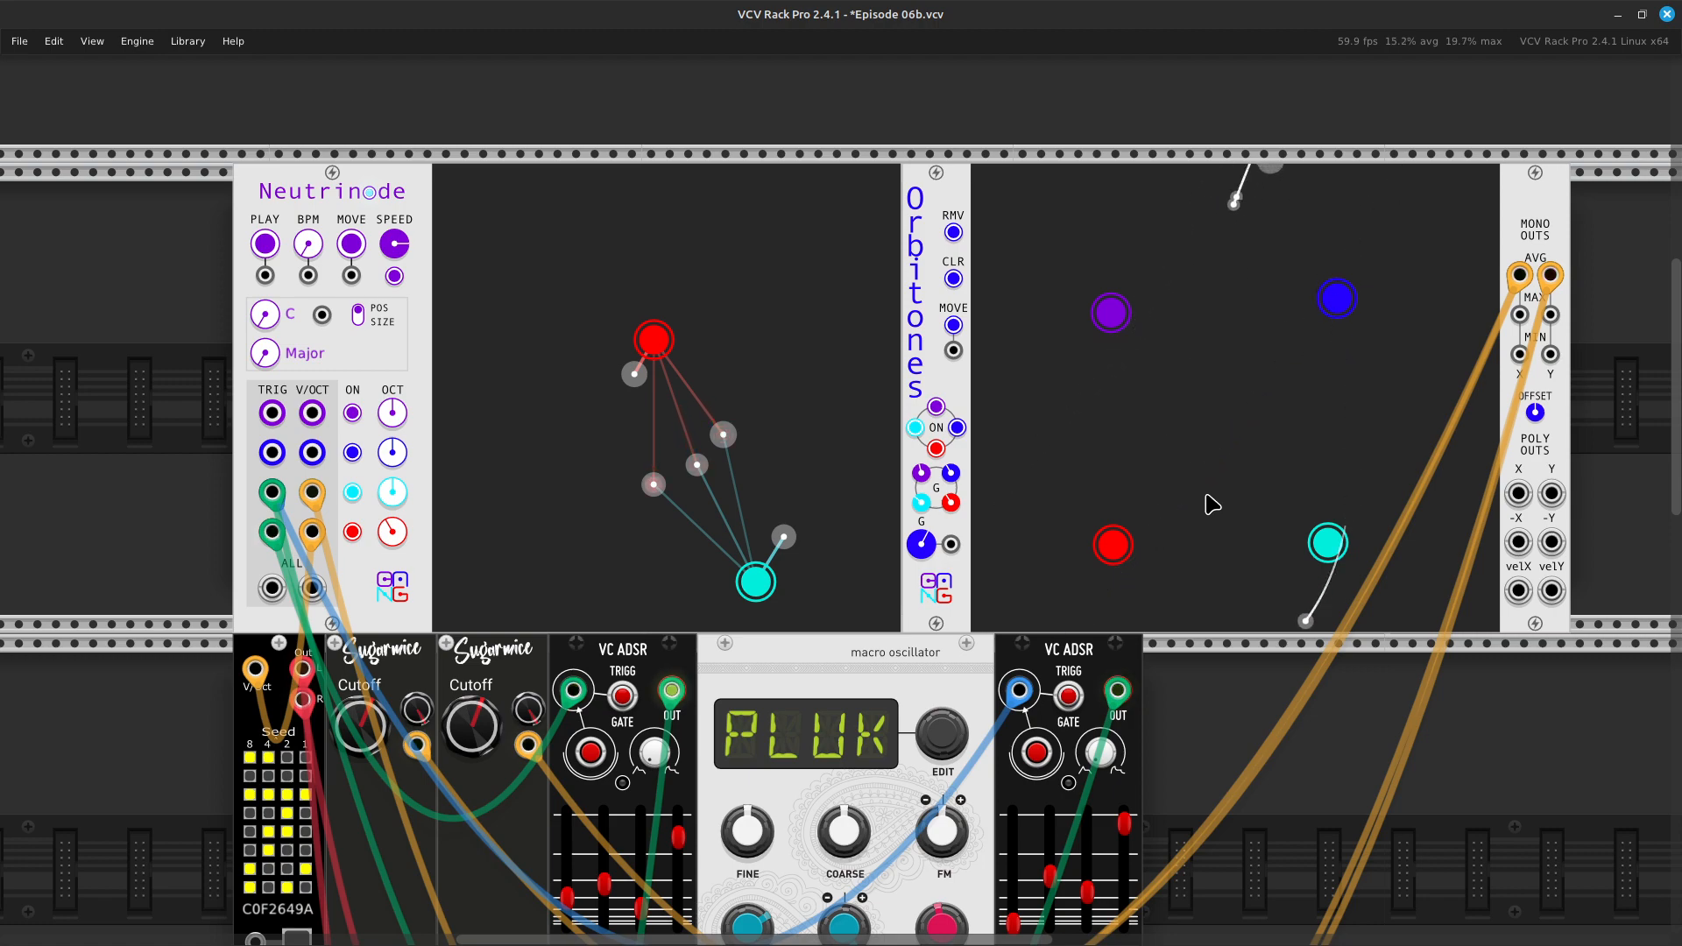
Set the Orbitones module's global gravity to 10
key(ctrl+equal)
key(ctrl+equal)
key(Up)
key(Up)
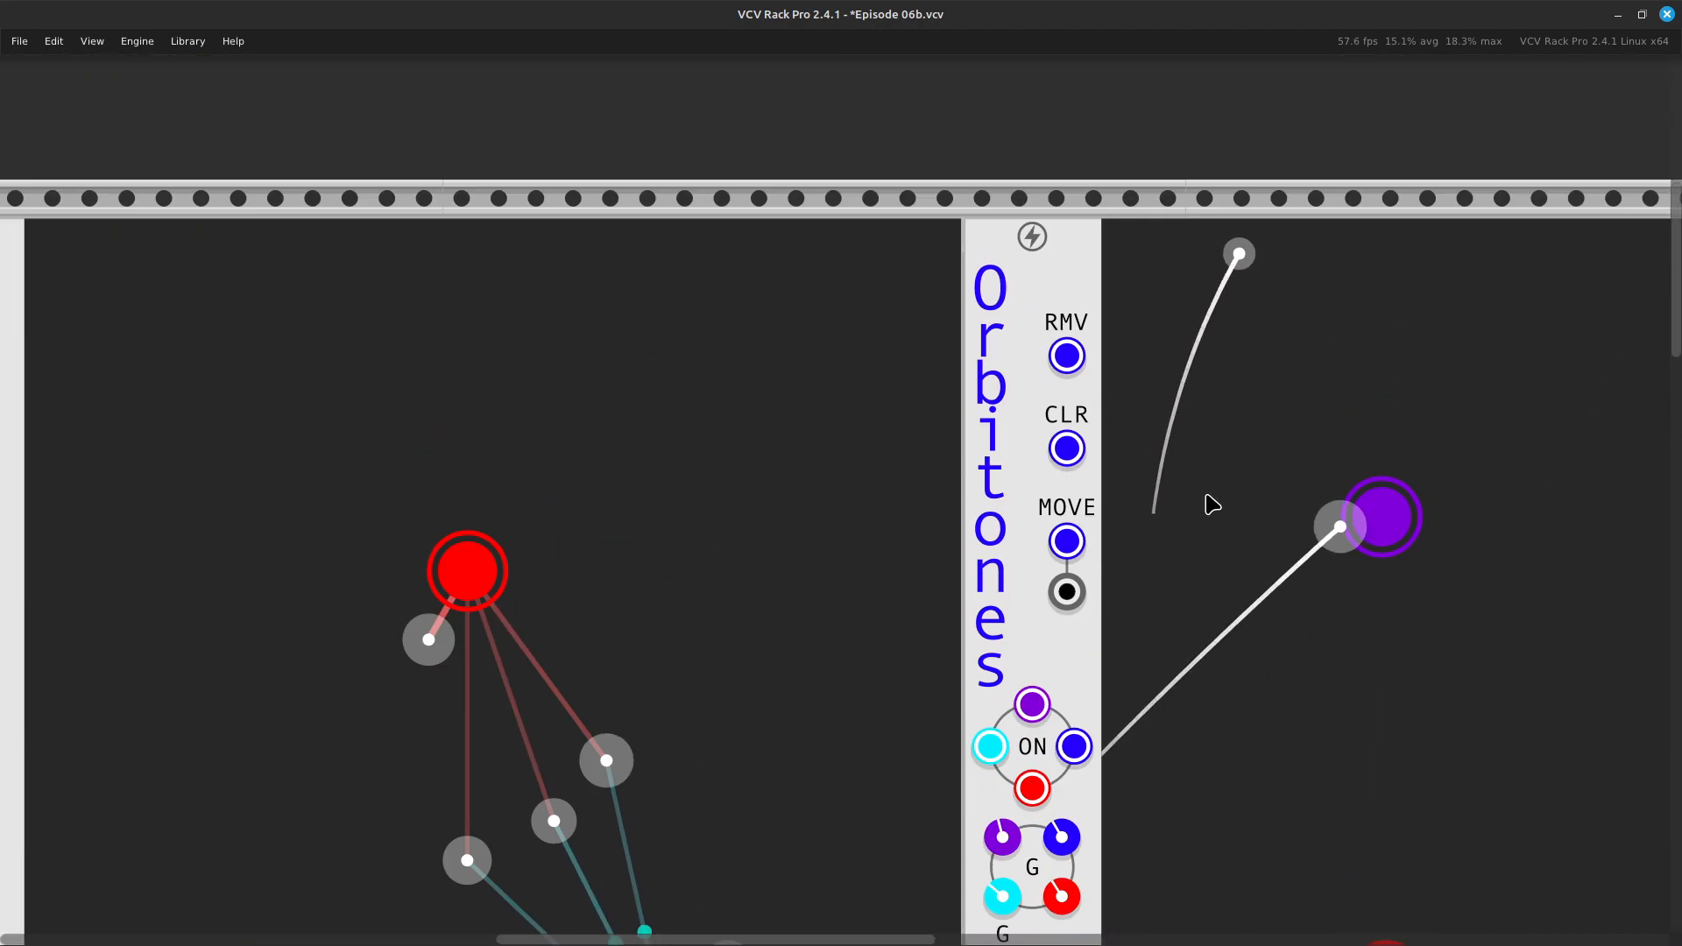
key(Right)
key(Right)
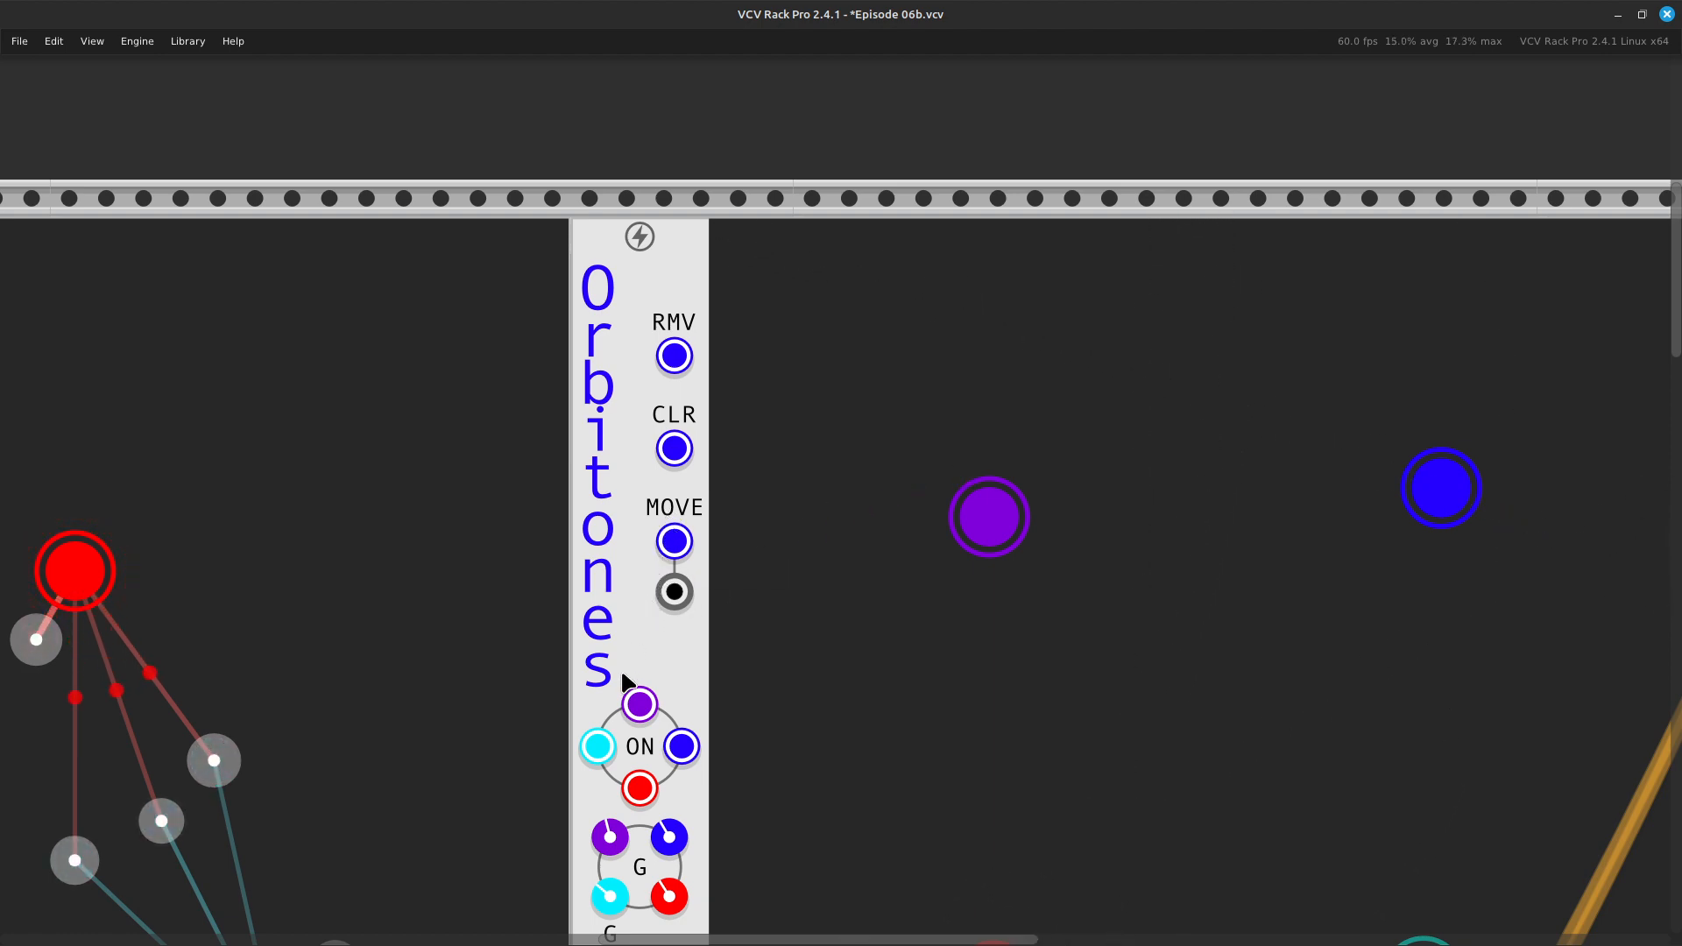
scroll(644, 622, down, 5)
scroll(666, 568, up, 2)
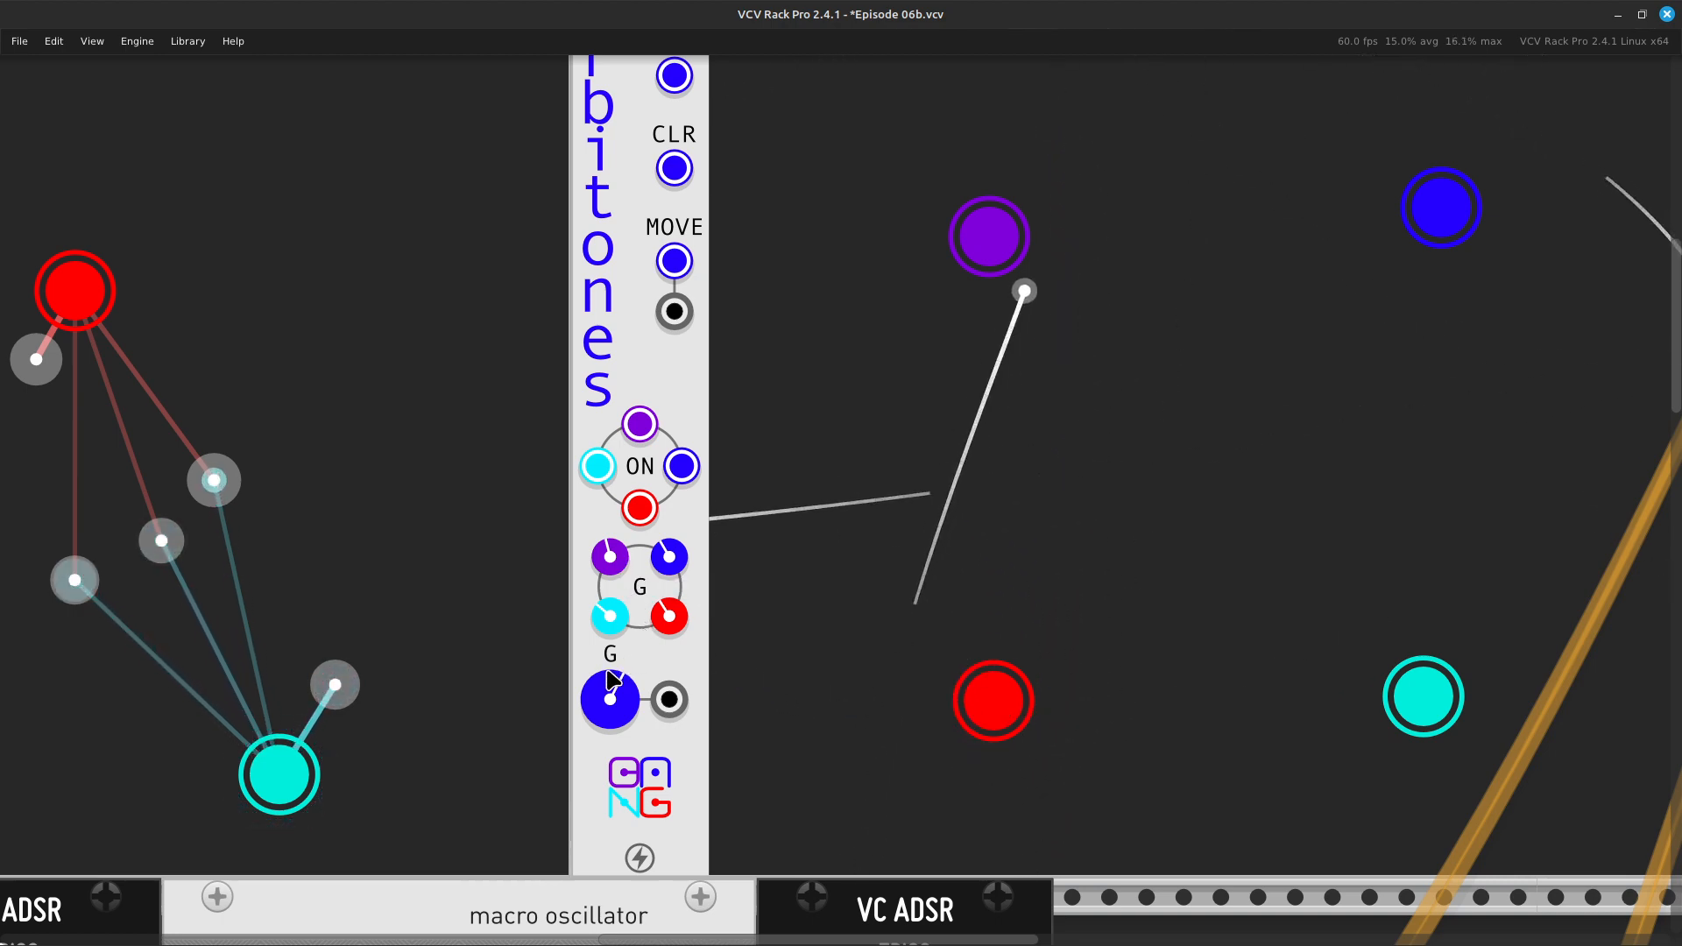
scroll(666, 692, down, 3)
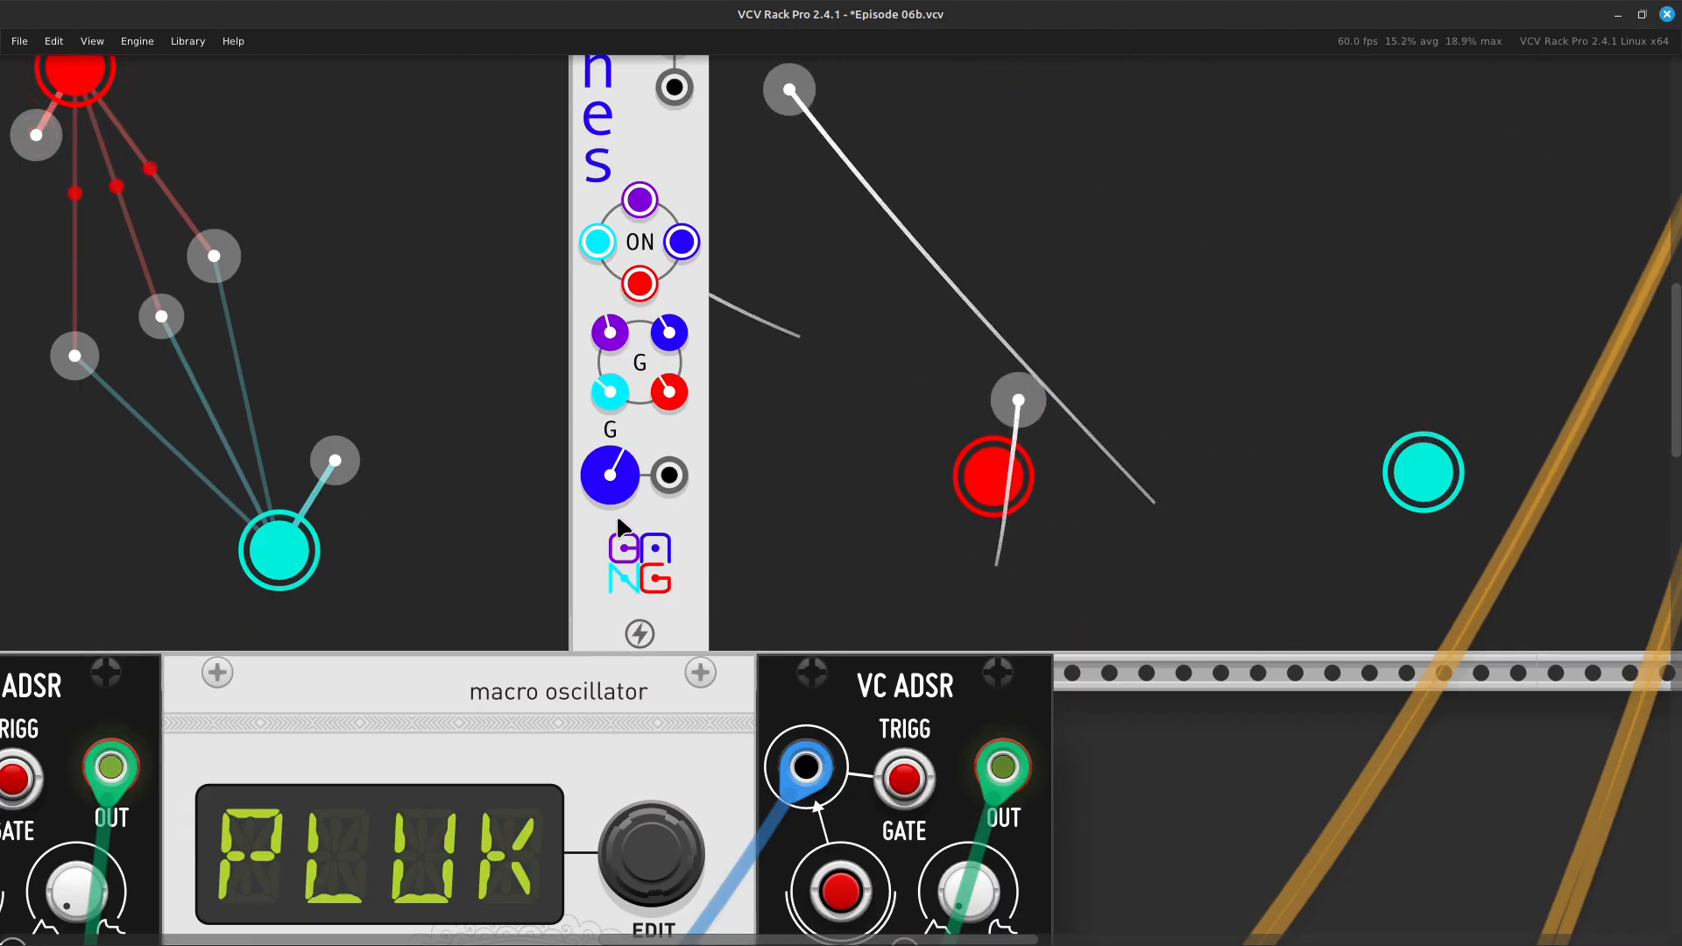
mouse_move(614, 470)
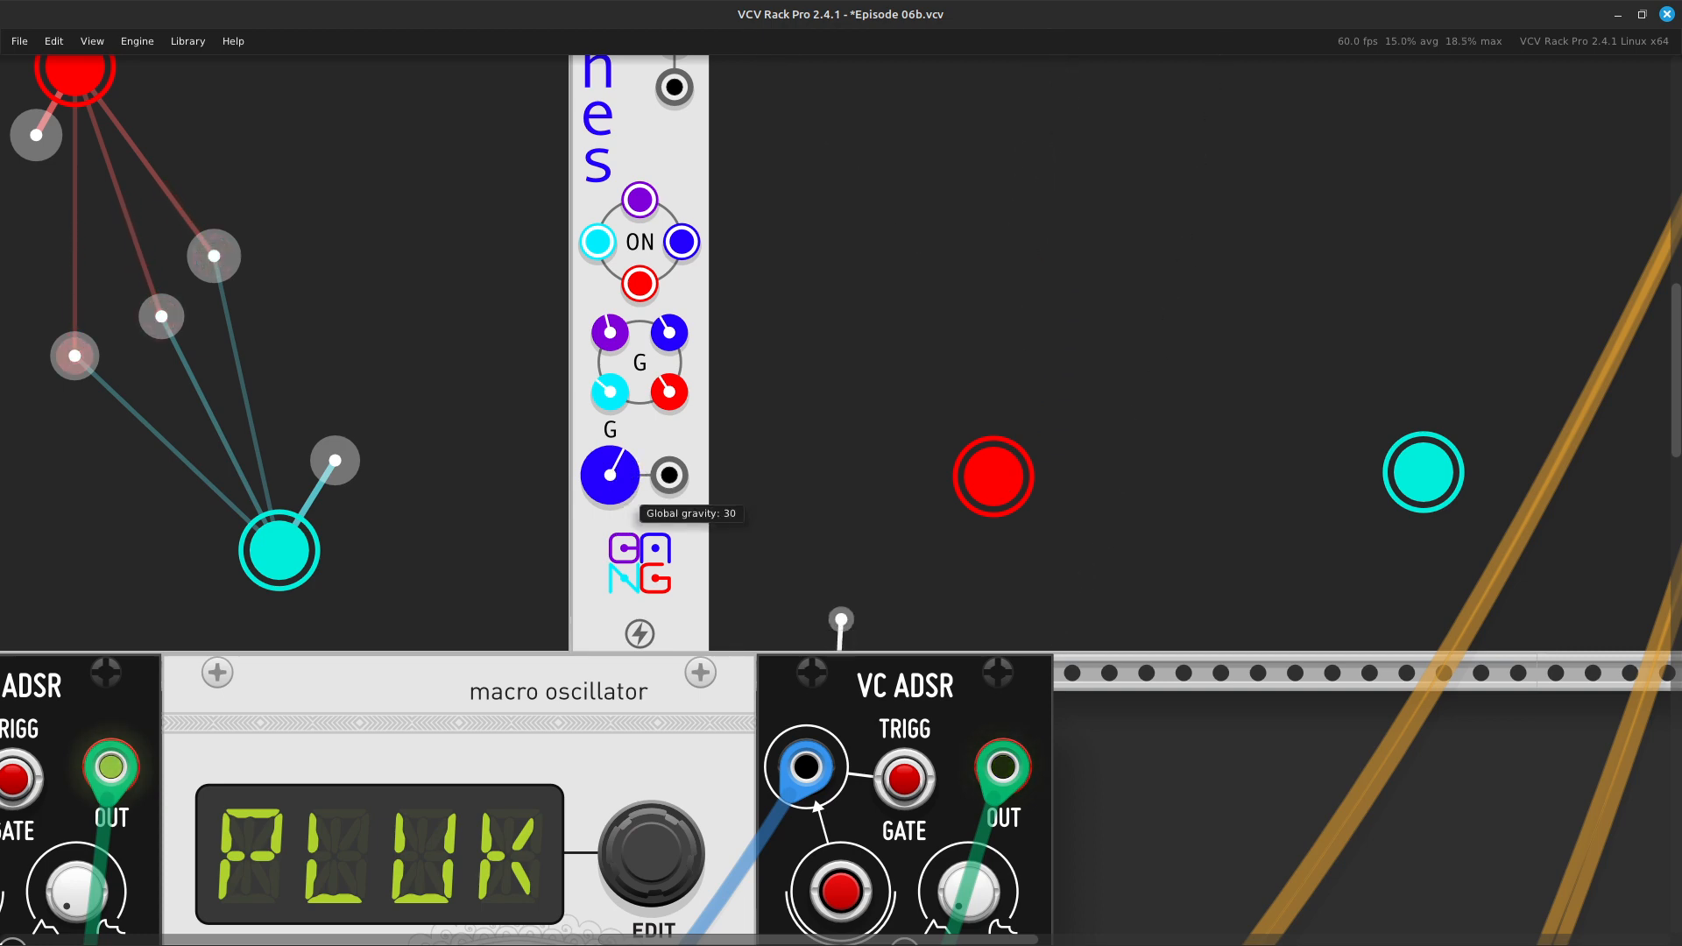
right_click(613, 468)
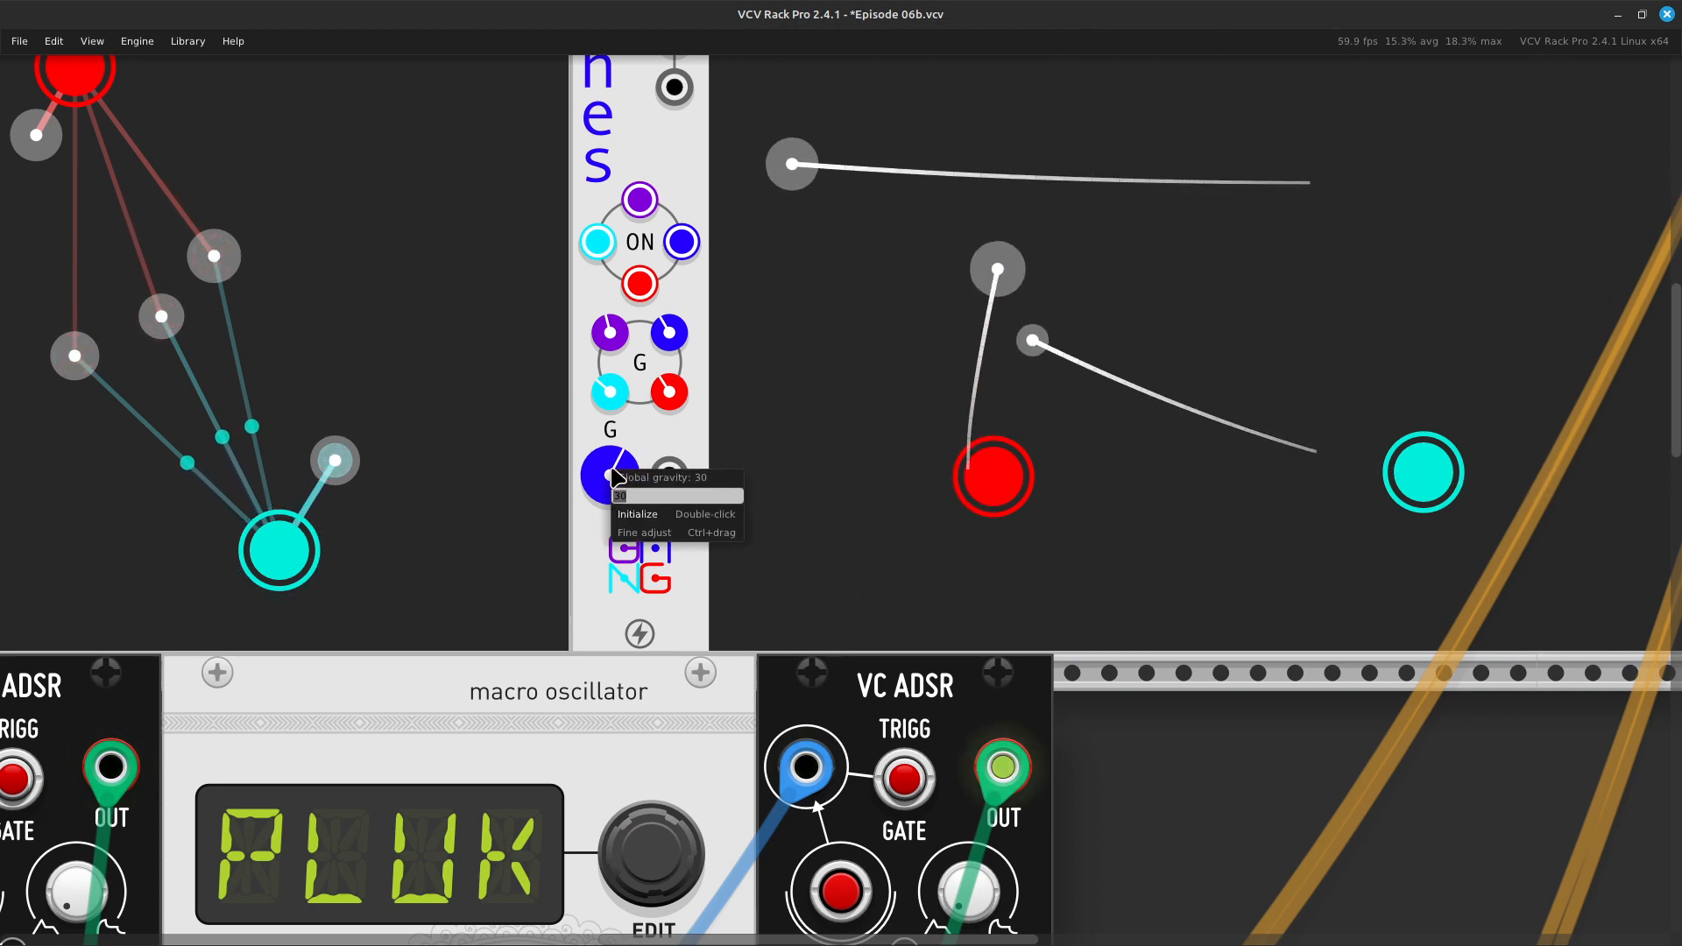
text(10)
key(Return)
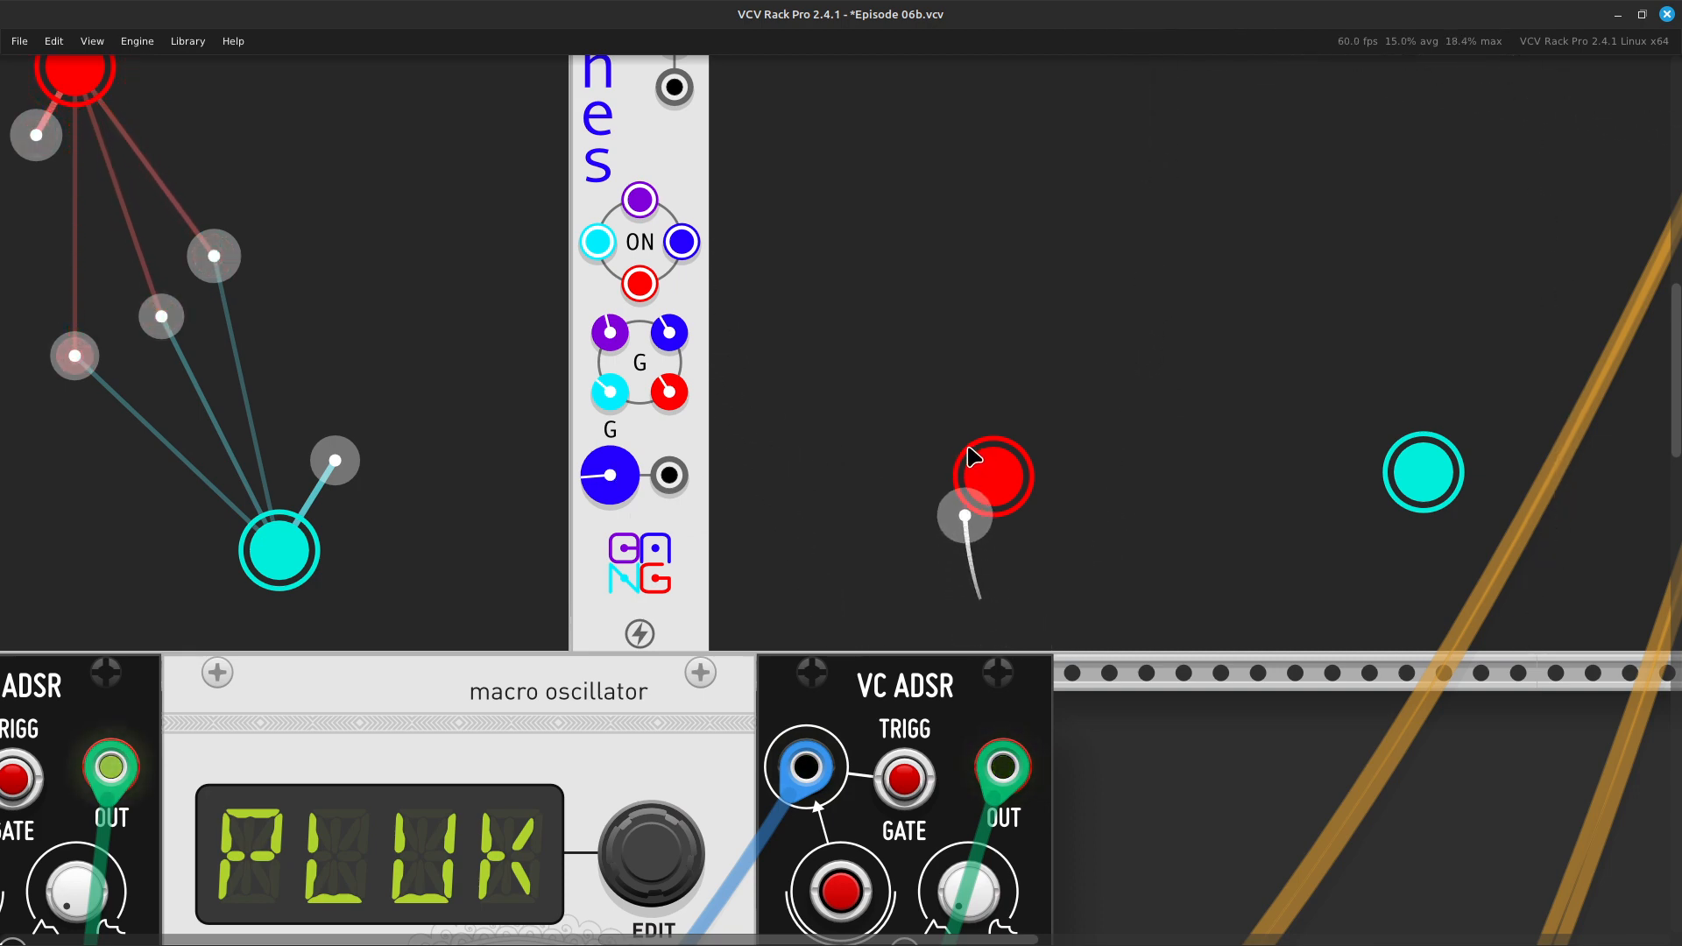
Examine the mixer meters and the Orbitones particle movement while the patch plays with the lowered gravity
key(ctrl+minus)
key(ctrl+minus)
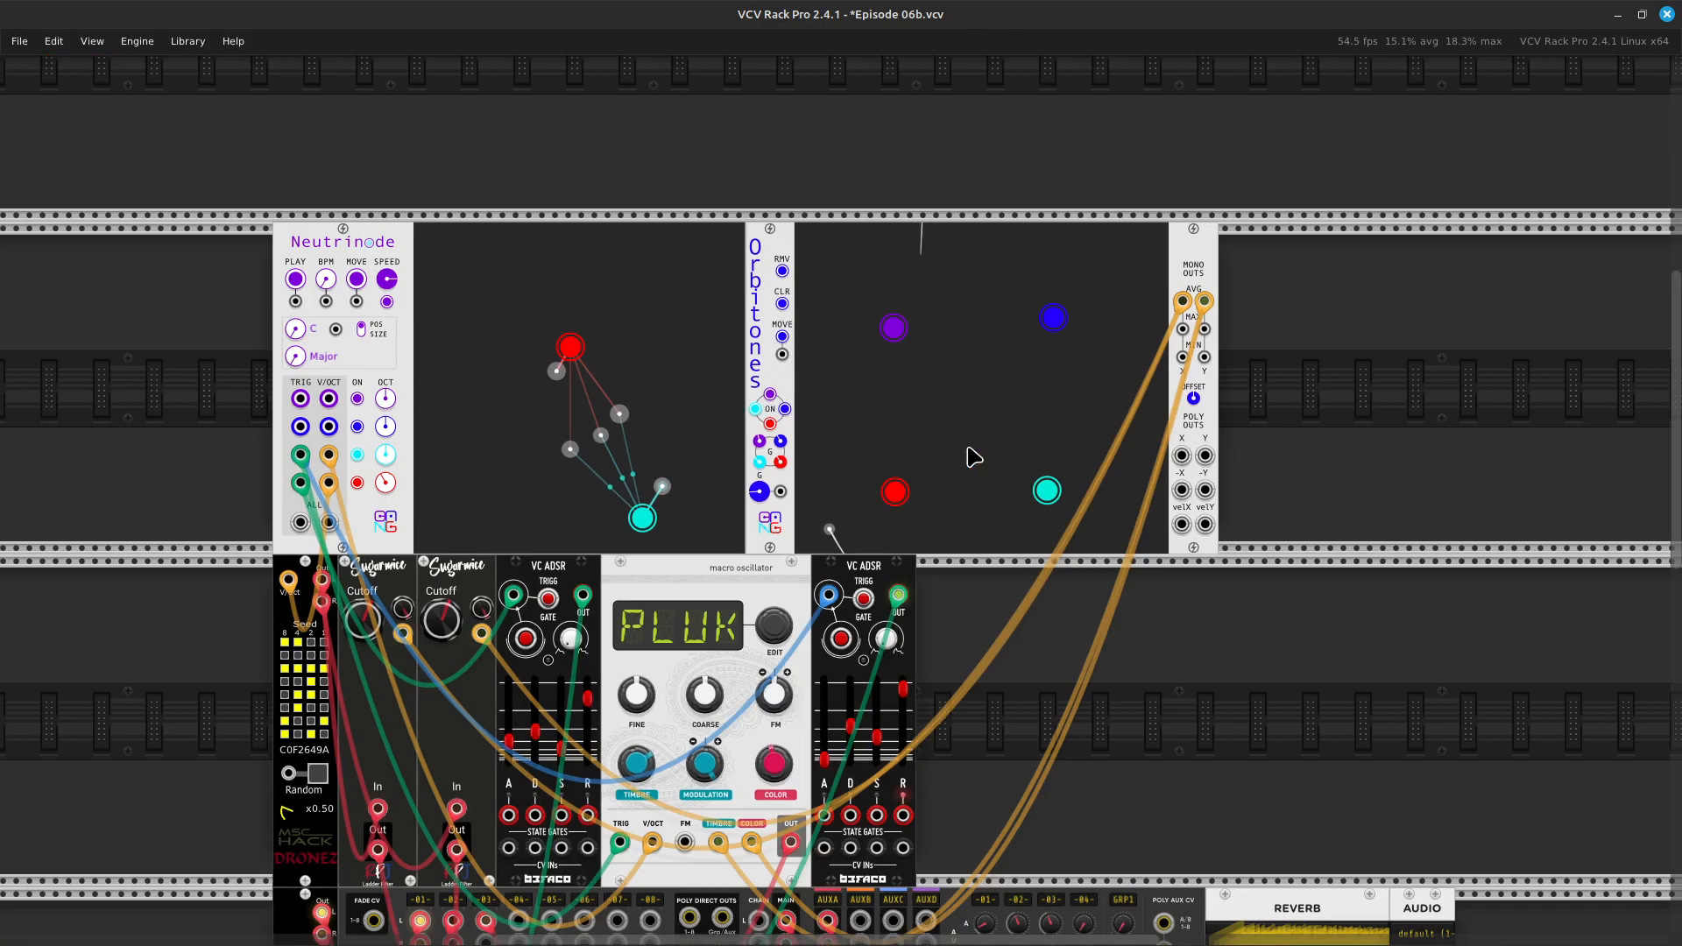
scroll(973, 457, down, 3)
scroll(973, 457, left, 2)
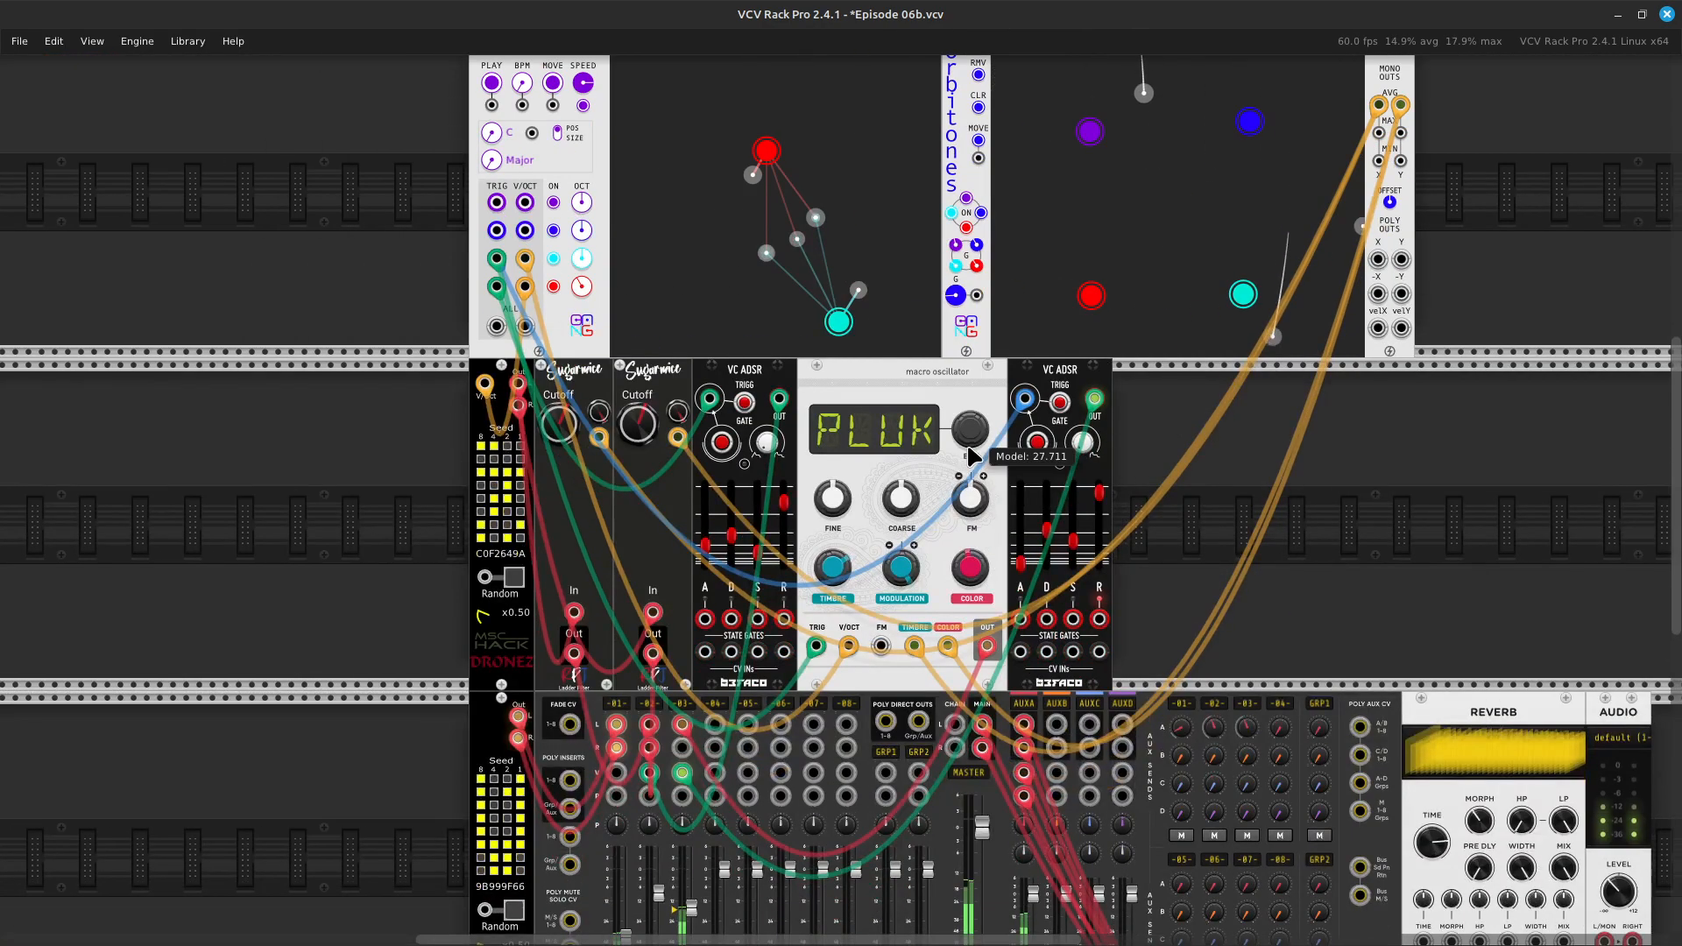
scroll(973, 457, down, 3)
scroll(973, 455, down, 2)
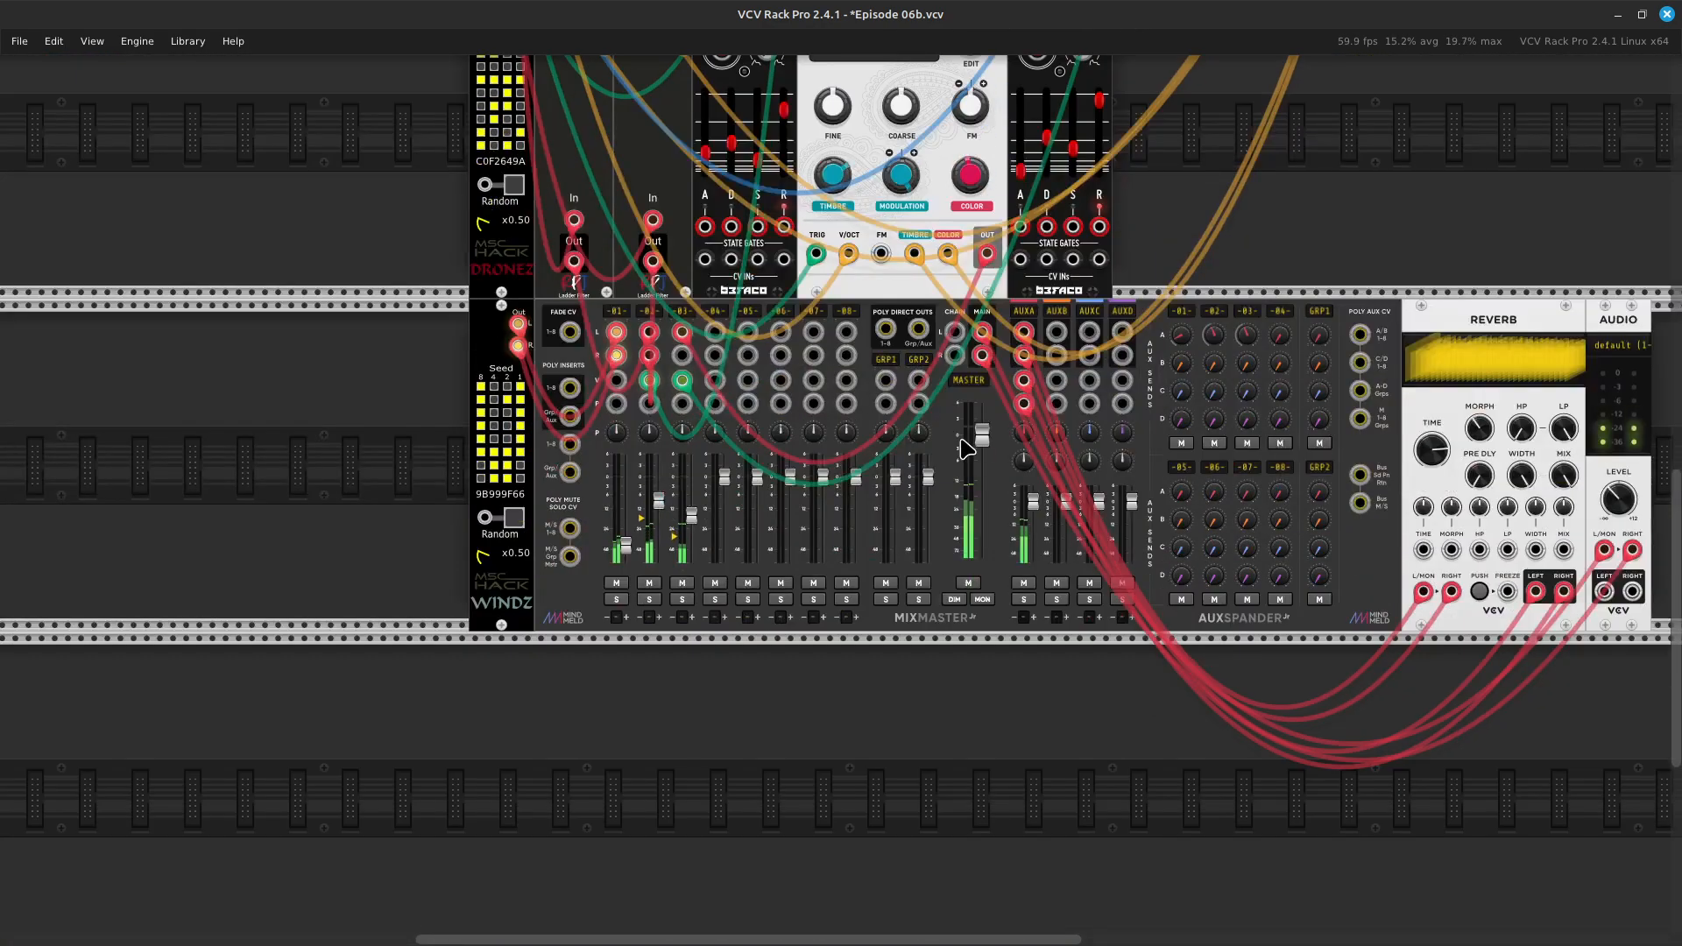
scroll(966, 450, up, 2)
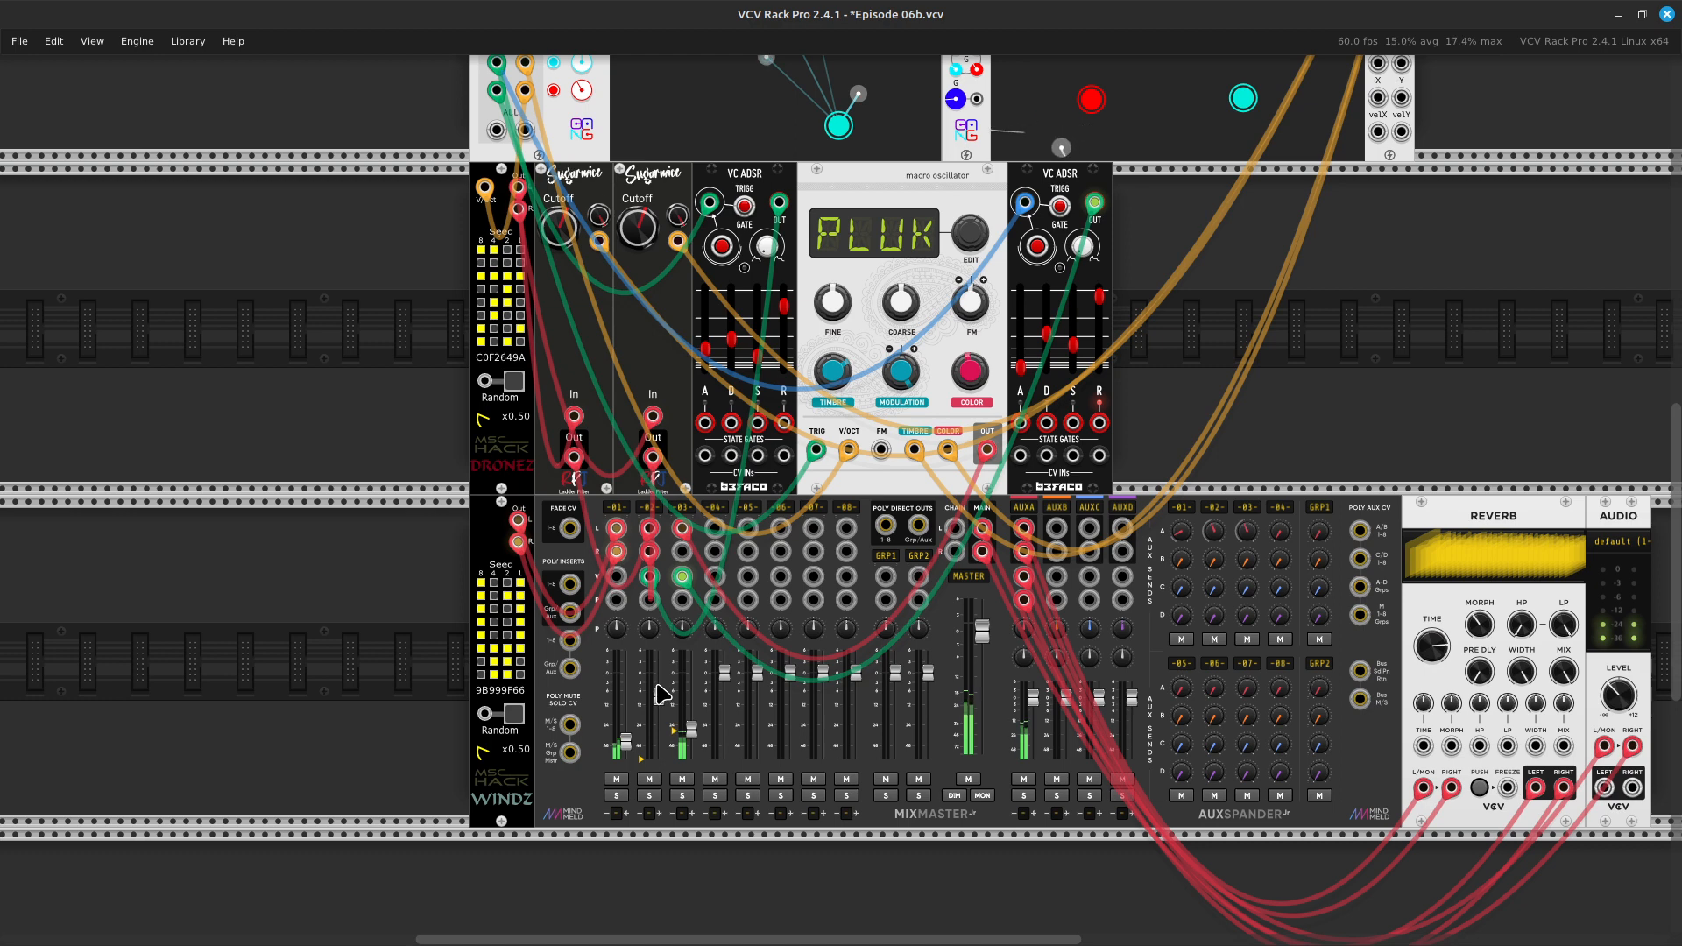
mouse_move(664, 695)
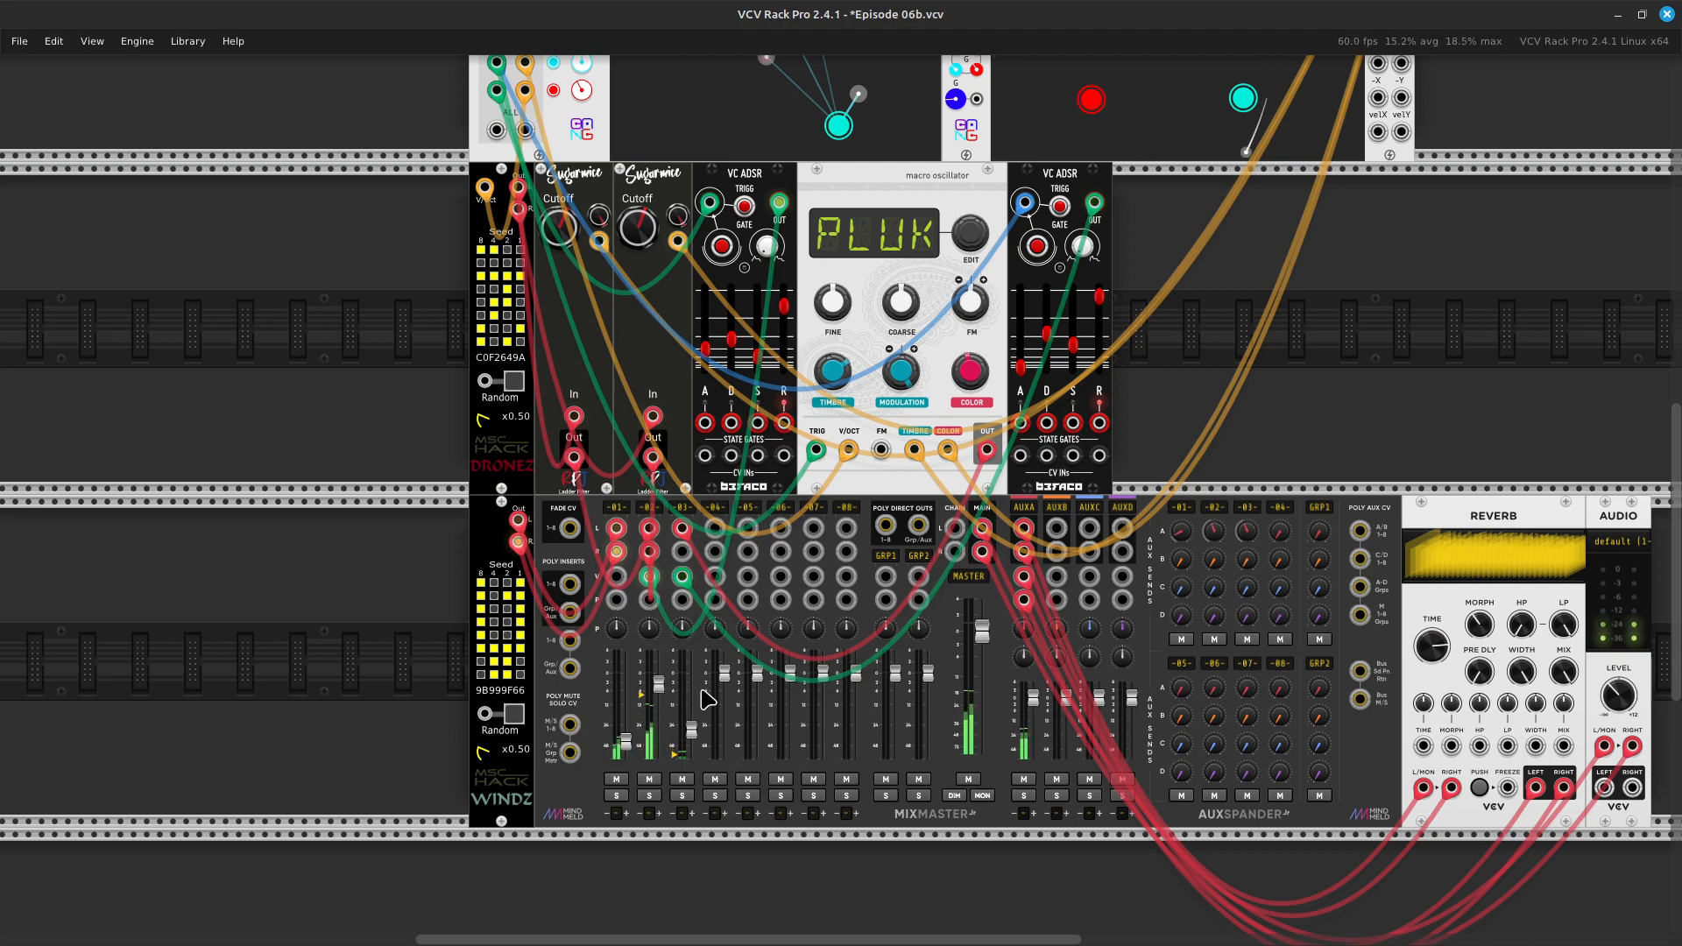
scroll(708, 694, down, 4)
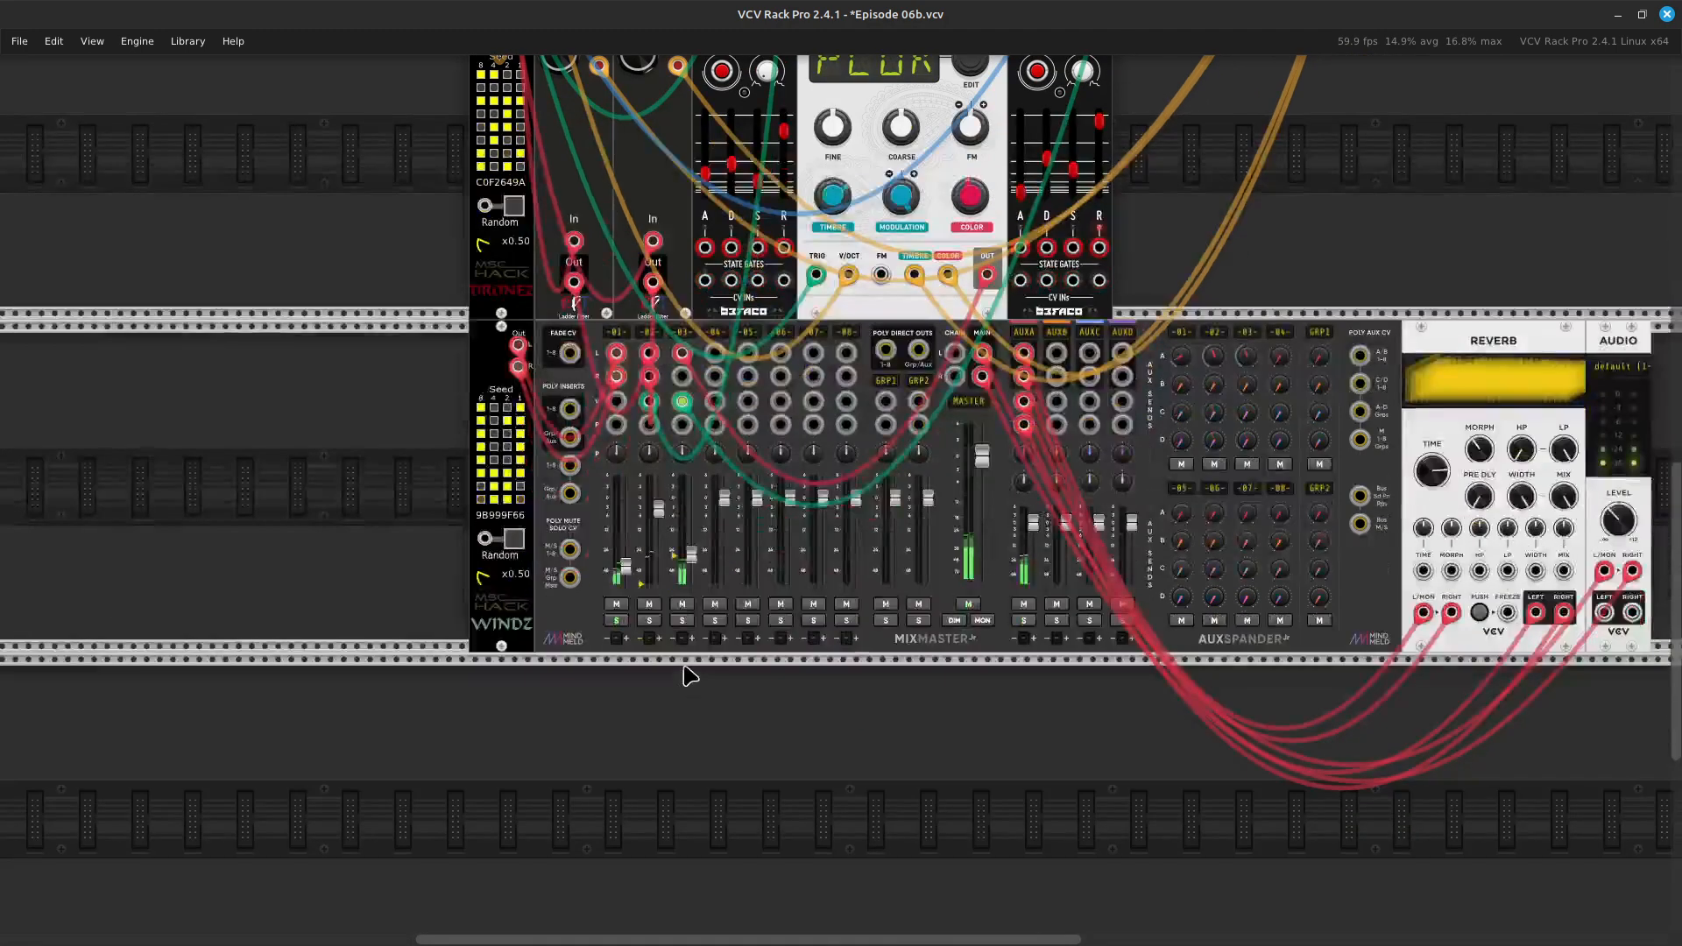
scroll(690, 673, up, 4)
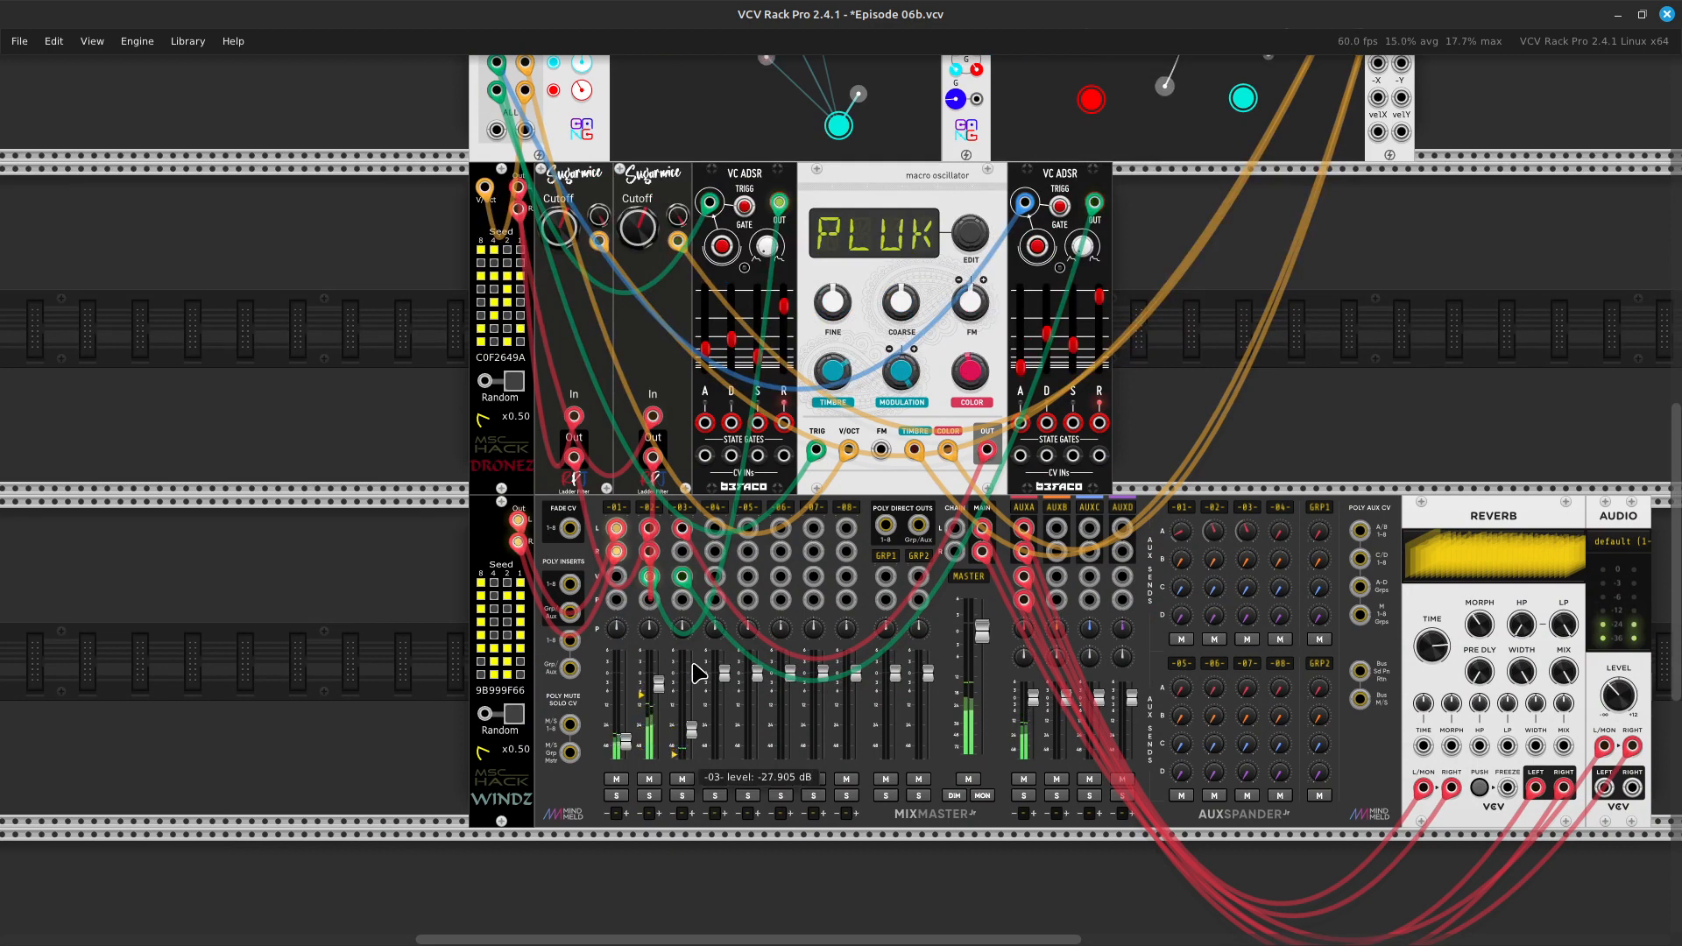
scroll(698, 673, up, 8)
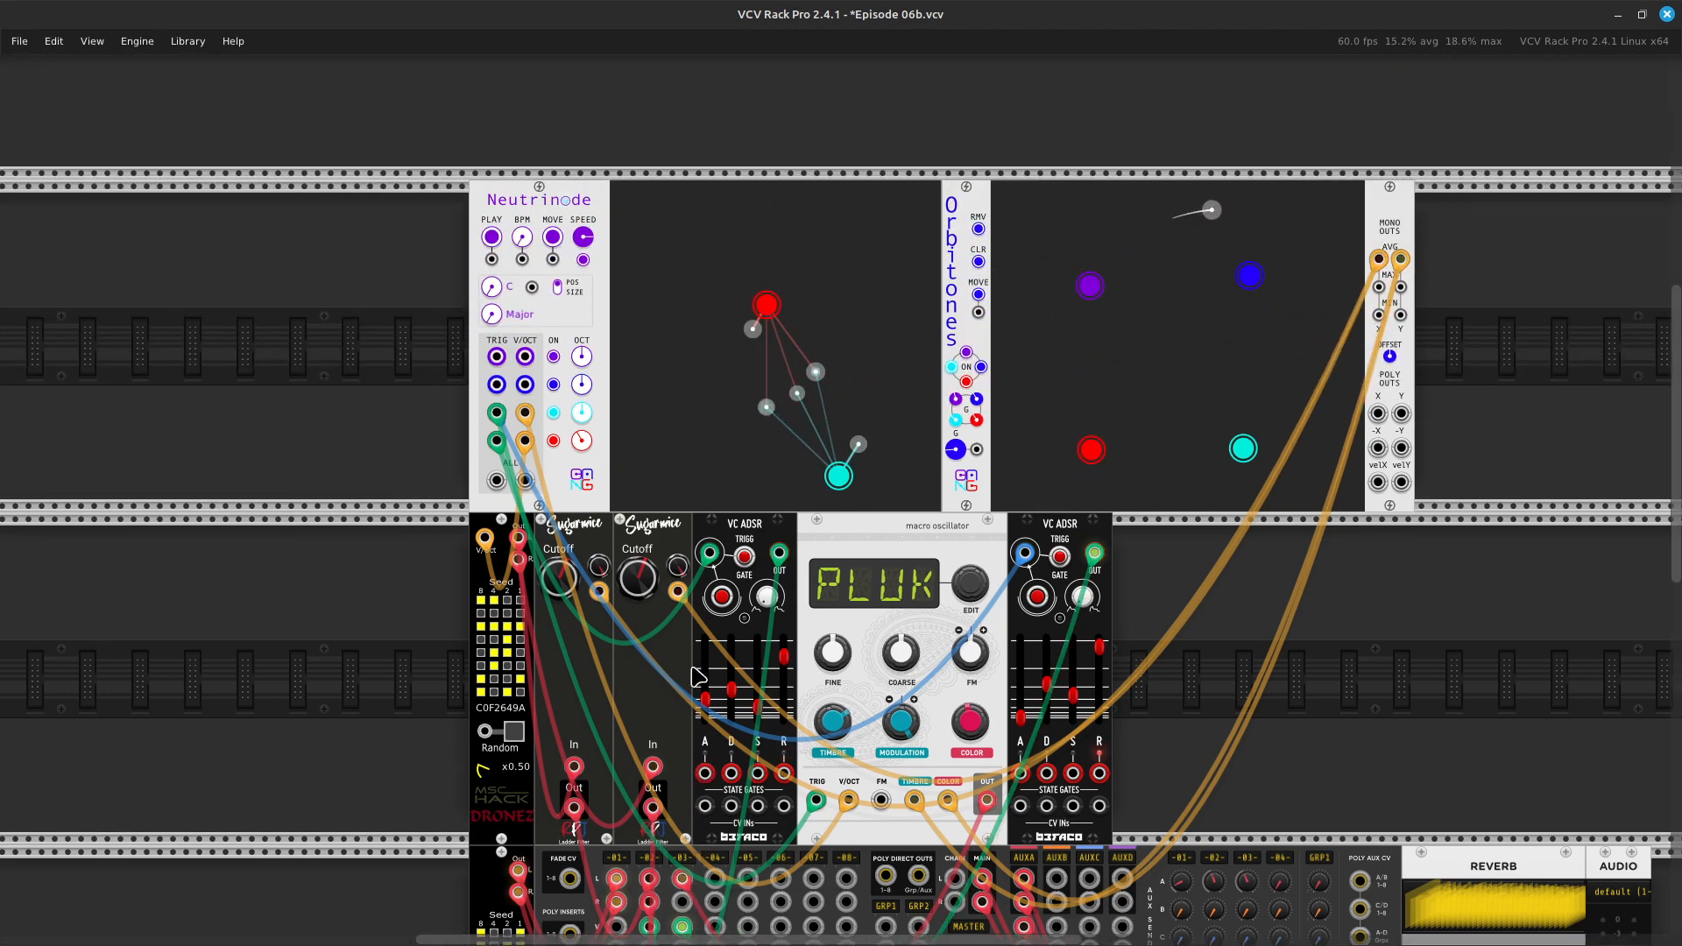
scroll(698, 675, right, 5)
scroll(699, 675, down, 9)
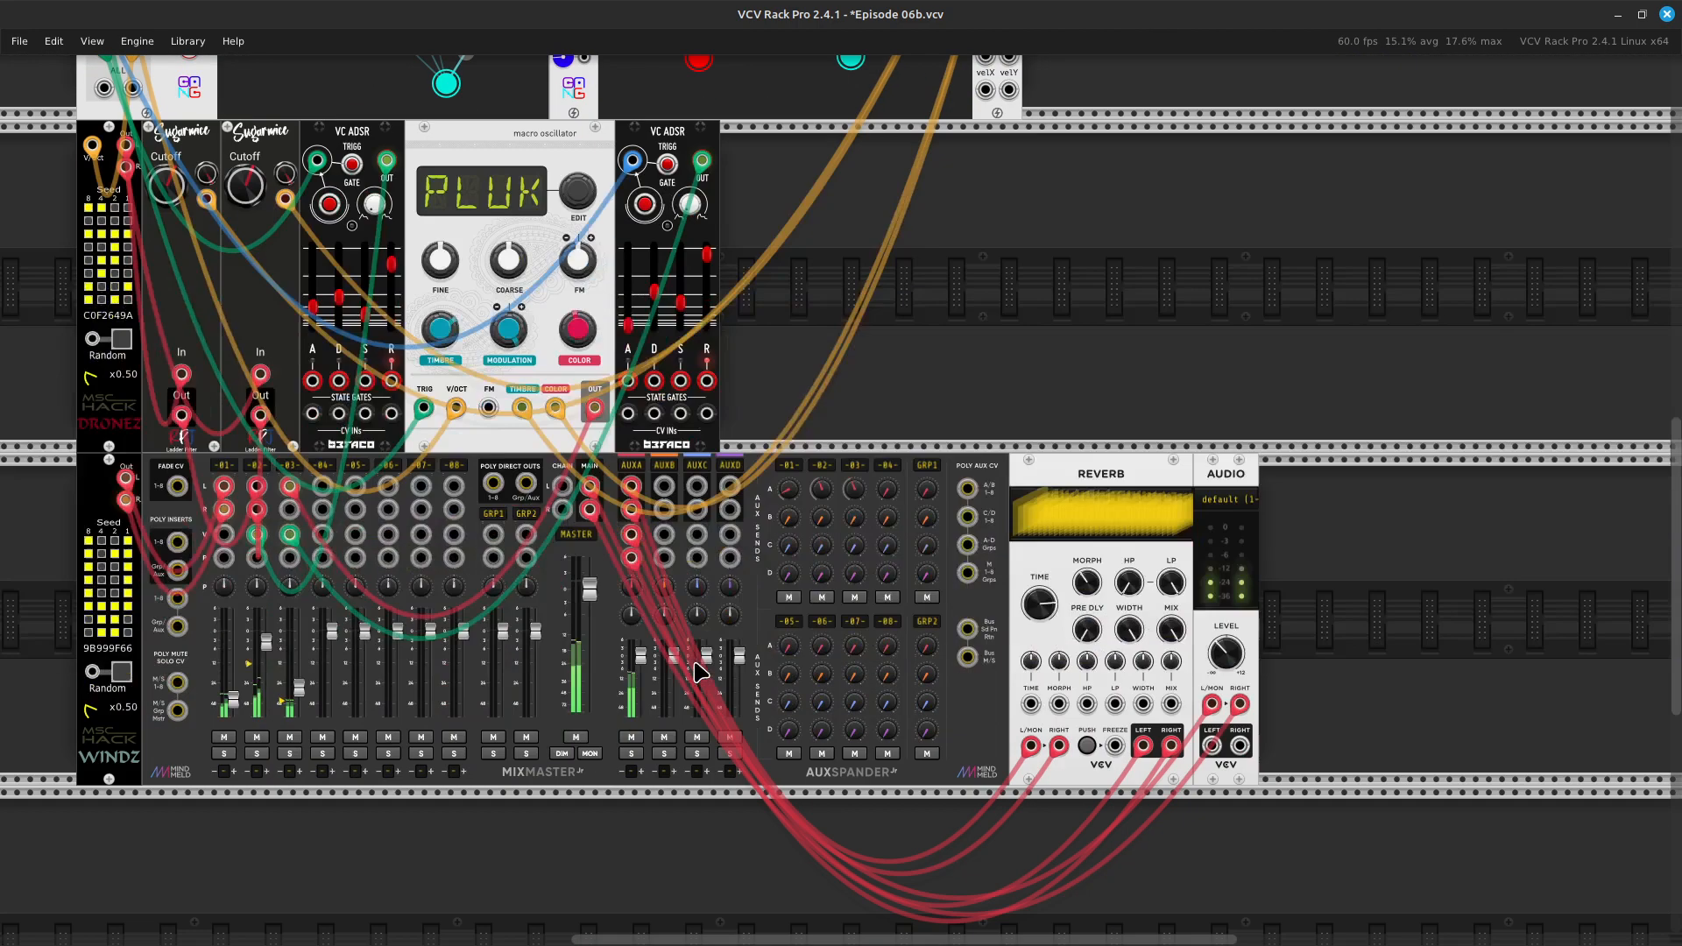
Lower mixer channel 3's AUXA send to about -16.6 dB
scroll(698, 673, left, 4)
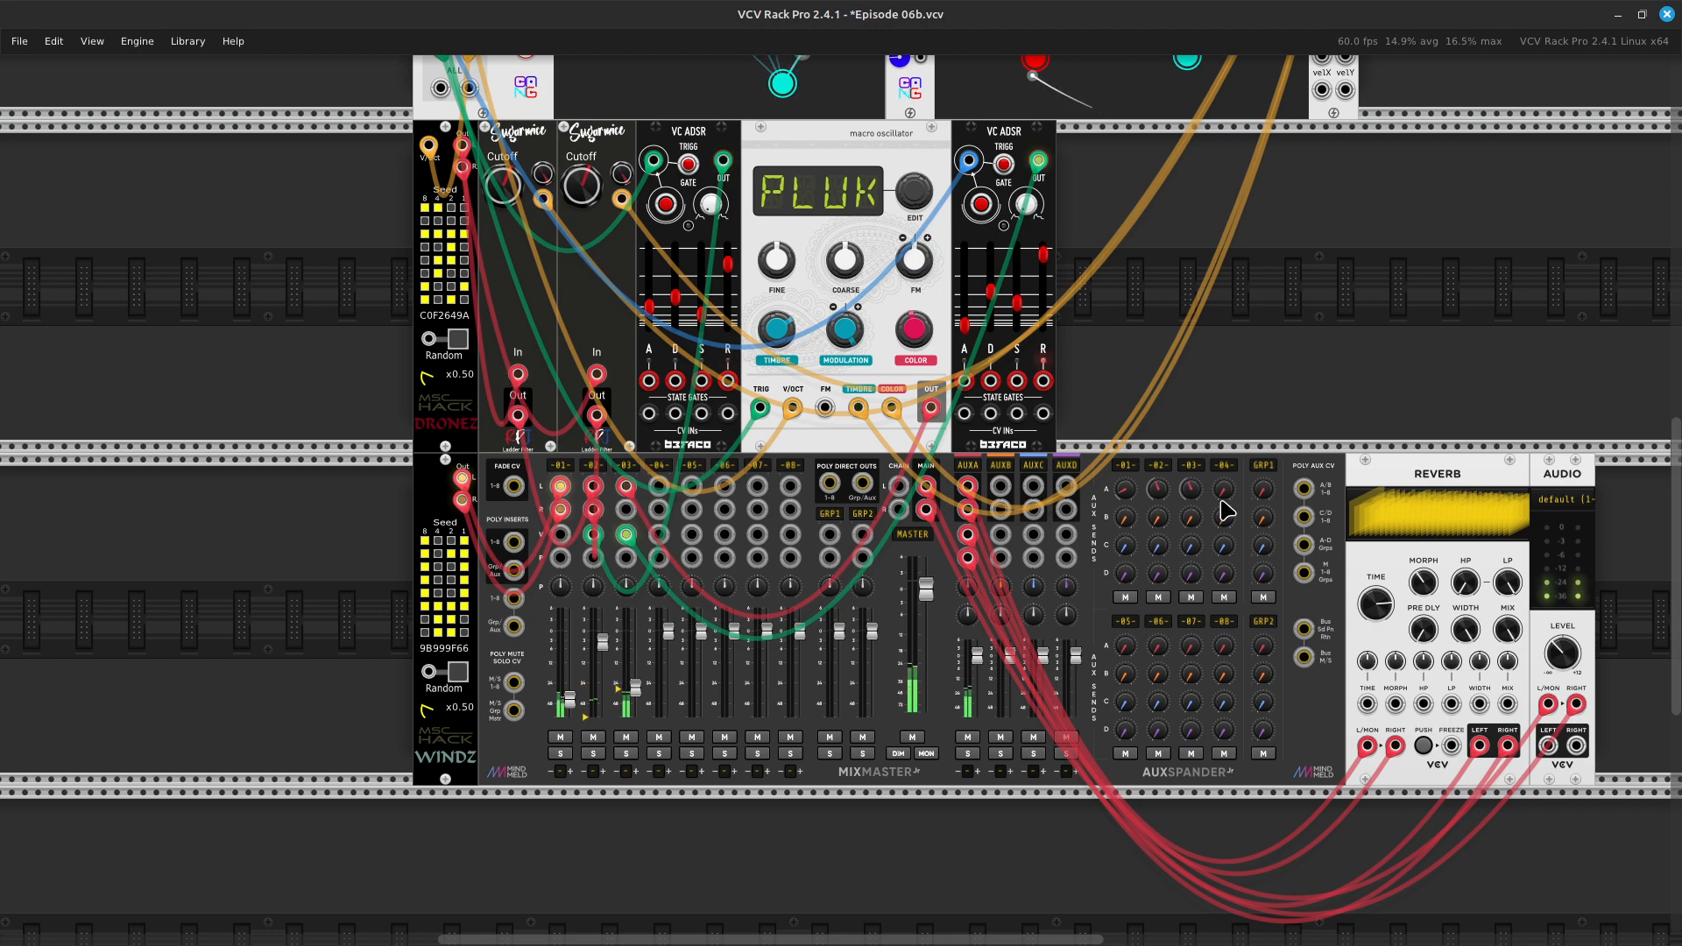
scroll(1225, 511, up, 4)
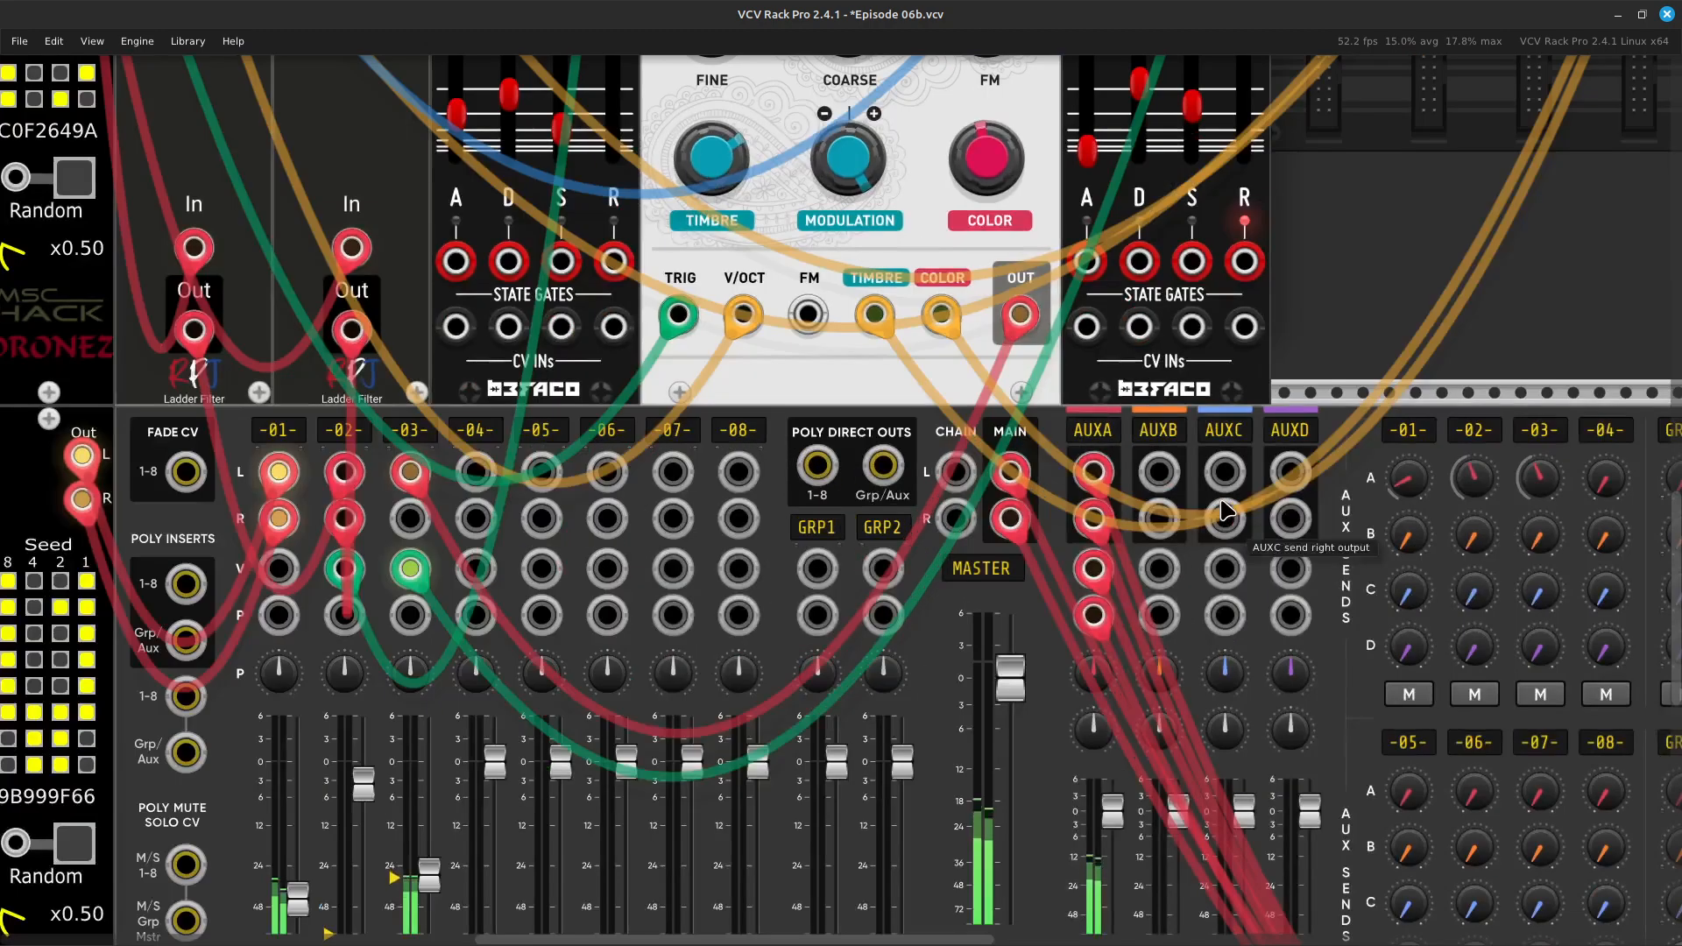
scroll(1533, 244, right, 5)
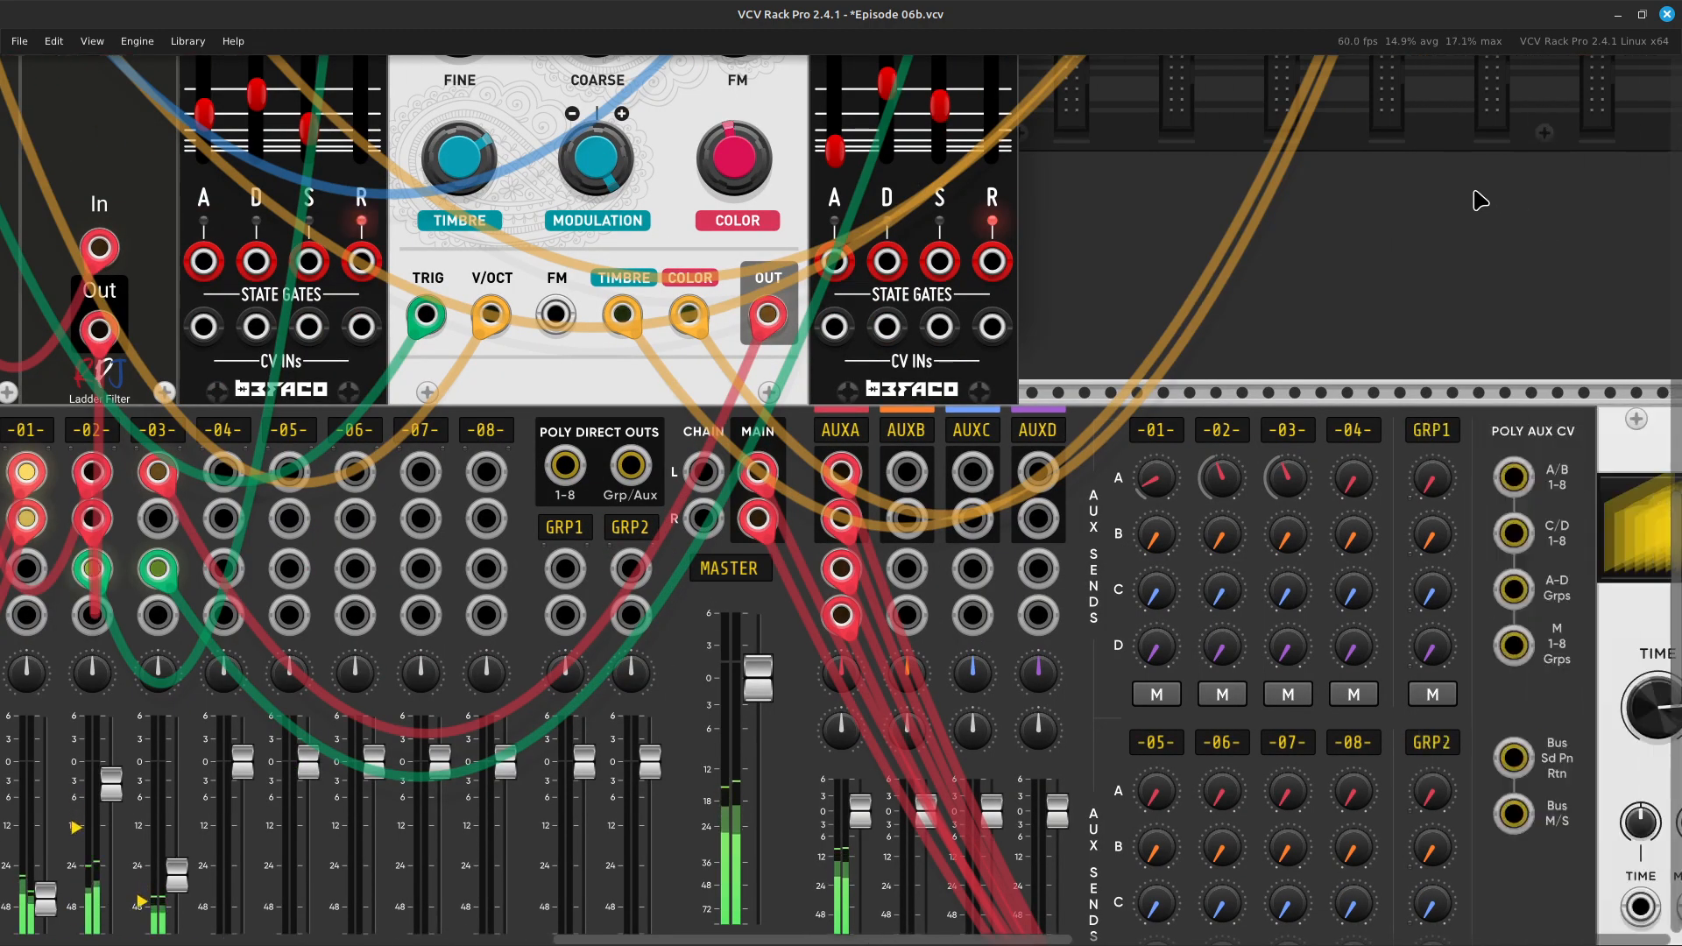
mouse_move(1293, 500)
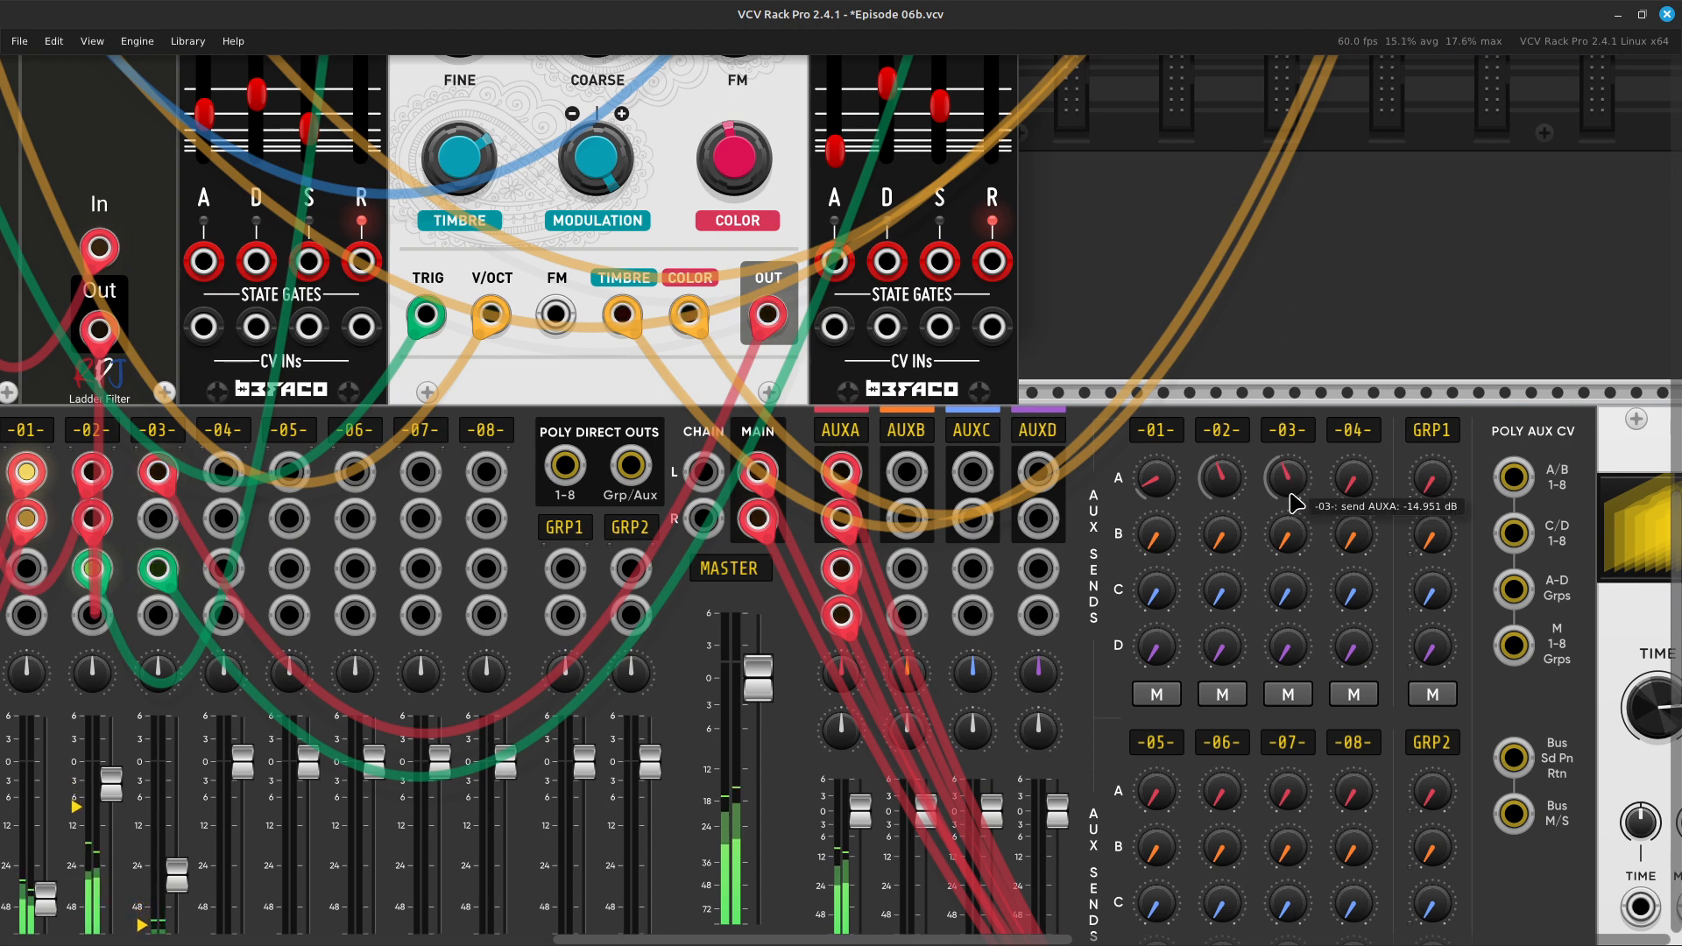
drag(1290, 480, 1290, 485)
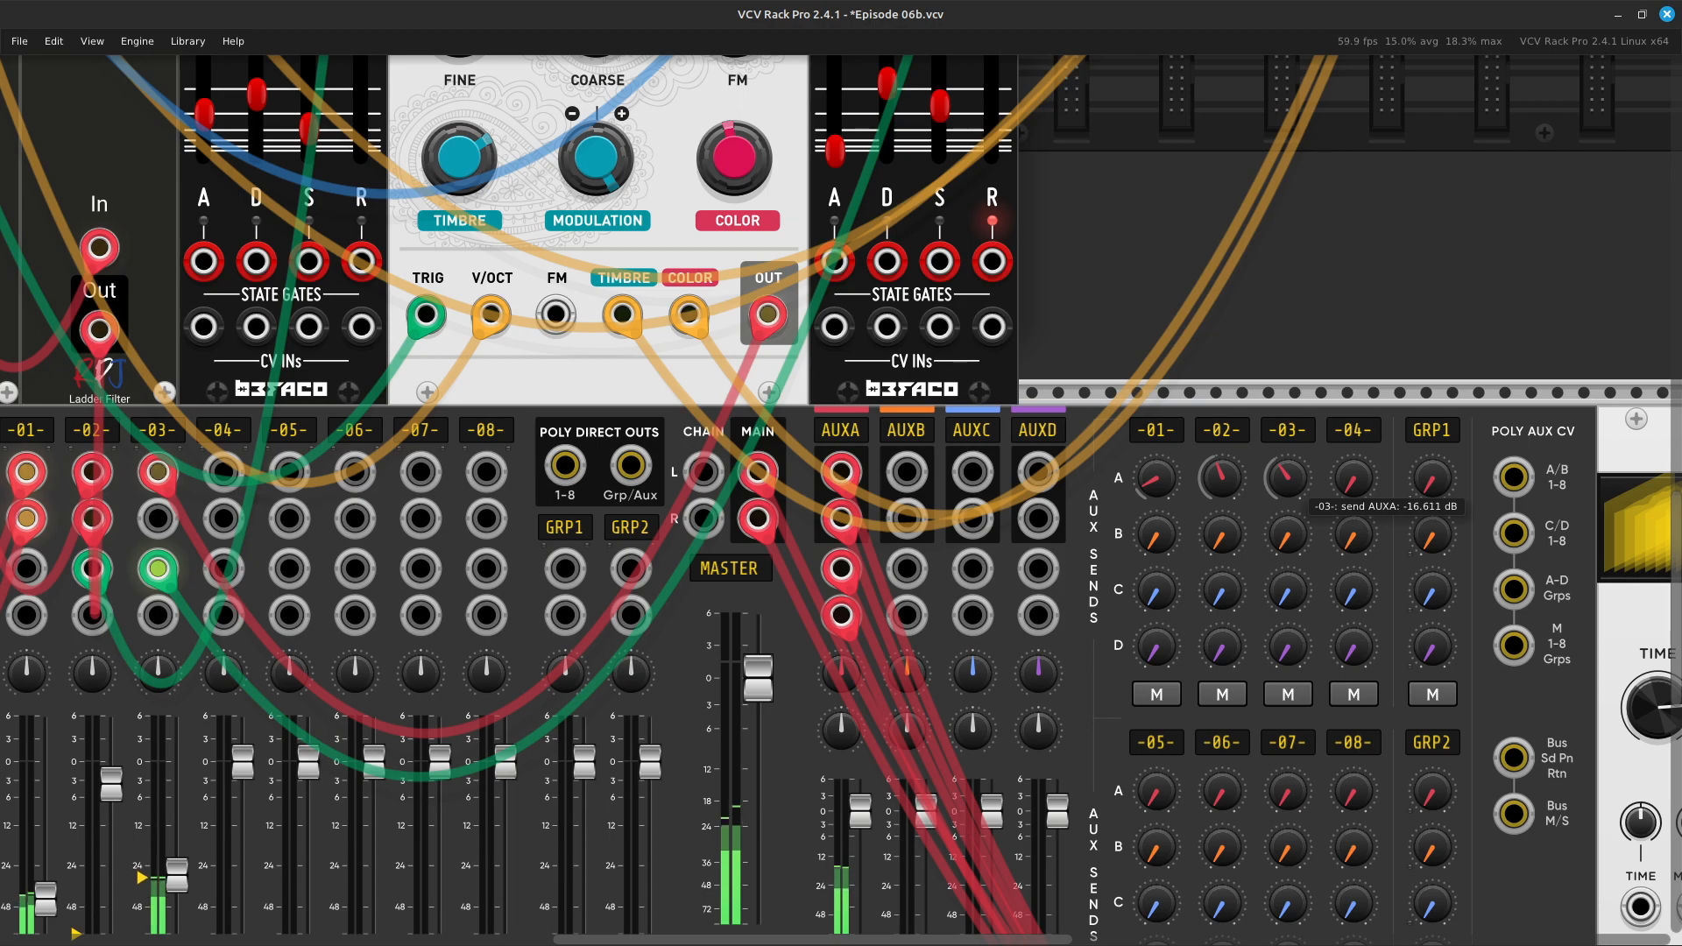
Inspect mixer channel 3's level fader and meter against the neighbouring channels
key(Left)
key(Left)
key(Left)
key(Left)
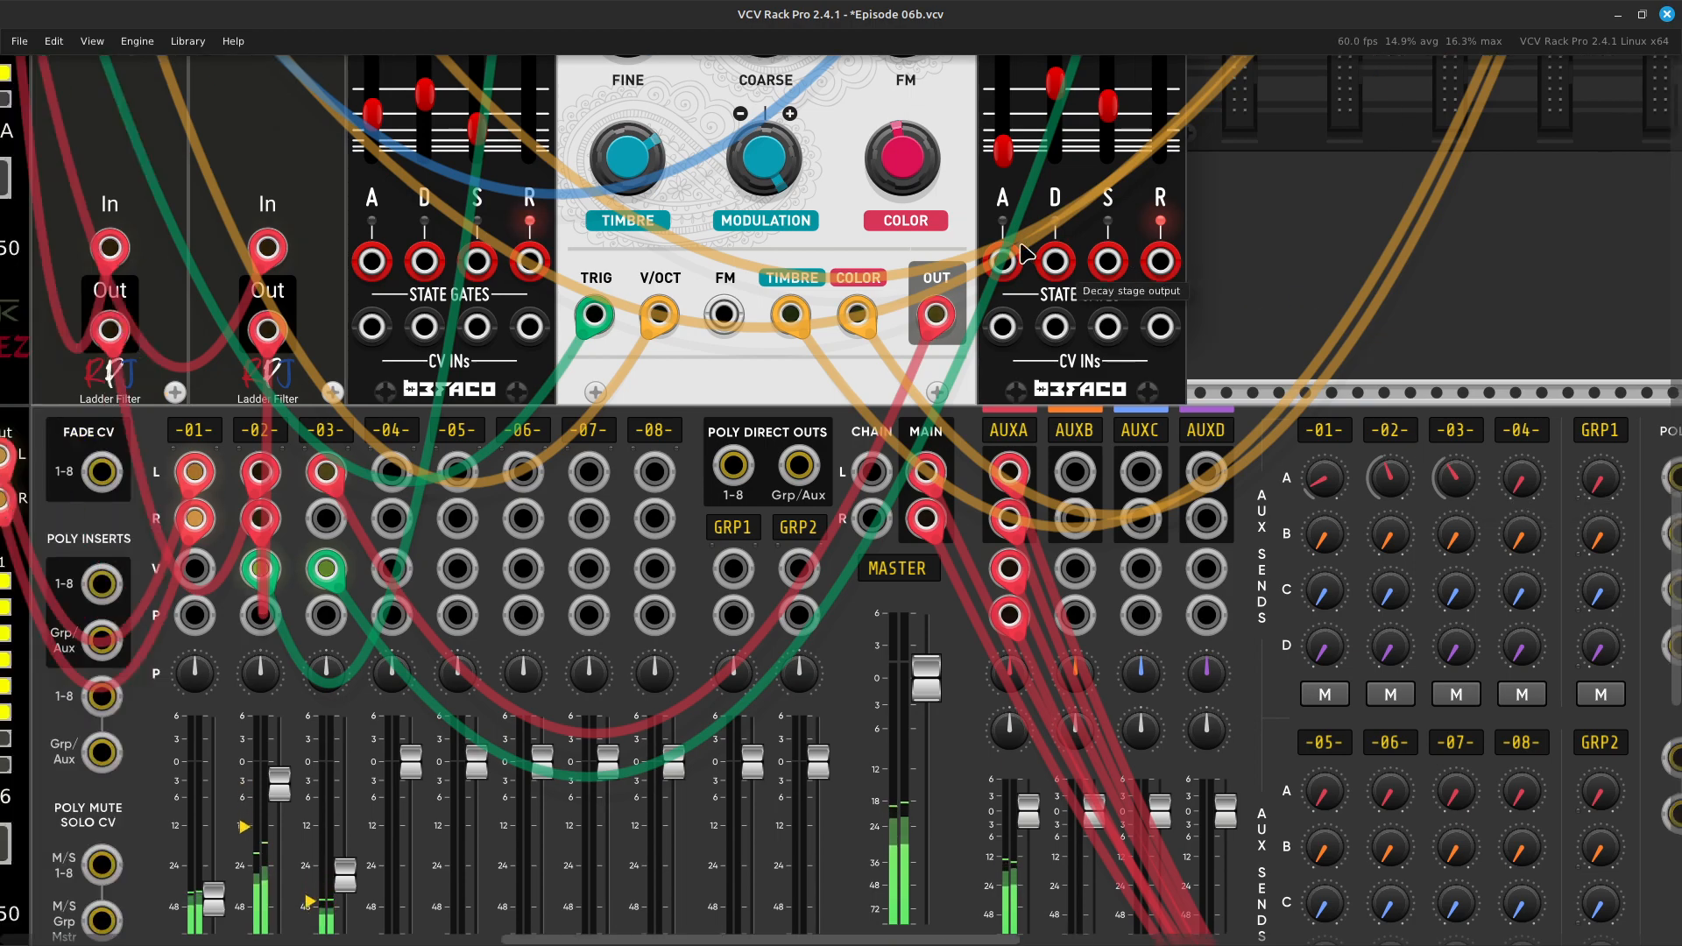
key(Up)
key(Down)
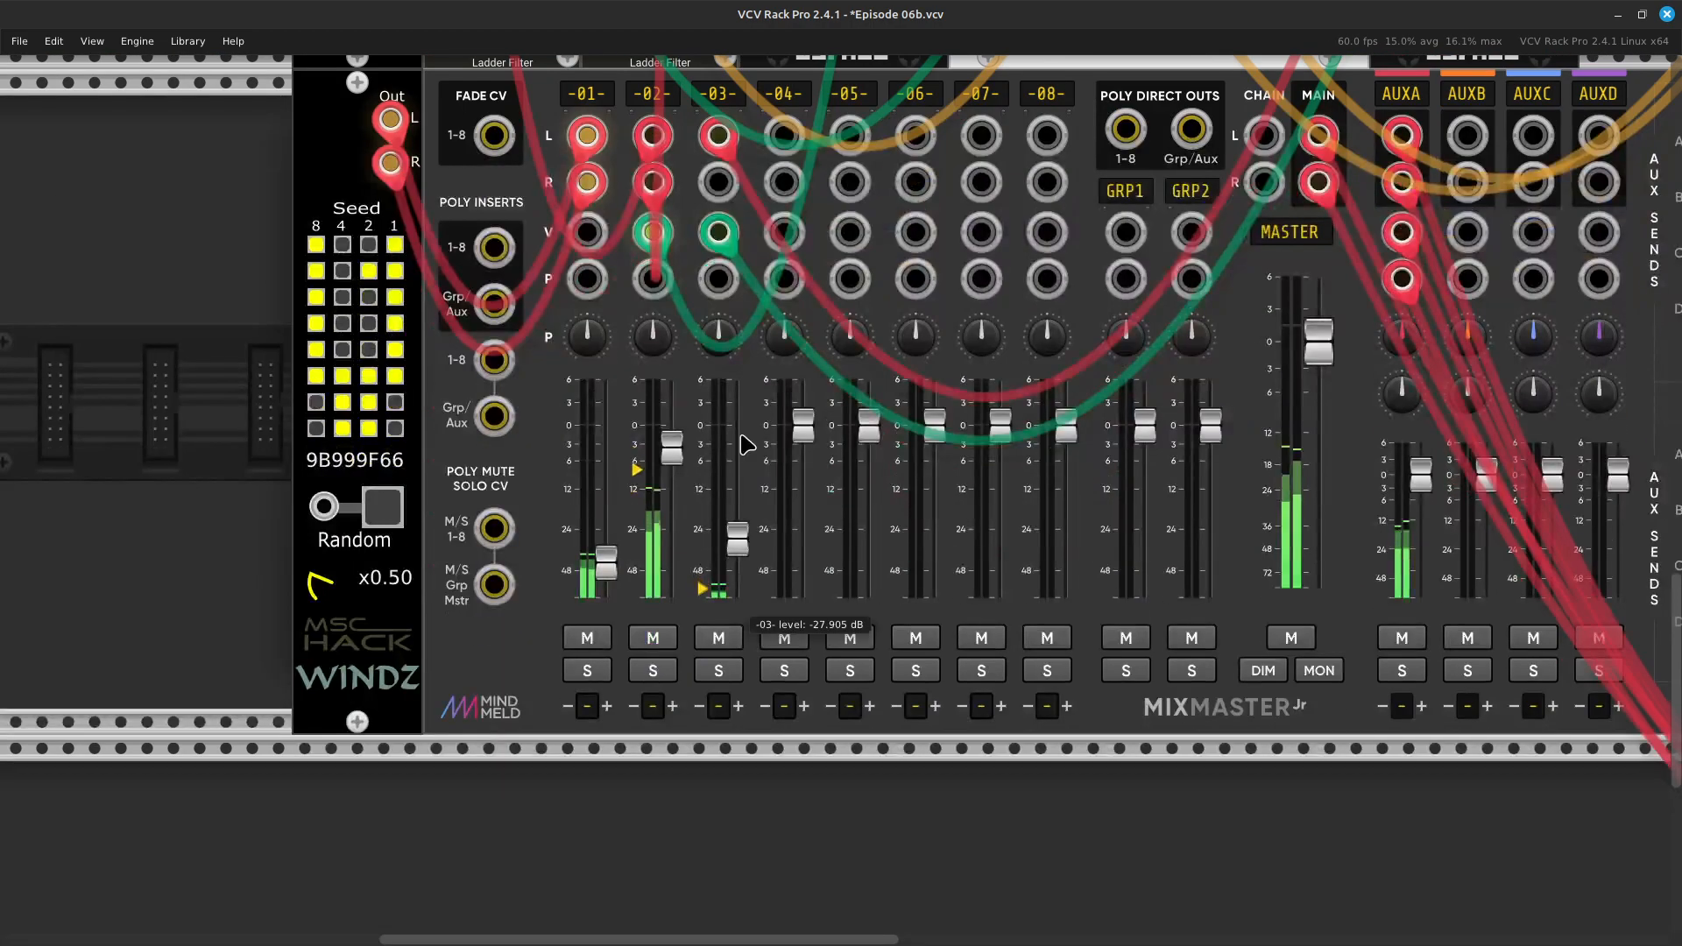
key(Down)
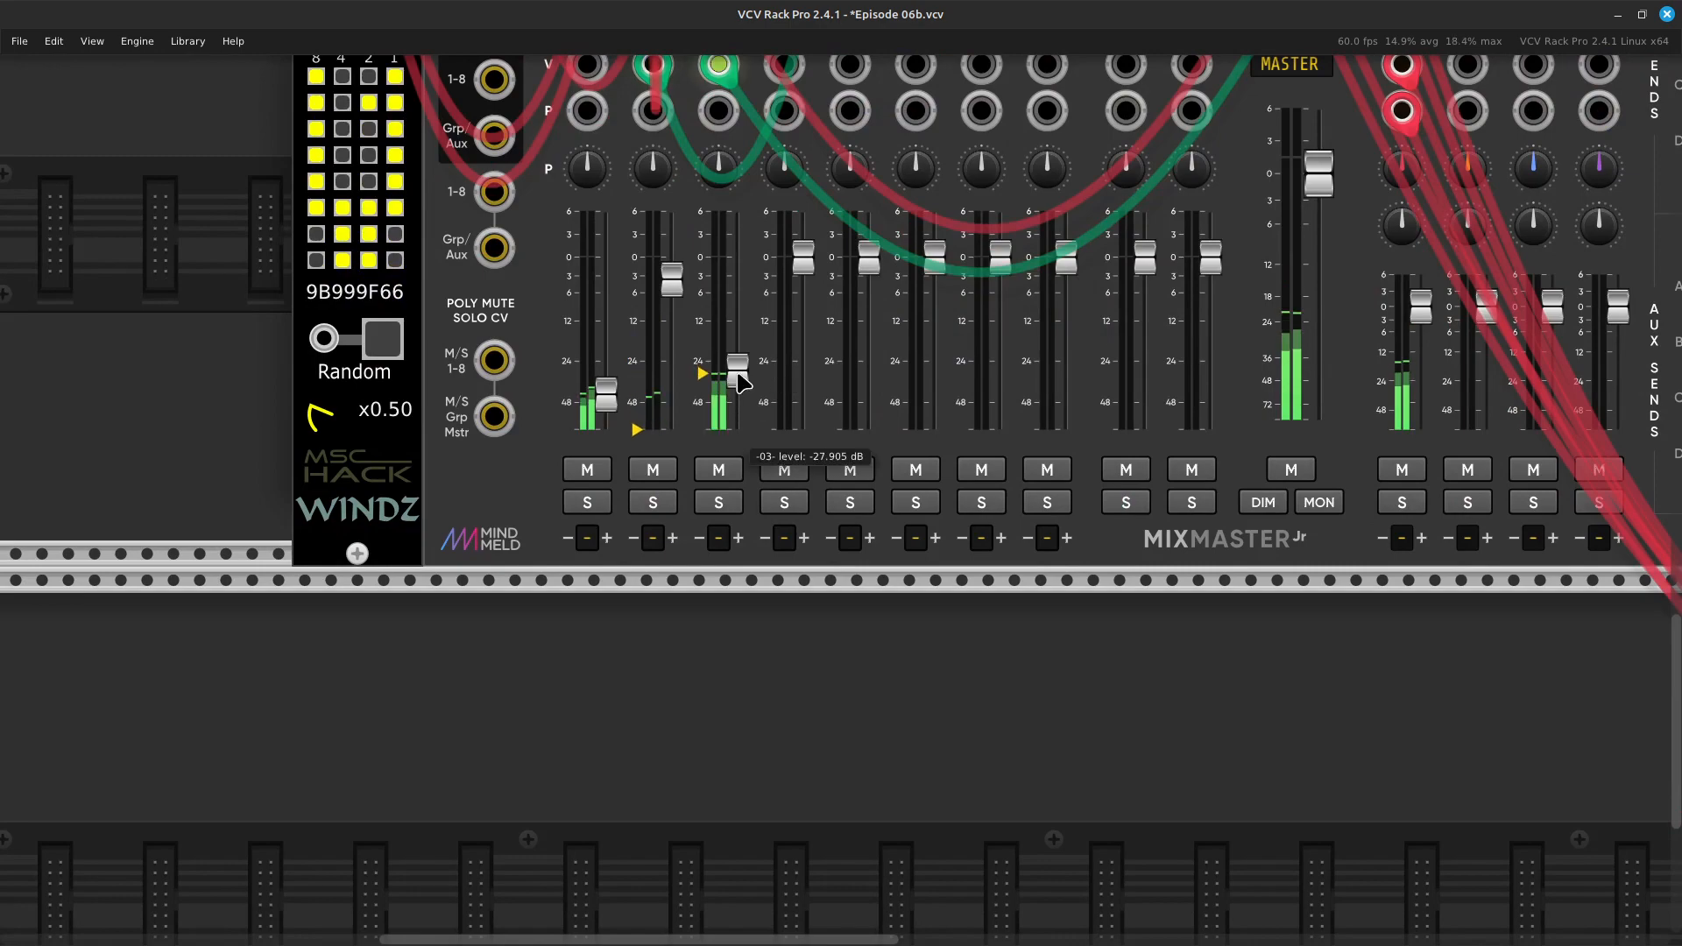
key(Up)
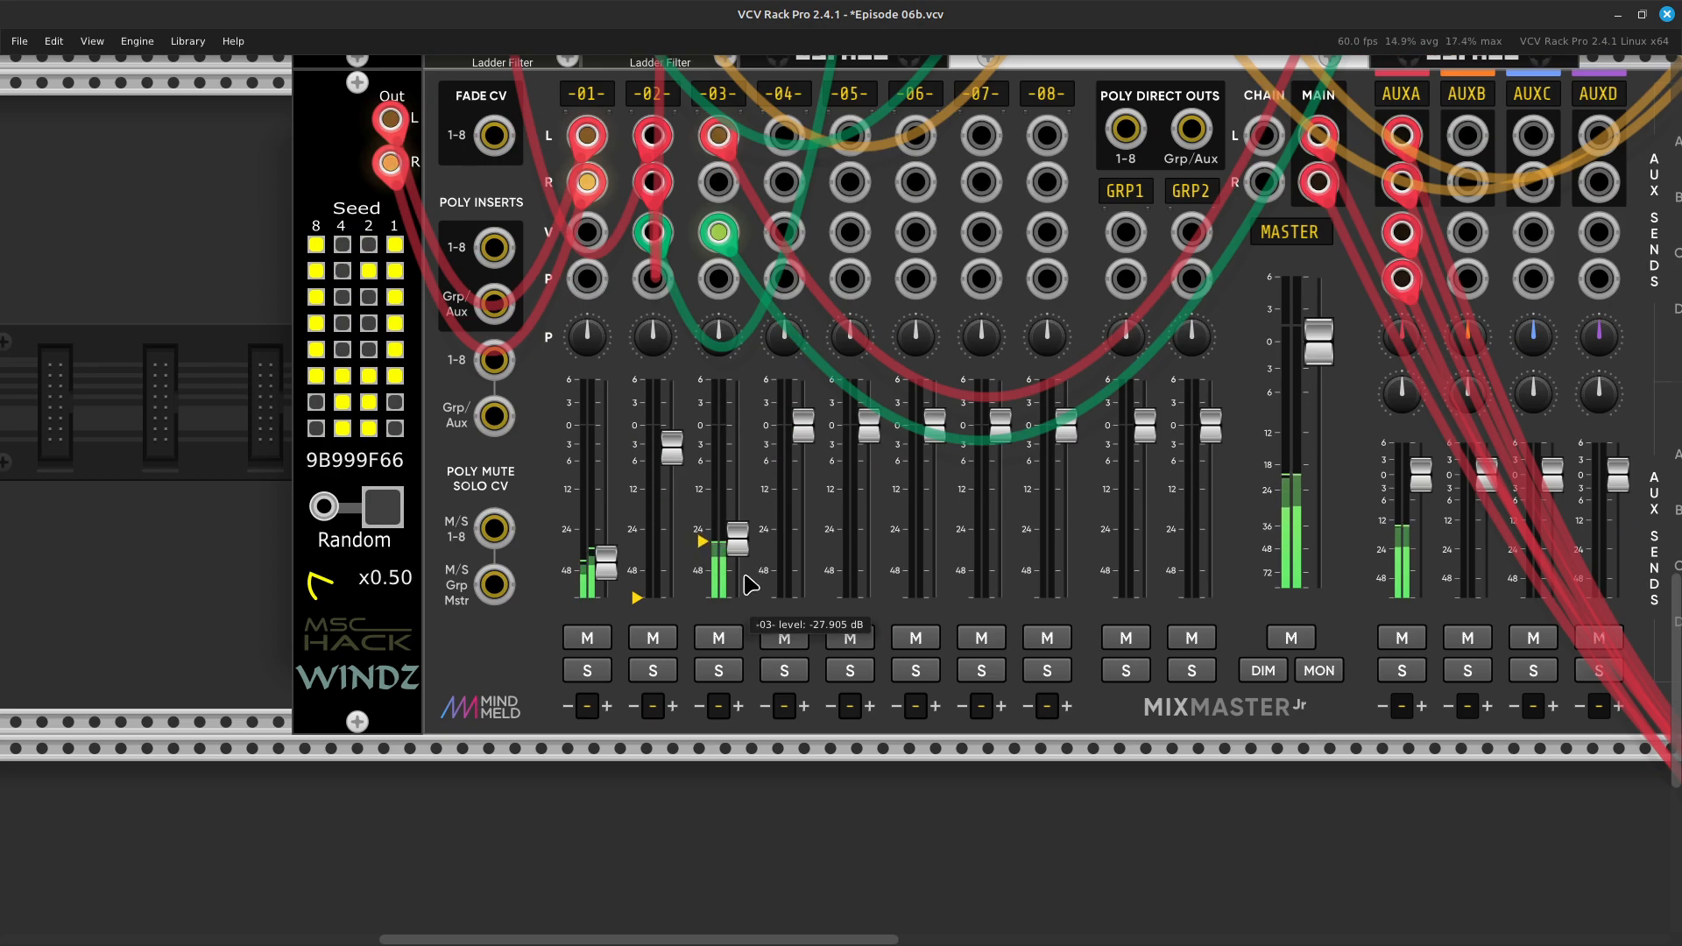
Browse the full, unfiltered module collection without adding a module to the rack
key(Down)
key(Down)
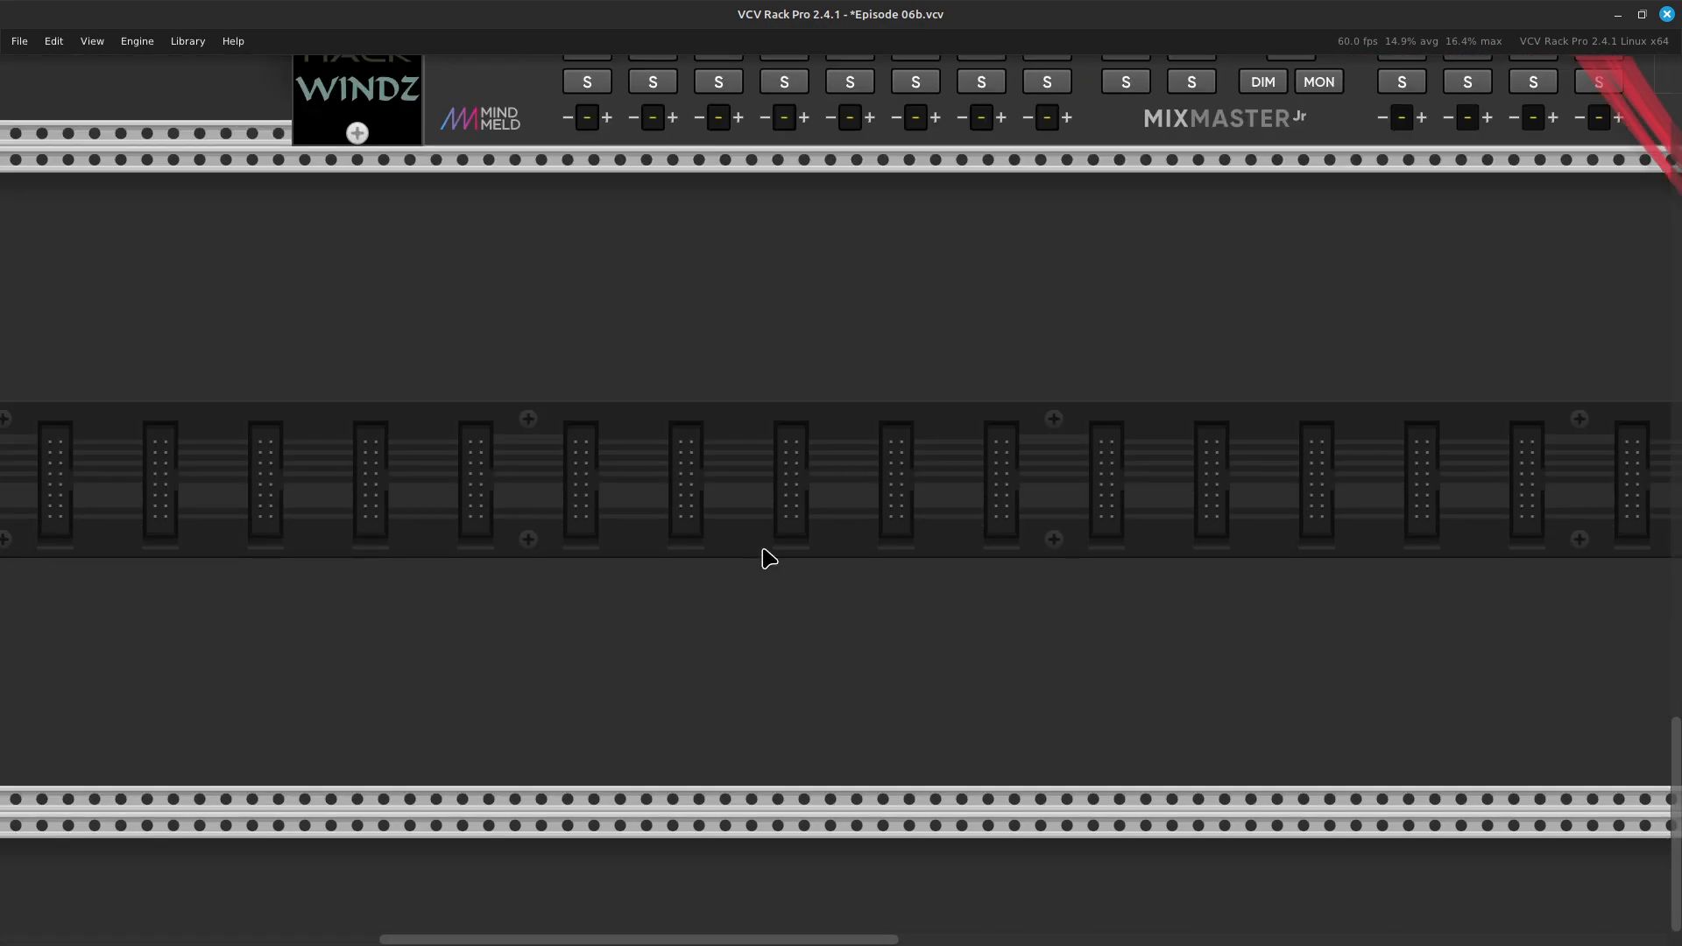
right_click(770, 559)
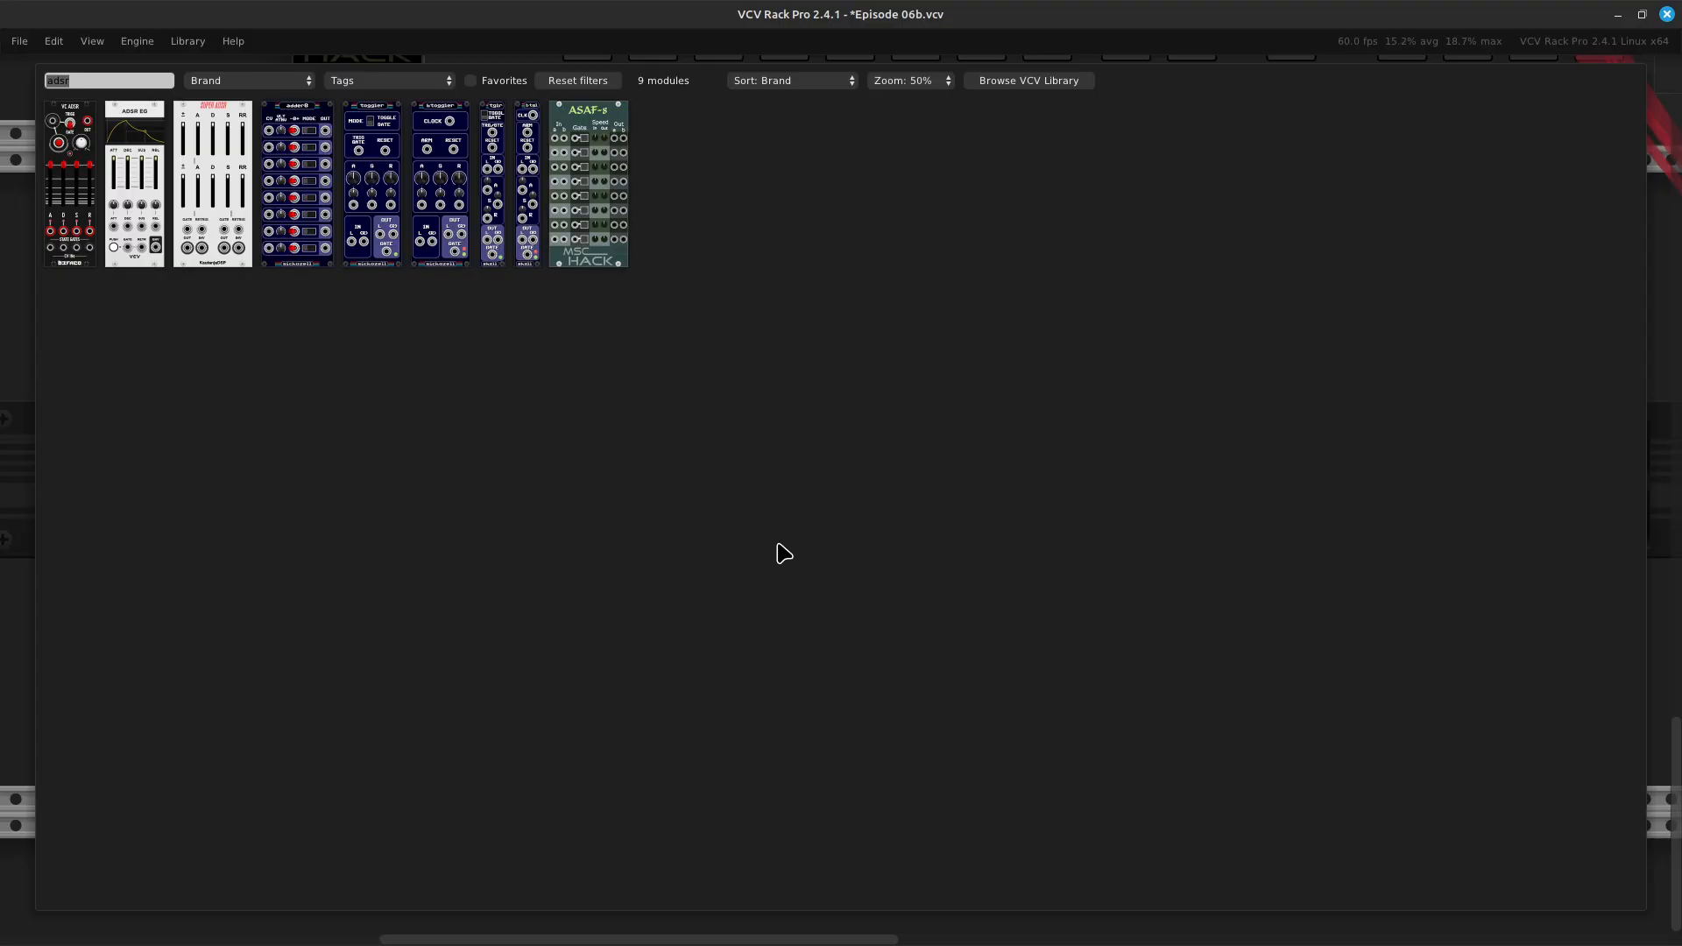
key(BackSpace)
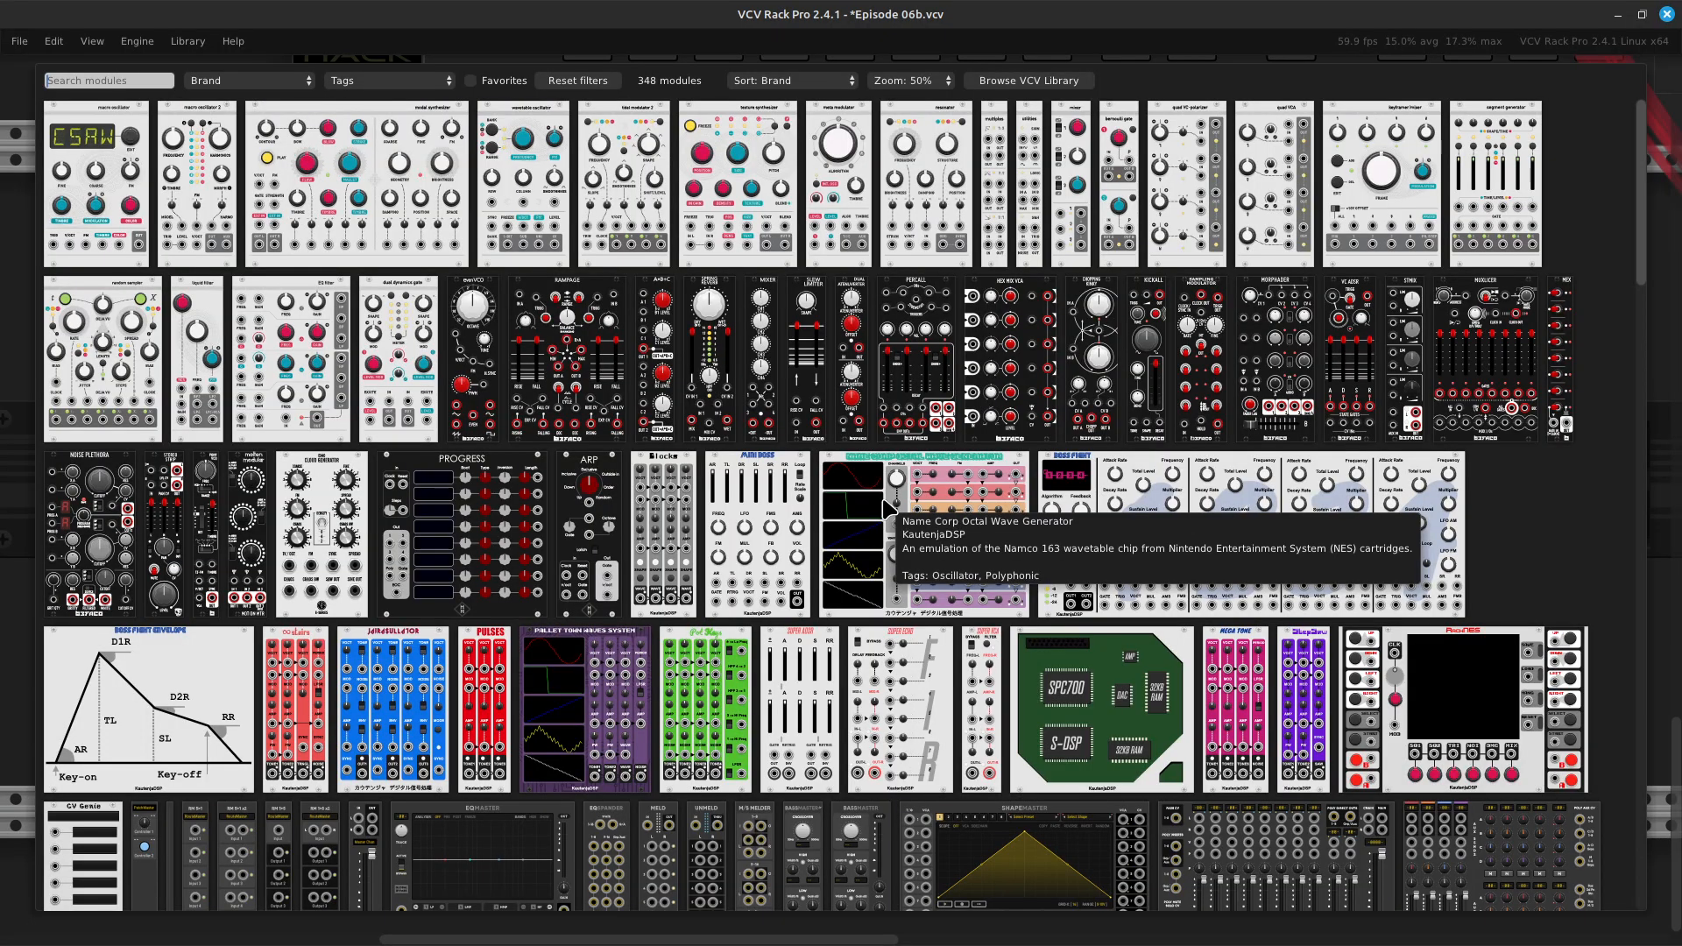
scroll(1051, 629, down, 5)
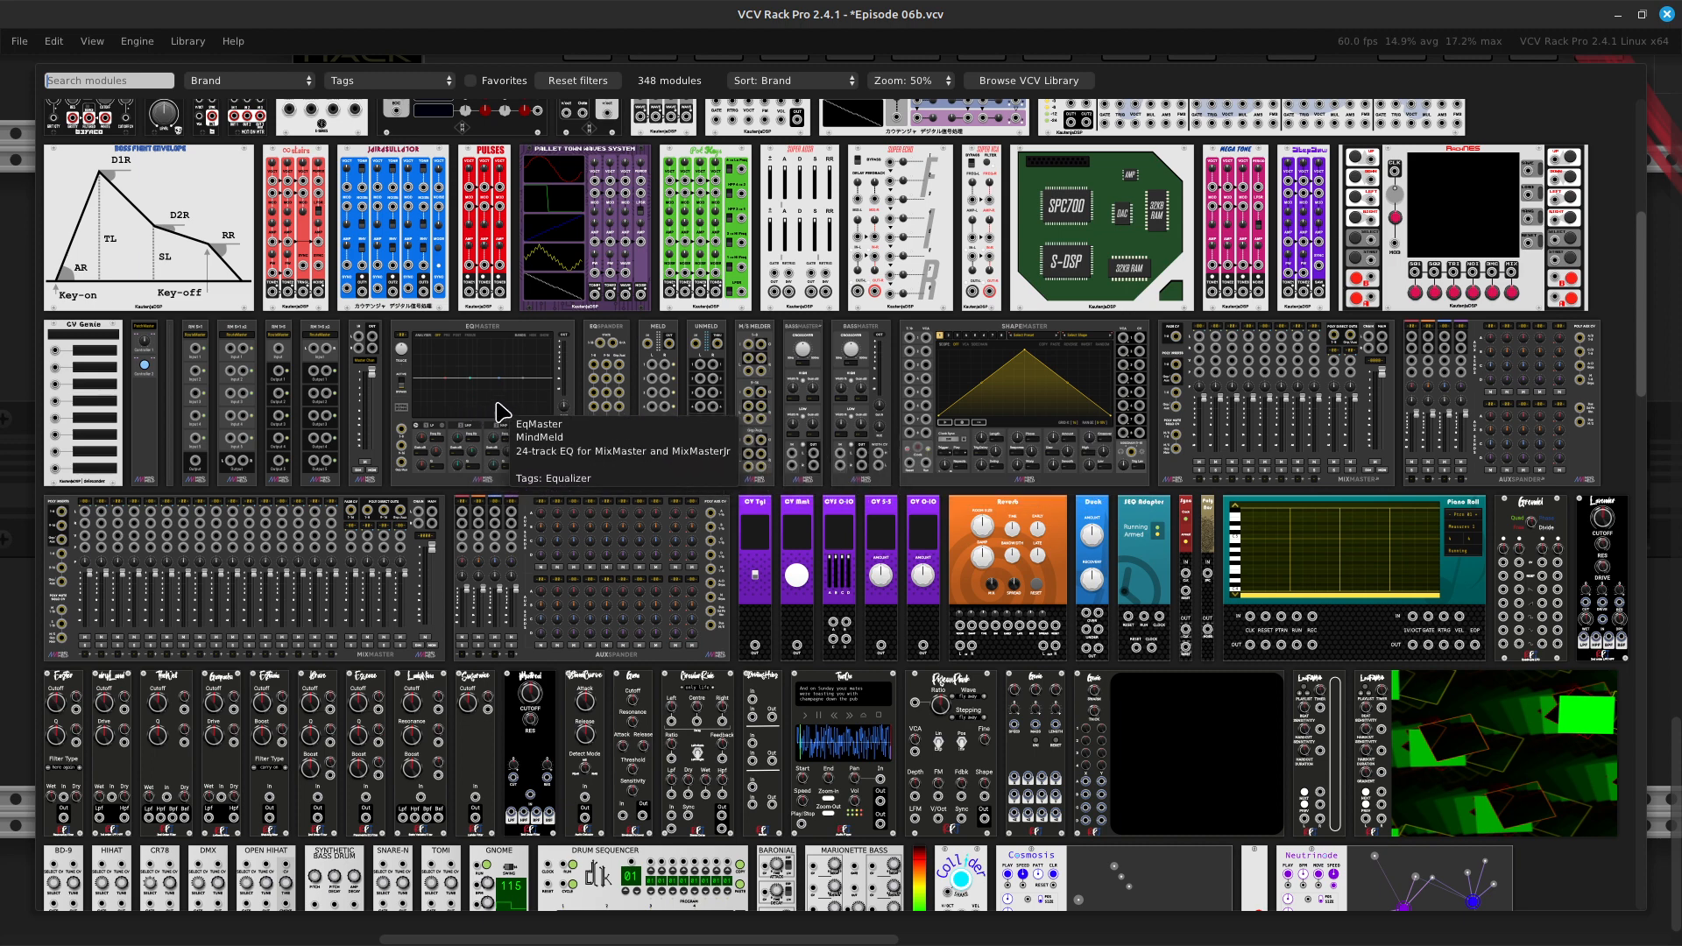
key(Escape)
Reduce the macro oscillator's Modulation slightly and raise its Color to about 59.5%
scroll(877, 767, up, 15)
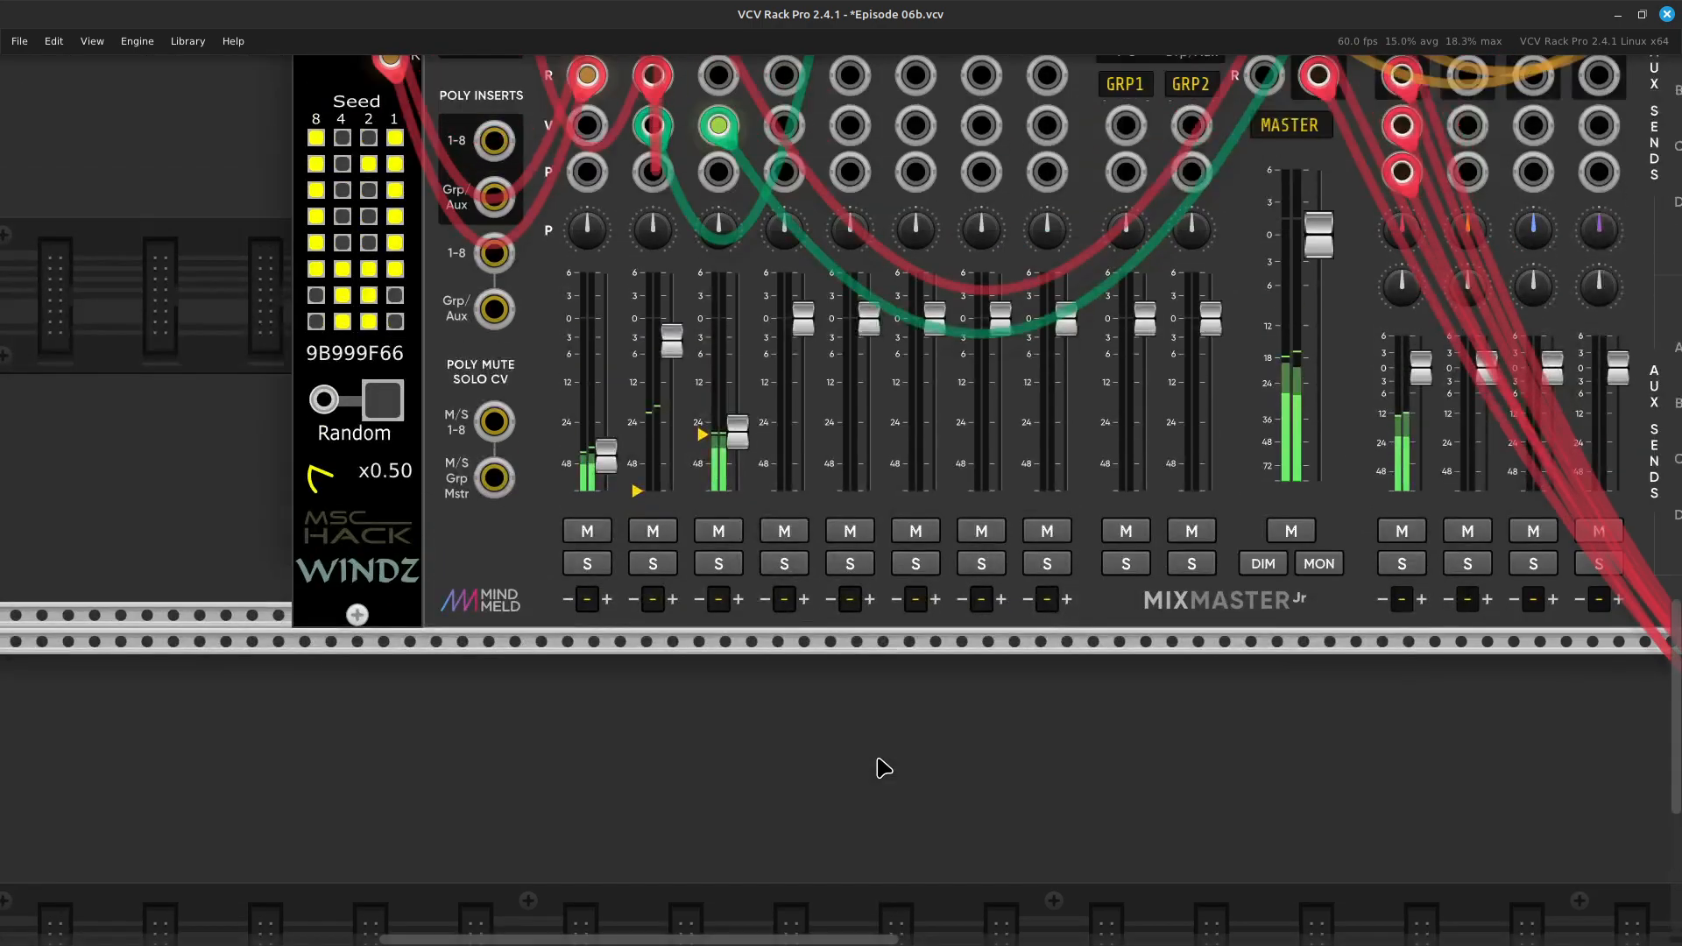
scroll(899, 754, up, 20)
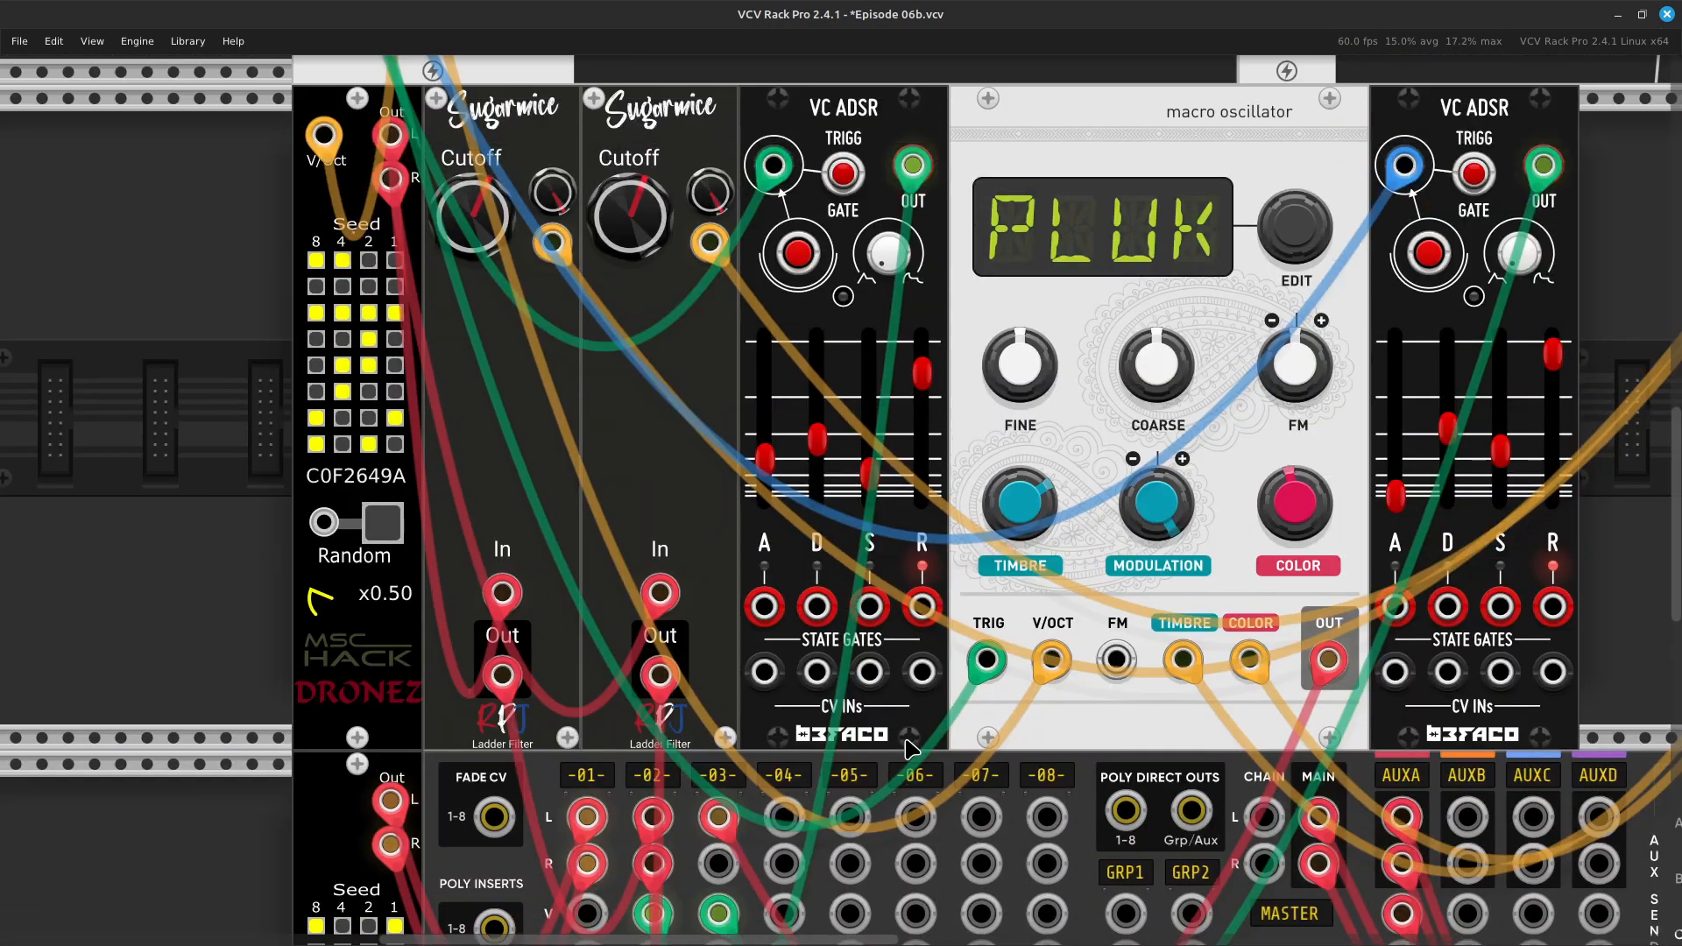
scroll(922, 743, right, 10)
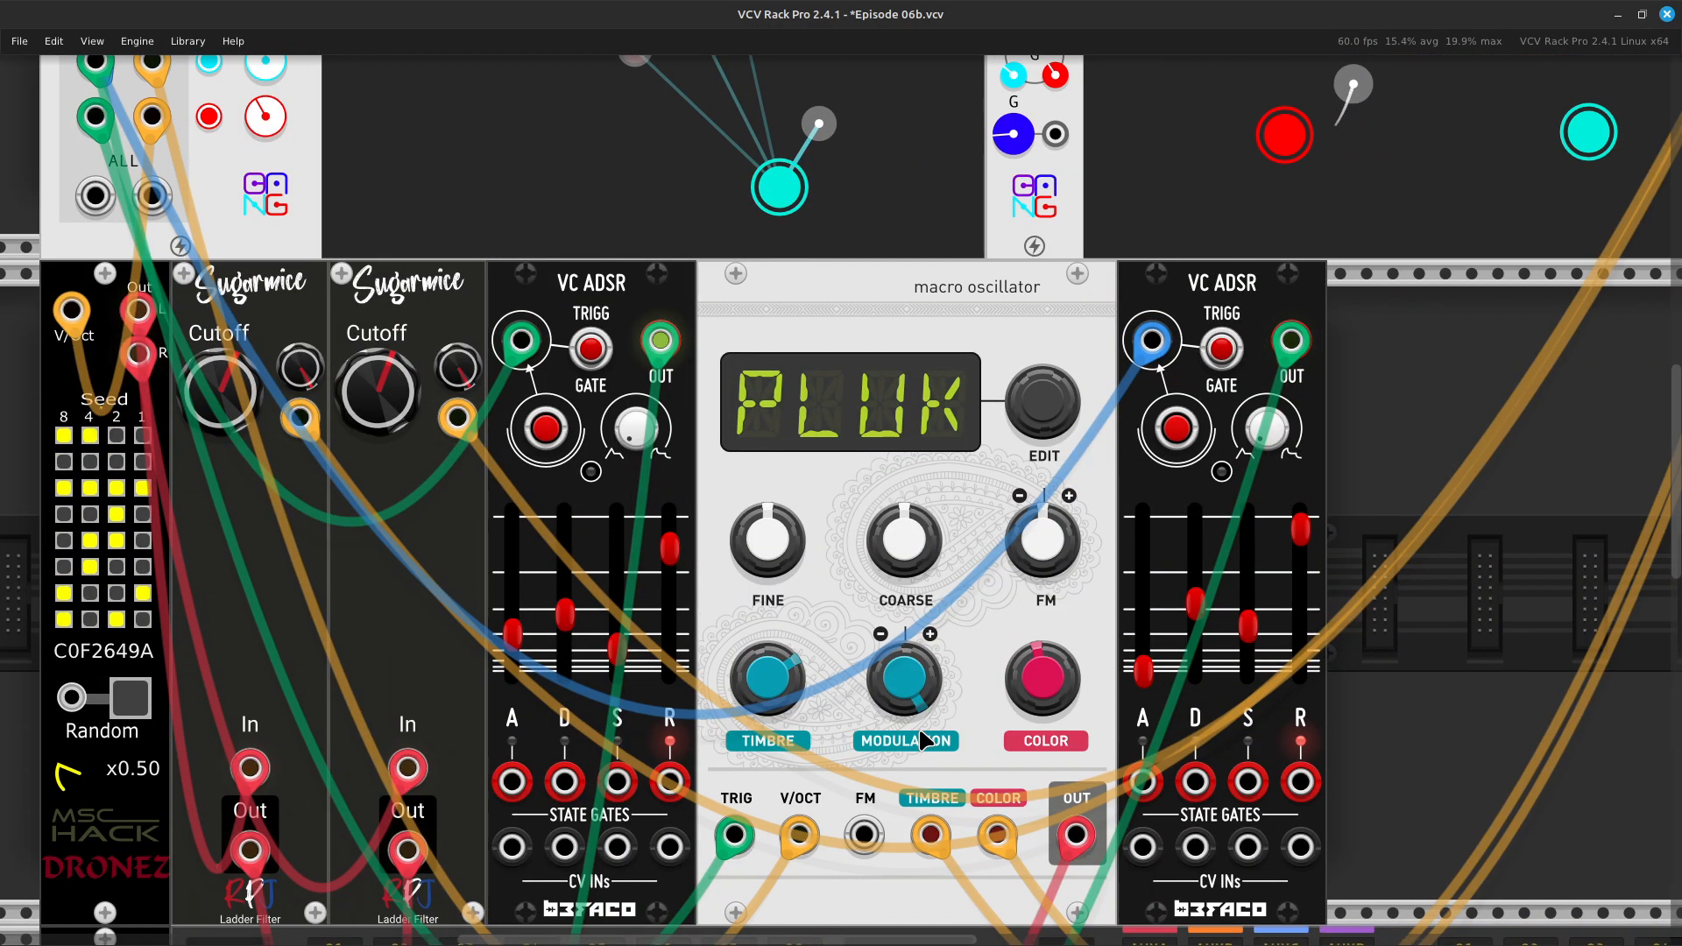
mouse_move(908, 711)
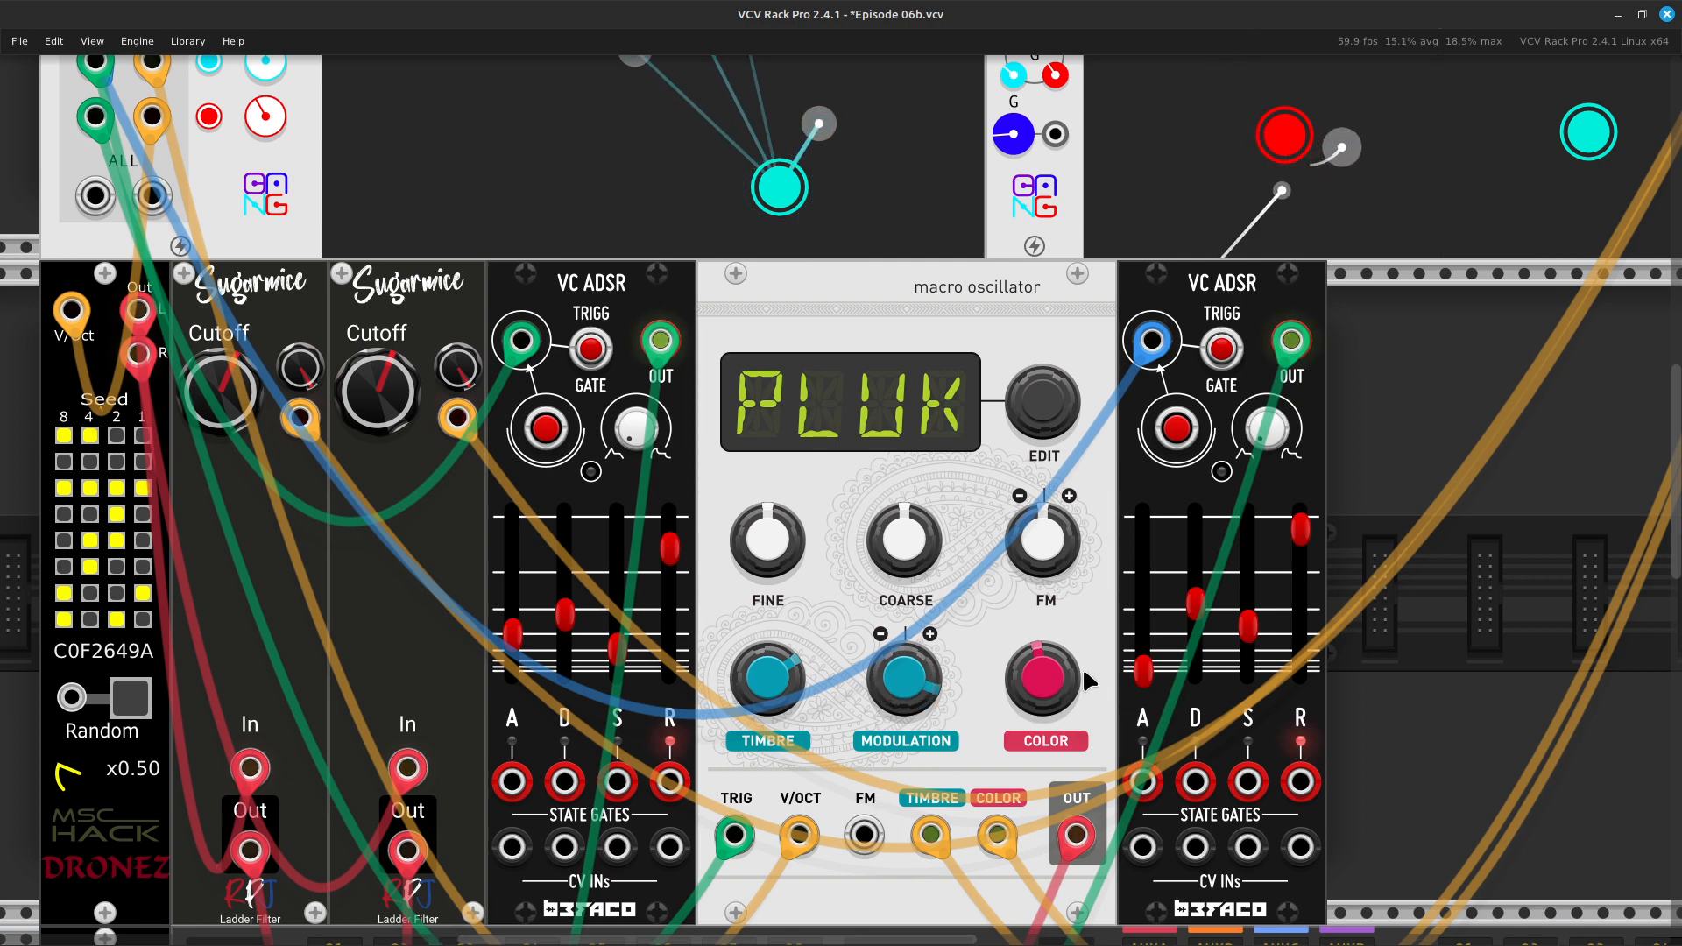
mouse_move(1043, 676)
drag(1043, 676, 1043, 657)
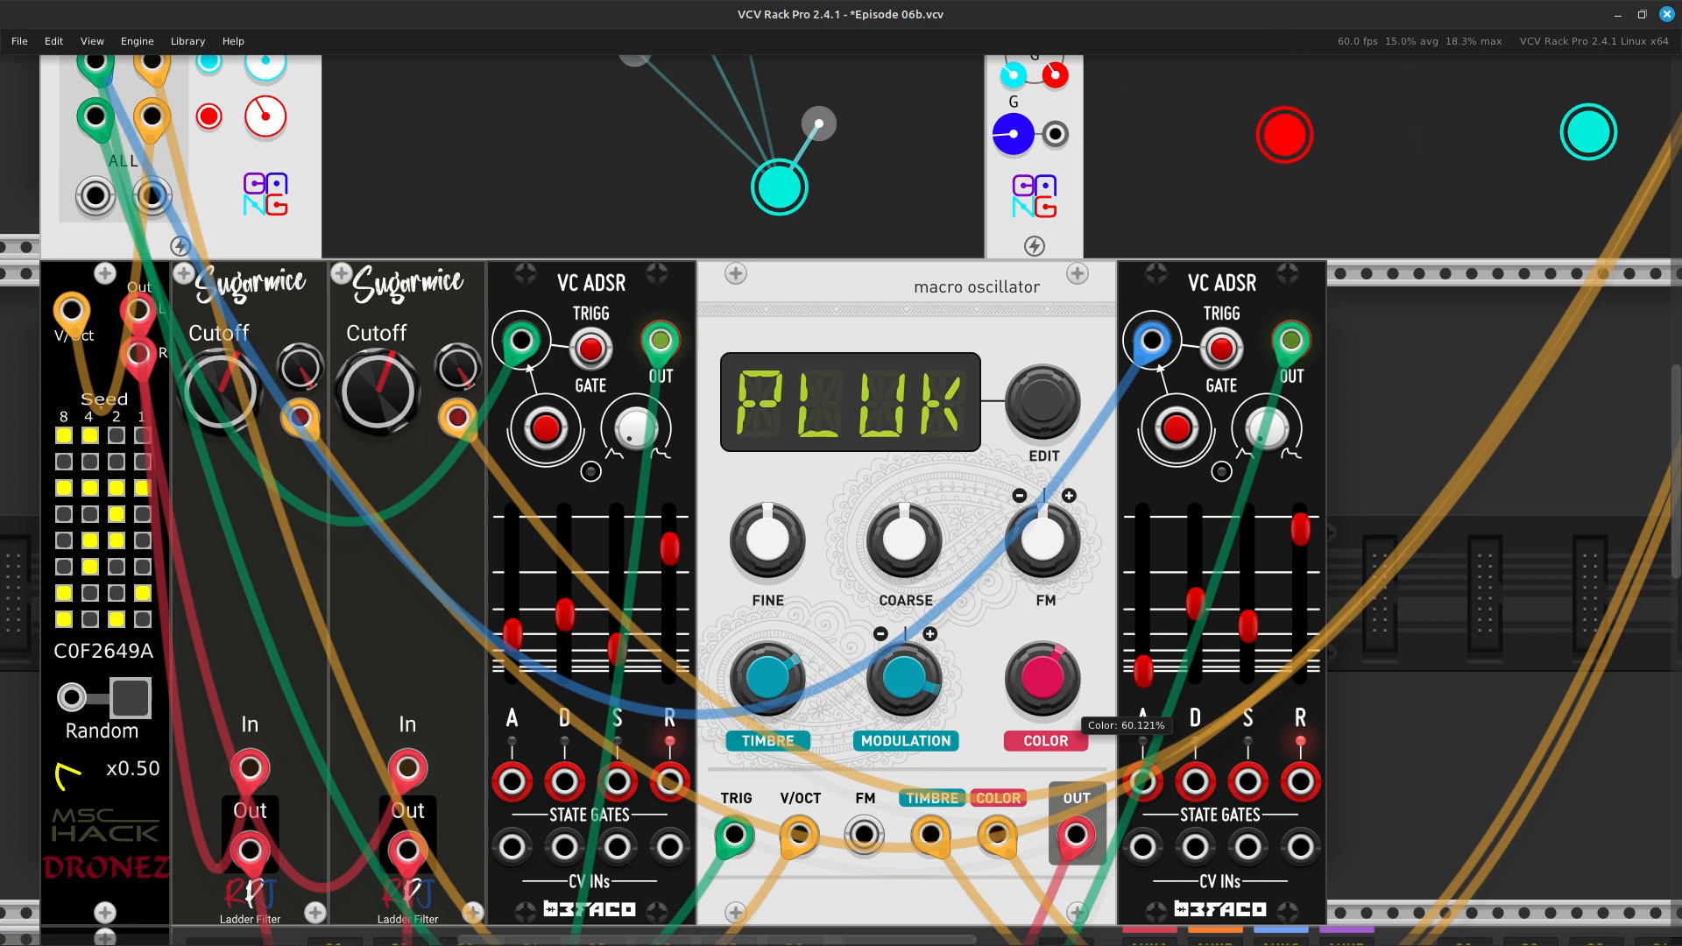
drag(1043, 657, 1043, 656)
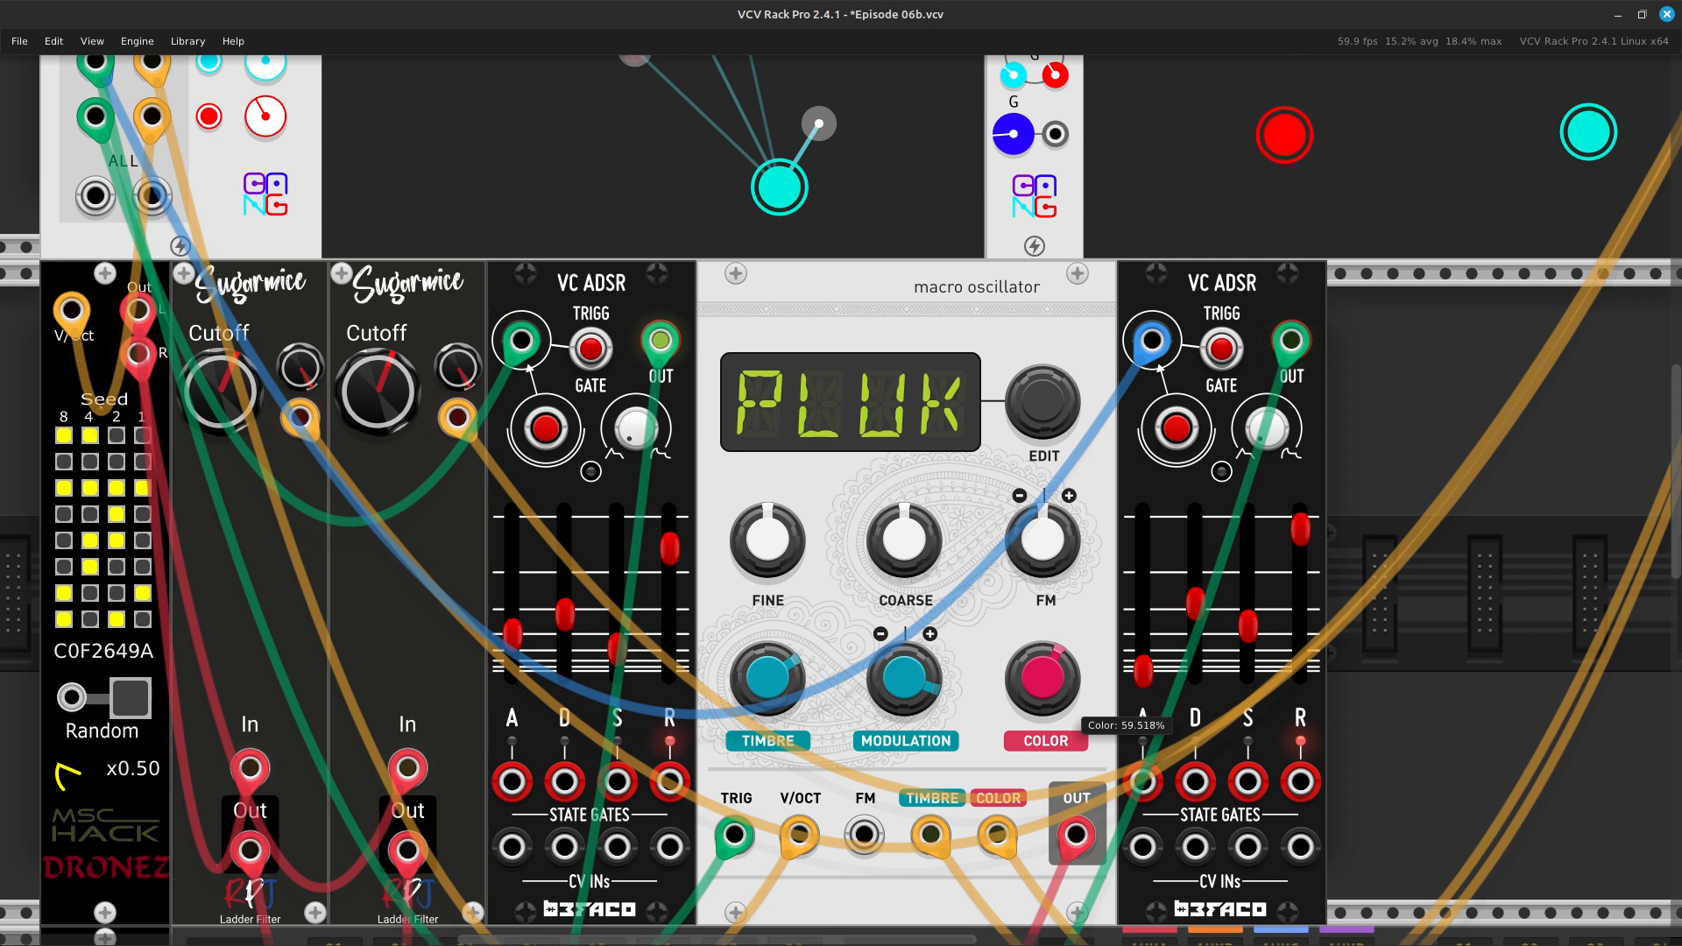
Check where the cables at the plucked macro oscillator's output and Color input are connected
scroll(1085, 585, down, 3)
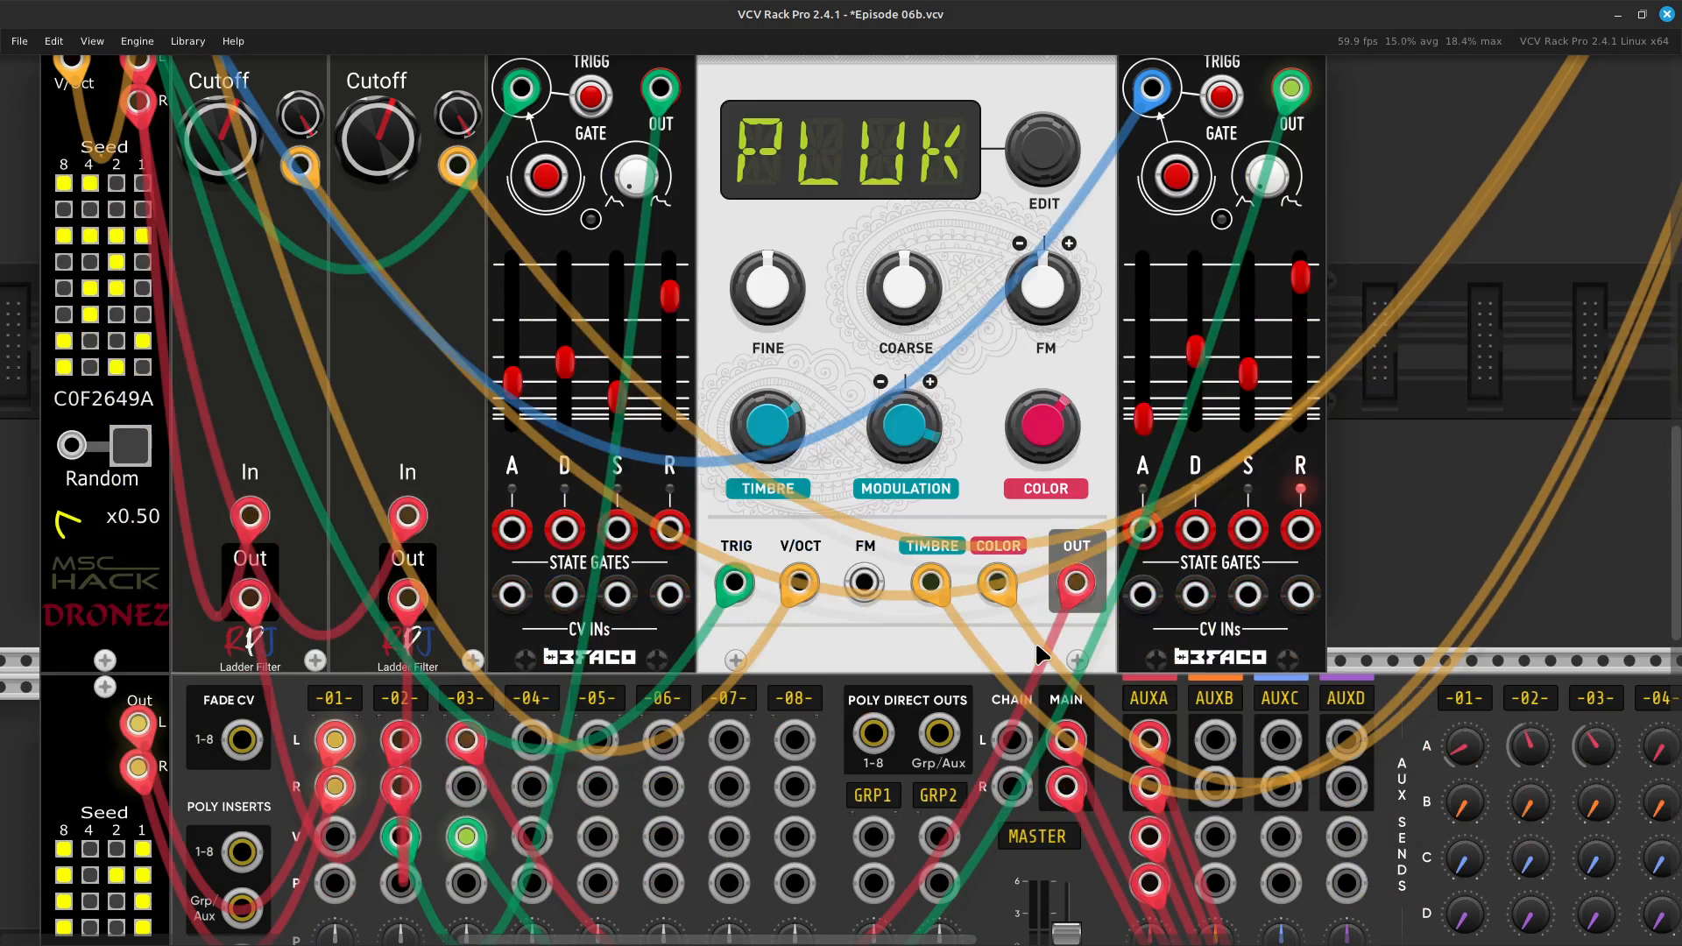
scroll(1091, 574, right, 2)
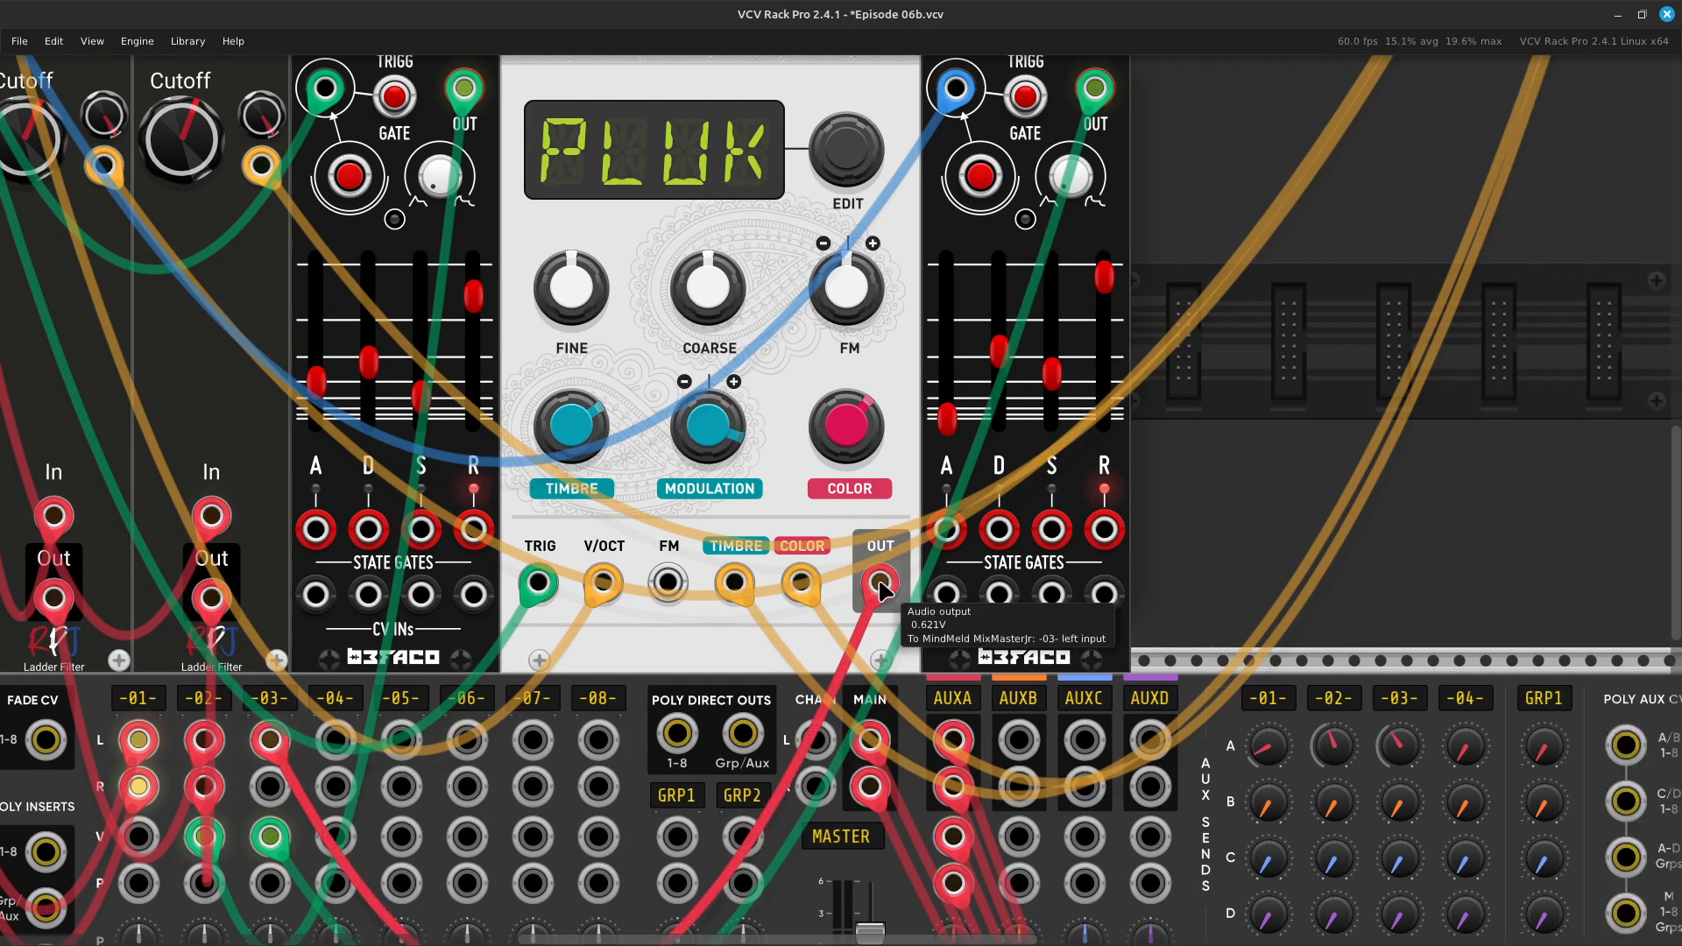
right_click(800, 594)
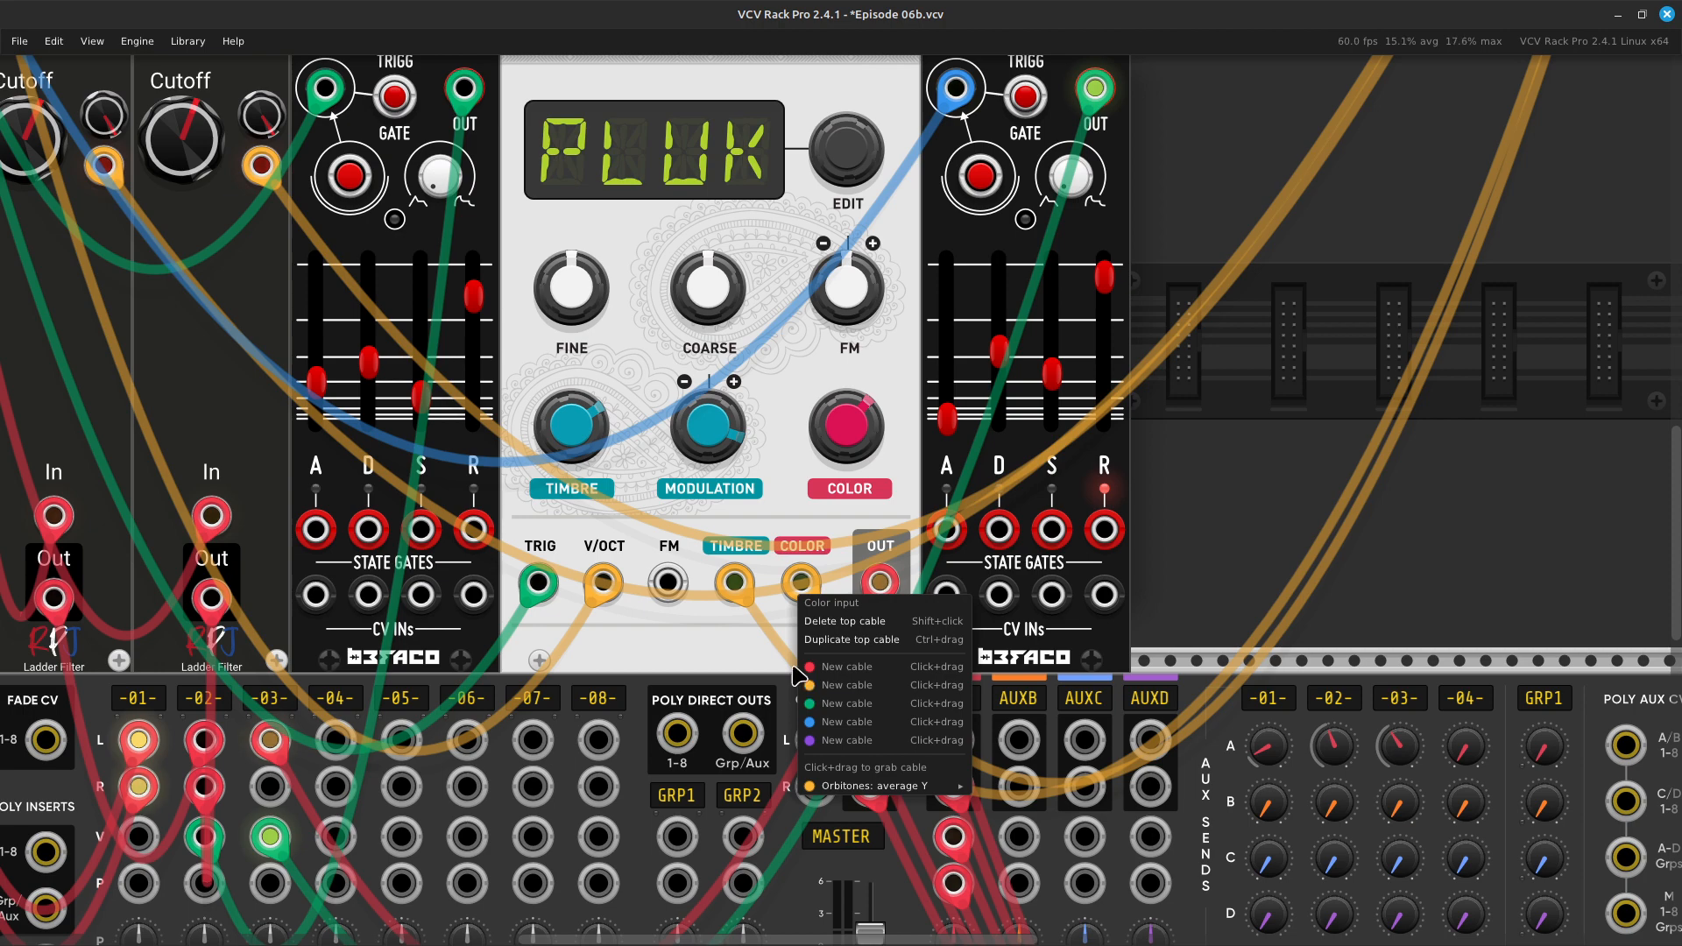
click(692, 628)
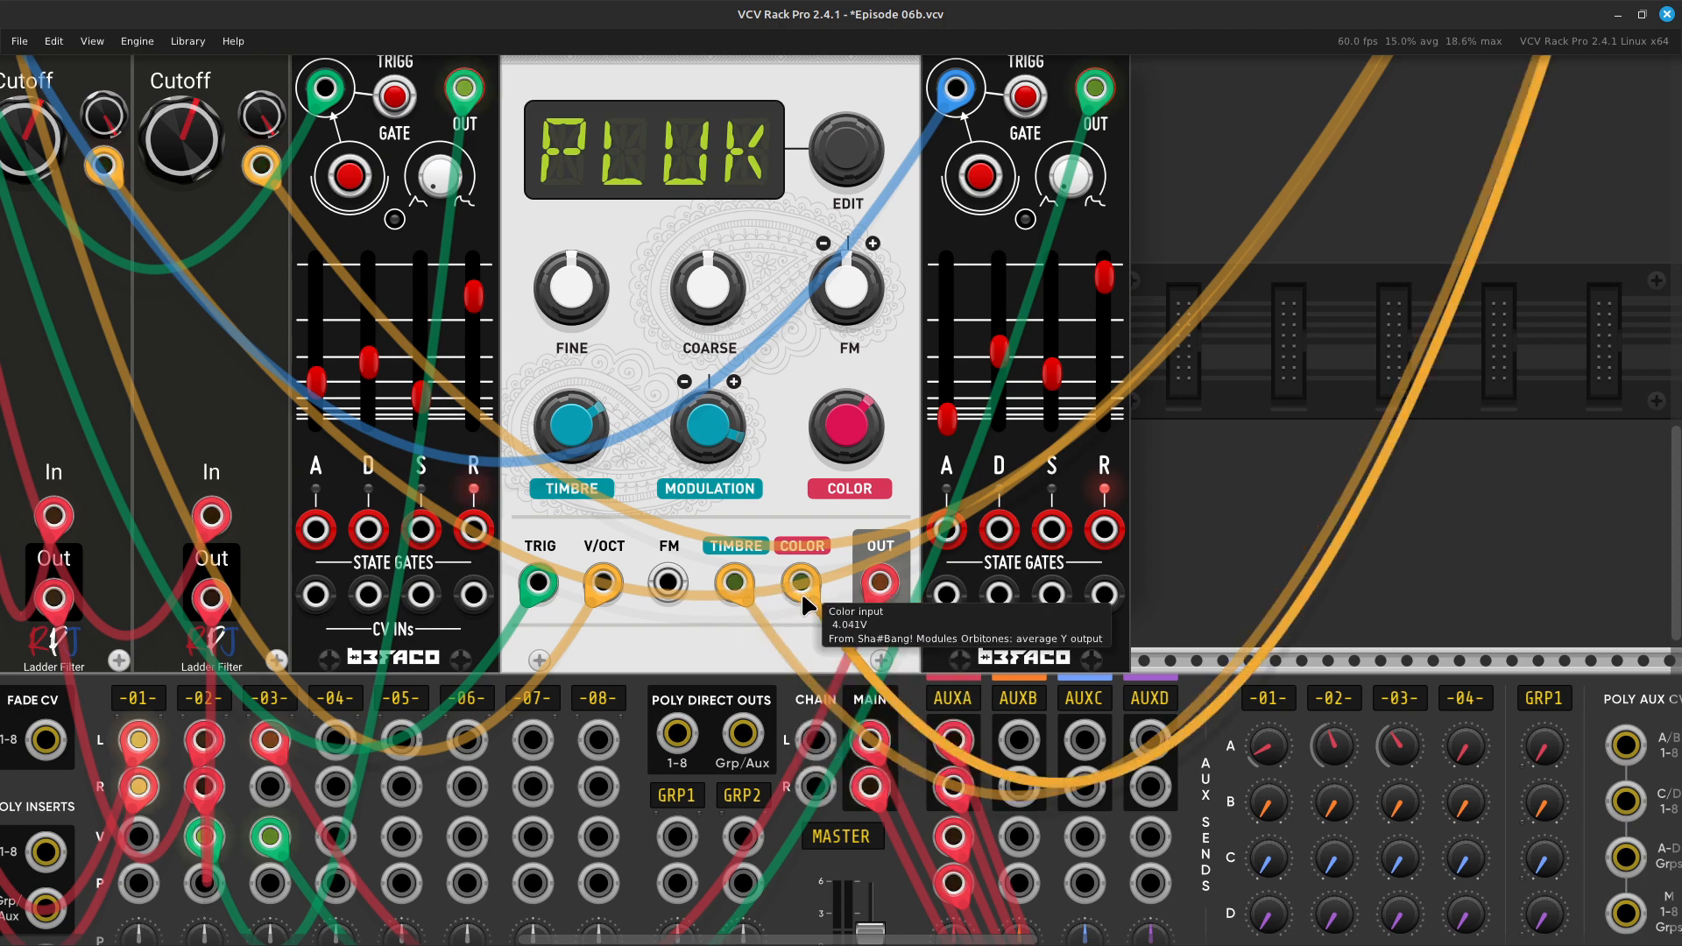
Add a second macro oscillator beside the last VC ADSR in the middle row and set its model to about 3.99
key(Up)
key(Up)
key(Right)
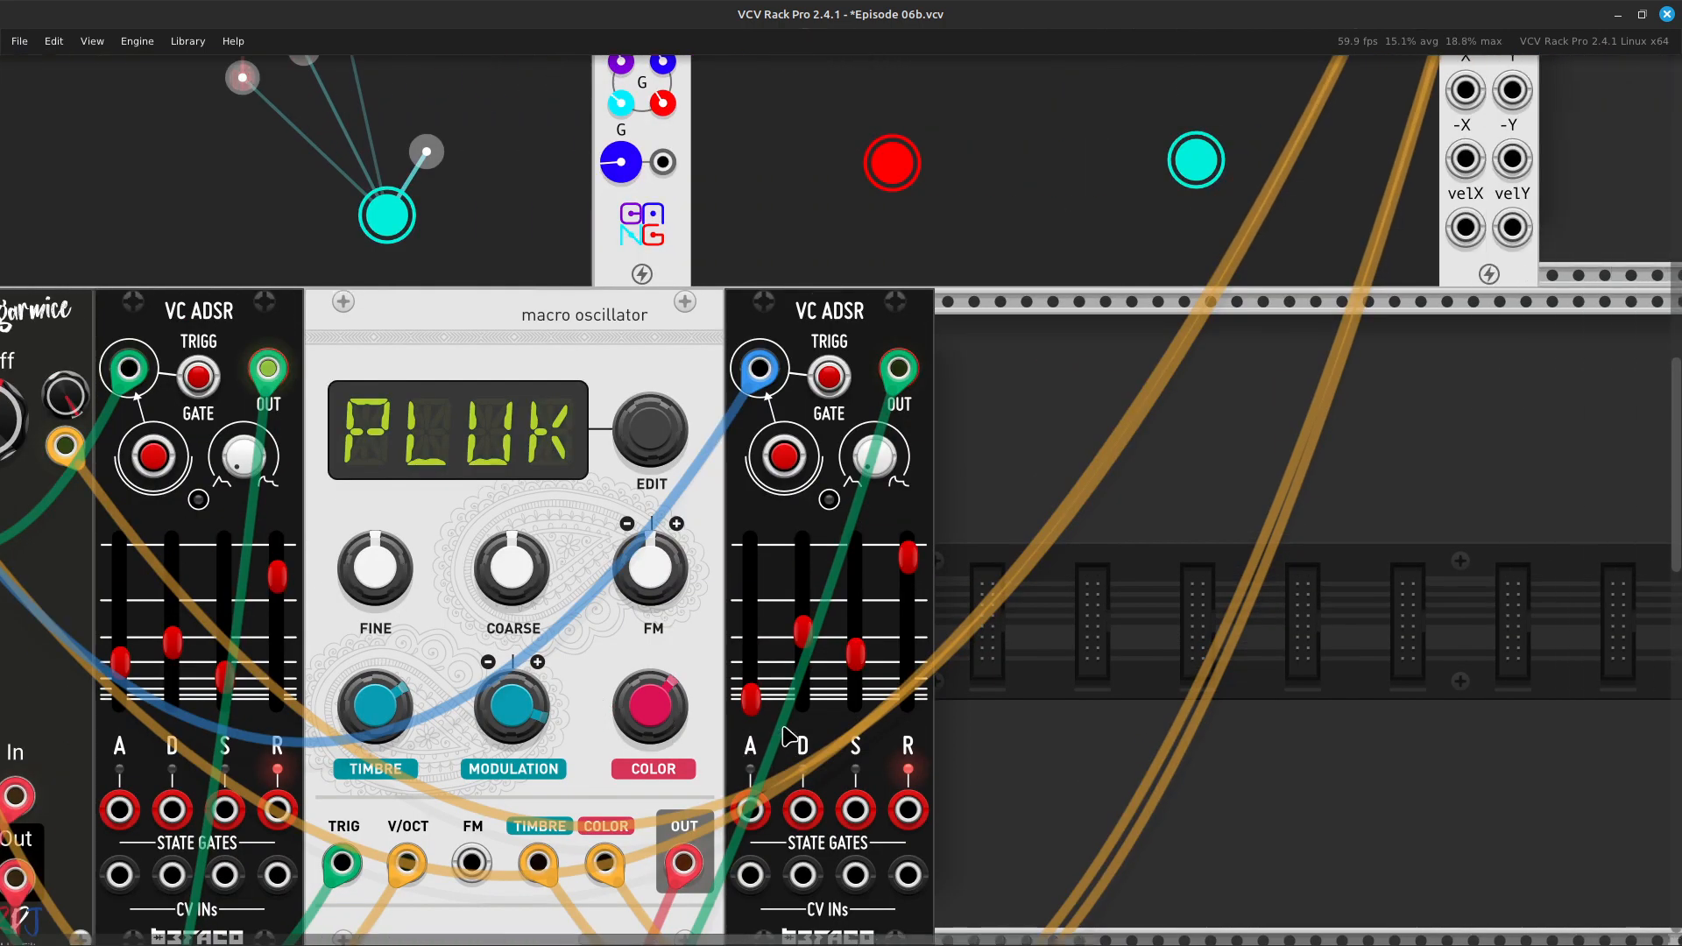
key(Right)
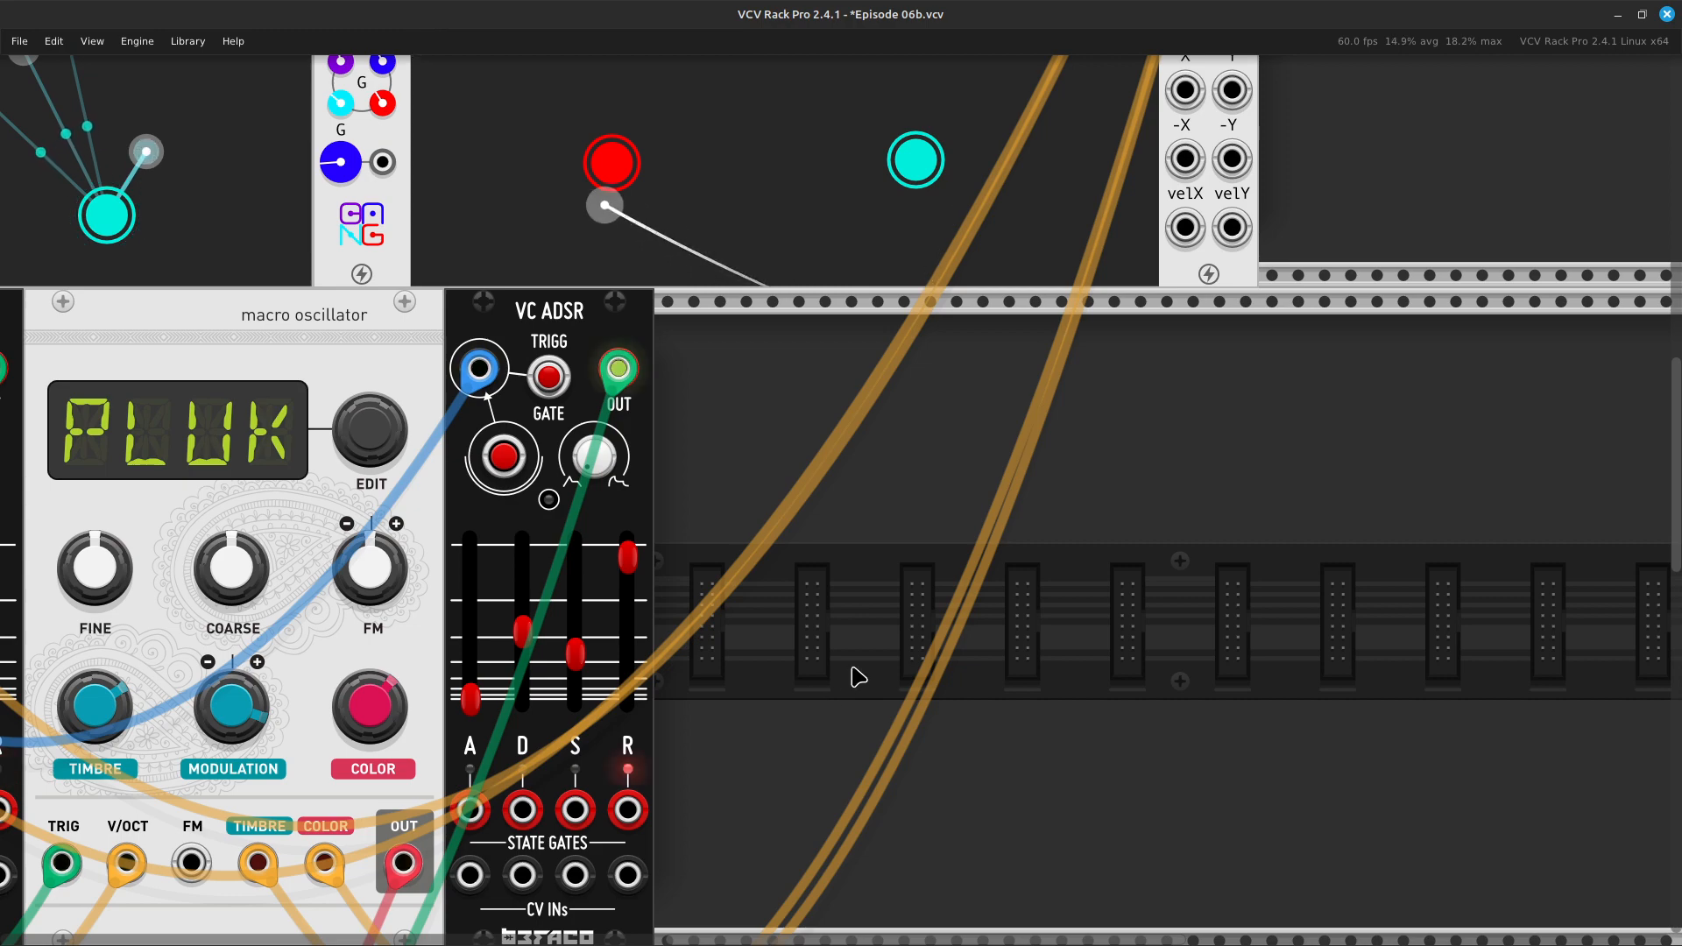
key(ctrl+minus)
key(ctrl+minus)
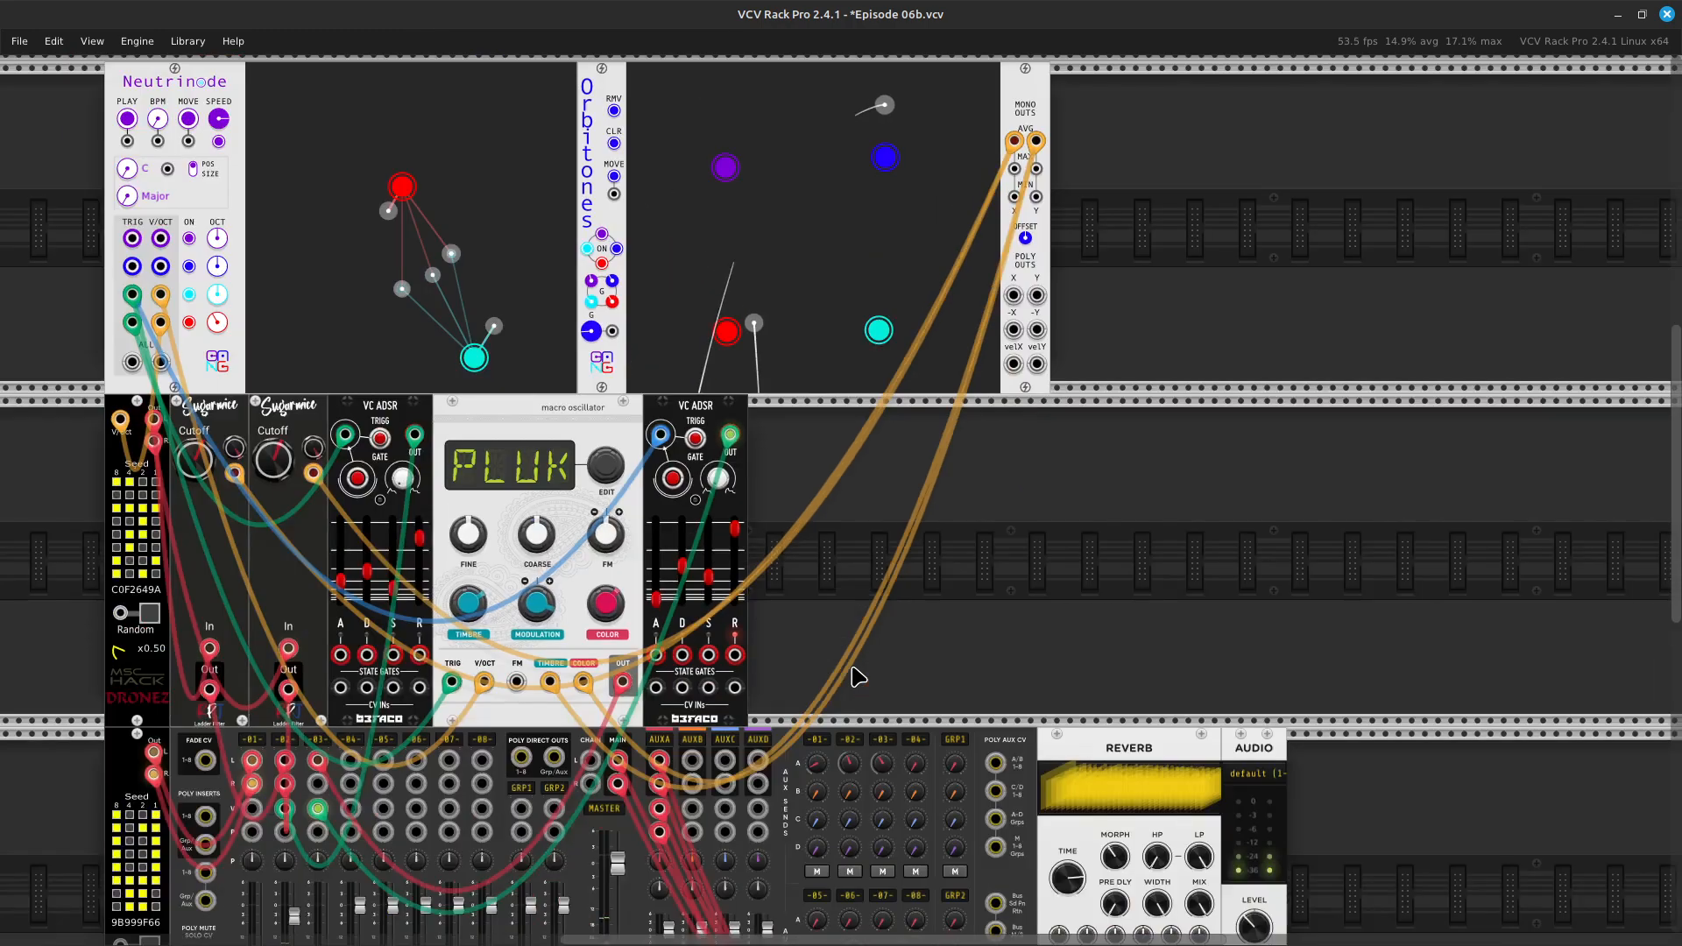
key(Right)
key(Left)
key(Left)
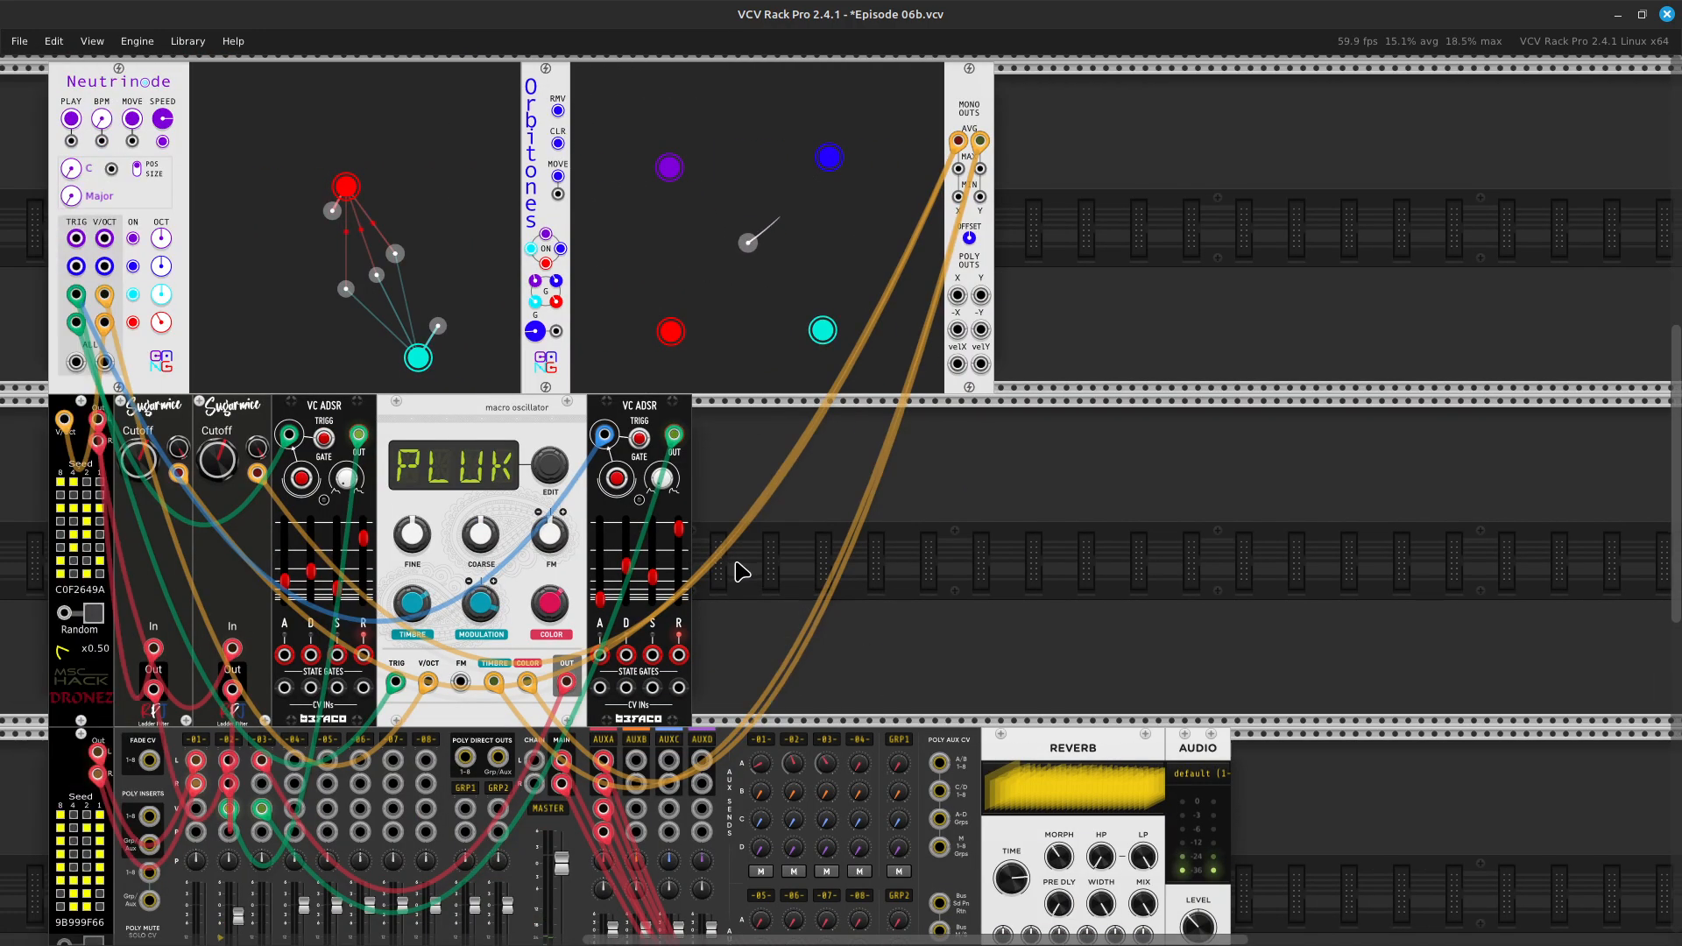
right_click(782, 580)
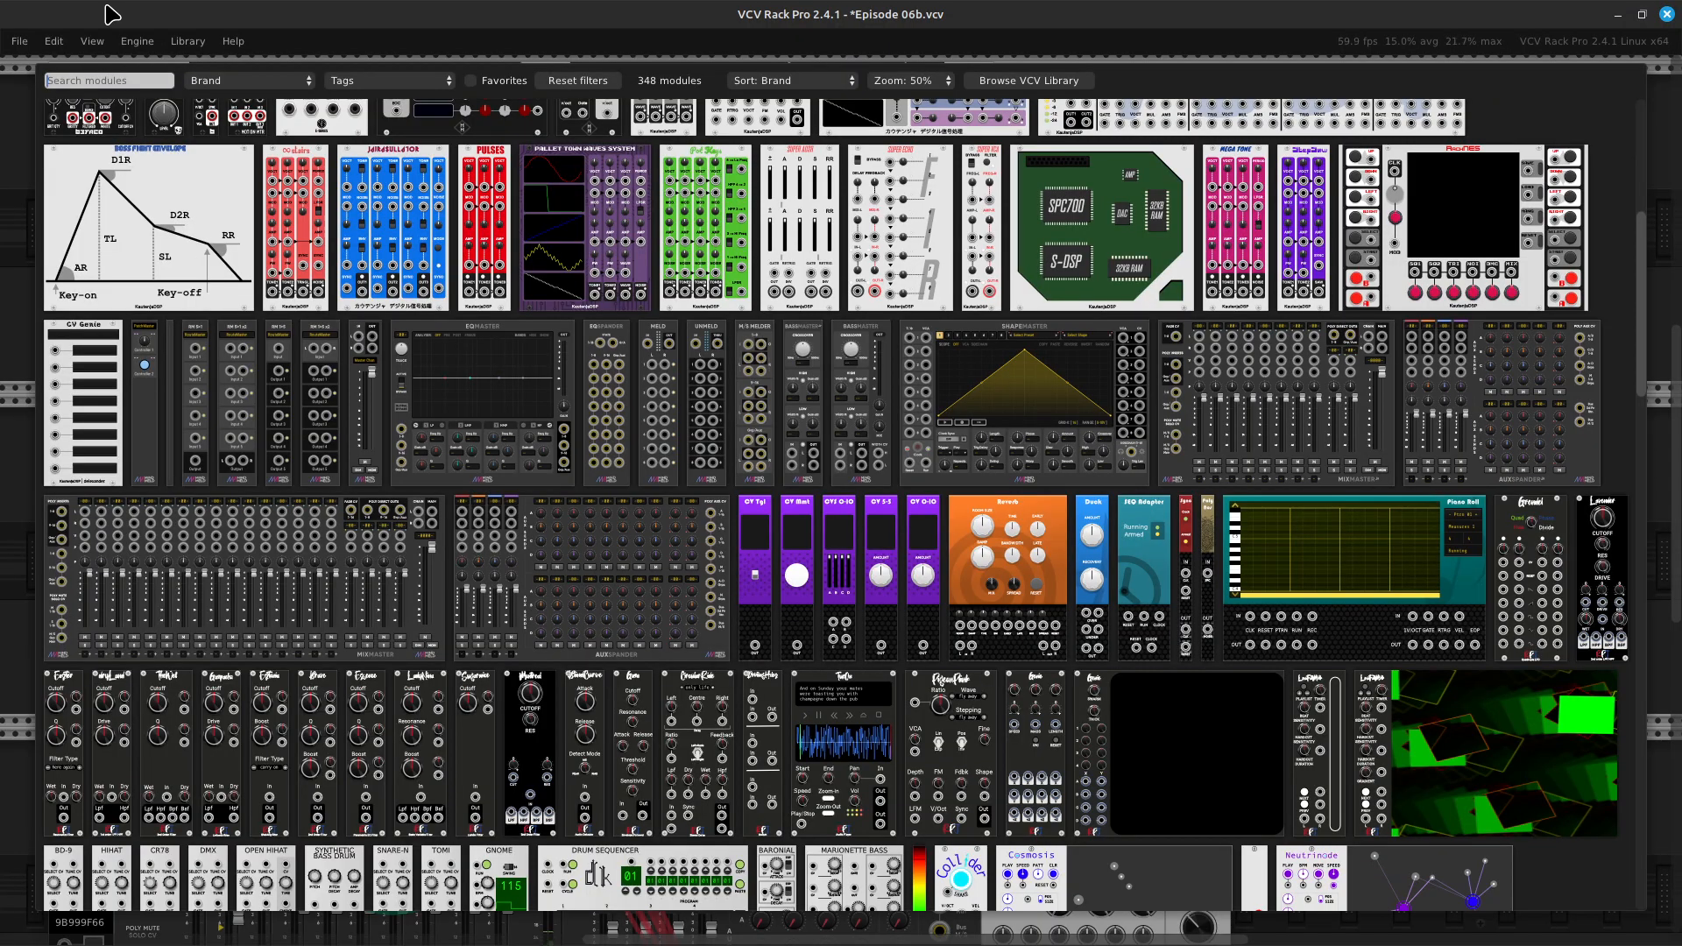
scroll(112, 15, up, 11)
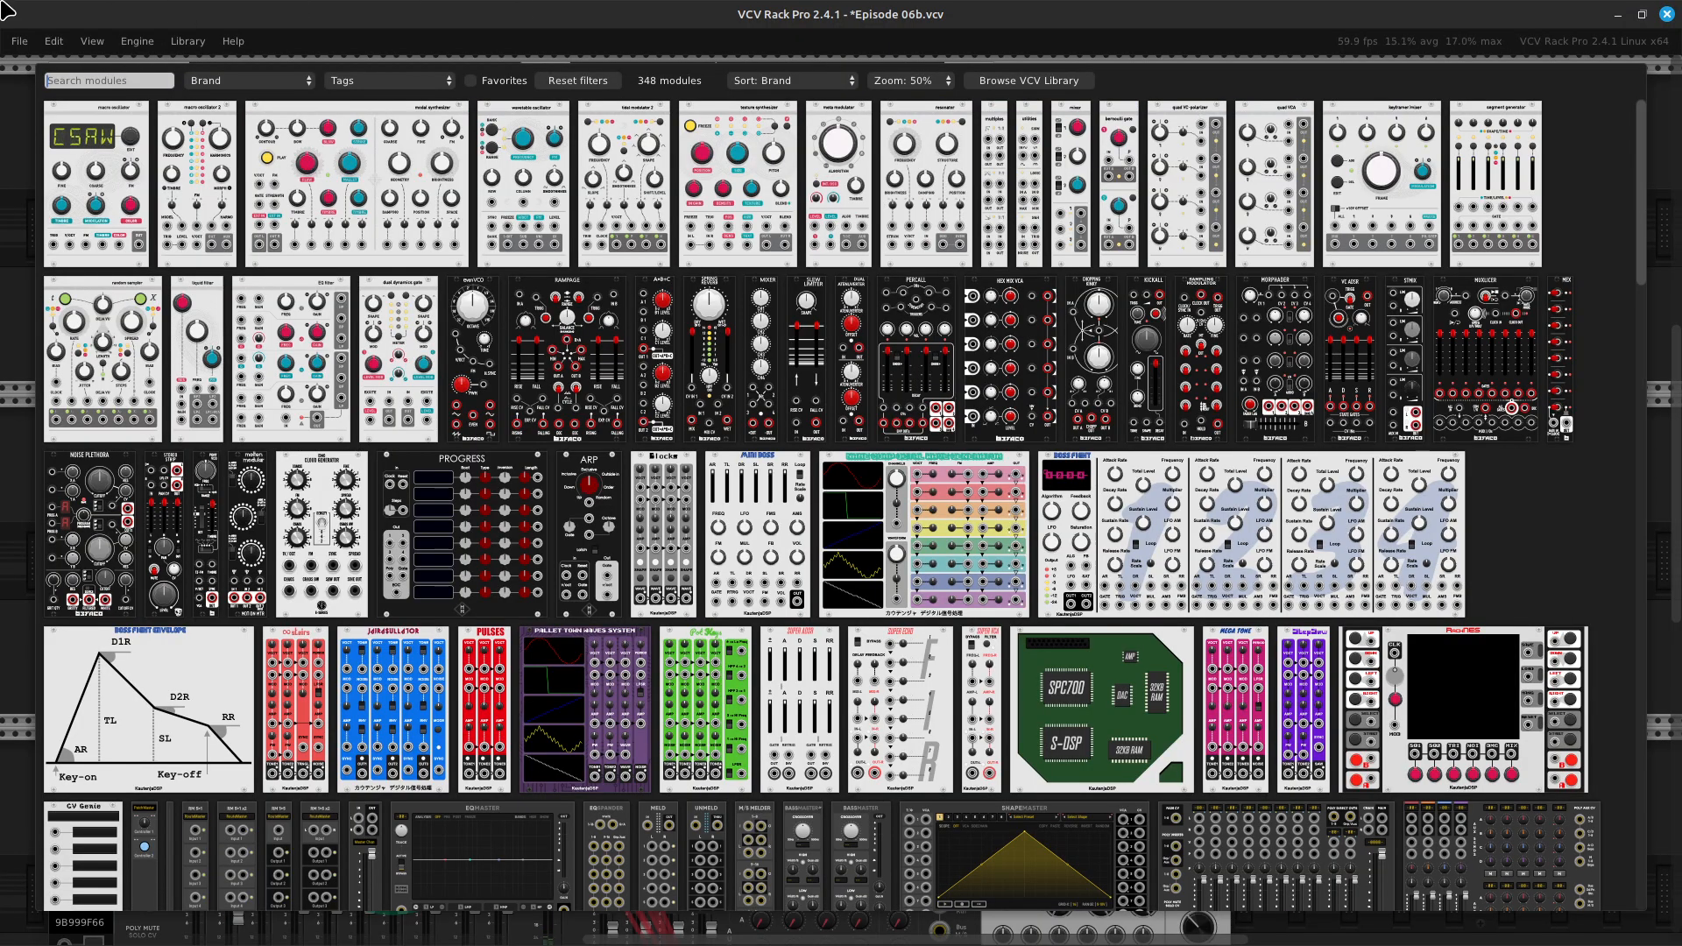
click(111, 176)
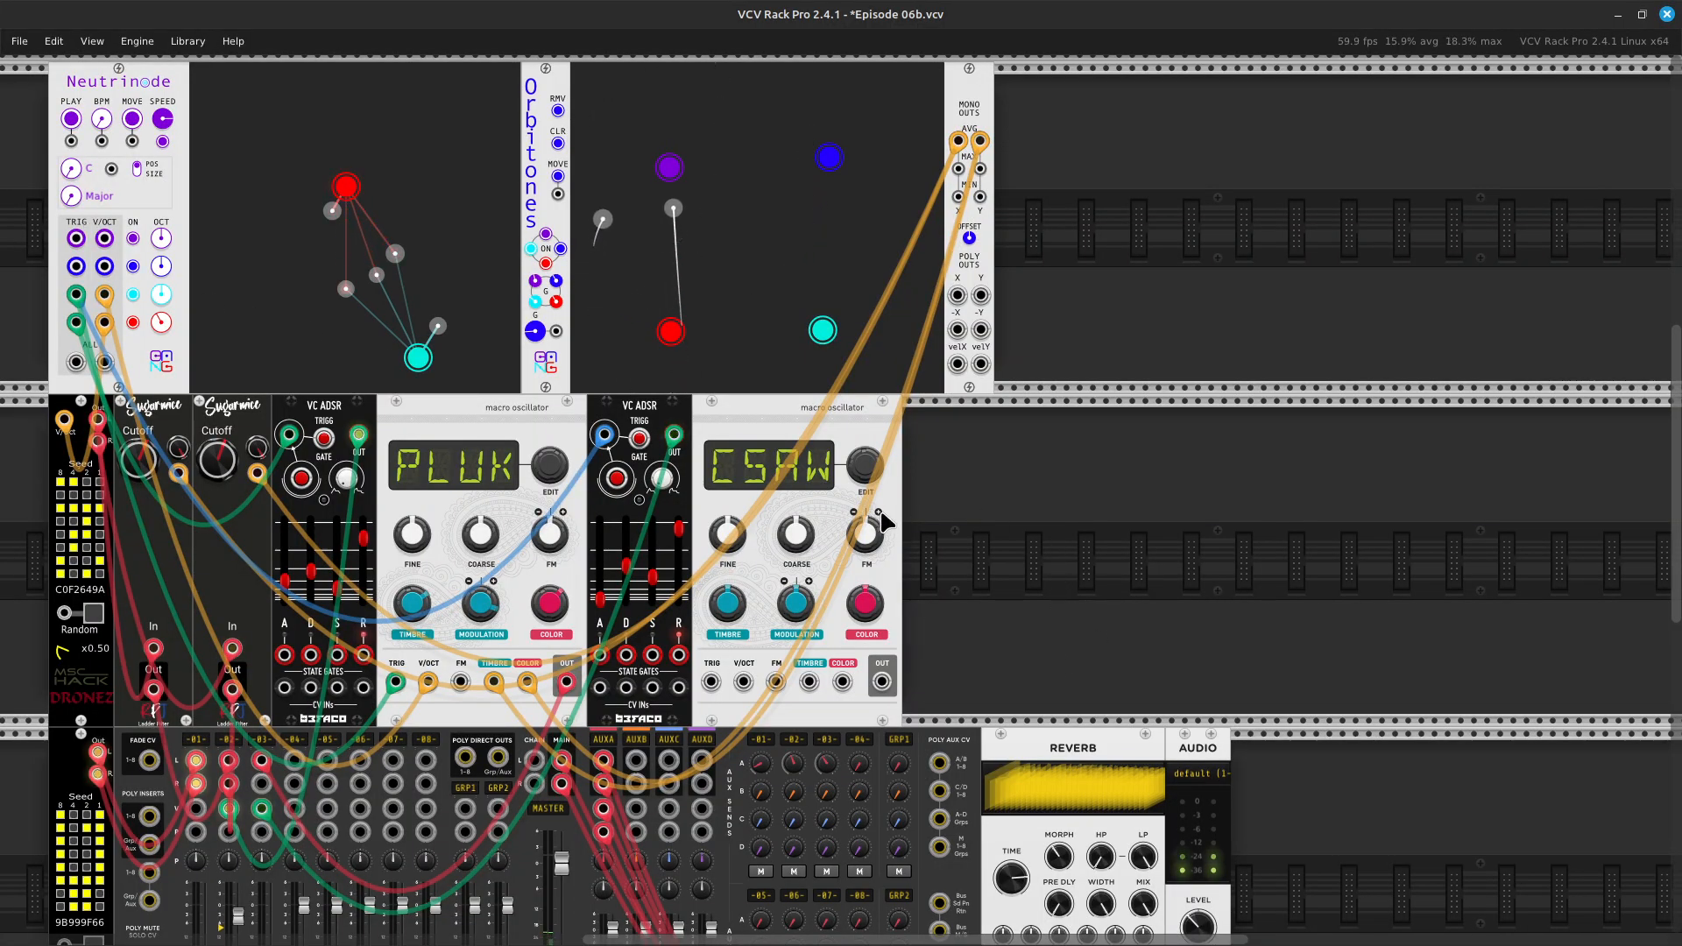
scroll(883, 521, up, 5)
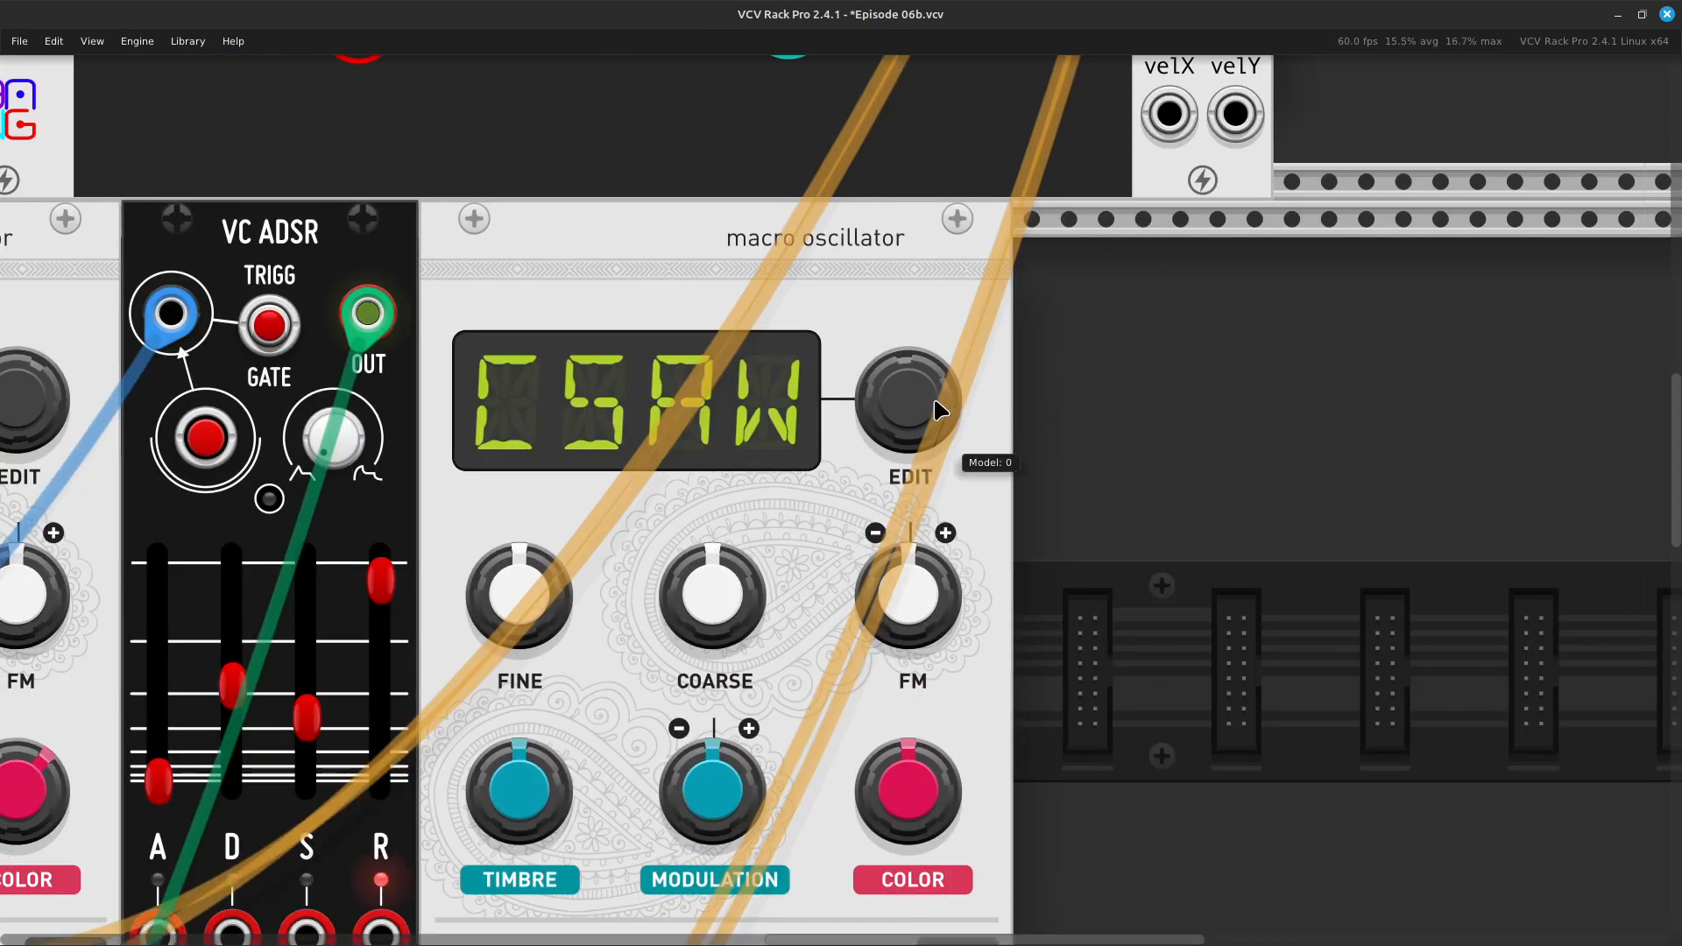
drag(908, 402, 908, 381)
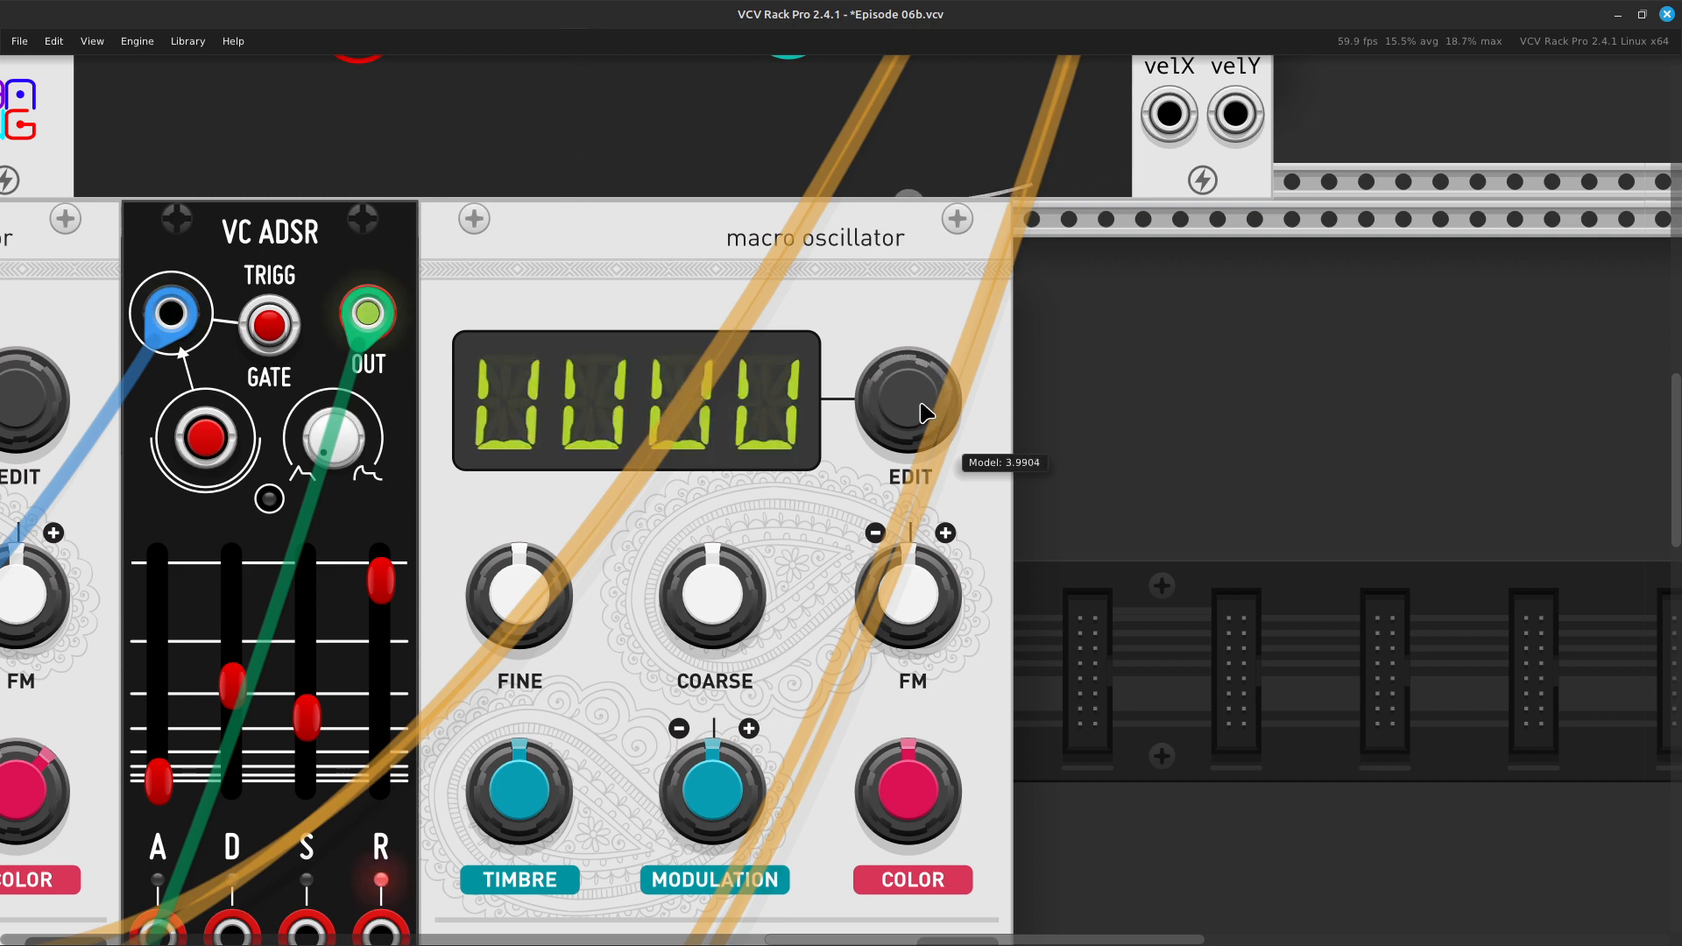
Patch an orange cable from the new macro oscillator's V/OCT input to Neutrinode's blue V/OCT output
key(Left)
scroll(1039, 581, down, 2)
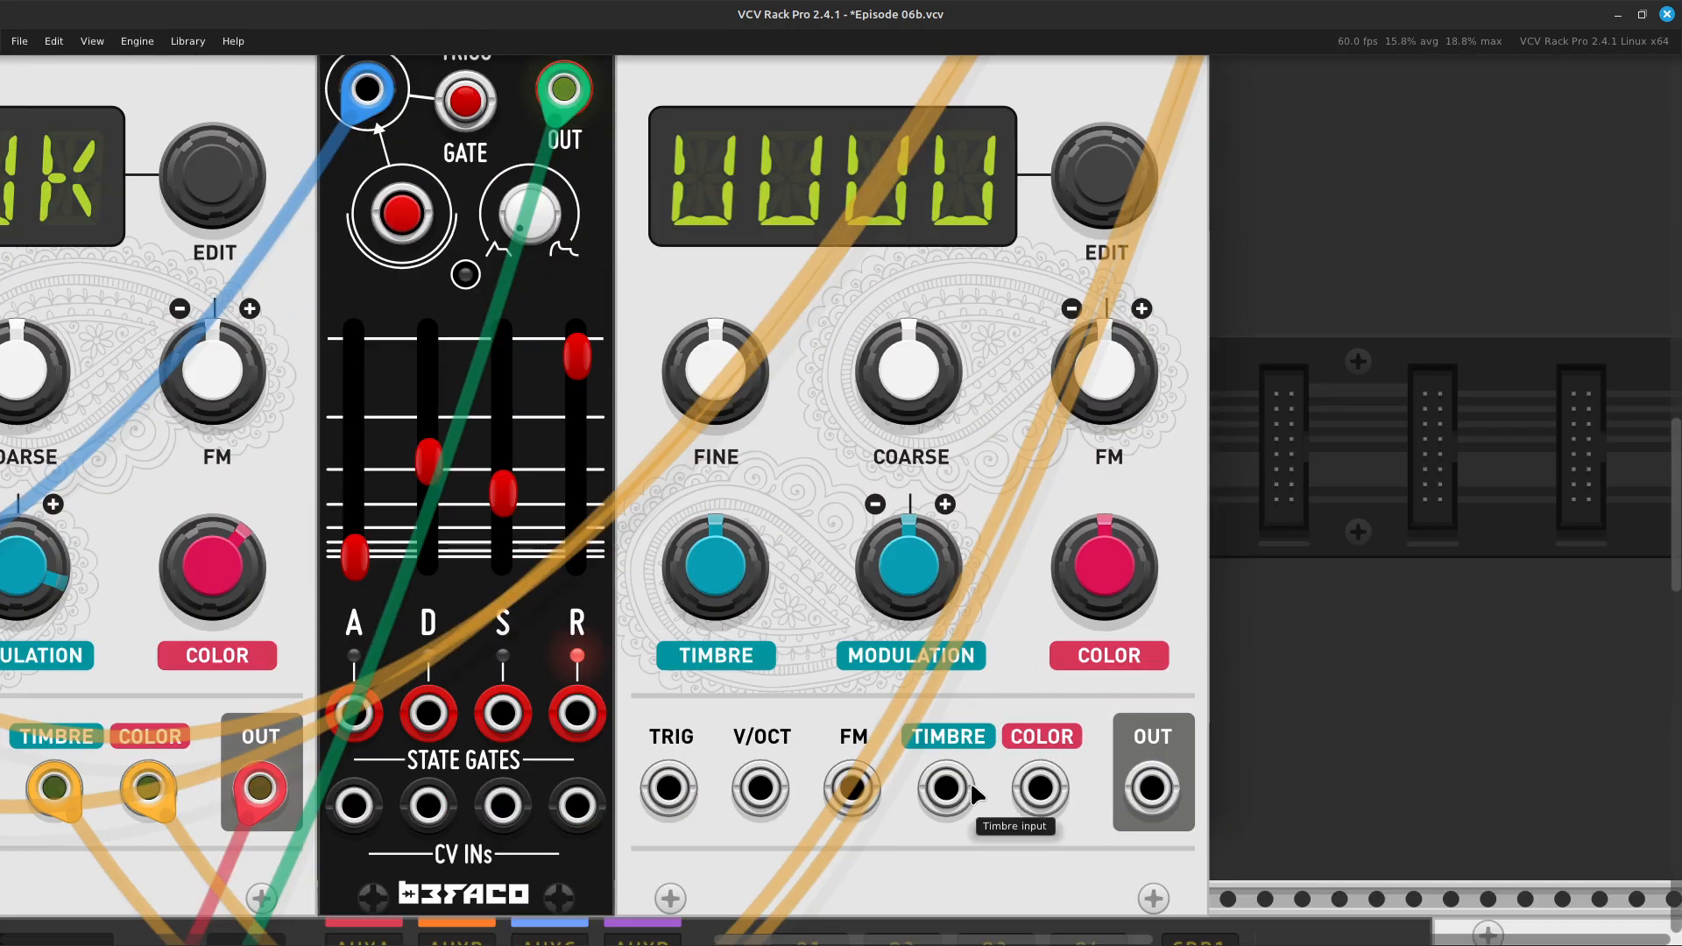
scroll(972, 785, down, 1)
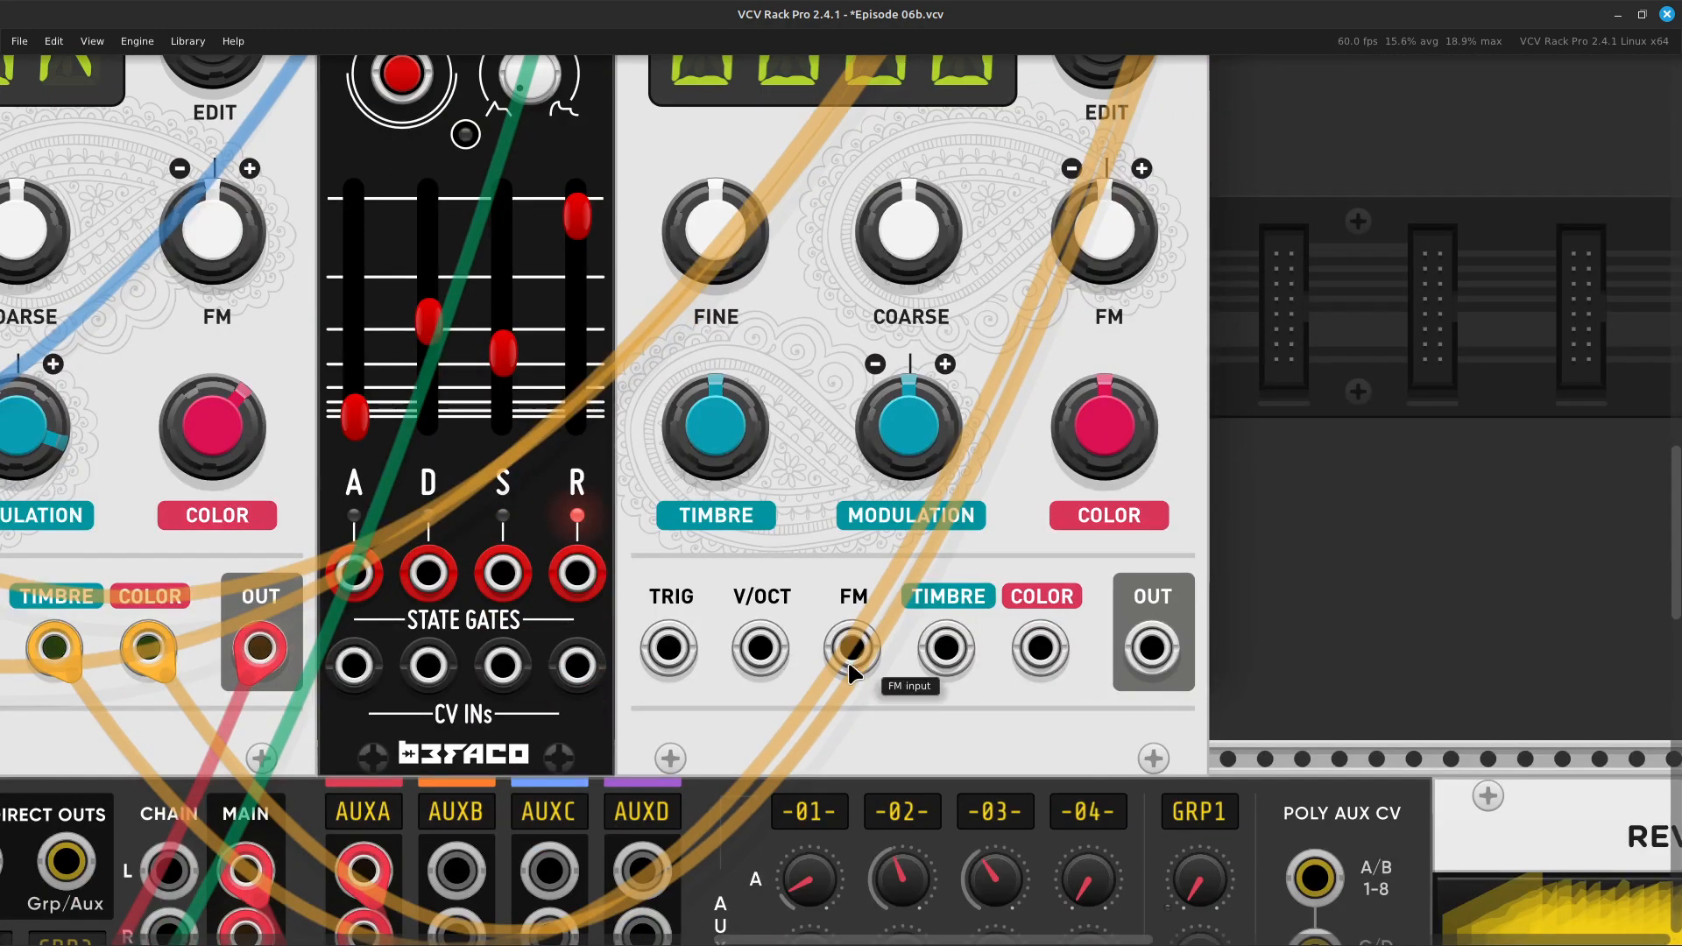
scroll(850, 667, down, 1)
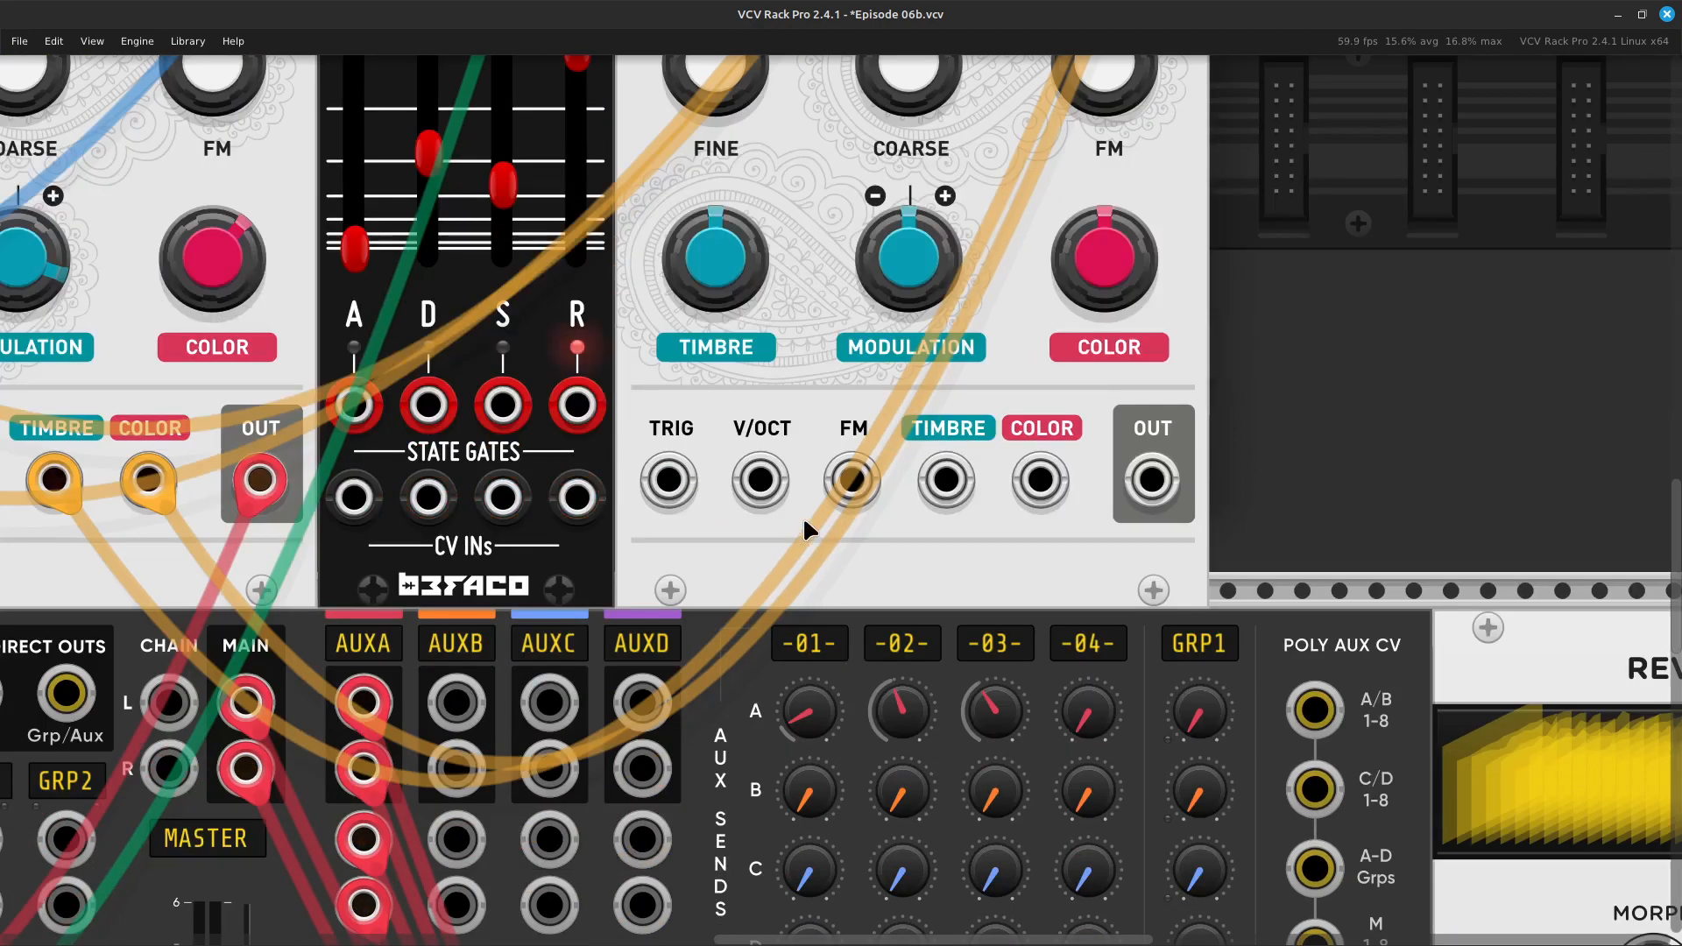
right_click(758, 489)
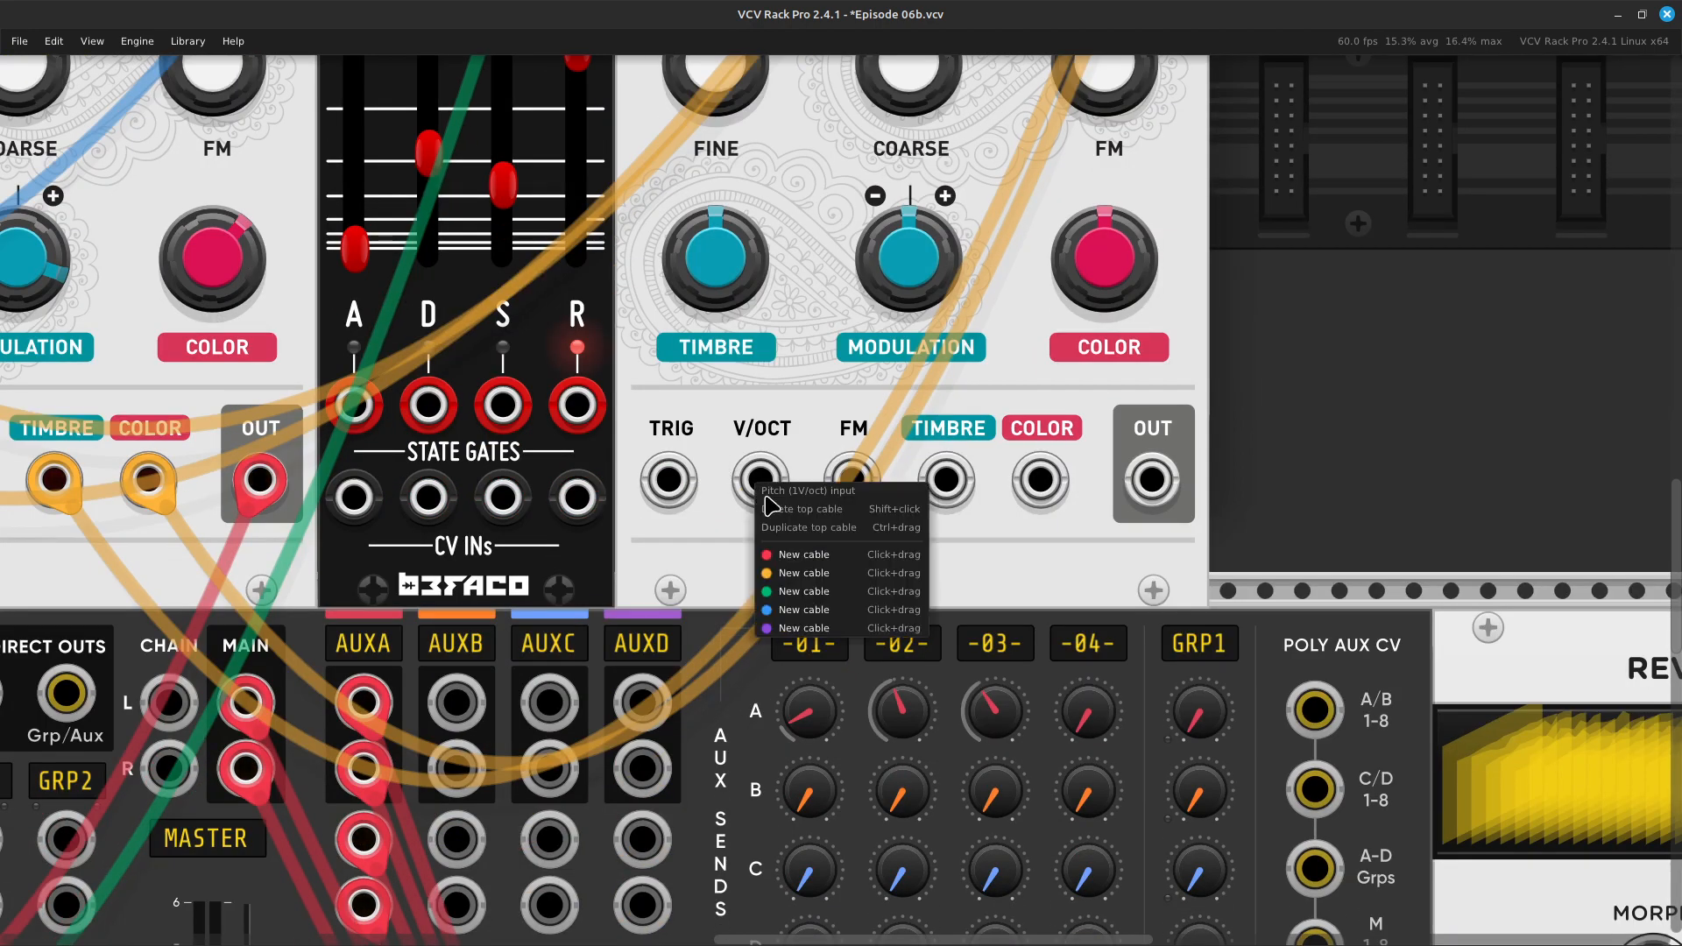
click(805, 574)
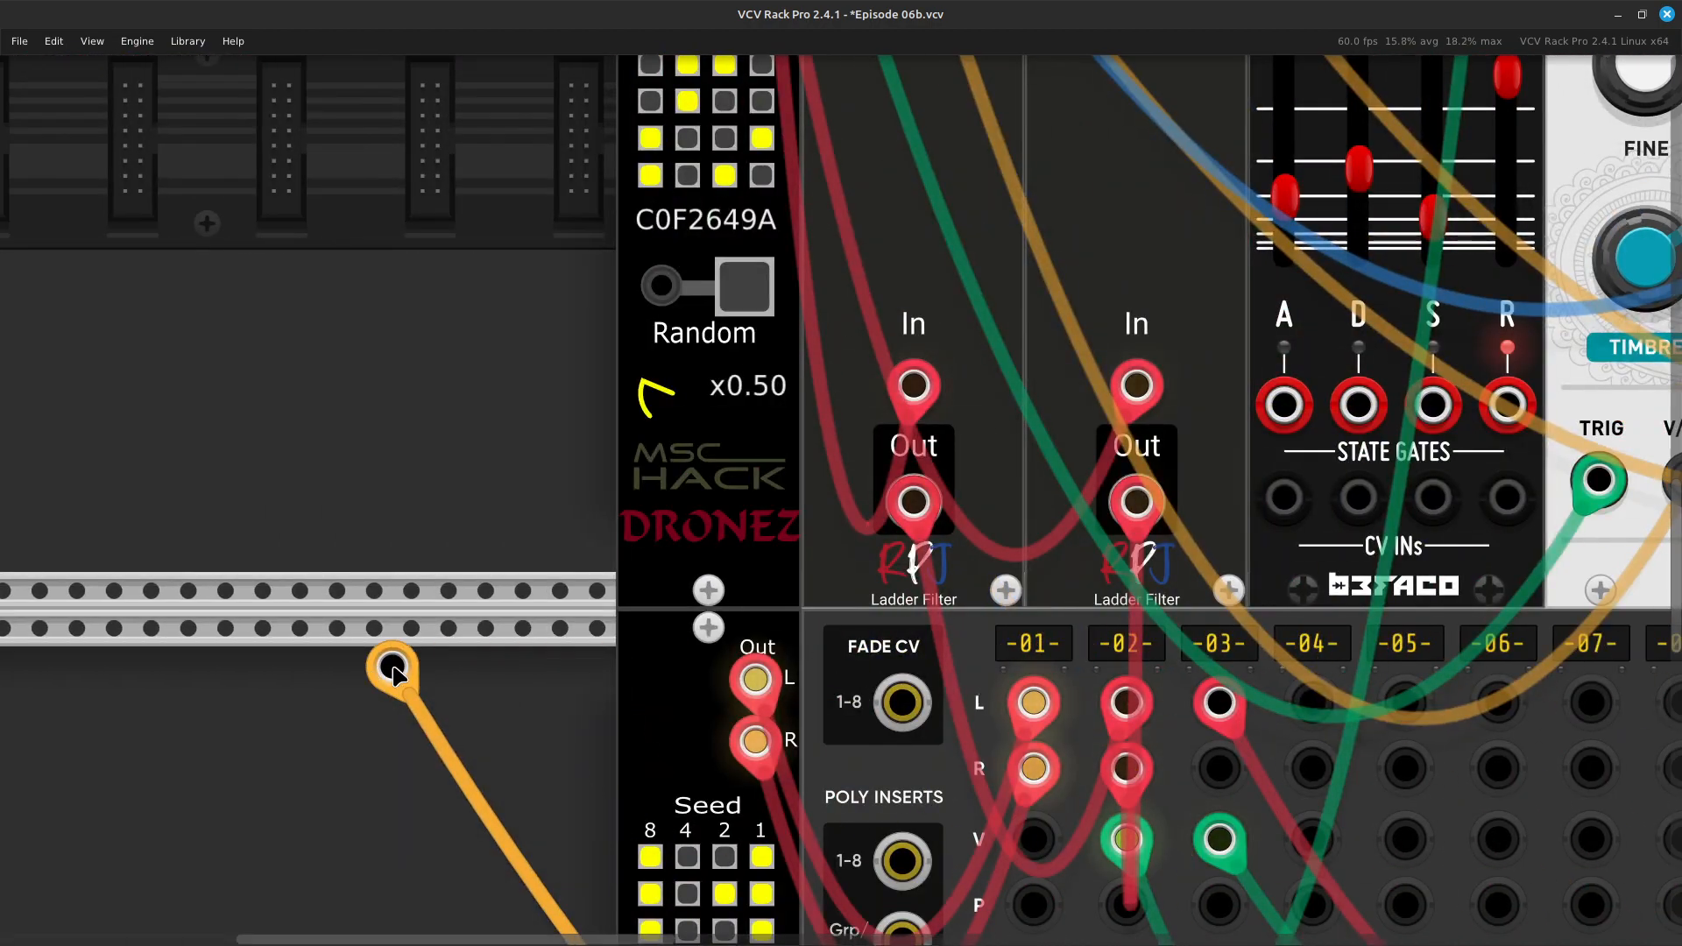
scroll(393, 673, up, 15)
scroll(414, 639, right, 3)
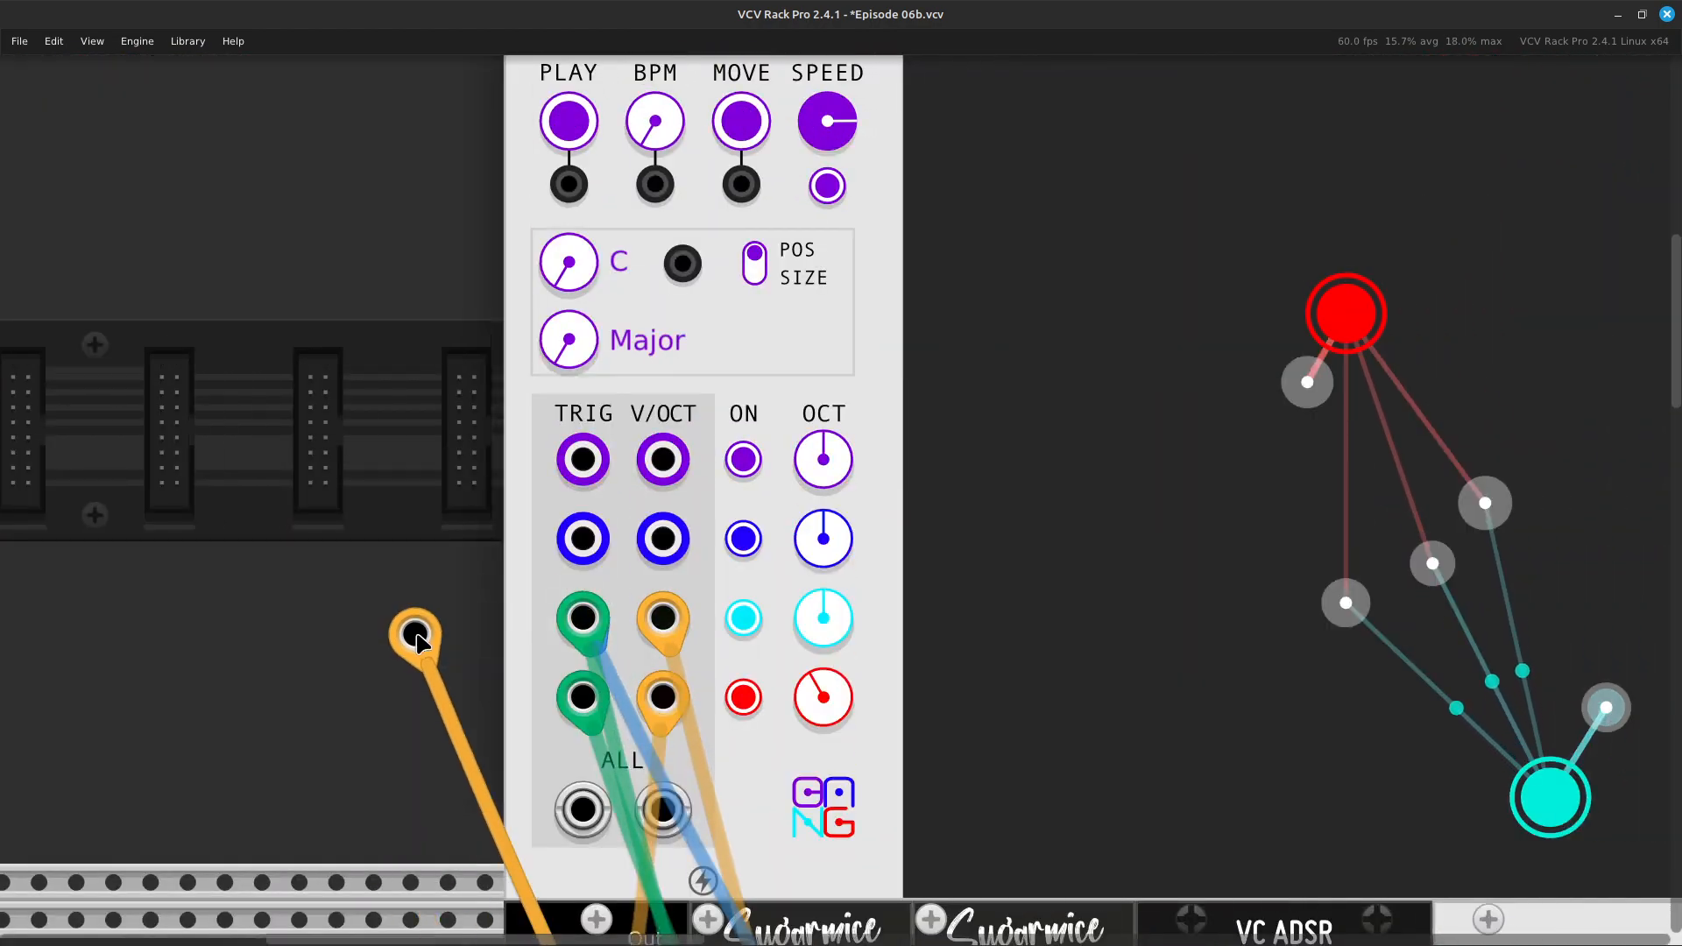
click(649, 552)
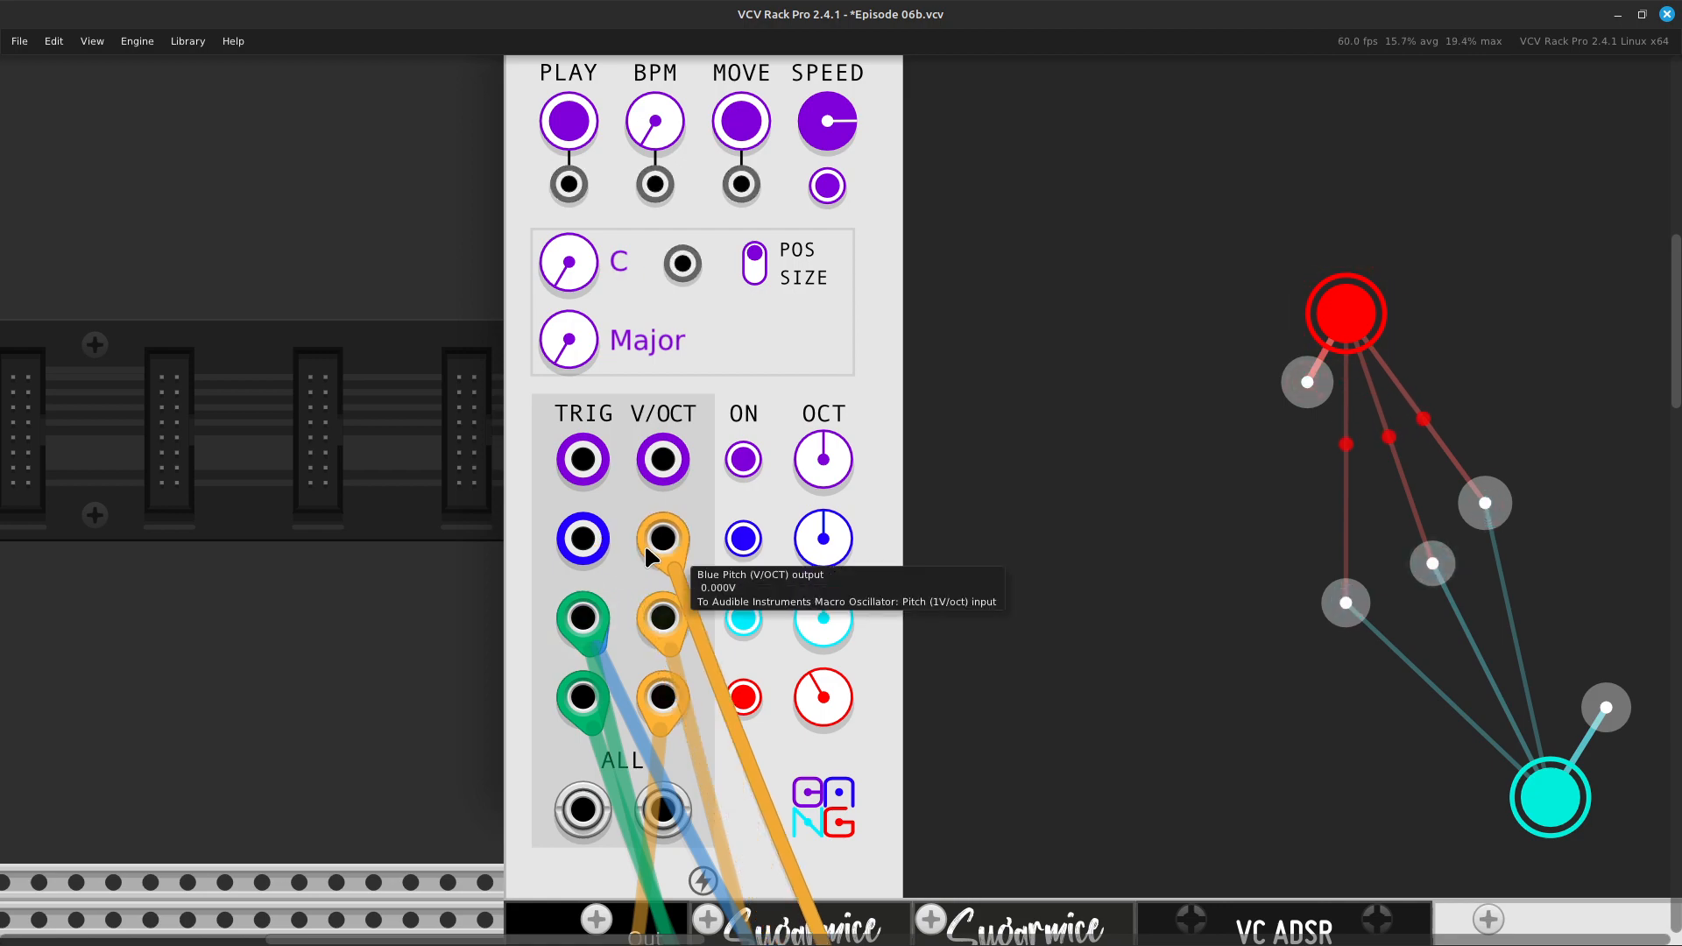
Patch a green cable from Neutrinode's blue trigger output to mixer channel 4's level input
scroll(570, 620, down, 5)
scroll(579, 613, up, 4)
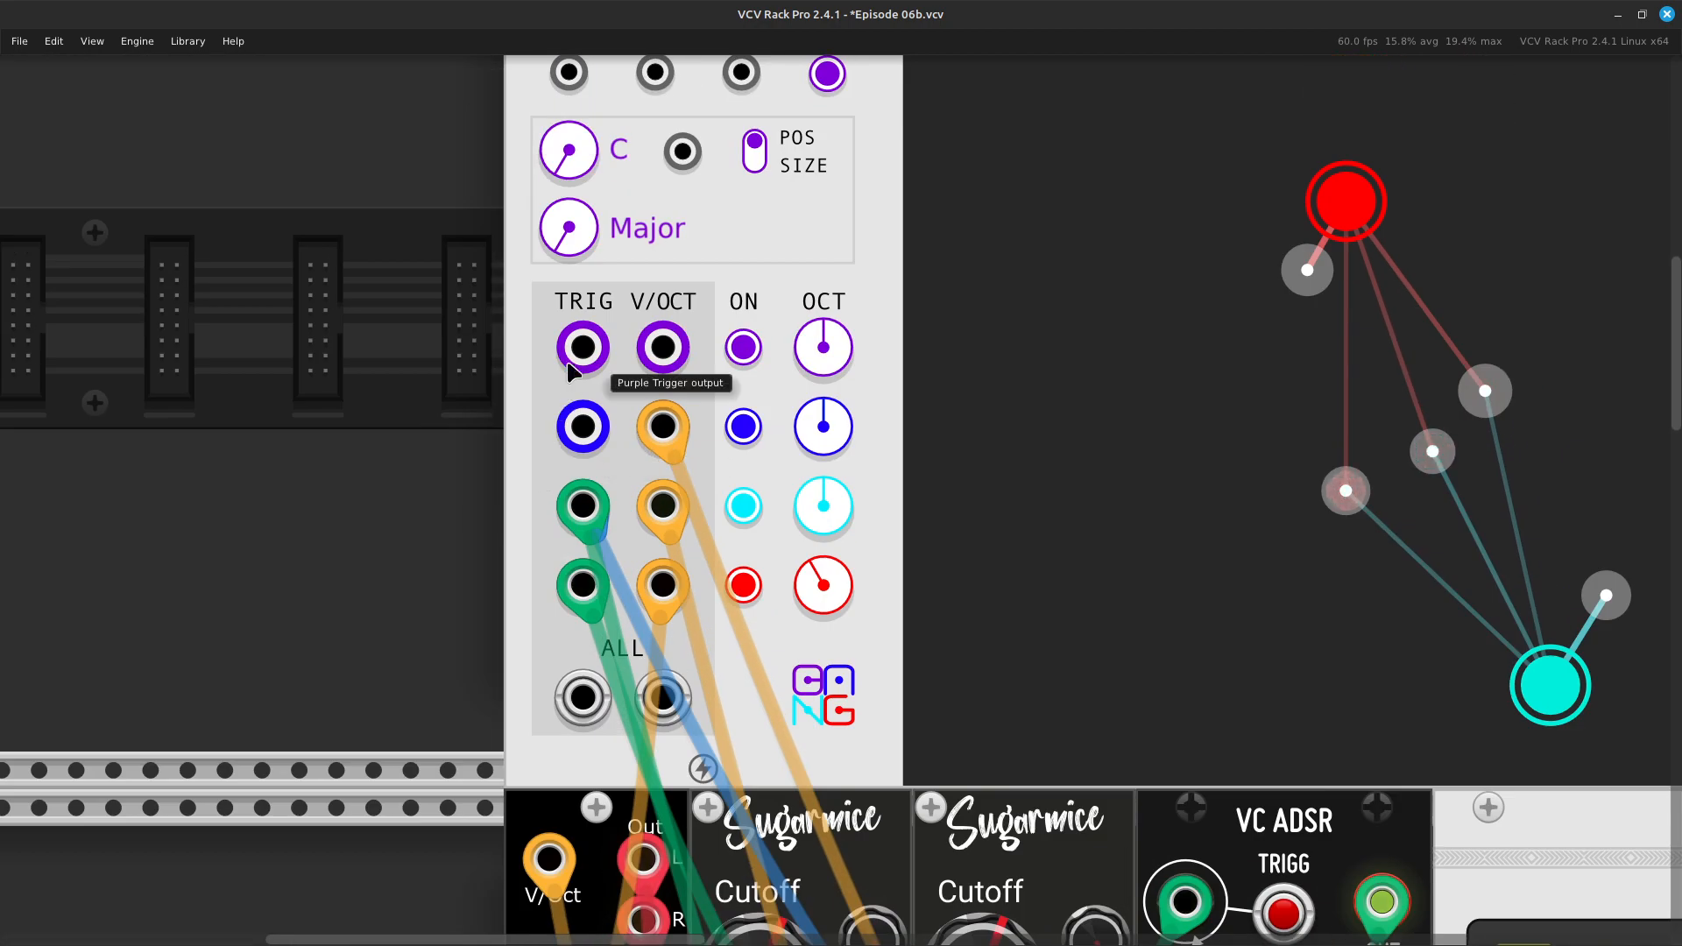
right_click(585, 436)
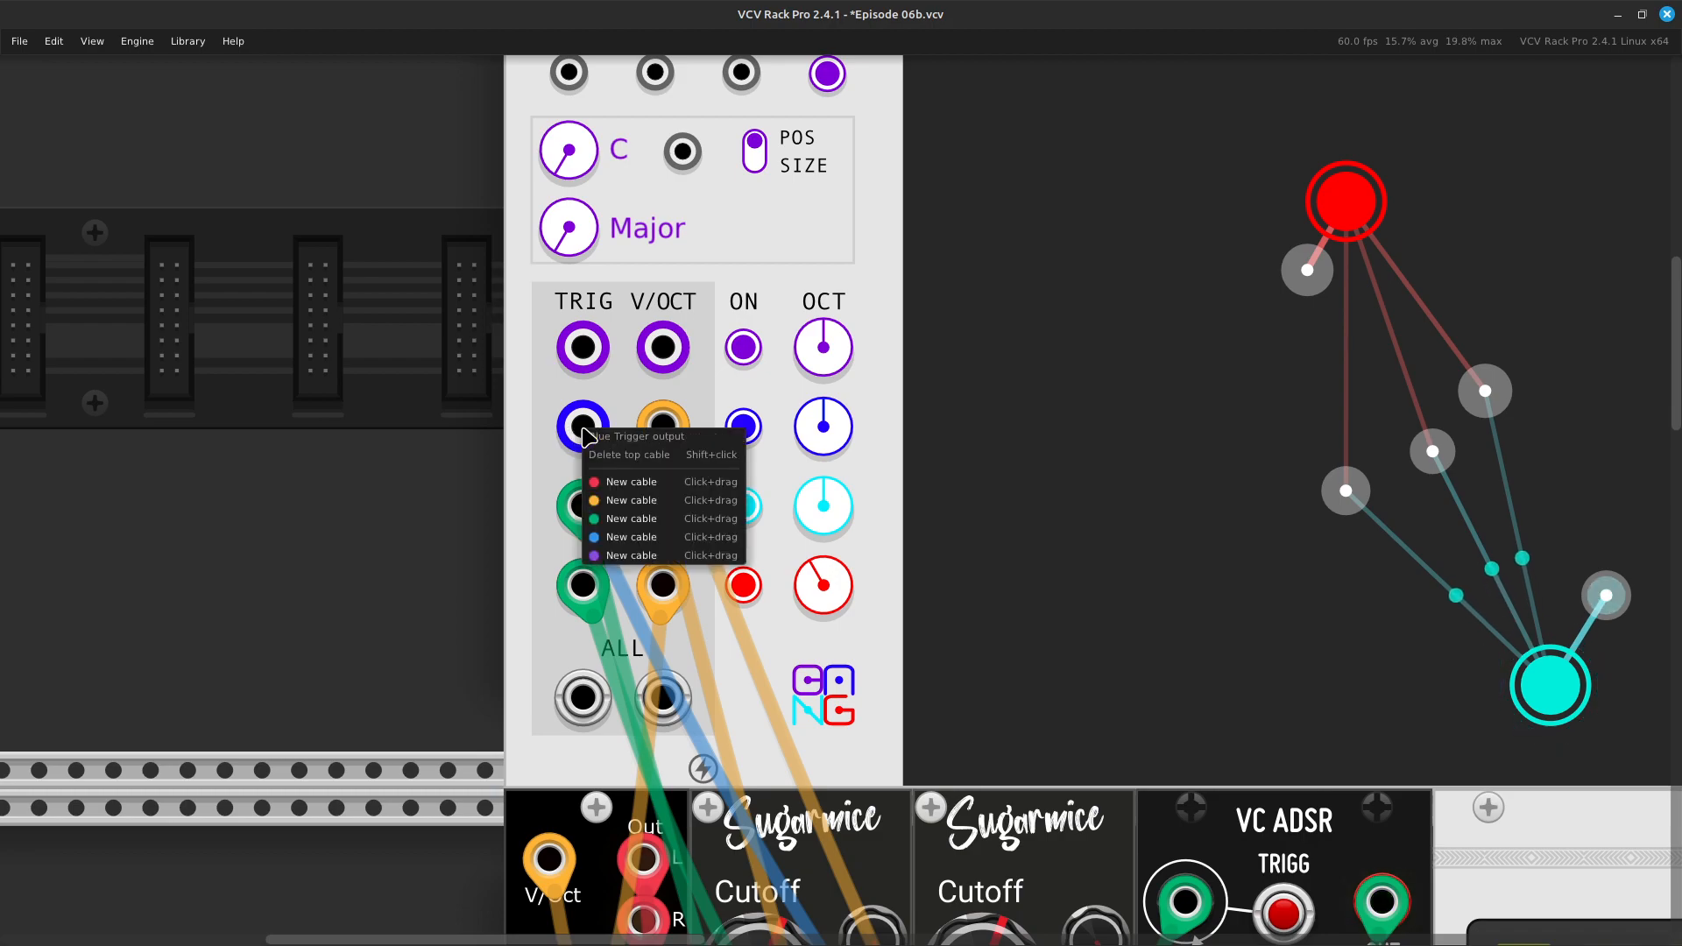
click(631, 517)
key(Down)
drag(415, 621, 585, 644)
key(Right)
key(Down)
key(Right)
key(Up)
key(Down)
key(Down)
key(Left)
key(Left)
key(Left)
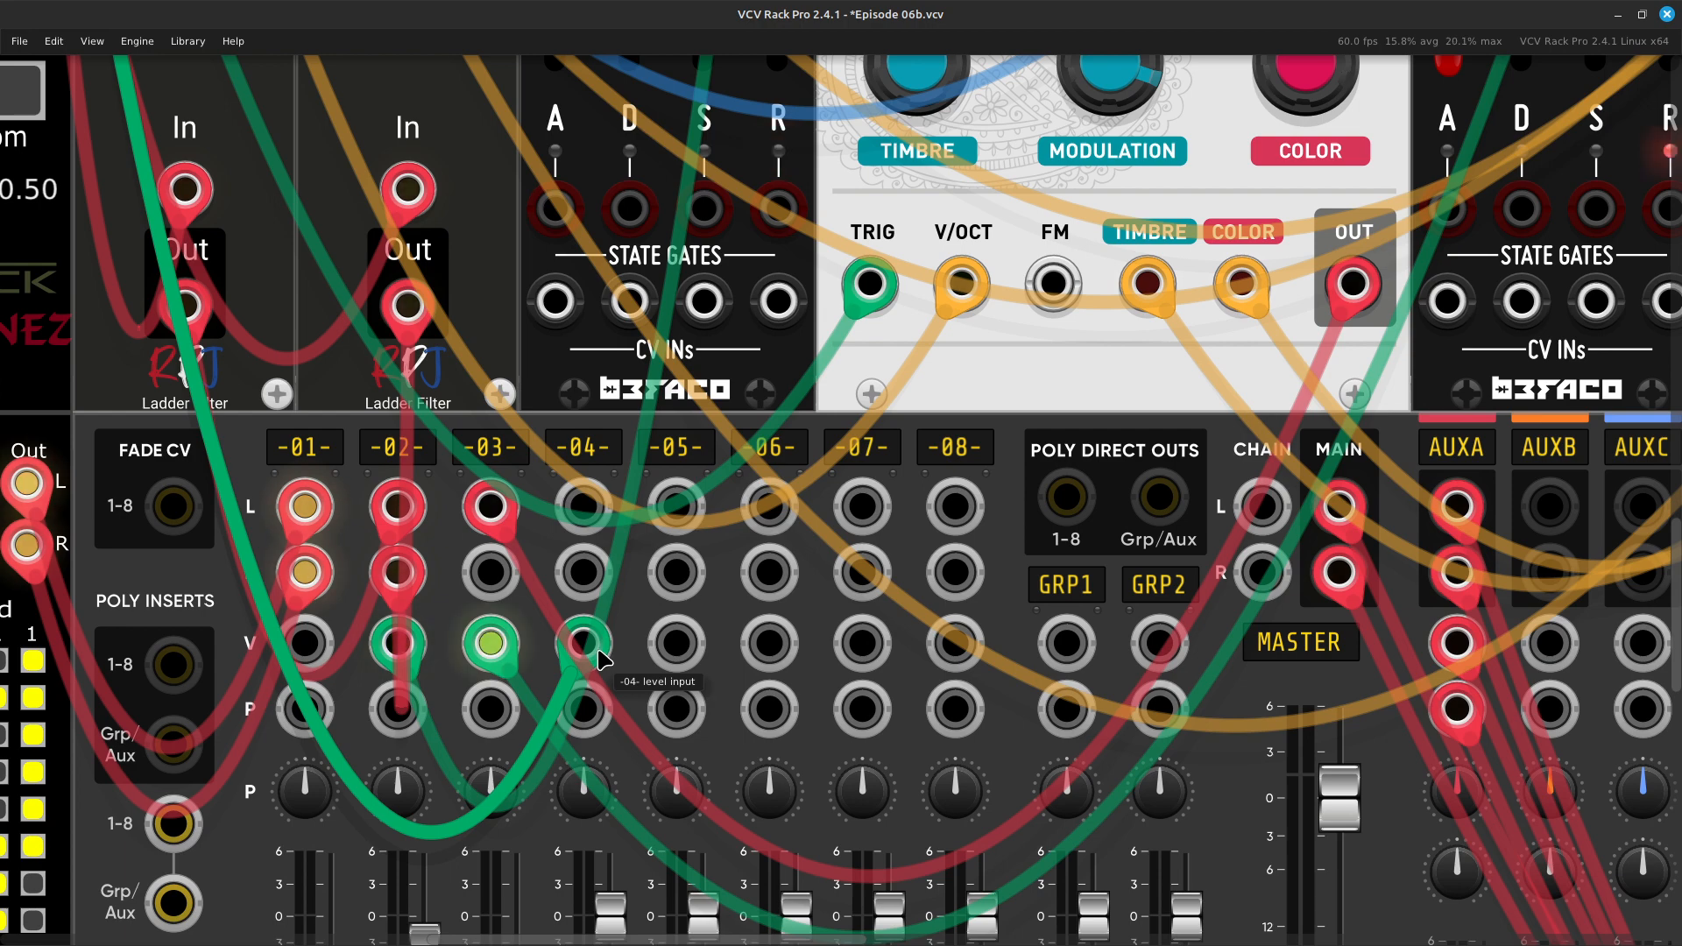
Search the module library for "adsr", add a VC ADSR and place it directly beside the new macro oscillator
key(Right)
key(Up)
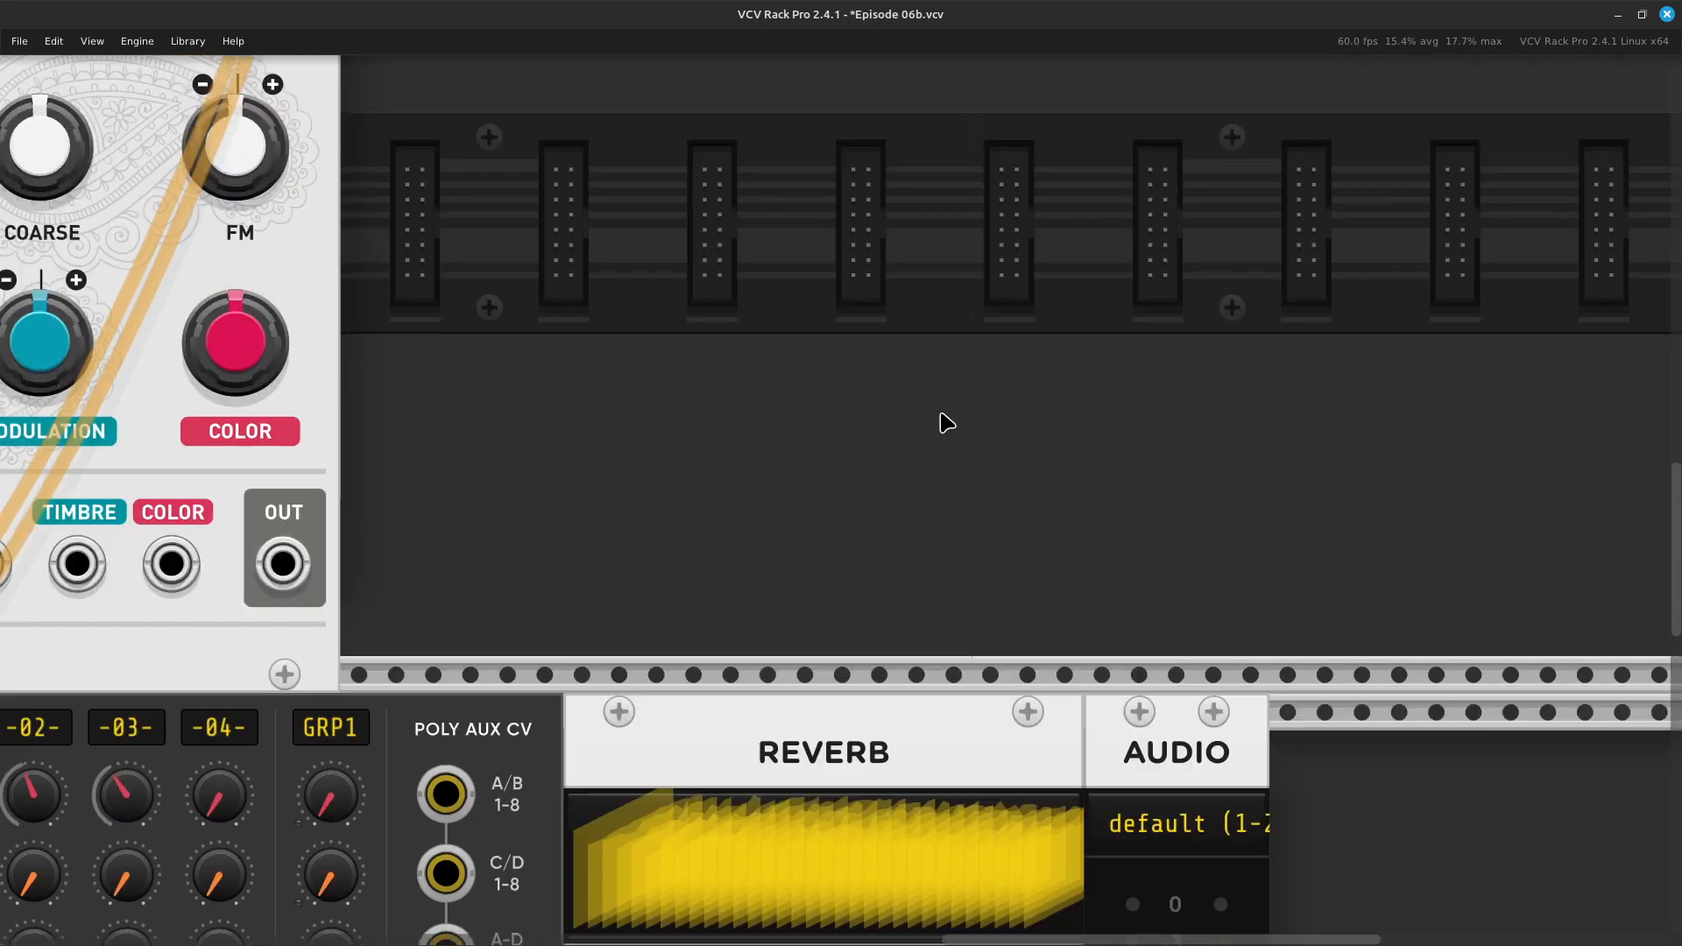
key(Left)
right_click(808, 496)
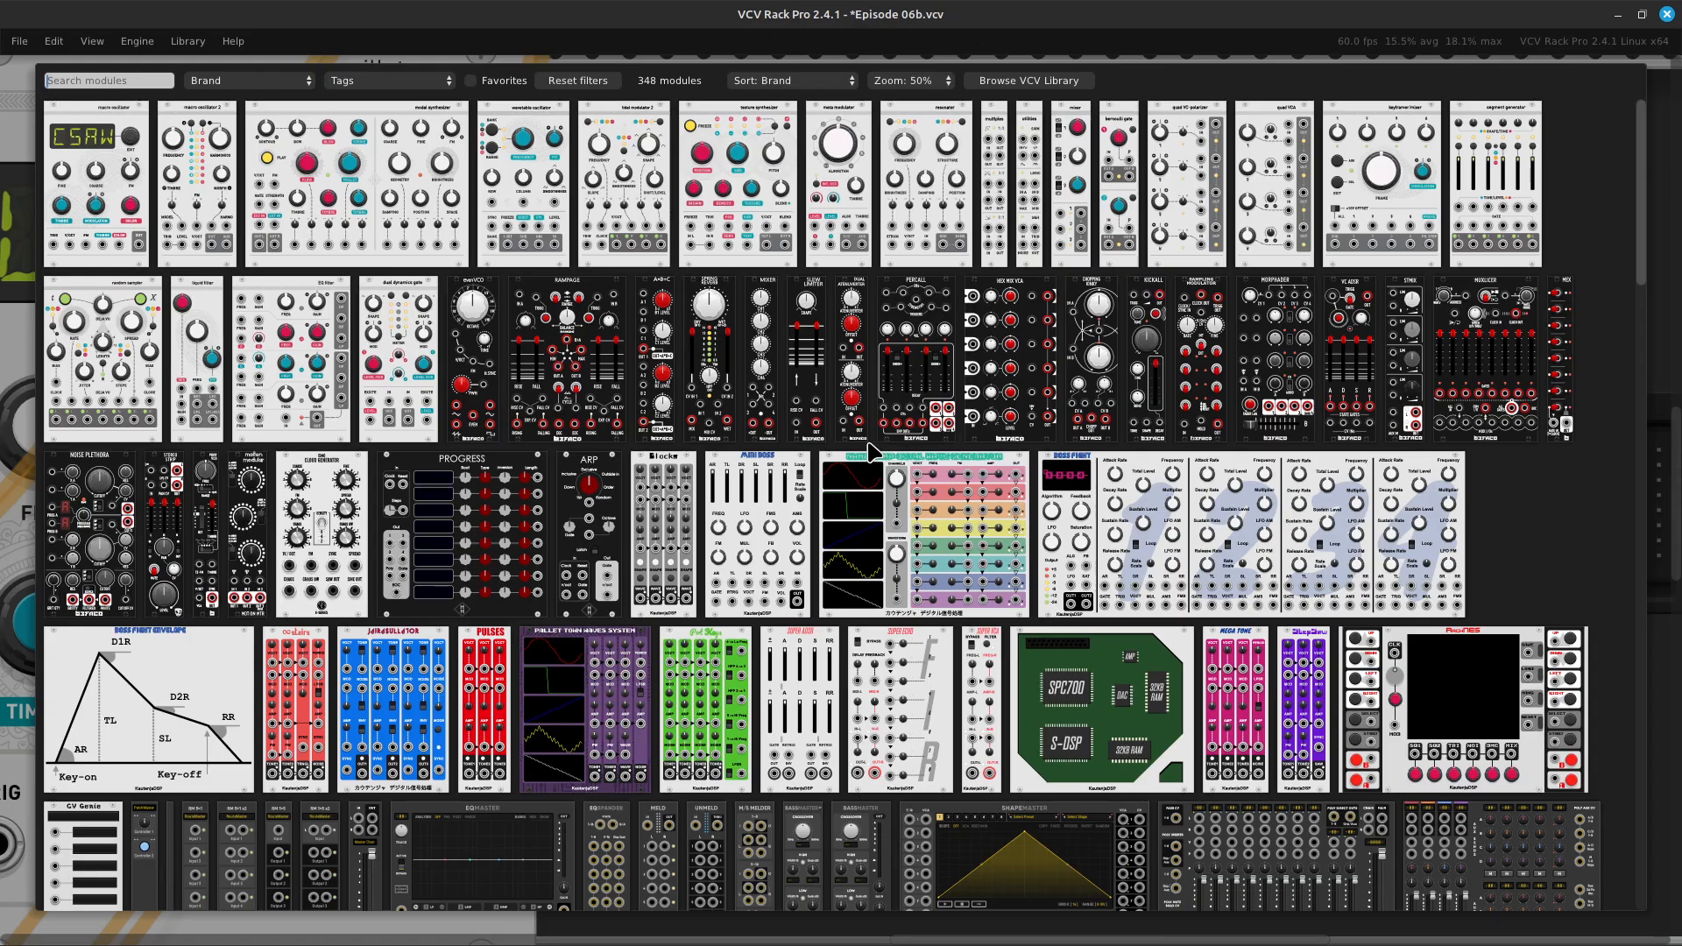
text(adsr)
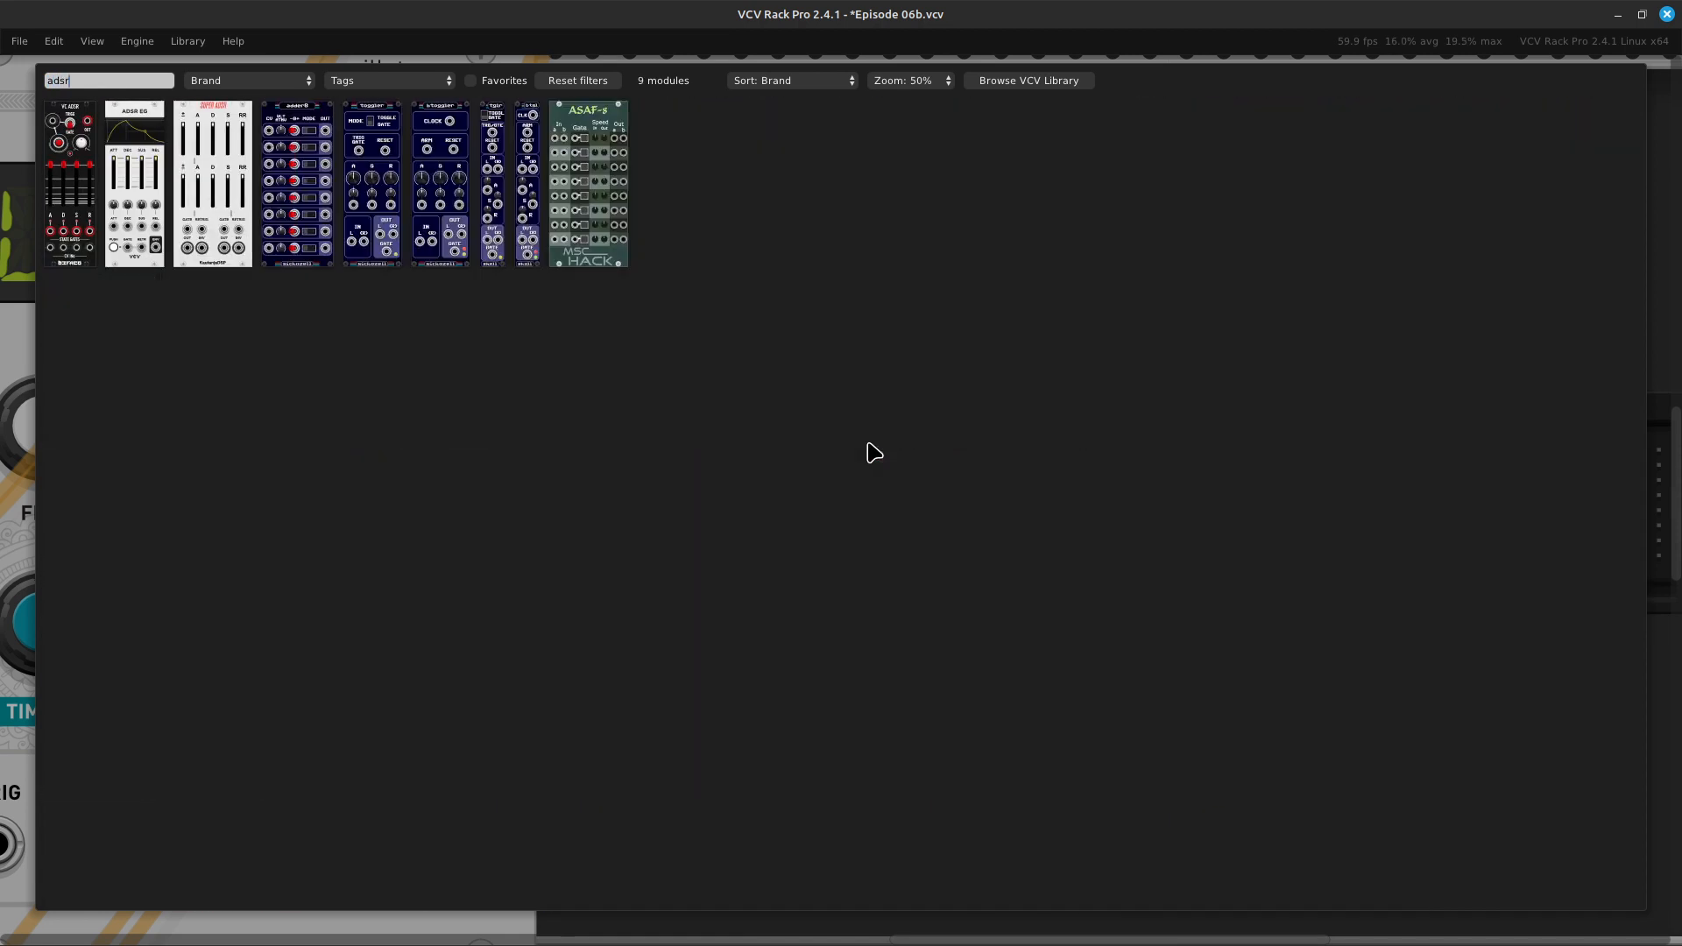
click(85, 228)
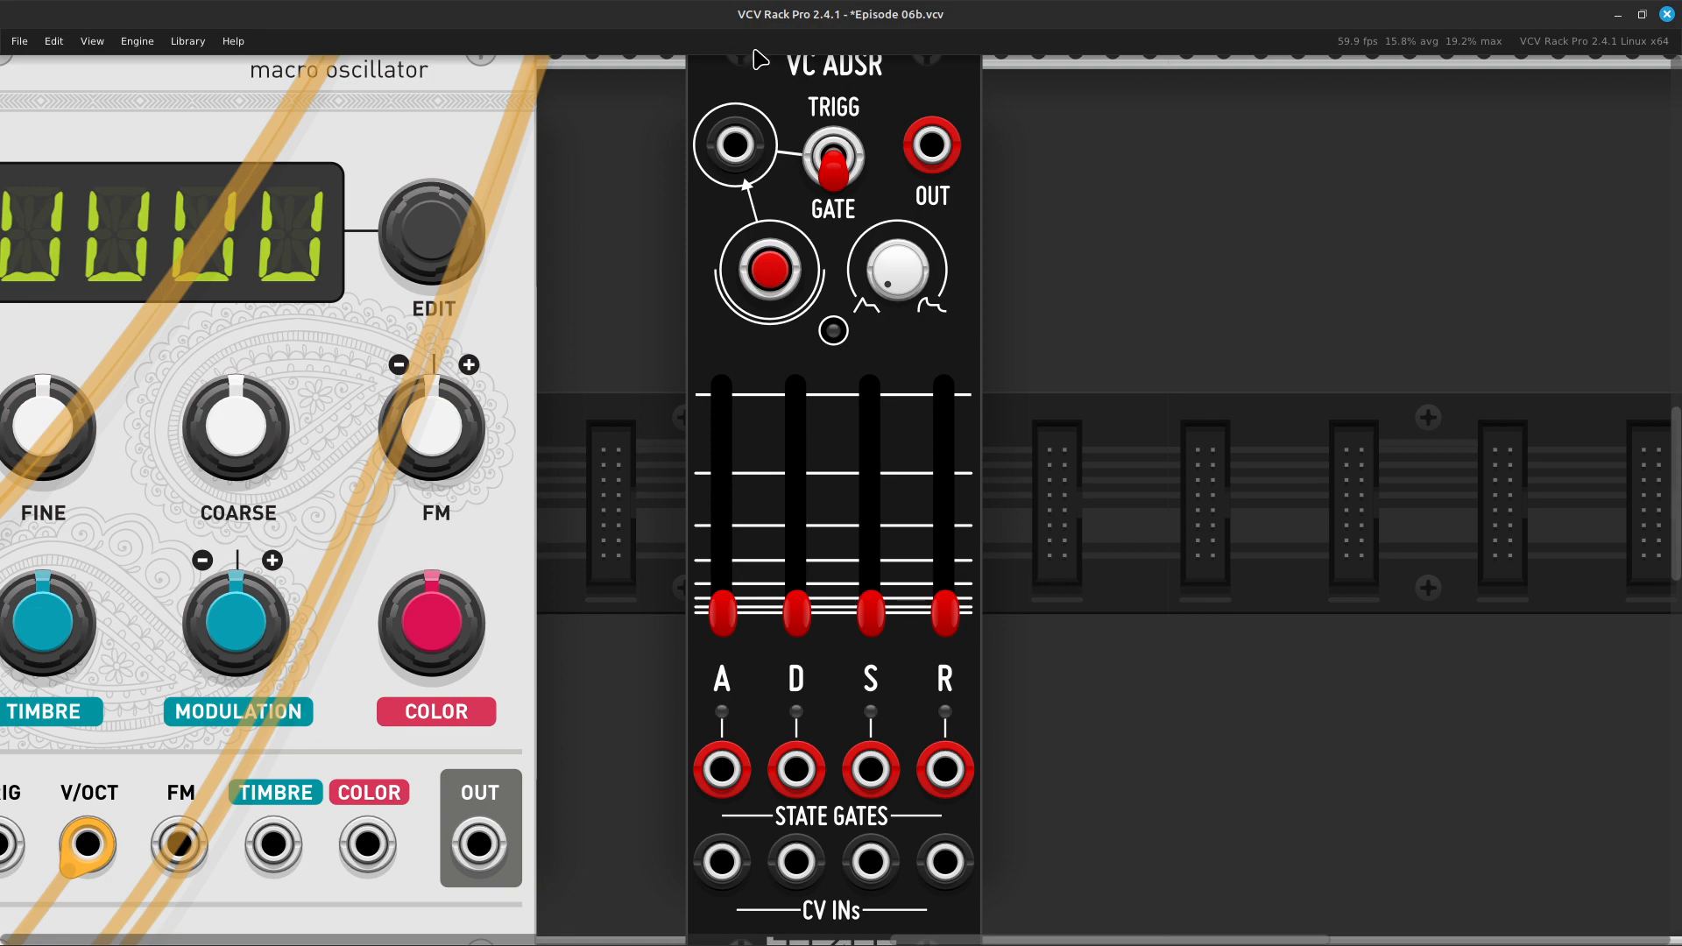
scroll(759, 60, up, 3)
drag(872, 204, 723, 206)
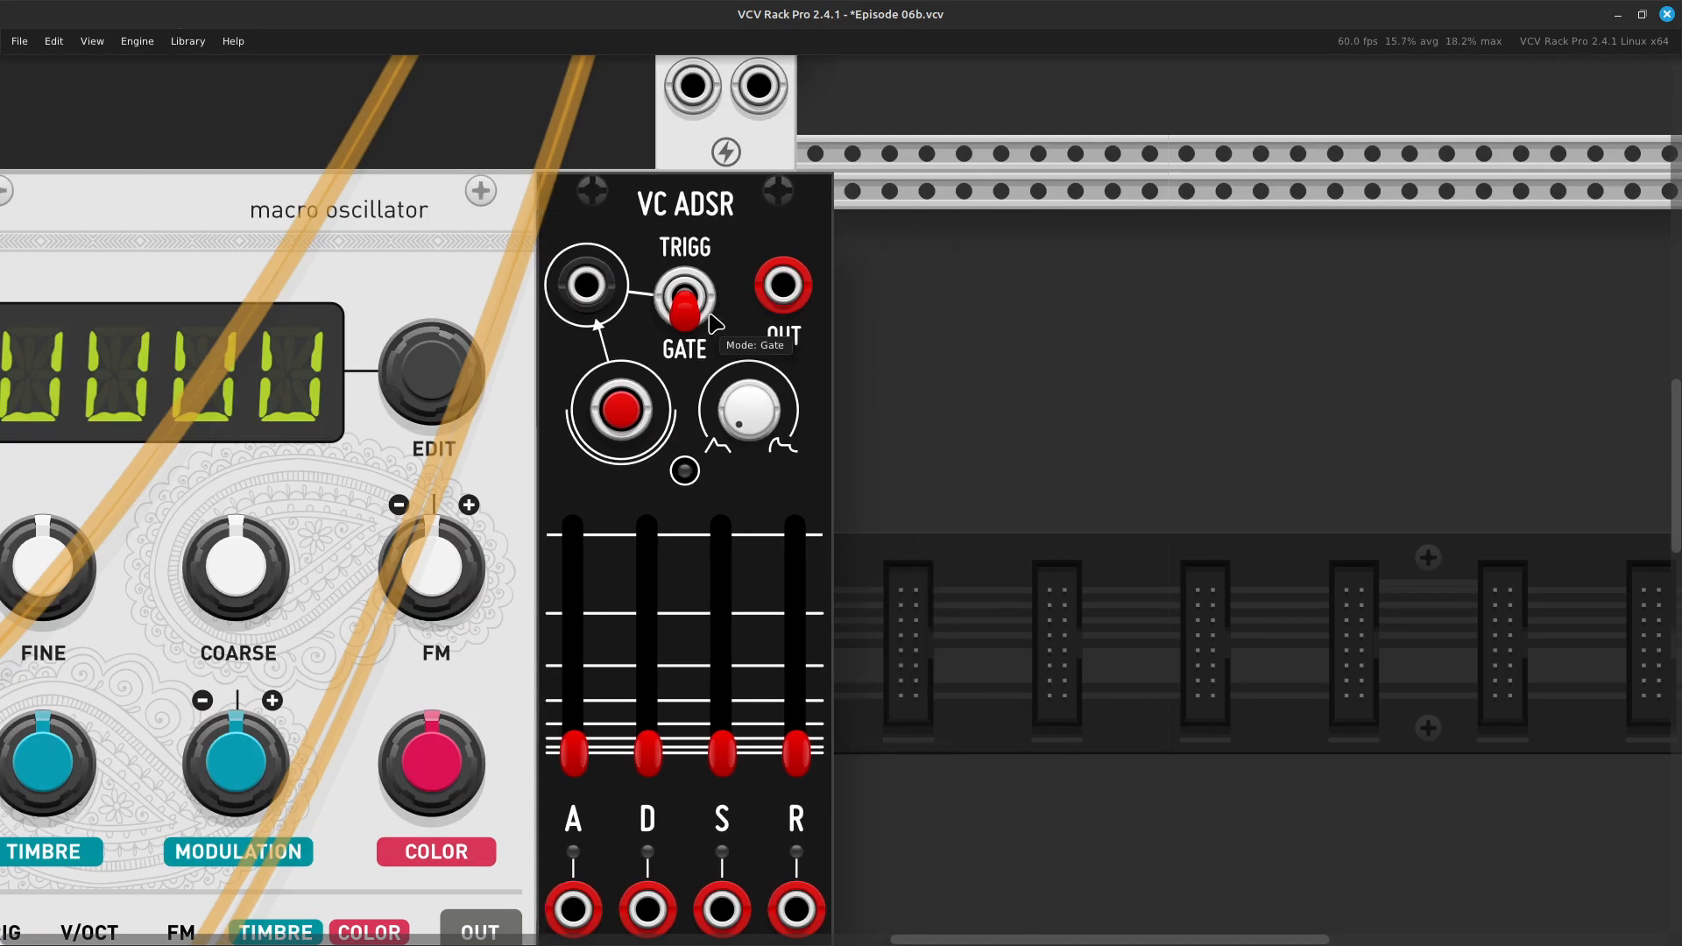
Move the green trigger cable's end from mixer channel 4's level input to the new VC ADSR's trigger input
scroll(670, 328, down, 10)
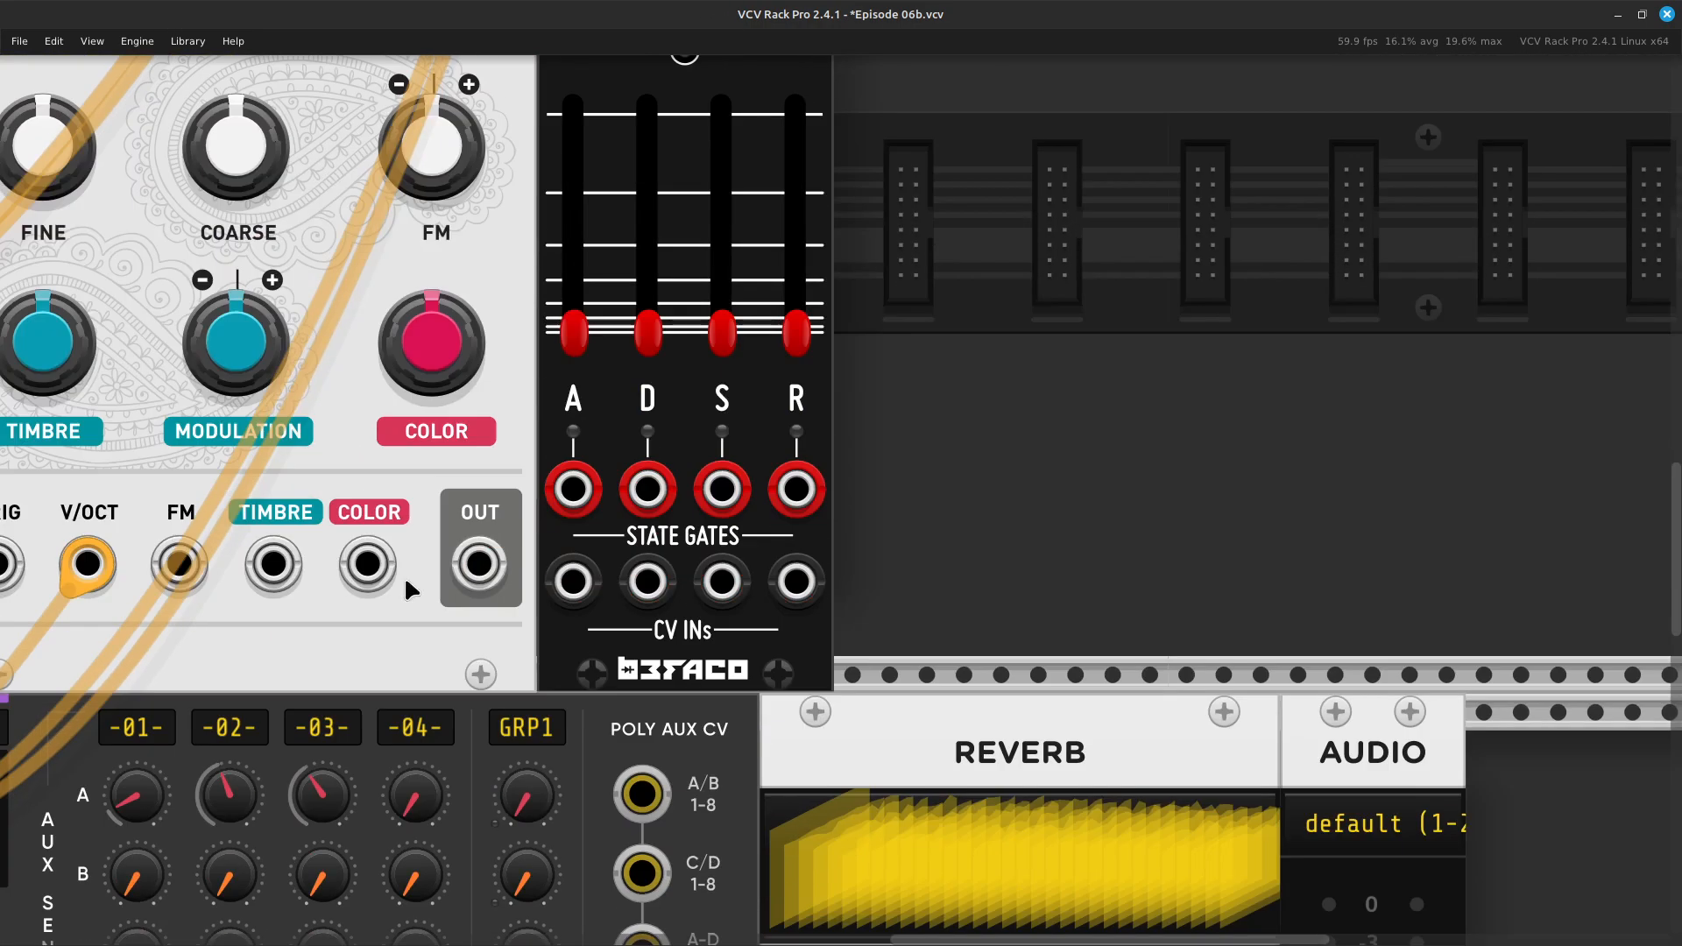
scroll(413, 582, left, 12)
scroll(298, 909, down, 8)
scroll(298, 909, left, 8)
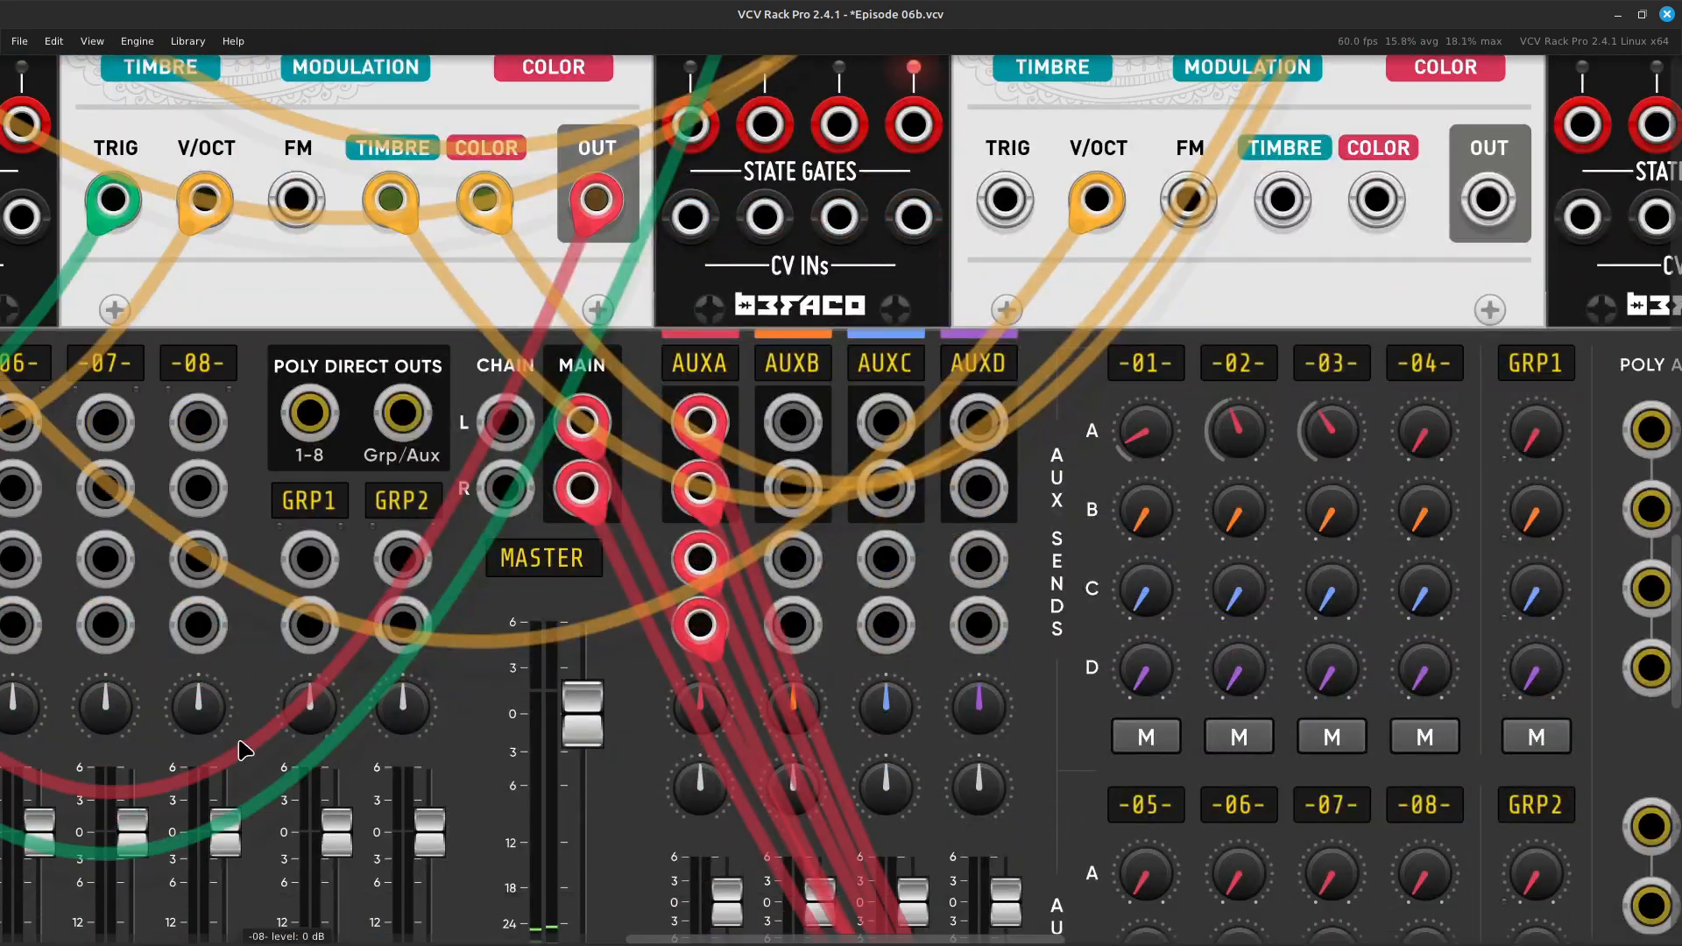
scroll(191, 653, left, 5)
scroll(191, 653, left, 3)
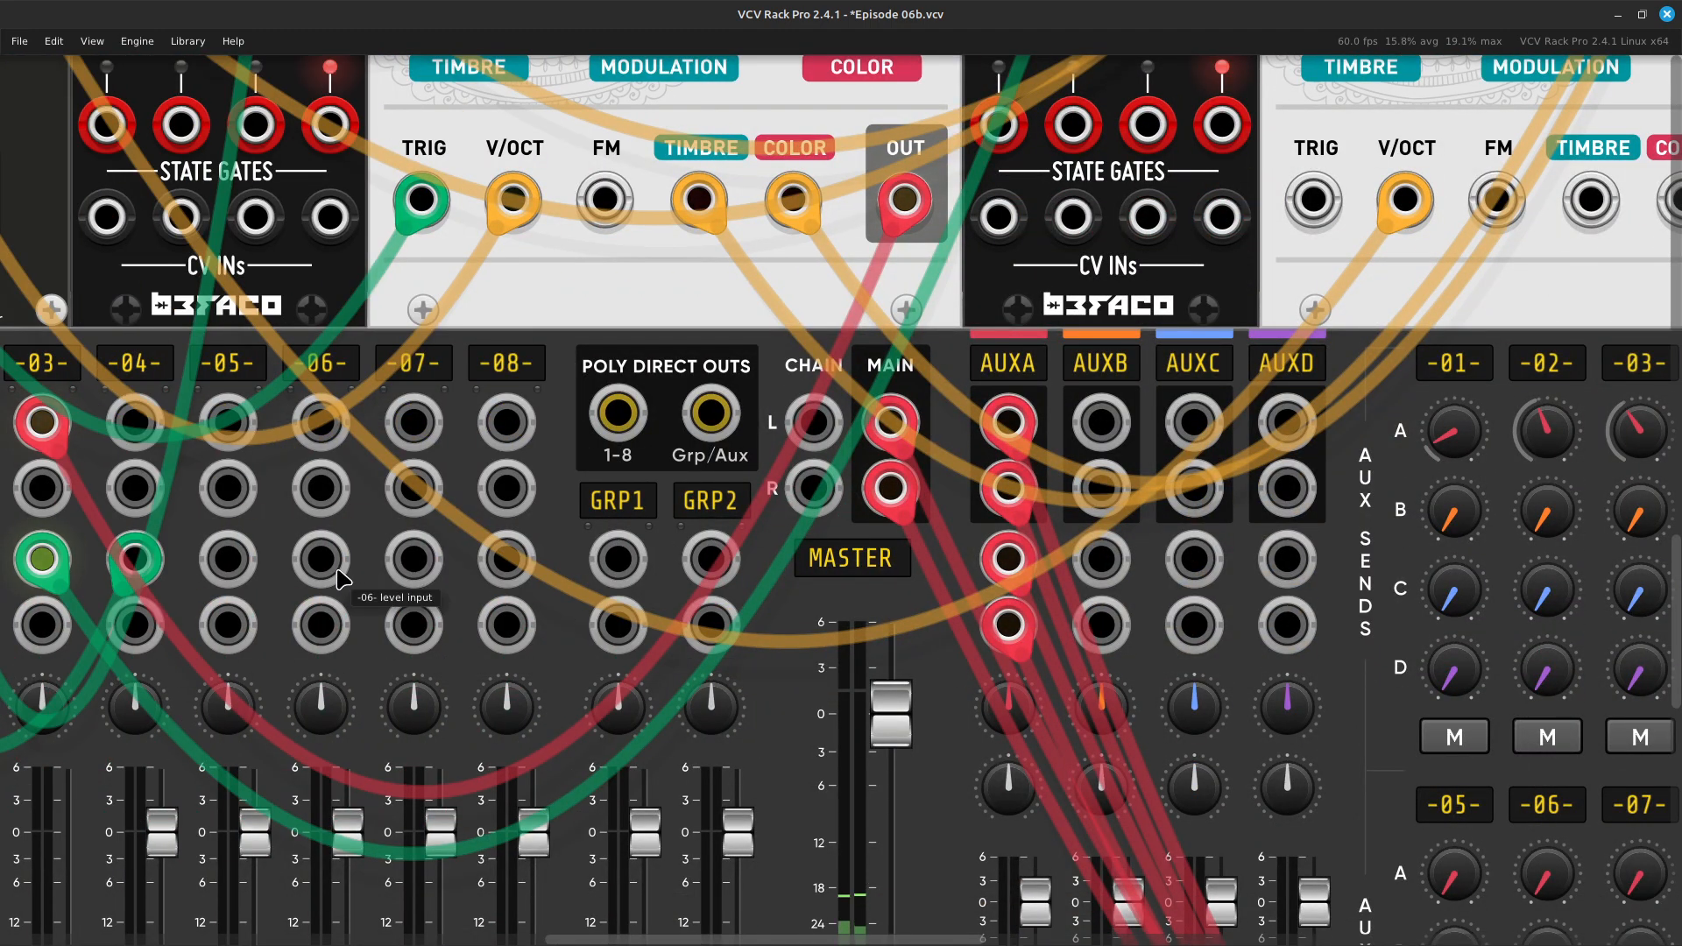
scroll(396, 648, left, 5)
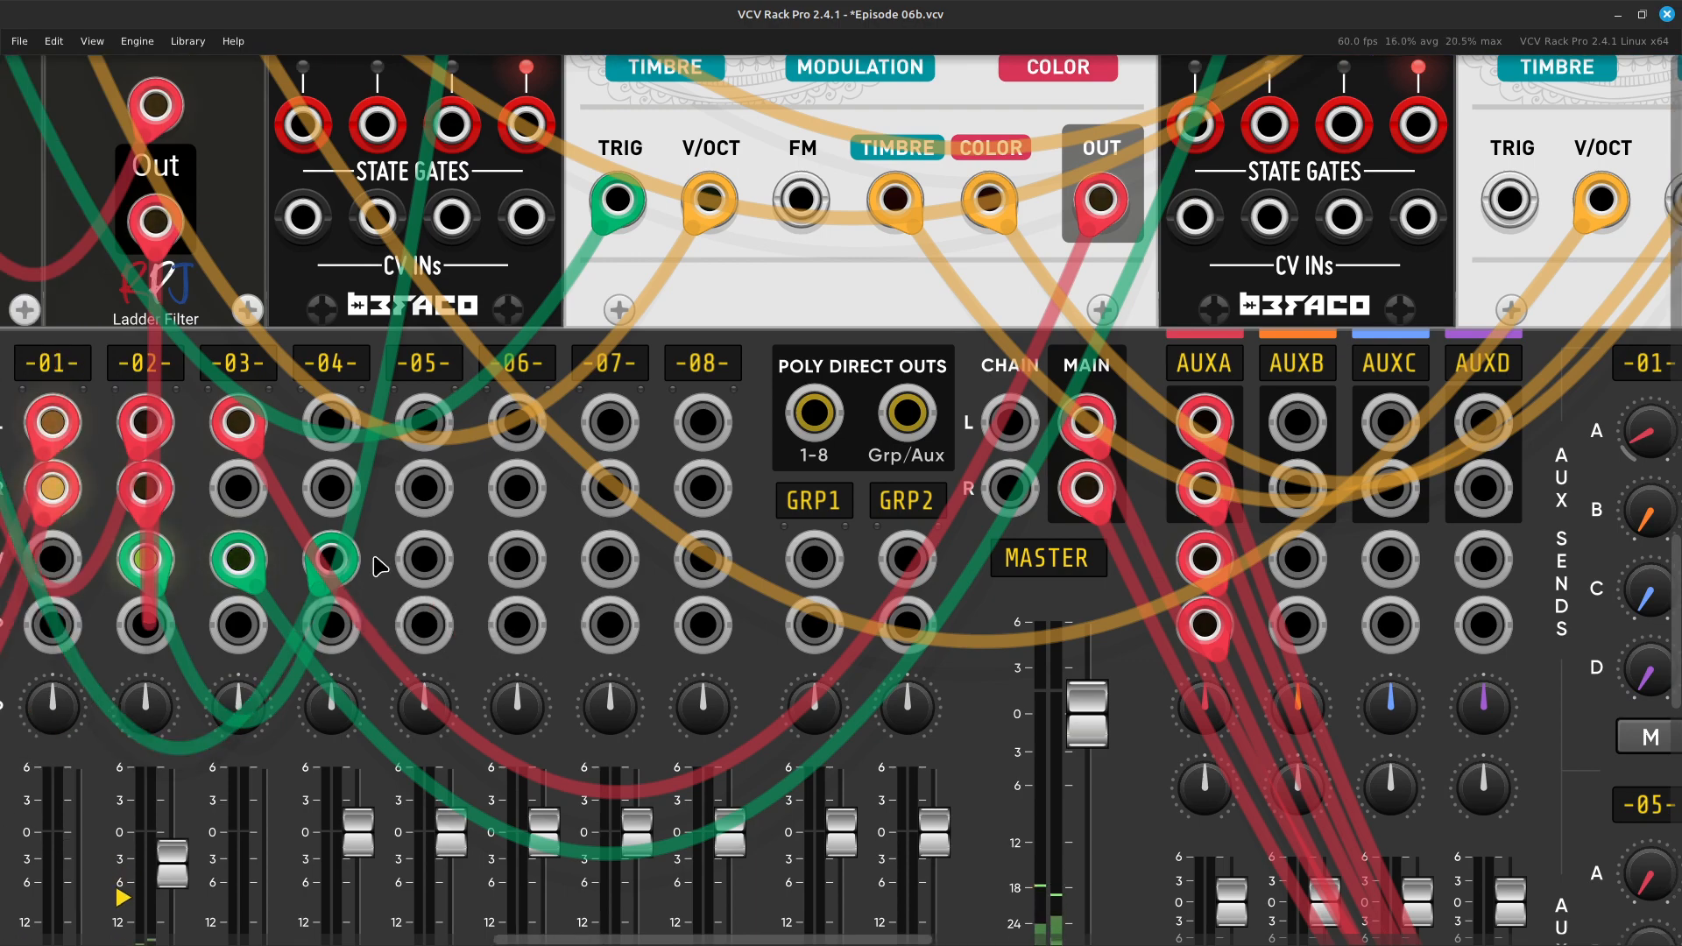
drag(339, 563, 755, 369)
key(Right)
key(Up)
scroll(746, 579, up, 17)
scroll(746, 578, right, 6)
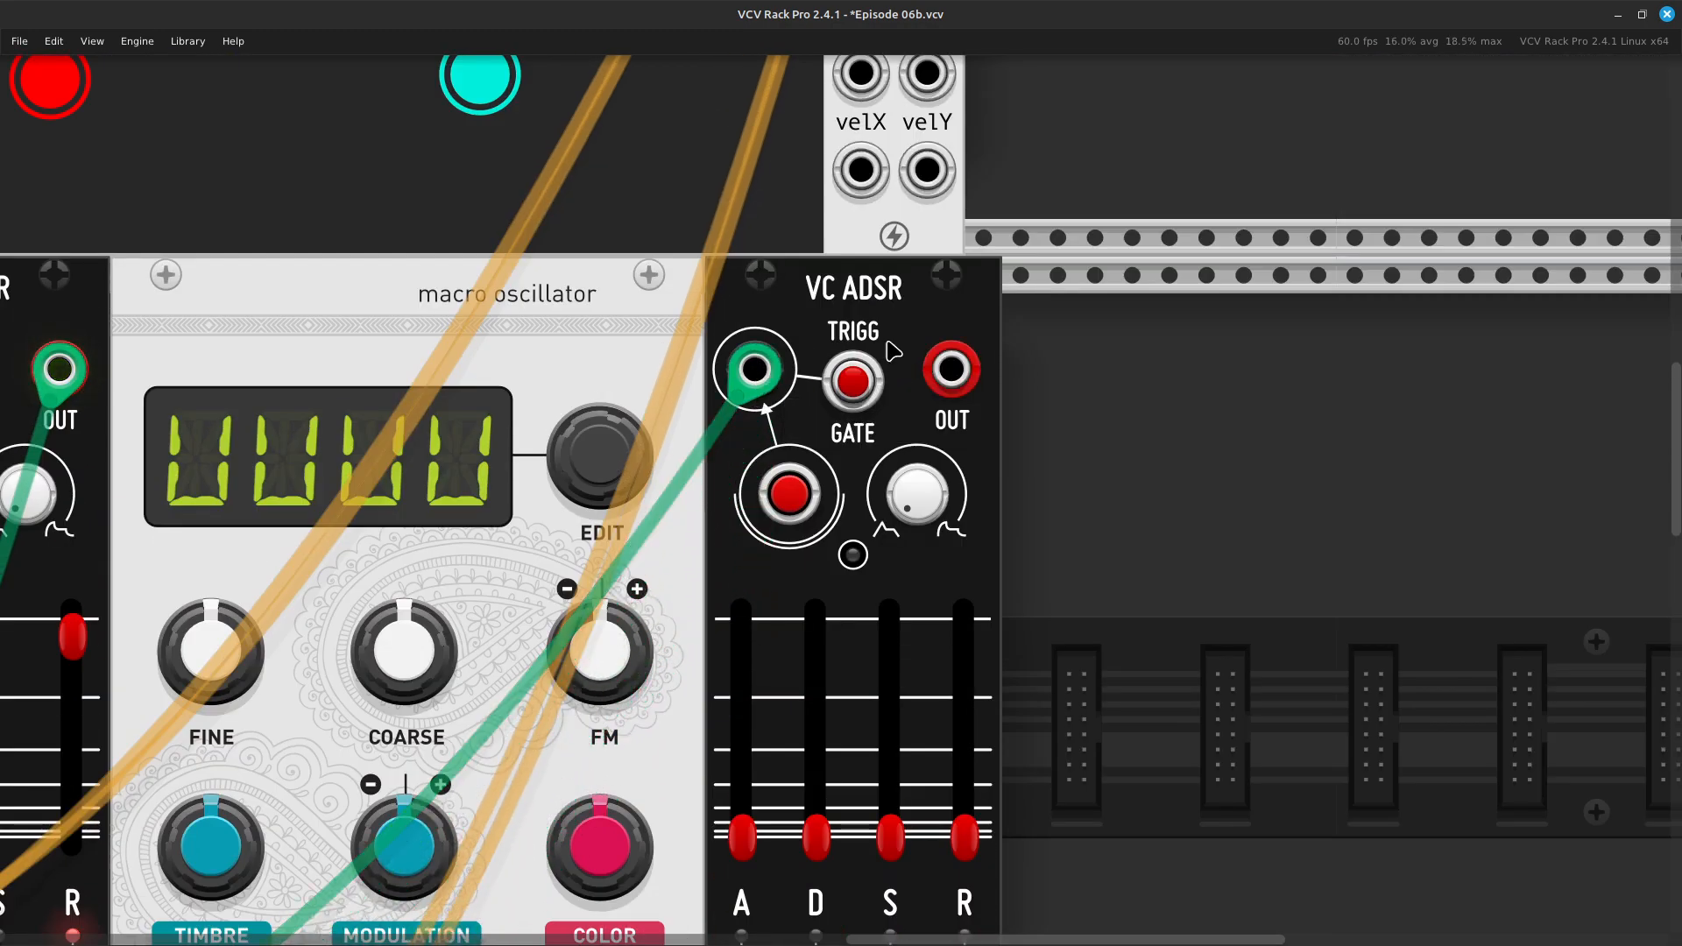
Patch a blue cable from the new VC ADSR's envelope output to mixer channel 4's level input
right_click(950, 372)
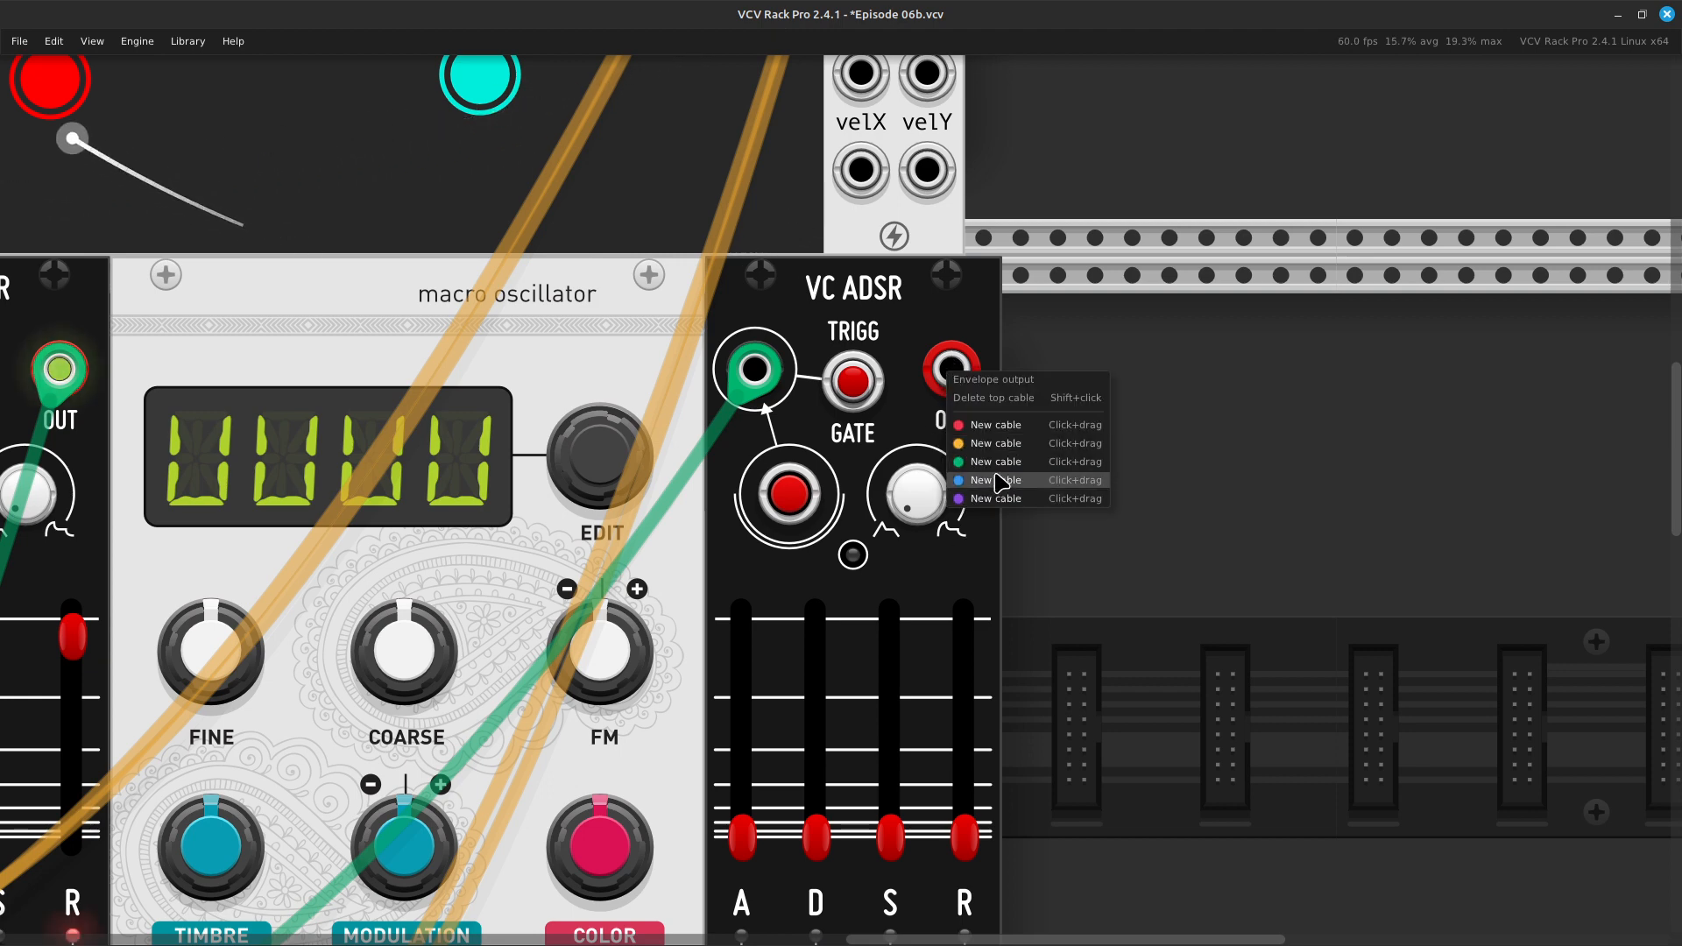
drag(999, 482, 728, 396)
scroll(723, 385, up, 2)
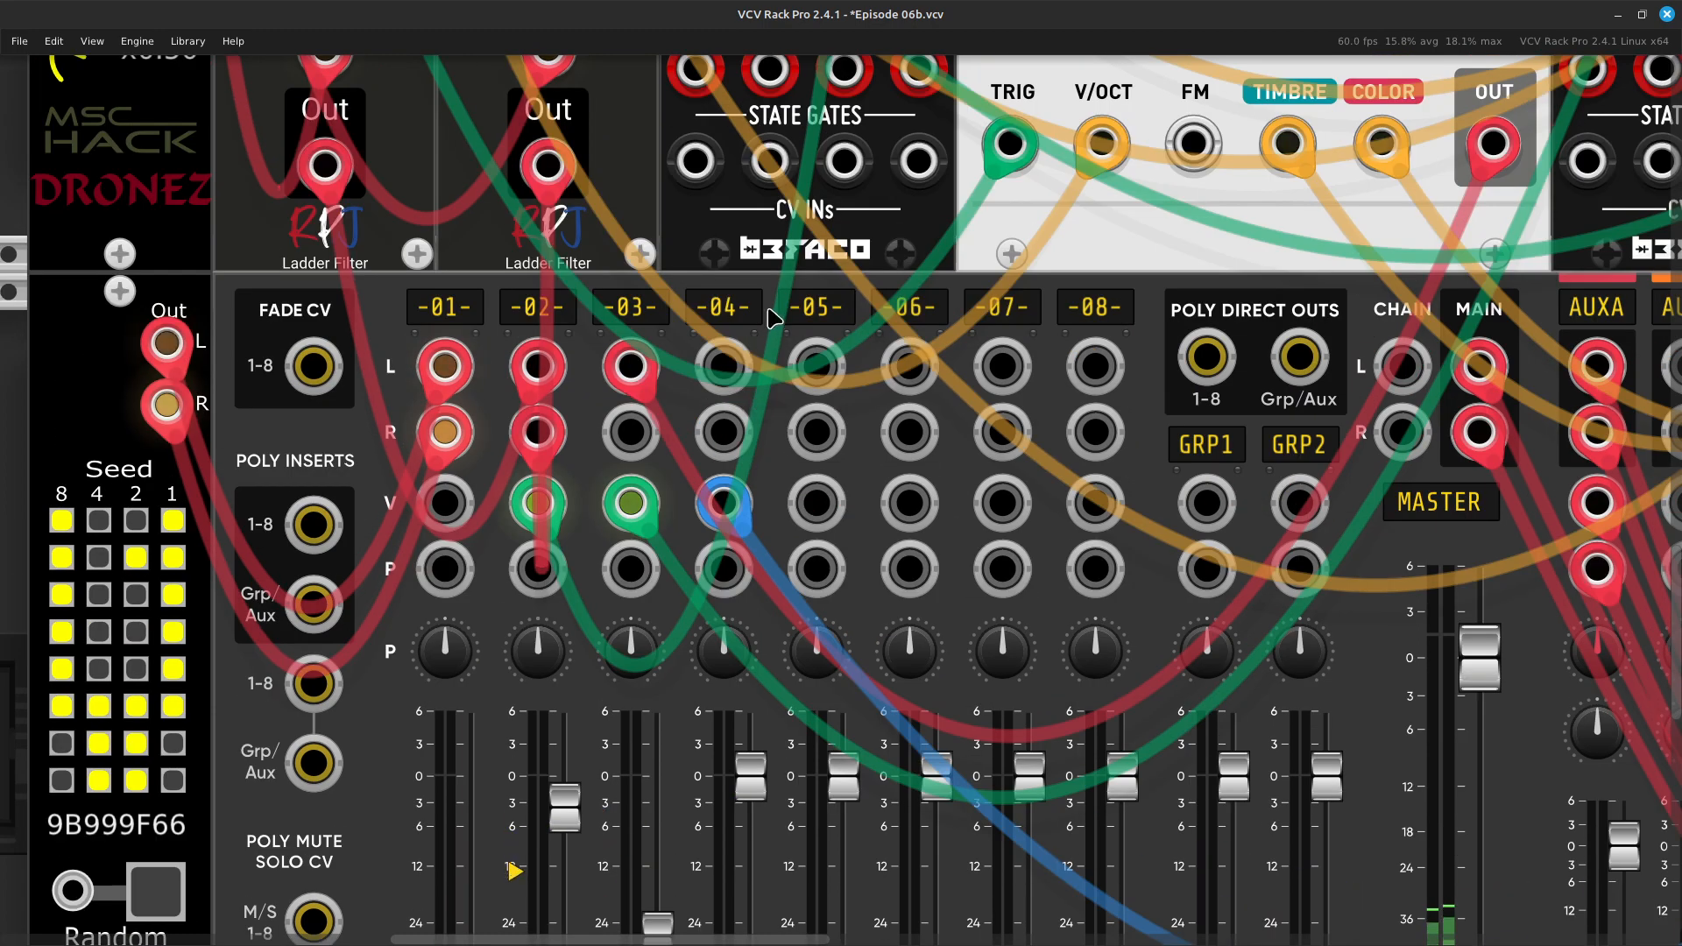
Patch a red cable from mixer channel 4's left input to the new macro oscillator's output
right_click(730, 365)
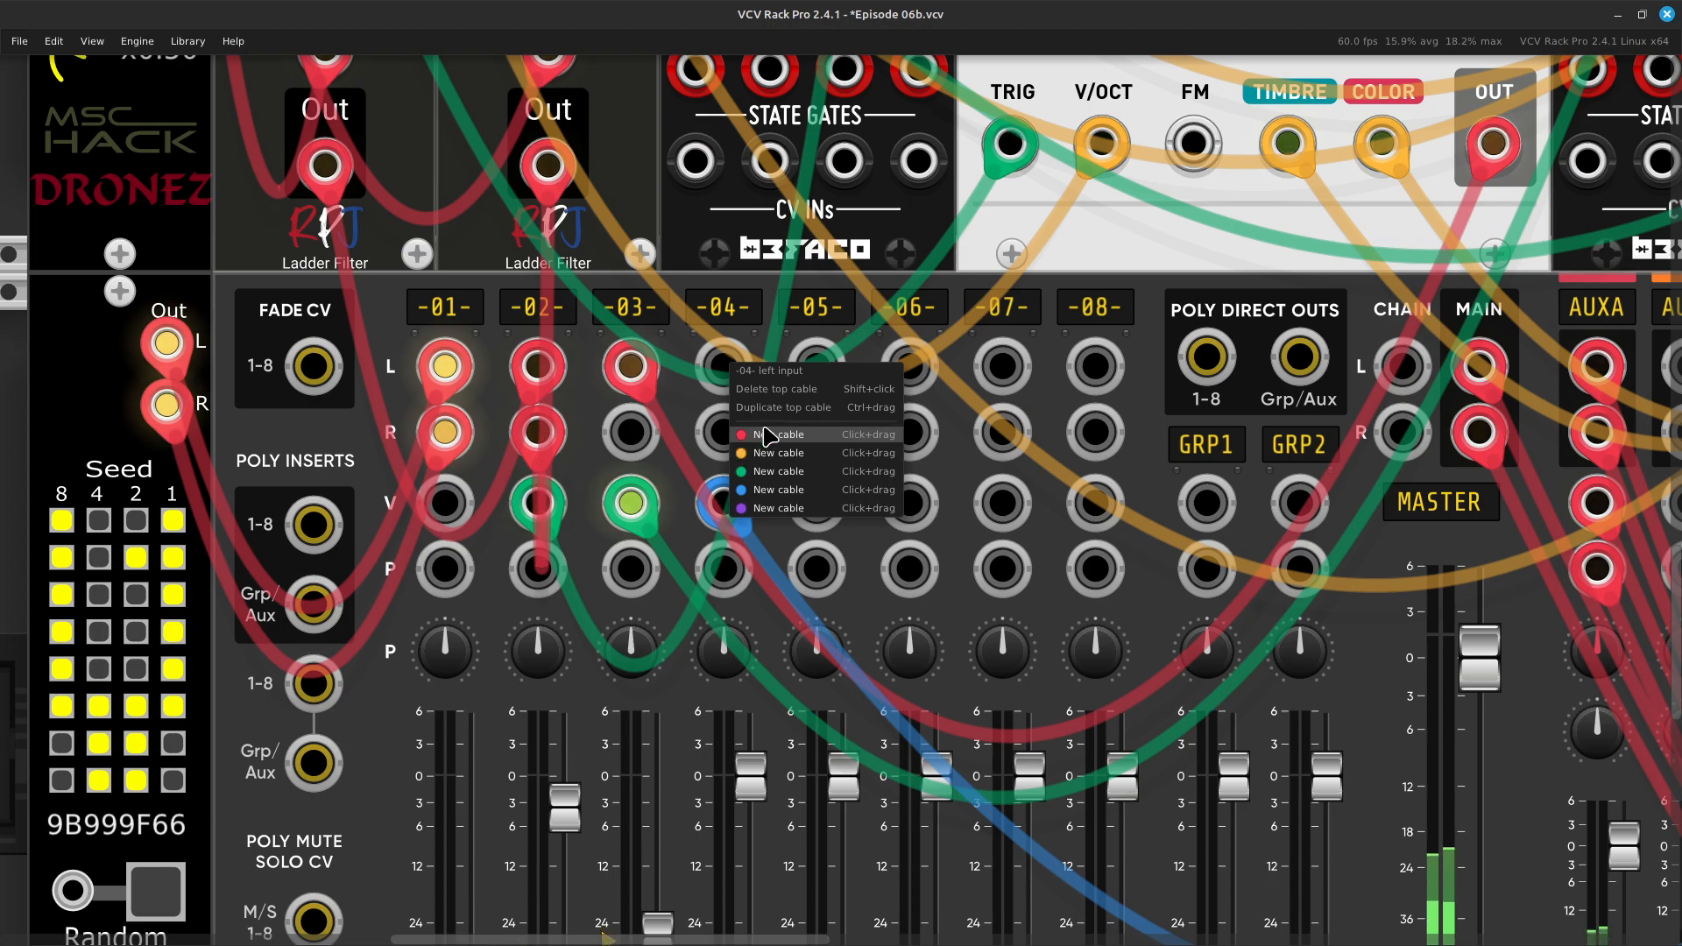
drag(765, 433, 1029, 719)
scroll(819, 561, right, 18)
scroll(835, 558, up, 8)
scroll(842, 565, right, 10)
scroll(828, 682, up, 4)
scroll(1025, 705, up, 8)
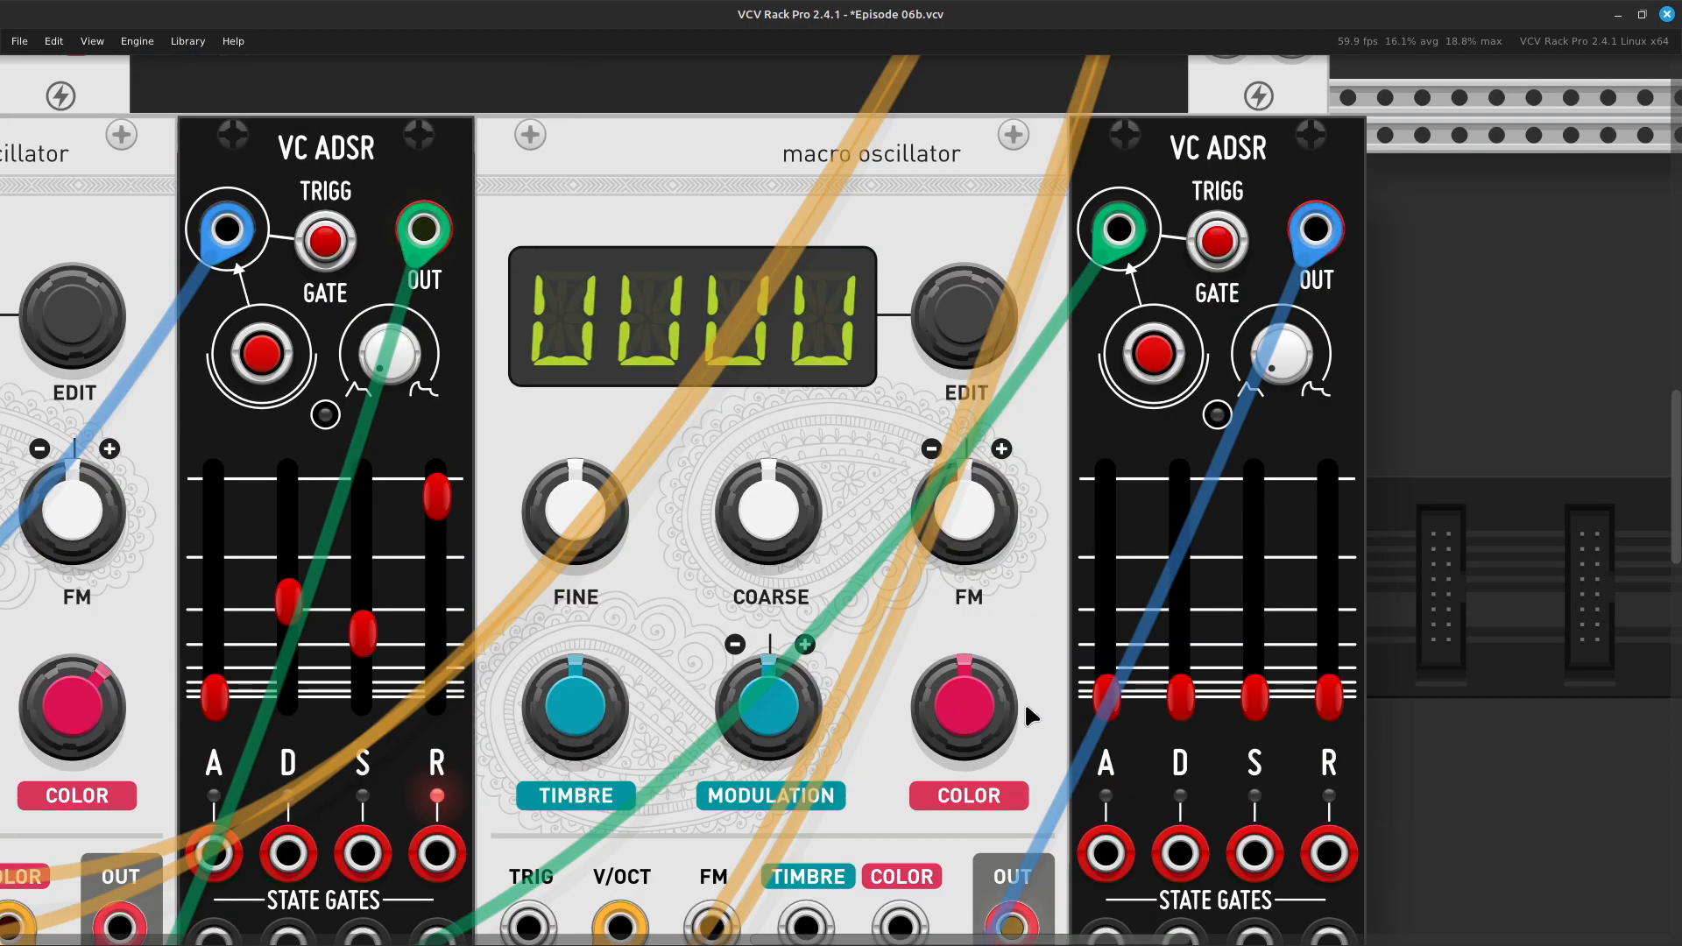
Switch on Neutrinode's blue node
scroll(1024, 703, down, 15)
scroll(999, 695, up, 8)
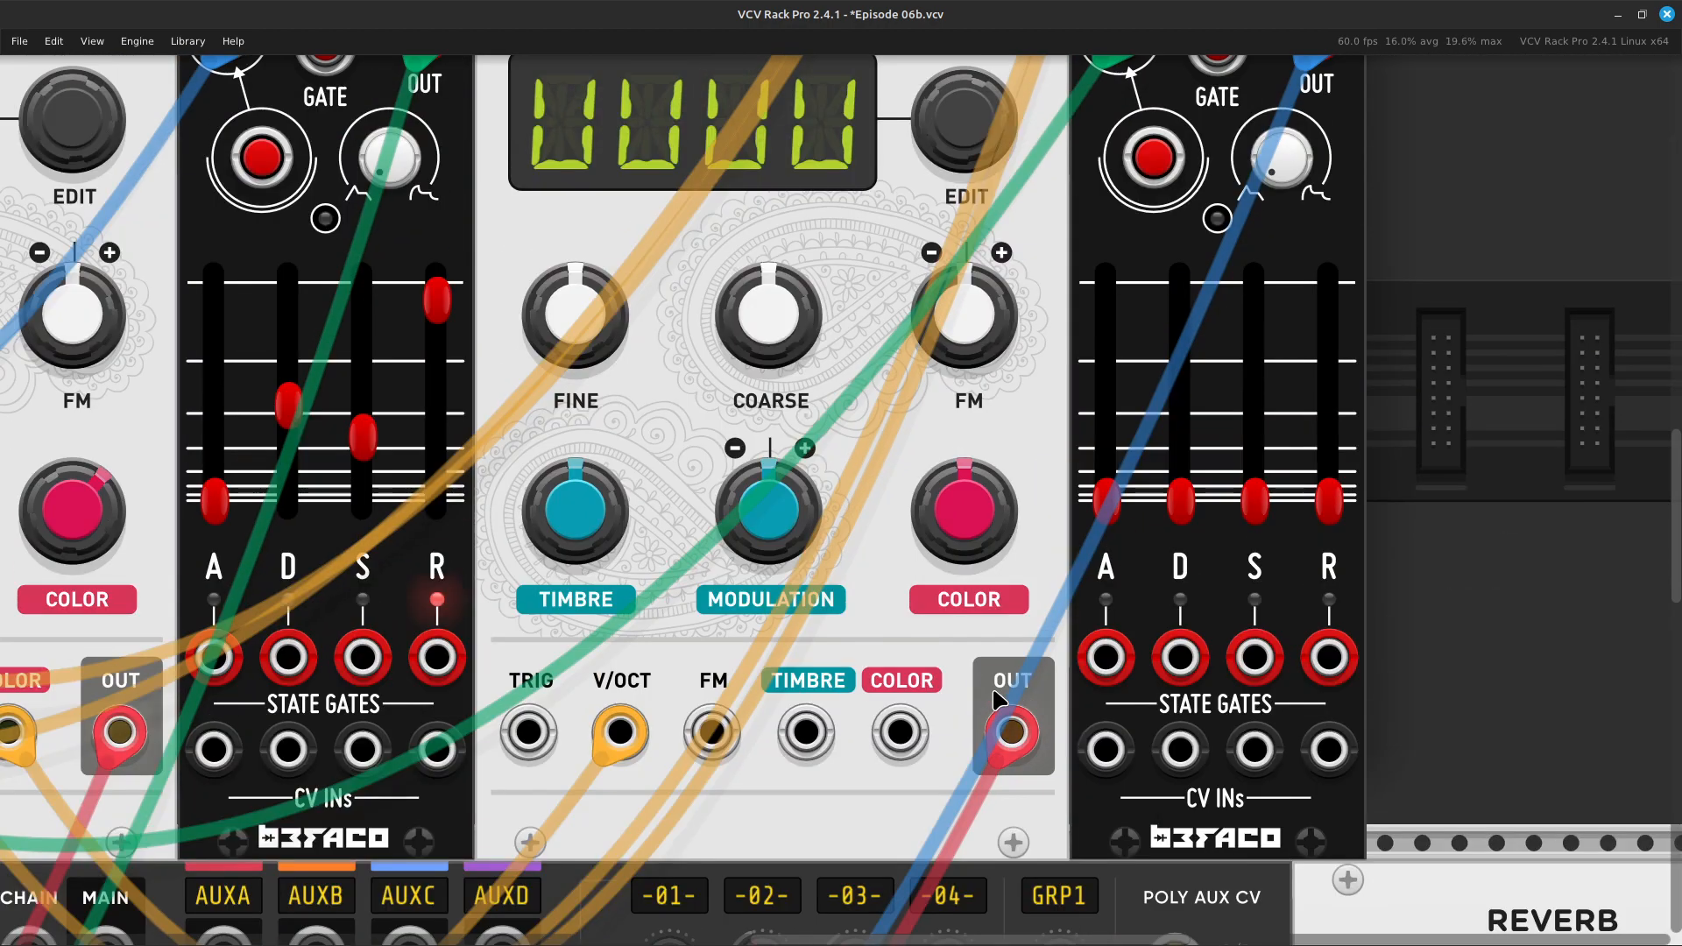
scroll(996, 682, up, 3)
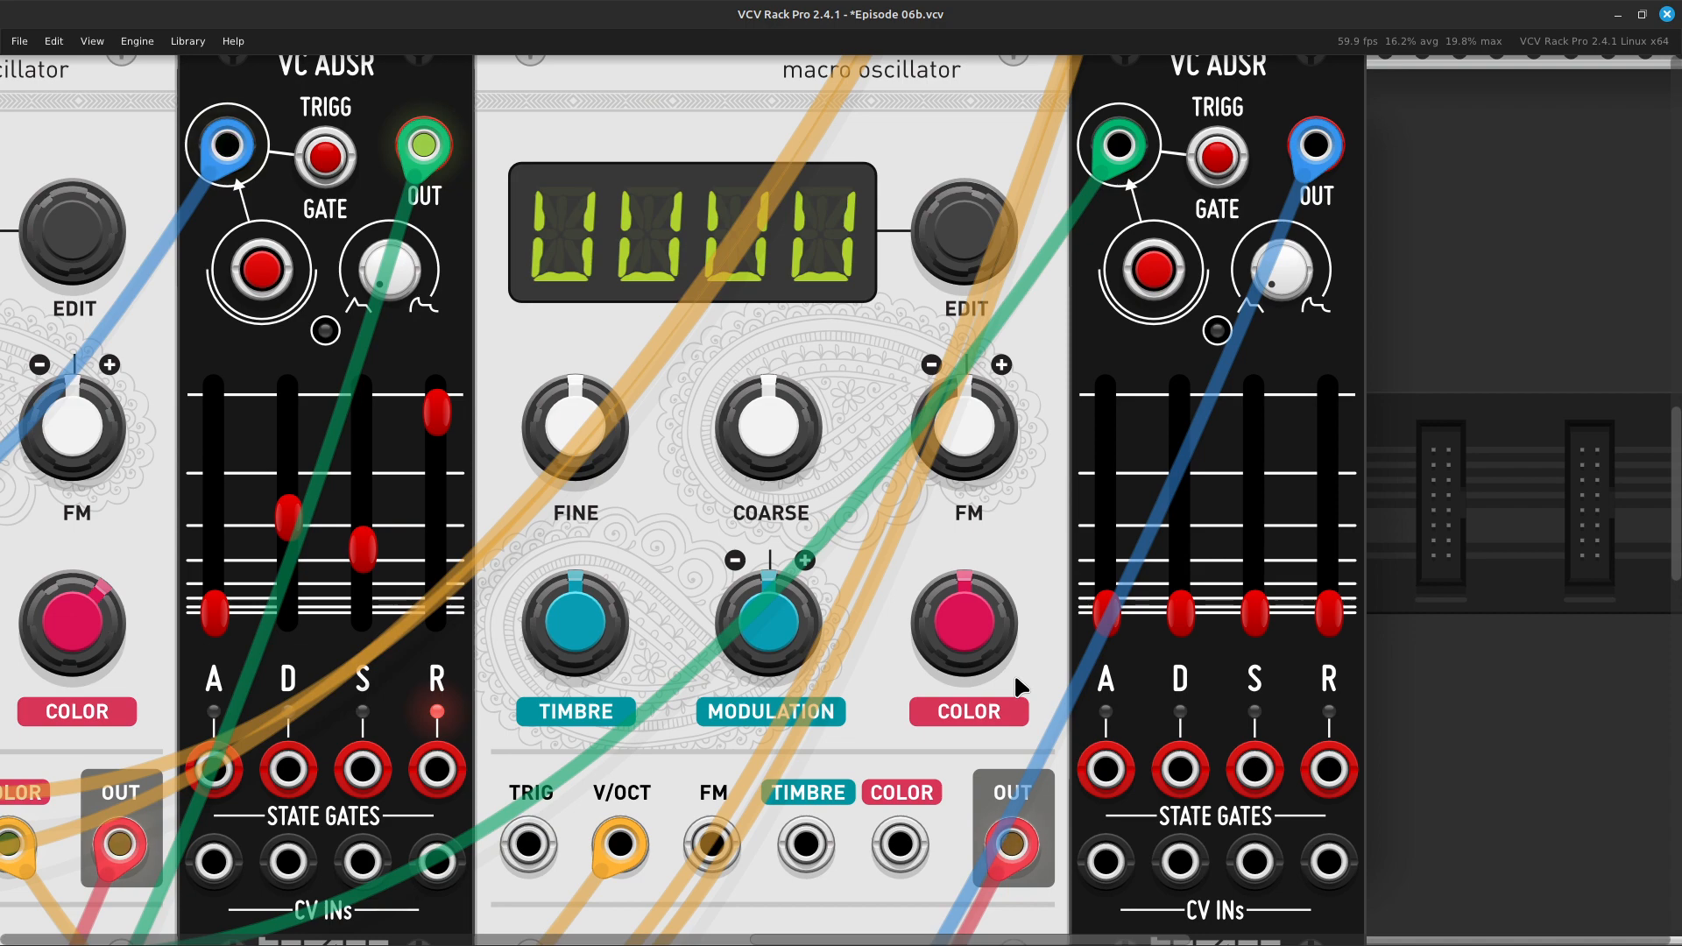
scroll(1016, 671, left, 20)
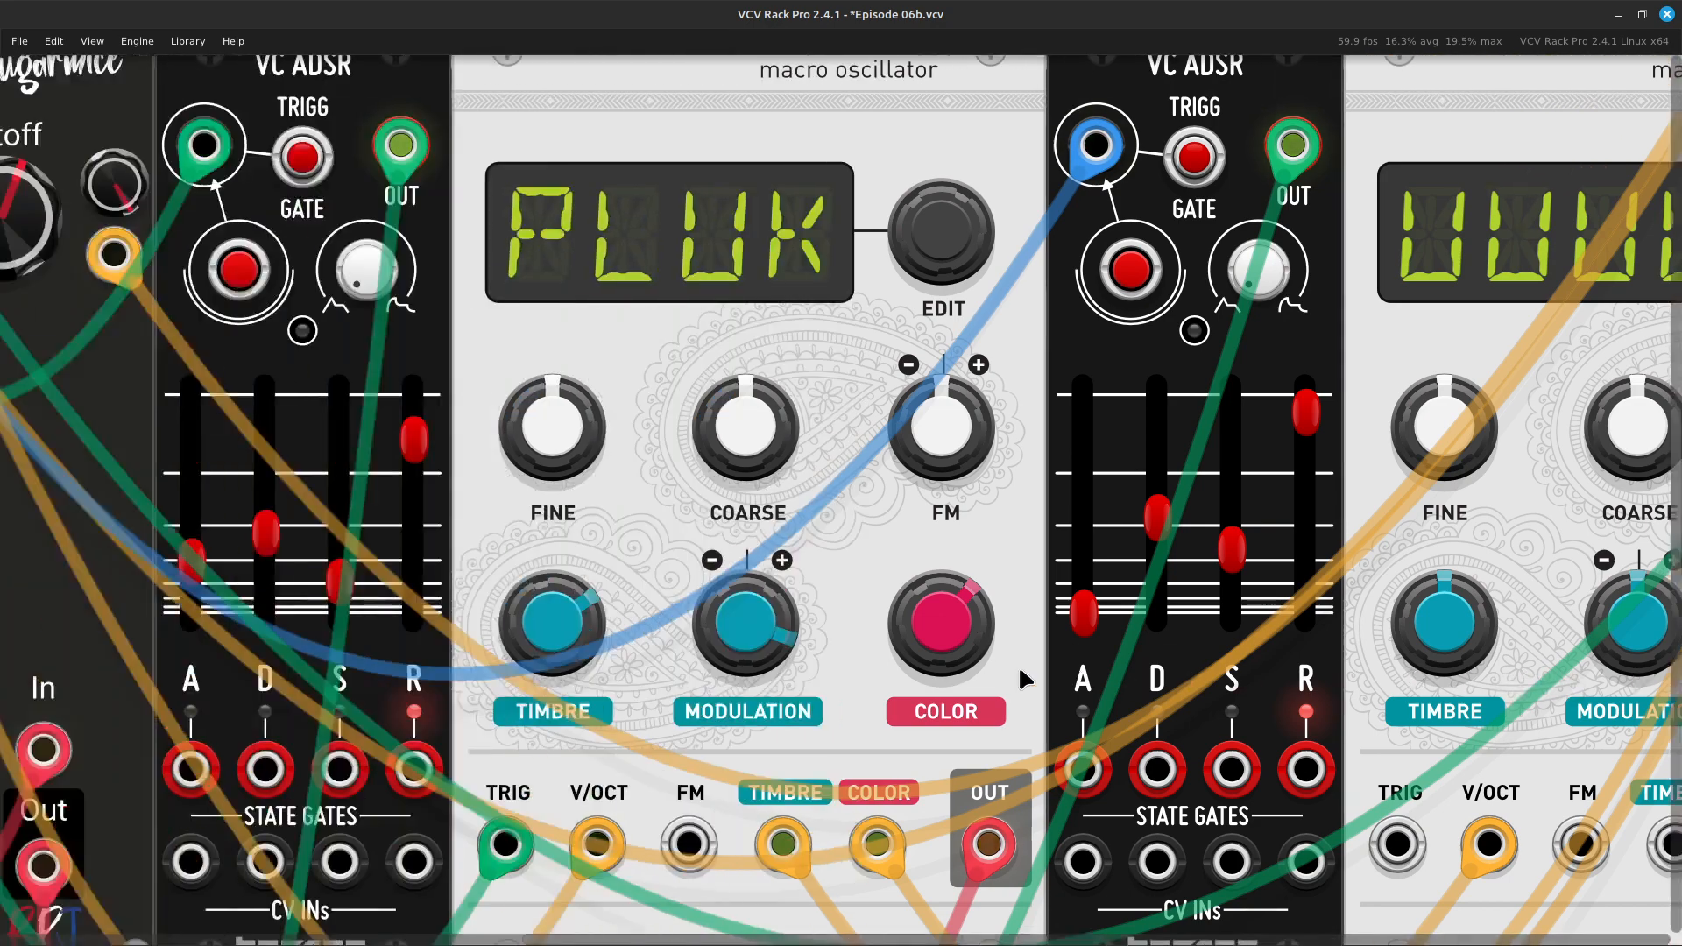
scroll(1027, 677, up, 20)
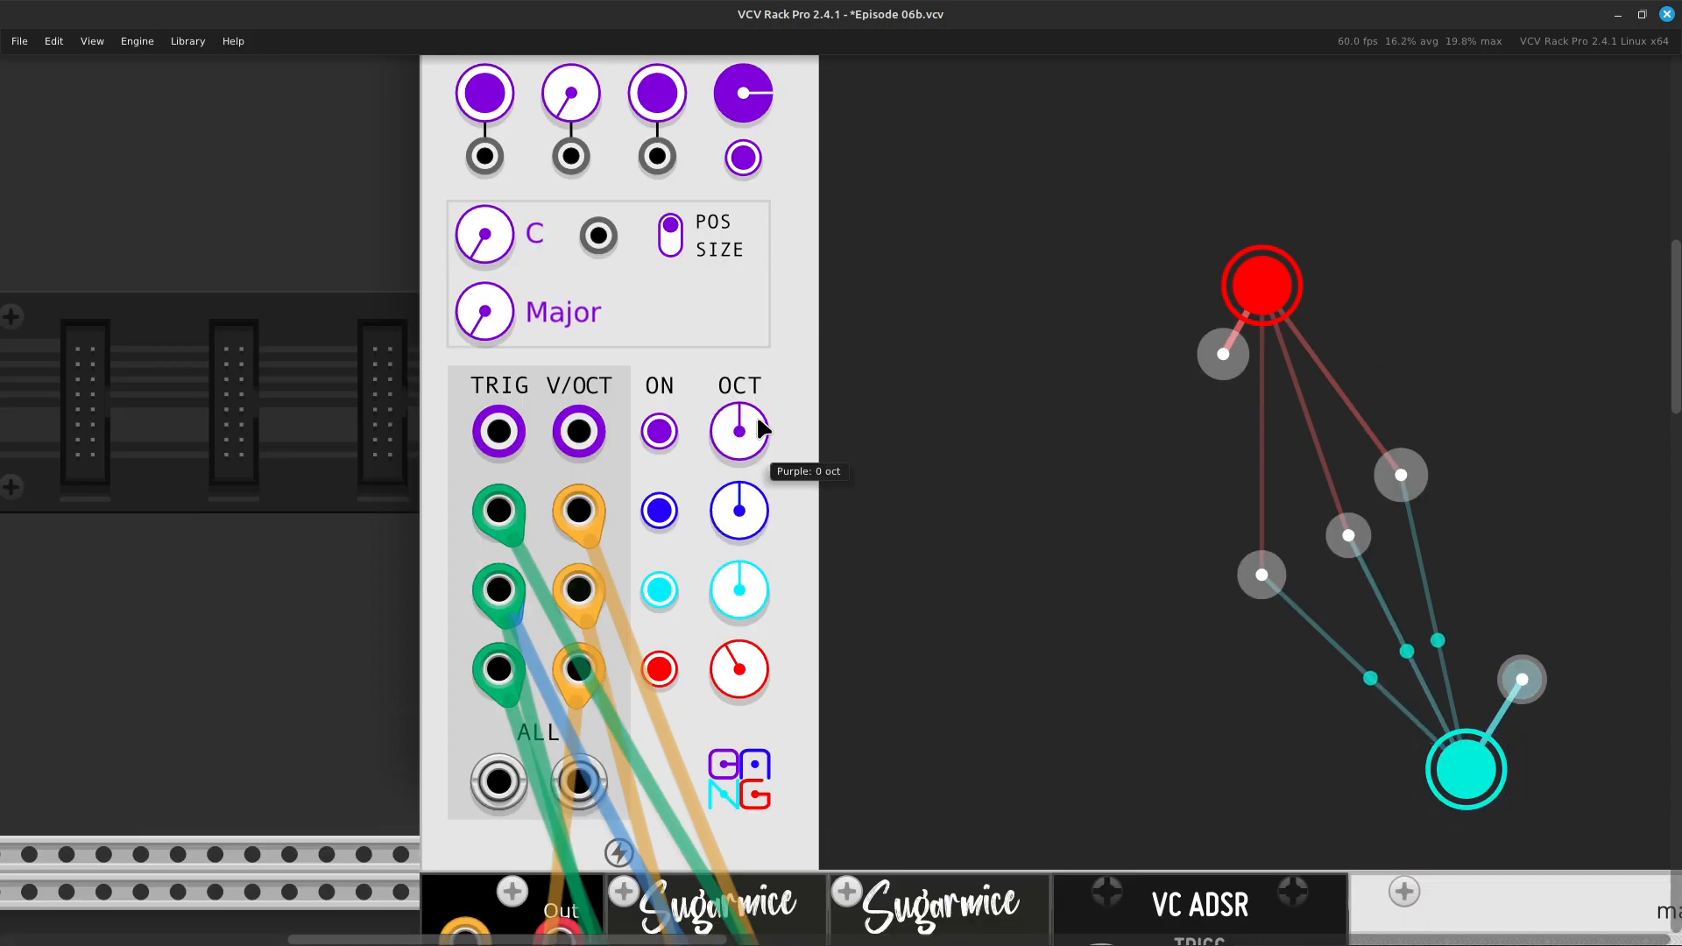
click(652, 524)
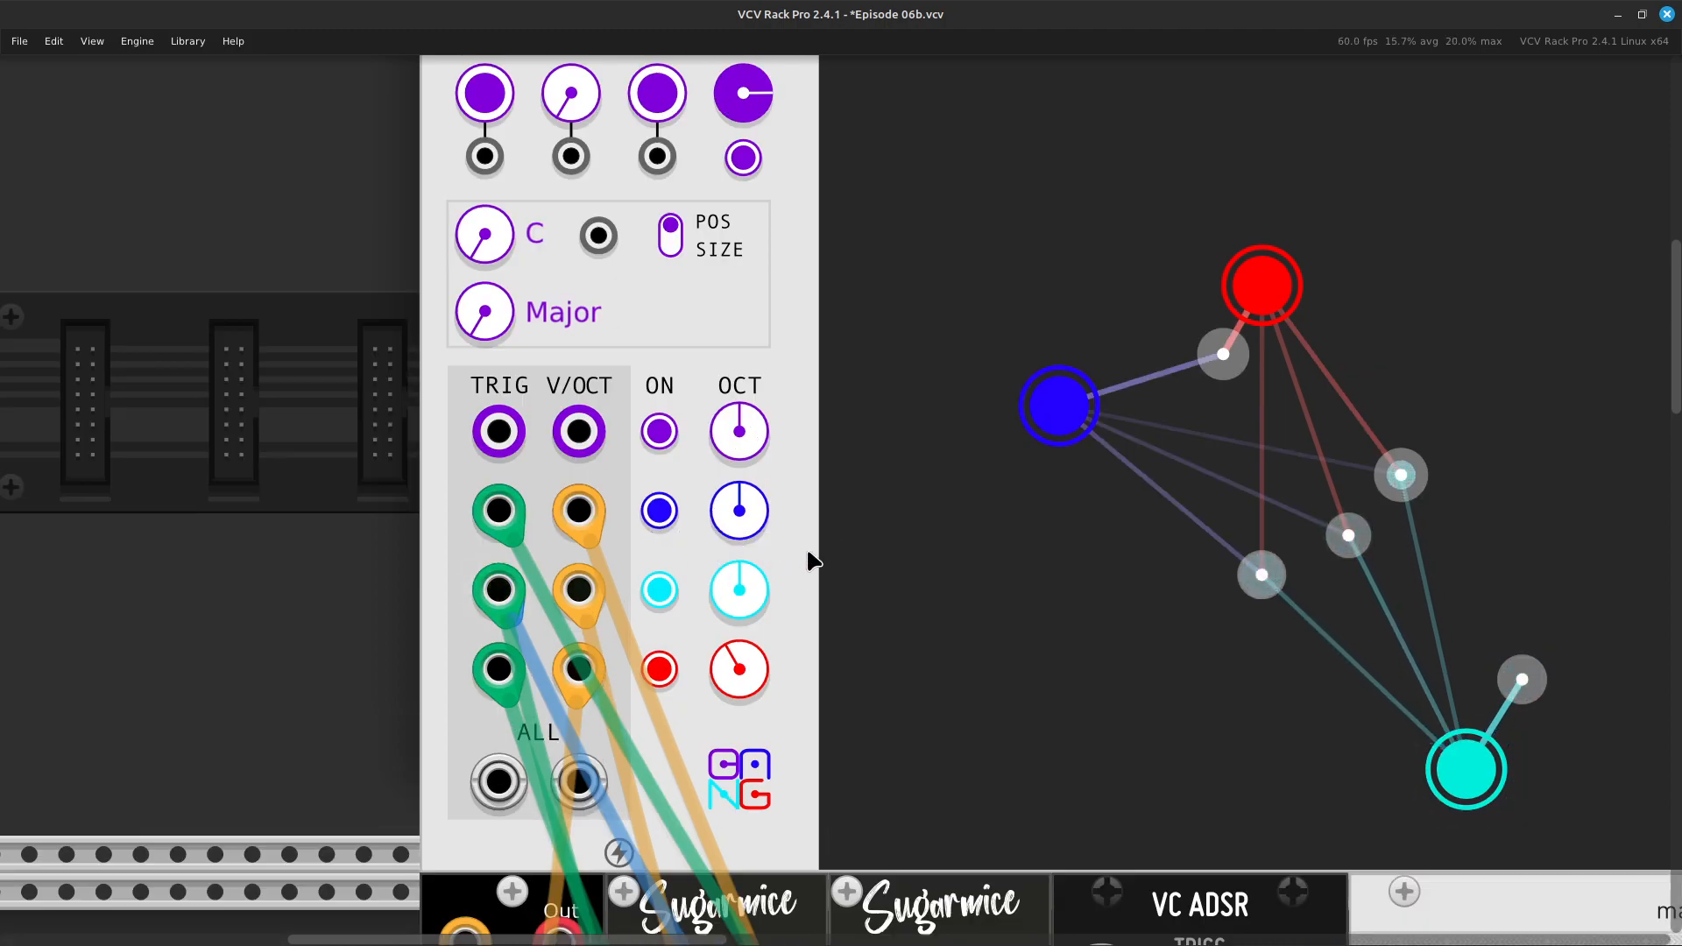
Raise the decay, sustain and release of the new VC ADSR, keeping the sustain low and the release long
scroll(740, 500, right, 8)
scroll(714, 438, down, 5)
scroll(714, 438, down, 20)
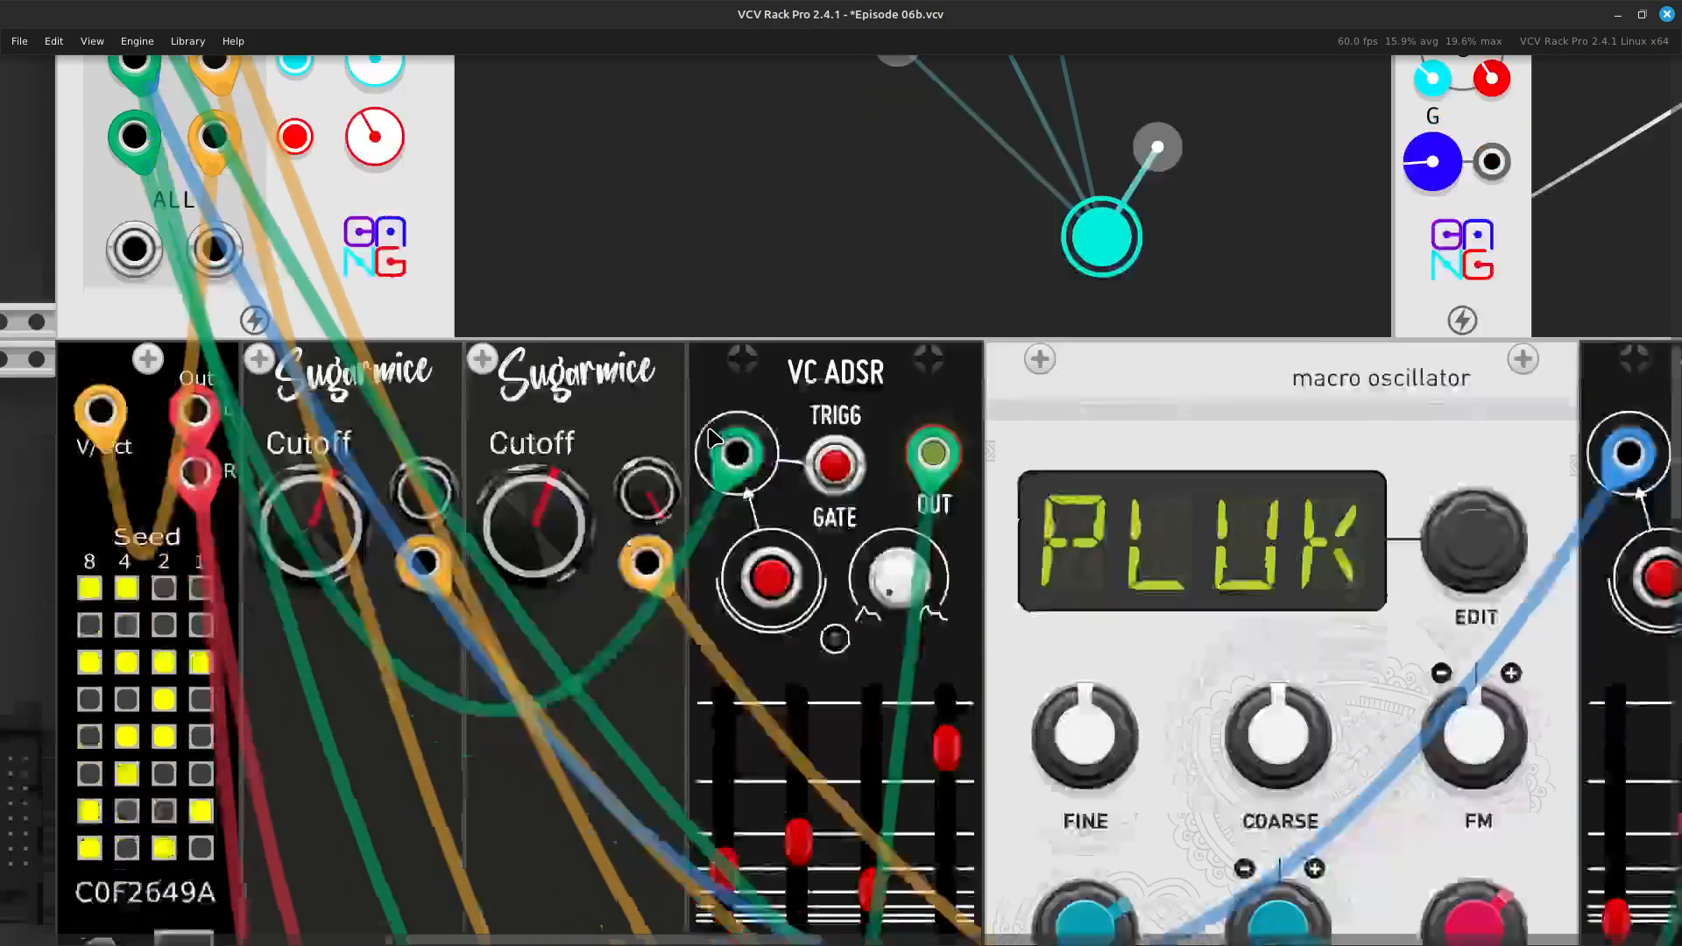
scroll(727, 506, up, 9)
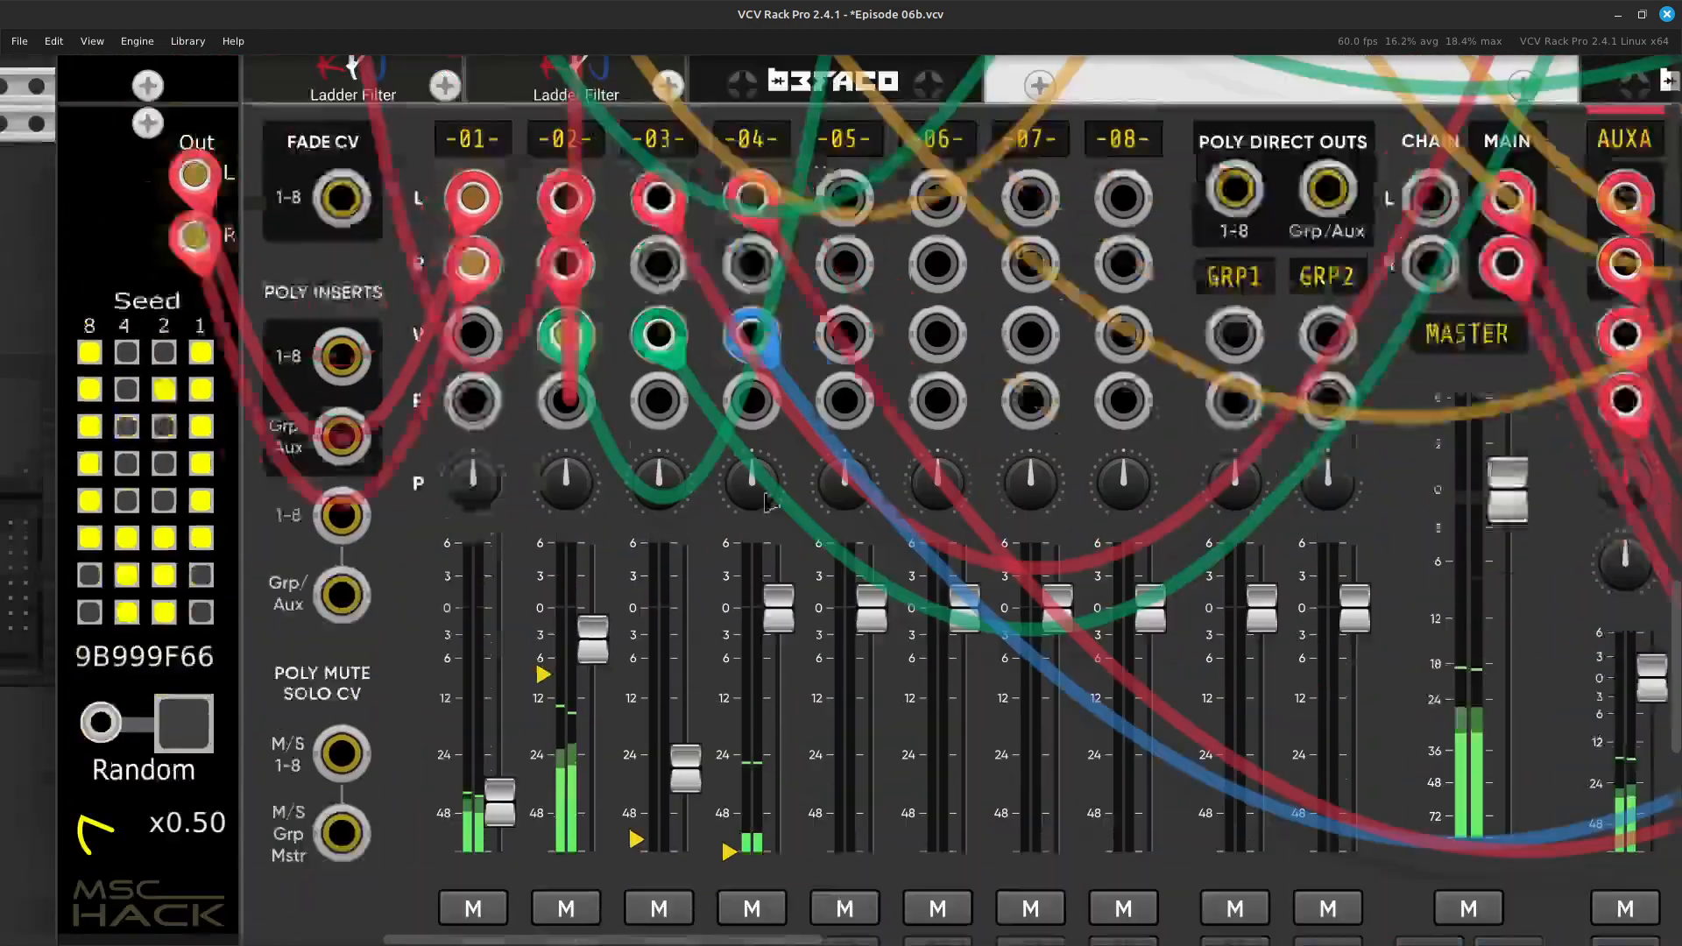
scroll(771, 731, down, 4)
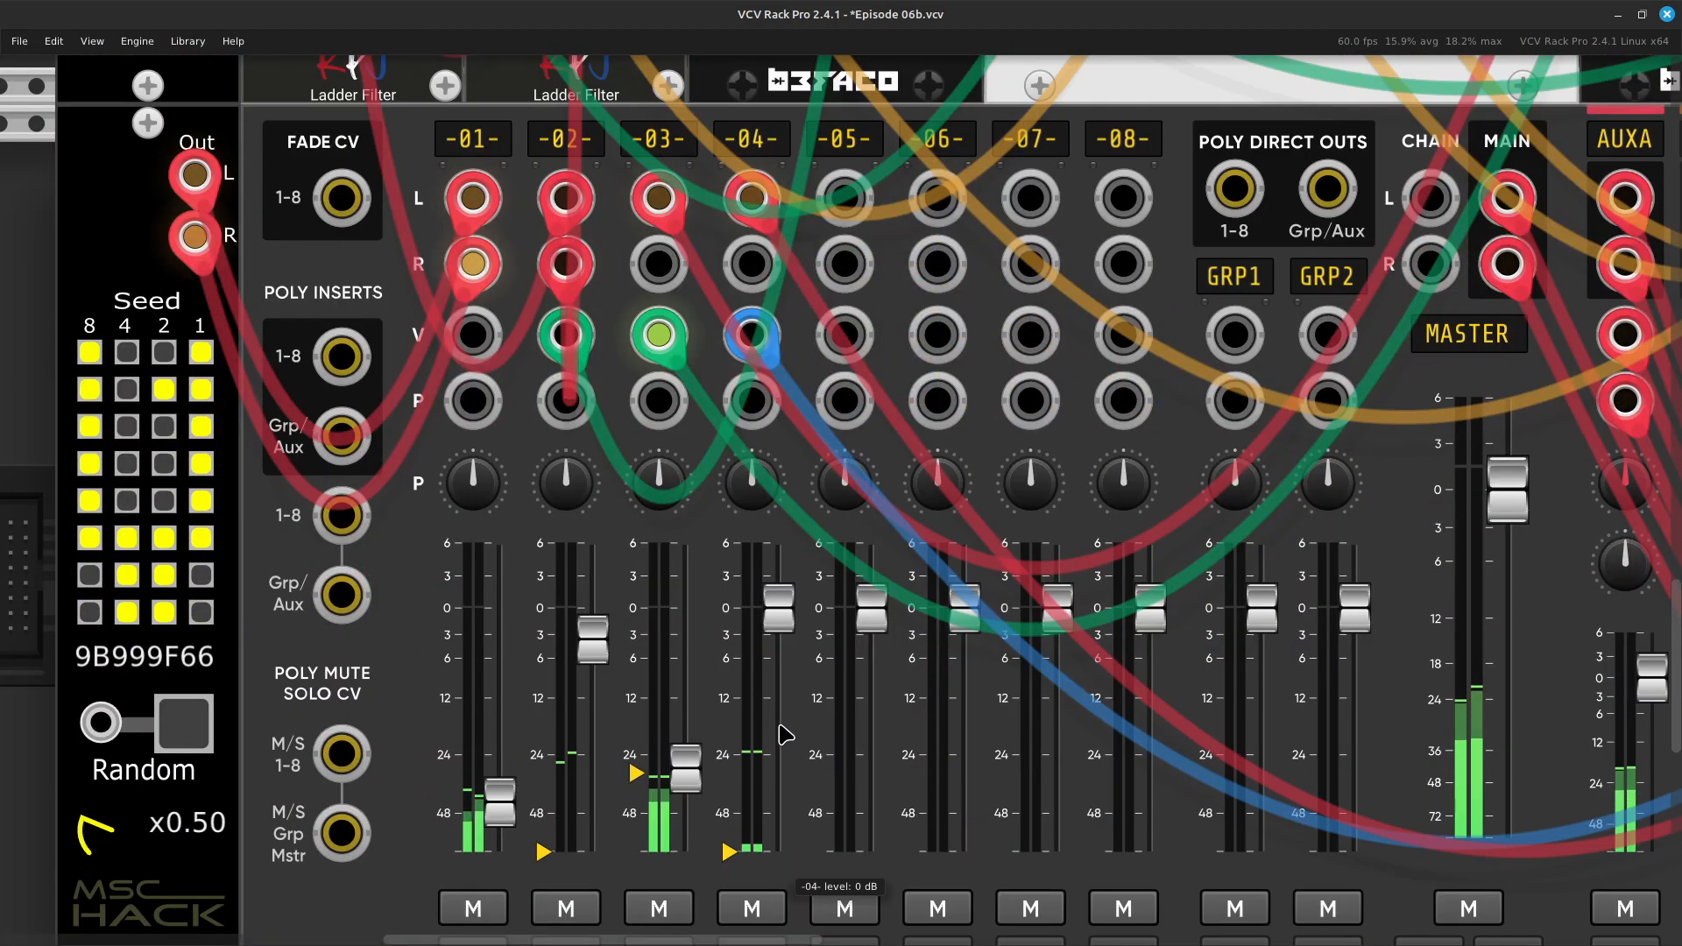
scroll(748, 687, right, 15)
scroll(1158, 536, up, 12)
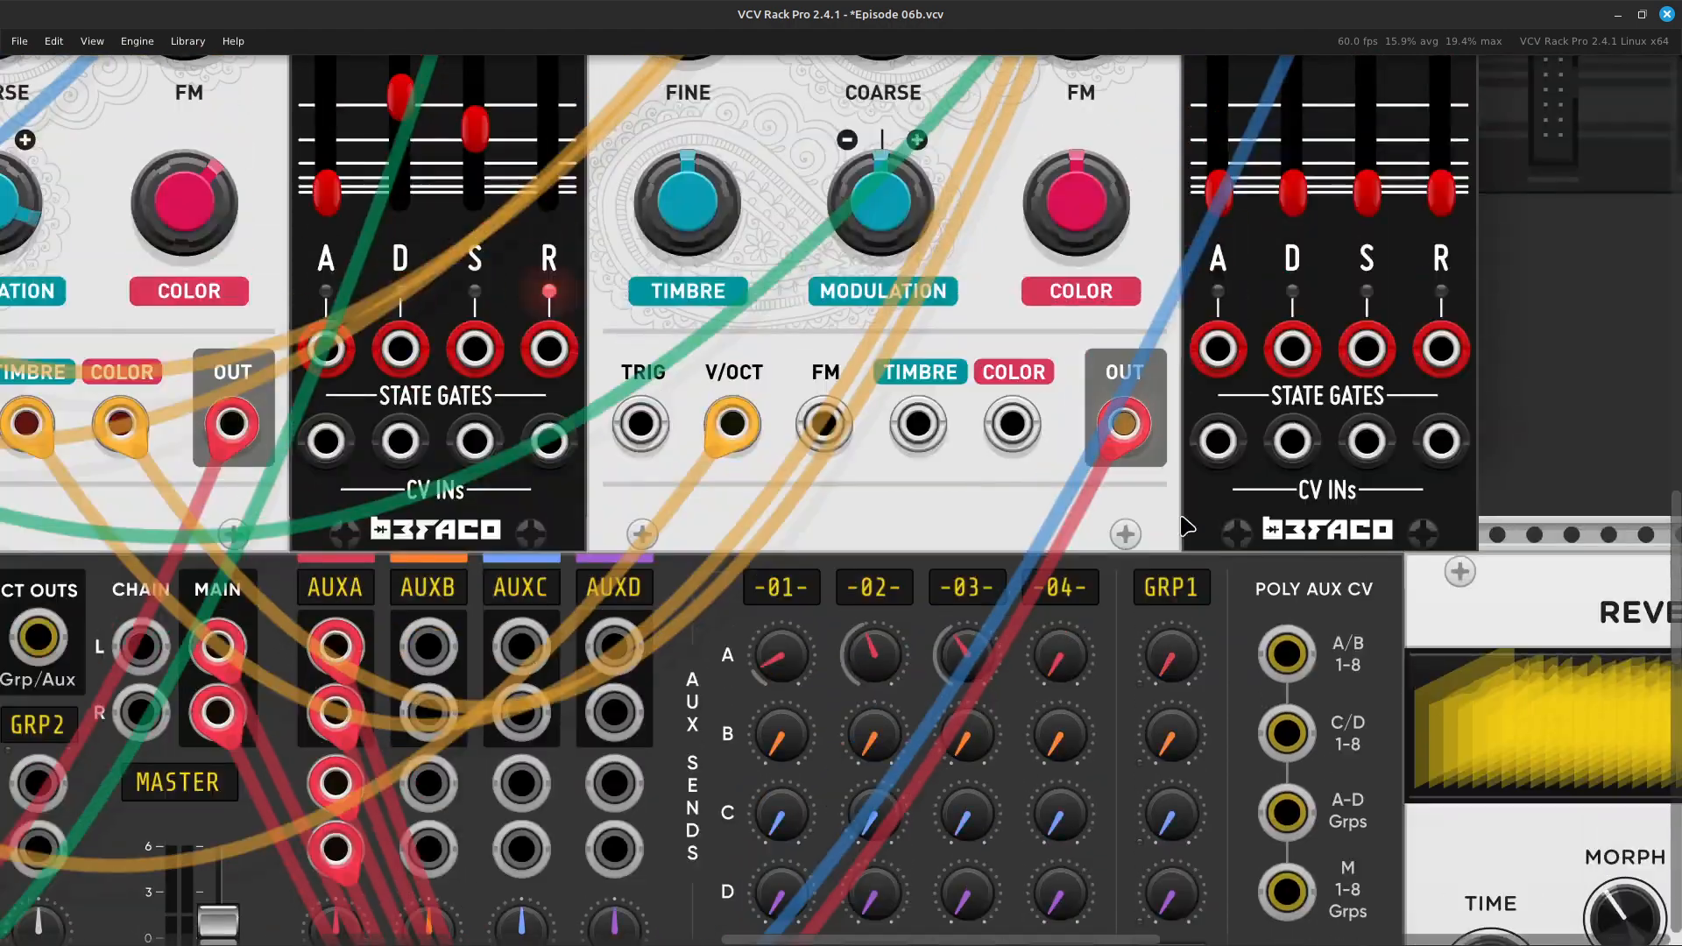
scroll(1289, 447, right, 4)
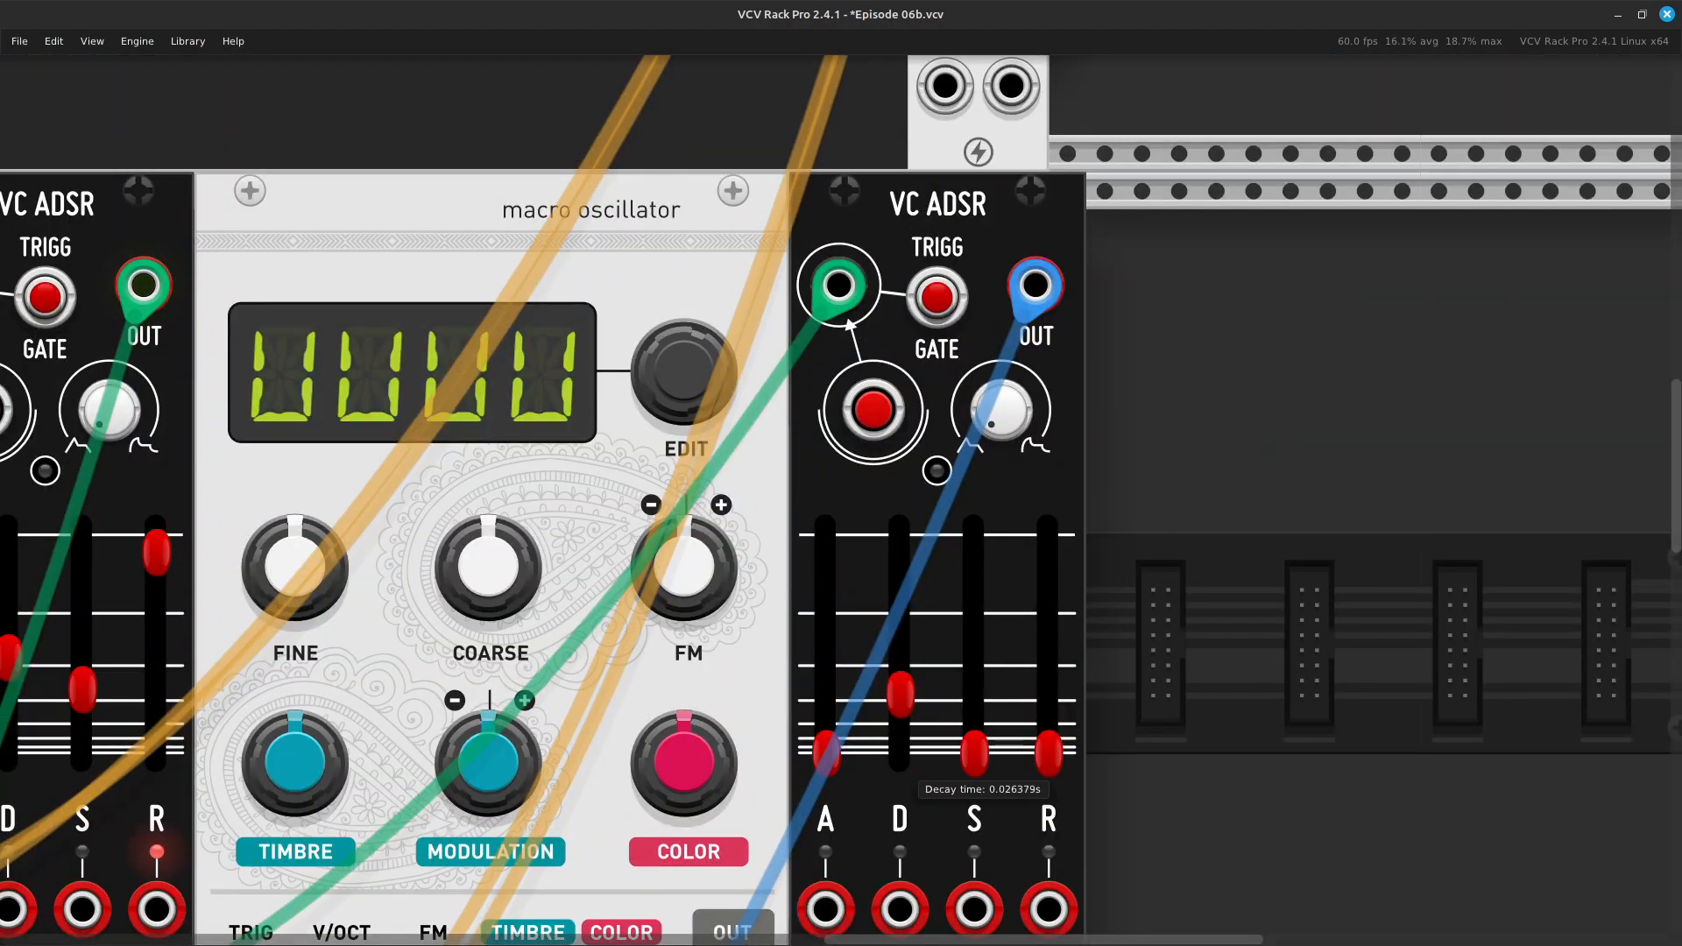
drag(1054, 762, 1054, 738)
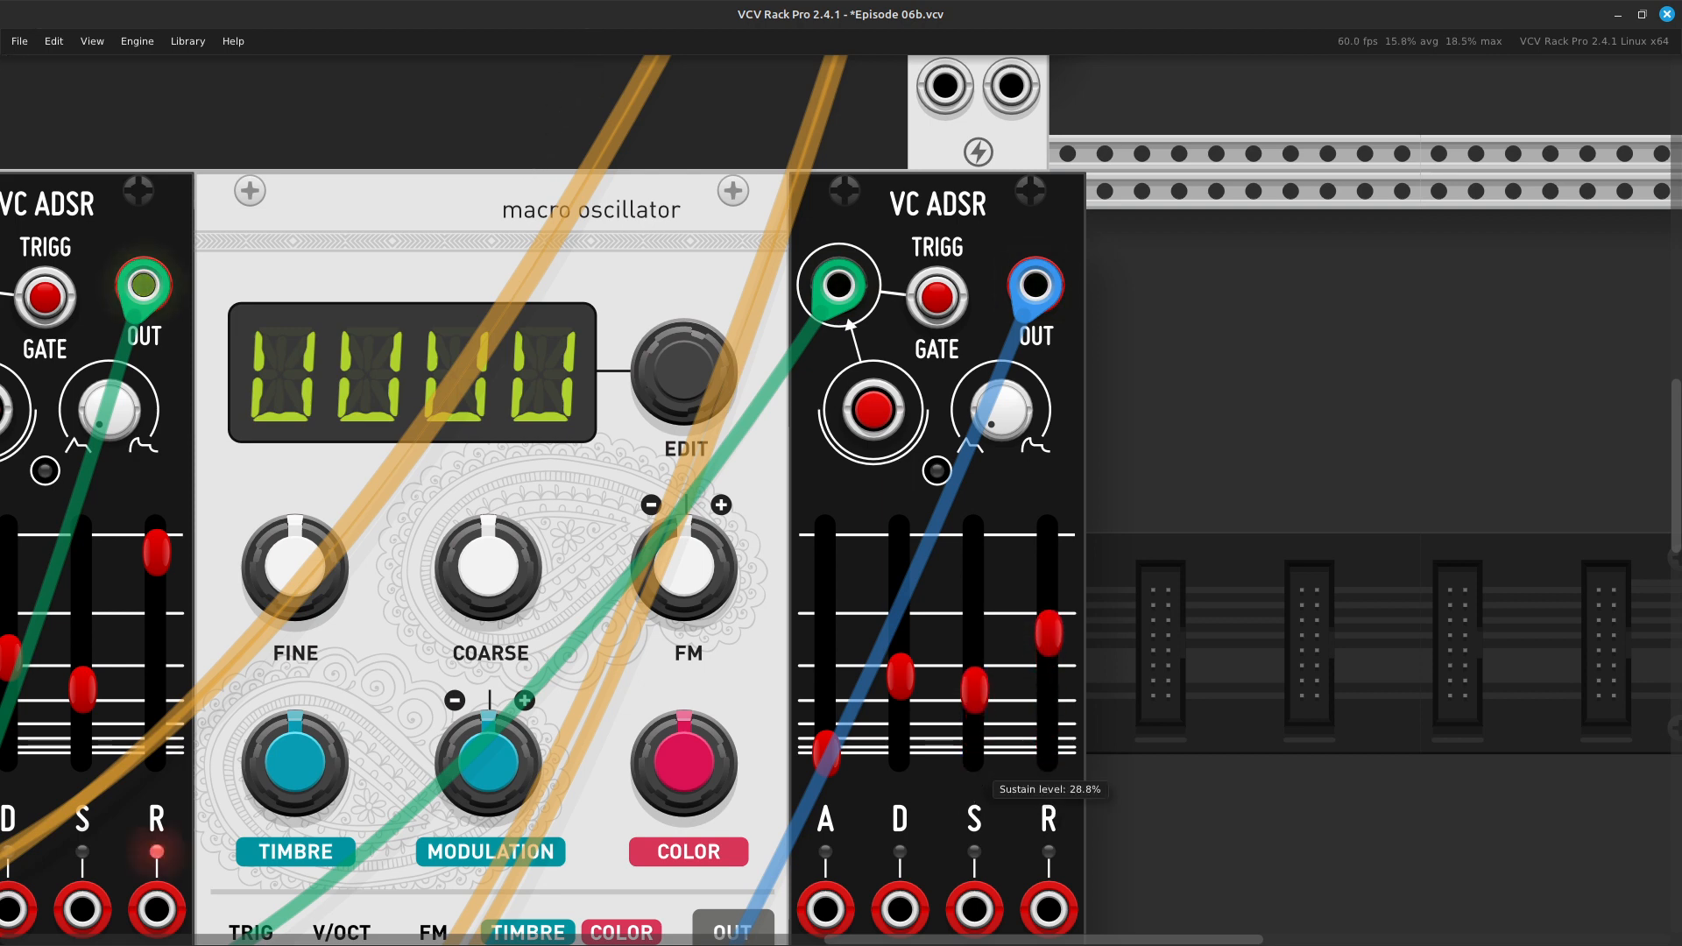
drag(1049, 628, 1049, 608)
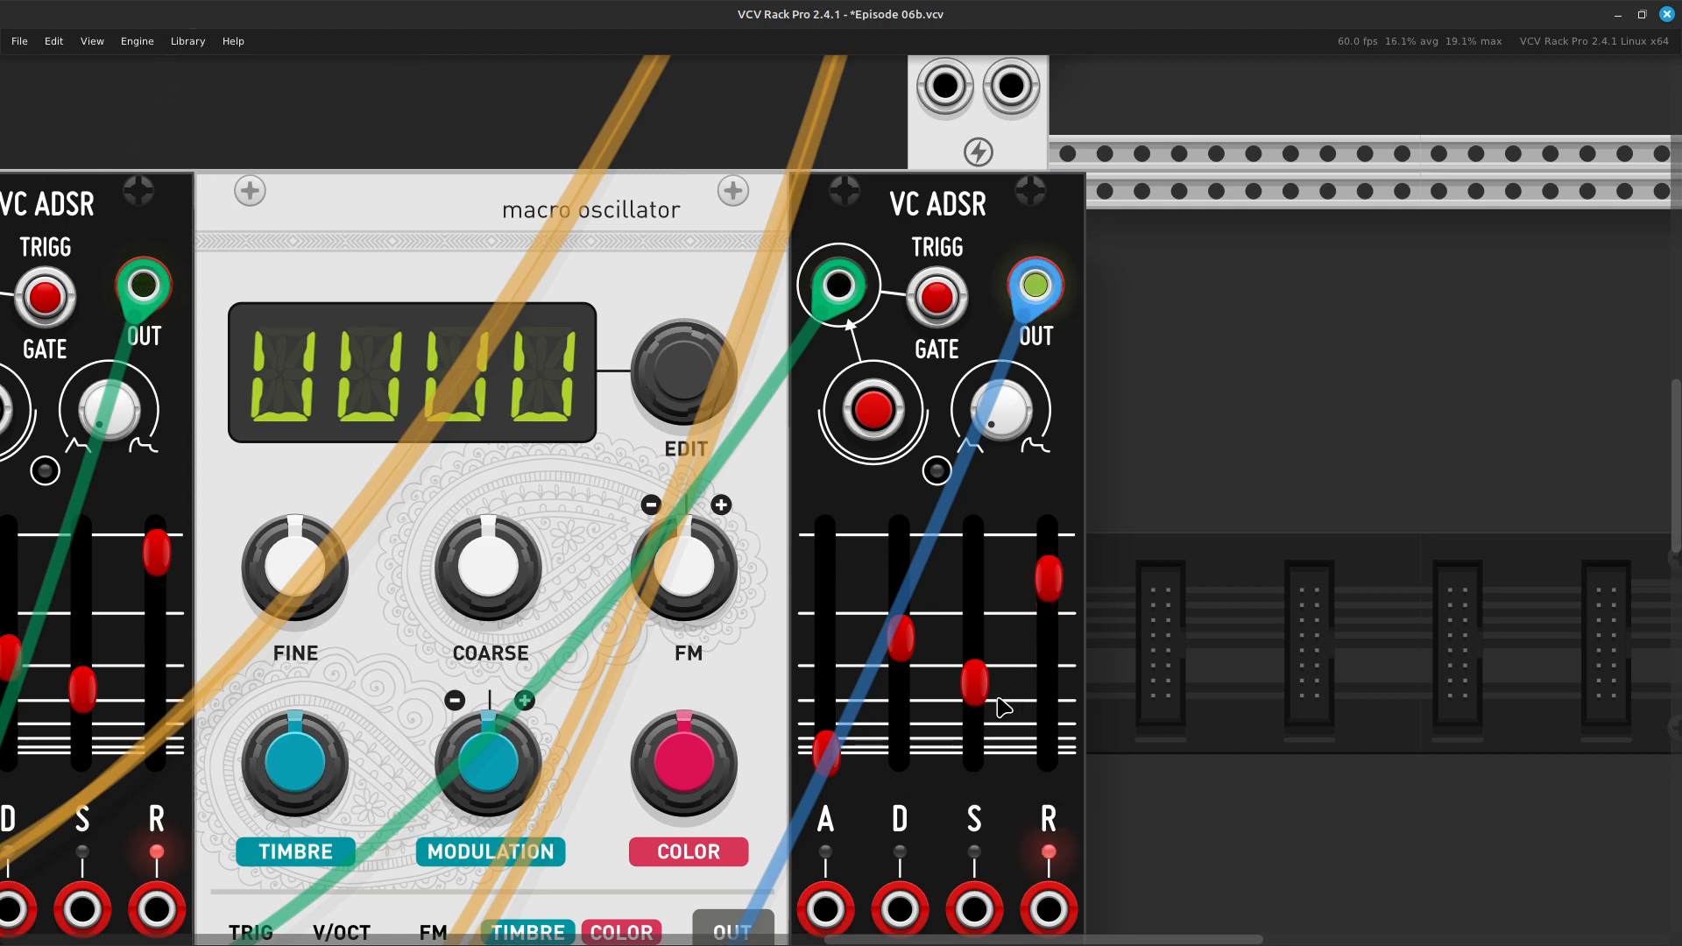
drag(975, 693, 975, 722)
Fine-tune the new macro oscillator's timbre slightly above its midpoint and set its color to about 54%
scroll(977, 684, left, 5)
scroll(981, 687, down, 3)
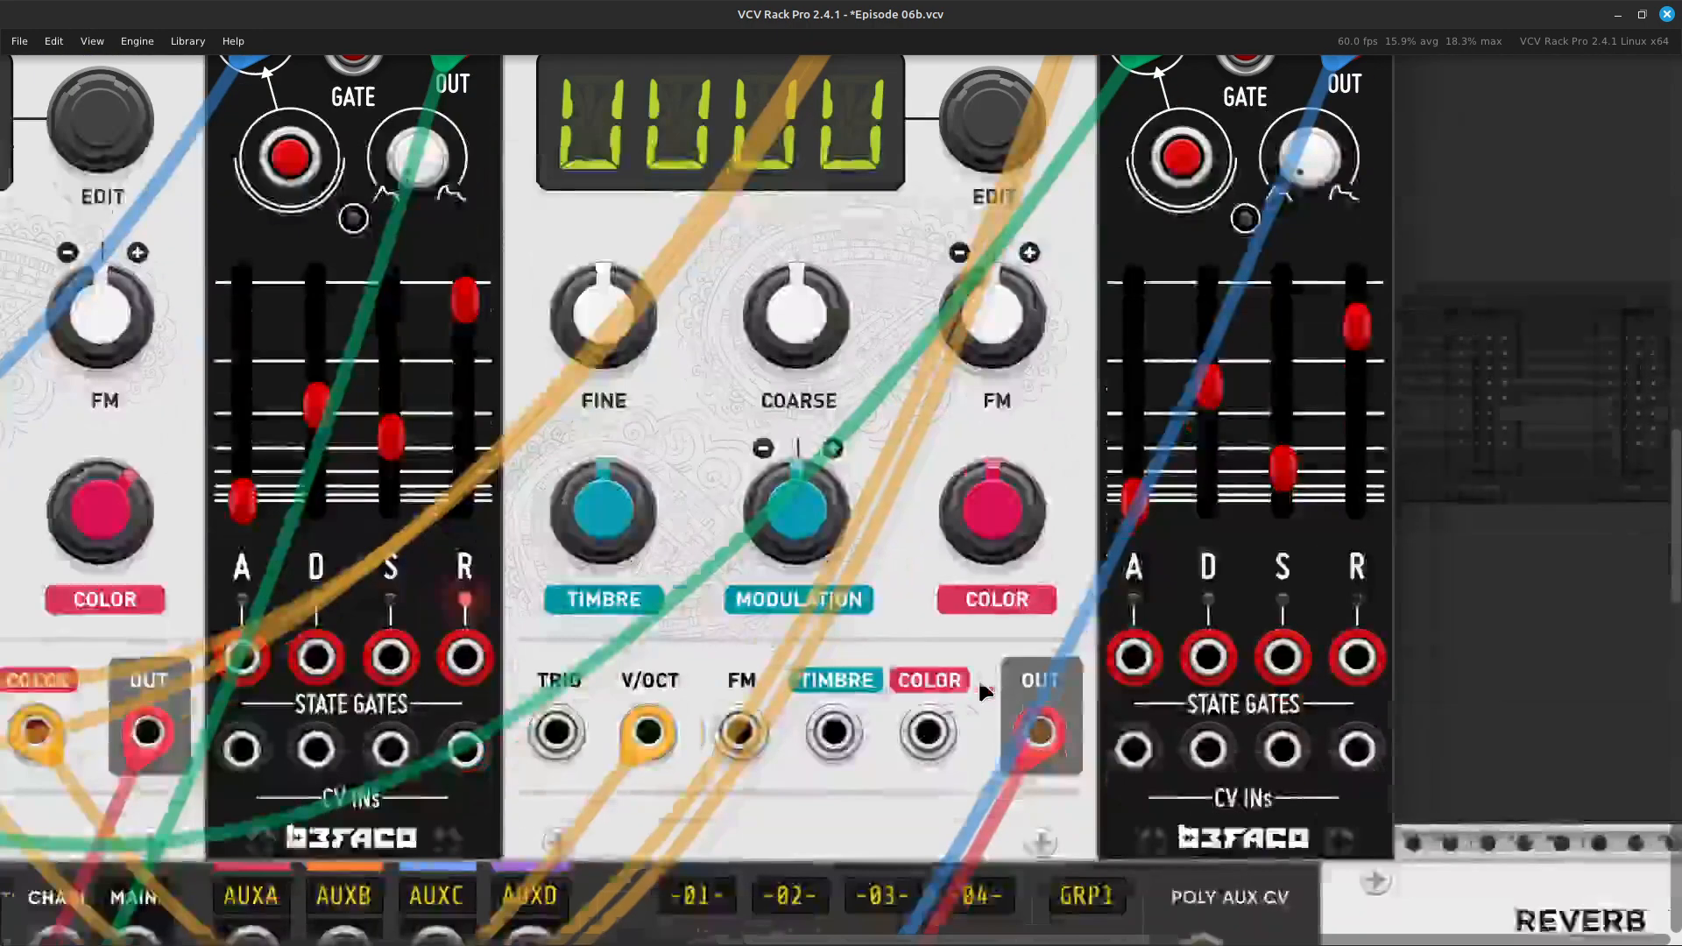
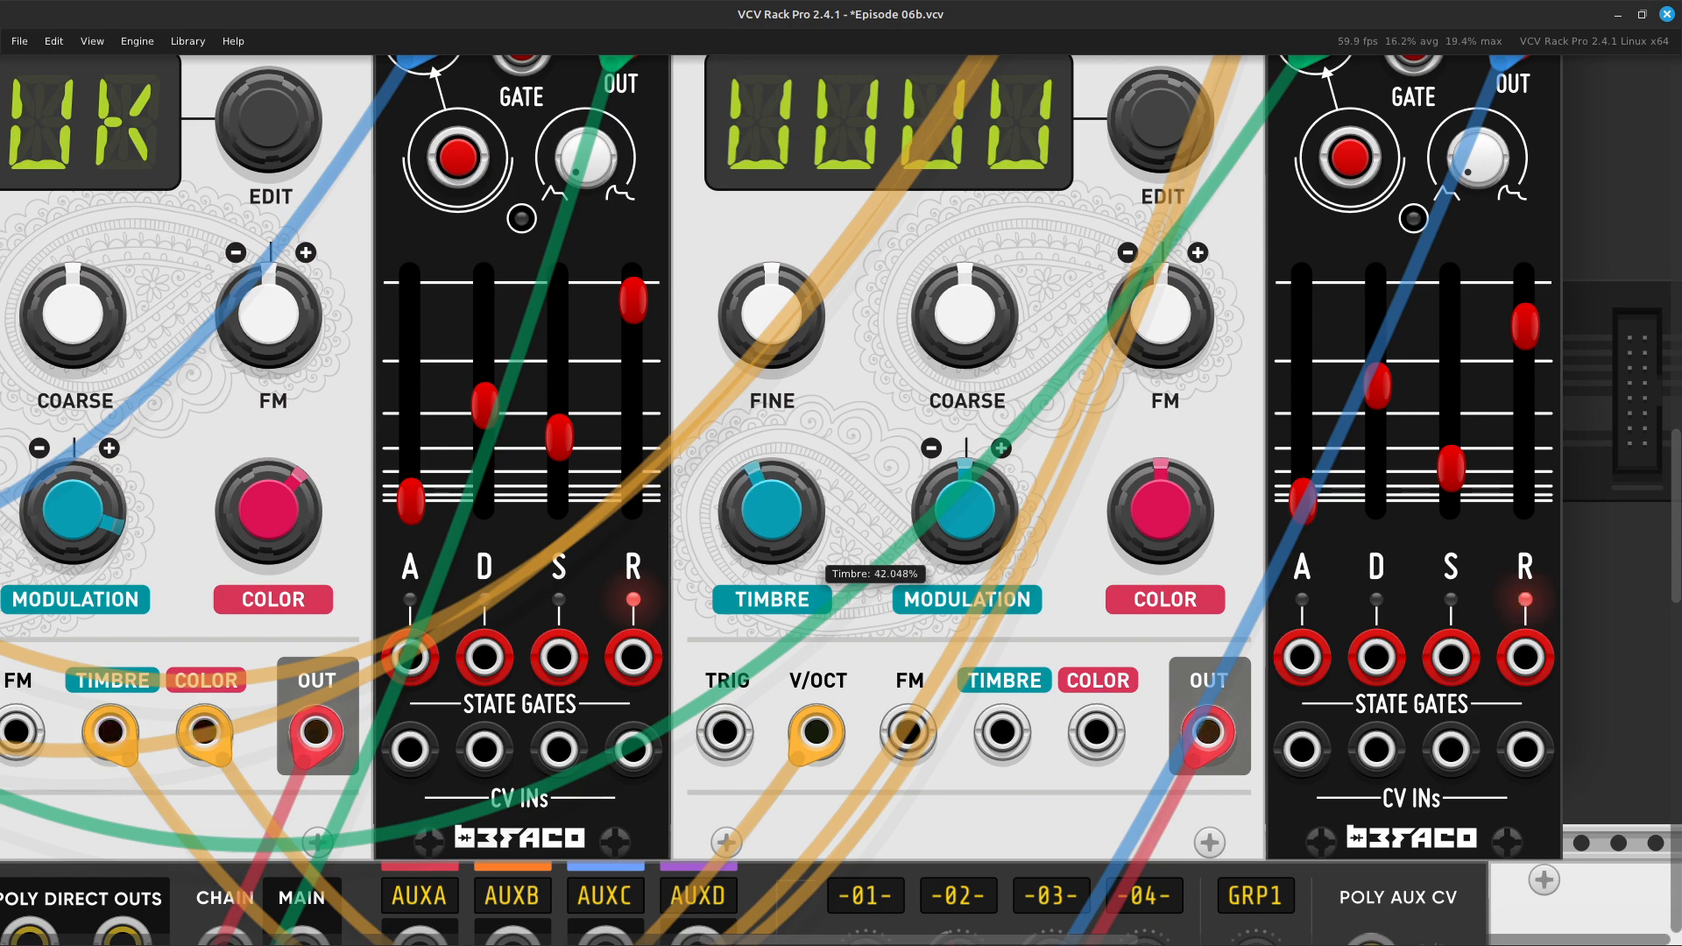
drag(772, 511, 772, 578)
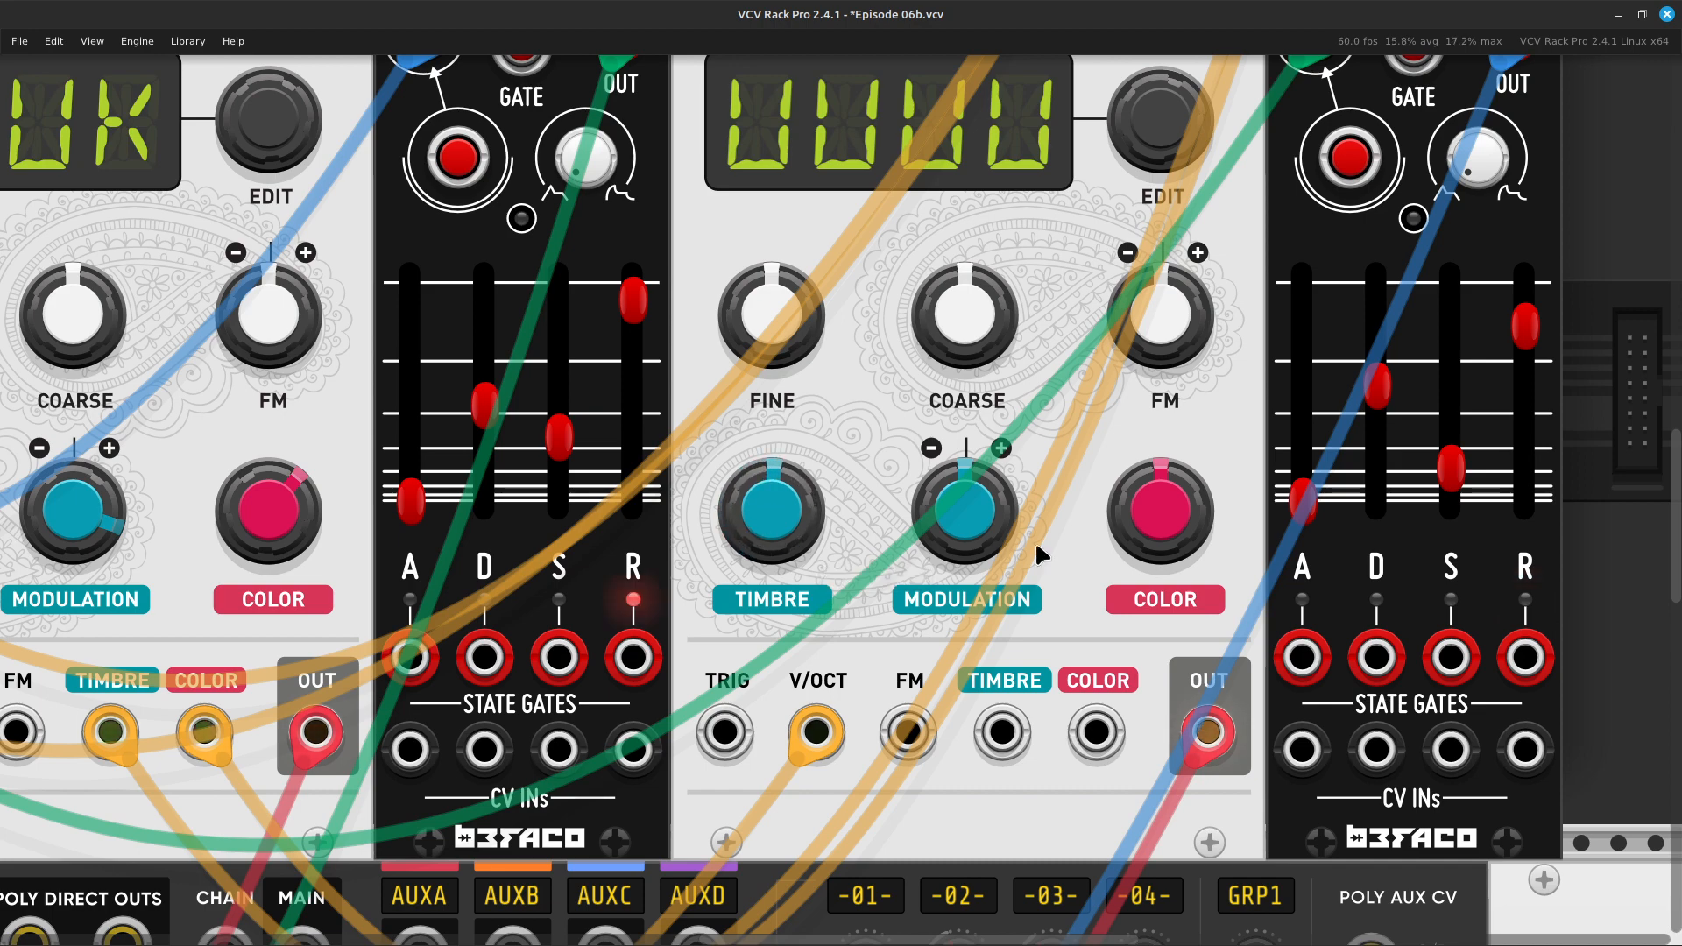
drag(1182, 513, 1182, 592)
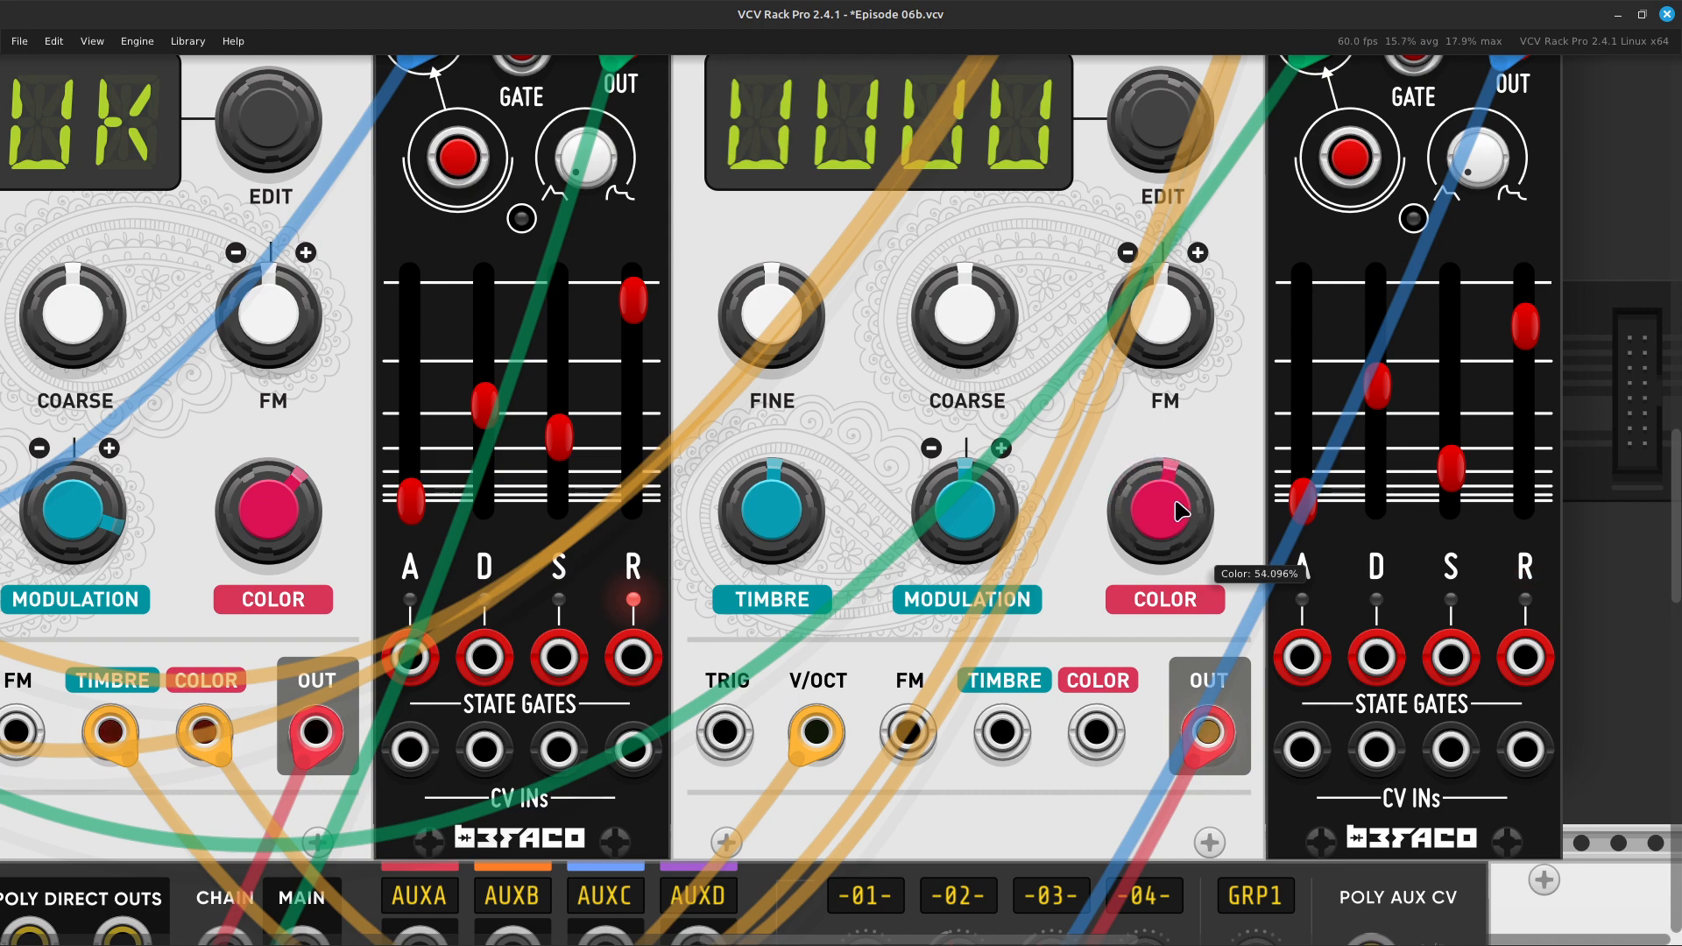
Patch a yellow cable from the new macro oscillator's color input to Orbitones' mono MAX X output
right_click(1098, 740)
click(1172, 839)
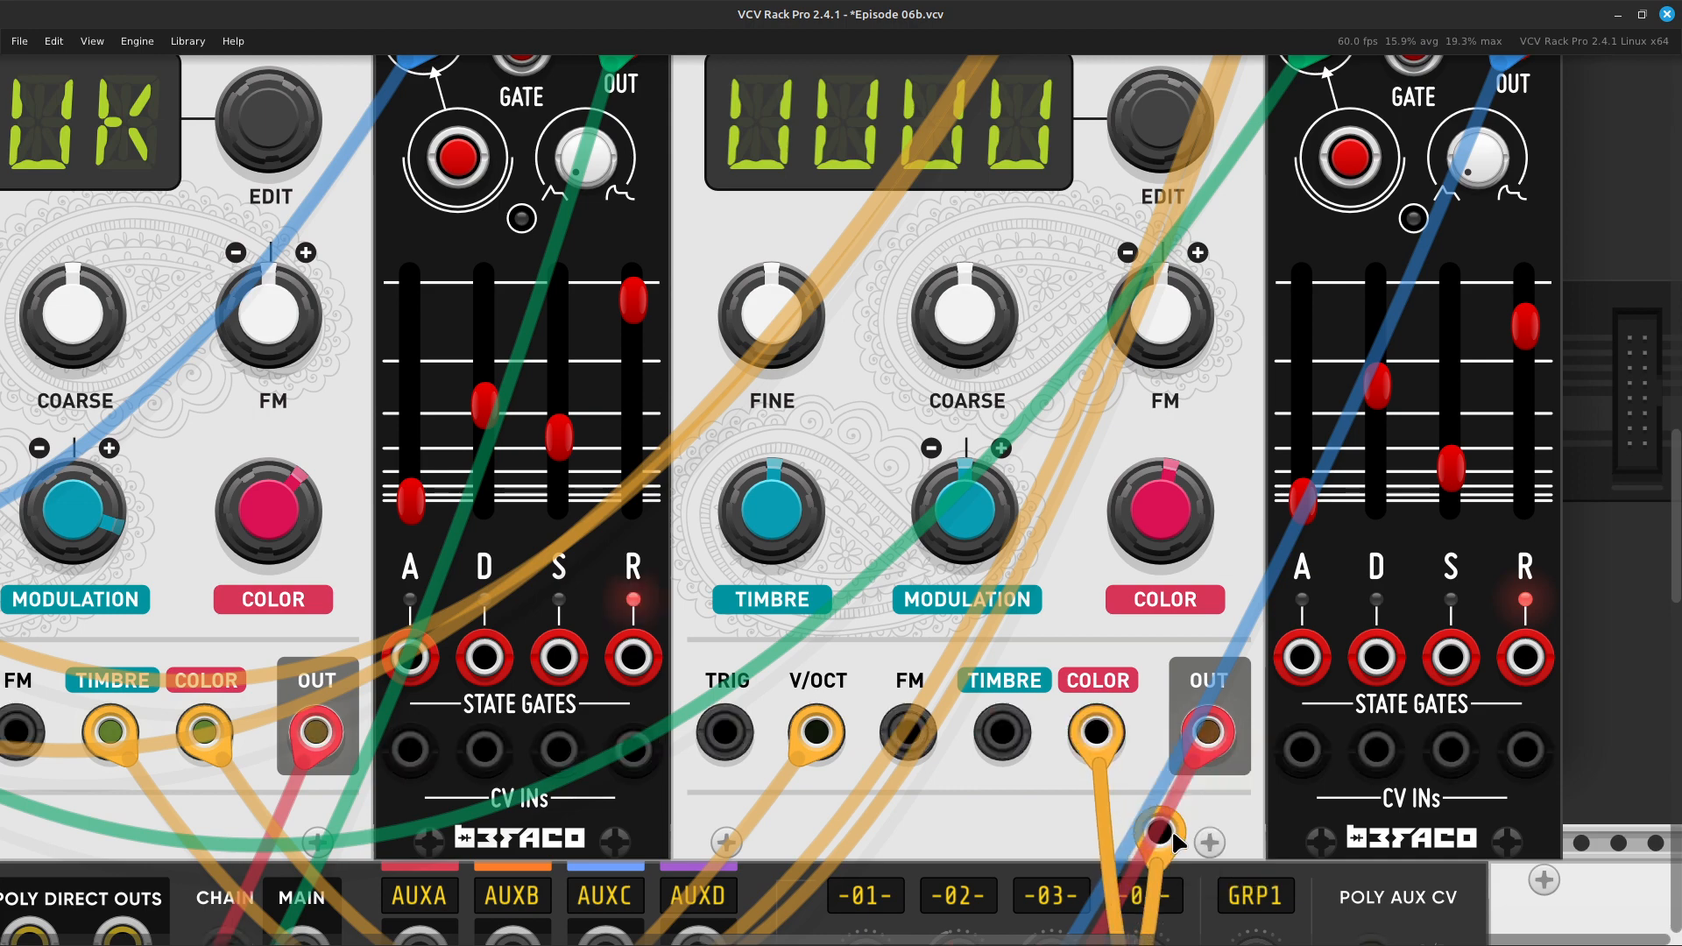
key(Right)
drag(1174, 841, 1106, 497)
key(Up)
key(Right)
key(Left)
key(Left)
key(Up)
key(Left)
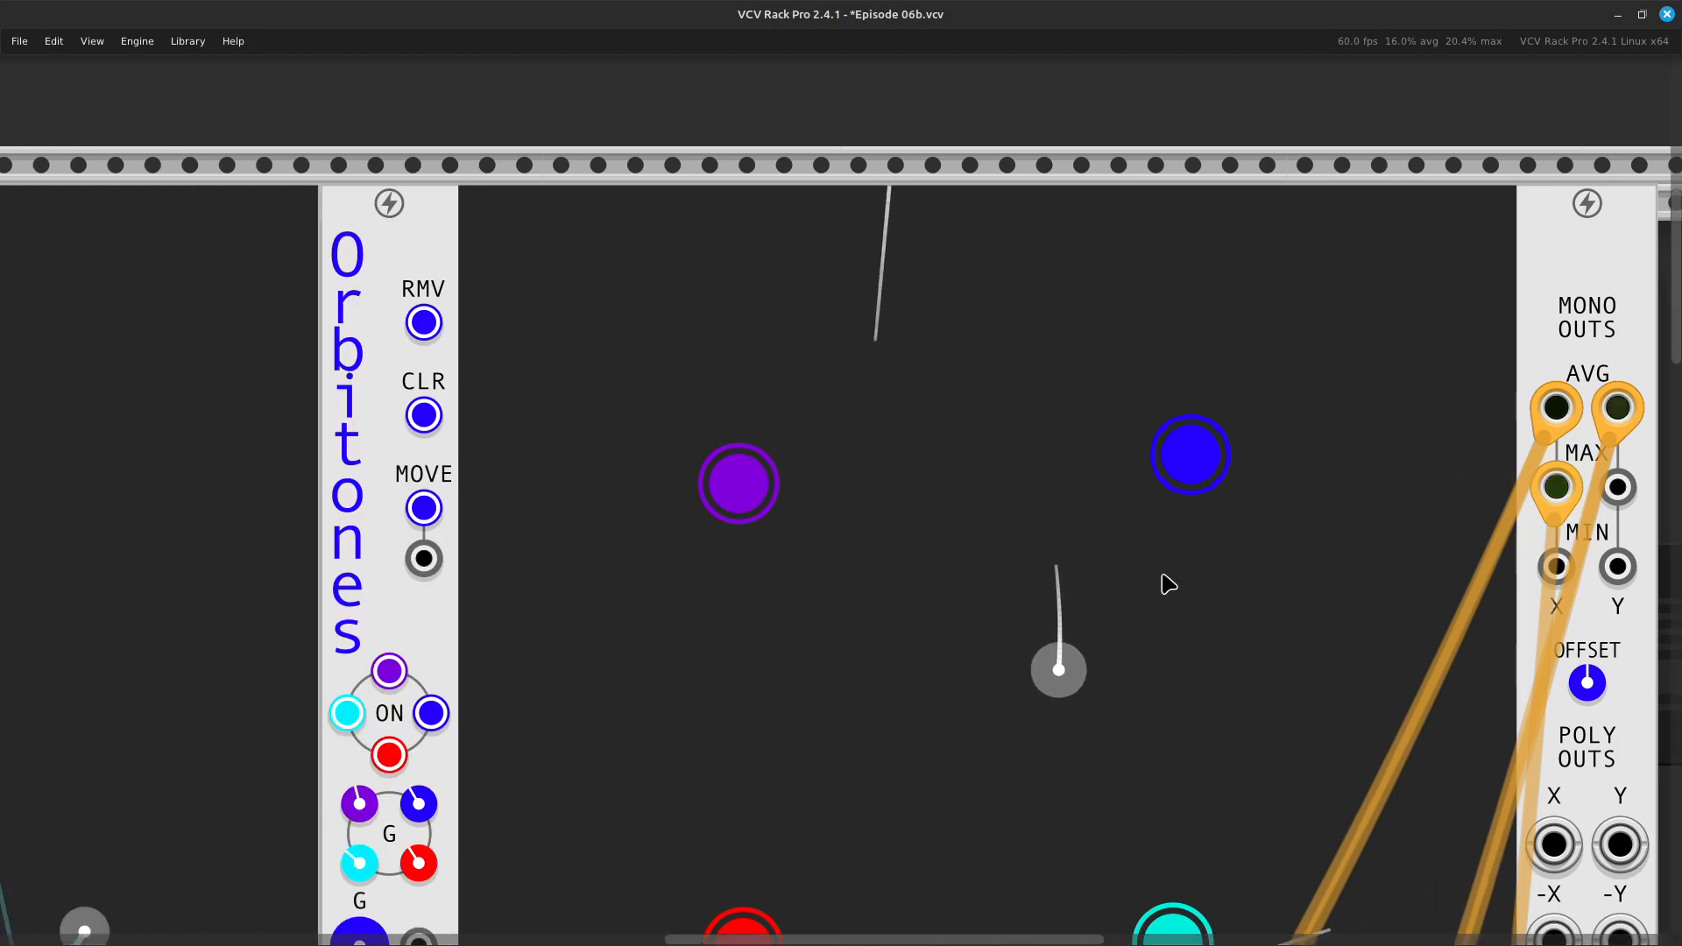
scroll(1163, 578, down, 20)
scroll(1217, 579, right, 5)
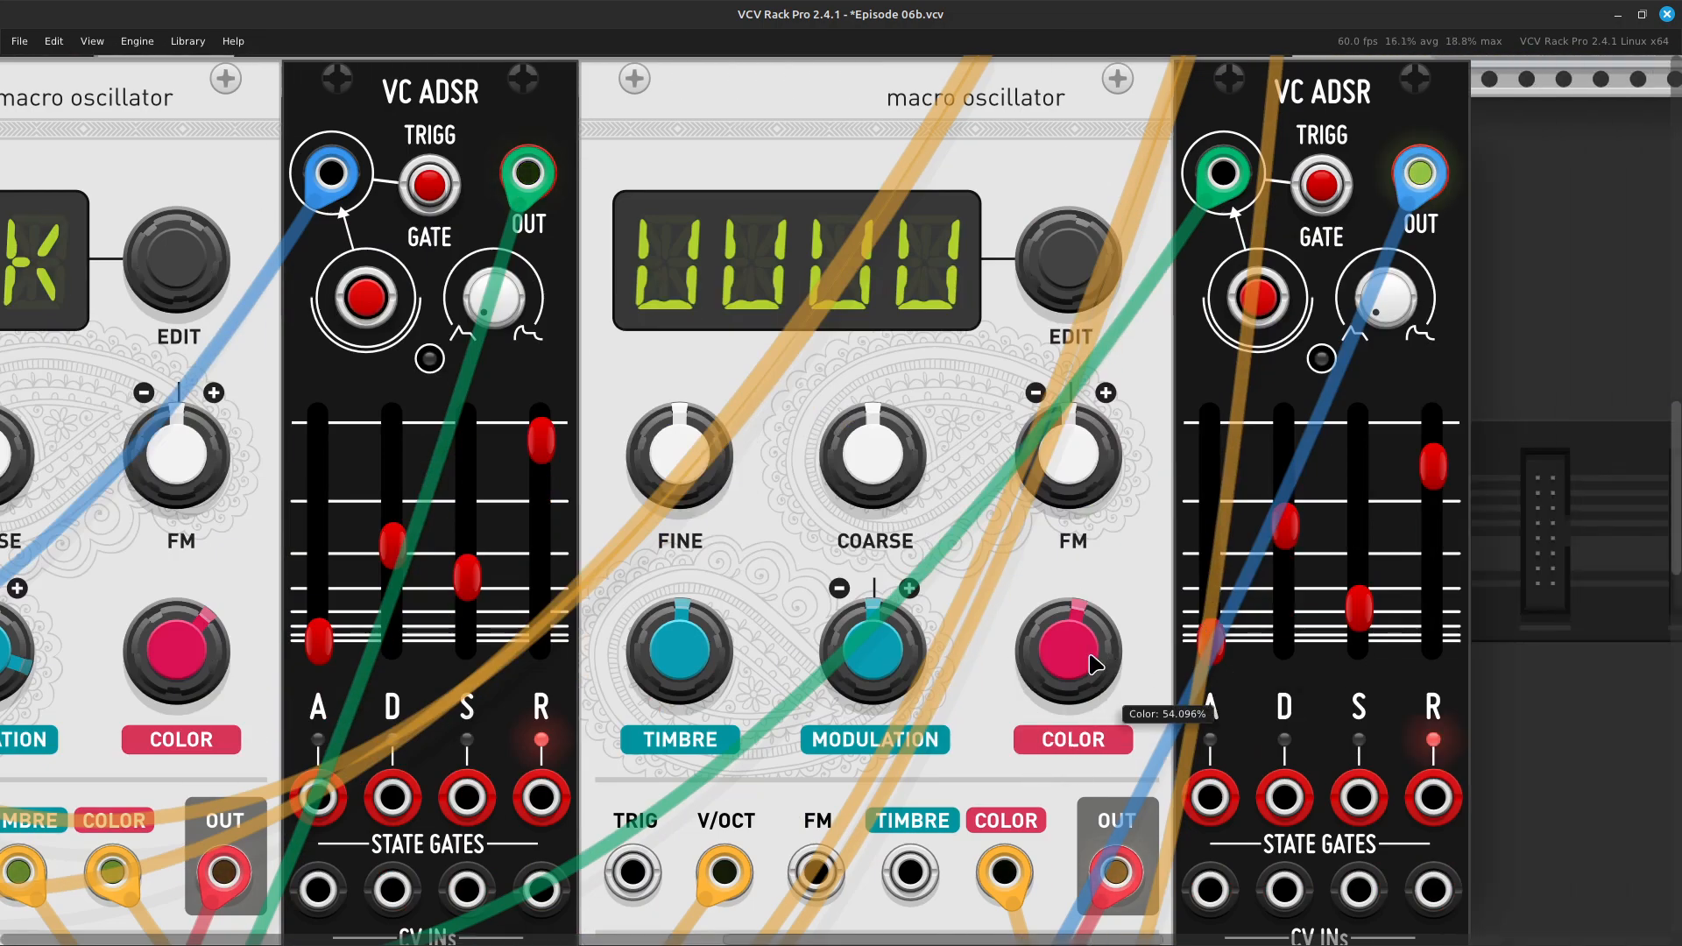
Lower the new macro oscillator's color to about 31%
drag(1111, 698, 1011, 642)
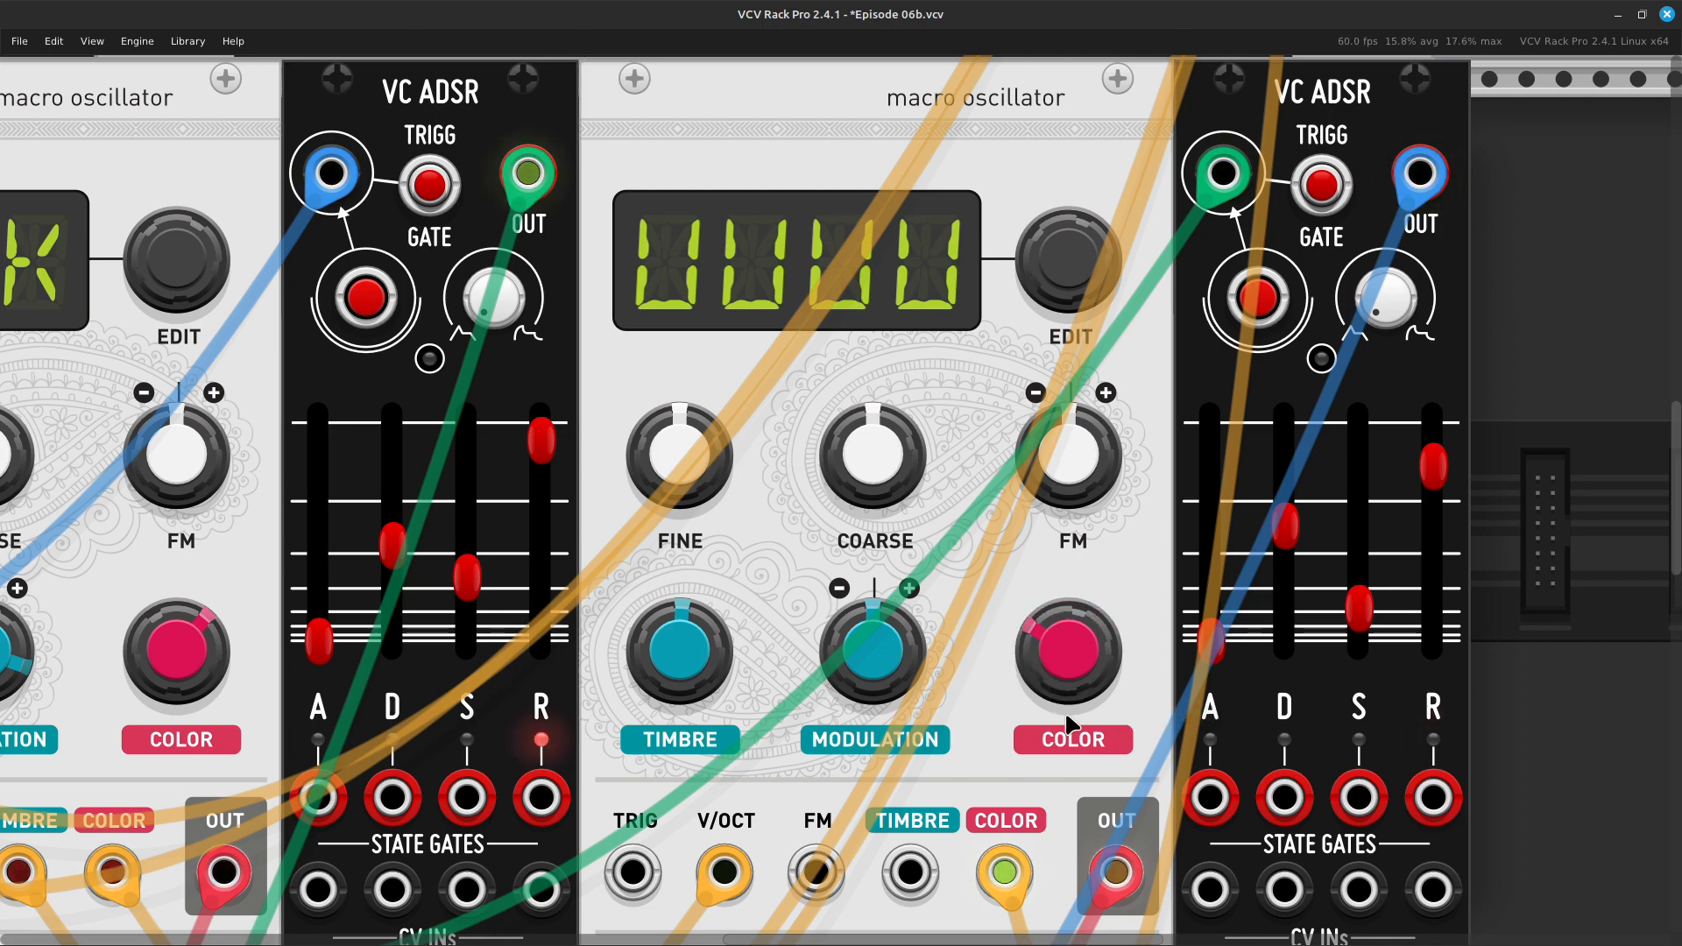
mouse_move(1034, 628)
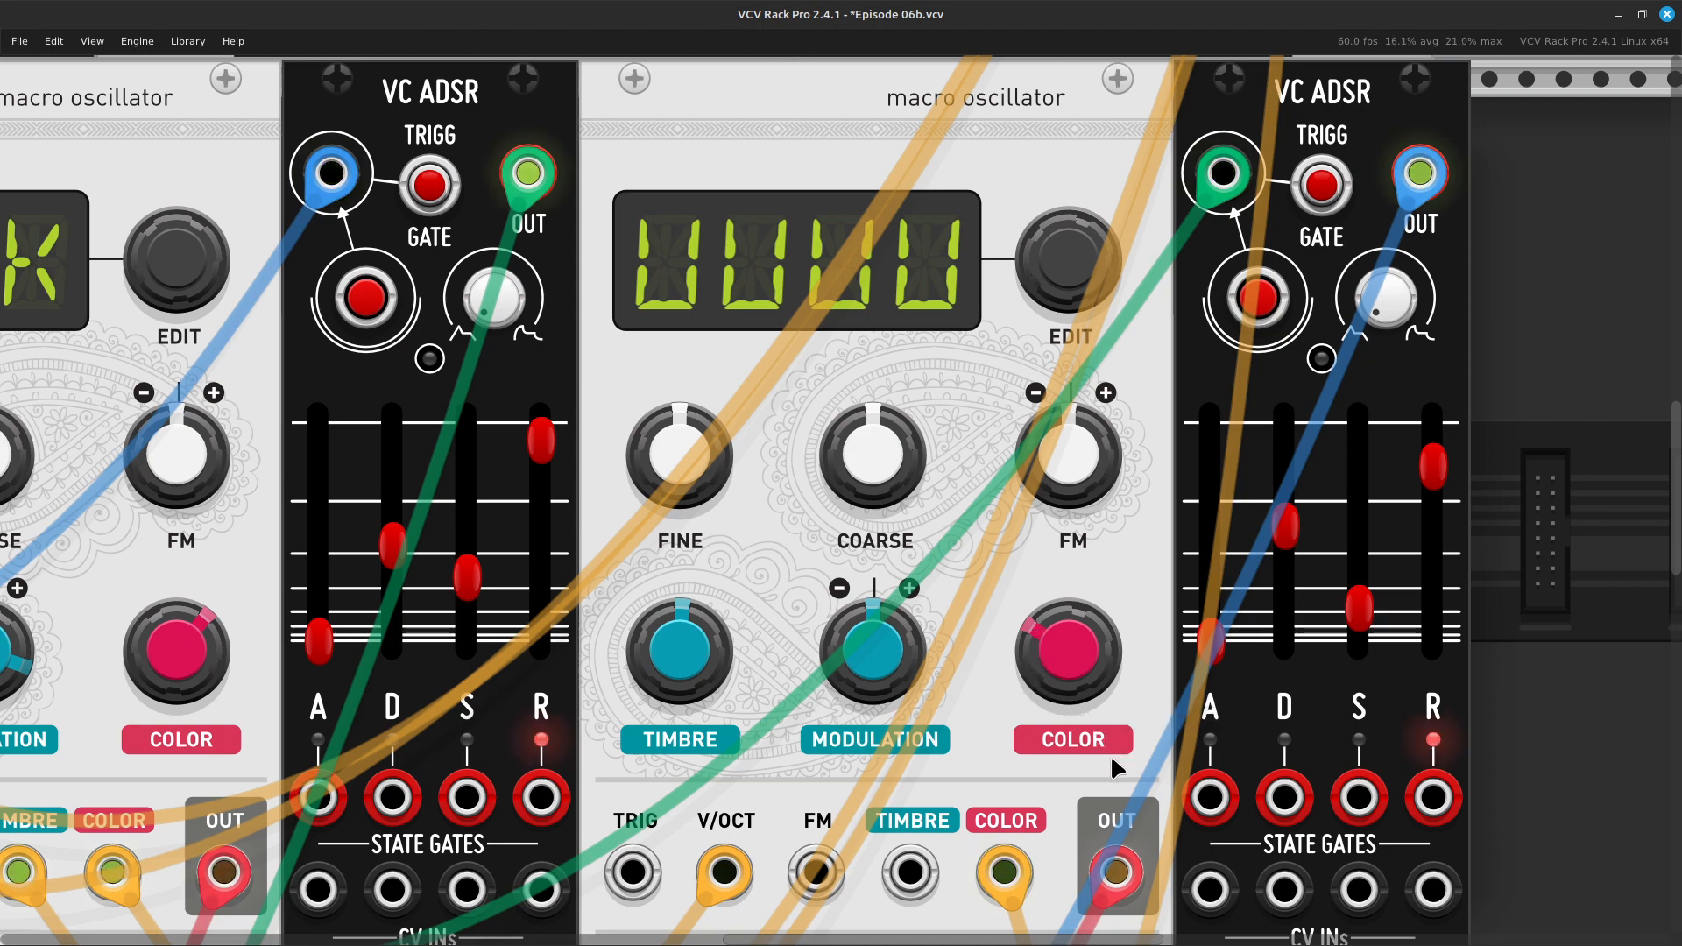
mouse_move(1062, 656)
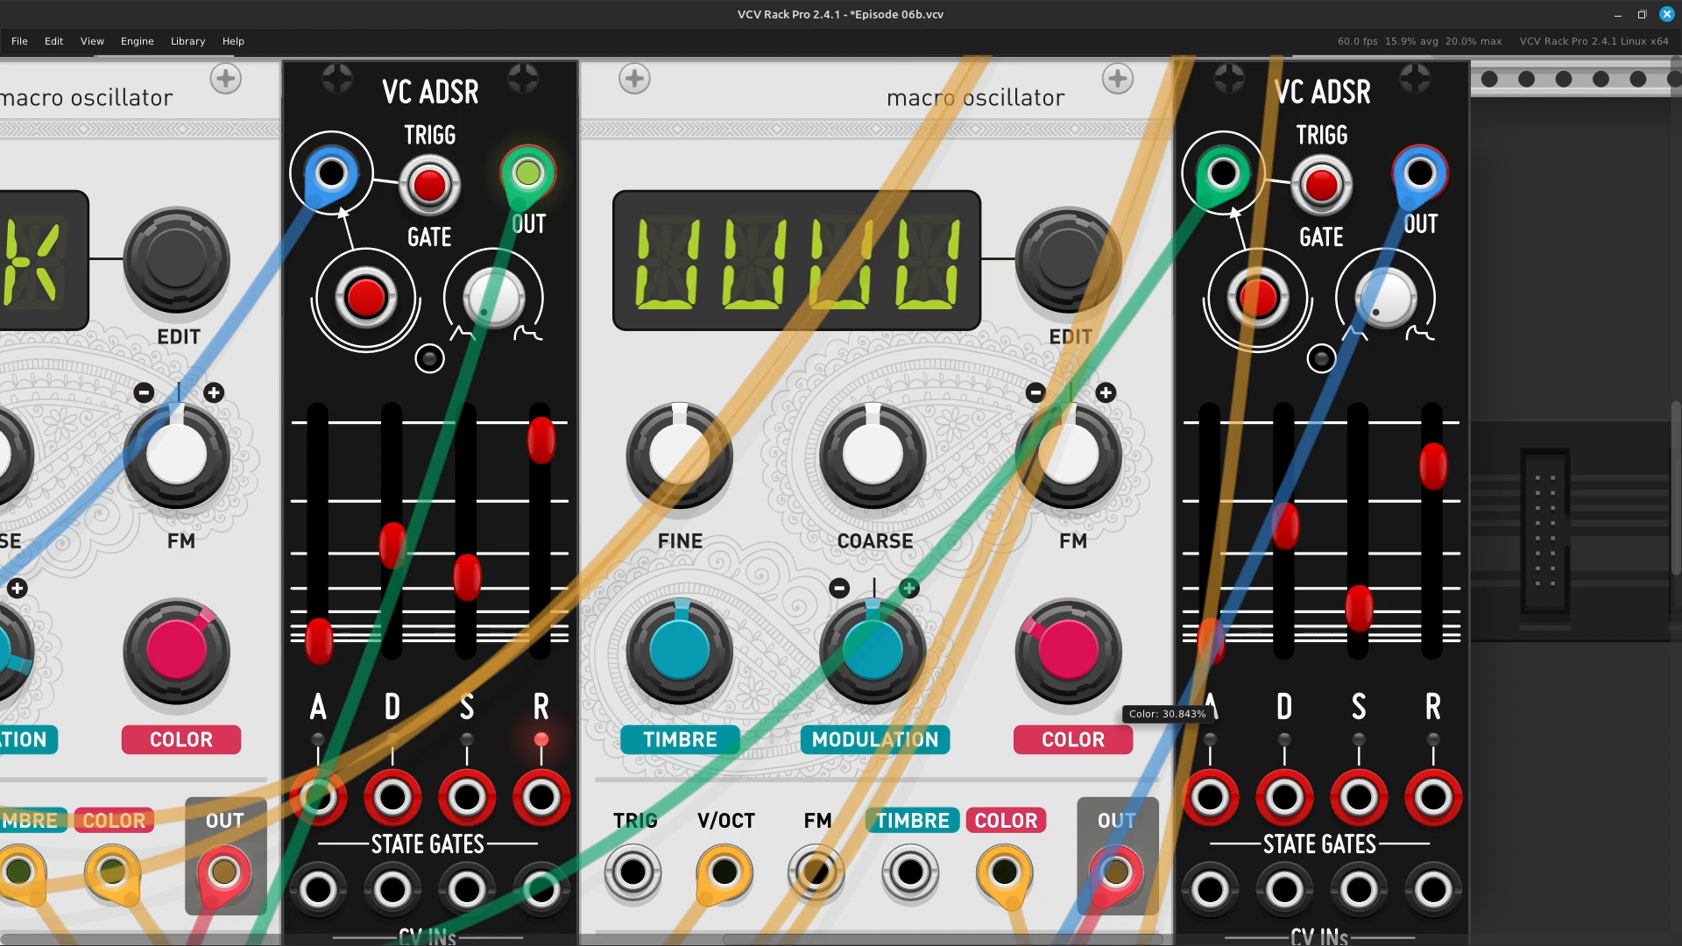
Raise mixer channel 4's send to AUXA
key(Down)
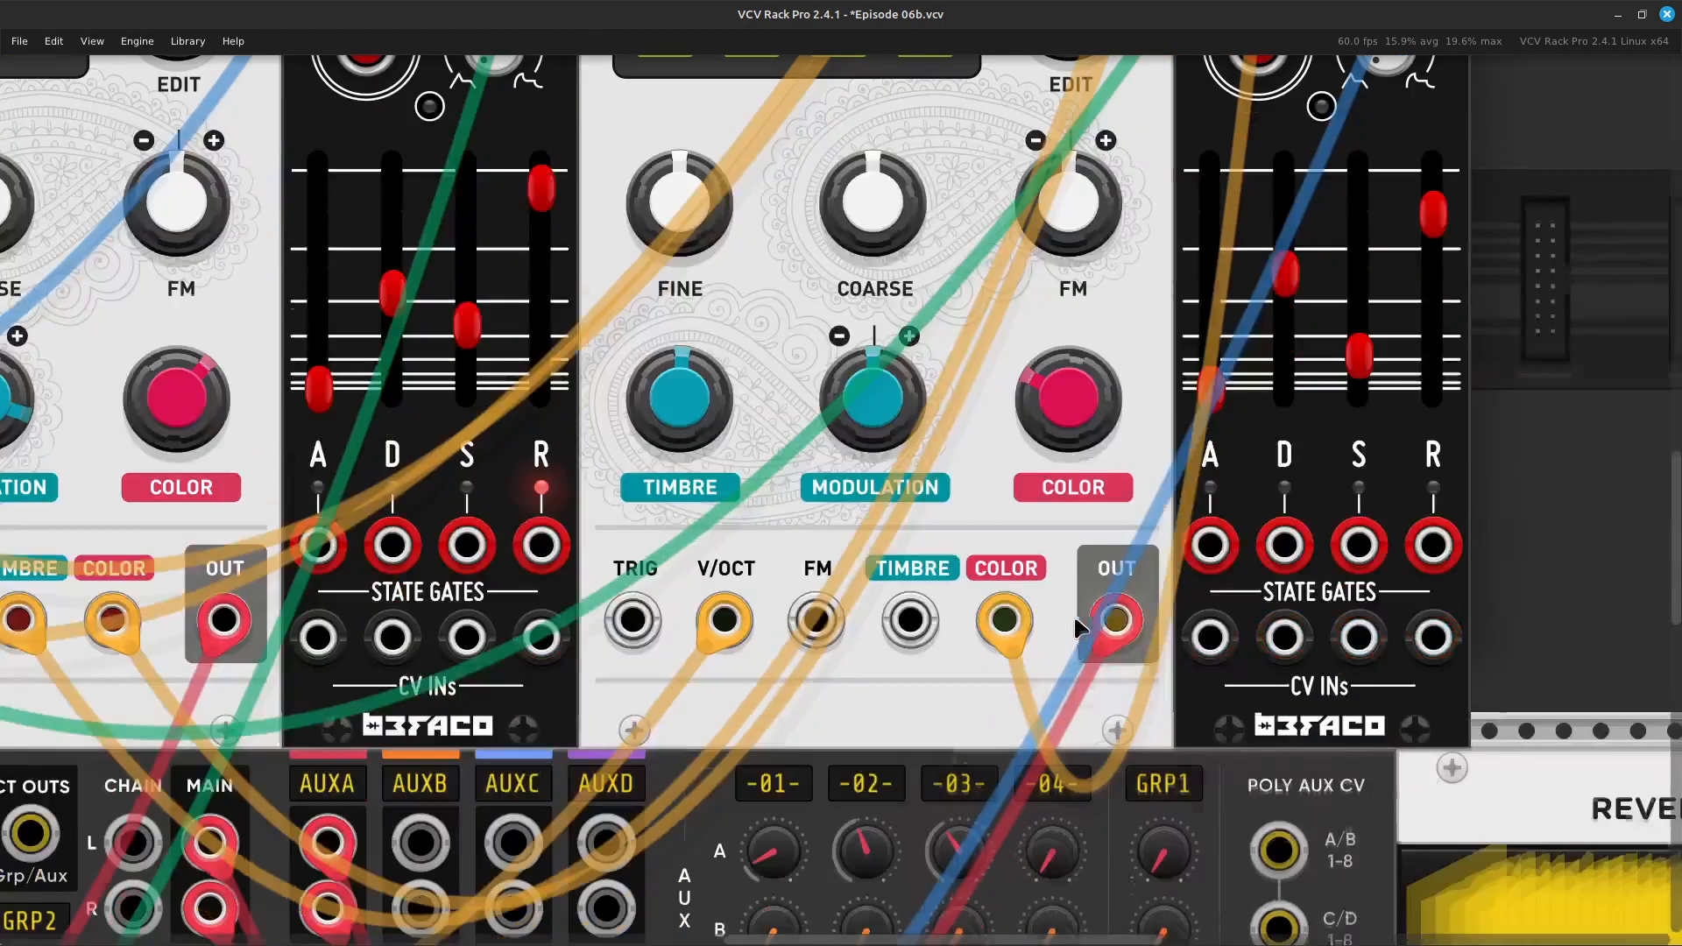
key(Left)
key(Up)
mouse_move(1206, 410)
key(Up)
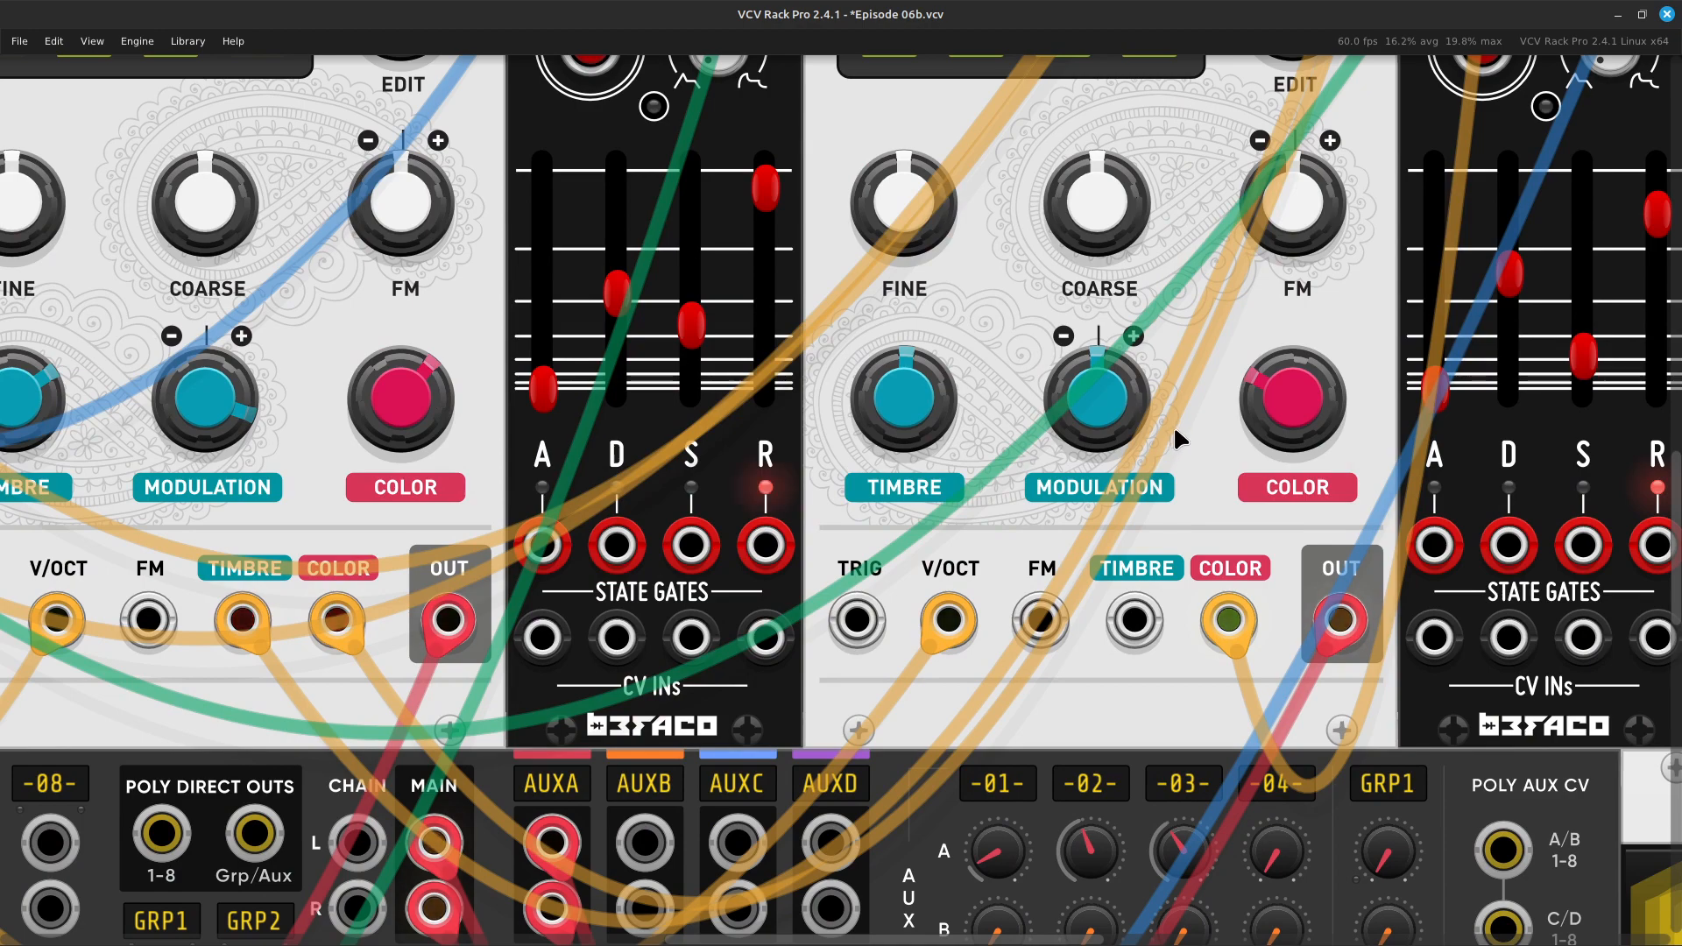
key(Down)
key(Left)
key(Left)
key(Left)
key(Up)
key(Up)
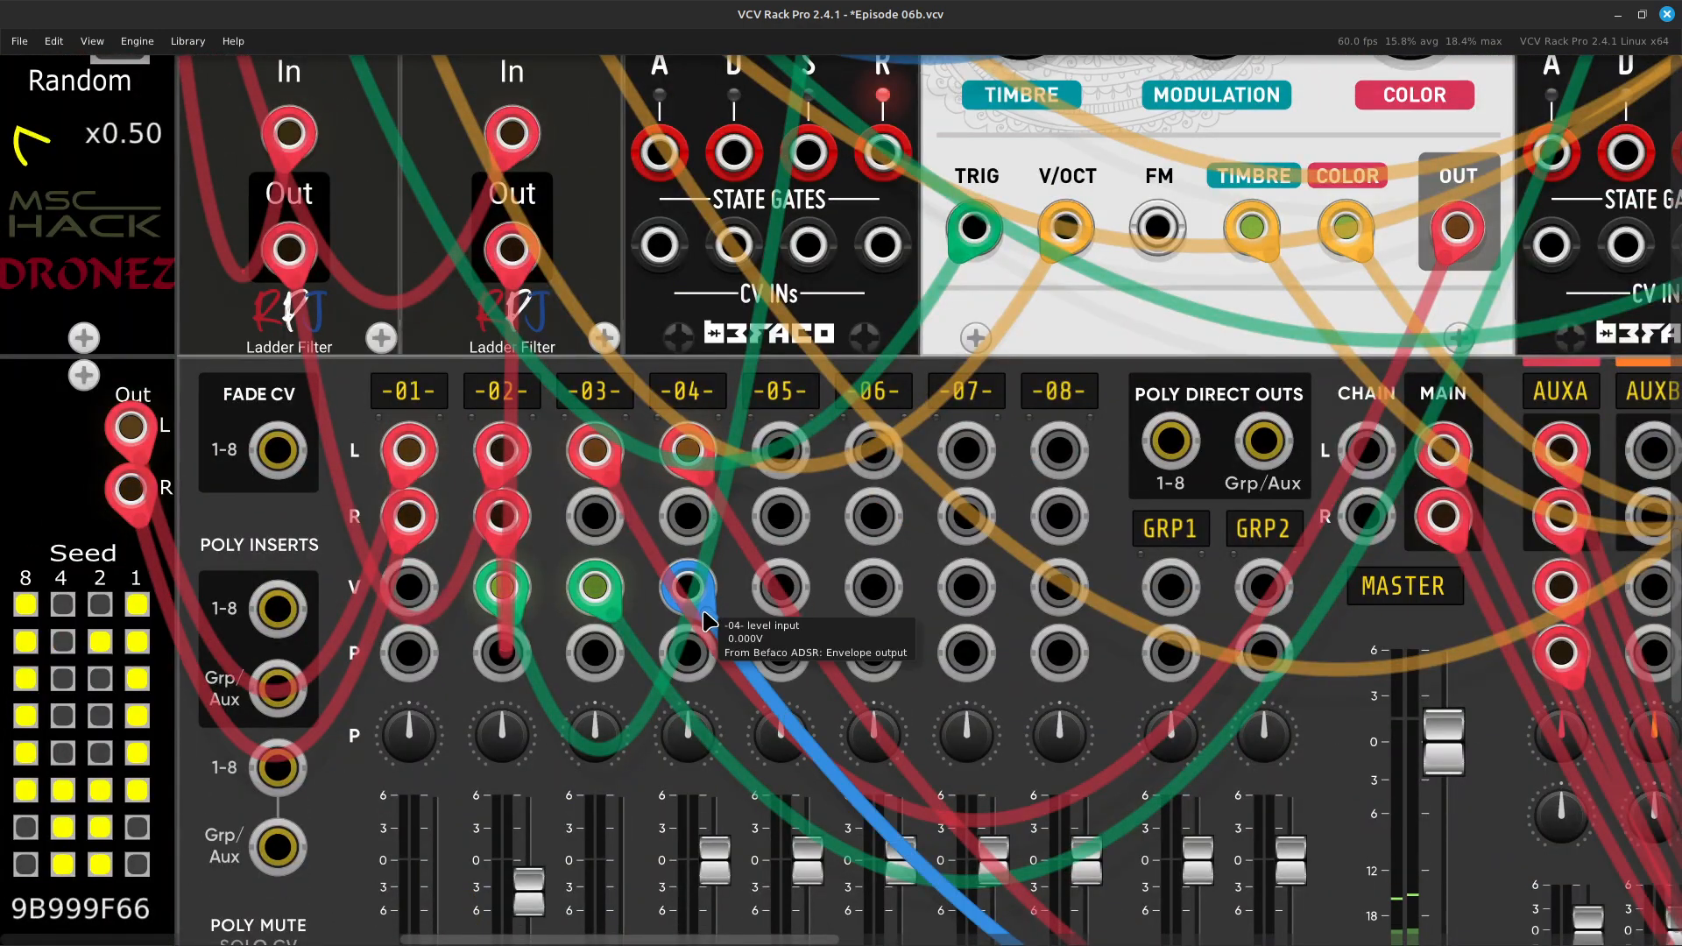
key(Down)
key(Right)
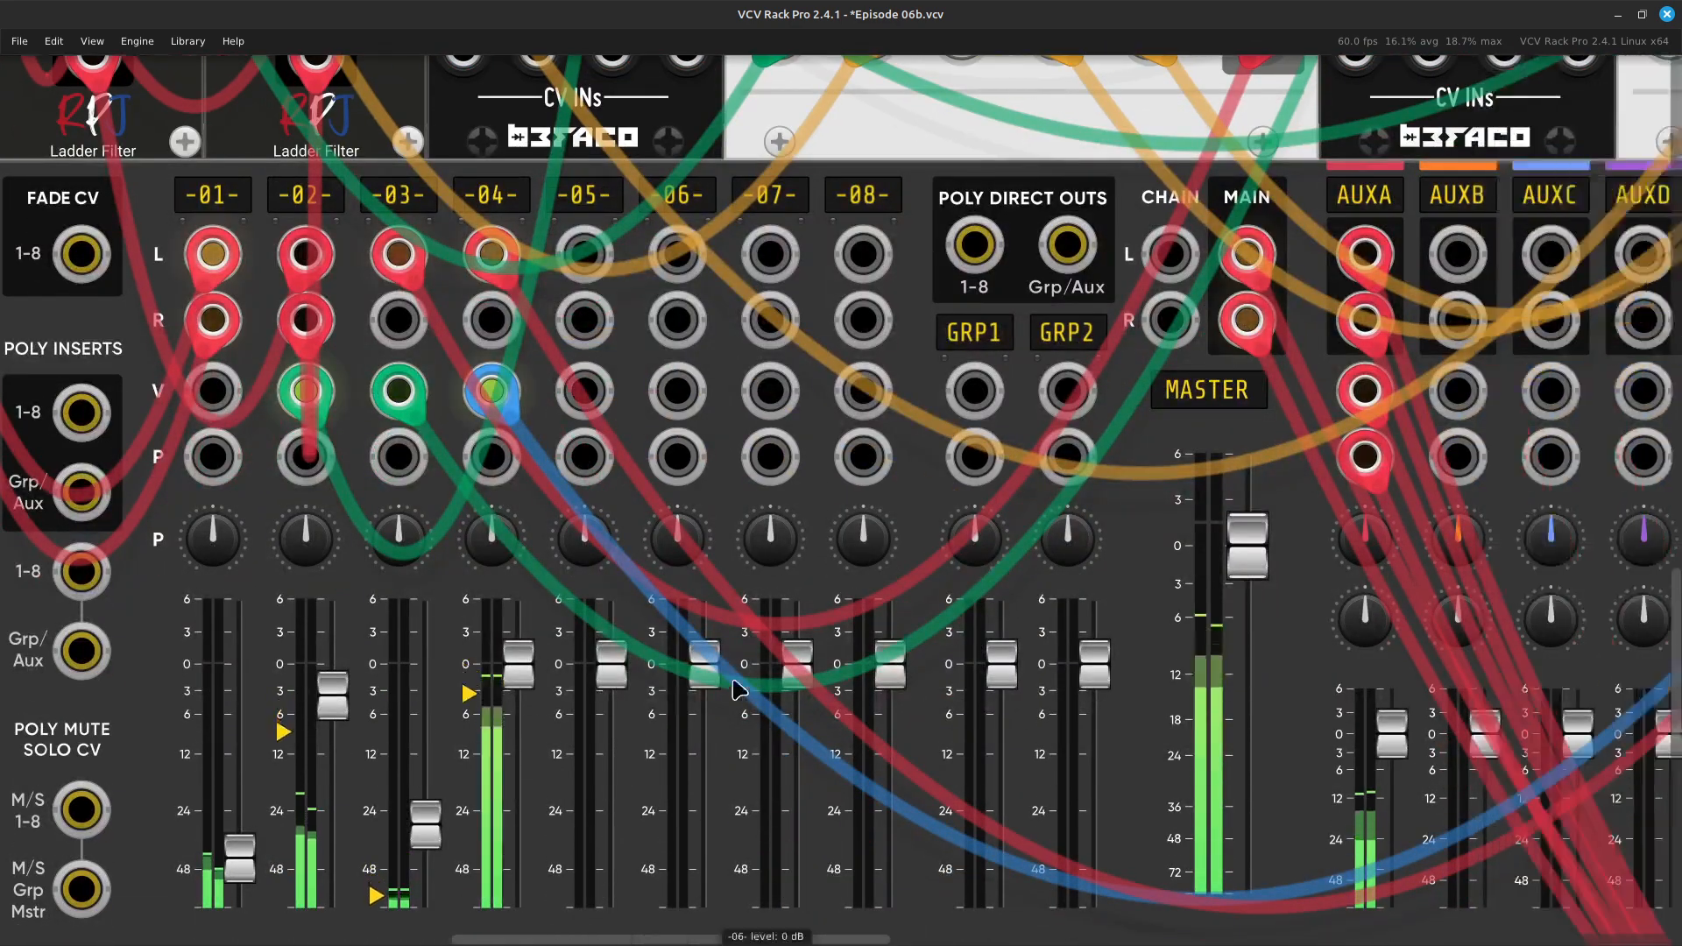
key(Left)
key(Up)
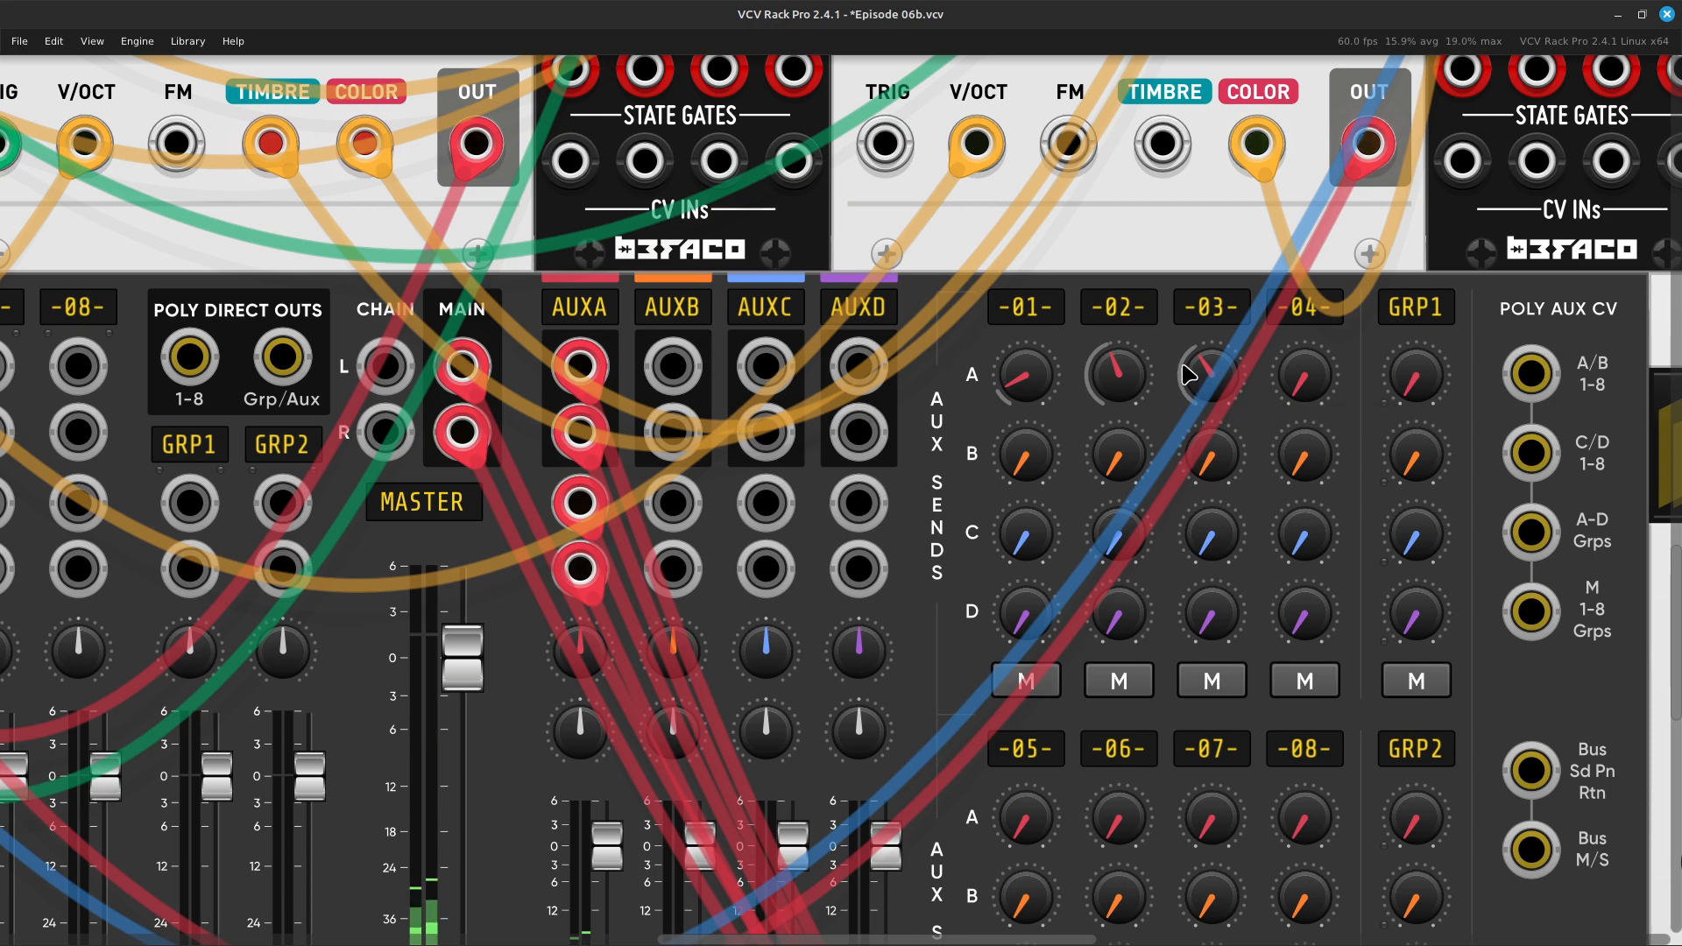
scroll(1209, 379, right, 3)
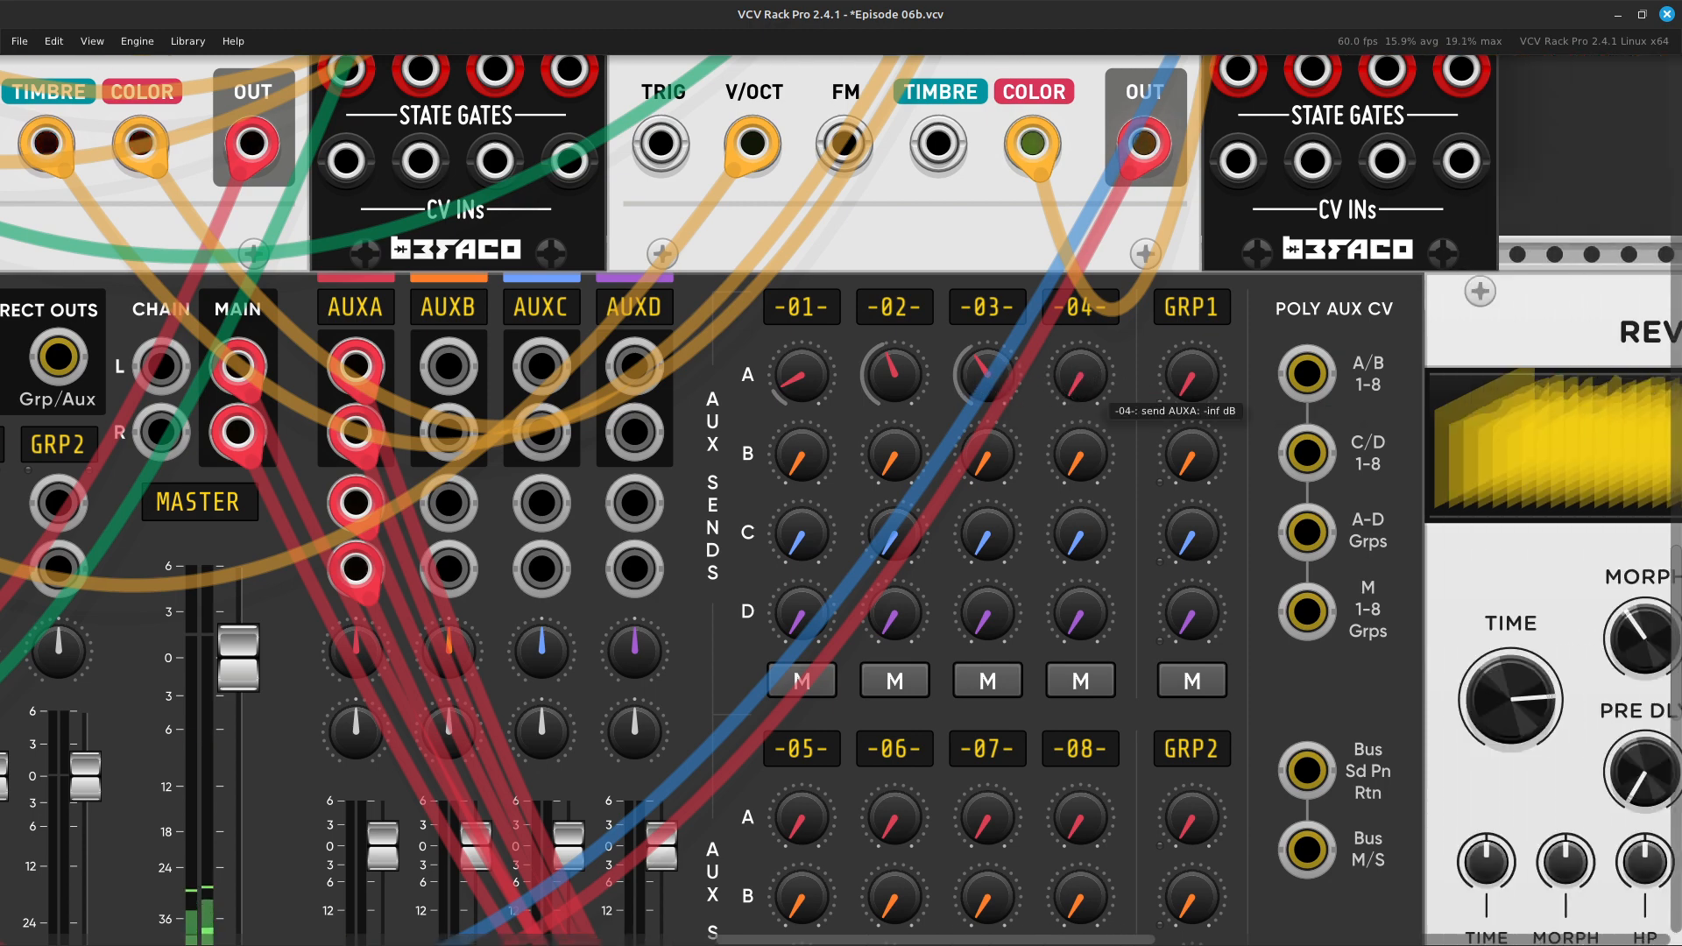
drag(1080, 374, 1081, 251)
Set the octave of Neutrinode's blue node to -1
scroll(1007, 320, up, 5)
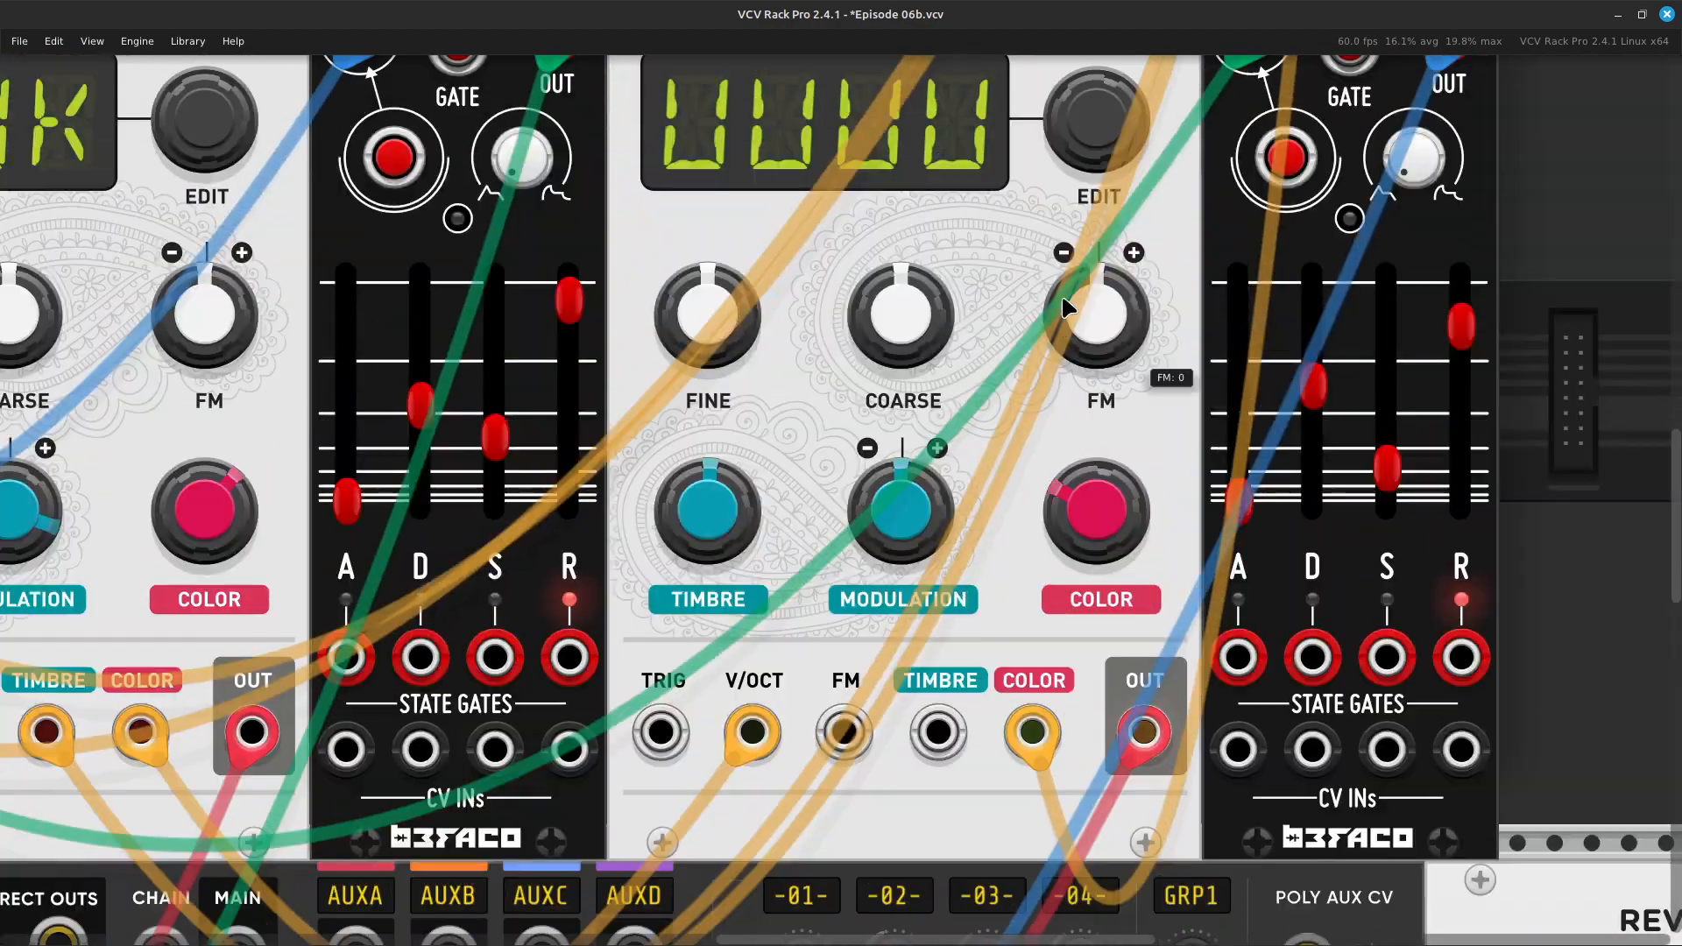
scroll(929, 280, left, 3)
scroll(789, 298, left, 3)
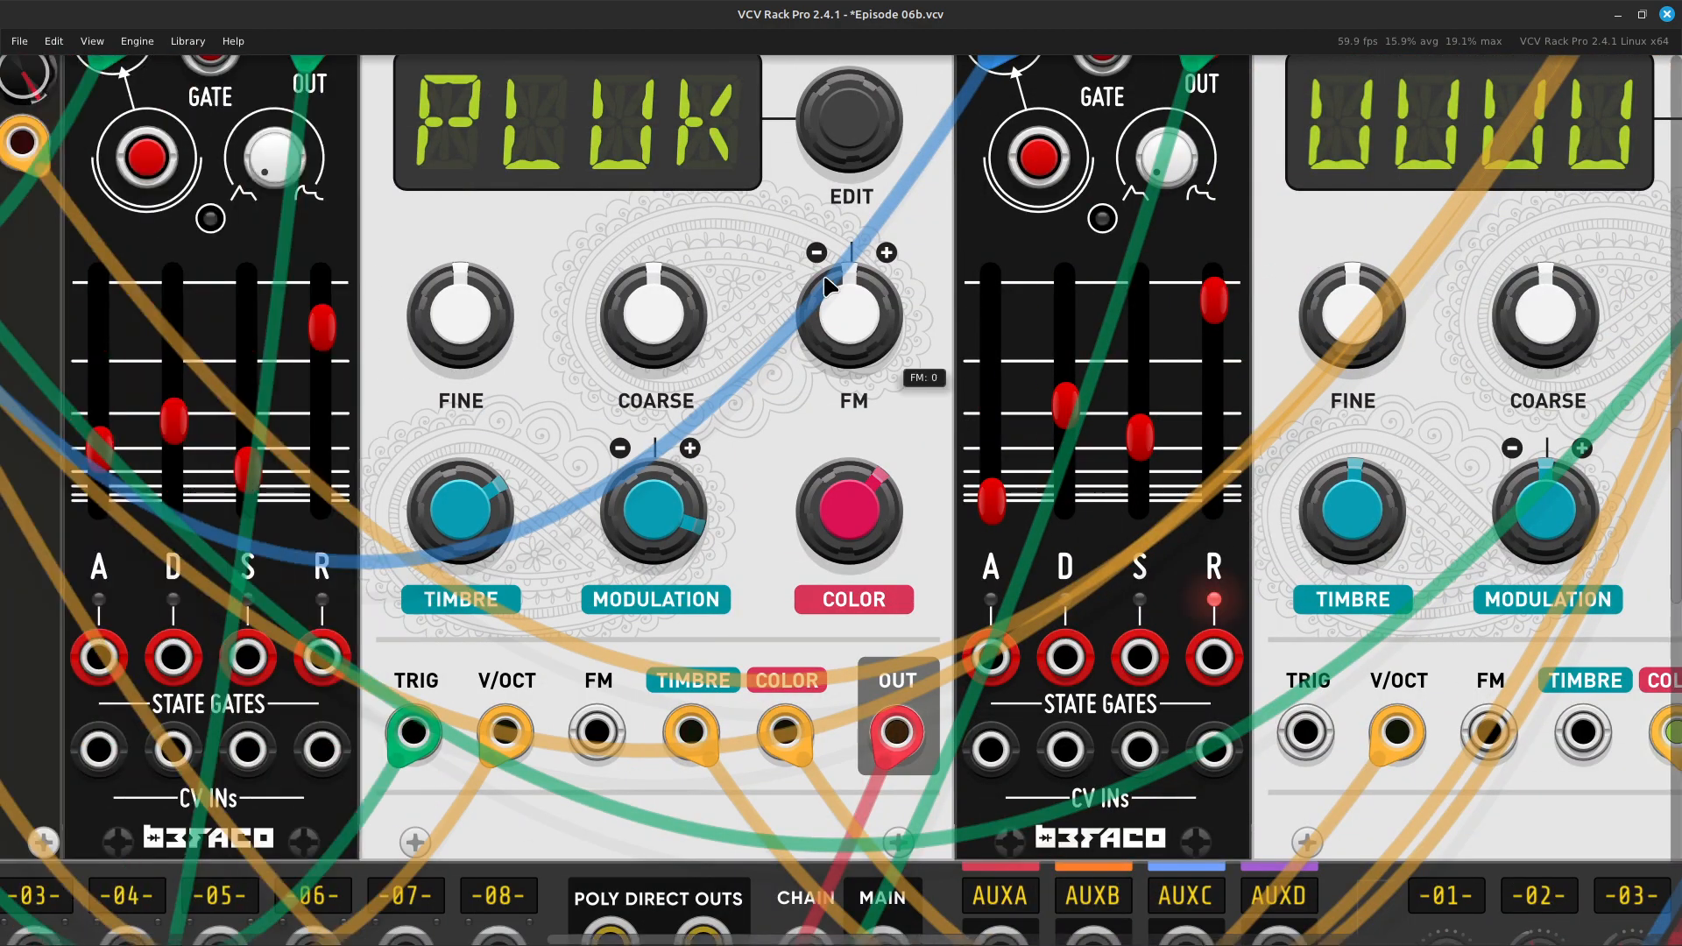
scroll(754, 300, up, 1)
scroll(697, 417, up, 1)
scroll(698, 417, left, 6)
scroll(697, 417, up, 3)
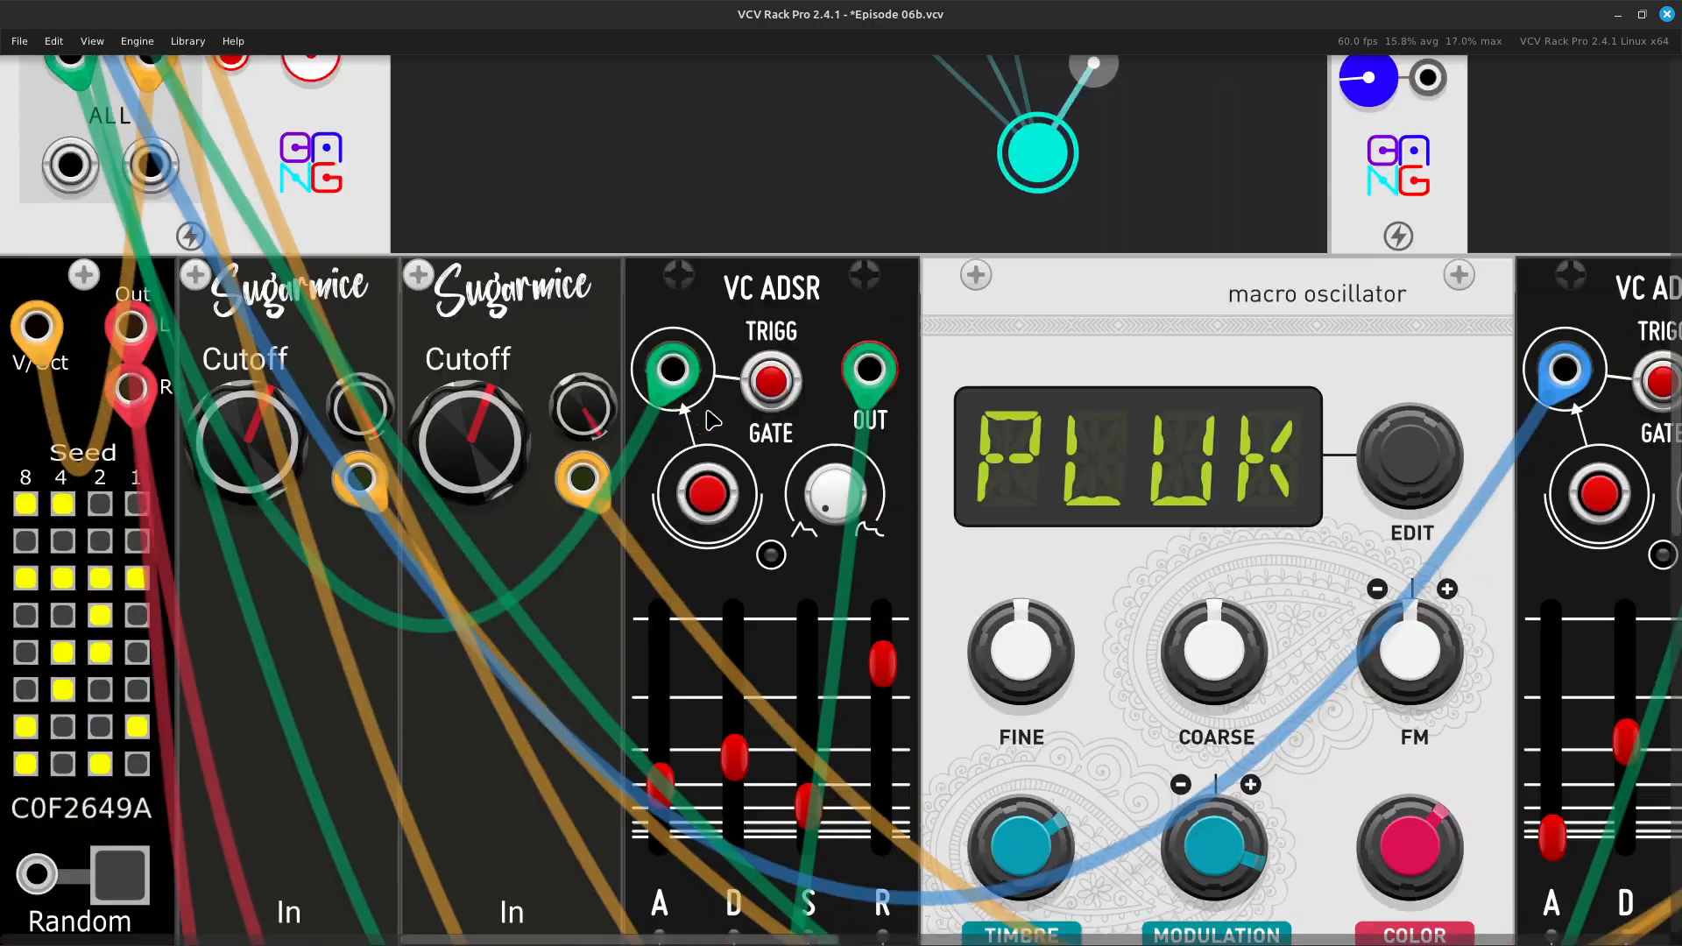
scroll(717, 417, left, 6)
scroll(754, 412, up, 4)
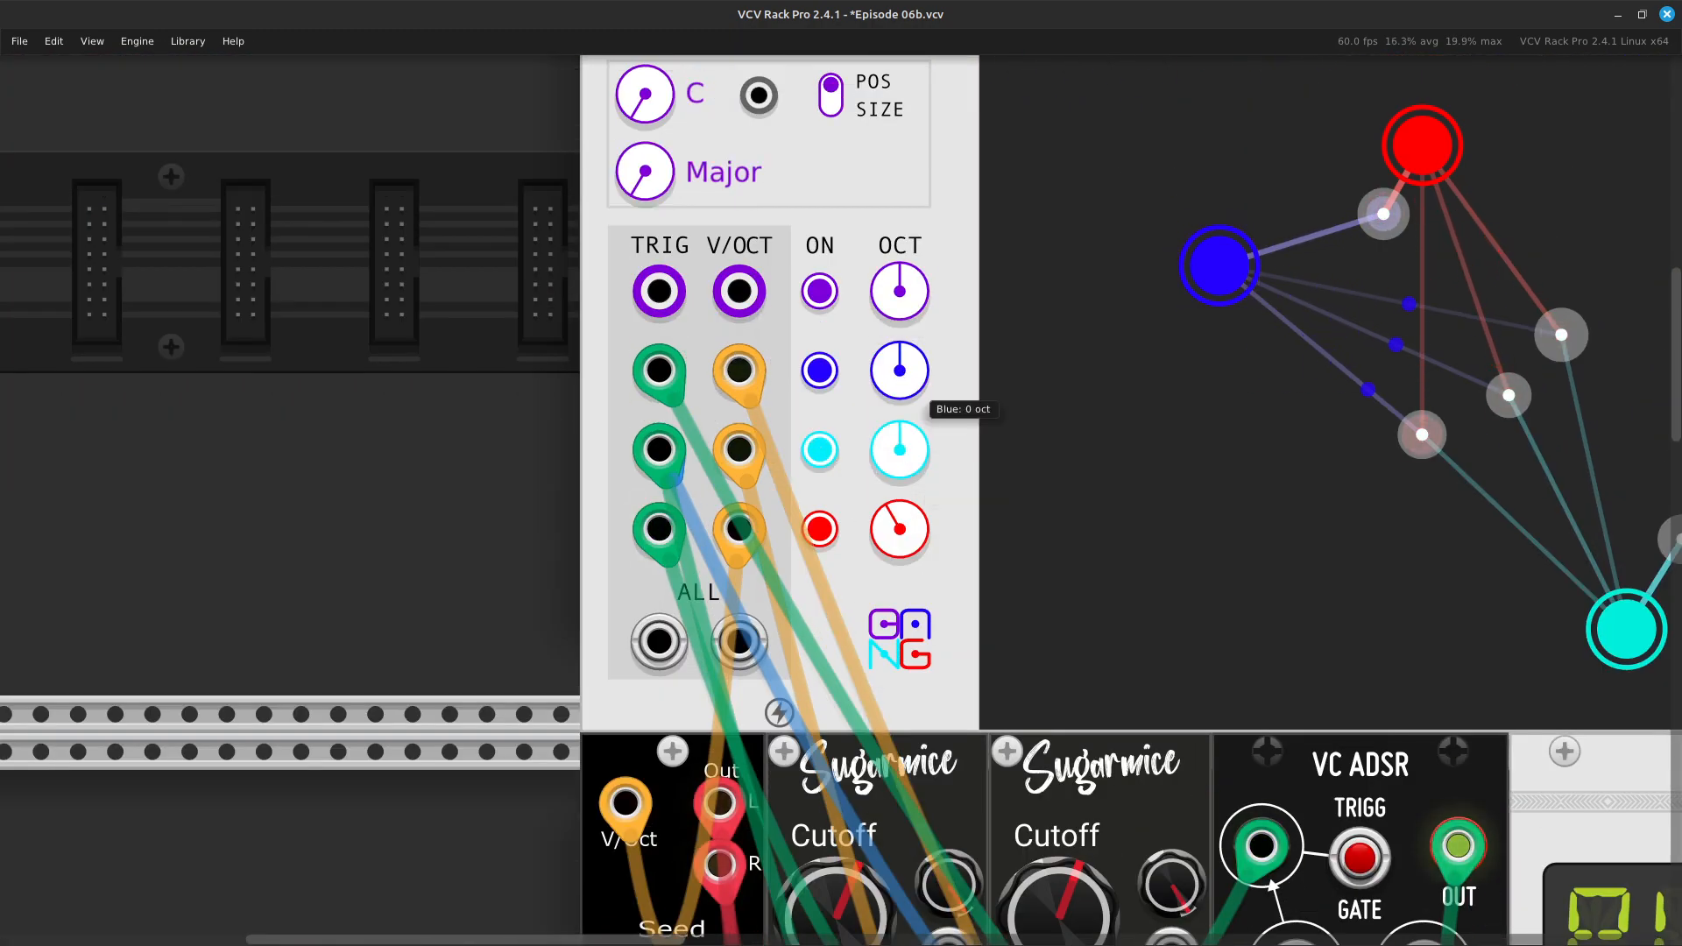
drag(900, 371, 900, 406)
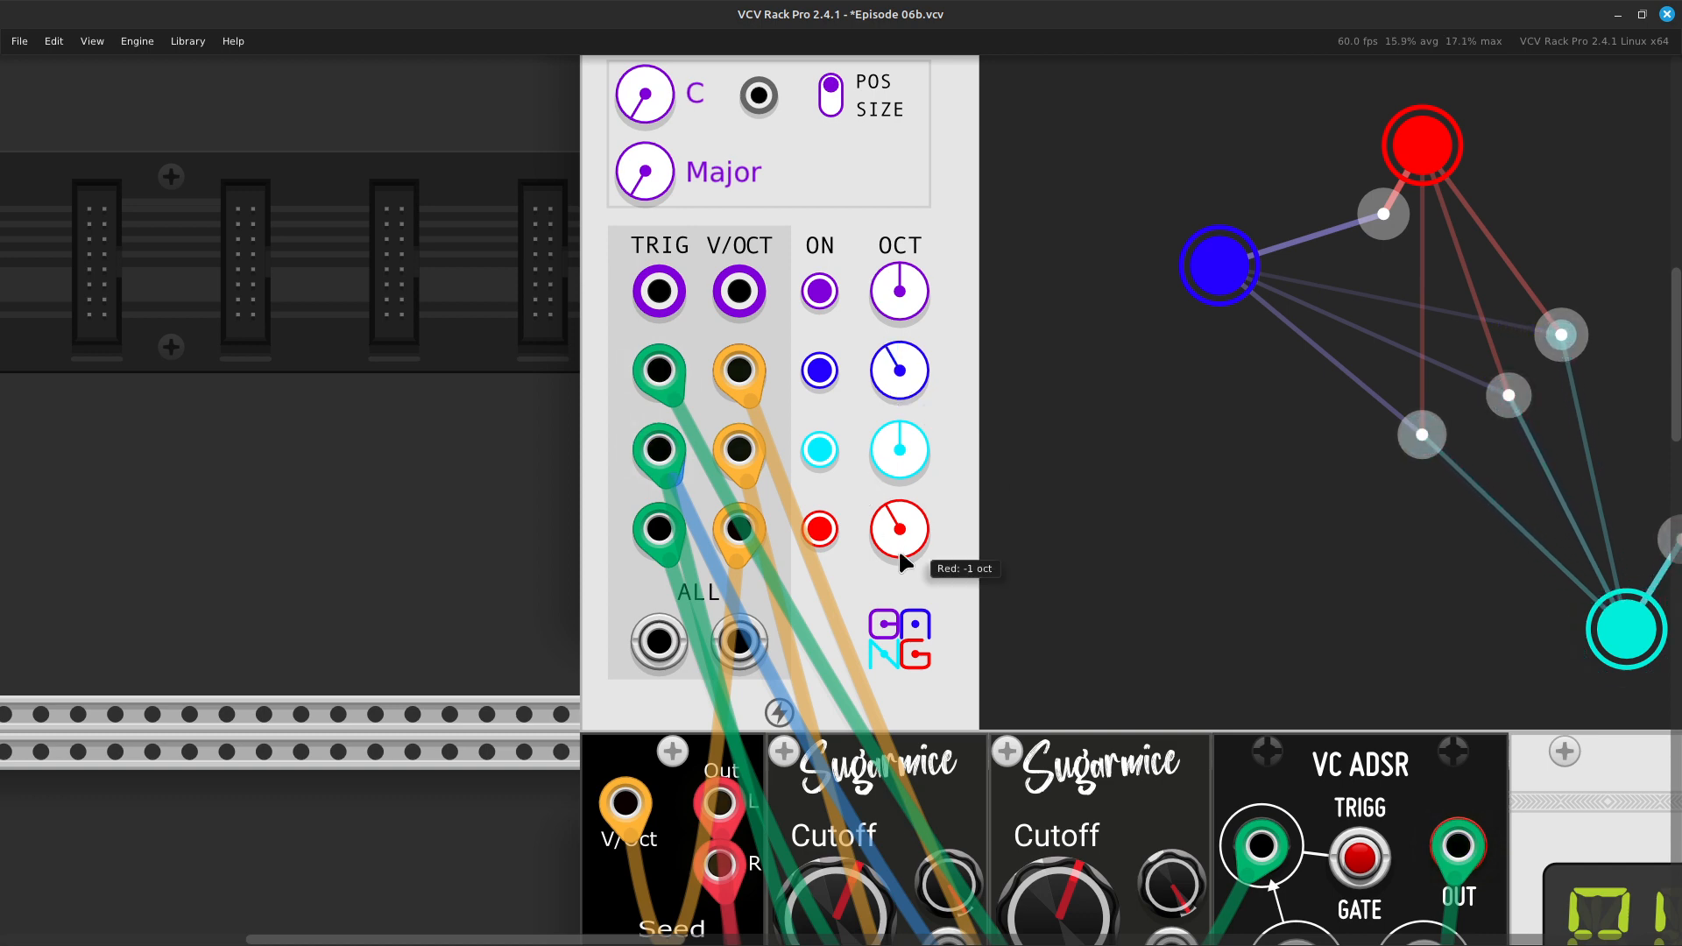
Raise the new macro oscillator's color to about 51%
scroll(868, 513, right, 4)
scroll(855, 495, right, 5)
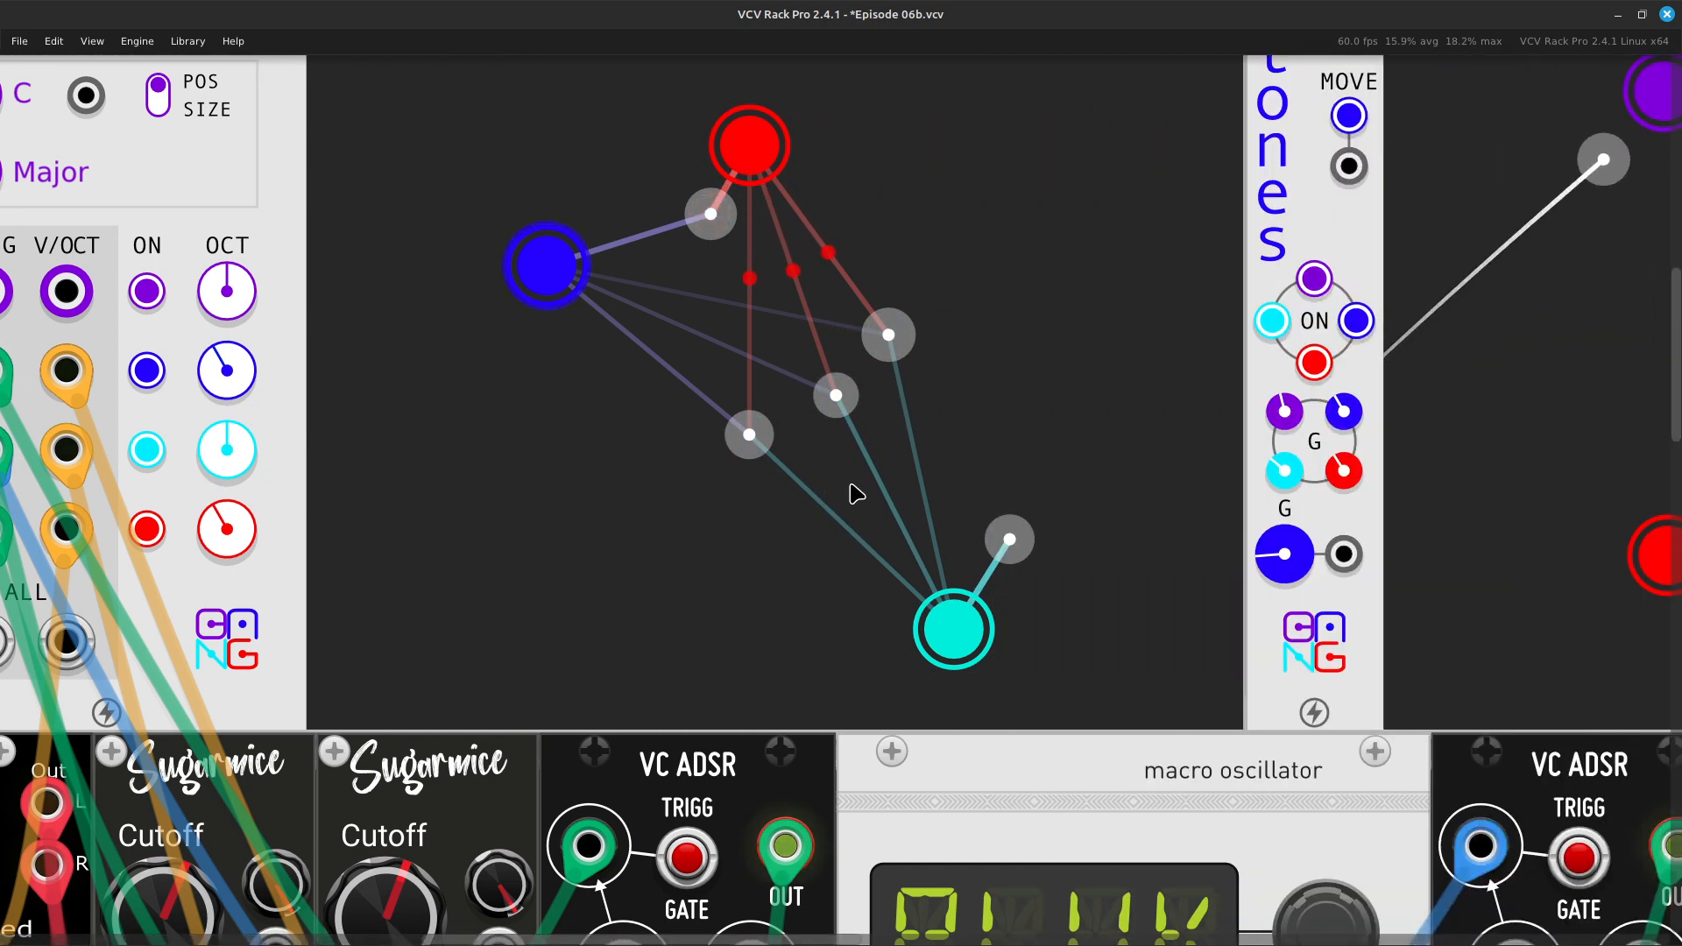
scroll(855, 492, right, 7)
scroll(859, 487, right, 3)
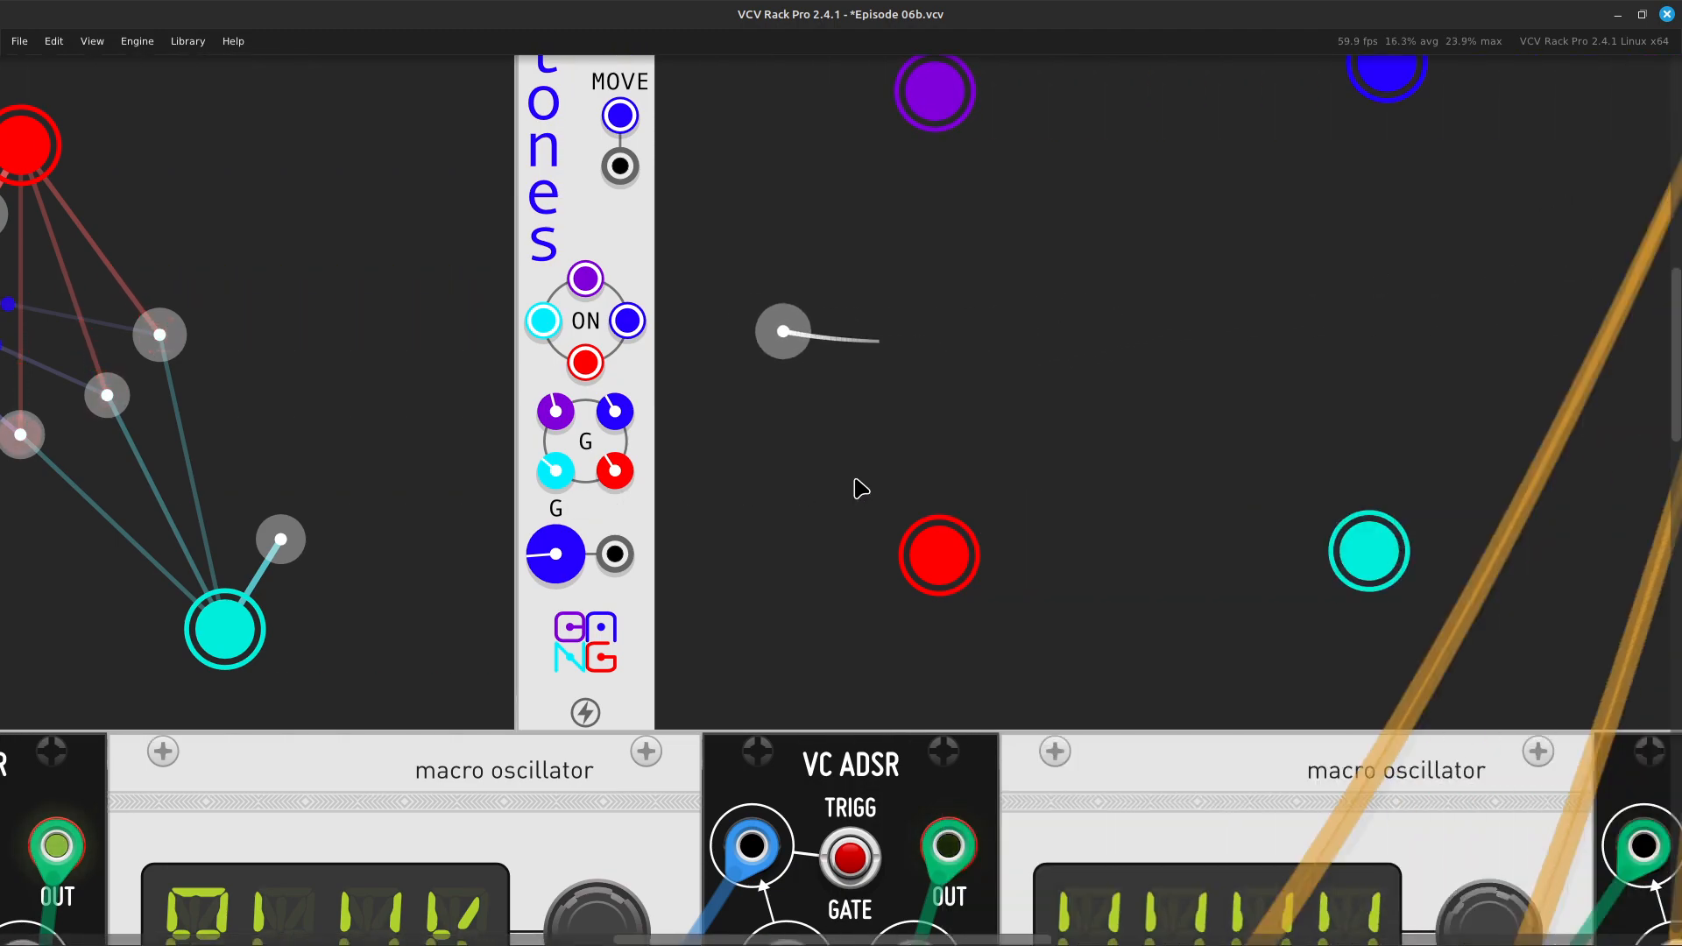
scroll(858, 485, down, 6)
scroll(859, 488, right, 6)
scroll(859, 488, down, 3)
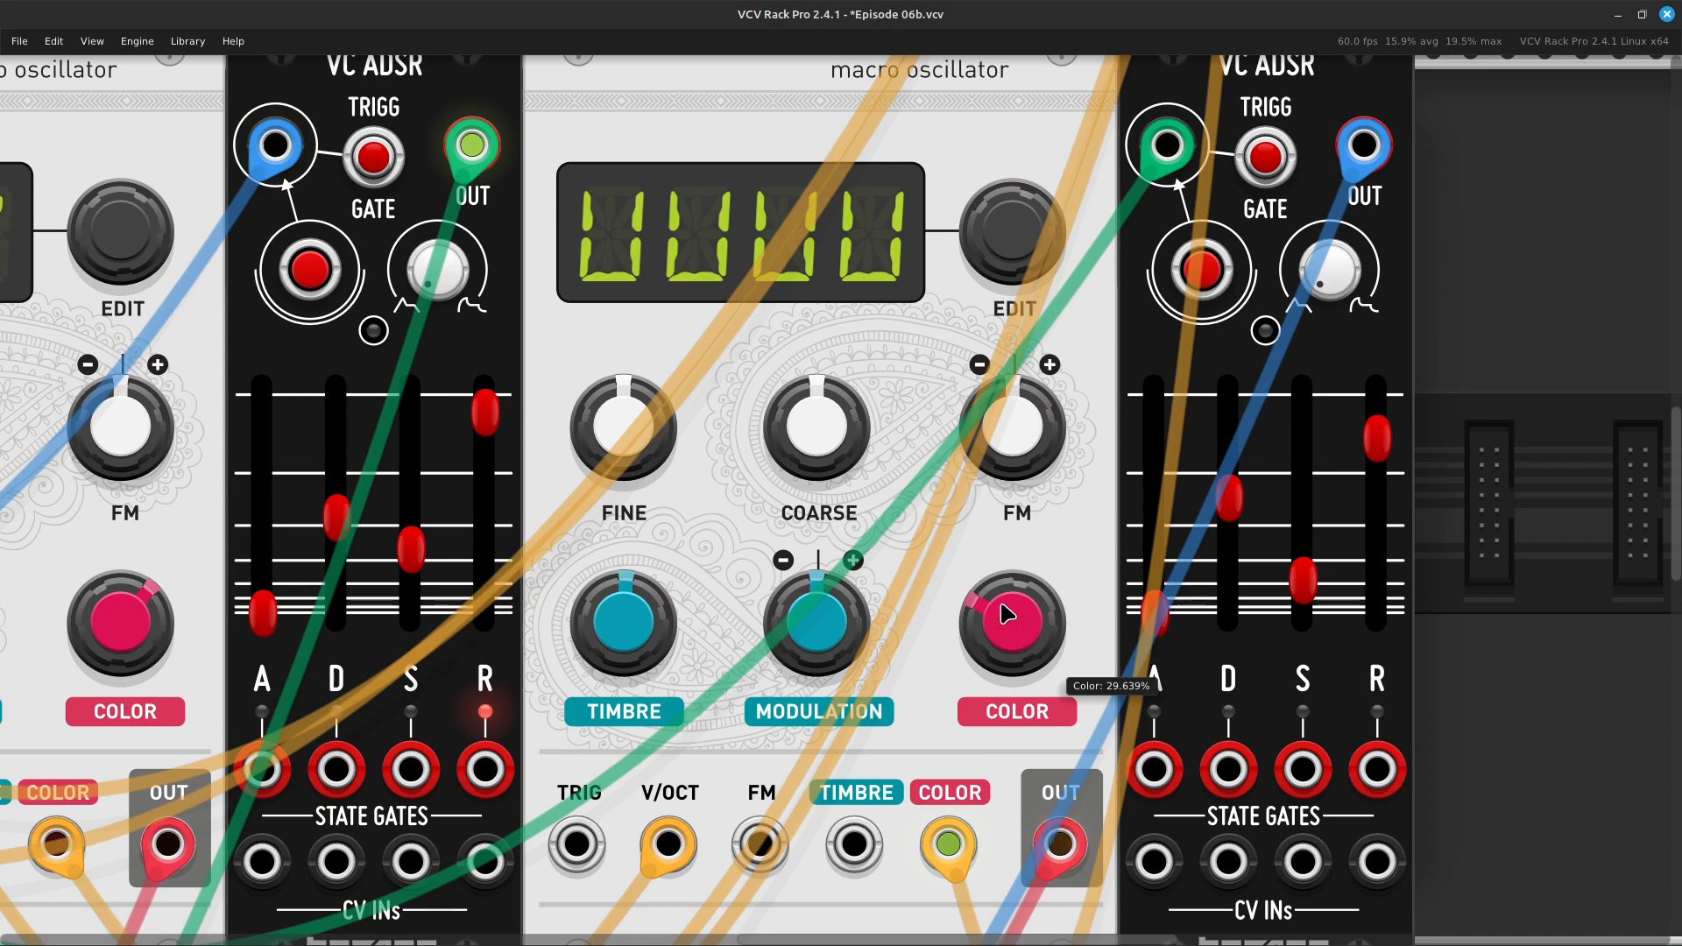
drag(1013, 622, 1012, 578)
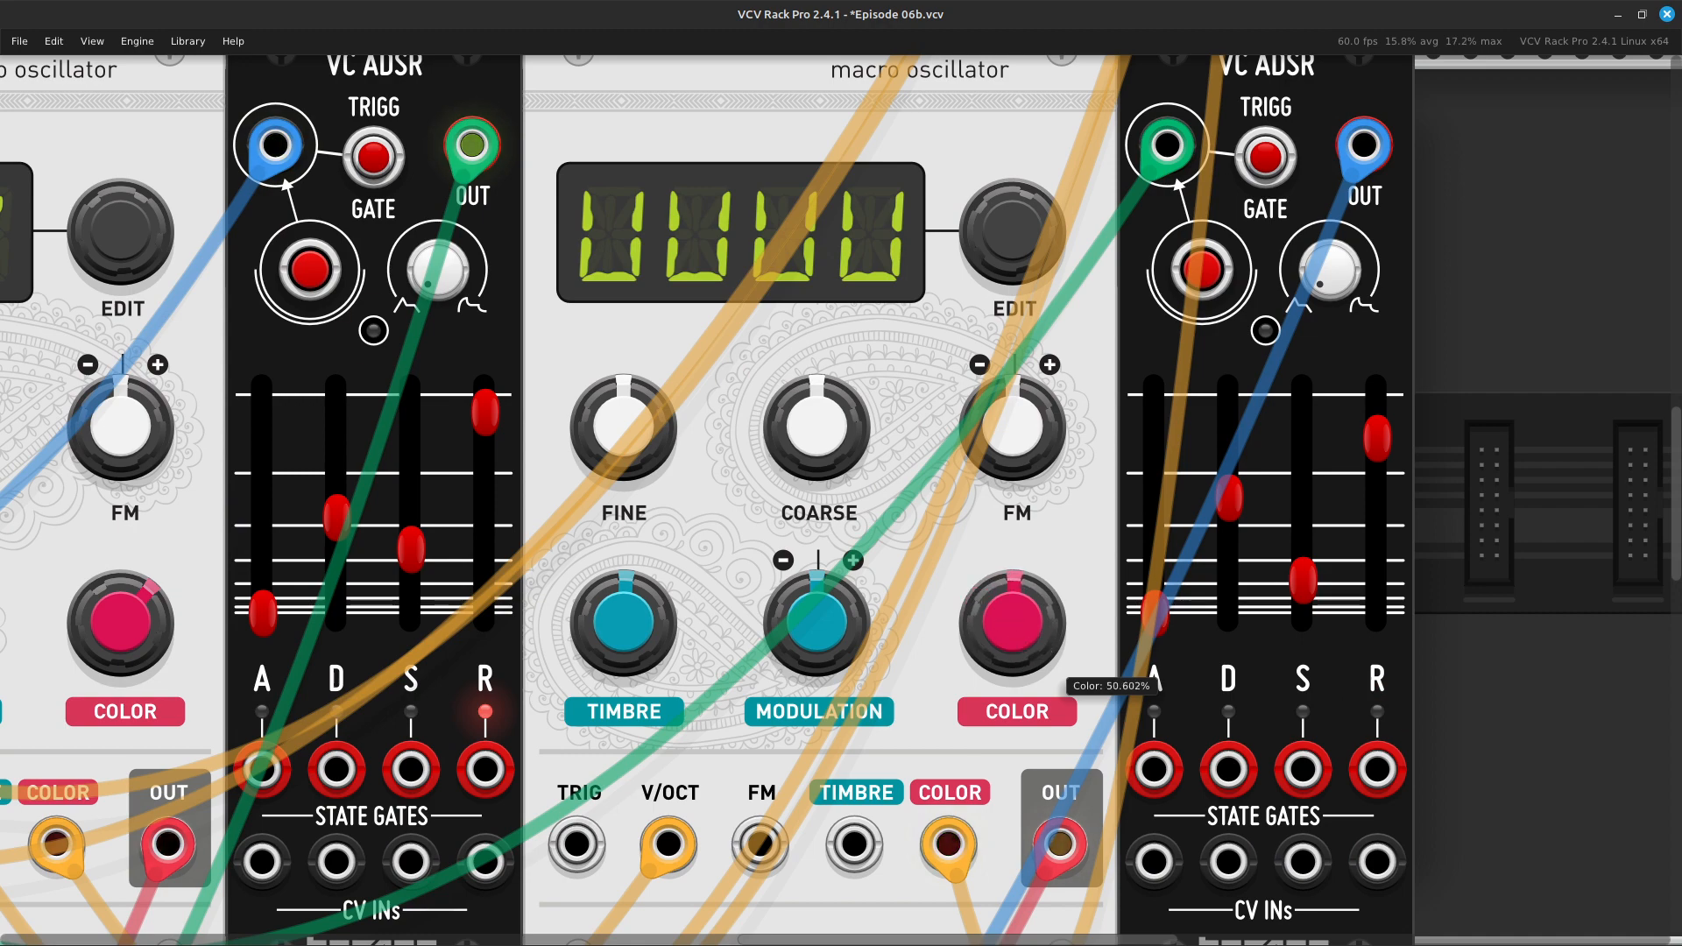
Set the new macro oscillator's timbre to about 41% and lower its modulation below zero
scroll(964, 631, down, 3)
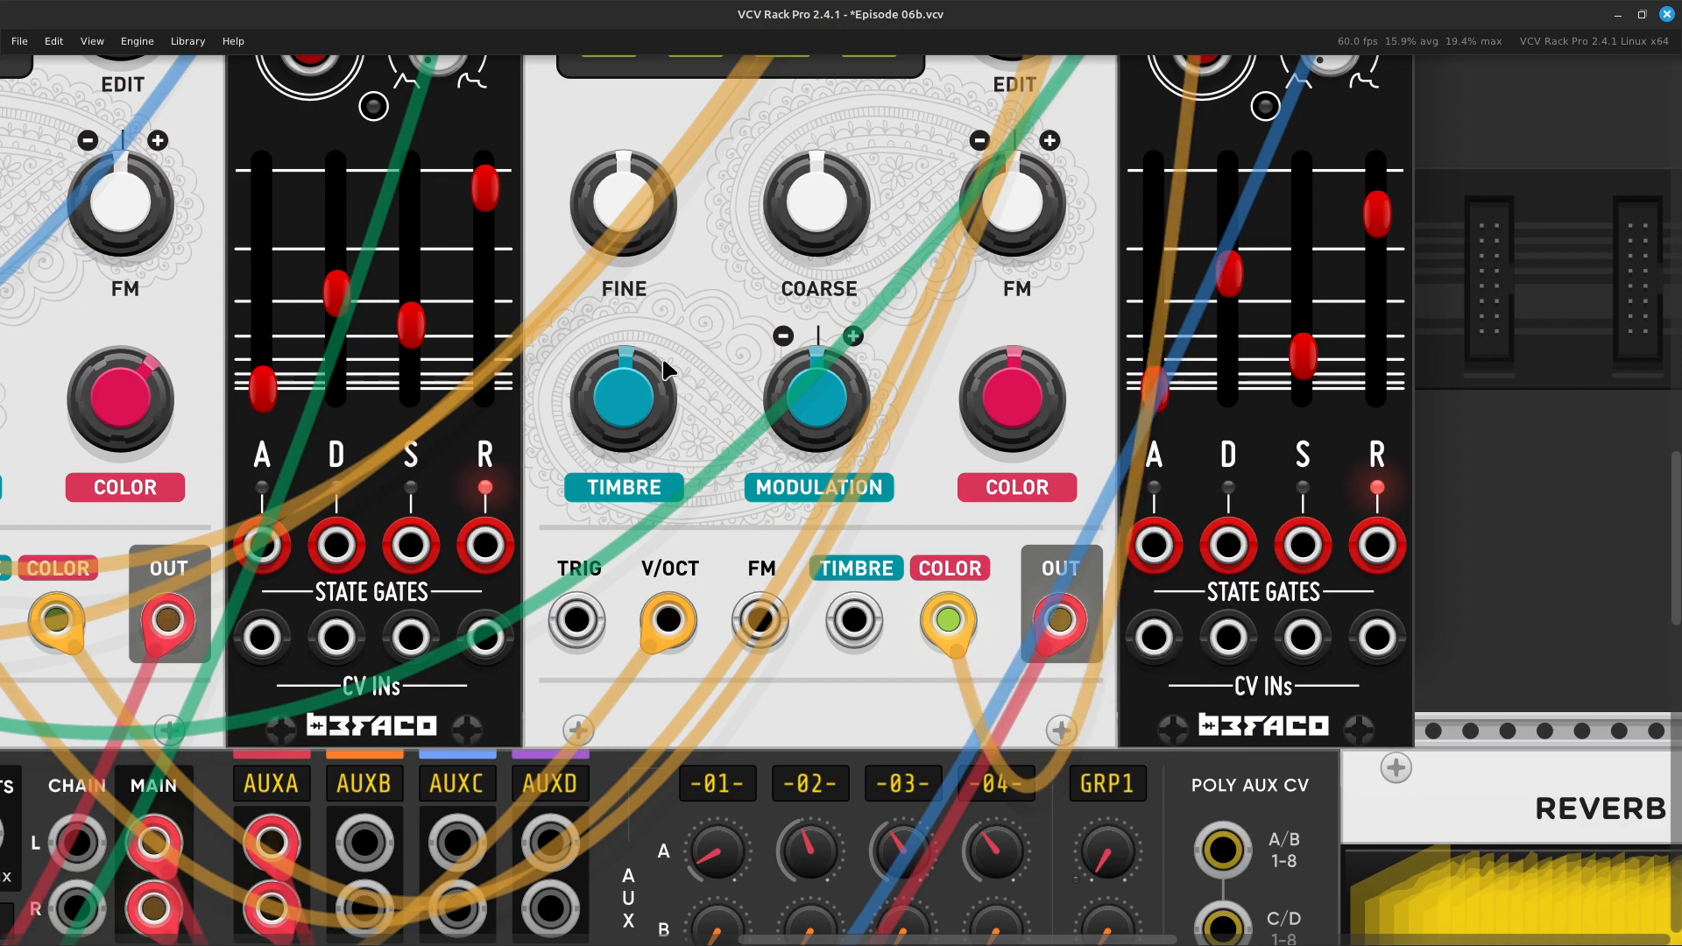
mouse_move(623, 414)
drag(624, 399, 624, 375)
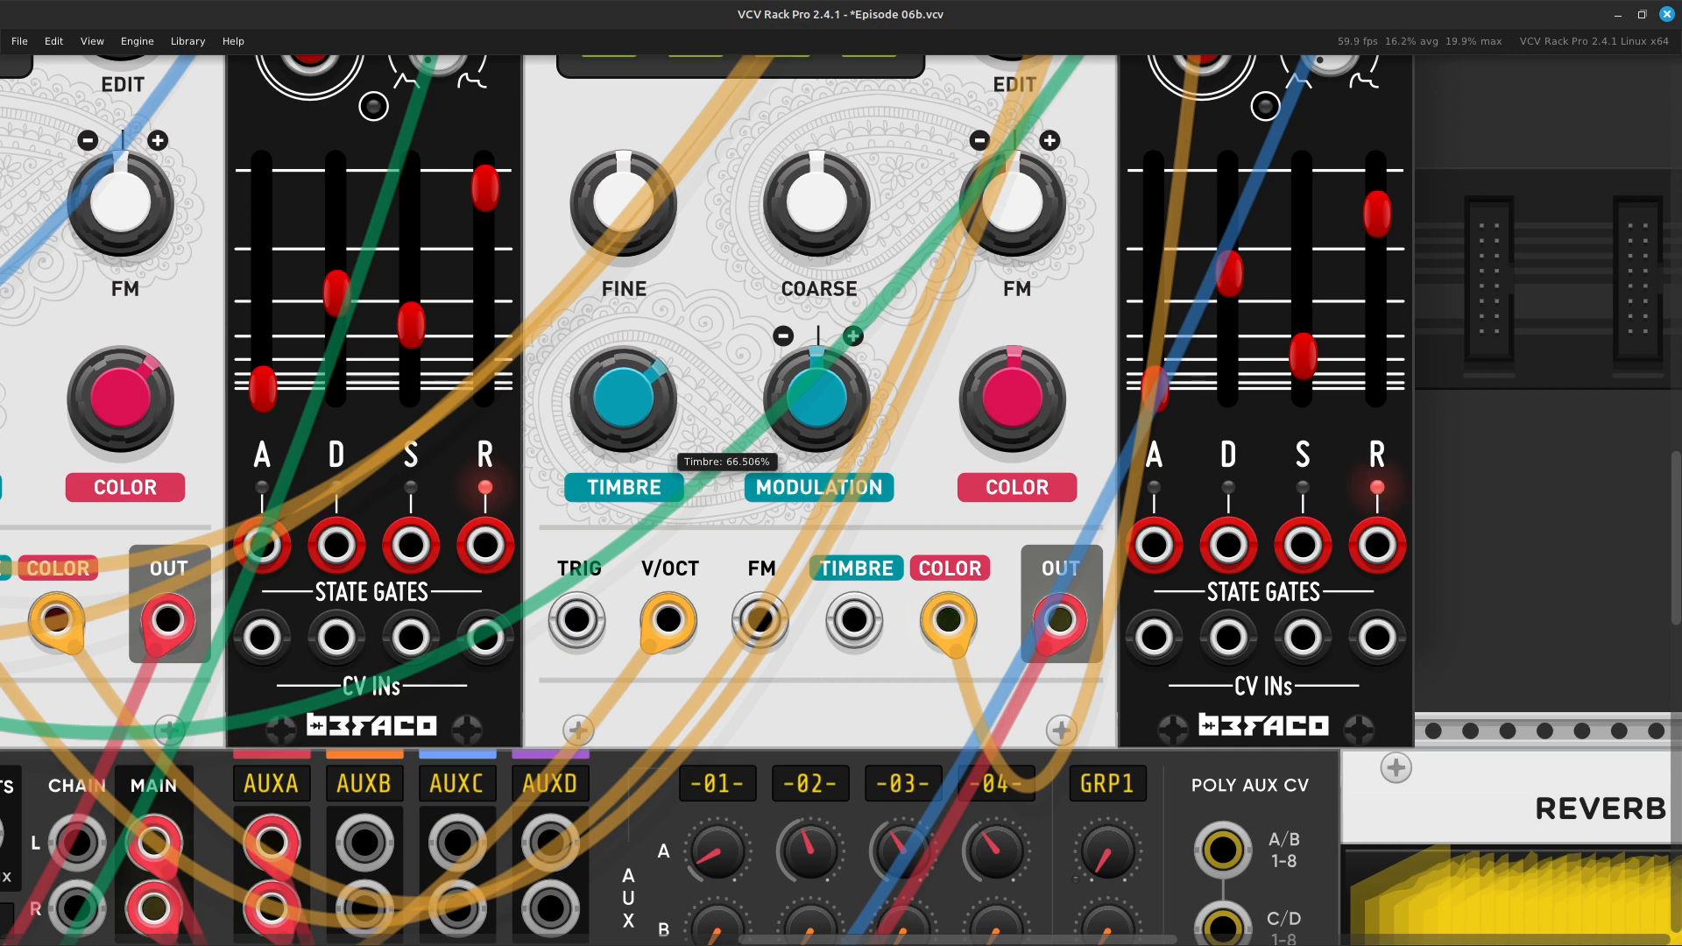
mouse_move(624, 375)
mouse_down()
mouse_move(624, 431)
mouse_move(624, 404)
mouse_up()
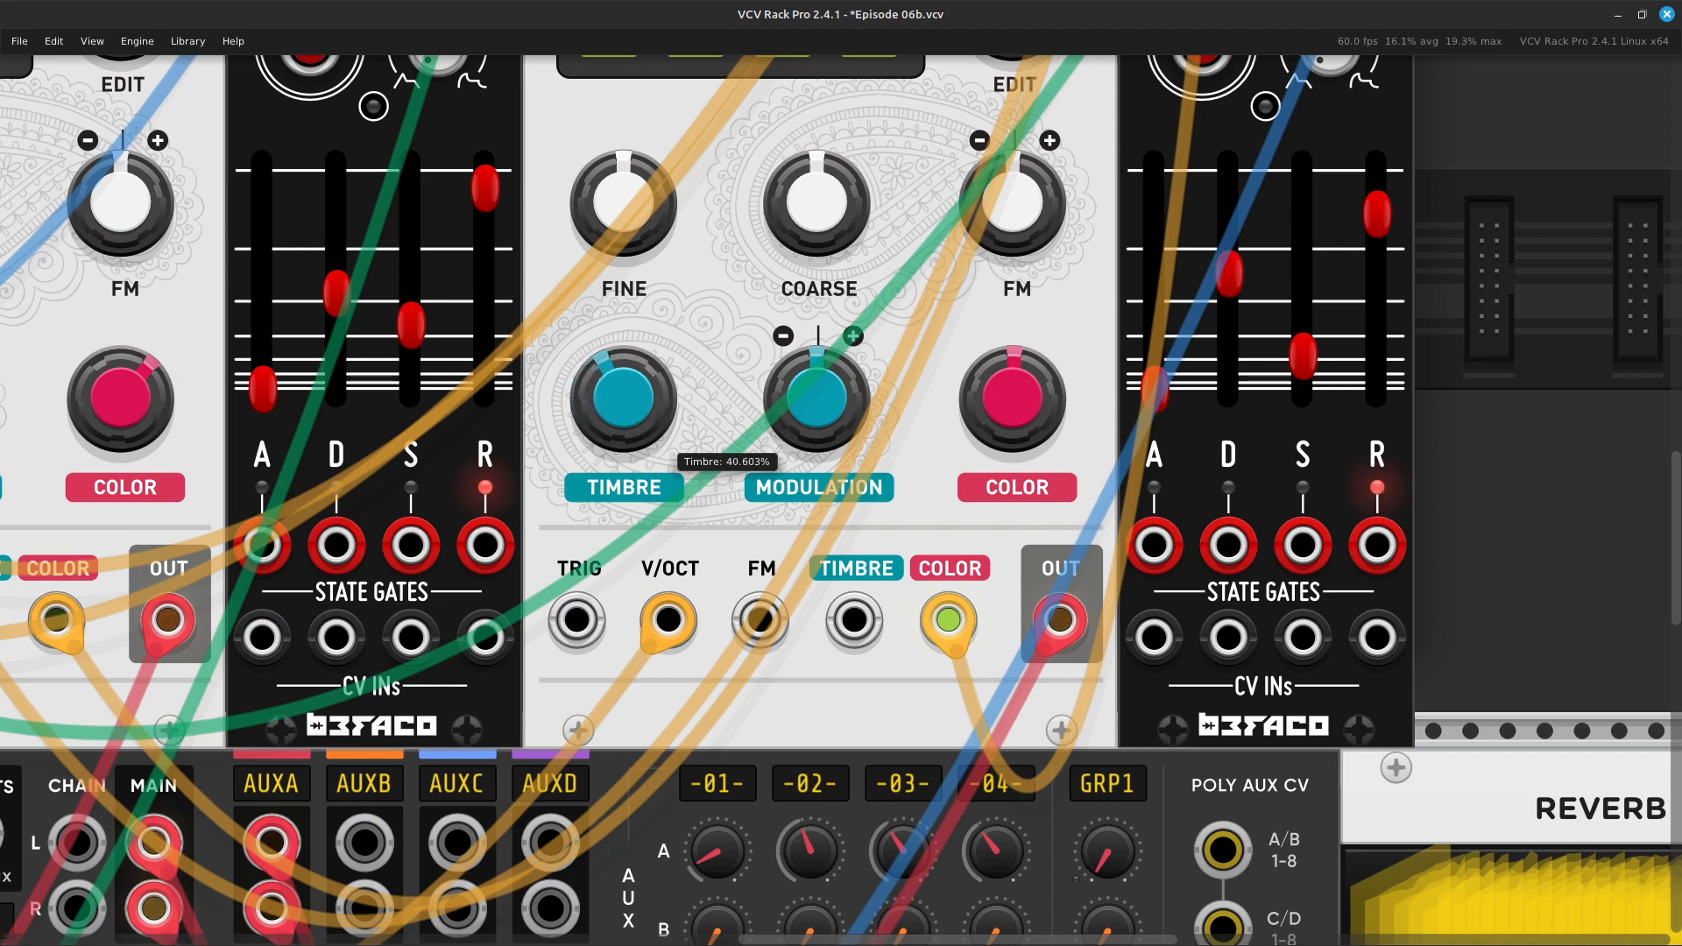
drag(839, 400, 838, 415)
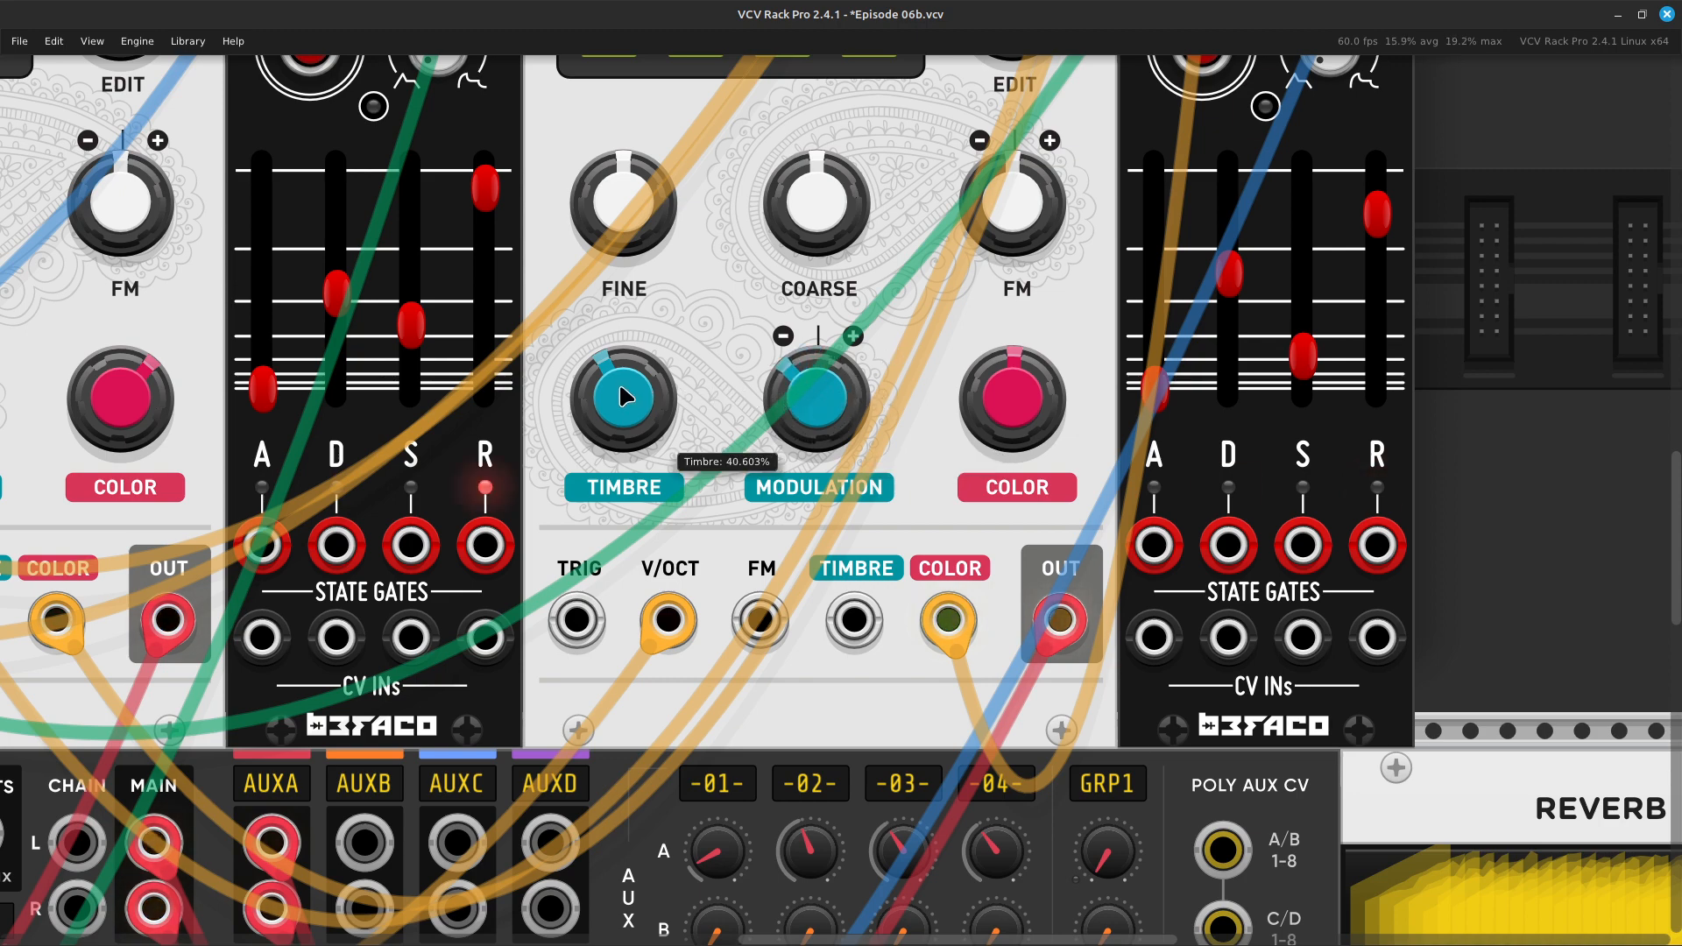
Lower the release slightly on the VC ADSR that shapes the new macro oscillator
scroll(920, 449, up, 3)
scroll(1008, 442, right, 3)
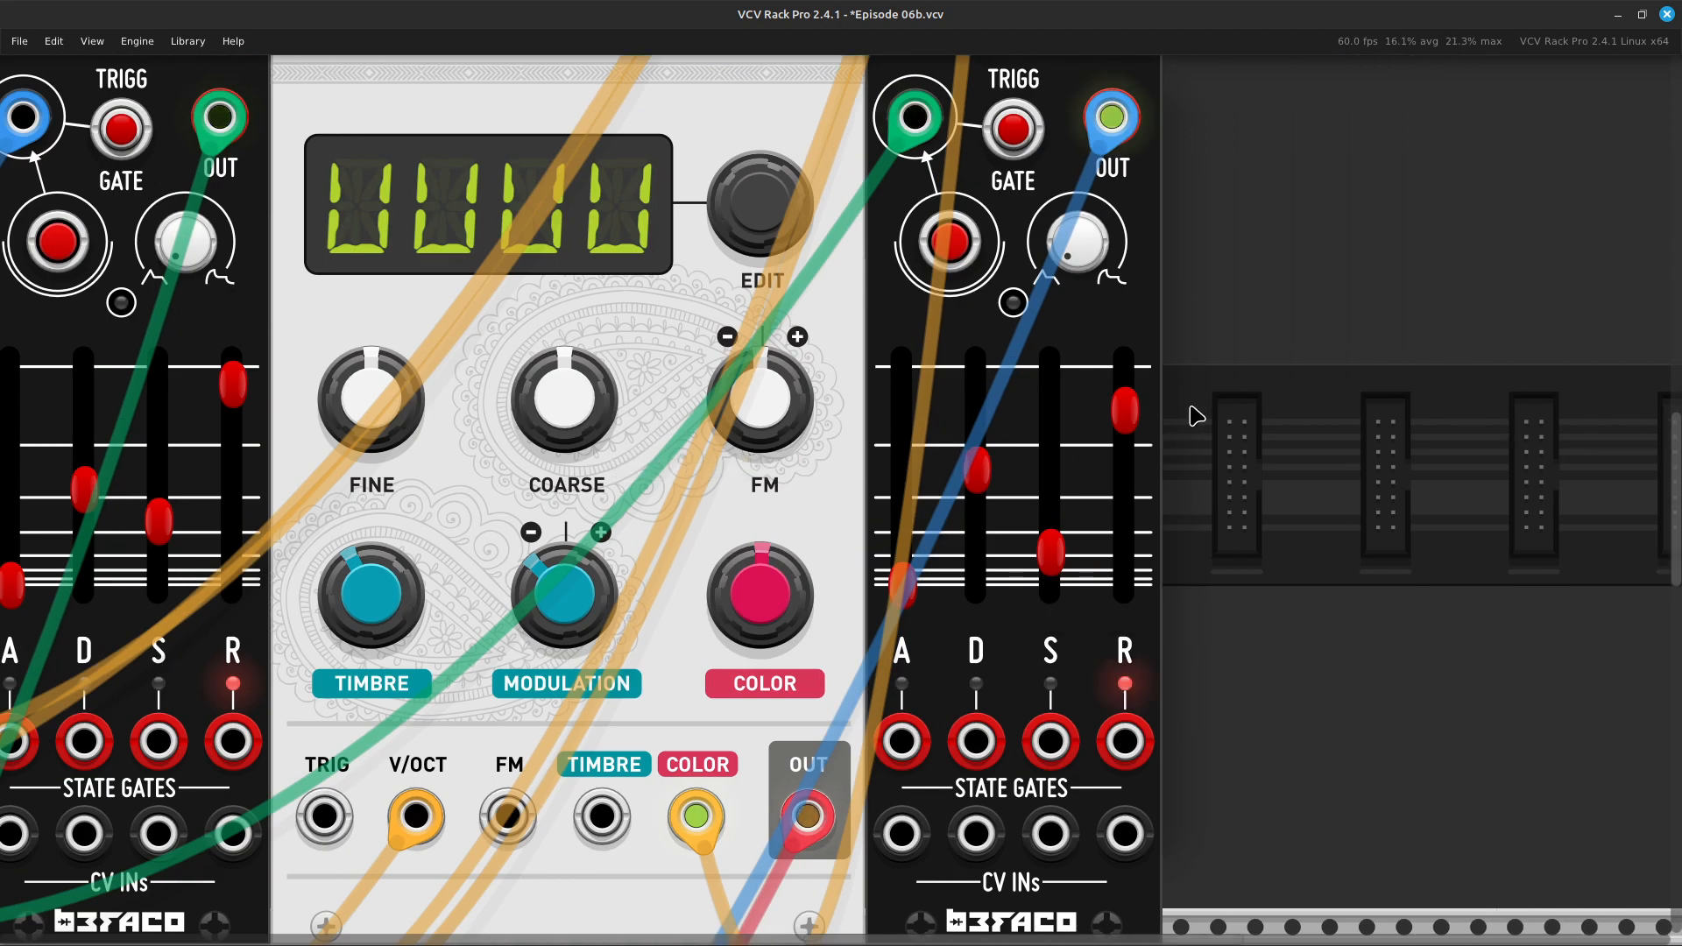
drag(1125, 410, 1125, 425)
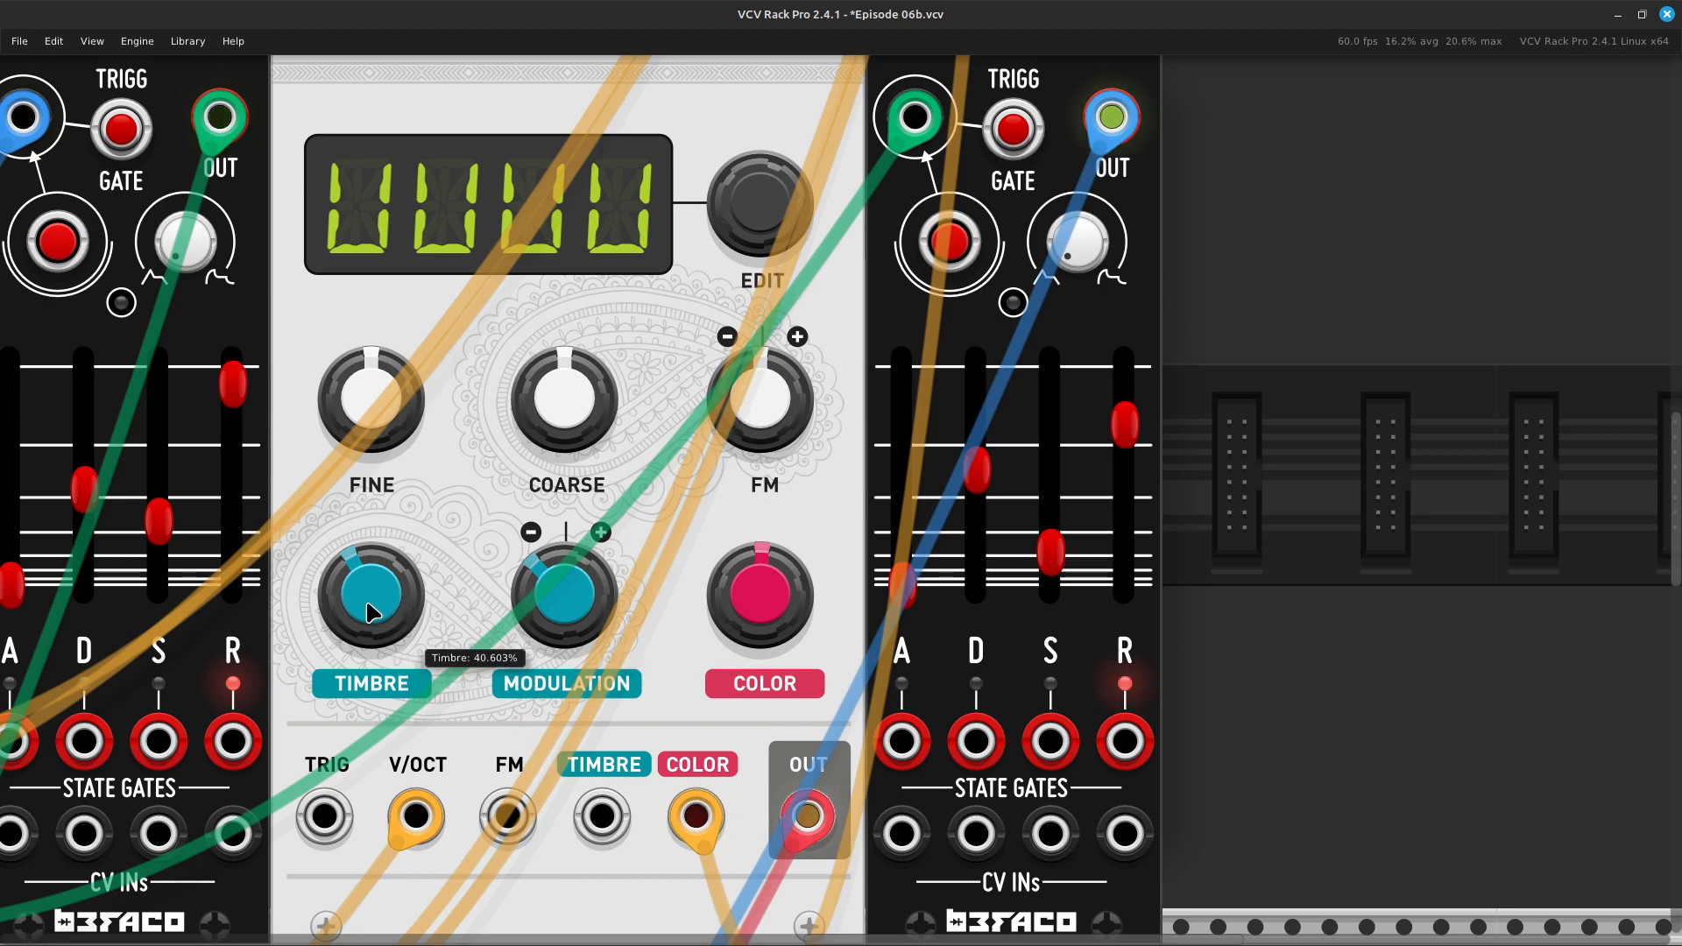
Bring the new macro oscillator's modulation to about -0.05 and its timbre to about 35%
drag(370, 594, 371, 565)
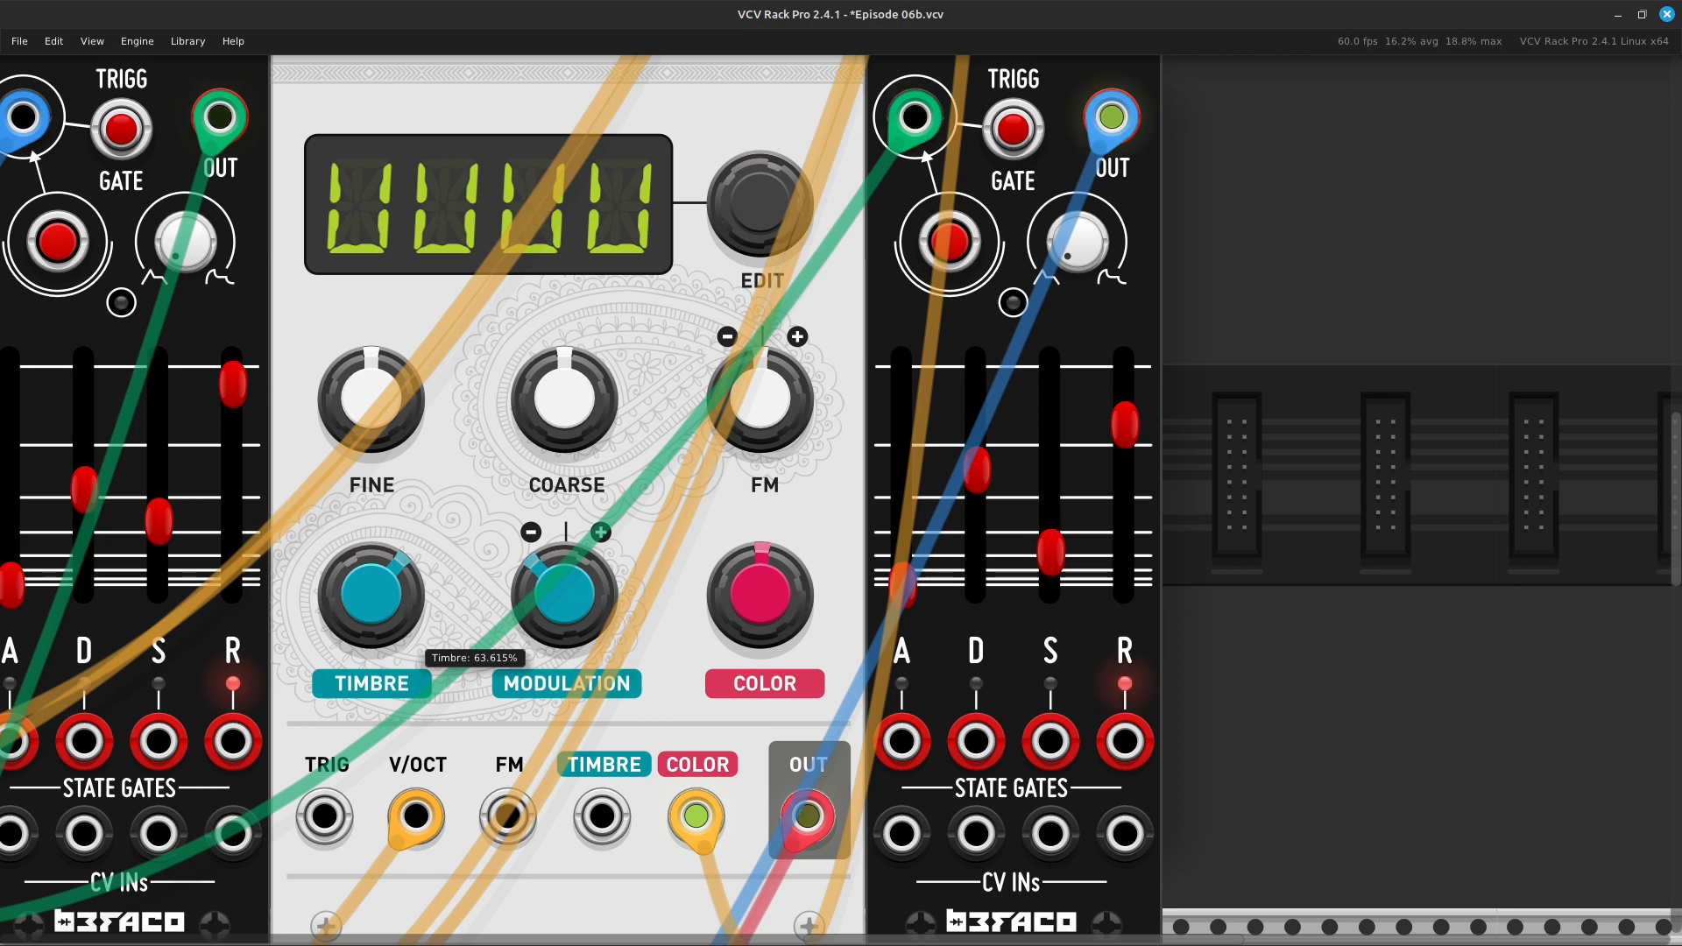
drag(371, 561, 371, 613)
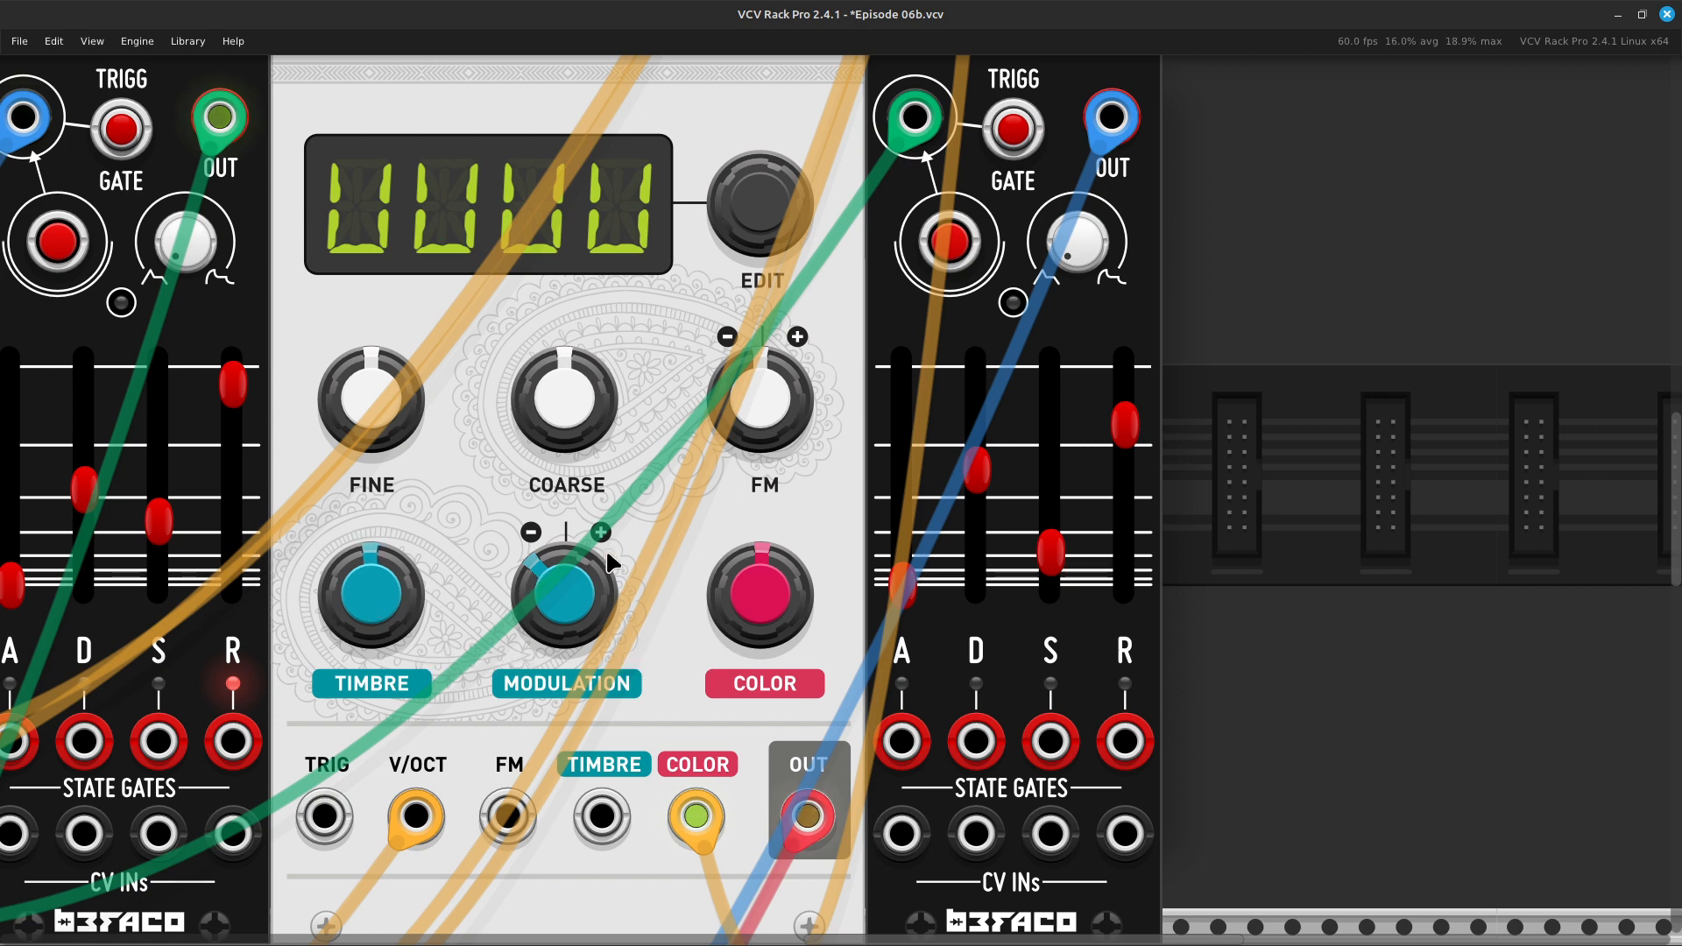
mouse_move(564, 594)
mouse_down()
mouse_move(564, 524)
mouse_move(565, 591)
mouse_up()
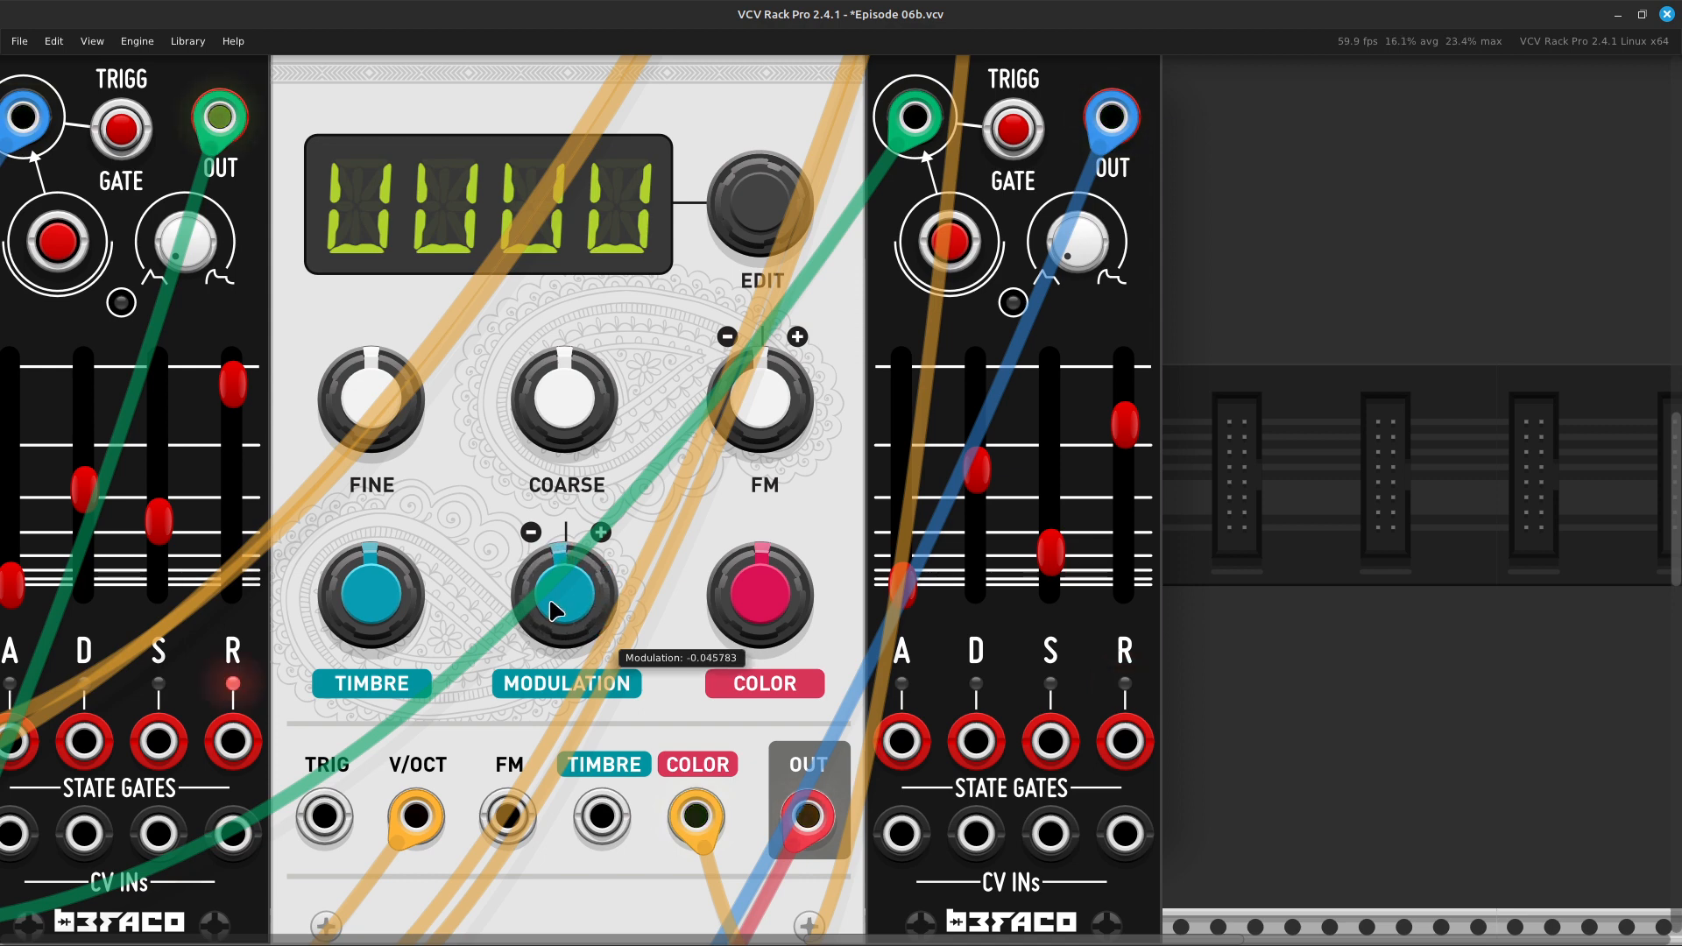
drag(372, 595, 371, 632)
Switch the new macro oscillator's model to BLOW
scroll(485, 588, up, 5)
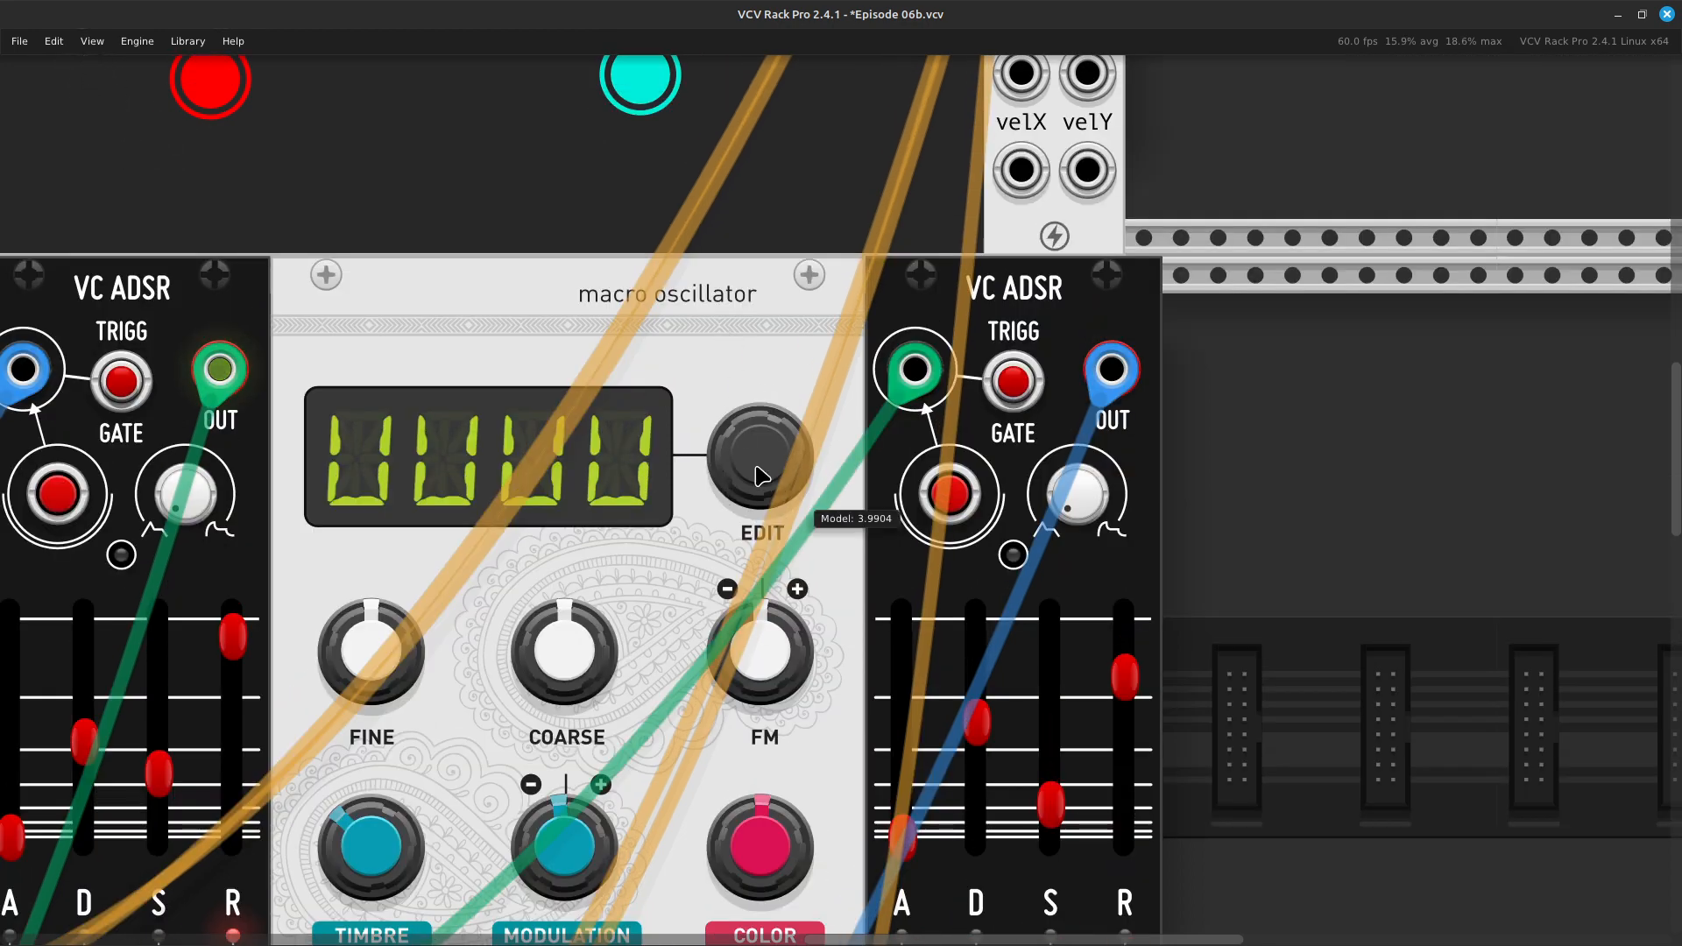
drag(761, 476, 761, 86)
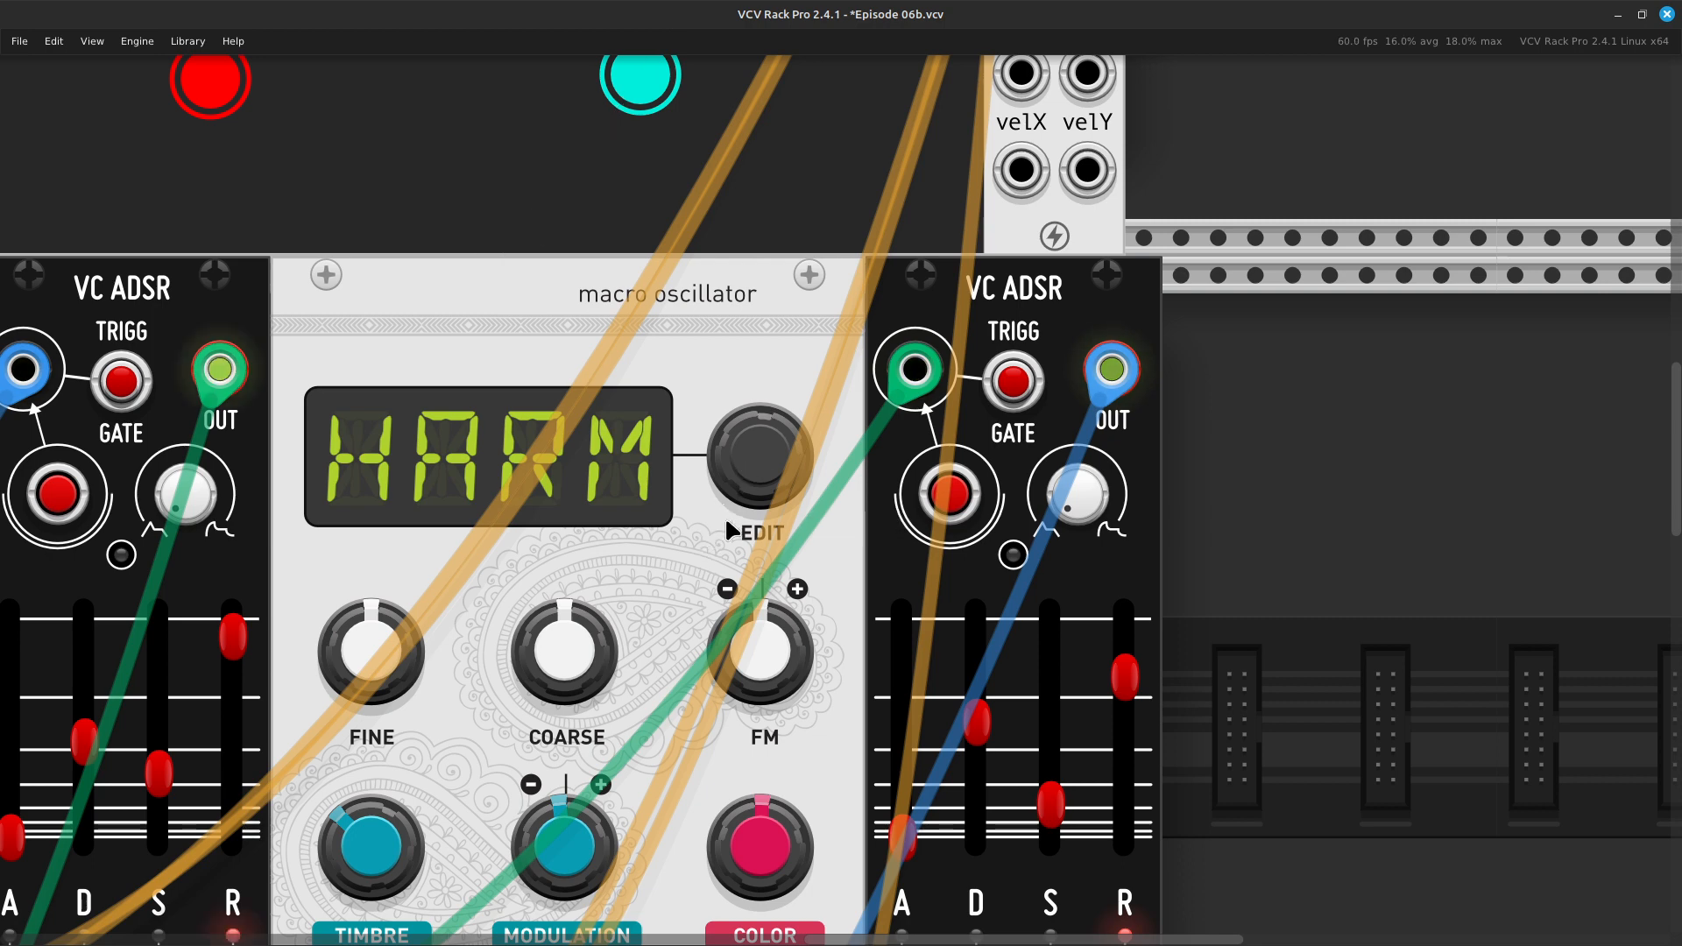
mouse_move(773, 465)
drag(774, 465, 774, 430)
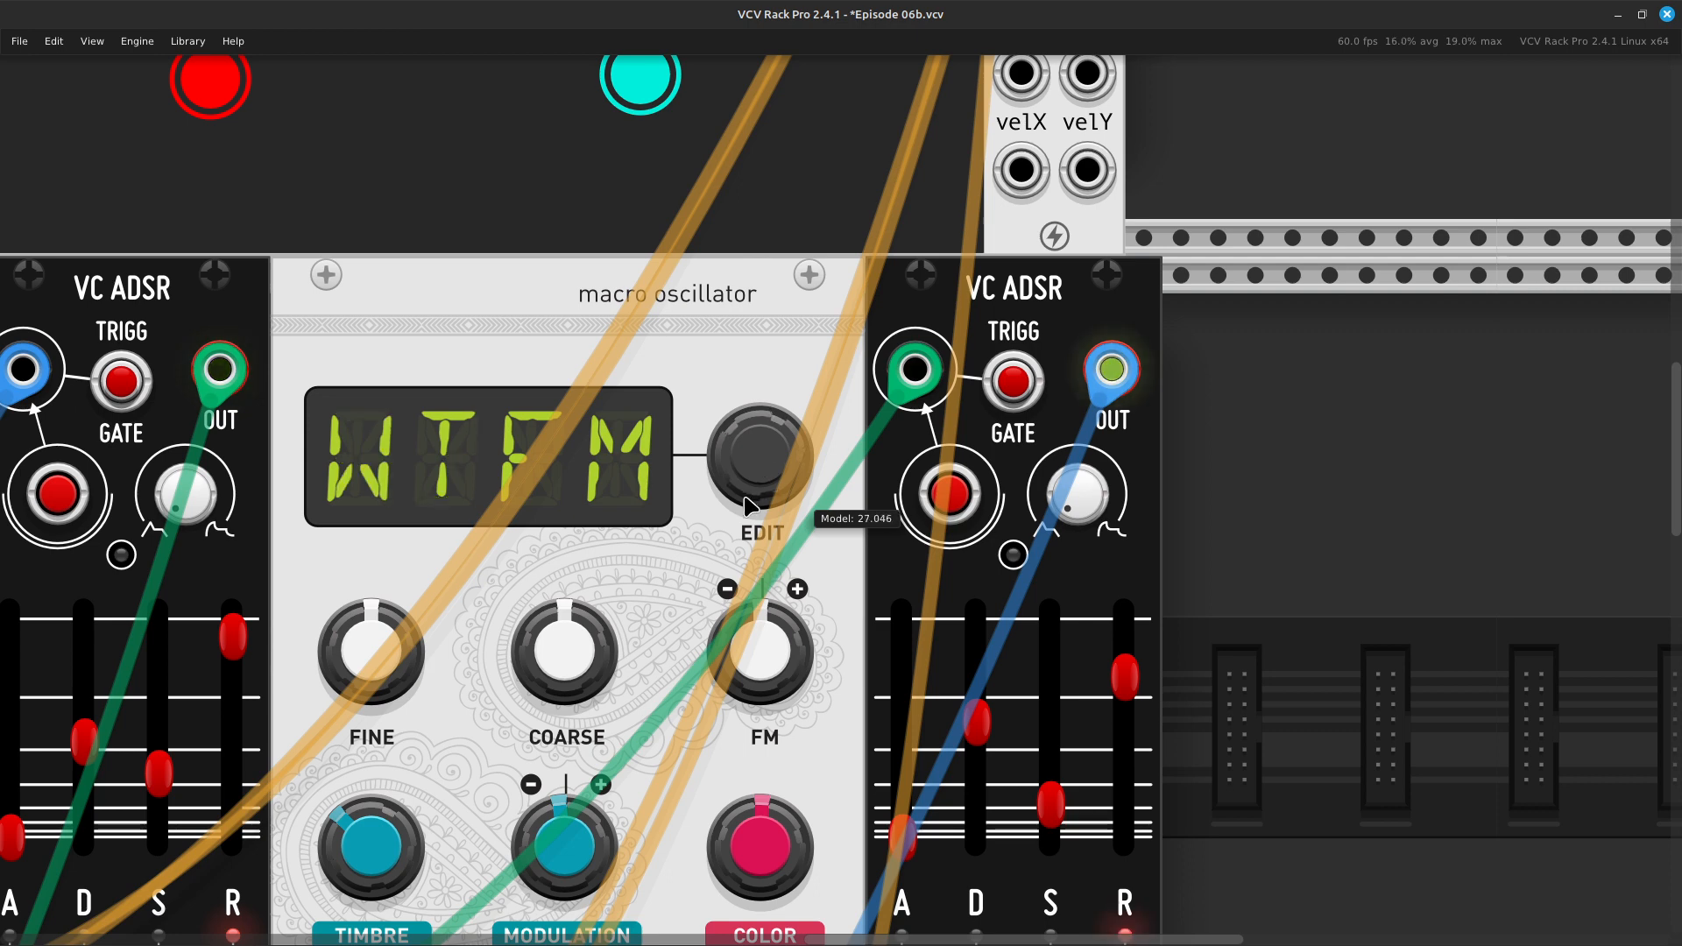
drag(766, 467, 767, 448)
key(Left)
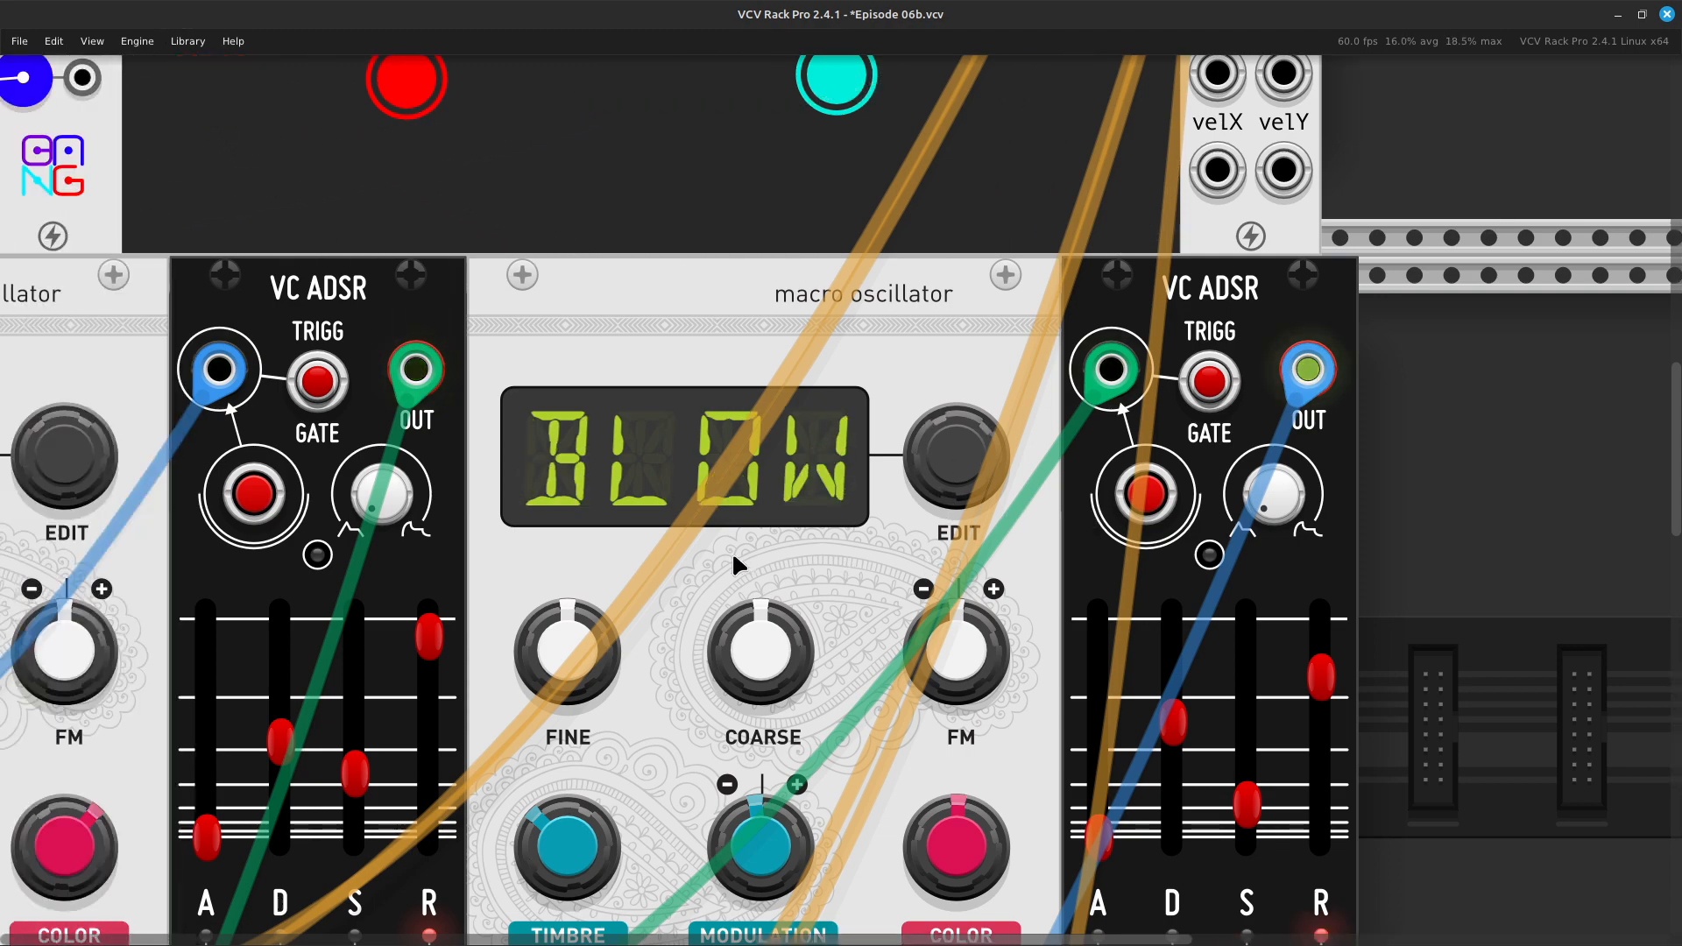
Lower the BLOW oscillator's timbre and raise its modulation to 1
key(Down)
key(Down)
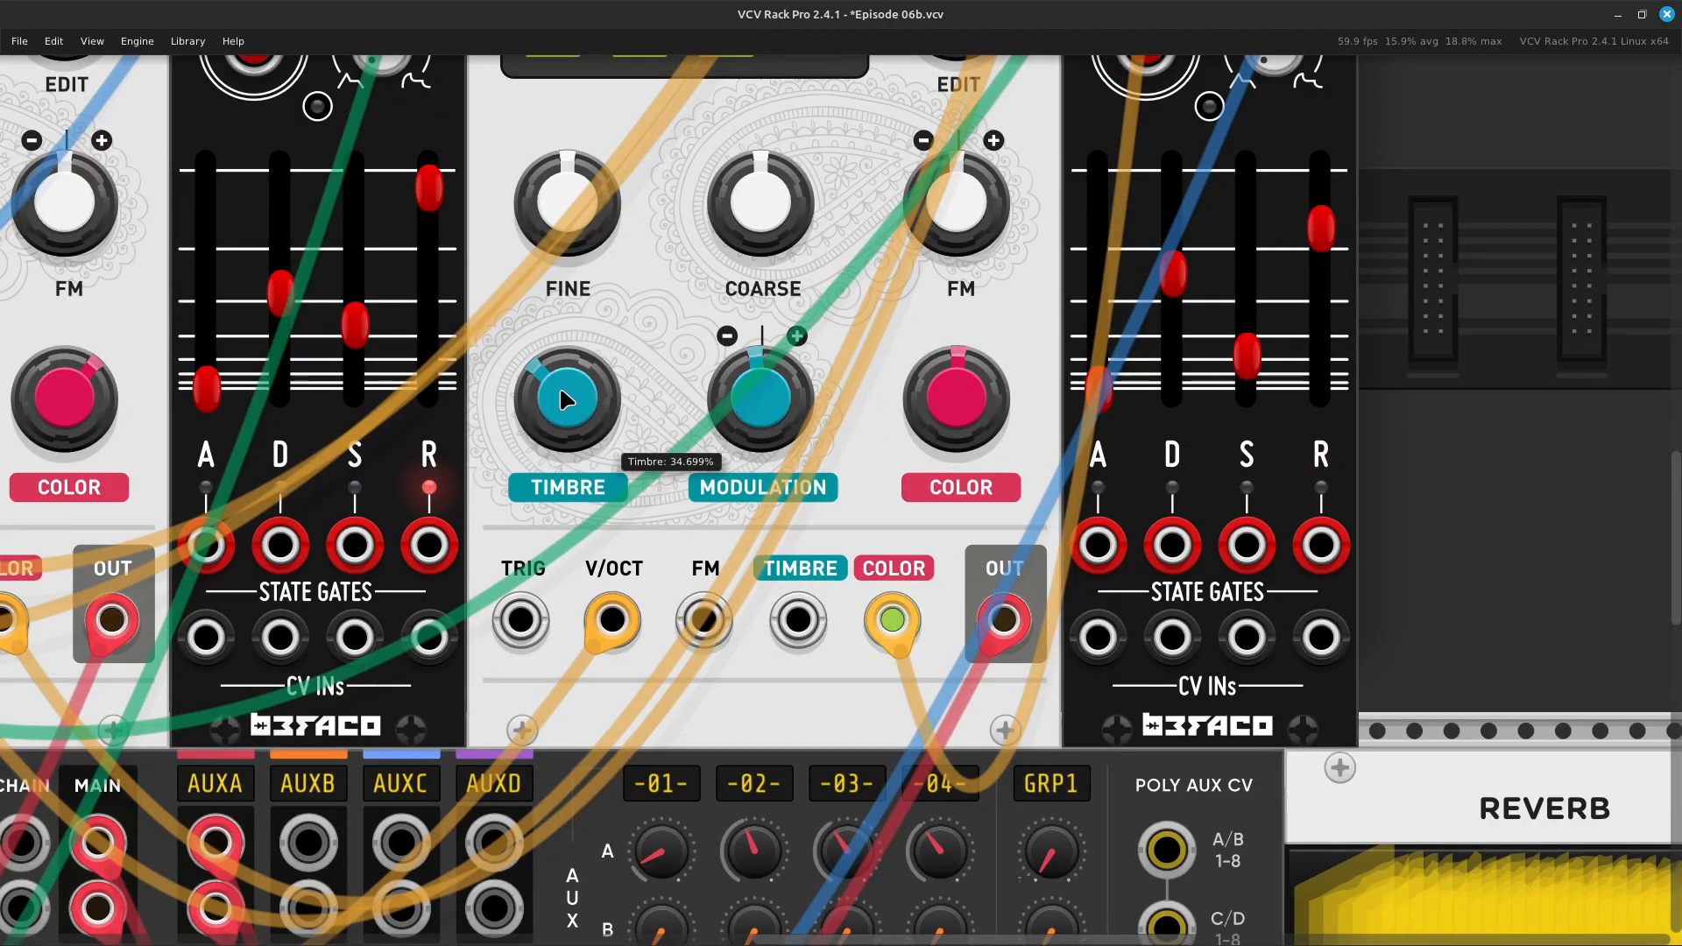
drag(568, 399, 568, 433)
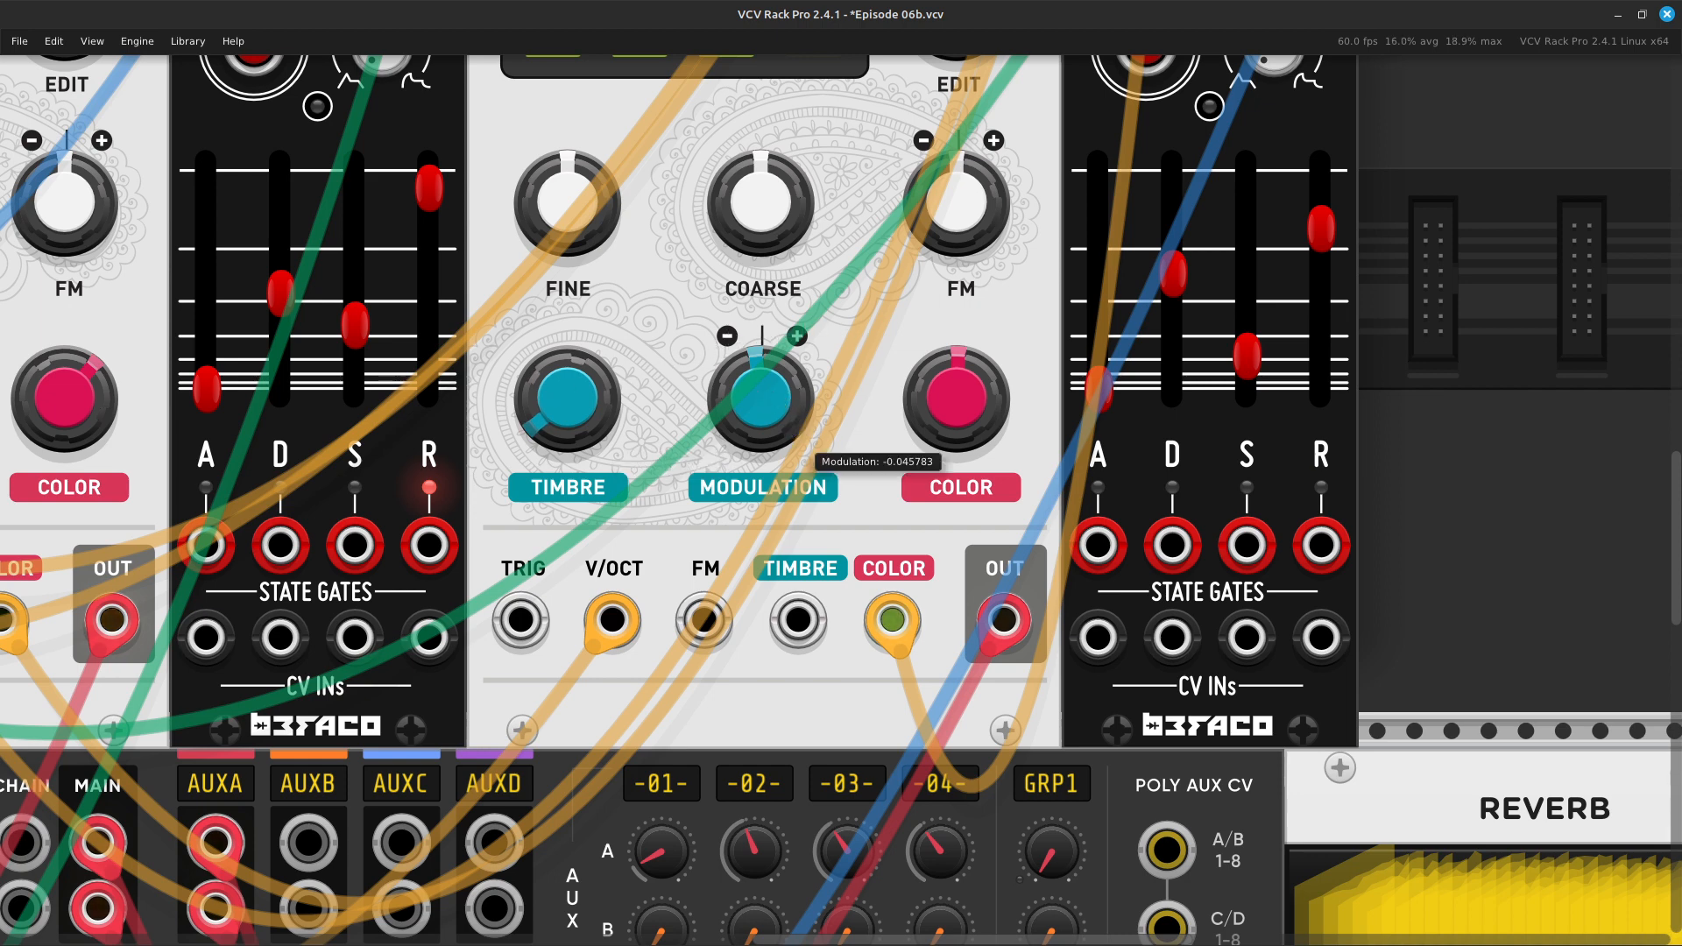
drag(761, 430, 761, 408)
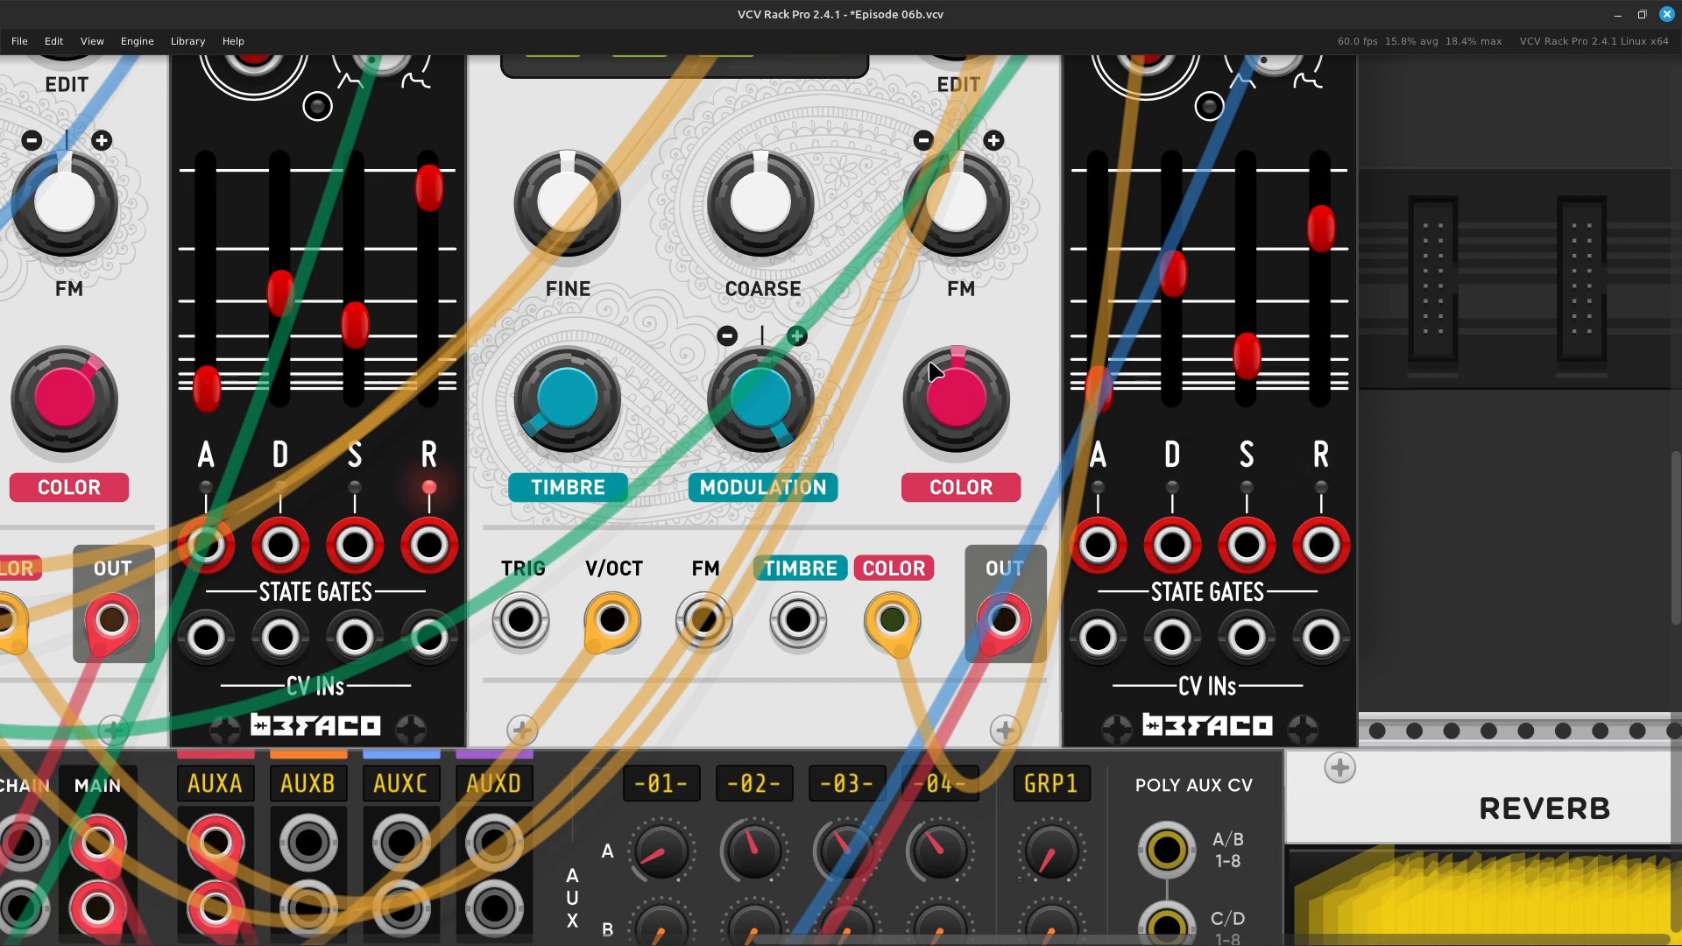
Set the BLOW oscillator's color to about 16% and raise its timbre to about 68%
mouse_move(971, 413)
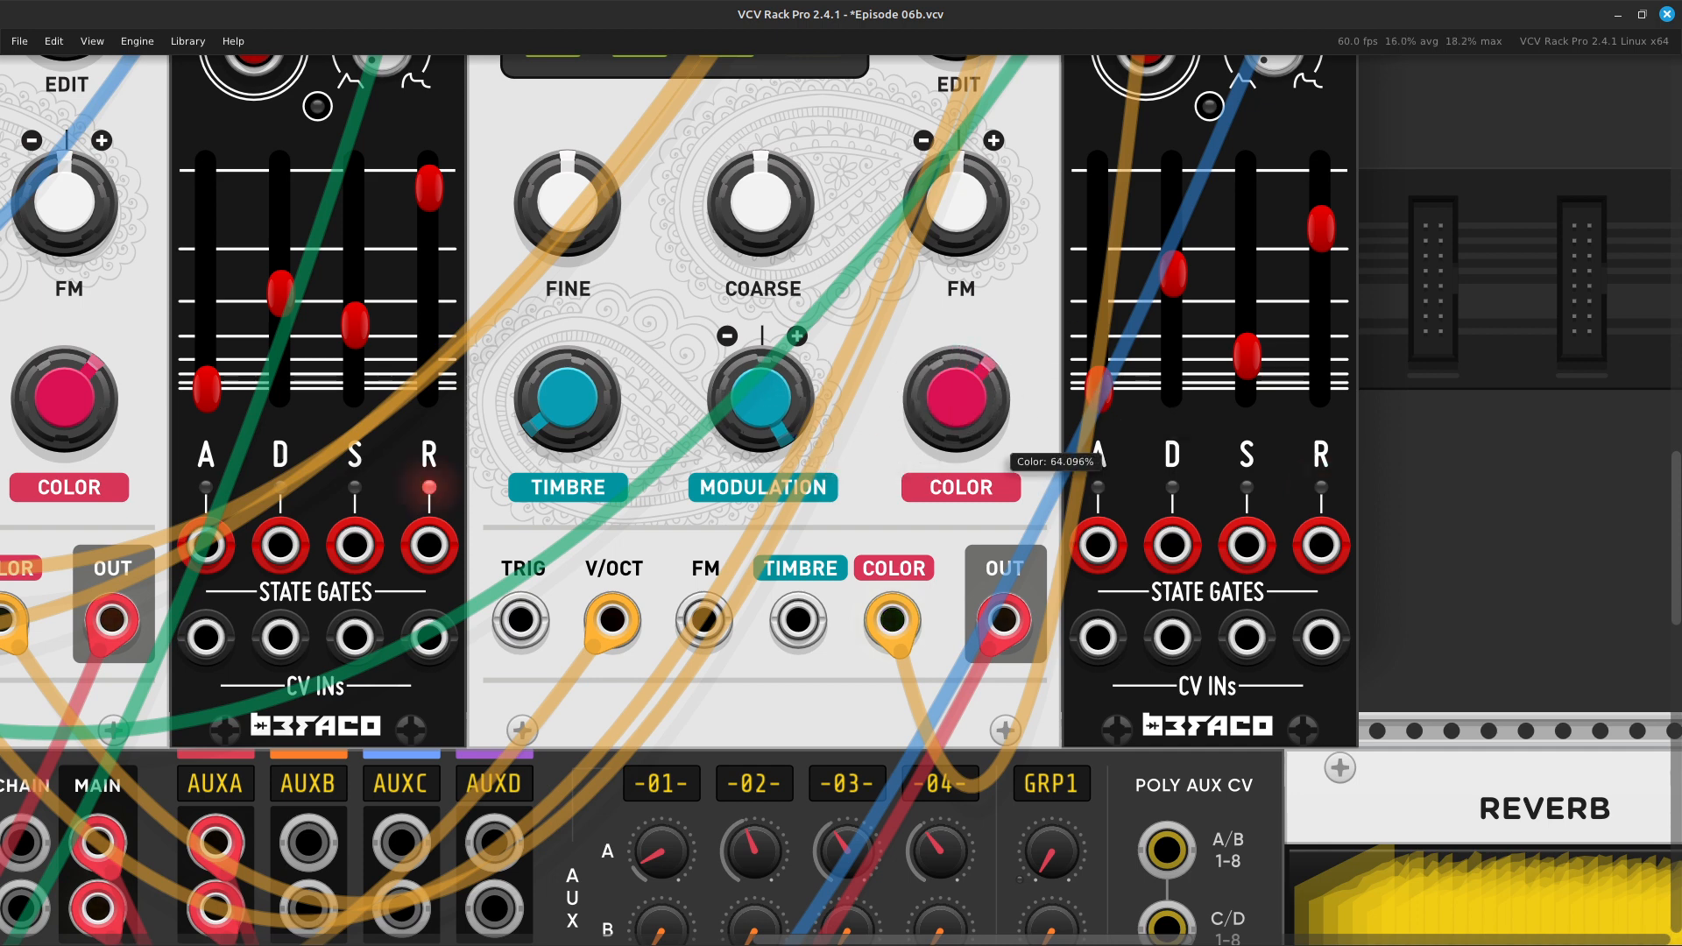
drag(971, 414, 971, 915)
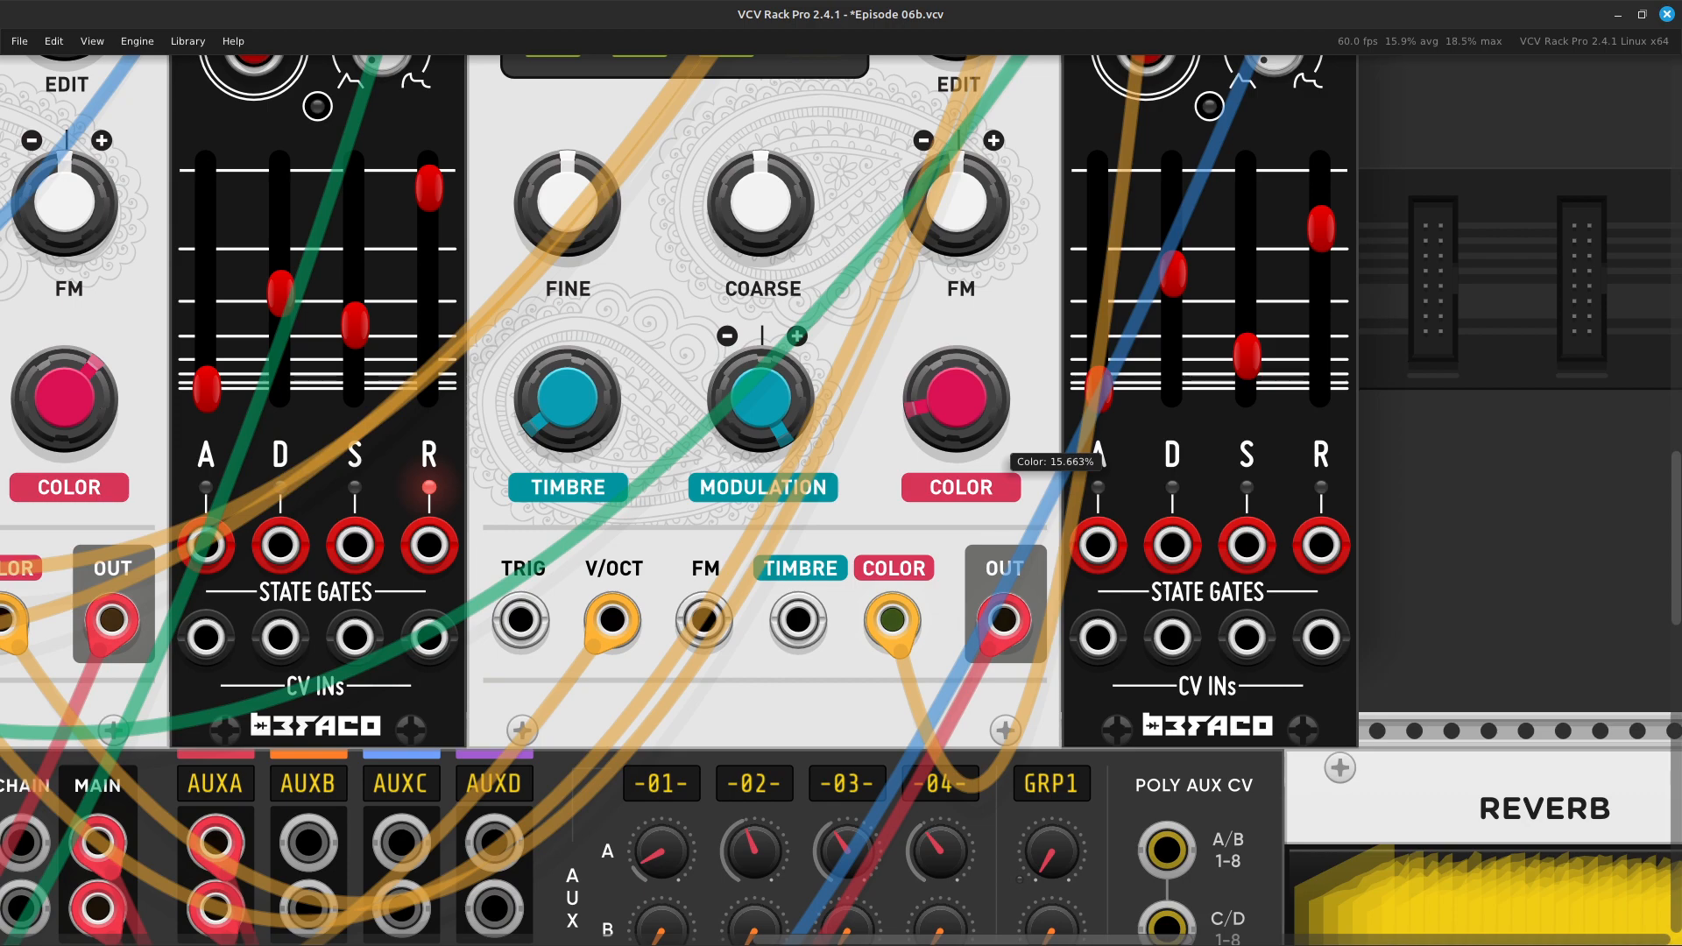
scroll(865, 482, up, 10)
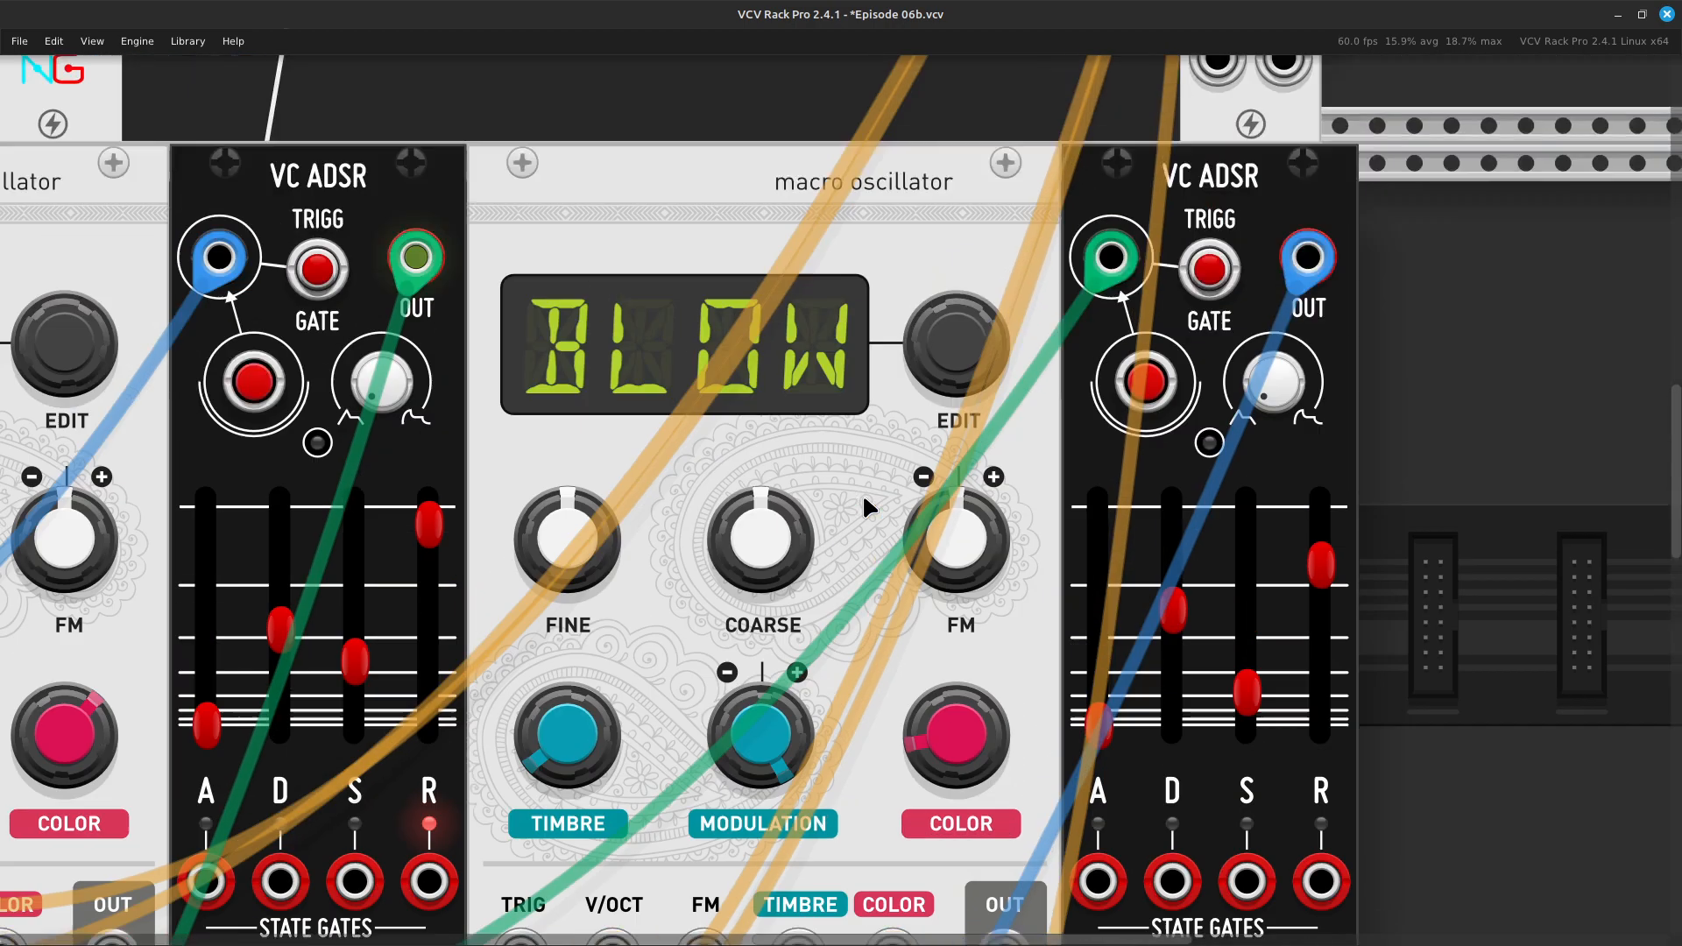
scroll(875, 605, down, 3)
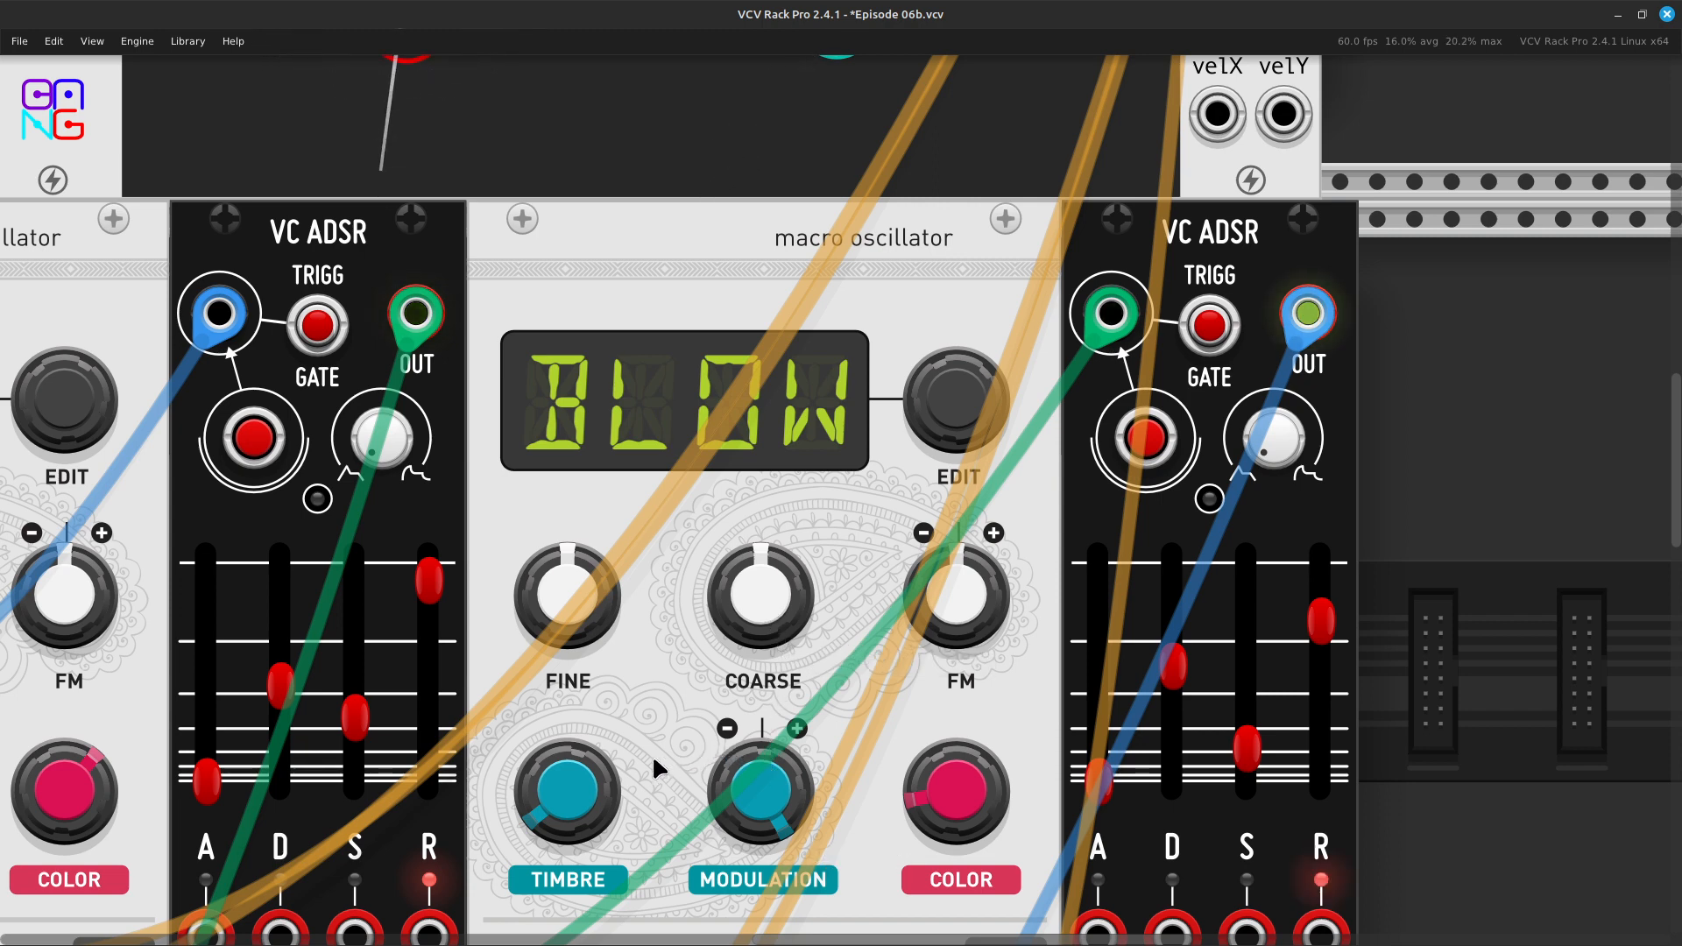
drag(538, 808, 538, 370)
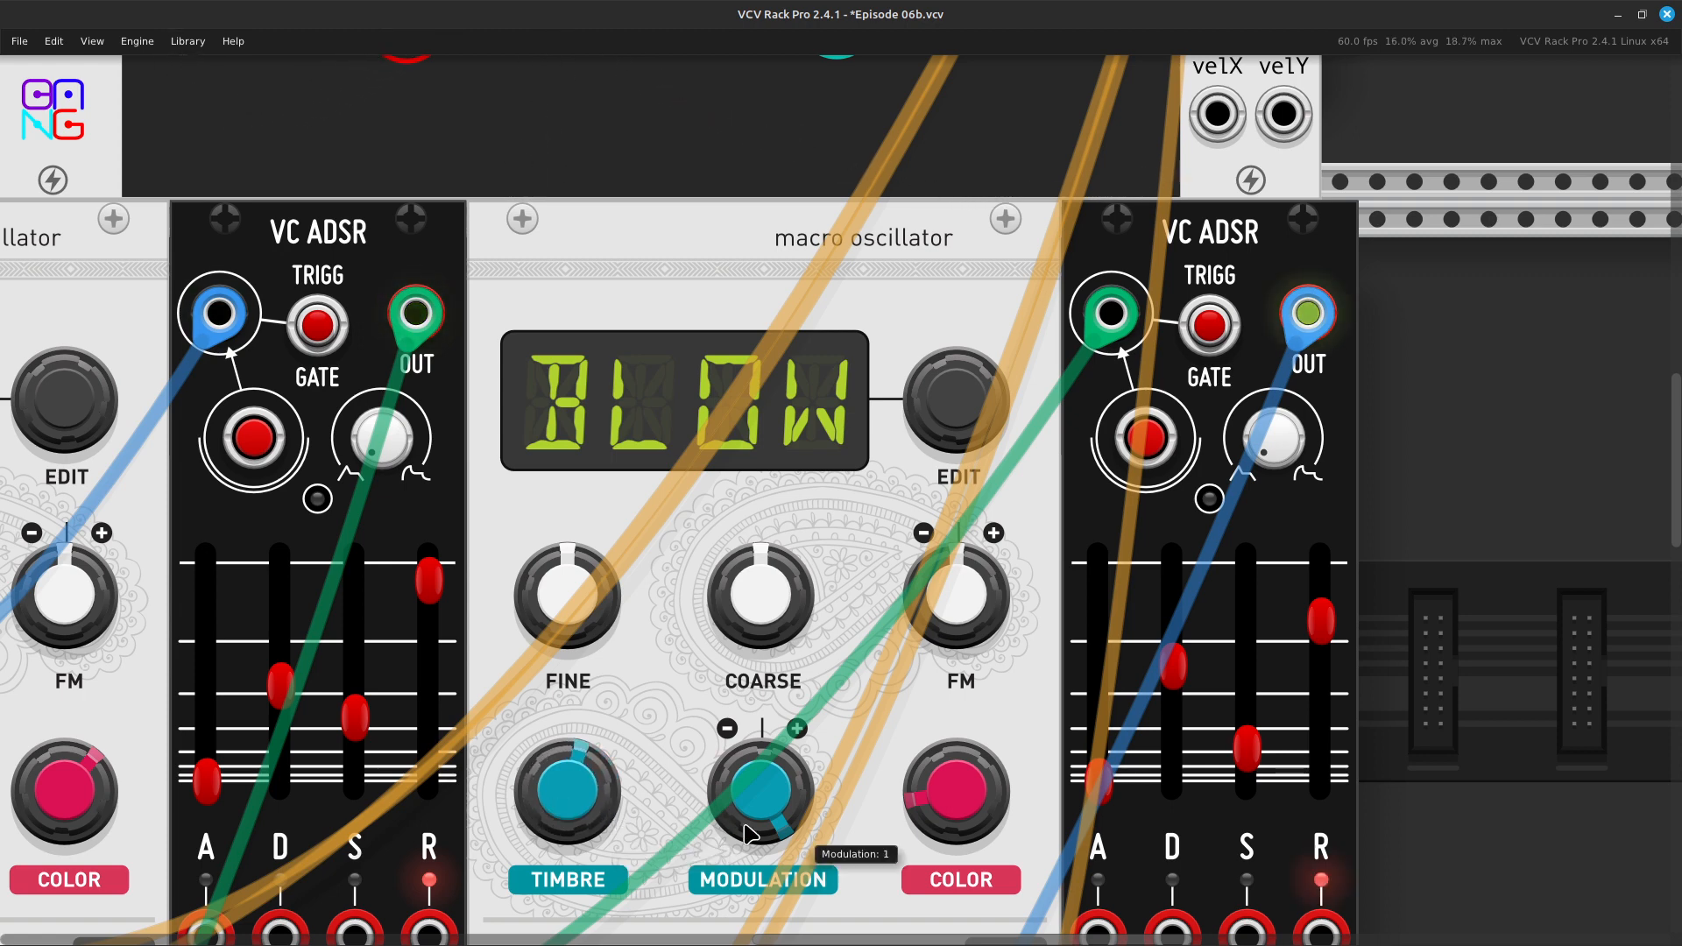
drag(560, 789, 560, 693)
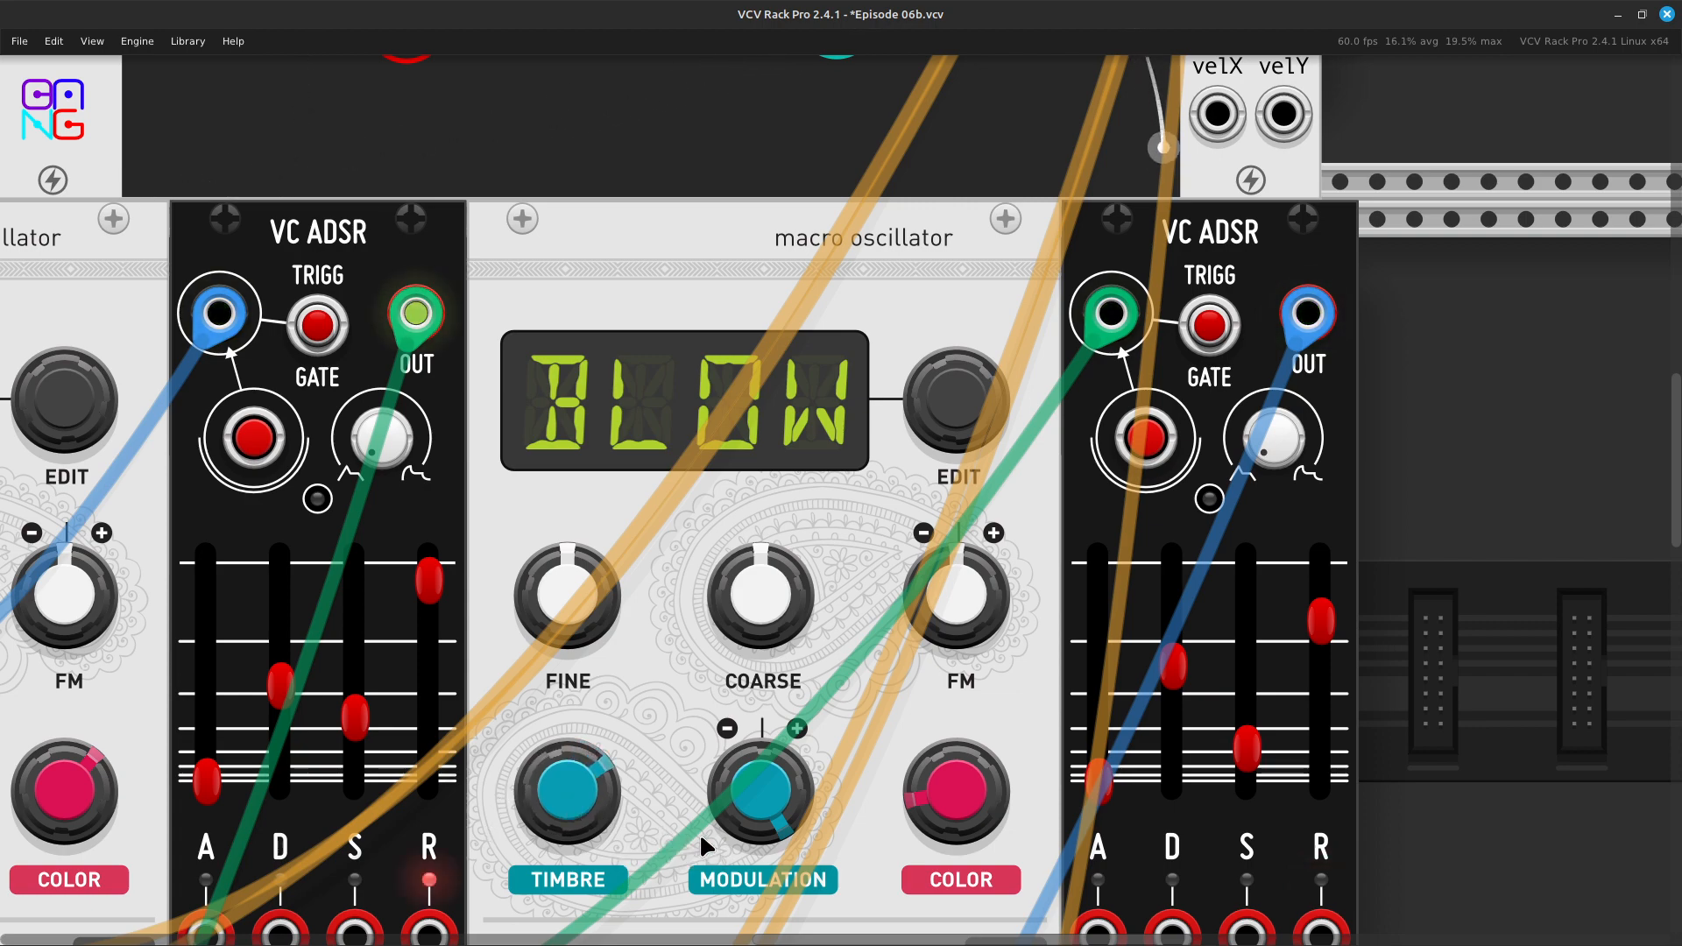
Lower the BLOW oscillator's timbre to about 28%
scroll(701, 837, down, 3)
scroll(708, 846, down, 2)
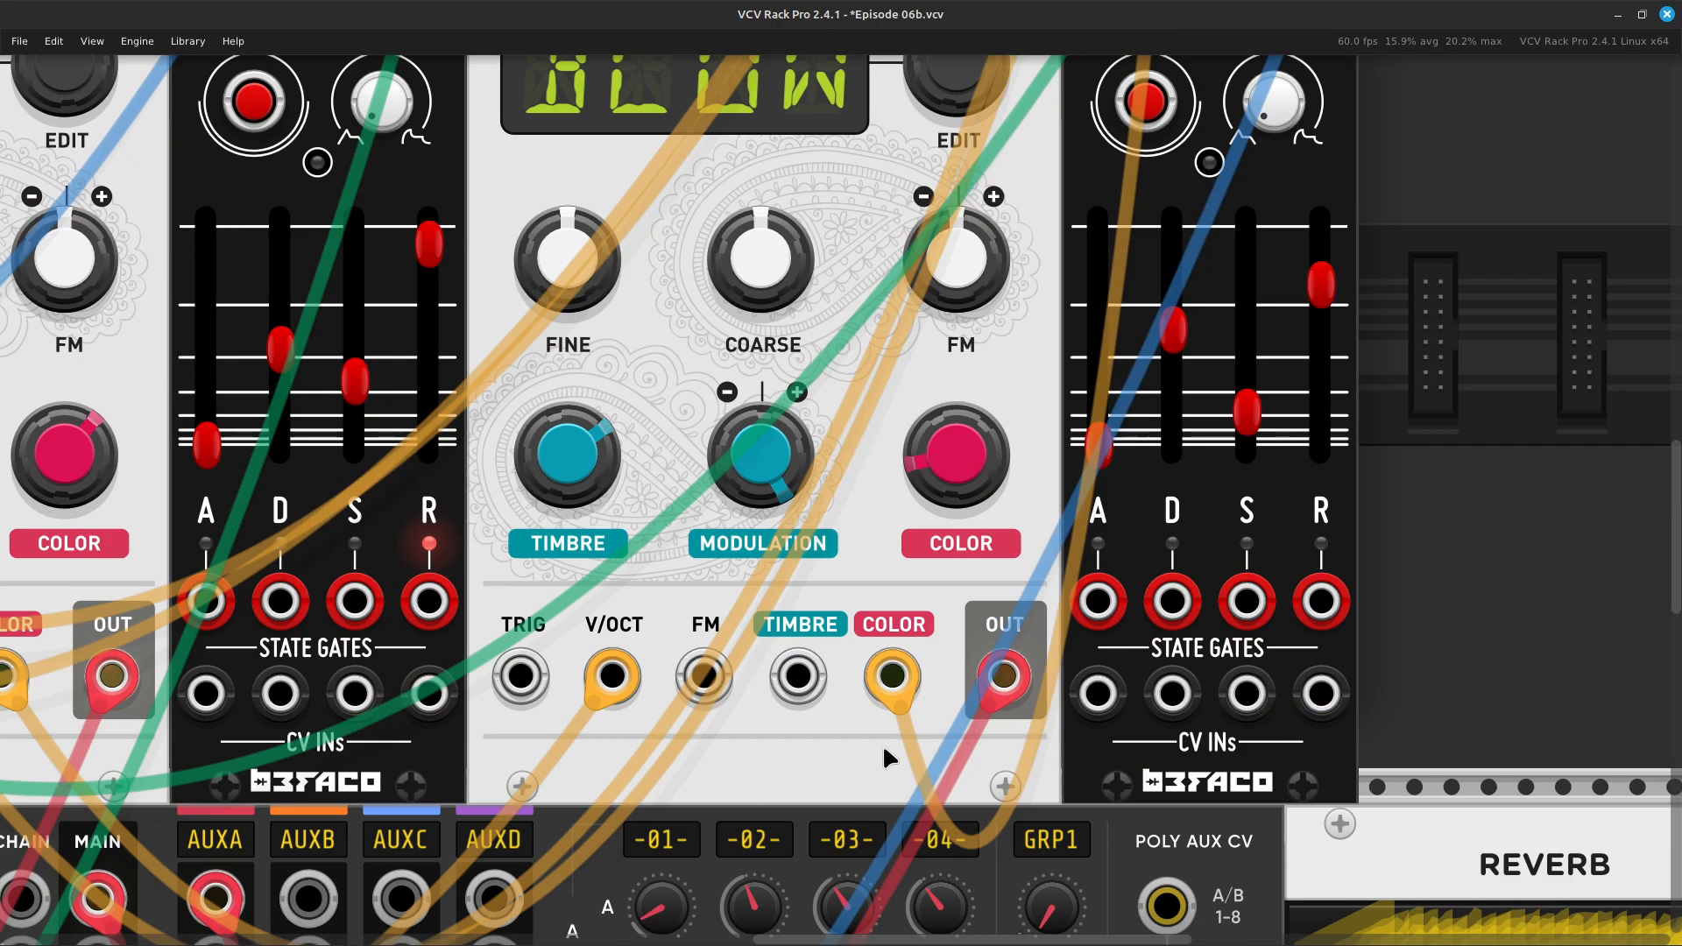
scroll(846, 682, down, 4)
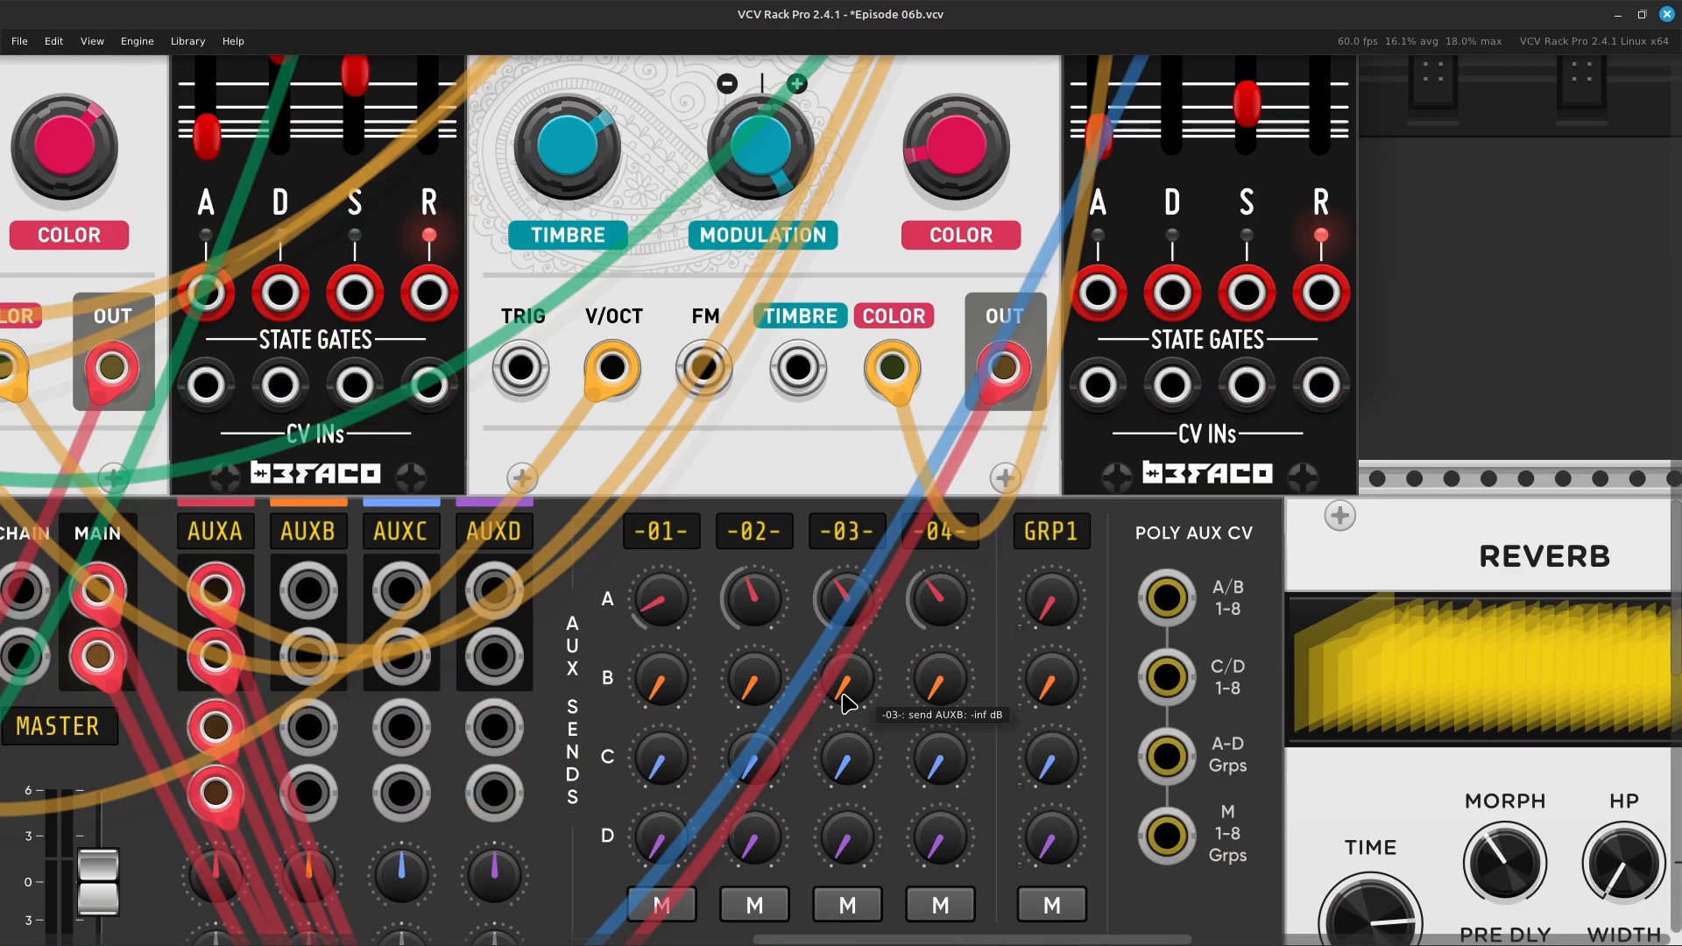
scroll(783, 712, up, 4)
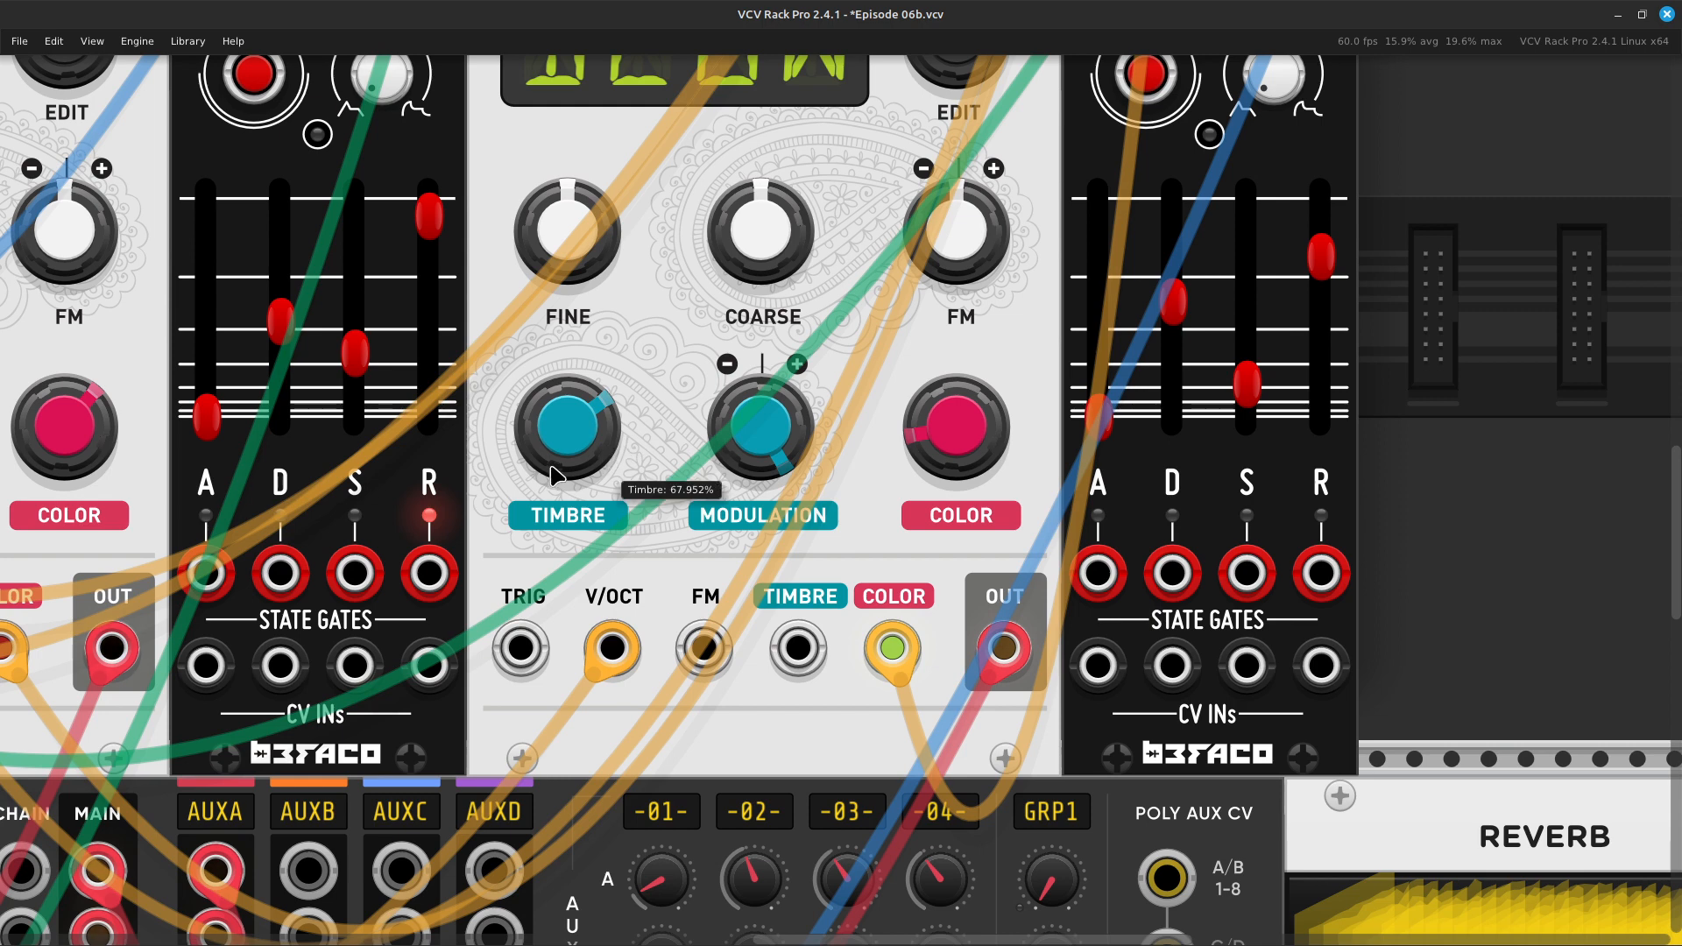
drag(568, 427, 568, 466)
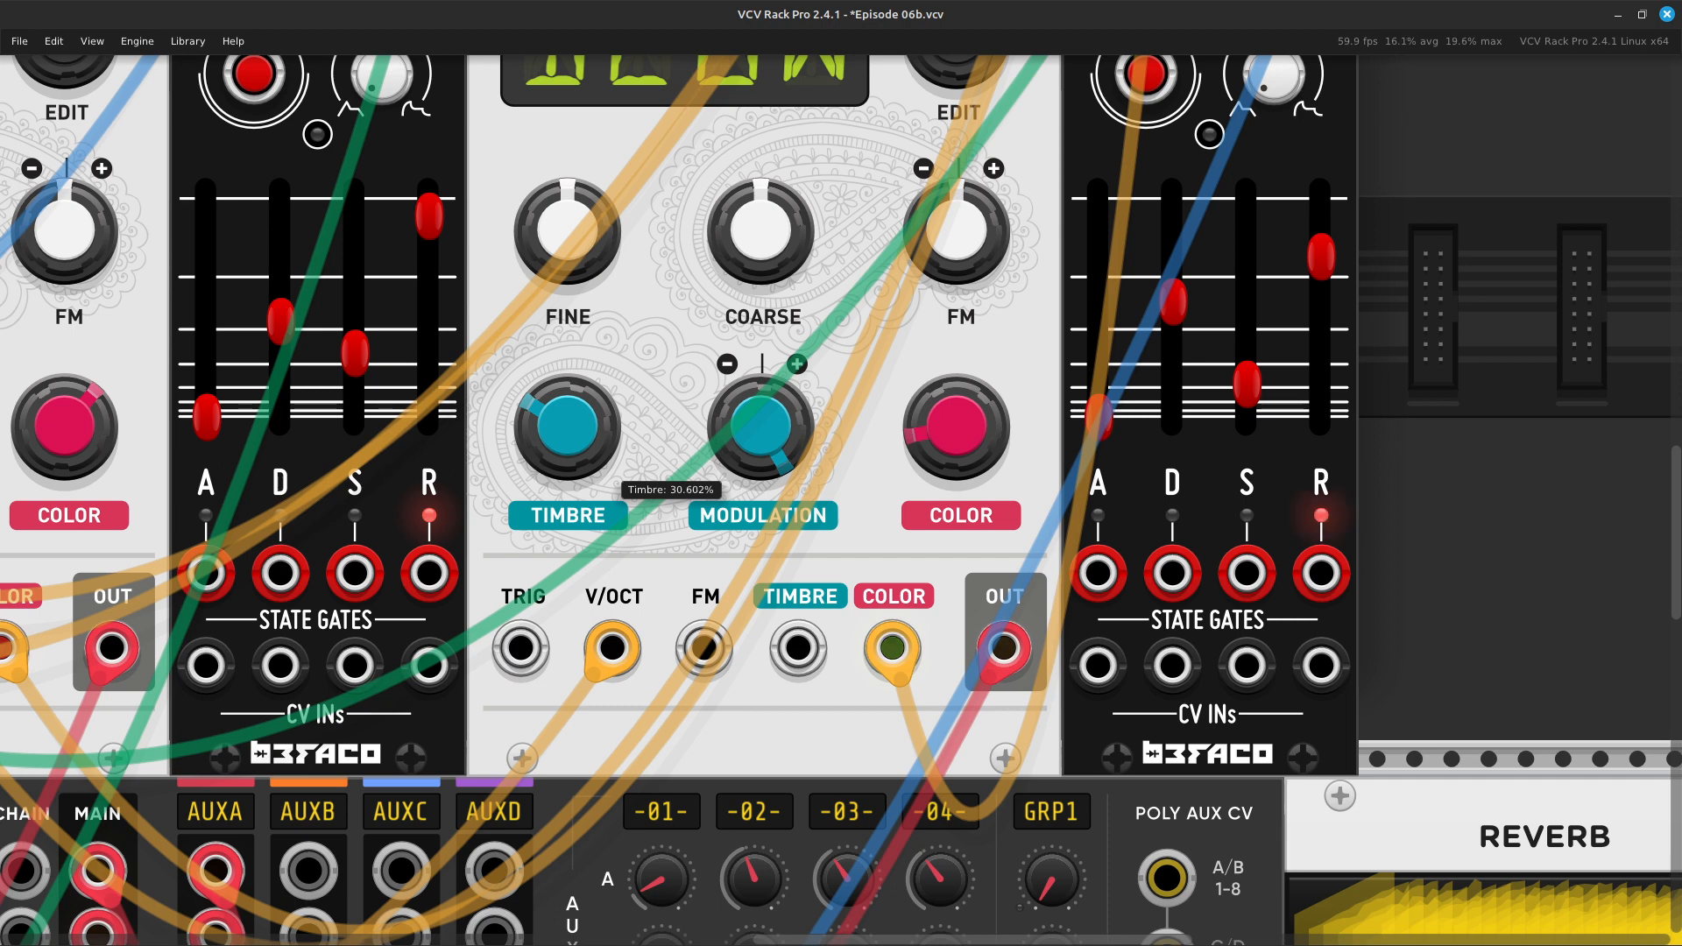
drag(567, 426, 567, 419)
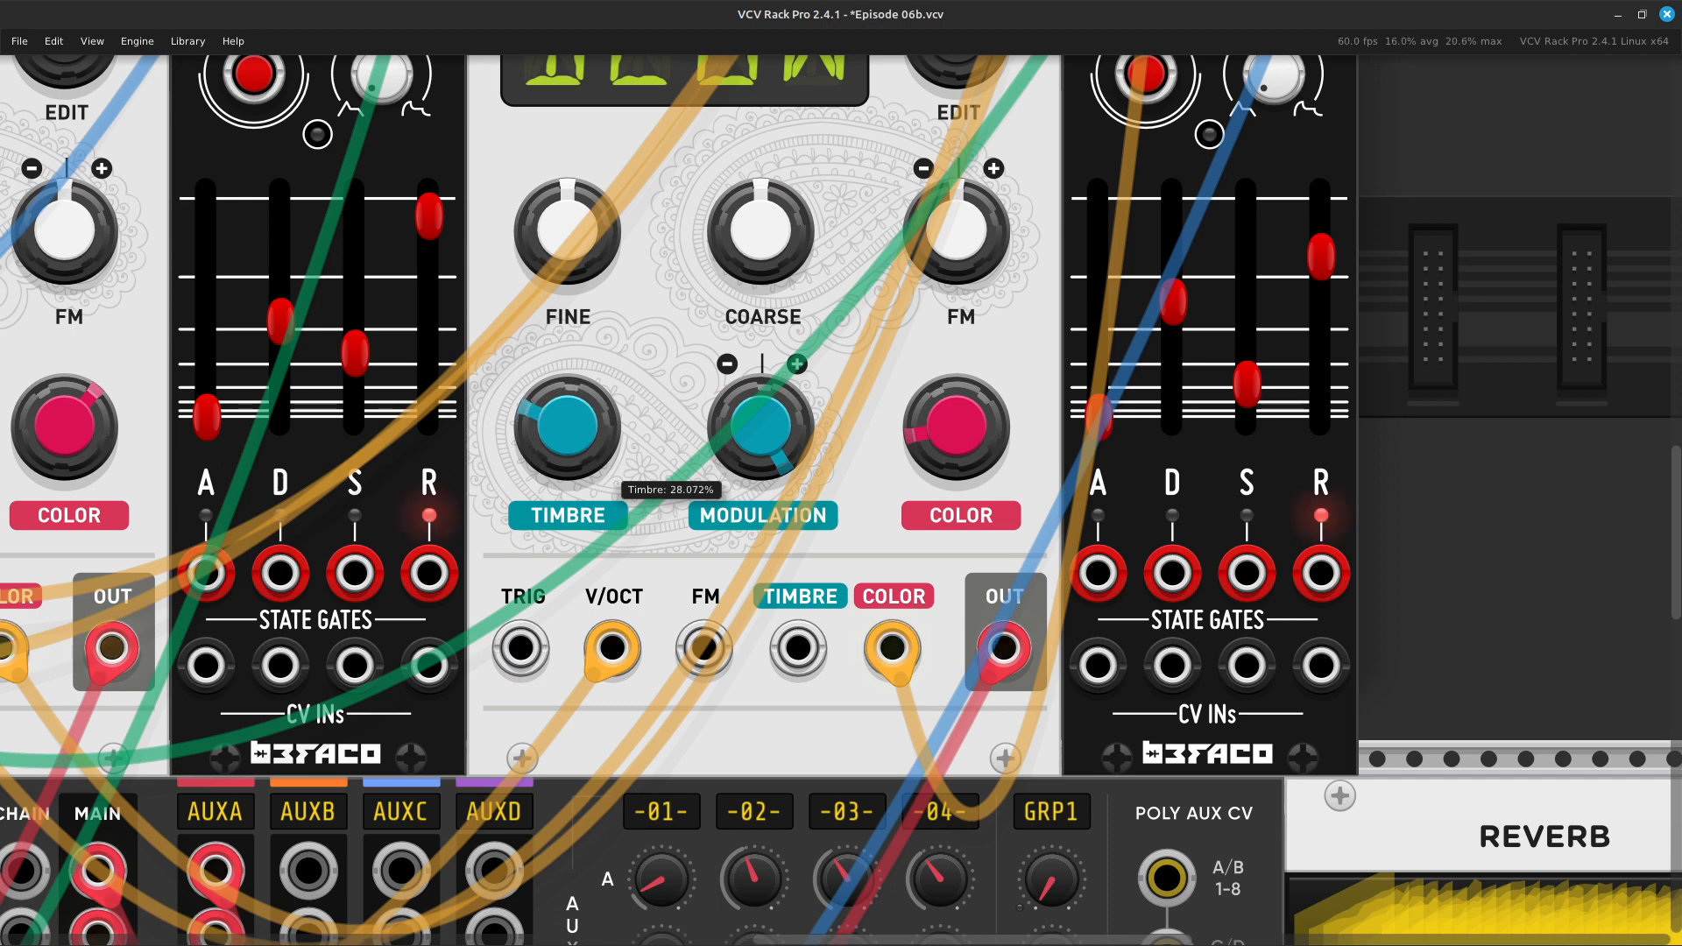
Raise mixer channel 3's send to AUXA slightly
scroll(548, 418, up, 5)
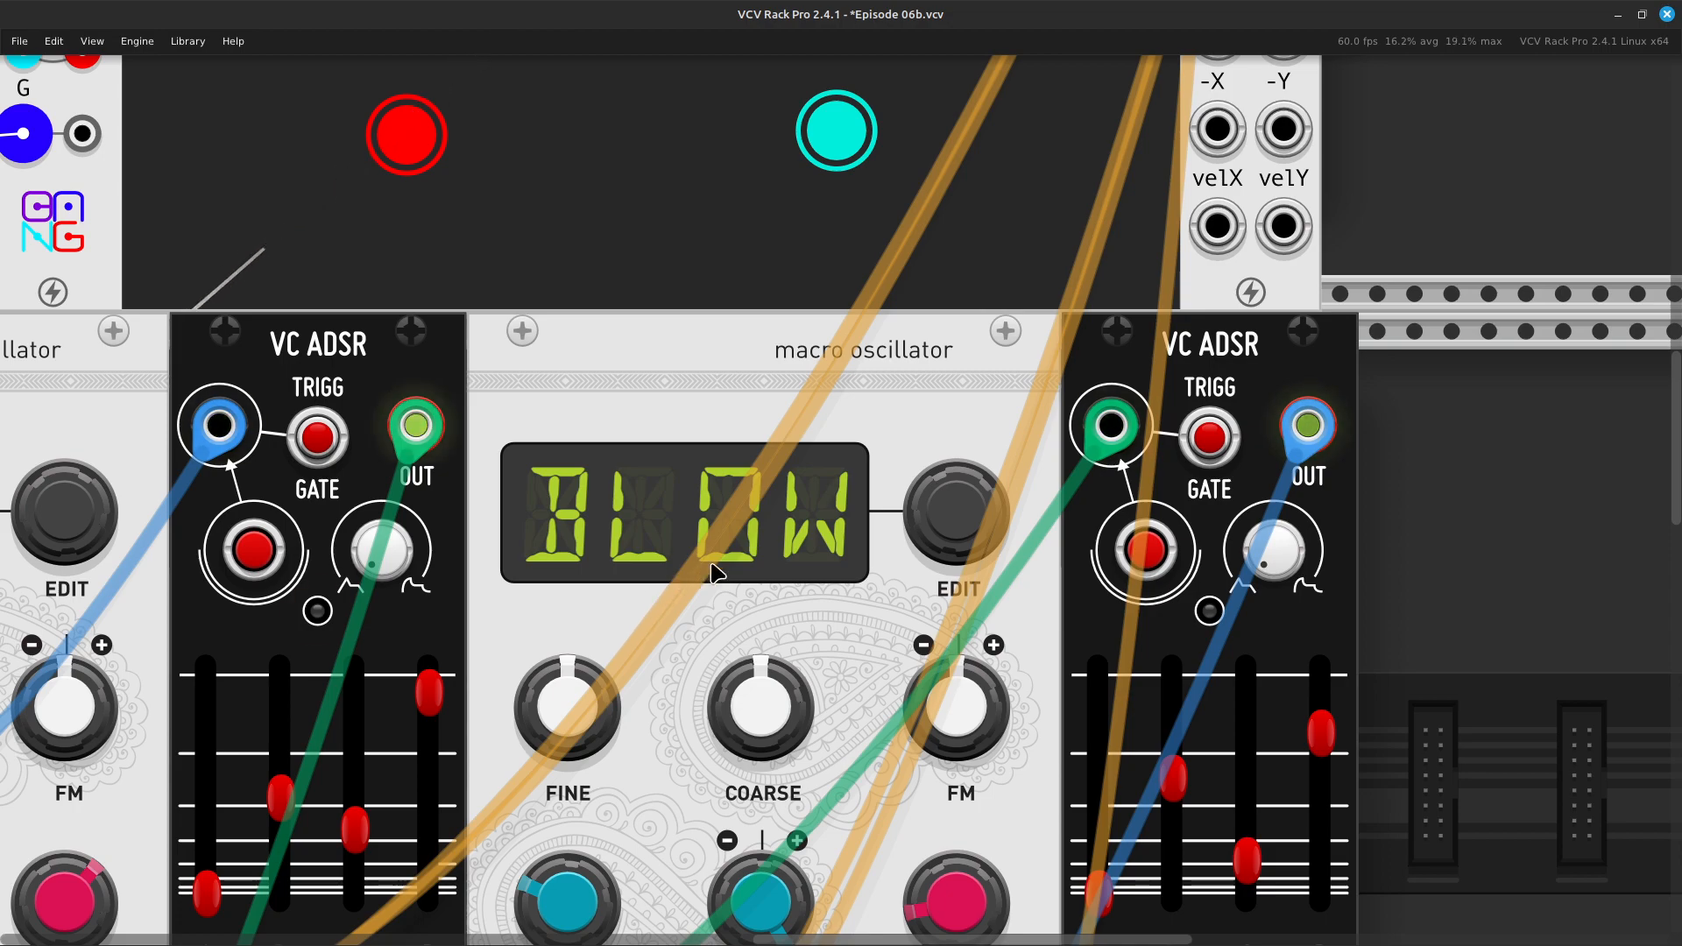
scroll(801, 572, down, 10)
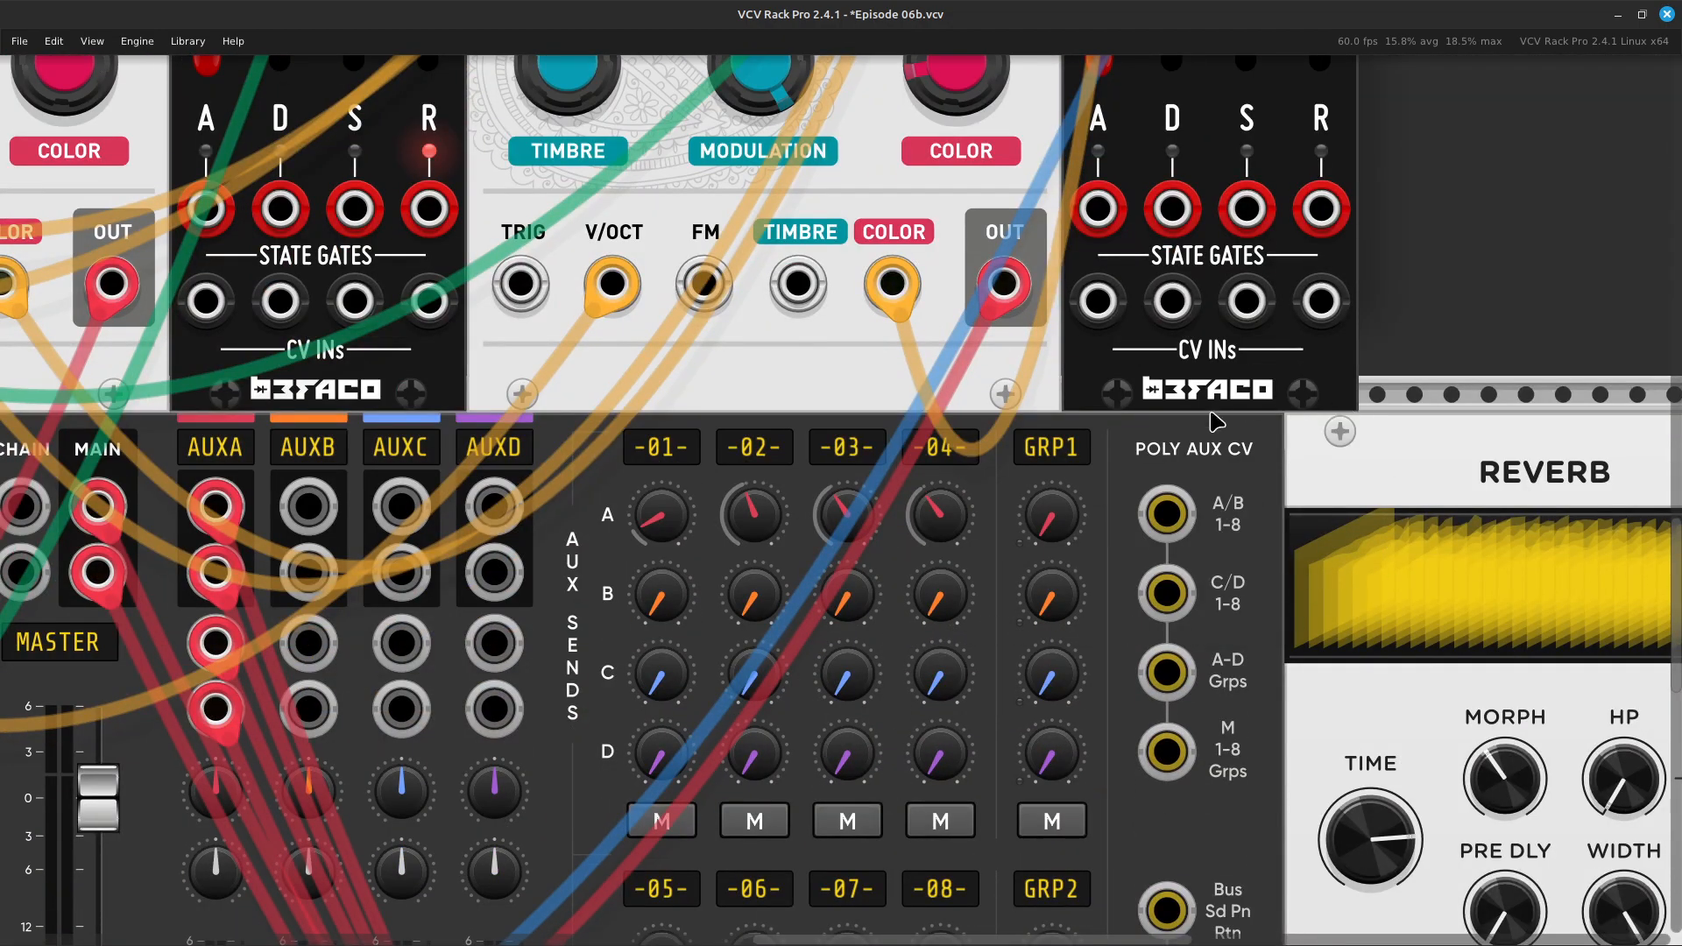
mouse_move(856, 500)
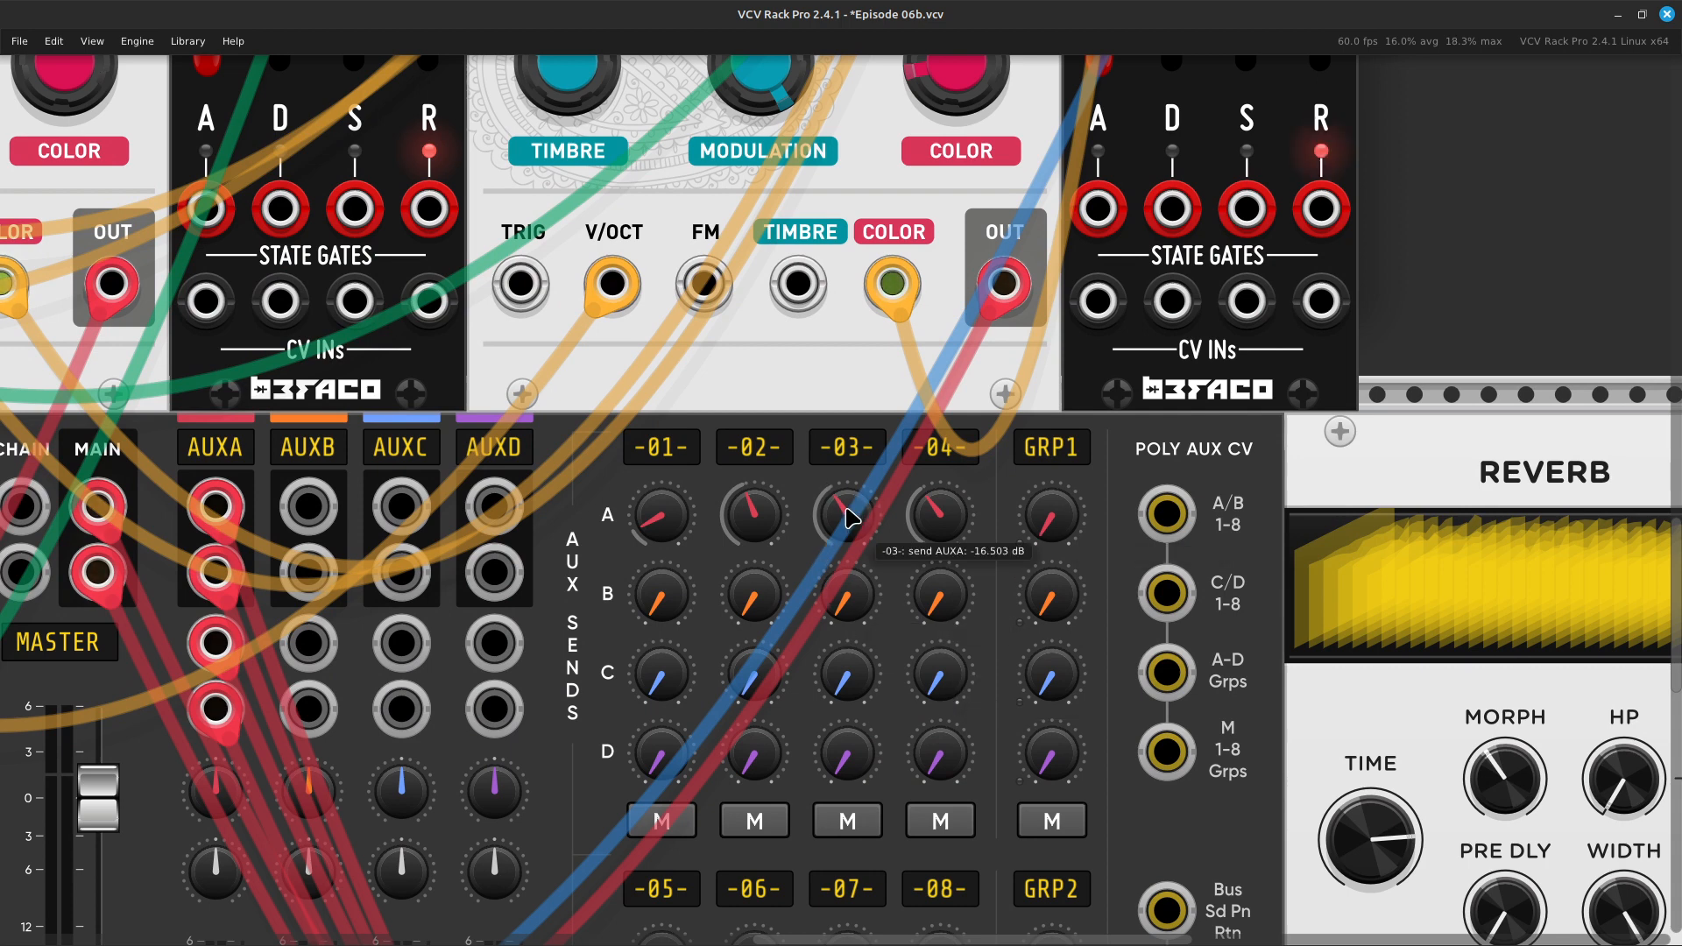
drag(848, 512, 847, 501)
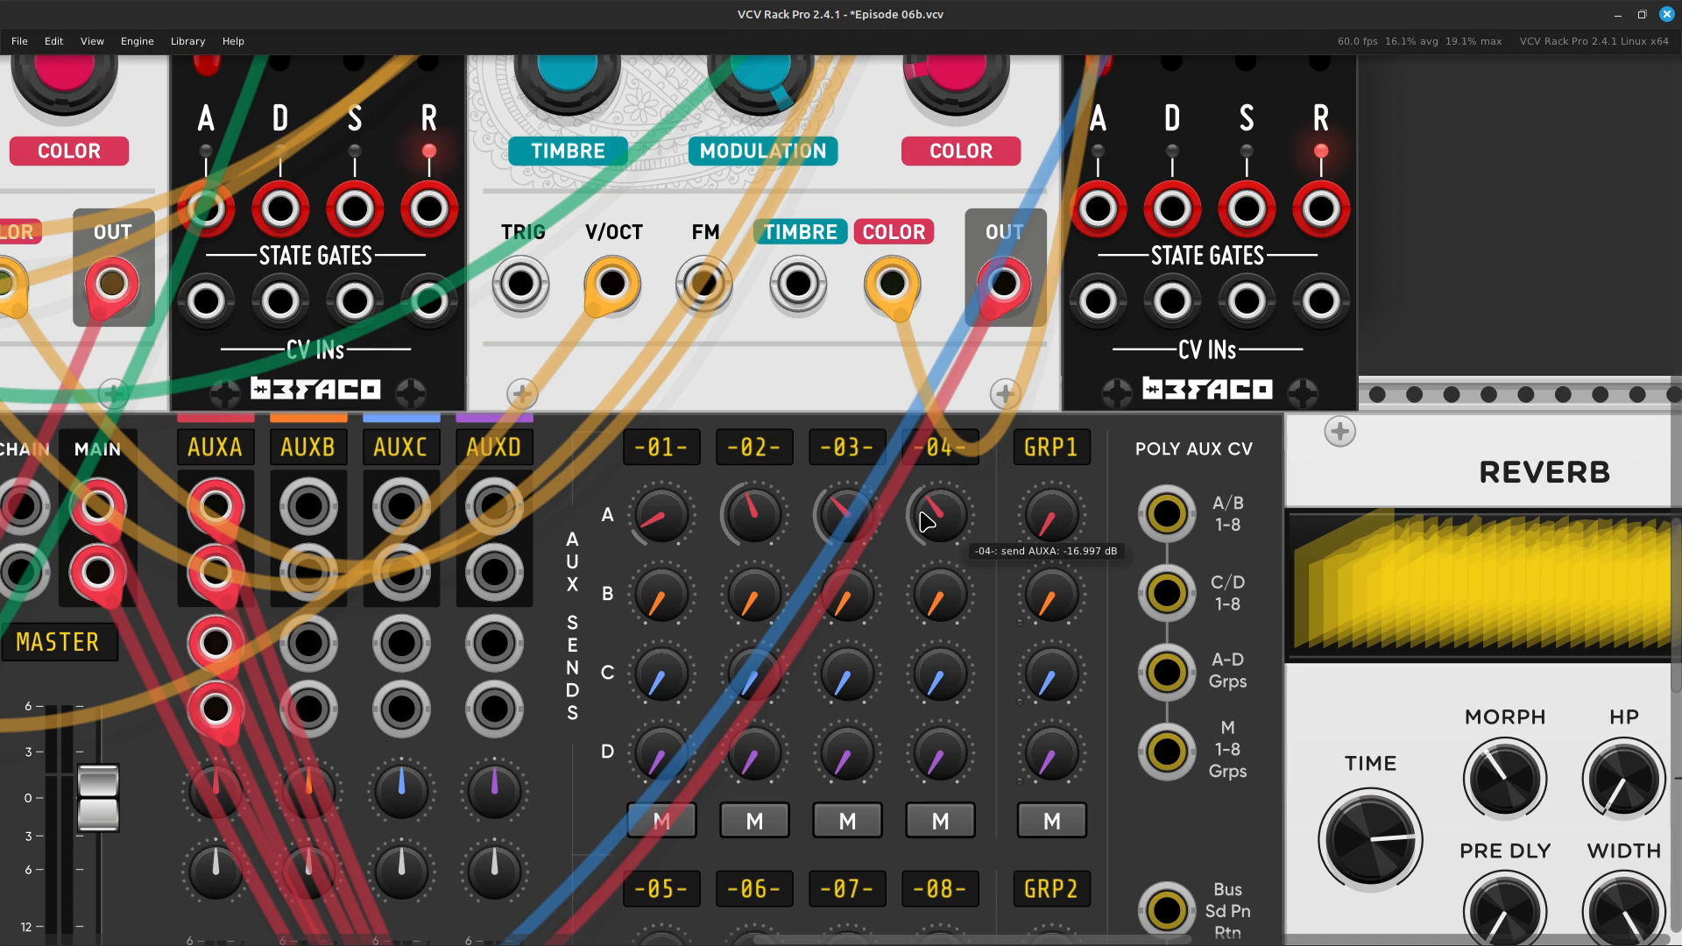
Raise mixer channel 4's send to AUXA to about -8.7 dB
drag(939, 524, 939, 517)
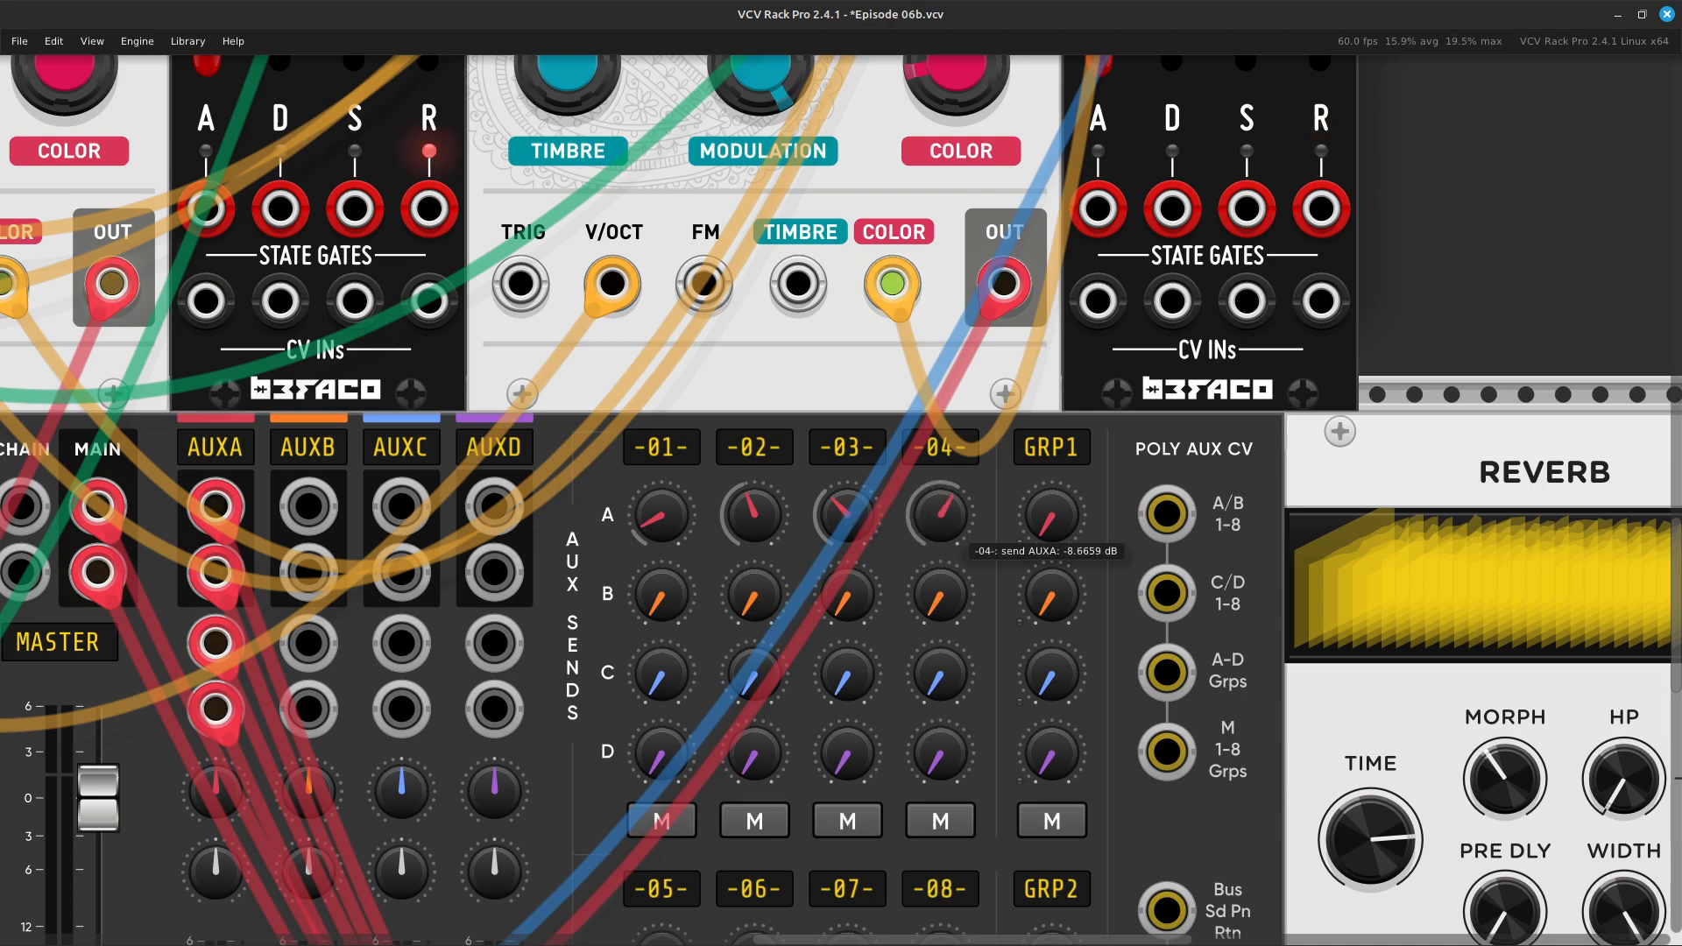
Lower the BLOW oscillator's modulation to slightly below center and its timbre to about 6.6%
scroll(869, 476, up, 5)
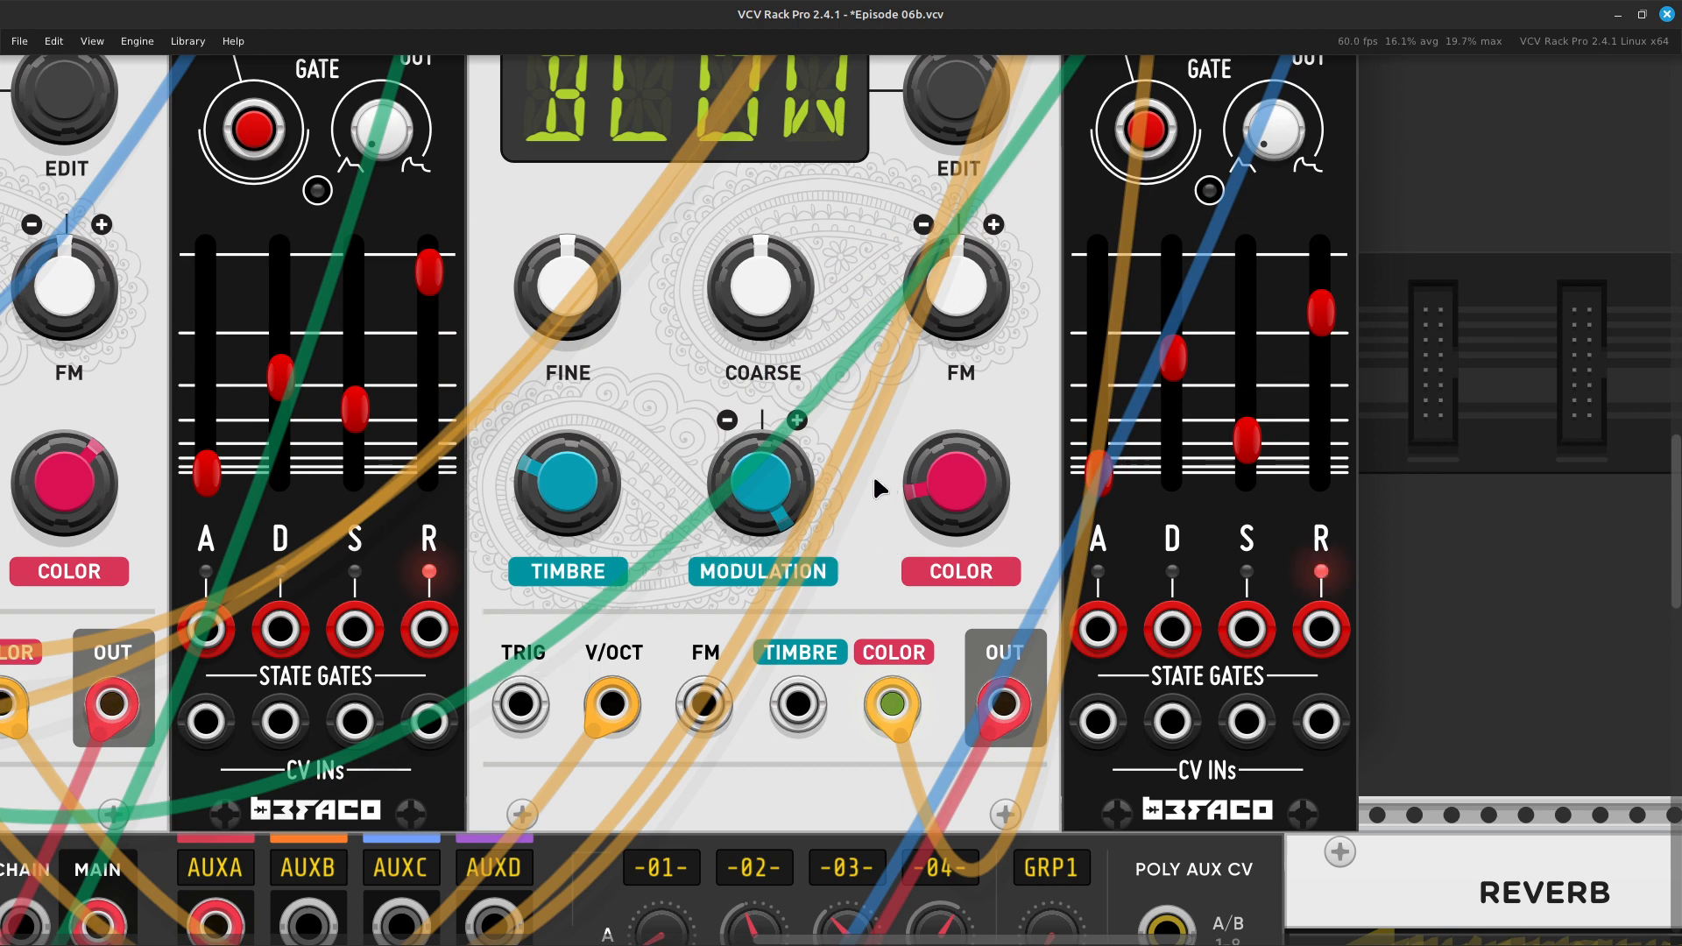
drag(741, 510, 741, 540)
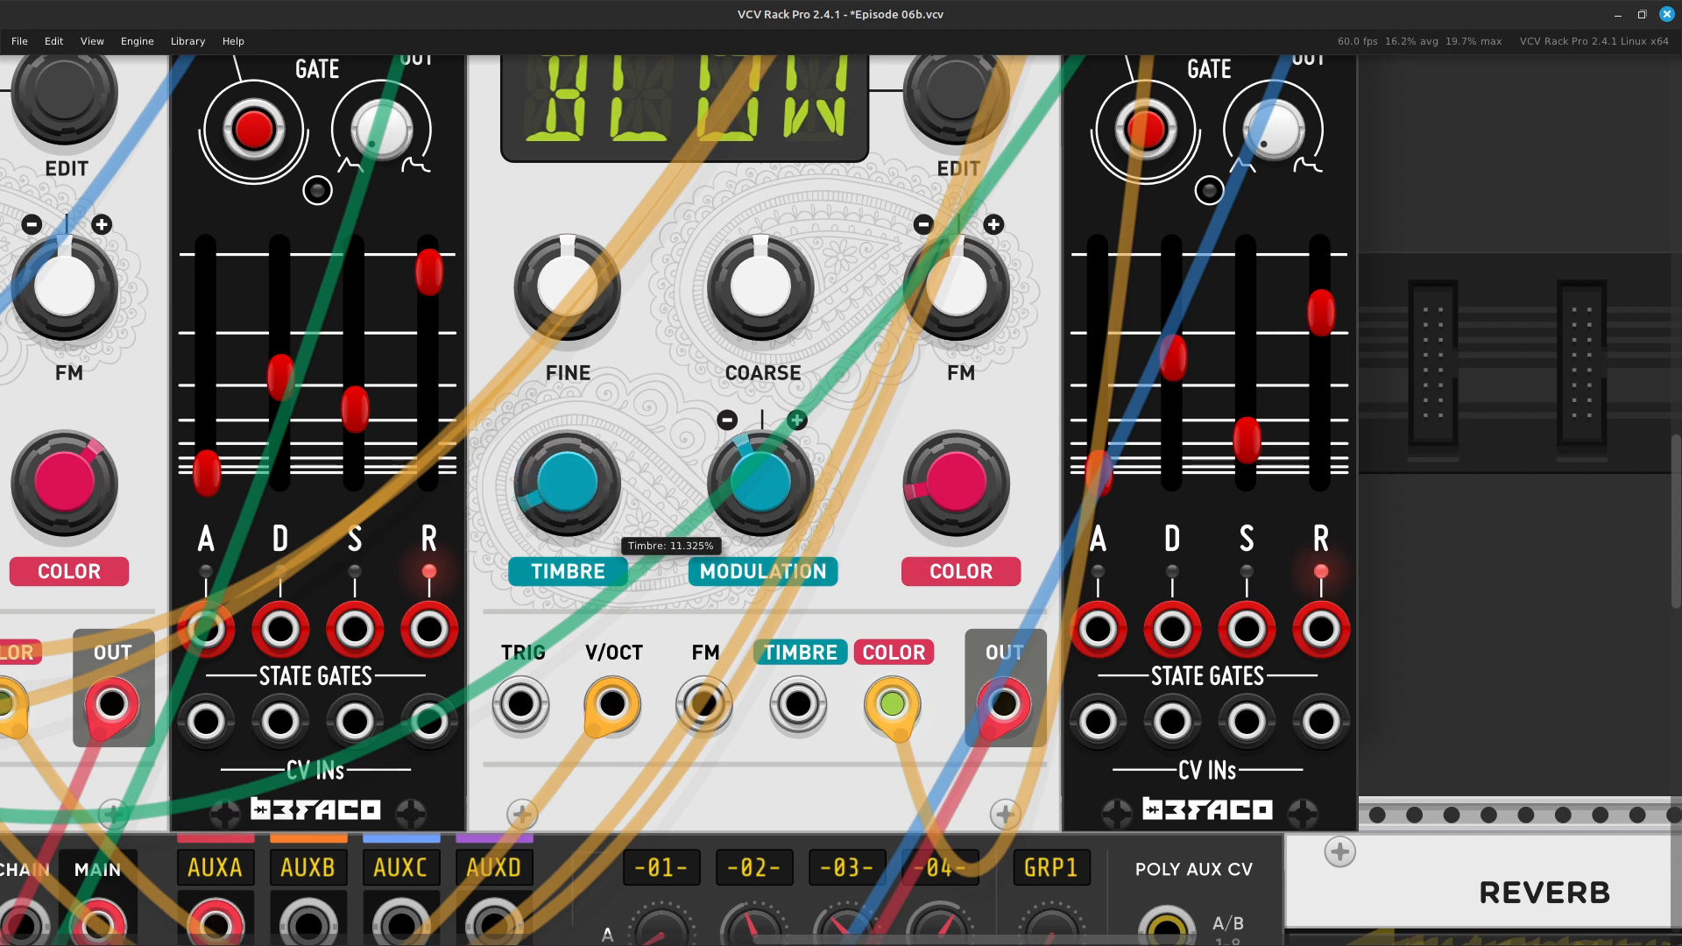
drag(568, 482, 567, 489)
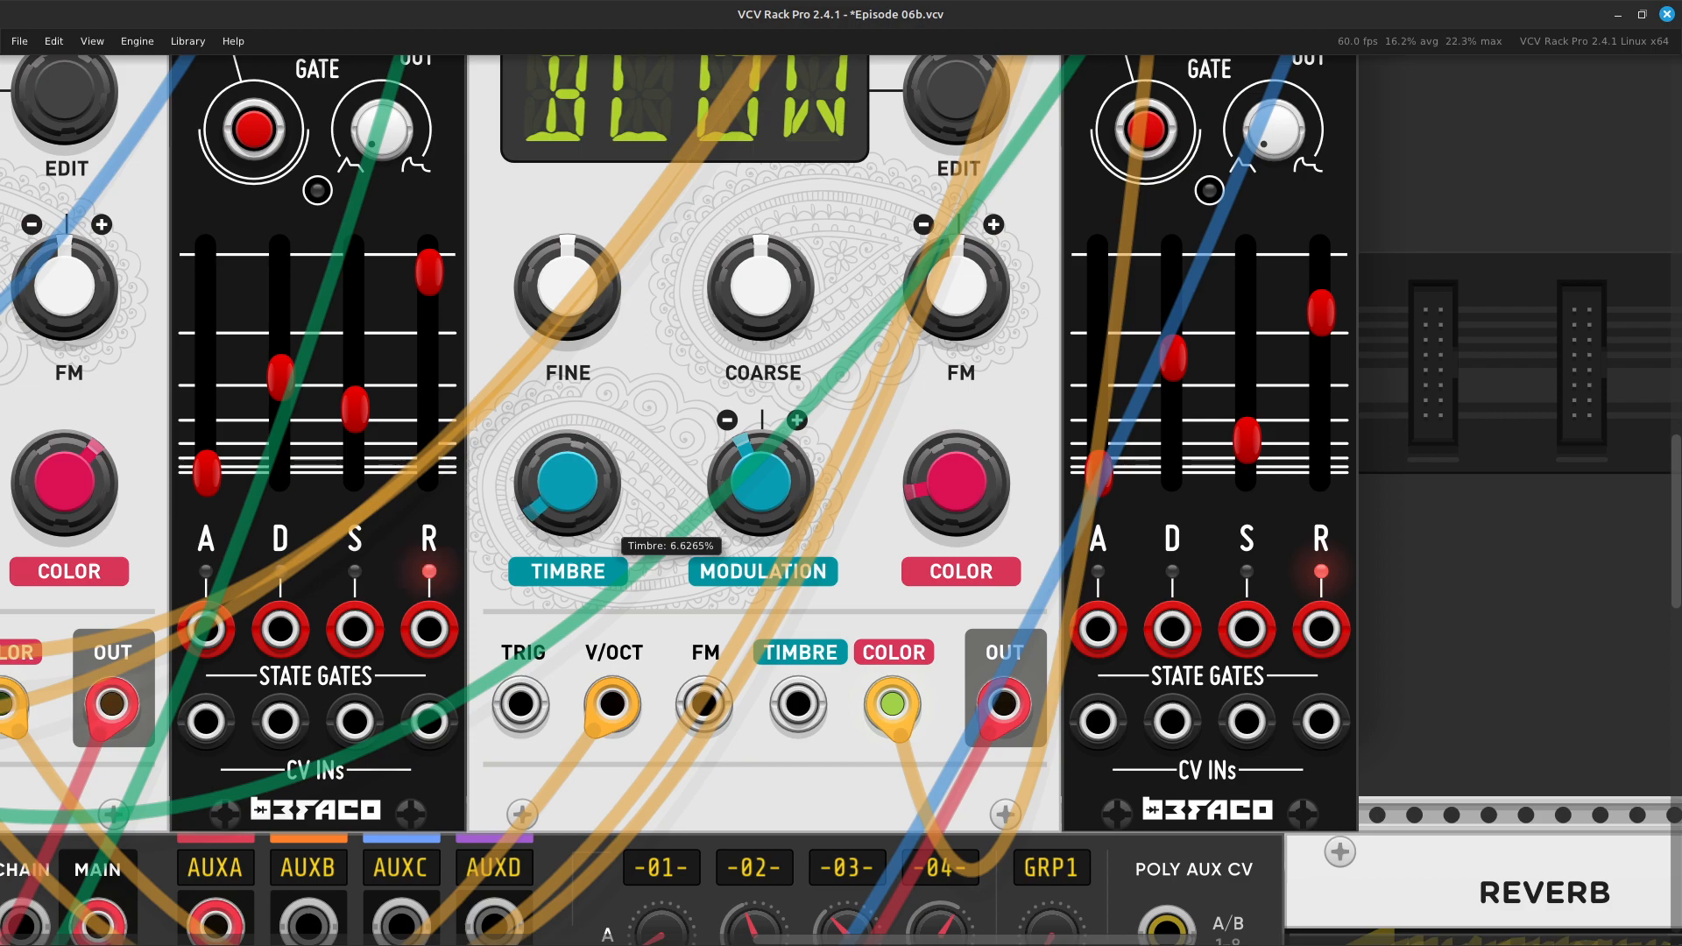
Examine the BLOW voice and its output connection, the Neutrinode and Orbitones modules, and the mixer's channel levels
scroll(781, 413, up, 5)
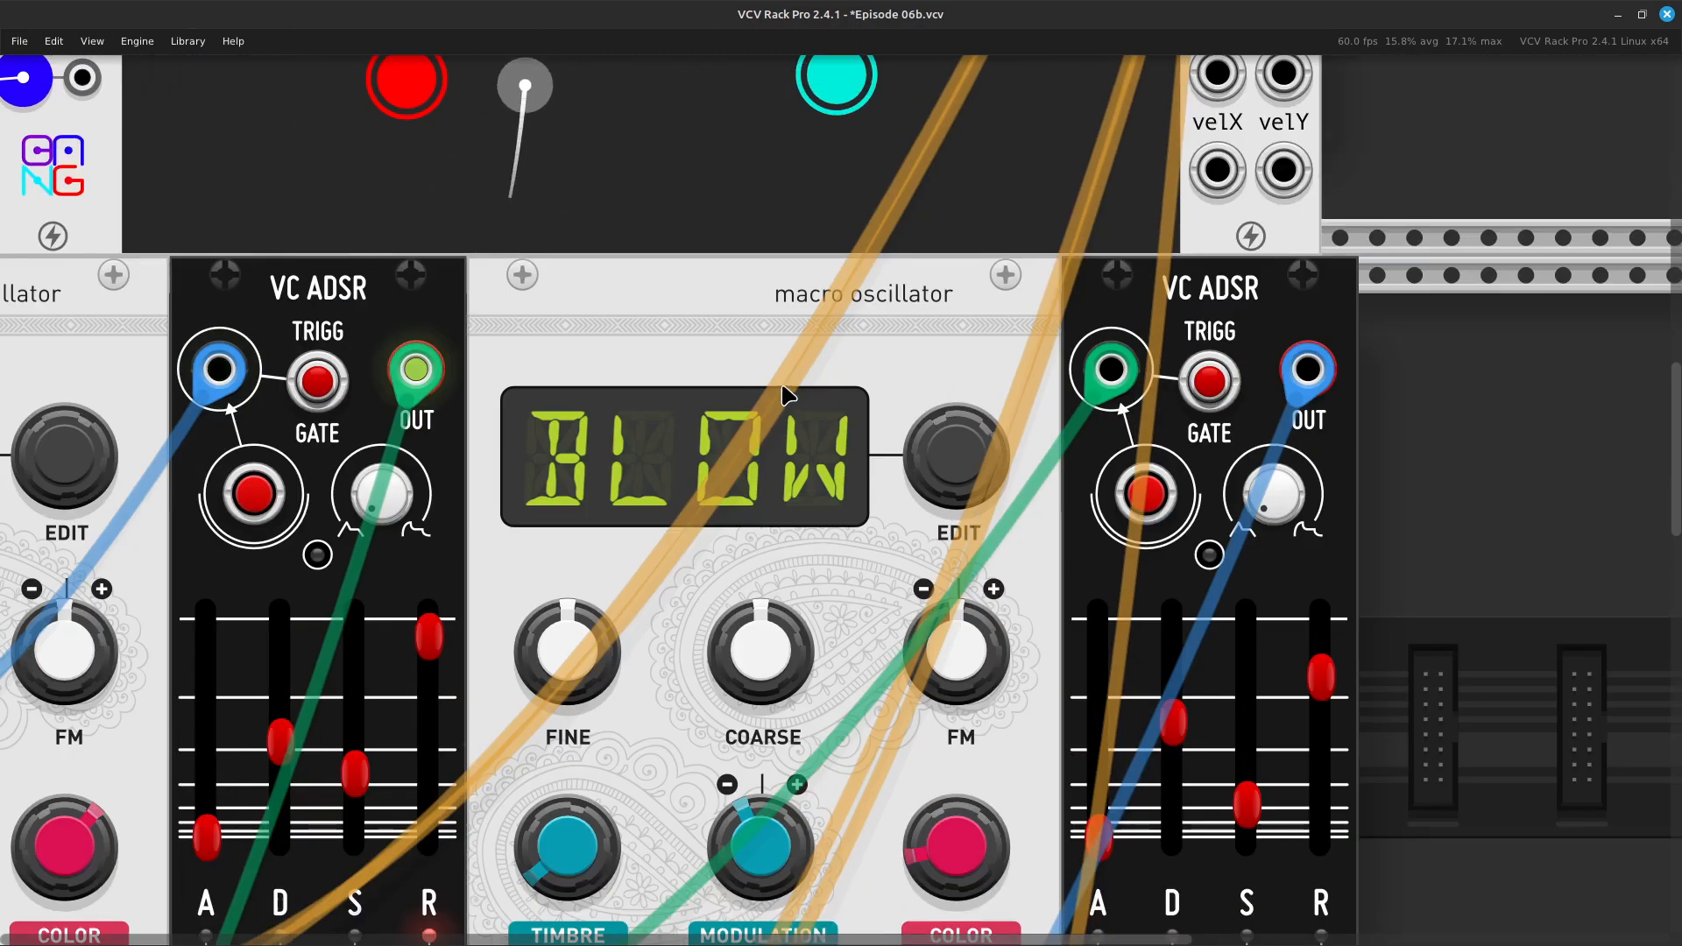
scroll(786, 394, down, 7)
scroll(786, 395, down, 3)
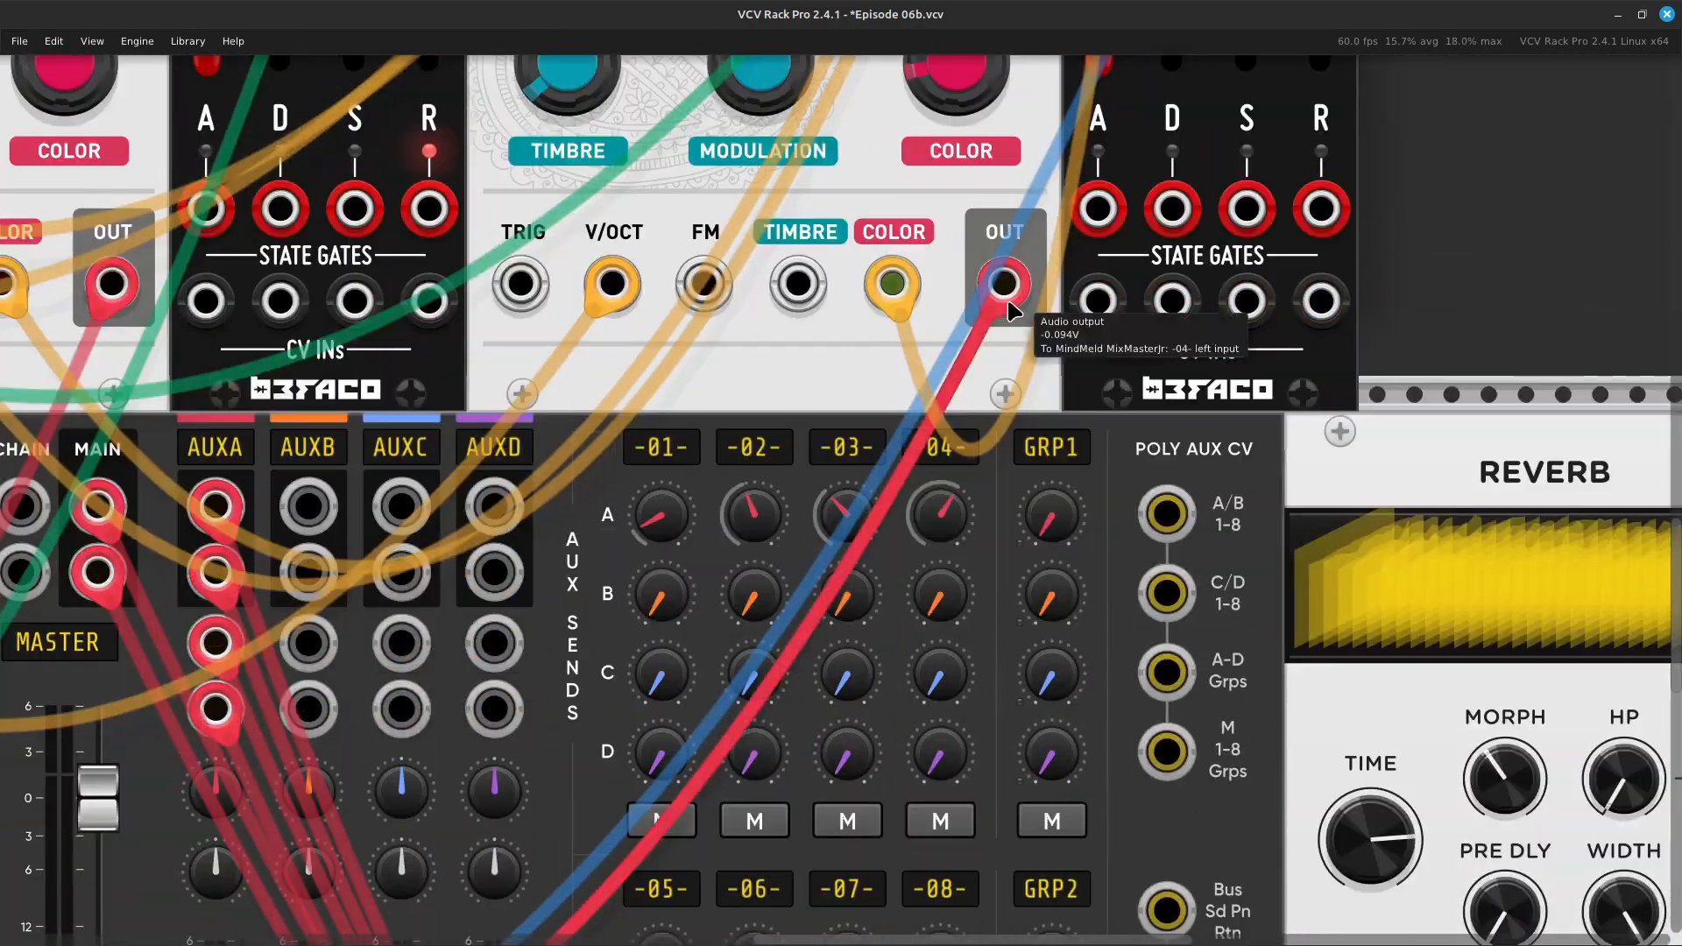
scroll(1322, 423, up, 5)
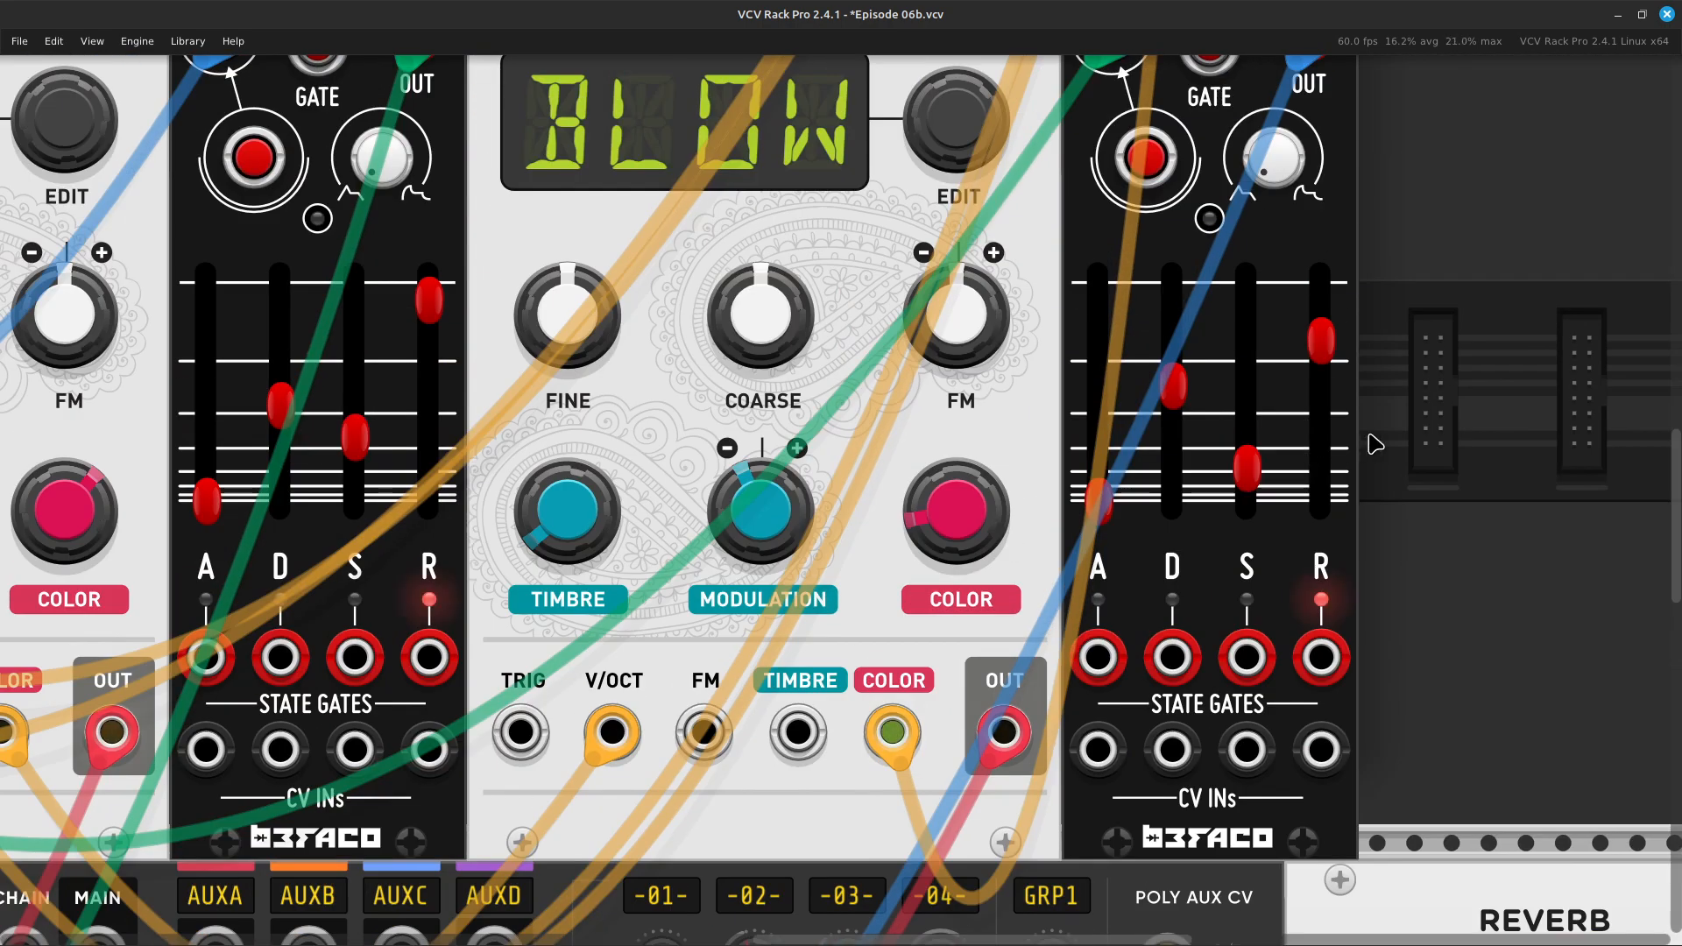
scroll(1341, 473, up, 4)
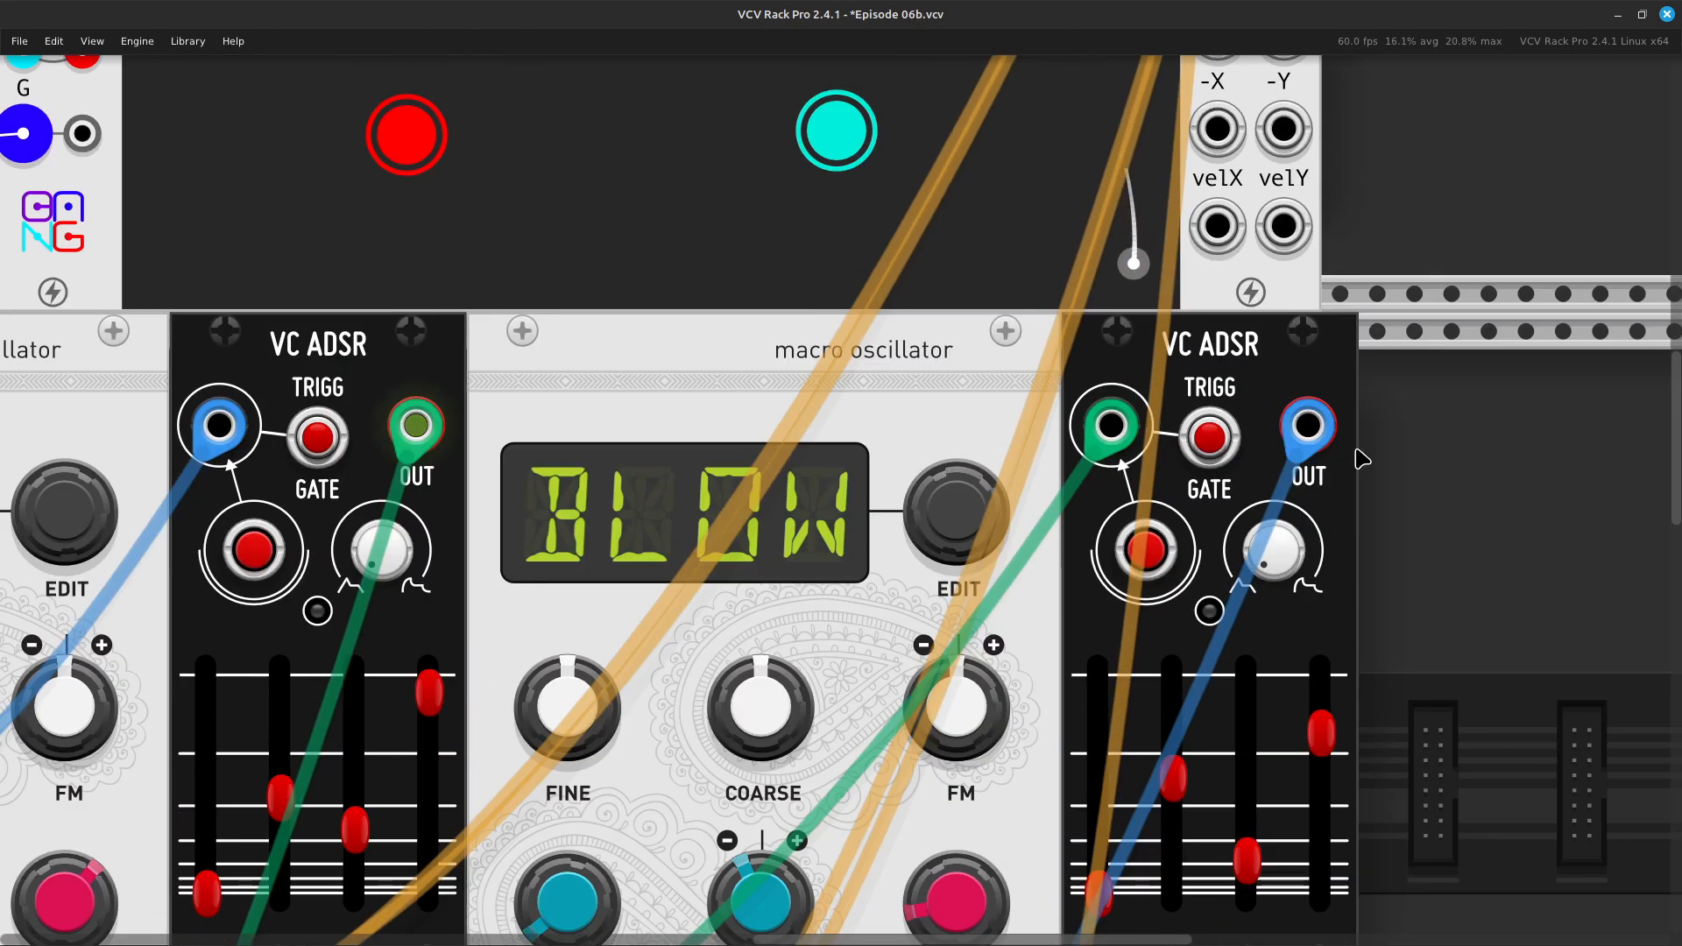
scroll(1358, 458, down, 3)
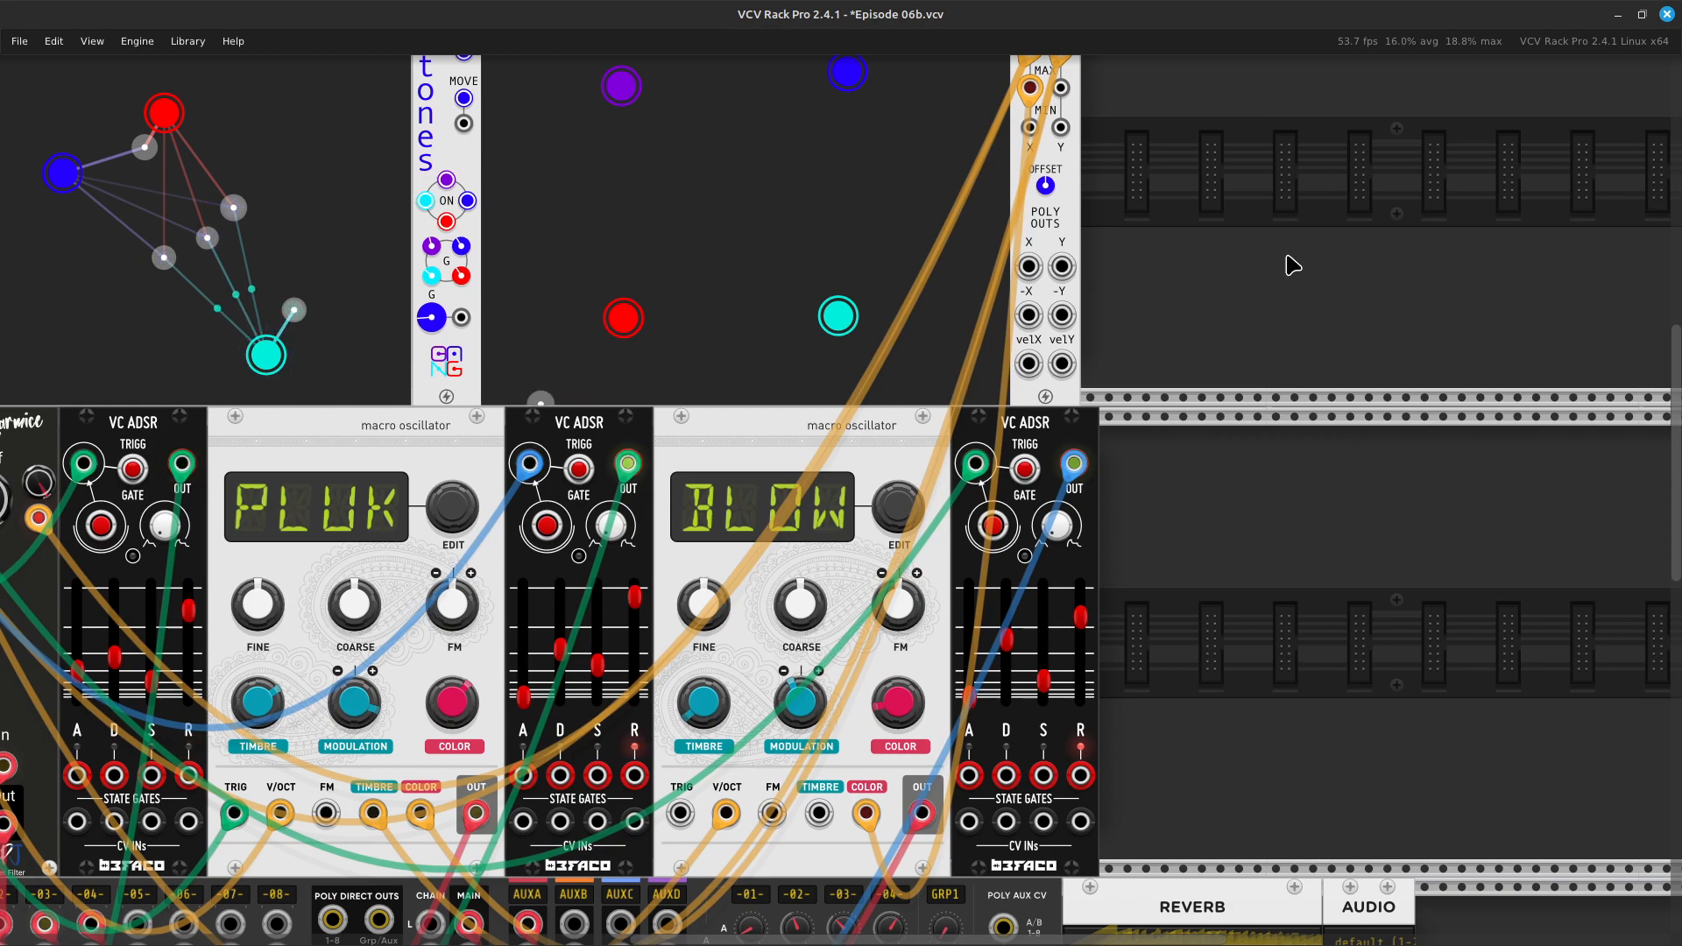
scroll(1221, 278, up, 2)
scroll(1221, 277, left, 5)
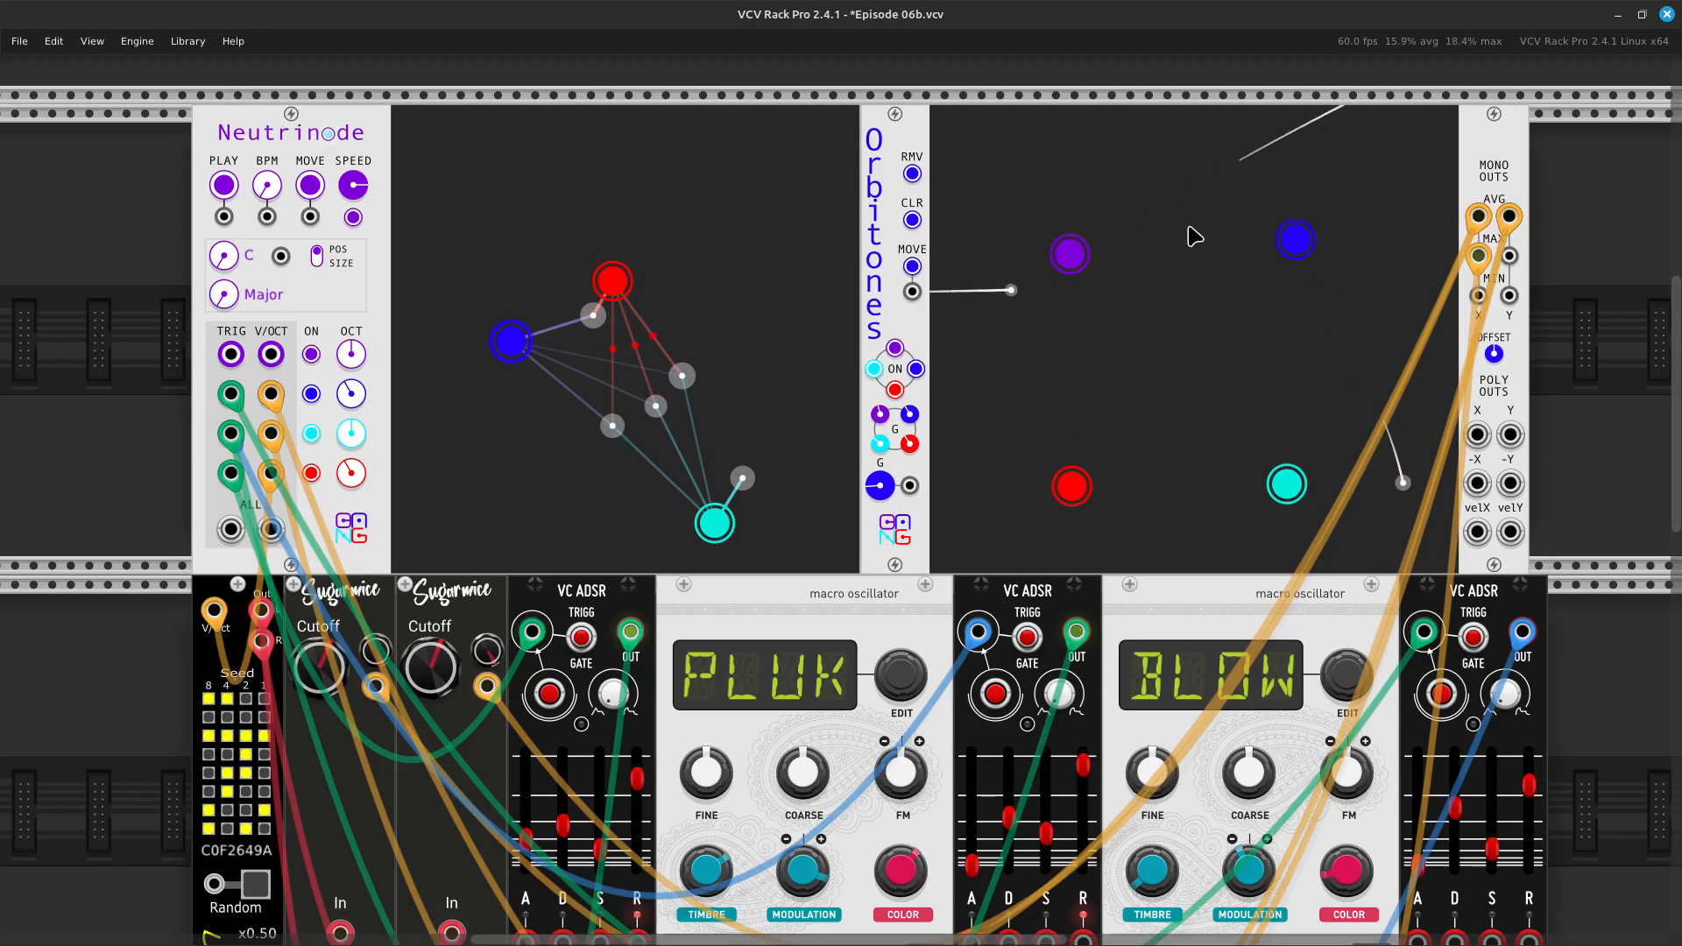
scroll(1196, 235, right, 5)
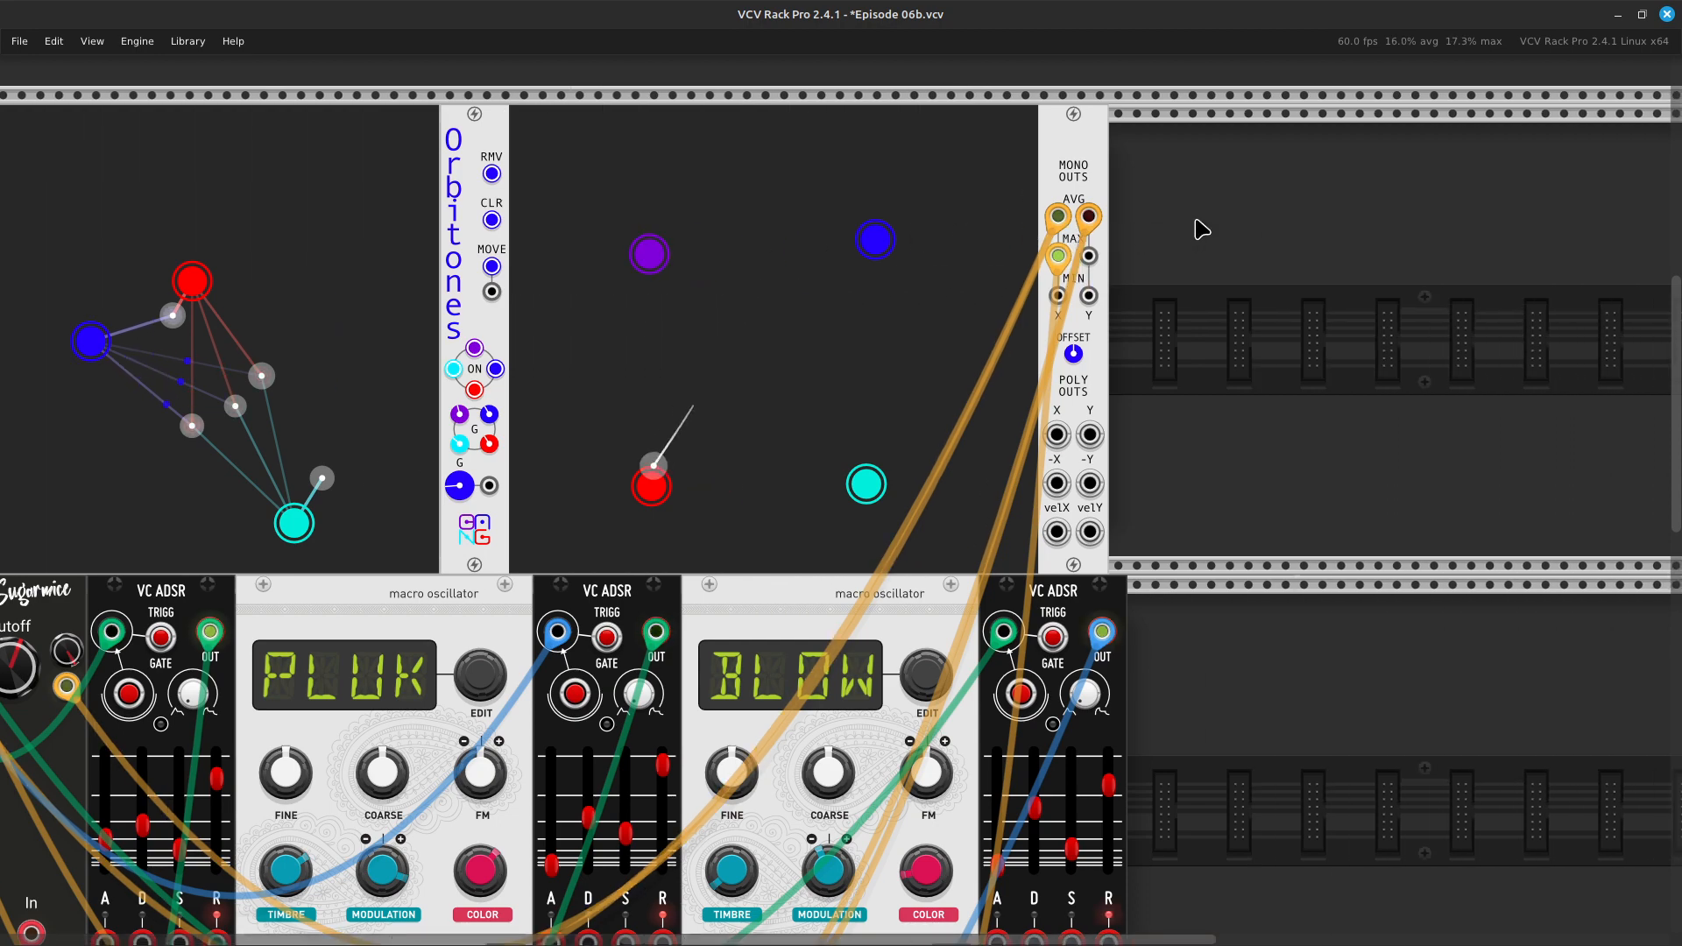
scroll(1202, 229, down, 3)
scroll(1209, 228, right, 3)
scroll(1214, 226, right, 4)
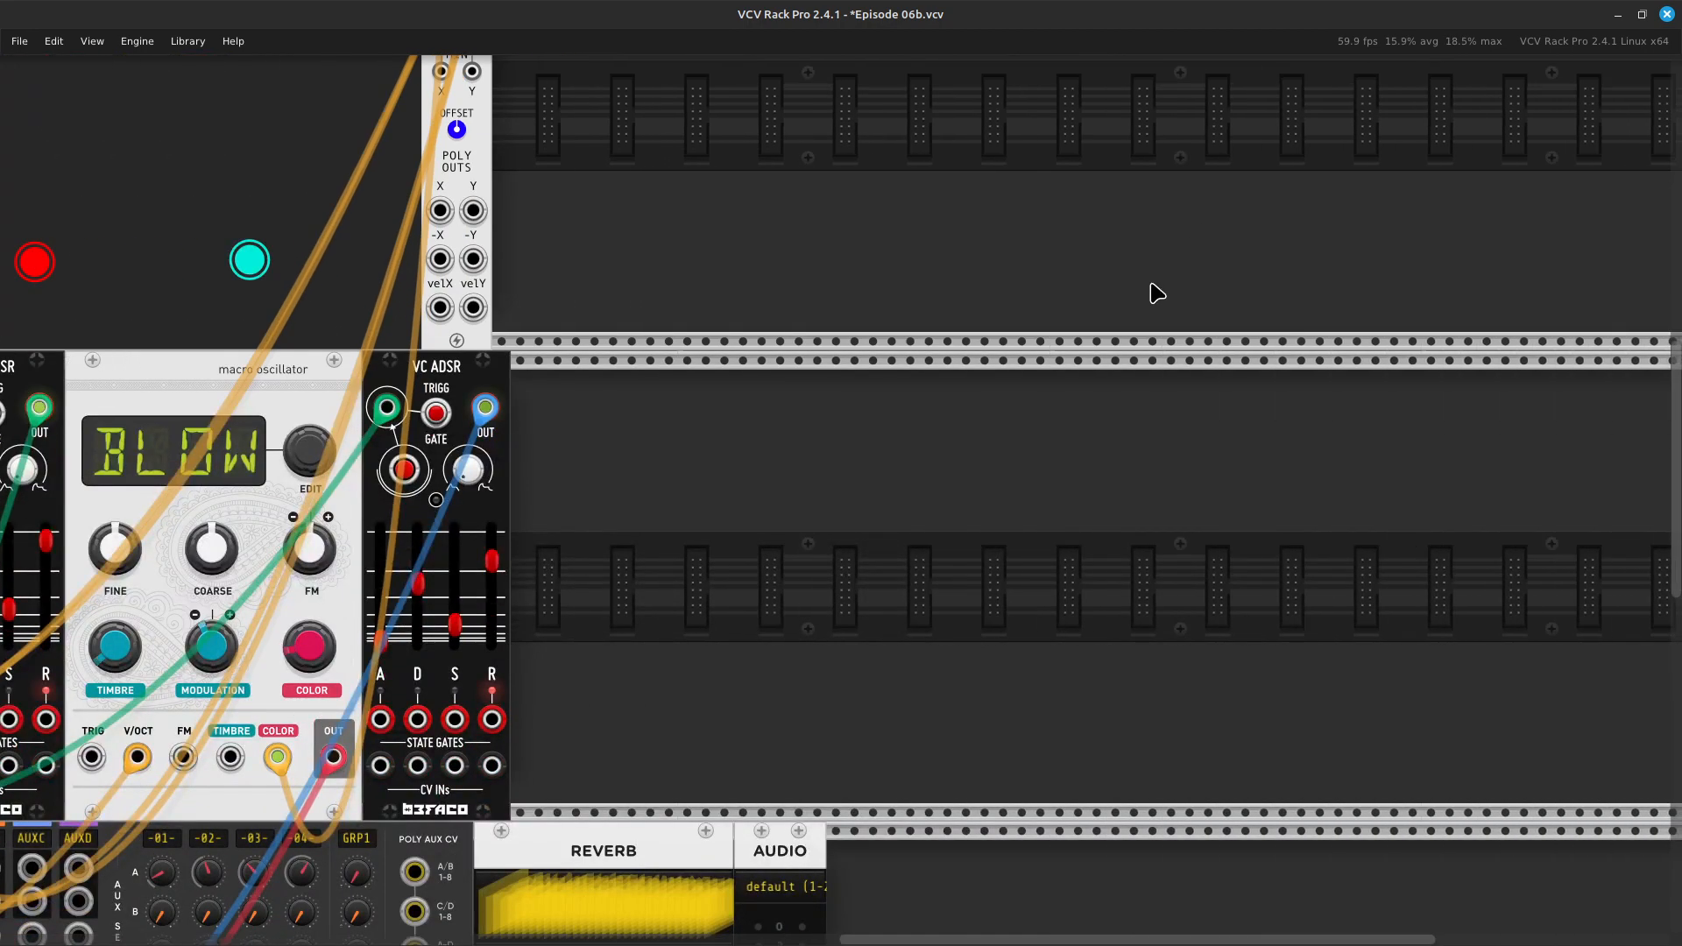
scroll(911, 593, left, 16)
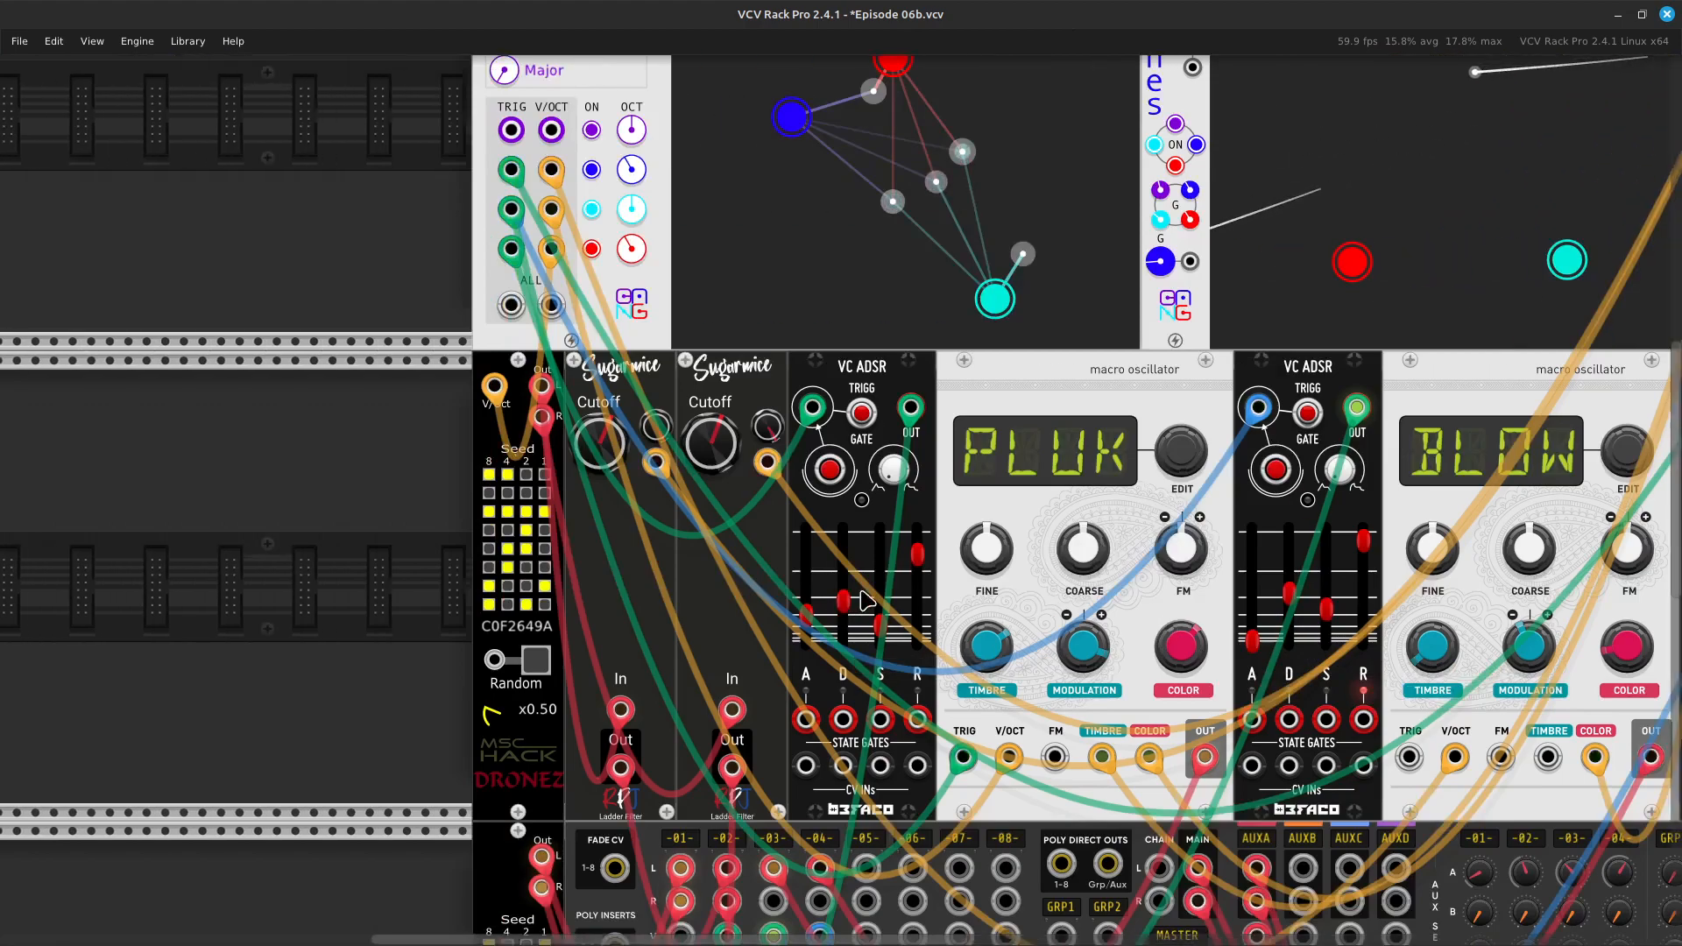
scroll(887, 594, down, 4)
scroll(903, 586, down, 5)
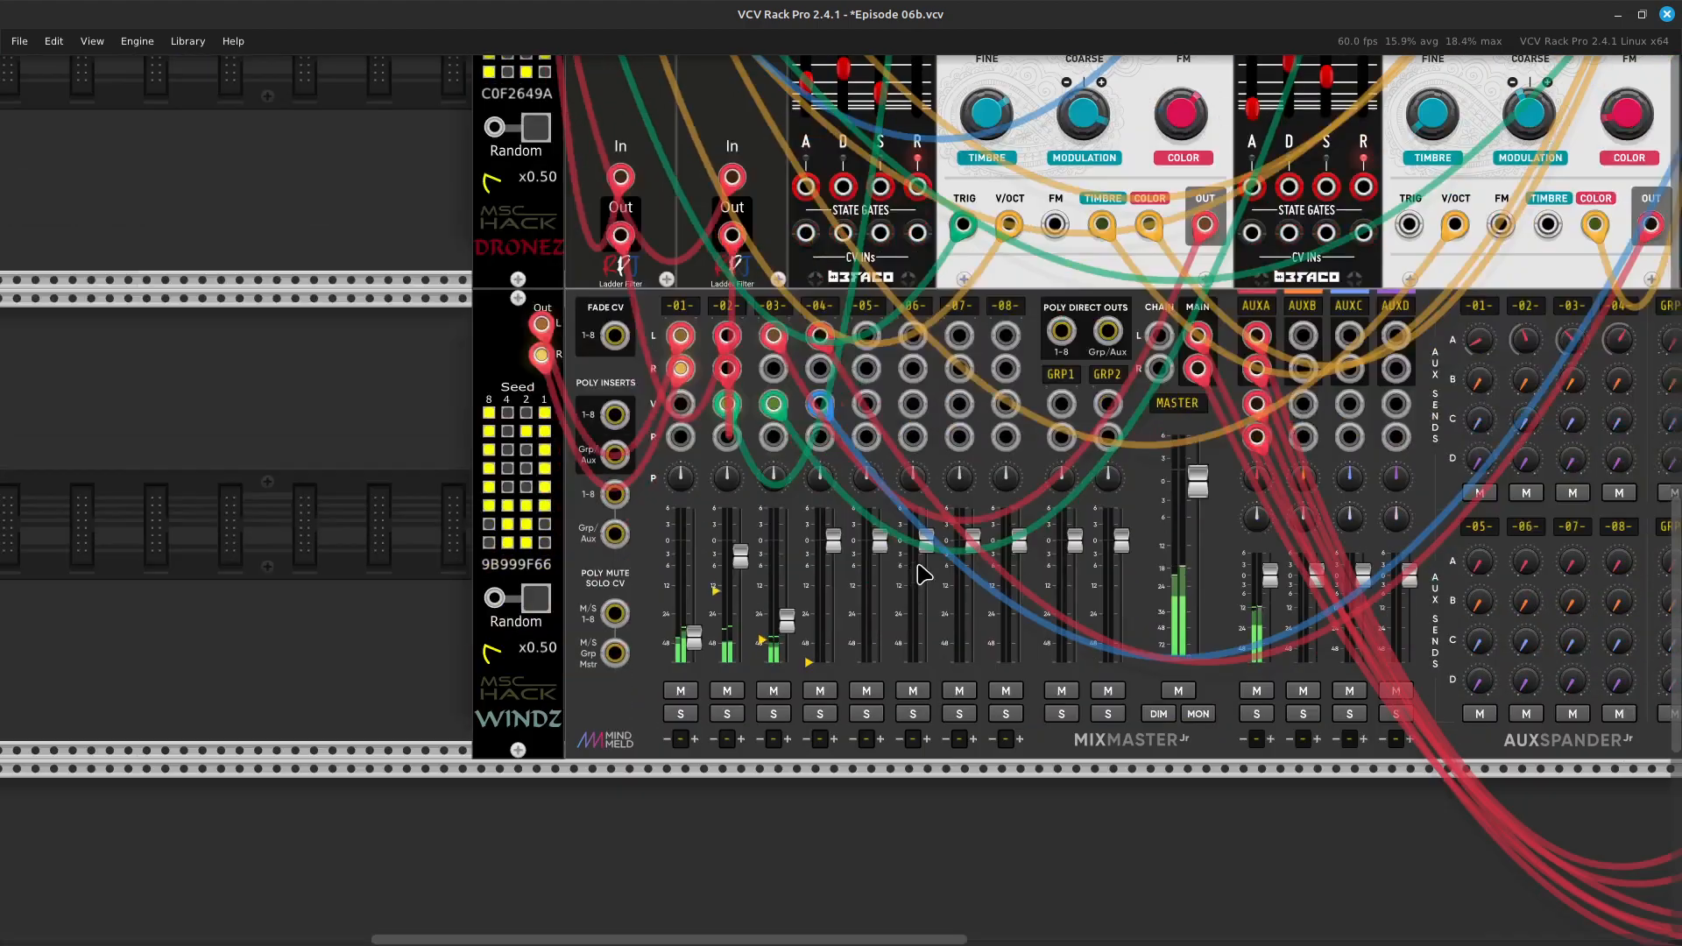
scroll(938, 578, up, 4)
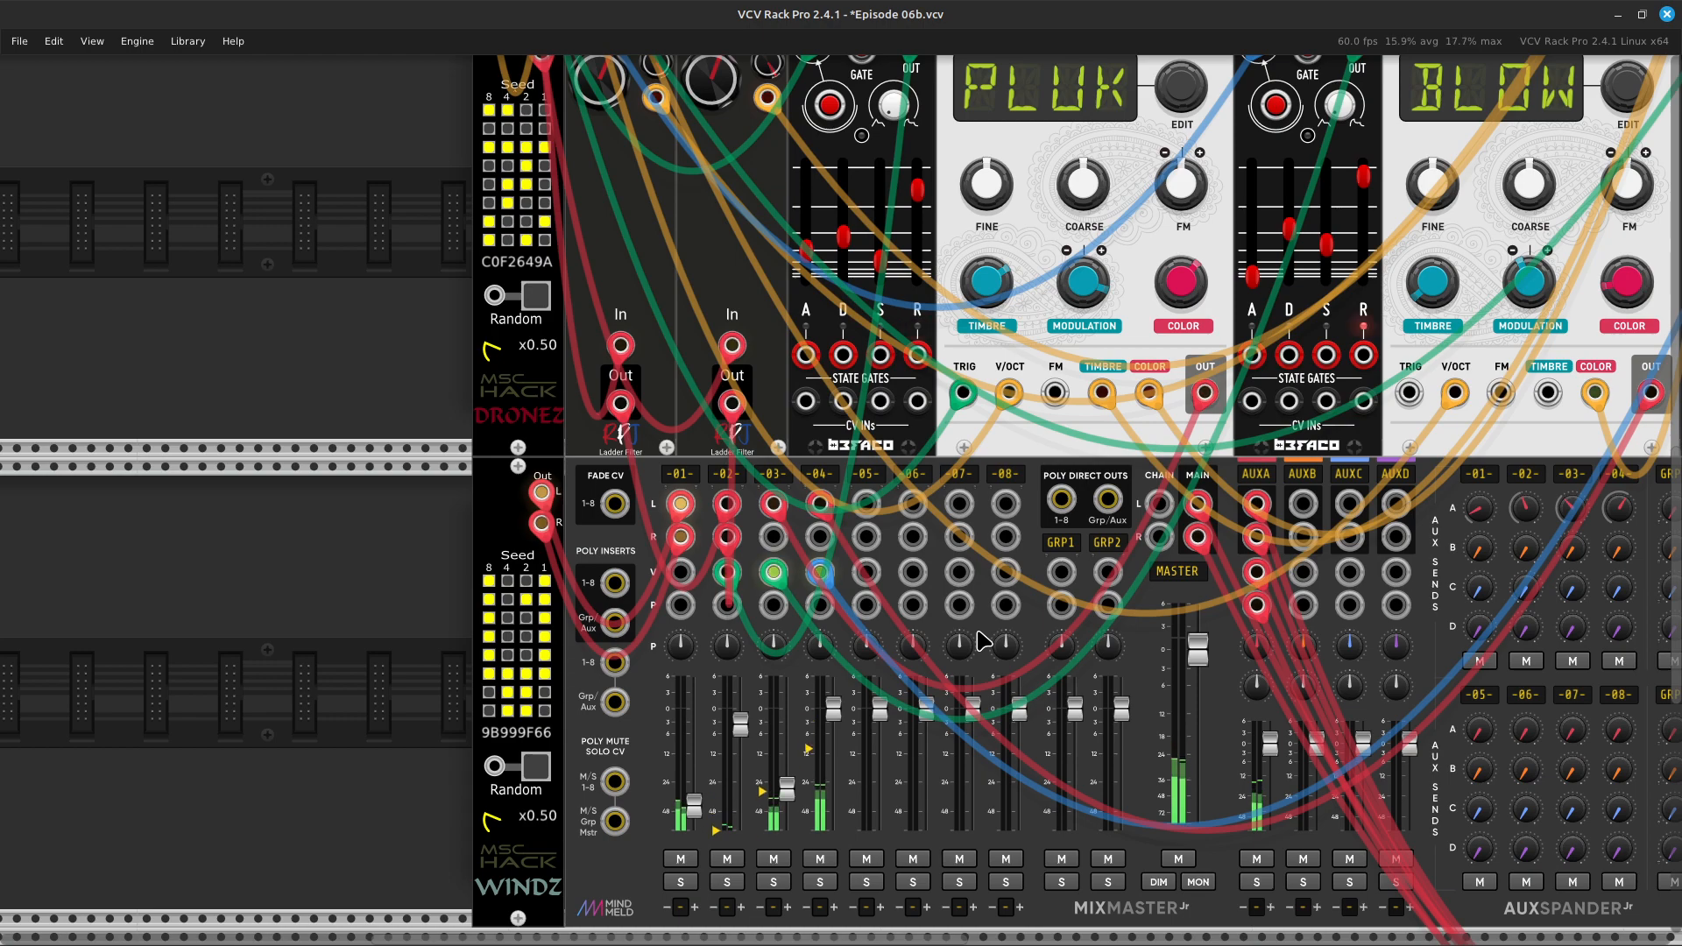
Pan mixer channel 4 right to about 38% and set its level to about -4 dB
mouse_move(968, 710)
scroll(984, 711, up, 3)
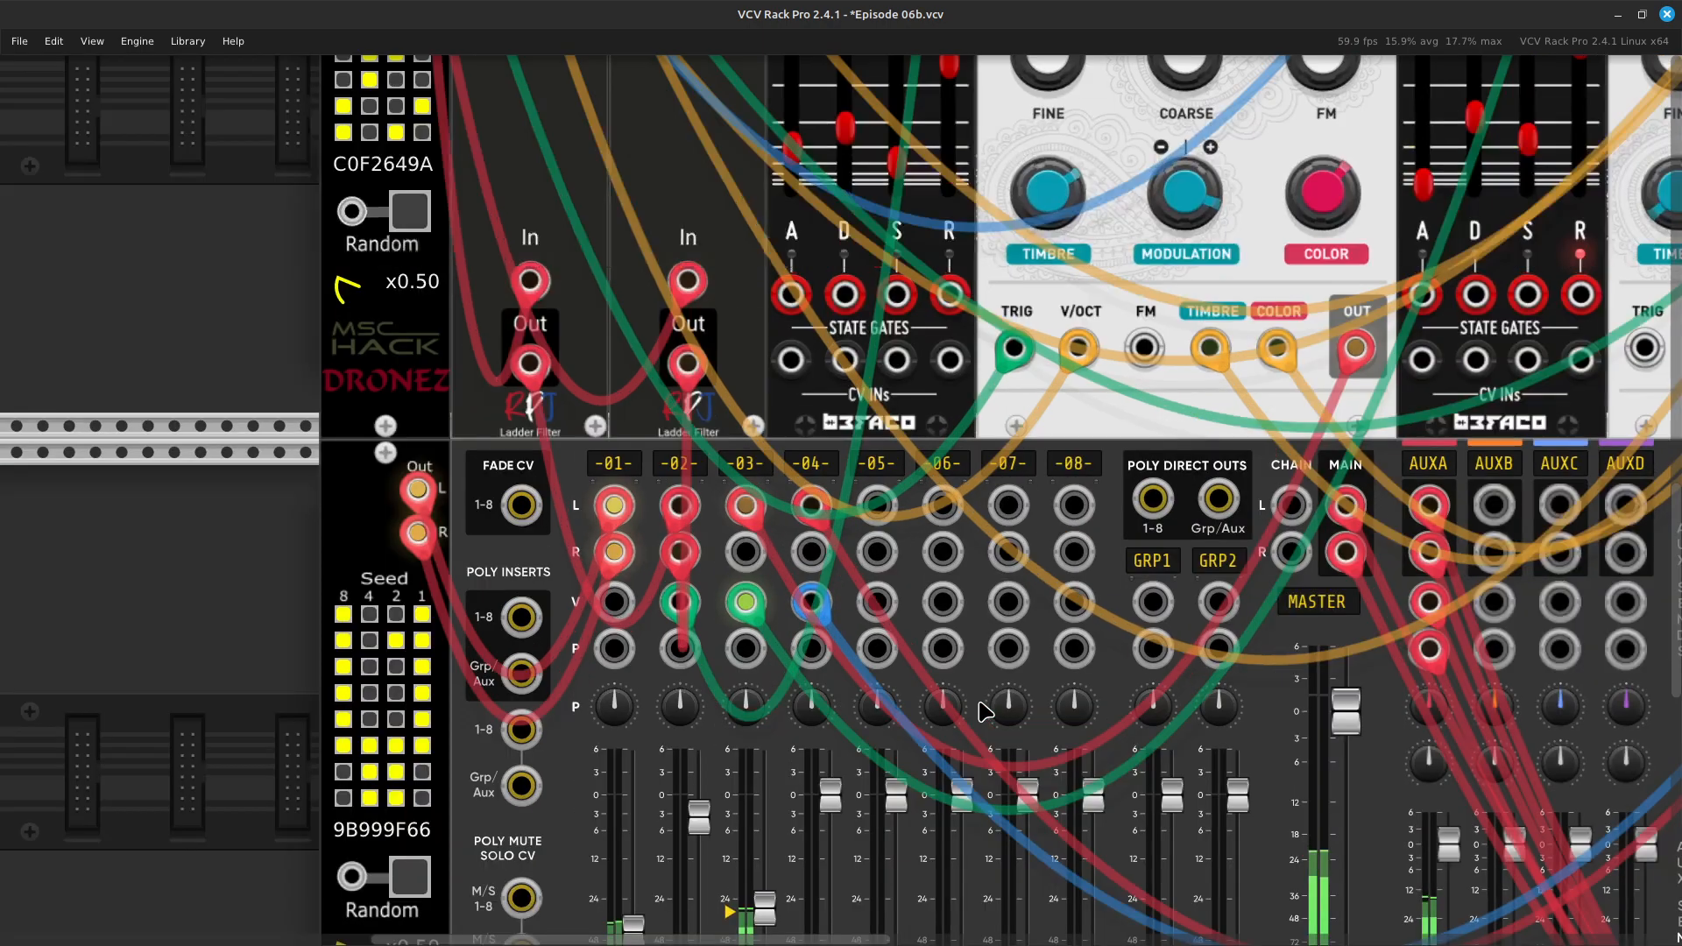
scroll(983, 712, down, 5)
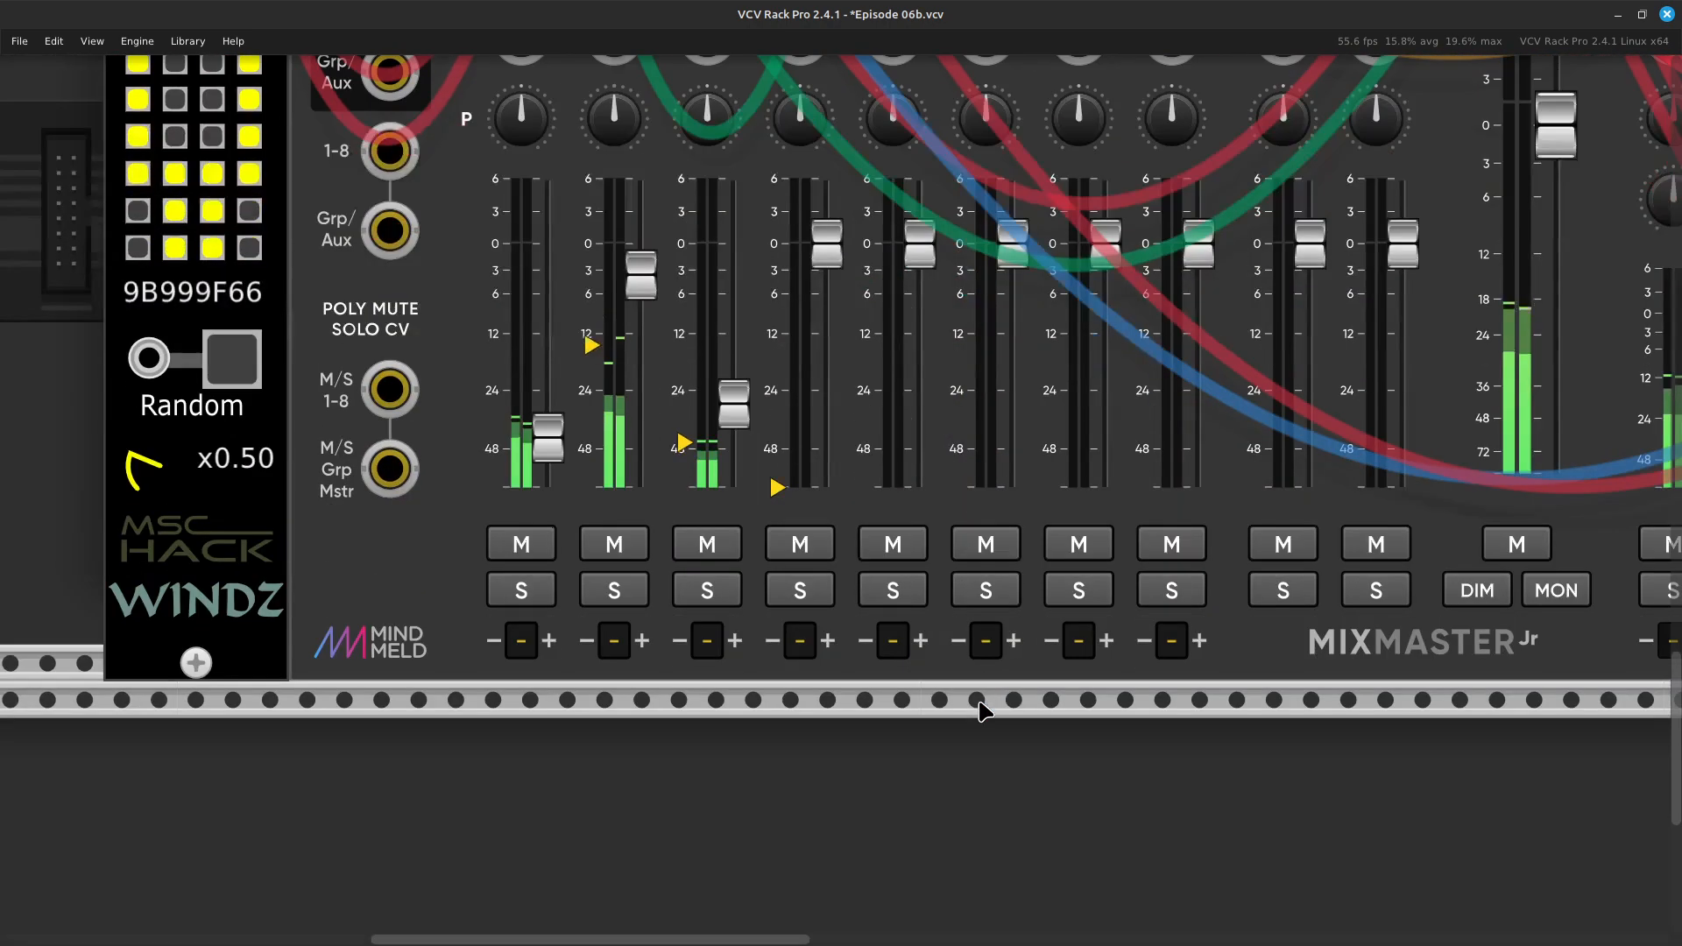
scroll(876, 465, up, 2)
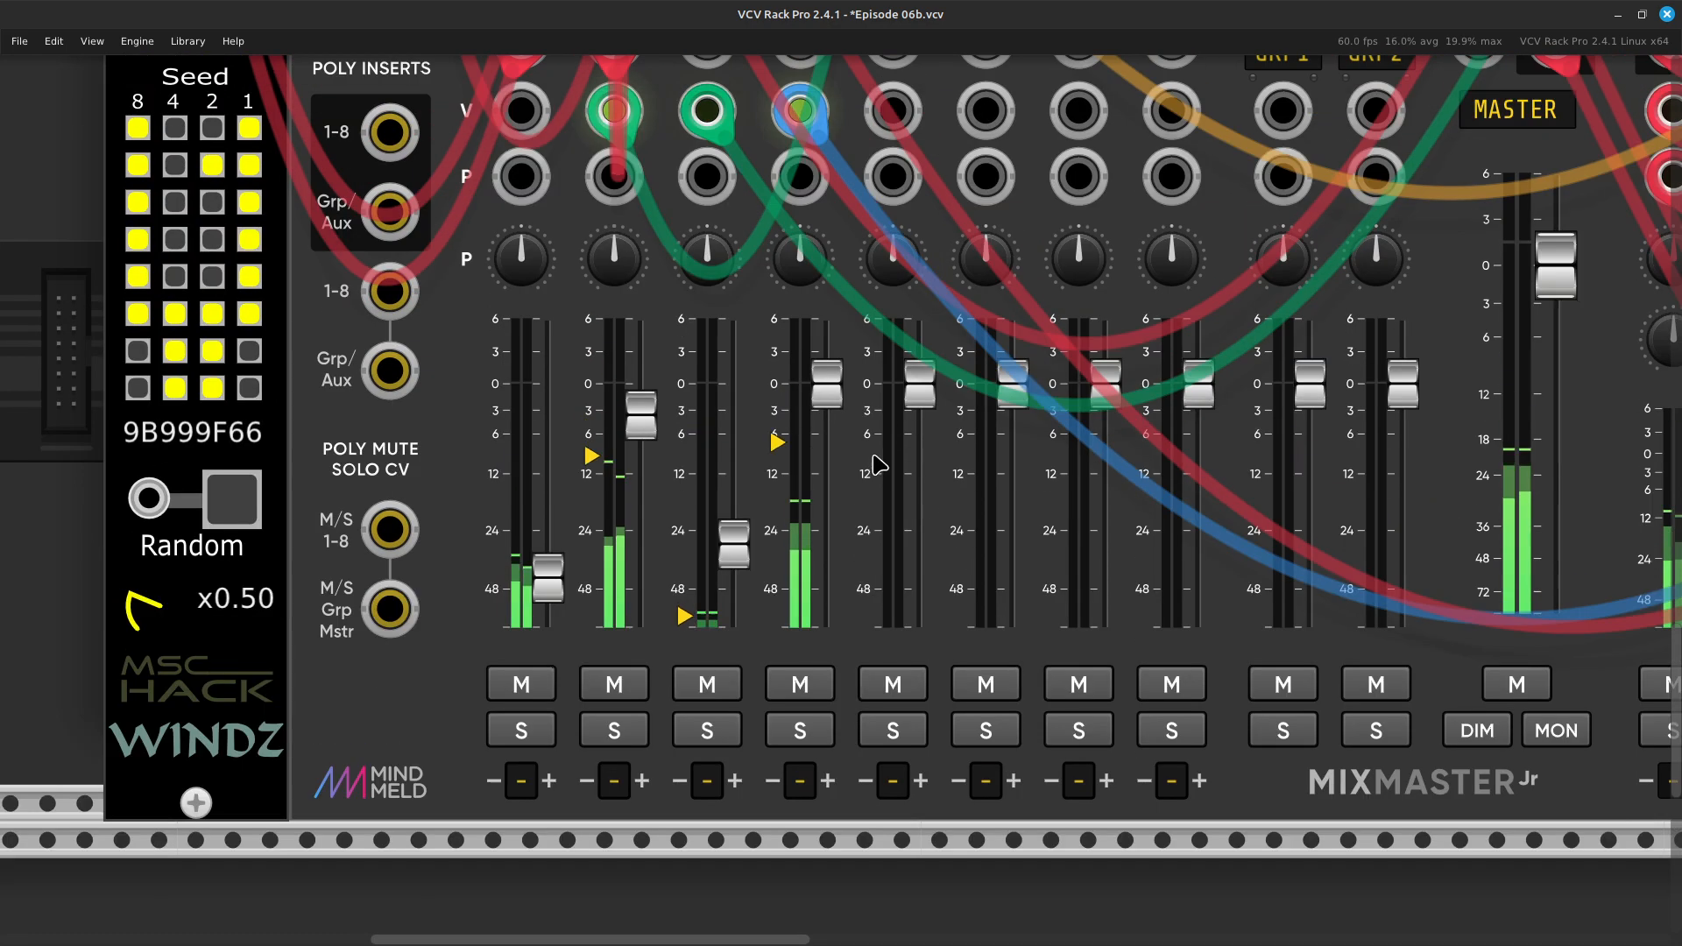
mouse_move(823, 529)
drag(828, 385, 827, 466)
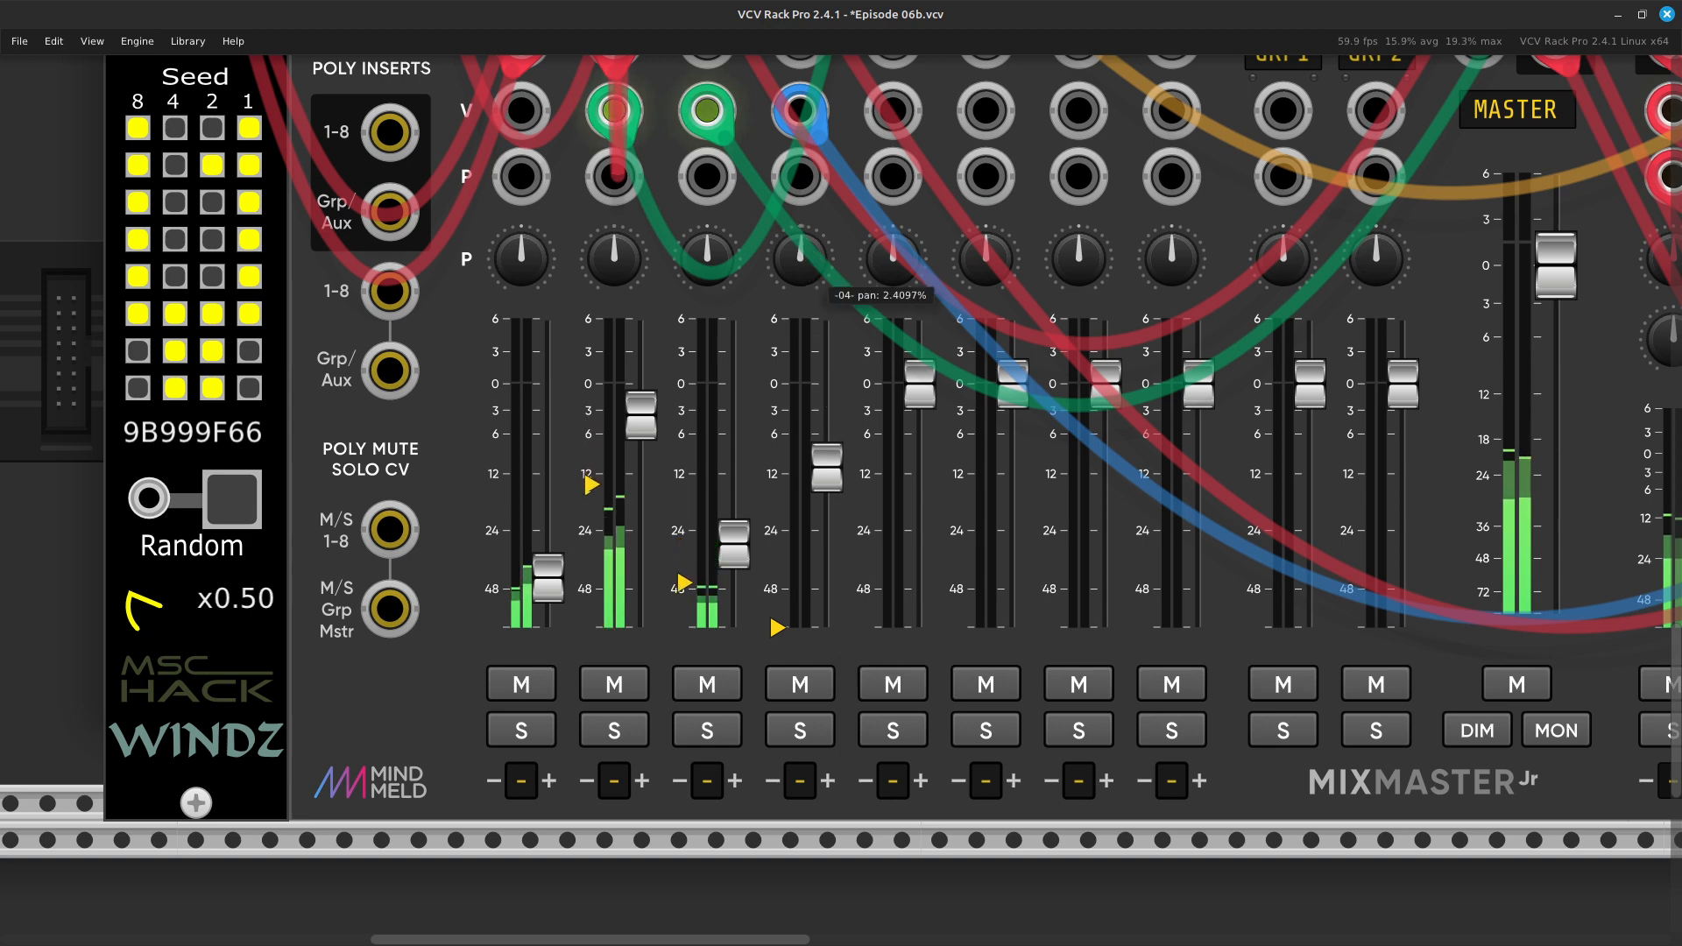
drag(801, 259, 801, 228)
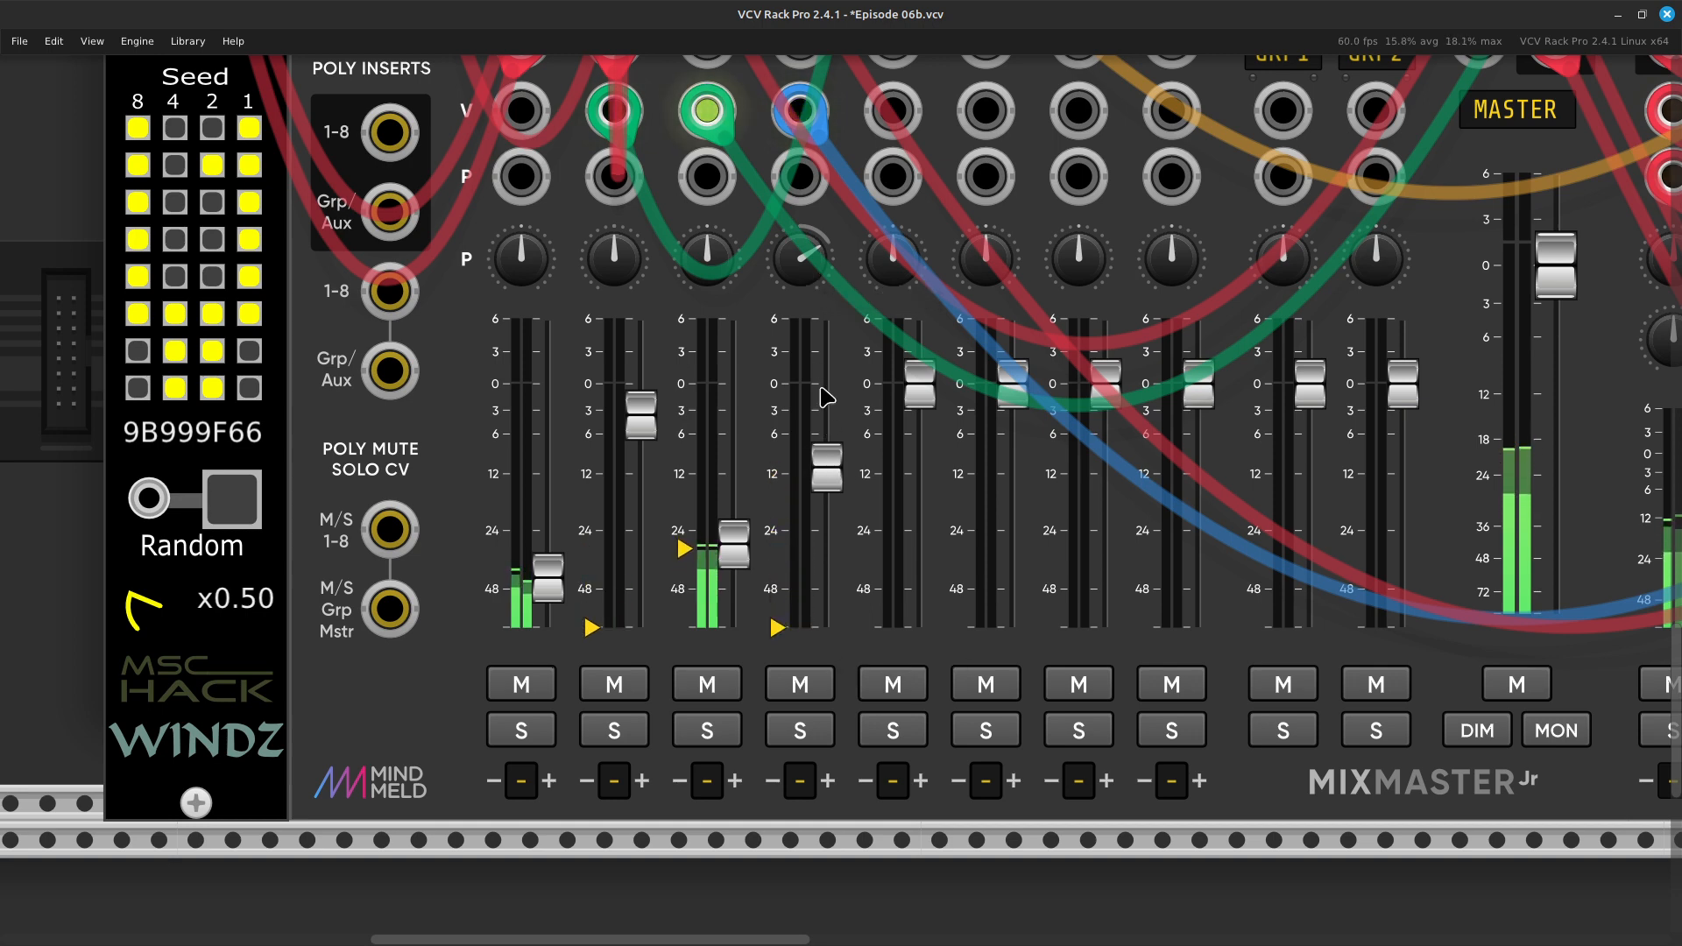
drag(827, 397, 827, 344)
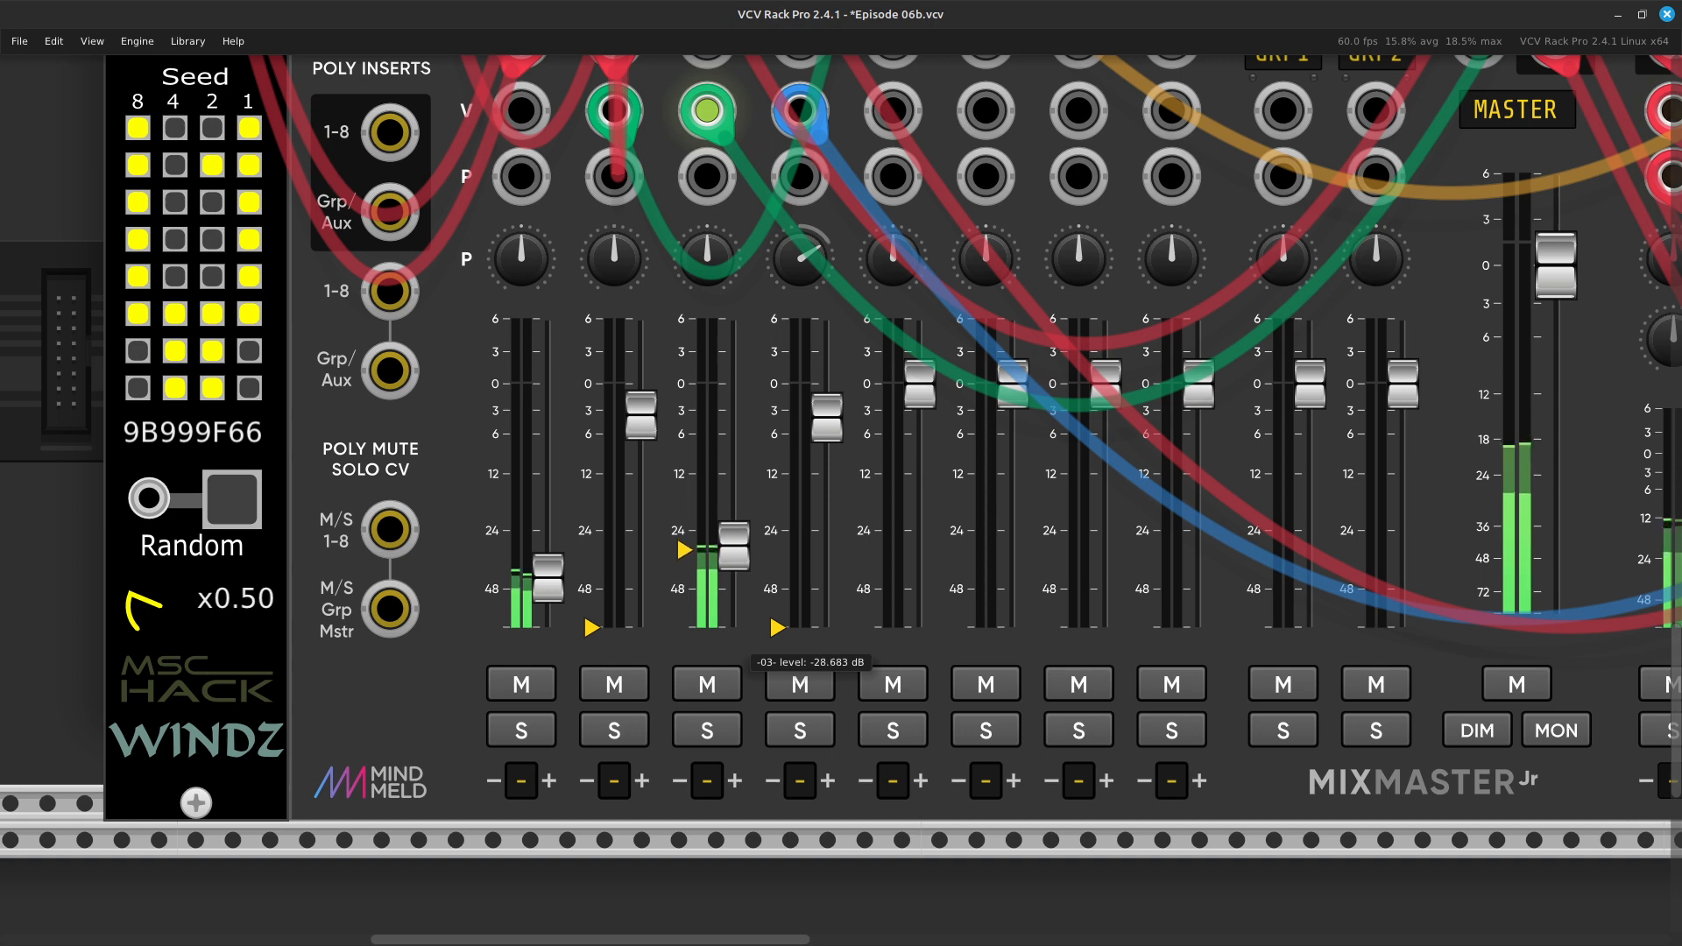
Raise mixer channel 3's level to about -13 dB and lower its send to AUXA slightly
drag(734, 545, 734, 481)
scroll(754, 510, up, 8)
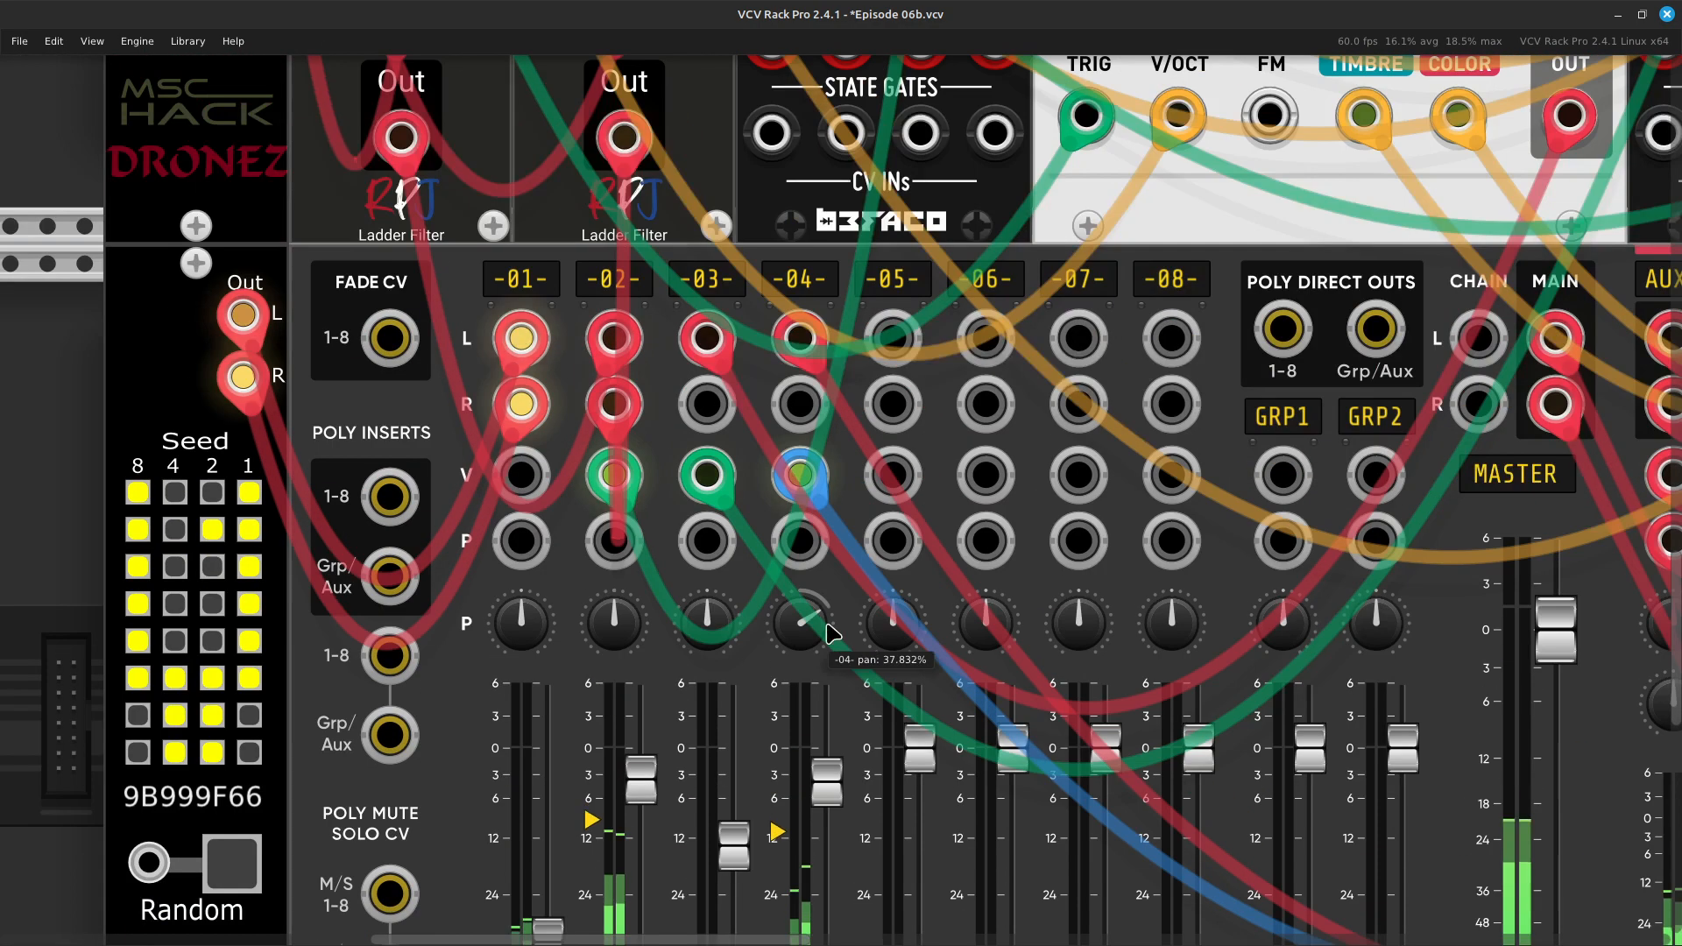
scroll(892, 746, right, 6)
scroll(892, 747, right, 12)
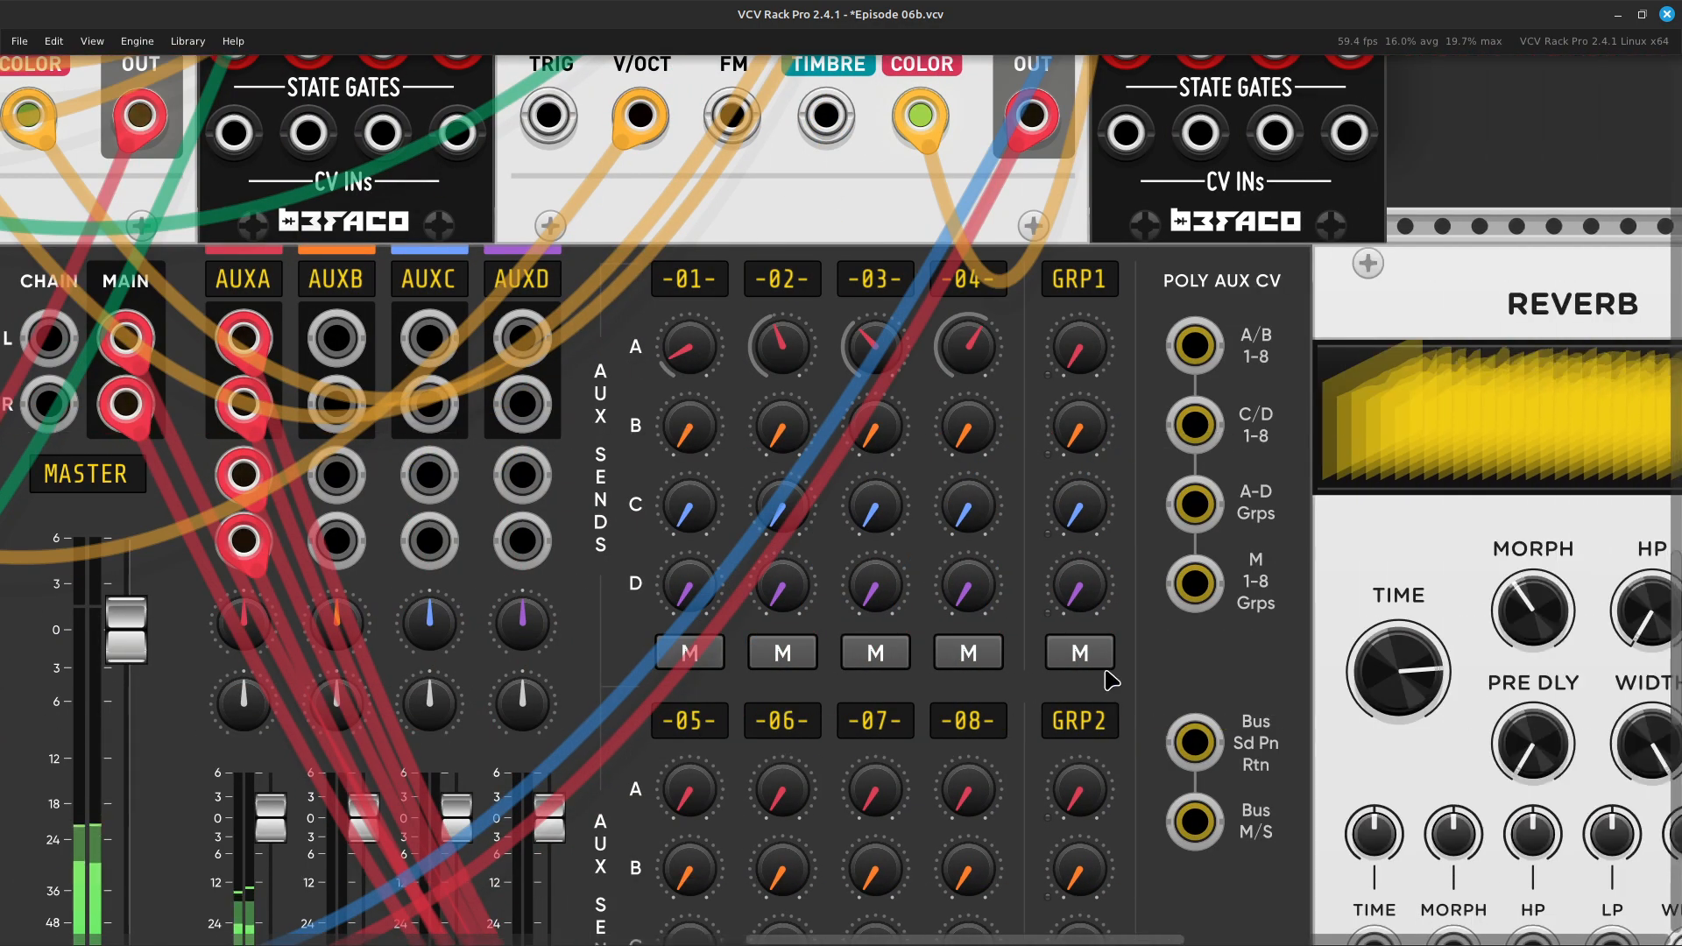
drag(873, 357, 873, 357)
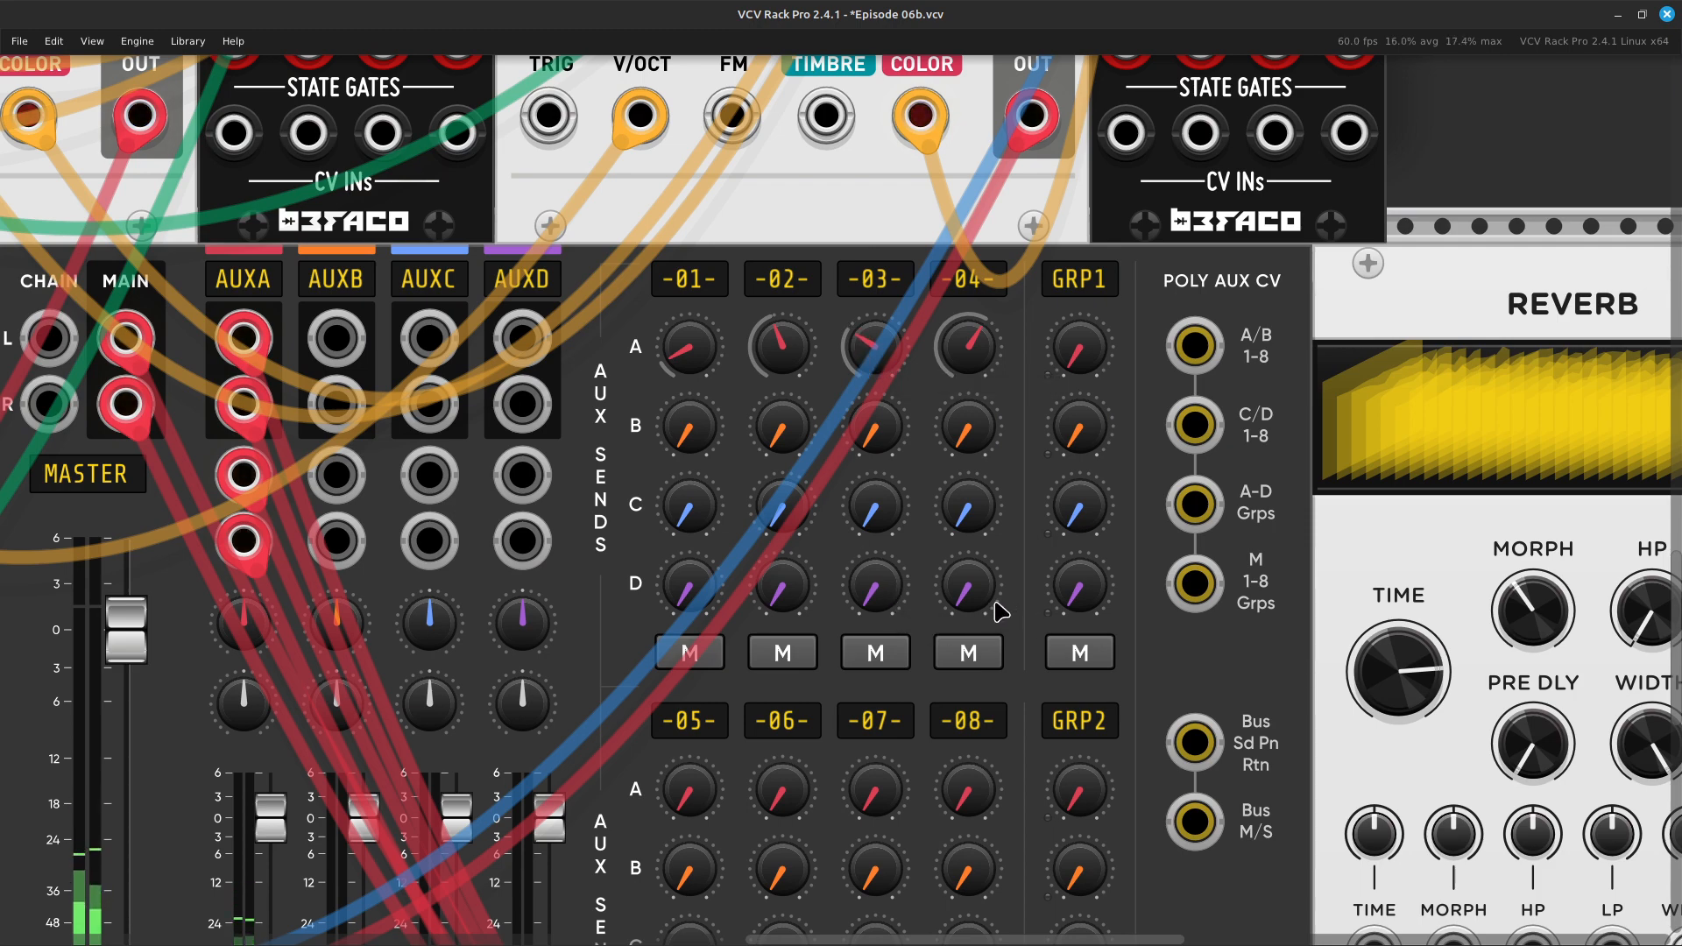
Pan mixer channel 3 slightly to the right
scroll(999, 606, left, 12)
scroll(987, 613, down, 3)
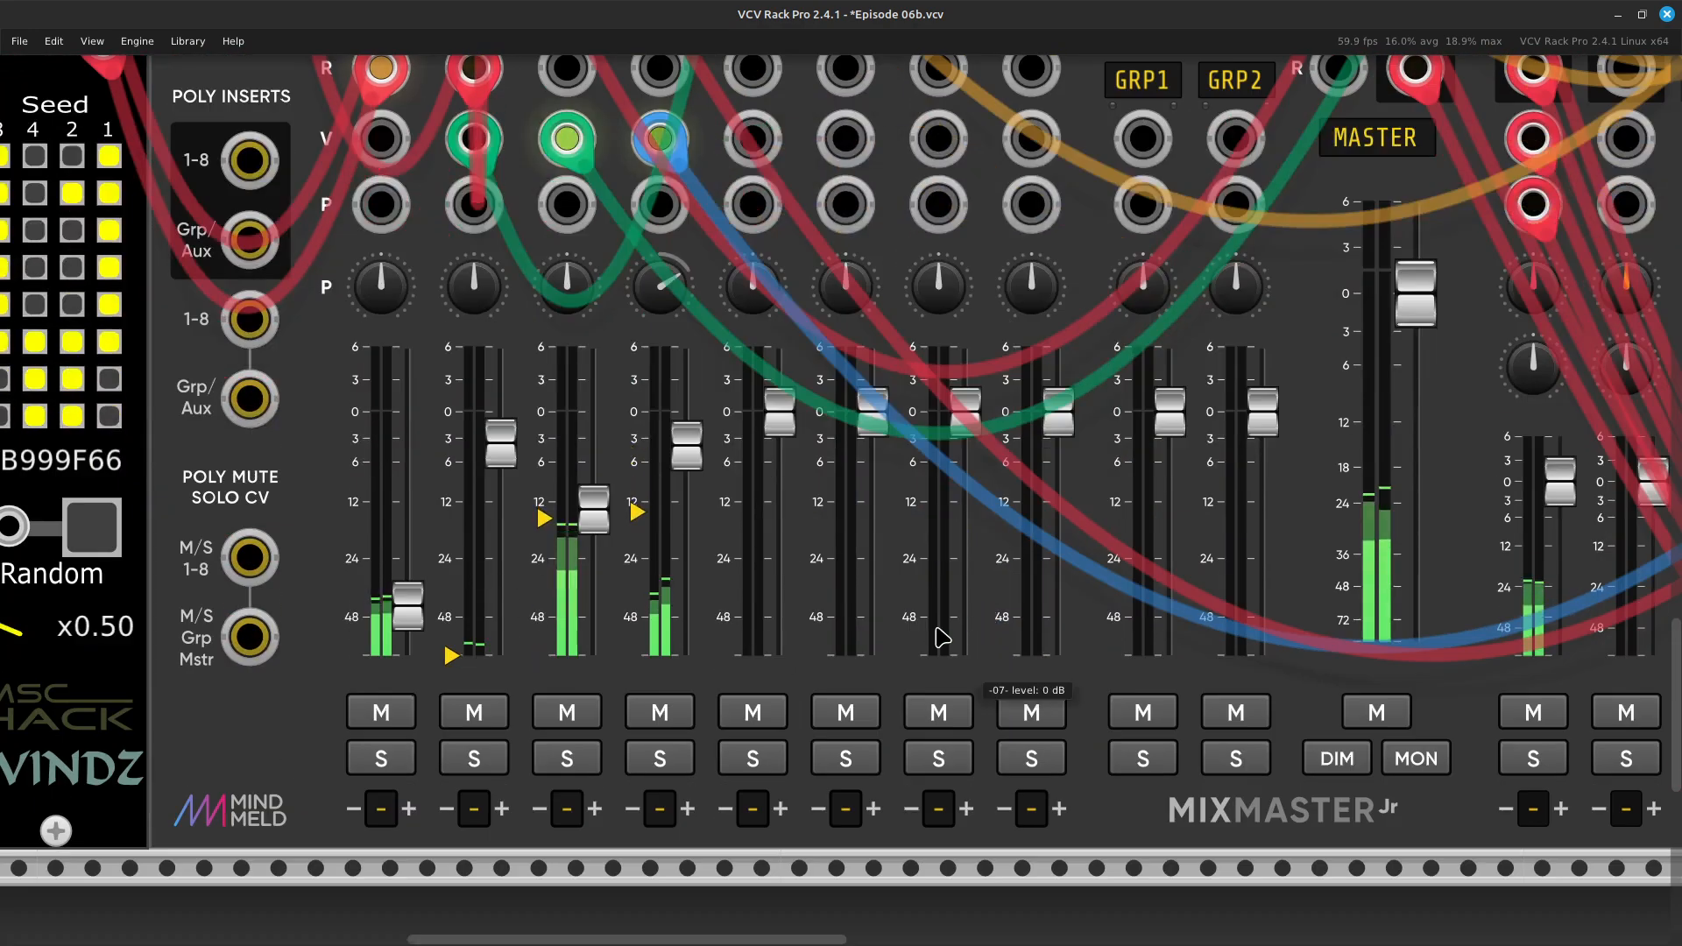
scroll(892, 578, left, 3)
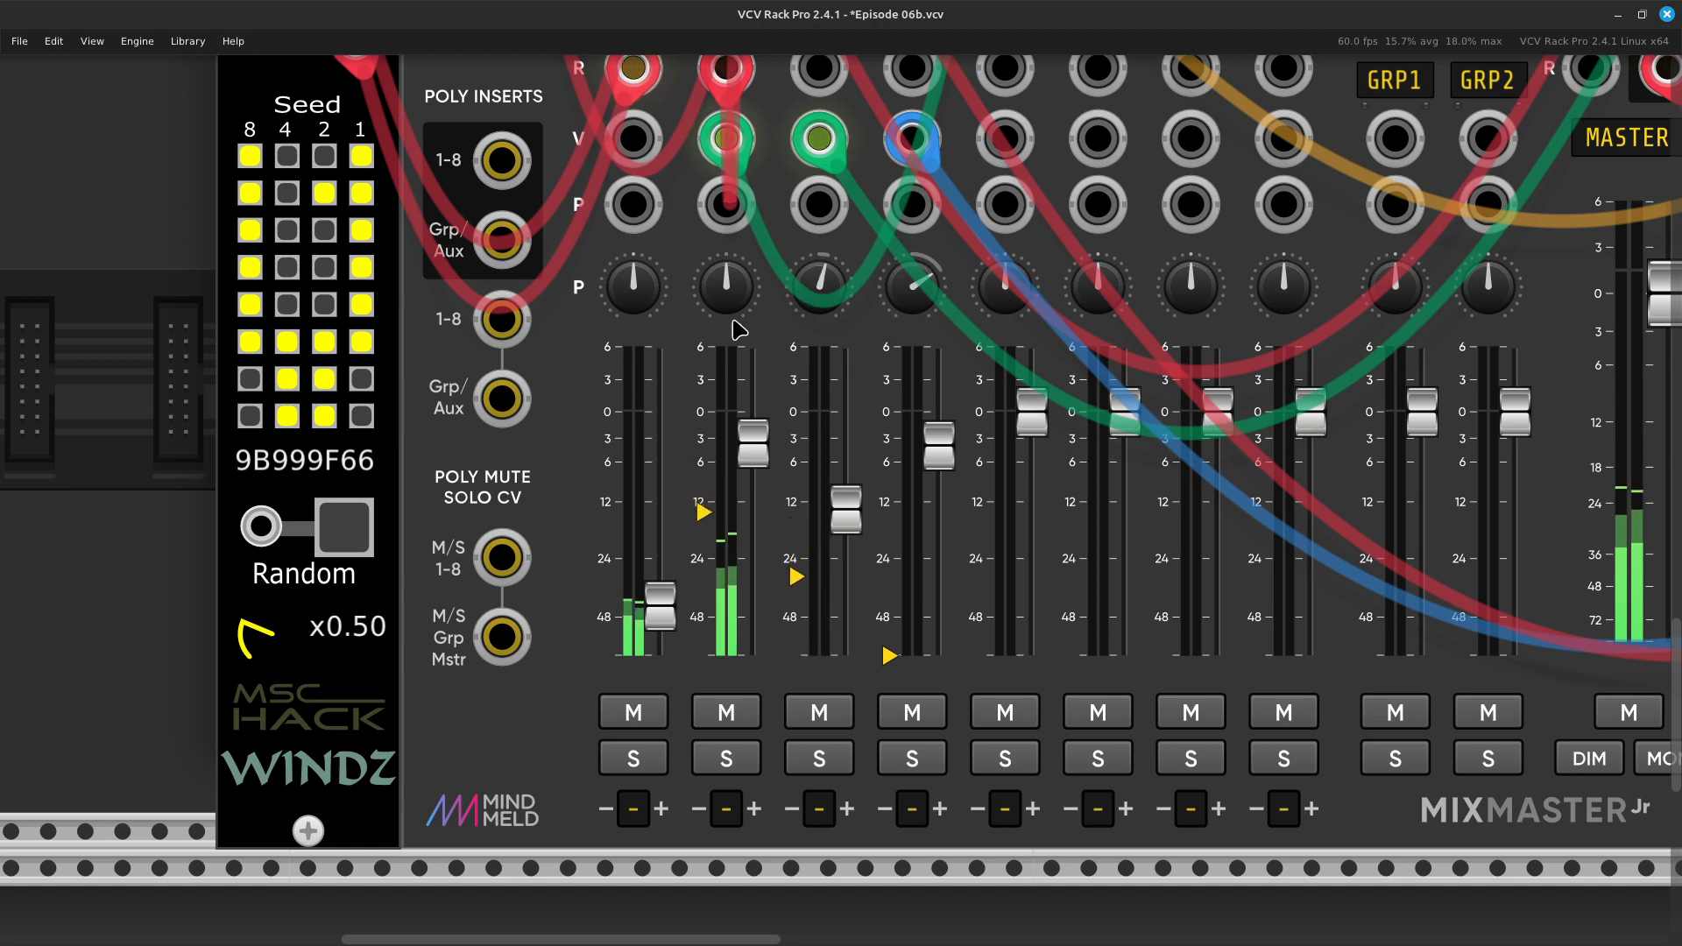
Pan mixer channel 2 slightly to the left and raise its level to just below 0 dB
drag(729, 296, 729, 340)
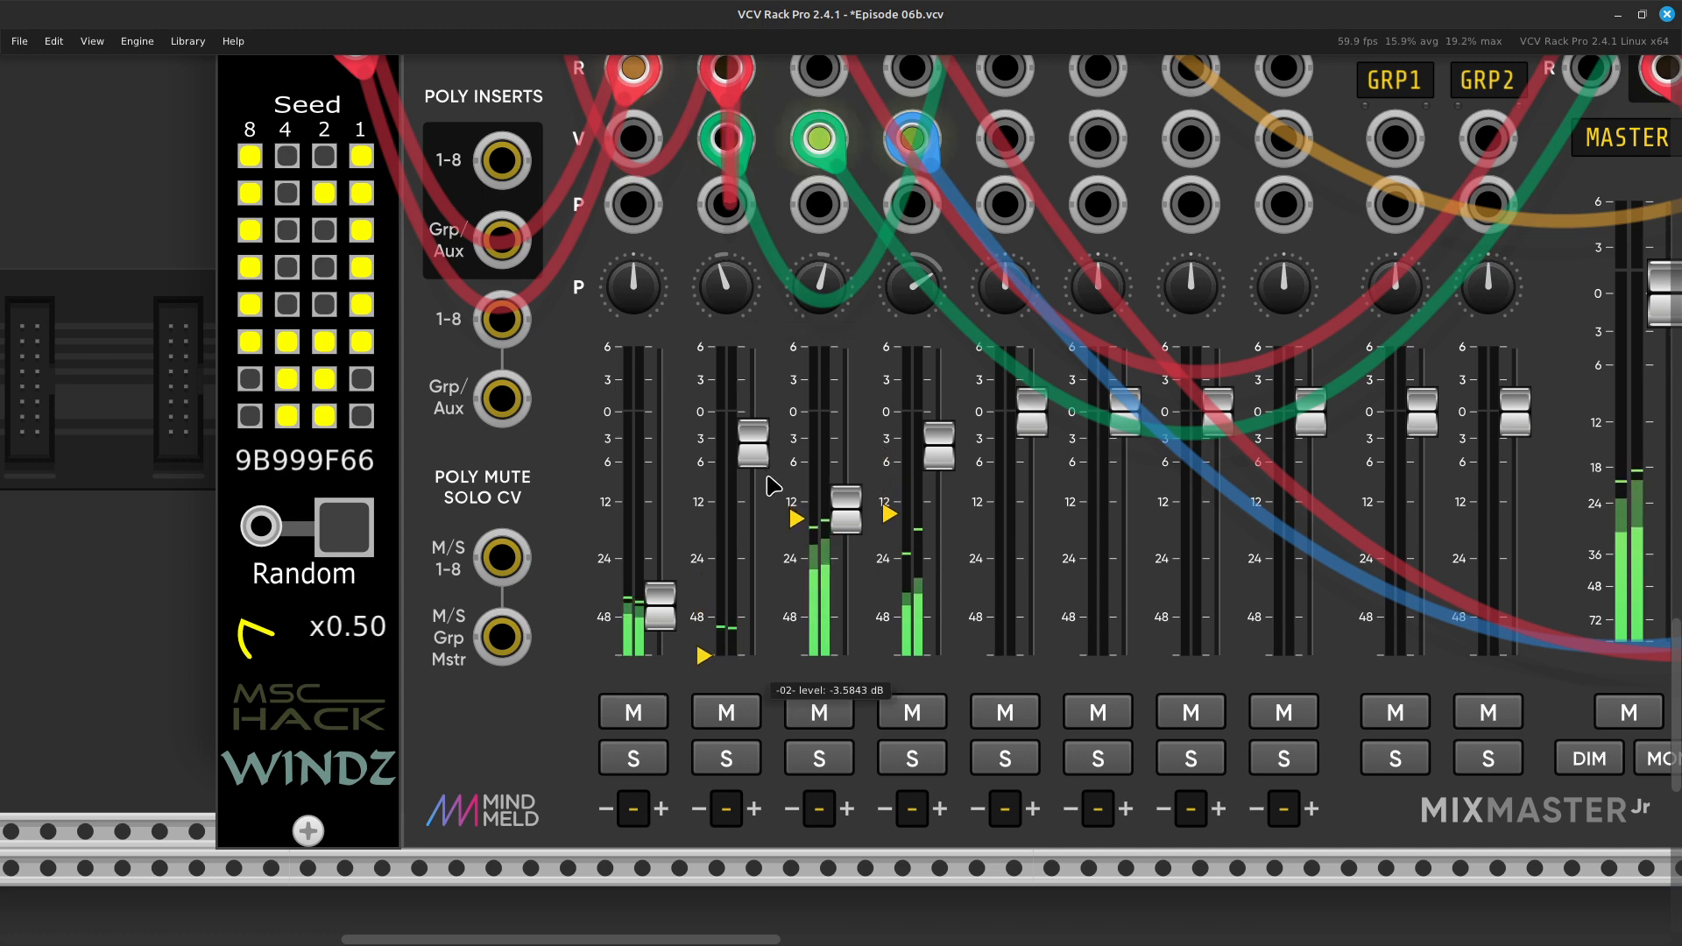
drag(765, 474, 765, 471)
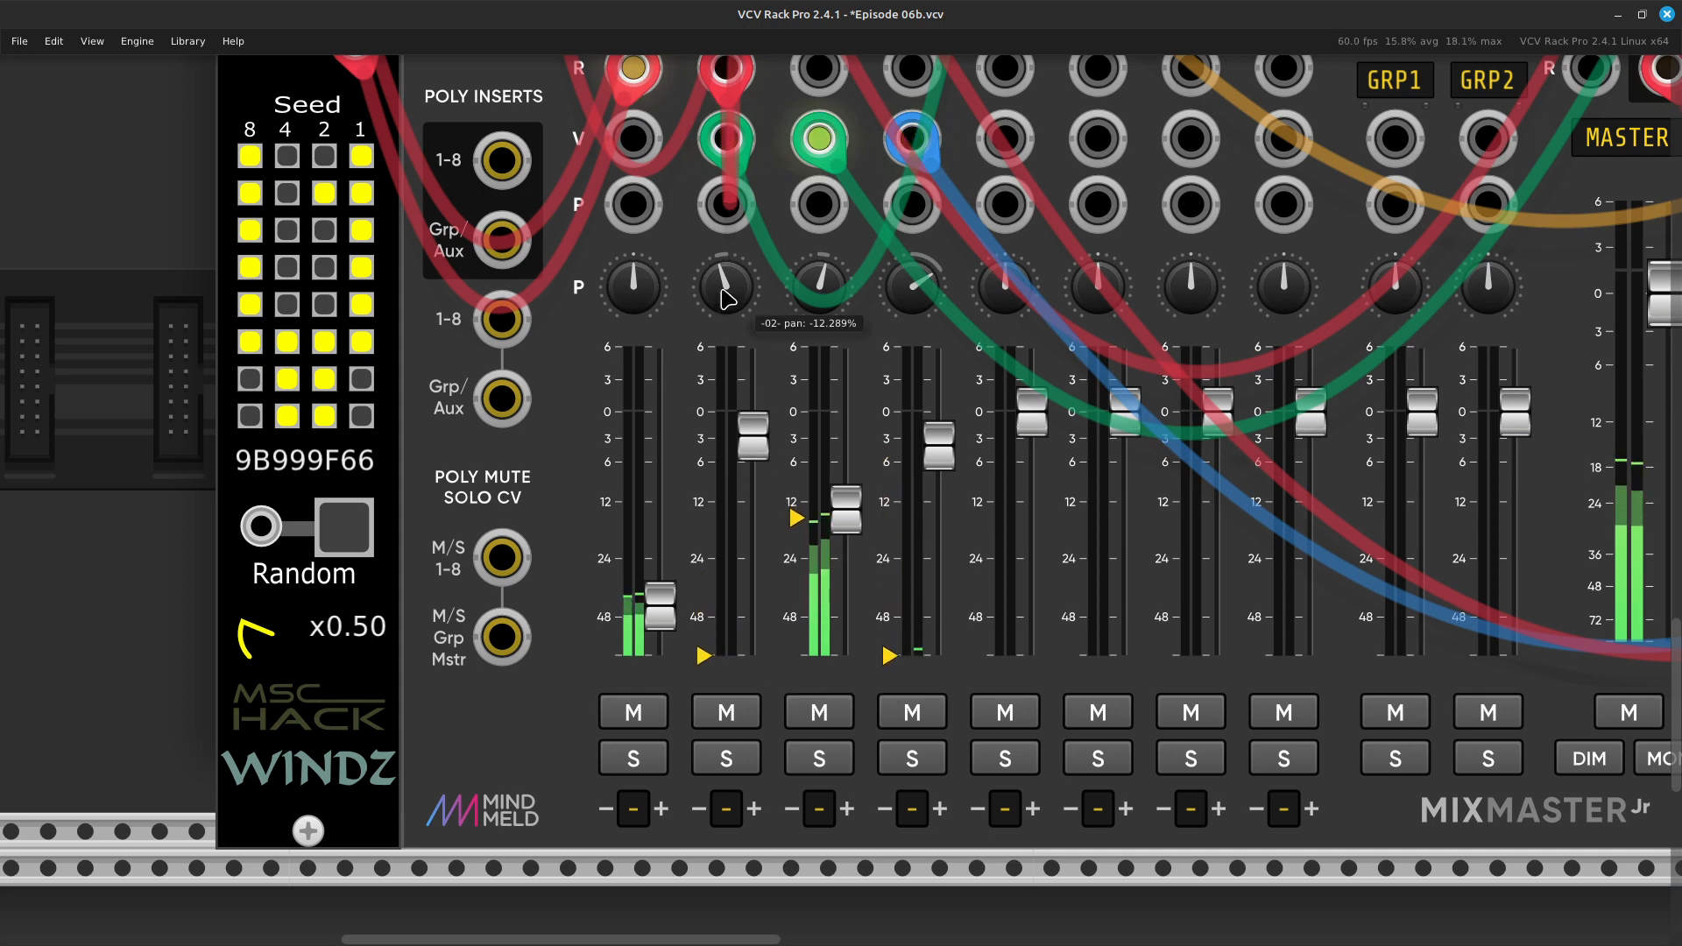
drag(722, 291, 722, 291)
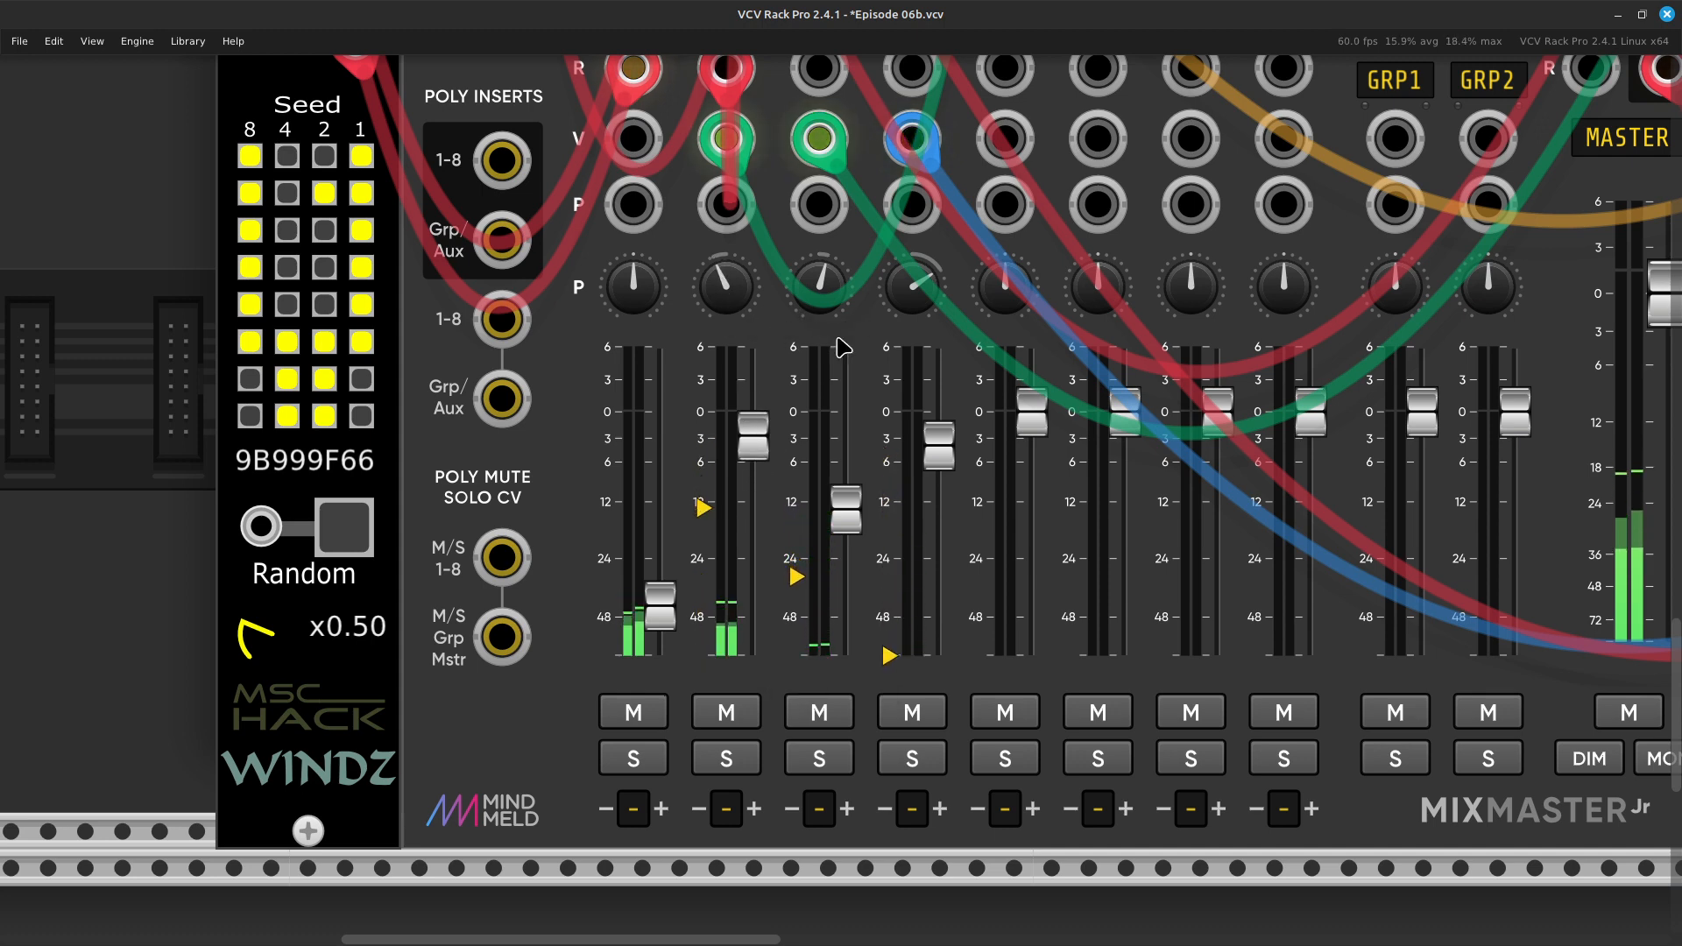
mouse_move(940, 380)
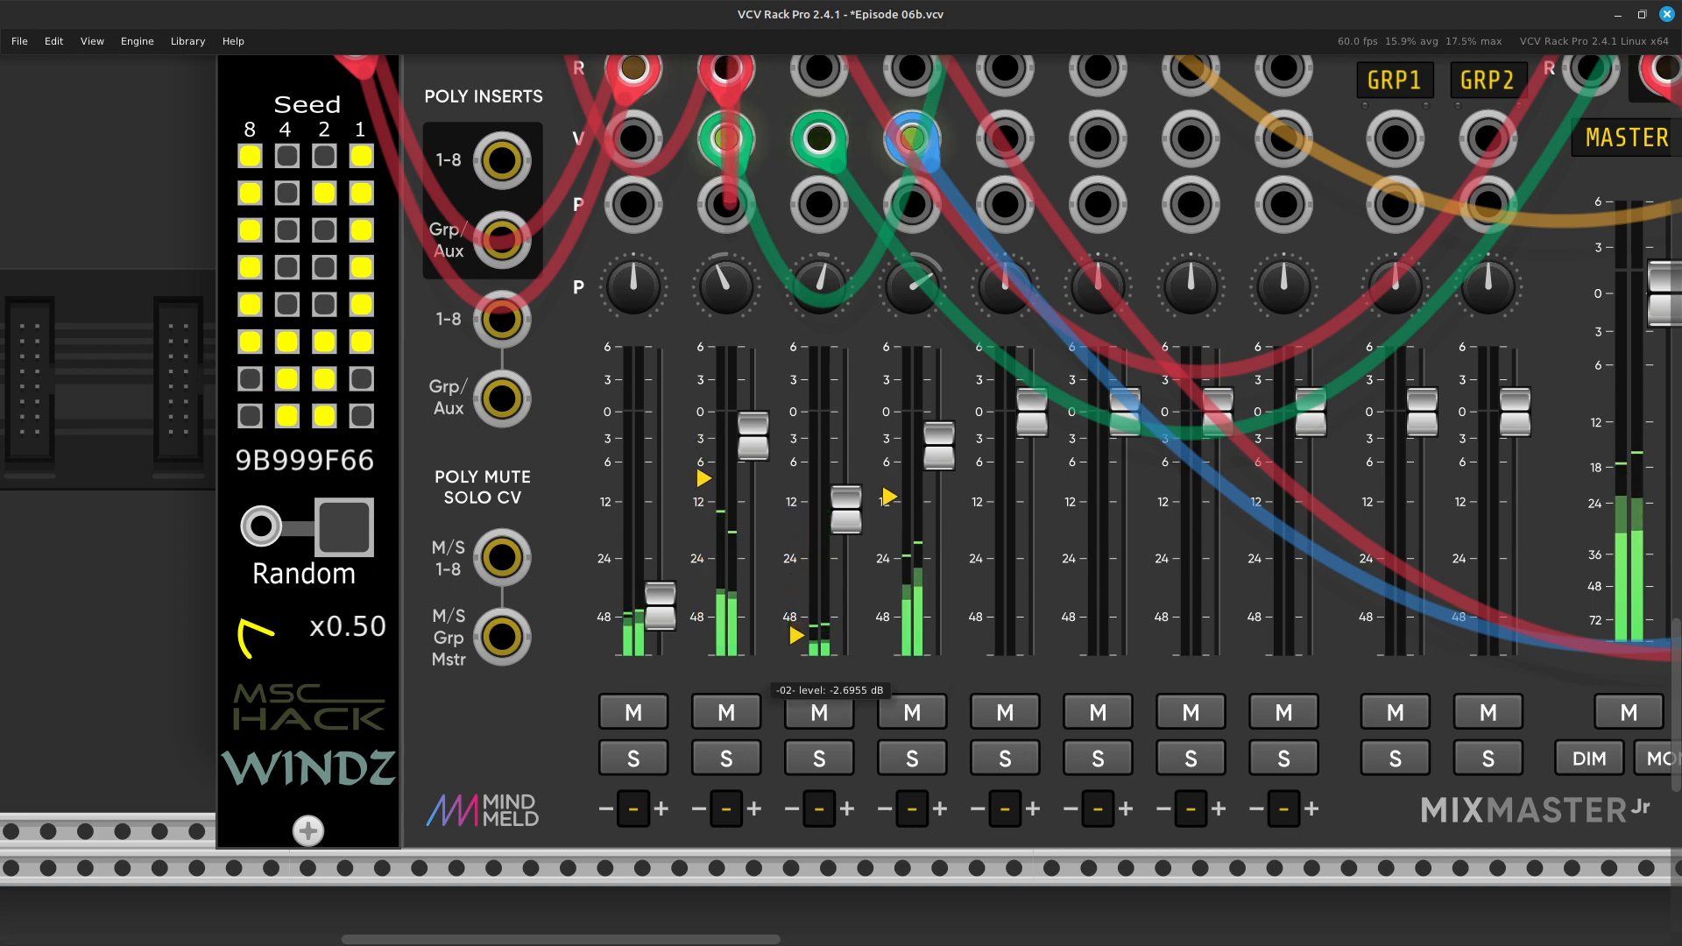
drag(759, 473, 759, 467)
Review the finished patch from the mixer up through the filters and Neutrinode to the PLUK and BLOW voices
scroll(797, 556, up, 5)
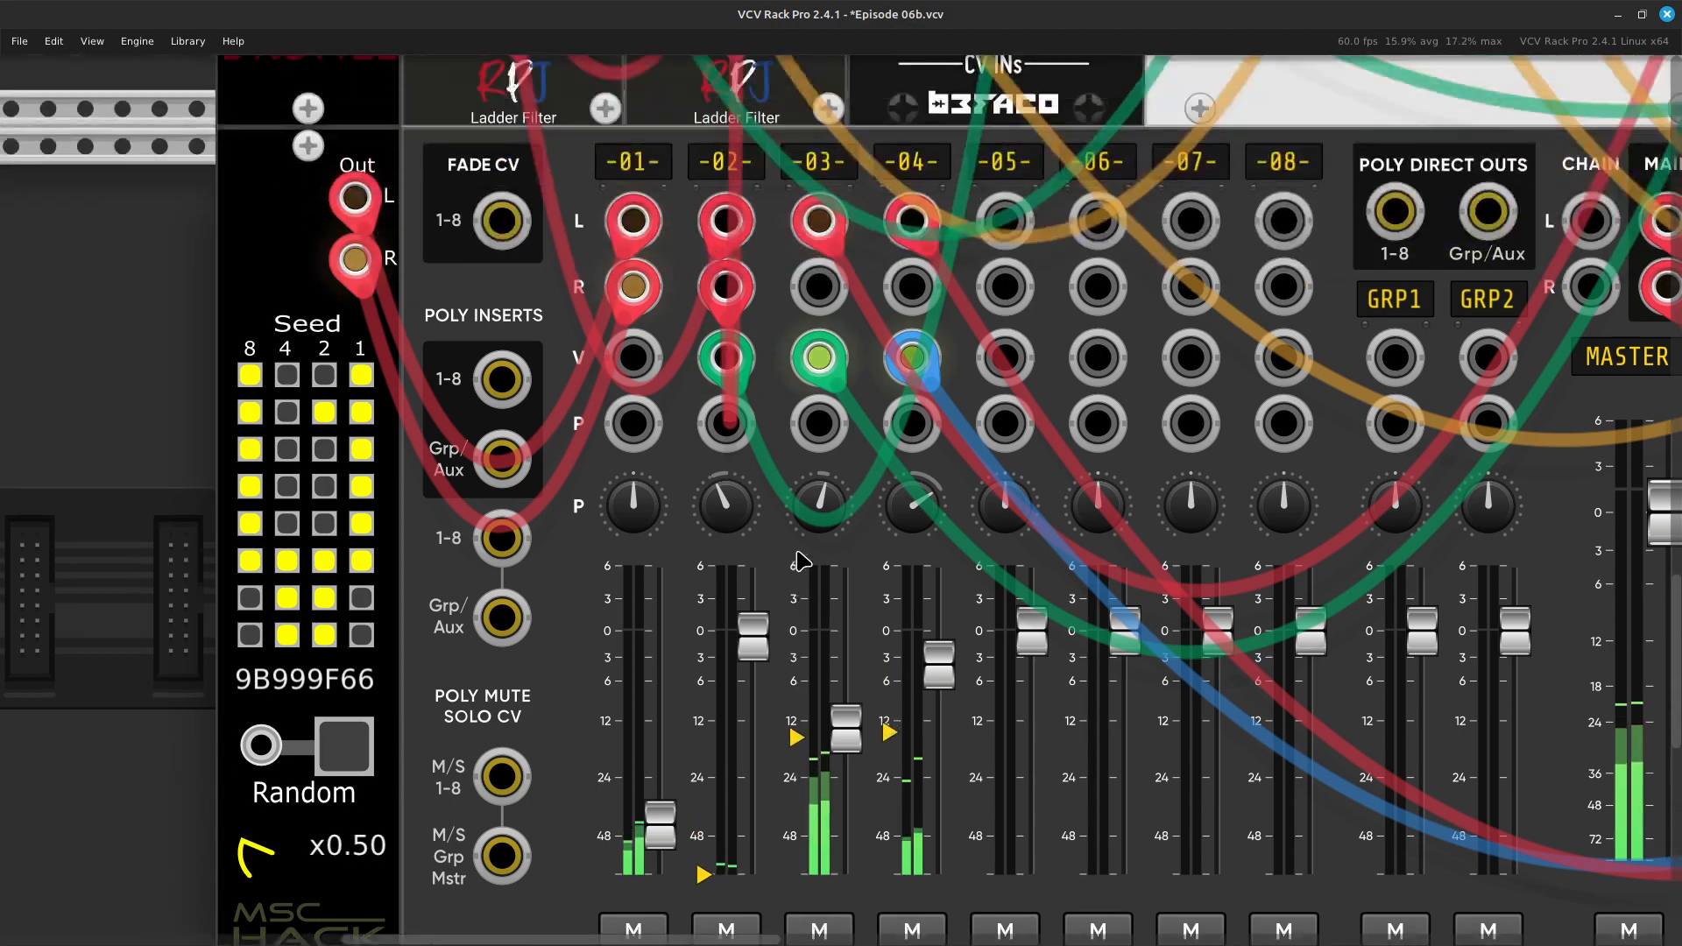
scroll(808, 566, up, 7)
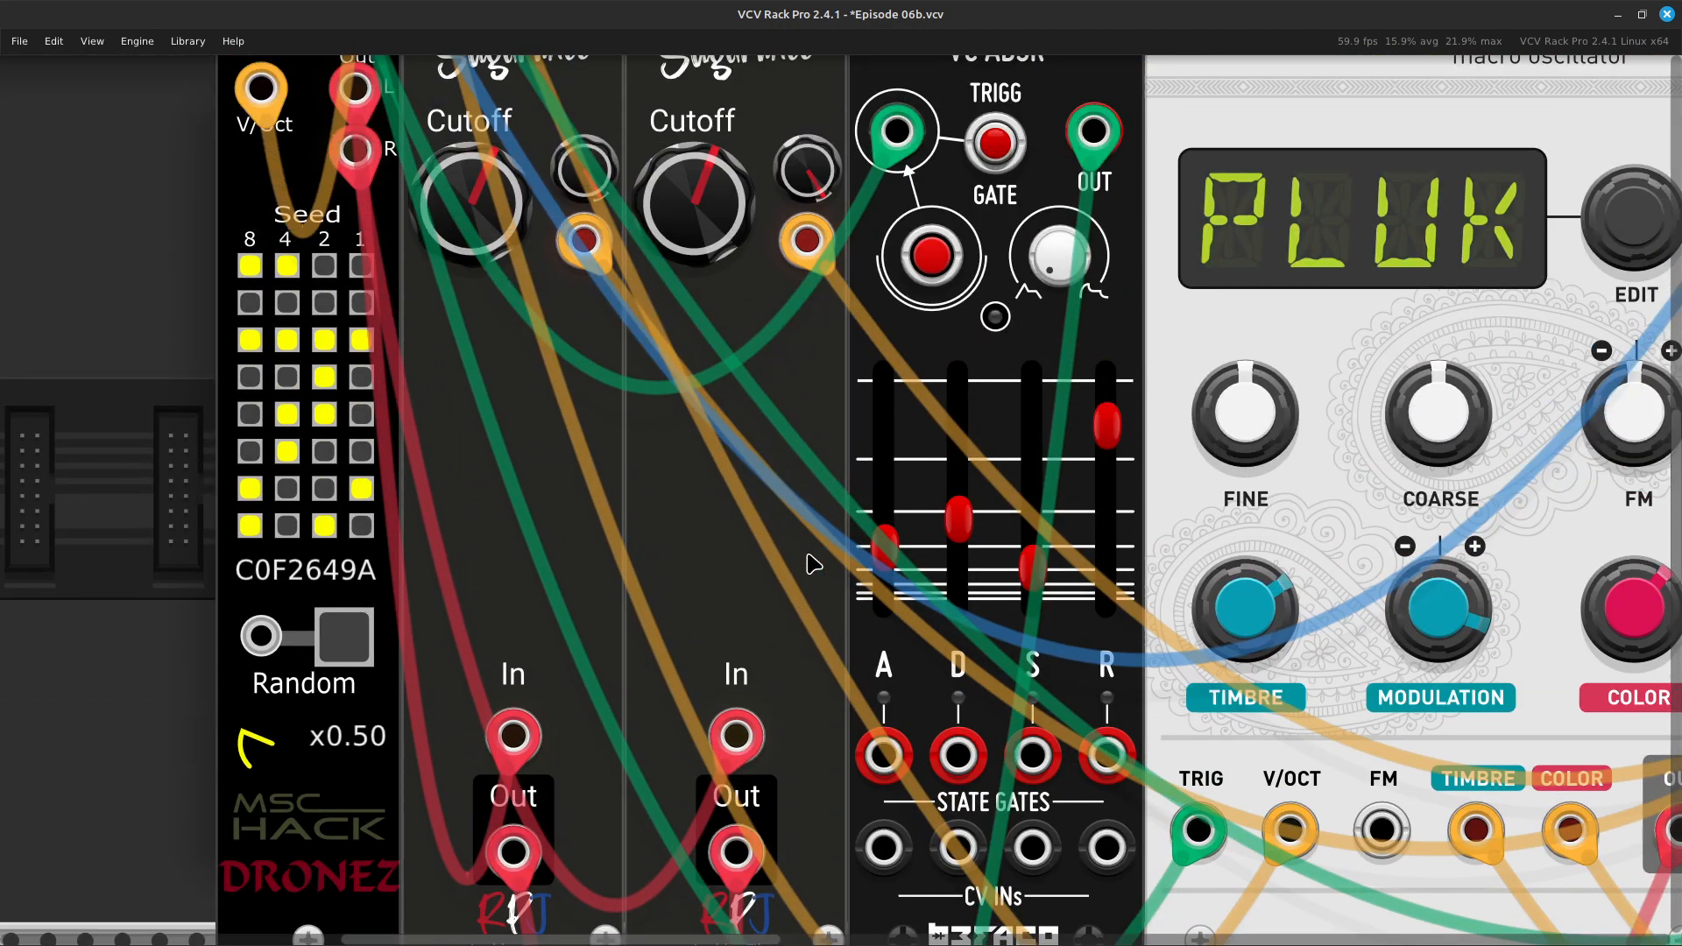
scroll(819, 565, up, 5)
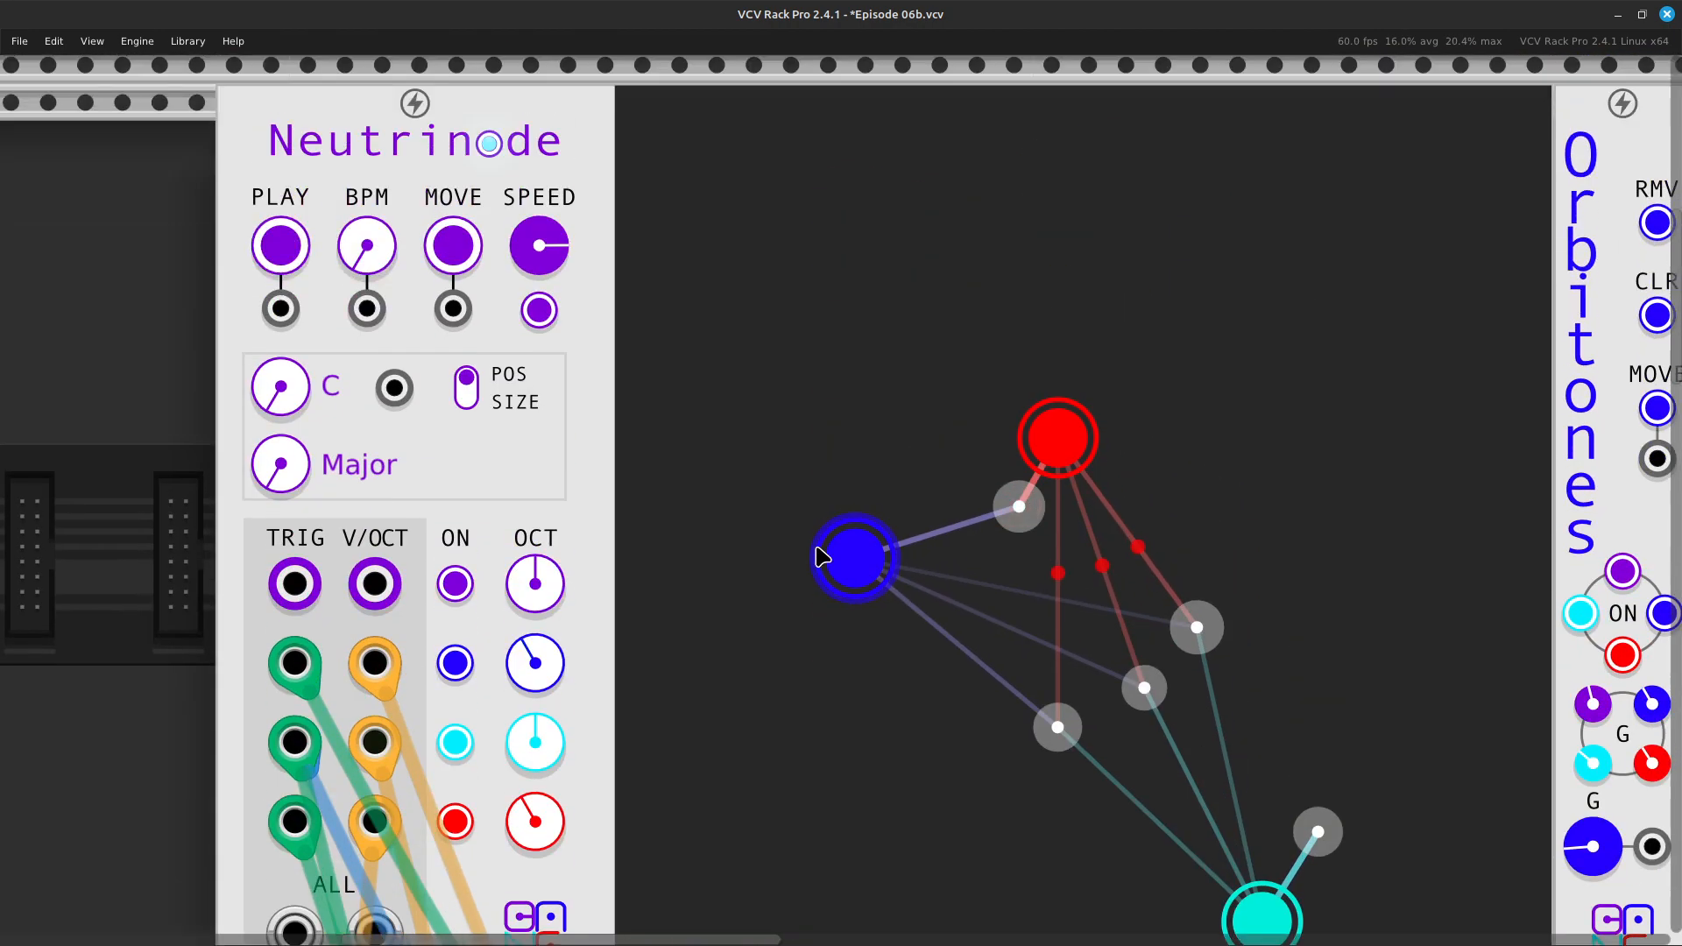
scroll(818, 557, right, 10)
scroll(822, 557, down, 10)
scroll(819, 555, right, 2)
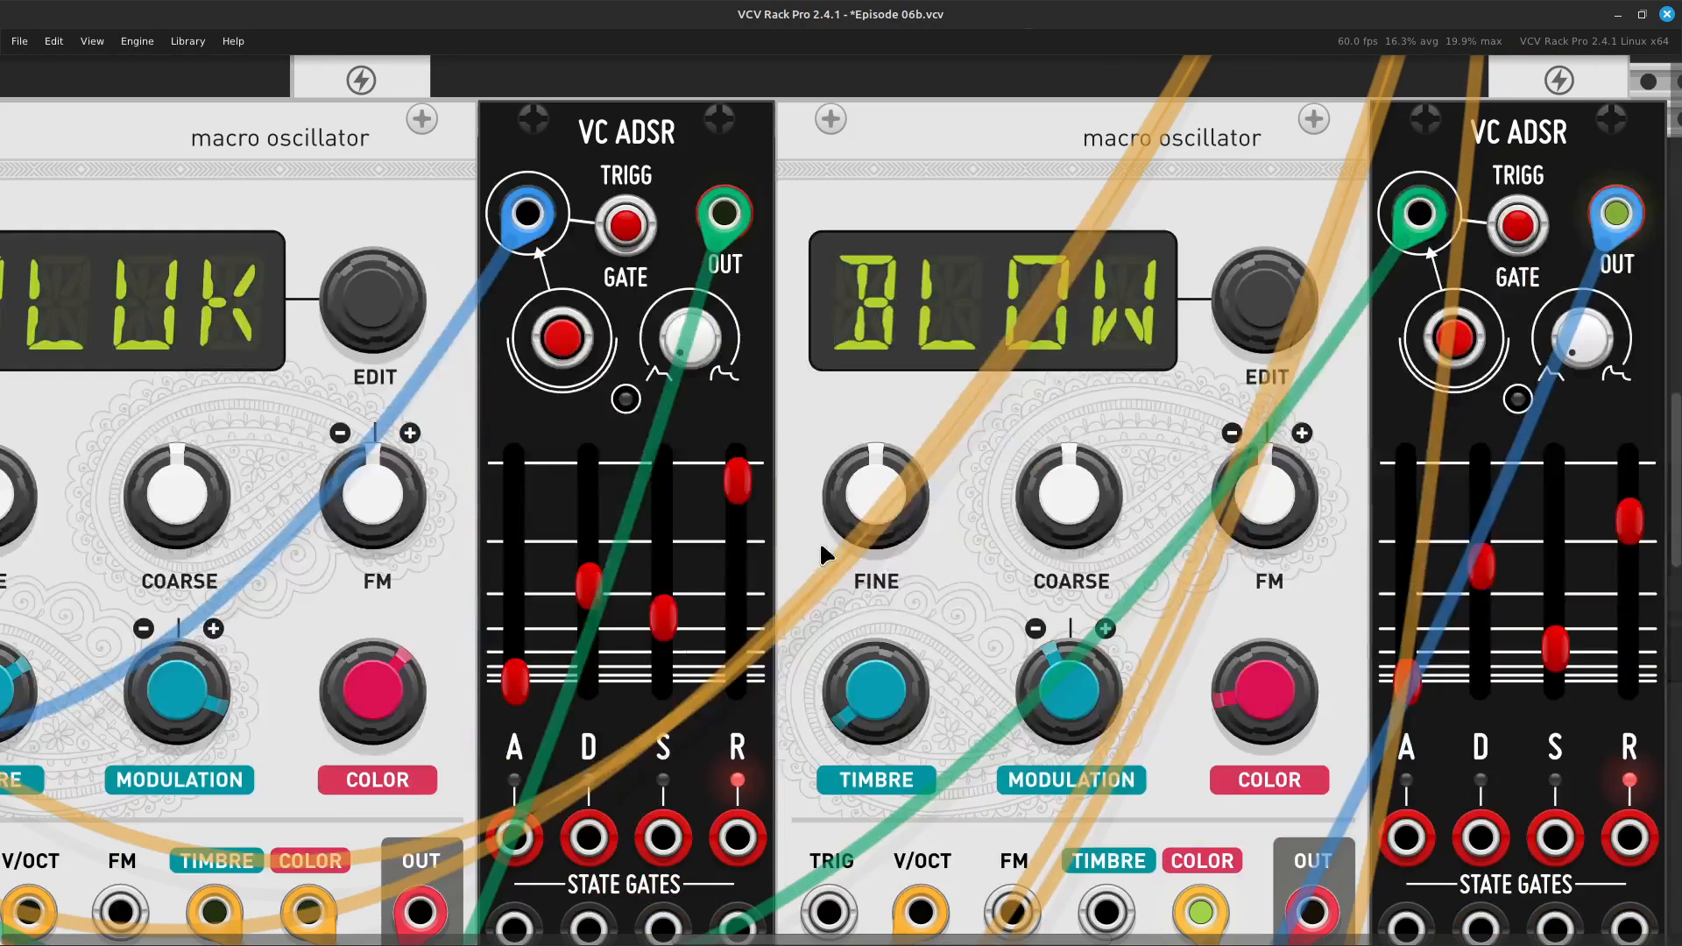
scroll(828, 535, down, 3)
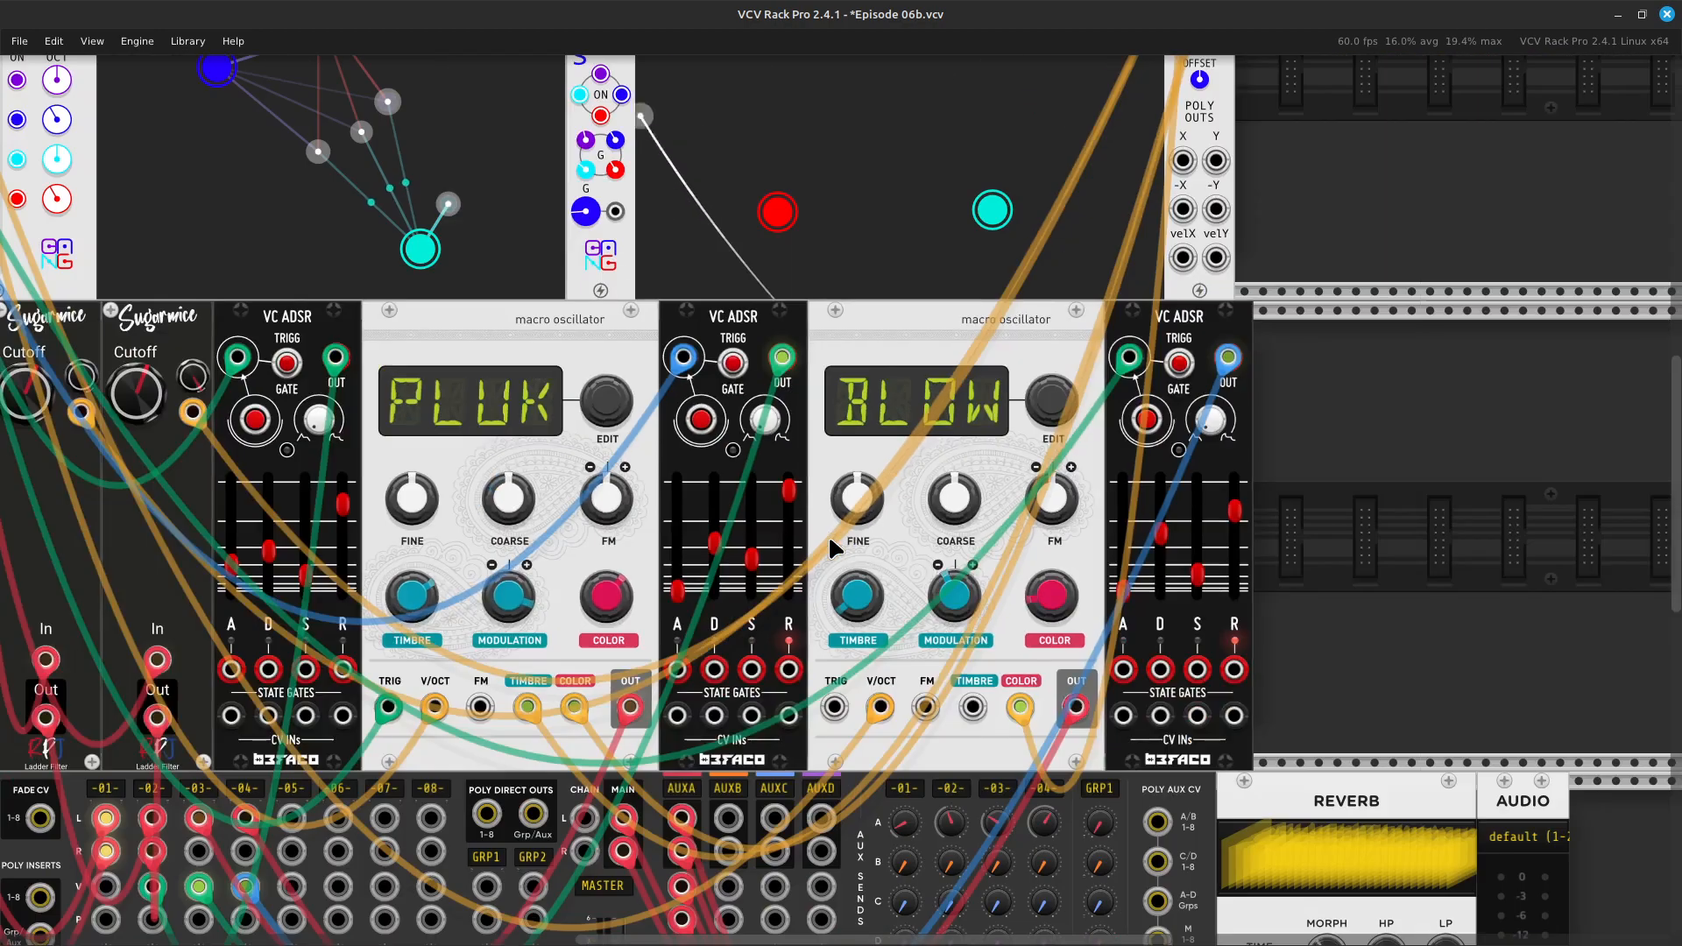
Add another macro oscillator beside the BLOW voice's envelope and set its model to WTBL
scroll(1063, 507, right, 8)
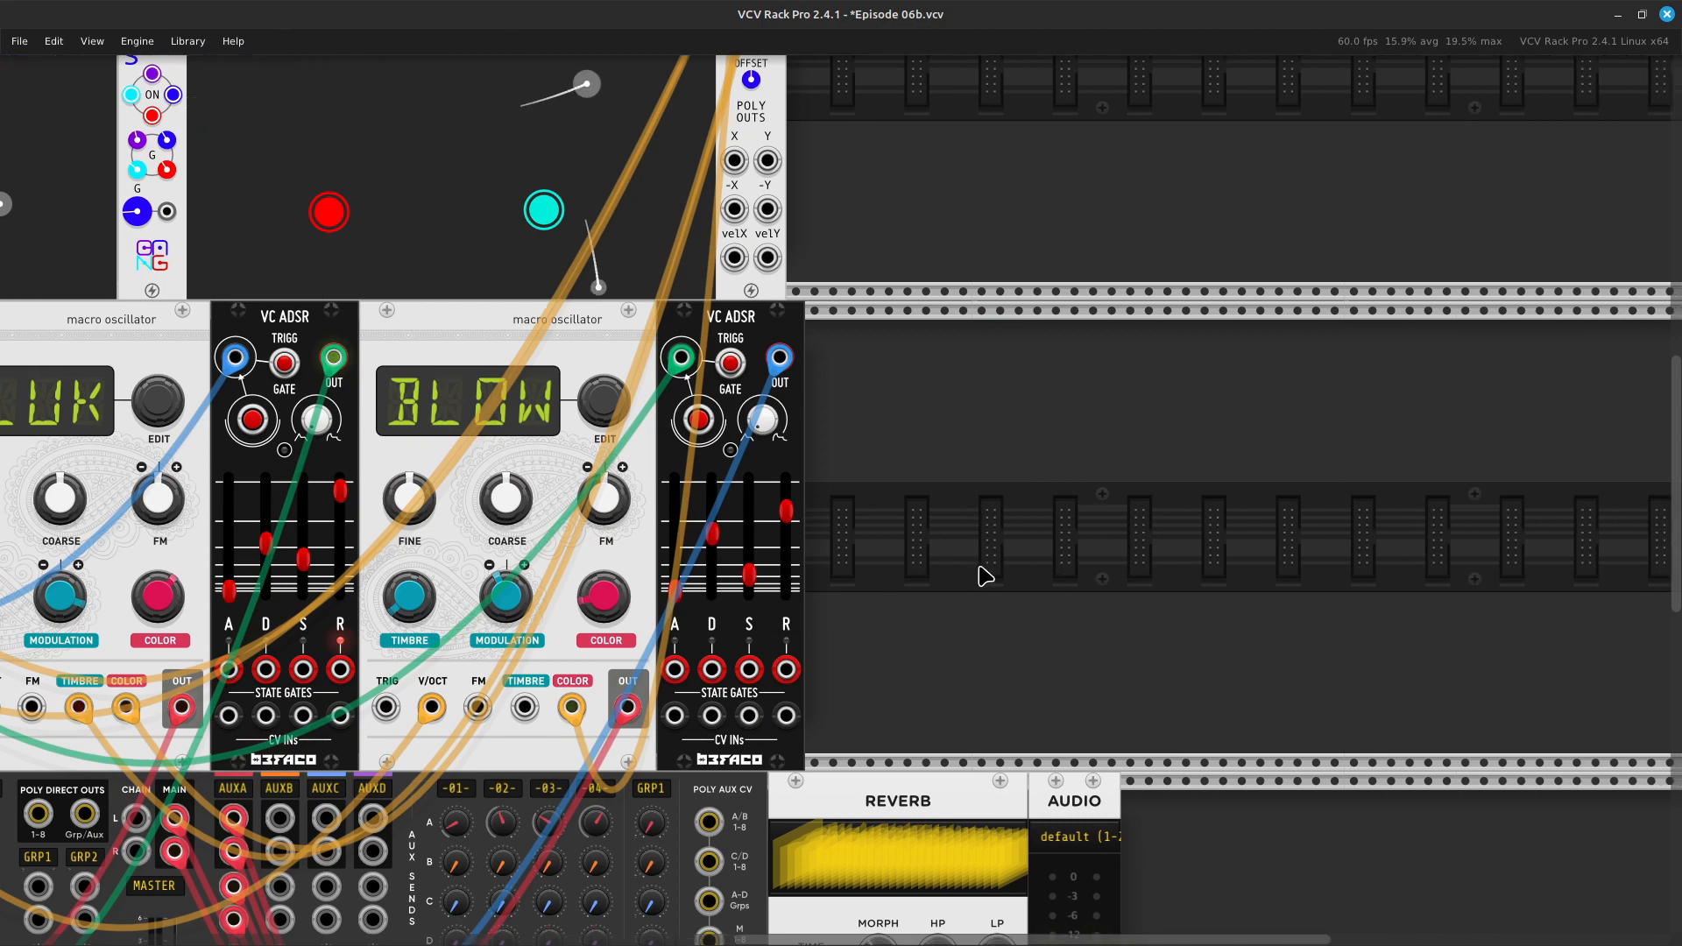
right_click(930, 600)
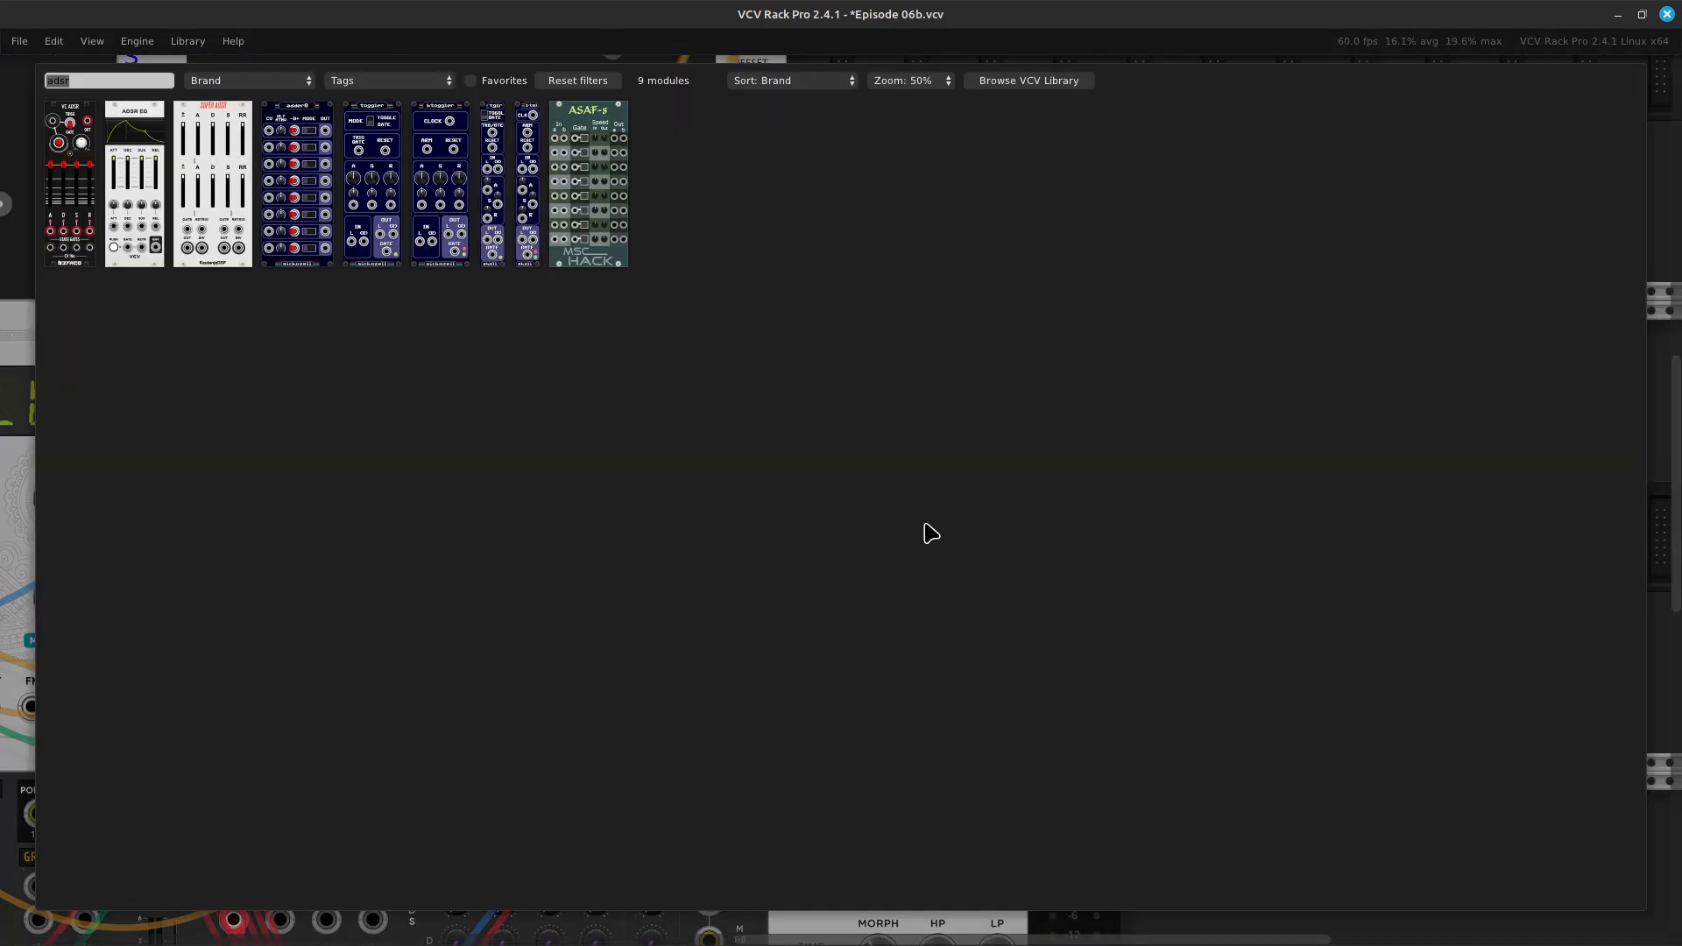
key(BackSpace)
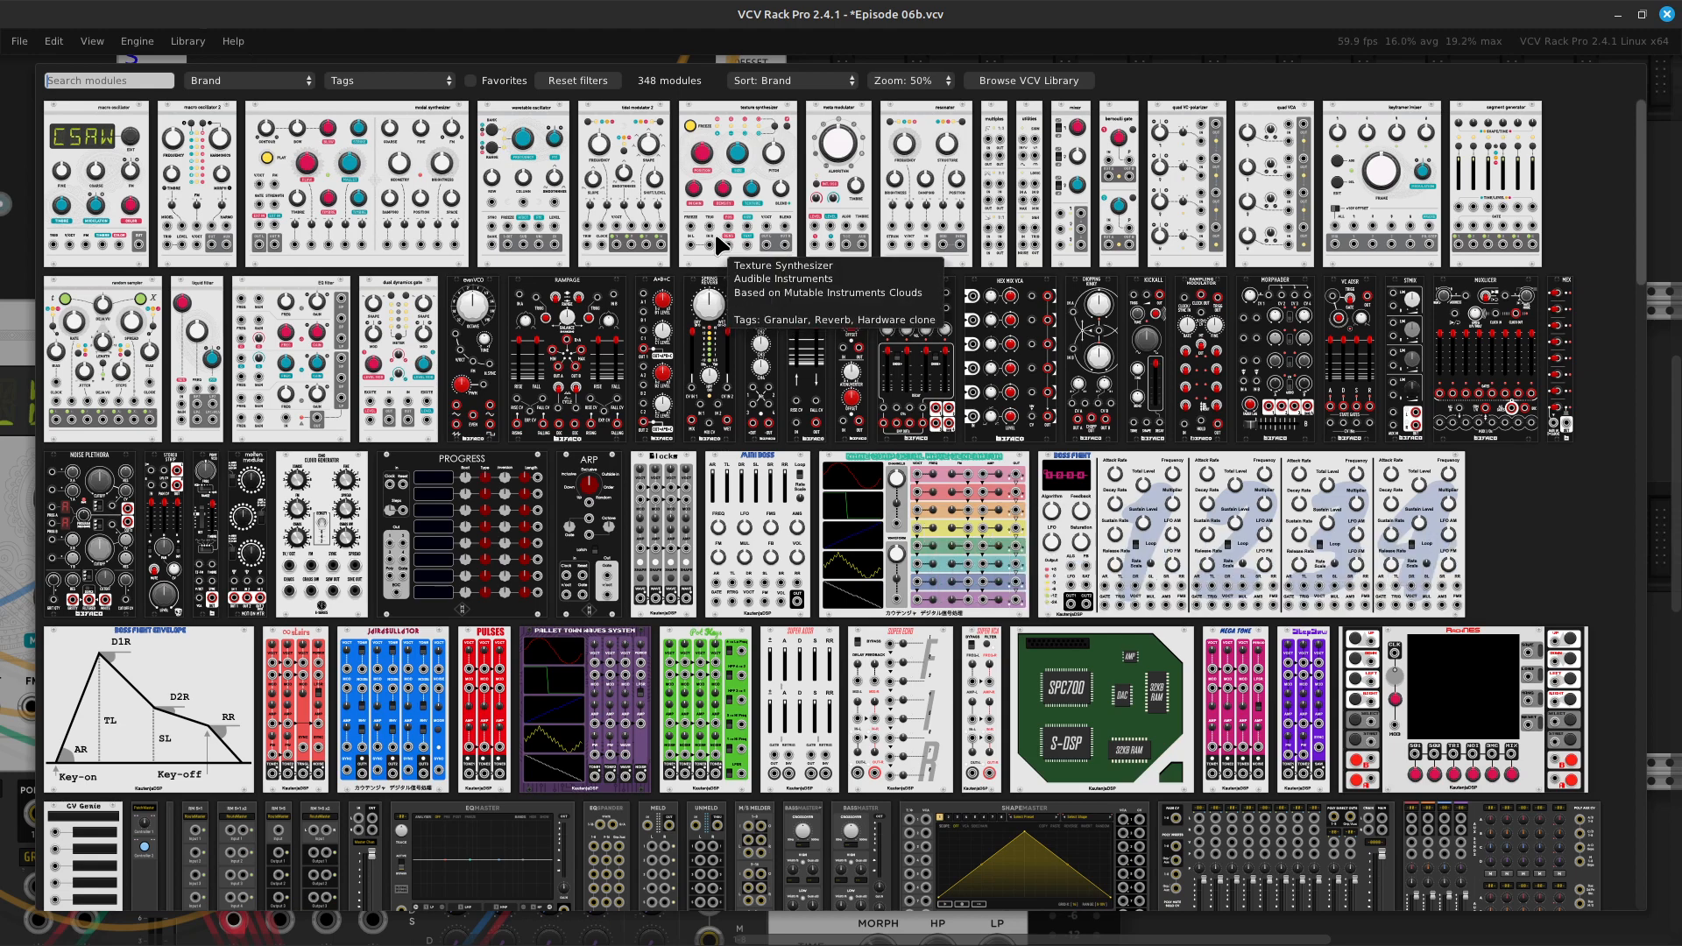
click(88, 199)
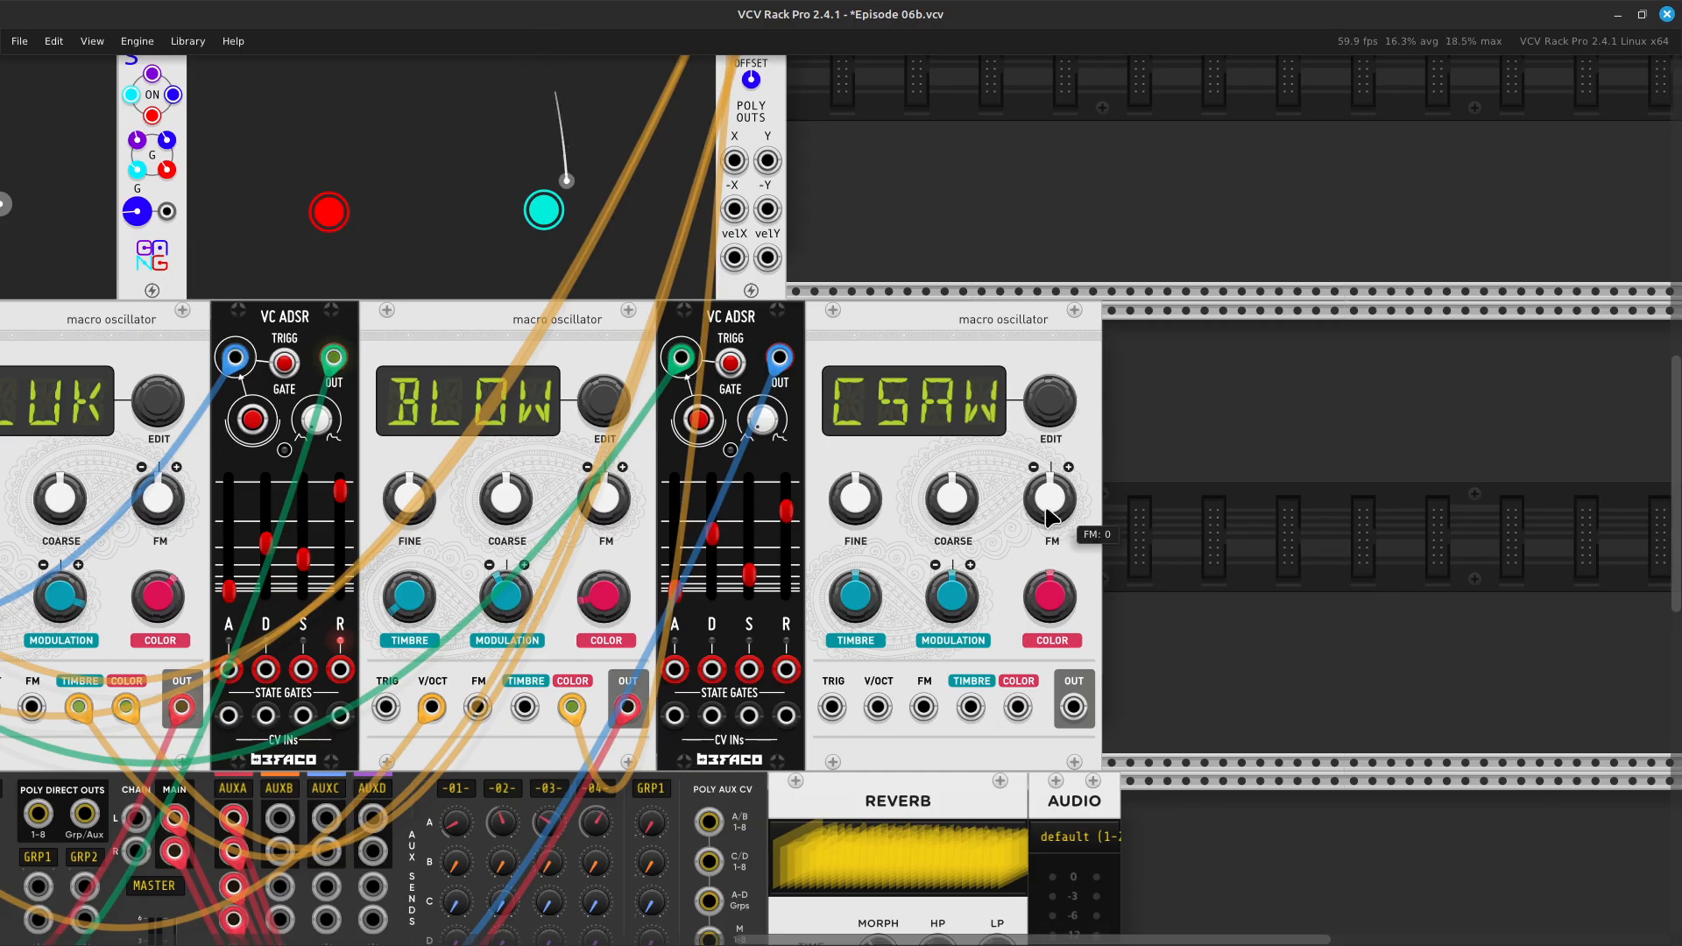
drag(1063, 414, 1064, 1)
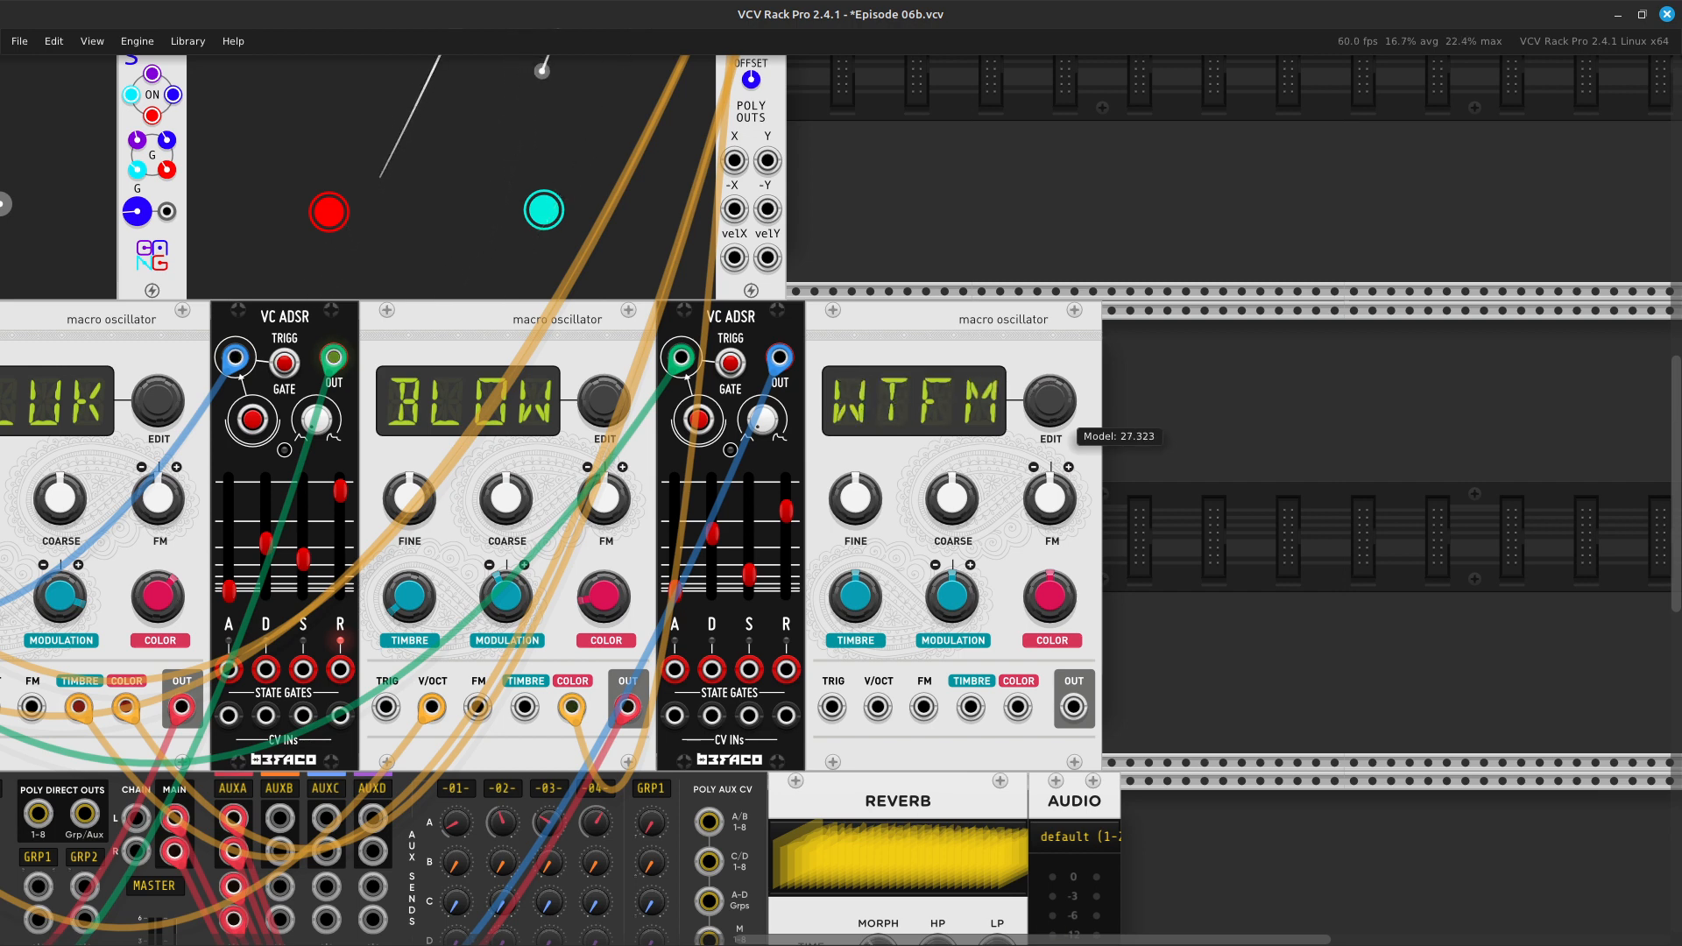
drag(1050, 402, 1050, 387)
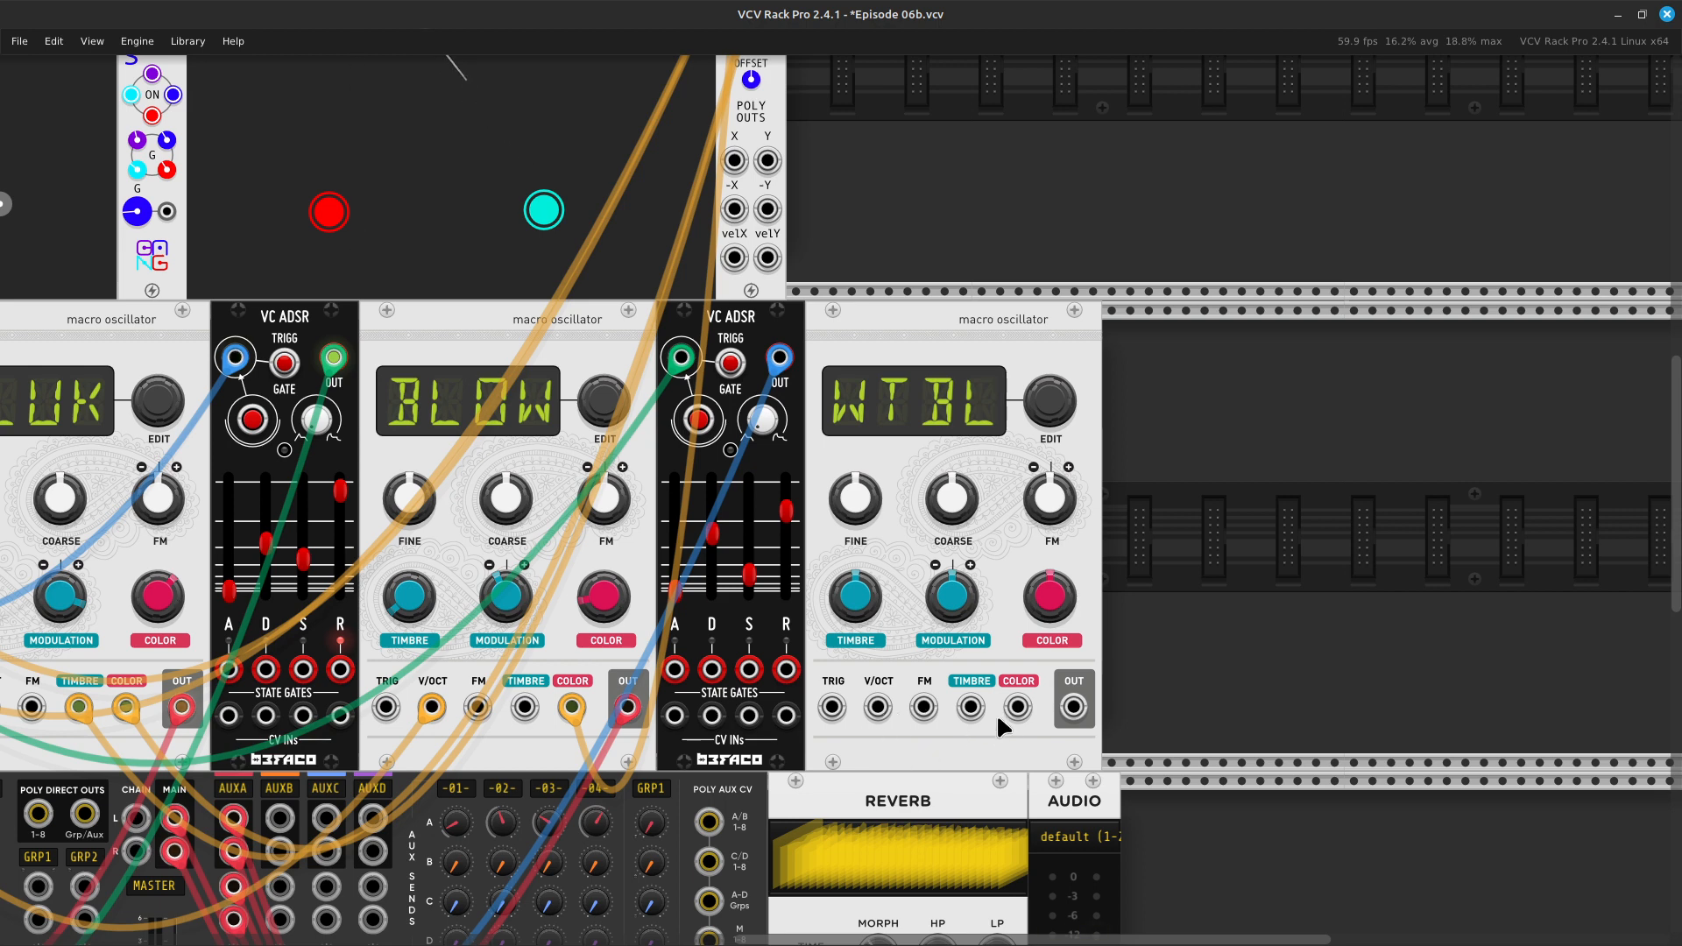
Patch Neutrinode's purple V/OCT output to the WTBL oscillator's V/OCT input with a yellow cable
right_click(876, 706)
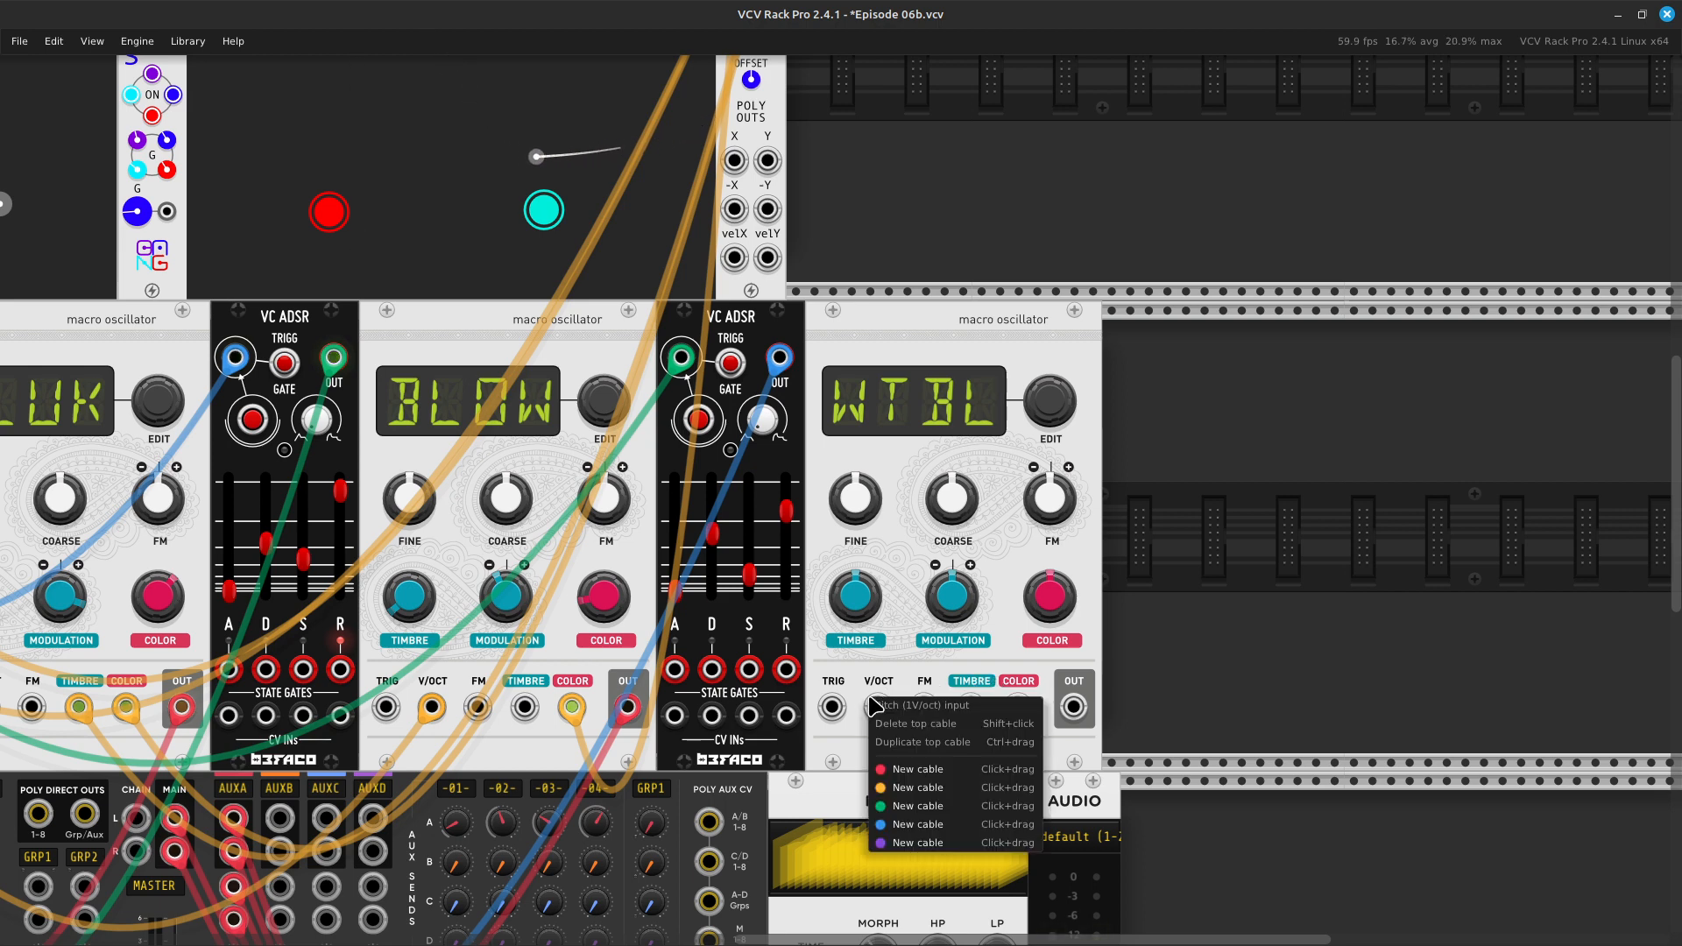
click(914, 788)
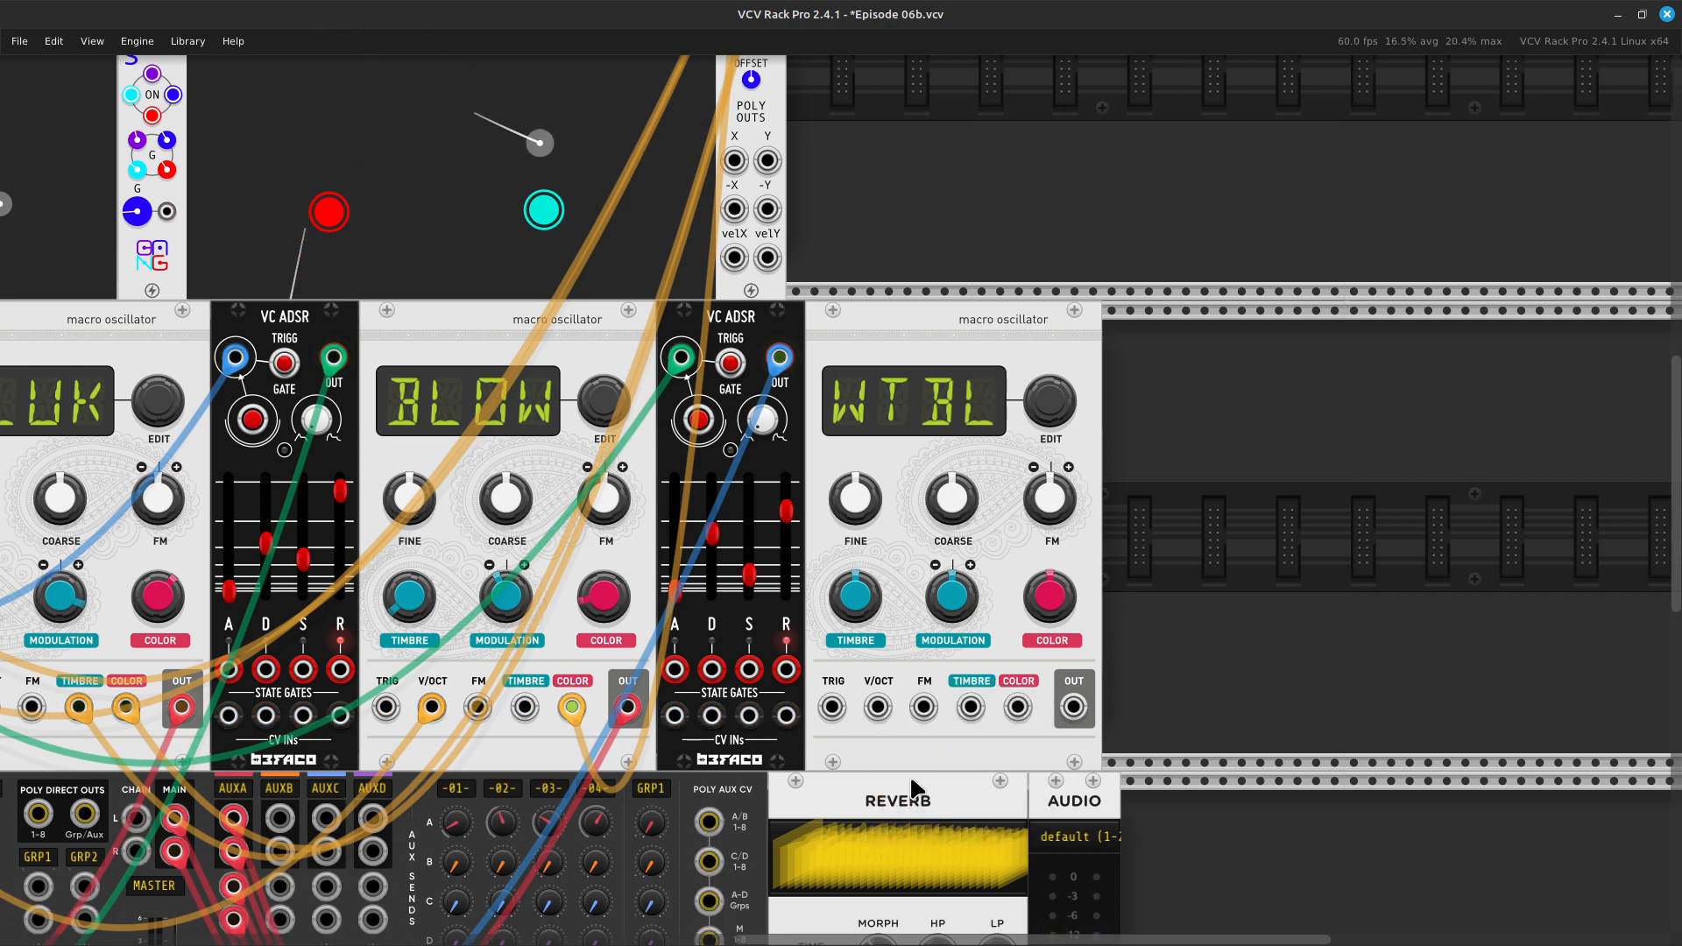
right_click(872, 707)
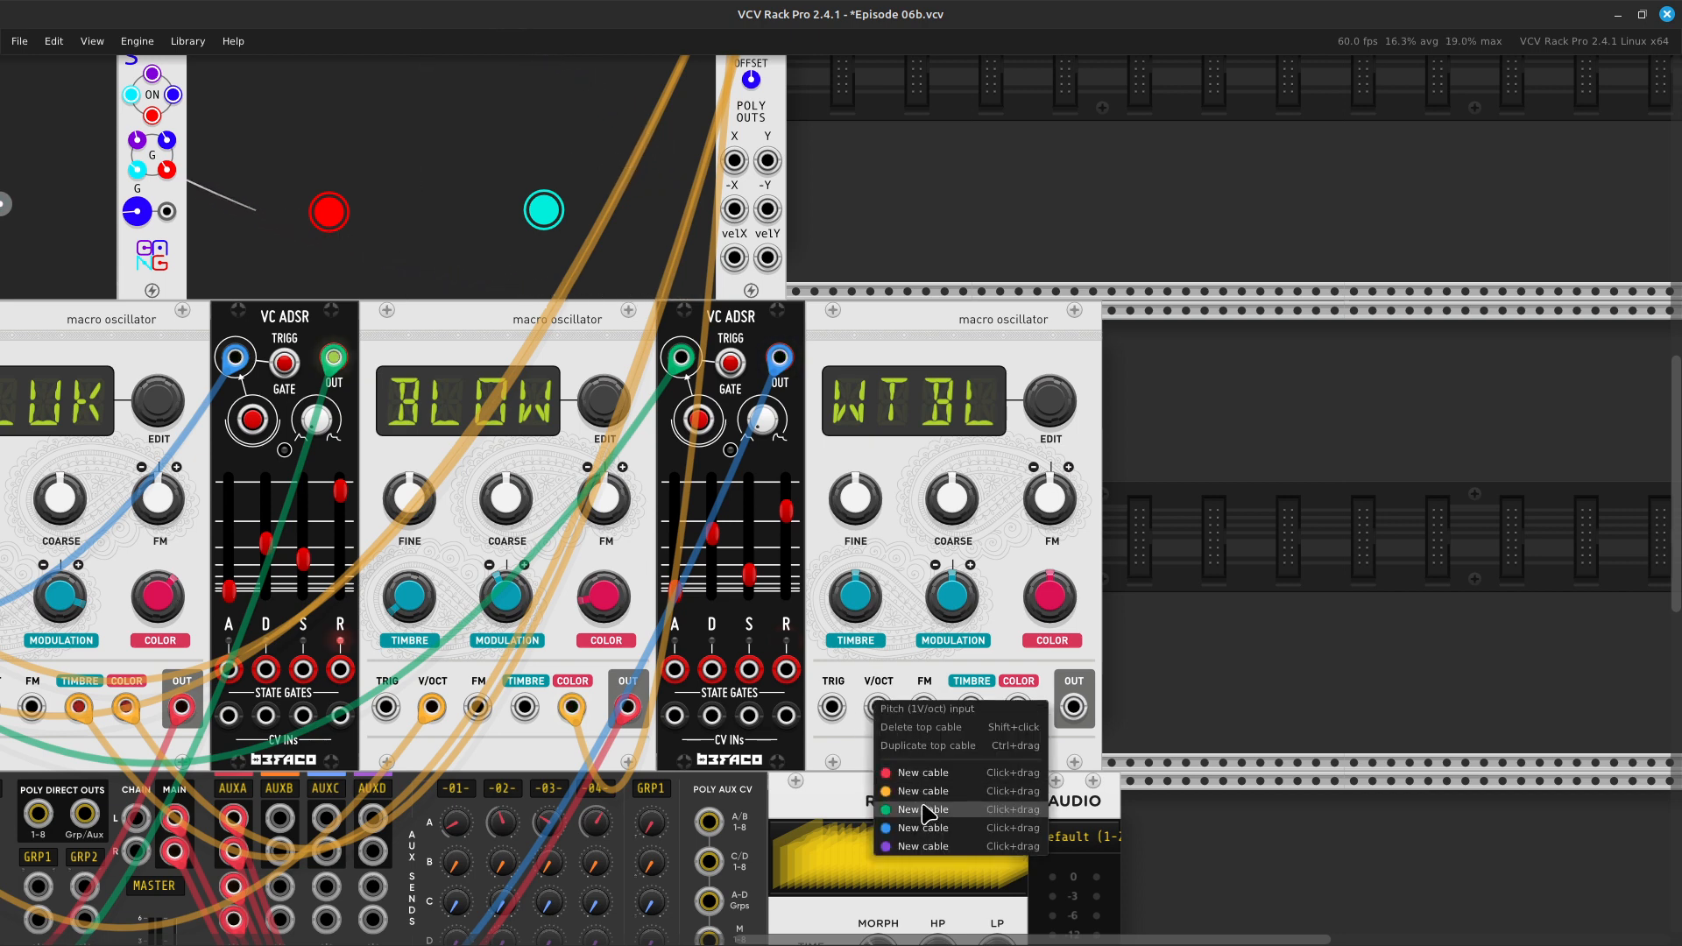
drag(920, 791, 934, 624)
key(Left)
key(Left)
key(Up)
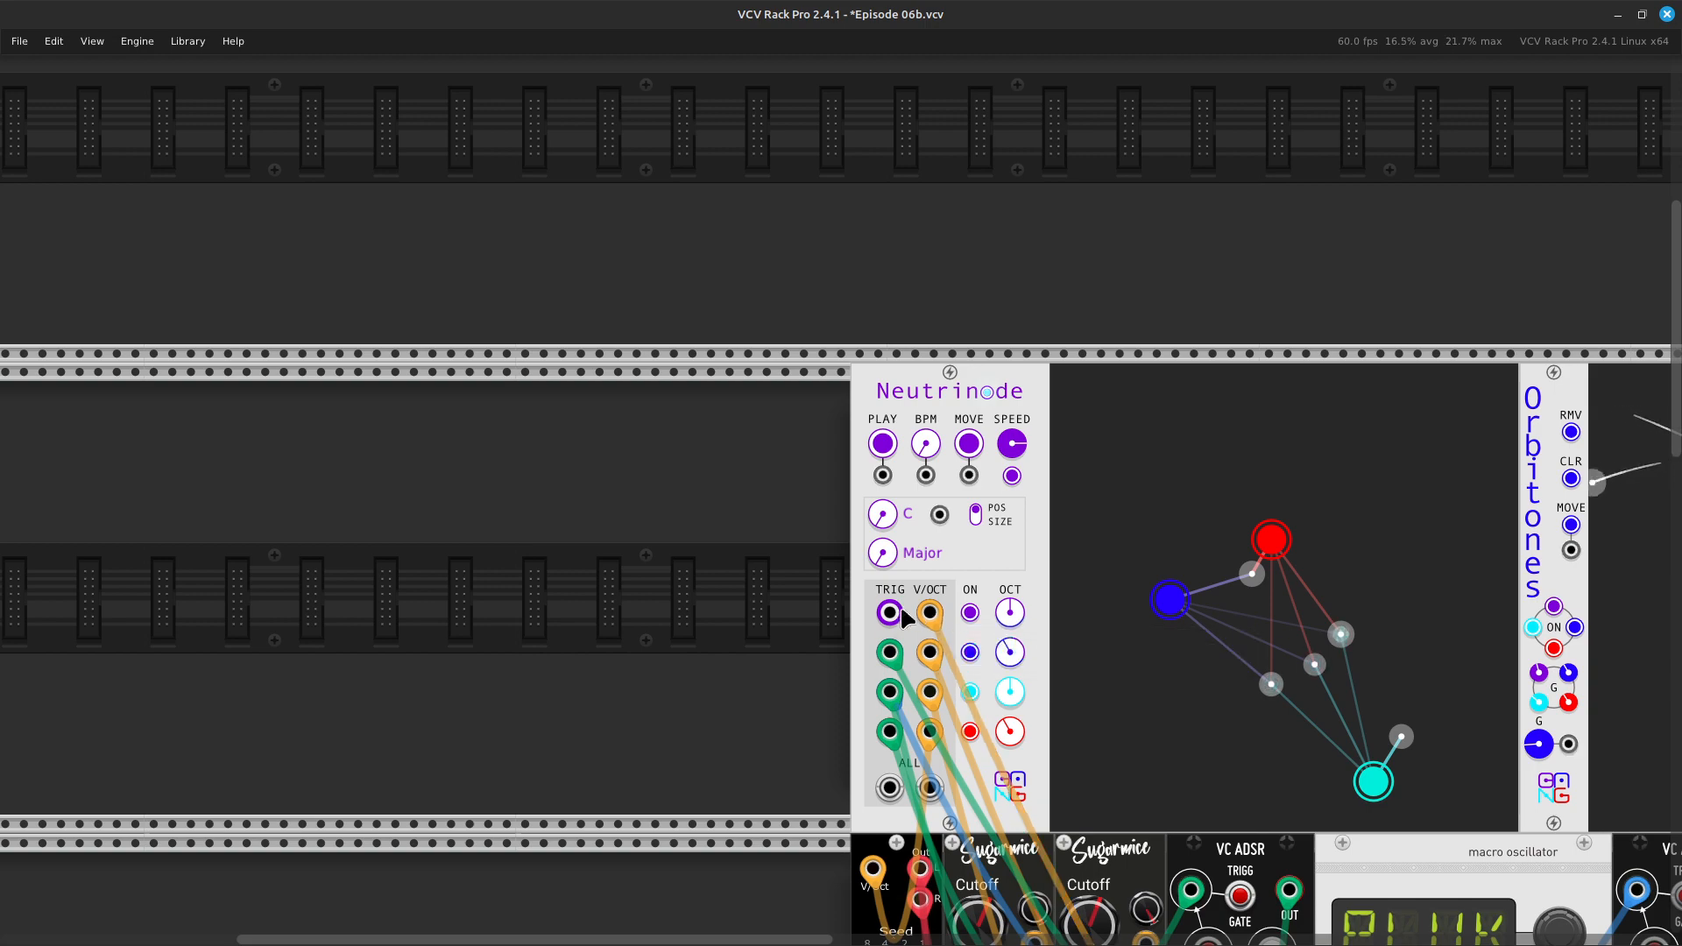
Search the module browser for "adsr", add a VC ADSR and place it directly against the WTBL oscillator
scroll(1032, 769, right, 15)
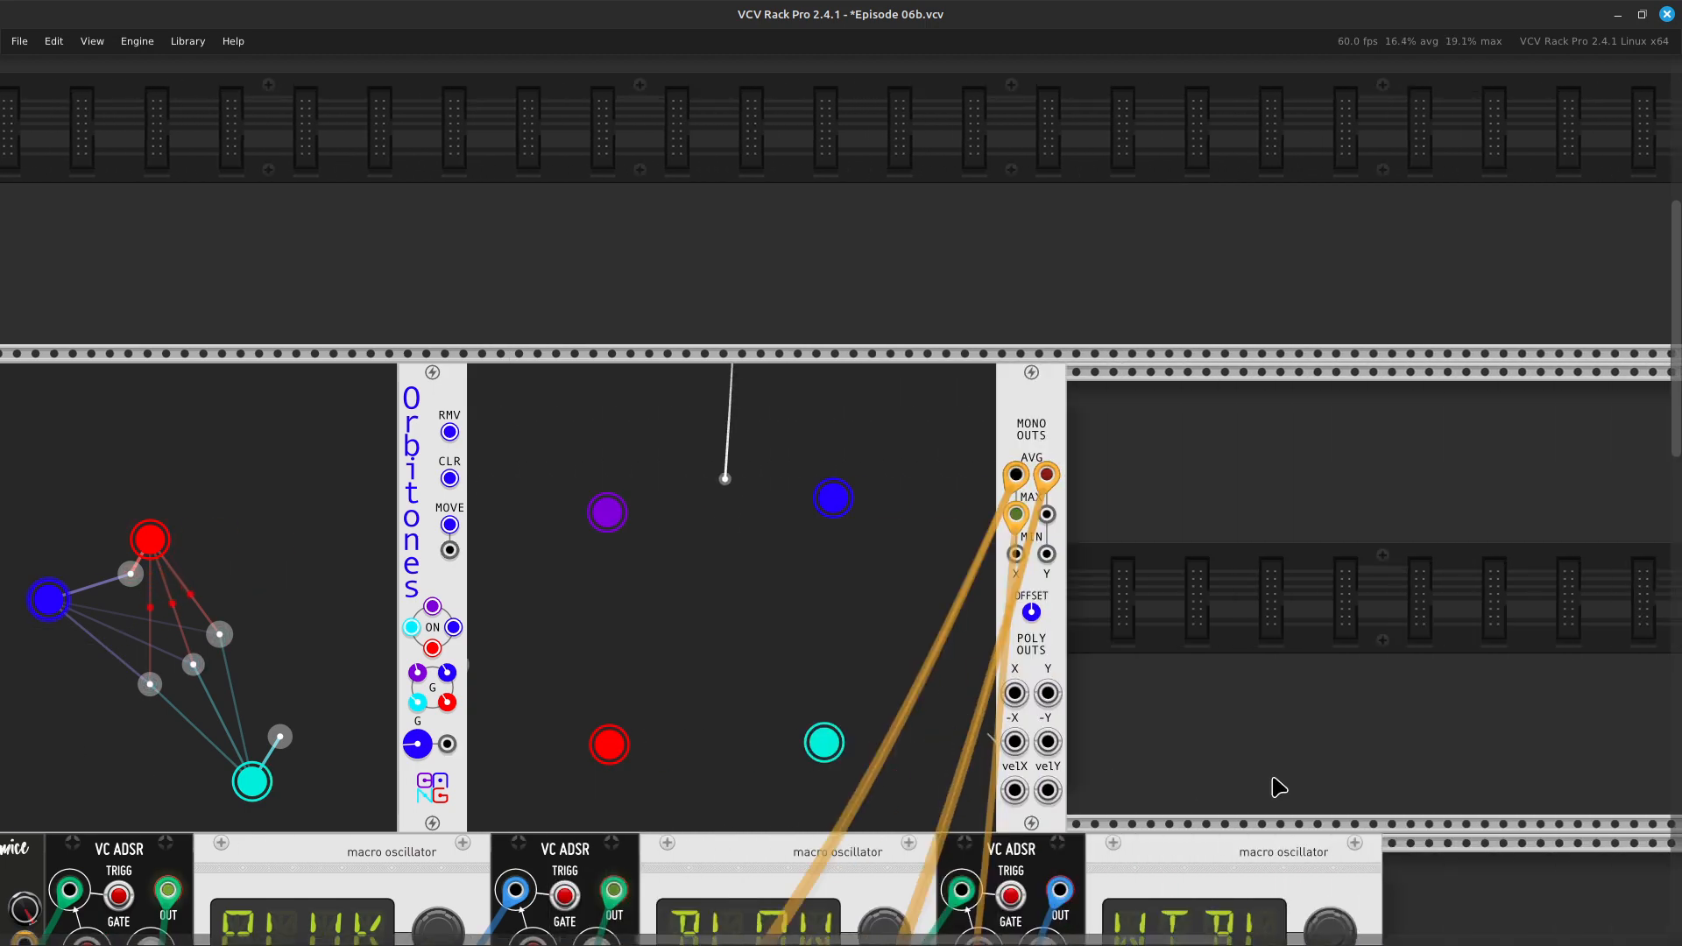
scroll(1277, 789, down, 6)
scroll(1277, 779, right, 3)
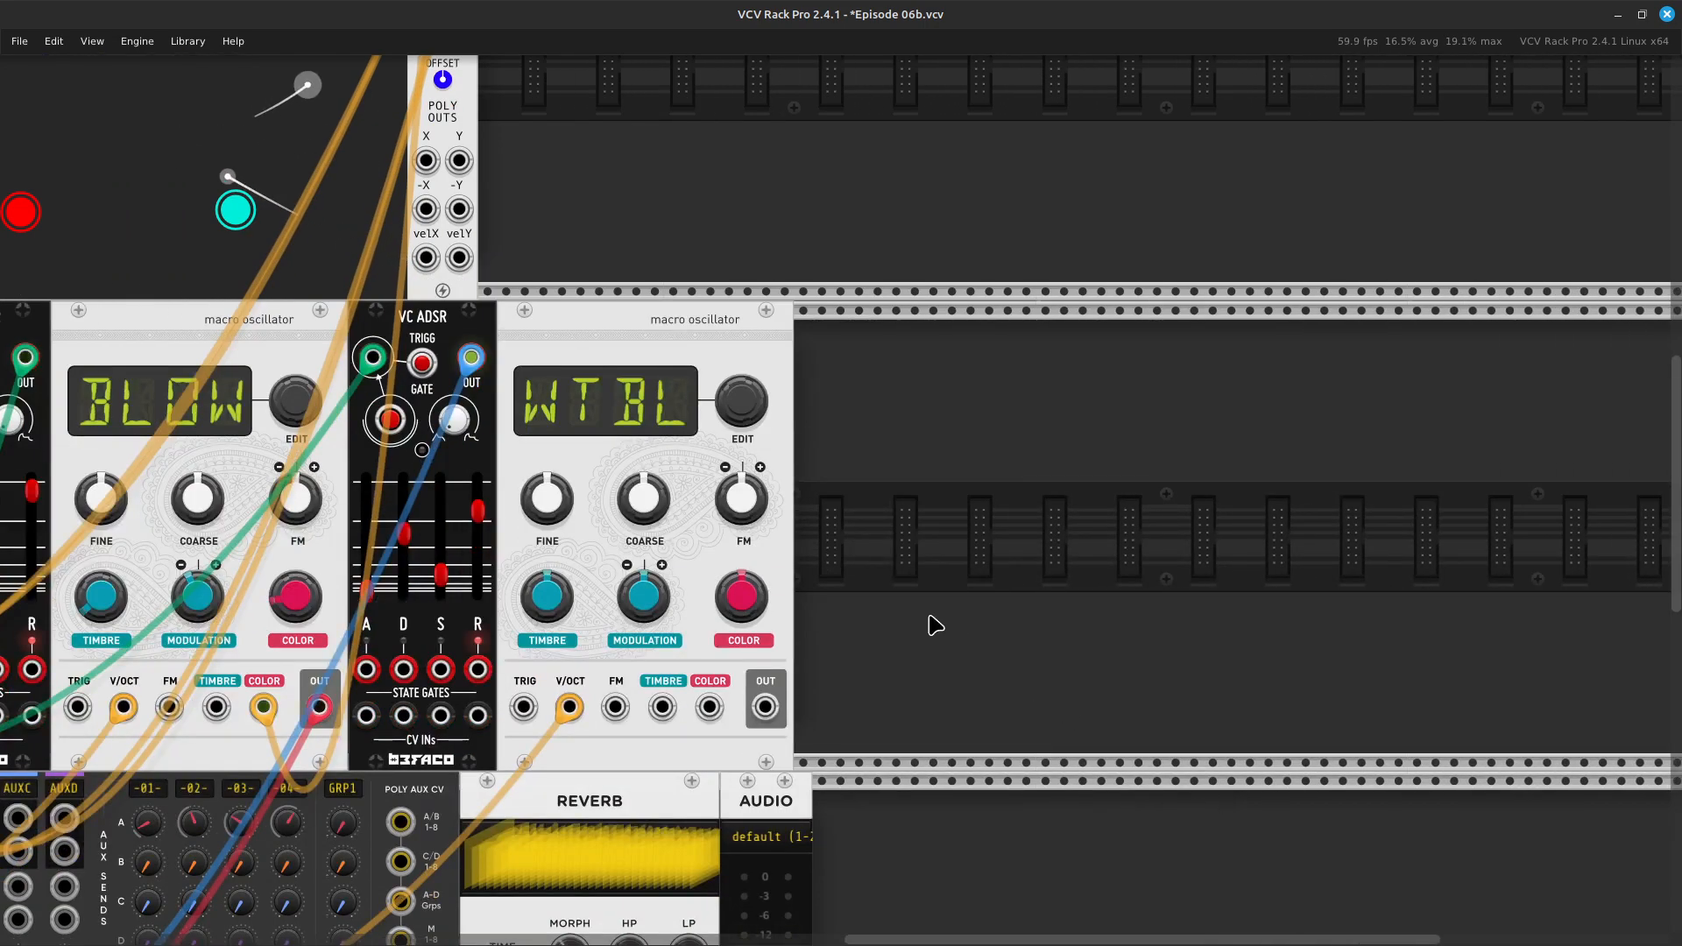
right_click(914, 594)
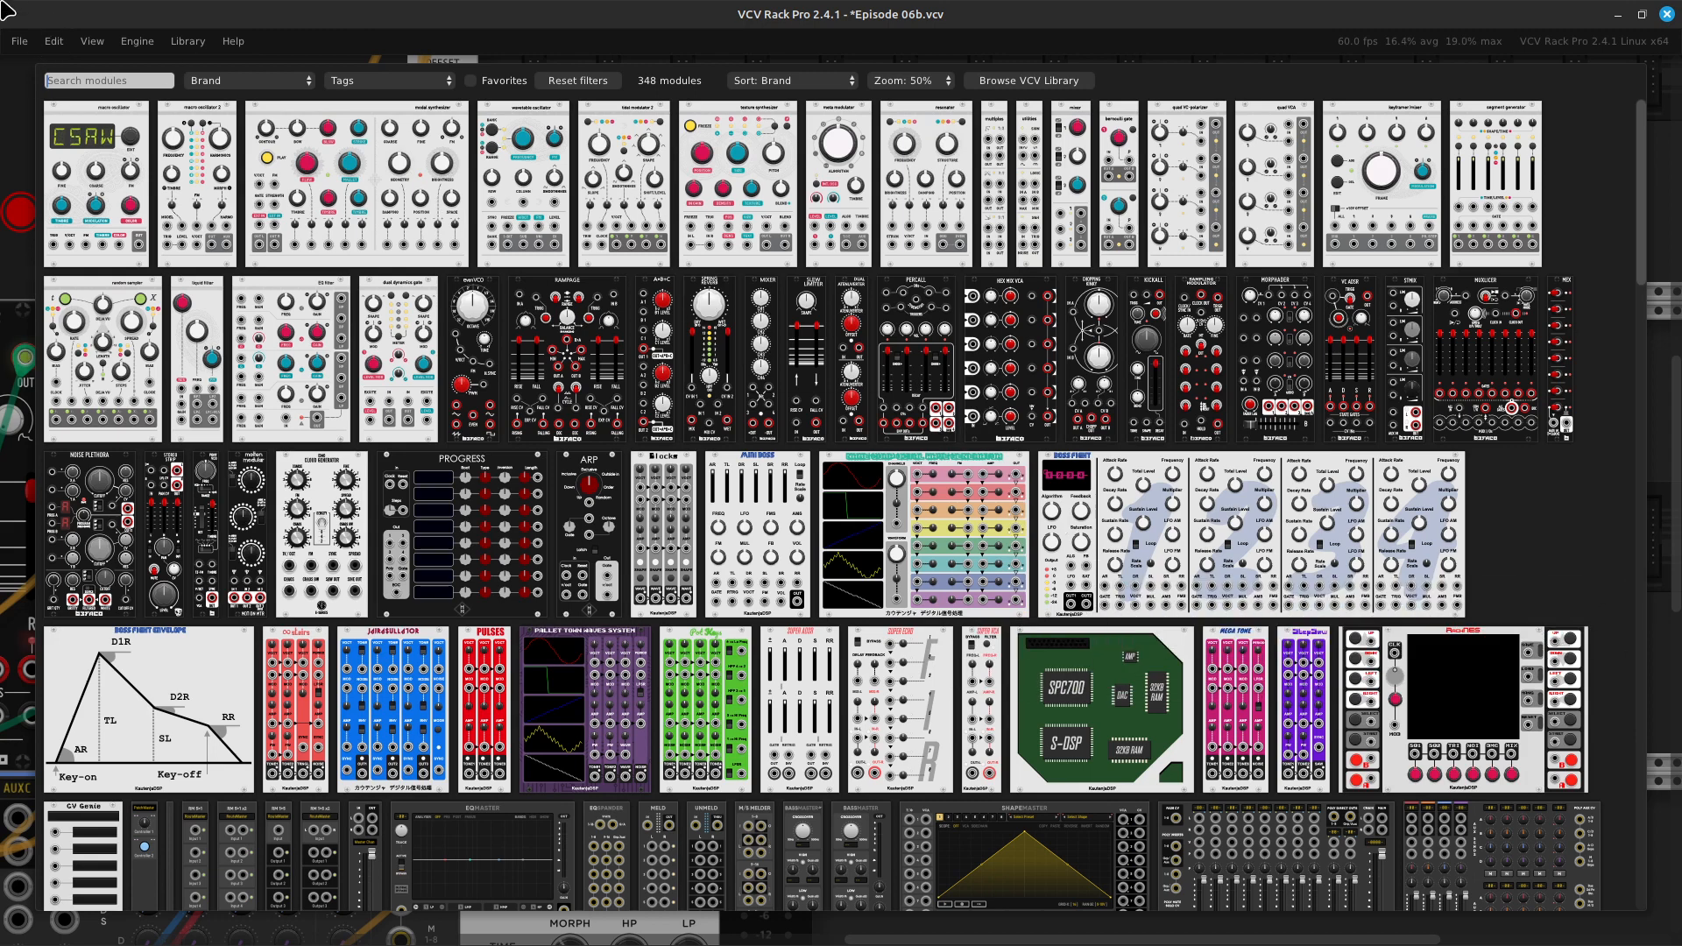
text(adsr)
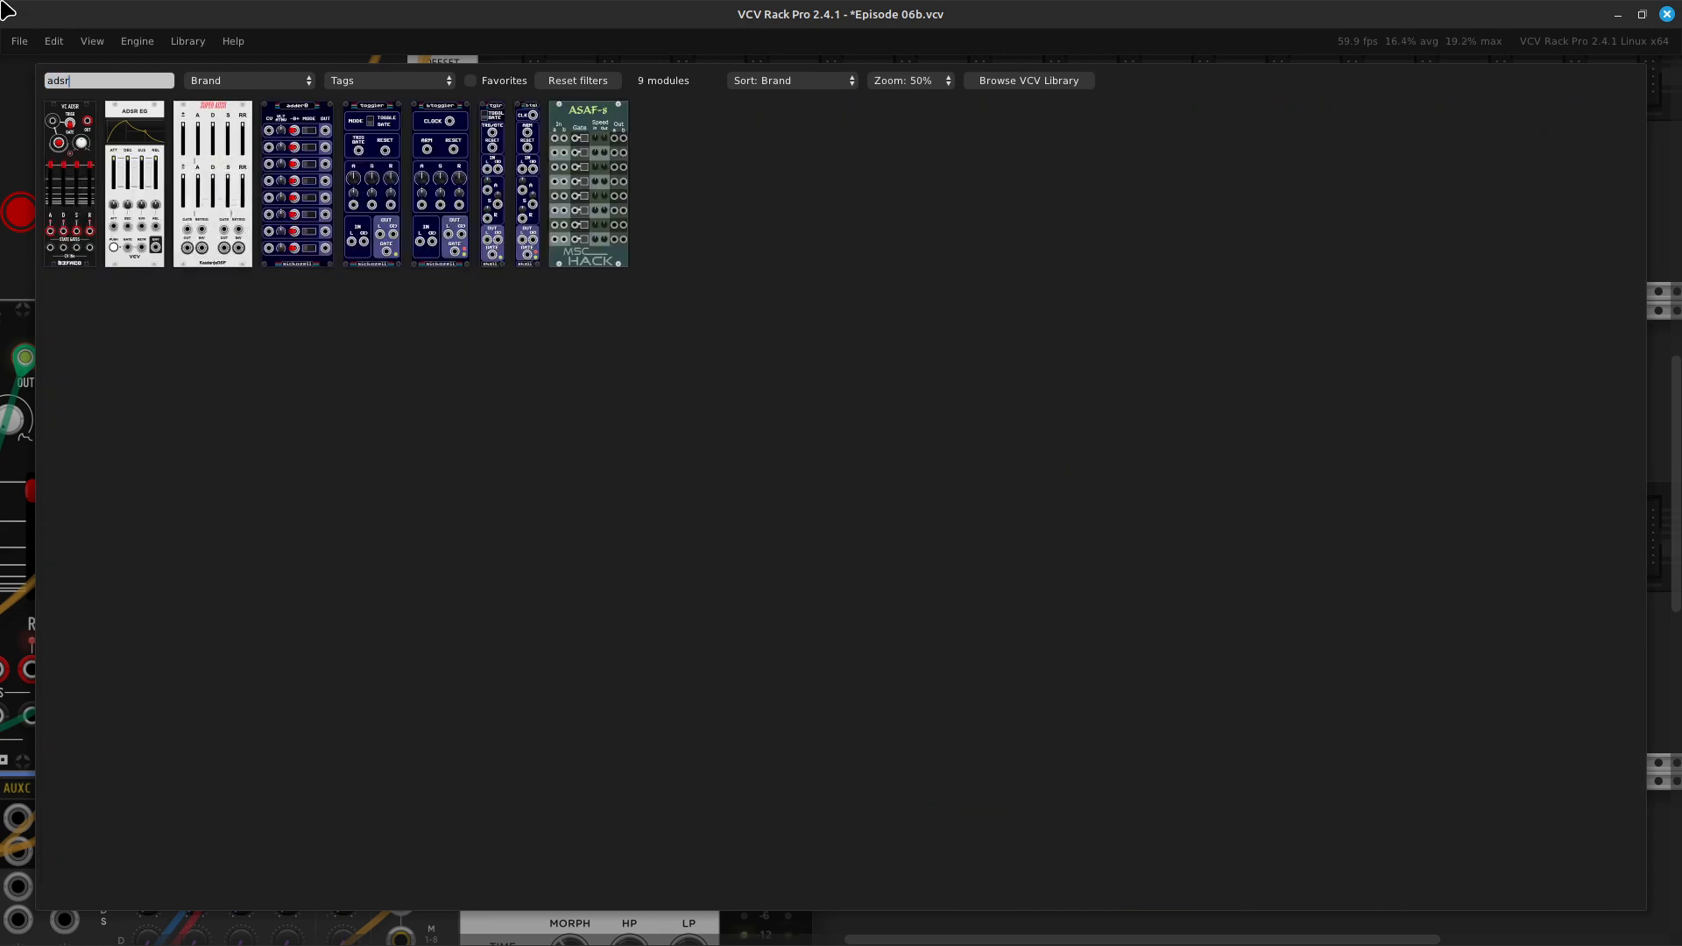
click(68, 236)
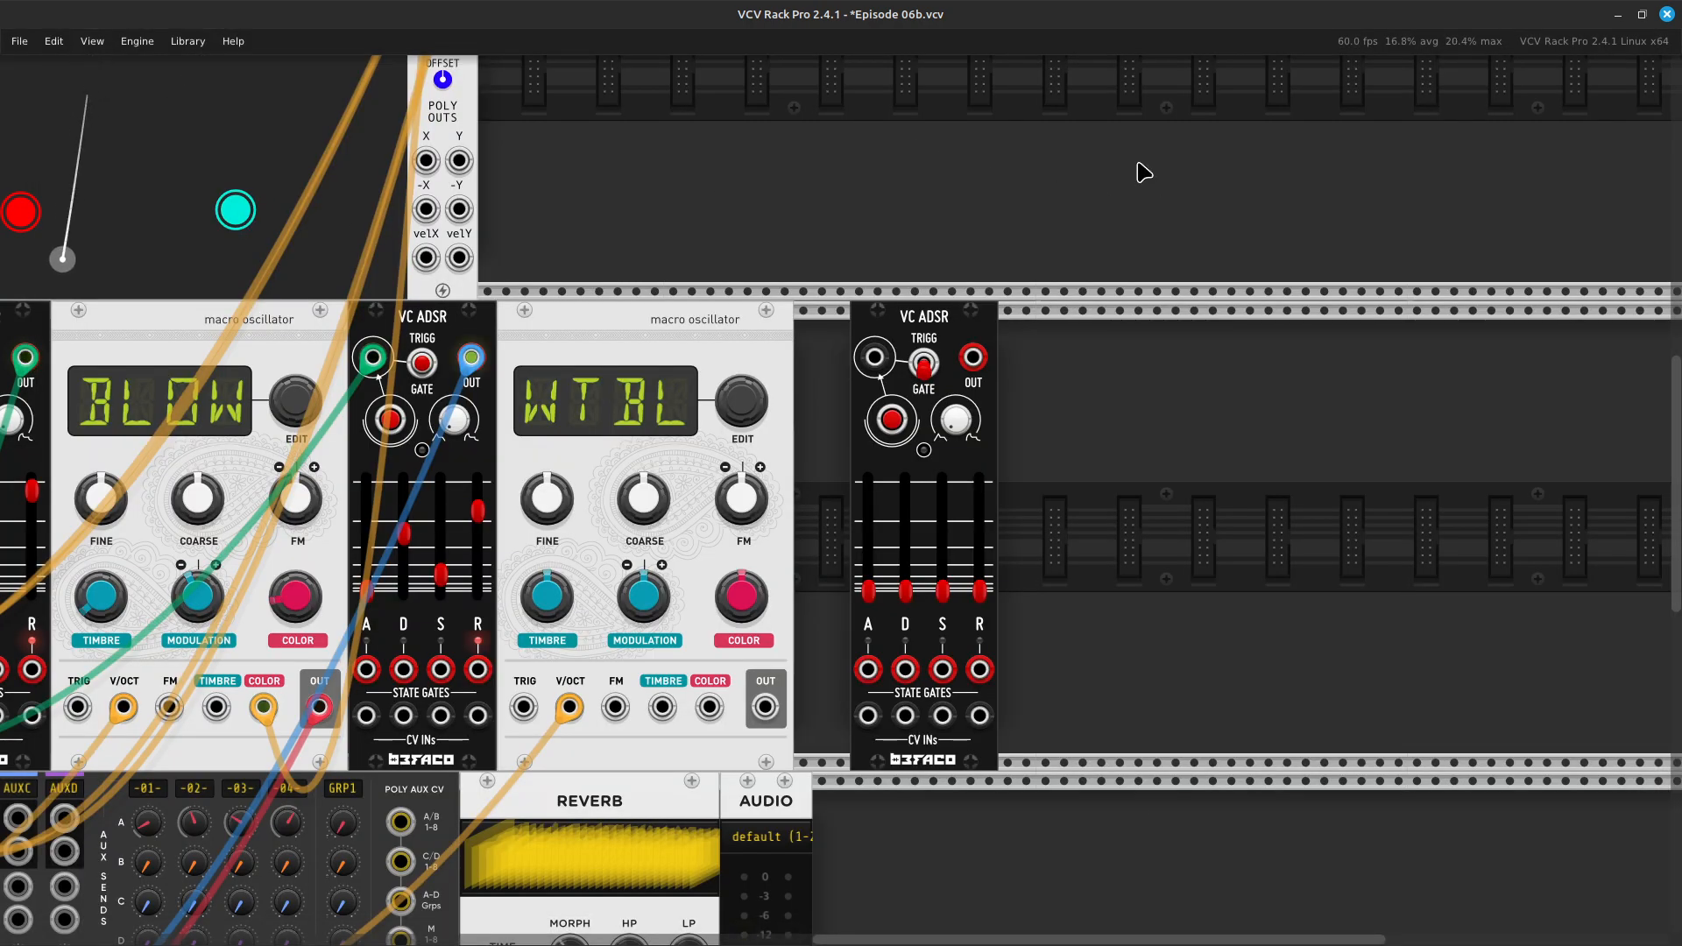
drag(884, 328, 828, 329)
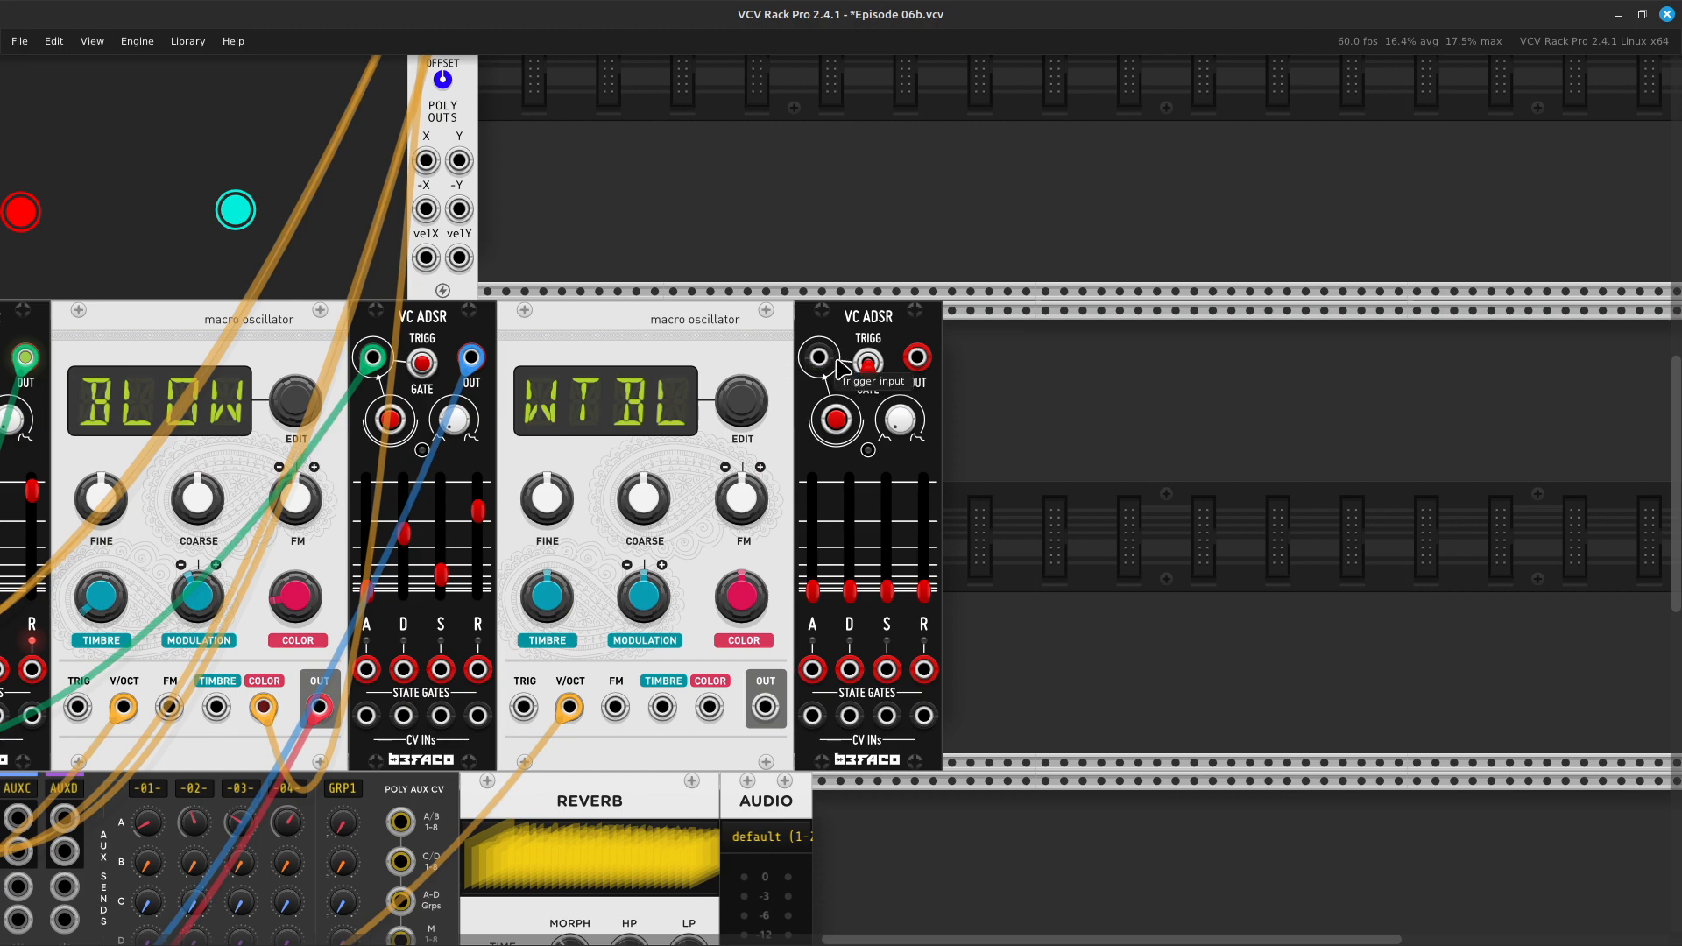
Patch Neutrinode's purple trigger output to the new VC ADSR's trigger input with a green cable
right_click(820, 361)
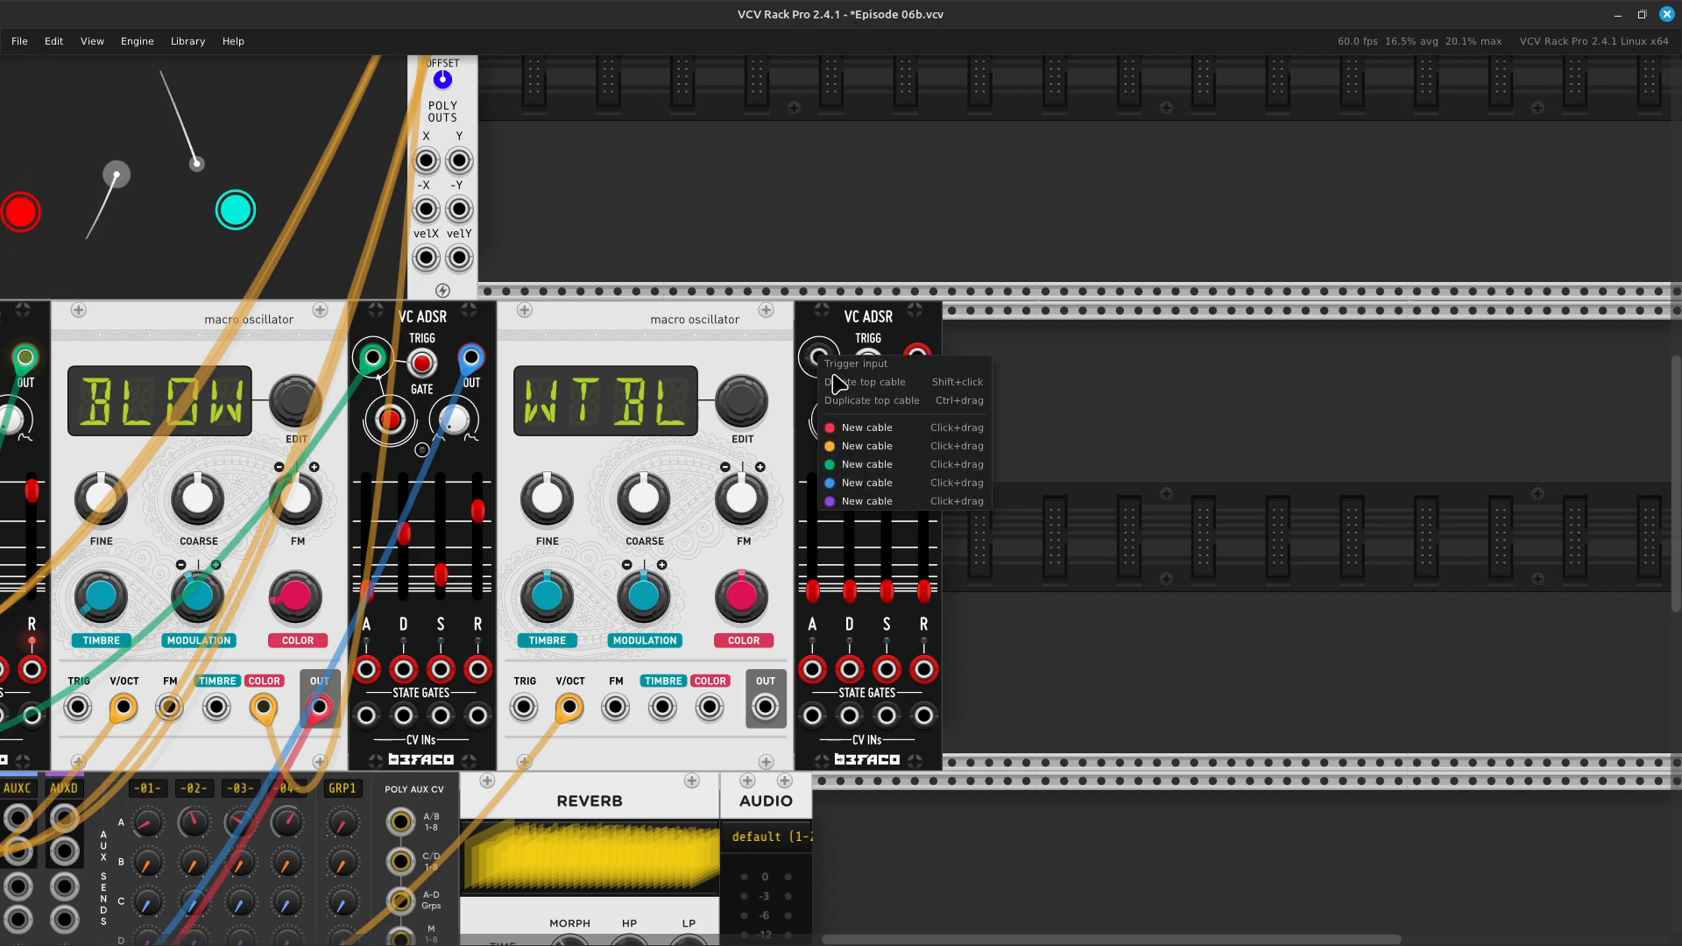
click(871, 465)
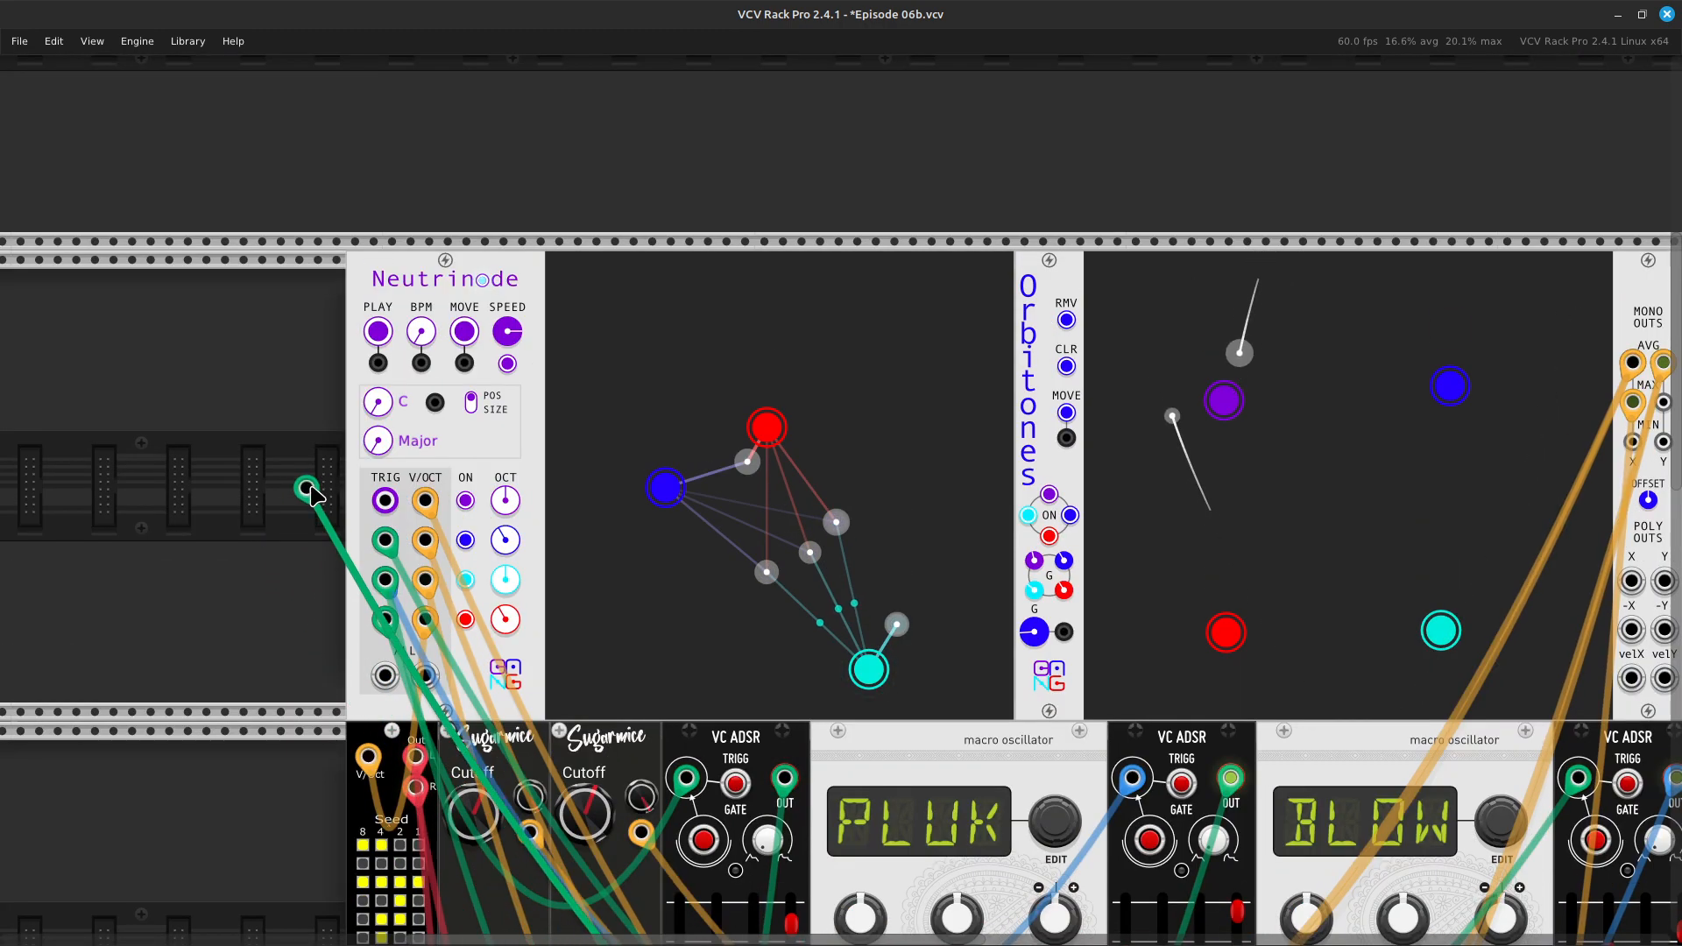
click(384, 503)
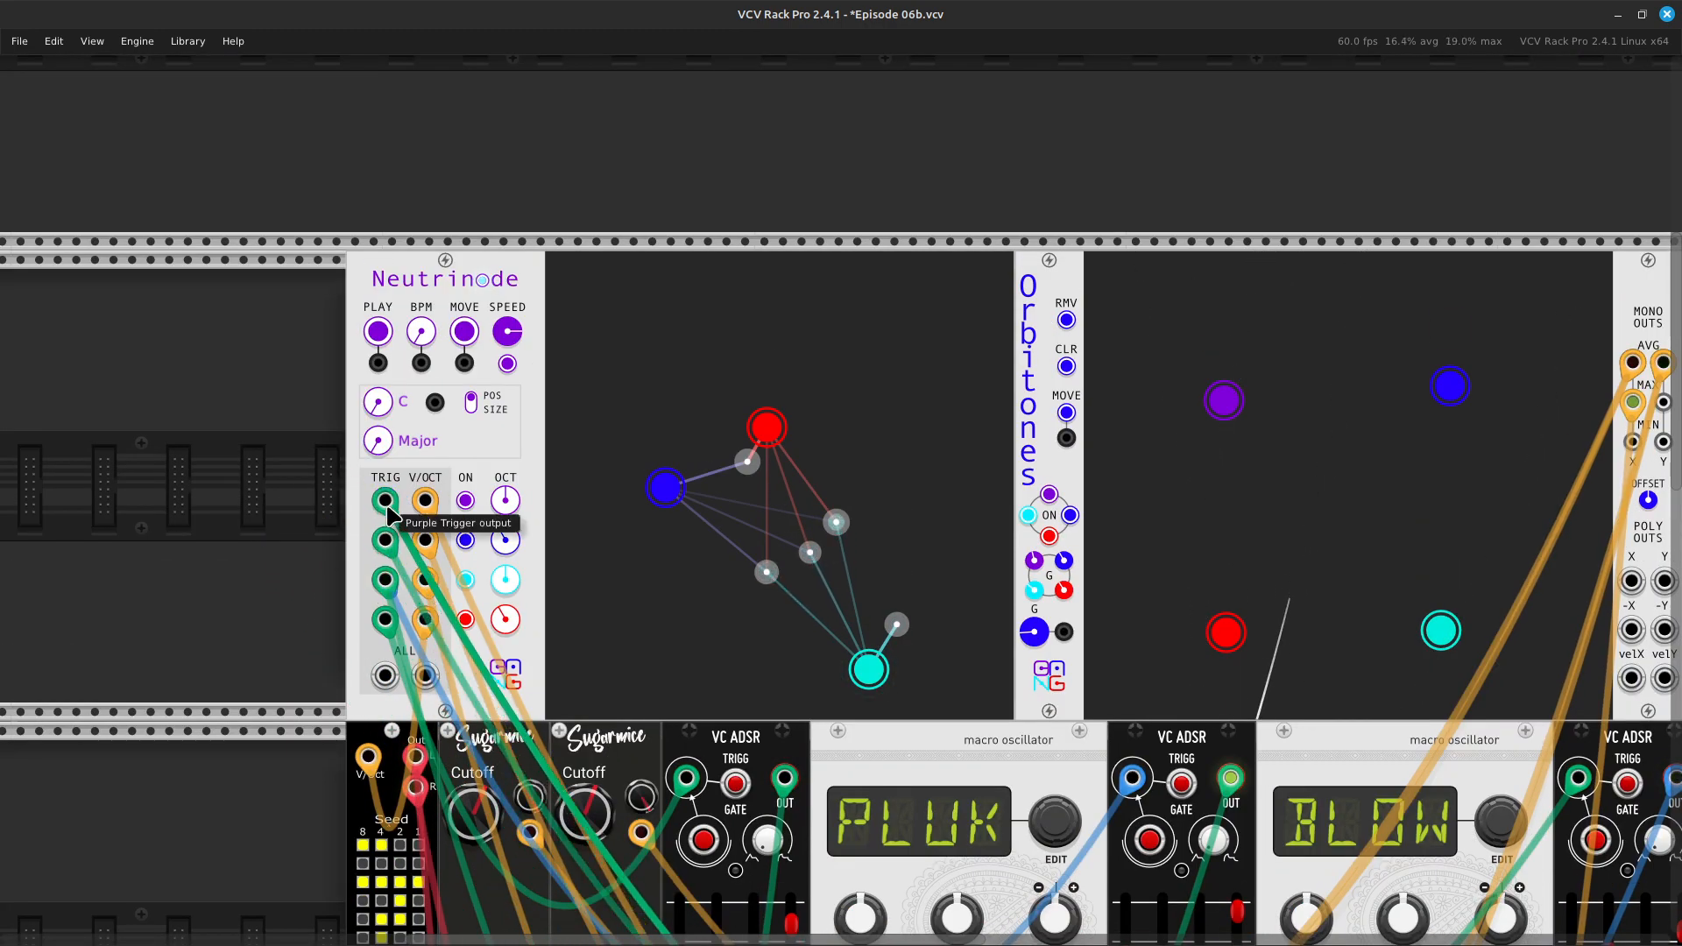
Patch the new VC ADSR's envelope output to mixer channel 5's volume CV input with a green cable
key(Right)
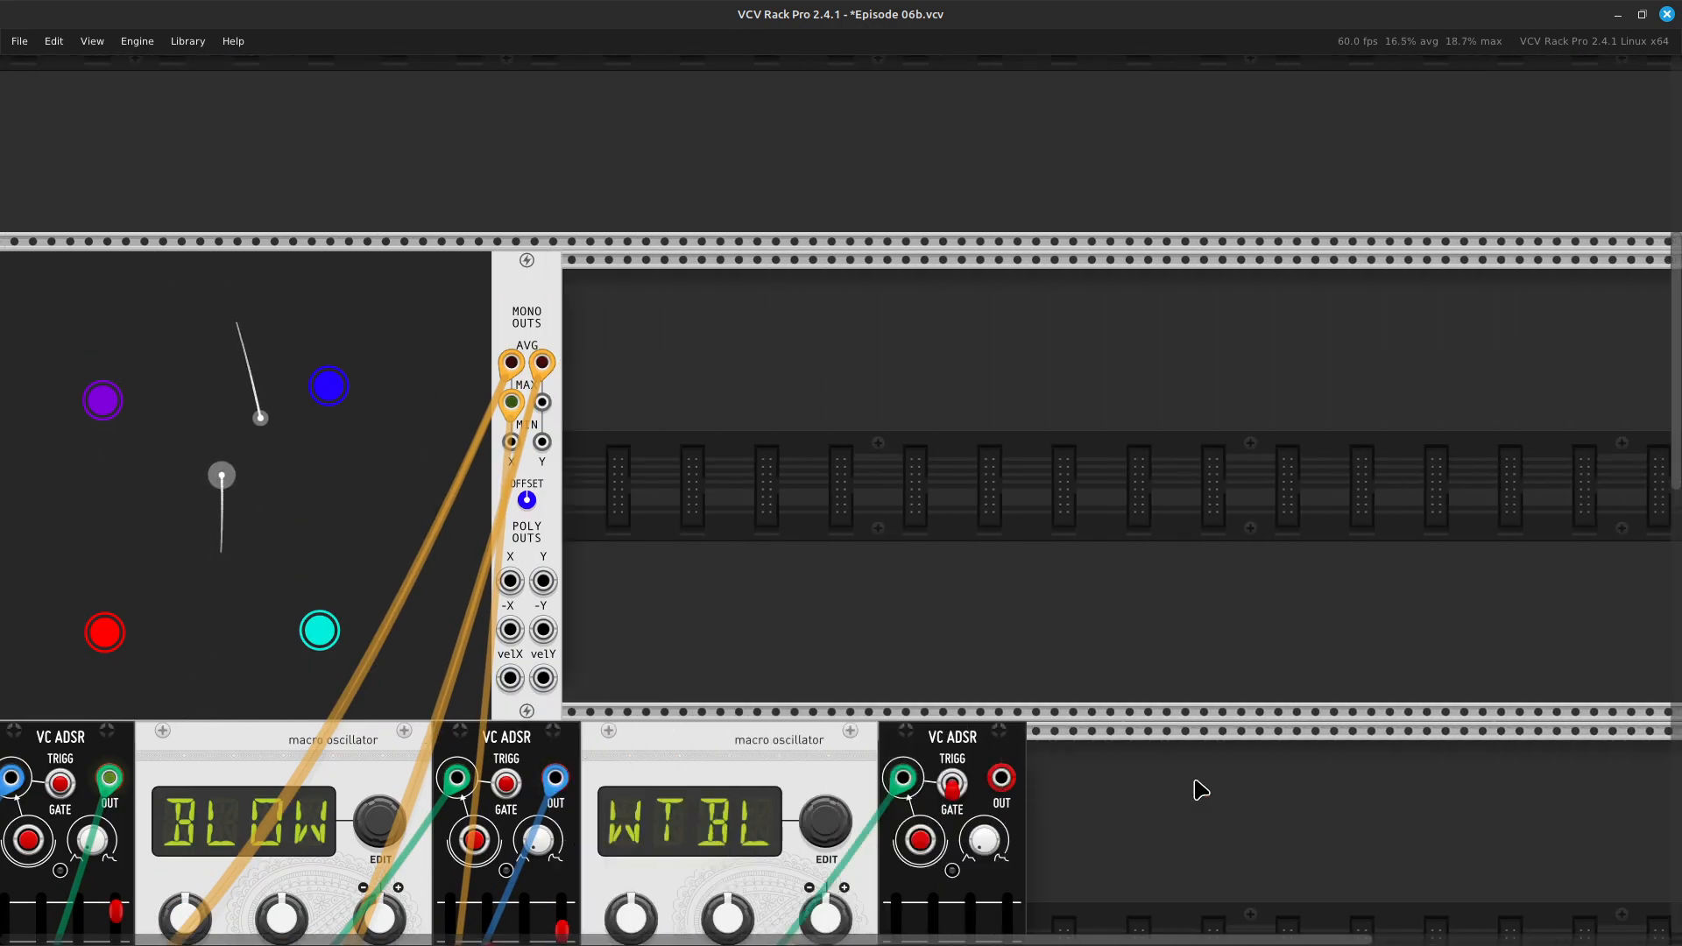
key(Down)
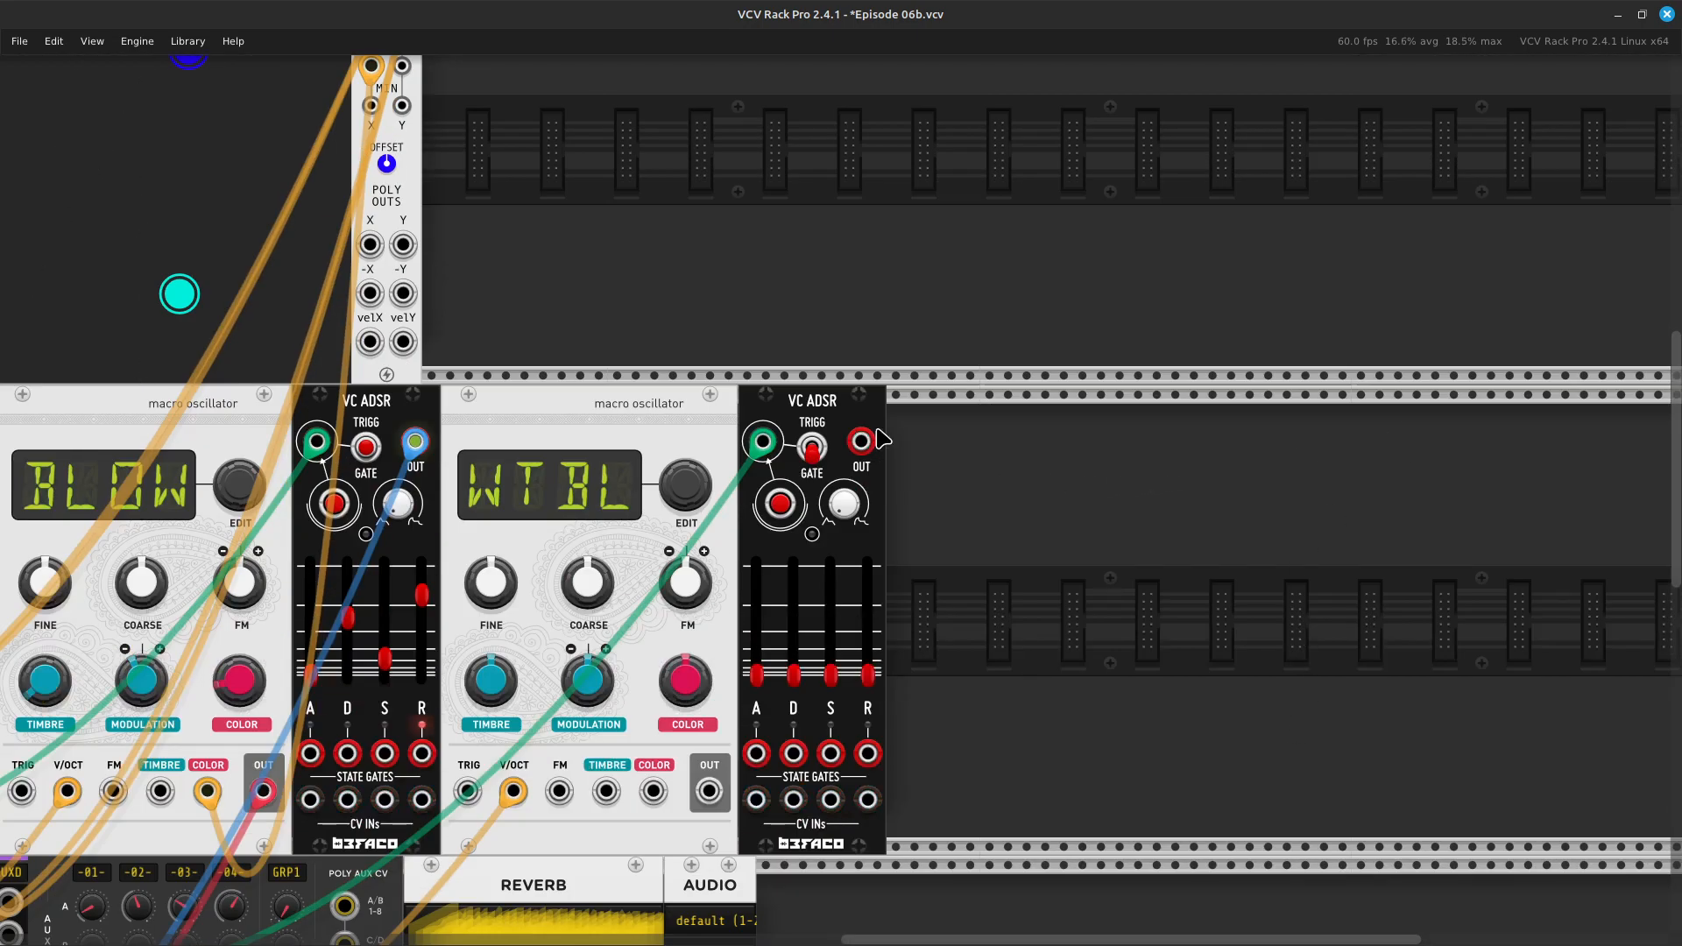
right_click(863, 451)
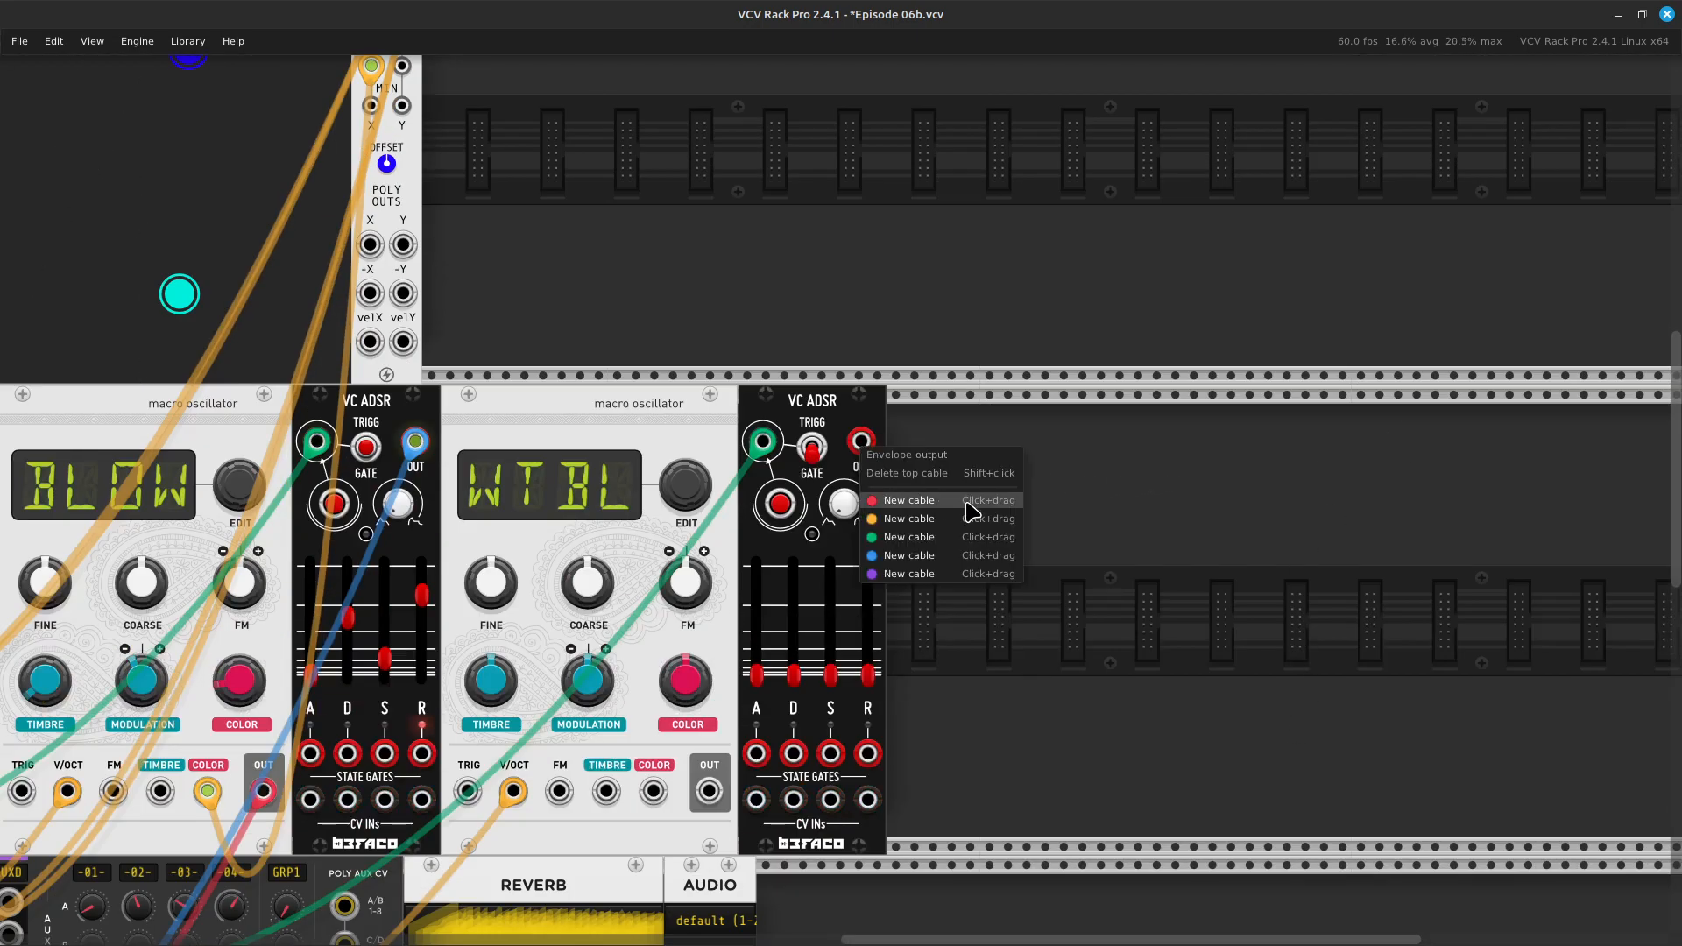
click(950, 548)
scroll(815, 832, left, 15)
drag(863, 799, 769, 606)
scroll(683, 885, down, 10)
scroll(690, 839, left, 11)
scroll(689, 841, up, 5)
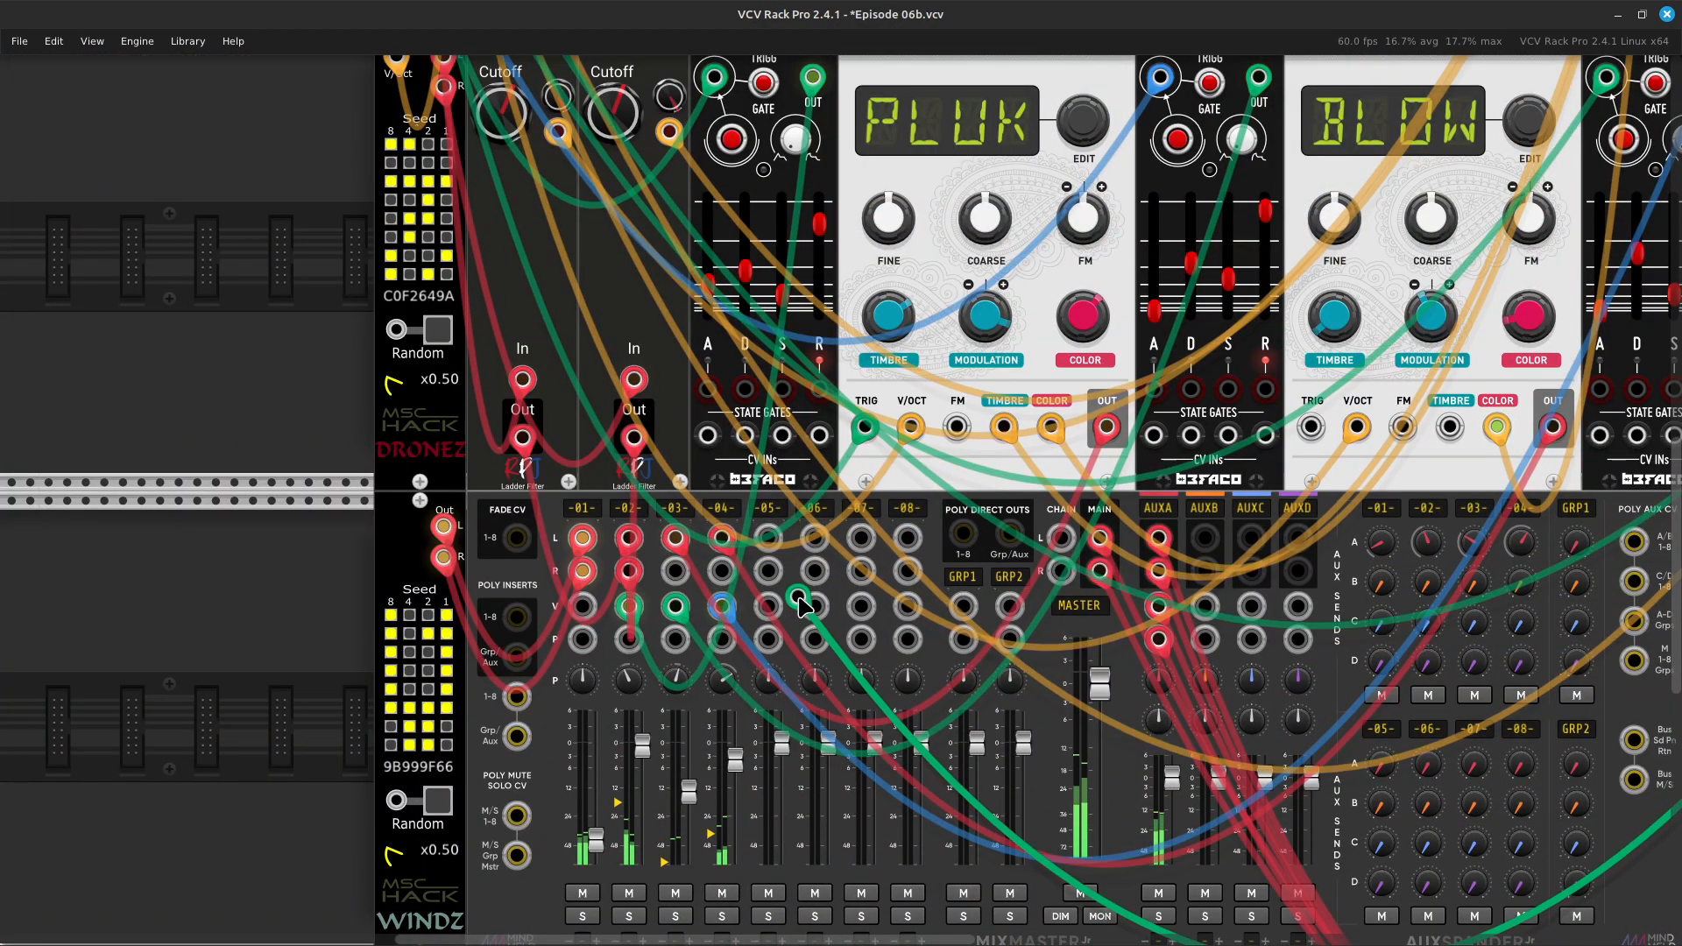
Connect the WTBL oscillator's output to mixer channel 5's L input with a red cable
right_click(769, 547)
click(908, 694)
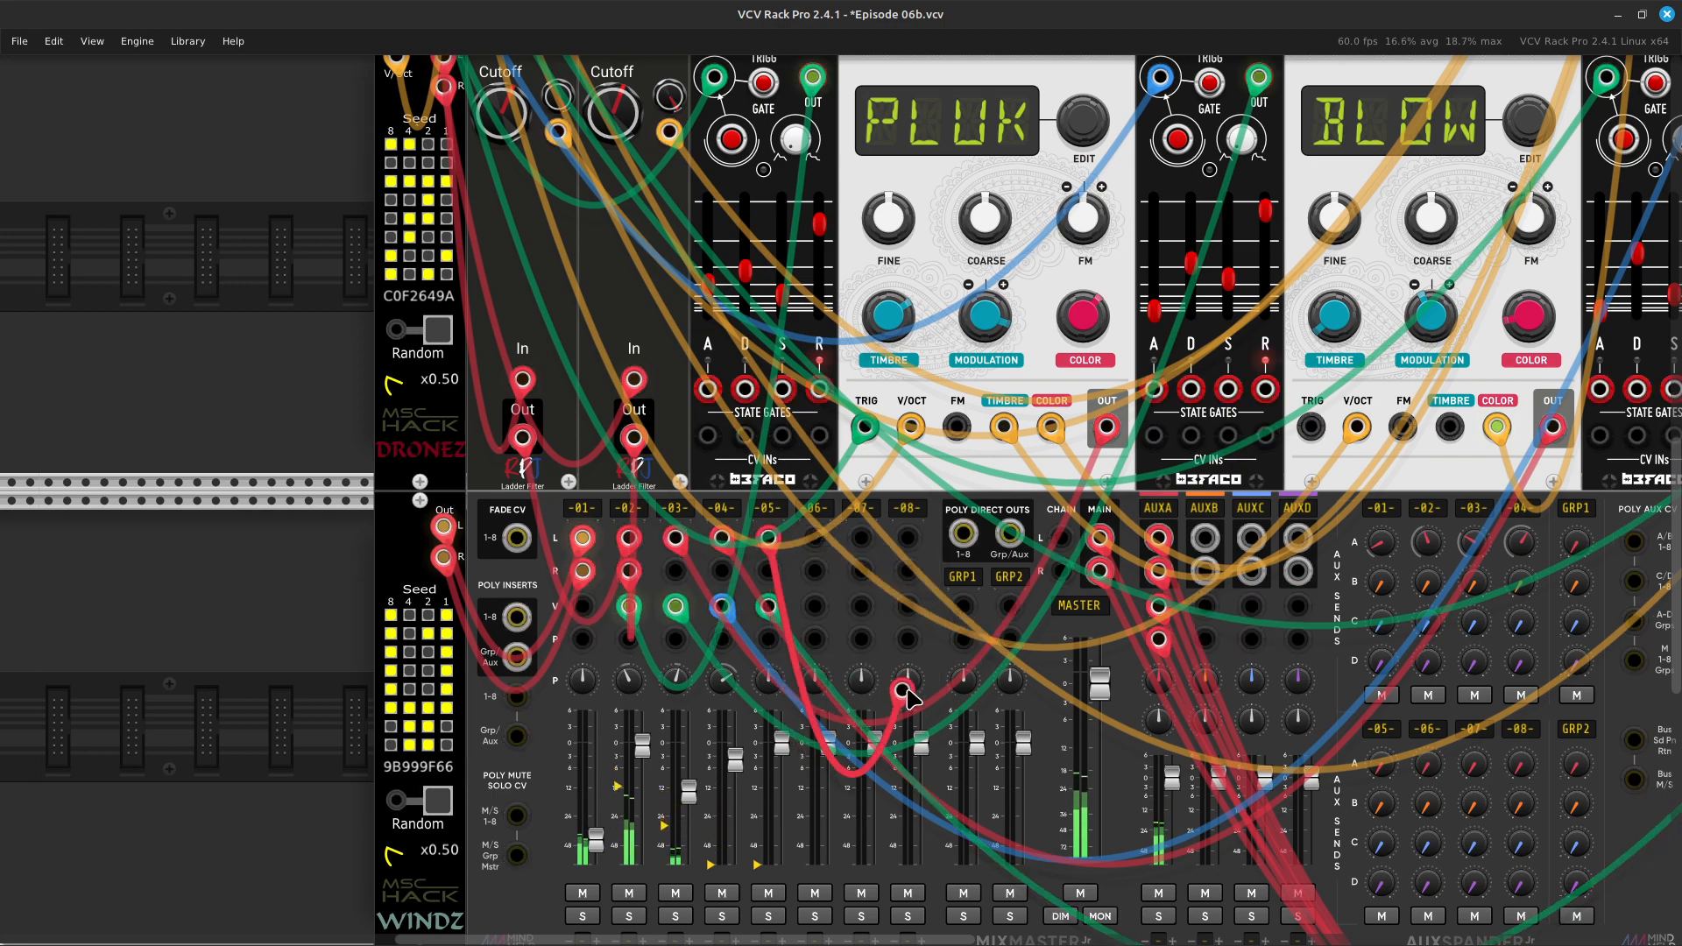
key(Right)
drag(908, 688, 822, 680)
key(Up)
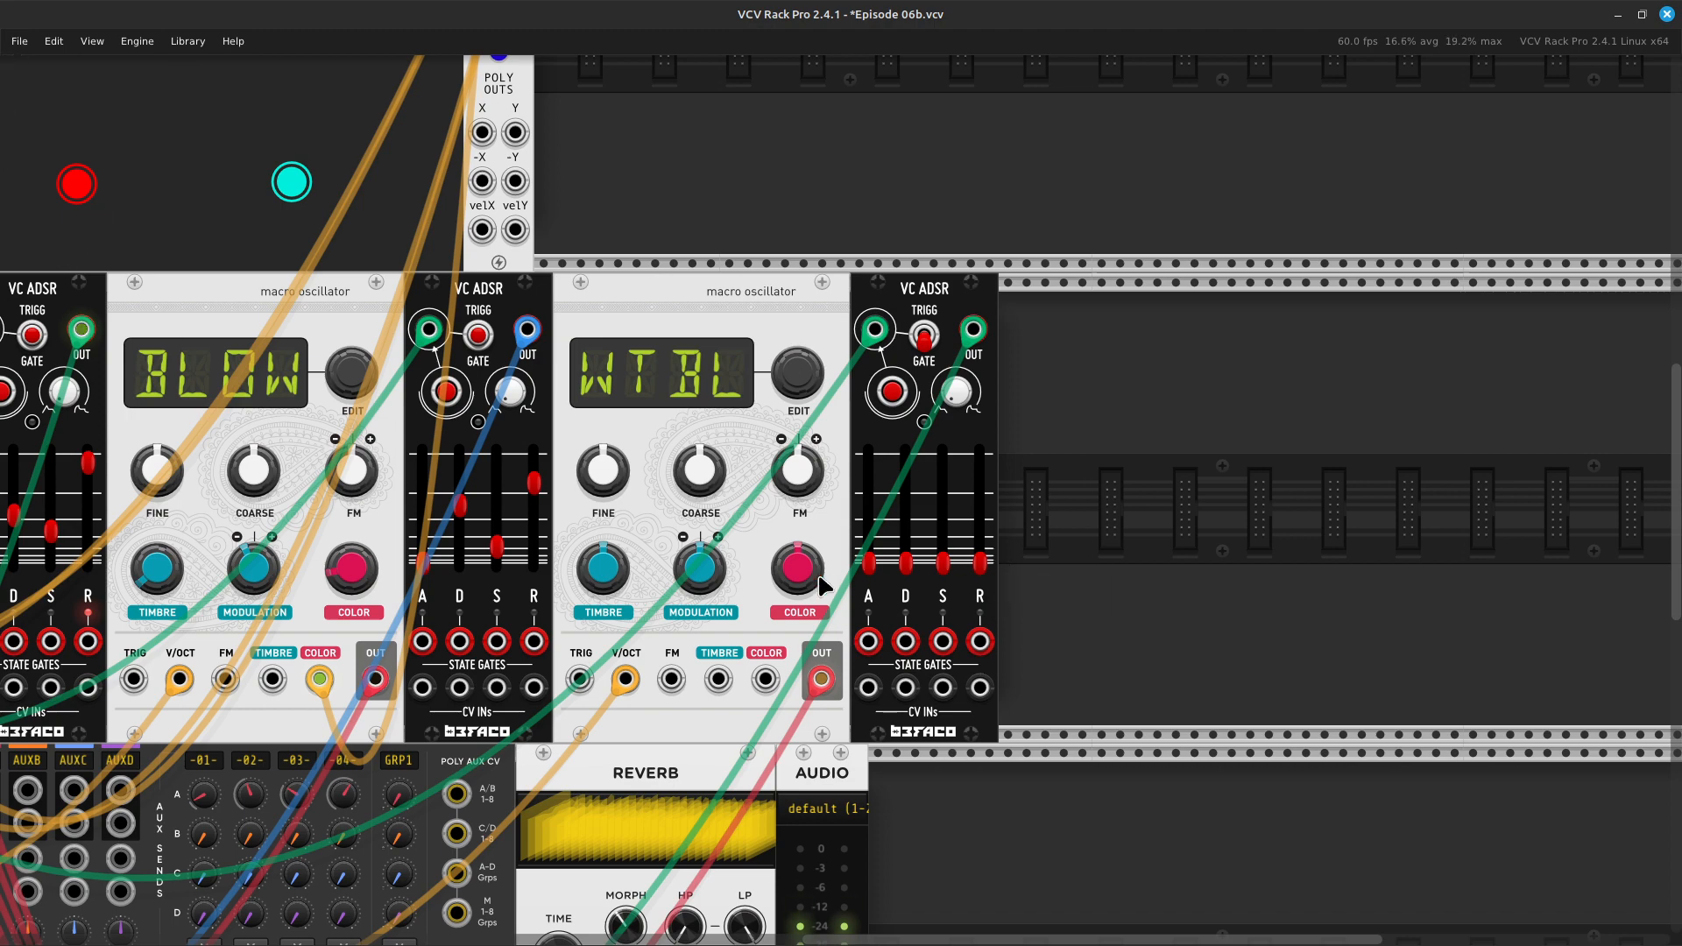
Turn on Neutrinode's purple node
key(Left)
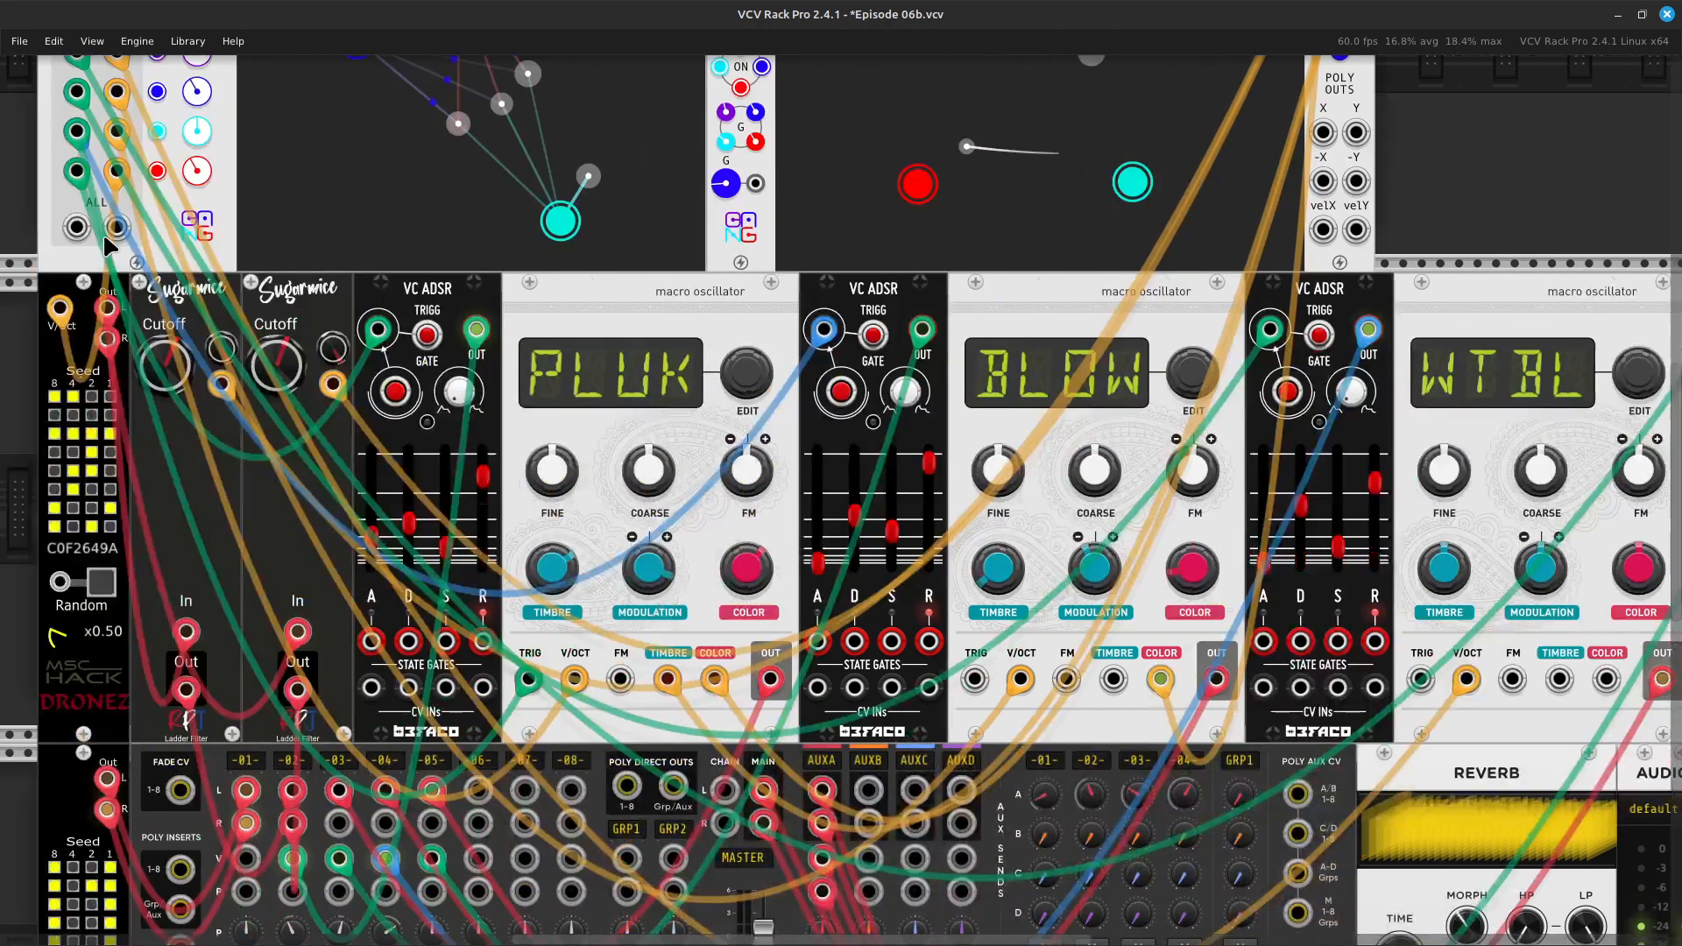
key(Up)
key(Up)
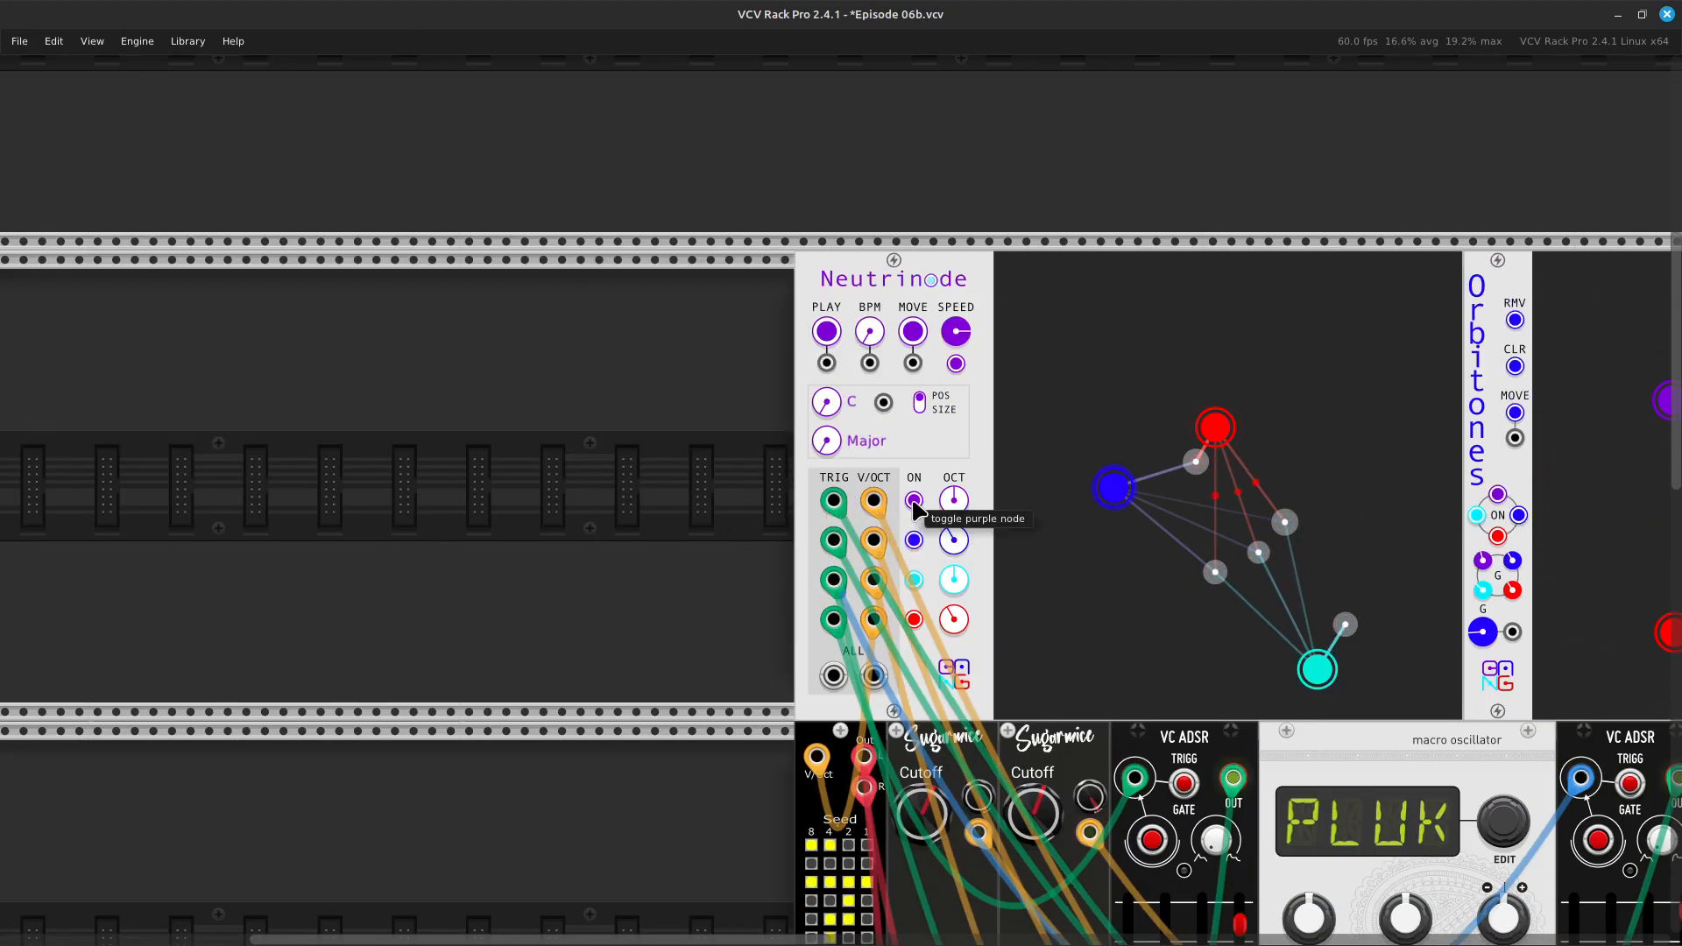
Shape the WTBL voice's envelope by raising its decay and sustain and setting the release time to about 1 s
scroll(918, 557, right, 5)
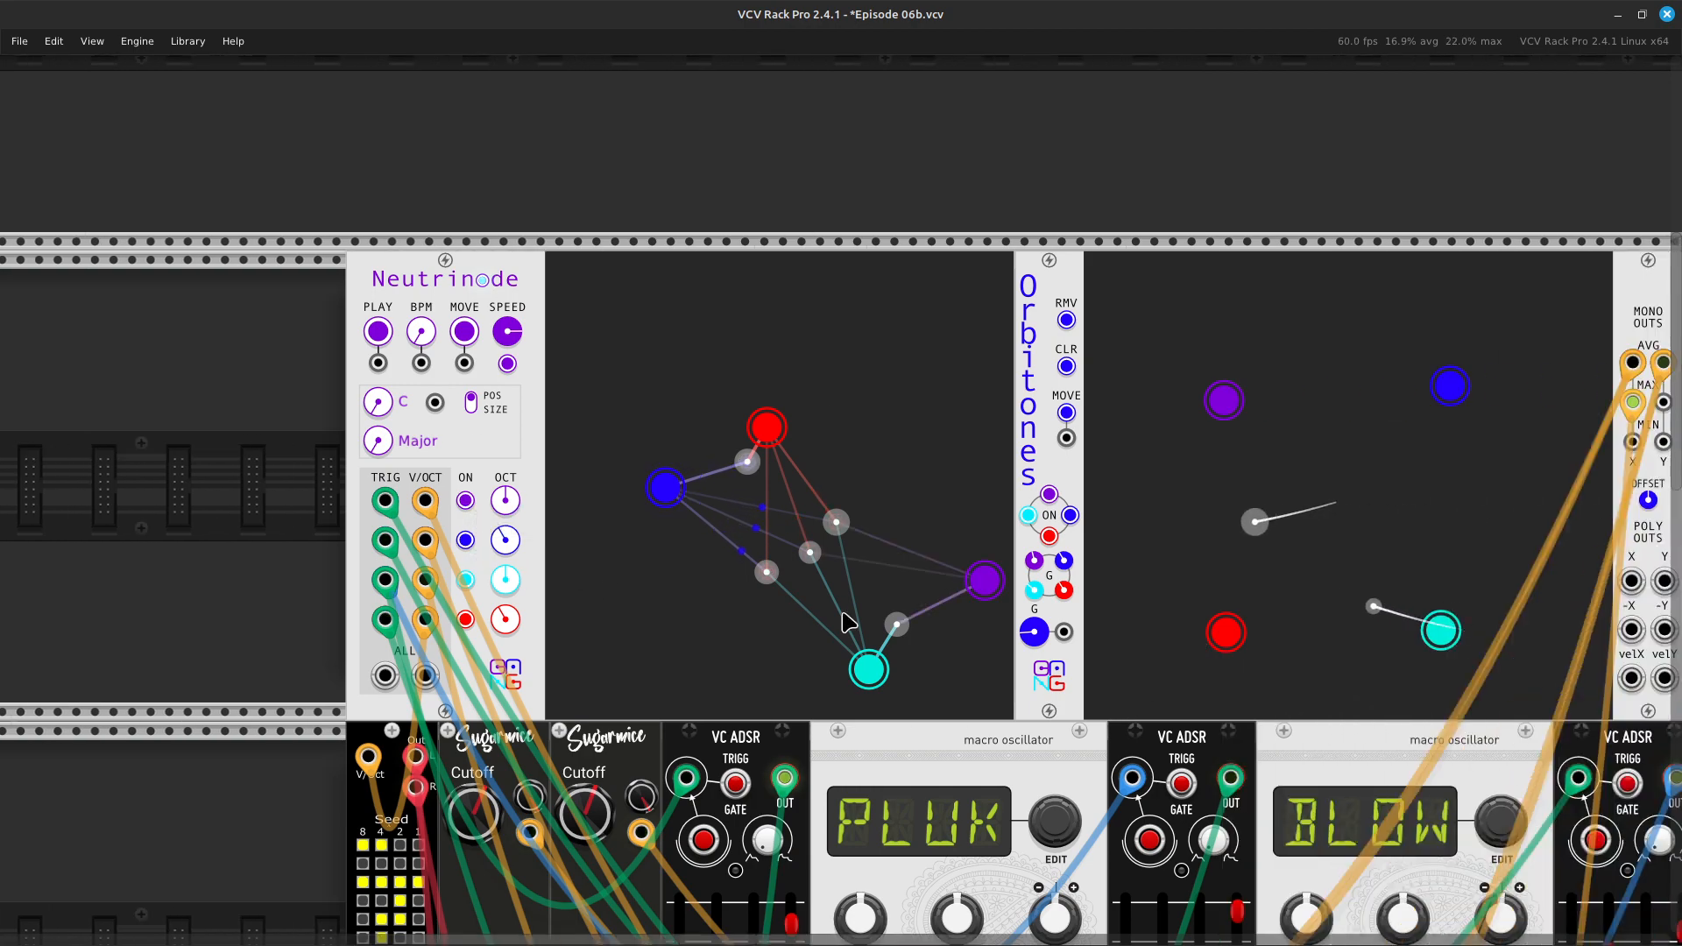
scroll(1340, 745, right, 14)
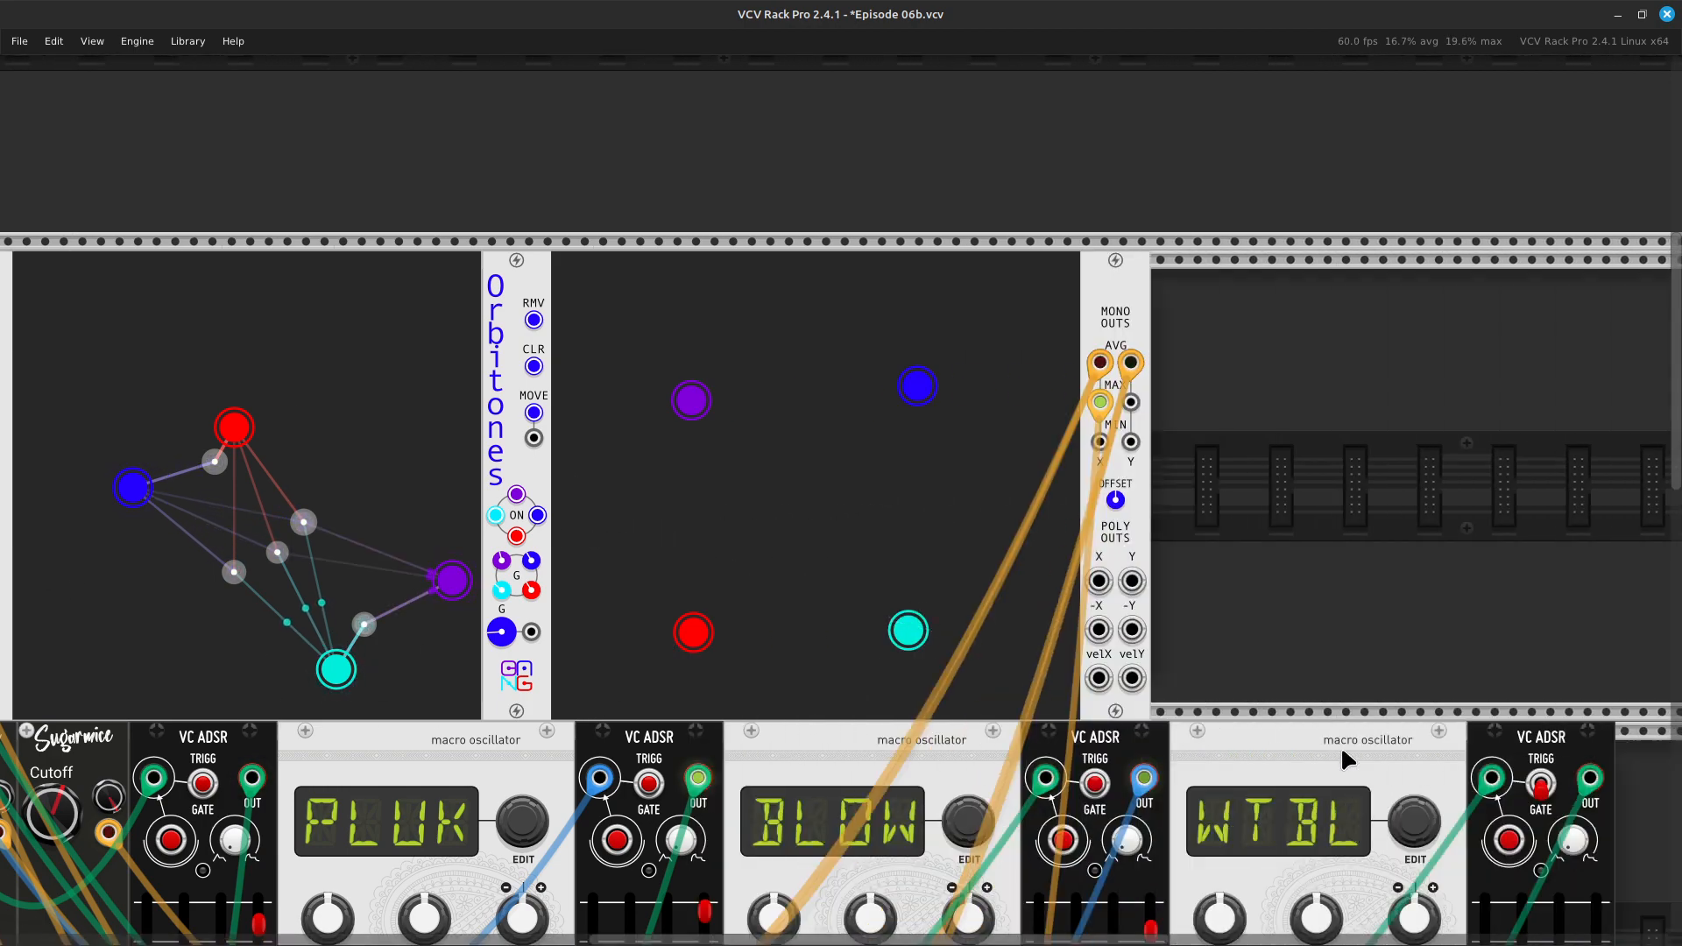
scroll(1381, 763, down, 6)
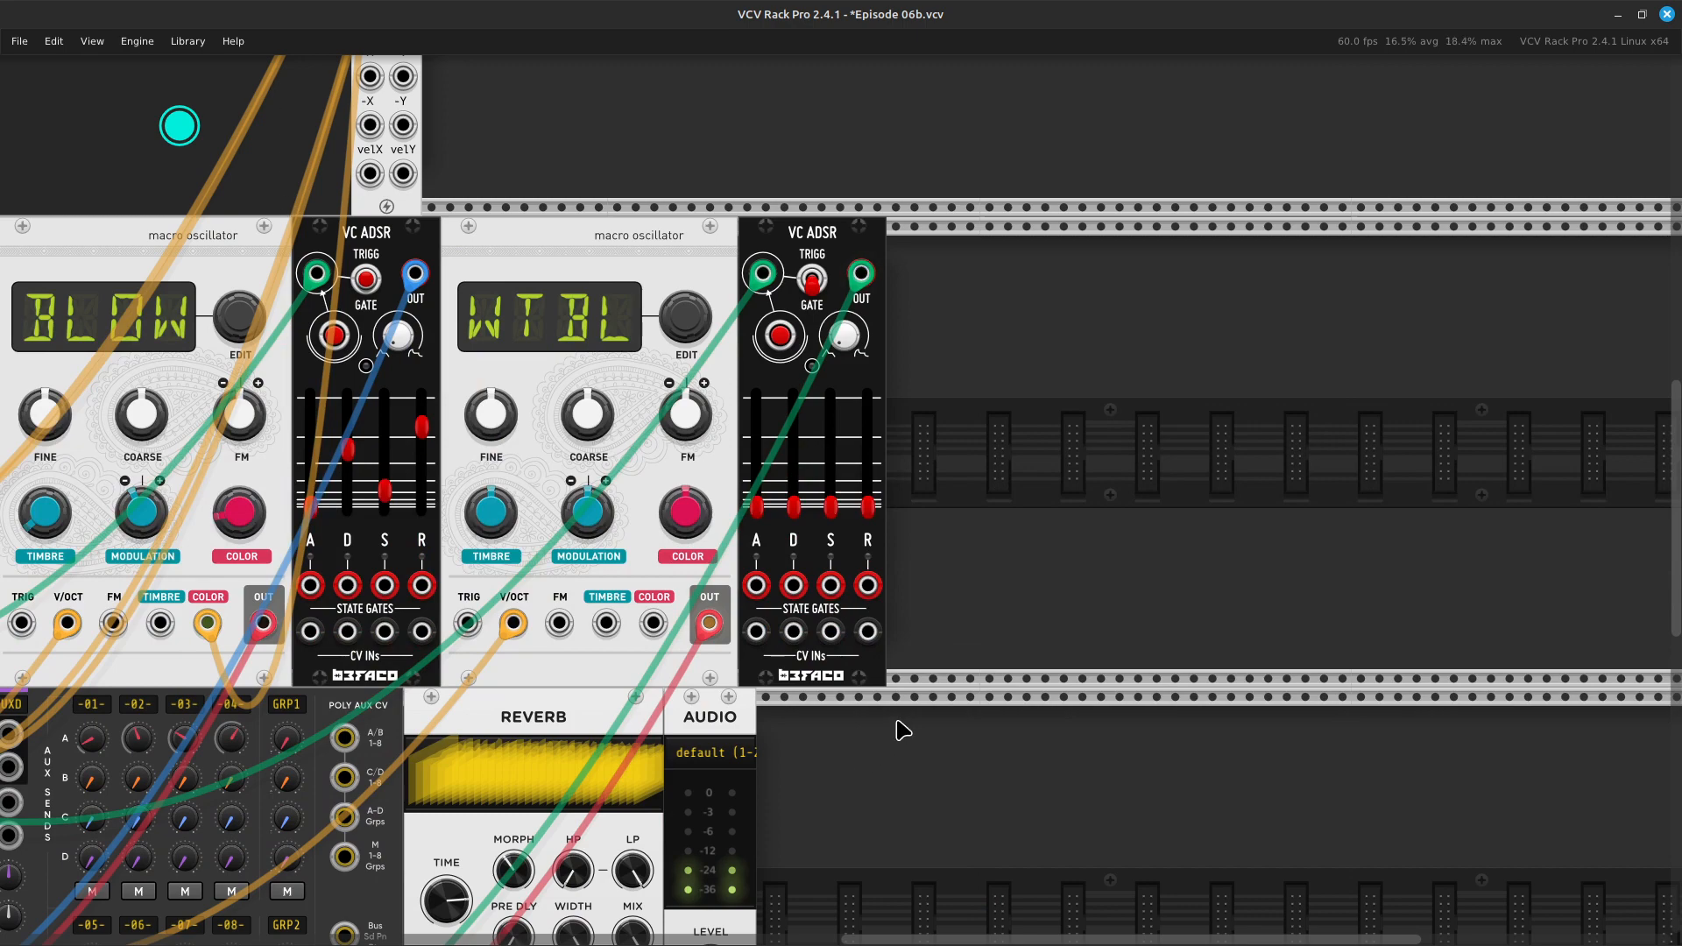
scroll(900, 726, up, 6)
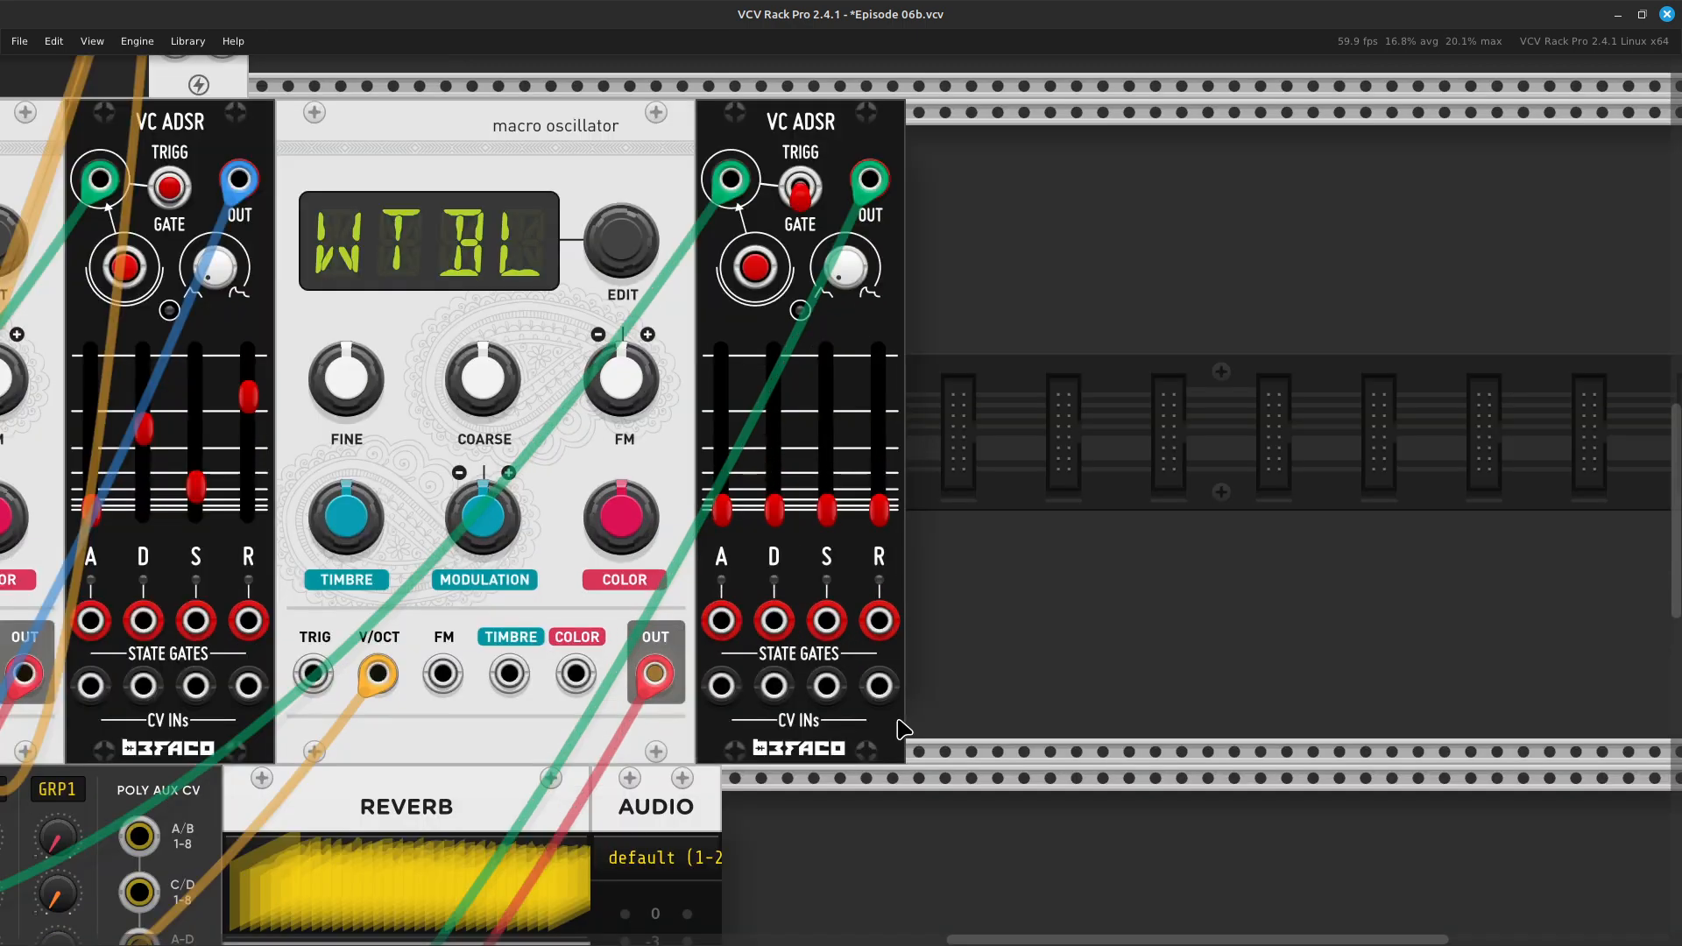
scroll(759, 684, up, 5)
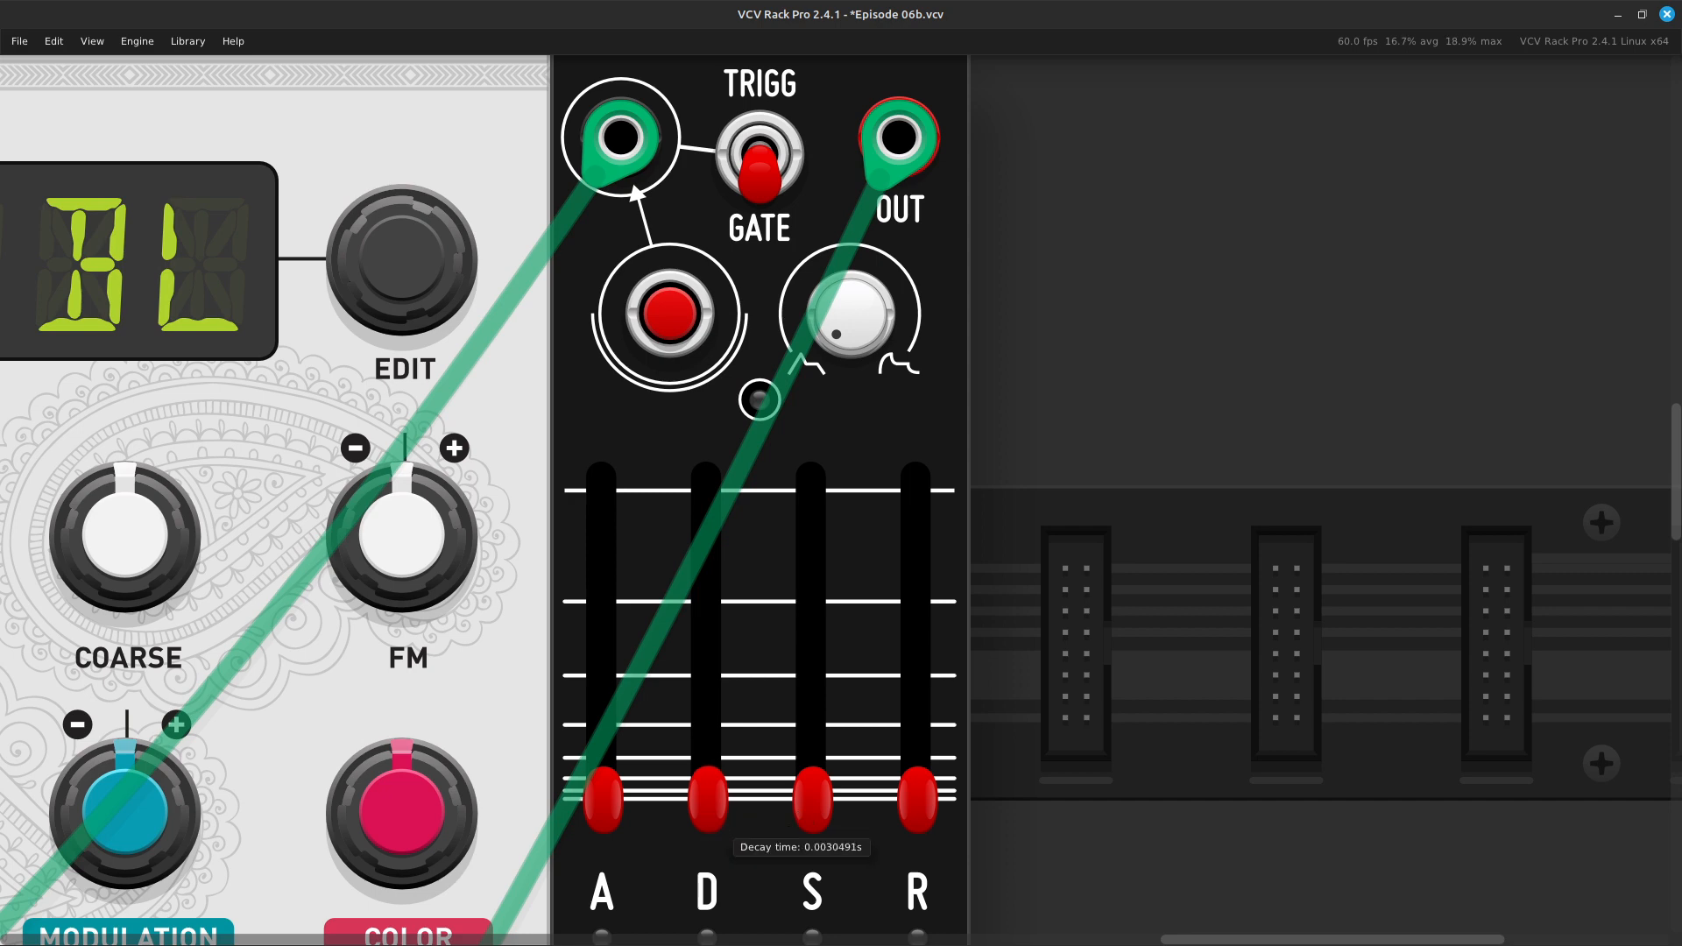
drag(712, 824, 713, 698)
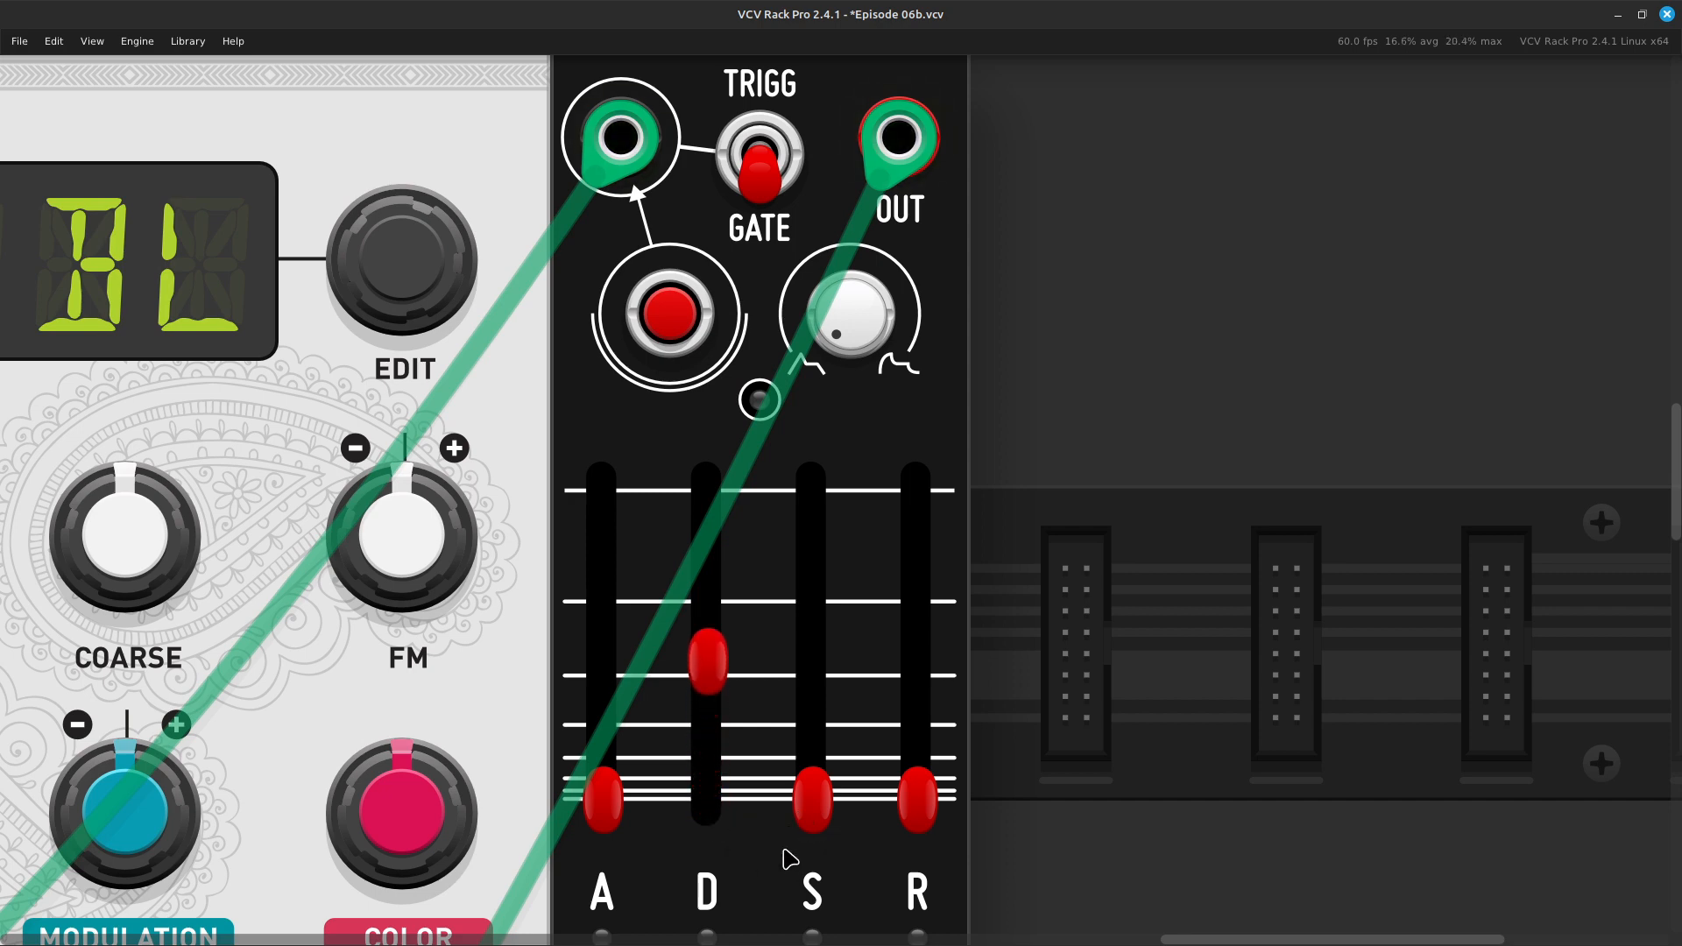
drag(825, 841, 917, 577)
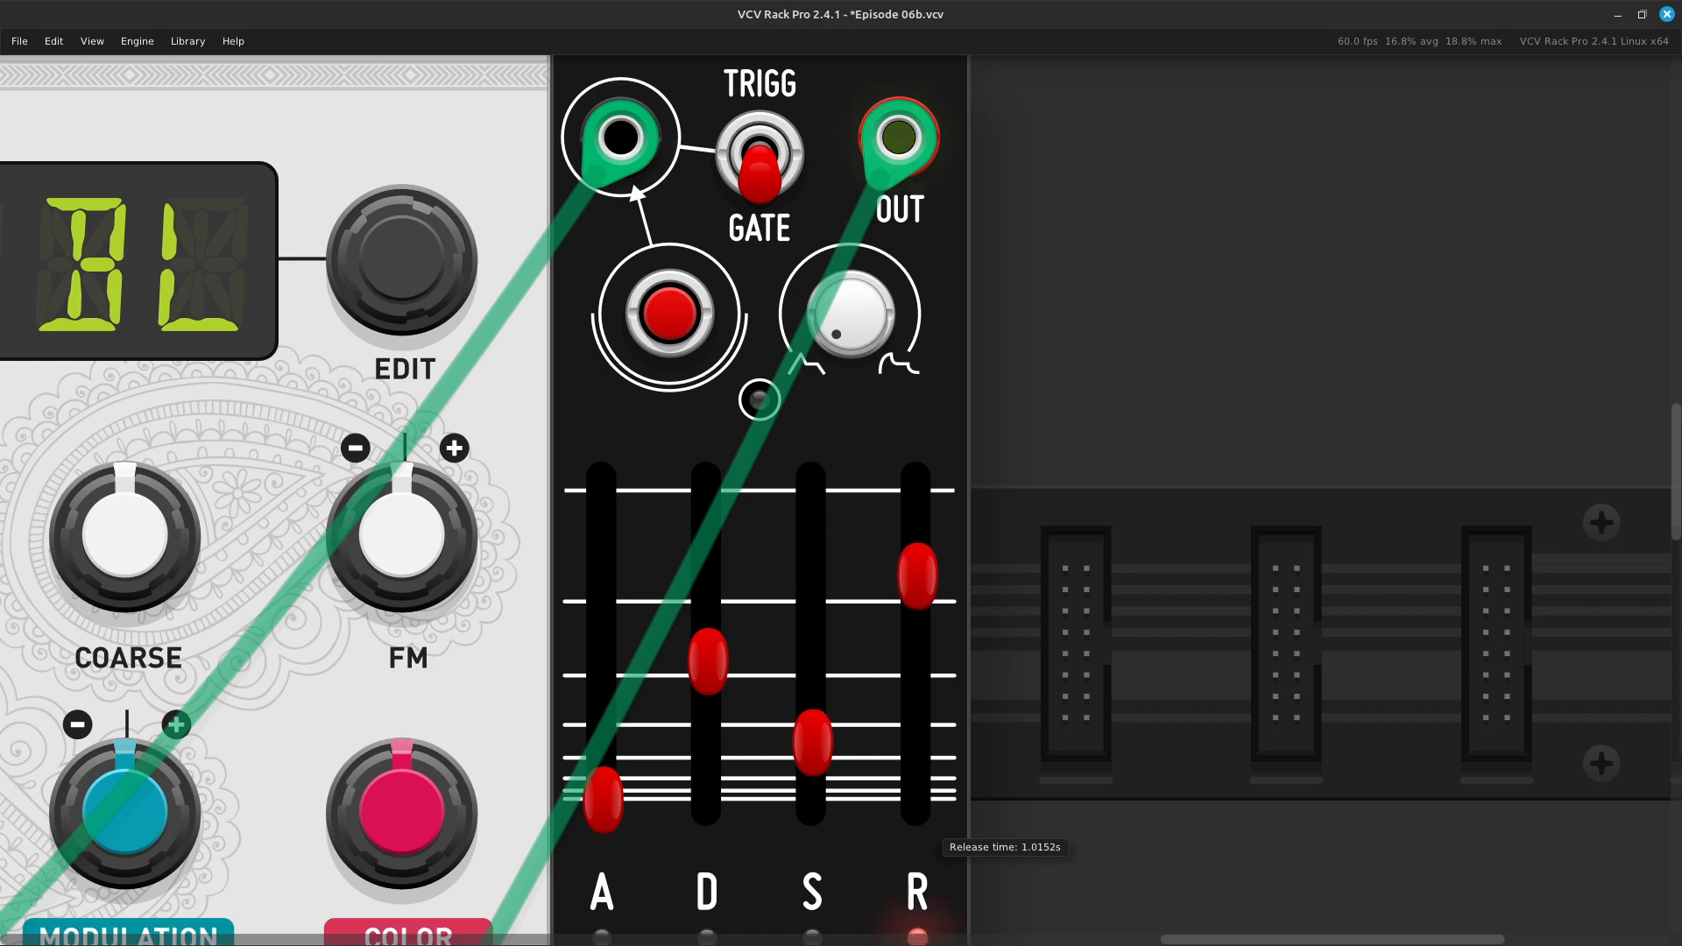
scroll(875, 828, left, 8)
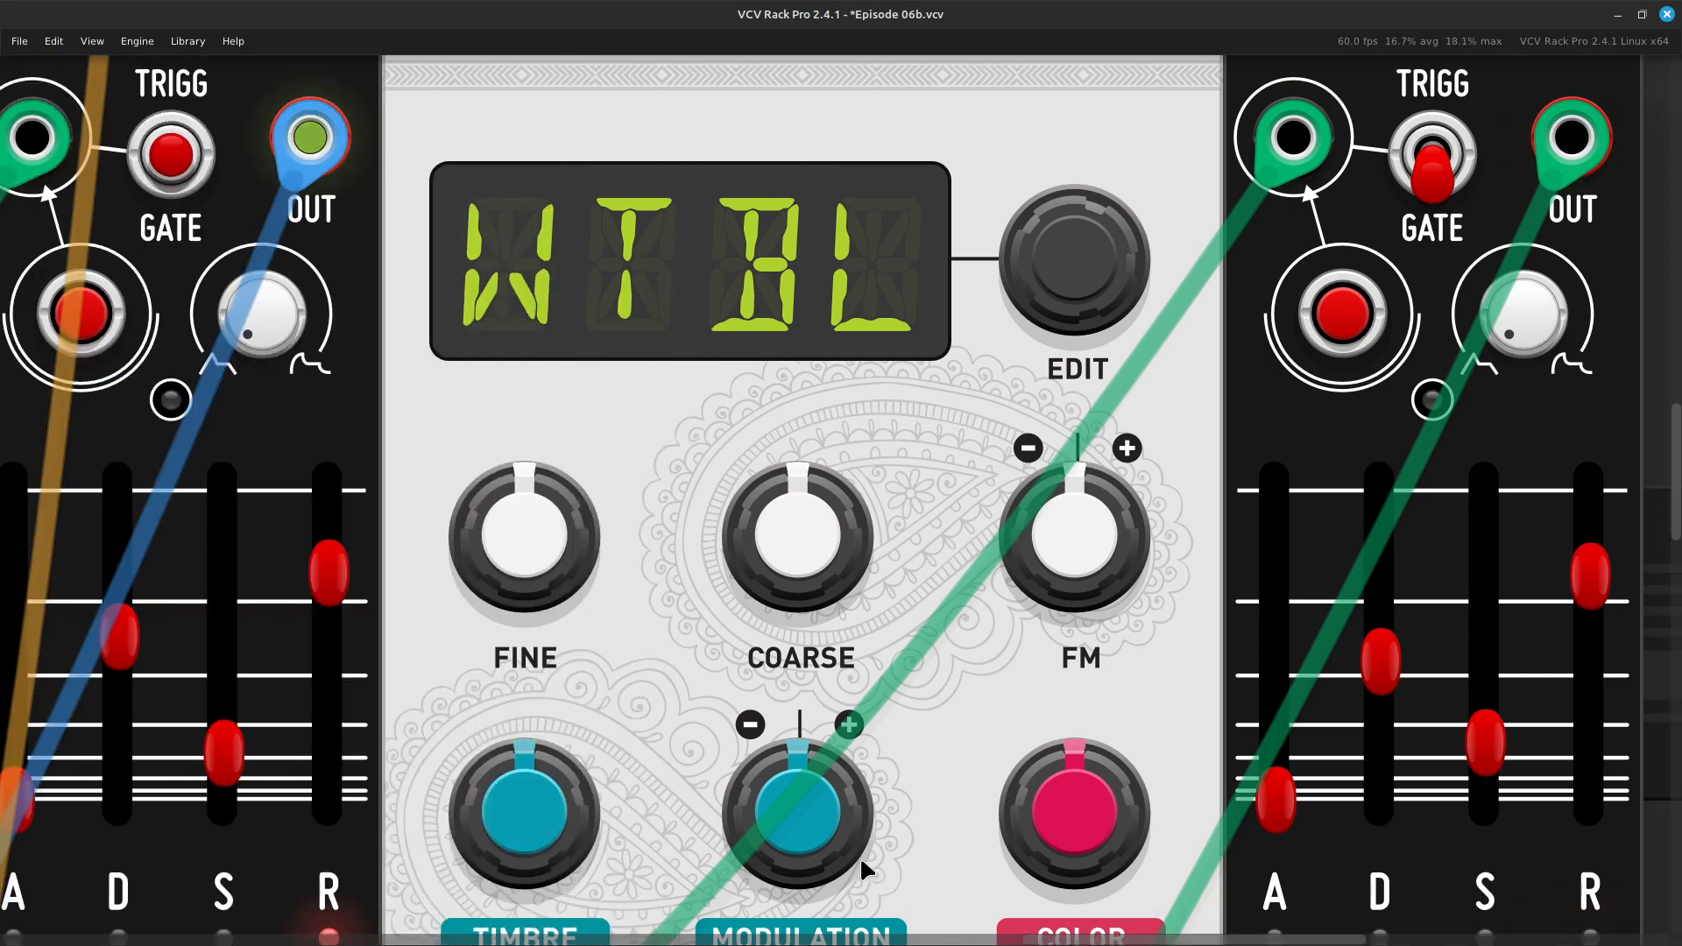
Set the WTBL oscillator's timbre to about 49% and raise its modulation well into the positive range
scroll(876, 841, left, 2)
scroll(923, 816, down, 3)
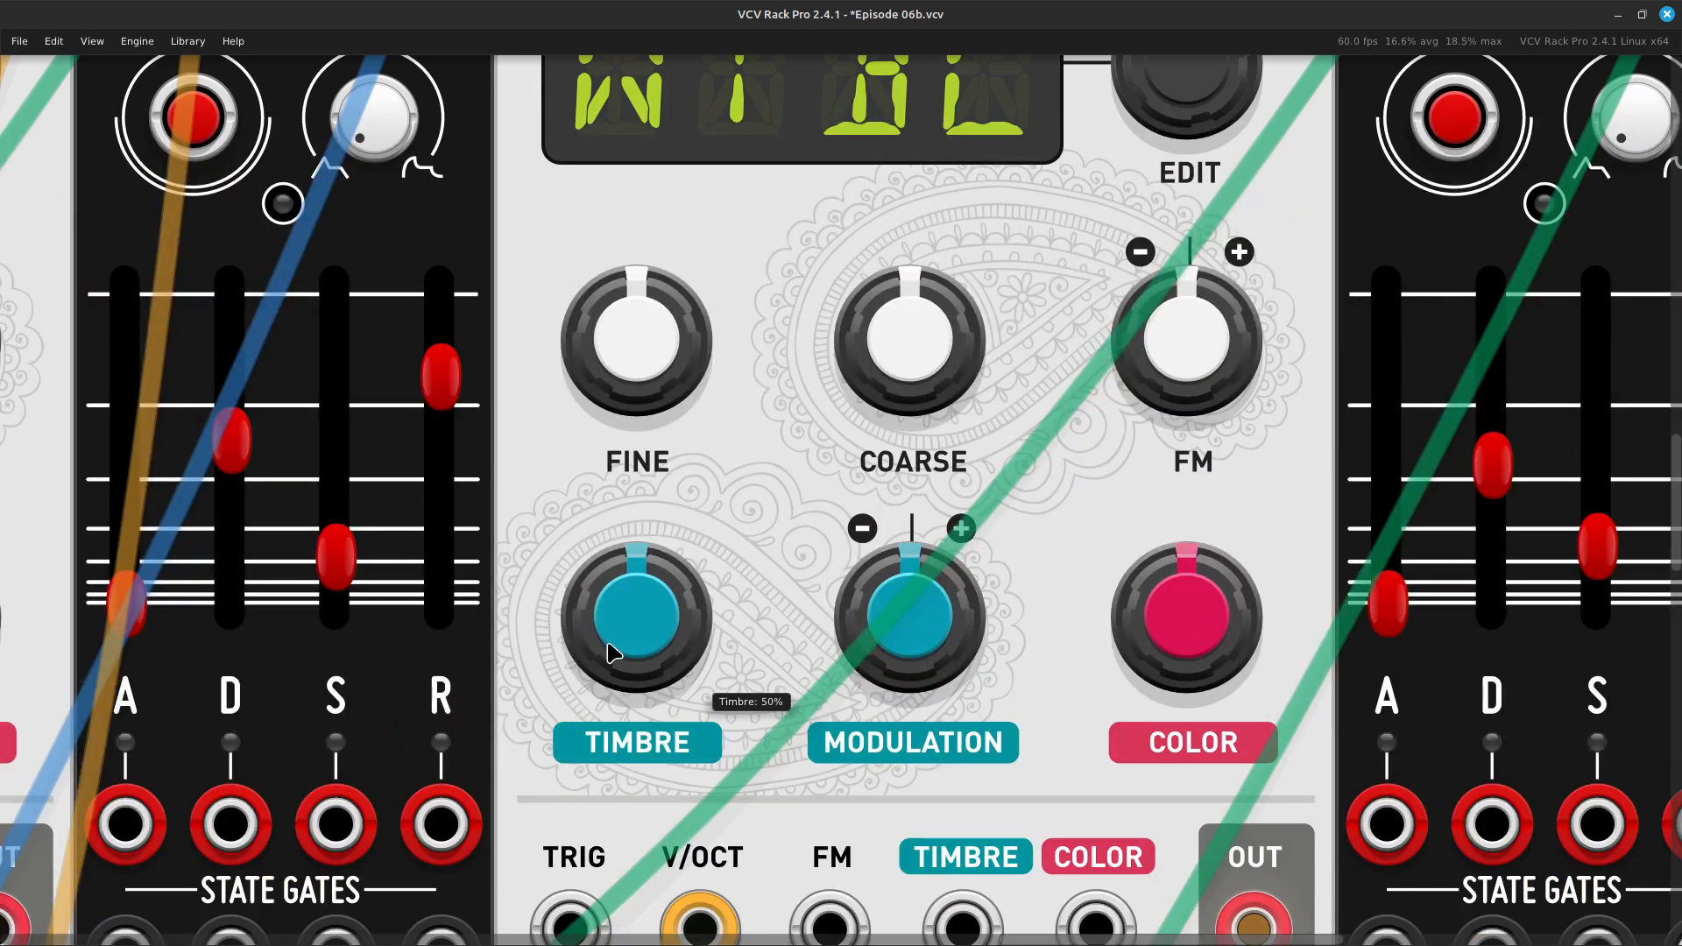
drag(636, 613, 636, 554)
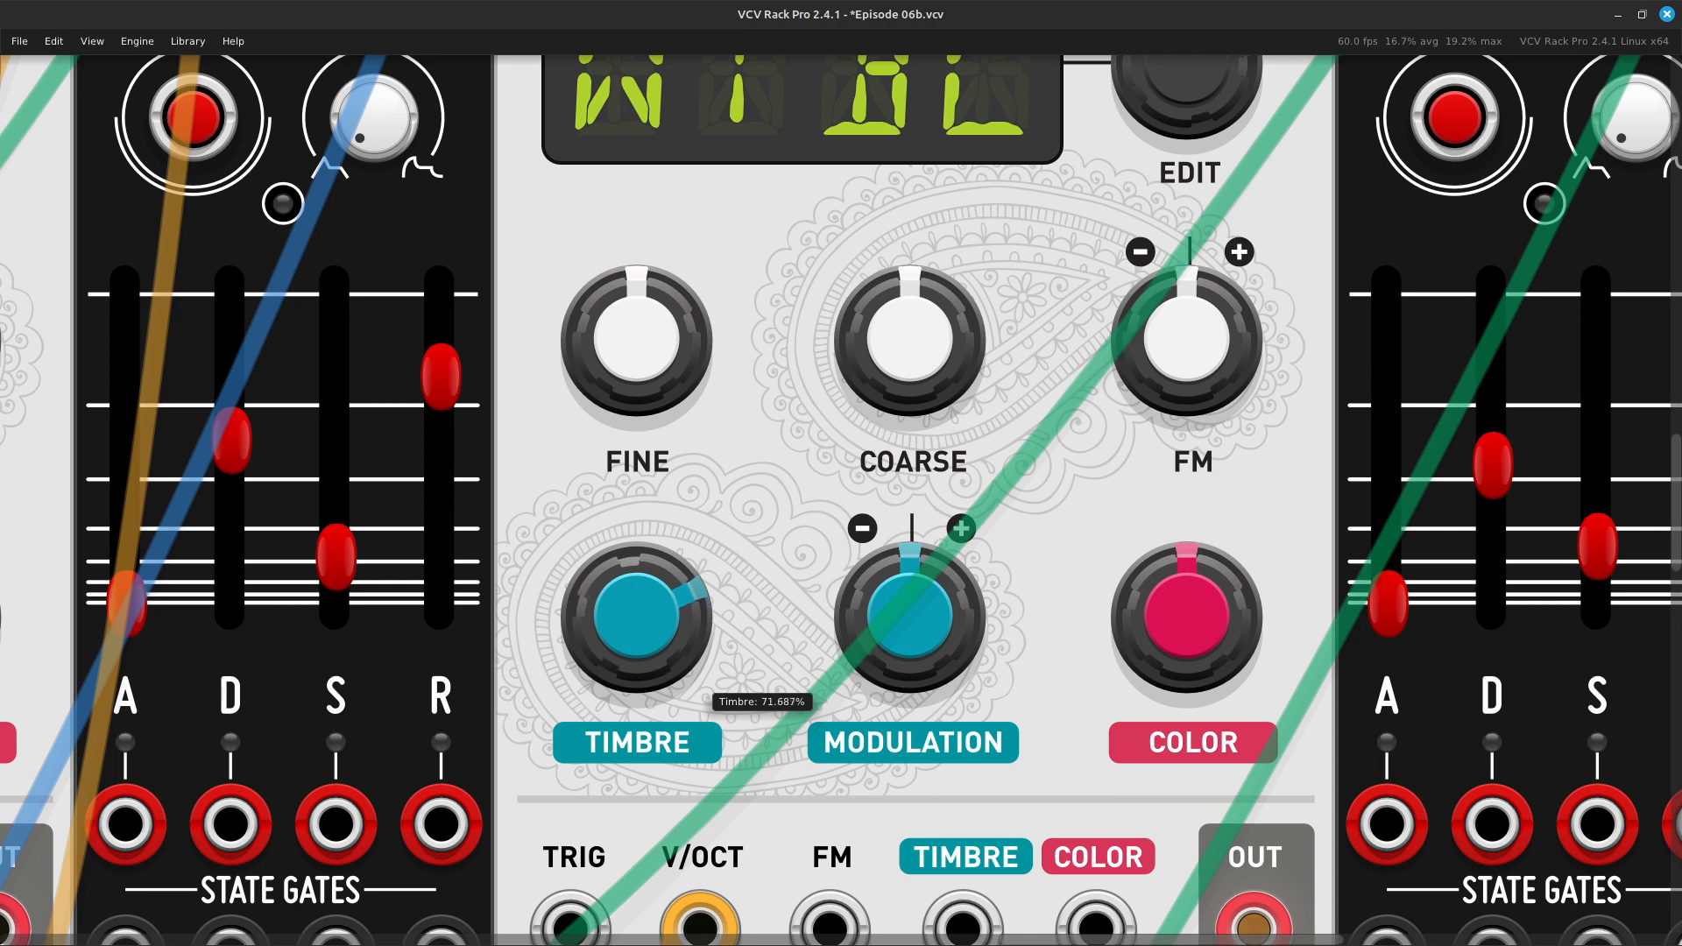
drag(636, 616, 636, 666)
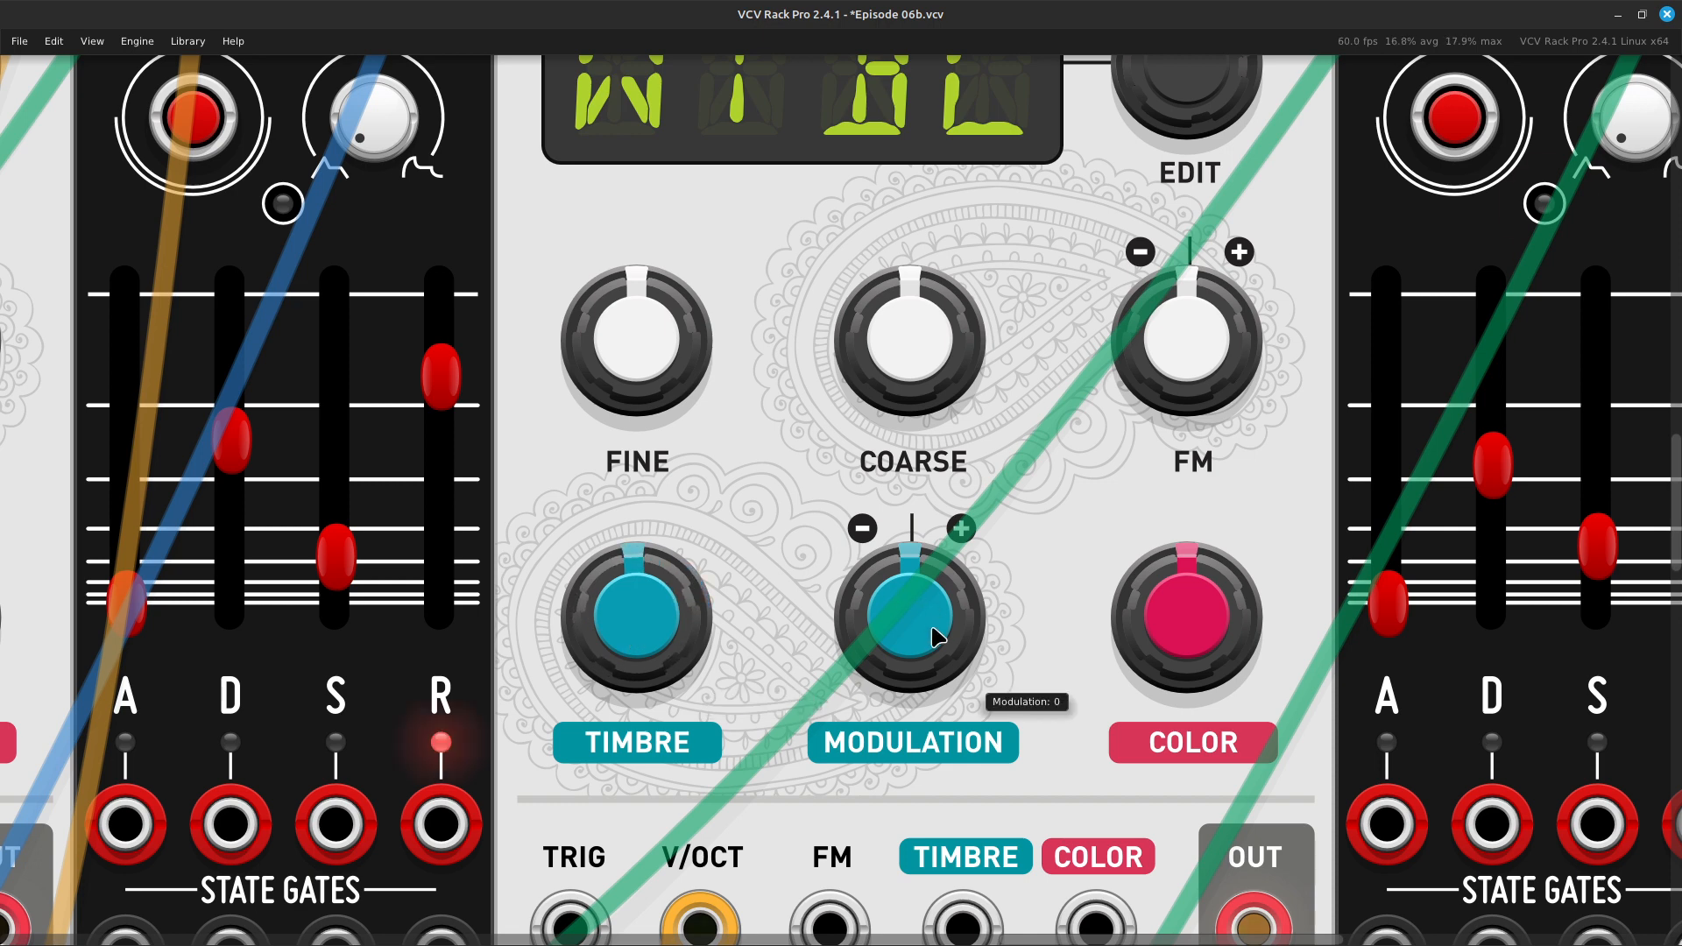
drag(920, 635, 920, 579)
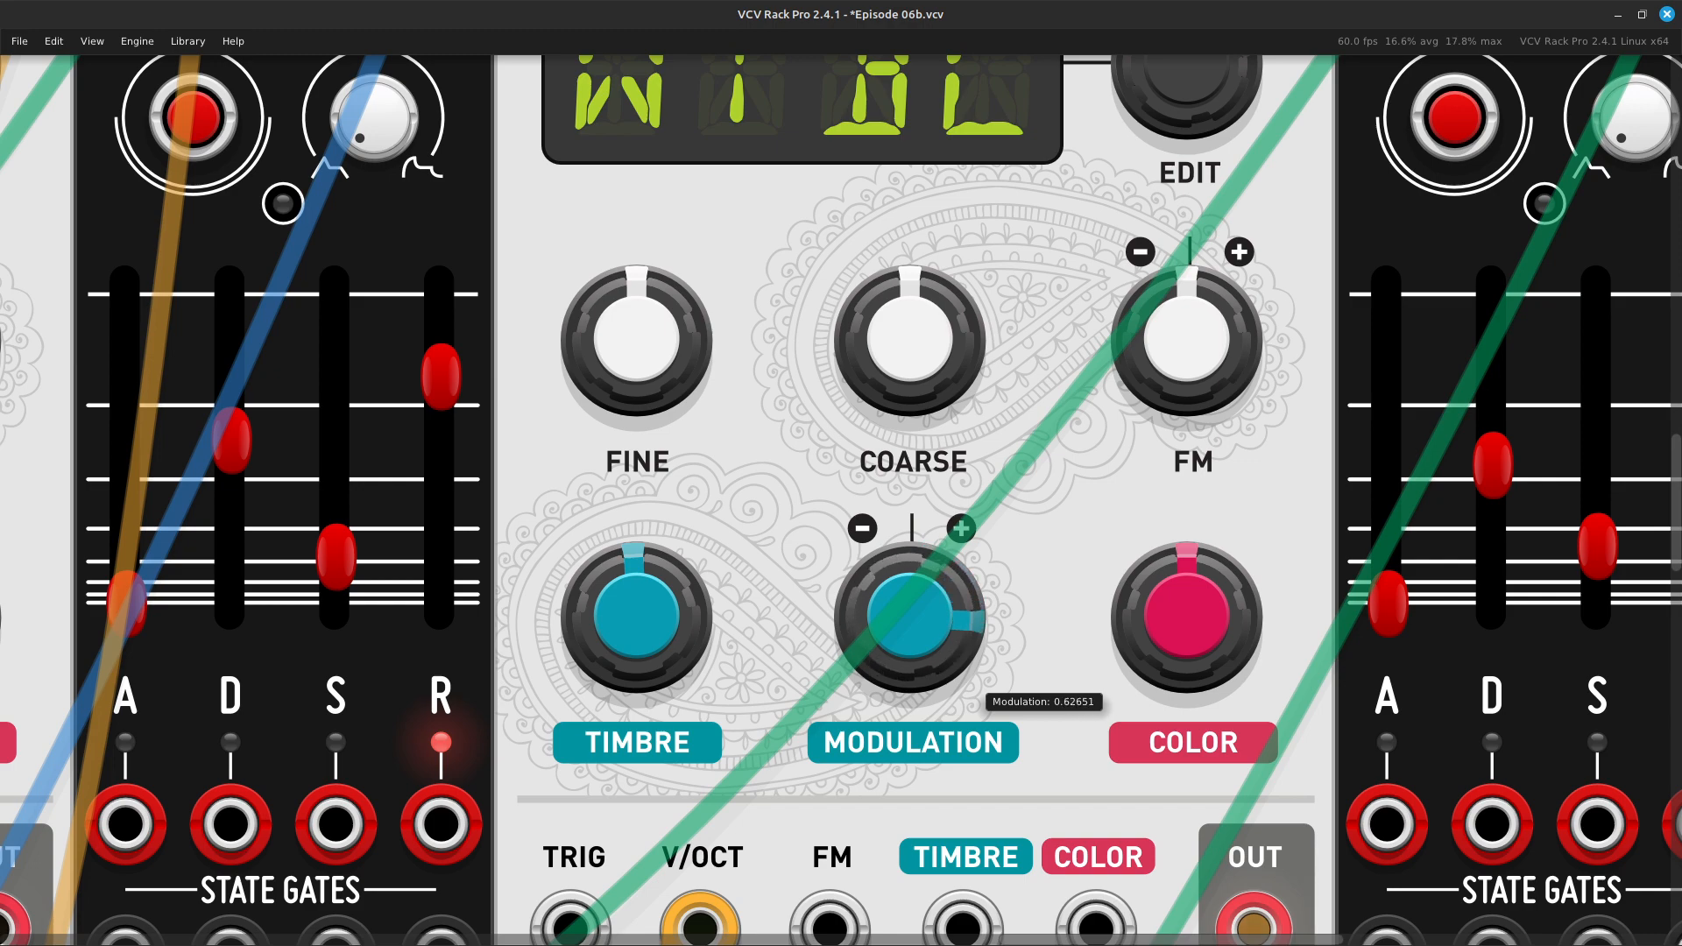
Patch the MAX Y mono output of Neutrinode's expander to the WTBL oscillator's TIMBRE CV input with a yellow cable
scroll(968, 815, down, 5)
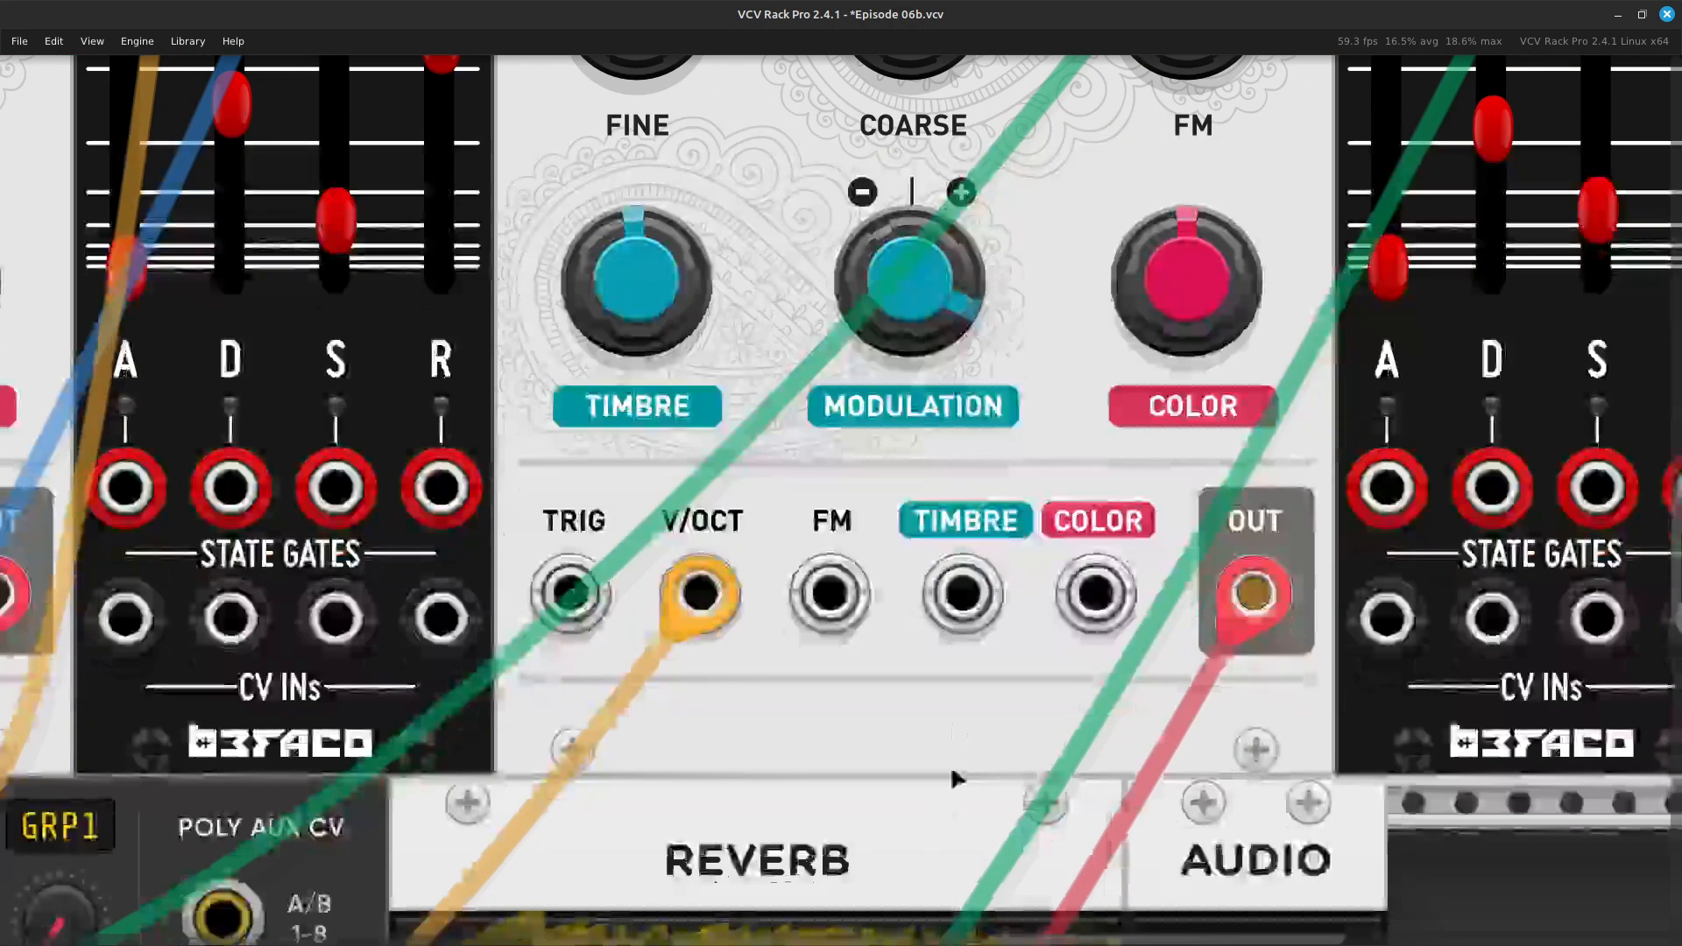
right_click(964, 607)
click(1028, 701)
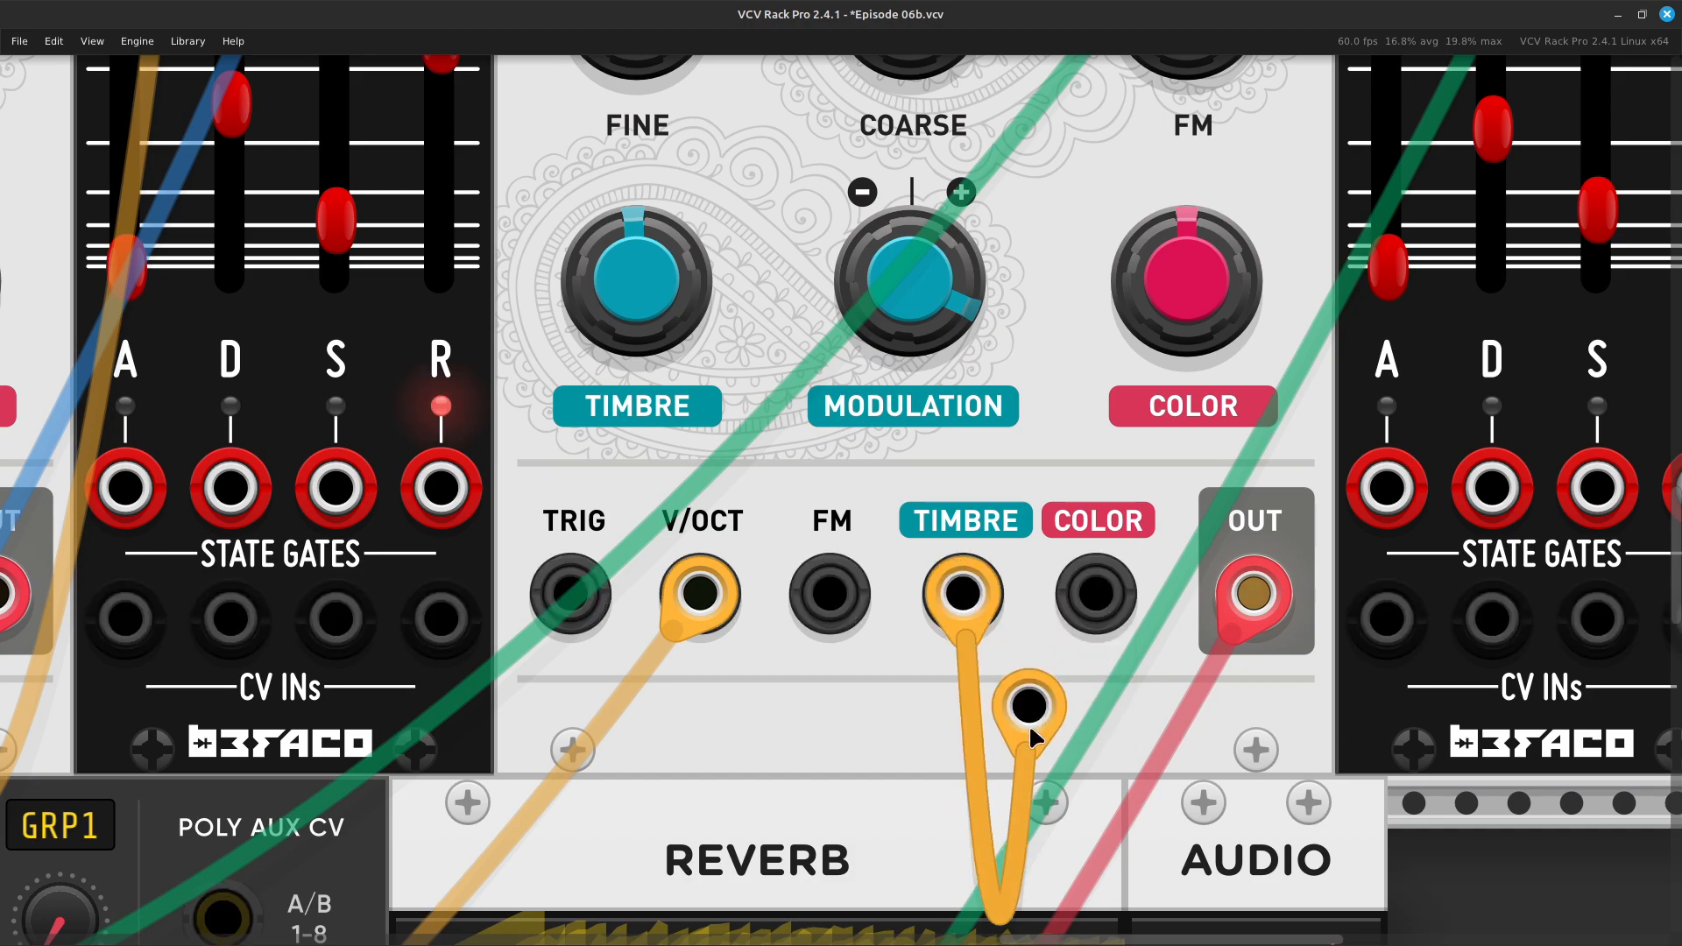
scroll(1227, 561, right, 10)
scroll(1227, 552, up, 15)
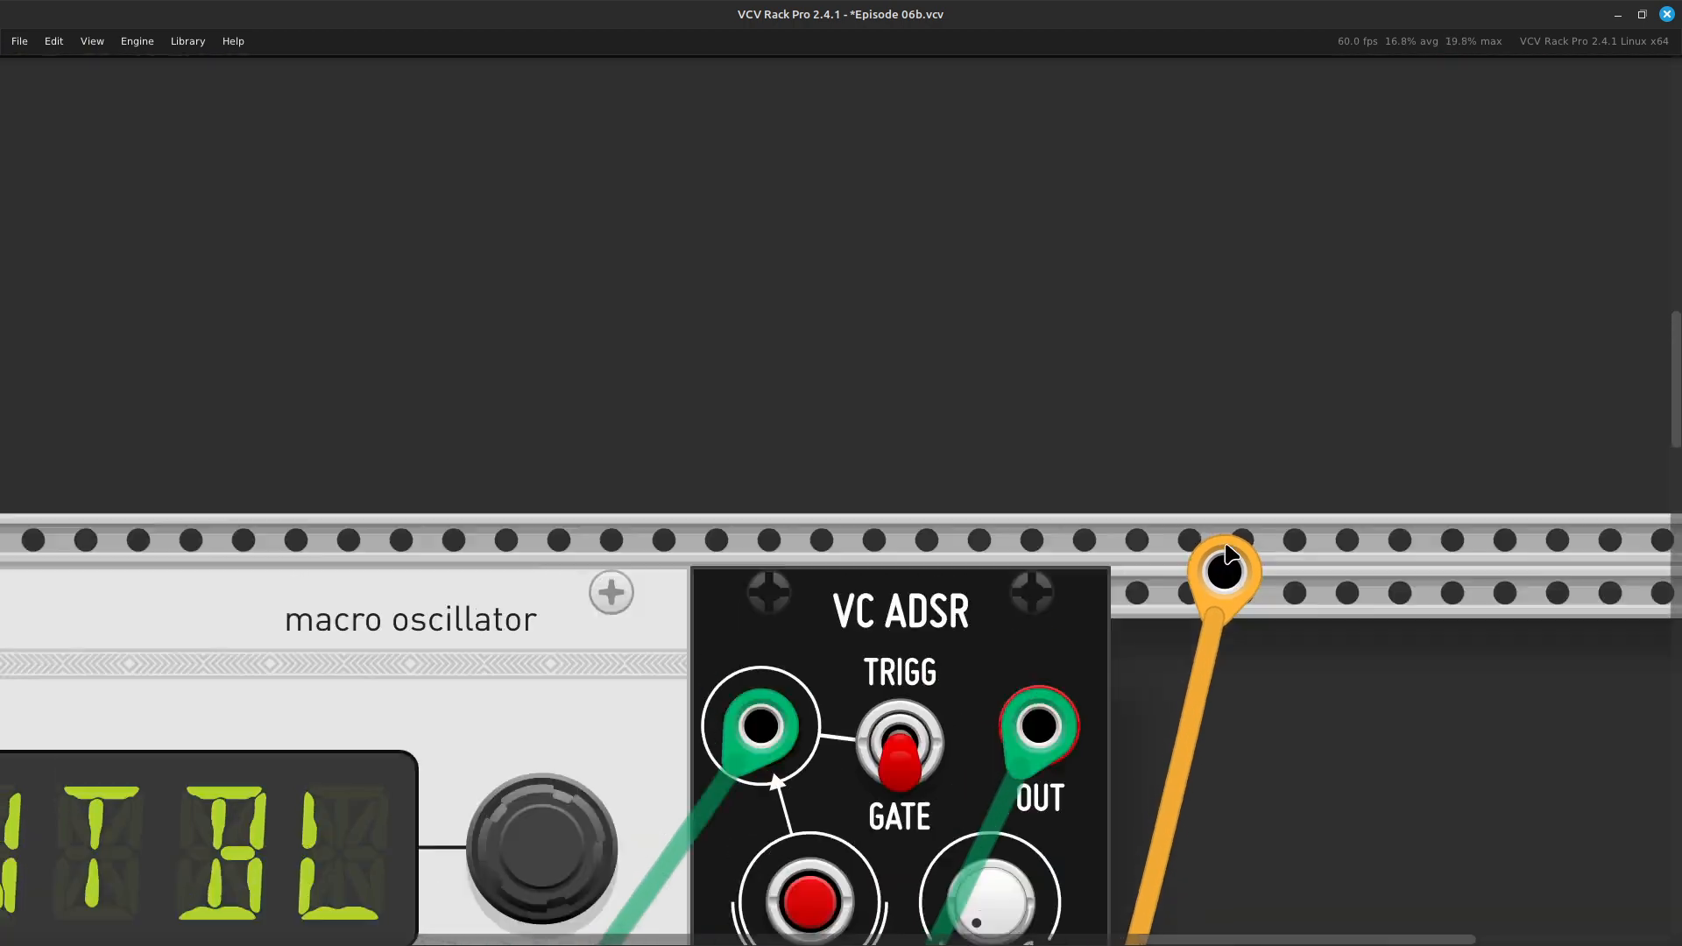
scroll(1230, 554, up, 3)
scroll(1180, 514, right, 5)
scroll(1166, 549, left, 6)
scroll(1165, 548, up, 3)
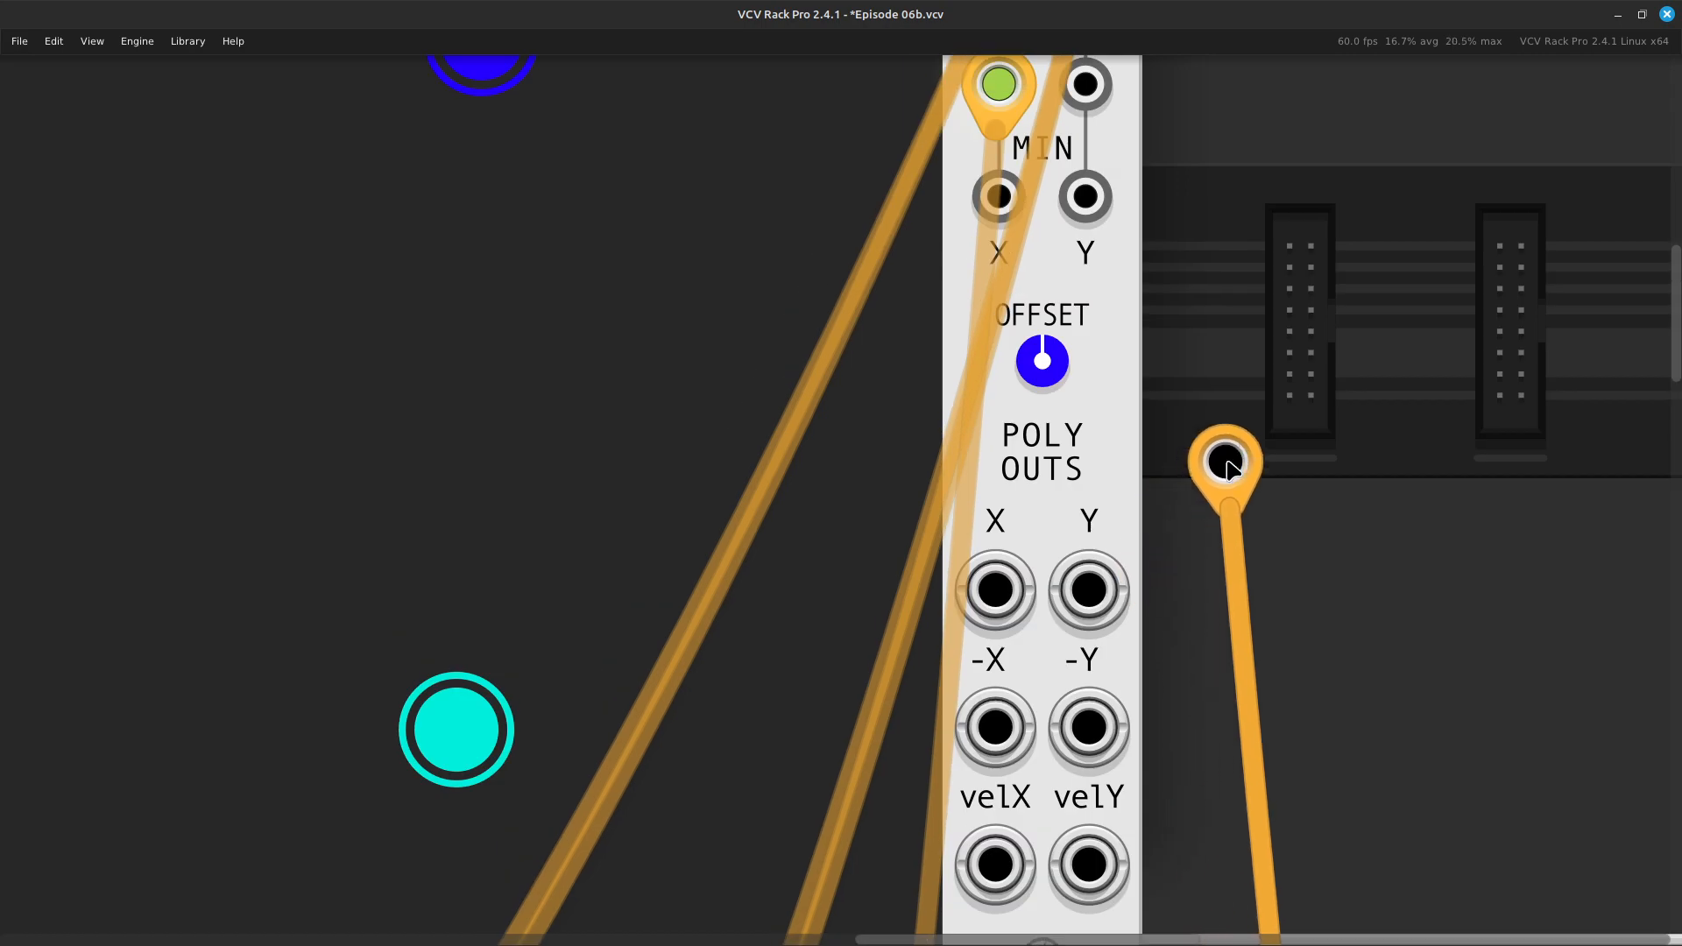
scroll(1227, 464, up, 5)
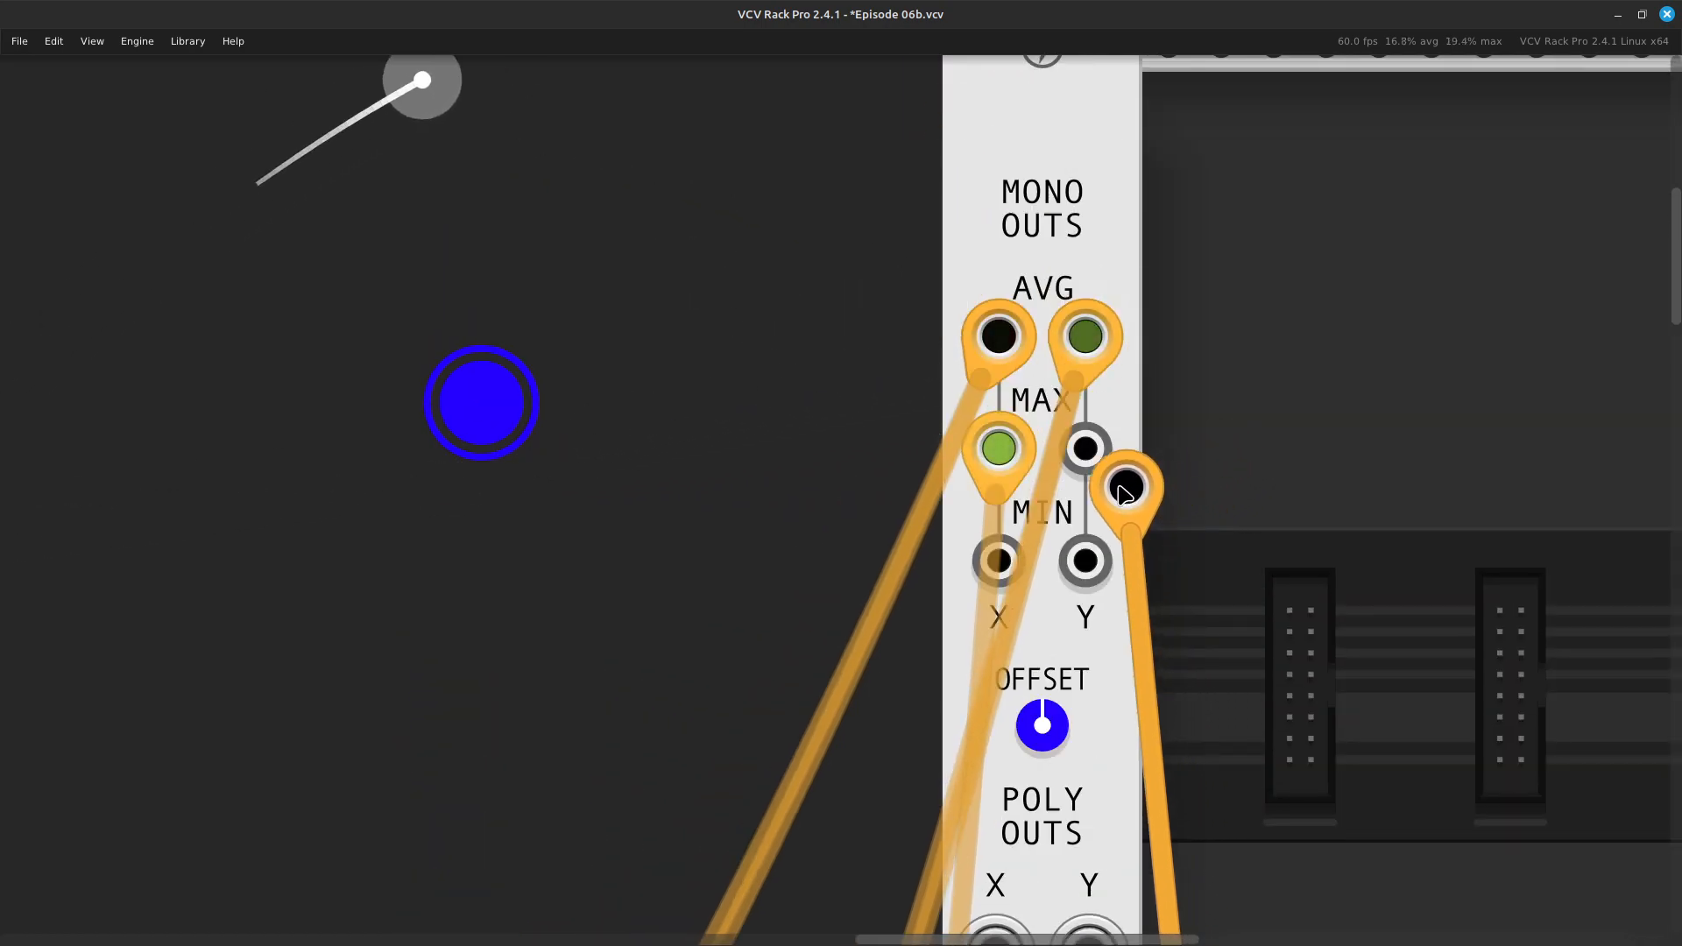
click(1085, 449)
Reduce the WTBL oscillator's modulation to about 0.24, sweep its color through the range and settle it at about 47%
scroll(1186, 485, down, 12)
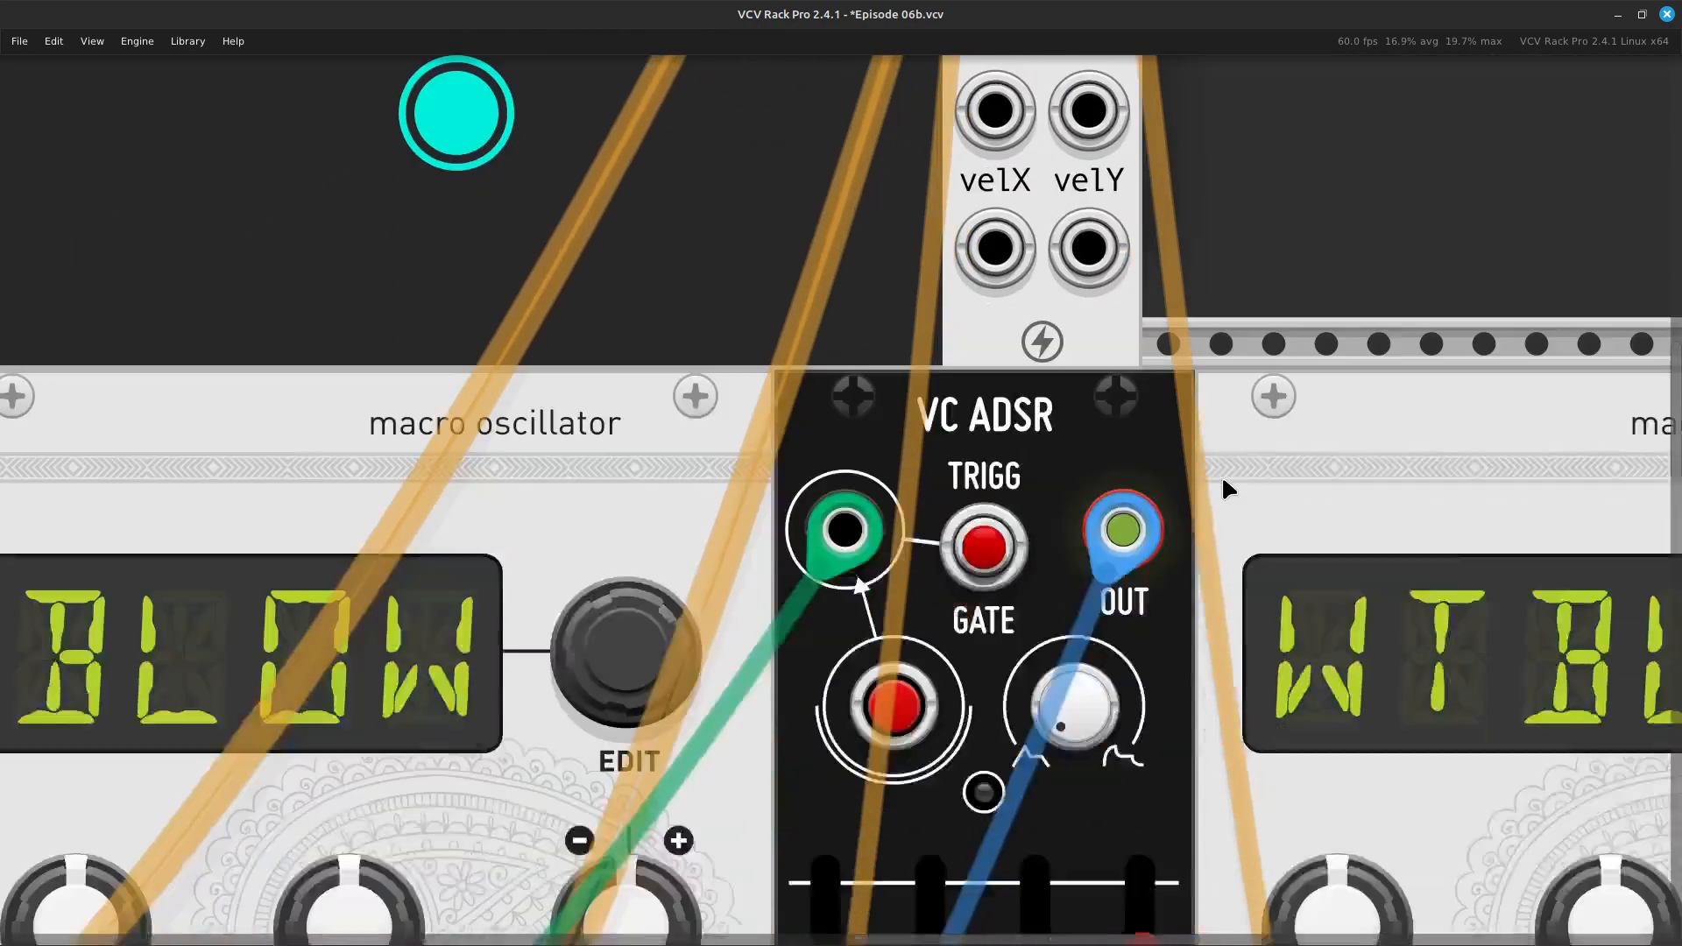
scroll(1227, 489, down, 5)
scroll(1278, 500, right, 8)
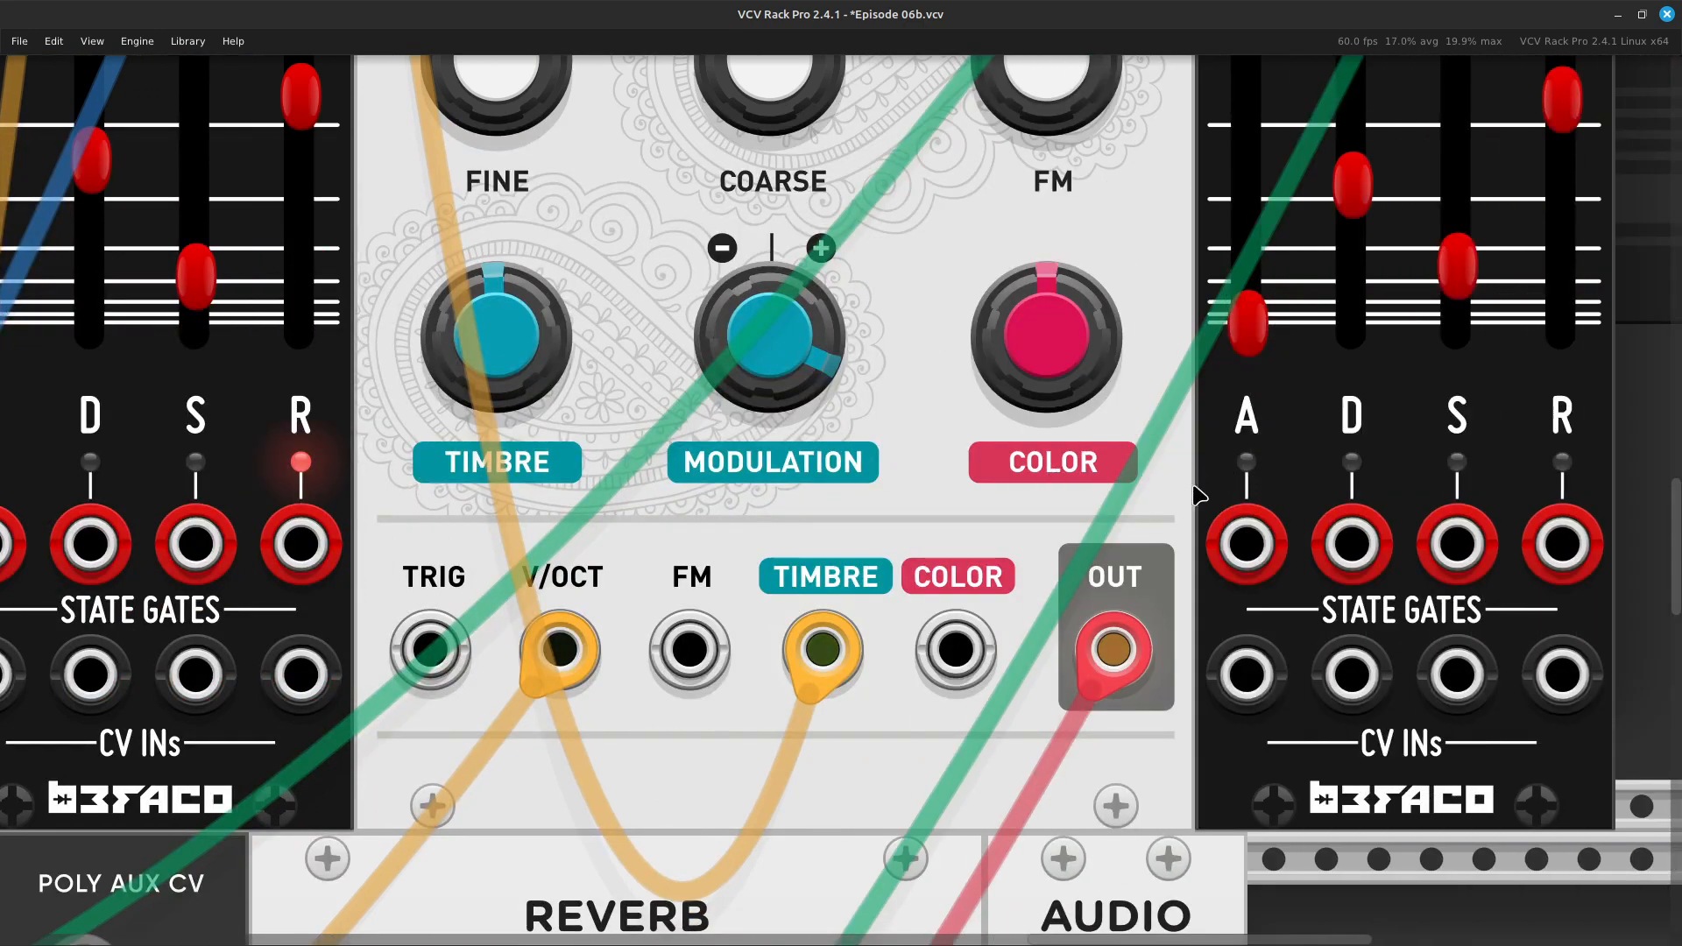
scroll(1098, 532, up, 3)
mouse_move(1040, 576)
mouse_down()
mouse_move(1040, 551)
mouse_move(1040, 597)
mouse_up()
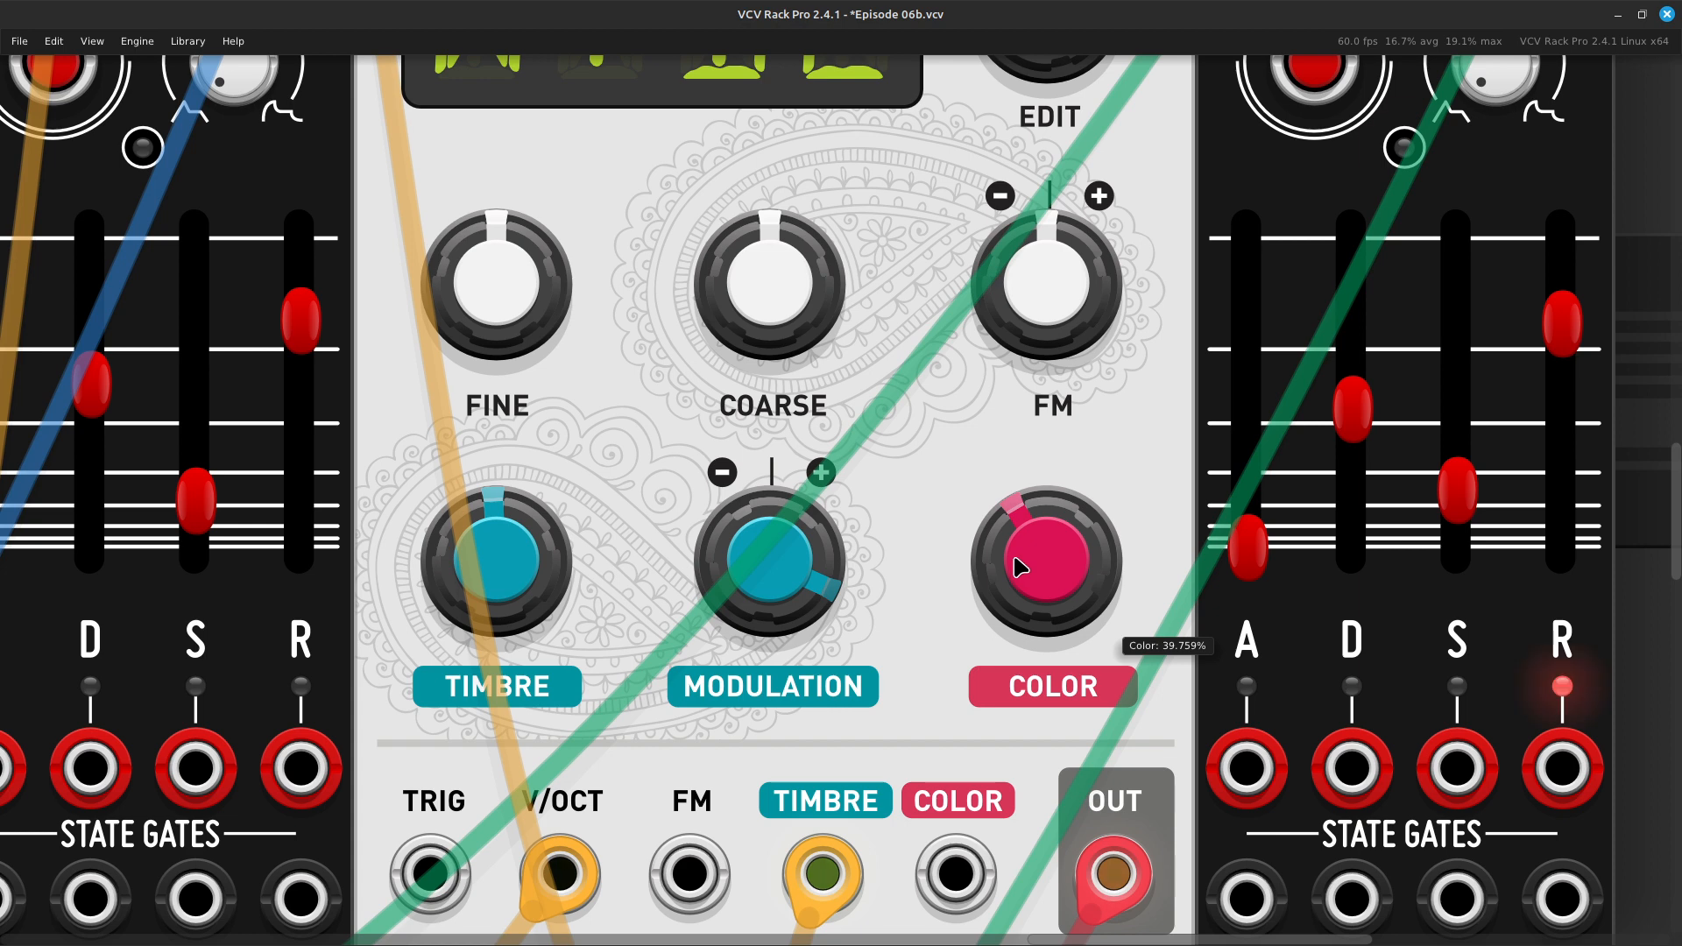
drag(1019, 570, 1020, 492)
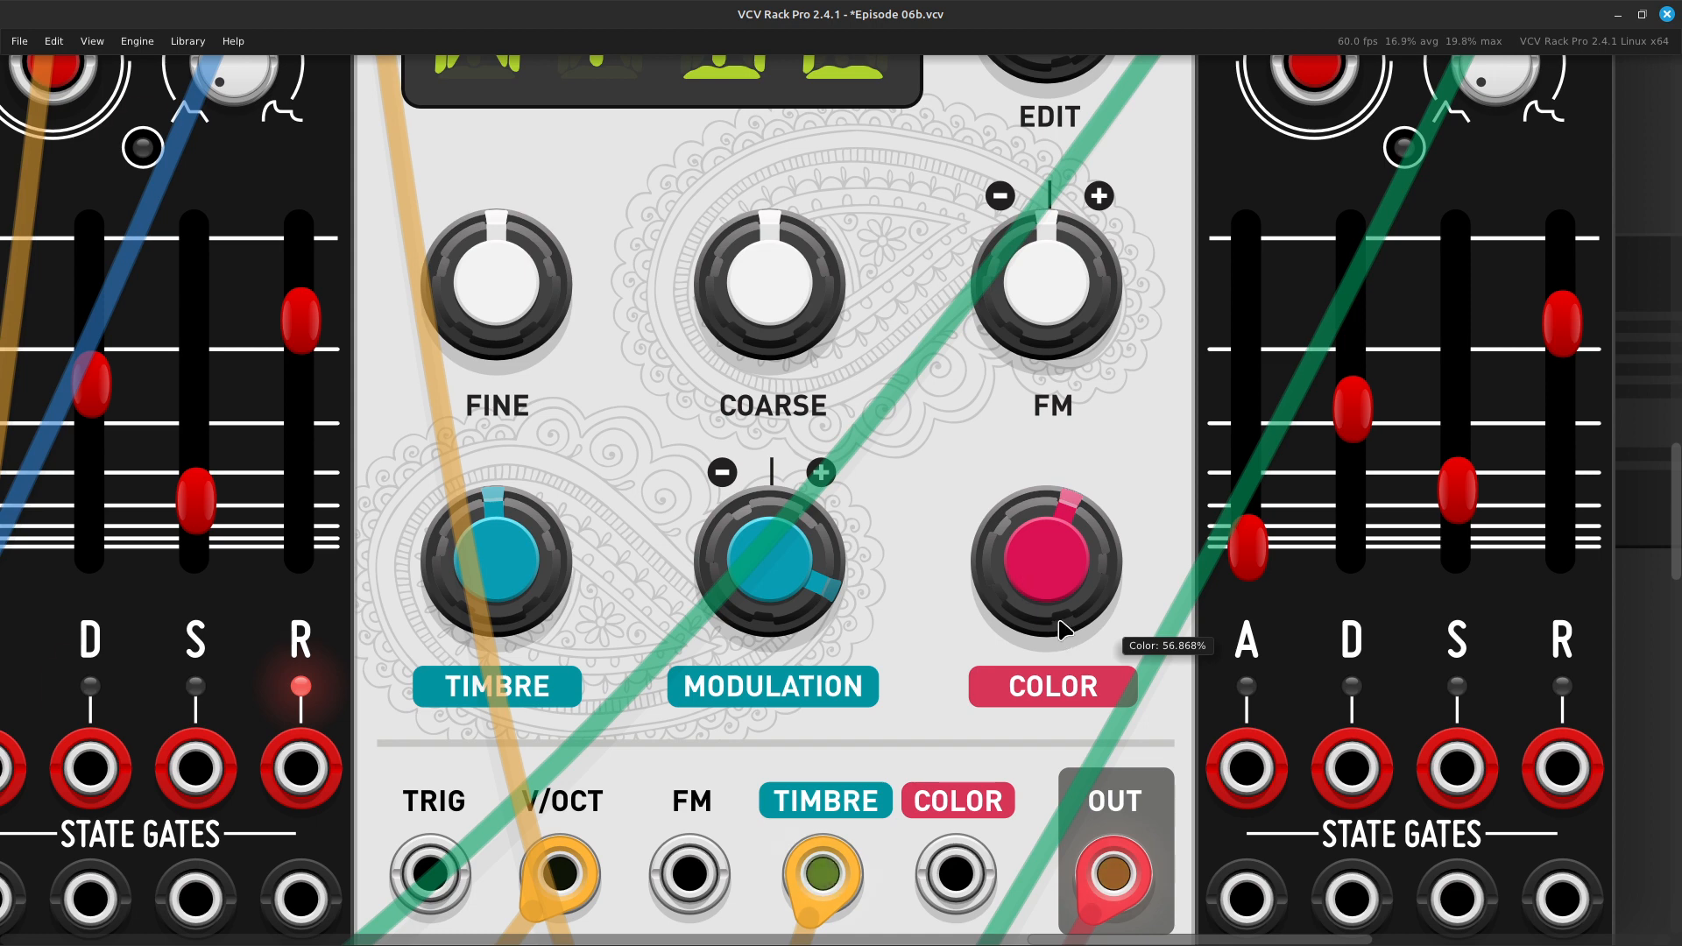
mouse_move(784, 574)
mouse_down()
mouse_move(784, 548)
mouse_move(785, 569)
mouse_up()
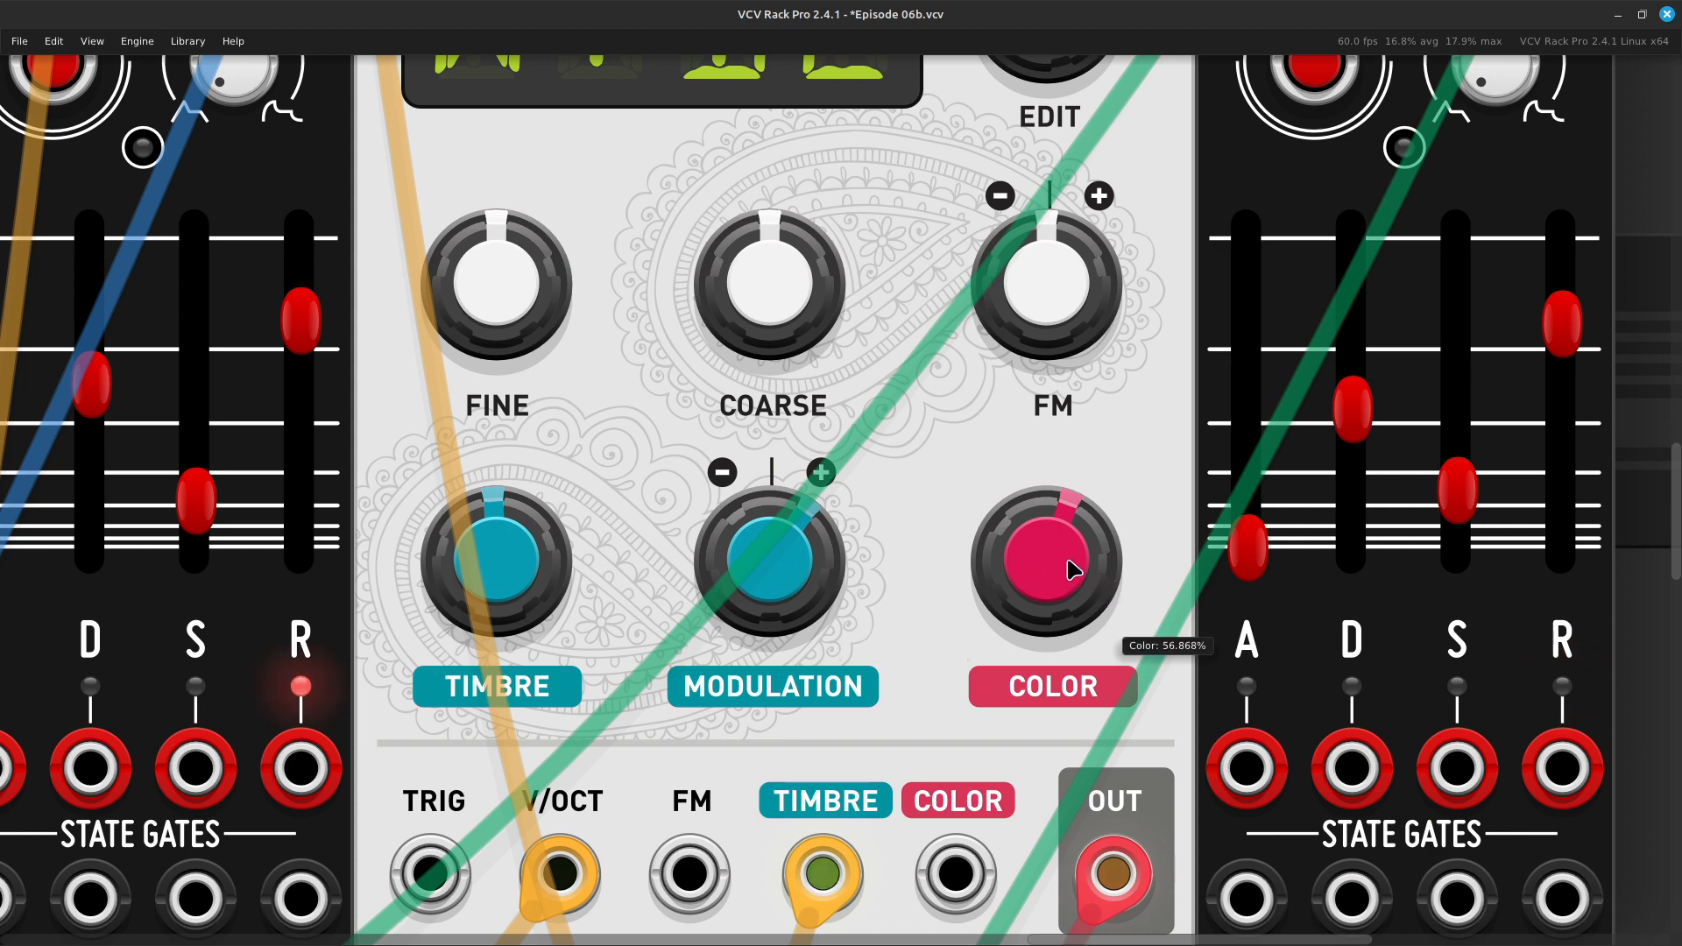
drag(1047, 561, 1047, 517)
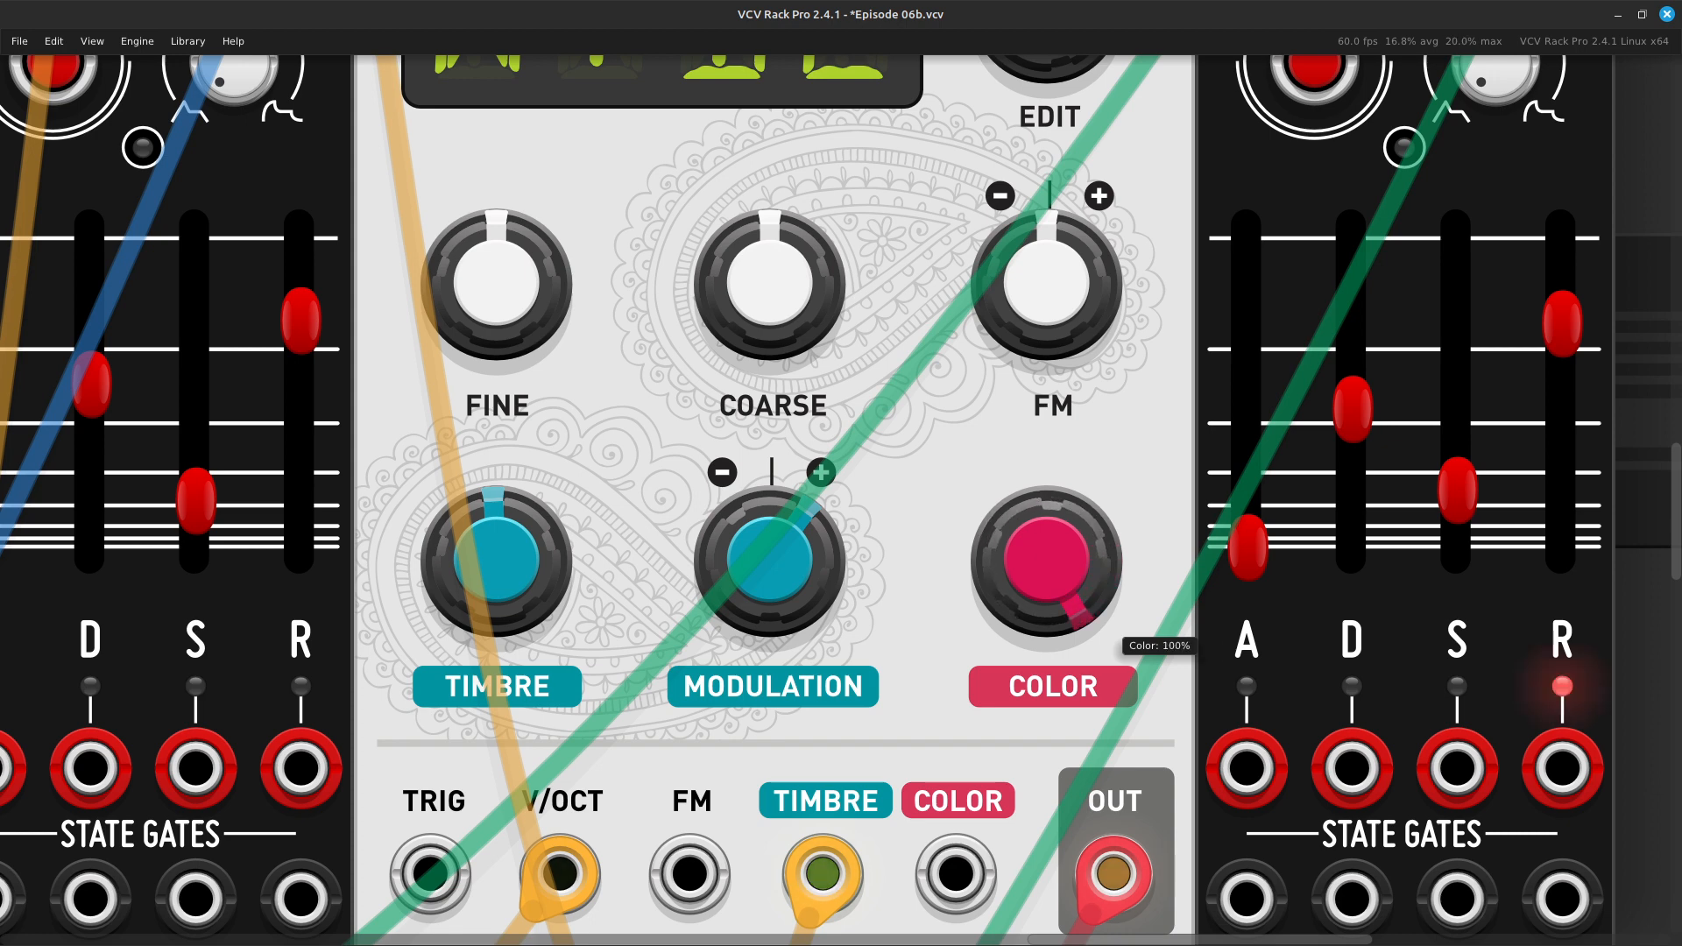
drag(1048, 517, 1047, 578)
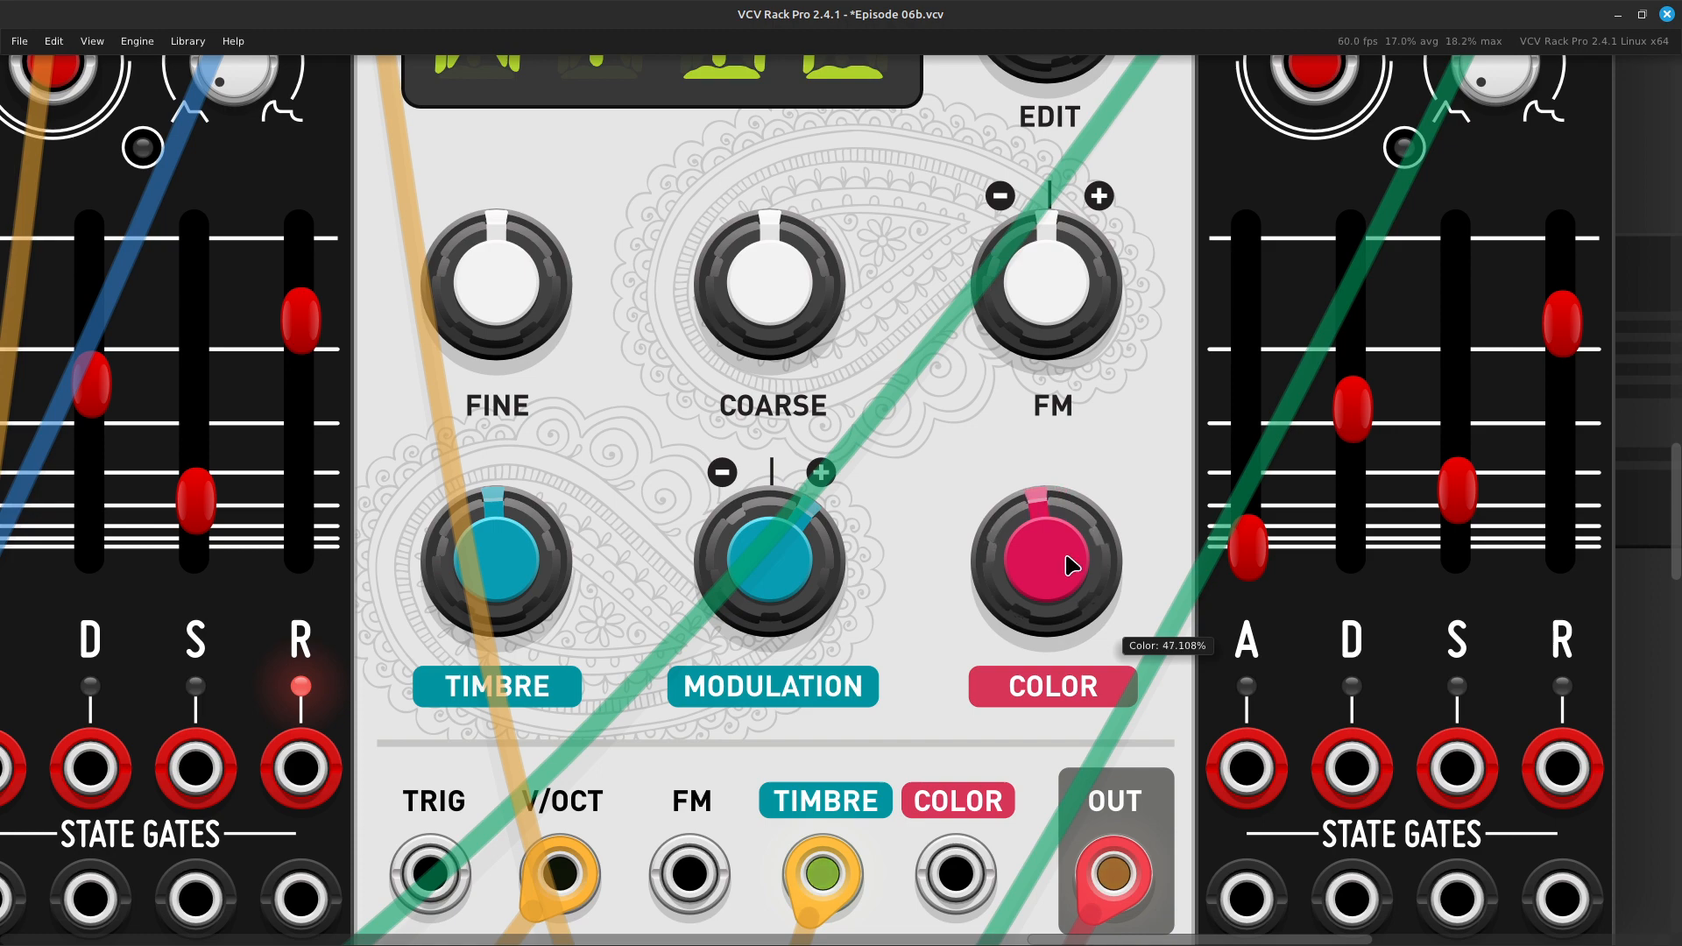
Raise the WTBL oscillator's modulation to about 0.49
scroll(939, 537, down, 3)
scroll(939, 526, left, 2)
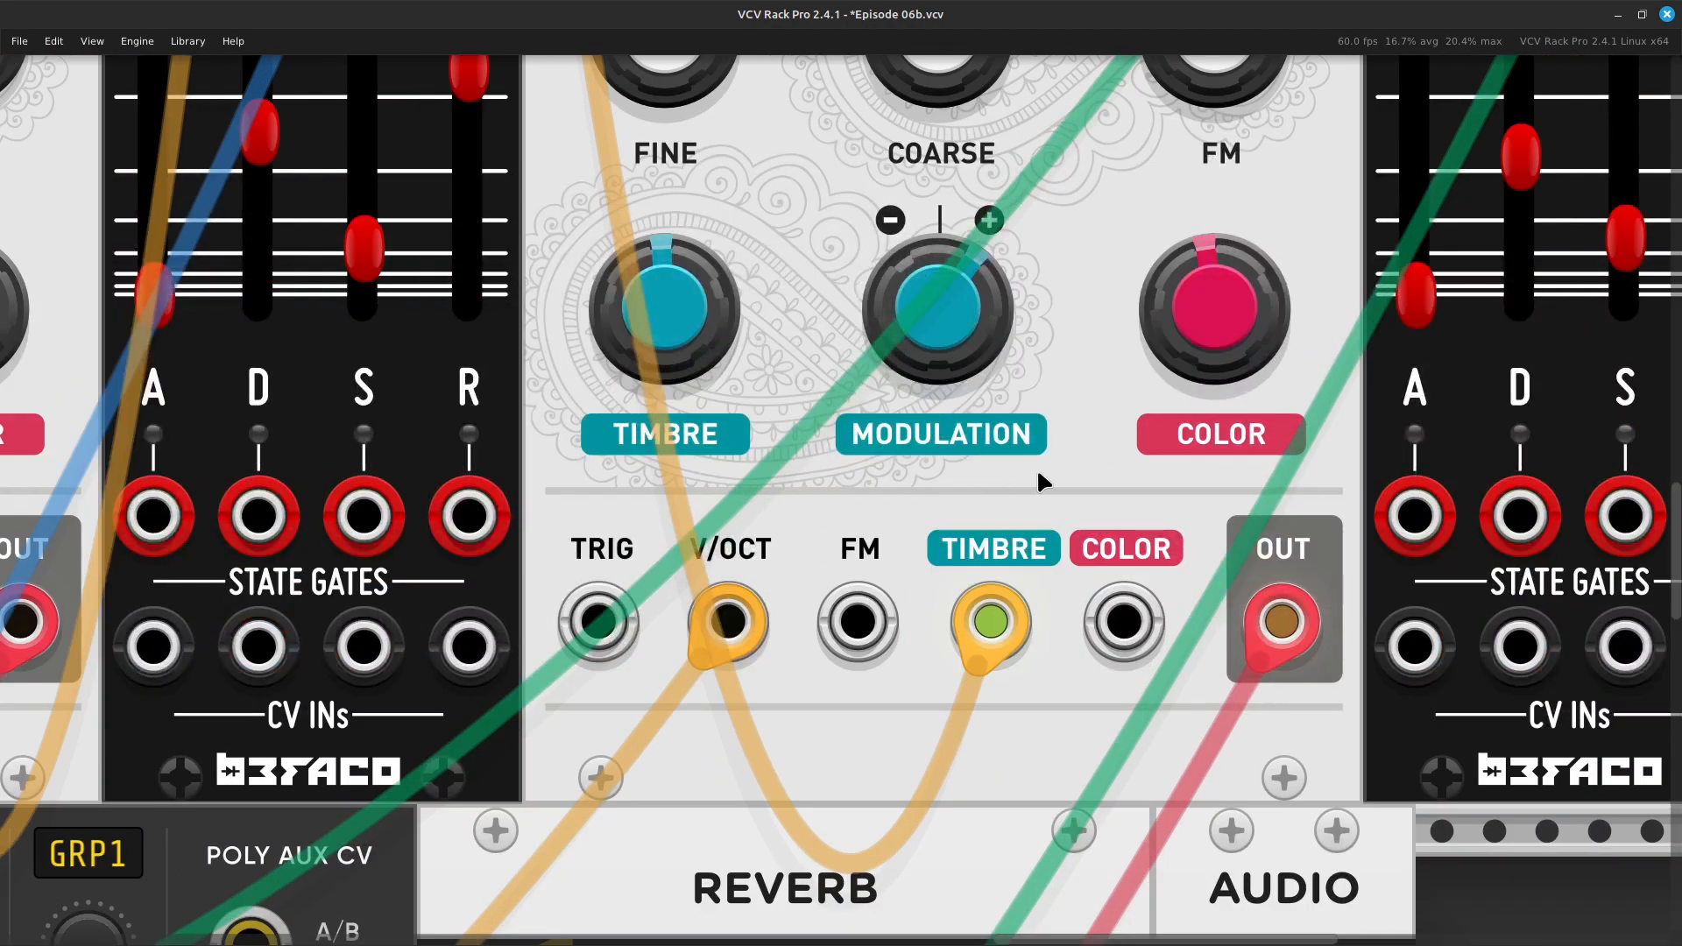
scroll(1039, 475, up, 2)
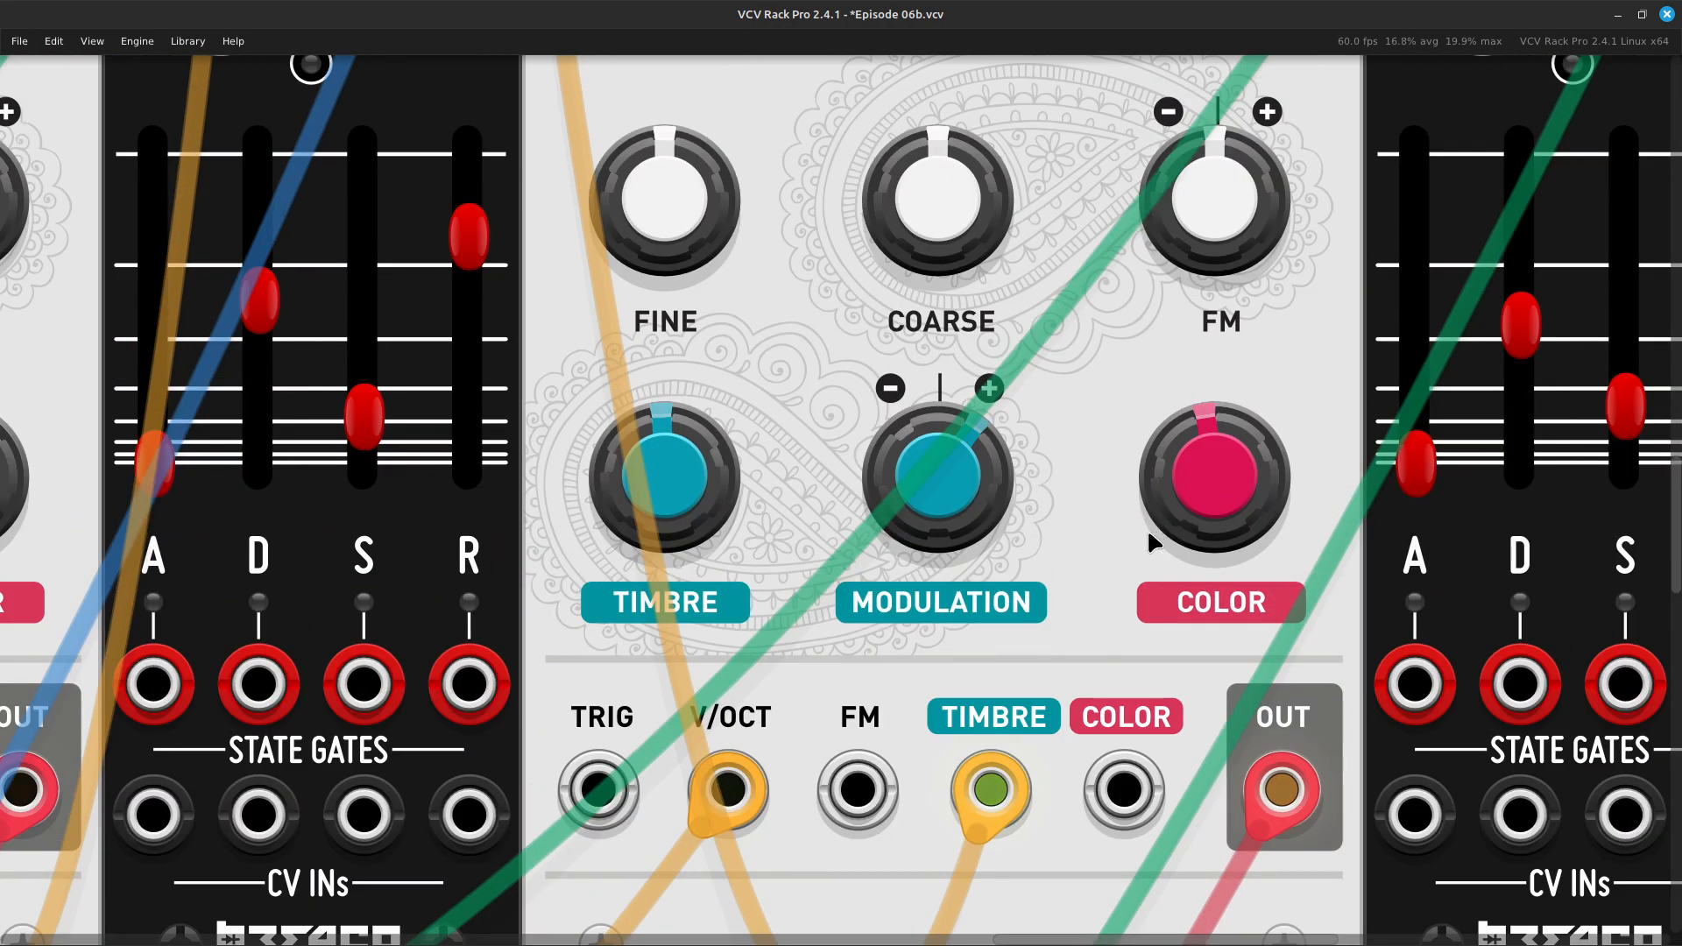
scroll(1130, 548, up, 2)
mouse_move(942, 670)
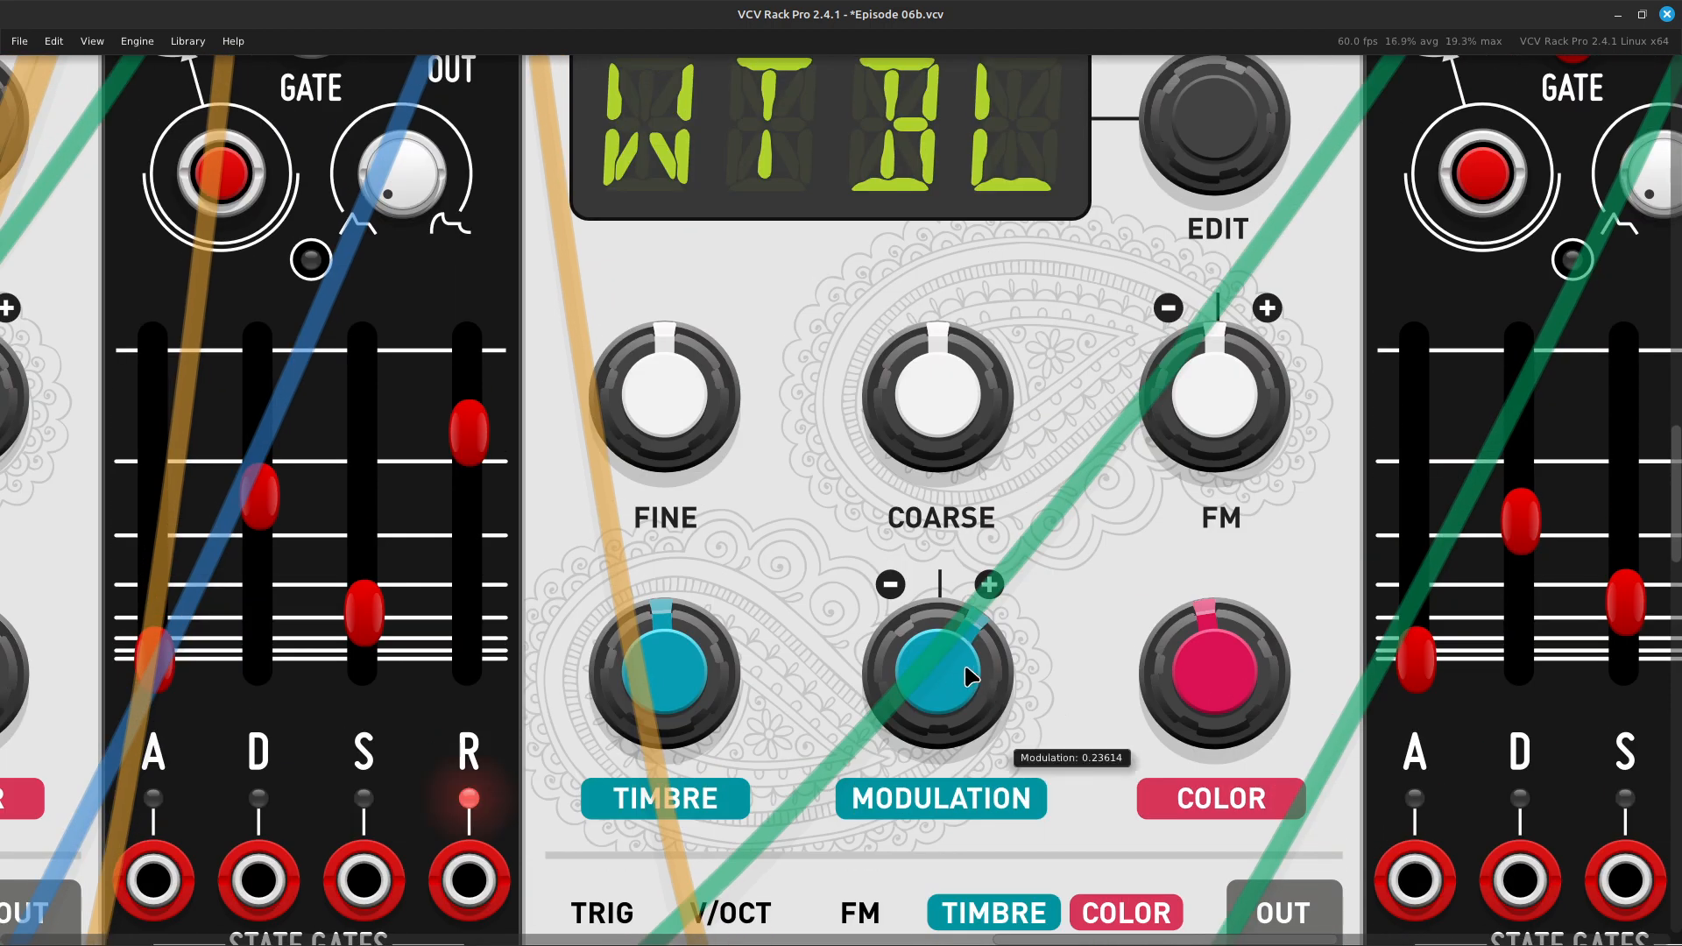
drag(938, 670, 938, 653)
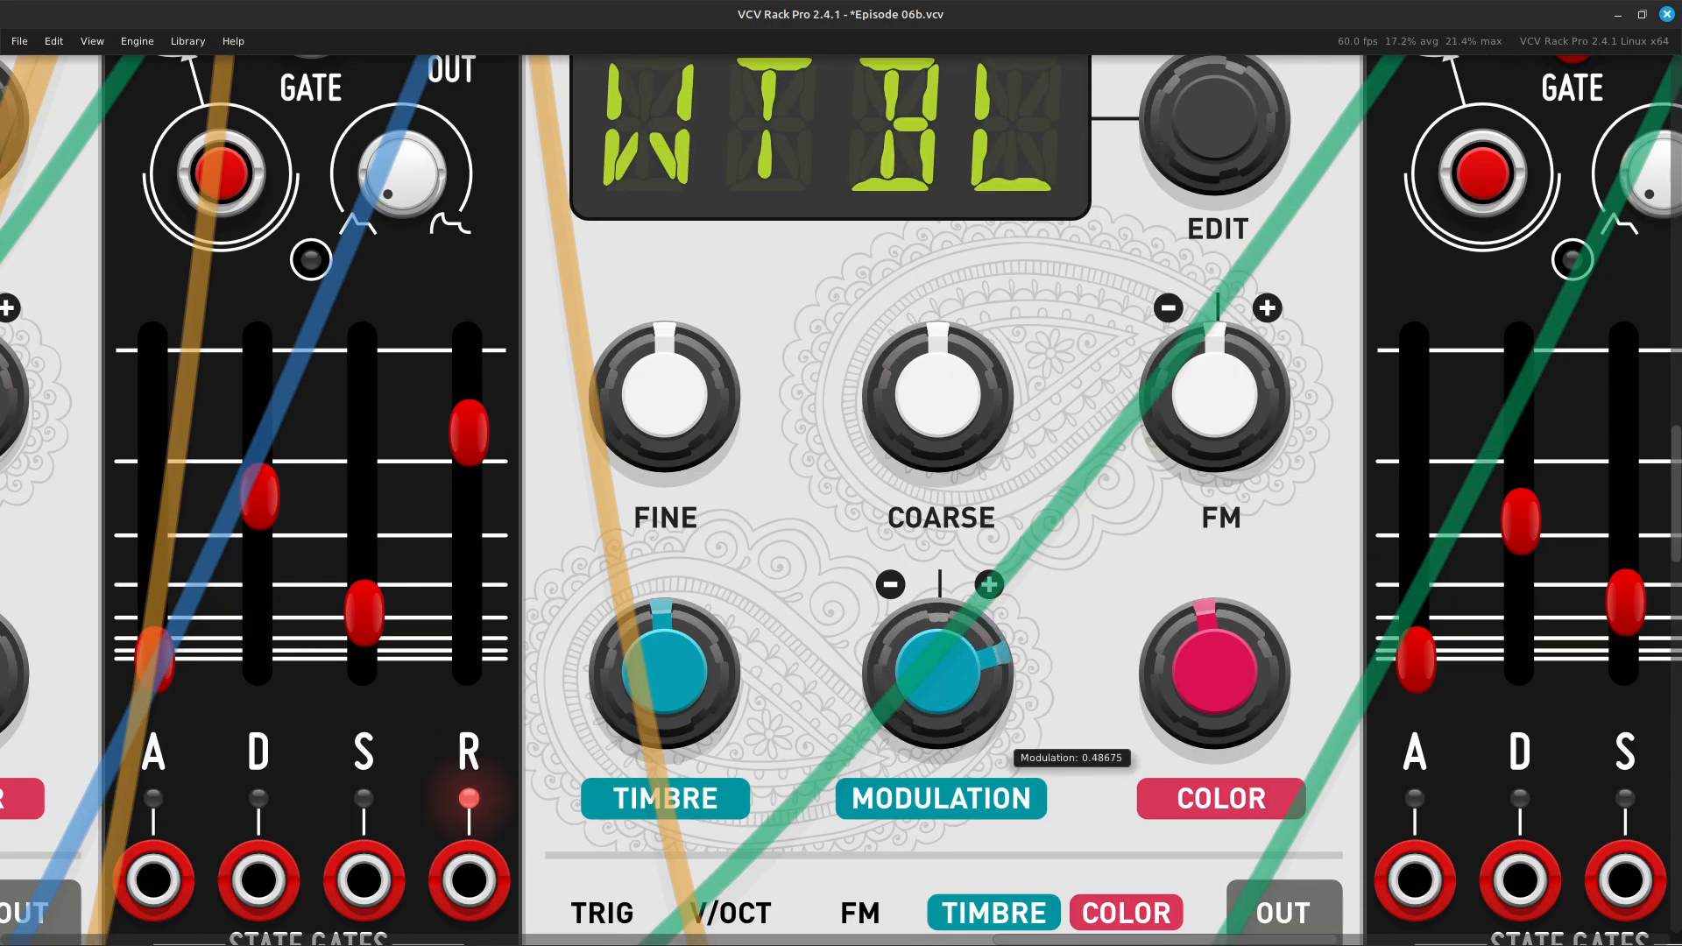
mouse_move(713, 693)
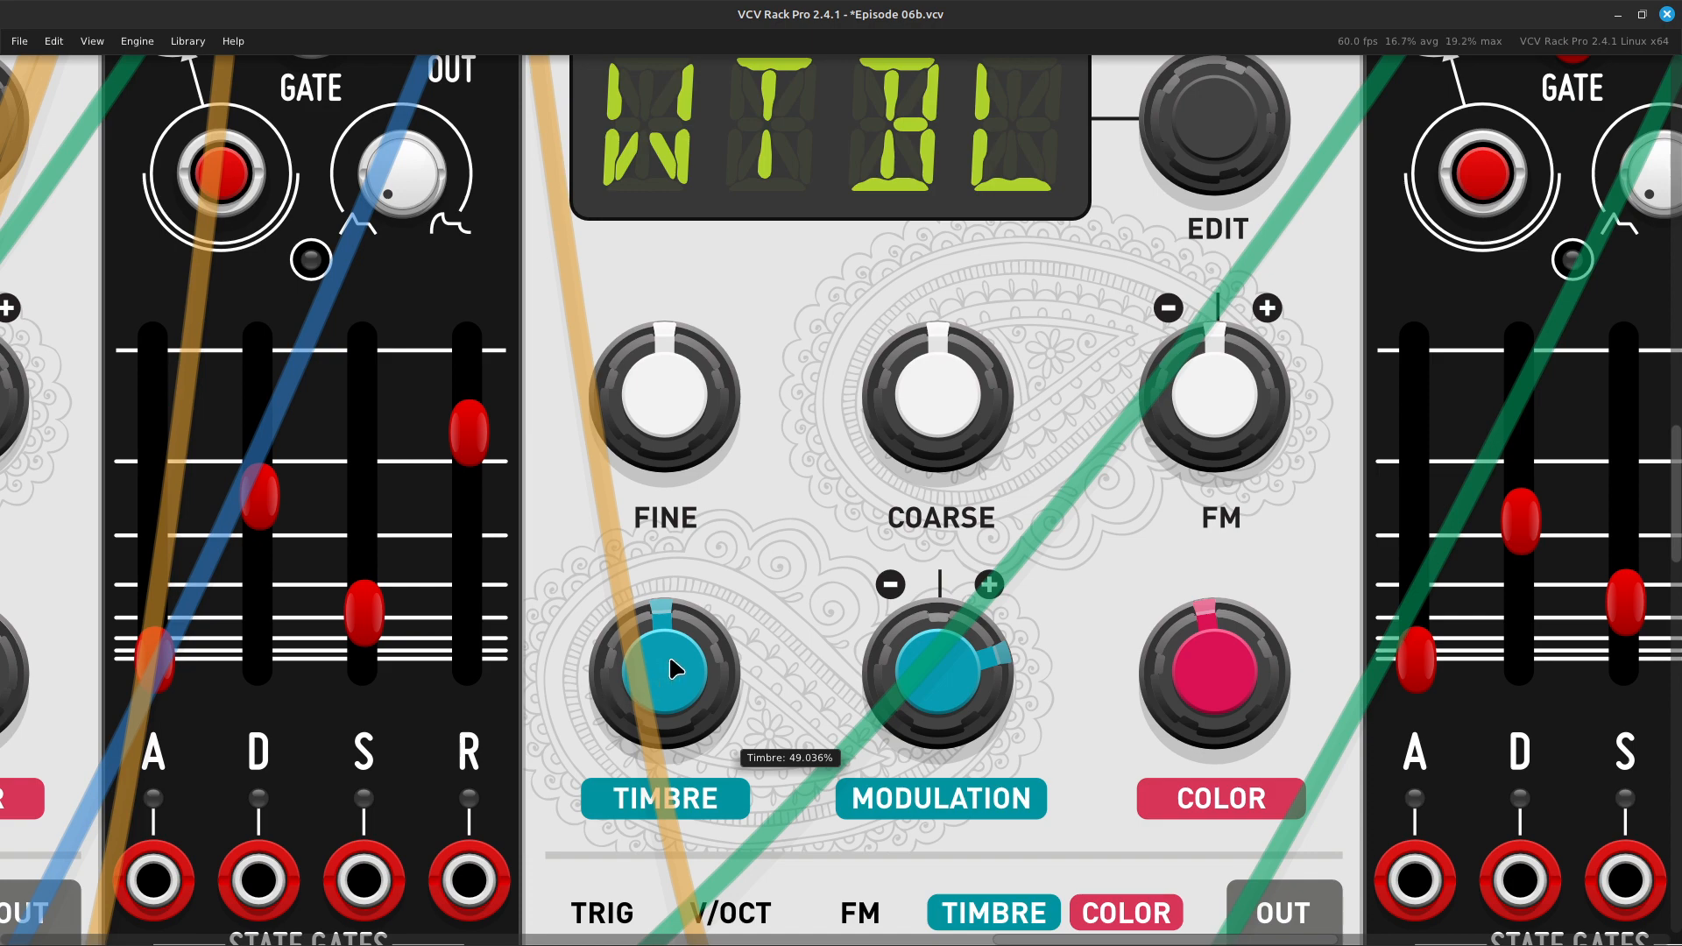
scroll(672, 670, down, 4)
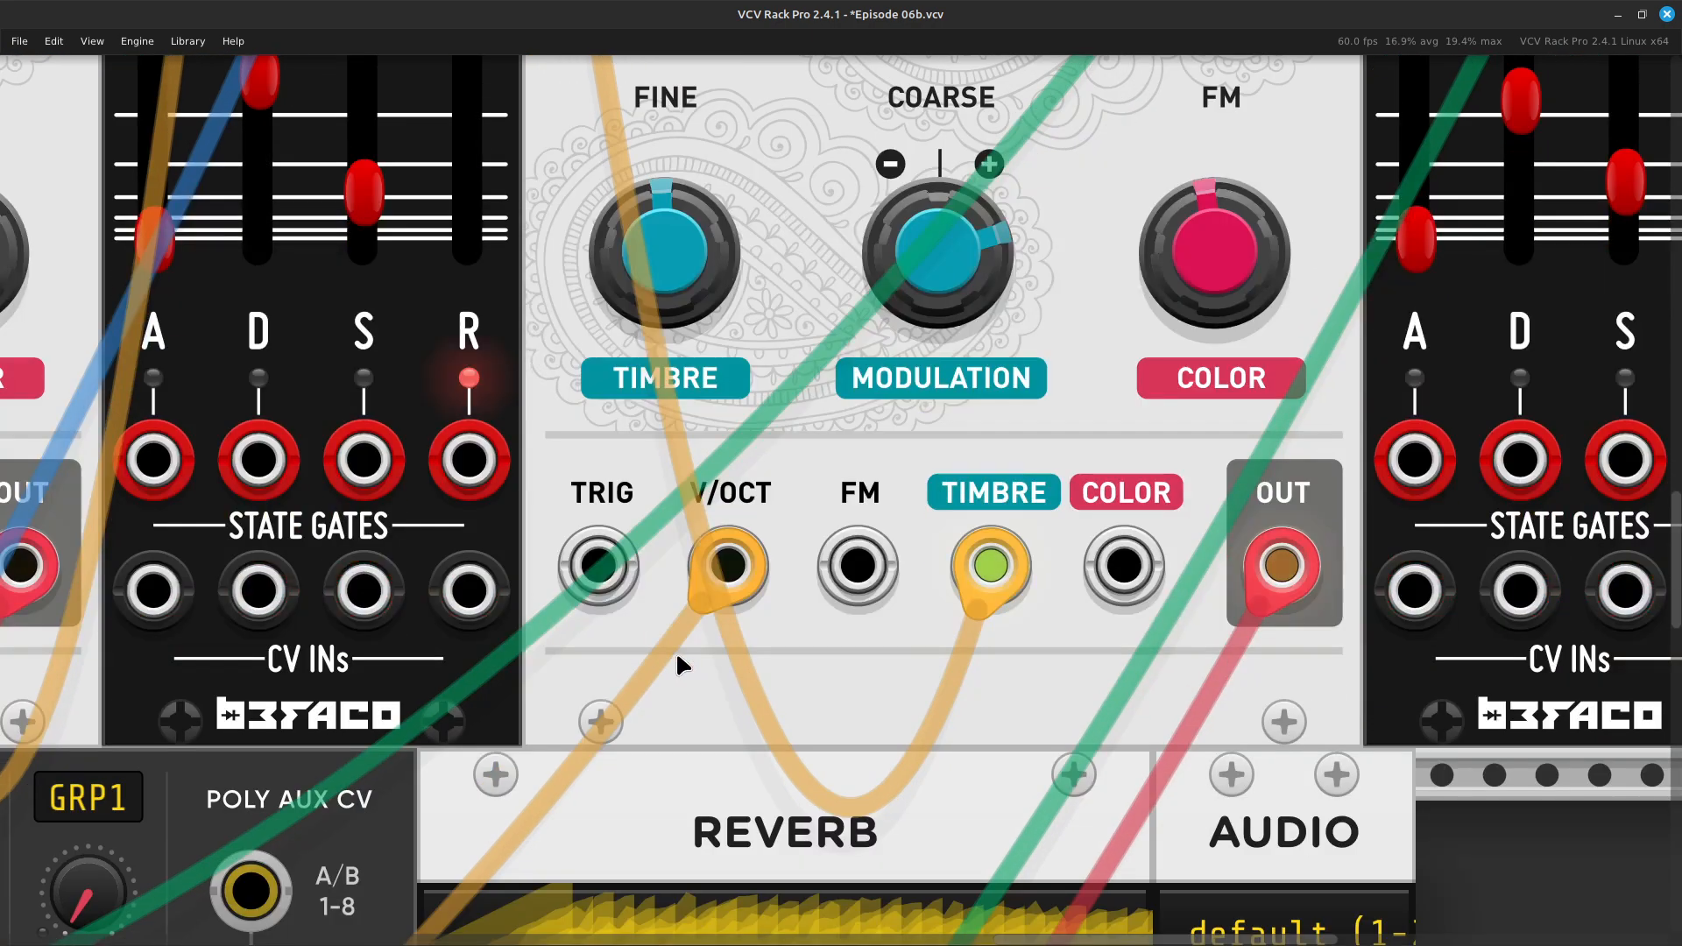
scroll(762, 635, down, 10)
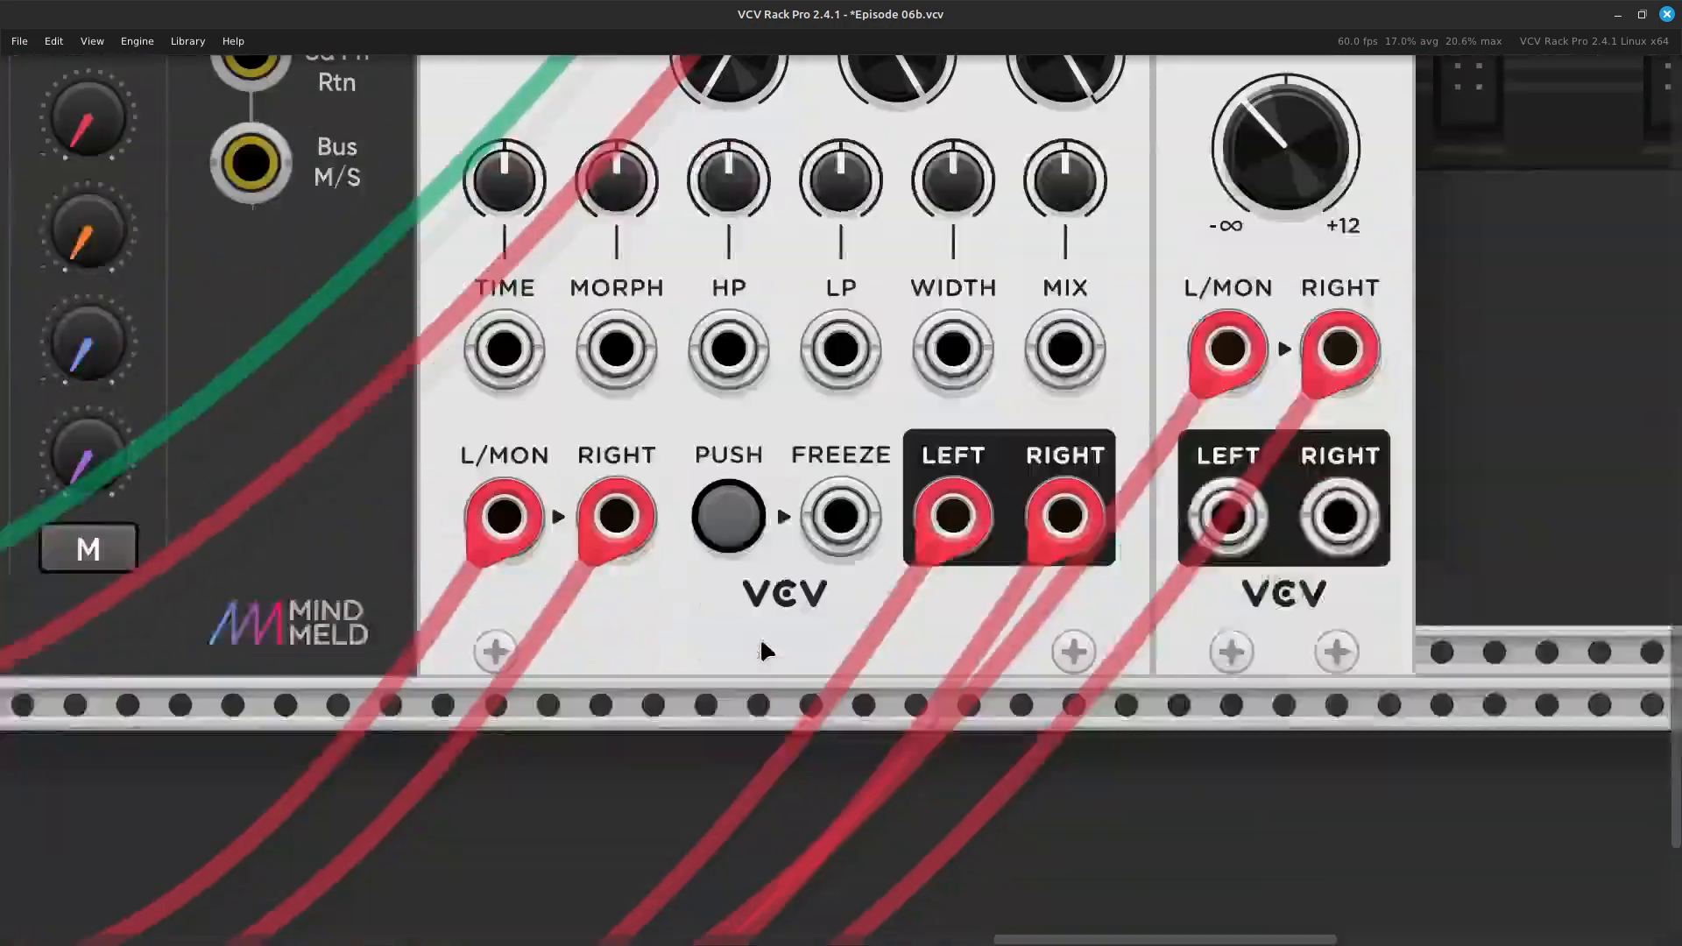
scroll(771, 640, left, 8)
scroll(783, 638, up, 10)
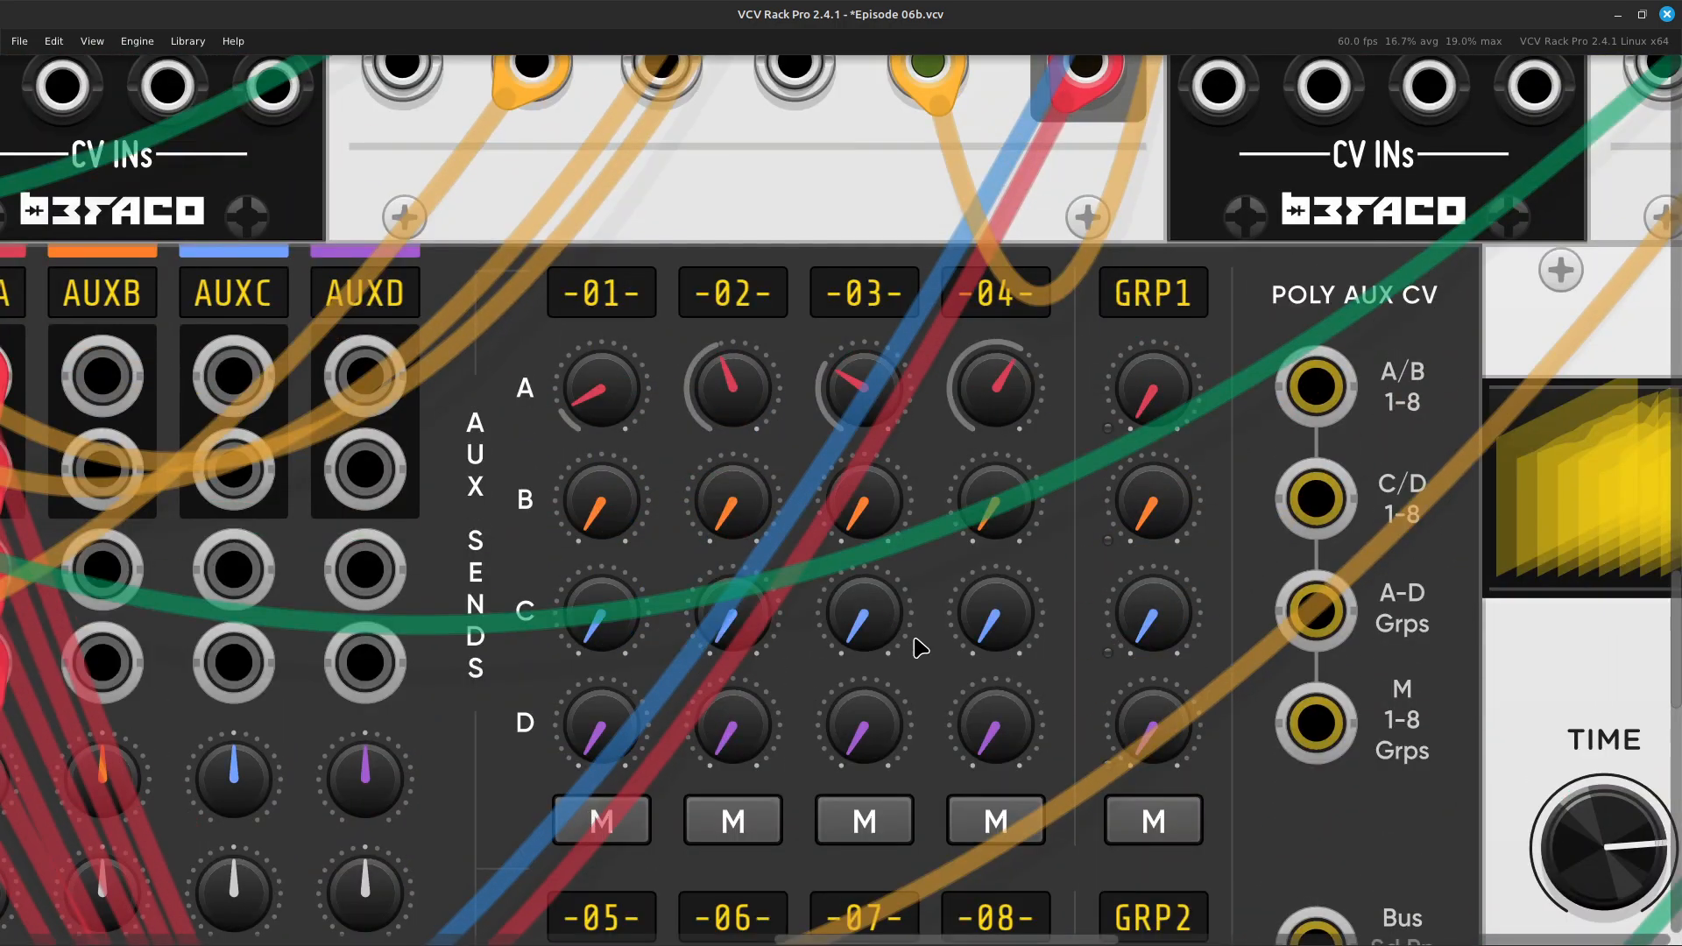
Set the WTBL oscillator's coarse frequency to 36 semitones
scroll(918, 647, right, 5)
scroll(1087, 587, up, 4)
scroll(1090, 590, up, 3)
scroll(1108, 591, up, 3)
scroll(1096, 630, right, 3)
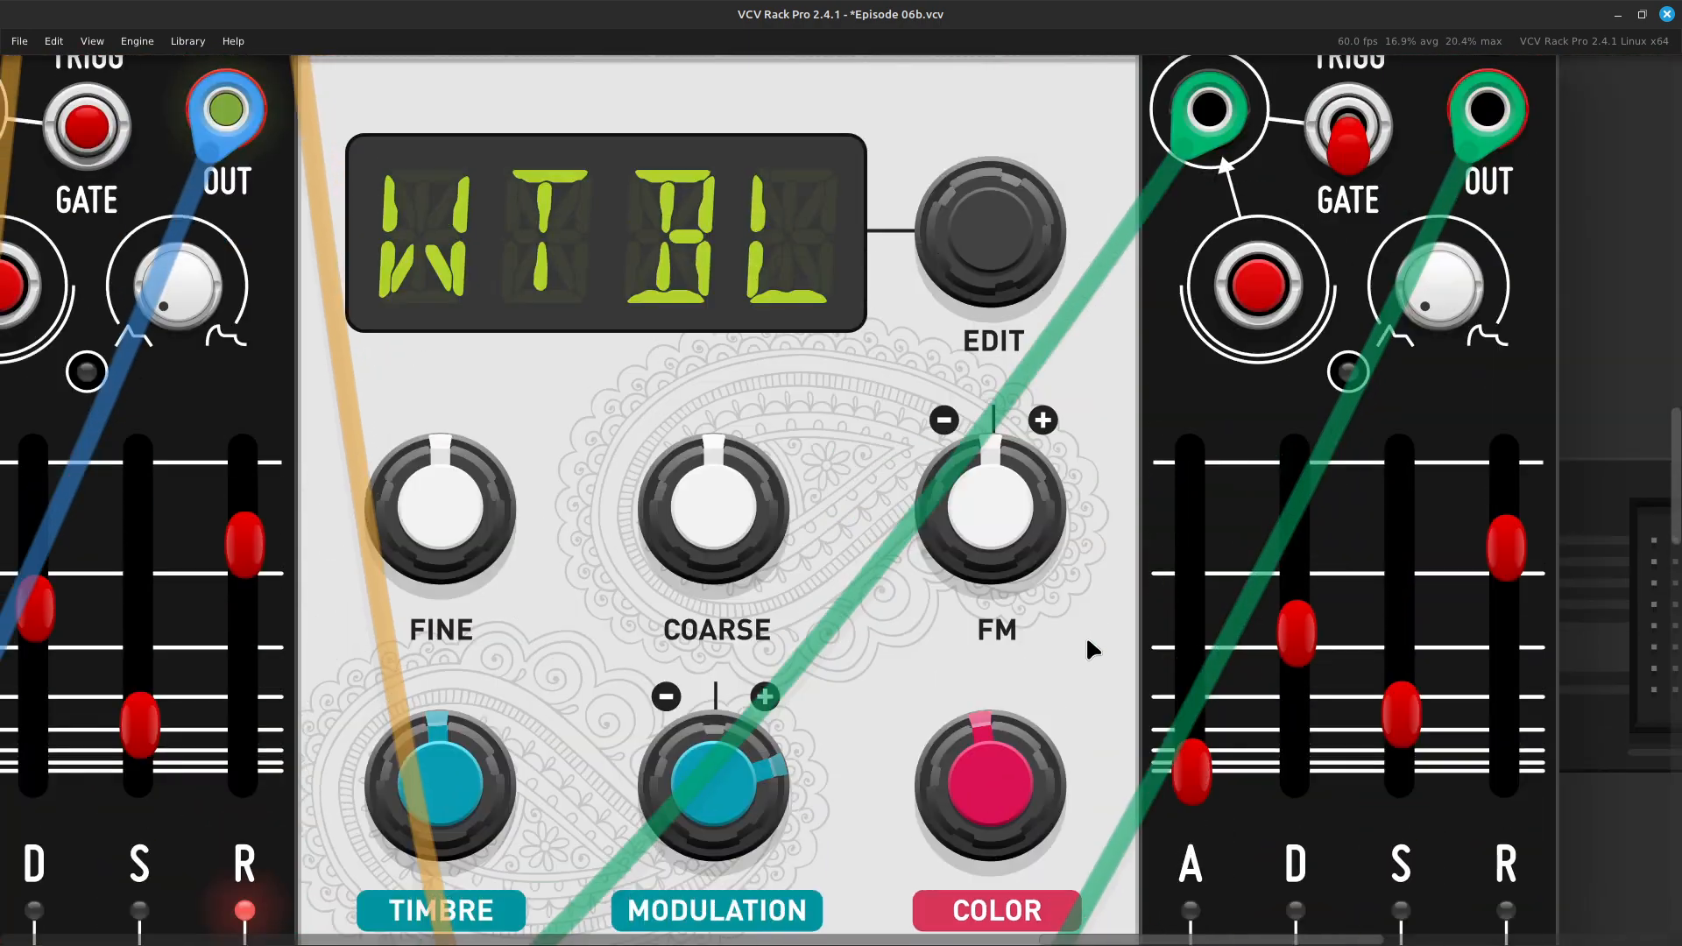
scroll(990, 778, left, 2)
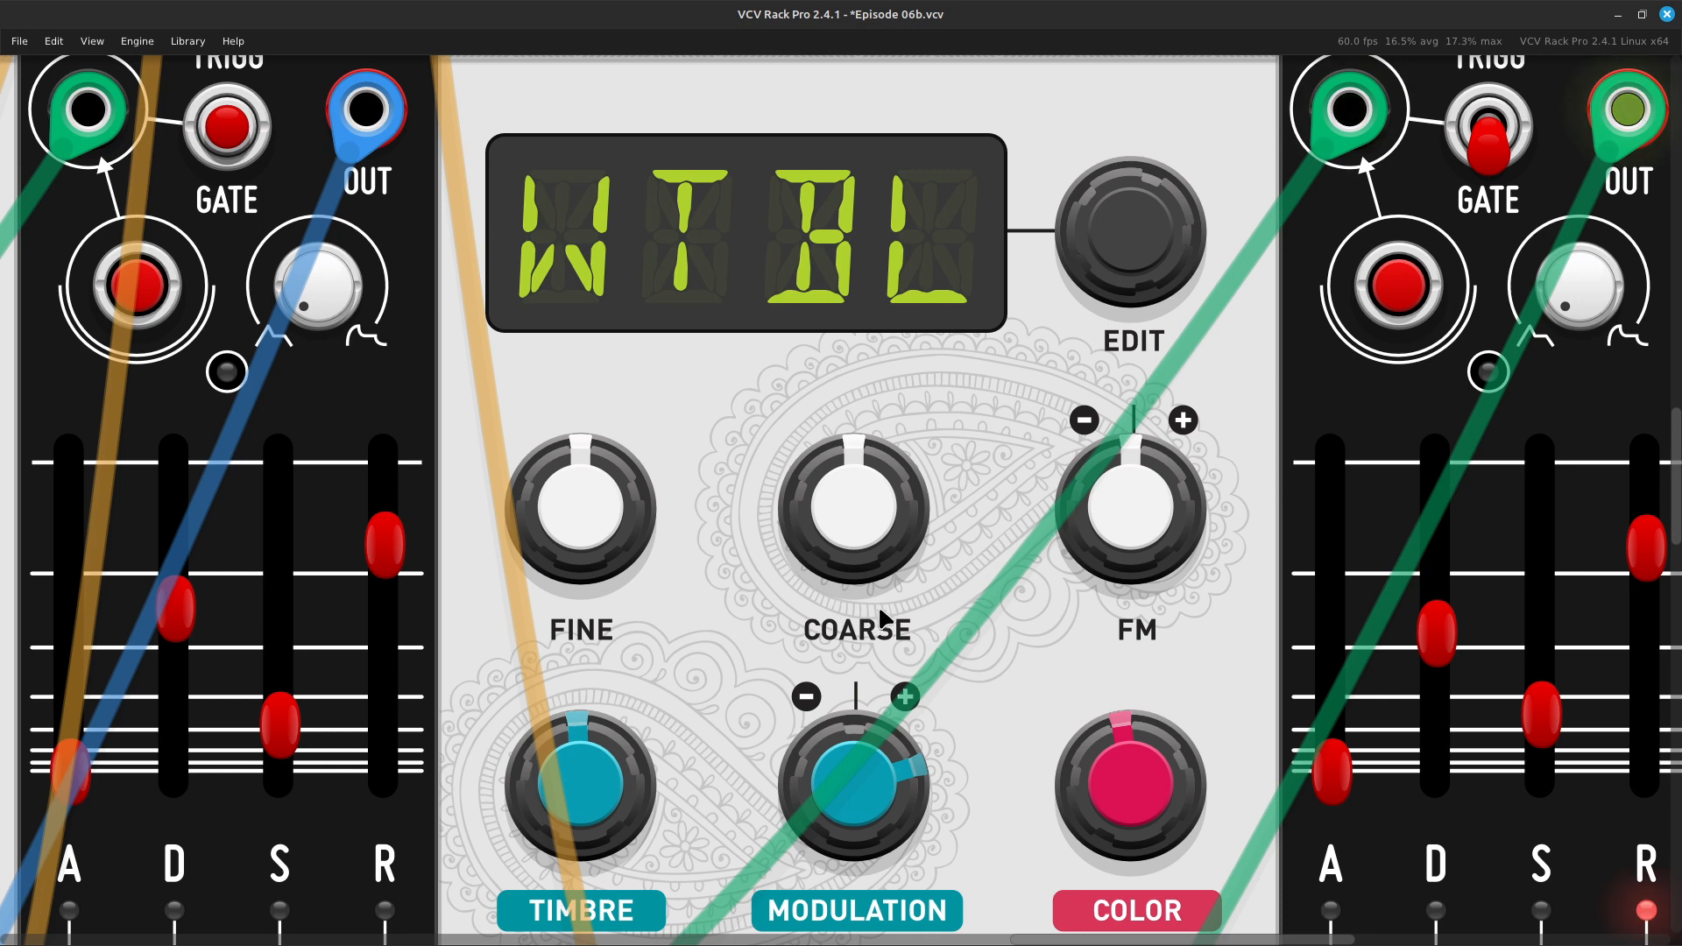
right_click(837, 519)
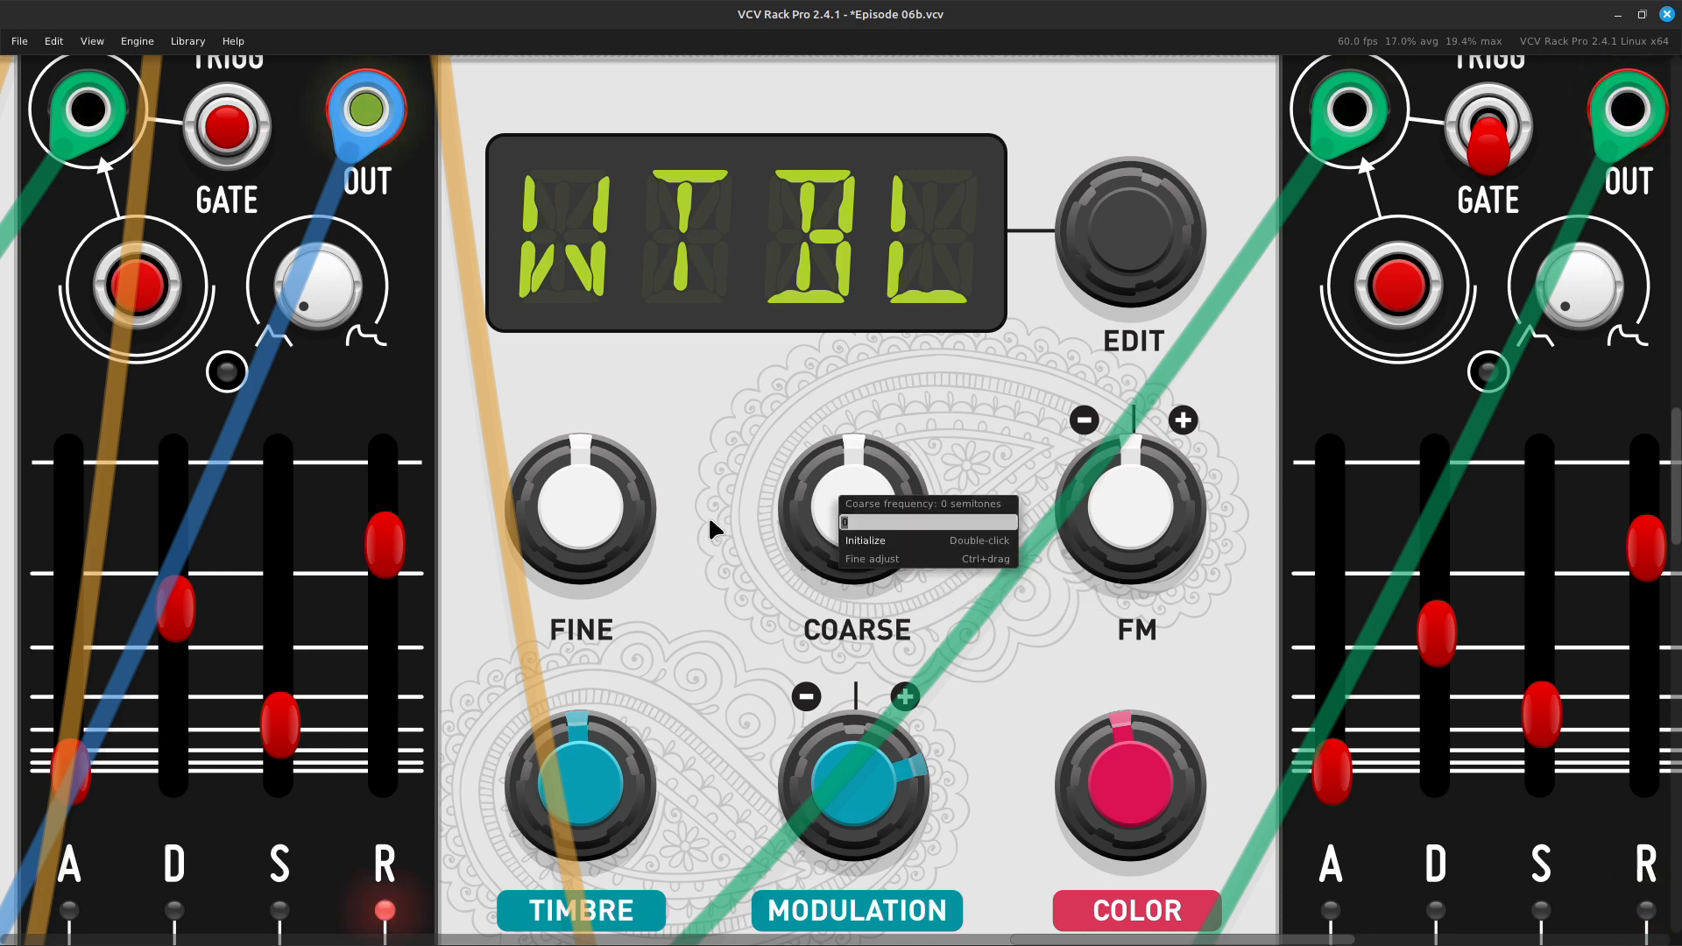
text(36)
key(Return)
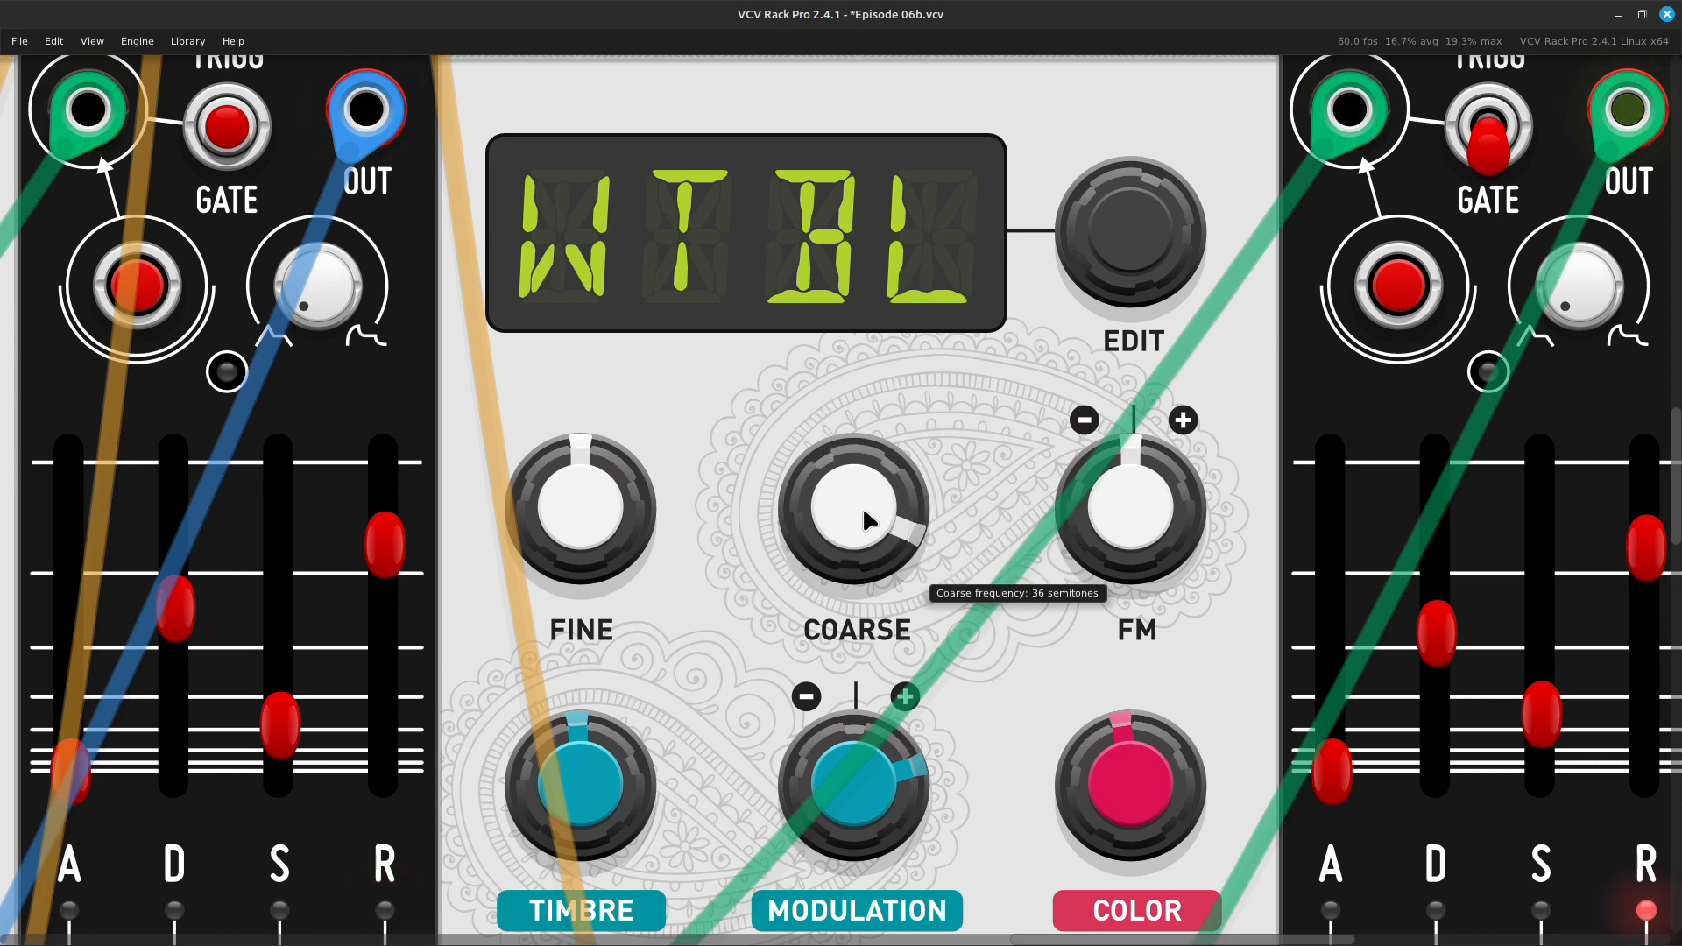
Raise mixer channel 5's AUX A send and settle it at about -18 dB
key(Left)
key(Down)
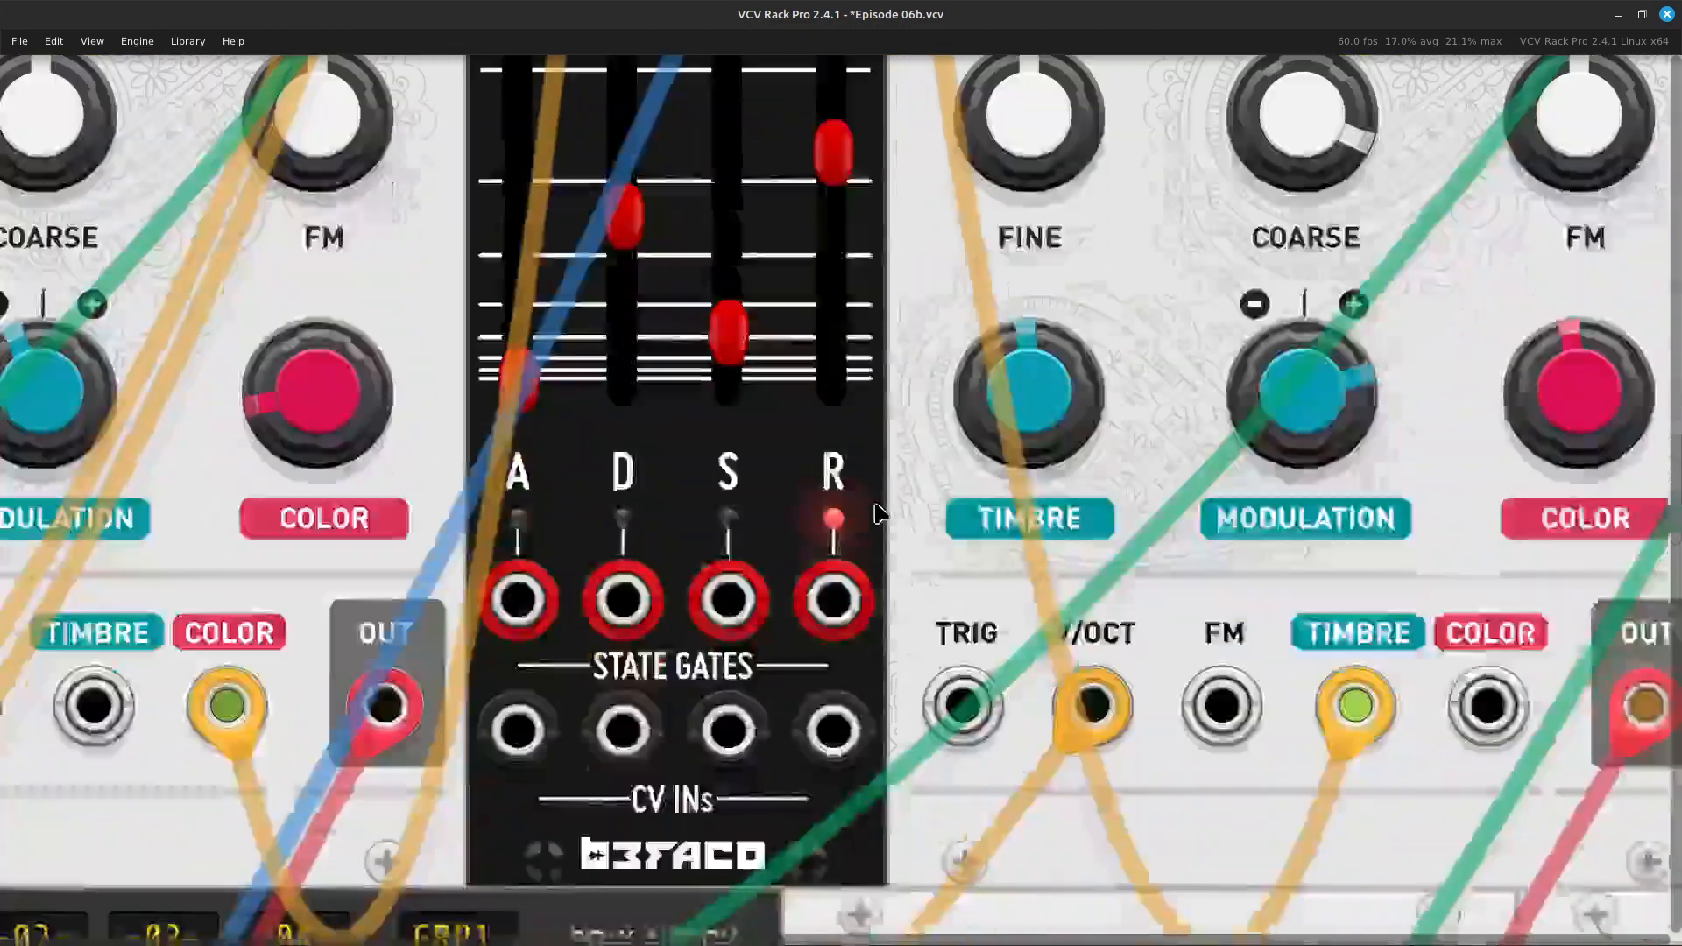
key(Down)
key(Right)
key(Up)
key(Up)
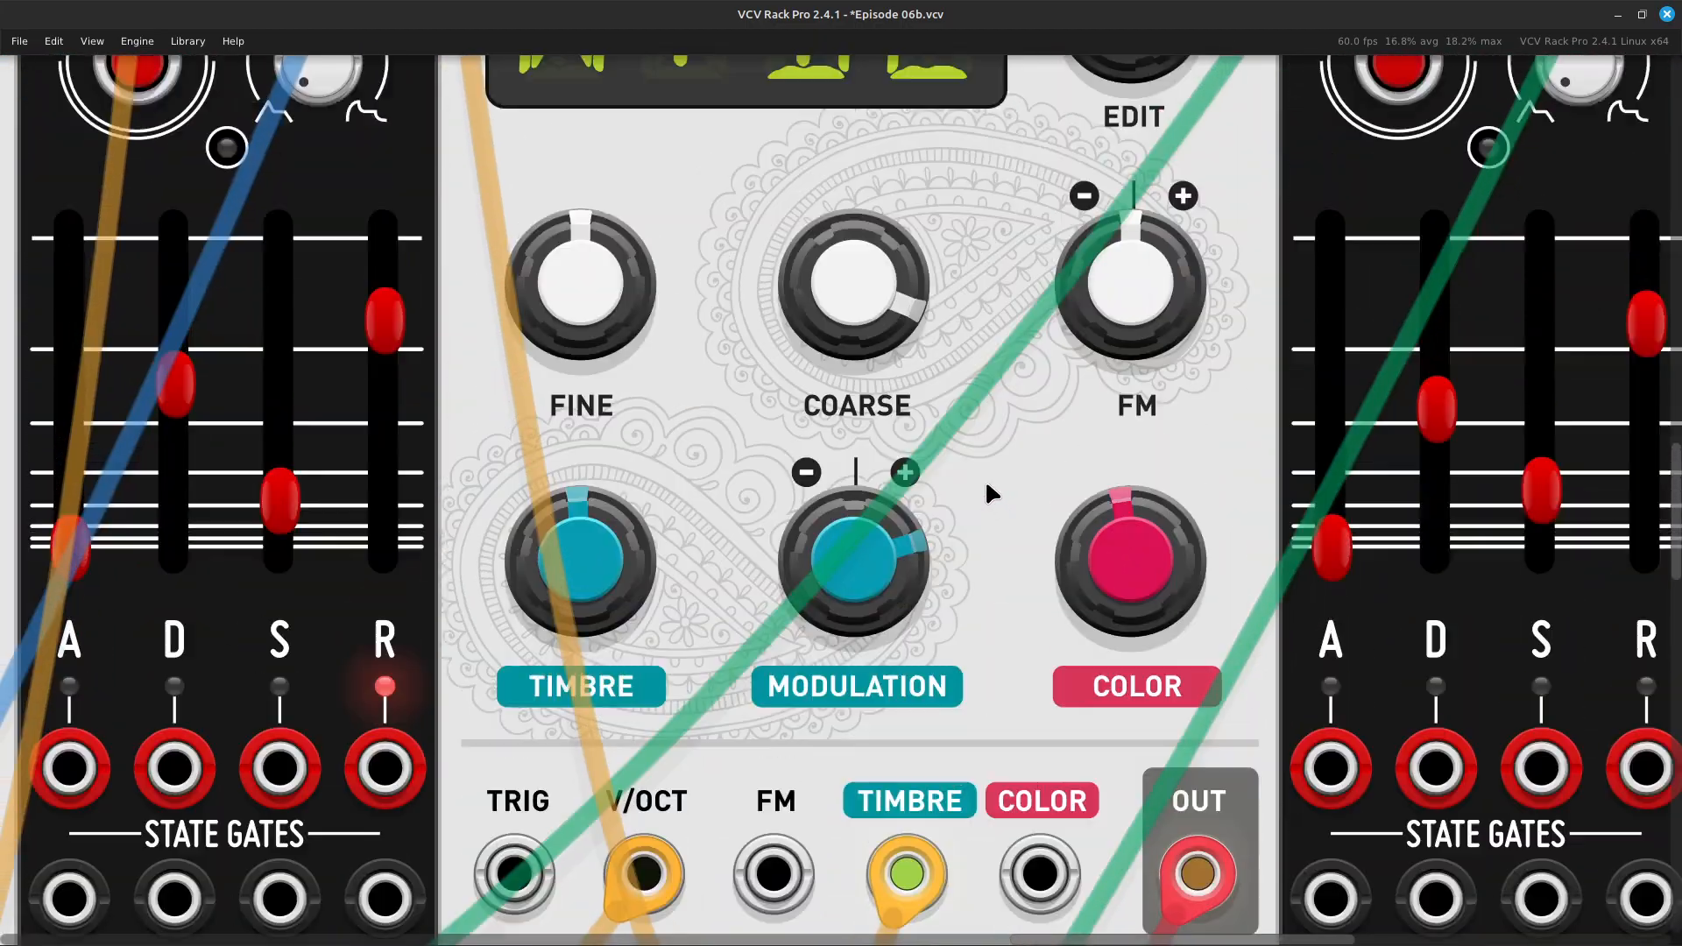
key(Up)
key(Down)
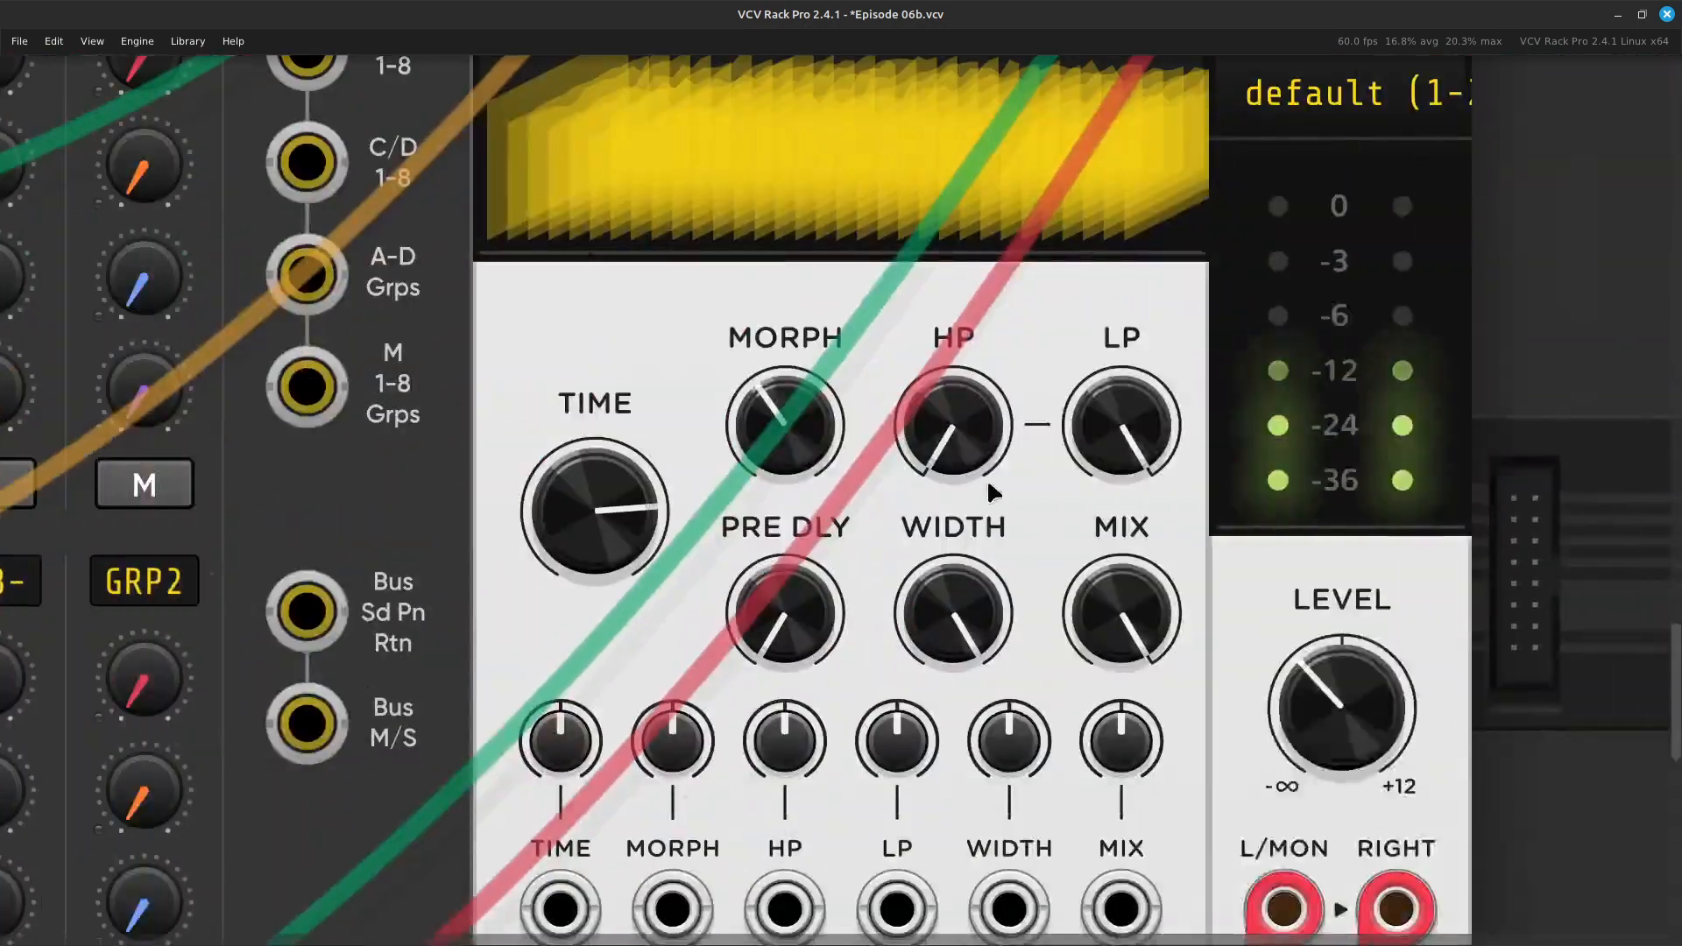
key(Left)
key(Up)
key(Right)
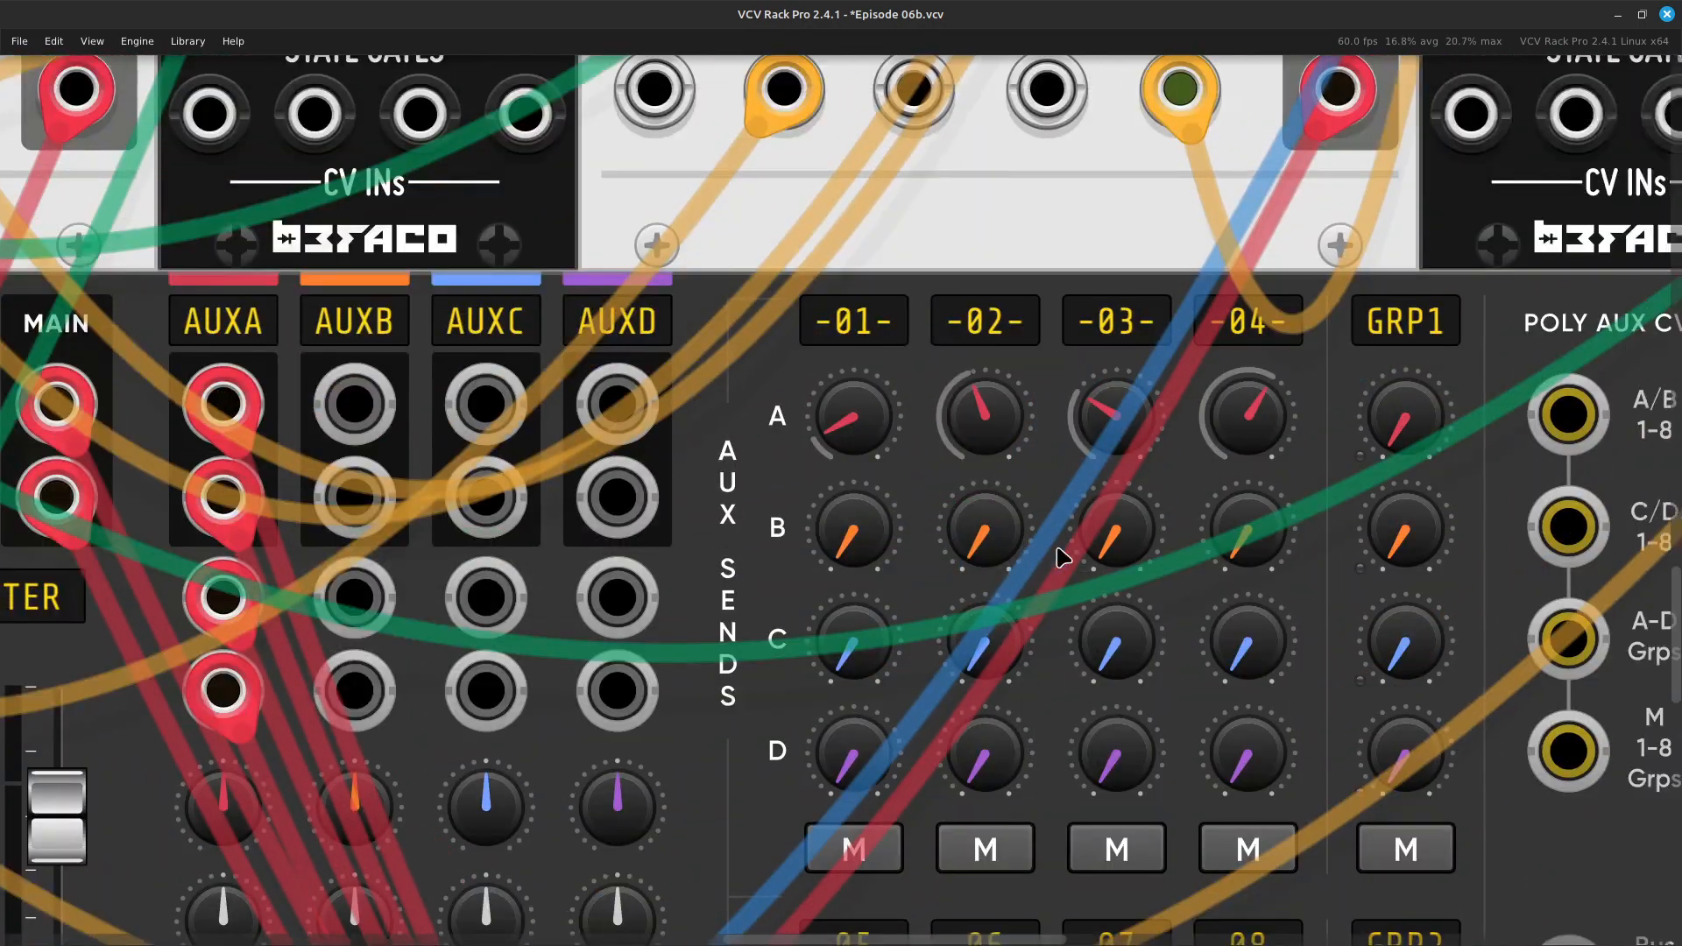
key(Right)
key(Down)
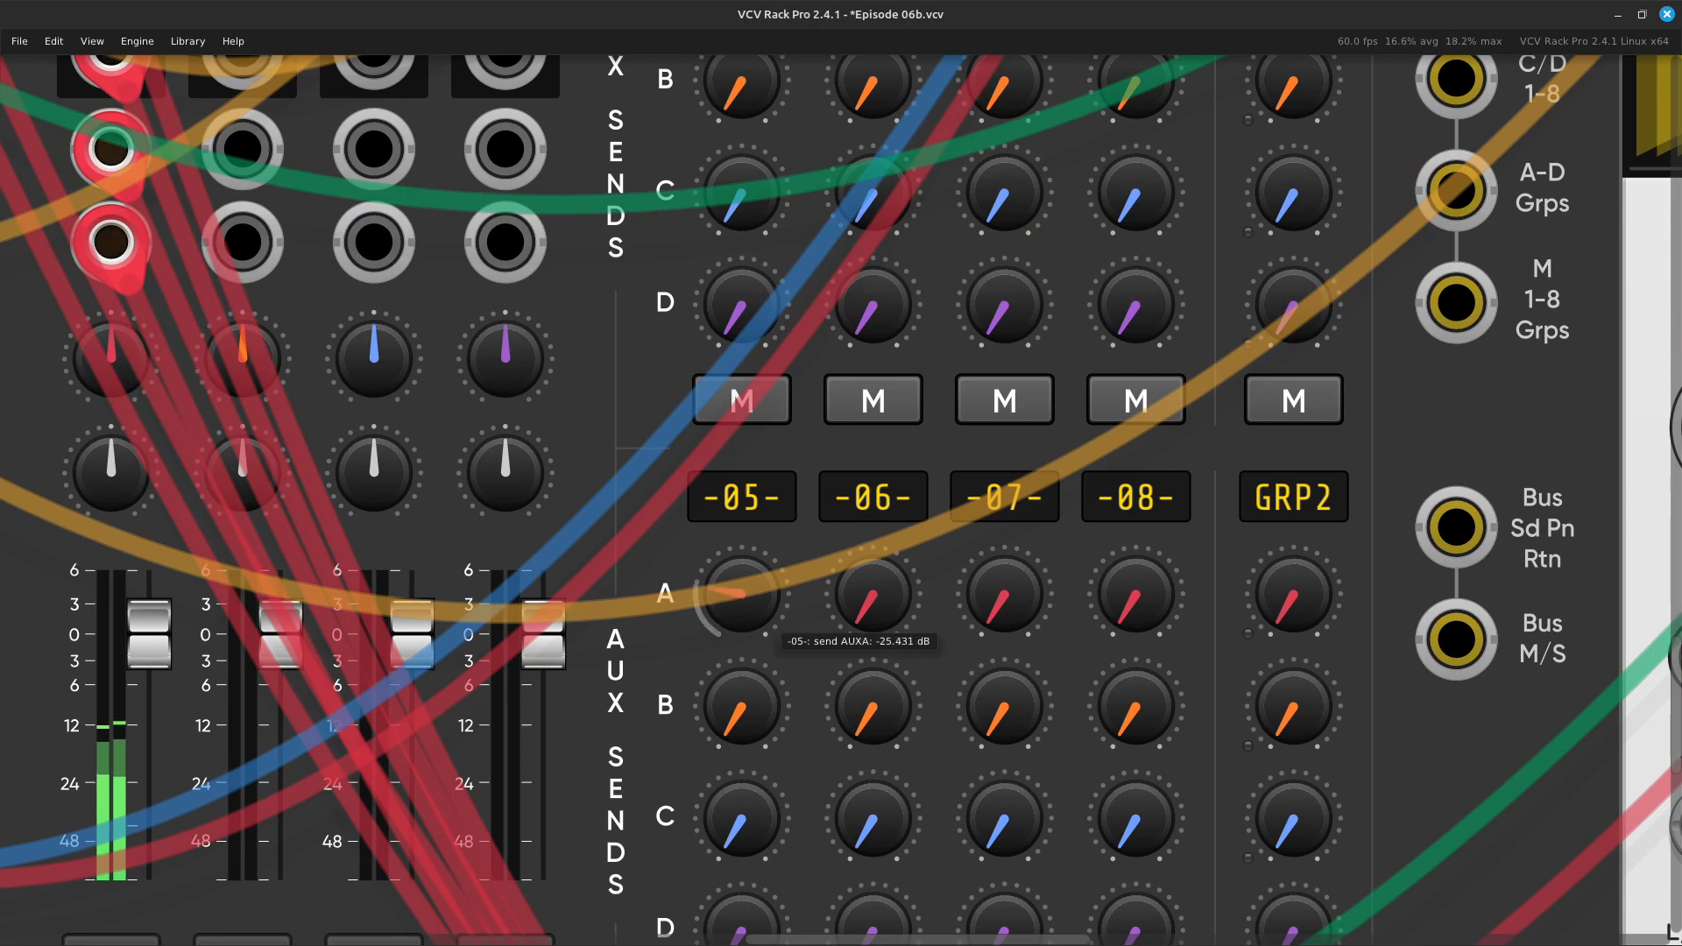
drag(740, 594, 740, 591)
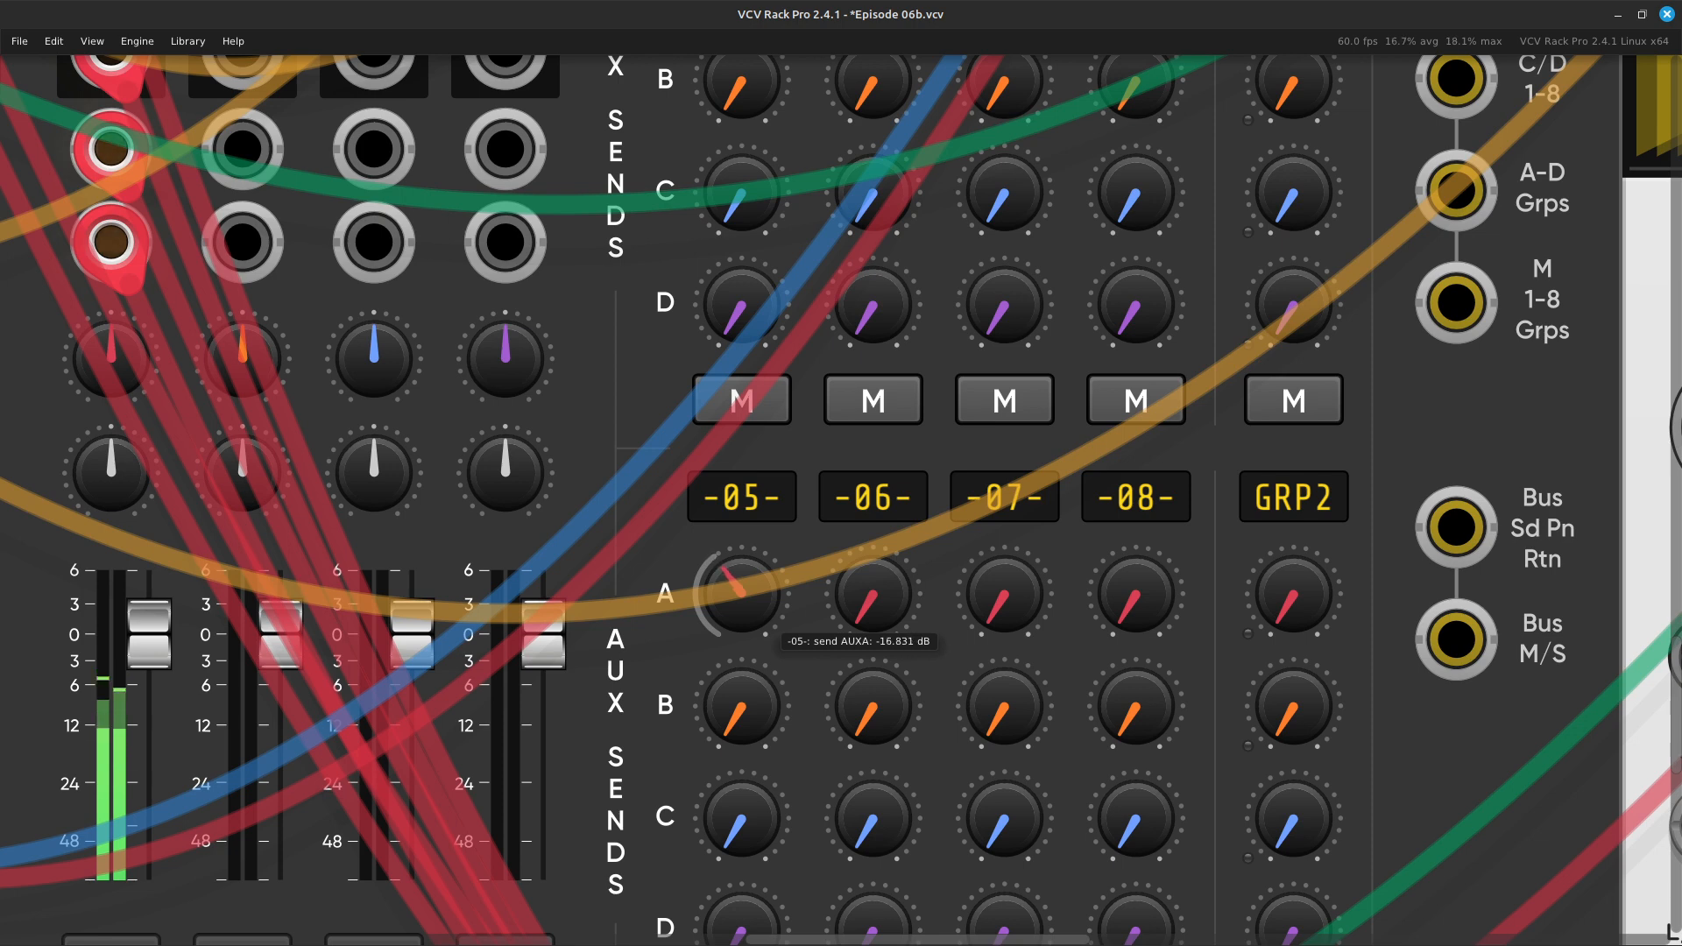
drag(735, 606, 735, 628)
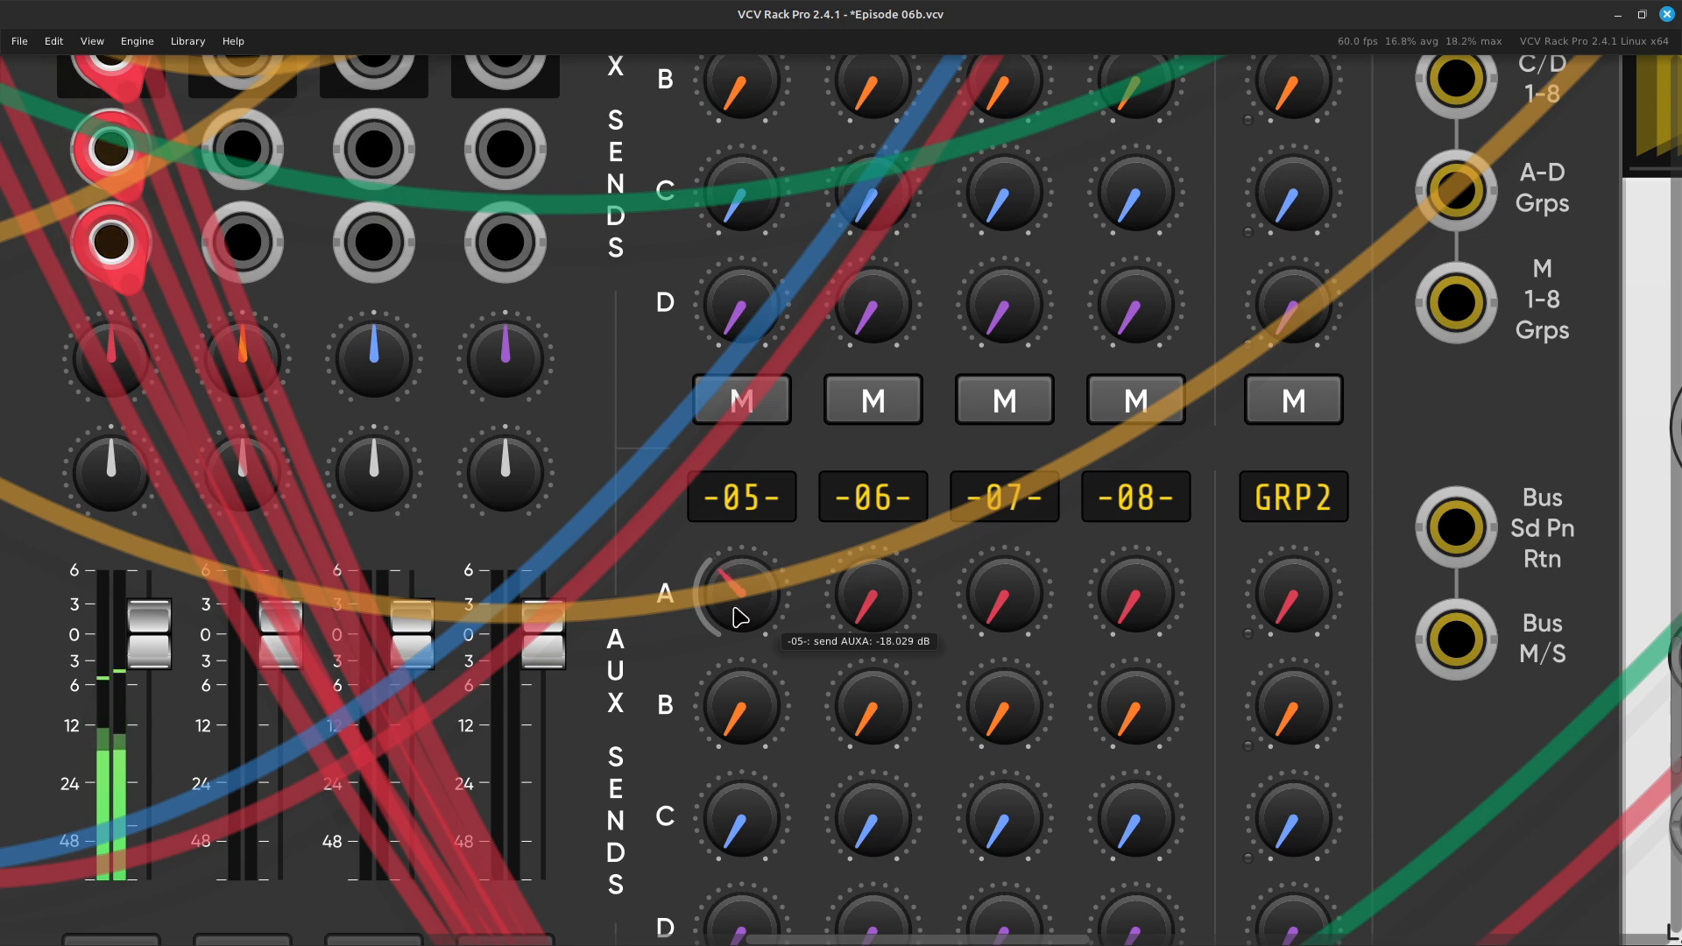
Pan mixer channel 5 to about 32% toward the right side of the stereo field
scroll(65, 714, left, 5)
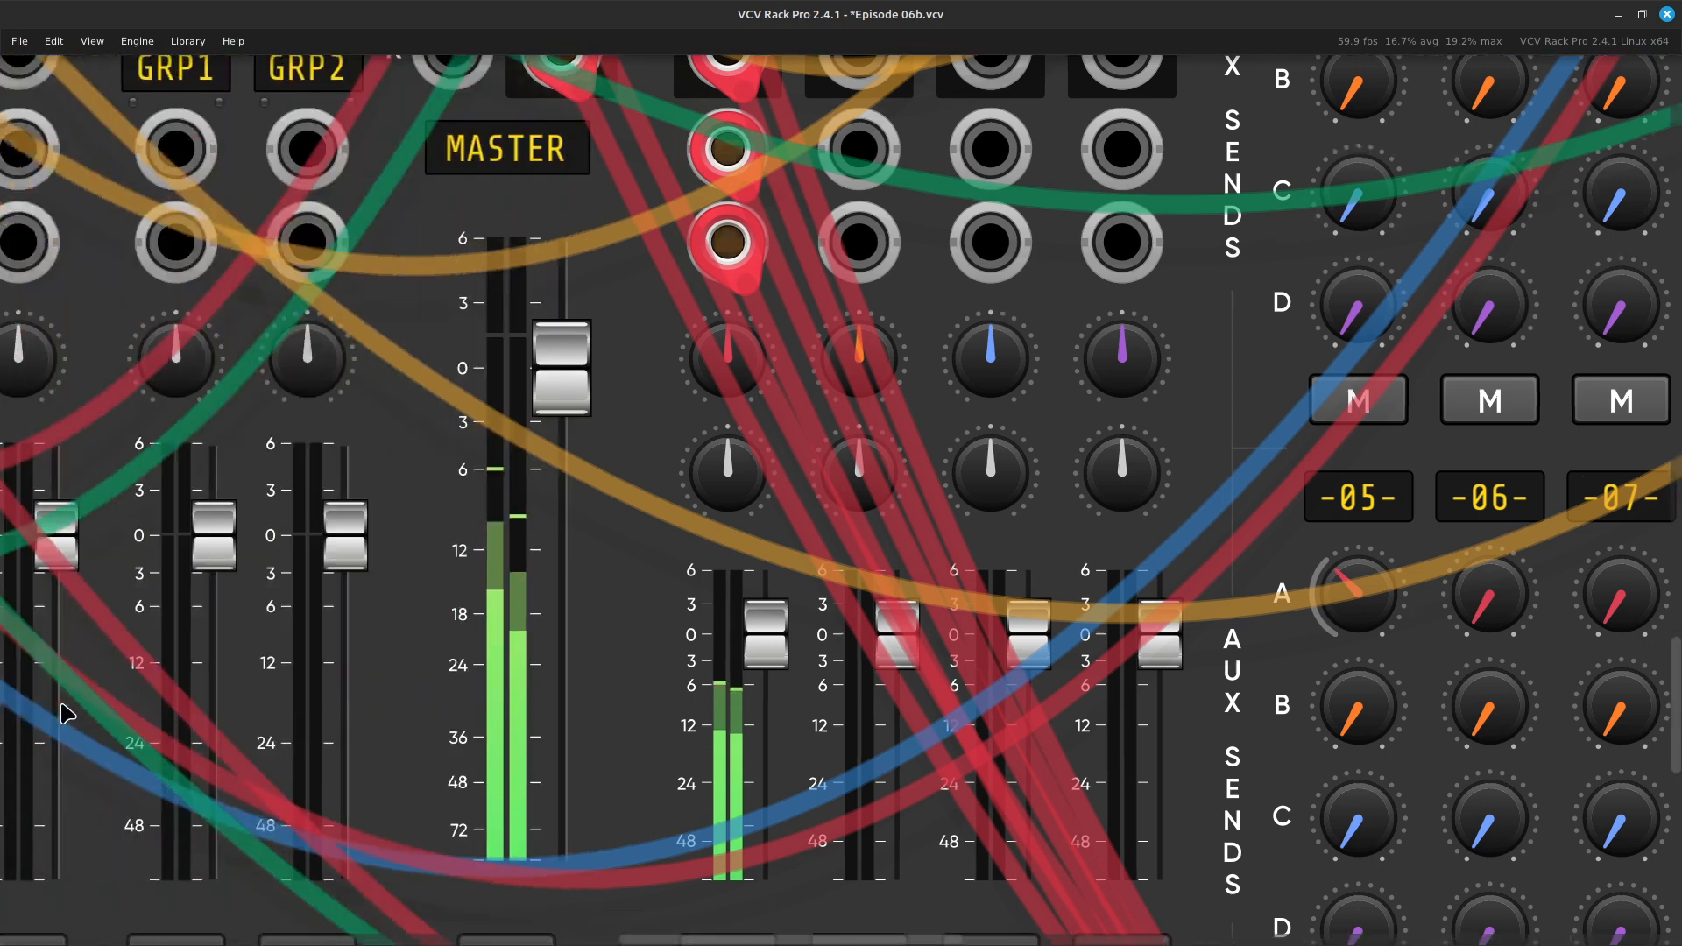
scroll(66, 714, left, 10)
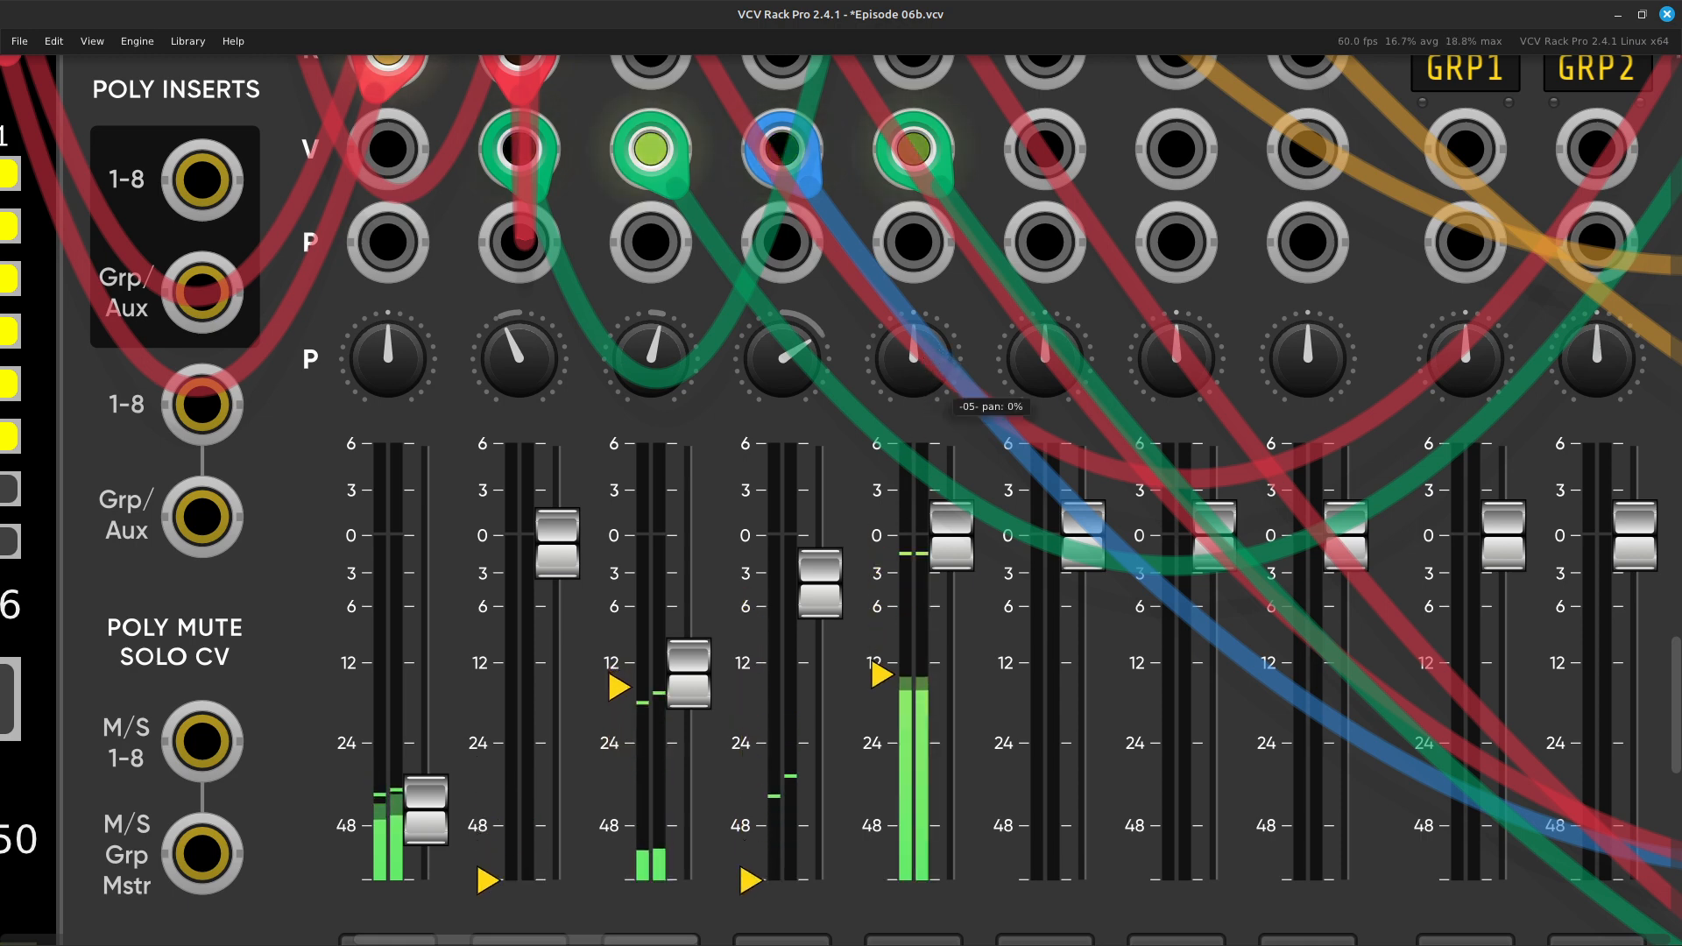
mouse_move(914, 359)
mouse_down()
mouse_move(914, 333)
mouse_move(925, 355)
mouse_up()
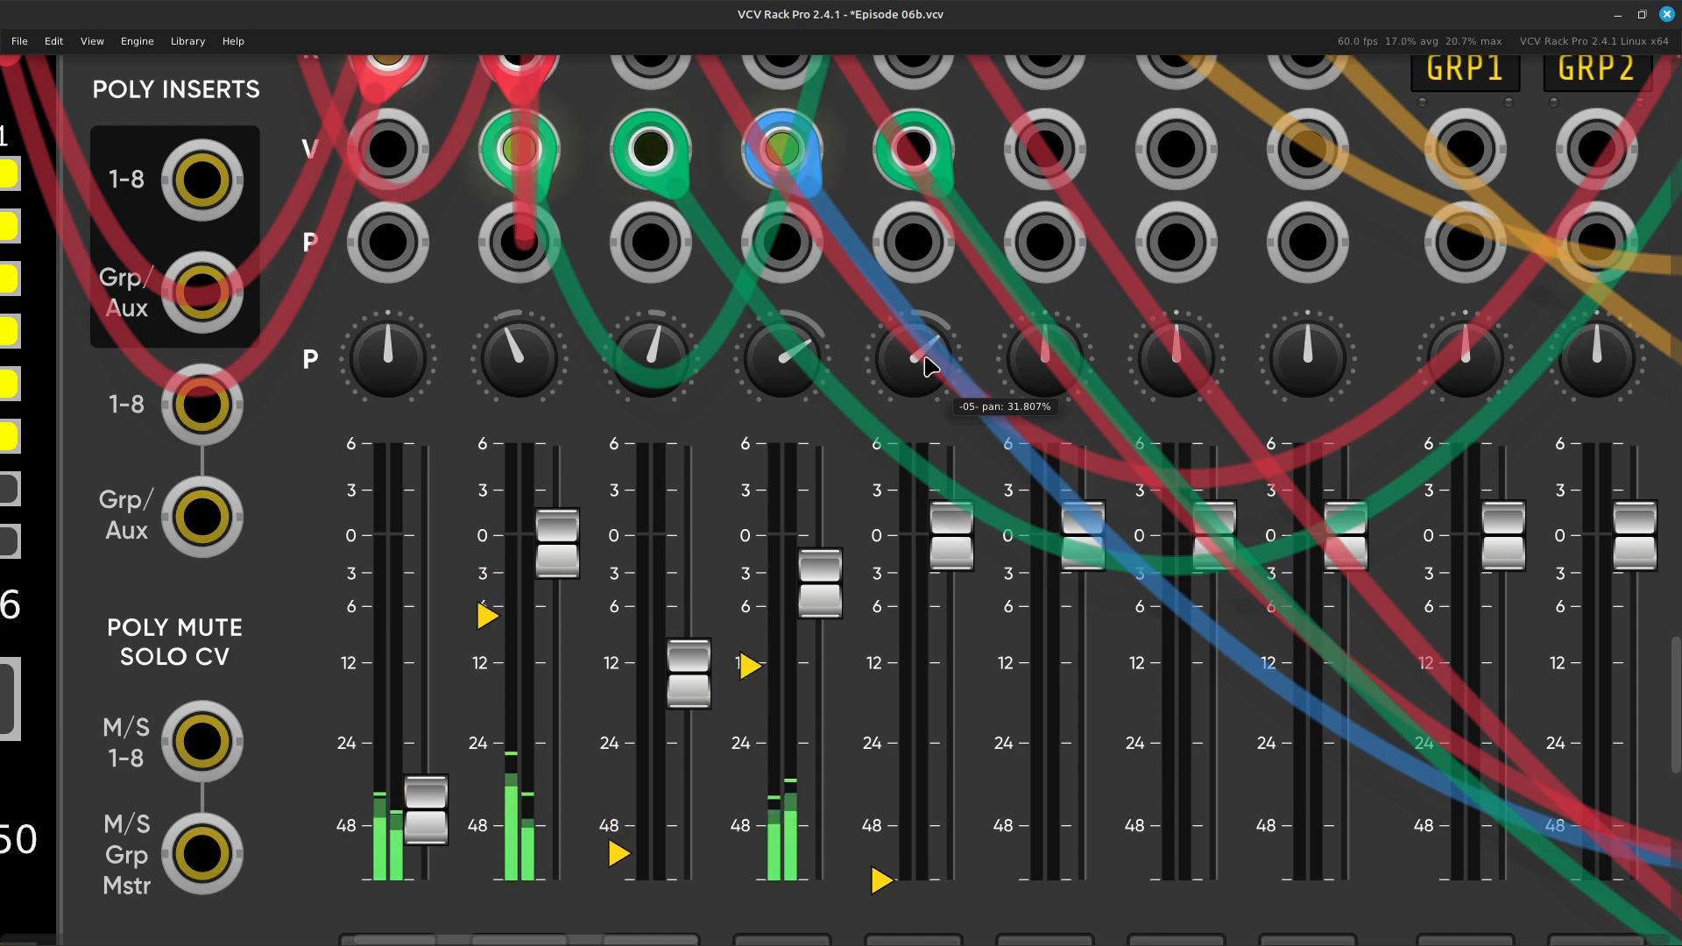
Shorten the release and decay and slightly raise the sustain of the VC ADSR between the BLOW and WTBL oscillators
scroll(886, 646, up, 5)
scroll(902, 739, right, 8)
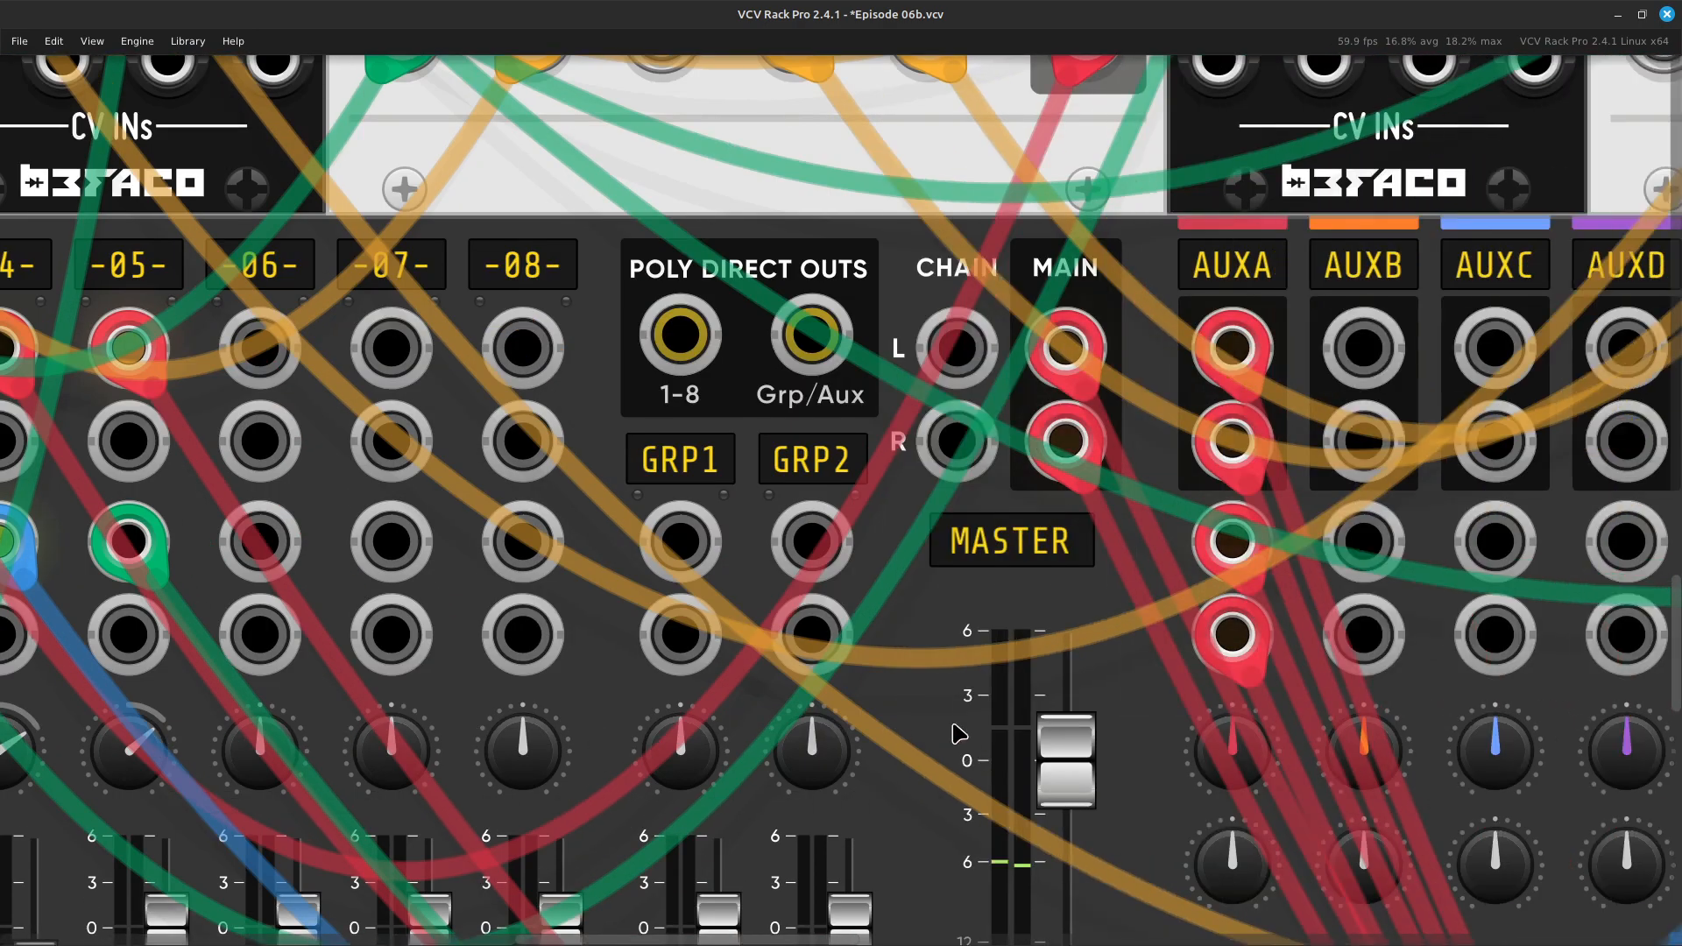
scroll(959, 734, right, 8)
scroll(959, 734, up, 6)
scroll(1100, 666, right, 5)
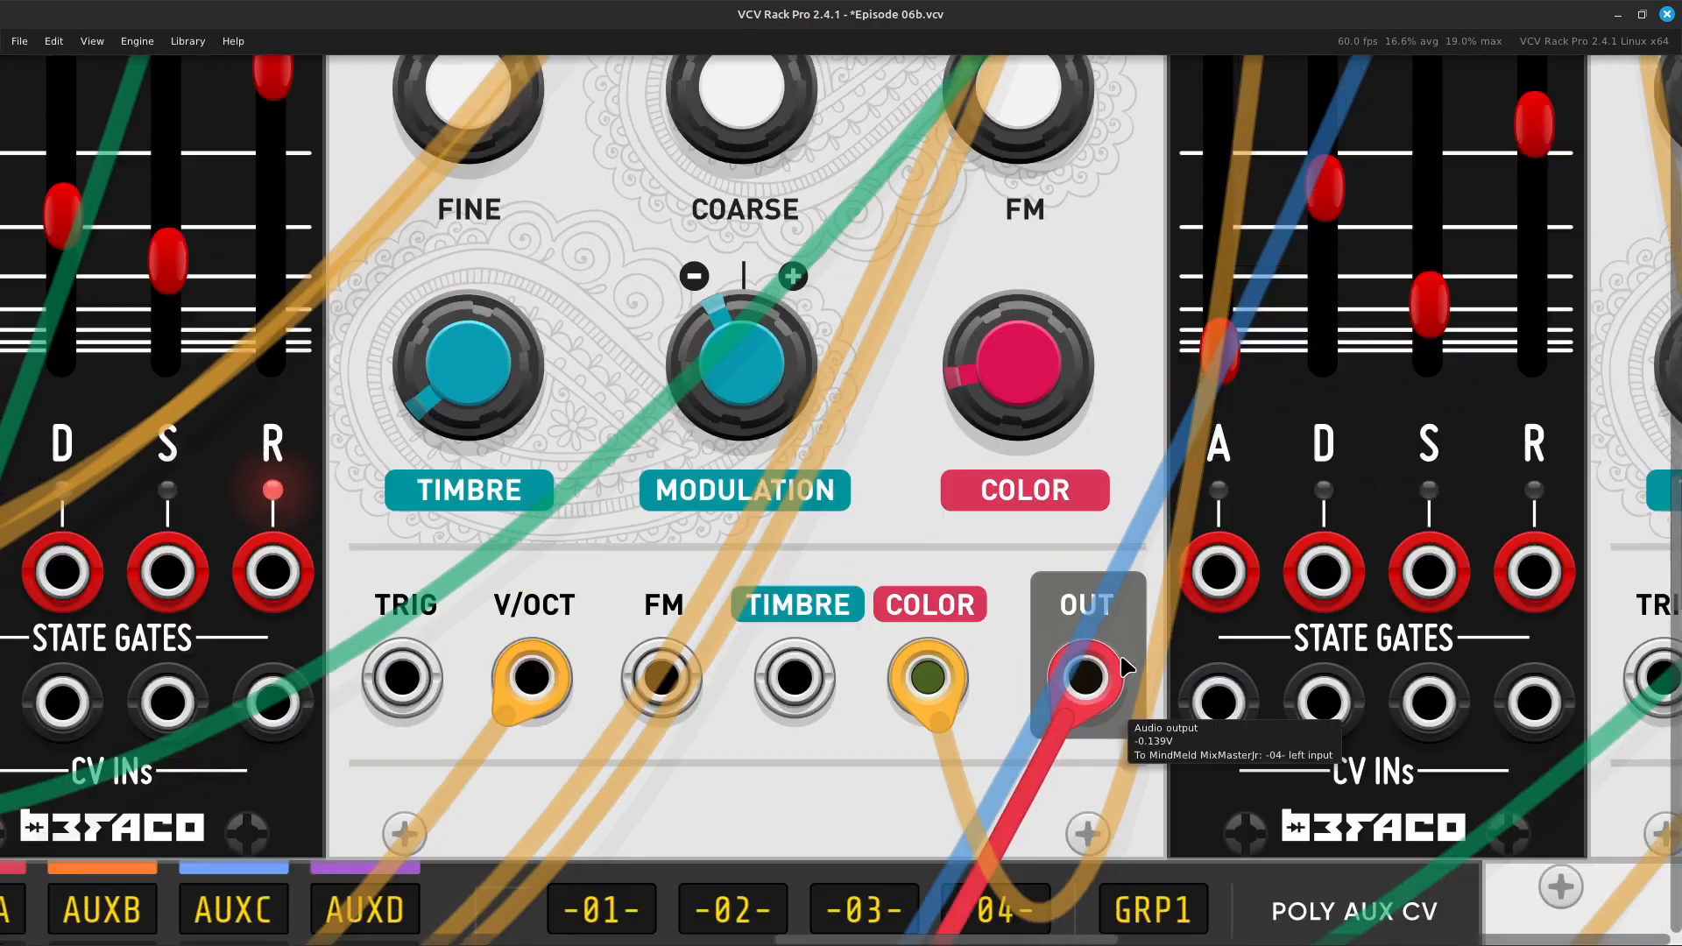
scroll(1127, 668, up, 6)
scroll(1157, 647, right, 5)
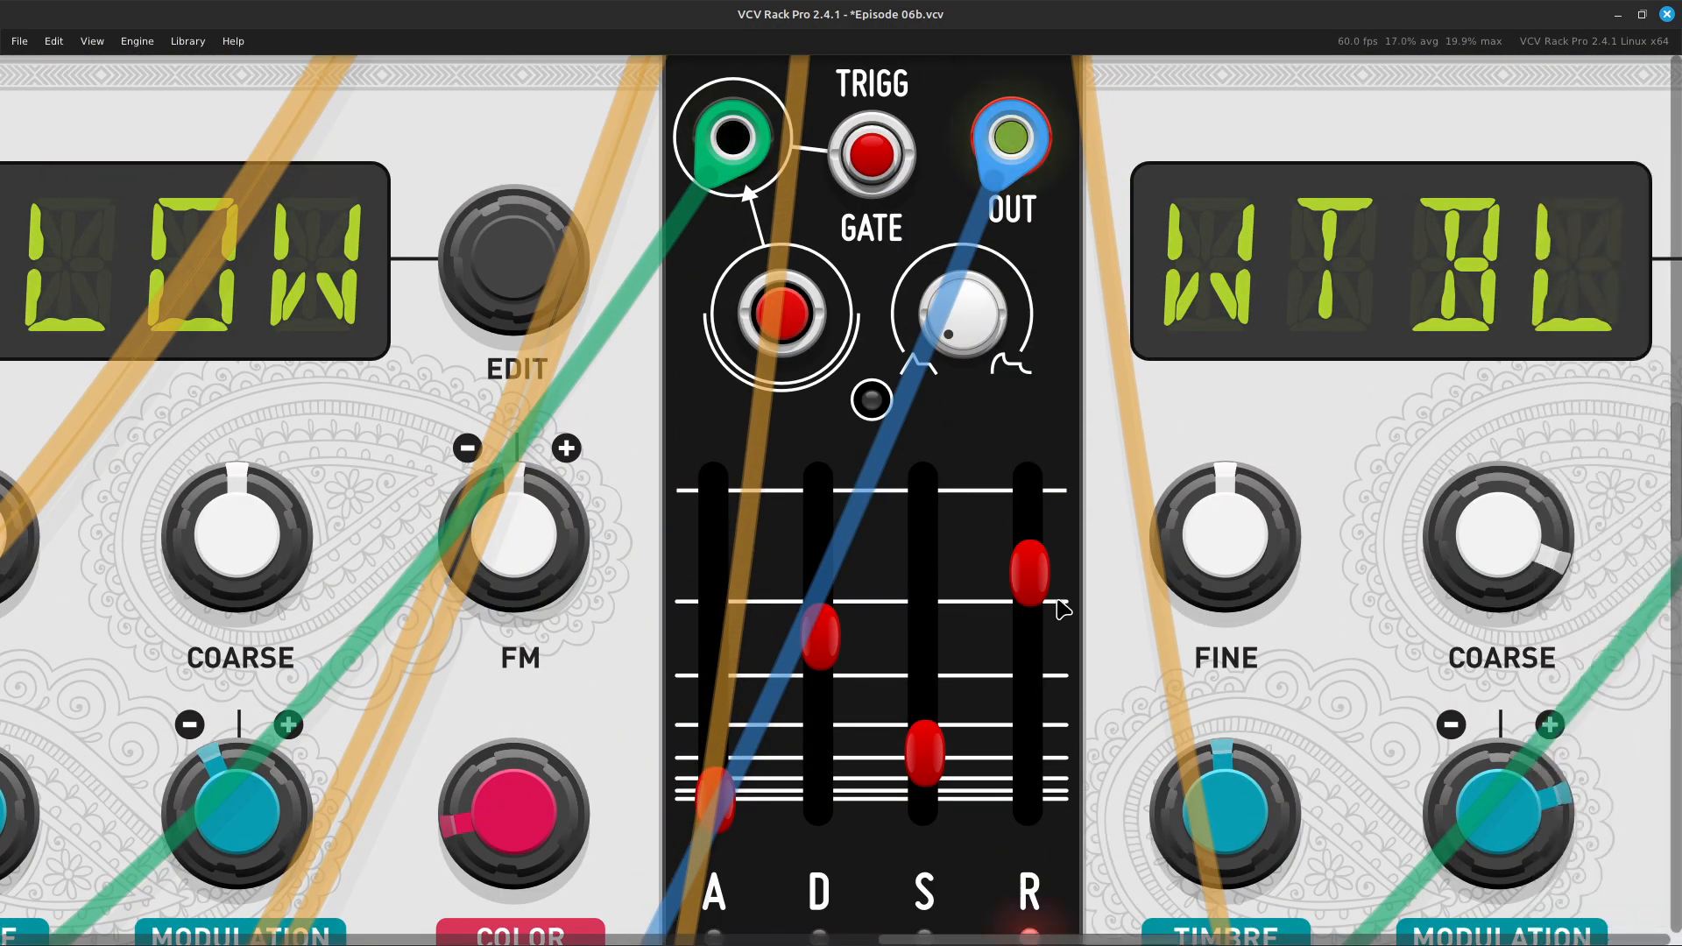
drag(1034, 596, 1034, 636)
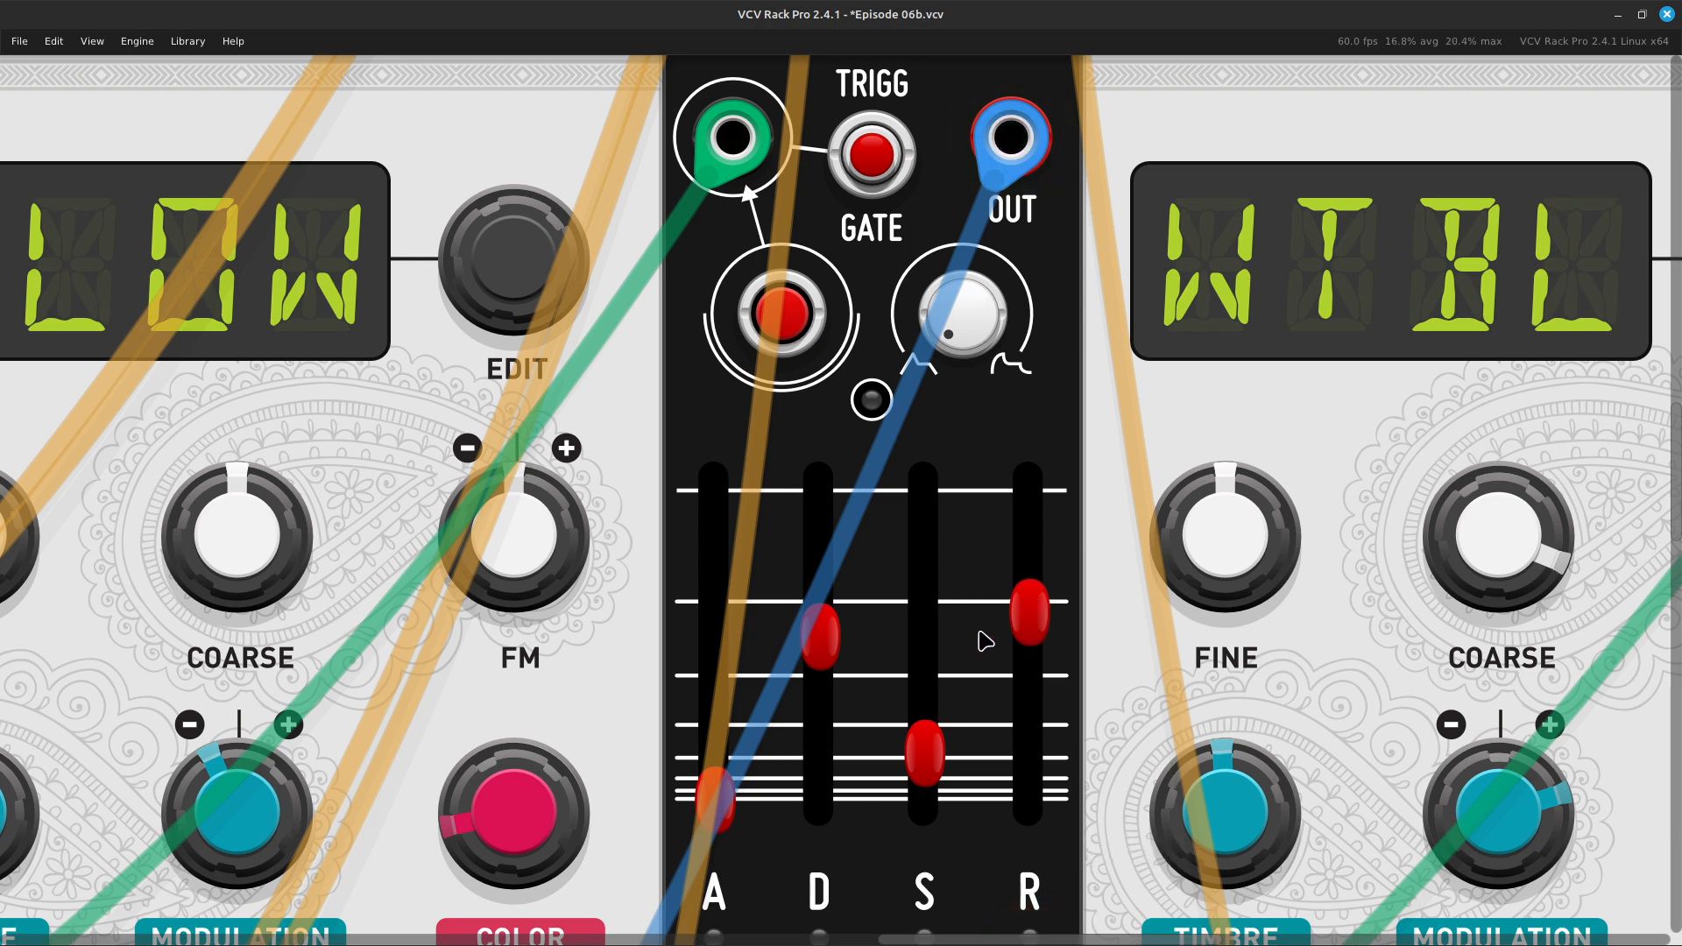
drag(822, 638, 821, 679)
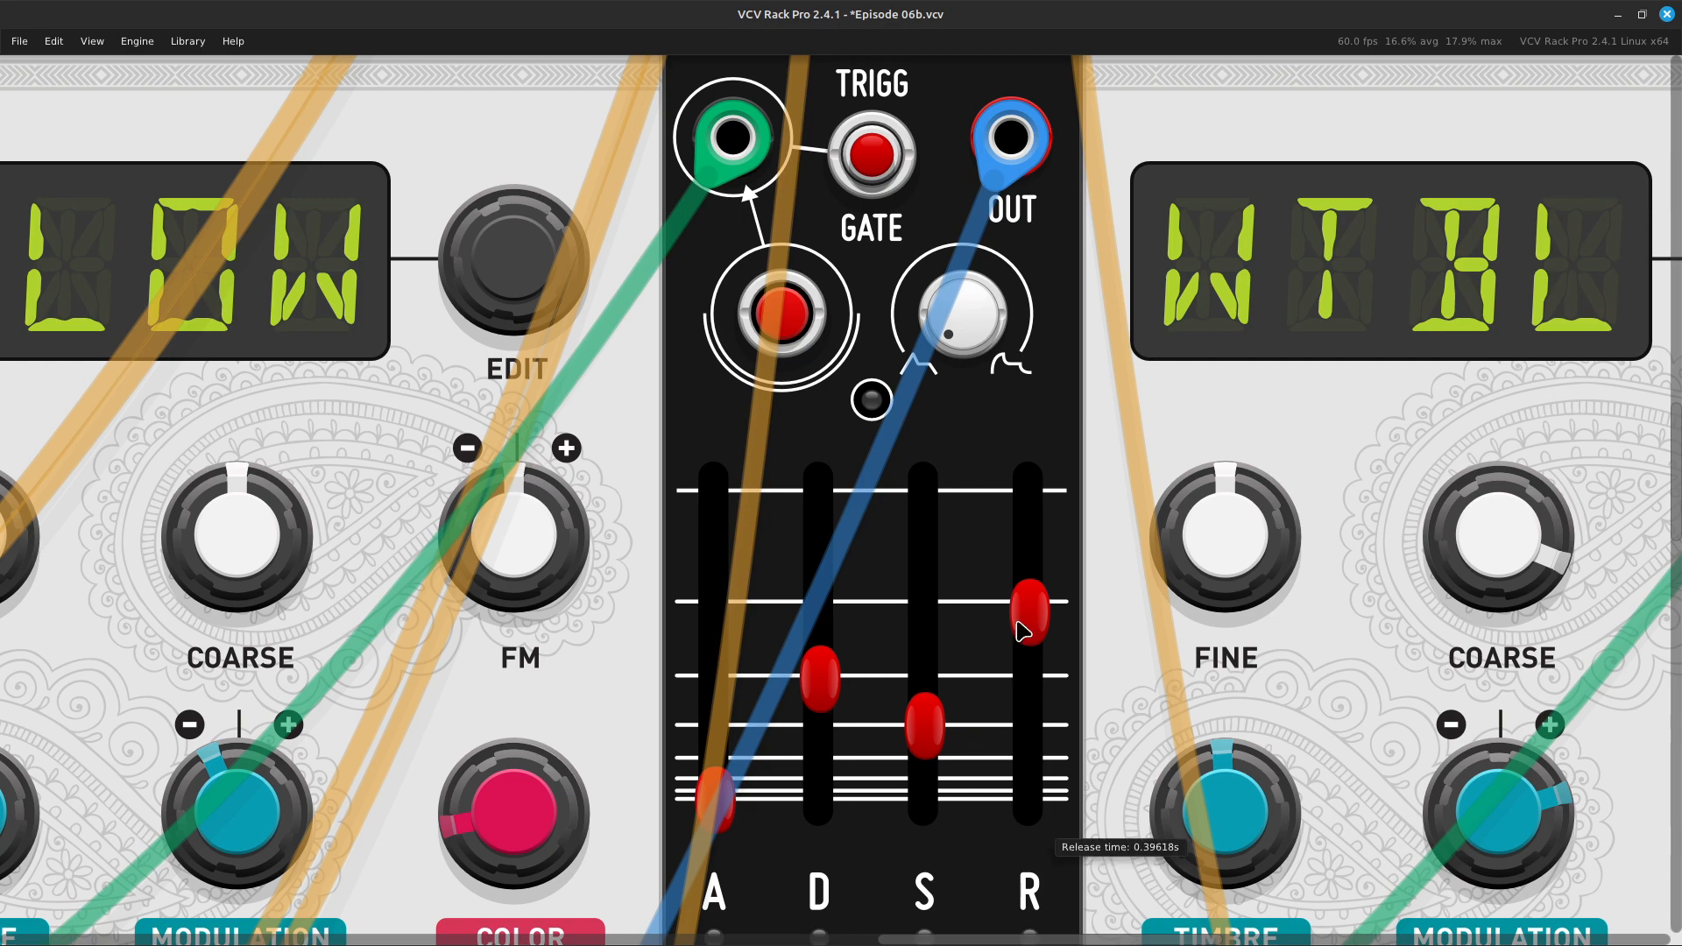
Lower the WTBL oscillator's modulation to a slightly negative amount
key(Right)
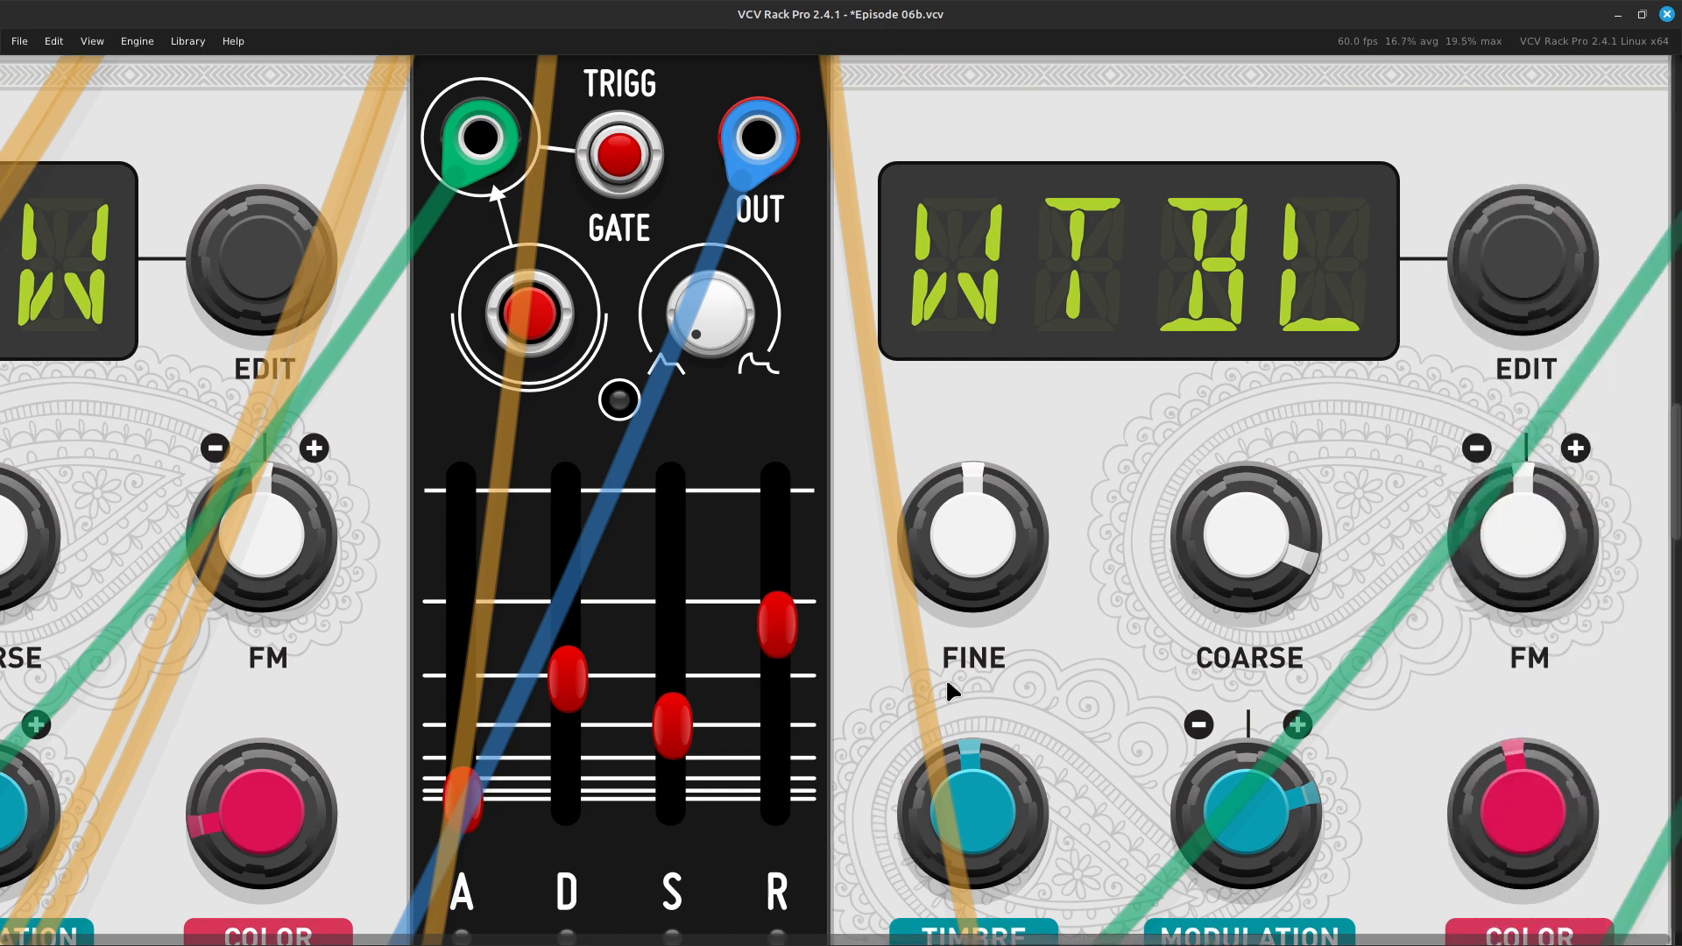
key(Down)
key(Right)
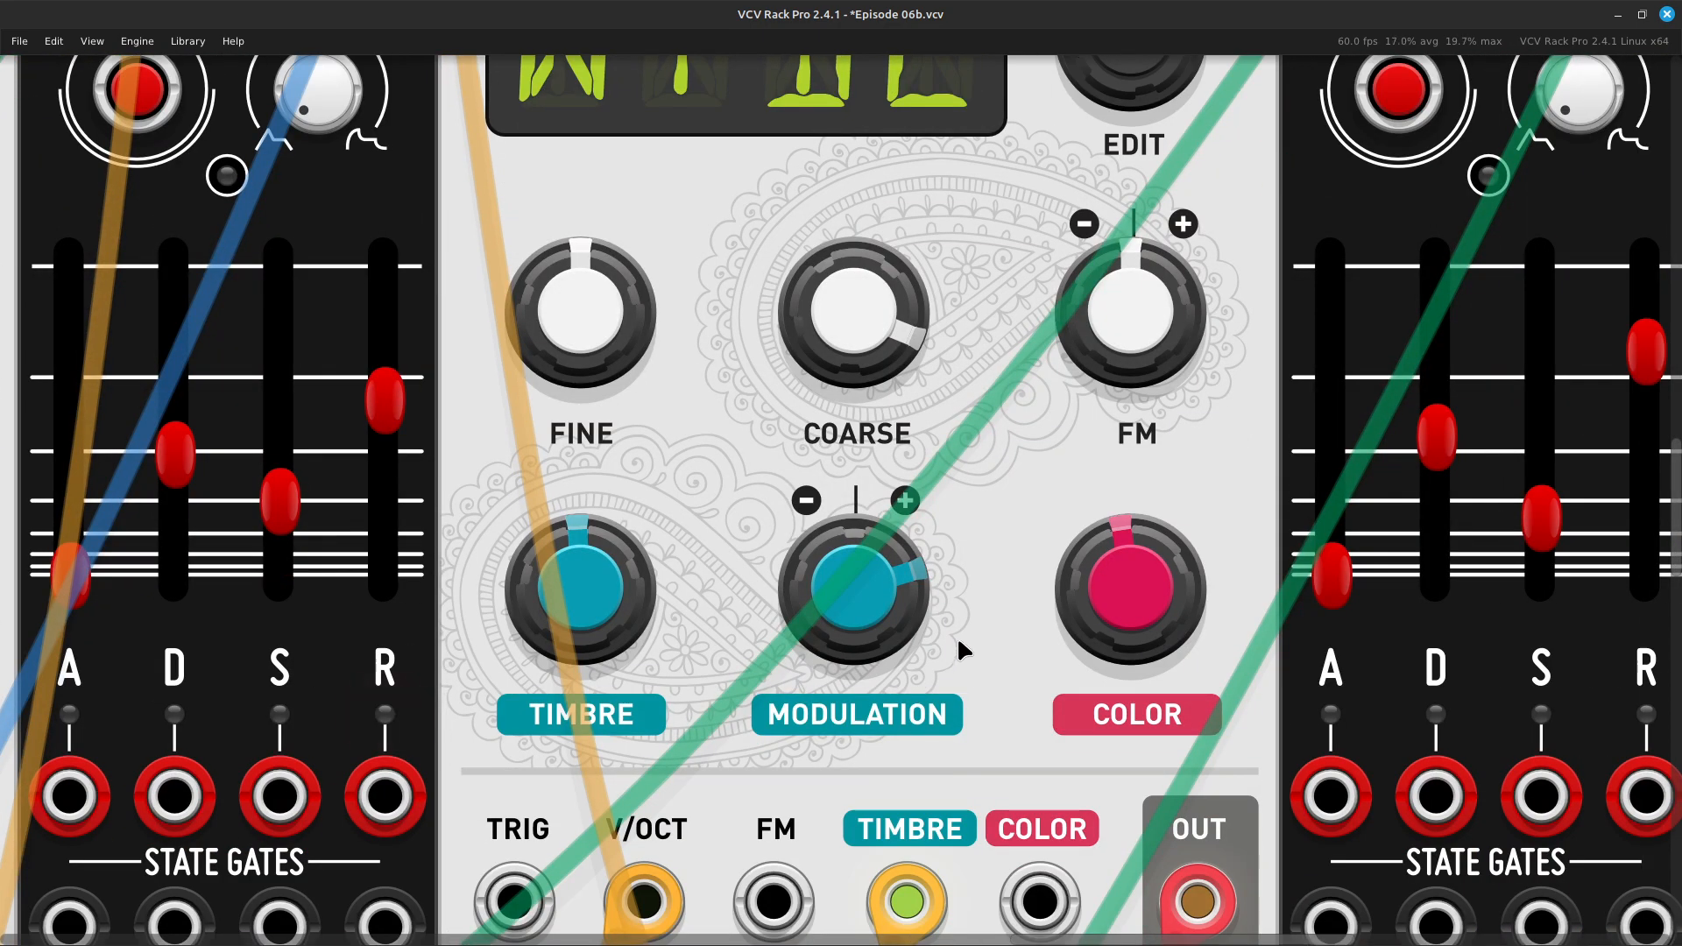
mouse_move(896, 624)
drag(889, 618, 889, 674)
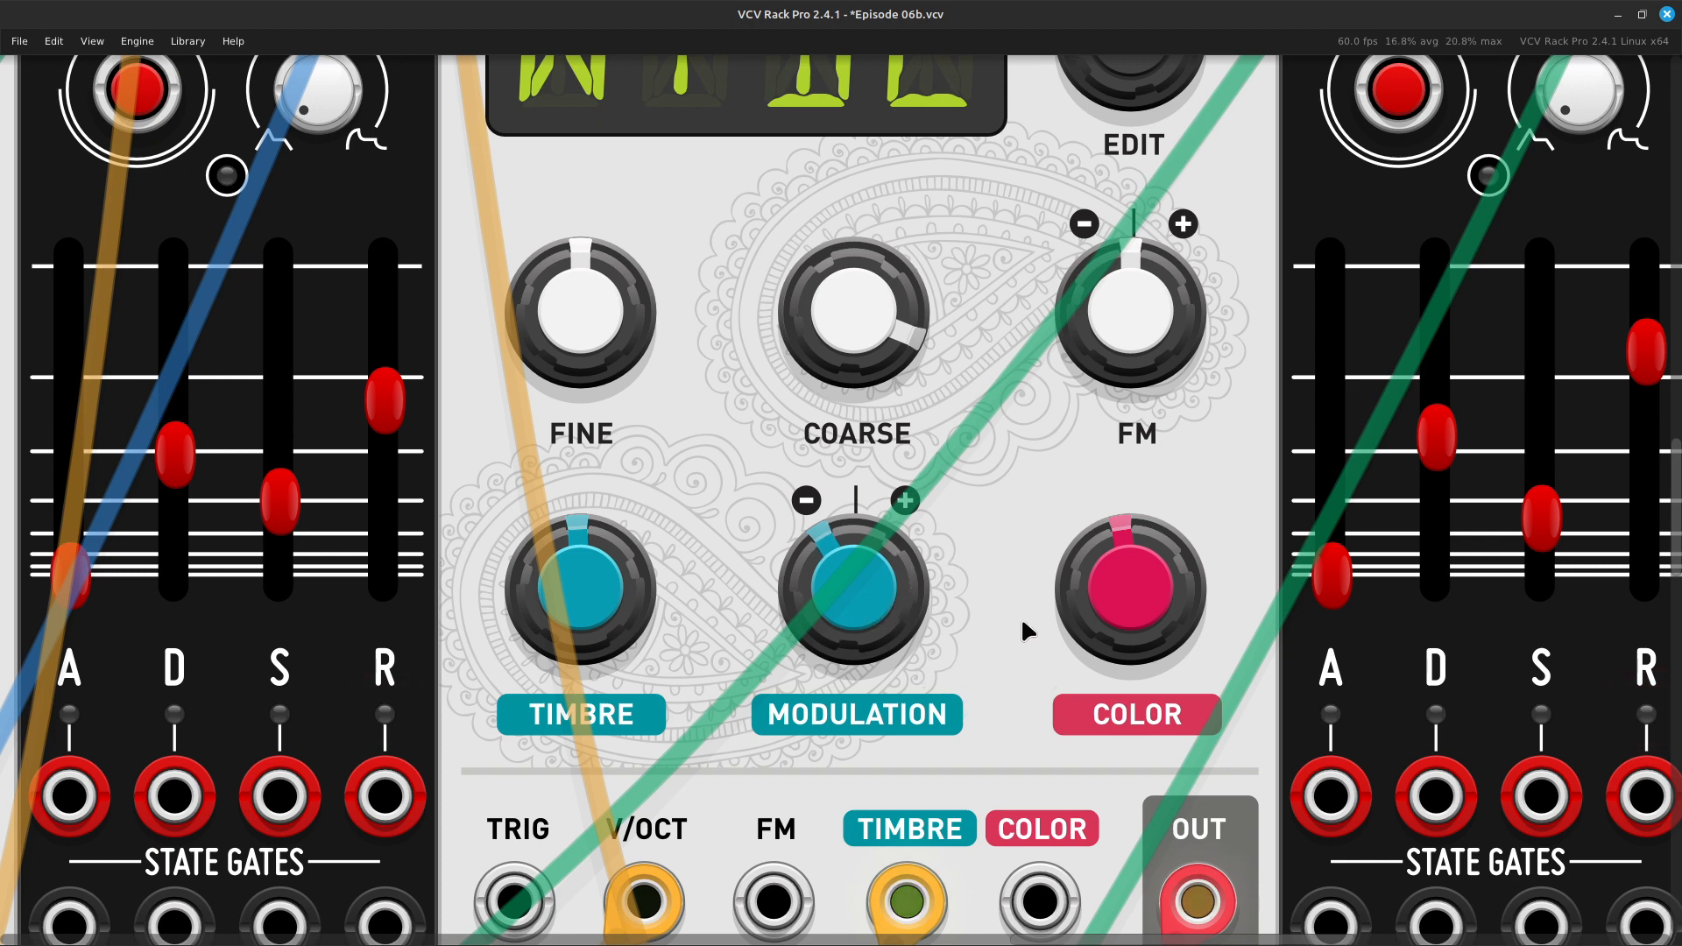
Lower mixer channel 5's AUX A send to about -27 dB and slightly trim the AUX A sends of channels 3 and 4
scroll(1022, 620, down, 8)
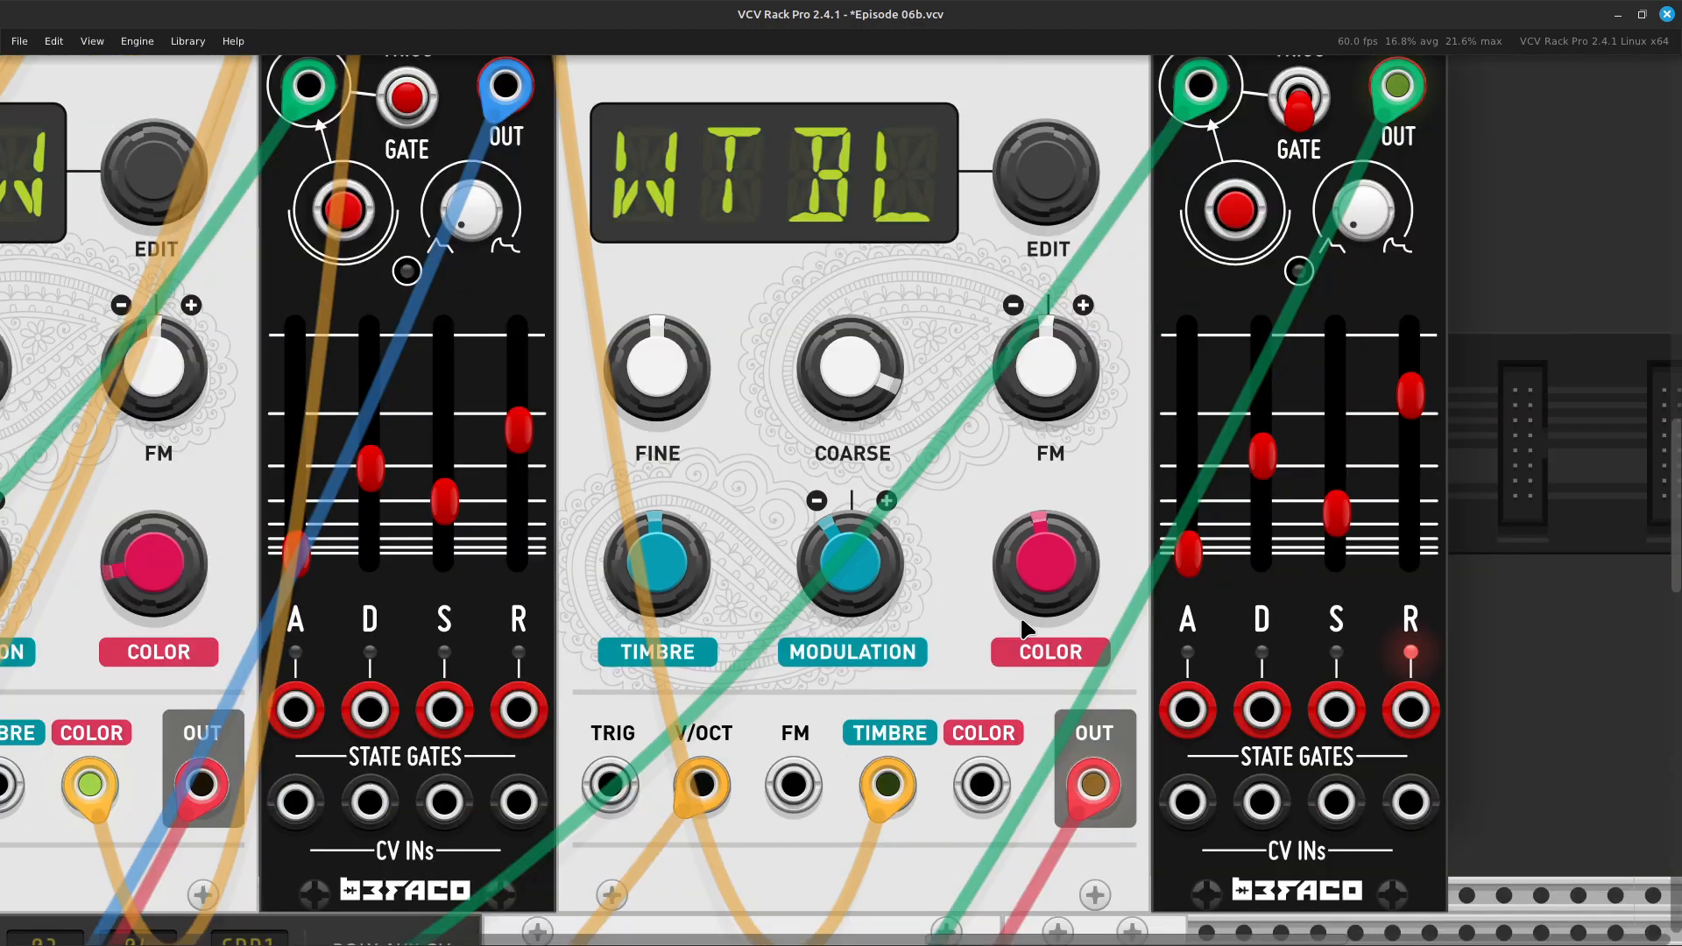
key(Down)
key(Left)
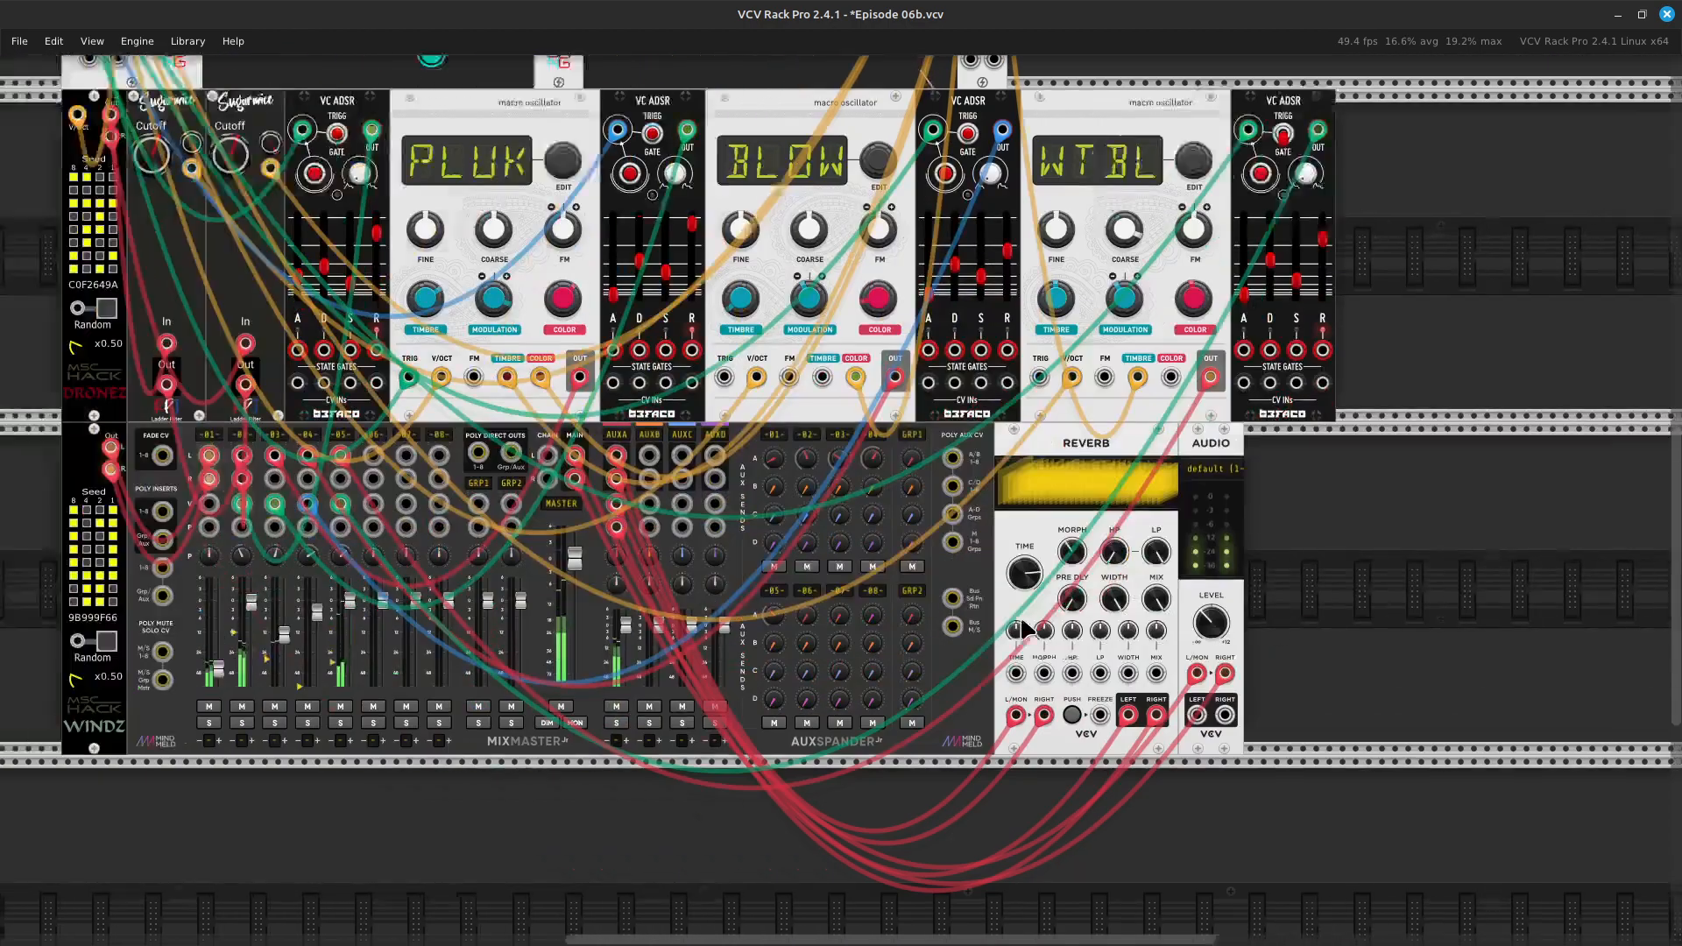
key(Up)
key(Down)
key(Up)
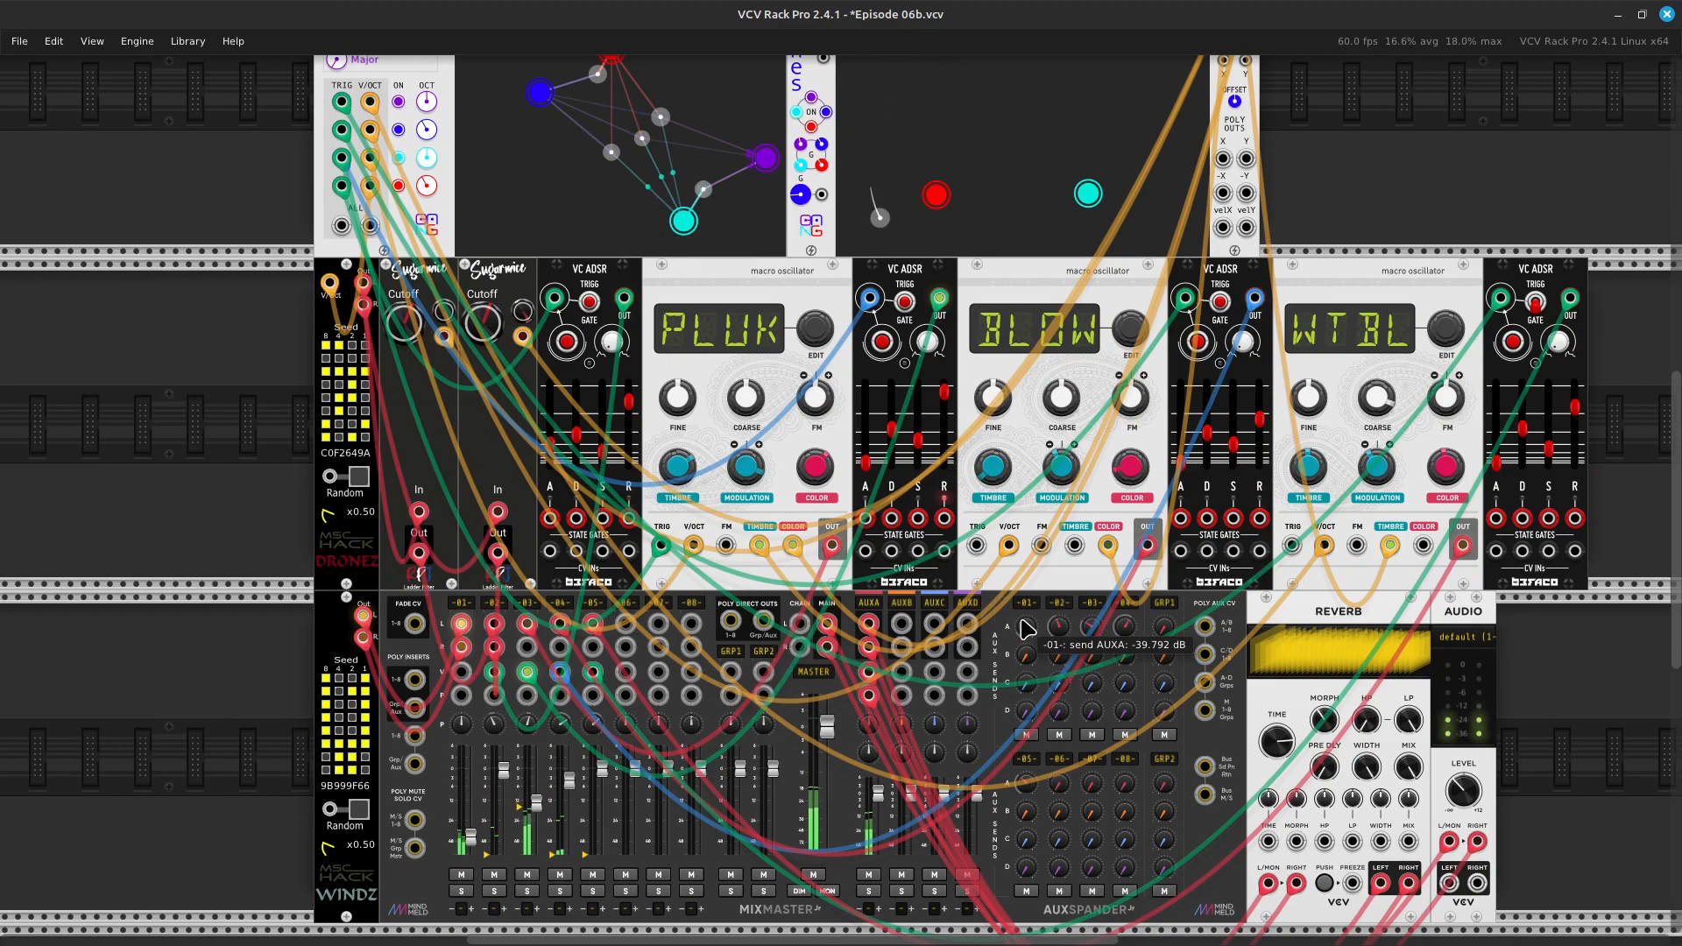
key(ctrl+equal)
key(ctrl+equal)
key(ctrl+equal)
key(Down)
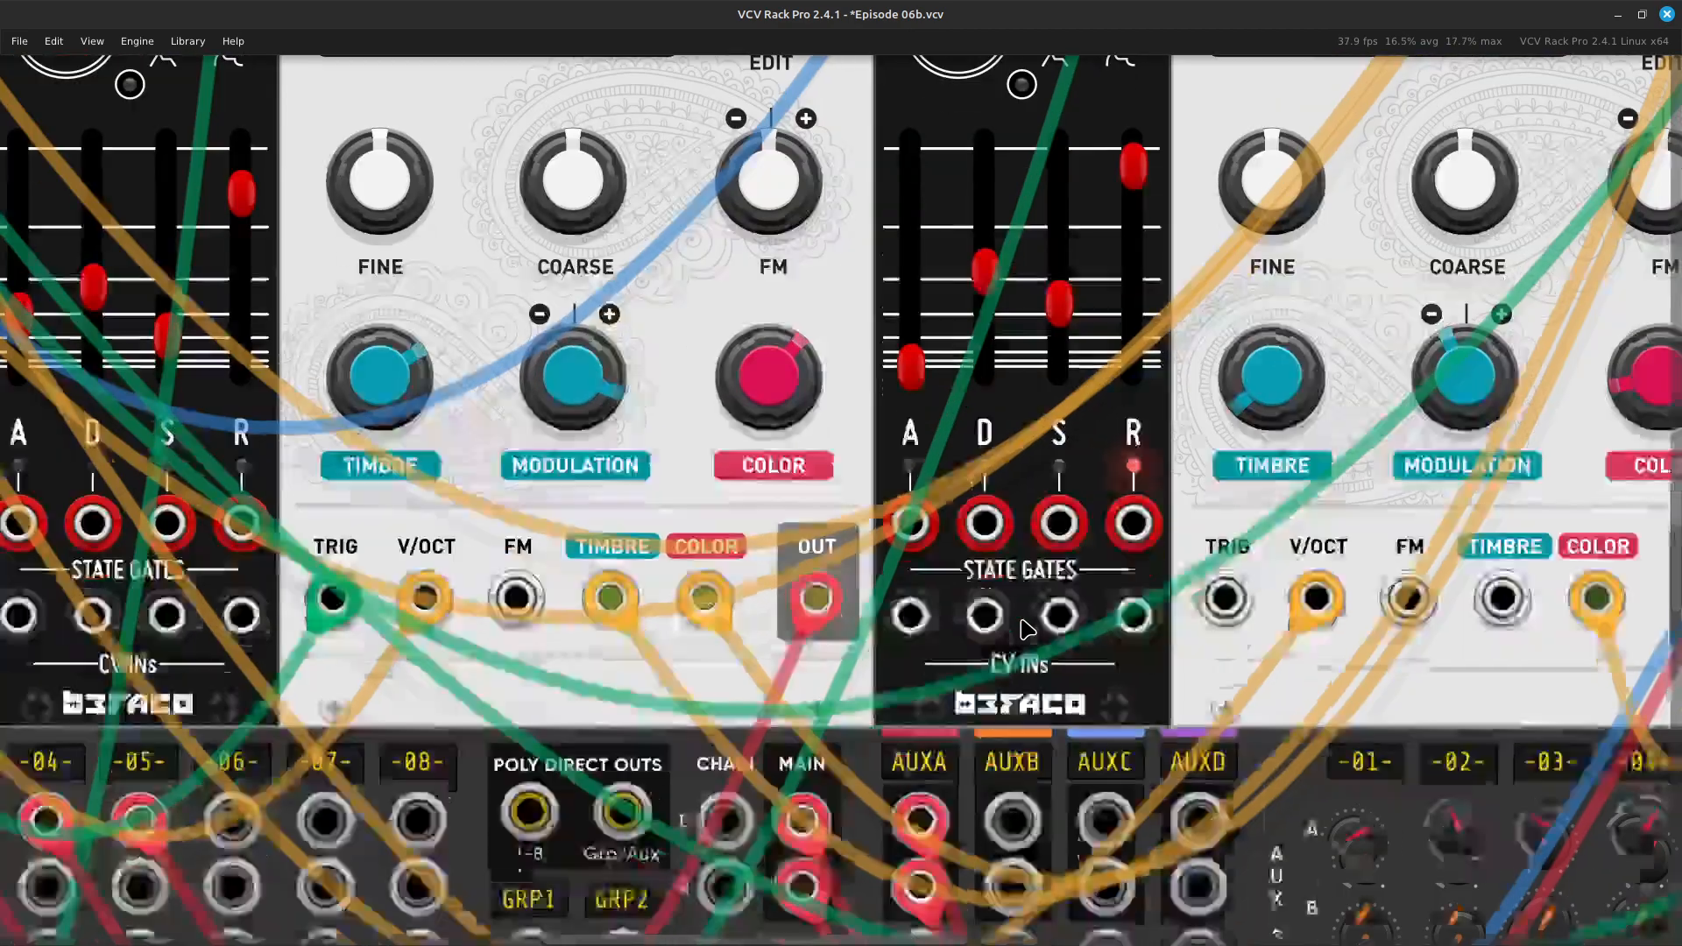
key(Right)
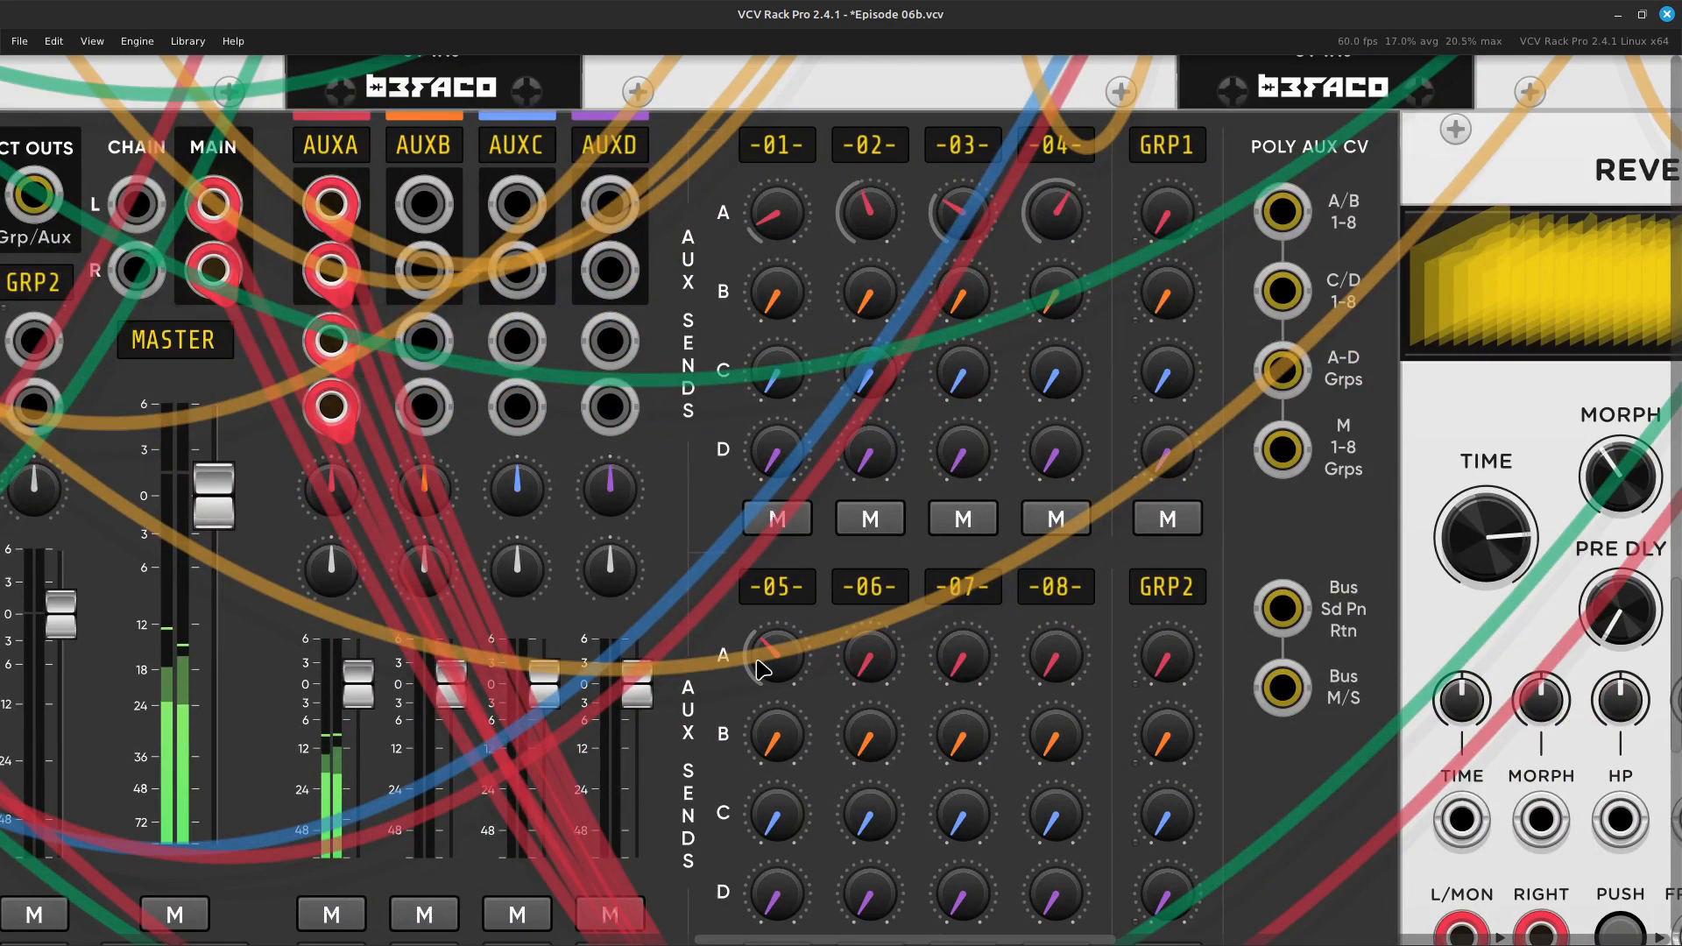
mouse_move(766, 672)
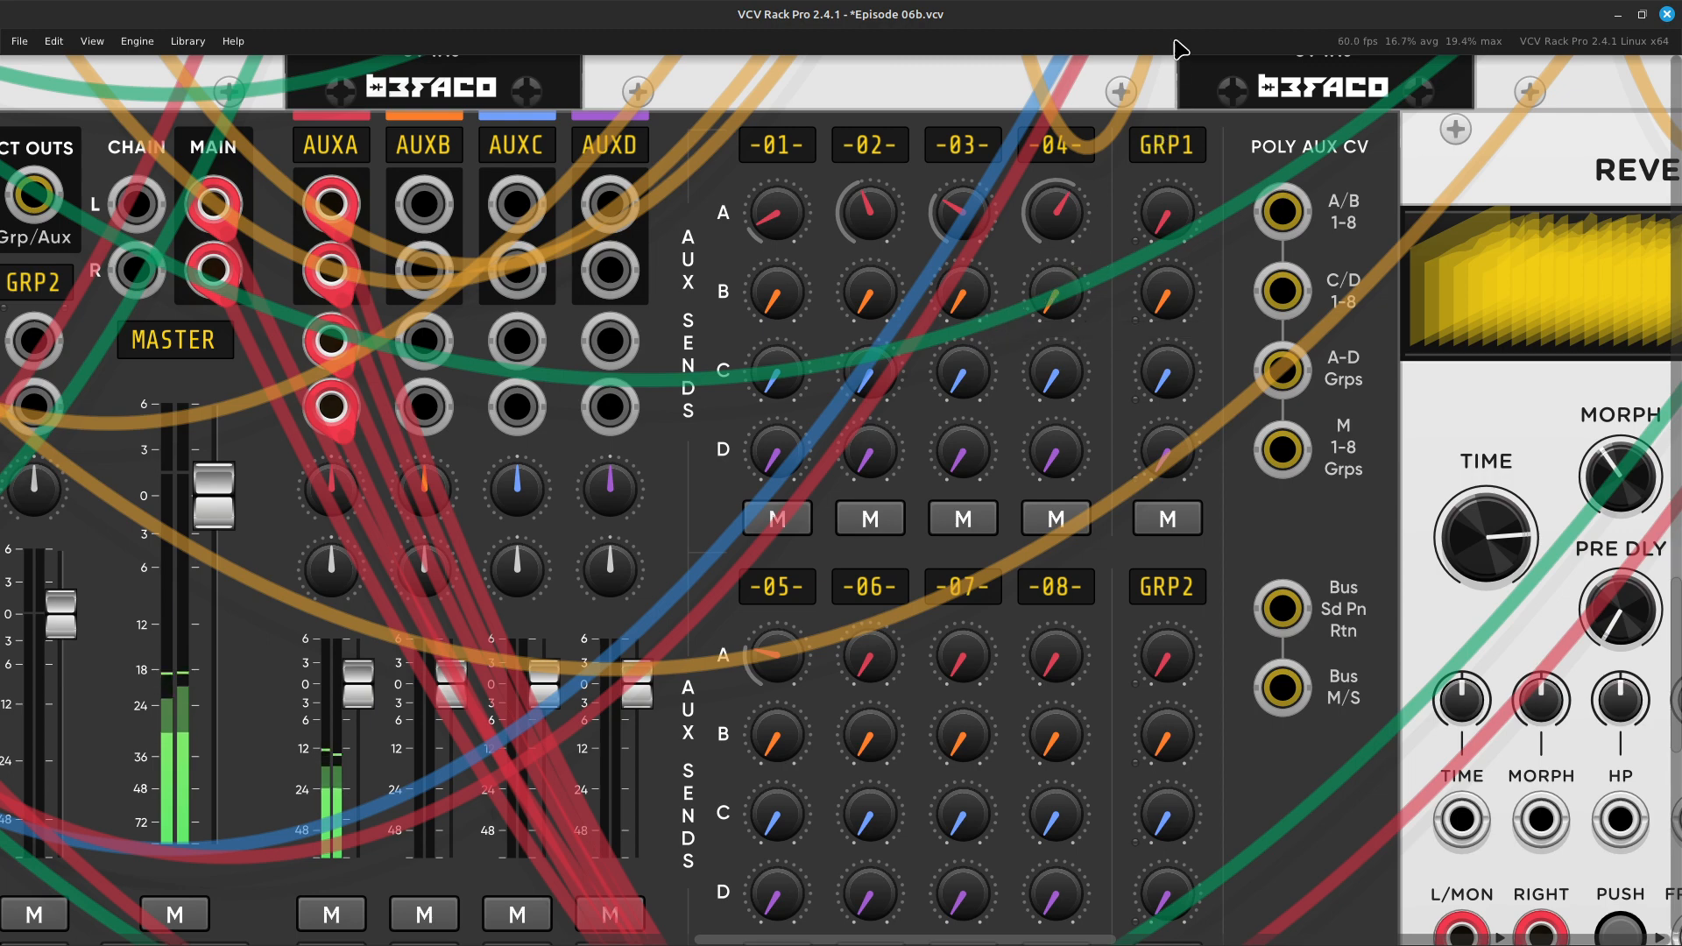
mouse_move(1051, 245)
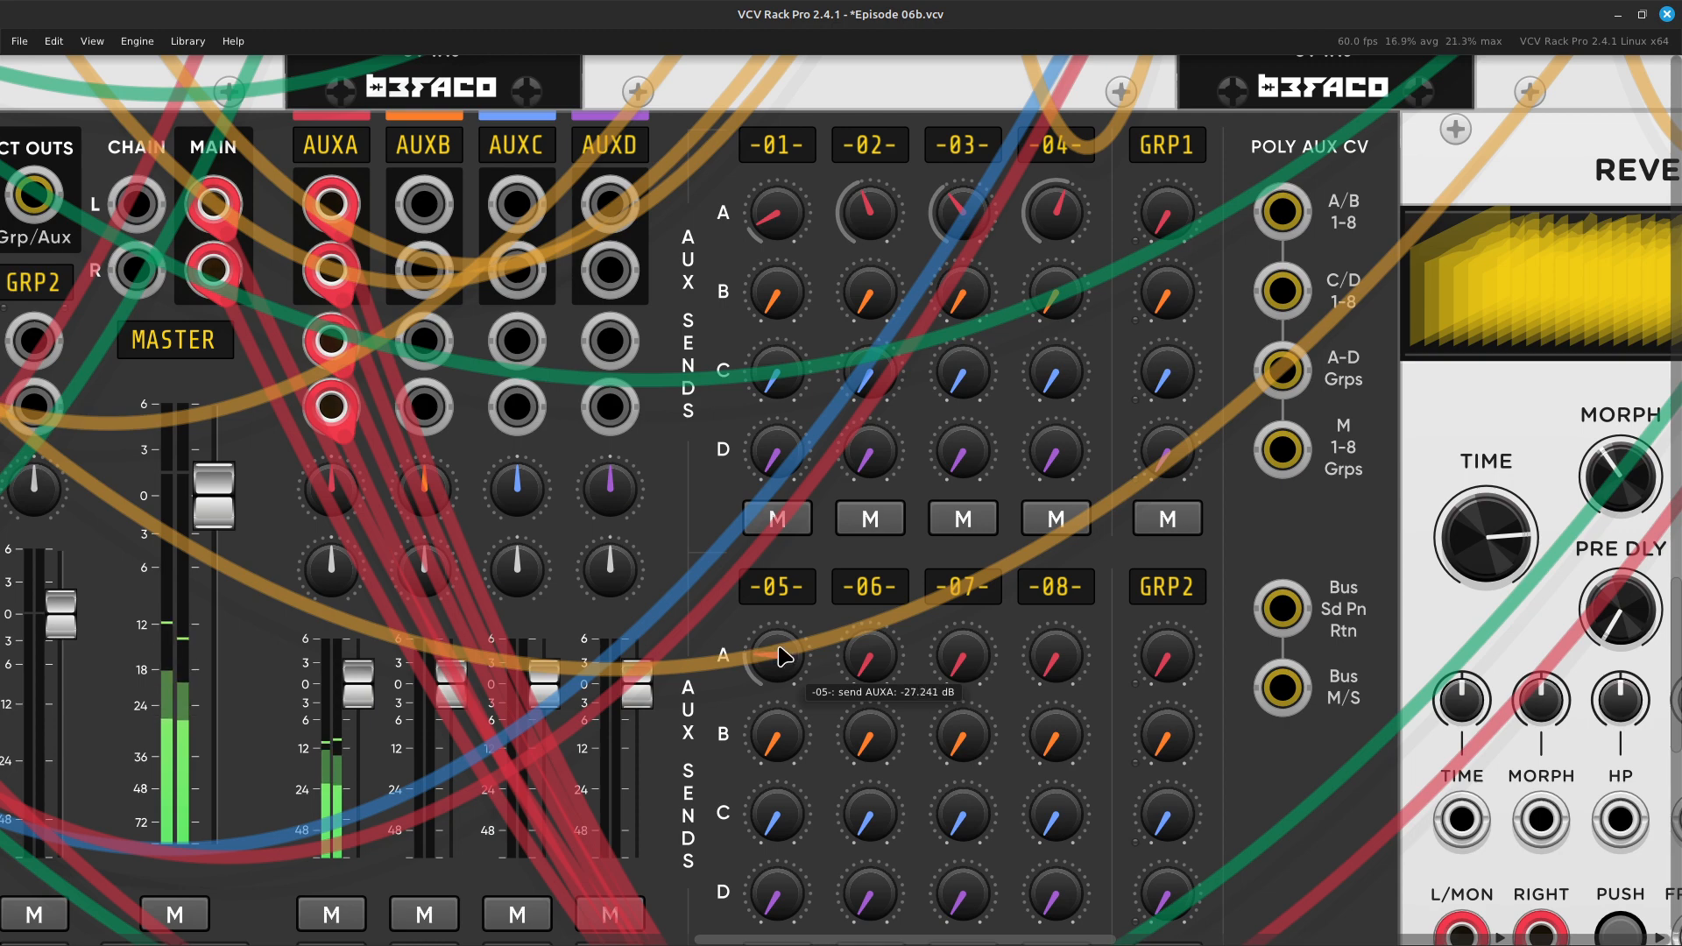
Look over the AUX sends and check the reverb module's mix setting
scroll(901, 492, up, 5)
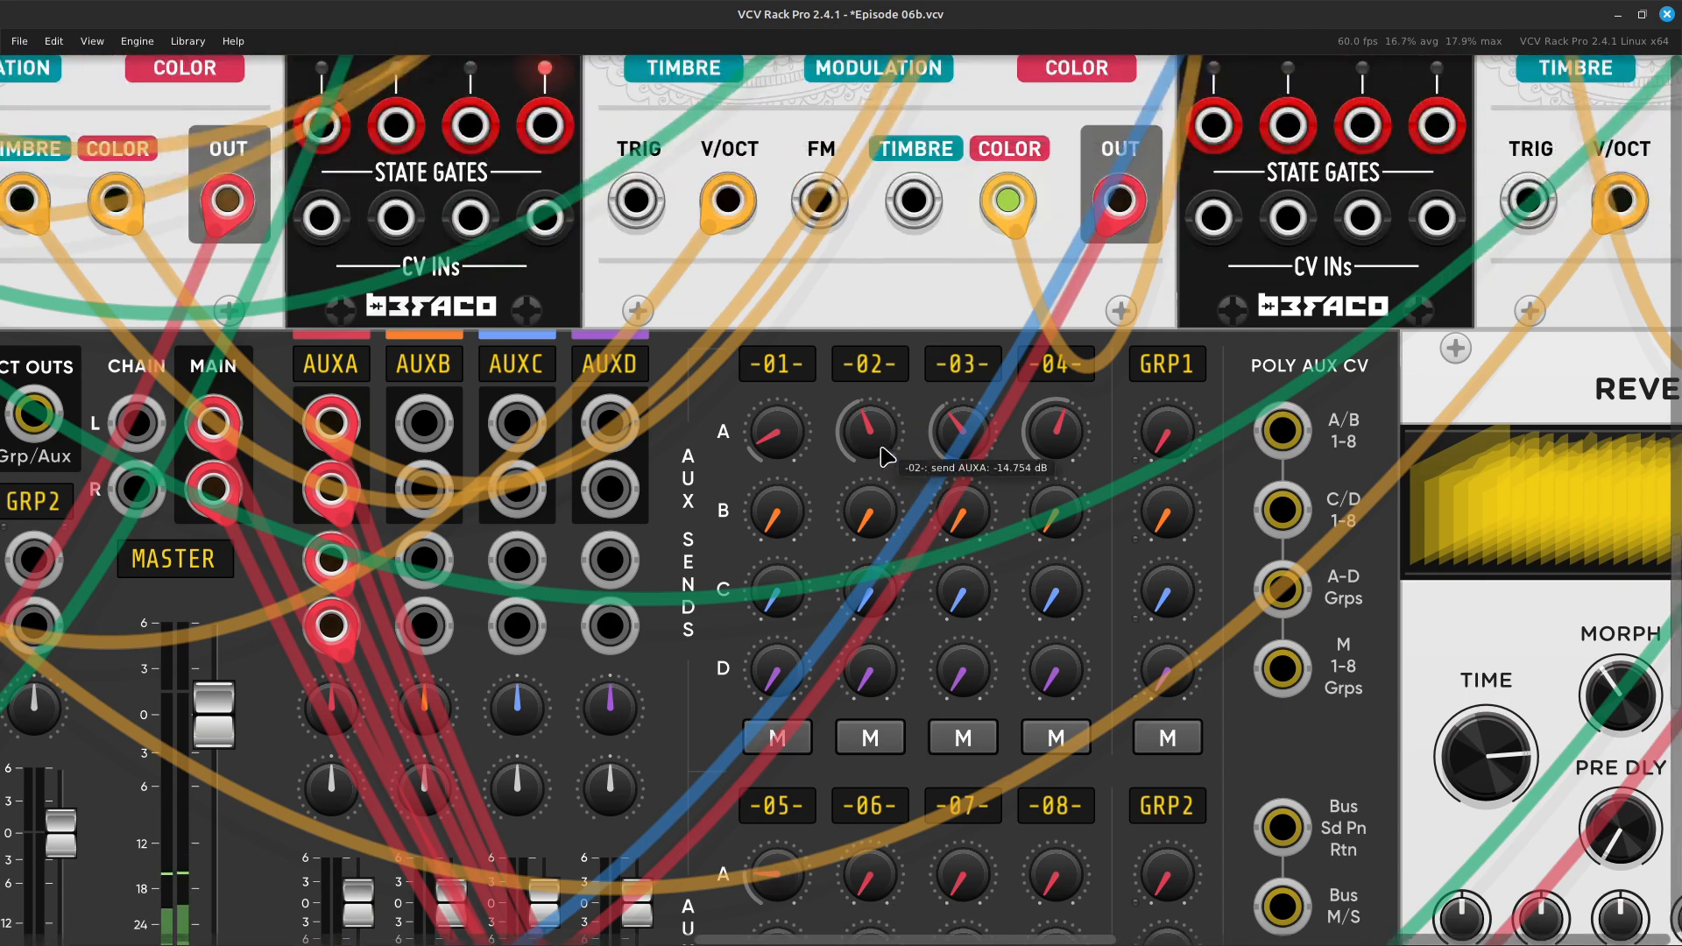
scroll(885, 455, down, 5)
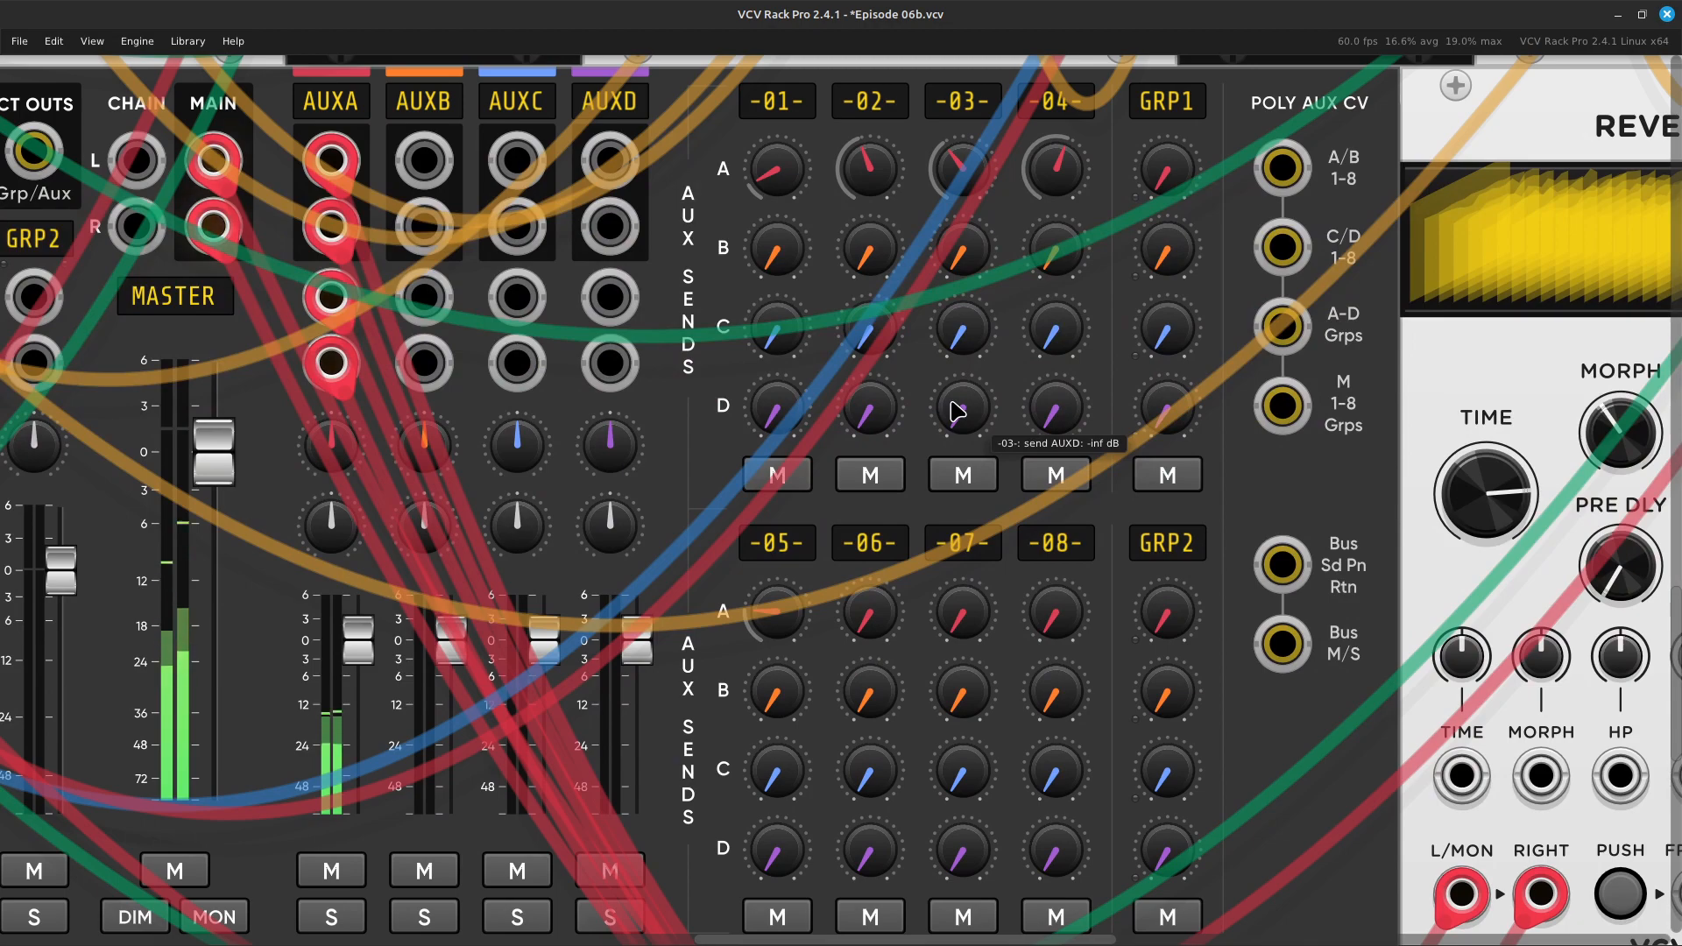
scroll(958, 410, down, 3)
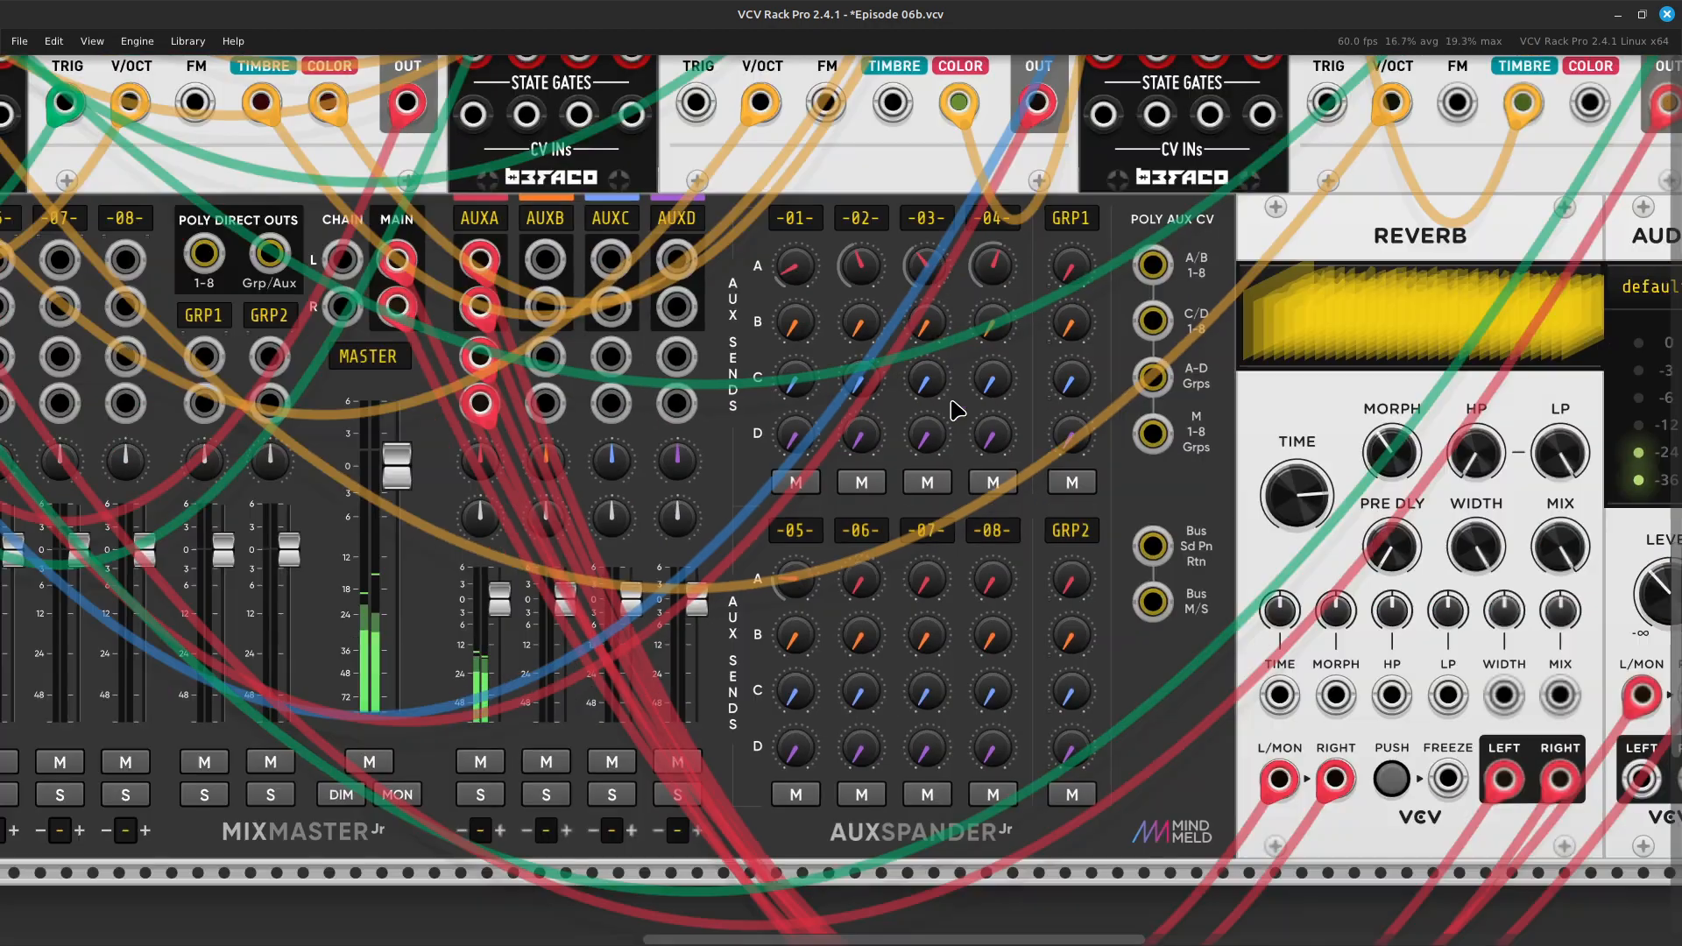
scroll(958, 410, down, 4)
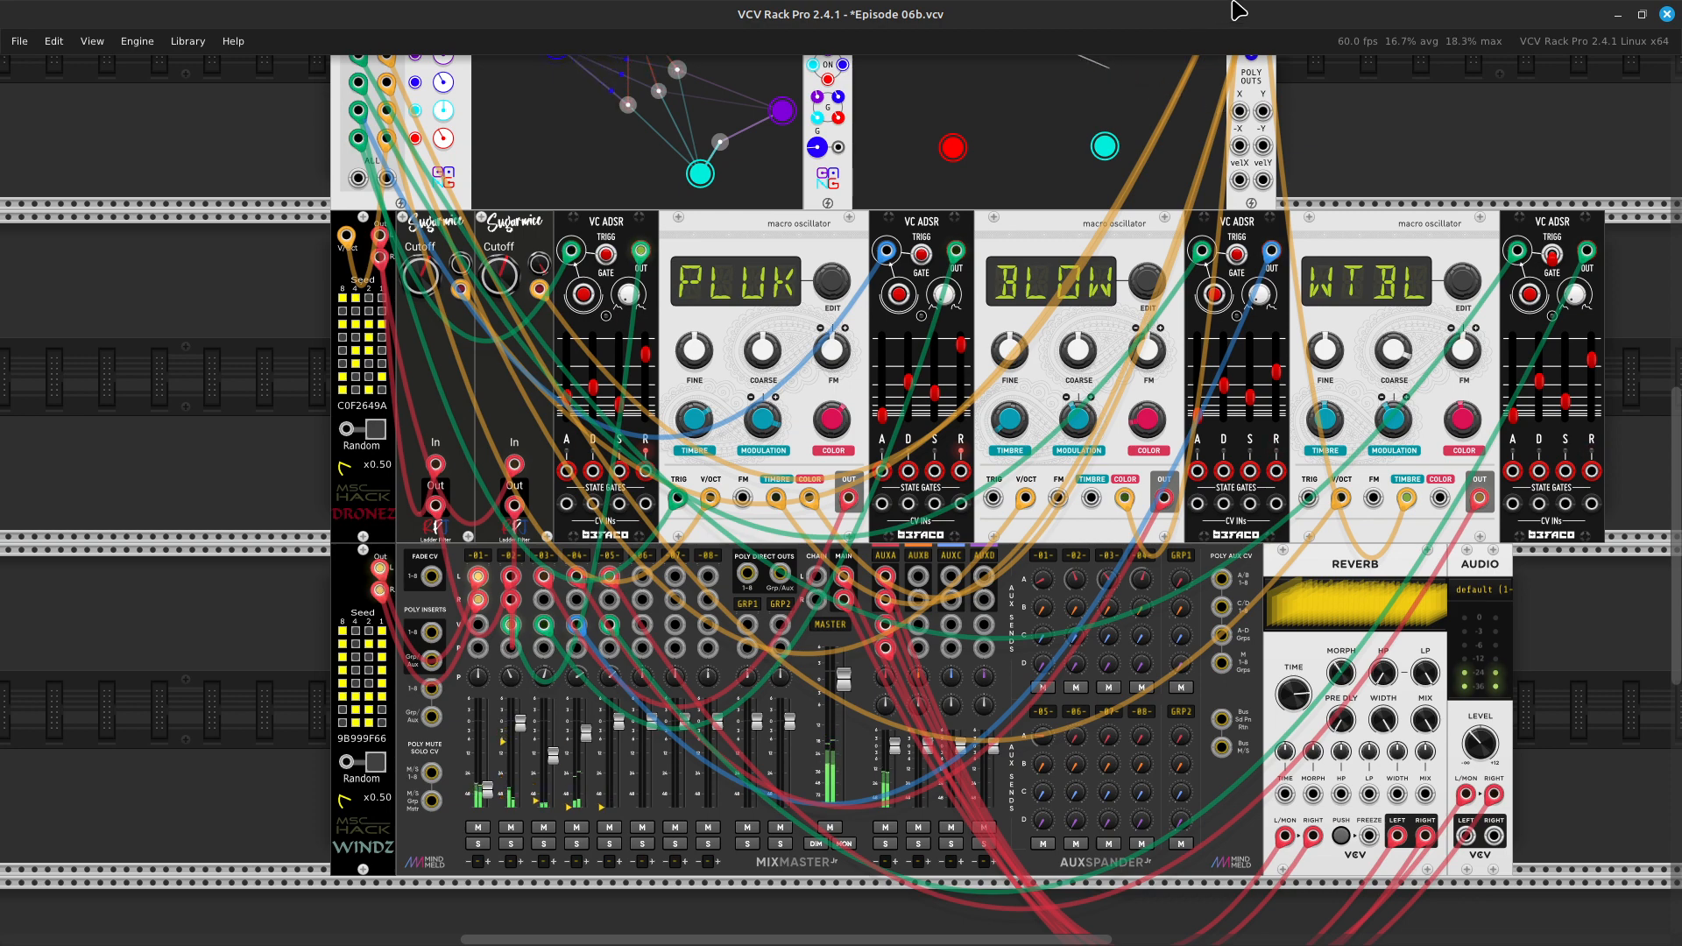
key(Right)
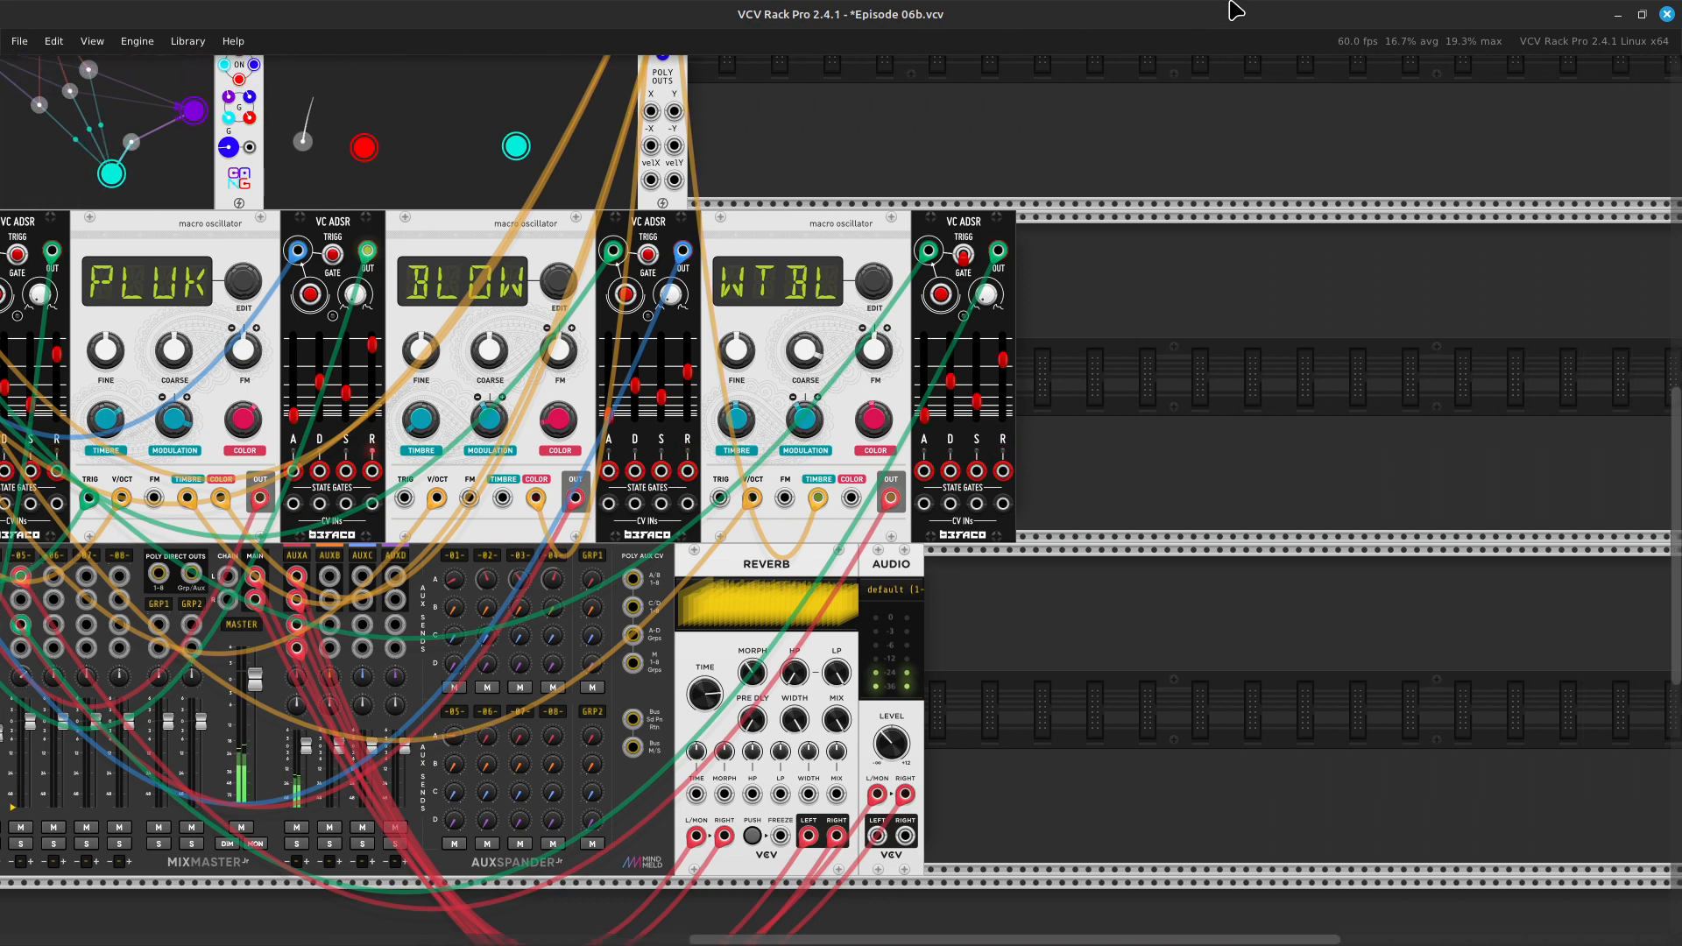
key(ctrl+equal)
key(ctrl+equal)
key(ctrl+equal)
key(ctrl+equal)
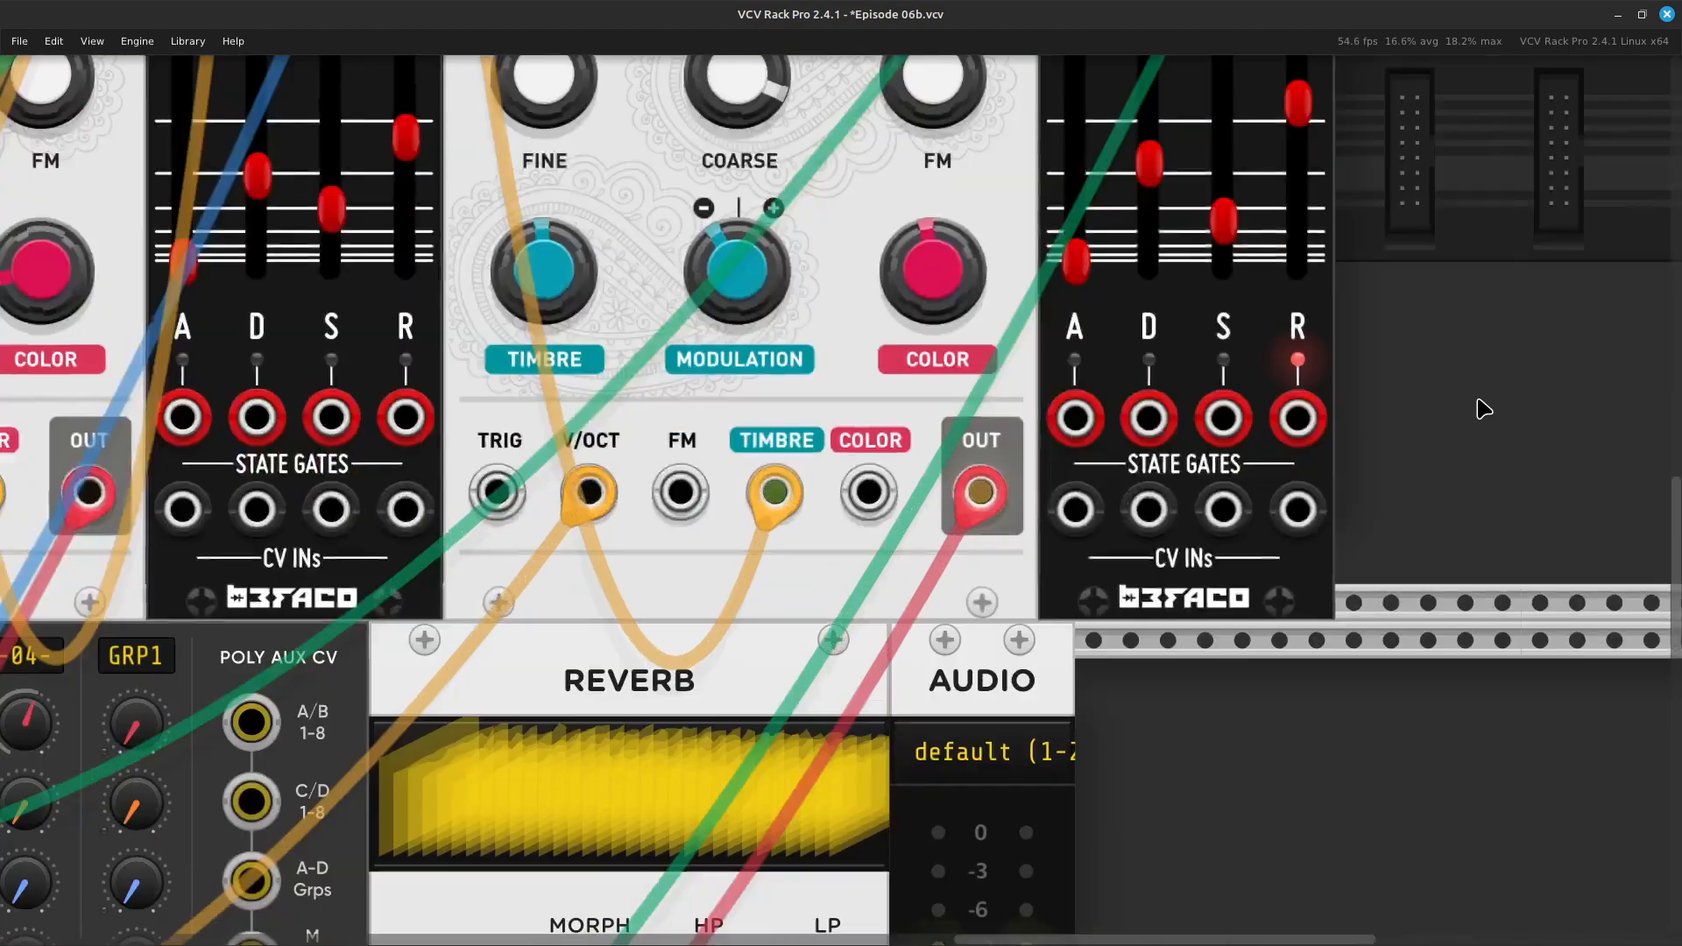
key(Down)
key(Down)
key(Down)
key(Down)
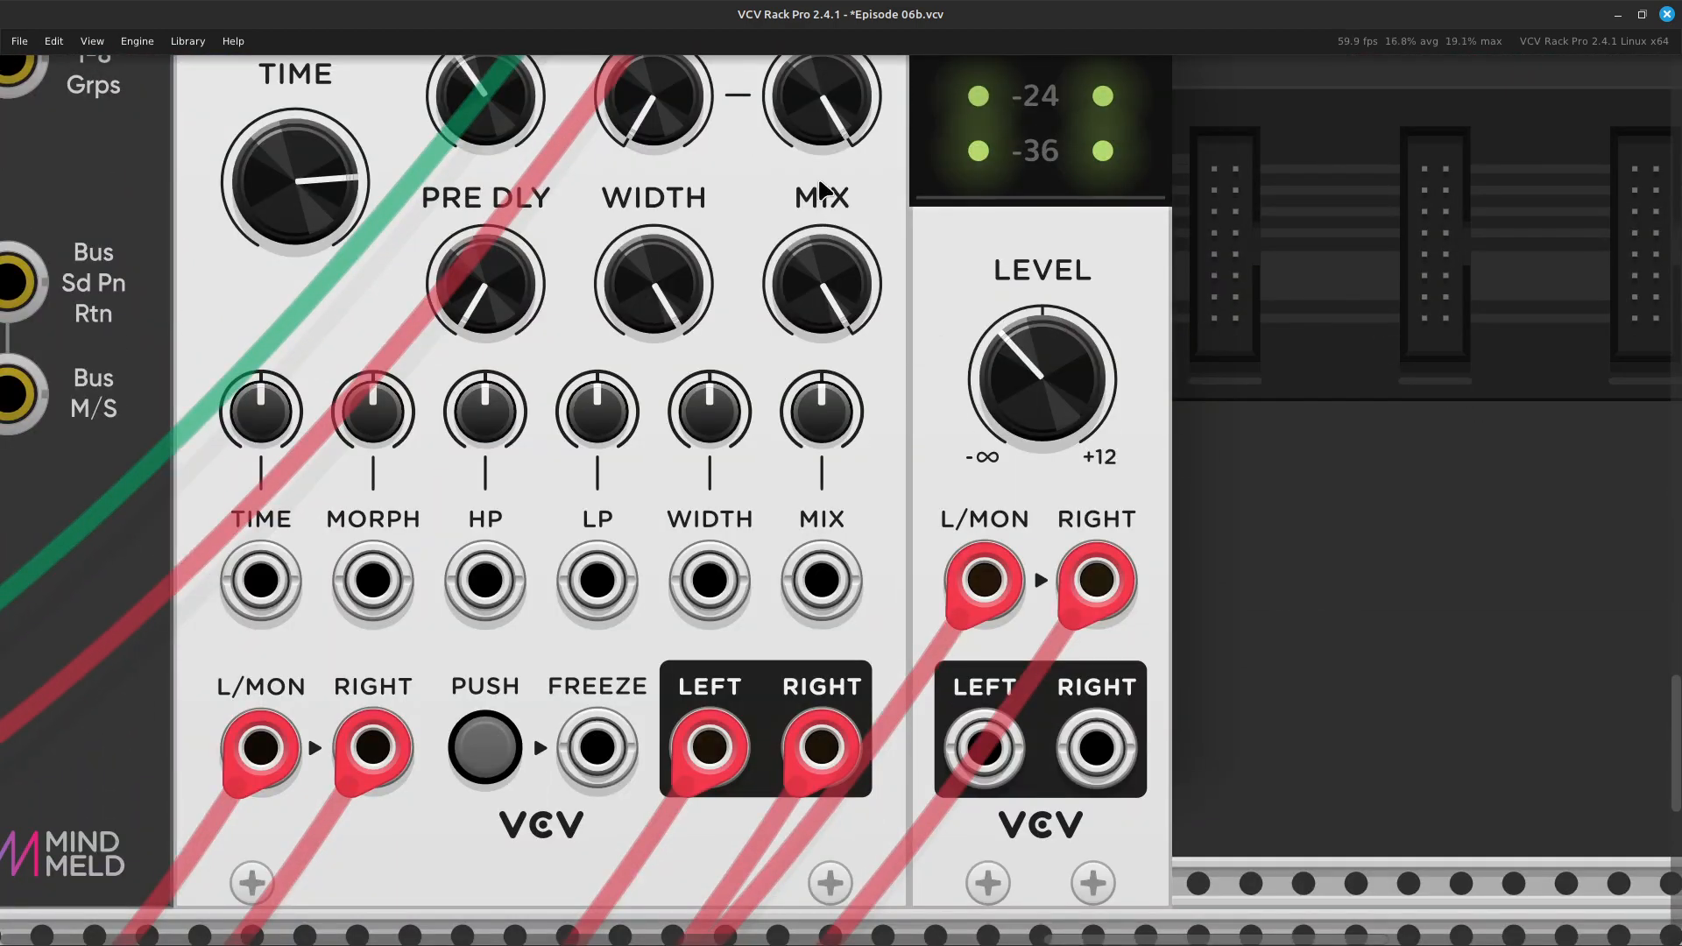
mouse_move(837, 326)
mouse_move(837, 326)
mouse_down()
mouse_move(836, 499)
mouse_move(837, 333)
mouse_move(850, 338)
mouse_up()
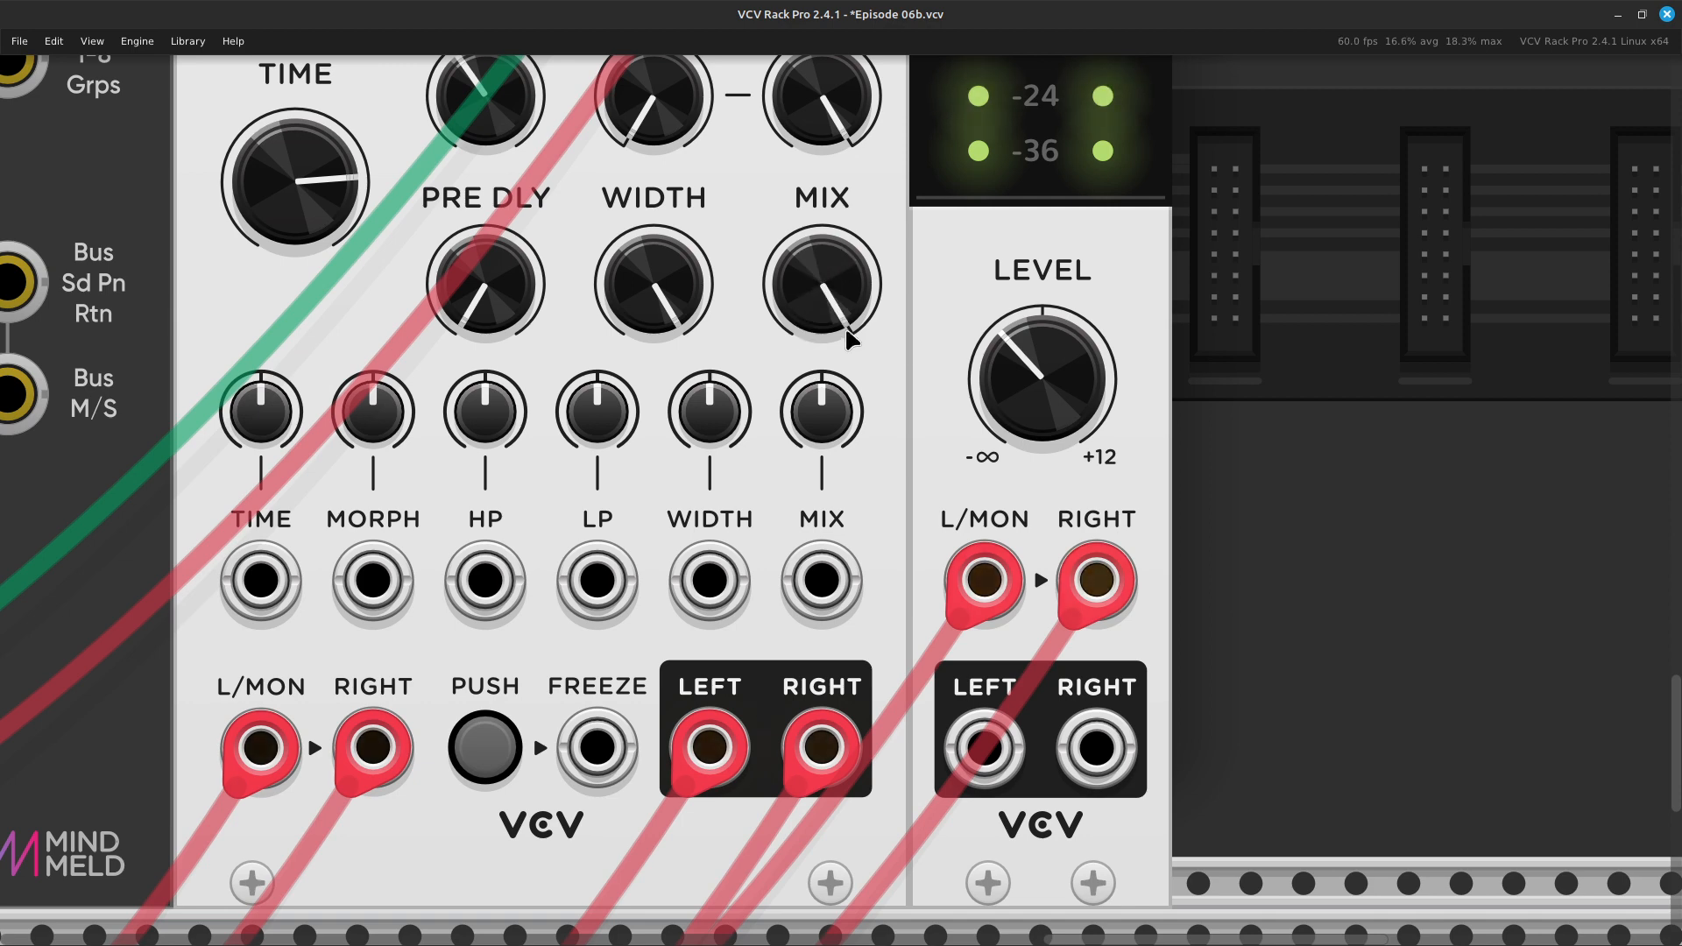
Review the whole patch while it plays, from the Neutrinode and Orbitones row to the mixer and reverb
scroll(1488, 311, down, 8)
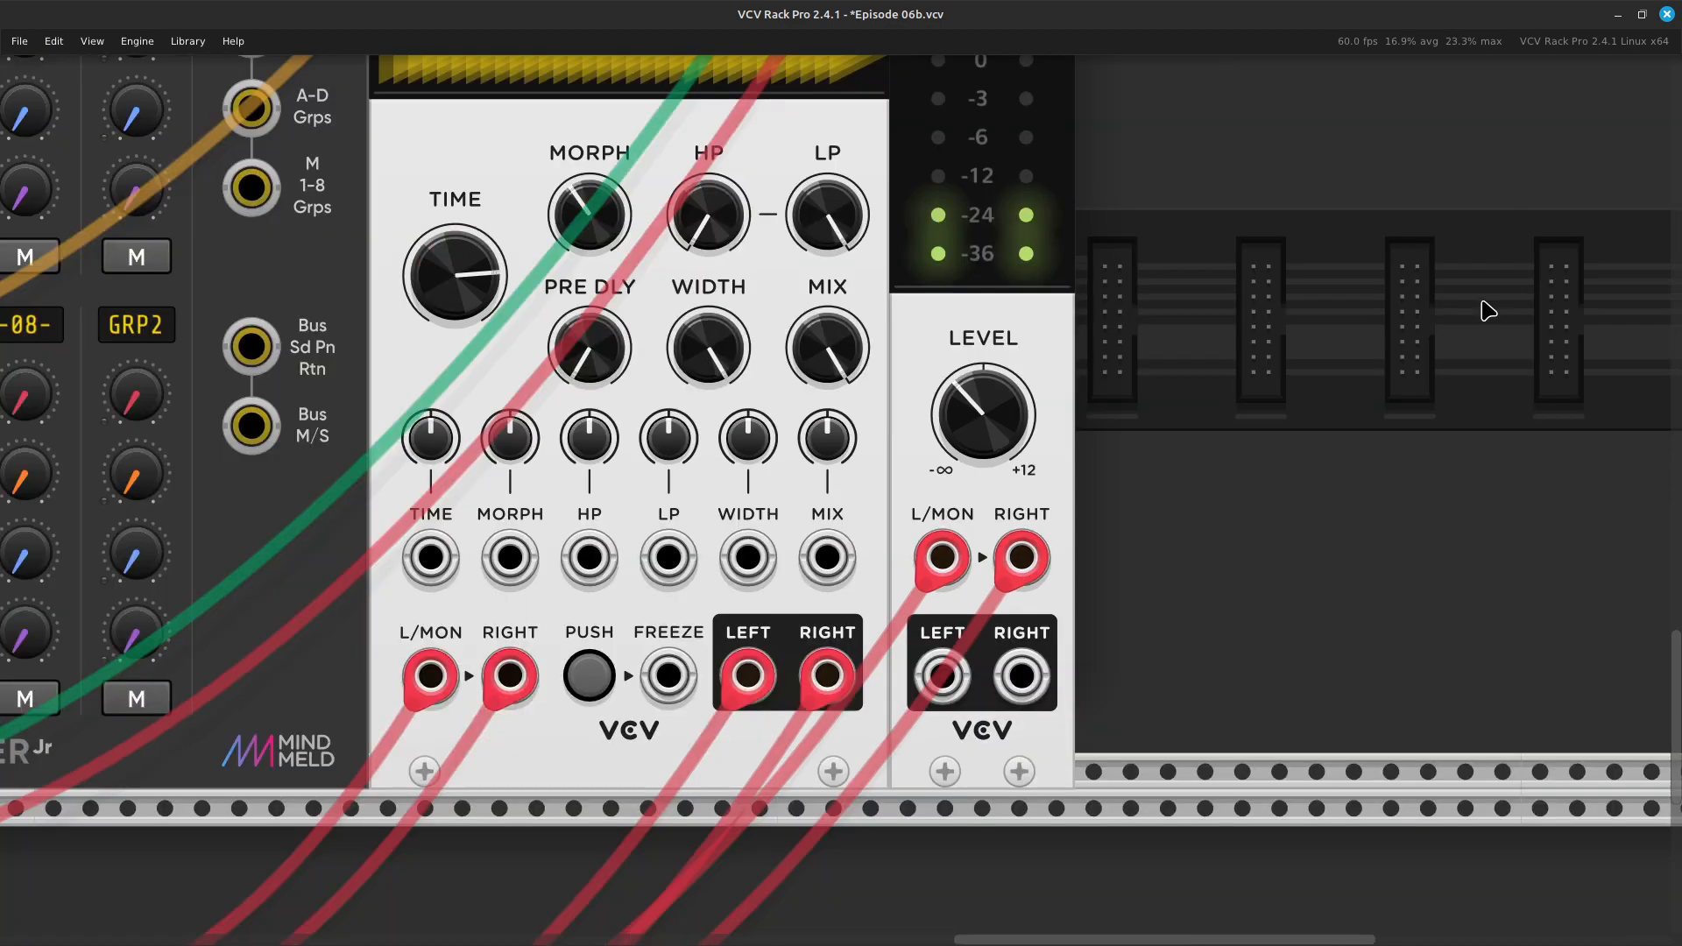
key(Left)
key(Up)
key(Up)
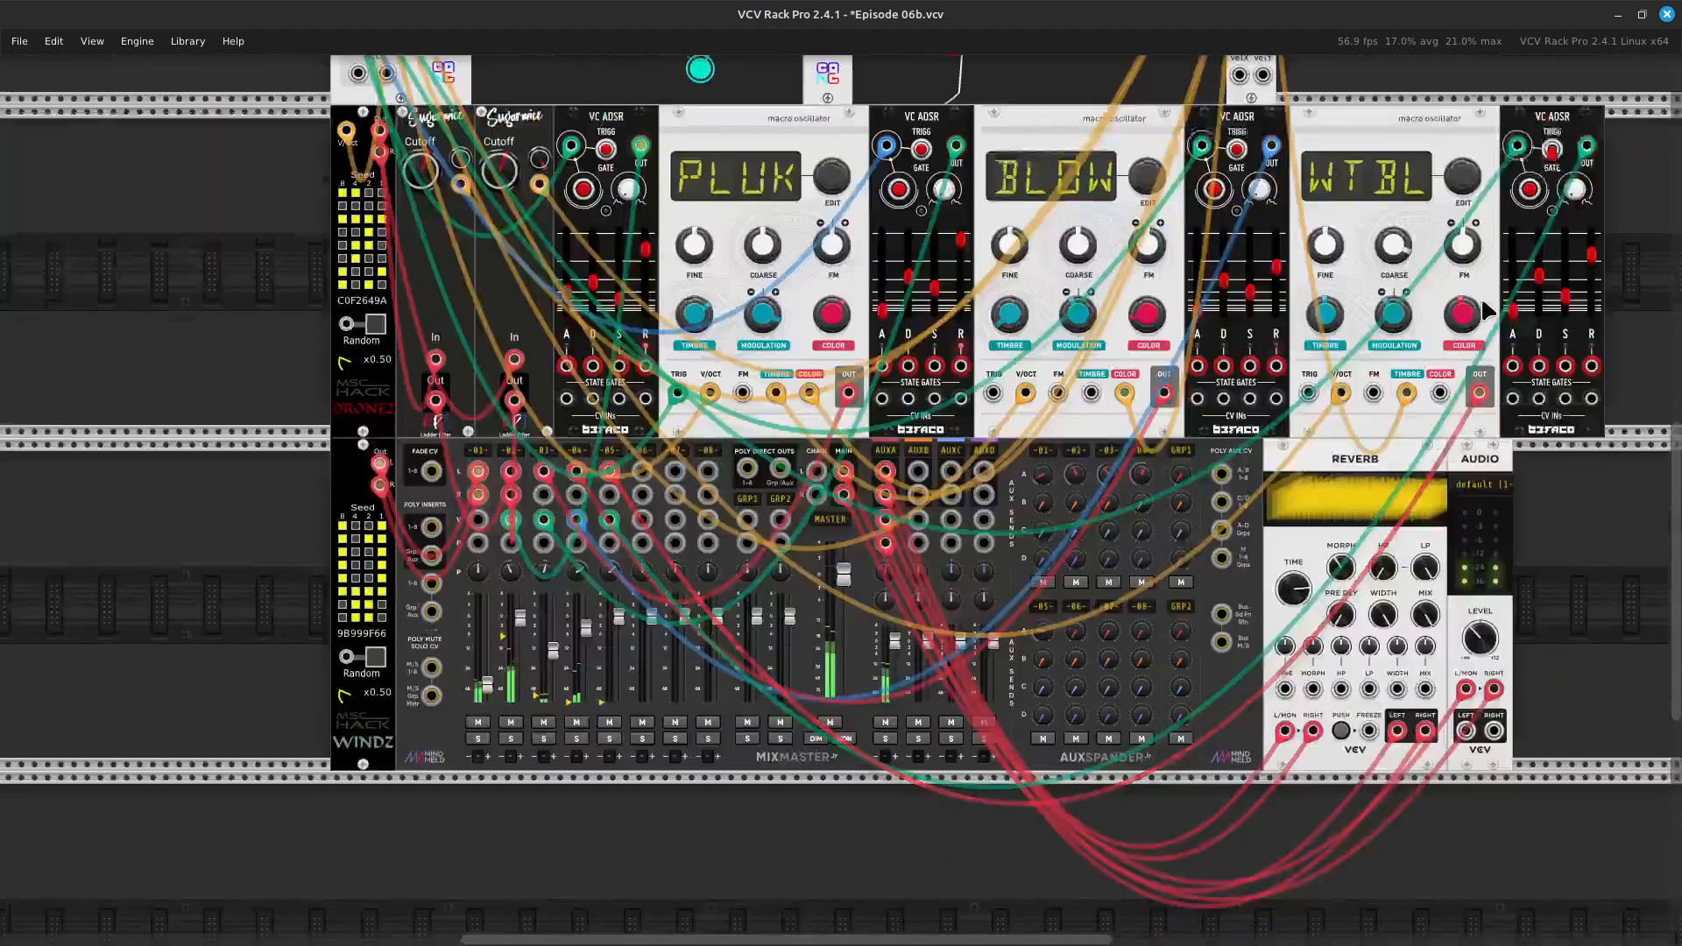
key(Down)
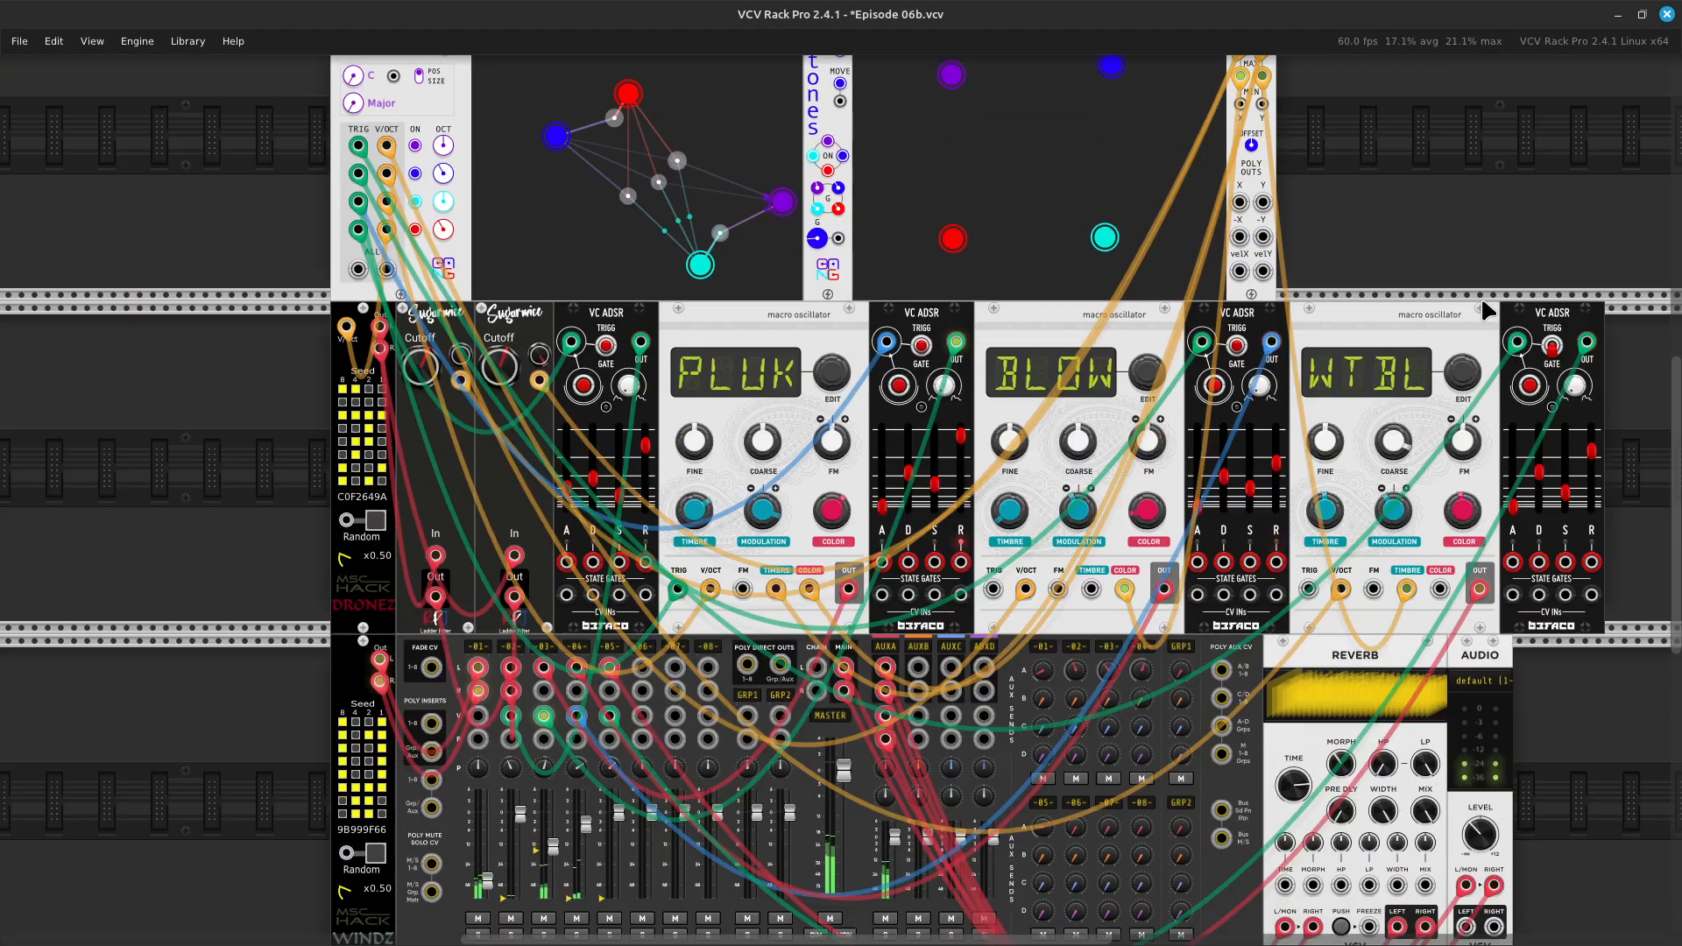
key(Up)
key(Down)
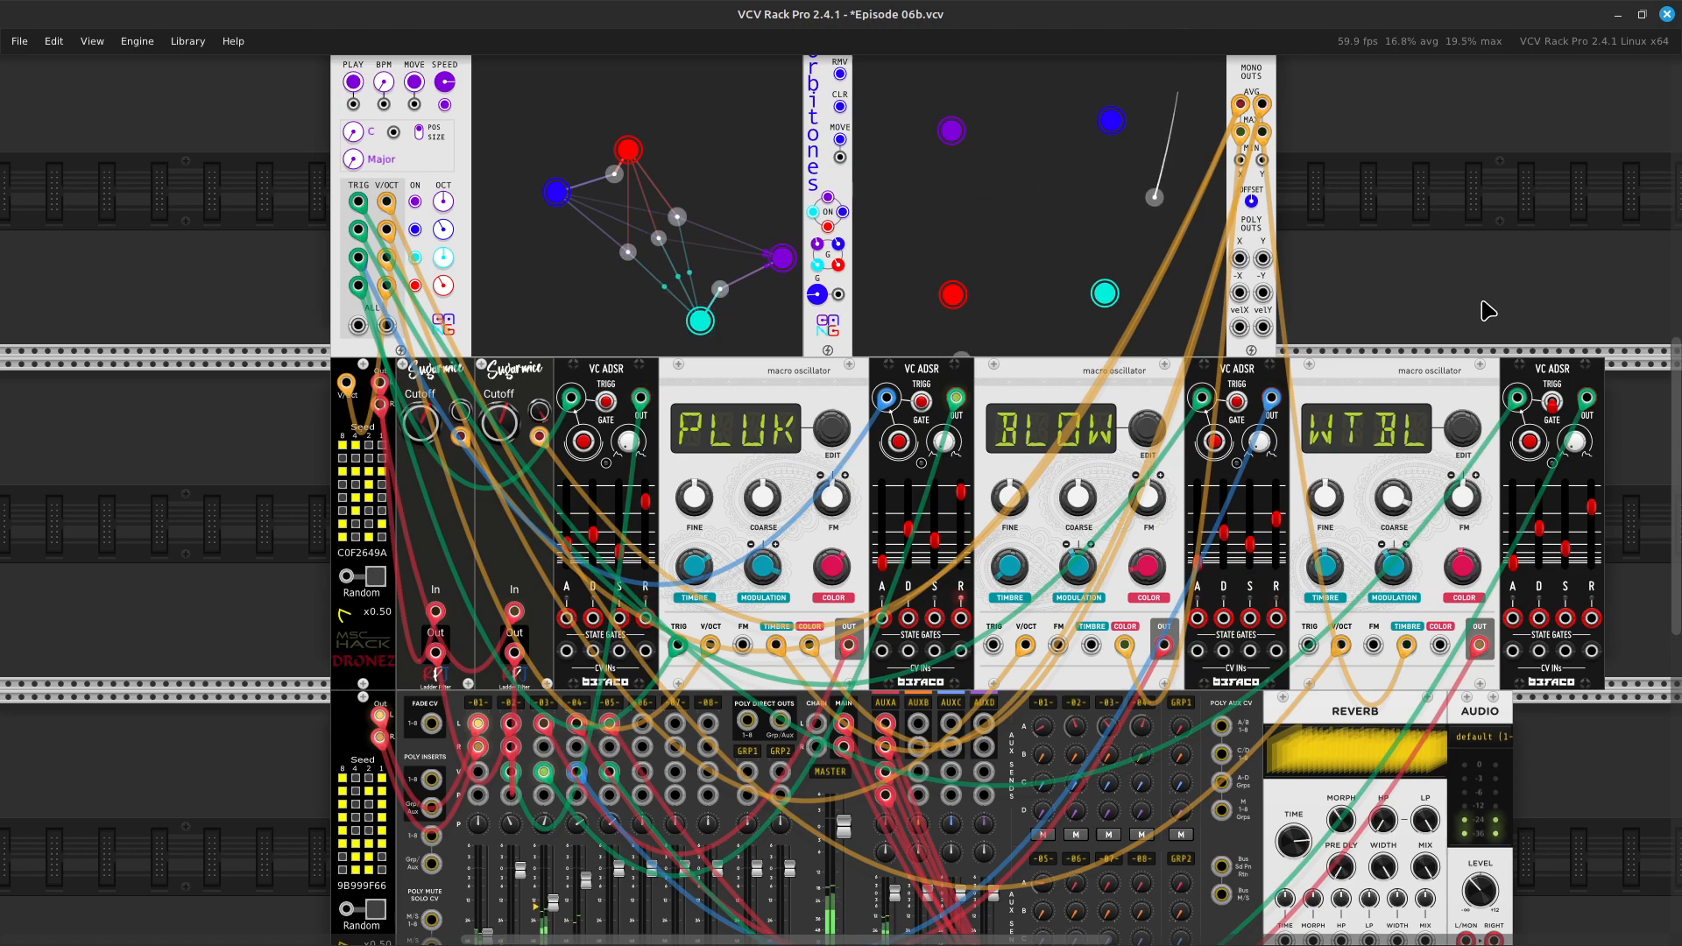
scroll(1488, 311, down, 3)
scroll(1488, 311, up, 2)
scroll(1488, 311, down, 4)
scroll(1485, 305, up, 3)
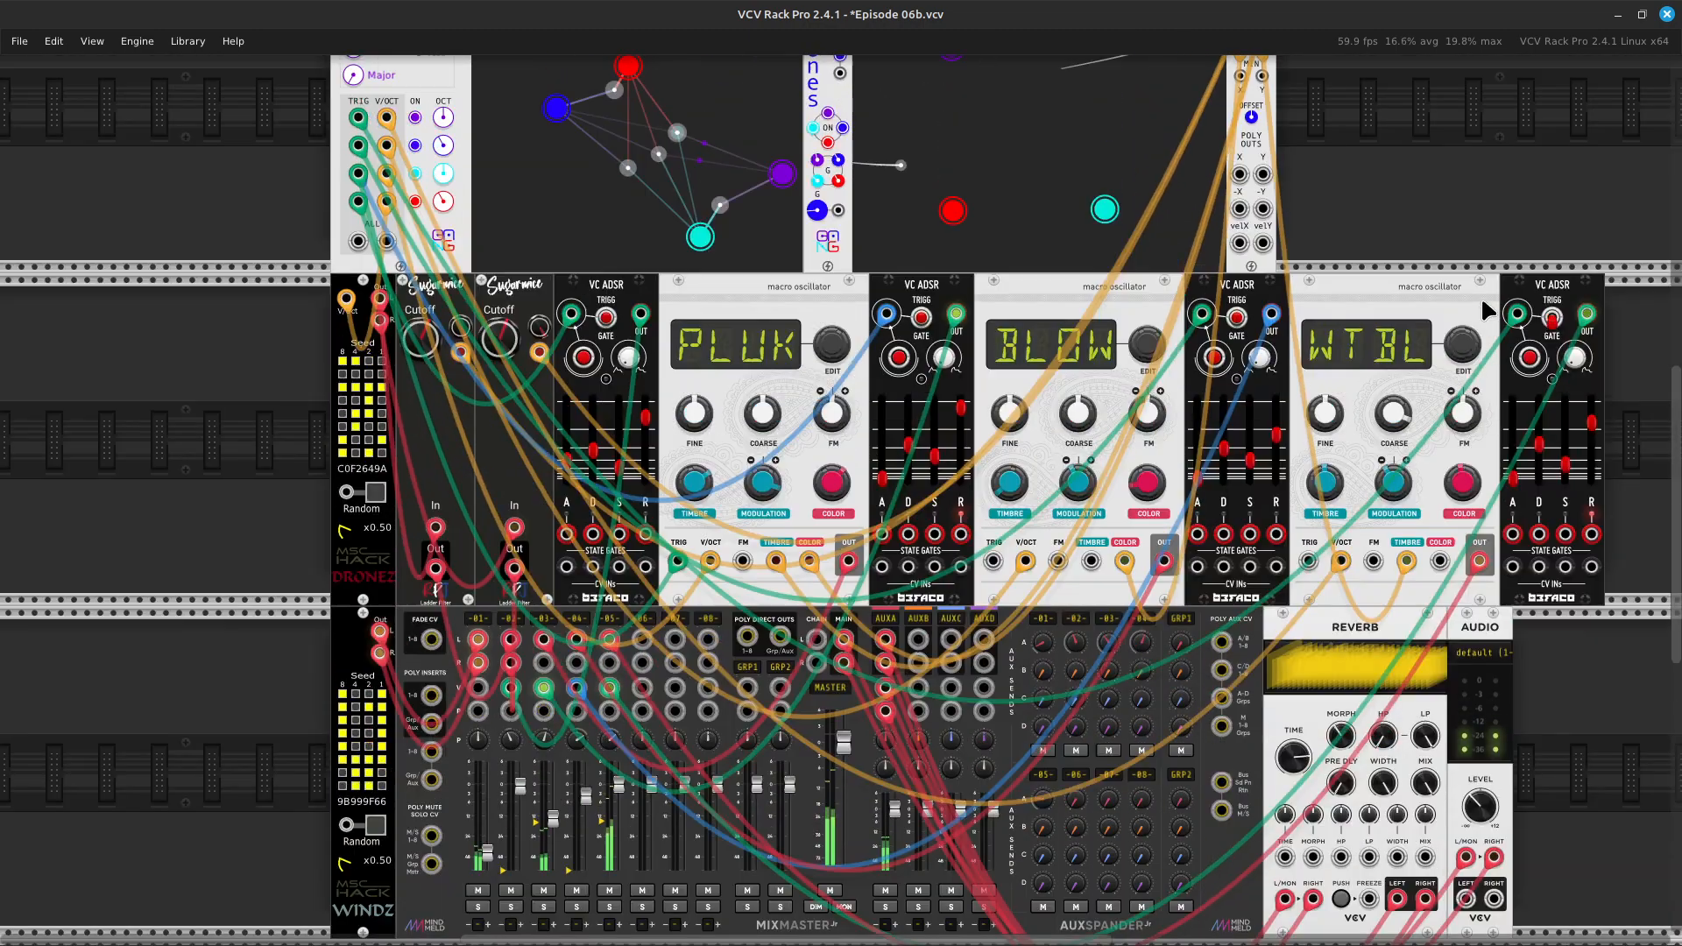
Slightly lower the output level on the Audio module
scroll(1487, 311, right, 4)
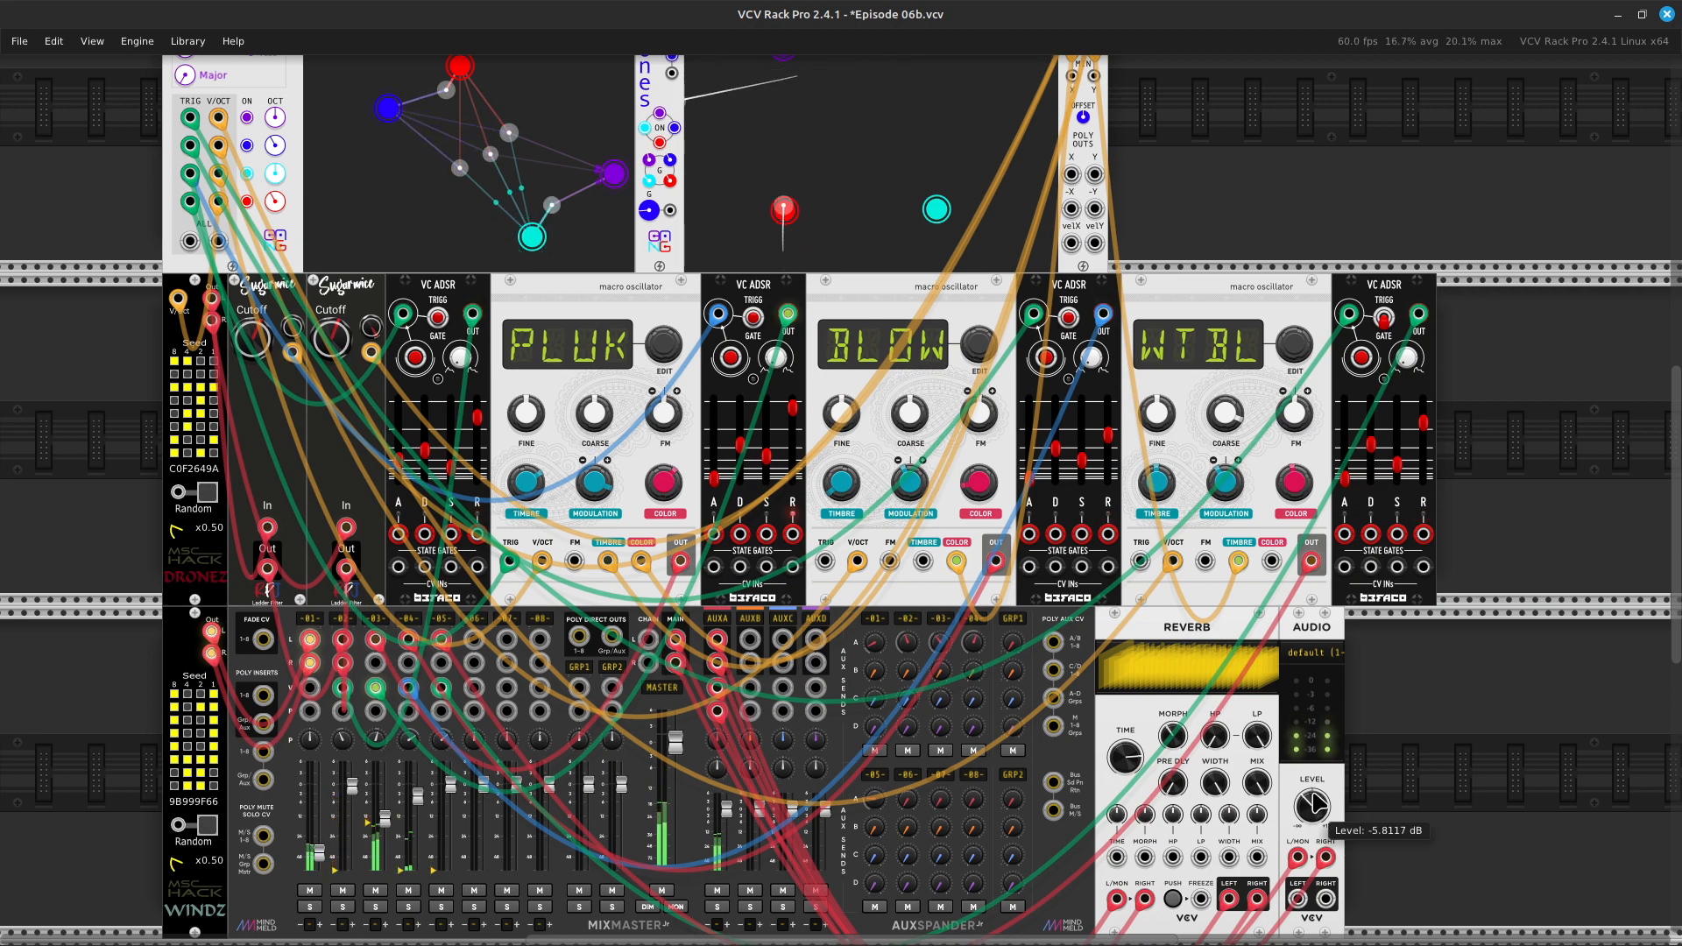
mouse_move(1305, 797)
drag(1307, 800, 1307, 809)
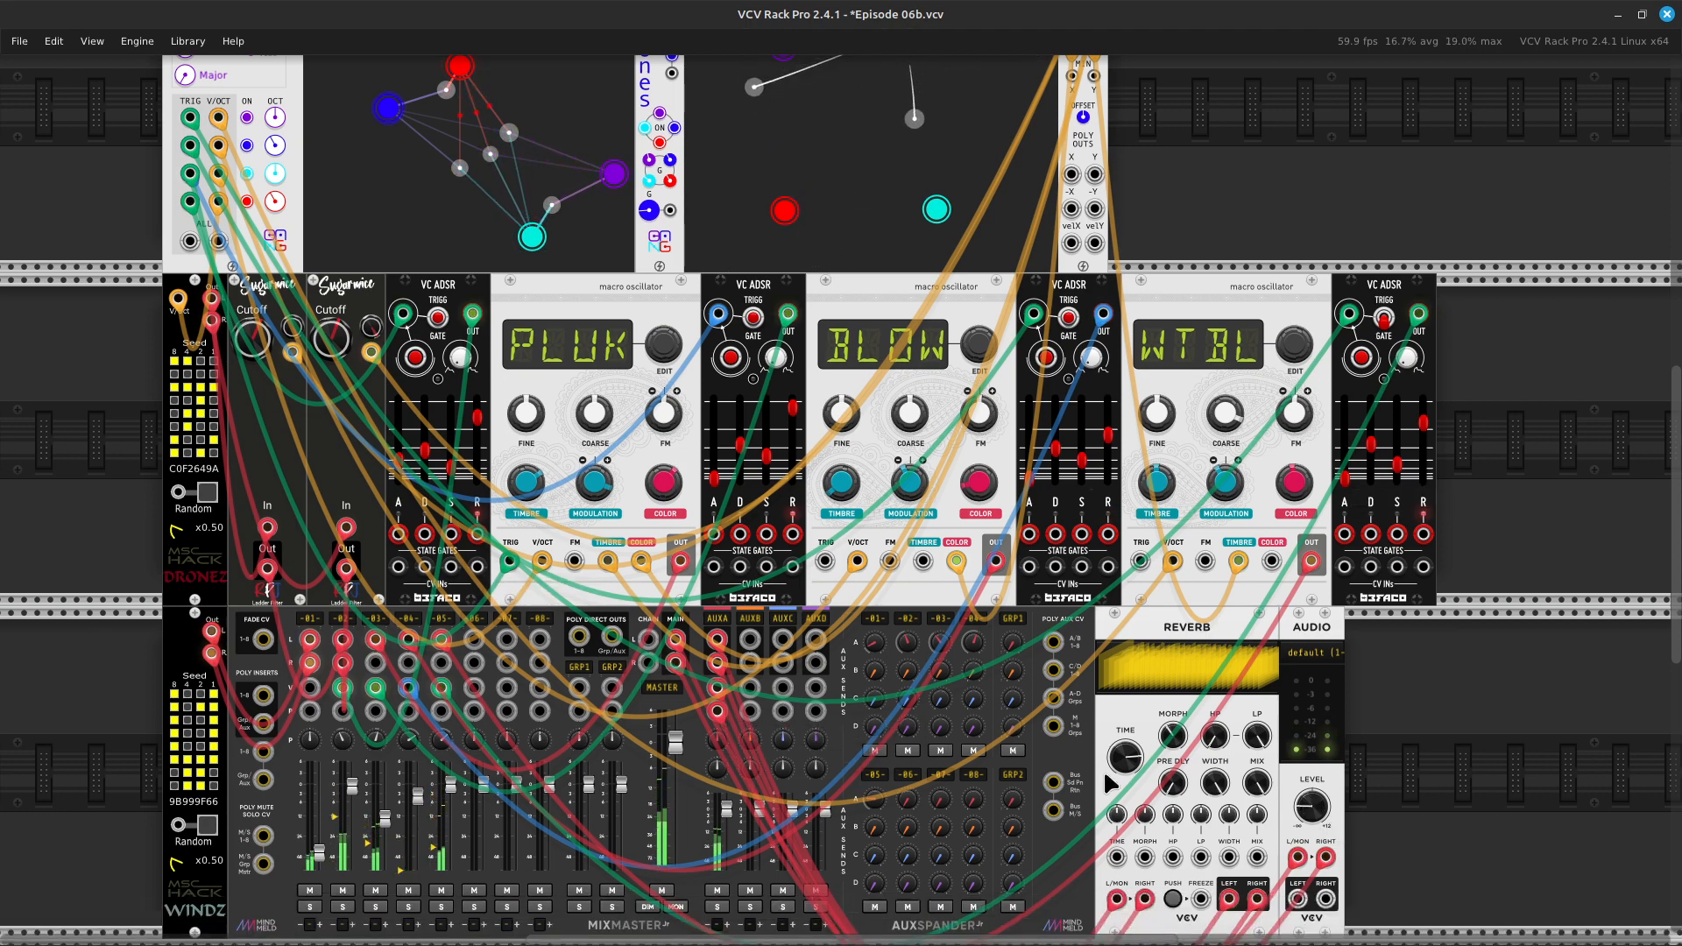
scroll(1125, 718, up, 5)
scroll(1125, 719, down, 3)
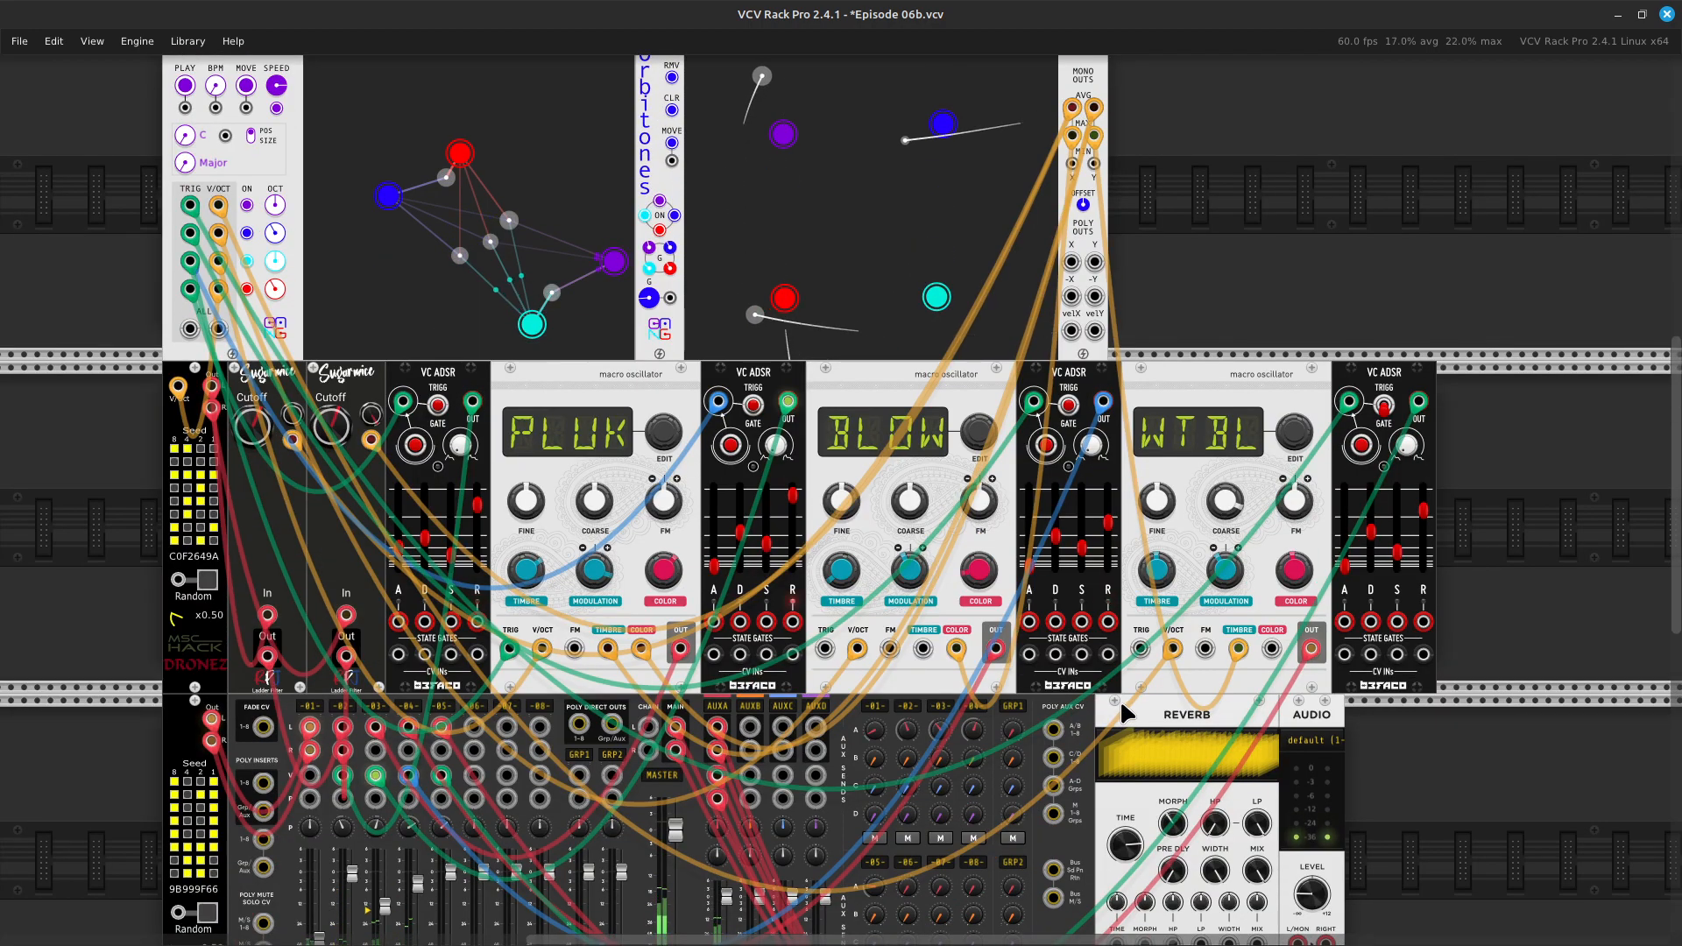
scroll(1124, 714, up, 2)
scroll(1125, 712, left, 7)
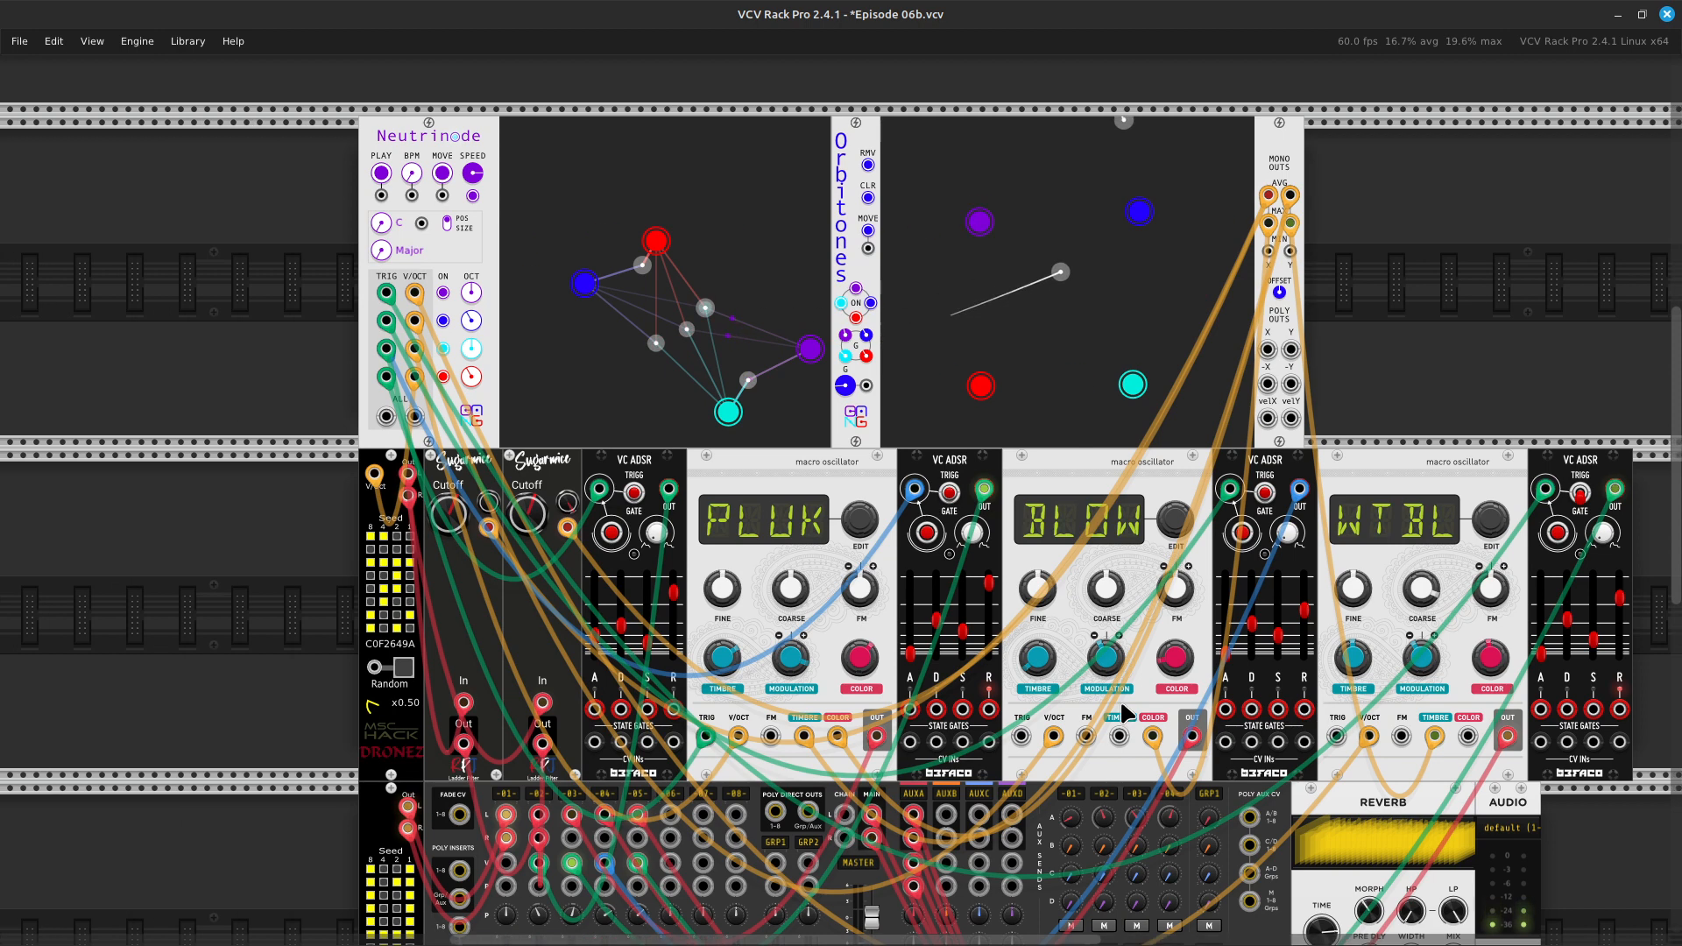
Browse the module library from an empty spot below the mixer, looking over the available modules, and close it without adding any
scroll(1124, 714, right, 5)
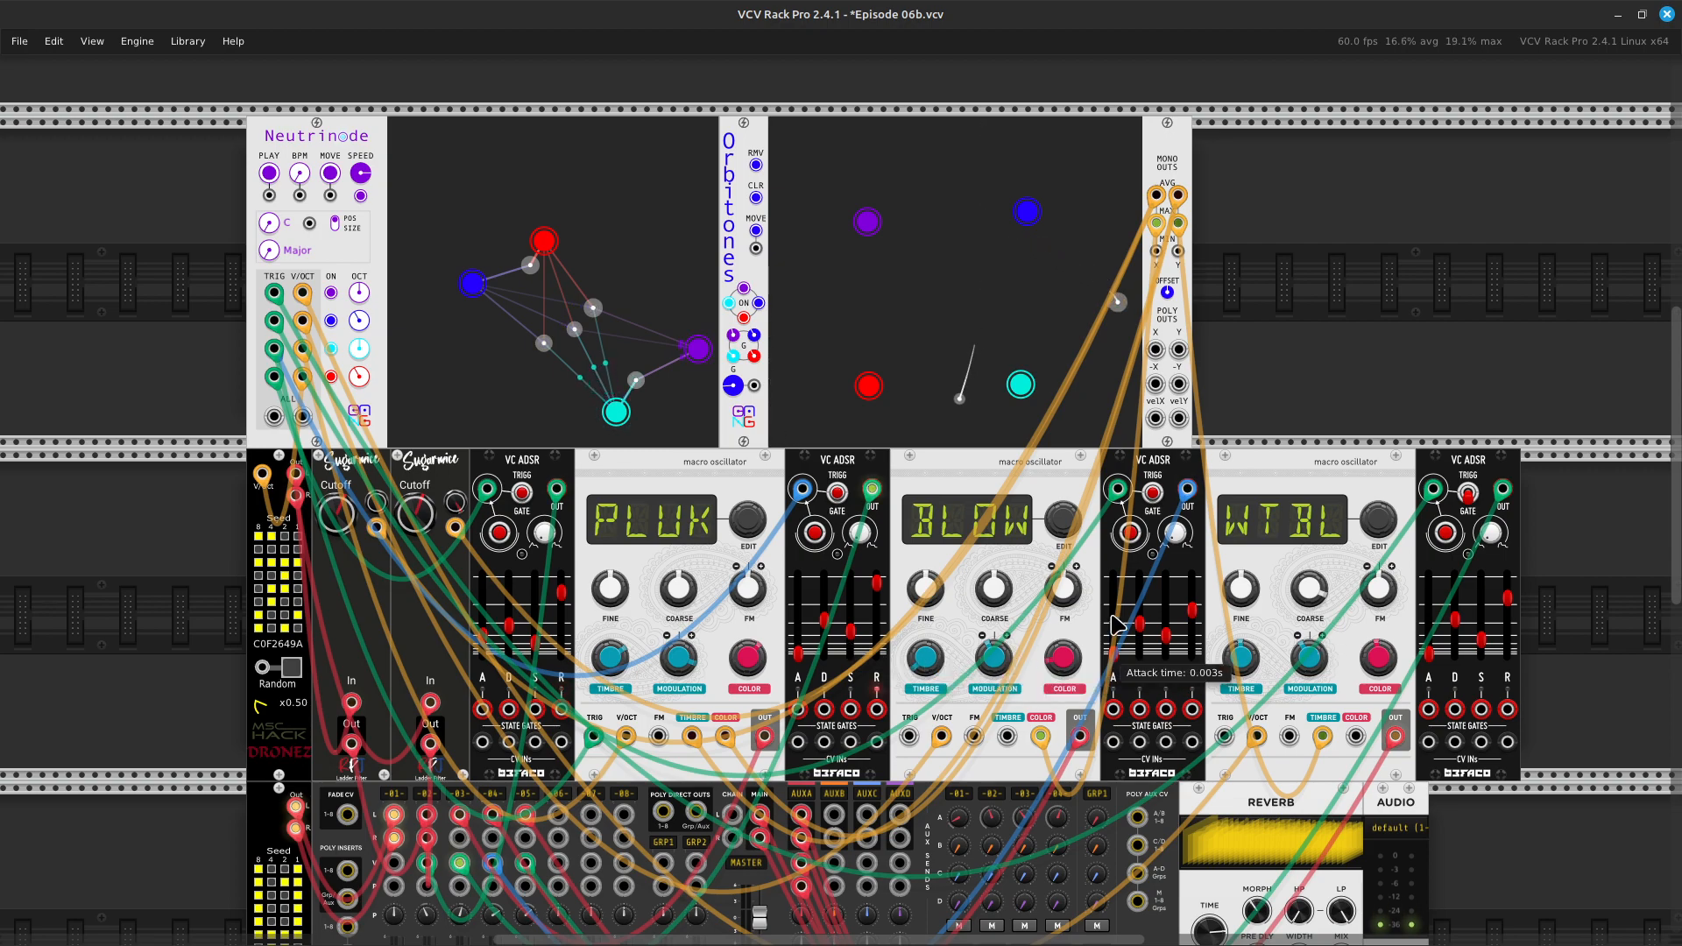
scroll(1295, 655, down, 5)
scroll(613, 688, down, 5)
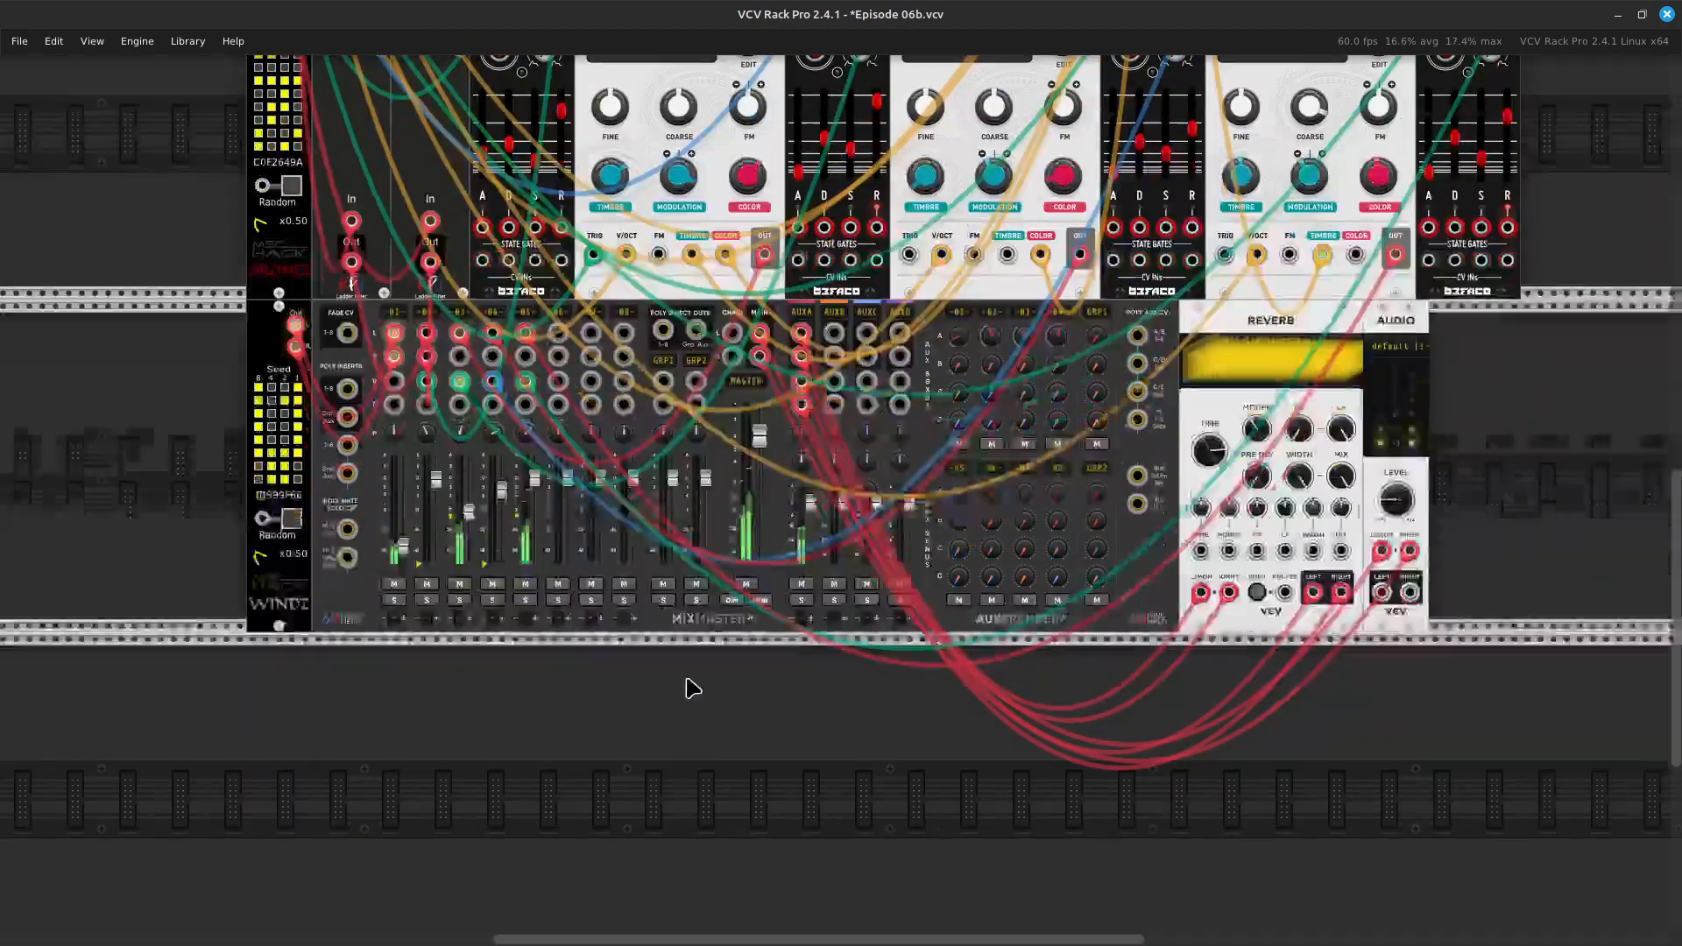
right_click(692, 698)
key(BackSpace)
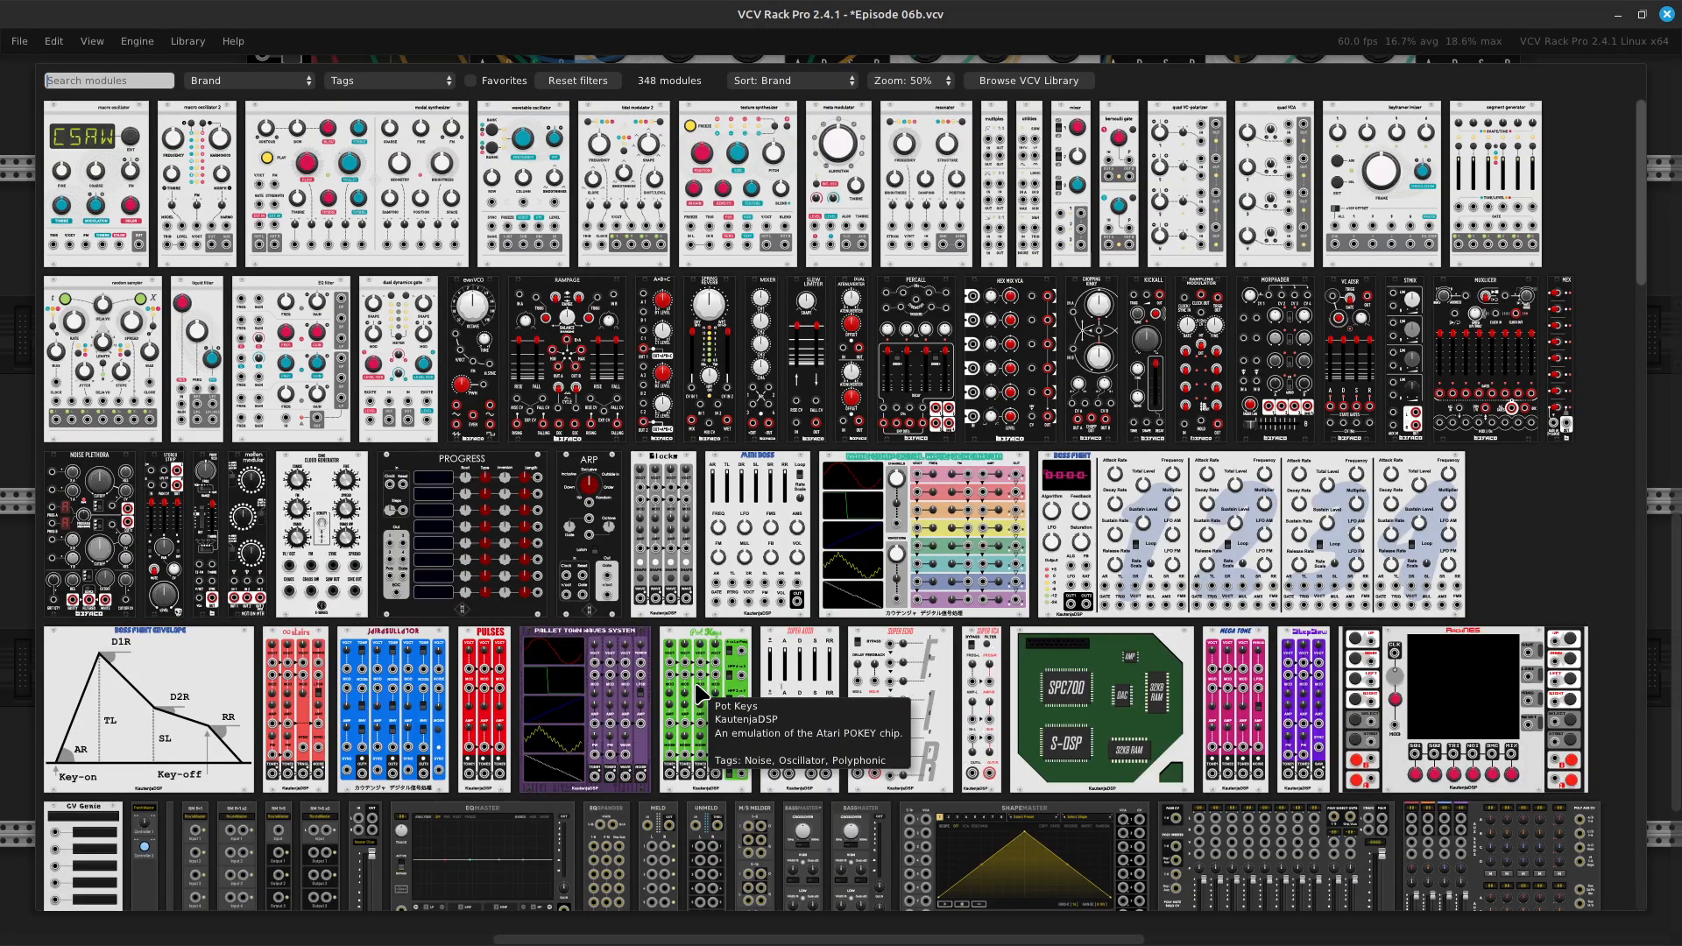
scroll(699, 695, down, 5)
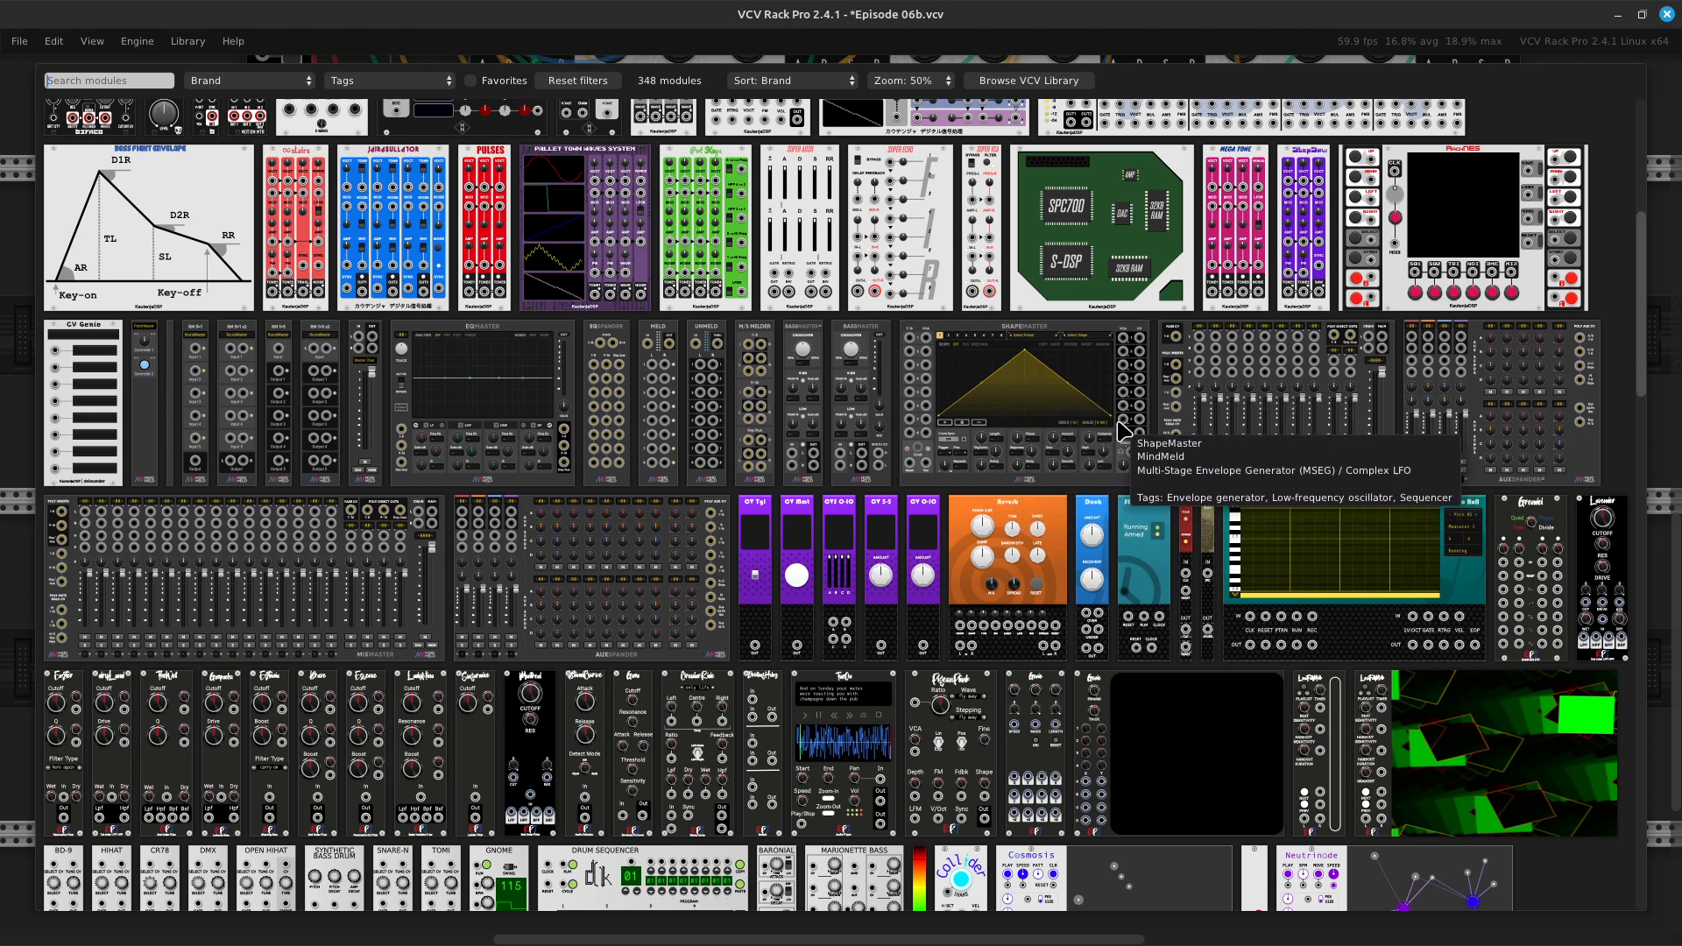
scroll(1113, 421, up, 3)
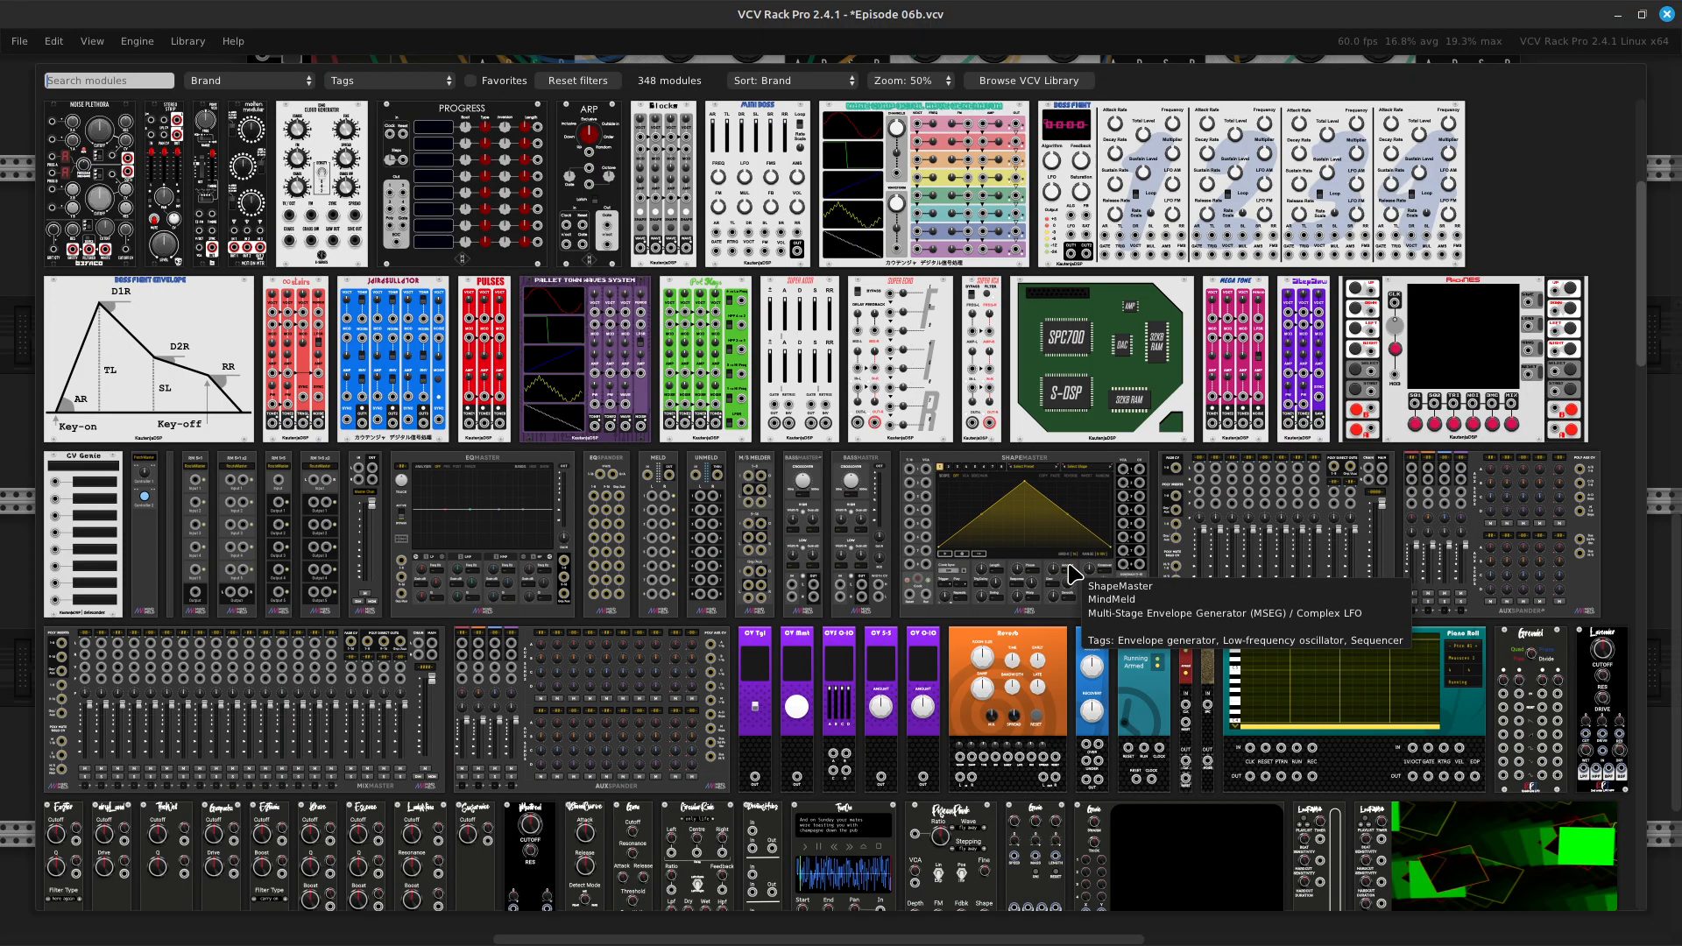
key(Escape)
Look over the rows from Neutrinode and Orbitones to the mixer and reverb, zooming out until the whole patch fits
scroll(1014, 638, up, 8)
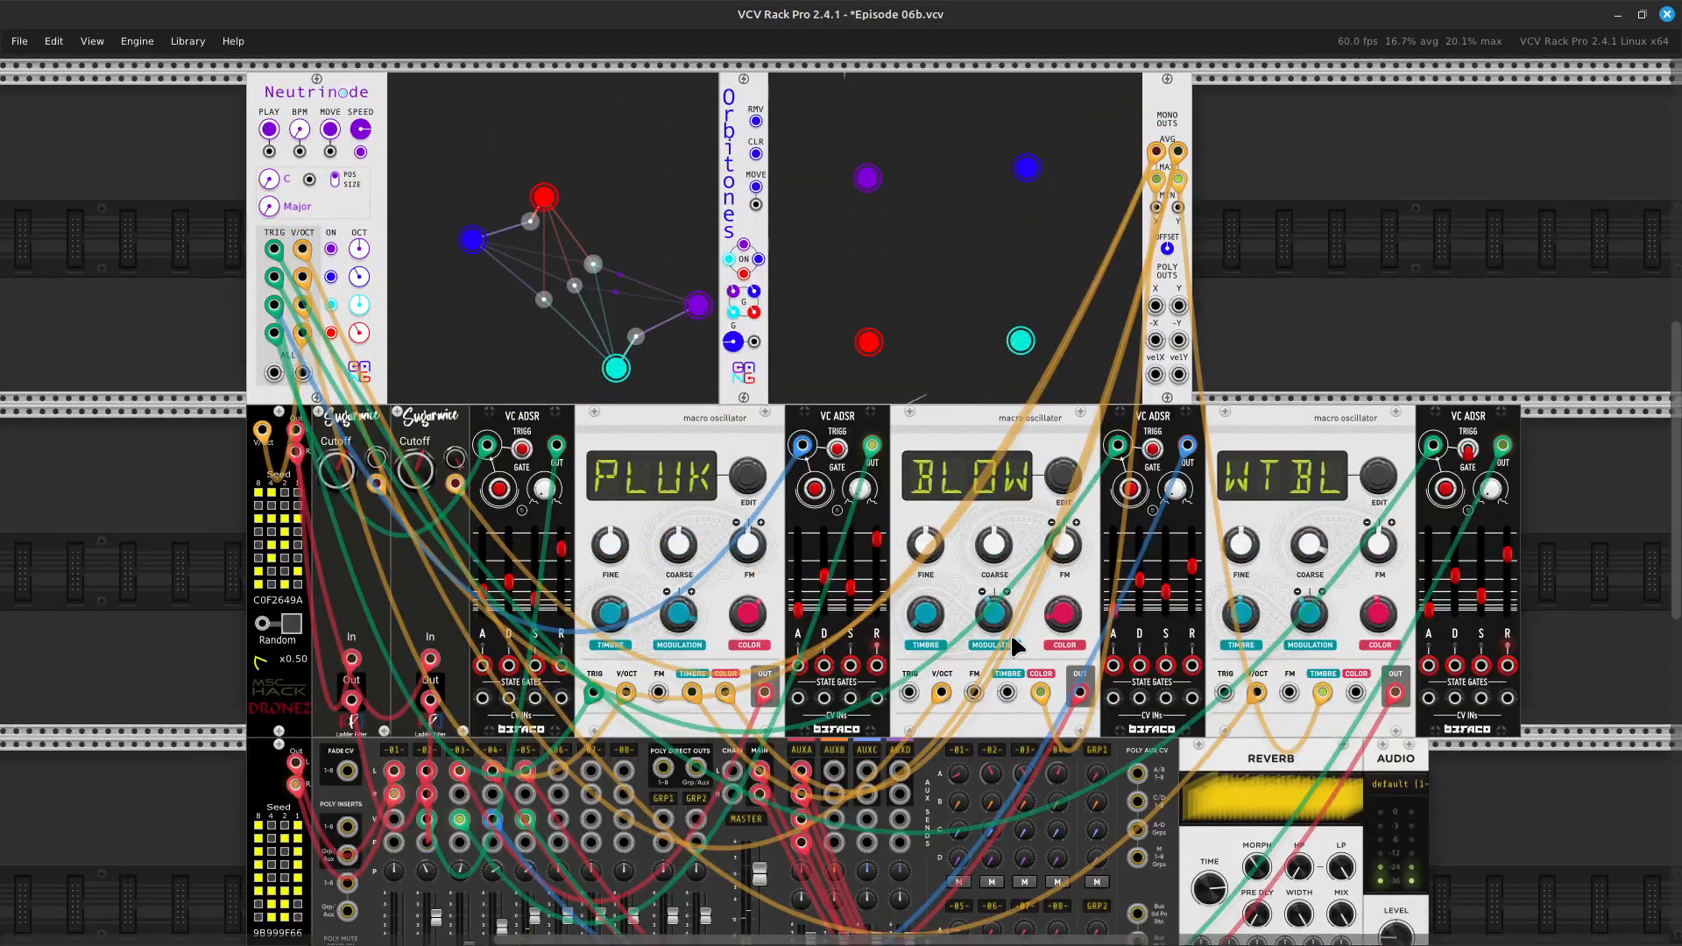
scroll(1016, 628, down, 10)
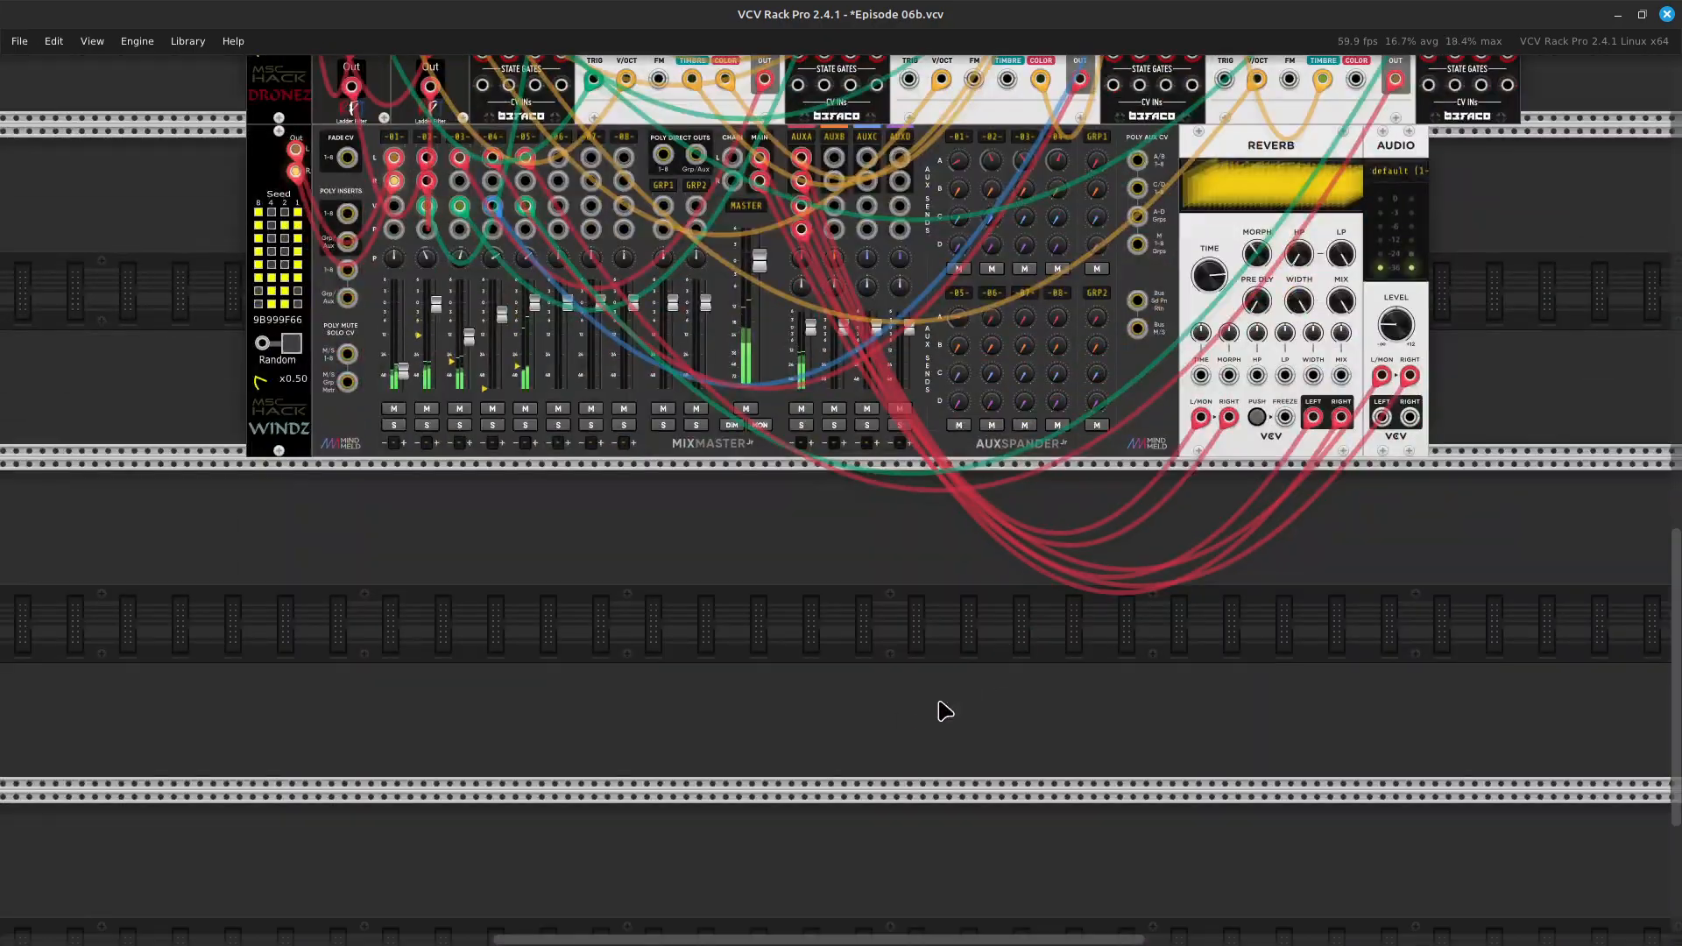
scroll(909, 712, up, 3)
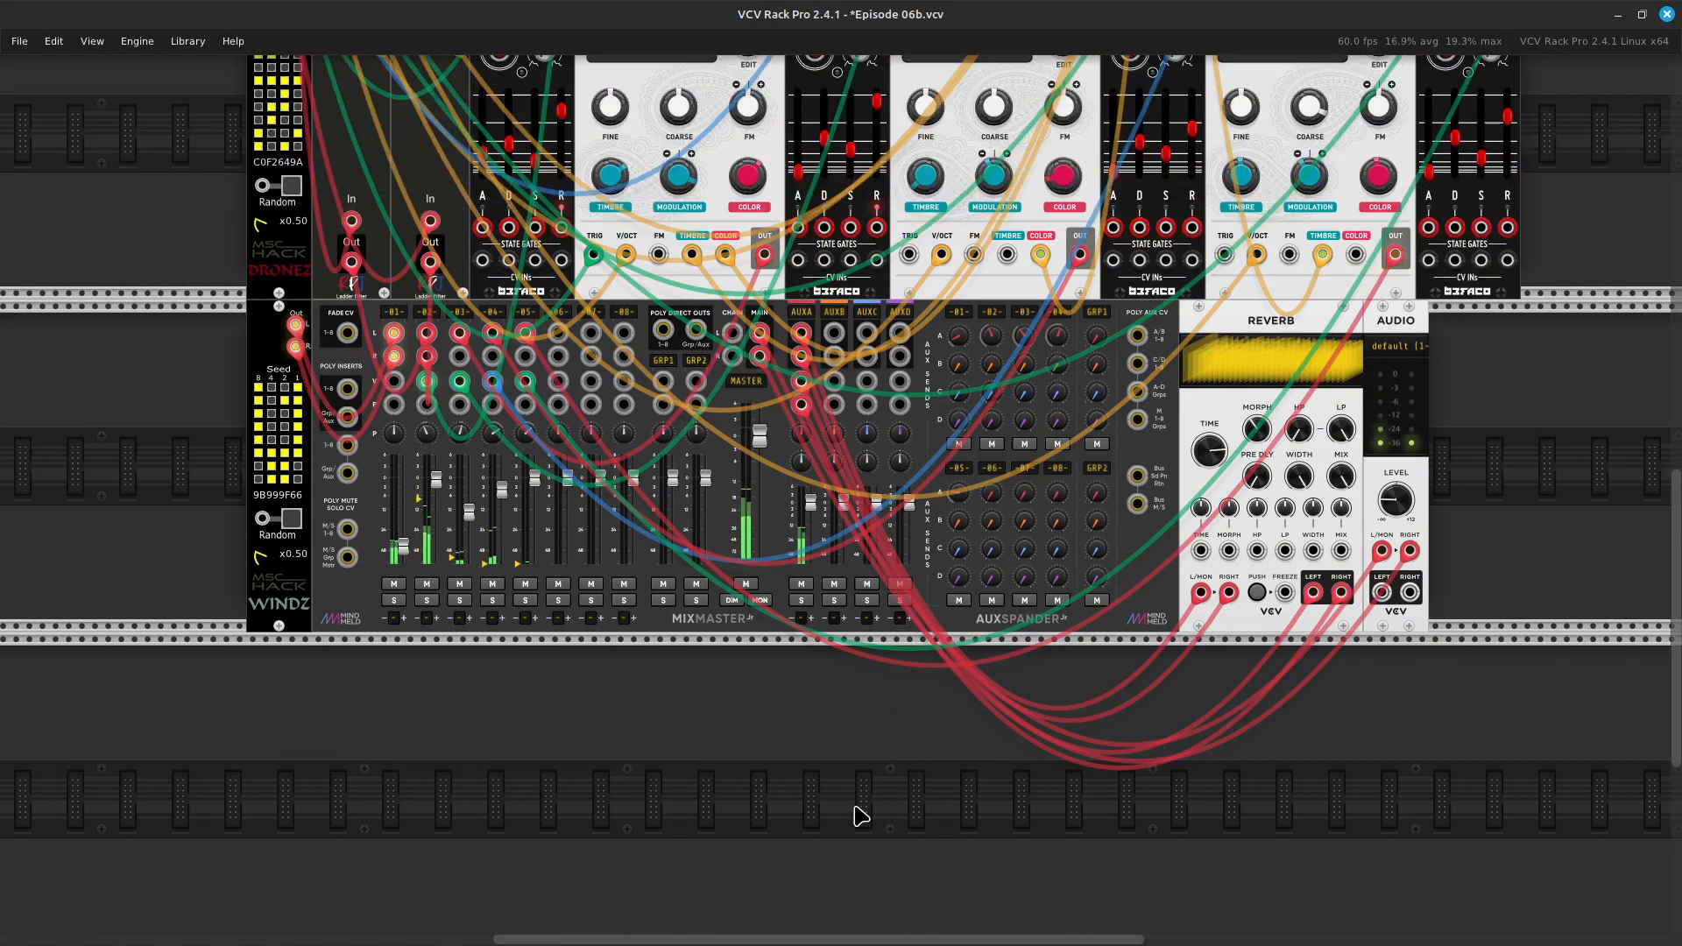
scroll(875, 824, up, 6)
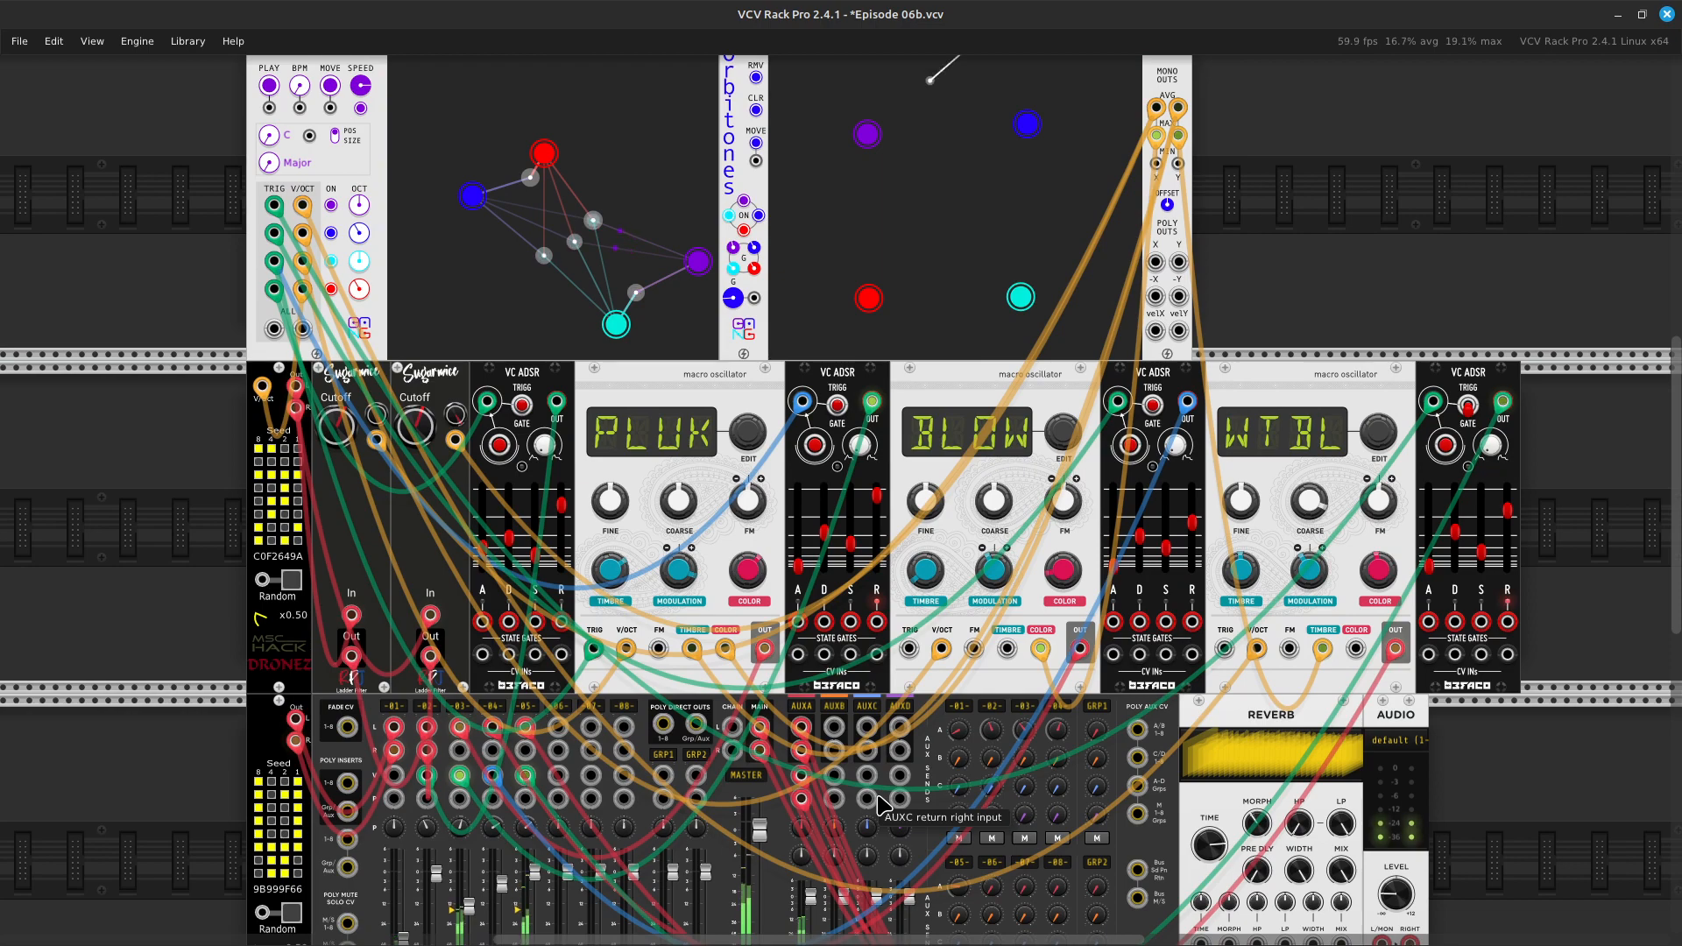
scroll(887, 808, down, 2)
key(Right)
key(Down)
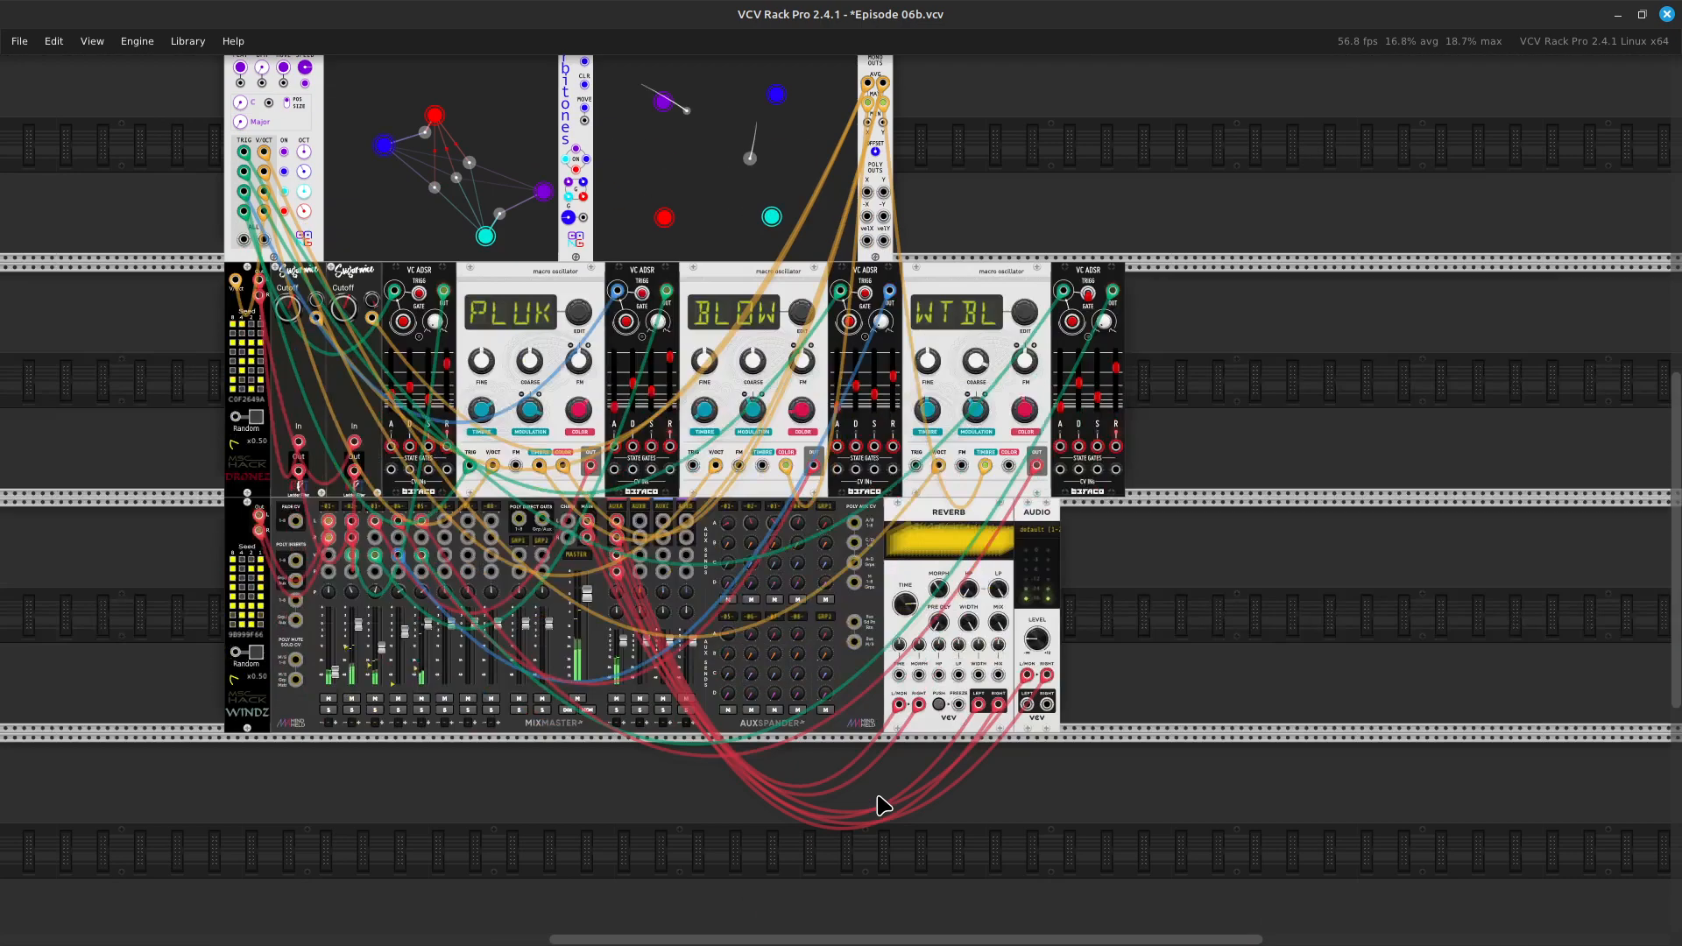
Centre the complete patch in the view and watch all three module rows while it plays
key(Up)
key(Left)
key(Down)
key(Down)
key(Down)
key(Down)
key(Up)
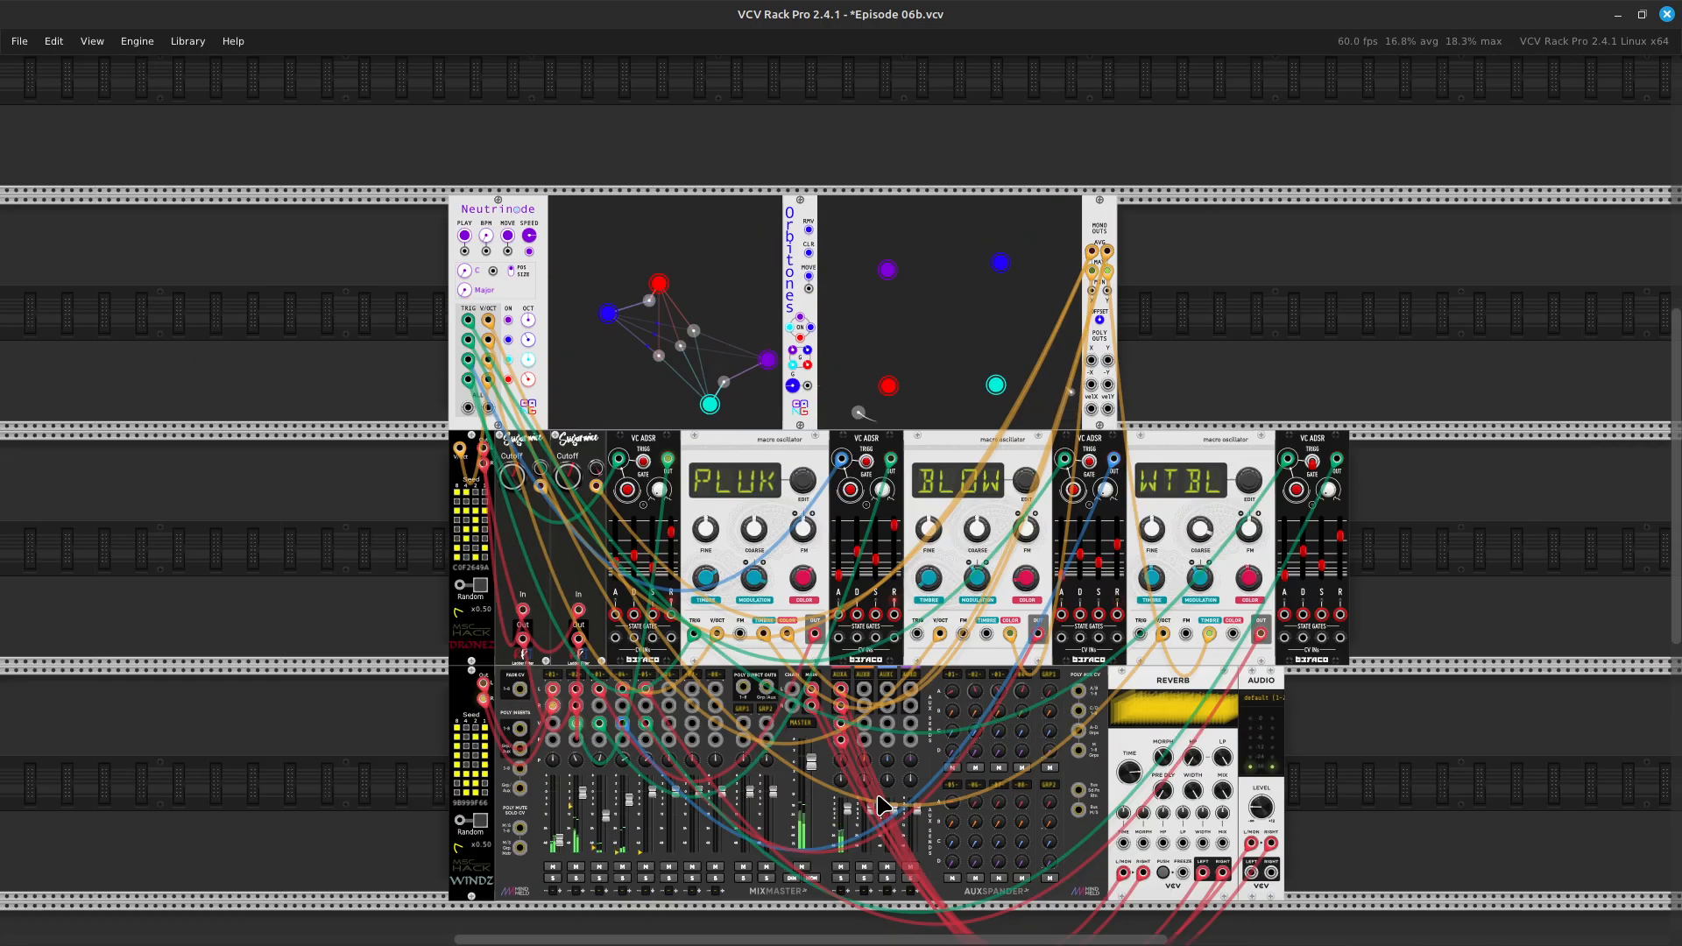
key(Right)
key(Right)
key(Right)
key(Right)
key(Right)
key(Right)
key(Down)
key(Down)
key(Up)
key(Up)
key(Up)
key(Up)
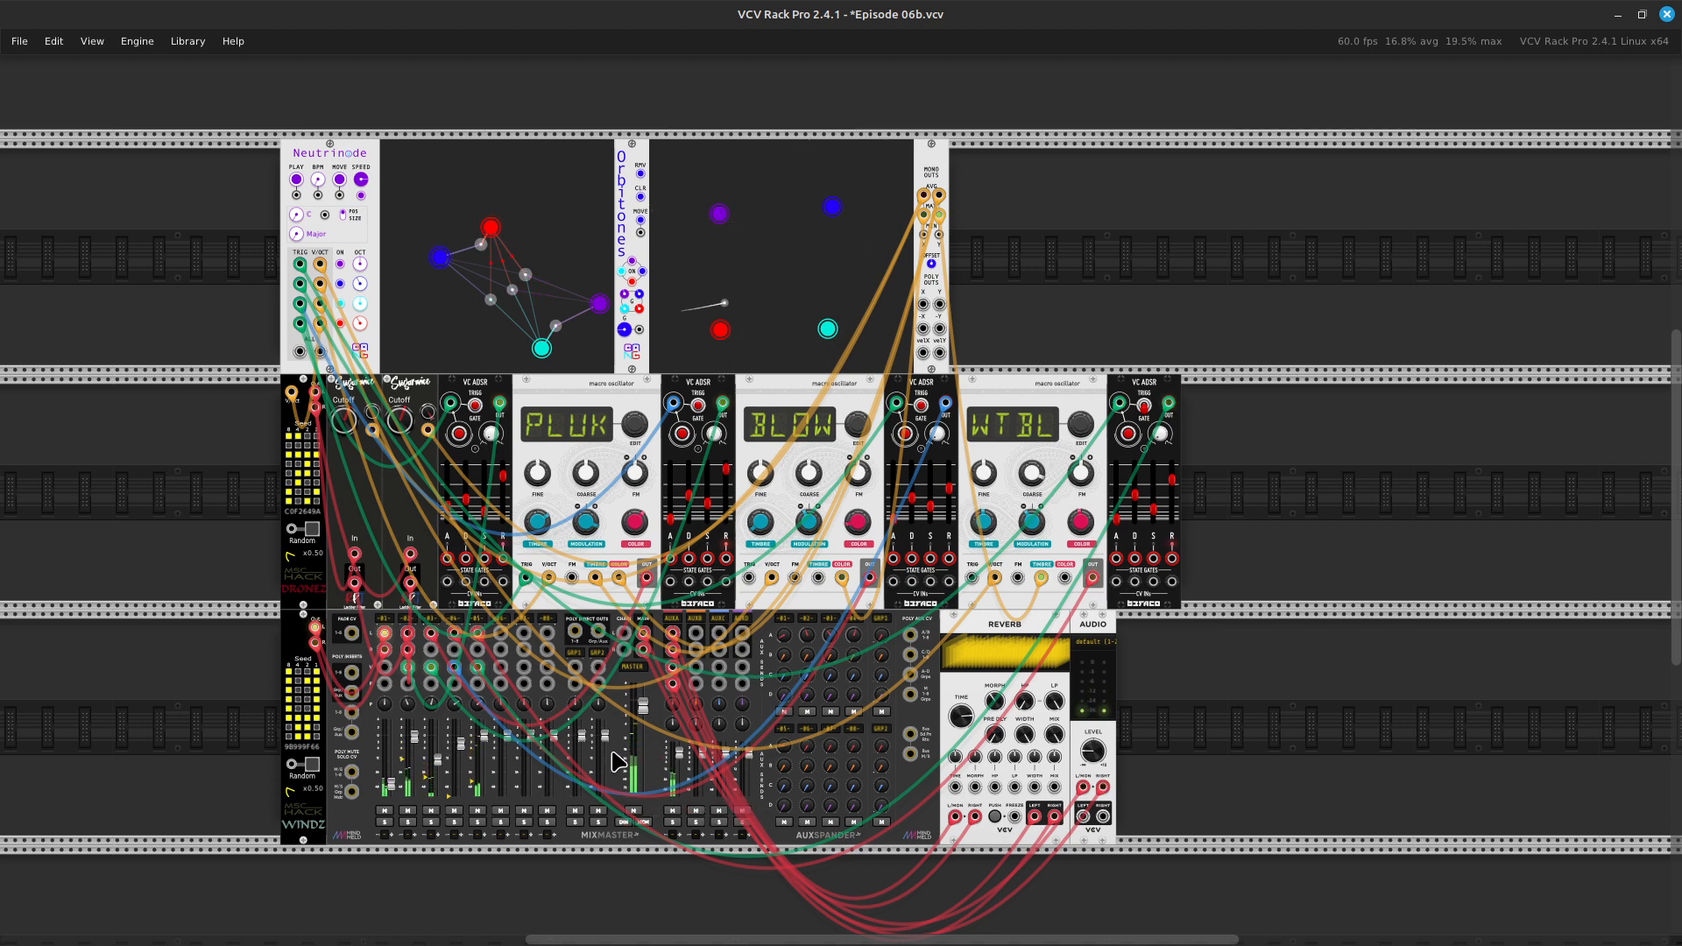
scroll(711, 721, up, 1)
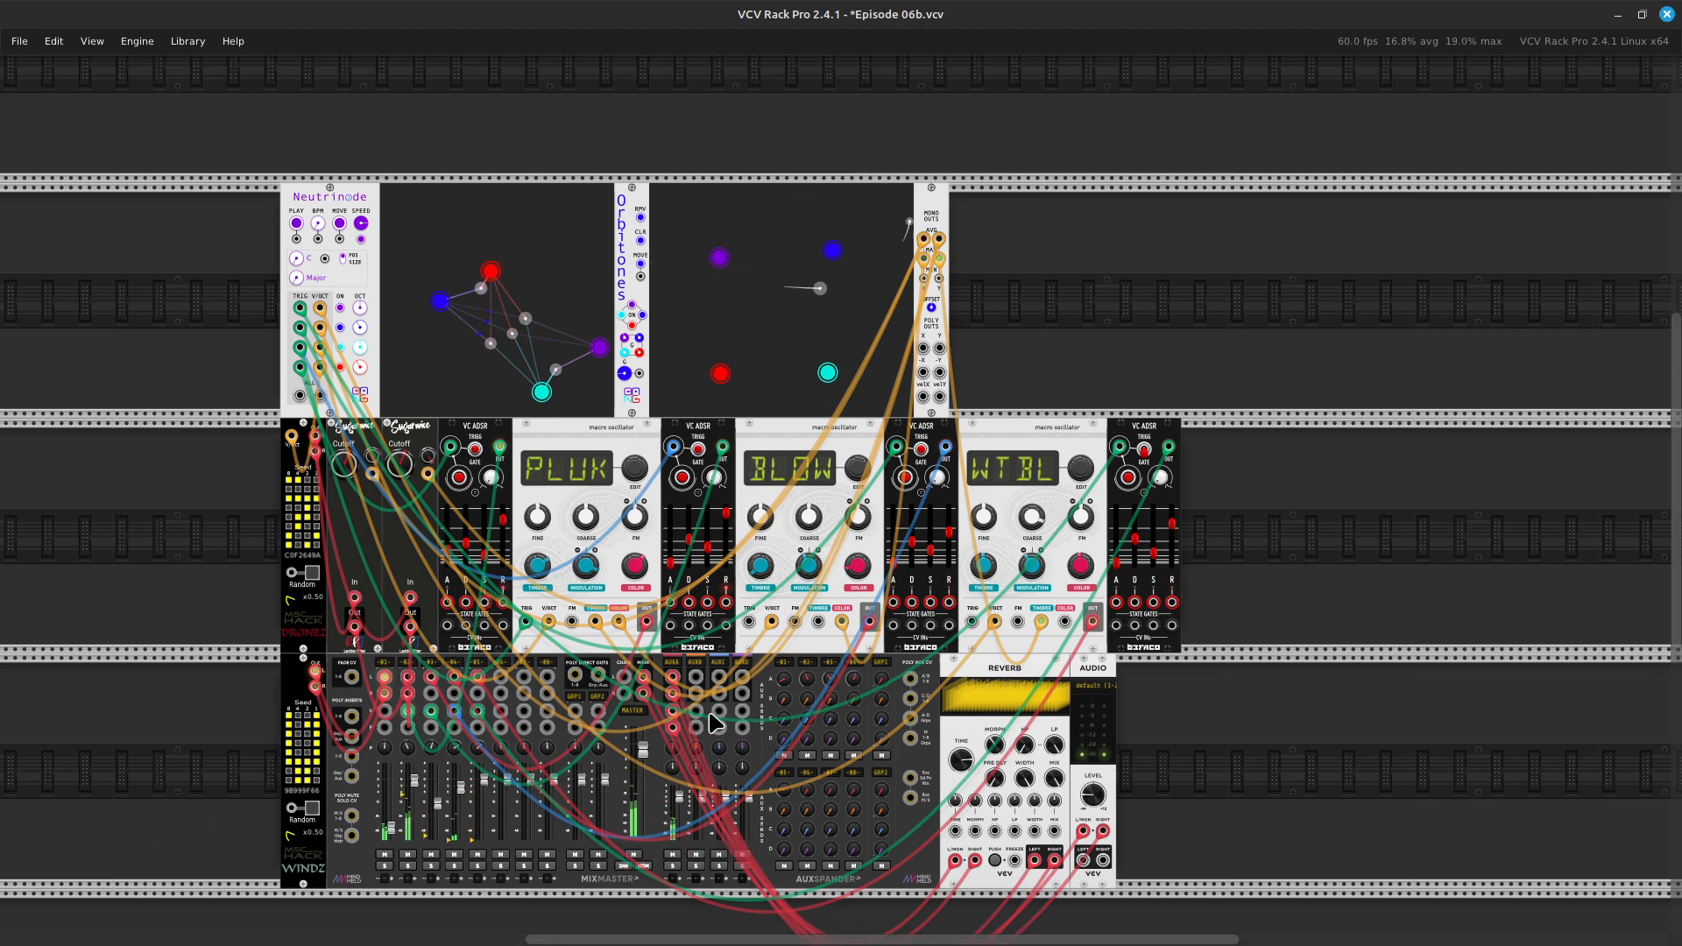
scroll(712, 722, left, 6)
scroll(712, 721, right, 5)
scroll(711, 721, down, 3)
scroll(711, 721, up, 2)
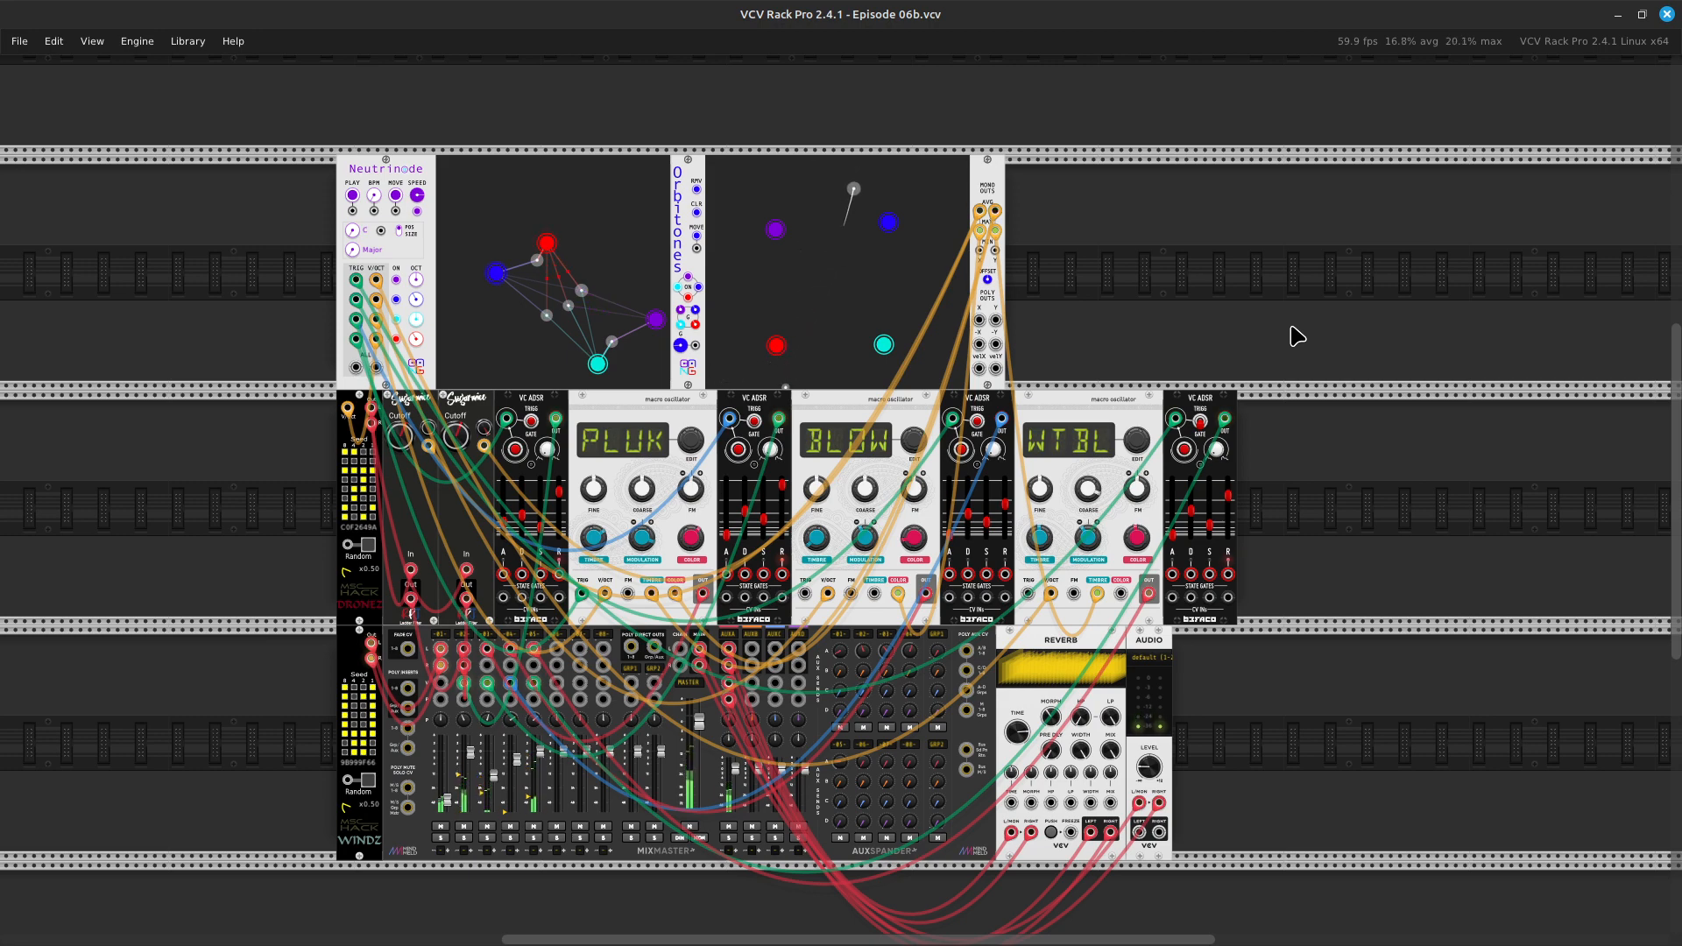
key(ctrl+alt+Right)
key(ctrl+alt+Right)
key(ctrl+alt+Right)
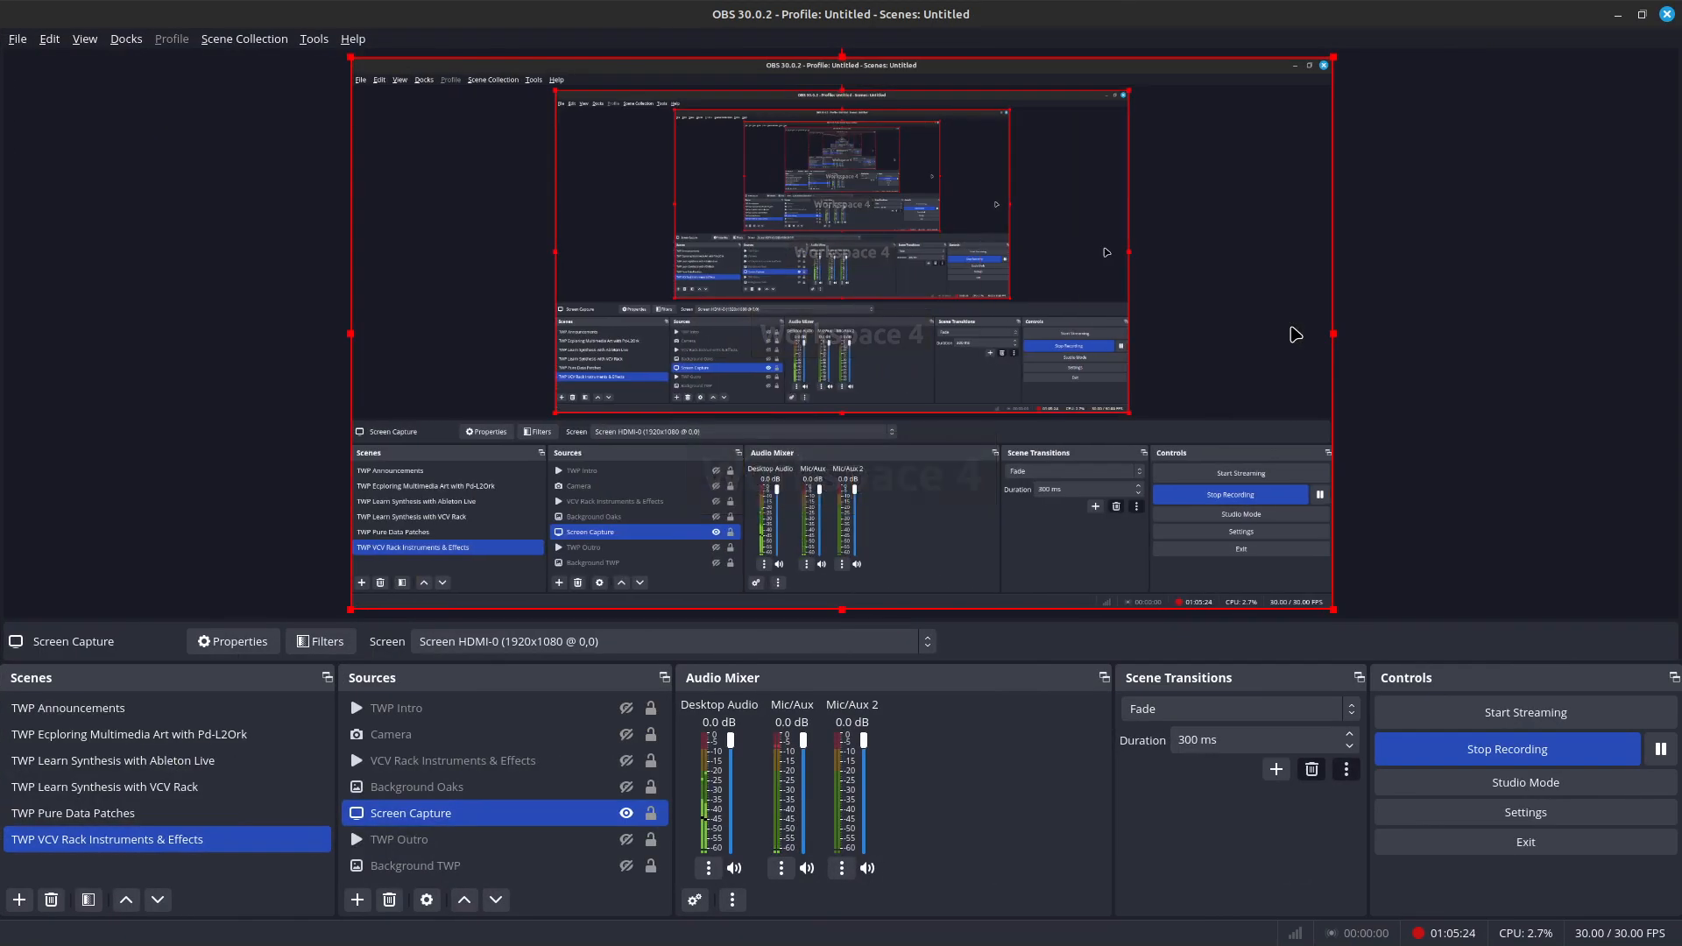
key(ctrl+alt+Left)
key(ctrl+alt+Left)
key(ctrl+alt+Left)
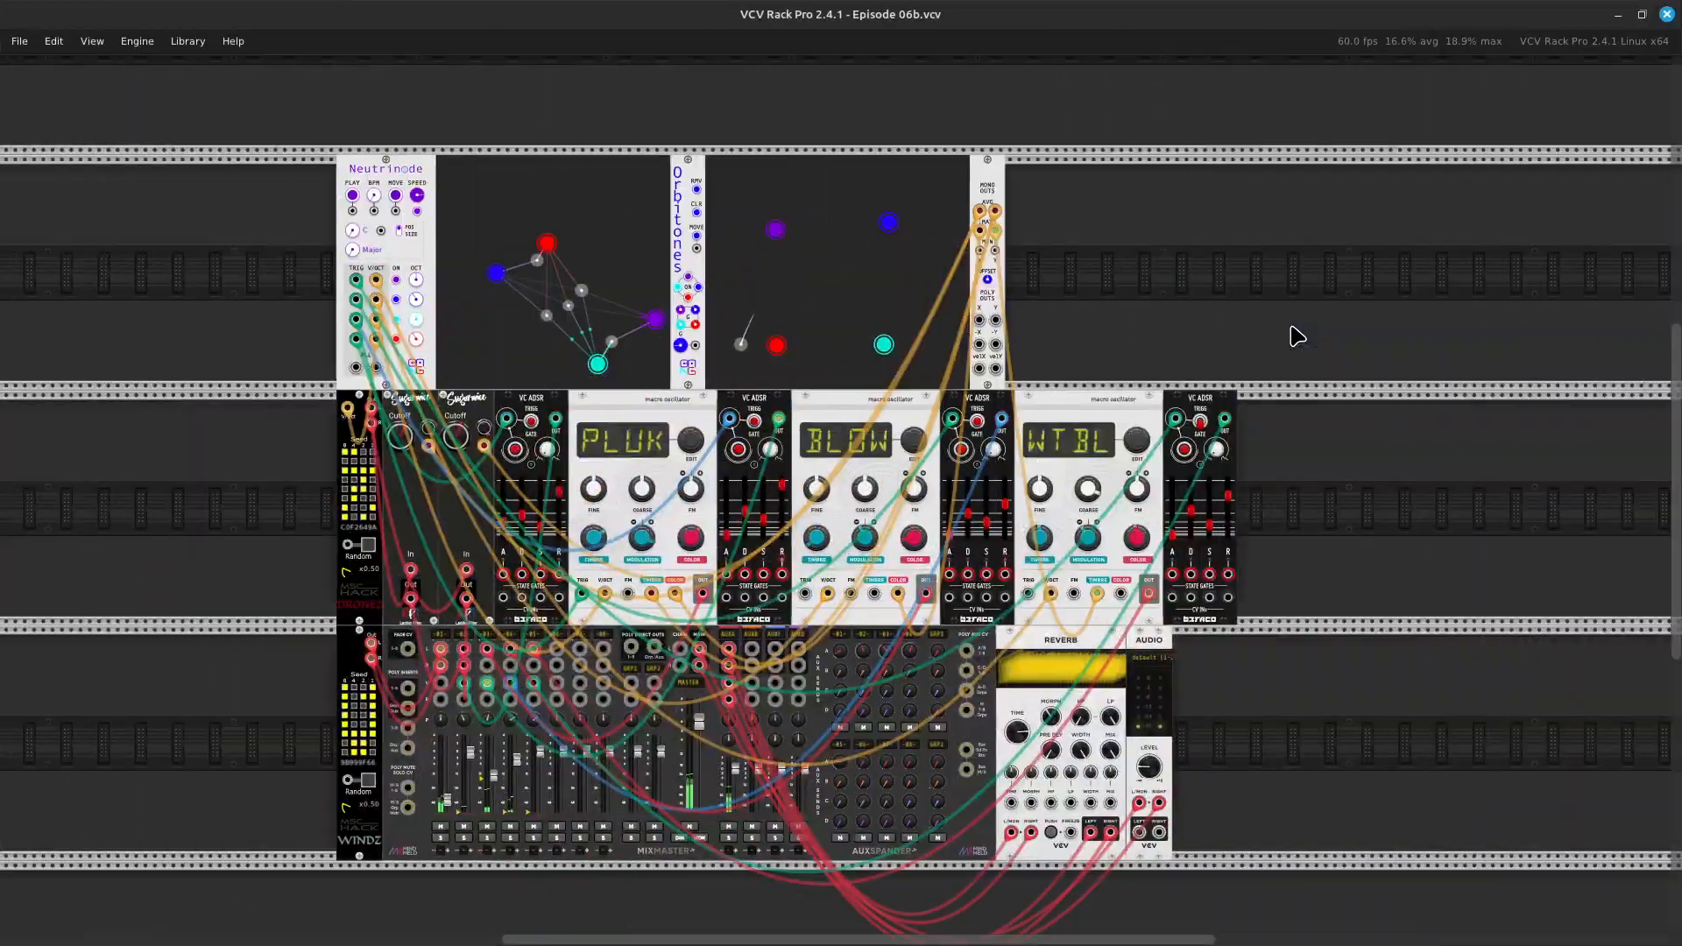